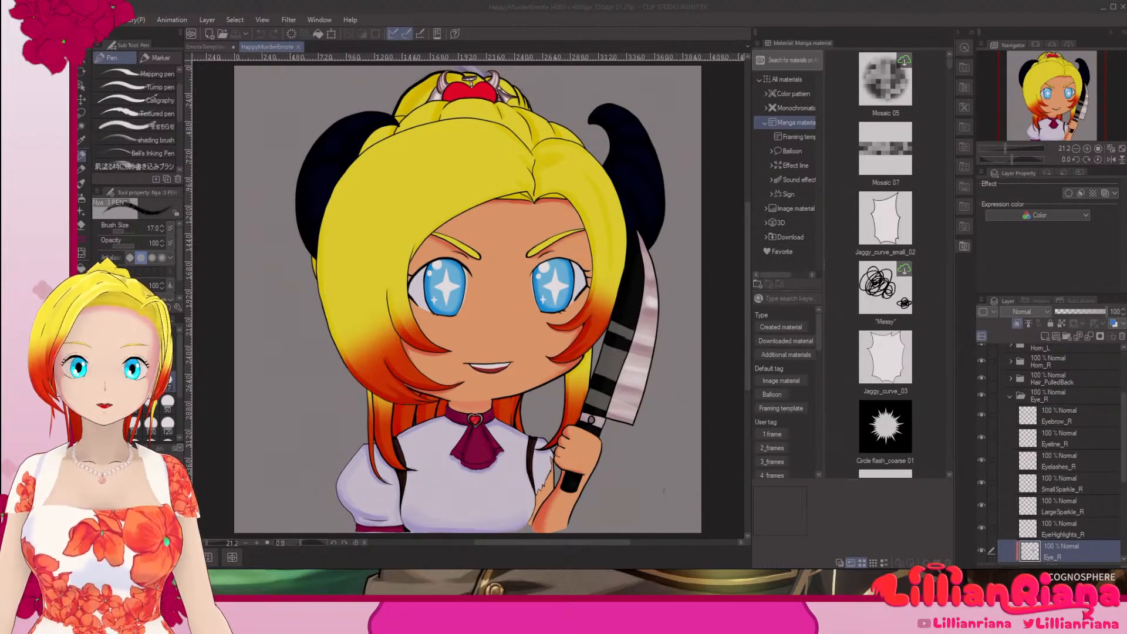
key(alt+Tab)
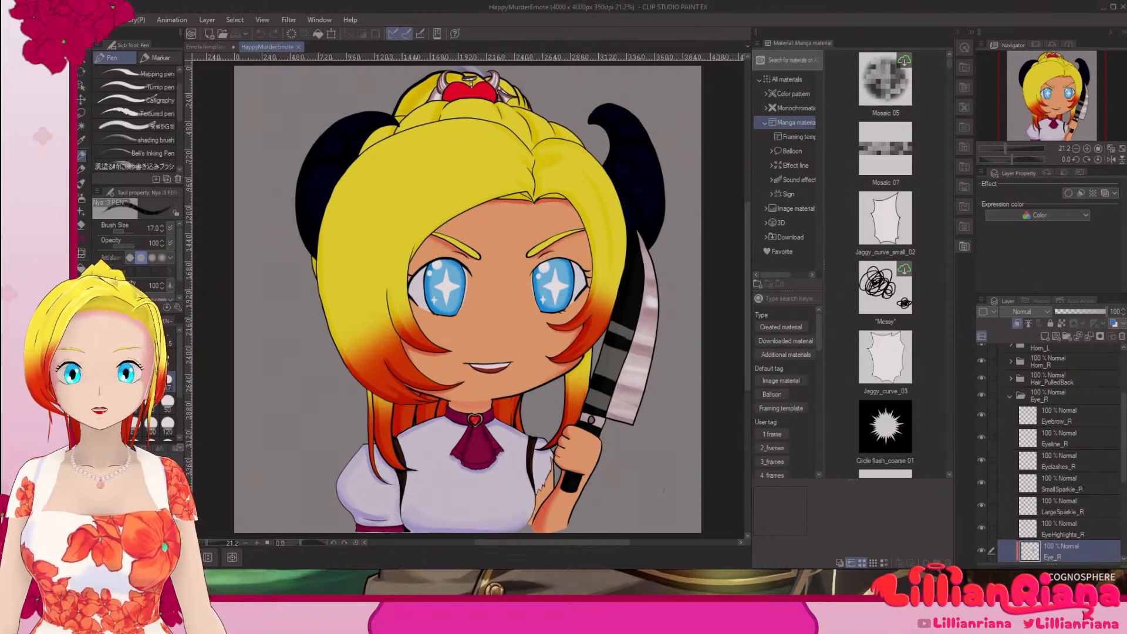
key(alt+Tab)
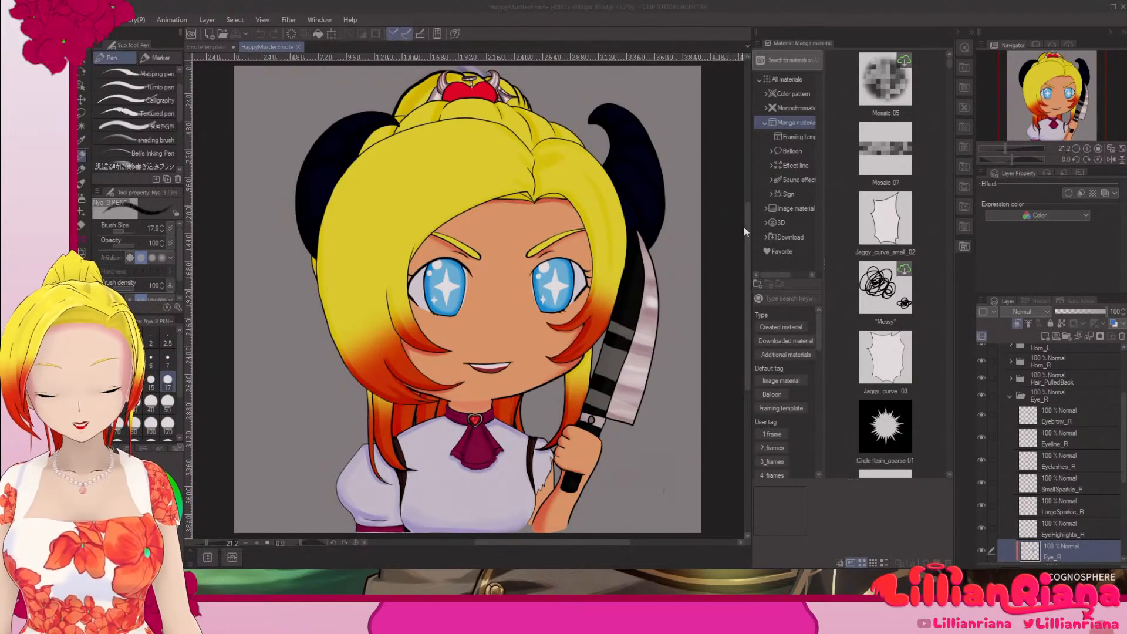
mouse_move(746, 220)
mouse_down()
mouse_move(751, 195)
mouse_move(749, 266)
mouse_move(748, 232)
mouse_up()
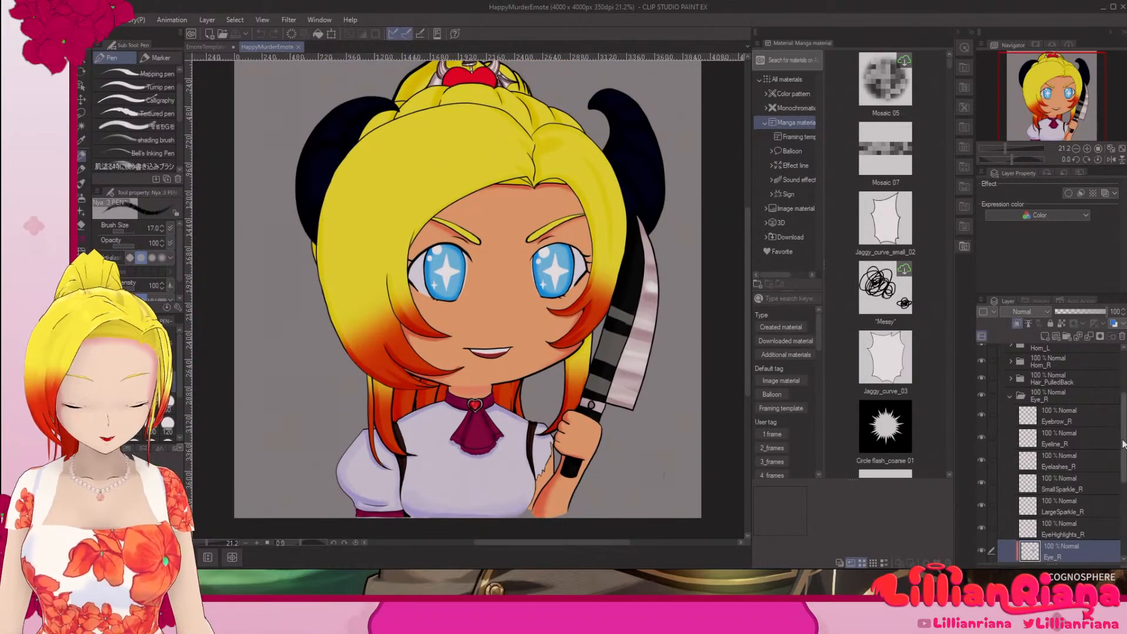
Step: Try a pen scribble beside the knife on the Color Palette layer, undoing it and hiding the layer again
scroll(1123, 445, up, 3)
click(1013, 357)
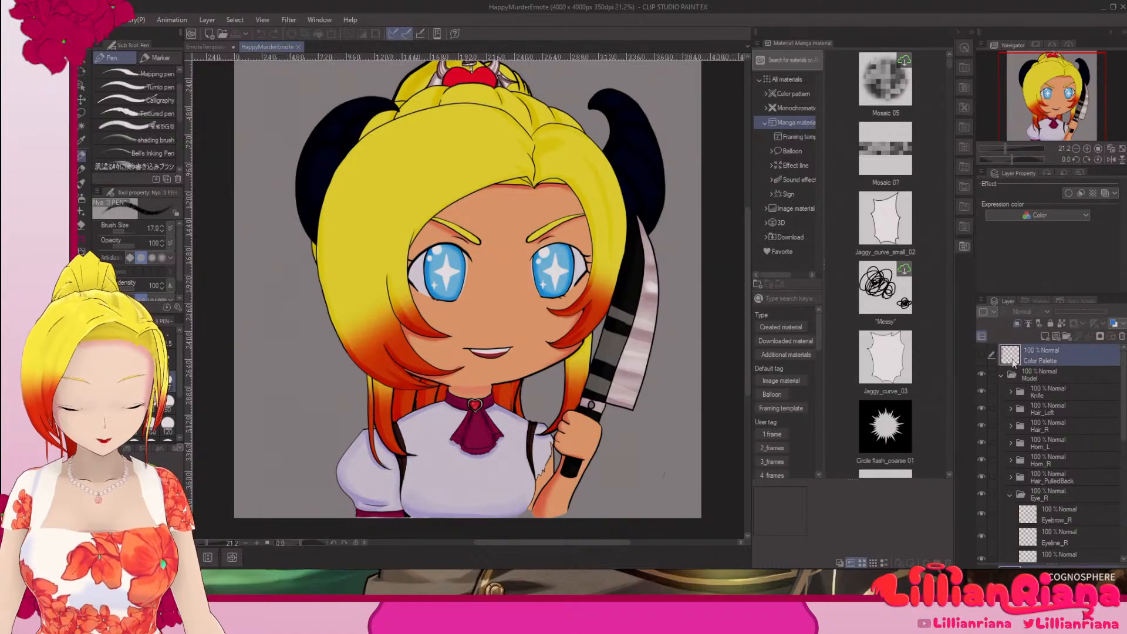
click(982, 356)
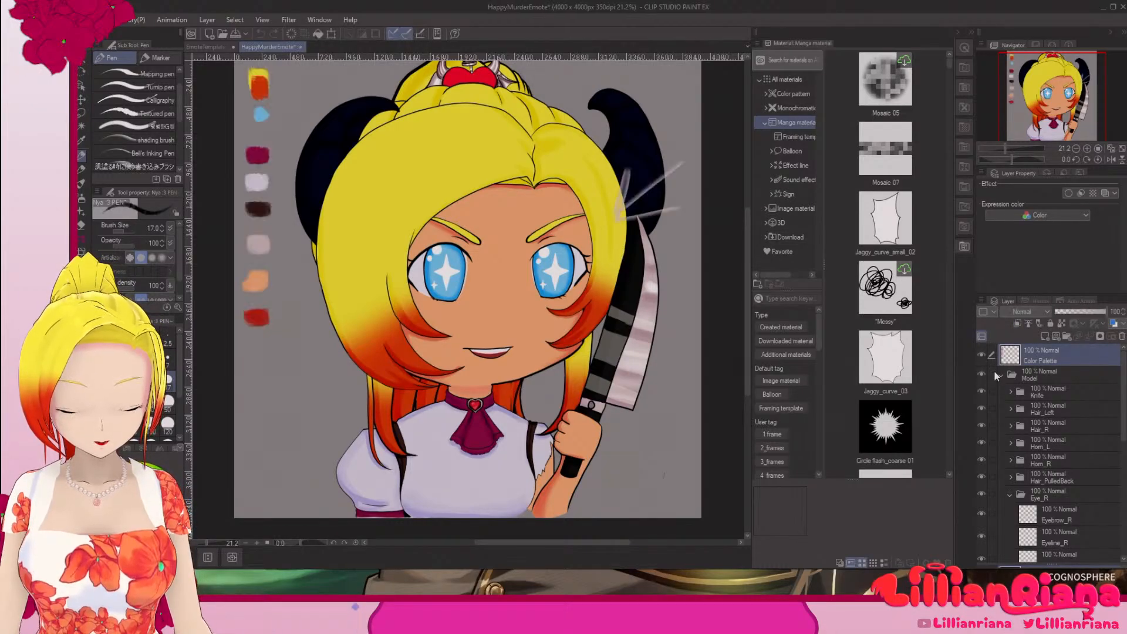
drag(675, 289, 662, 355)
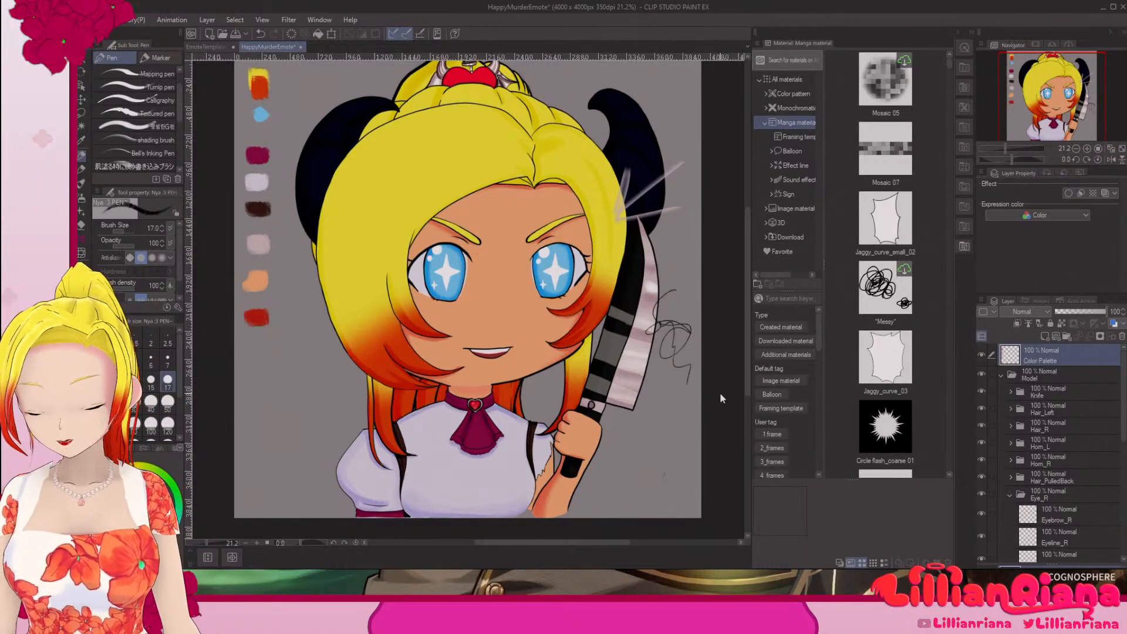
key(ctrl+z)
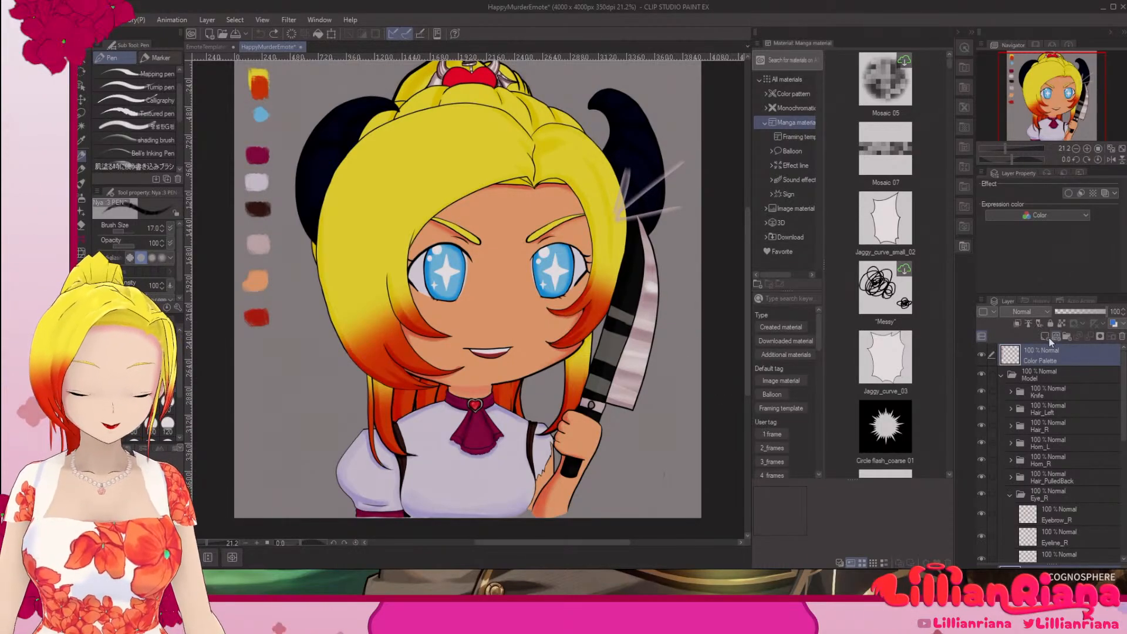
click(982, 355)
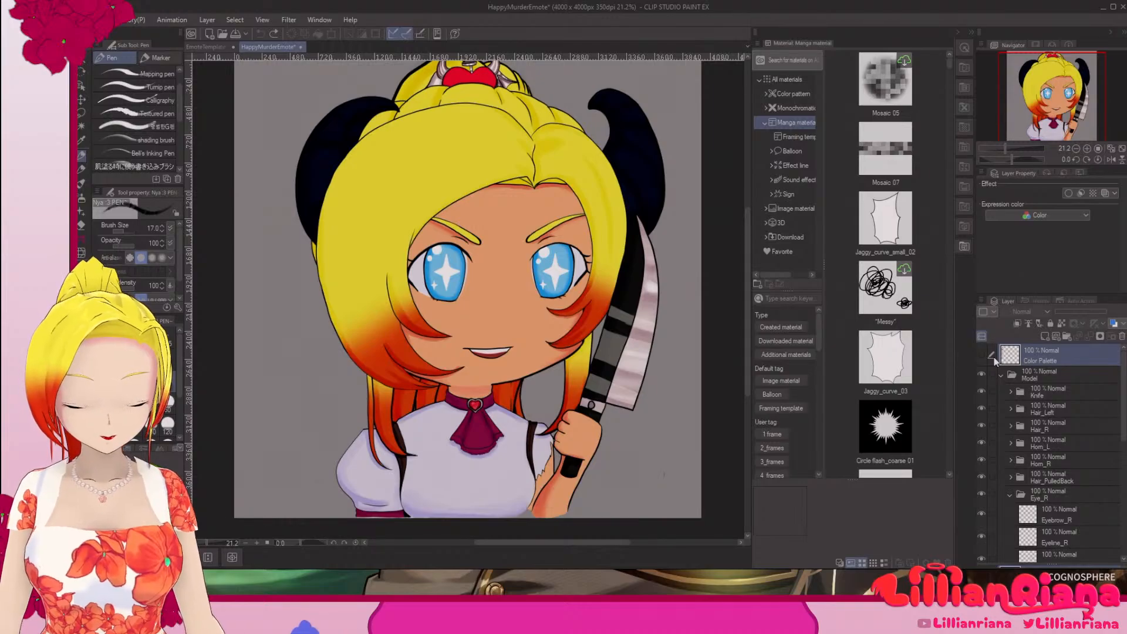
Step: Raise the opacity of Layer 1 inside the Knife folder to 100%
click(1010, 392)
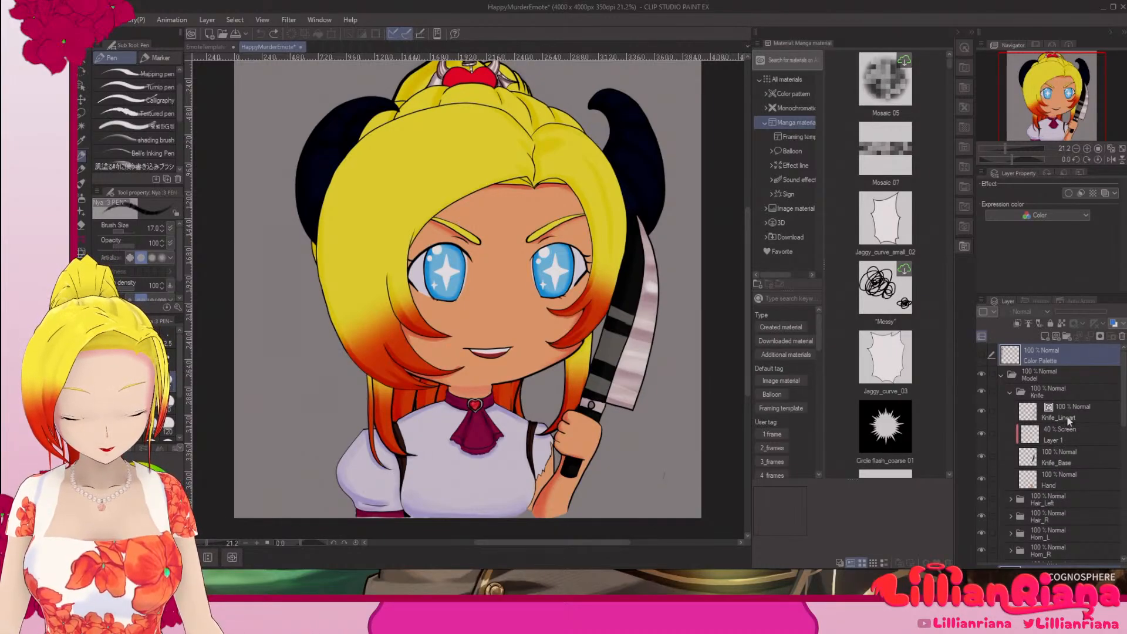
click(1068, 421)
click(1072, 439)
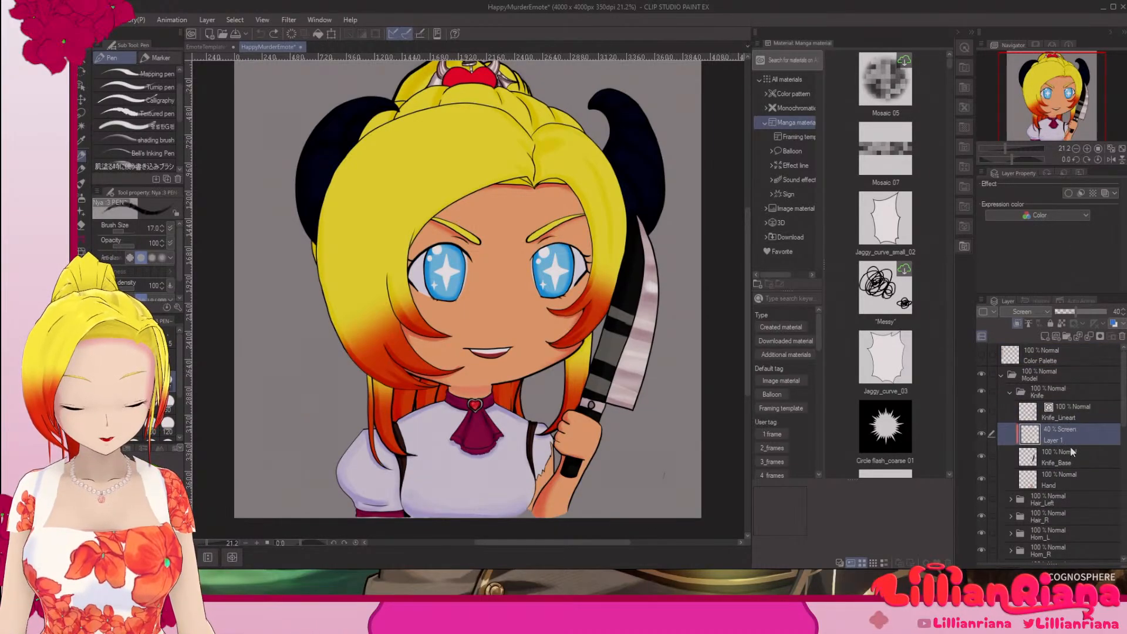
drag(1076, 312, 1126, 316)
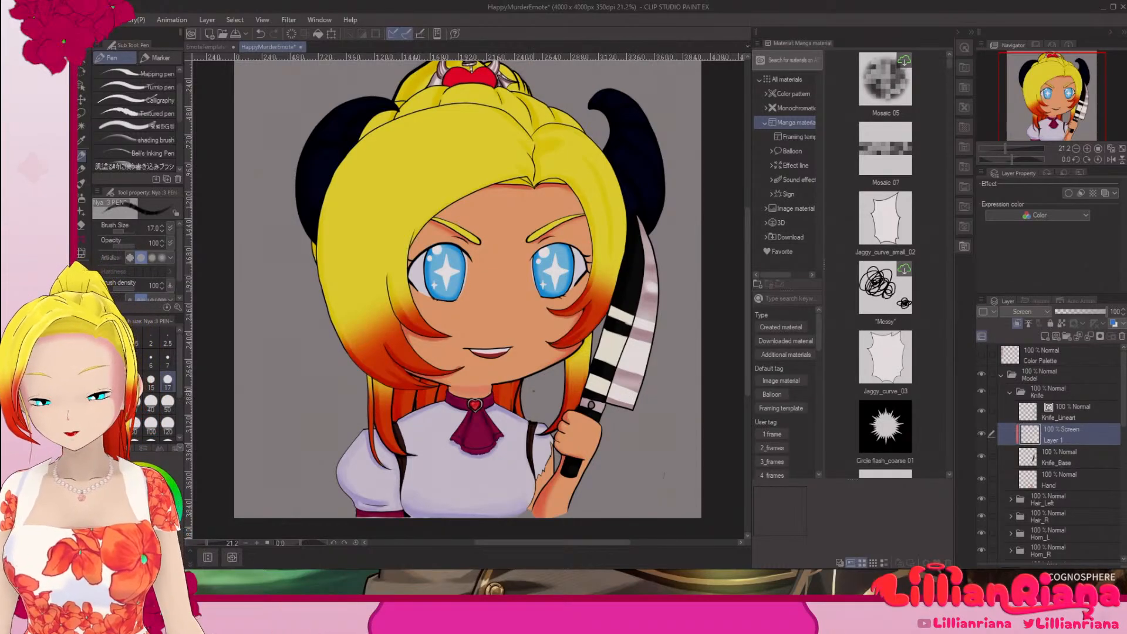
Step: Erase the upper shine stripes on the knife with the Hard eraser and unclip the shine layer from the layer below
click(82, 226)
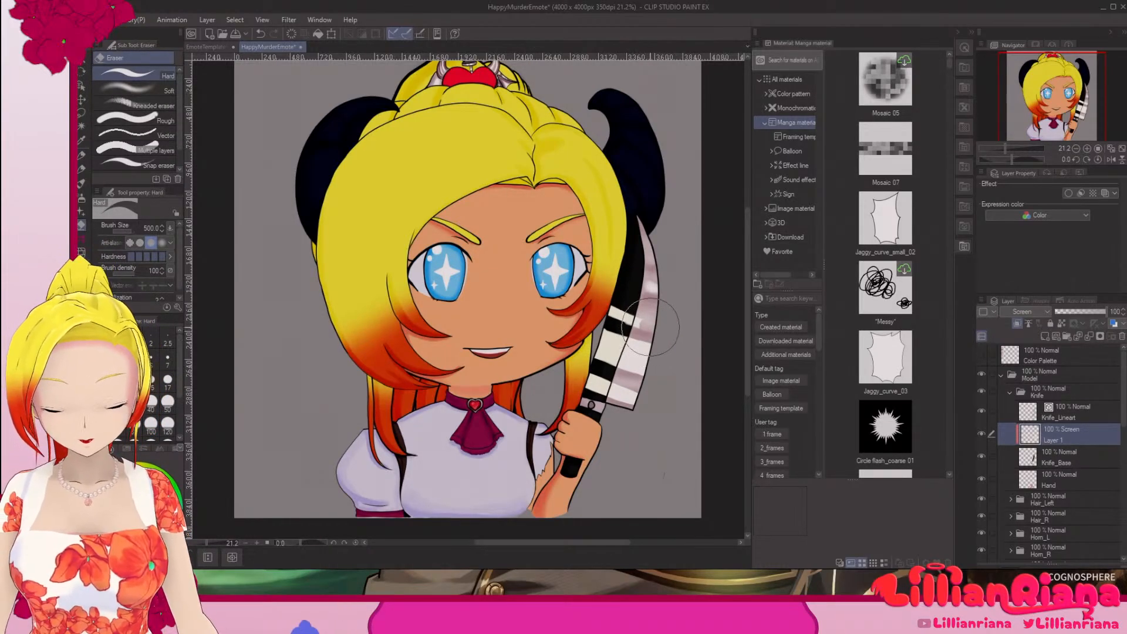
mouse_move(651, 338)
mouse_down()
mouse_move(616, 352)
mouse_move(625, 303)
mouse_move(634, 320)
mouse_move(637, 311)
mouse_up()
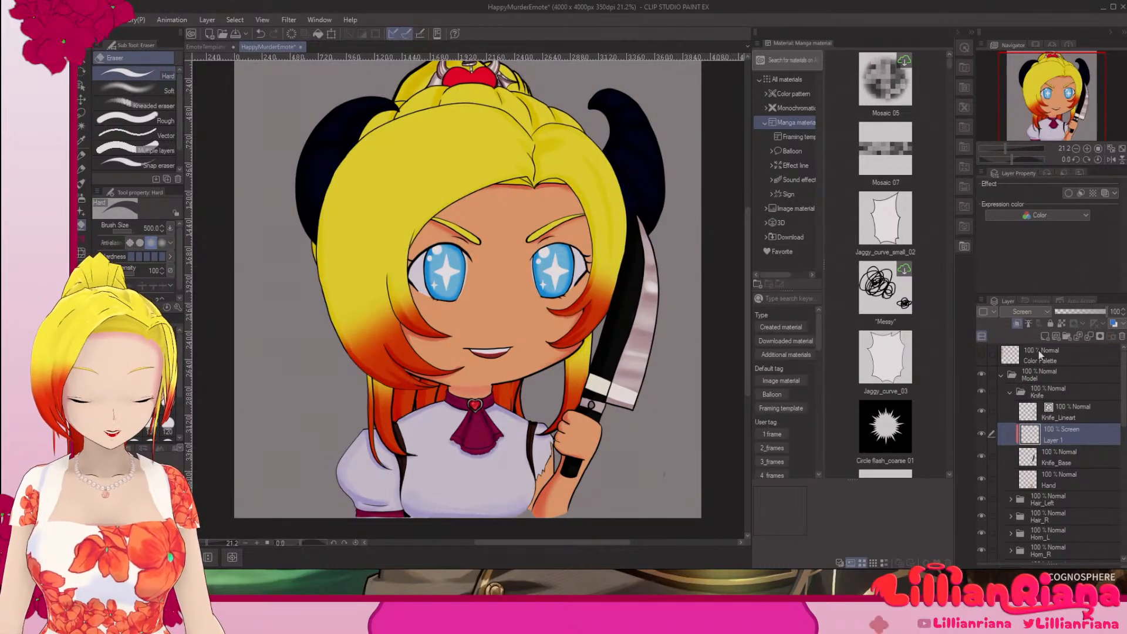
click(1017, 326)
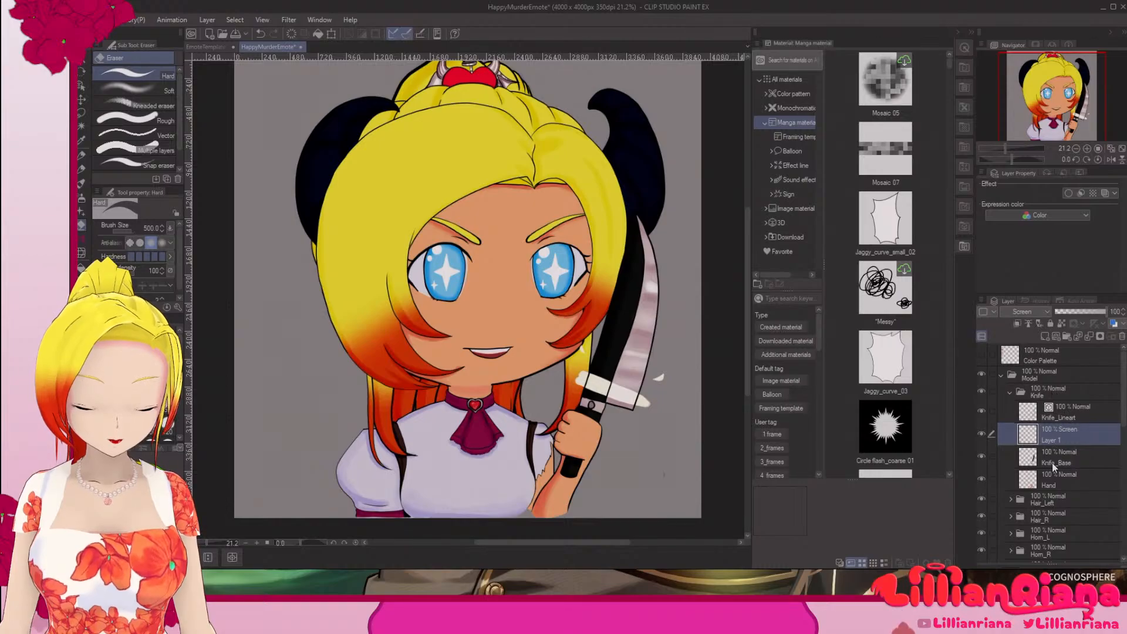
Step: Rename Layer 1 in the Knife folder as Knife_Shine
double_click(1054, 438)
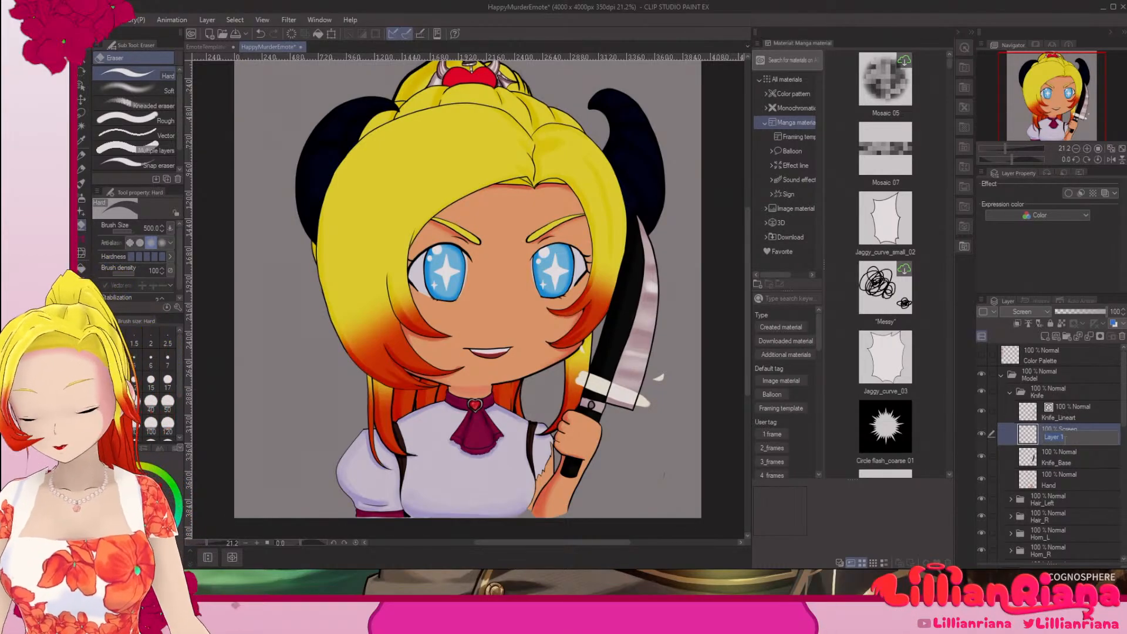
text(Knife)
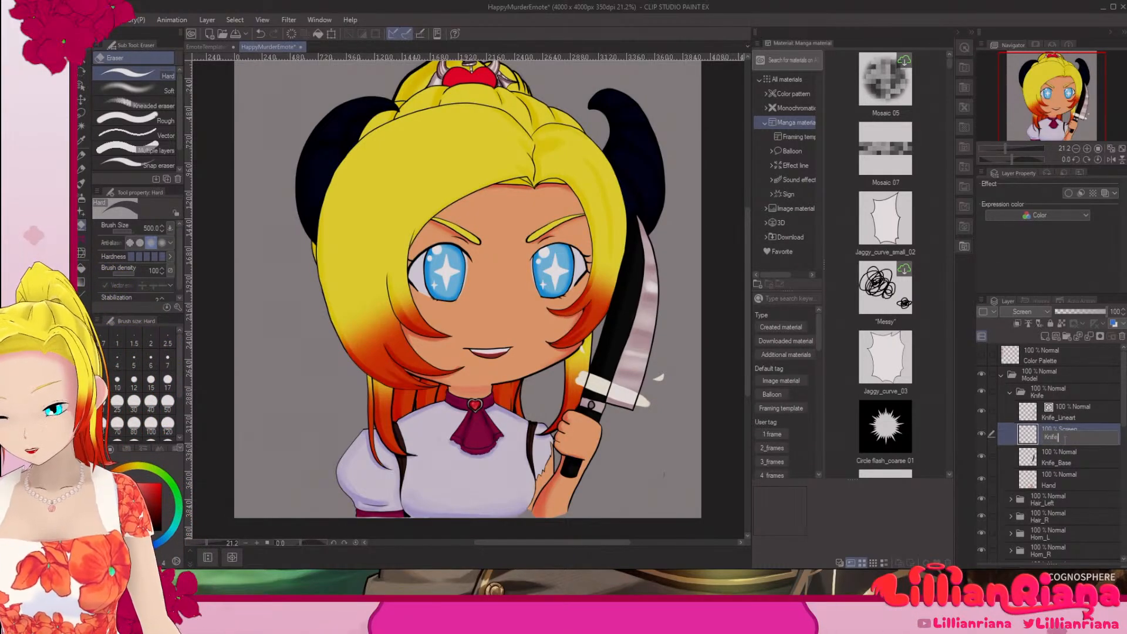
text(_Shine)
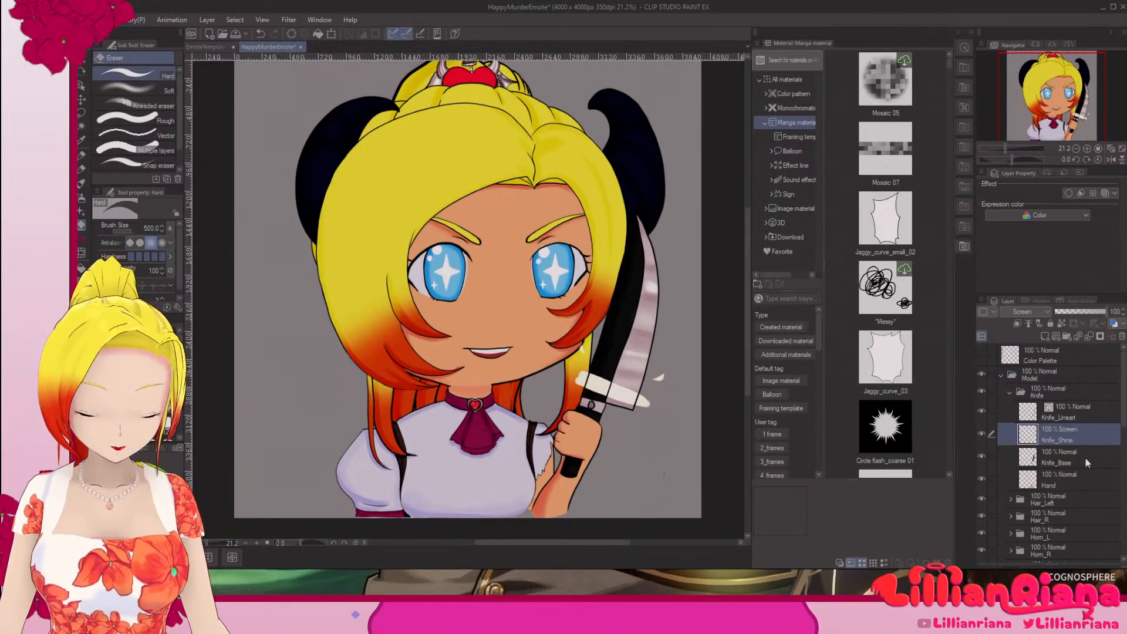
Step: Rasterize the Knife_Lineart vector layer
click(1085, 457)
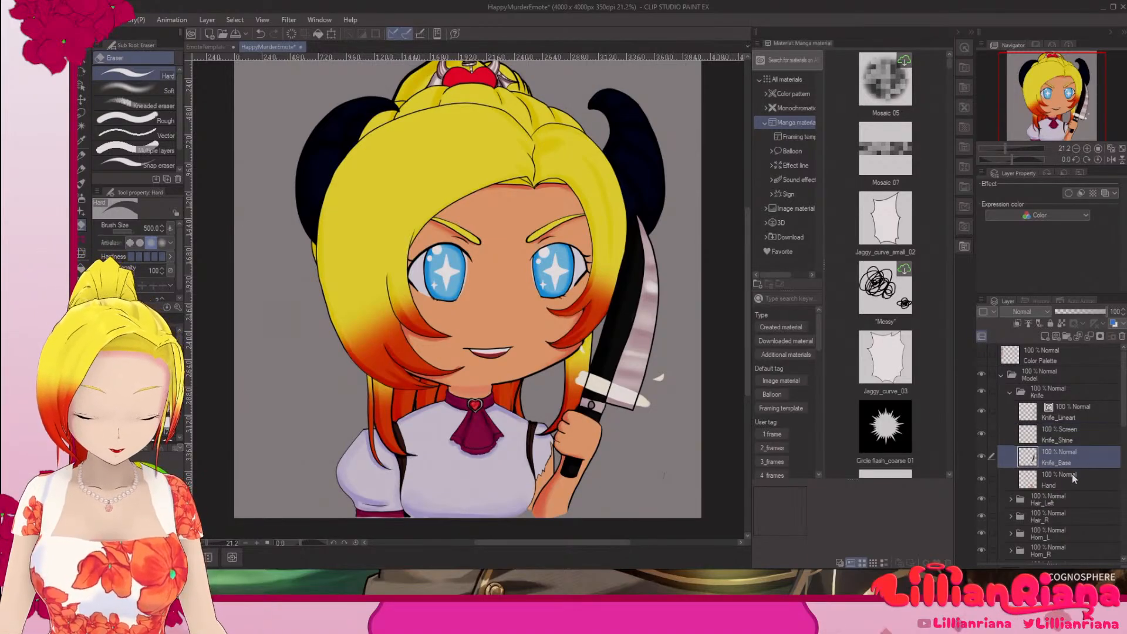
click(1067, 416)
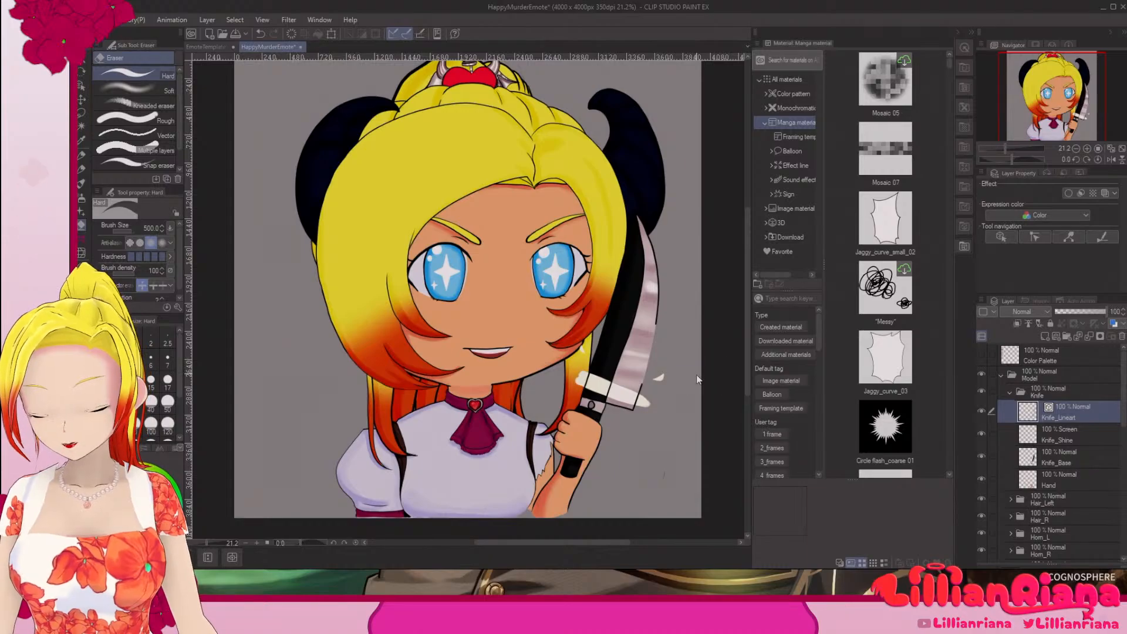
right_click(1073, 402)
click(1051, 283)
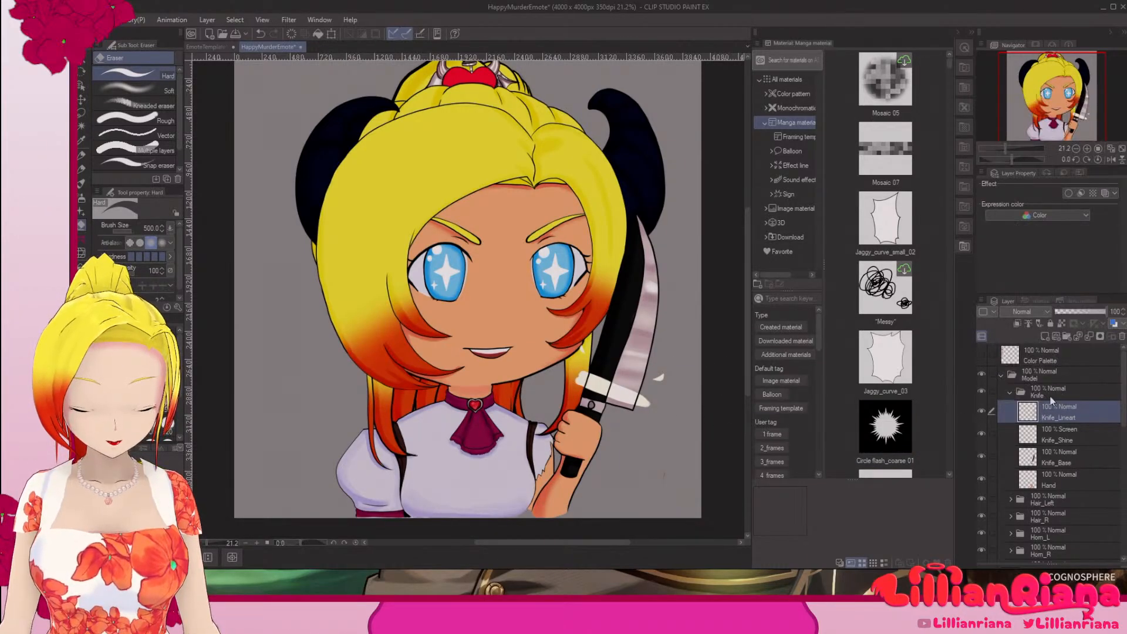
Step: Collapse the Model folder and add a new raster layer directly above it
click(1067, 431)
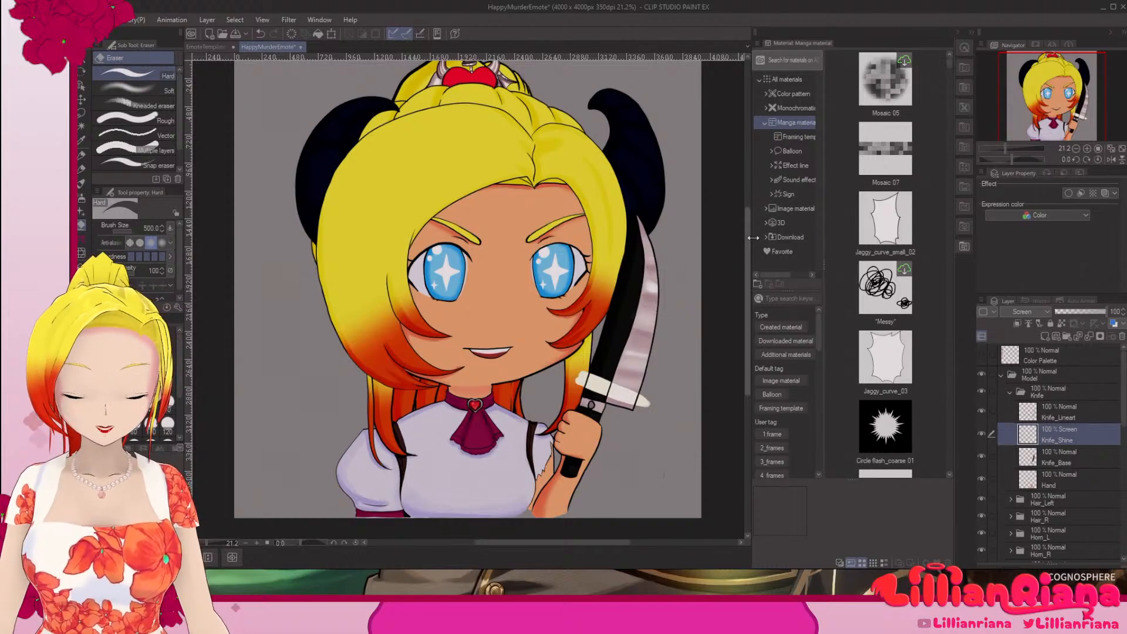
mouse_move(747, 240)
mouse_down()
mouse_move(755, 196)
mouse_move(761, 234)
mouse_up()
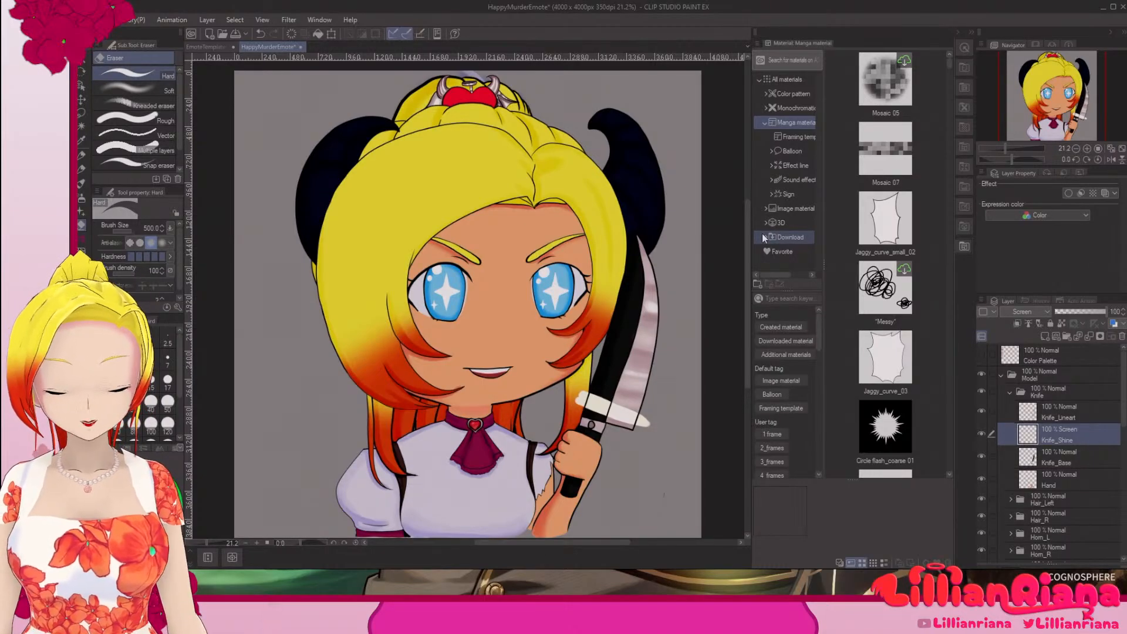
click(1003, 376)
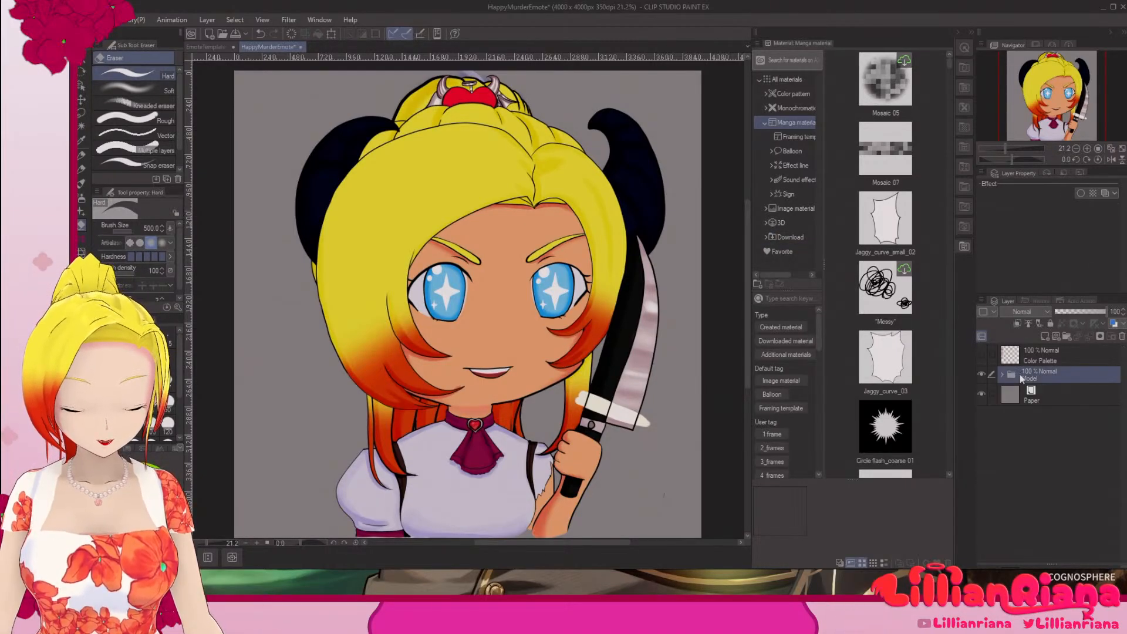
click(1046, 337)
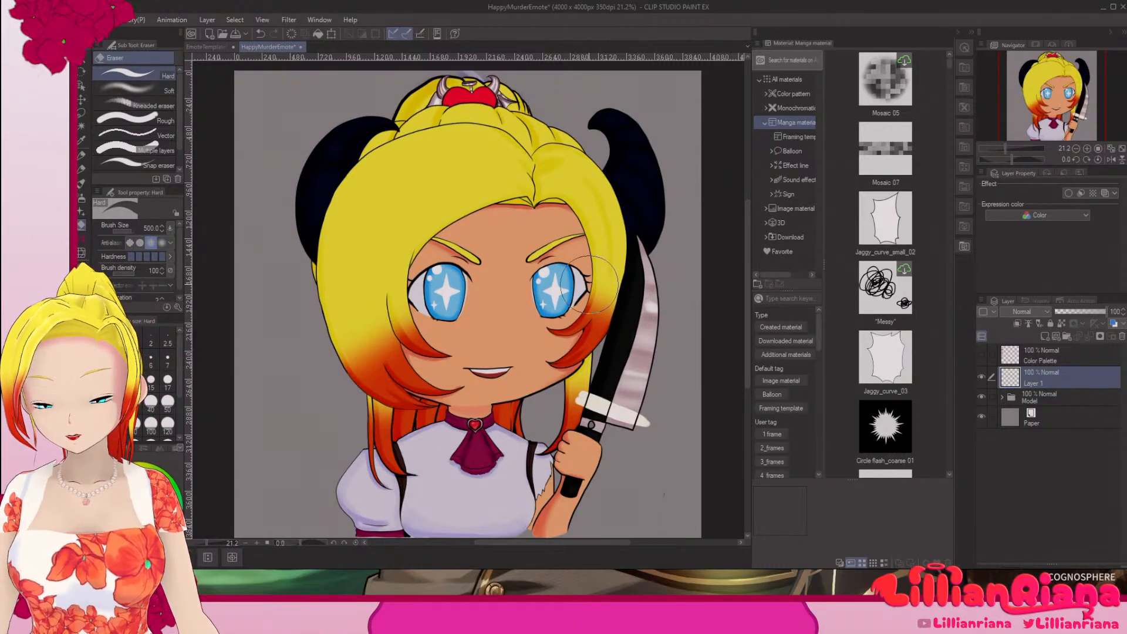
Step: Reduce the Hard eraser's brush size to 50
key(bracketleft)
key(bracketleft)
key(bracketleft)
key(bracketleft)
key(bracketleft)
key(bracketleft)
key(bracketleft)
key(bracketleft)
key(bracketleft)
key(bracketleft)
key(bracketleft)
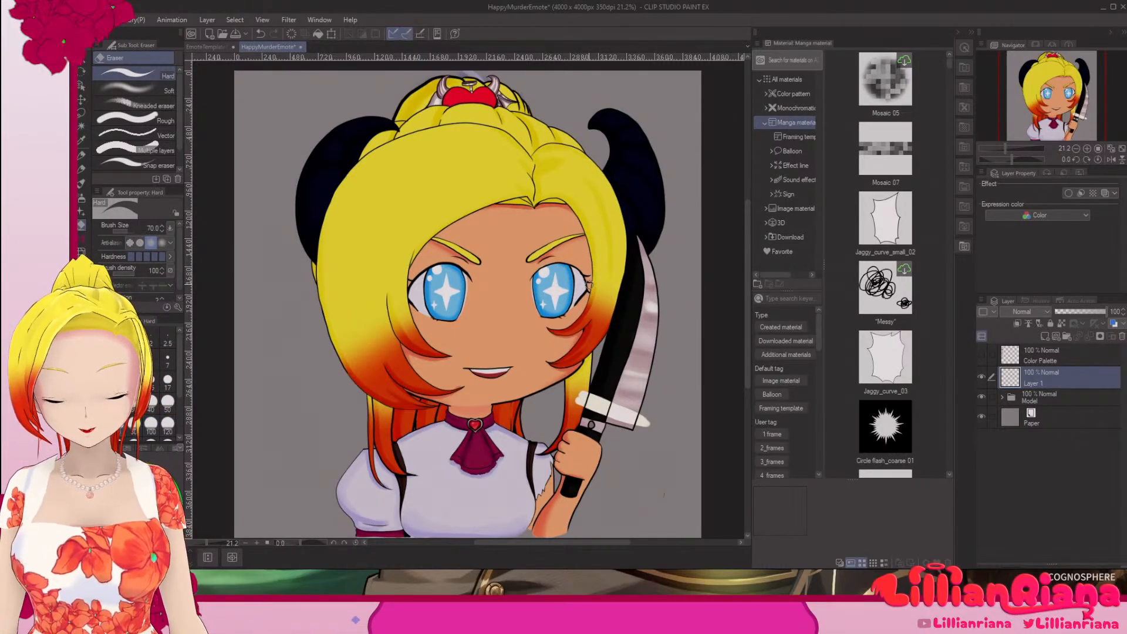
key(bracketleft)
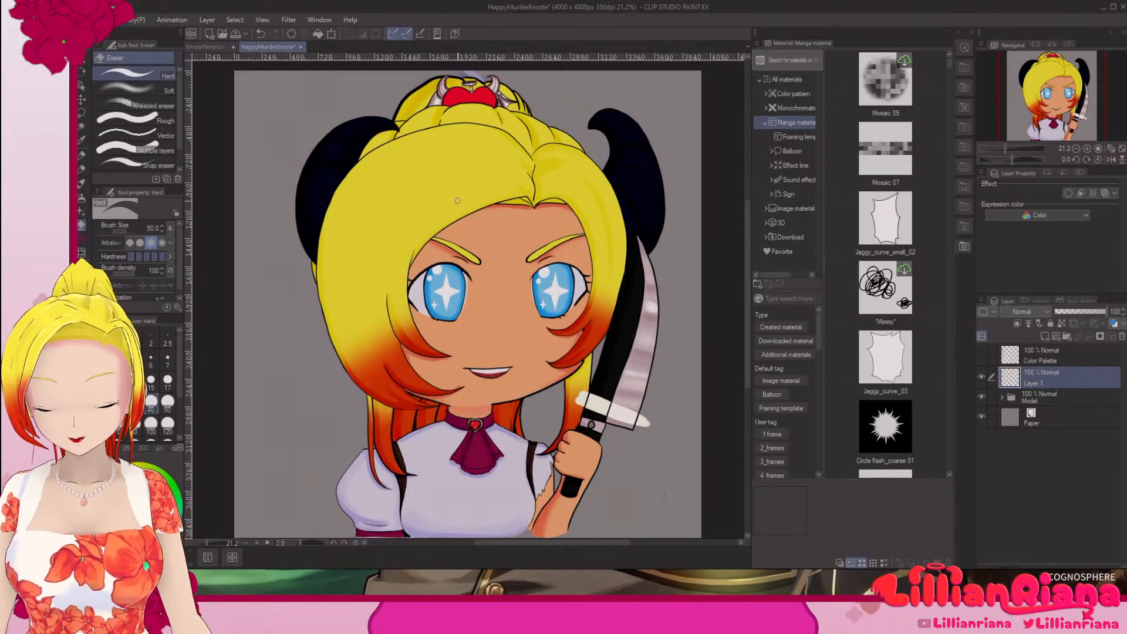
click(168, 403)
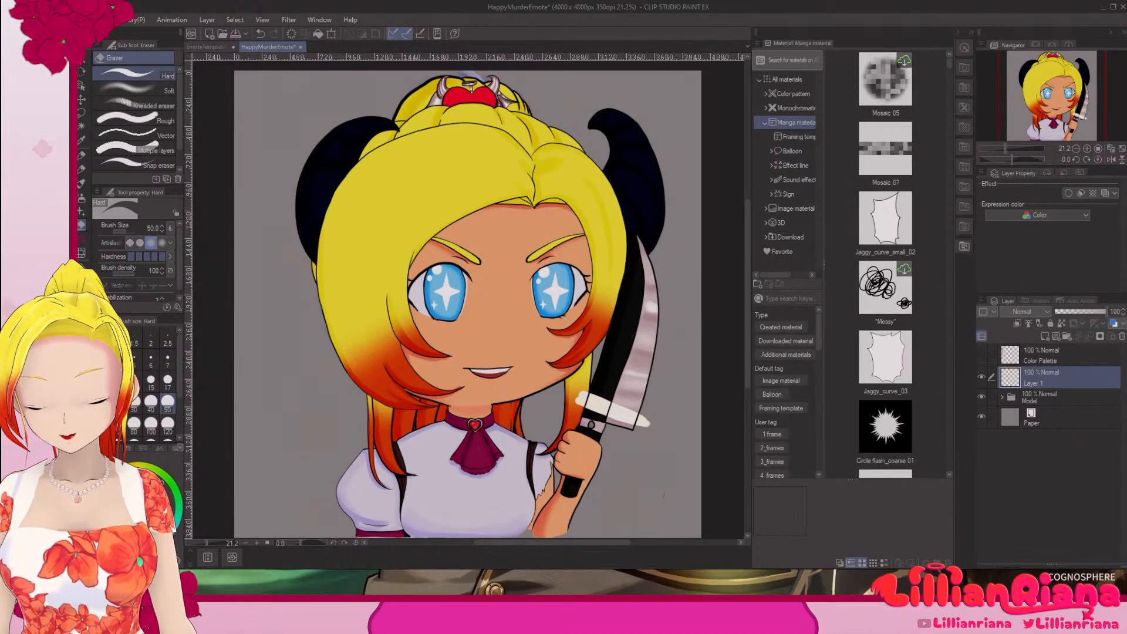
Step: Set the drawing color to bright green, hex 3CFF00
double_click(103, 546)
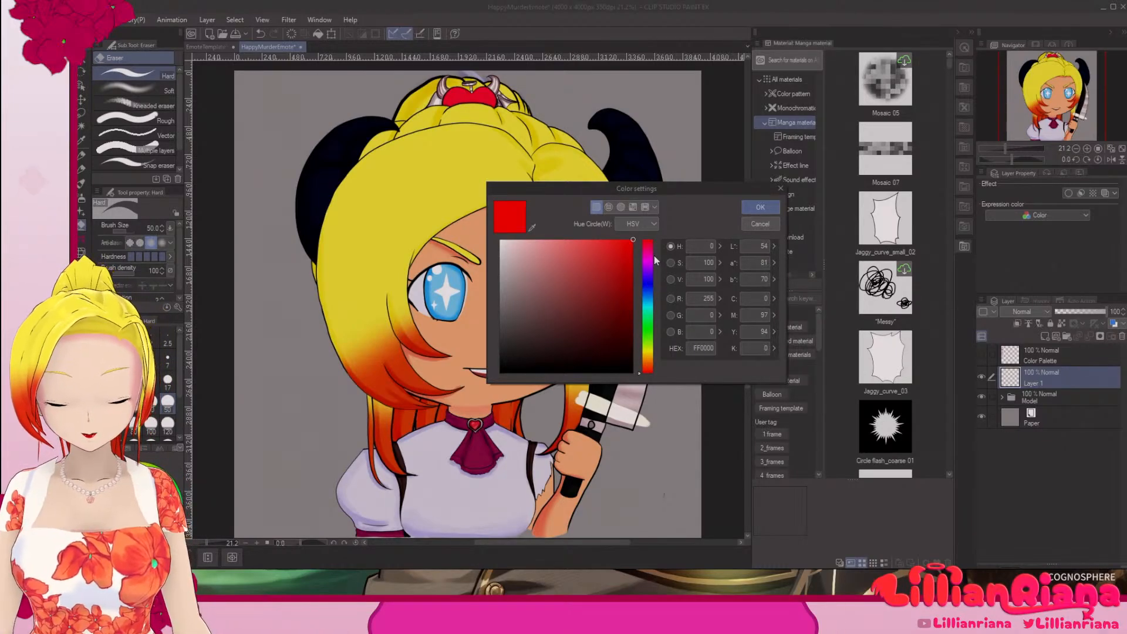
click(648, 333)
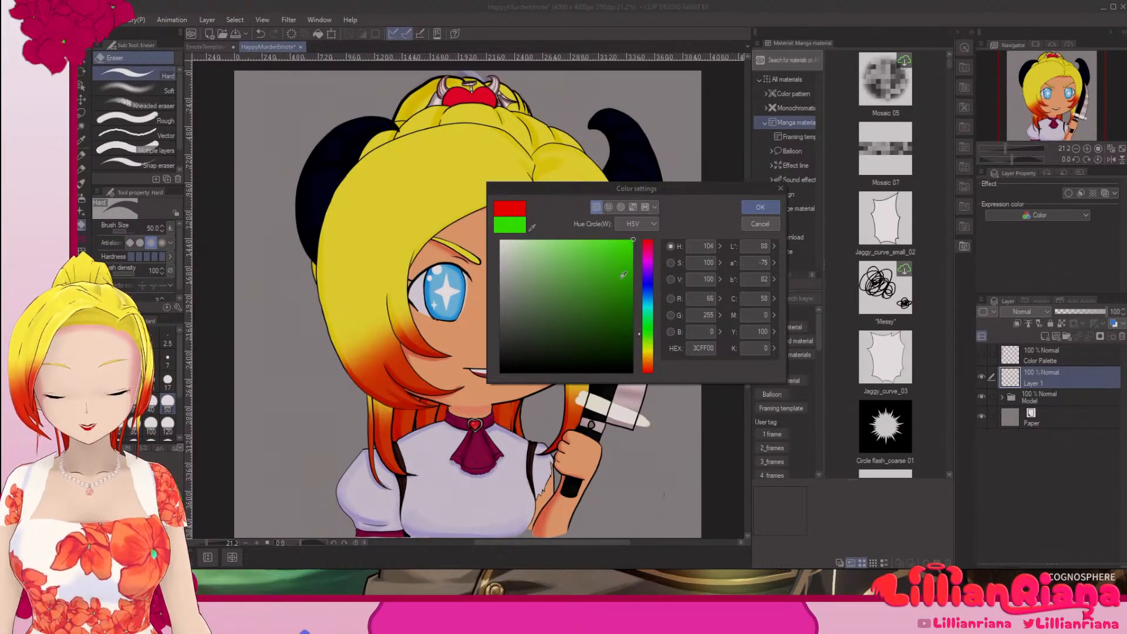
click(631, 254)
drag(632, 253, 641, 230)
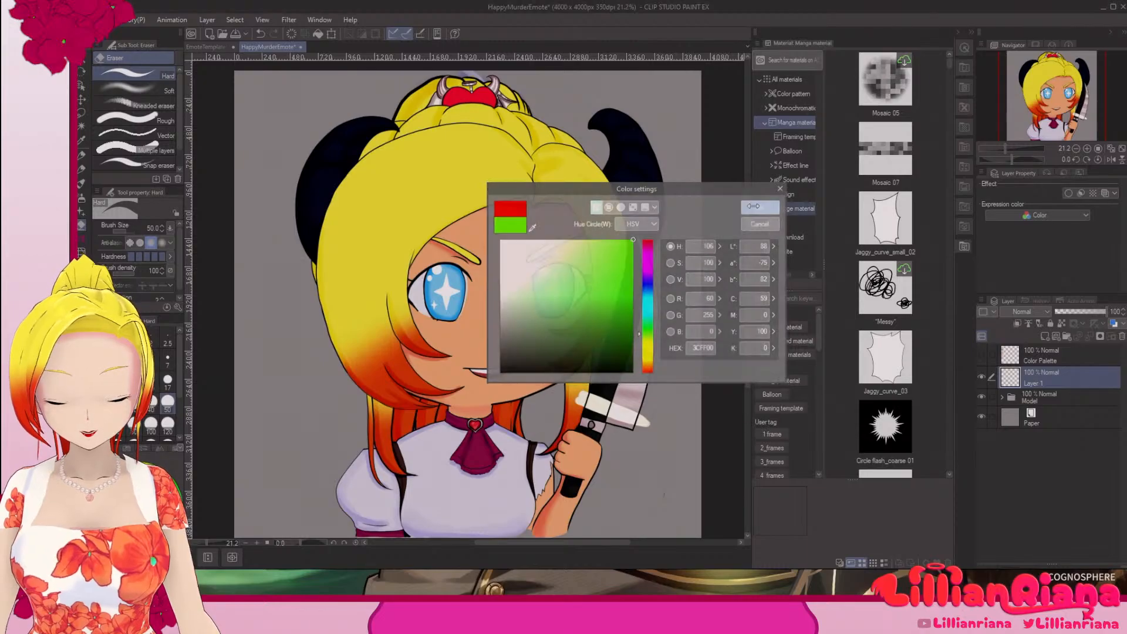
click(754, 207)
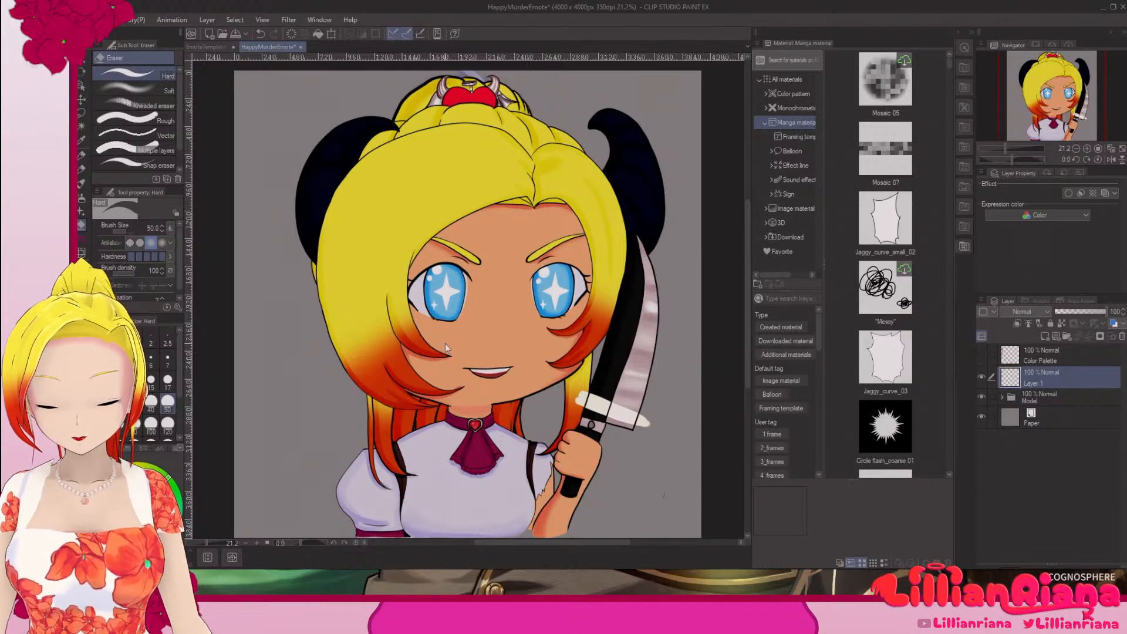
Step: Draw green curved strokes with the 線画ペン pen around the strands of the character's long side bang on the new layer
click(82, 154)
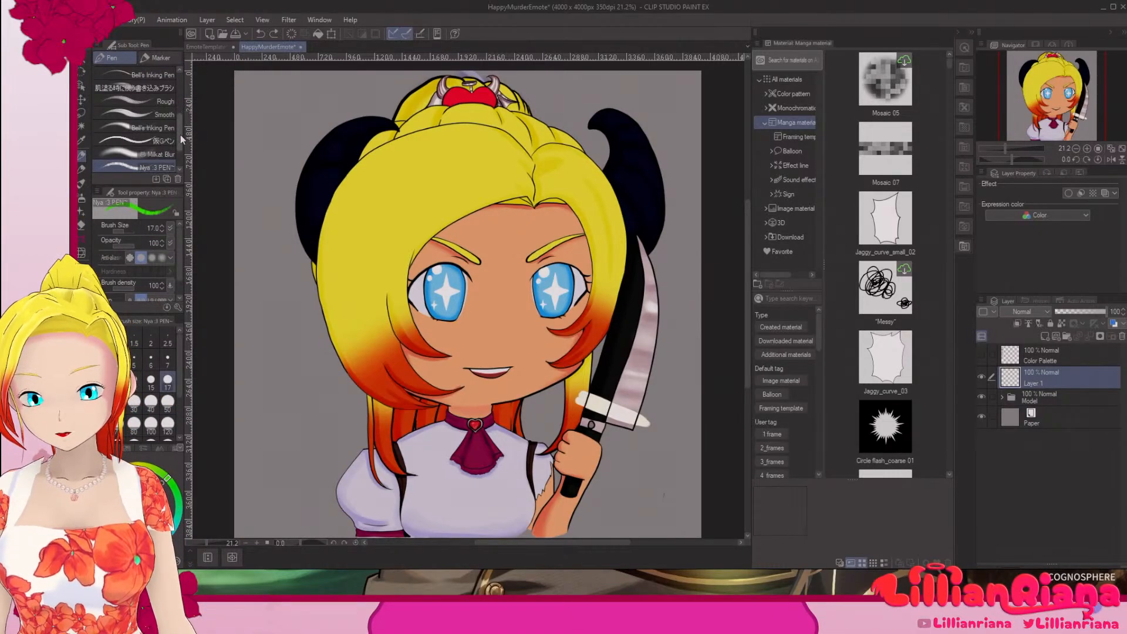
scroll(180, 151, down, 2)
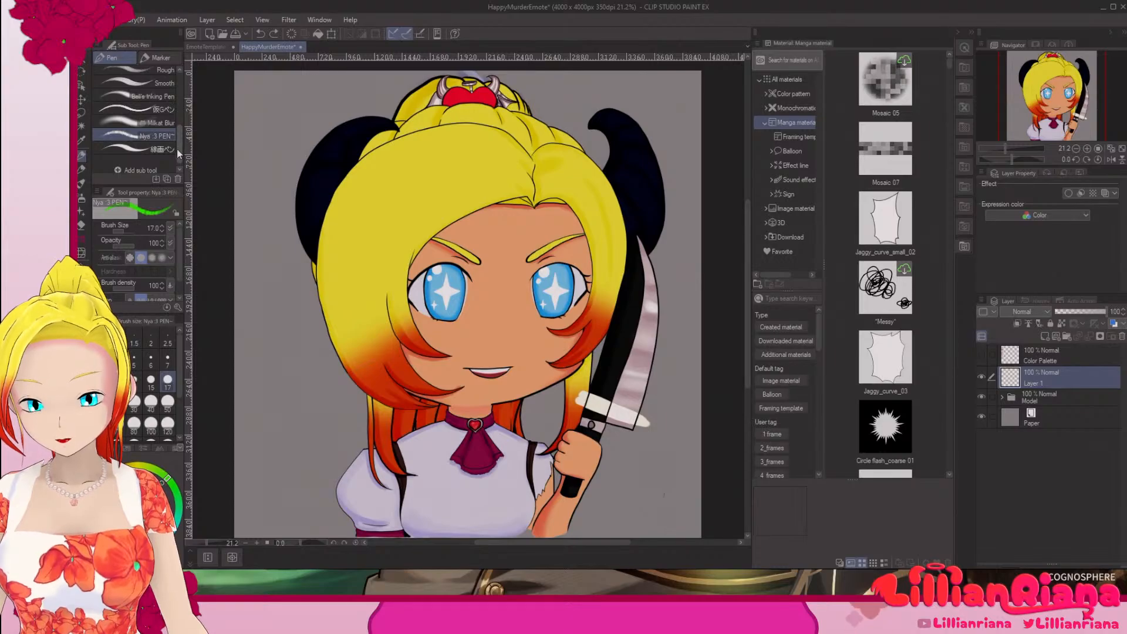
click(175, 150)
mouse_move(442, 230)
mouse_down()
mouse_move(415, 276)
mouse_move(419, 313)
mouse_move(459, 357)
mouse_move(440, 359)
mouse_move(390, 322)
mouse_move(380, 277)
mouse_move(402, 218)
mouse_move(450, 216)
mouse_up()
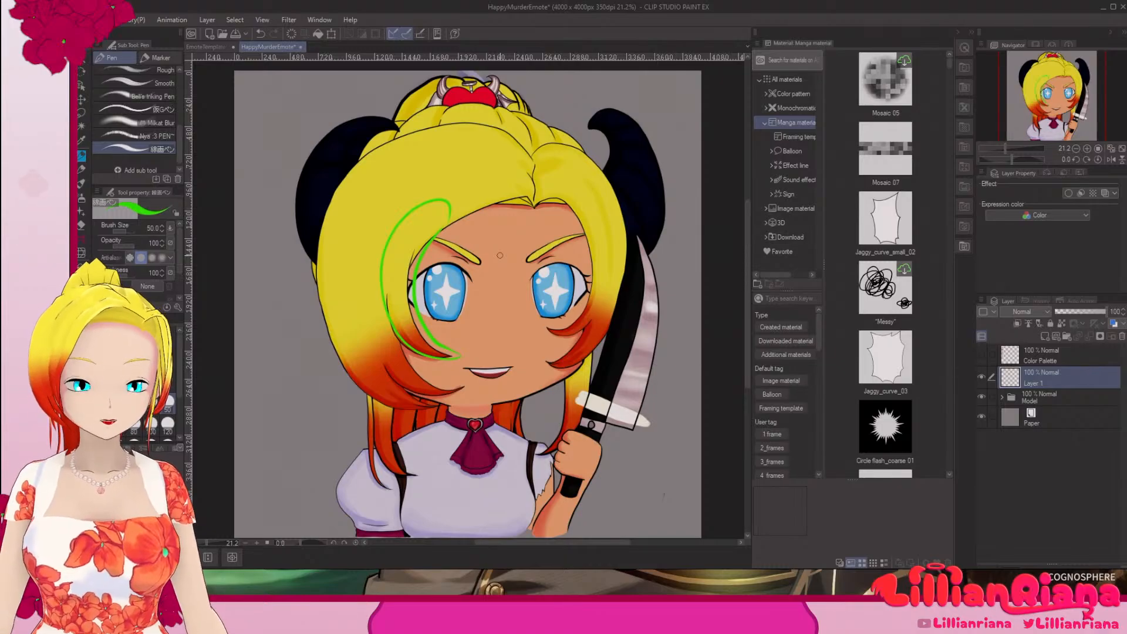
mouse_move(466, 401)
mouse_down()
mouse_move(409, 396)
mouse_move(359, 283)
mouse_move(370, 251)
mouse_up()
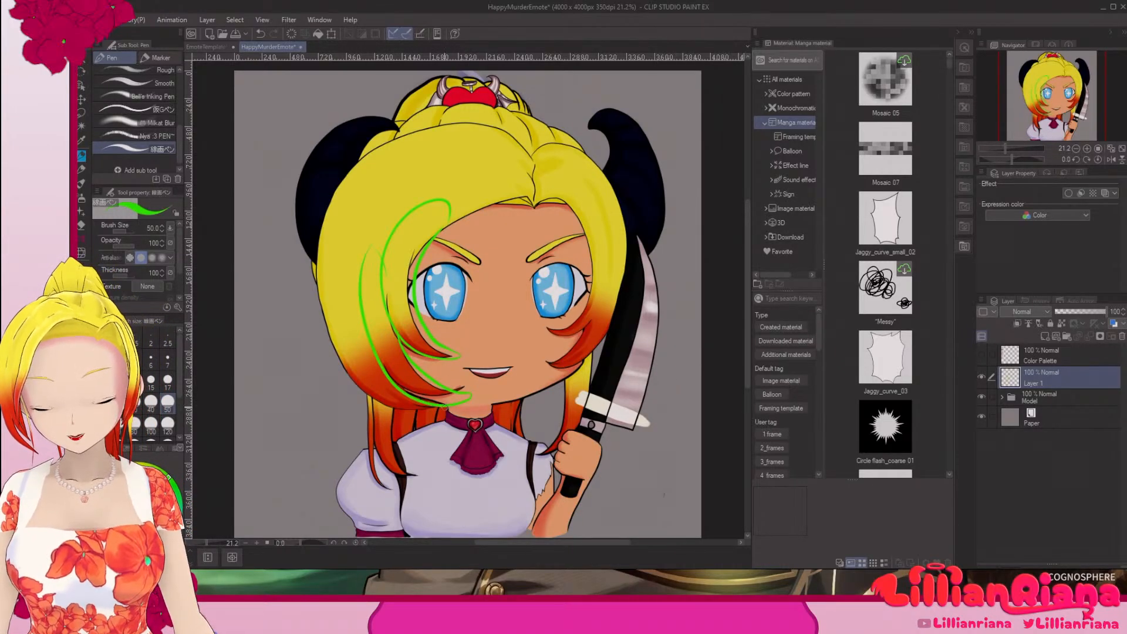
Step: Add green strokes around the outer side bang and in the eye, and undo all the green strokes on Layer 1
mouse_move(453, 405)
mouse_down()
mouse_move(392, 406)
mouse_move(336, 340)
mouse_up()
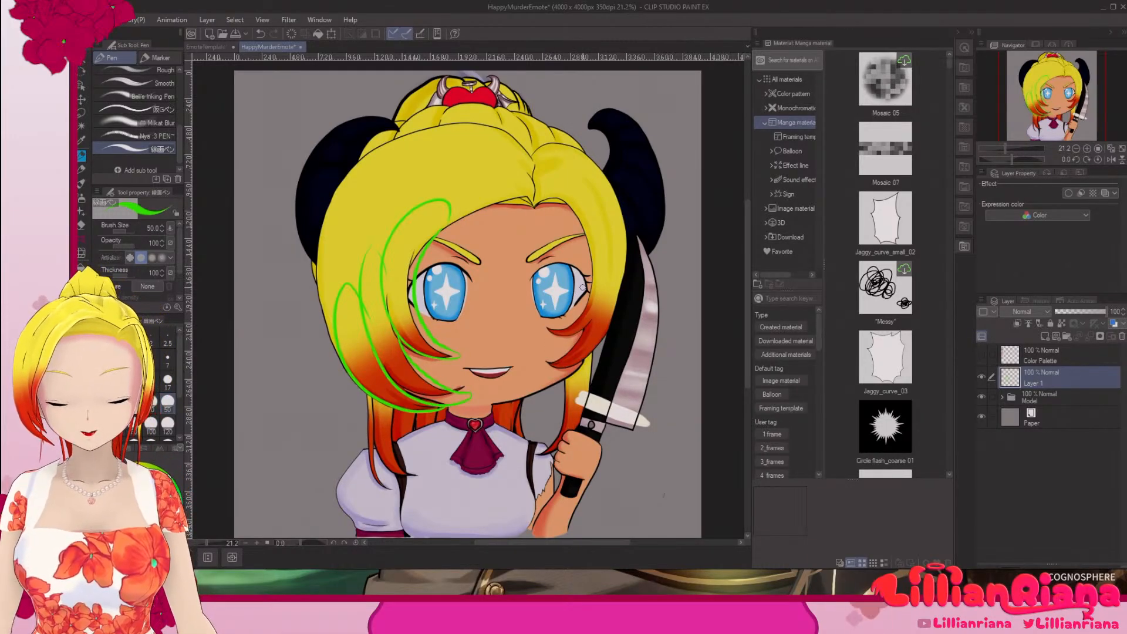
mouse_move(557, 270)
mouse_down()
mouse_move(571, 308)
mouse_move(549, 280)
mouse_up()
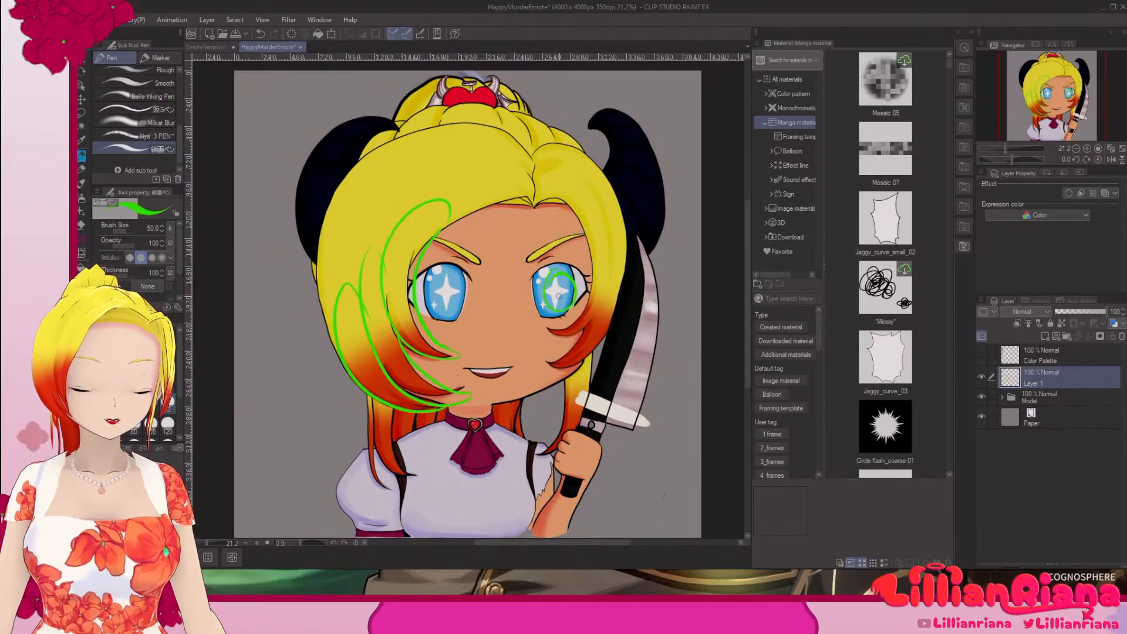
key(ctrl+z)
key(ctrl+z)
key(ctrl+z)
key(ctrl+z)
key(ctrl+z)
key(ctrl+z)
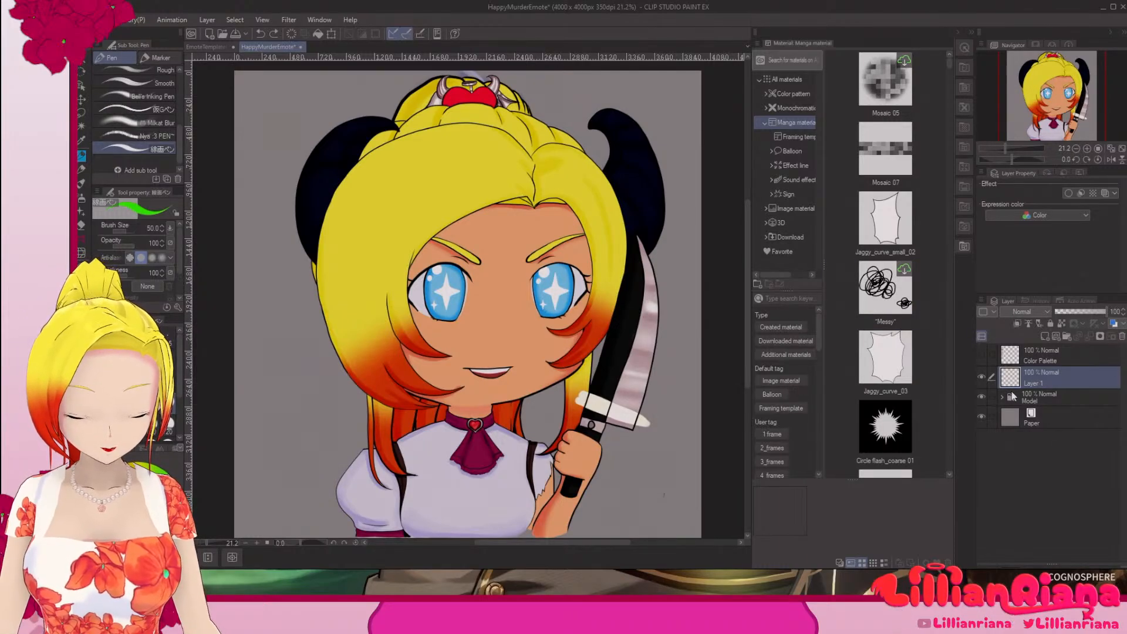
Step: Expand the Model folder and duplicate the EyeHighlights_R layer inside the Eye_R folder
click(1011, 394)
drag(1122, 389, 1123, 456)
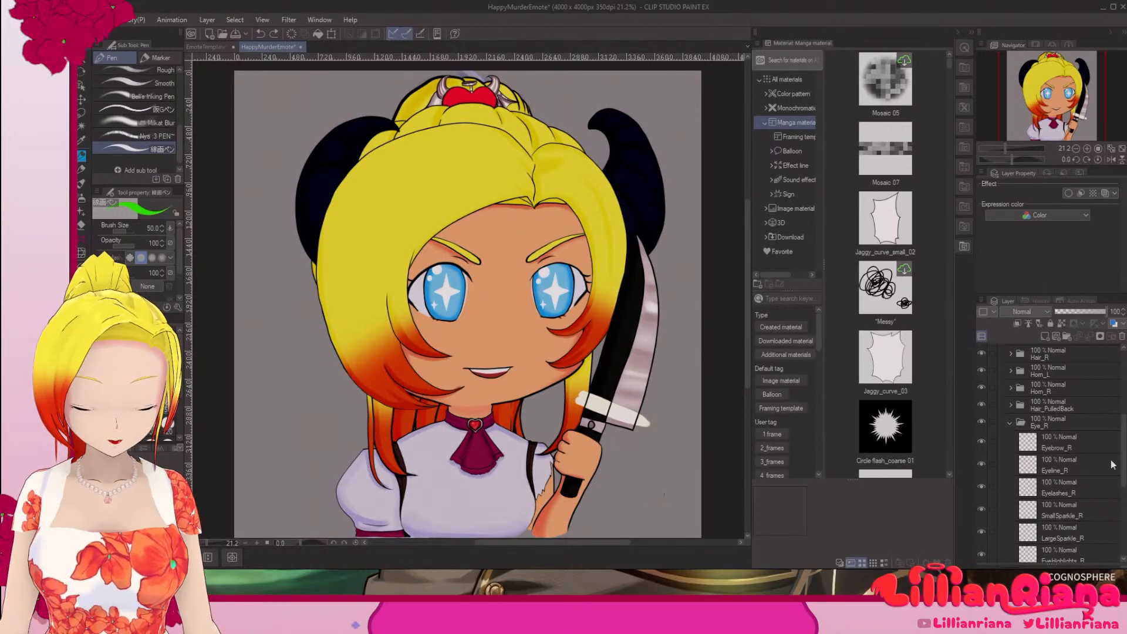
drag(1123, 464, 1125, 475)
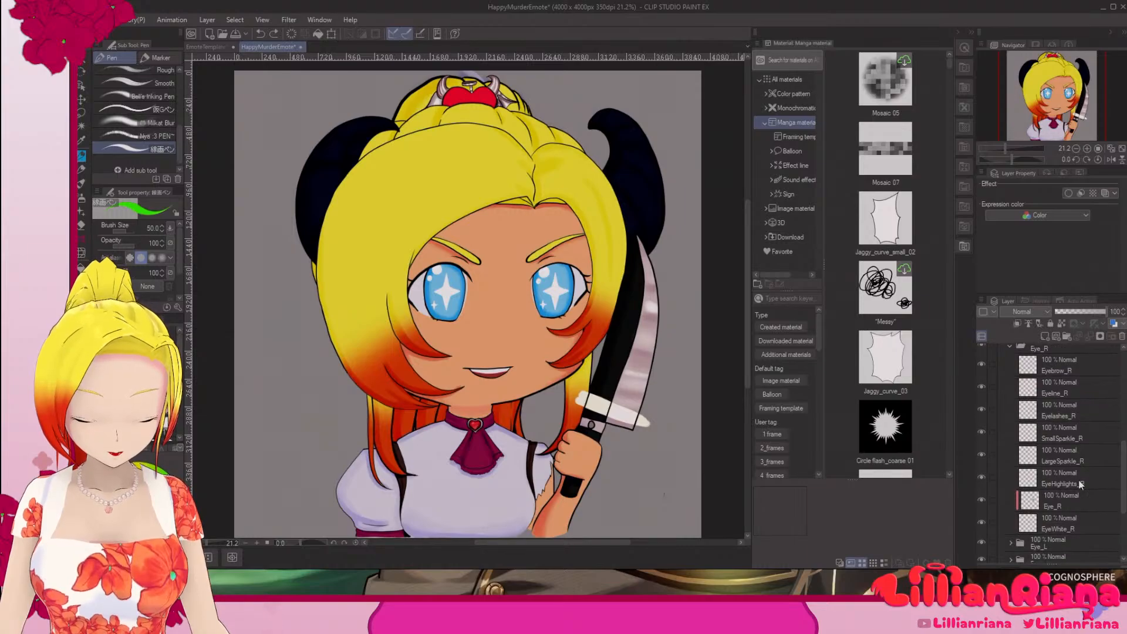
click(1076, 481)
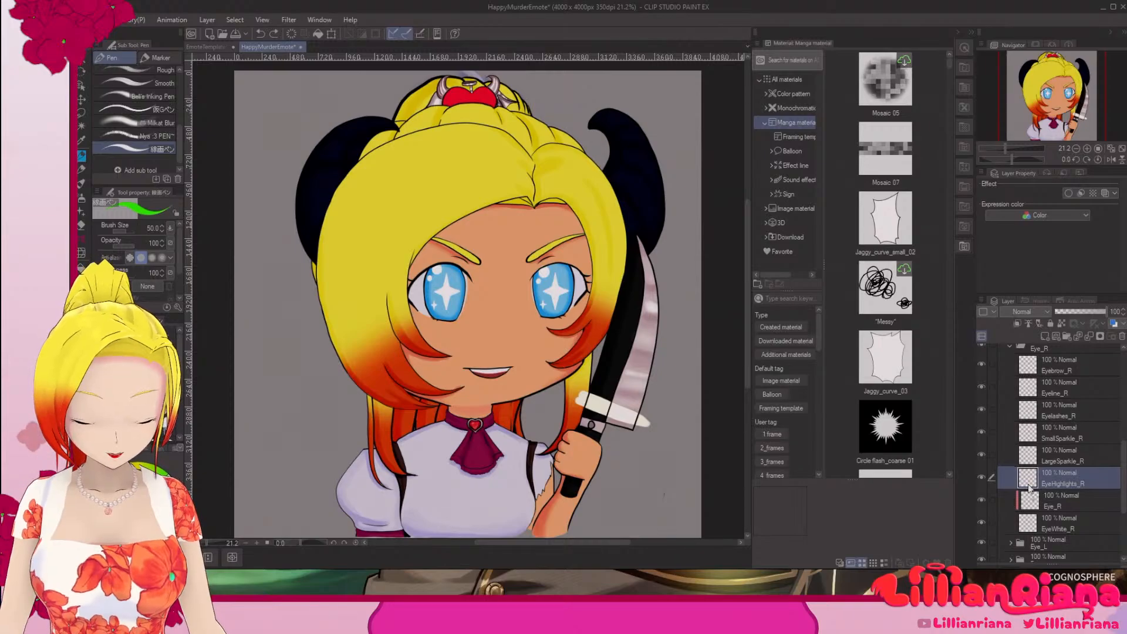
right_click(1066, 478)
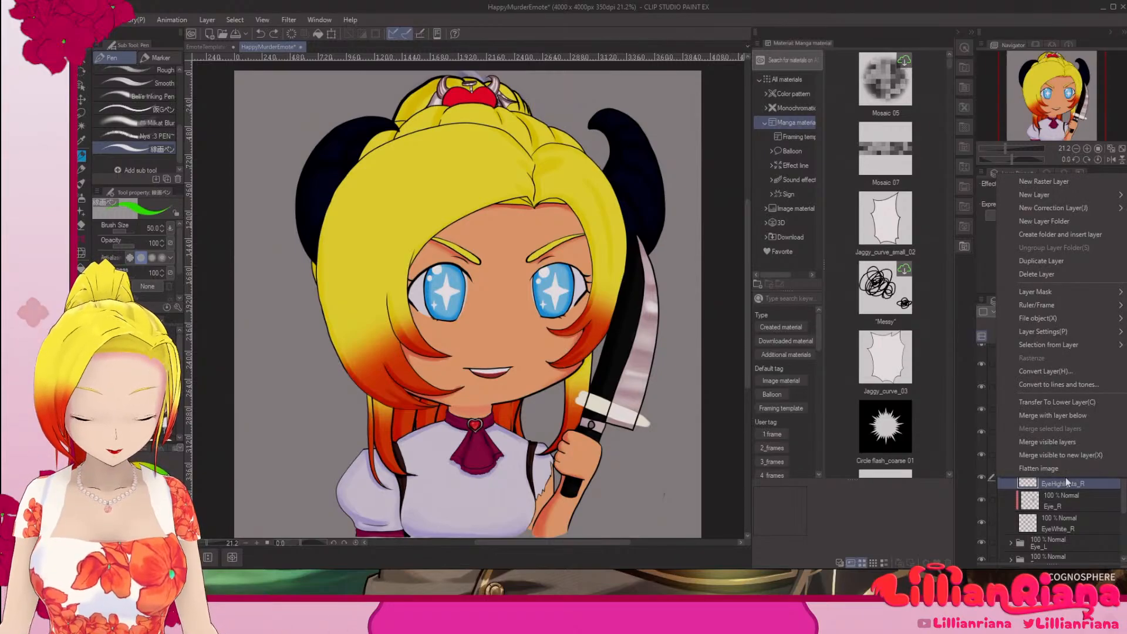
click(1030, 262)
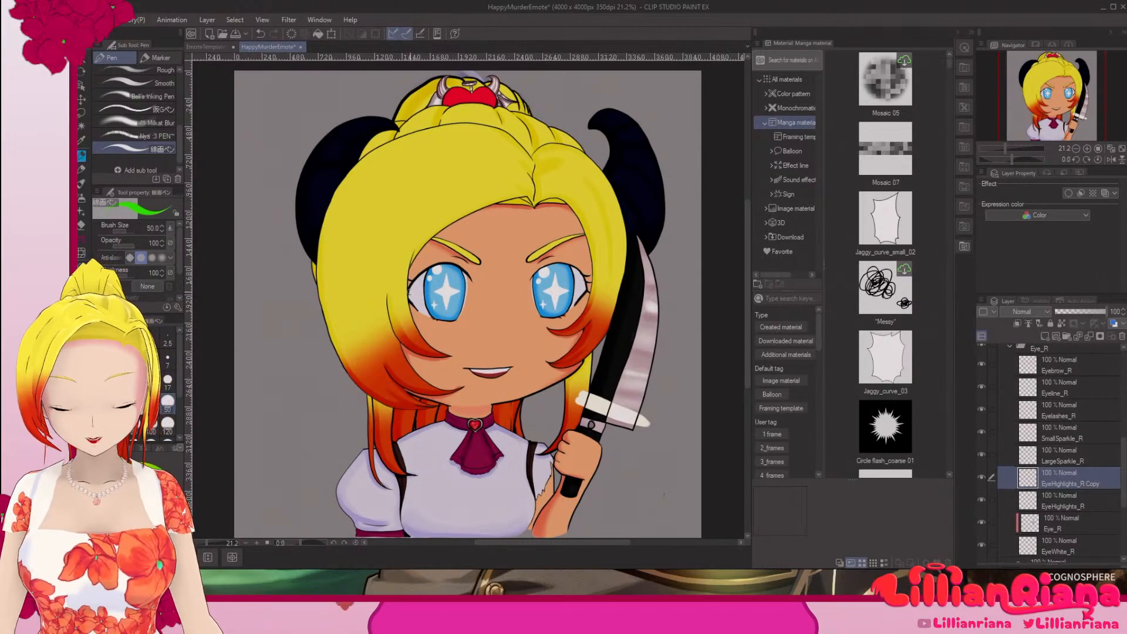
Step: Rename the duplicated highlight layer to EyeLargeHighlights_R
scroll(459, 295, up, 10)
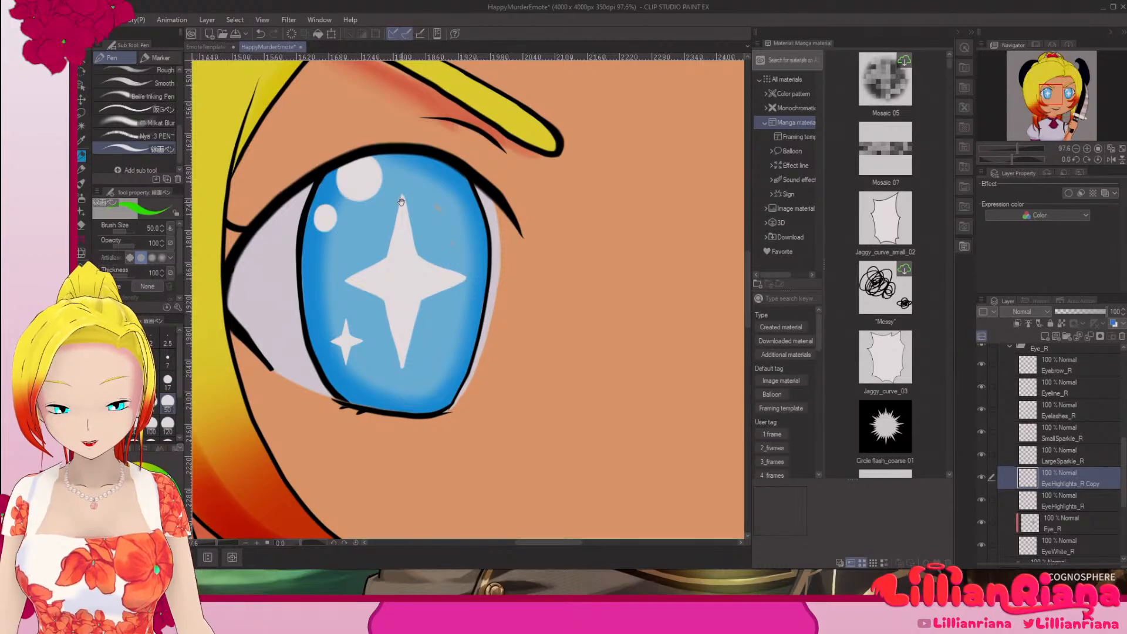
drag(401, 203, 555, 327)
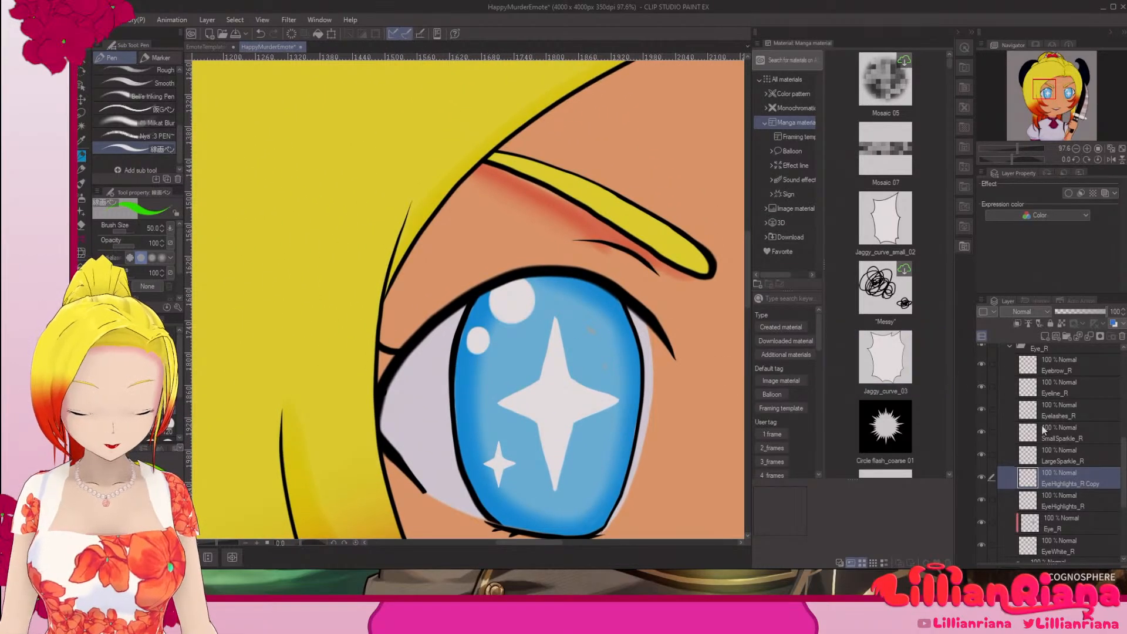
double_click(1098, 482)
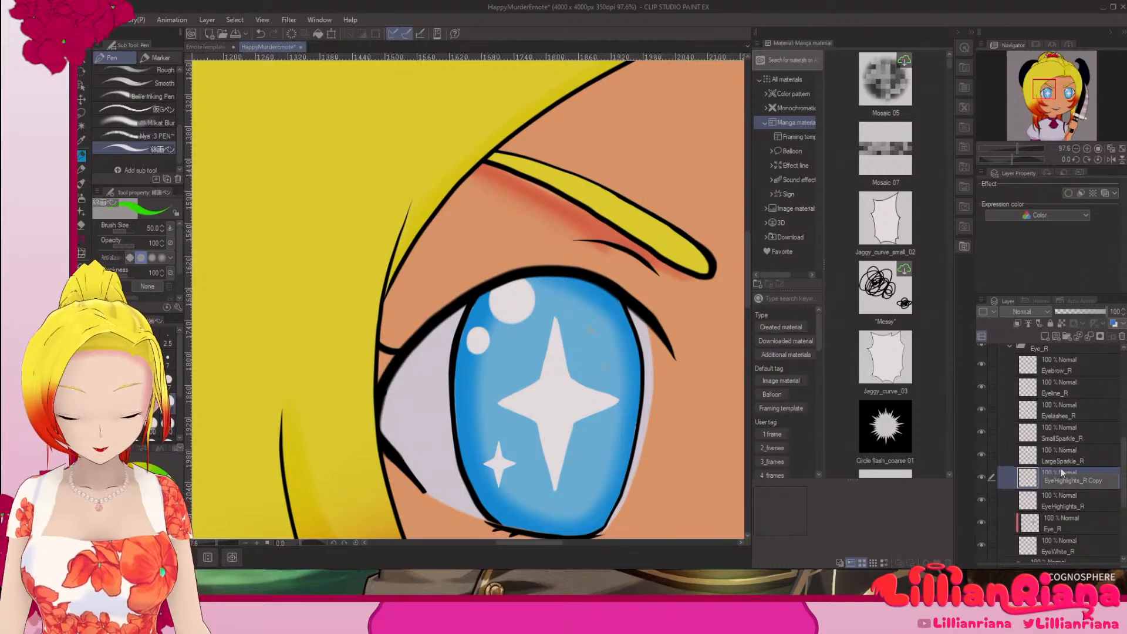
text(Larg)
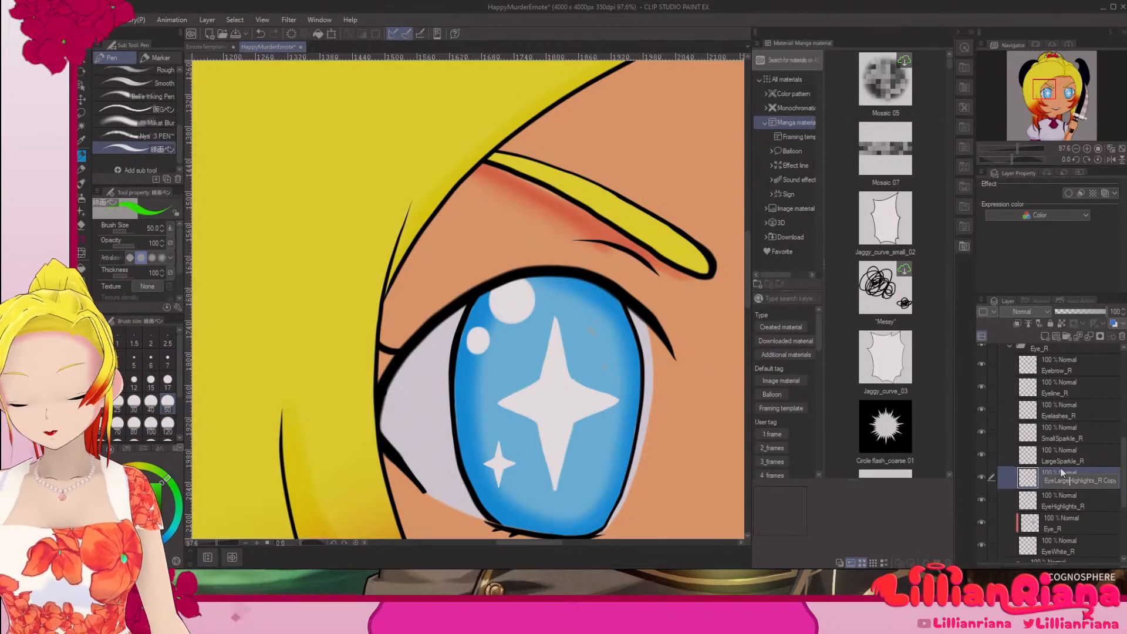
key(BackSpace)
key(BackSpace)
key(BackSpace)
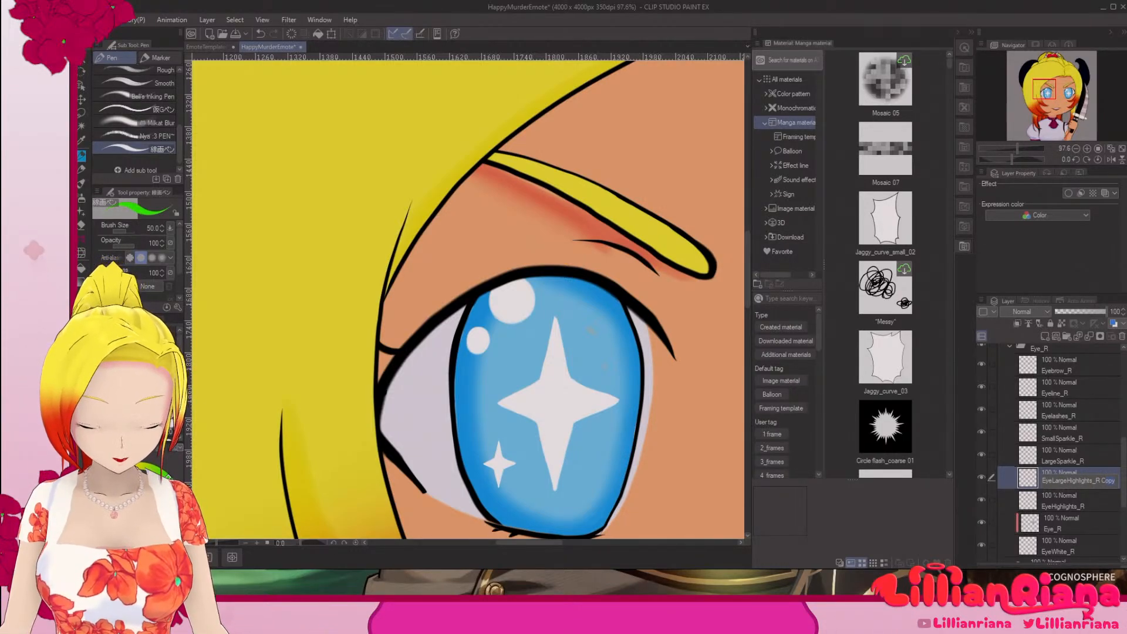
key(BackSpace)
key(BackSpace)
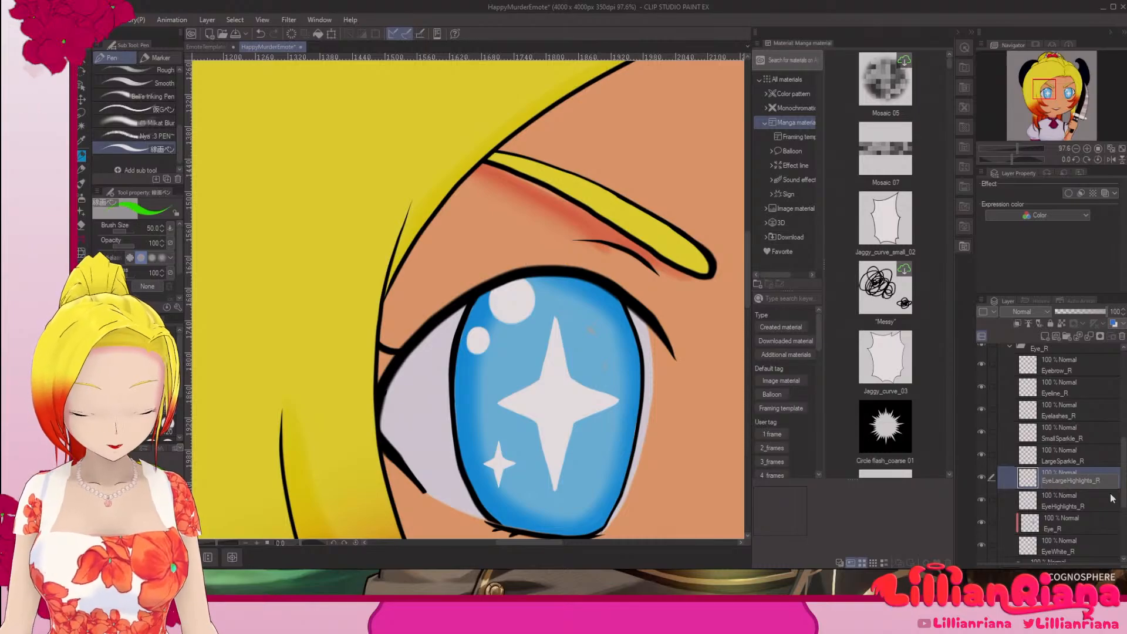
key(Return)
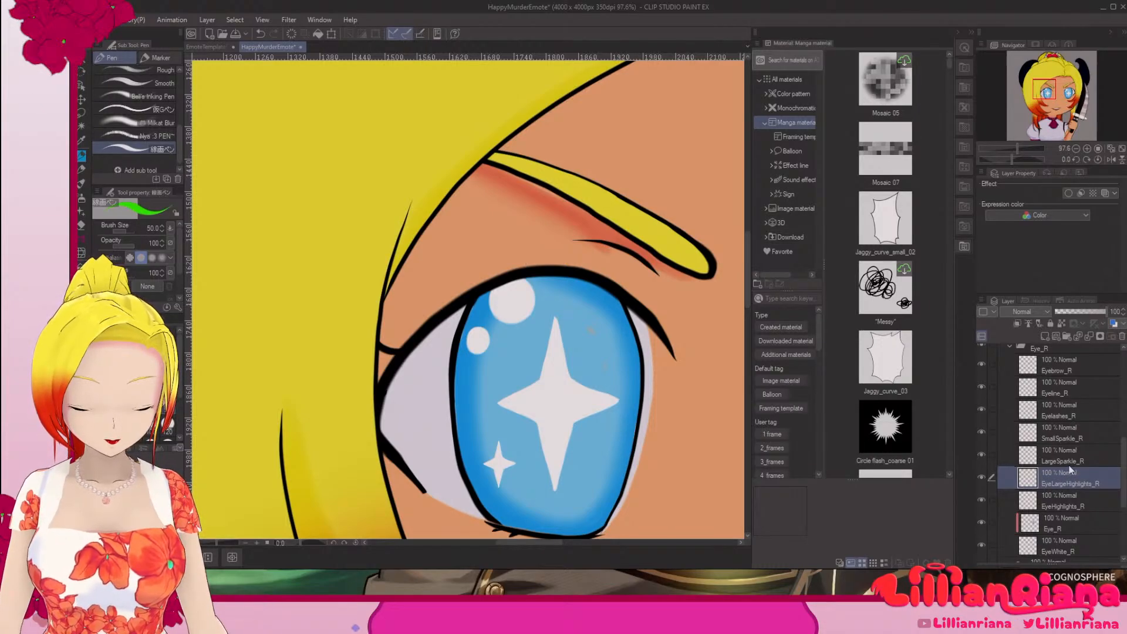
Step: Rename the original EyeHighlights_R layer to EyeSmallHighlight_R
double_click(1072, 503)
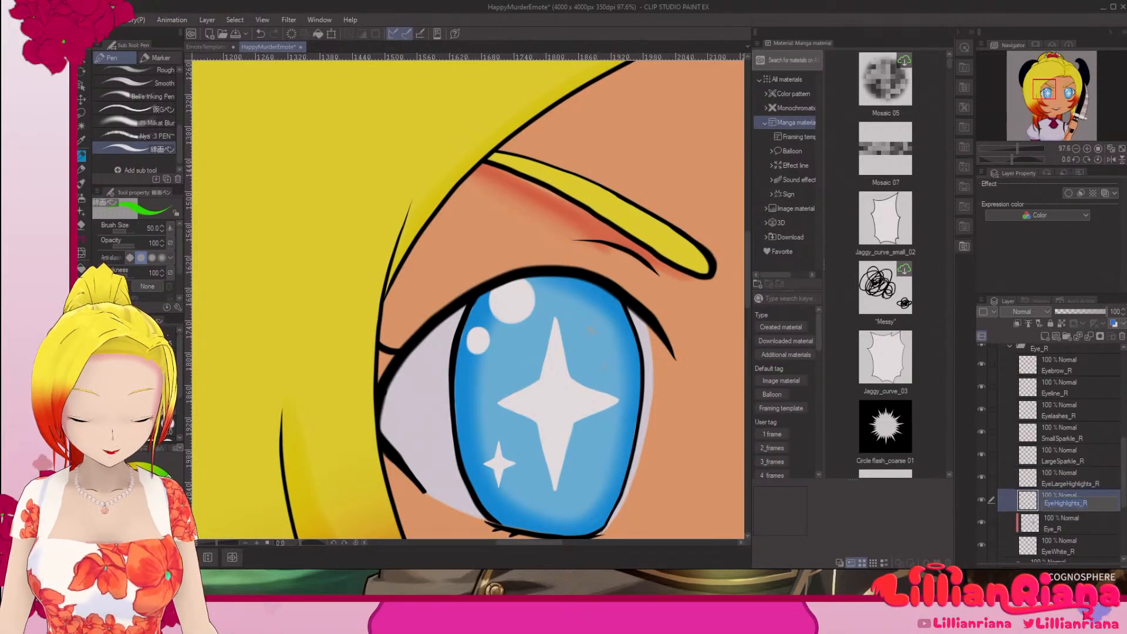
key(BackSpace)
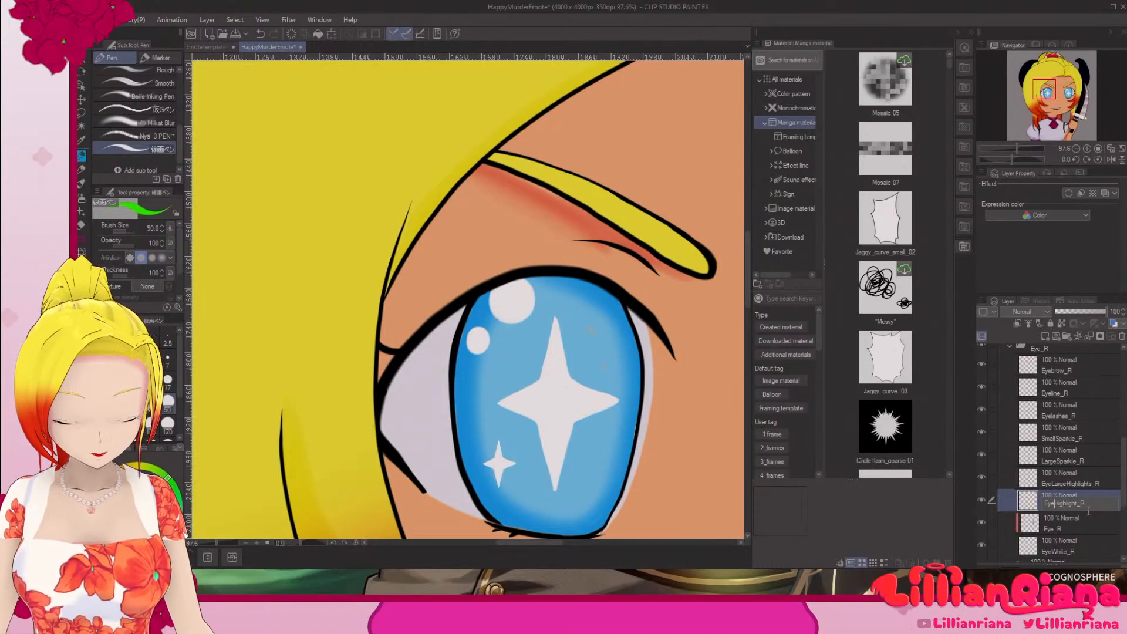
text(Small)
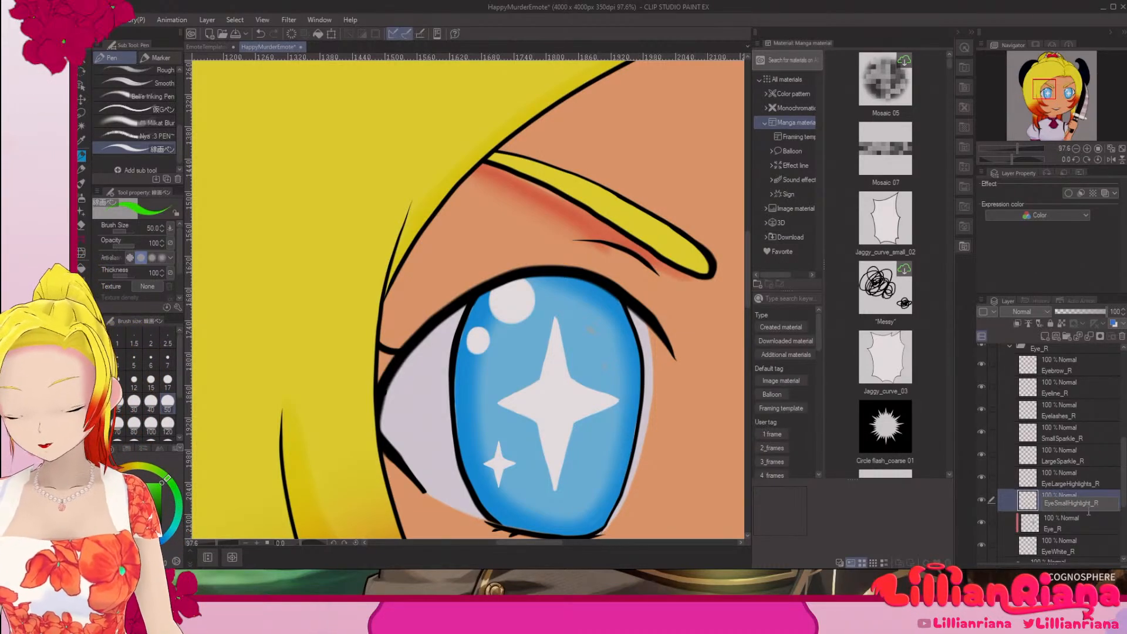
key(Return)
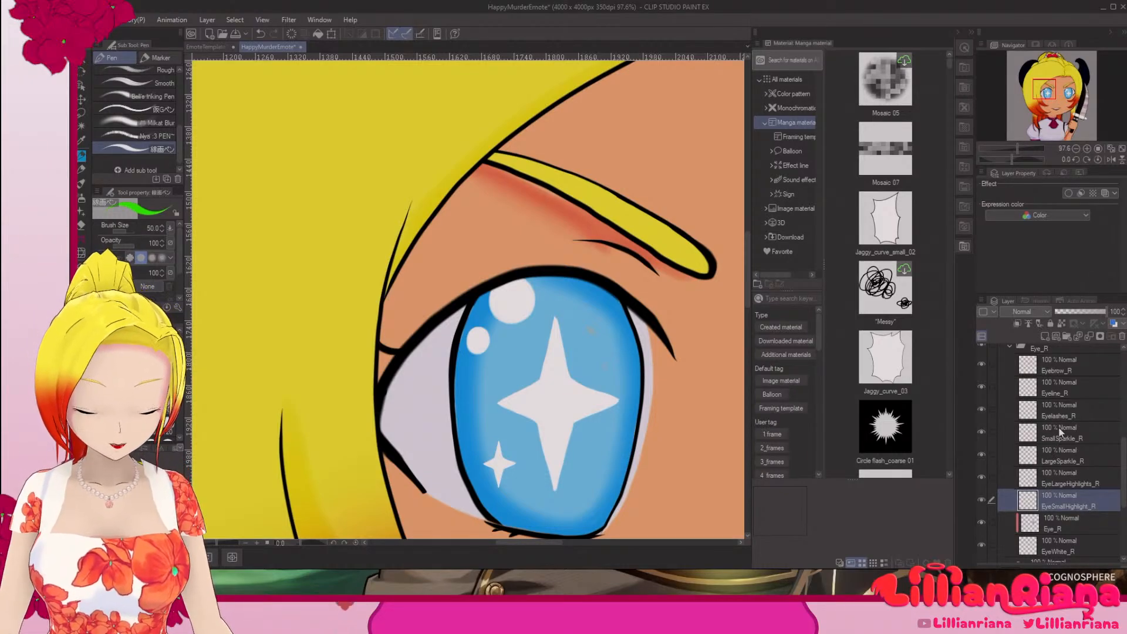
Step: Hide EyeLargeHighlights_R and erase the large round highlight from the EyeSmallHighlight_R layer with the Hard eraser
click(1065, 393)
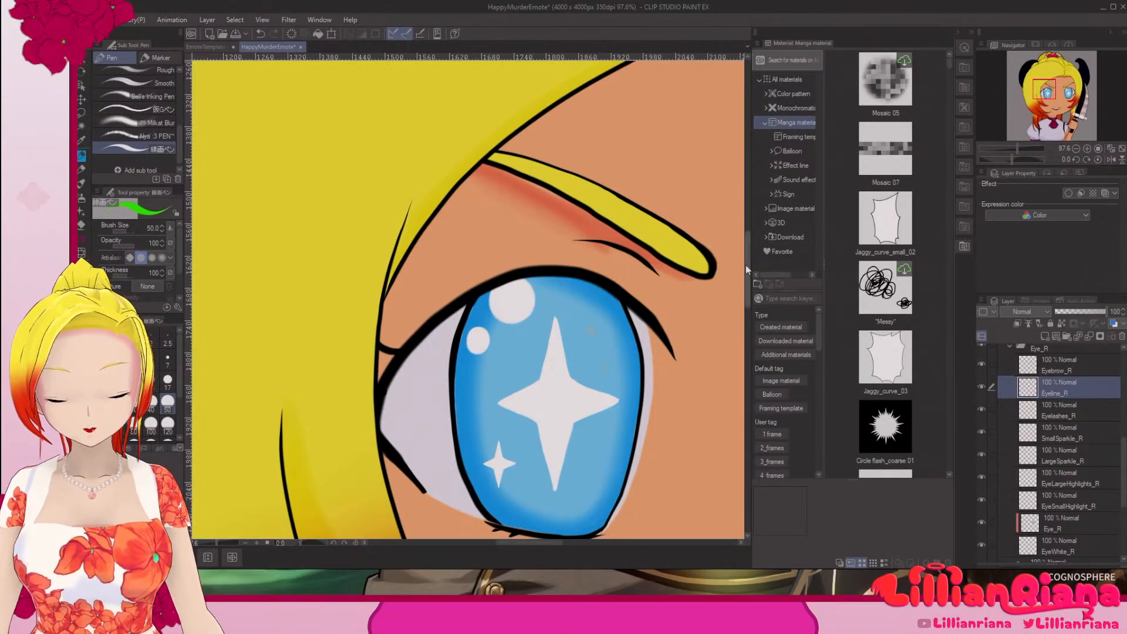
drag(745, 254, 746, 266)
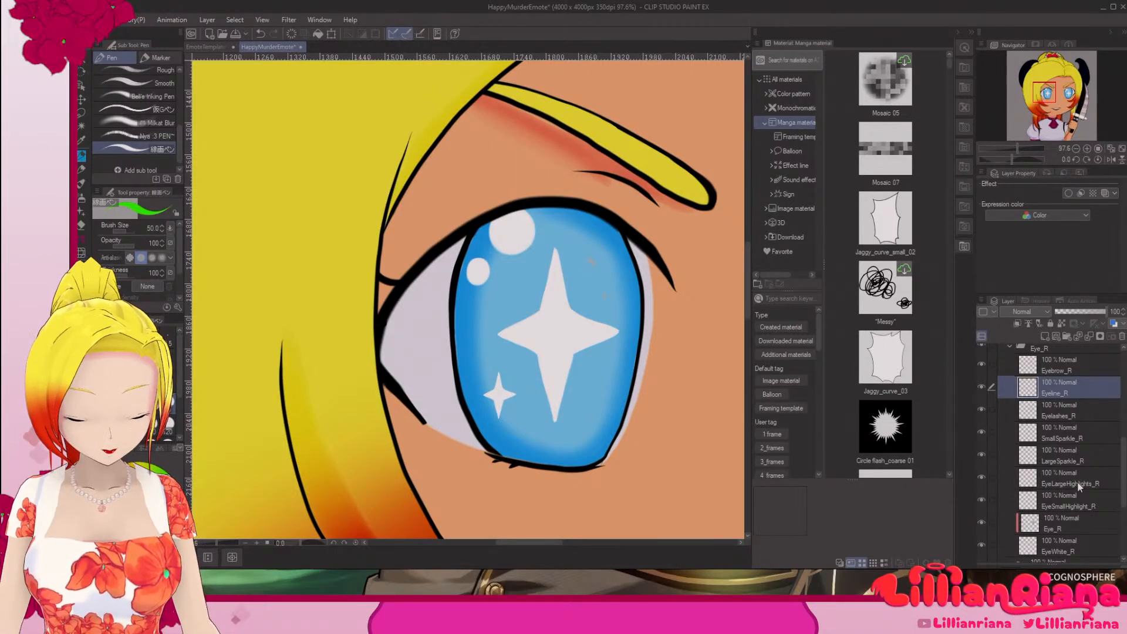
click(1076, 508)
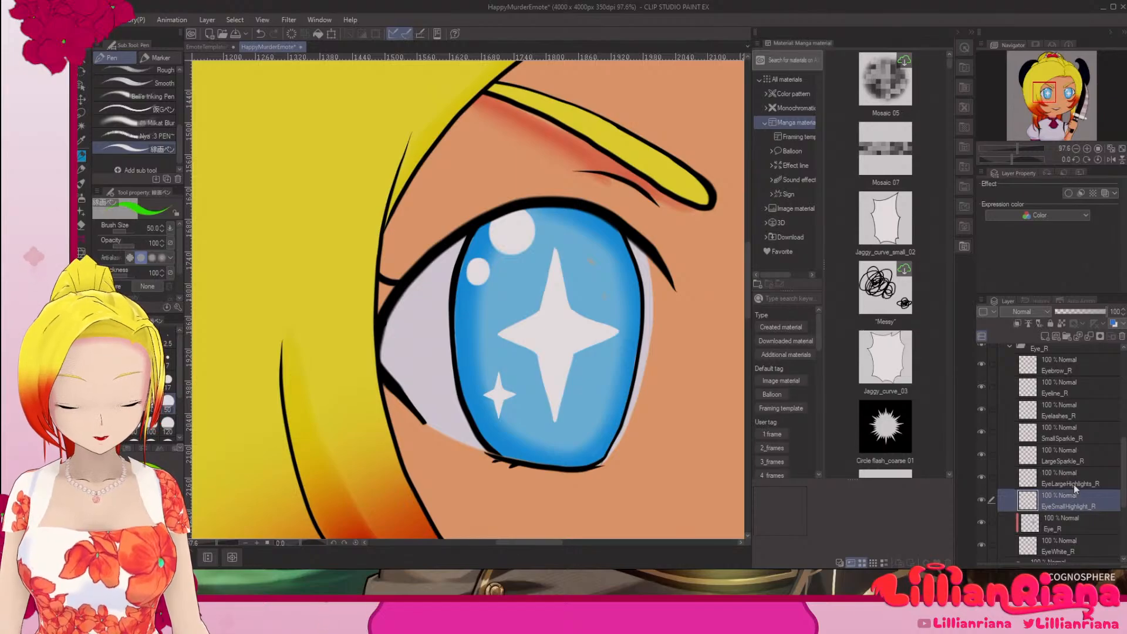
click(1072, 483)
click(1052, 500)
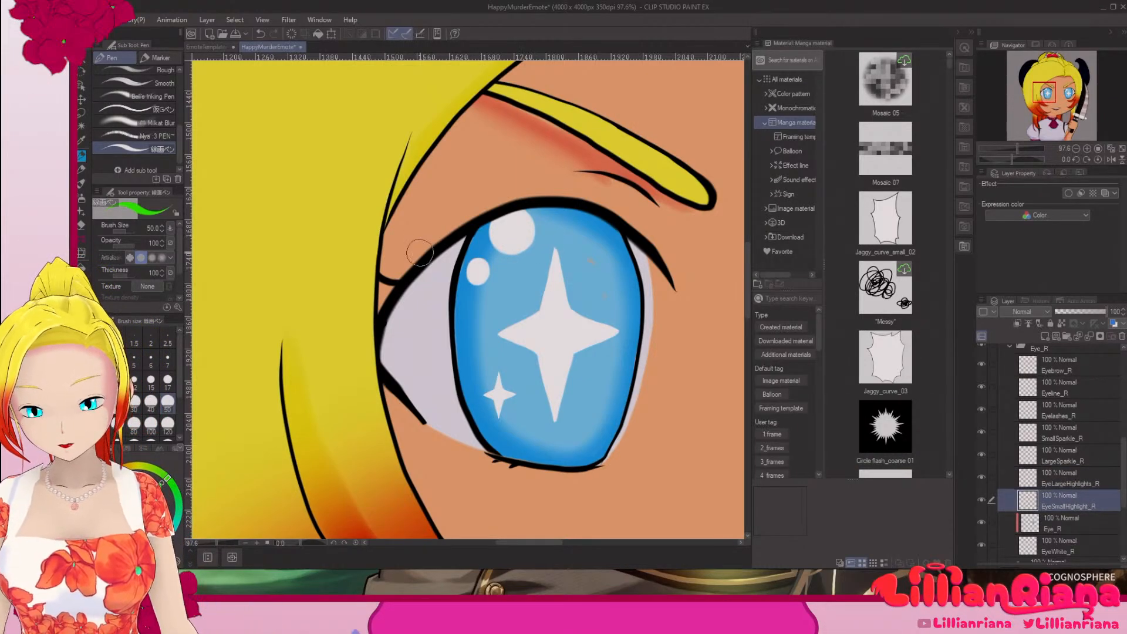
click(87, 226)
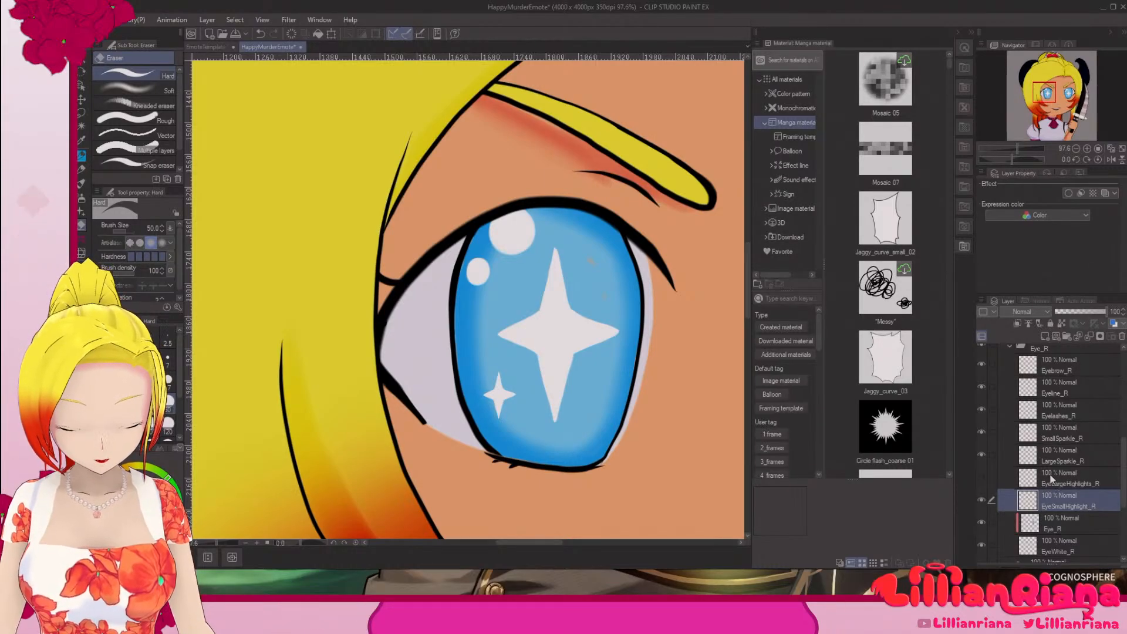
drag(701, 379, 449, 382)
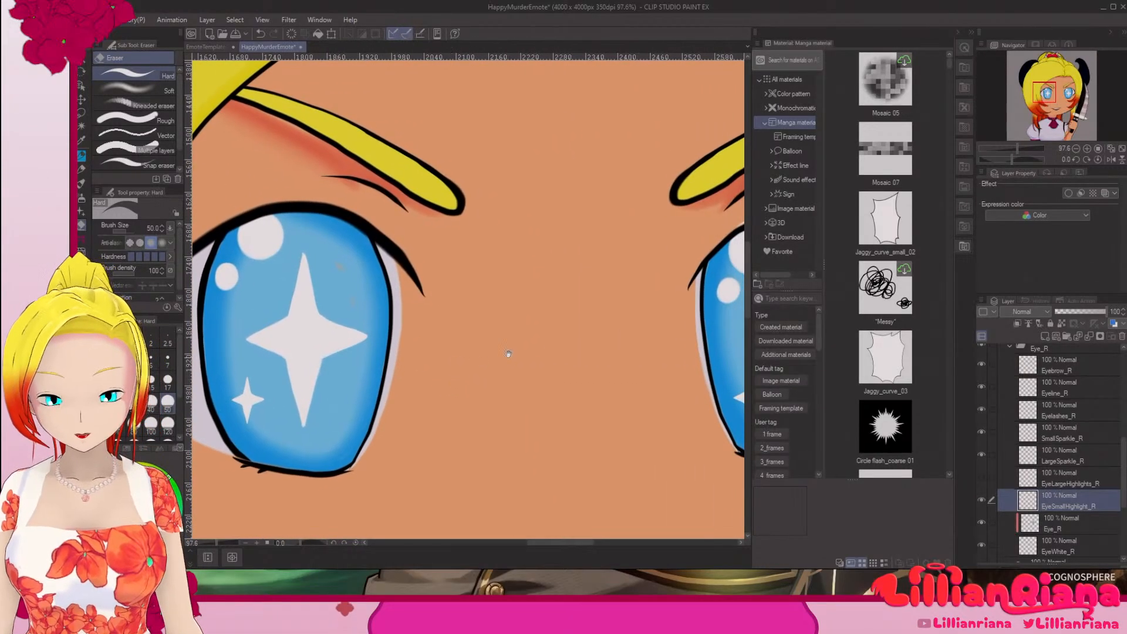
drag(635, 364, 378, 378)
mouse_move(517, 237)
mouse_down()
mouse_move(519, 261)
mouse_move(503, 231)
mouse_move(478, 275)
mouse_move(487, 258)
mouse_up()
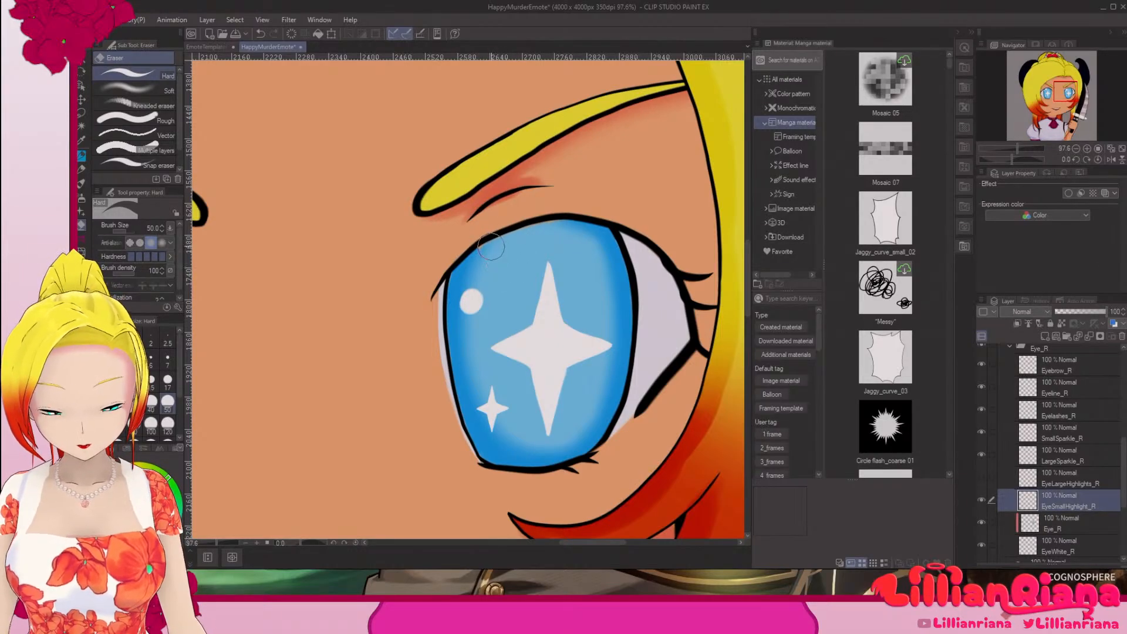
Step: With EyeSmallHighlight_R hidden, erase the small round highlight from EyeLargeHighlights_R, and make both highlight layers visible
click(1076, 487)
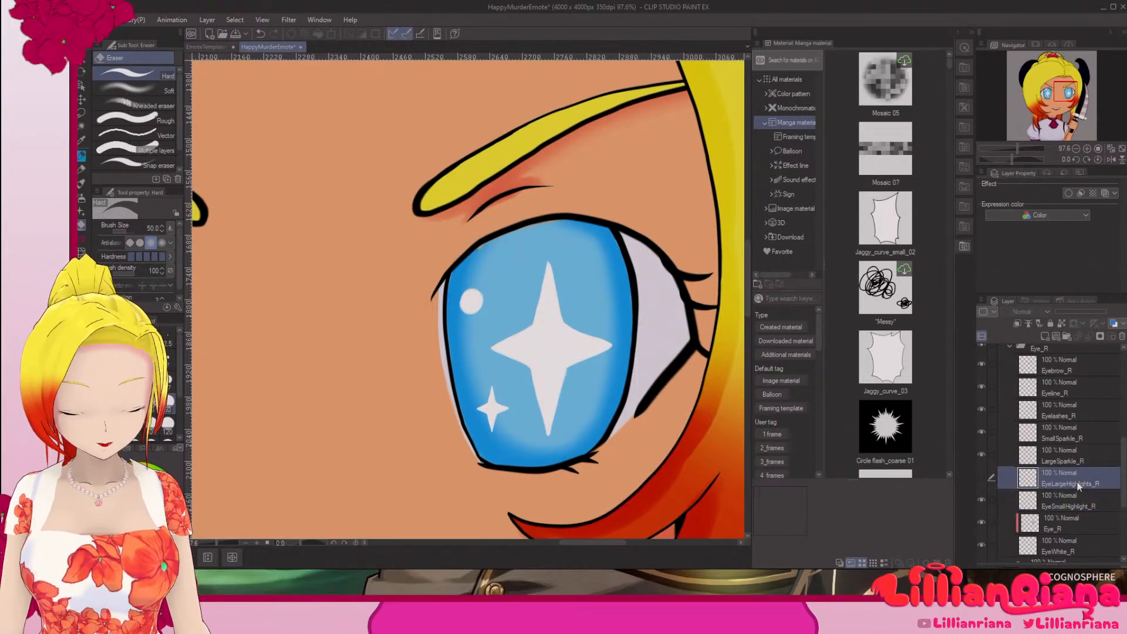
click(984, 480)
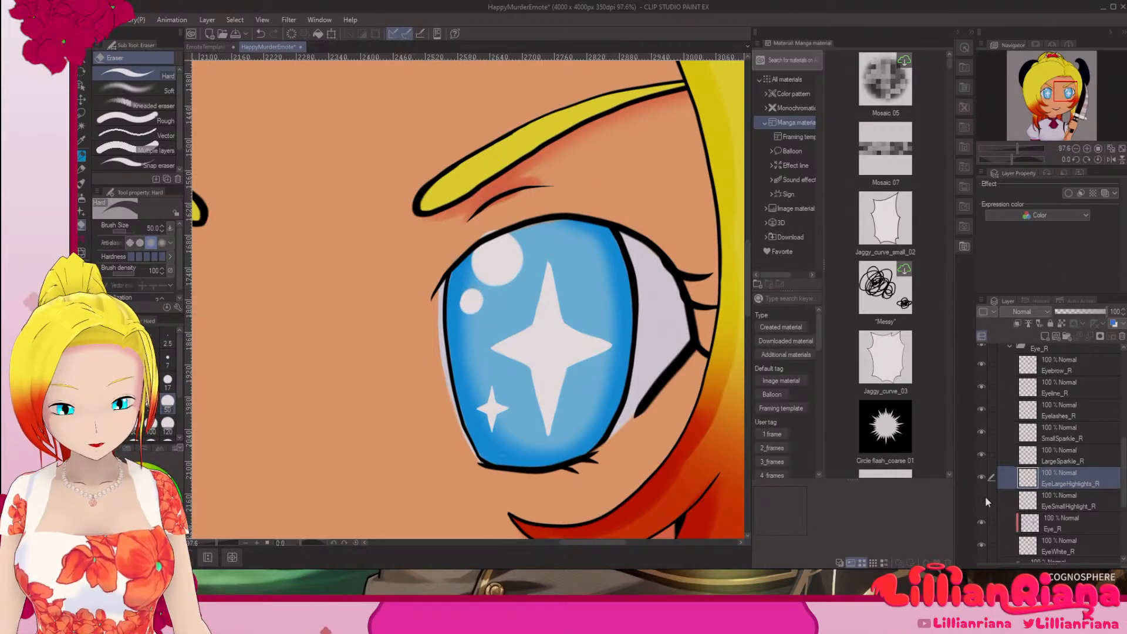
click(471, 300)
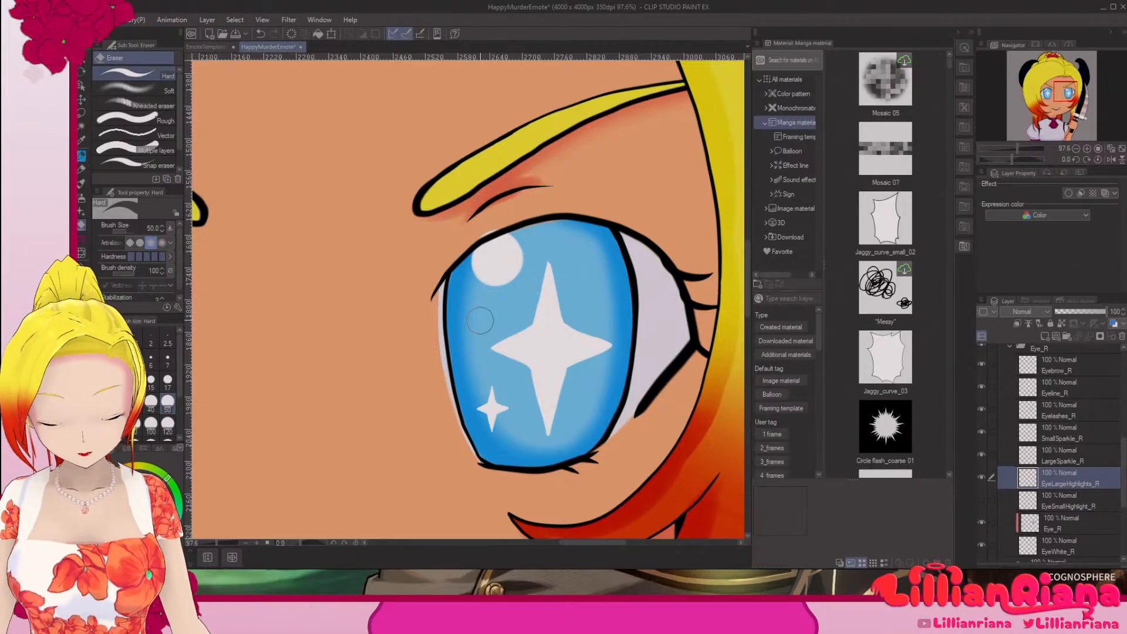
key(ctrl+z)
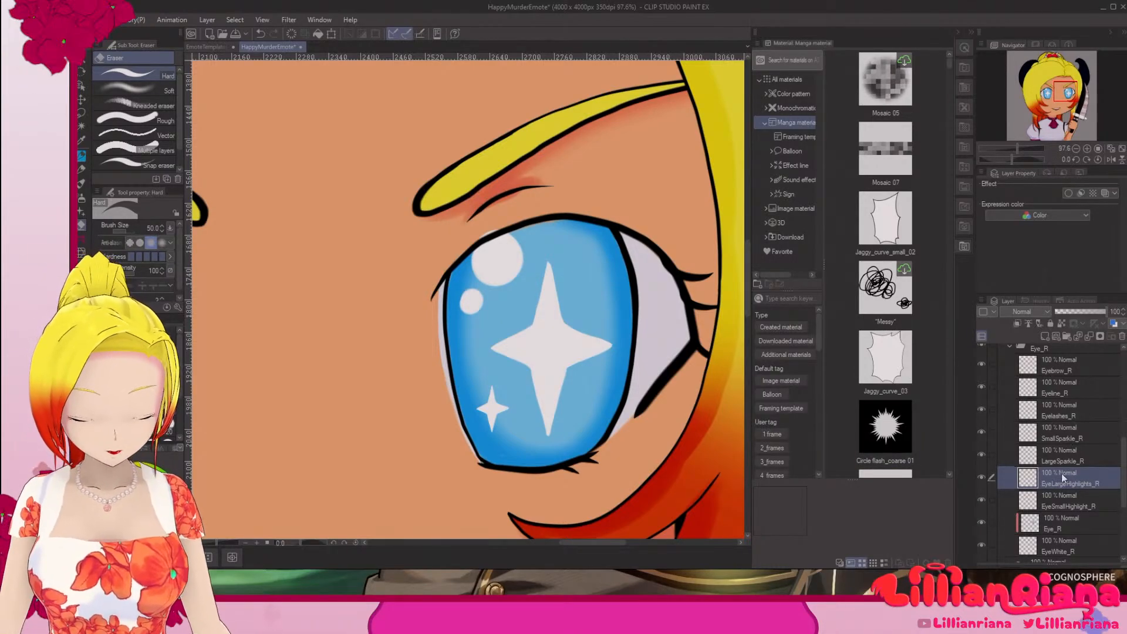
Step: Try erasing the upper edge of the eye white on EyeWhite_R with the Hard eraser at size 17, and undo it
click(1061, 546)
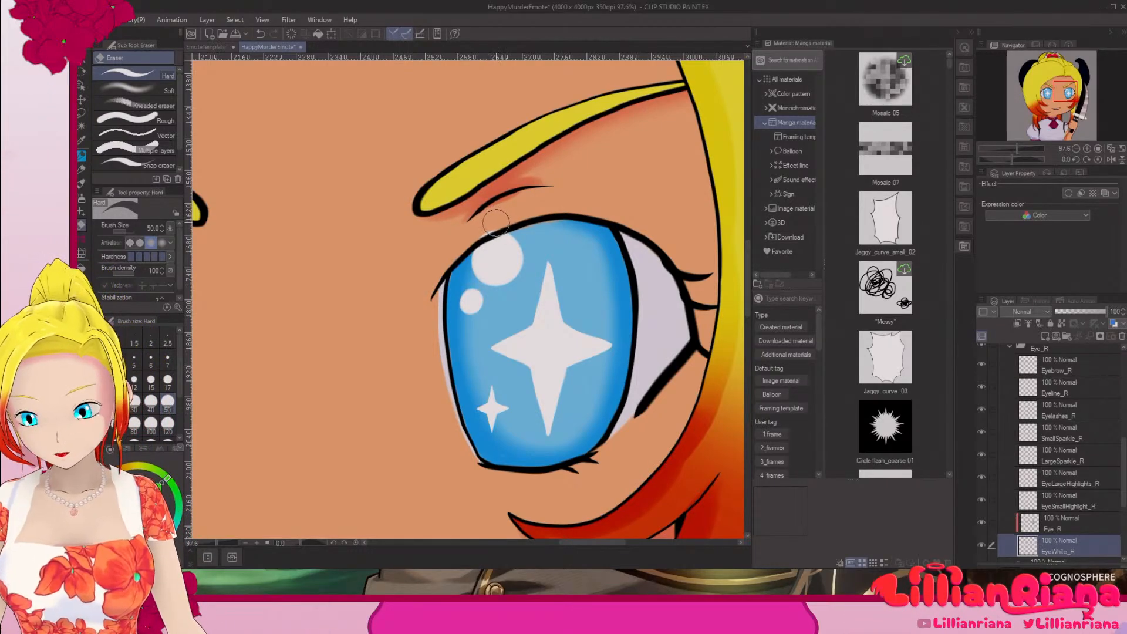
key(bracketleft)
key(bracketleft)
key(bracketleft)
key(bracketleft)
key(bracketleft)
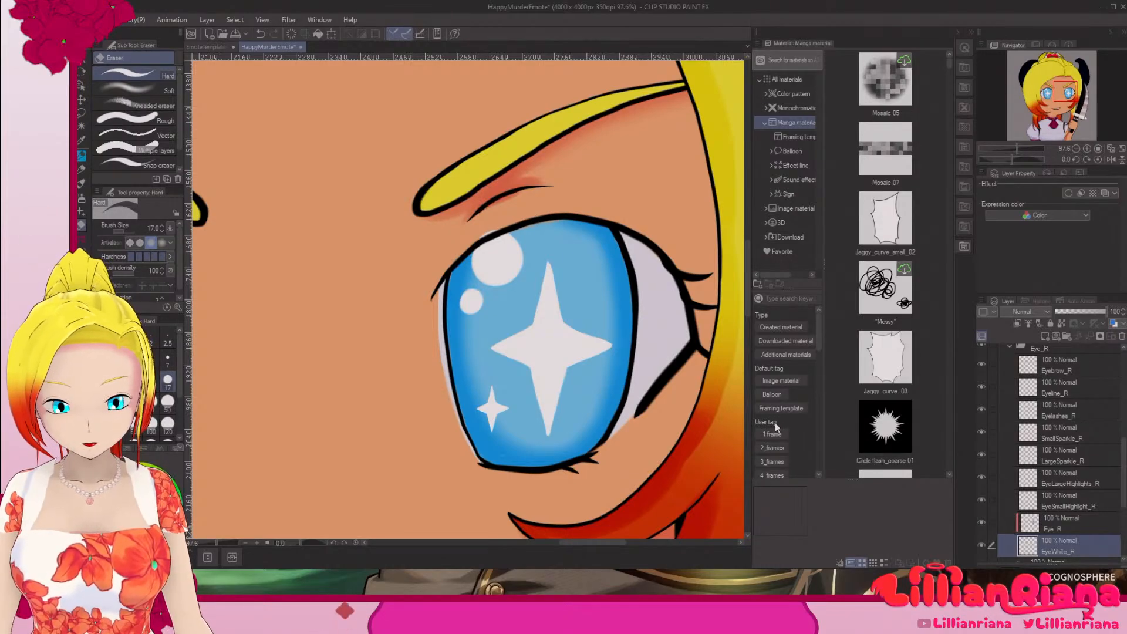
alt+click(670, 313)
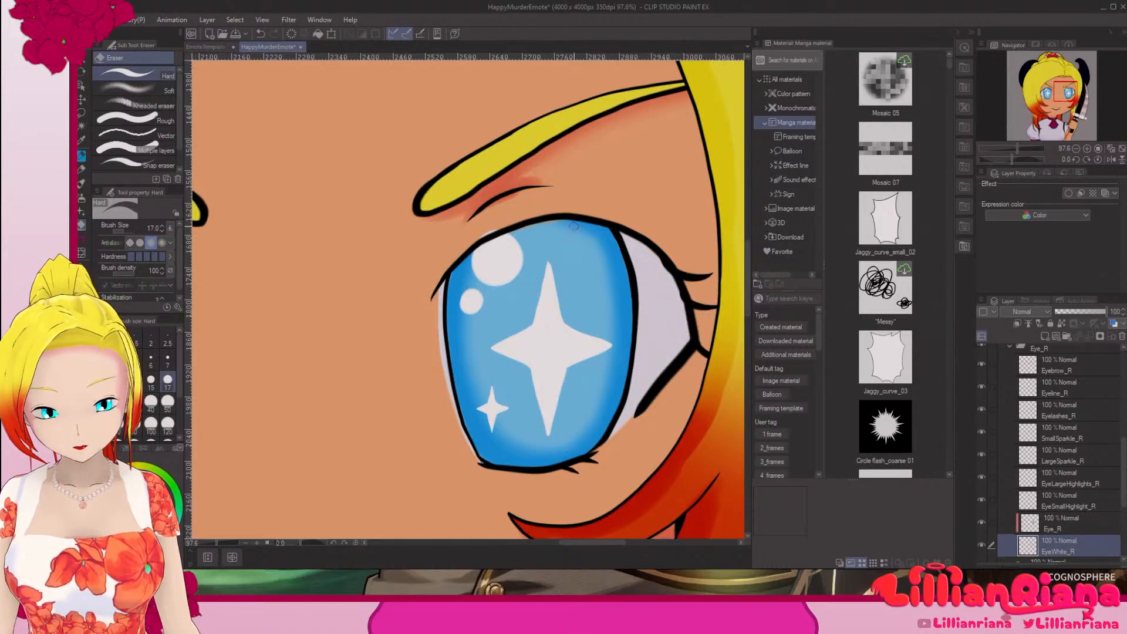
drag(566, 224, 549, 224)
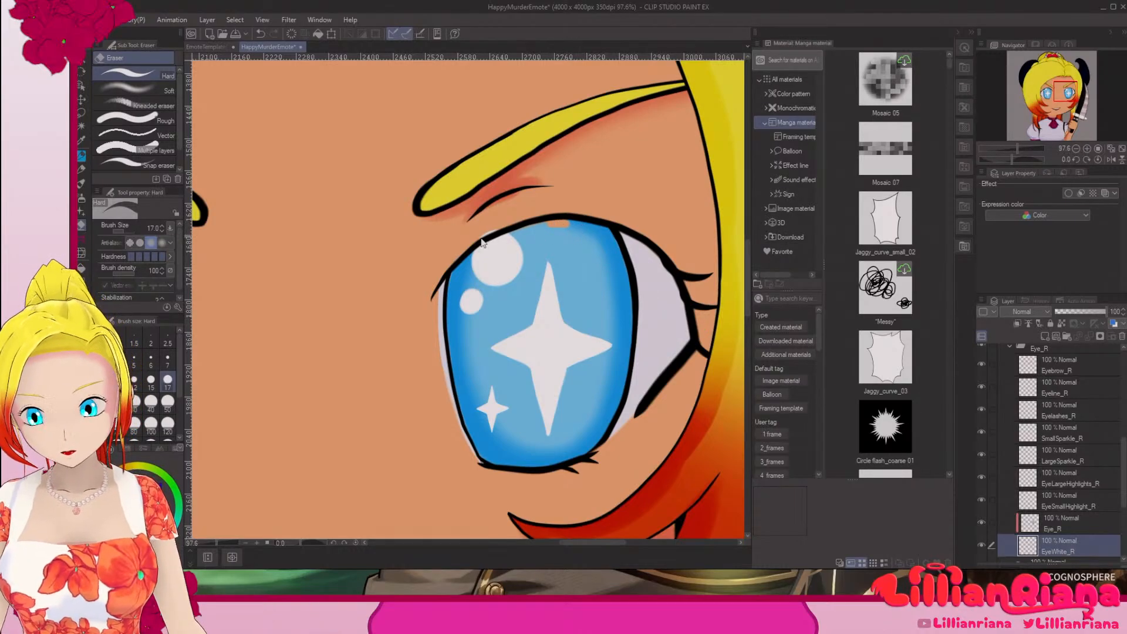
key(ctrl+z)
Step: Paint over the upper edge of the eye white on EyeWhite_R with the pen at size 50
click(81, 156)
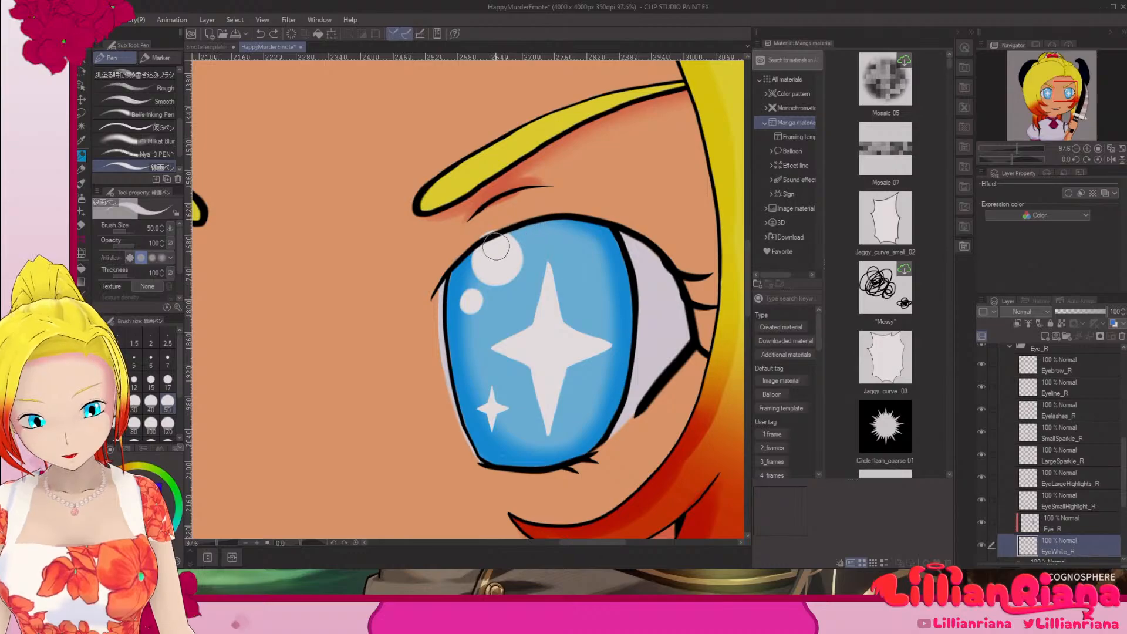
drag(467, 273, 465, 278)
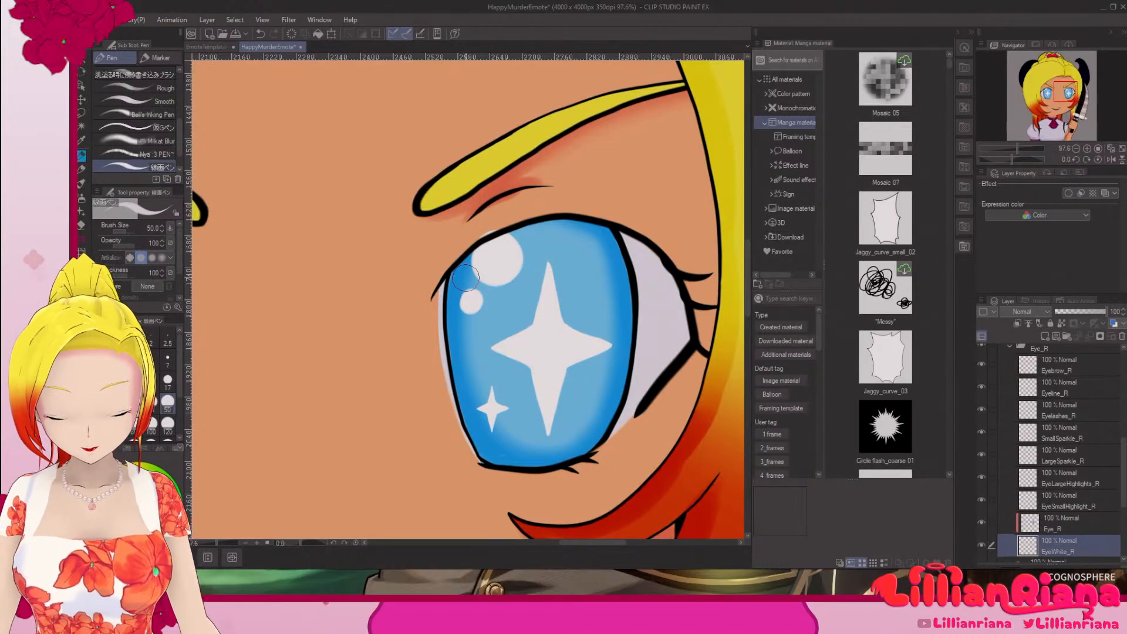
mouse_move(318, 415)
mouse_down()
mouse_move(521, 420)
mouse_move(650, 443)
mouse_move(723, 413)
mouse_up()
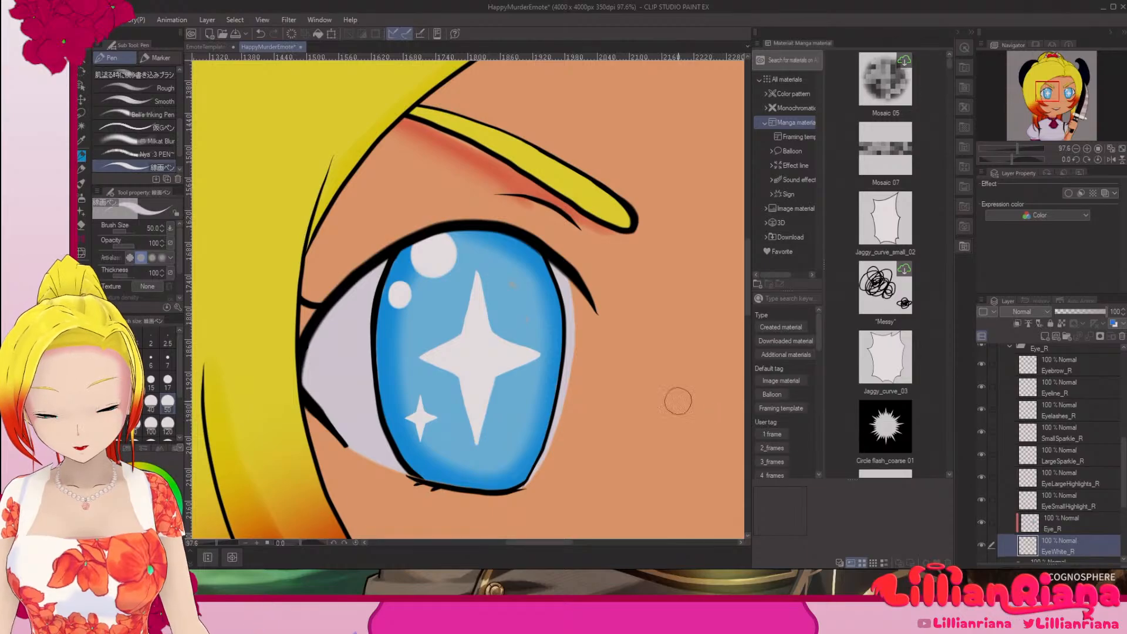
drag(506, 281, 535, 340)
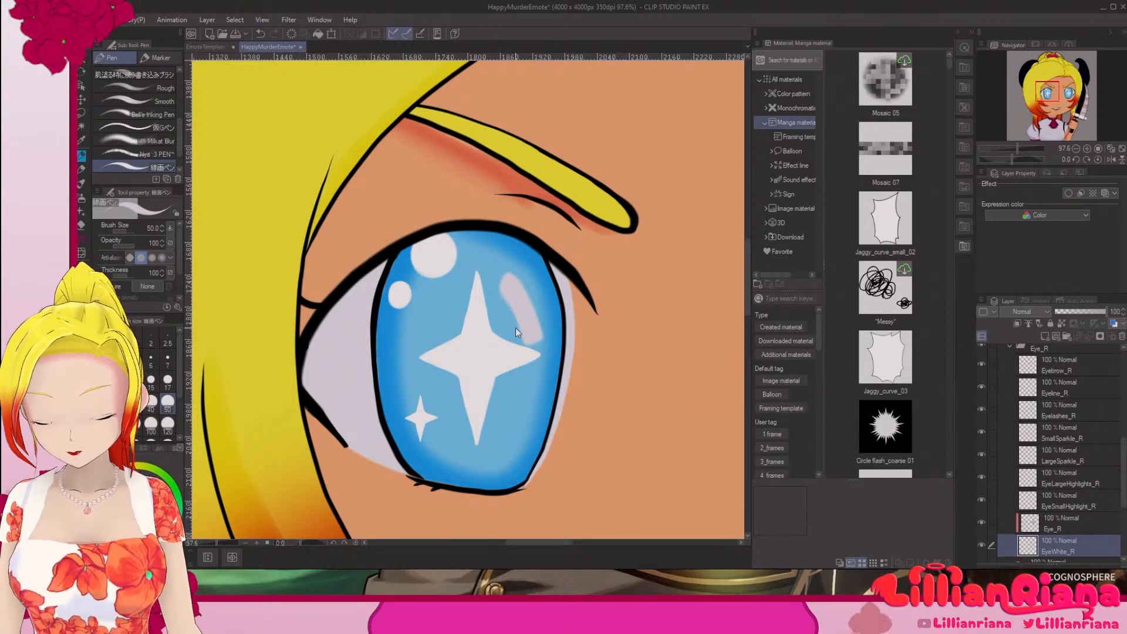
key(ctrl+z)
Step: Collapse the Eye_R folder, expand the Eye_L folder and make EyeWhite_L the active layer
scroll(1124, 454, up, 2)
drag(1125, 451, 1124, 451)
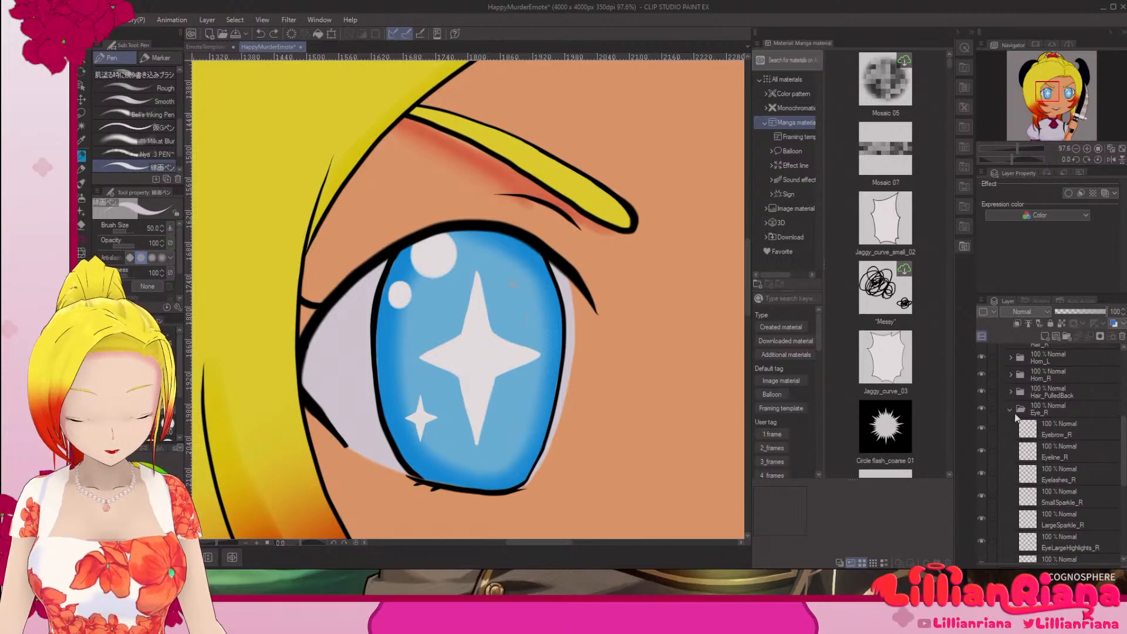
click(1010, 409)
click(1011, 427)
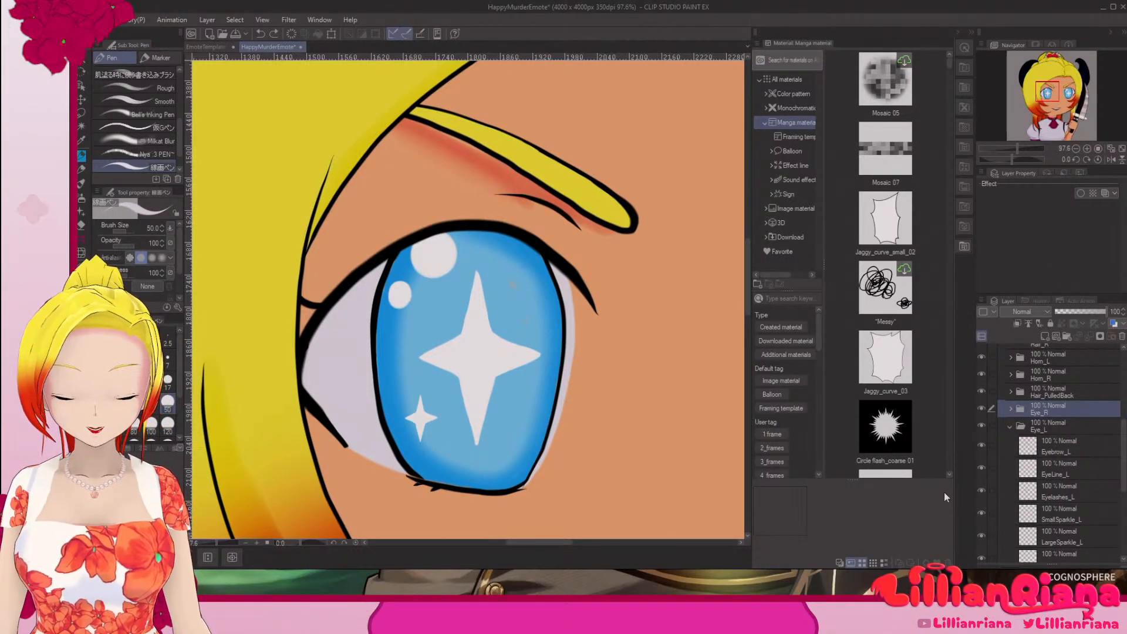
scroll(1124, 451, down, 4)
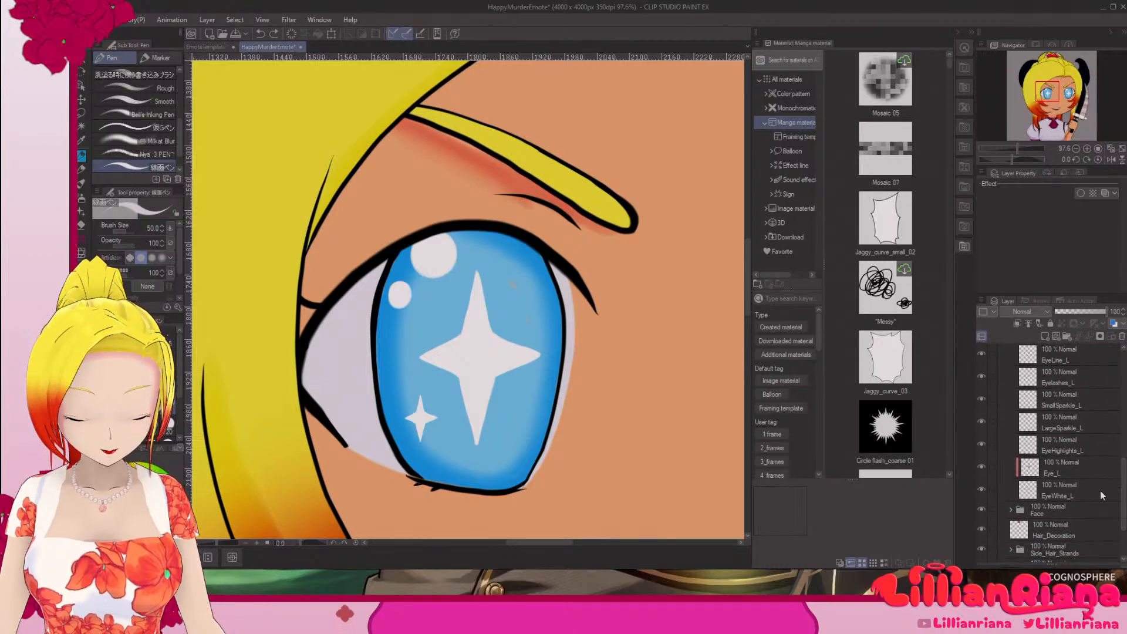
click(1056, 493)
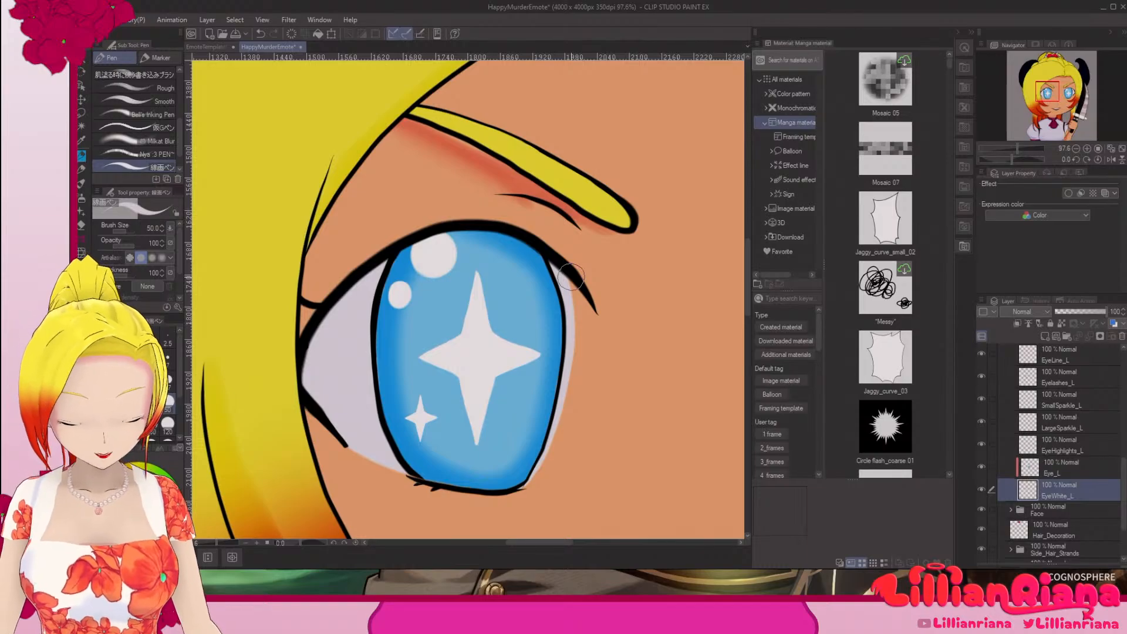
Step: Duplicate the EyeHighlights_L layer
click(1096, 443)
right_click(1096, 444)
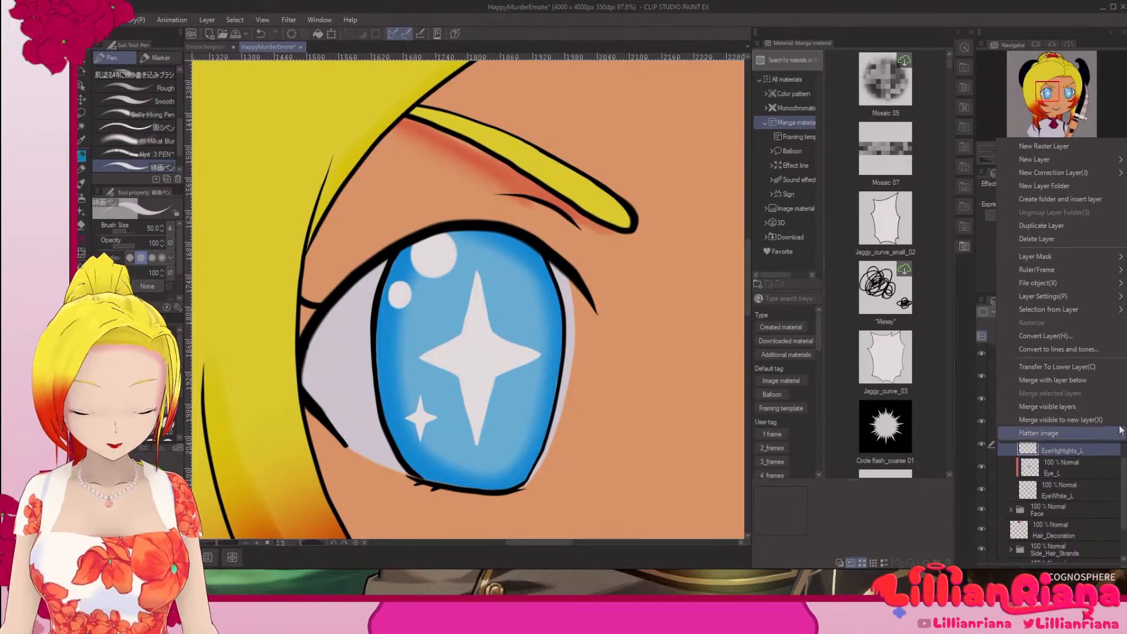
click(1072, 225)
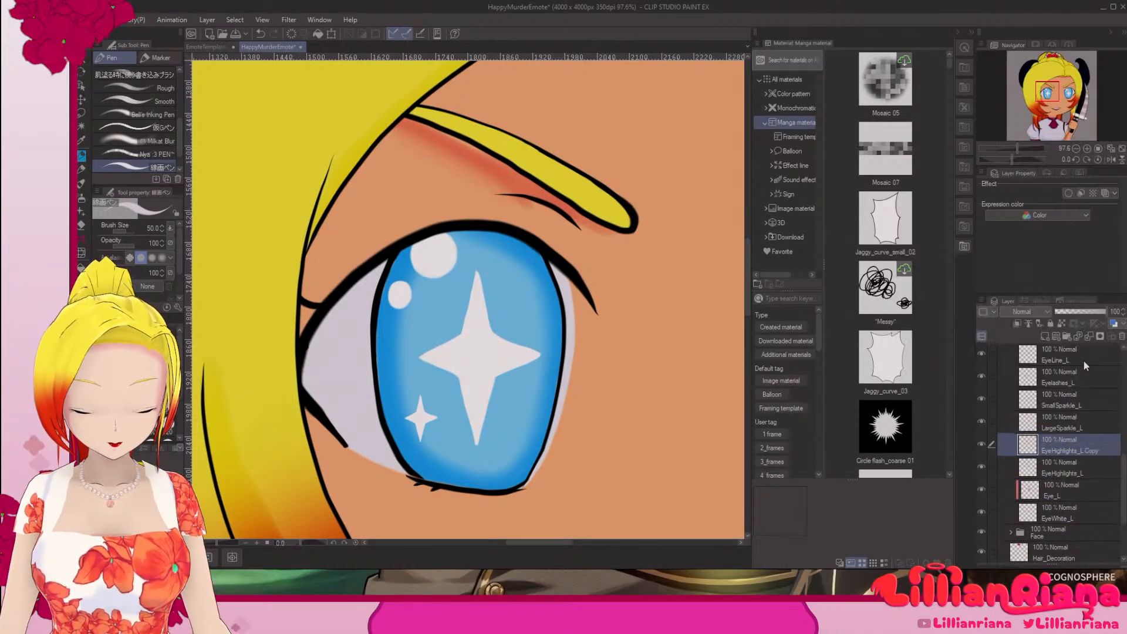
Step: Rename the duplicated highlight layer to EyeLargeHighlight_L
double_click(1097, 451)
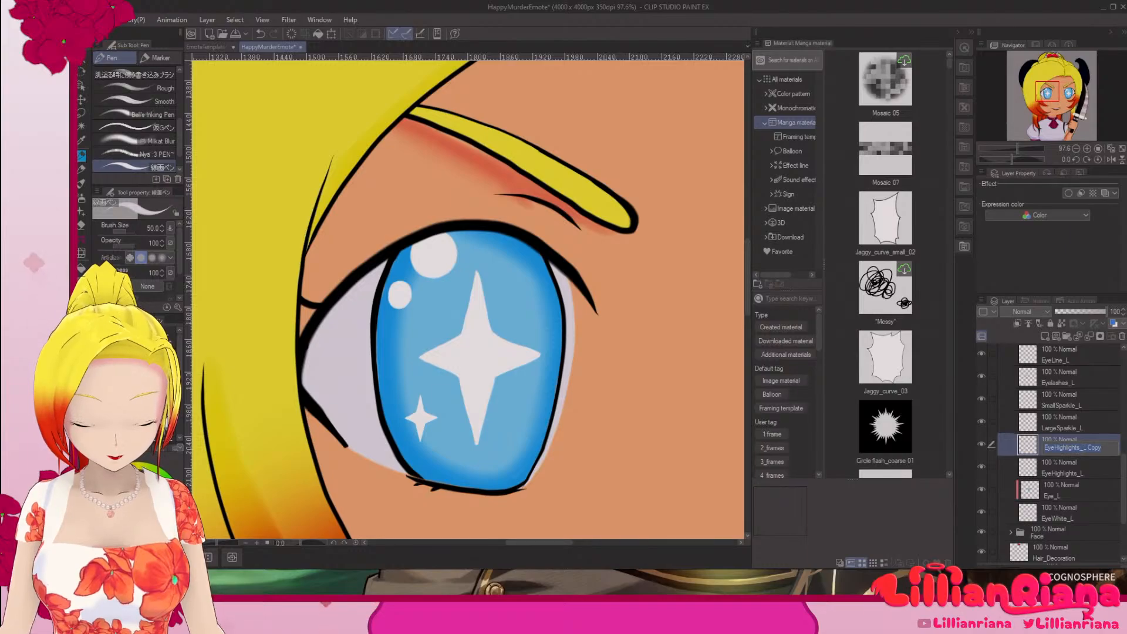
click(1083, 449)
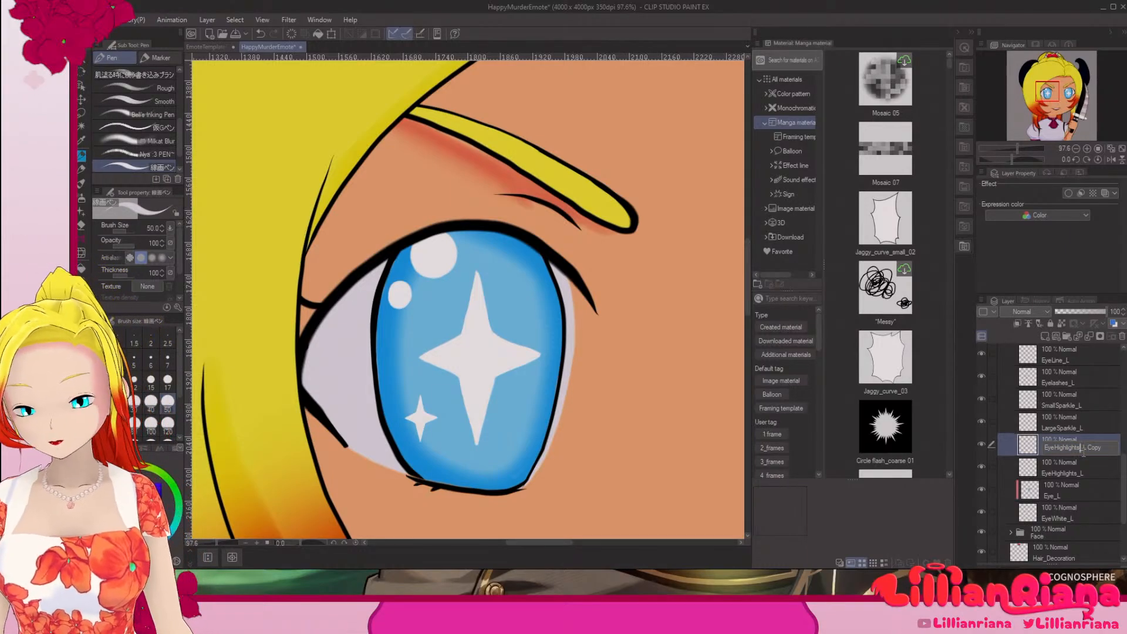
key(Left)
key(Left)
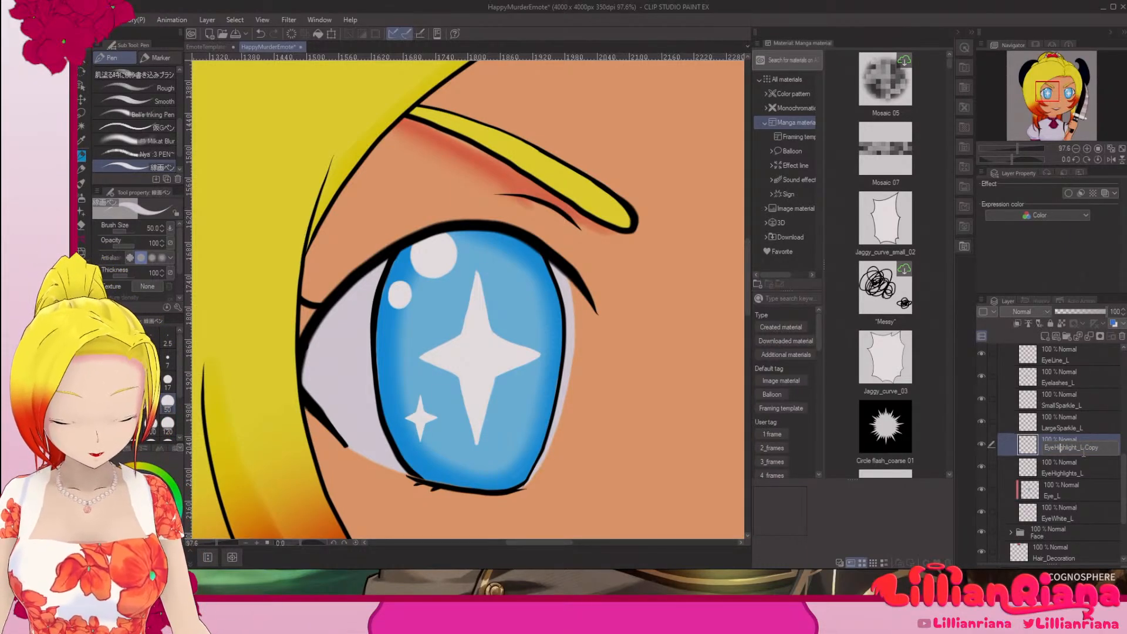
text(Larg)
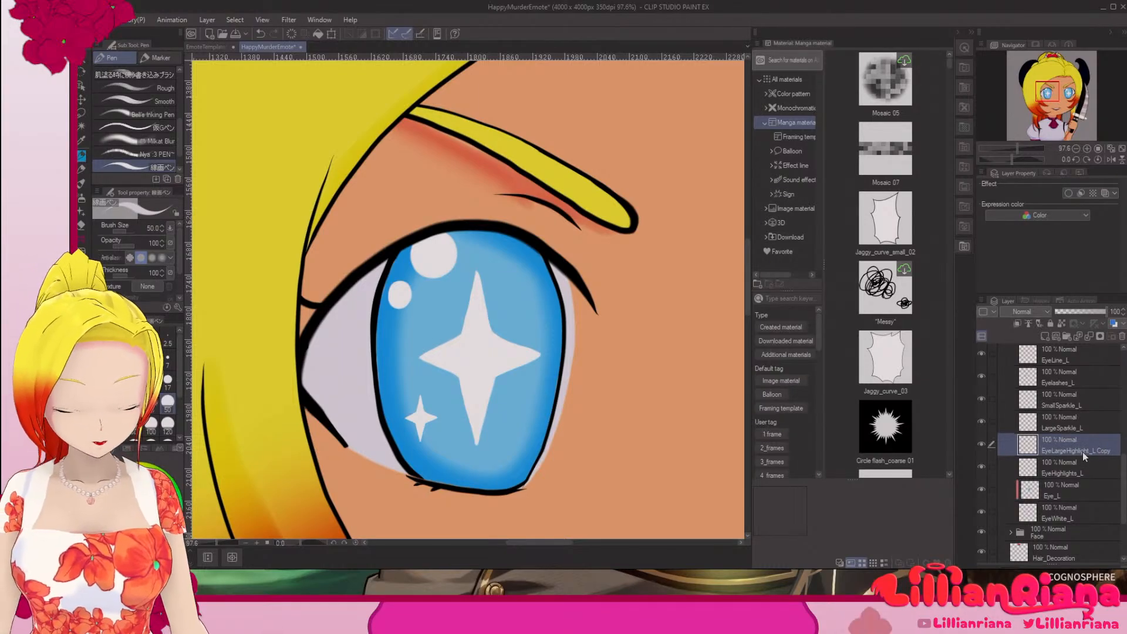
double_click(1084, 450)
click(1115, 448)
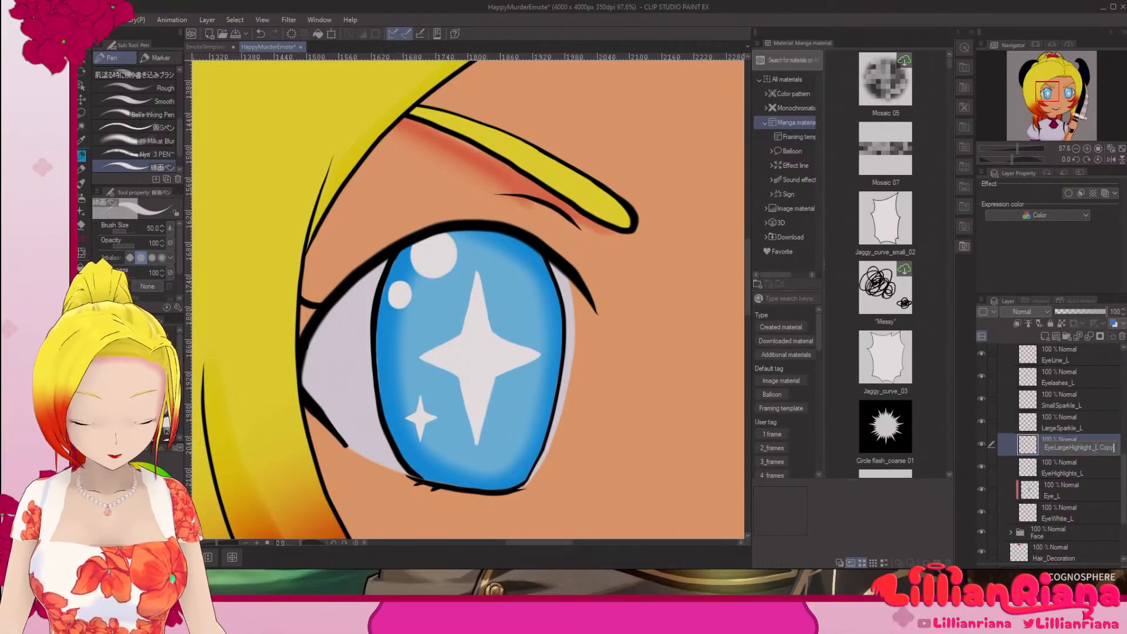
key(BackSpace)
key(BackSpace)
key(BackSpace)
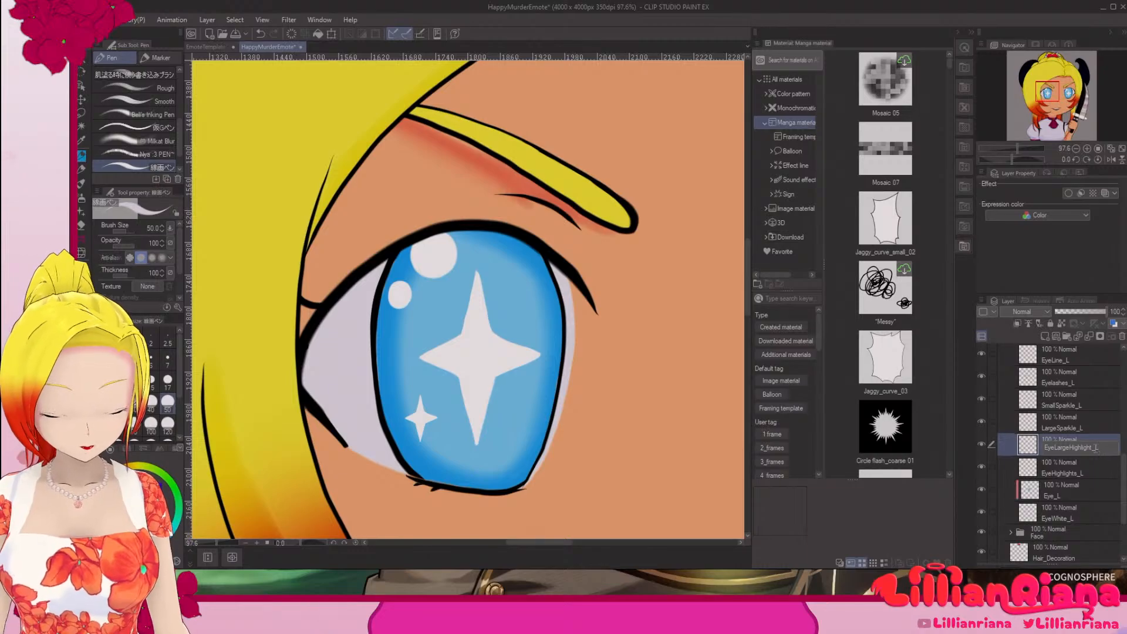
key(Return)
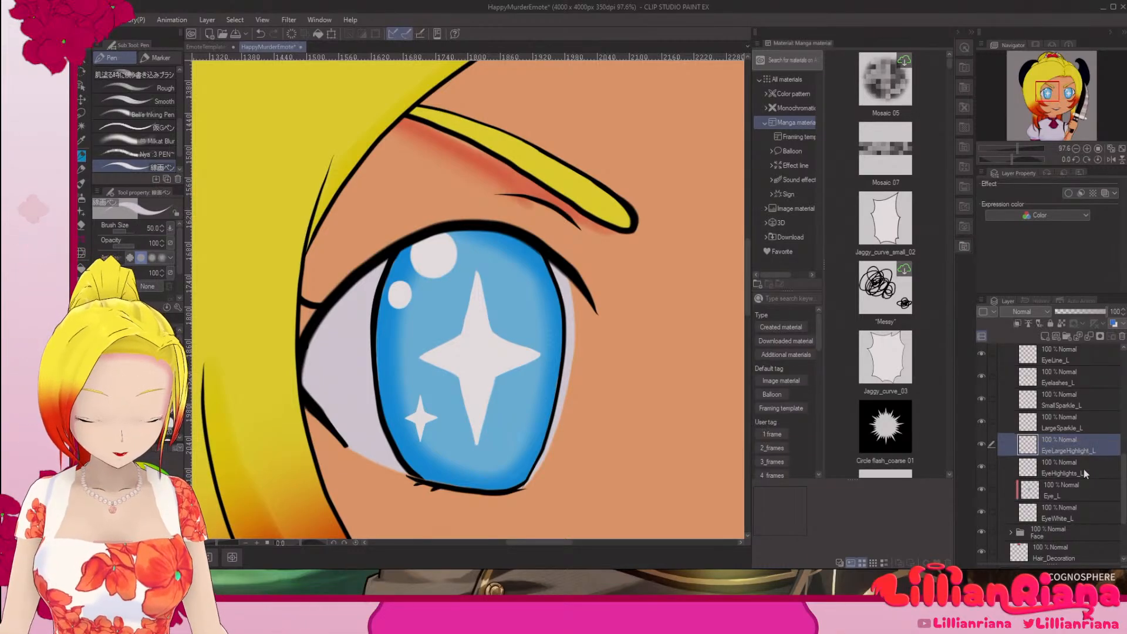
Step: Rename the original EyeHighlights_L layer to EyeSmallHighlights_L and erase its large round highlight with the Hard eraser at size 17
double_click(1076, 471)
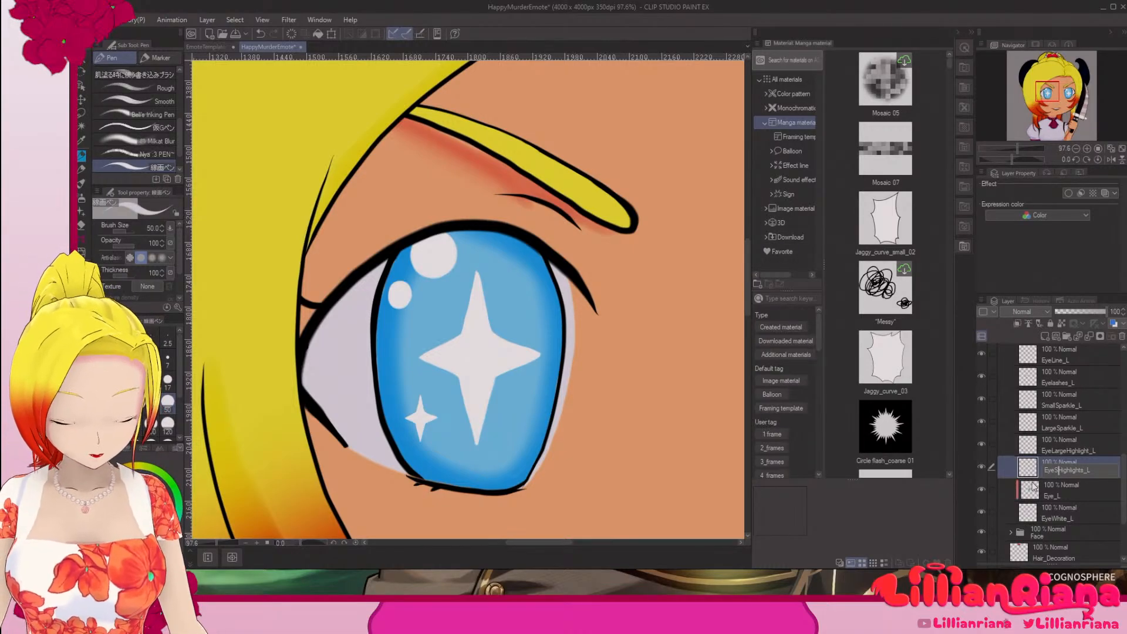
text(Small)
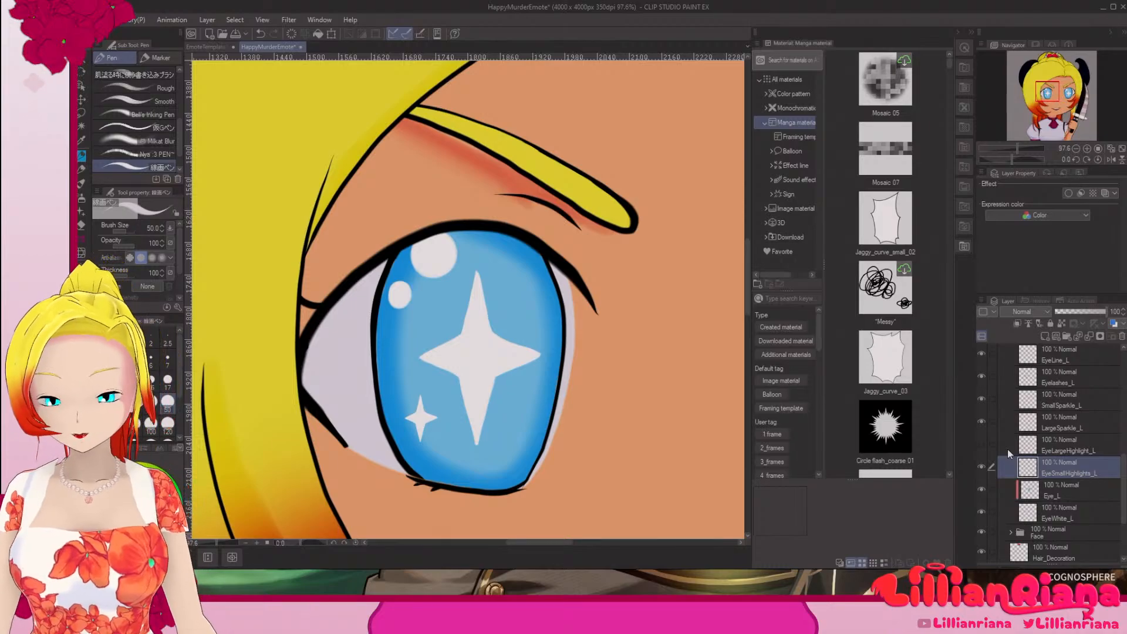
key(e)
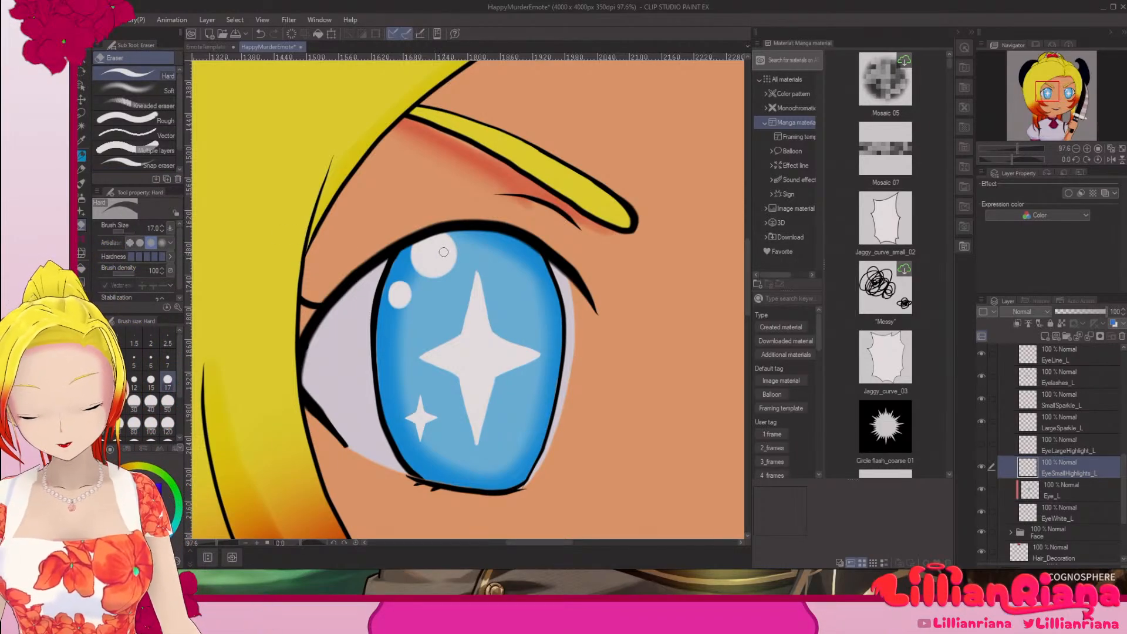
mouse_move(453, 256)
mouse_down()
mouse_move(441, 235)
mouse_move(439, 274)
mouse_up()
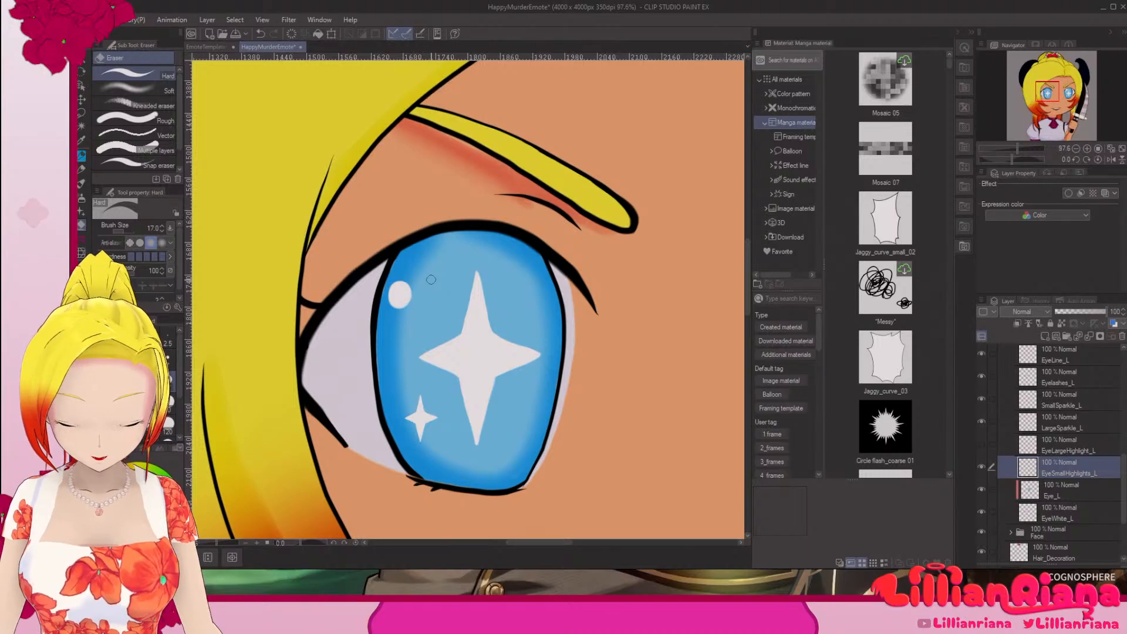
Step: With EyeSmallHighlights_L hidden and EyeLargeHighlight_L shown, erase the small round highlight from EyeLargeHighlight_L
click(1060, 448)
click(983, 466)
click(985, 445)
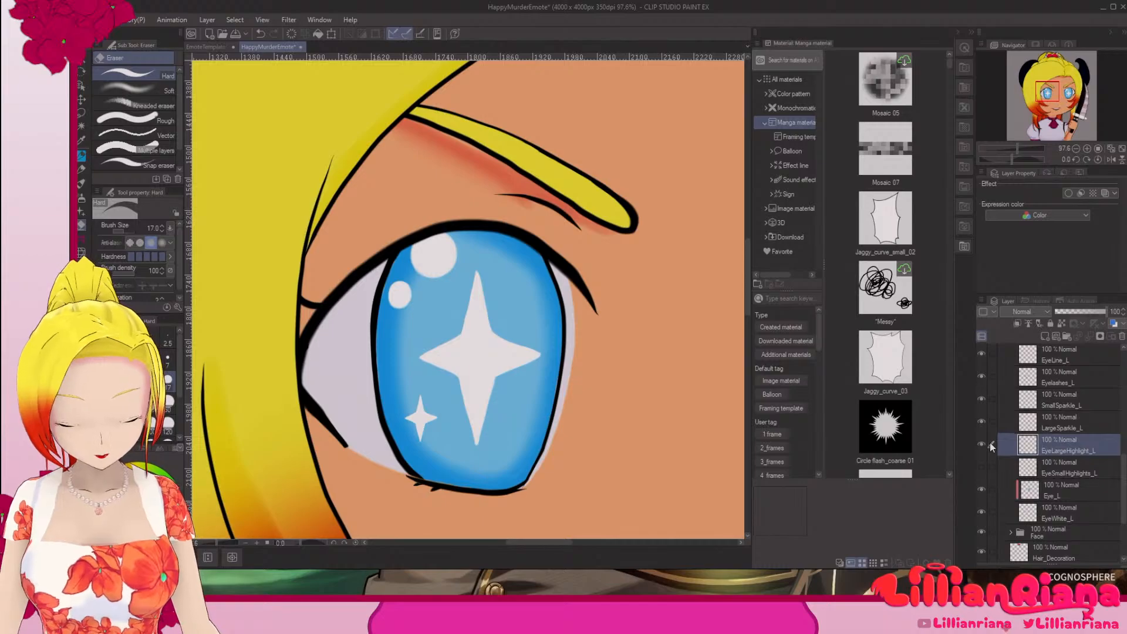
drag(415, 295, 393, 292)
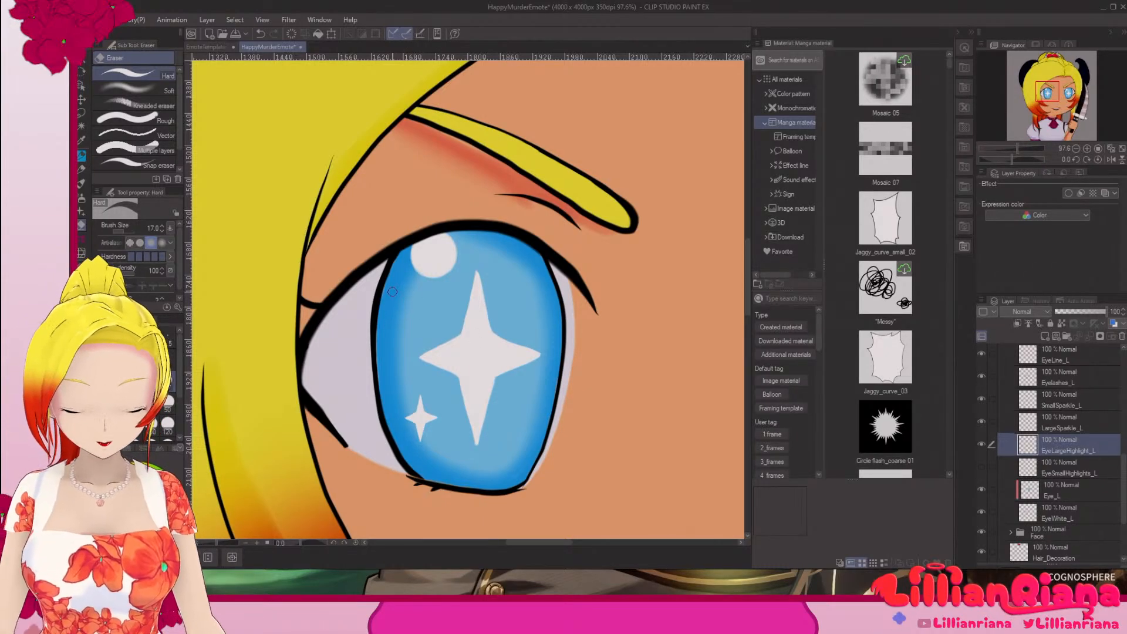
Step: Make Eye_L the active layer, switch to the pen, and inspect the iris by hiding and reshowing the layer
click(1087, 491)
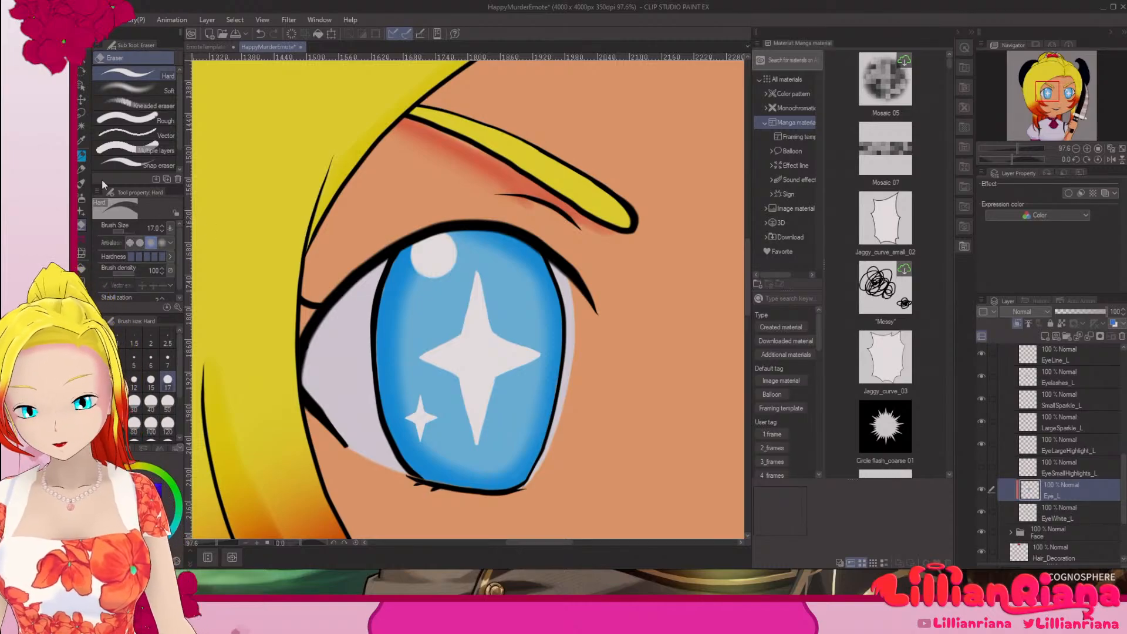
click(85, 158)
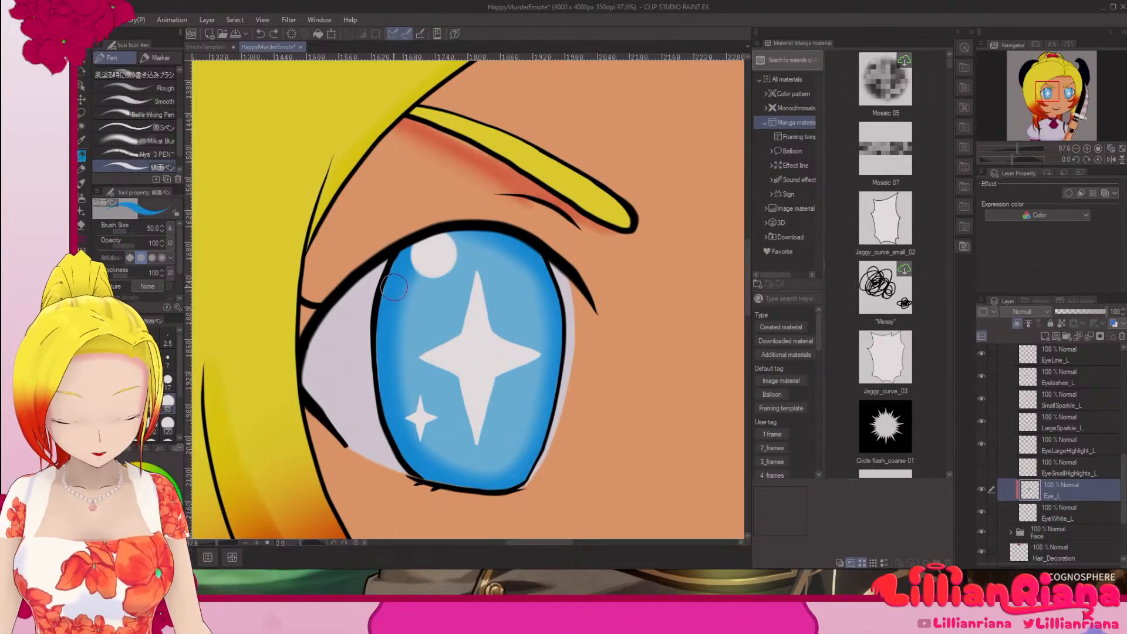
click(982, 490)
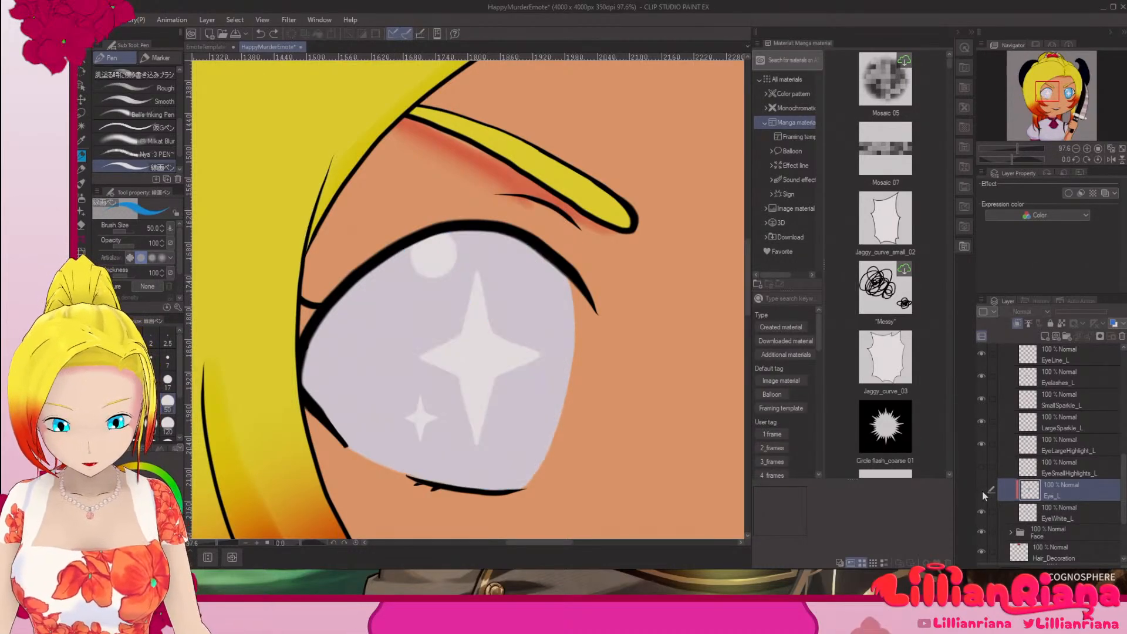
click(983, 491)
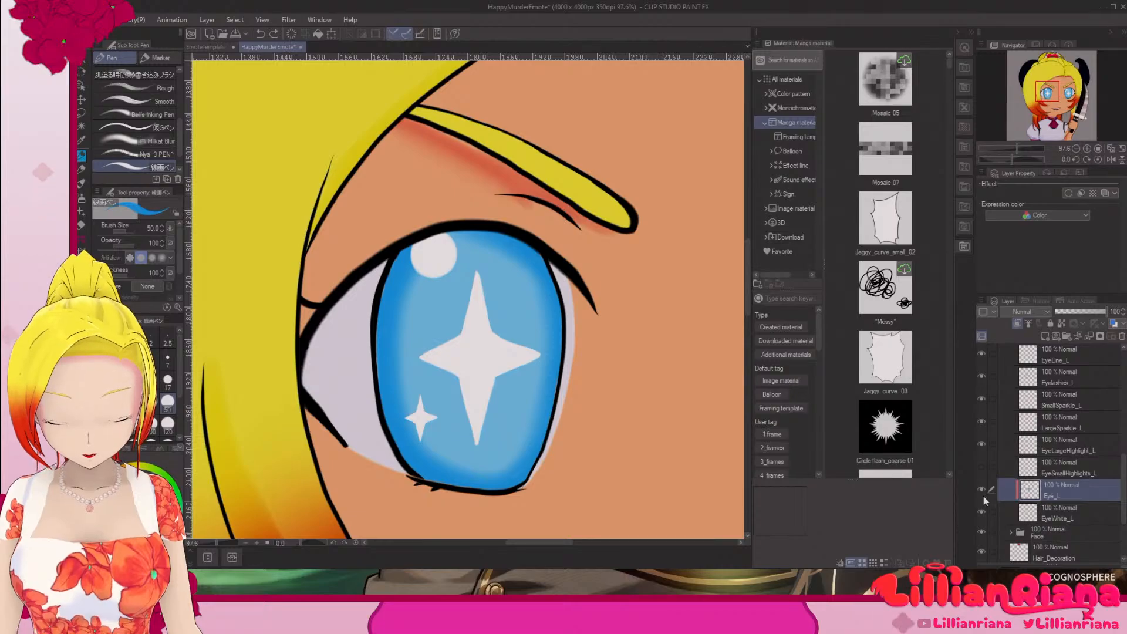
Step: Change the Paper layer's color to a bright green with hue 121, saturation 100 and value 93
key(ctrl+minus)
key(ctrl+minus)
key(ctrl+minus)
key(ctrl+minus)
key(ctrl+minus)
key(ctrl+minus)
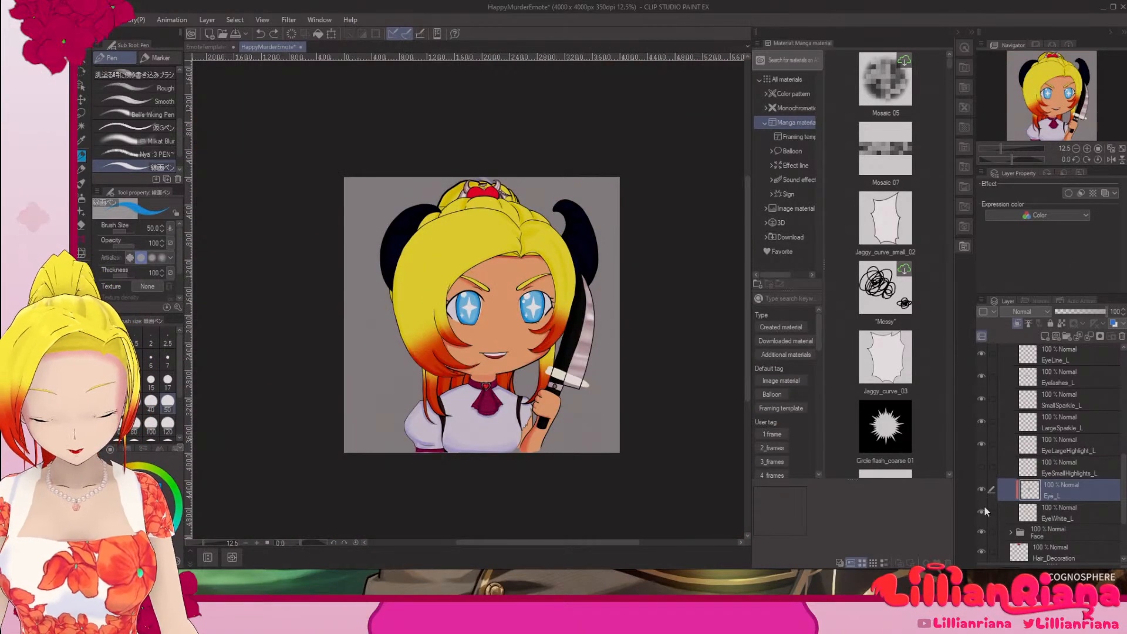
key(ctrl+plus)
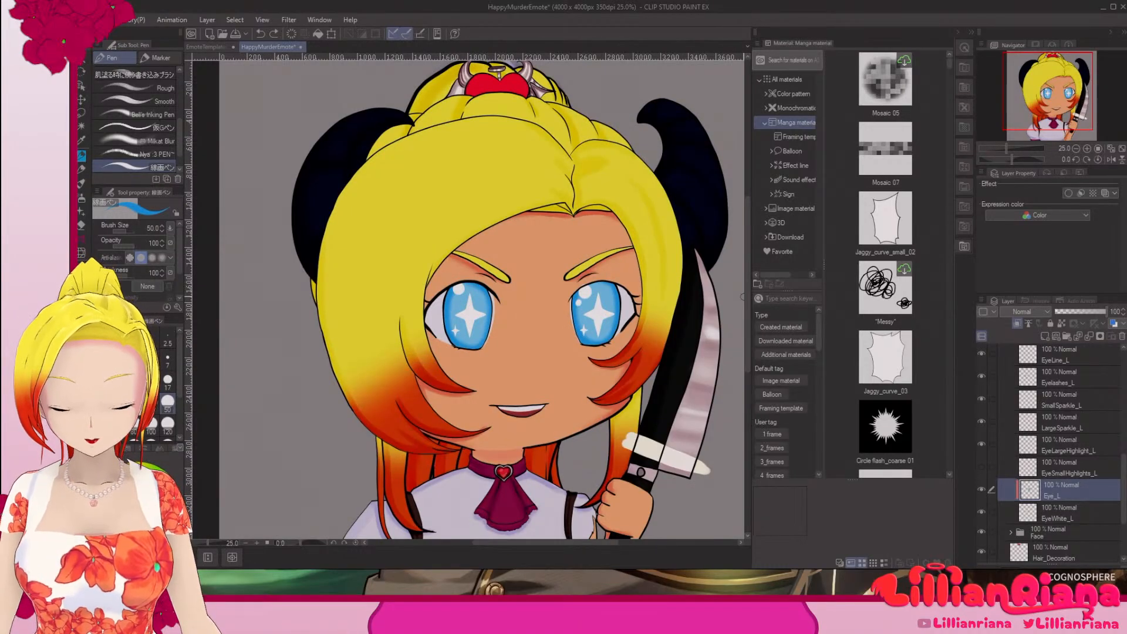
scroll(565, 414, down, 4)
scroll(616, 443, up, 2)
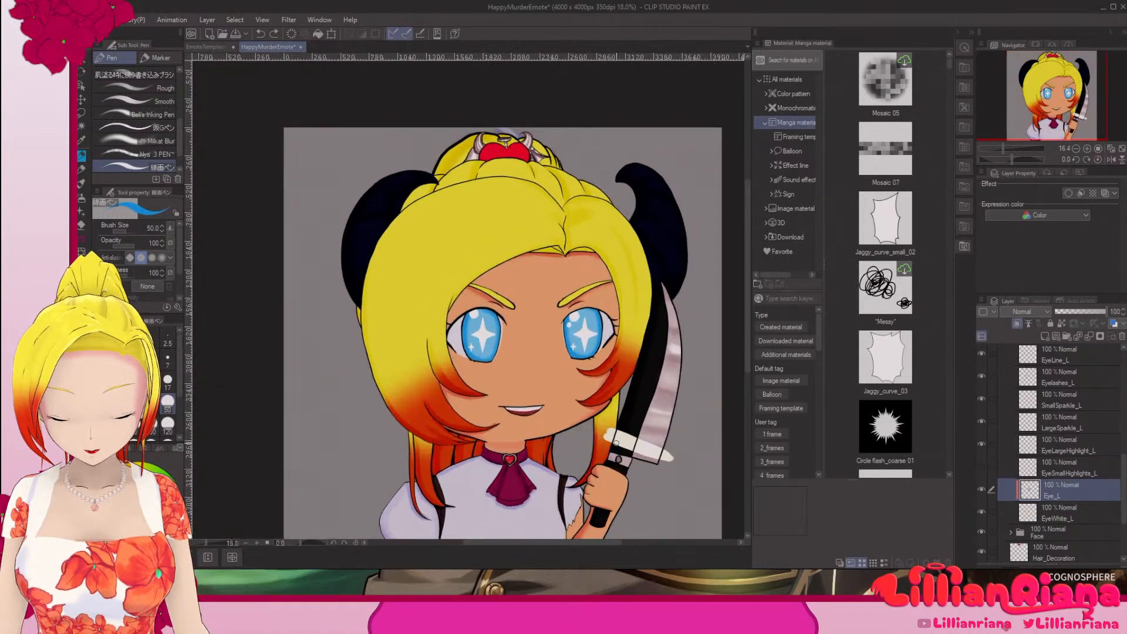
scroll(1126, 547, down, 3)
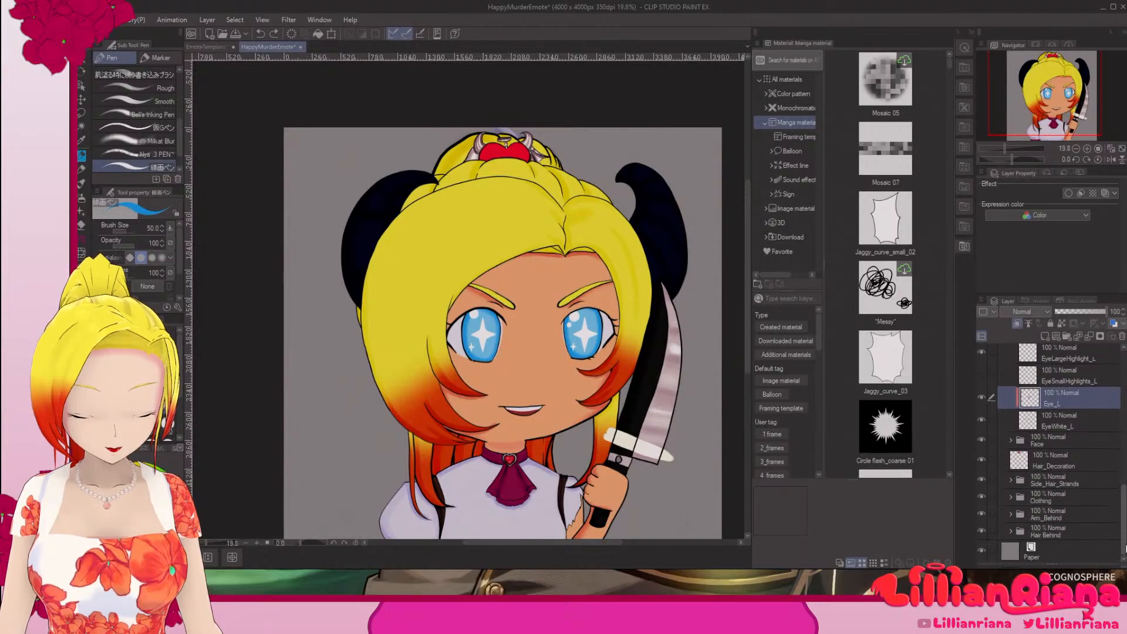
double_click(1029, 552)
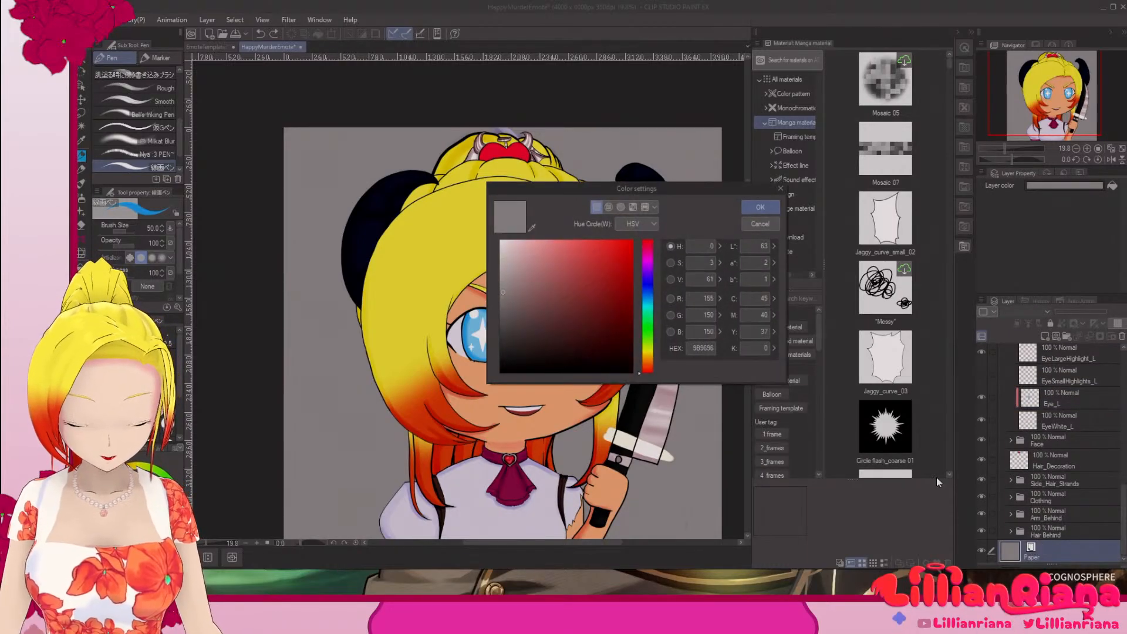
drag(649, 286, 651, 332)
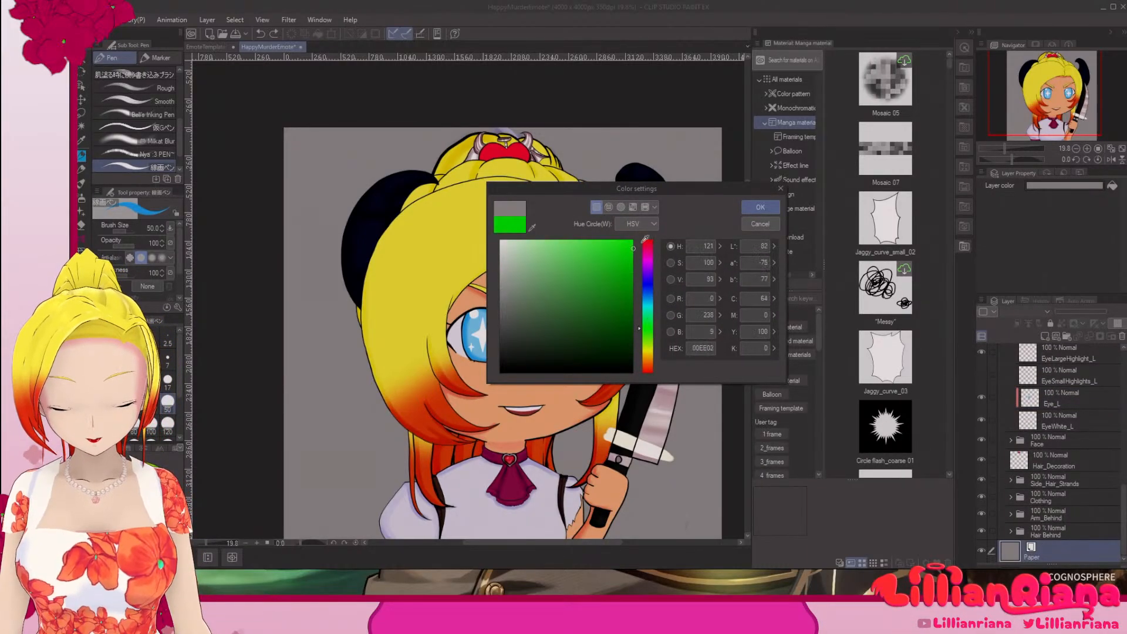
click(760, 208)
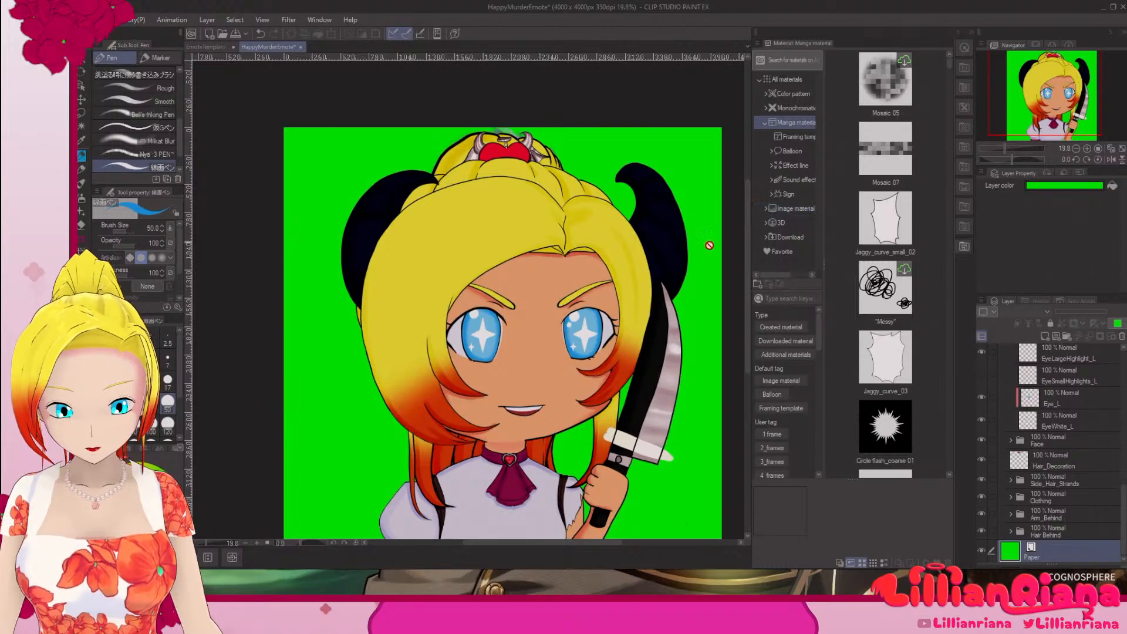
scroll(531, 165, up, 4)
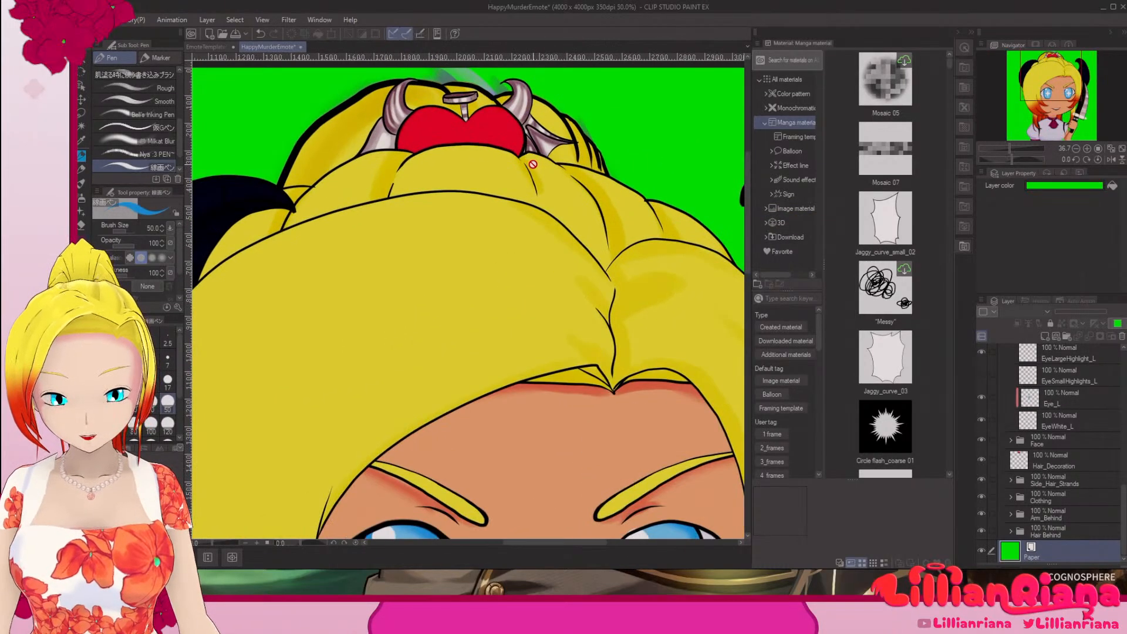
Step: Examine the artwork's outer edges against the green background for stray smudges, especially around the heart hair ornament
drag(517, 130, 594, 339)
scroll(564, 305, up, 2)
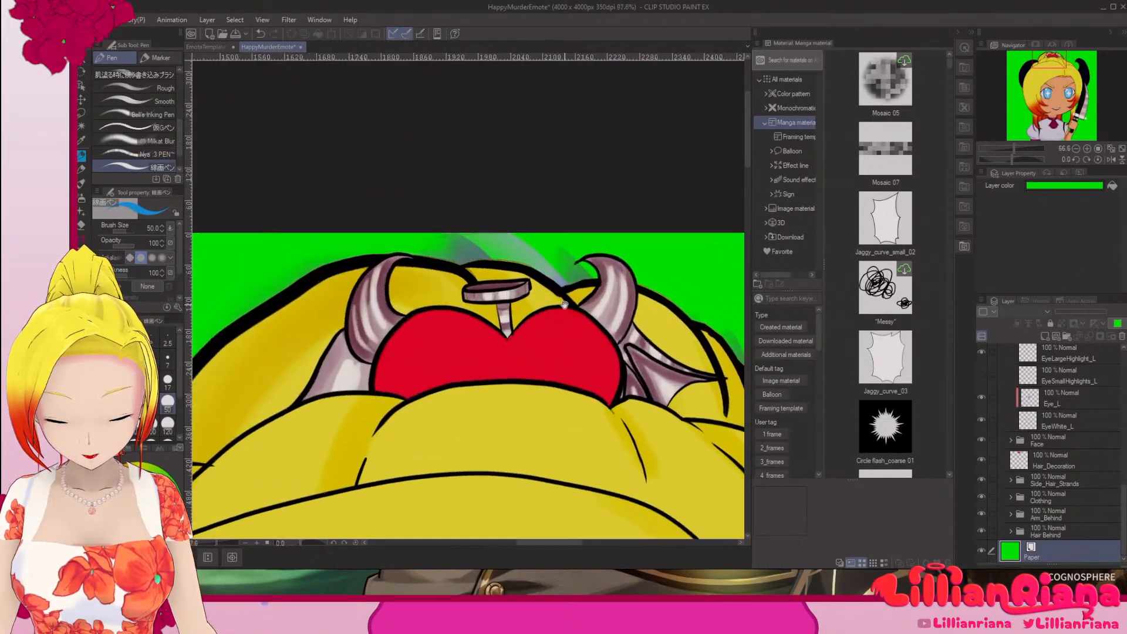
scroll(564, 305, down, 3)
scroll(565, 305, down, 2)
drag(594, 409, 588, 244)
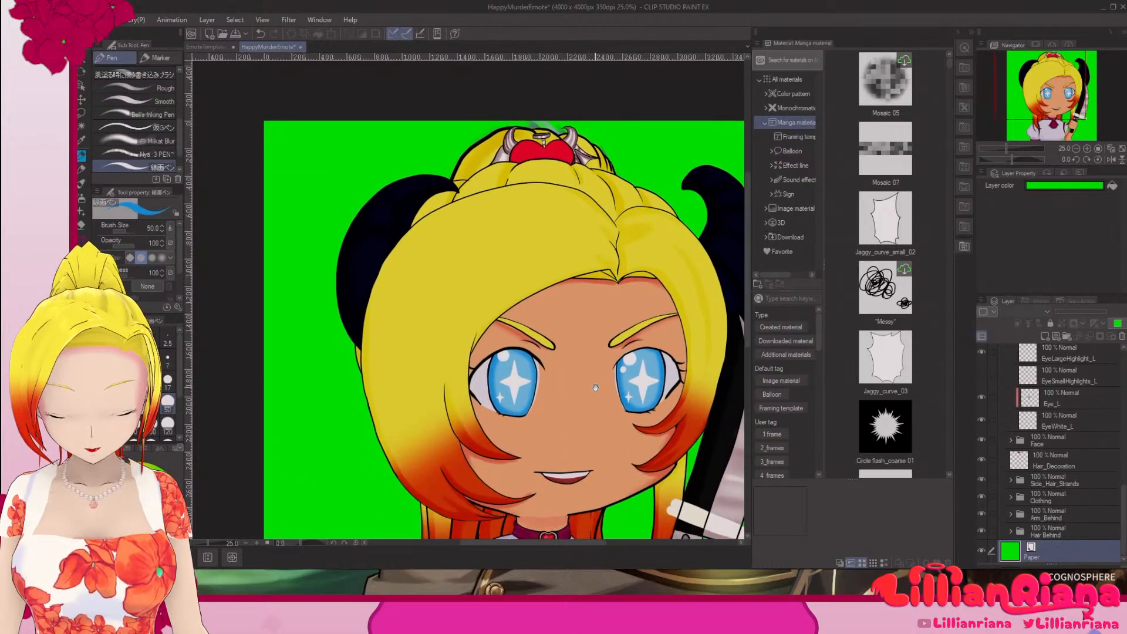
drag(598, 506, 572, 444)
drag(552, 267, 573, 356)
scroll(573, 356, up, 5)
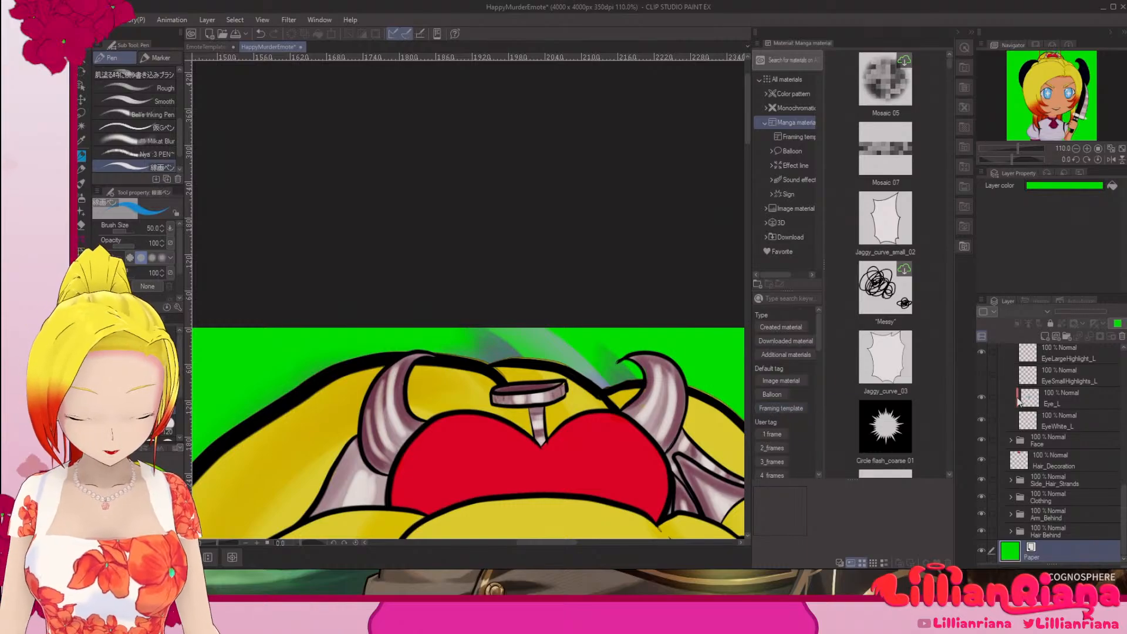
scroll(1020, 424, up, 2)
scroll(1020, 426, down, 2)
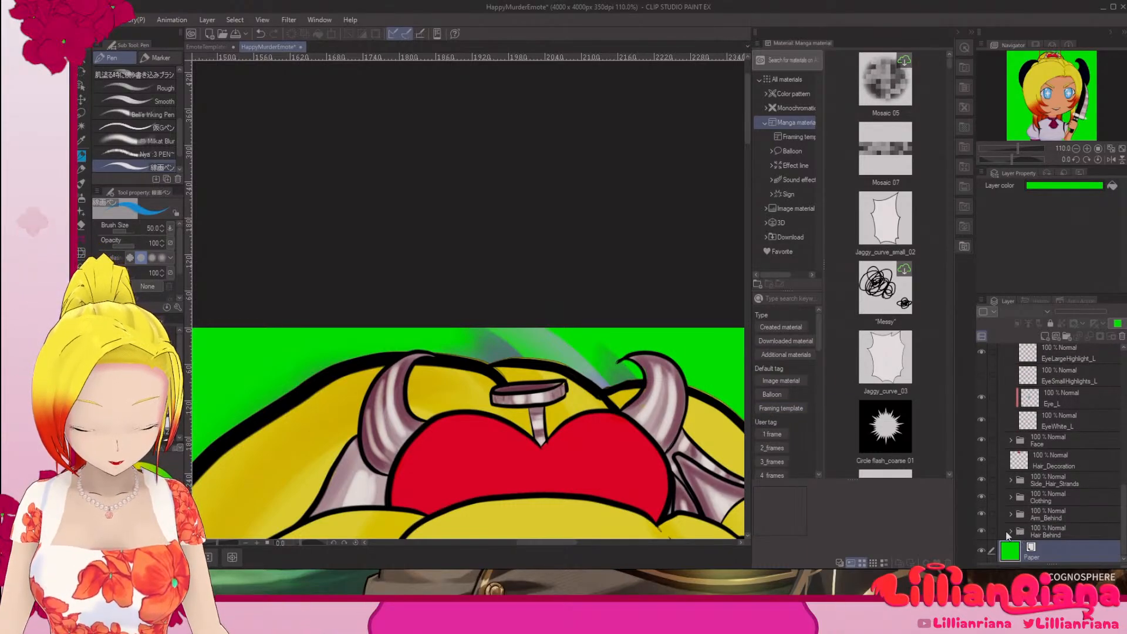
Step: Make the Hair_Behind layer inside the Hair Behind folder active and erase its smudges above the hair bun with the Hard eraser at size 17
click(1011, 532)
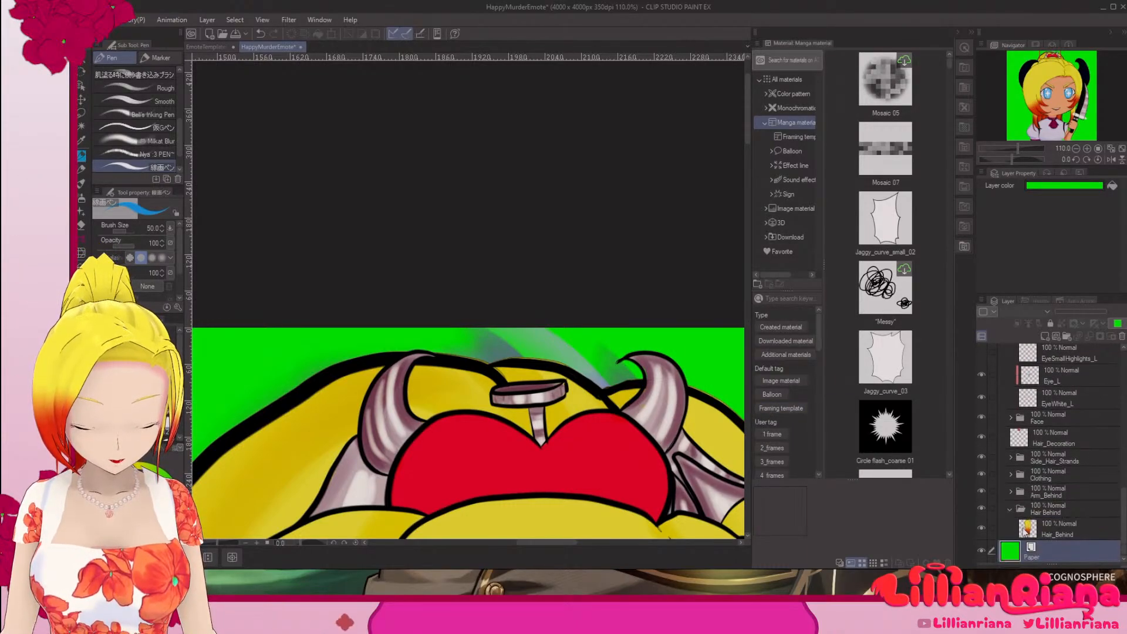
click(982, 528)
click(982, 529)
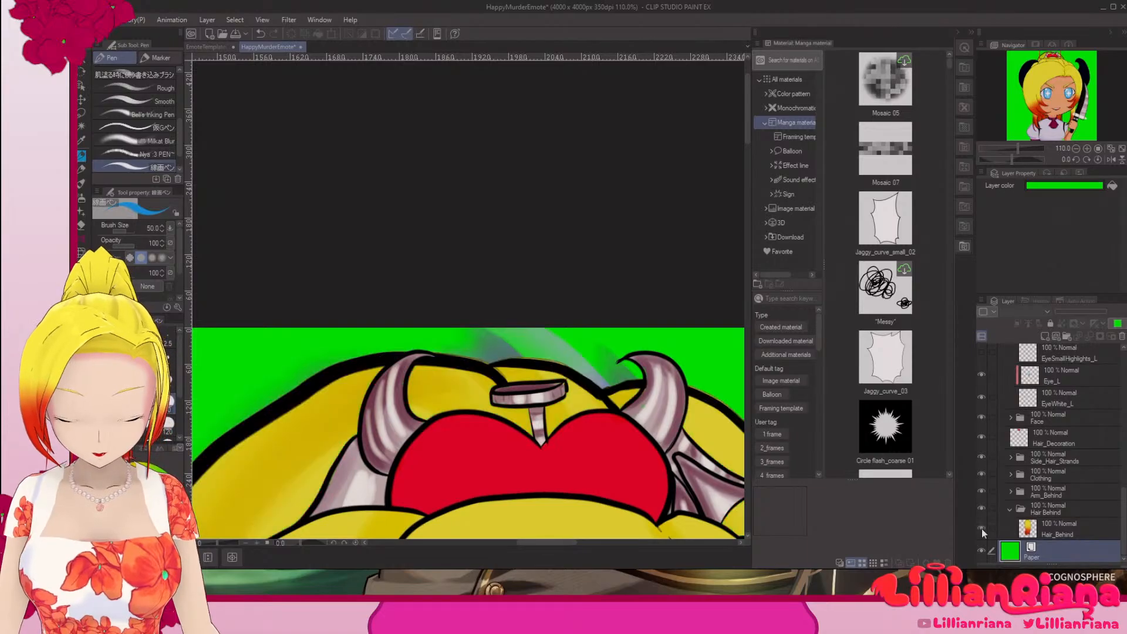
click(1064, 531)
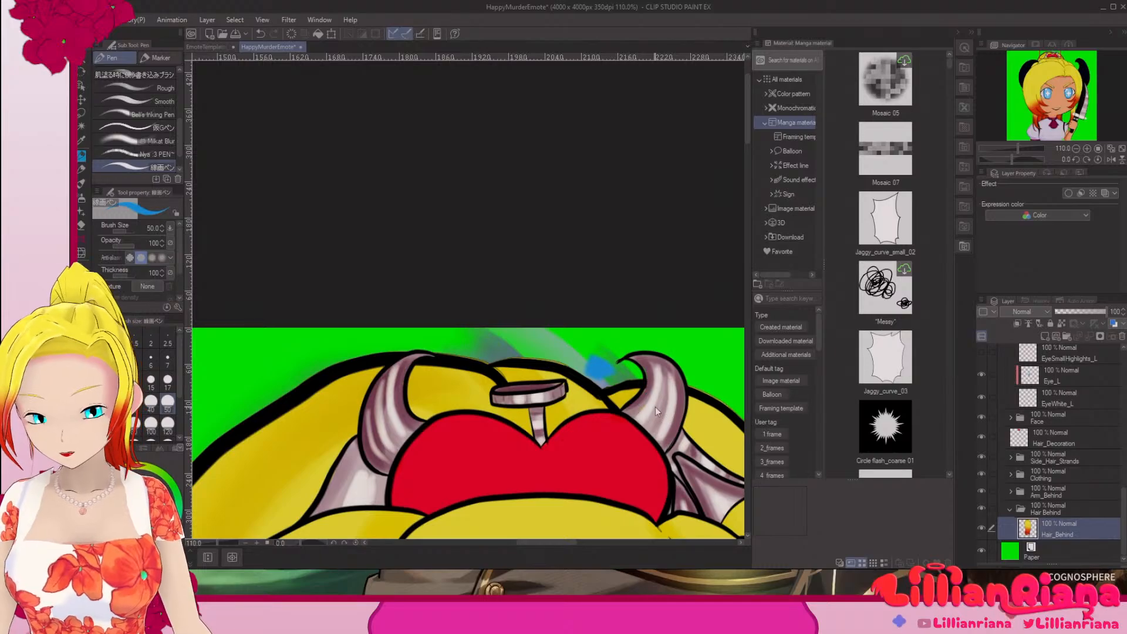
key(ctrl+z)
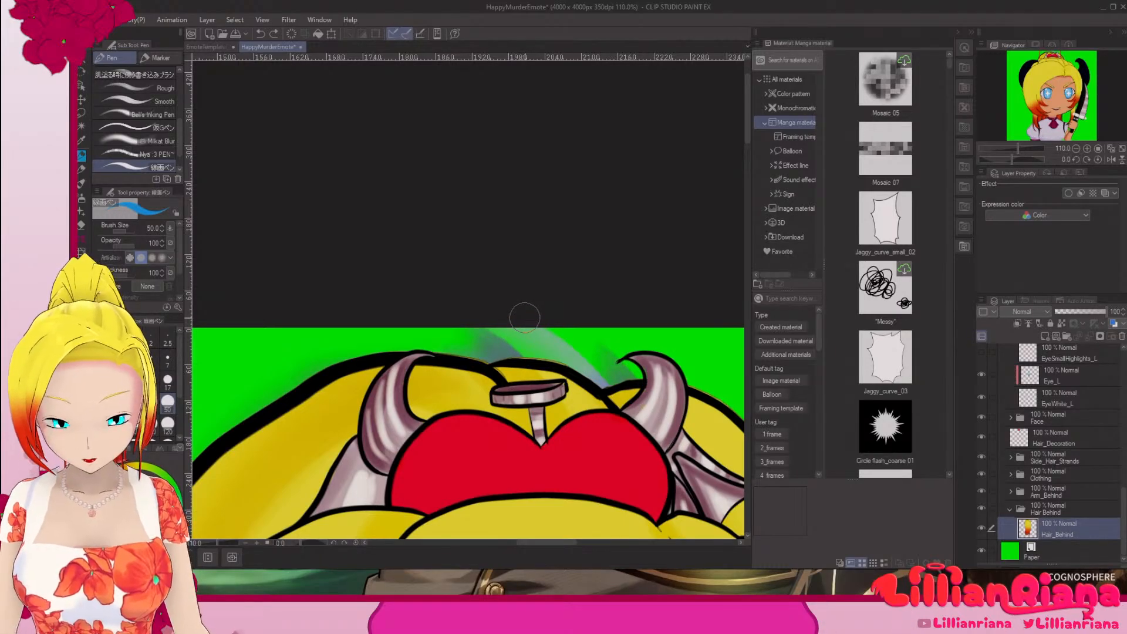
click(82, 226)
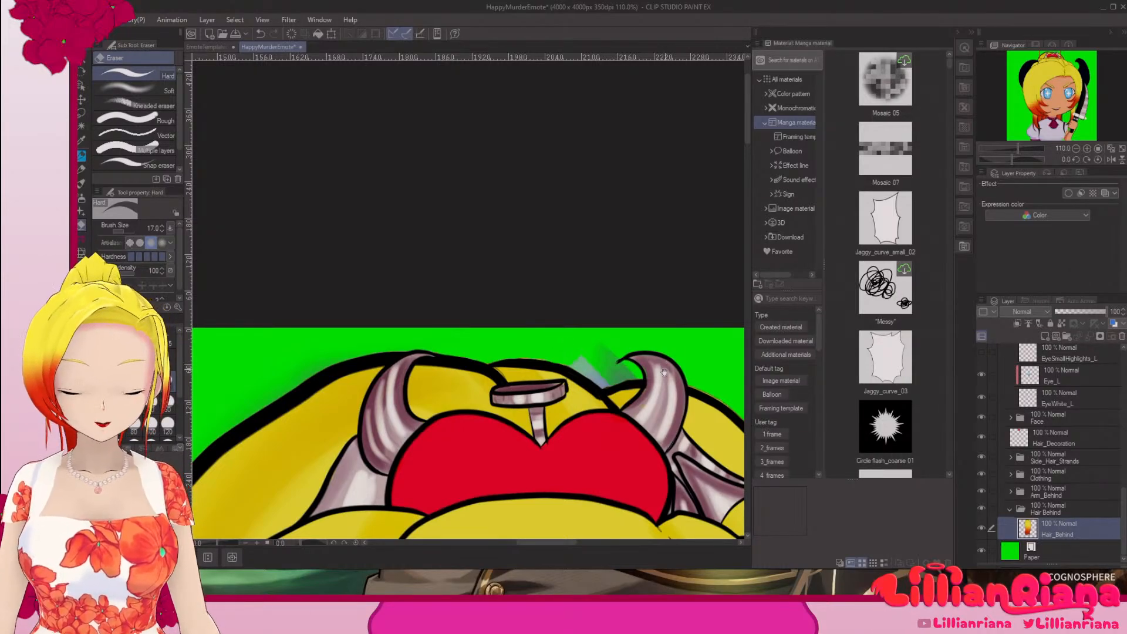
drag(621, 358, 614, 316)
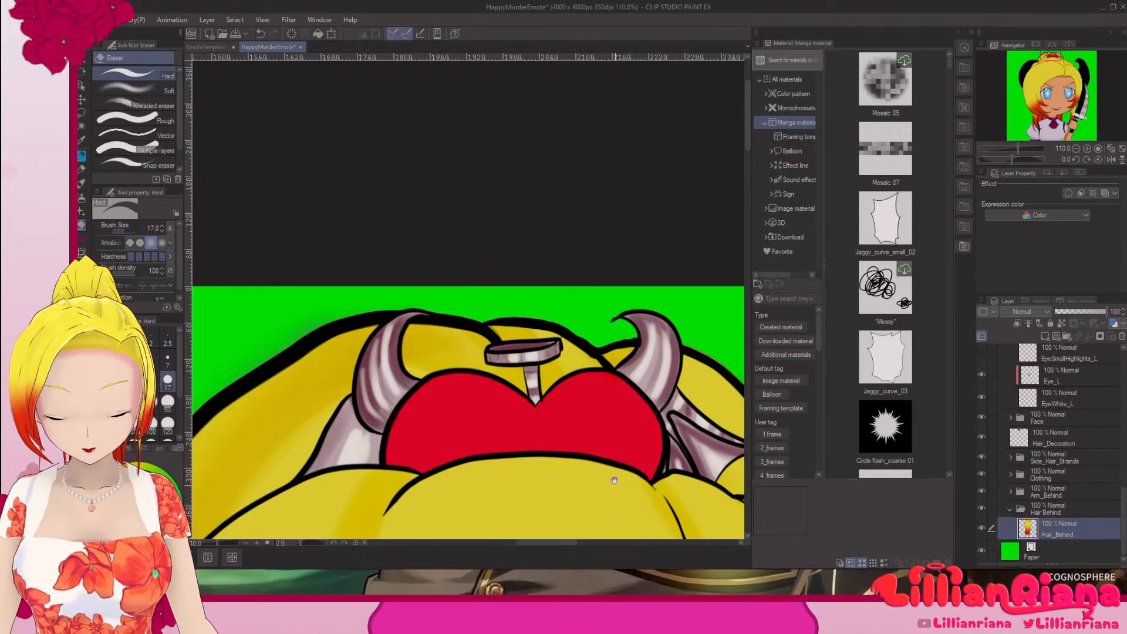
Step: Inspect the outlines of the hair, horns, clothing and knife against the green background for remaining stray marks
drag(614, 480, 671, 272)
drag(602, 424, 599, 347)
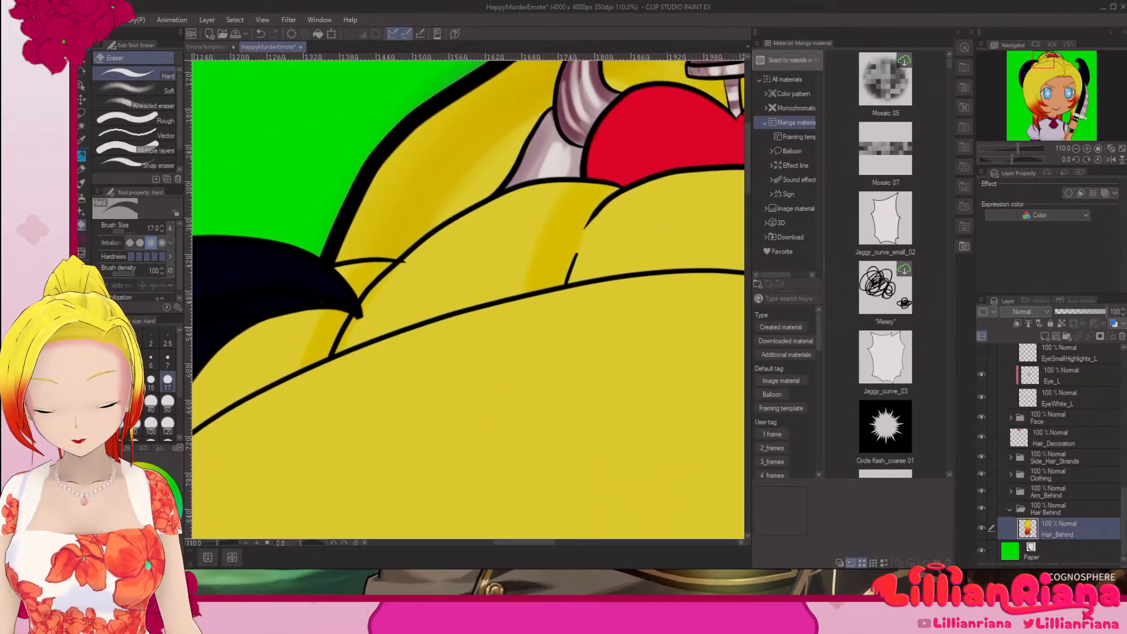
scroll(580, 314, down, 12)
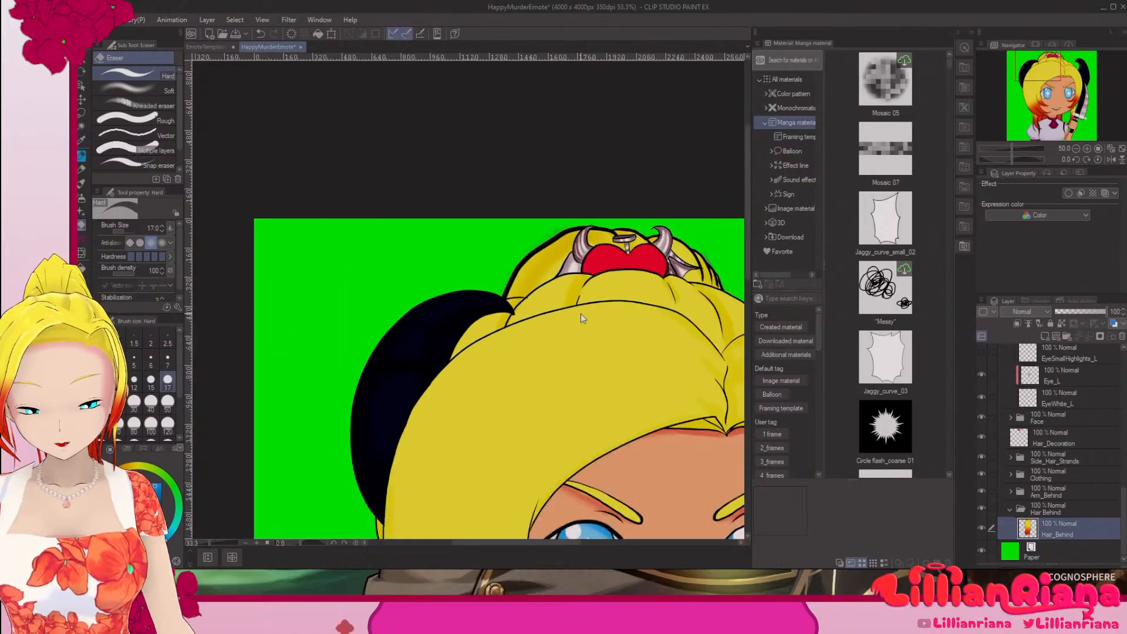
scroll(580, 314, up, 8)
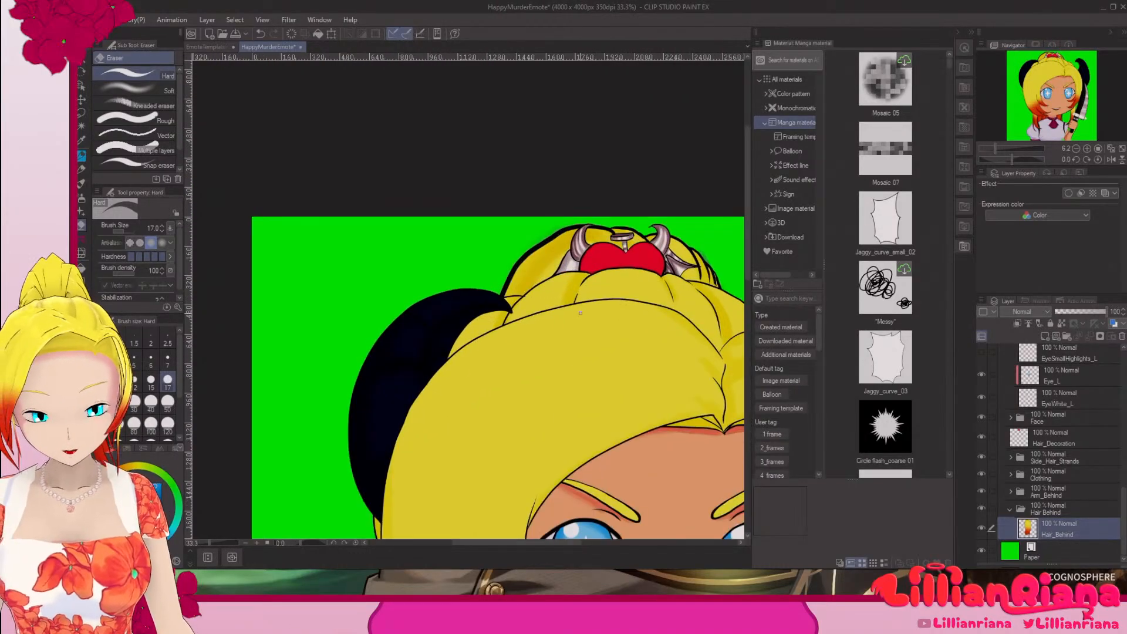
drag(580, 314, 584, 154)
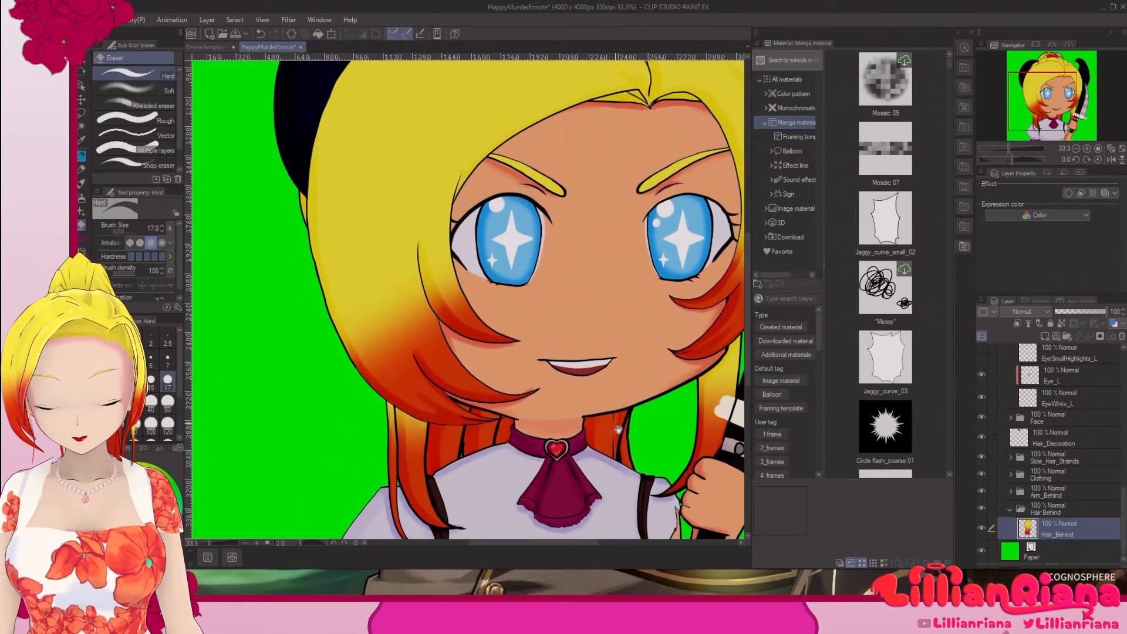
drag(618, 430, 631, 234)
drag(659, 411, 571, 456)
drag(702, 397, 568, 498)
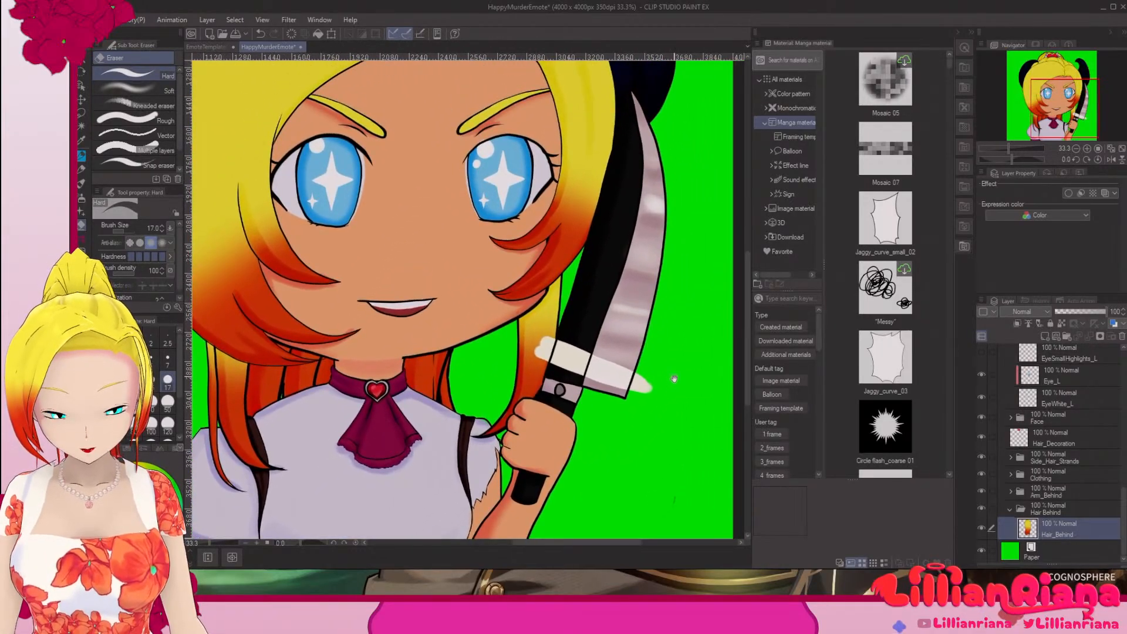
drag(671, 267, 668, 411)
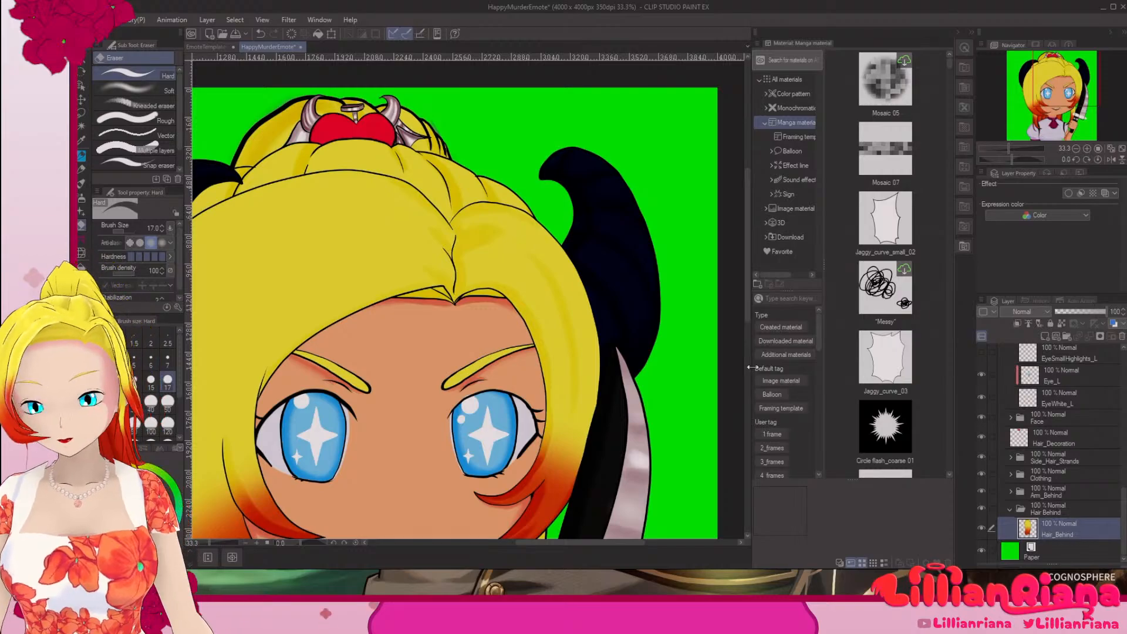
key(ctrl+plus)
drag(503, 189, 528, 478)
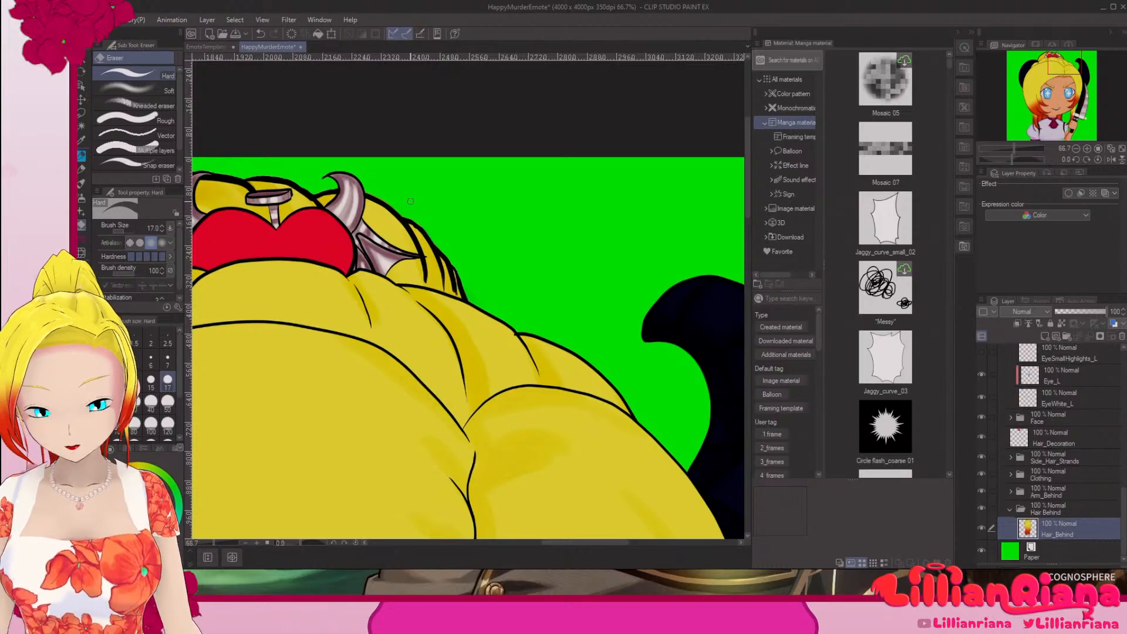
scroll(410, 201, down, 3)
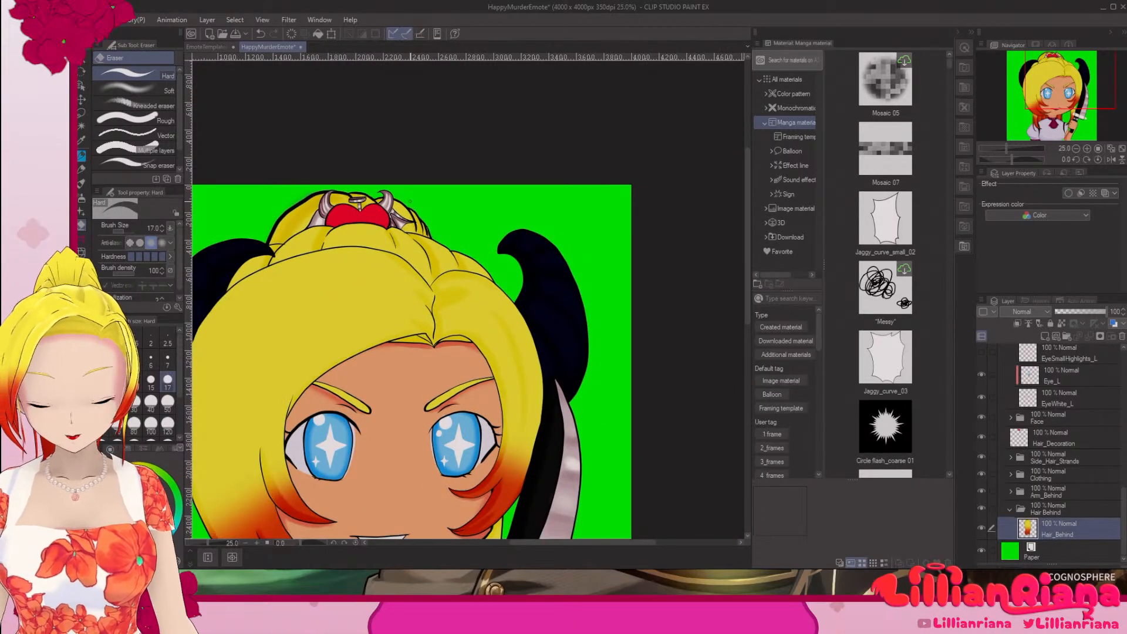
drag(642, 505, 730, 396)
drag(669, 439, 707, 391)
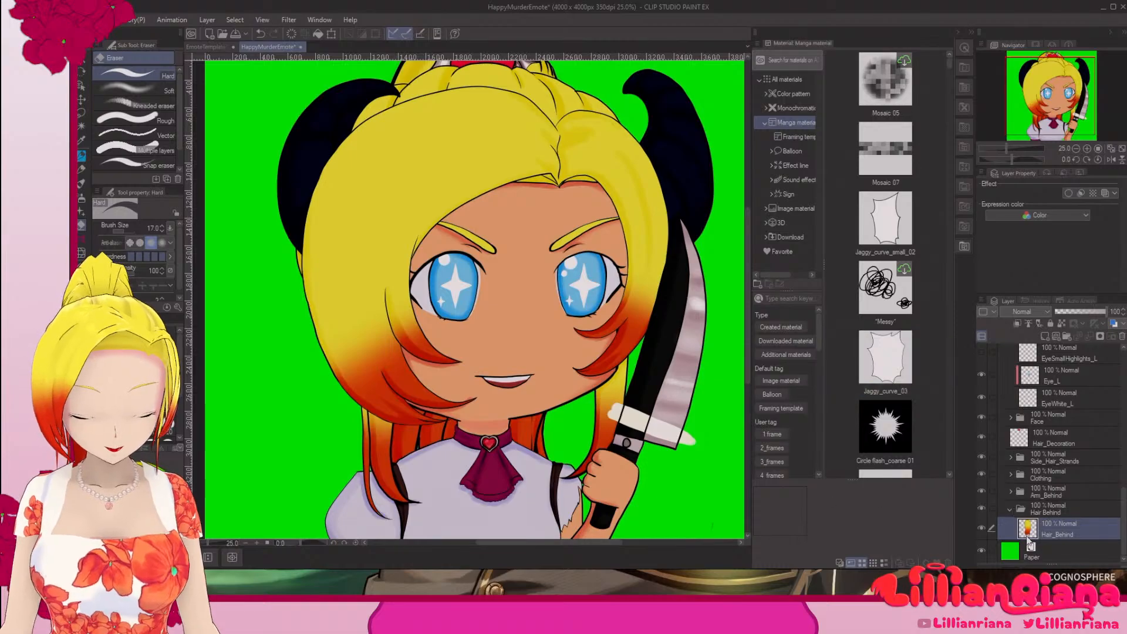
Step: Change the Paper layer's color back to white and delete the Paper layer
double_click(1018, 555)
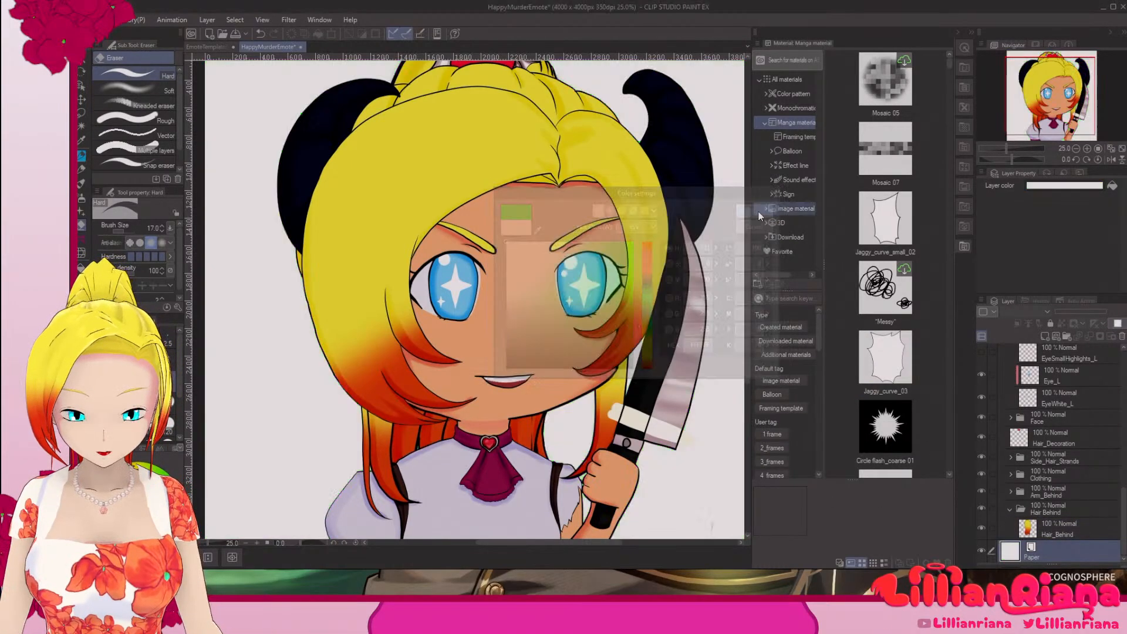
click(759, 209)
right_click(1059, 557)
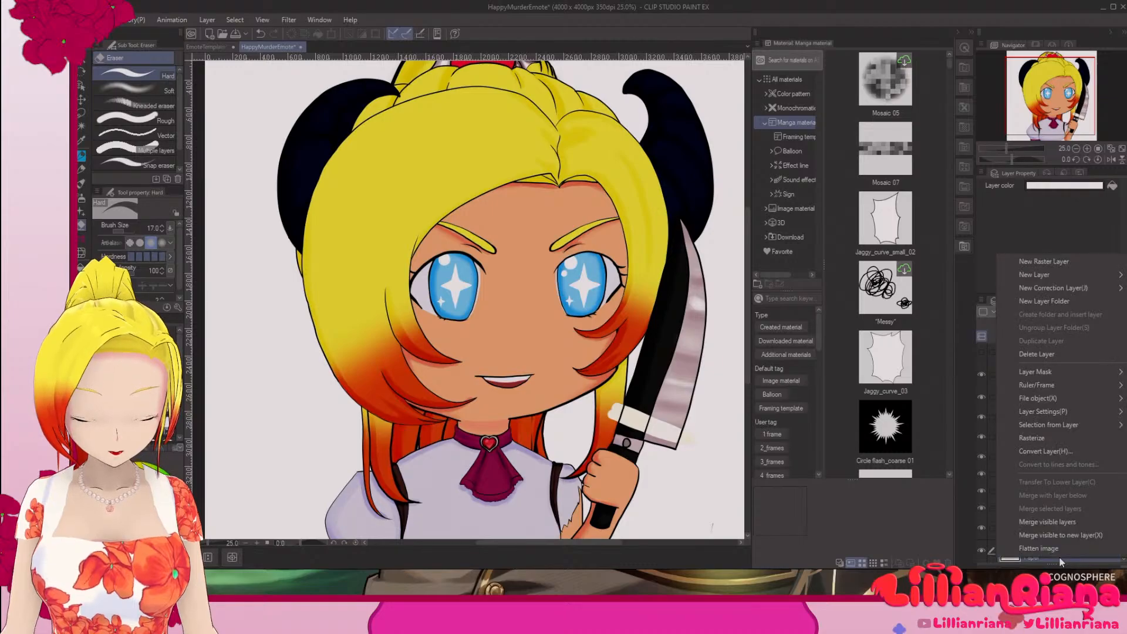
click(1036, 355)
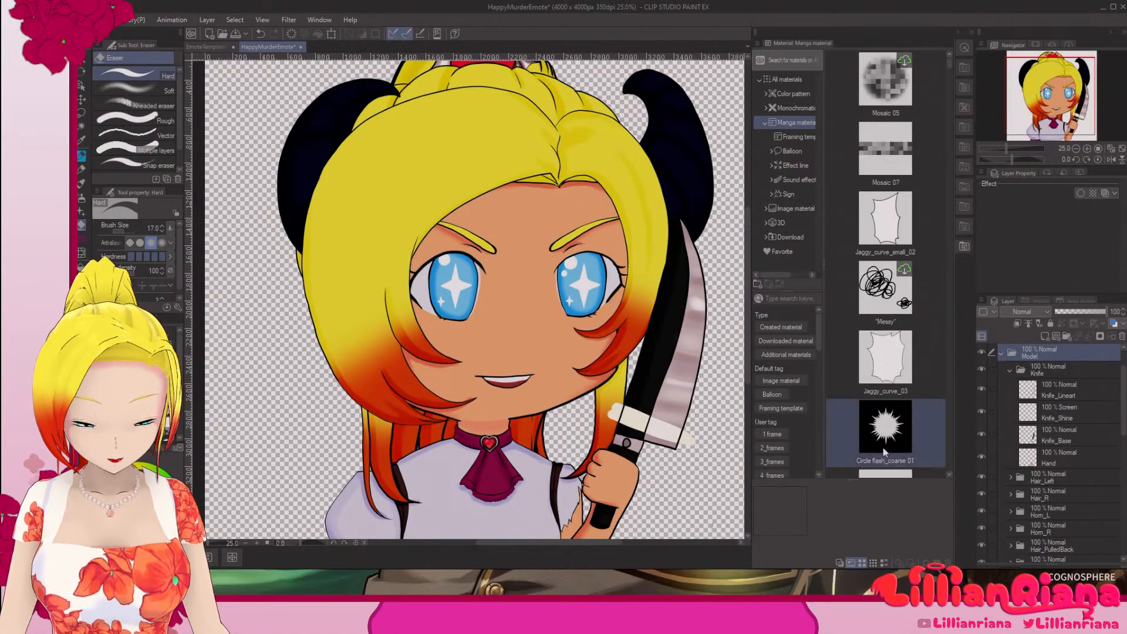
Step: Change the image resolution with a scale of 0.5, reducing the canvas to 2000 × 2000 px
scroll(673, 393, down, 4)
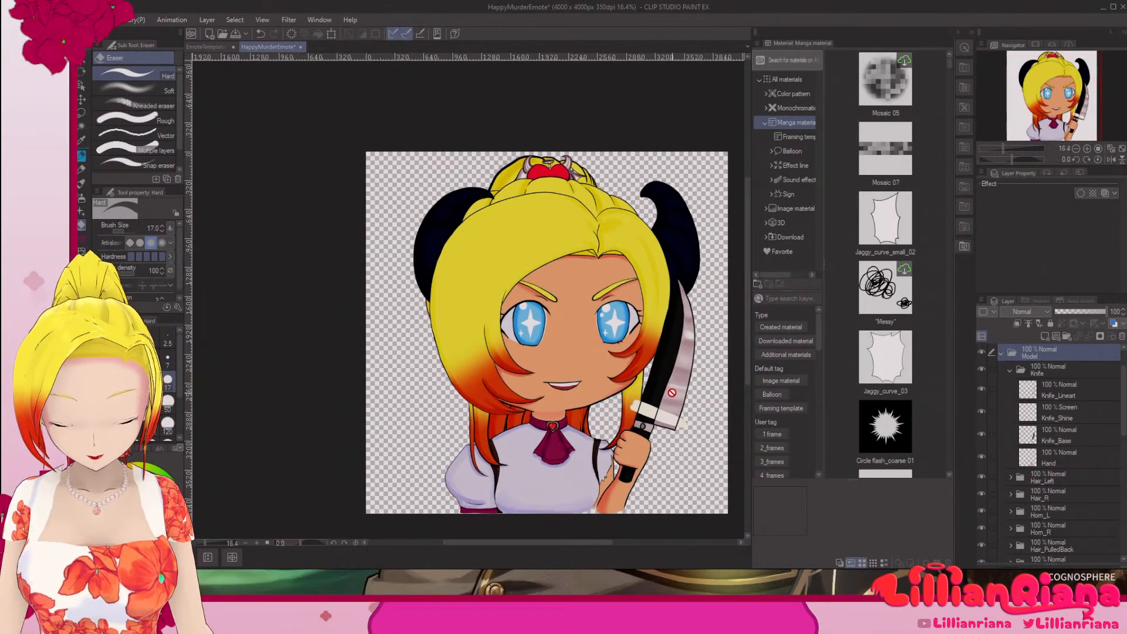
drag(612, 354, 530, 327)
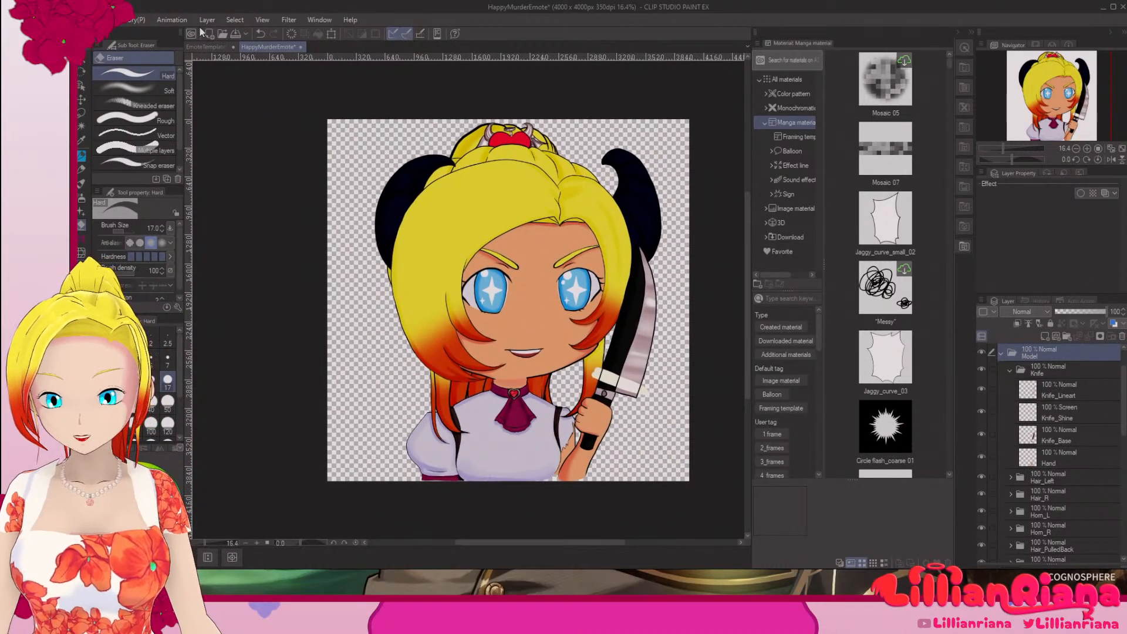
click(106, 20)
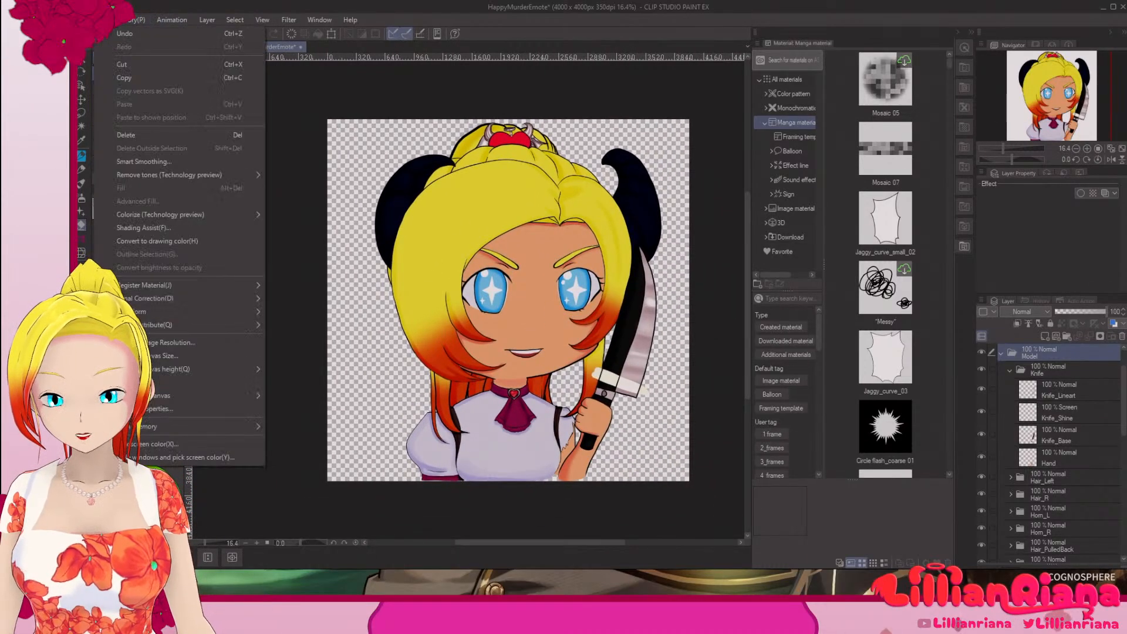
click(173, 343)
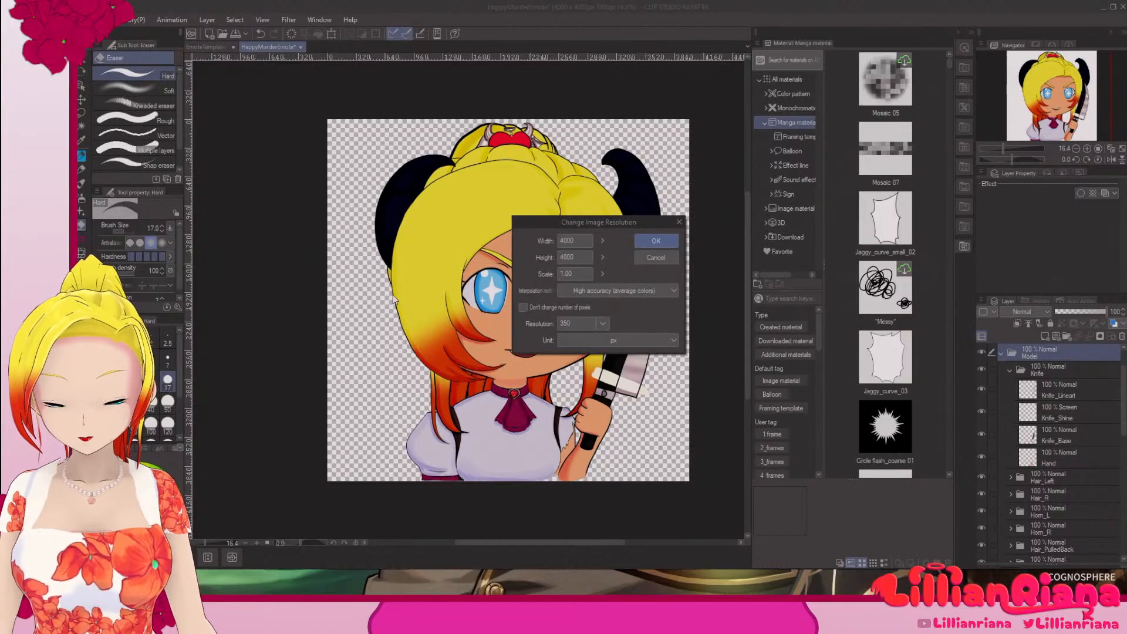
drag(575, 274, 513, 267)
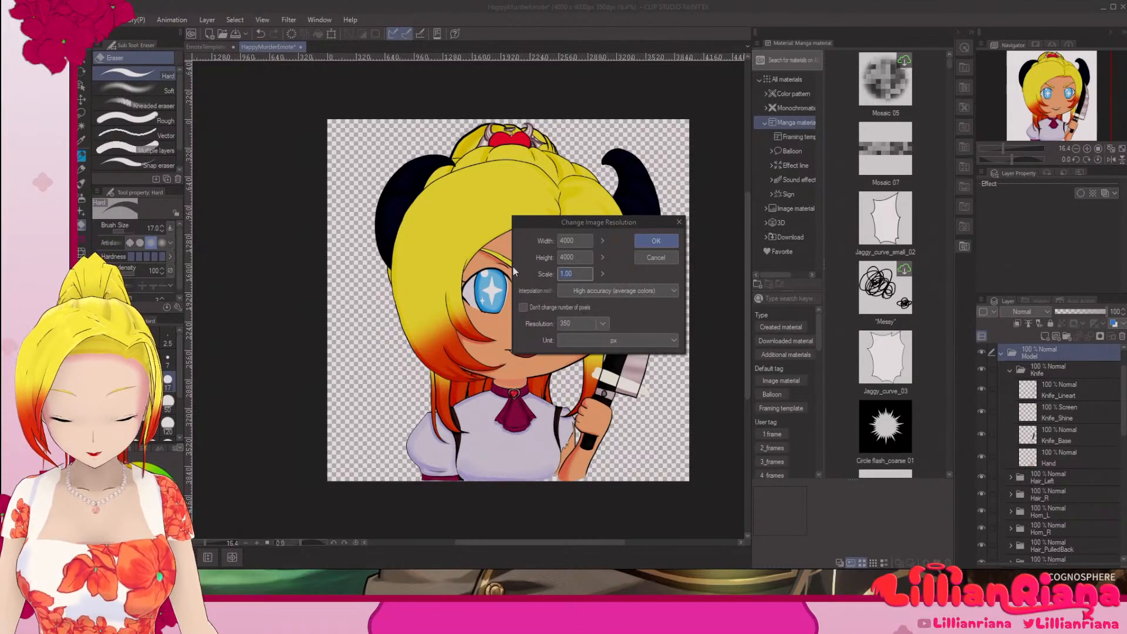
text(0.5)
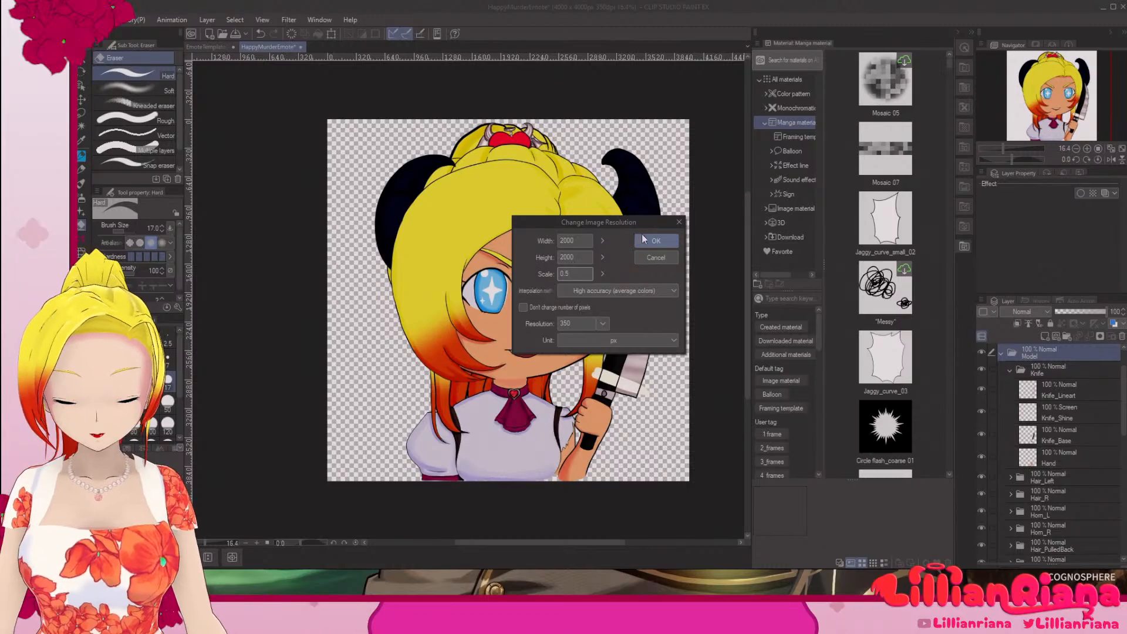
click(656, 241)
scroll(478, 293, up, 5)
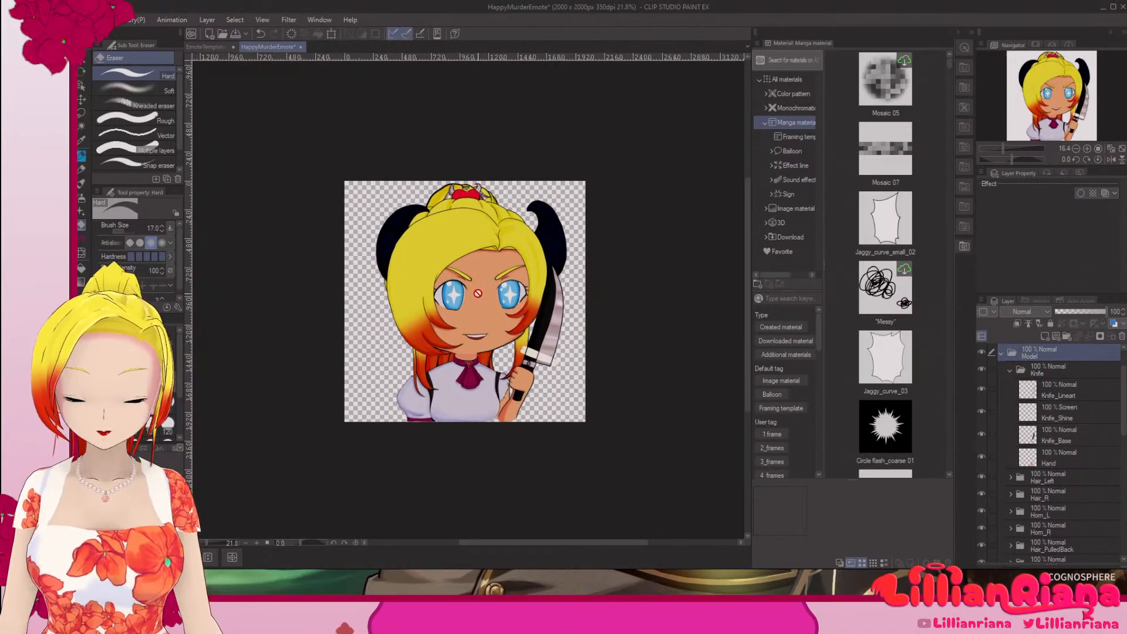
scroll(477, 293, up, 7)
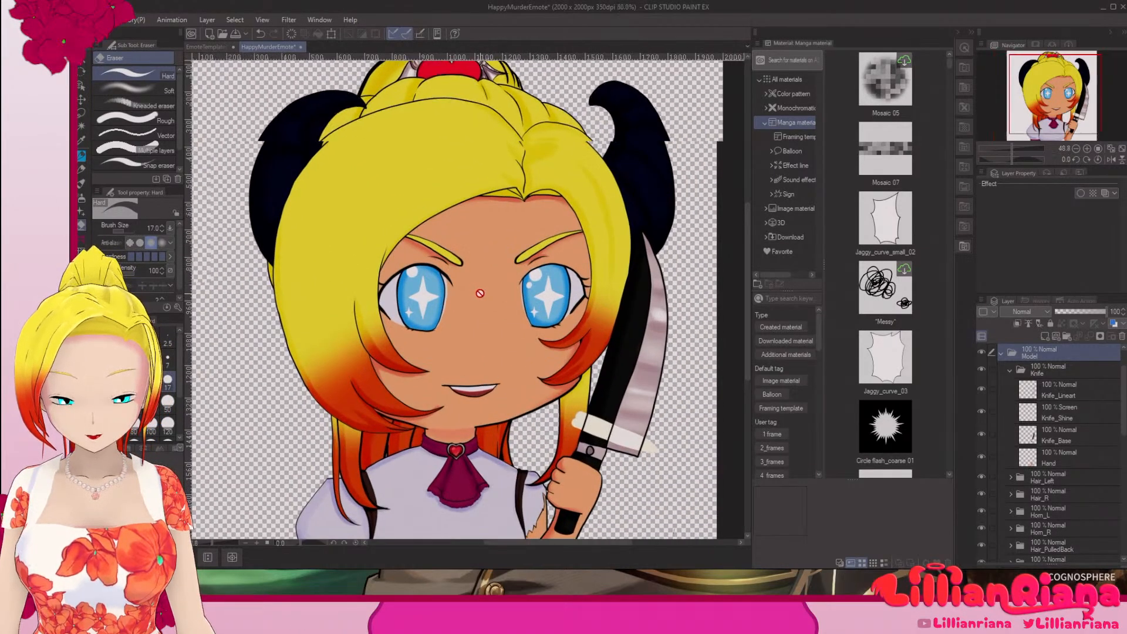
scroll(480, 293, down, 7)
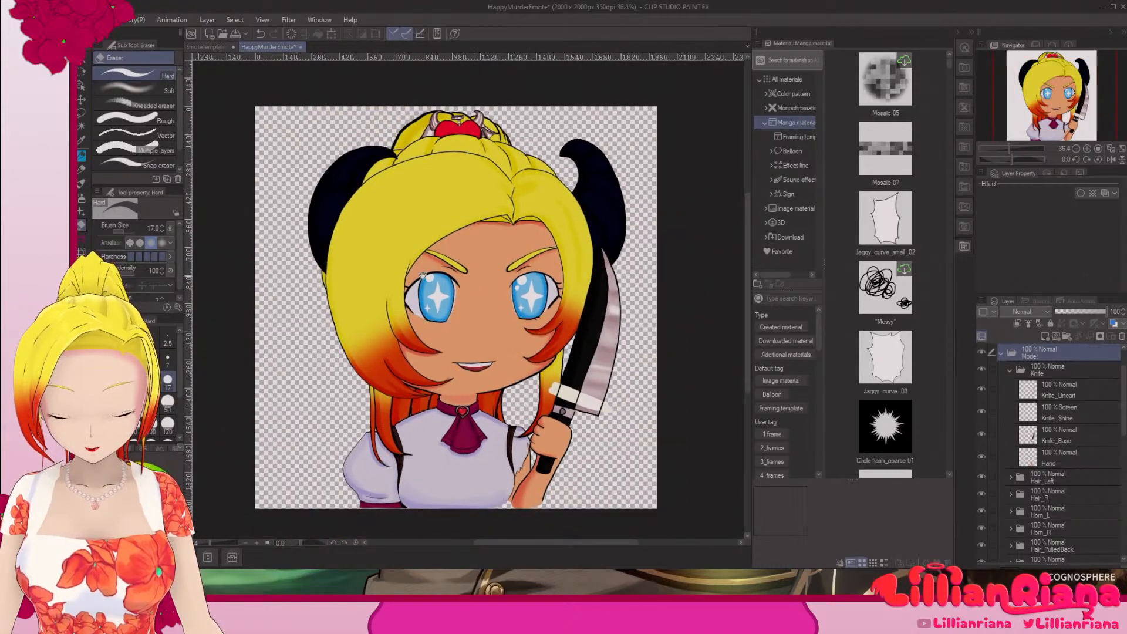
Step: Save the artwork under the name HappyMurderEmote as a Photoshop Document in the Screenshots folder
drag(269, 250, 415, 249)
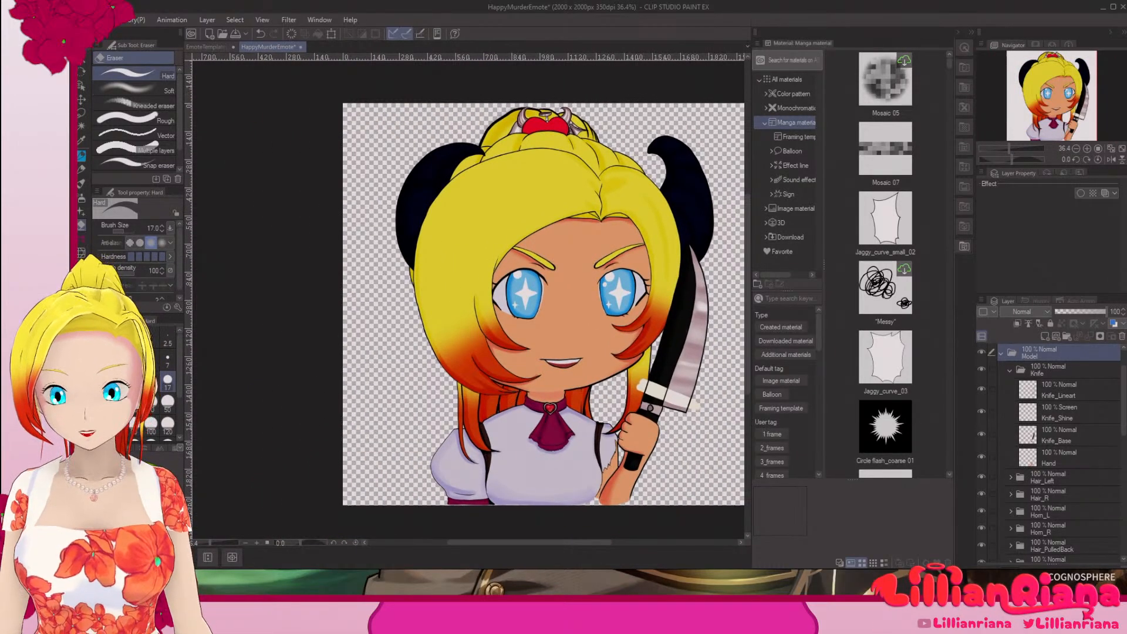
click(89, 19)
click(117, 116)
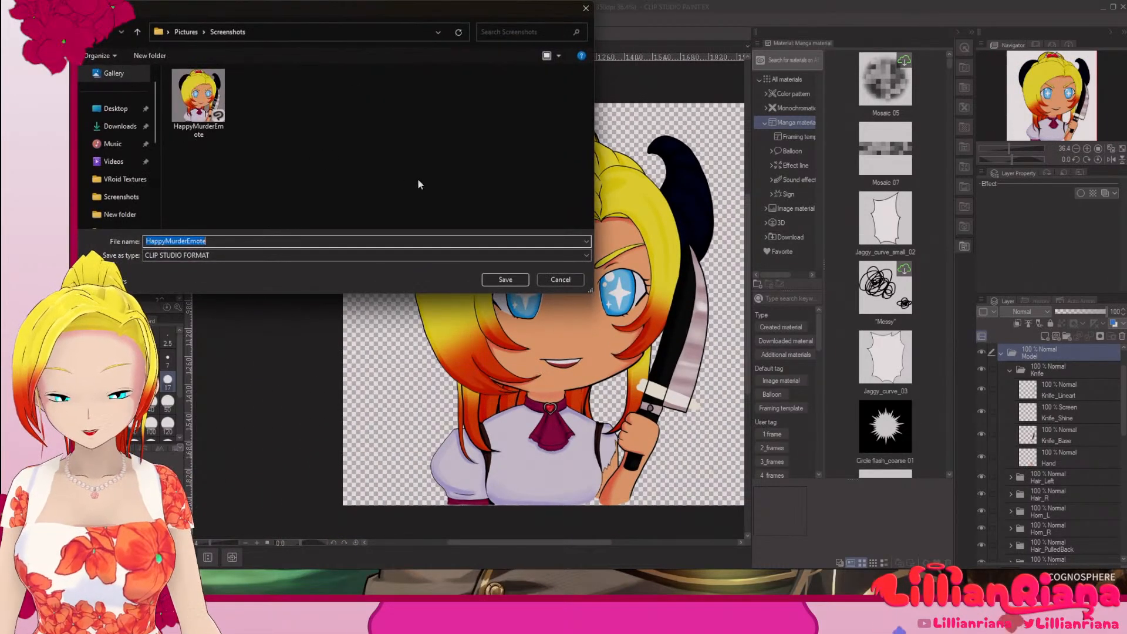
click(390, 255)
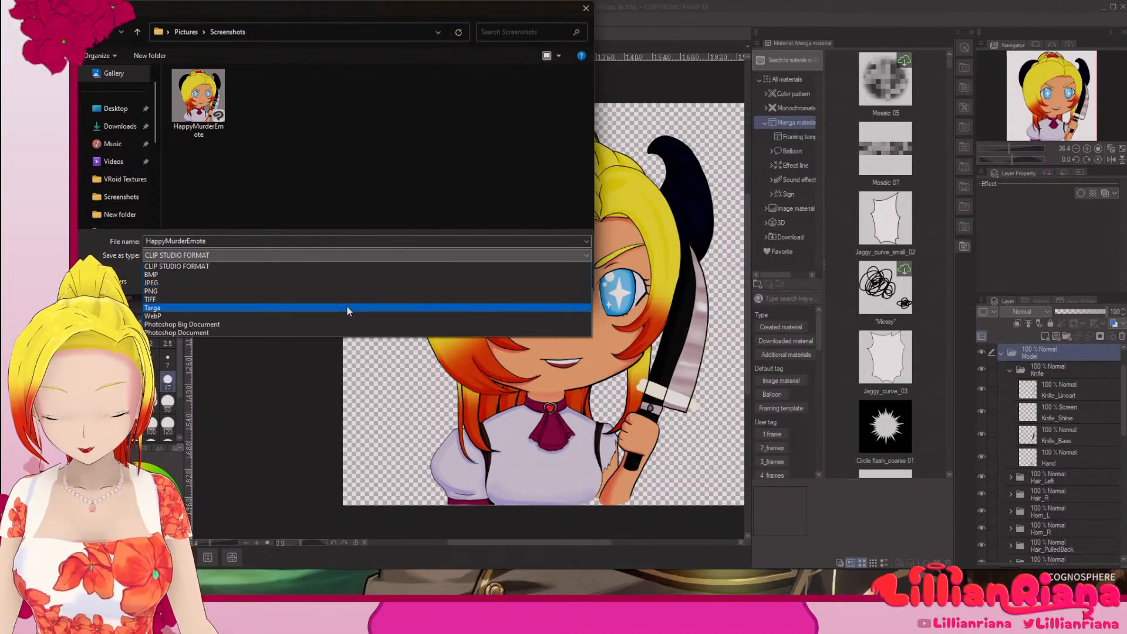
click(329, 330)
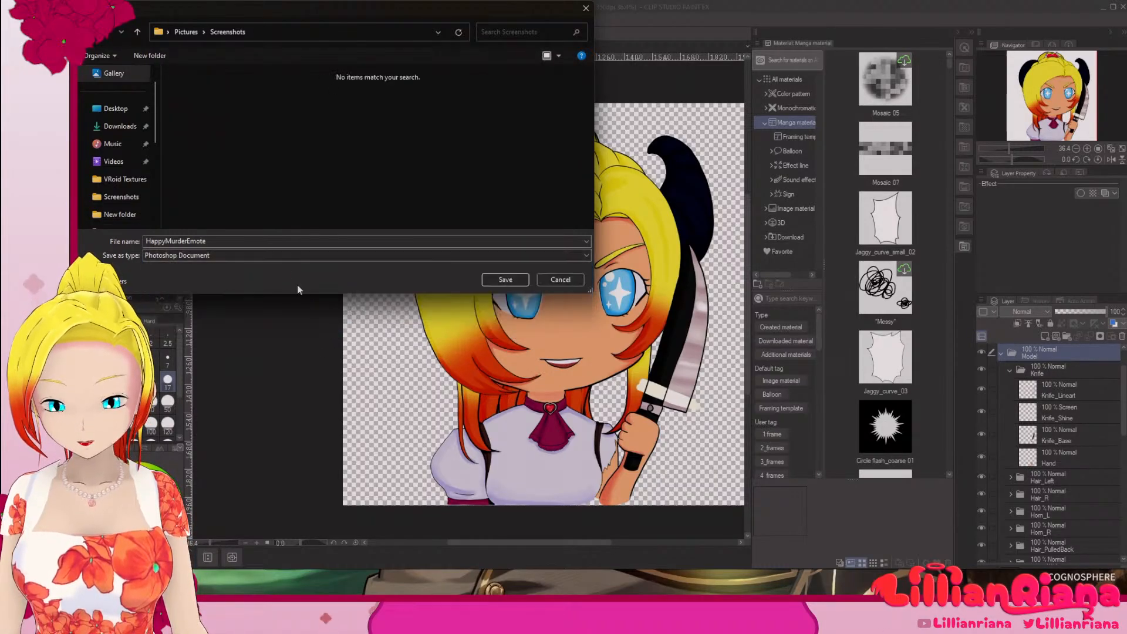
click(502, 279)
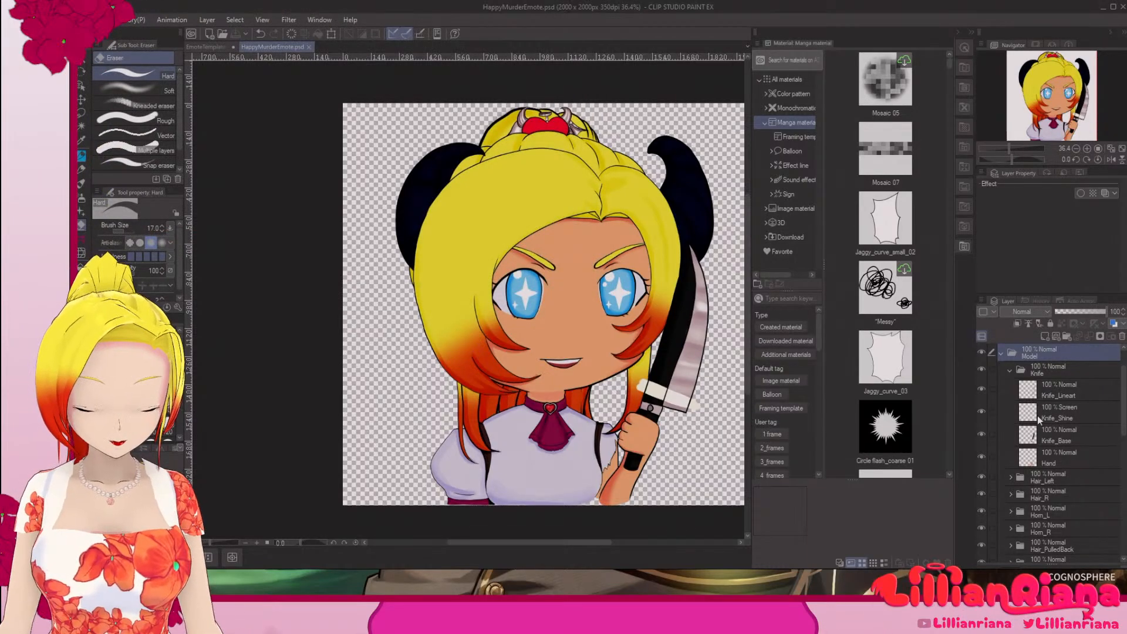
Step: Set the Knife_Shine layer's blending mode to Normal and collapse the Knife folder
click(1084, 414)
click(1034, 312)
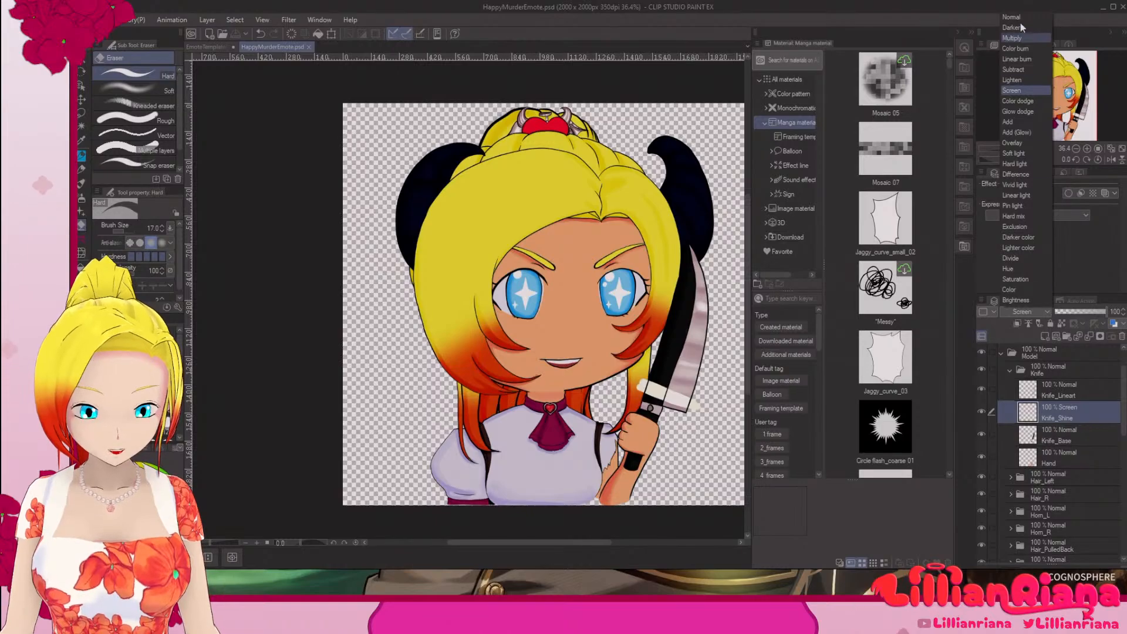
click(1021, 43)
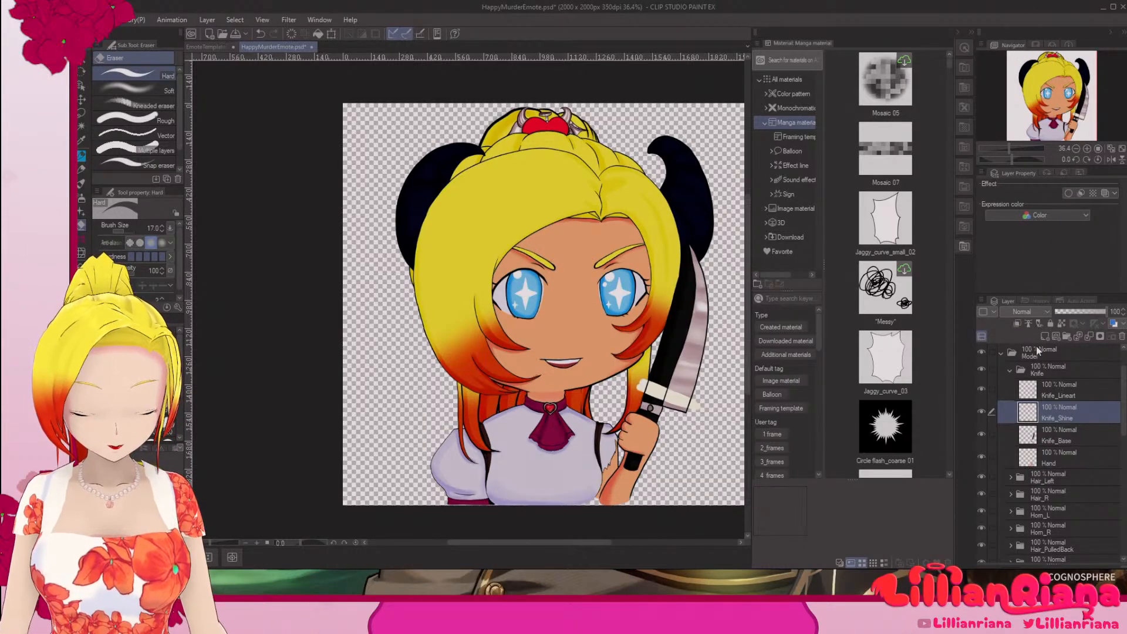
click(1011, 371)
Step: Check the layers inside the Hair_Left, Hair_R, Horn_L and Horn_R folders for blending modes other than Normal
click(1010, 388)
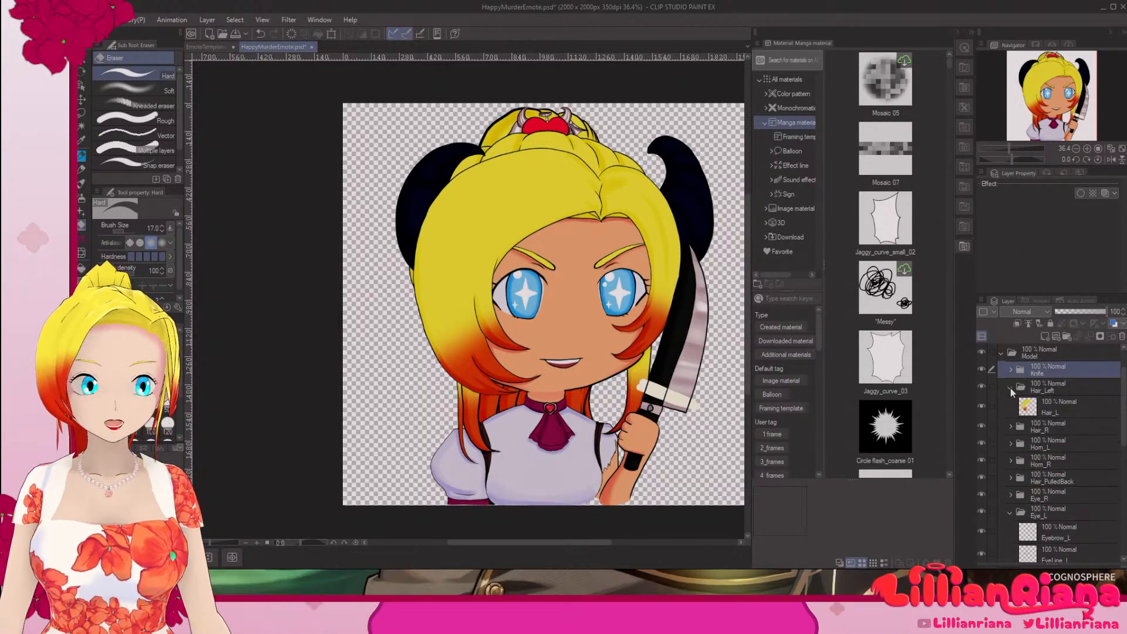
click(924, 298)
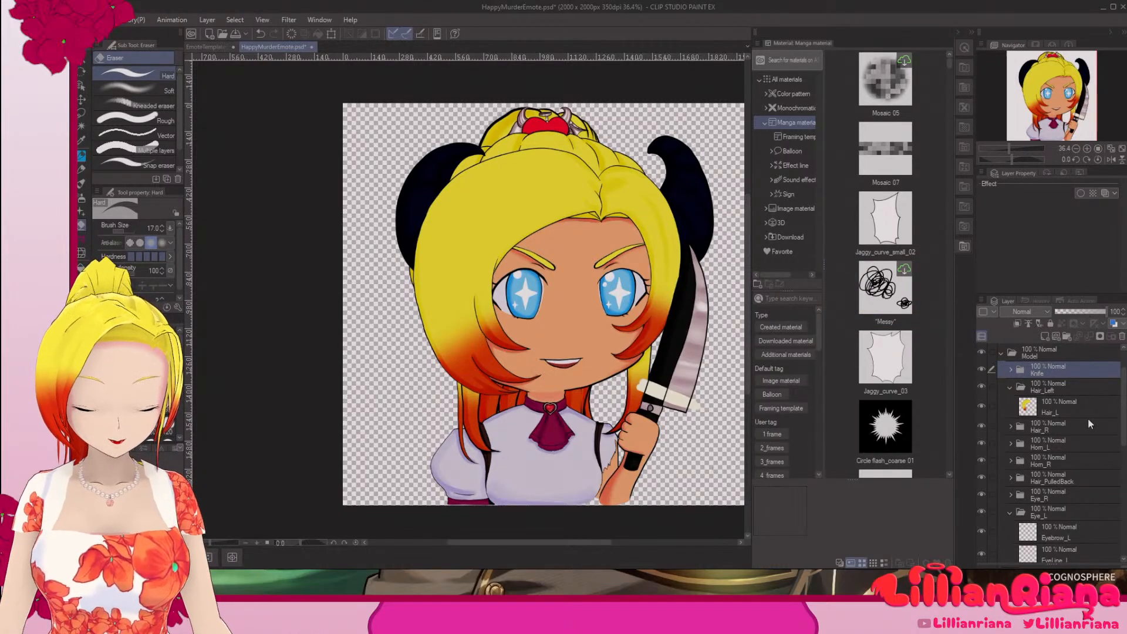
click(1009, 387)
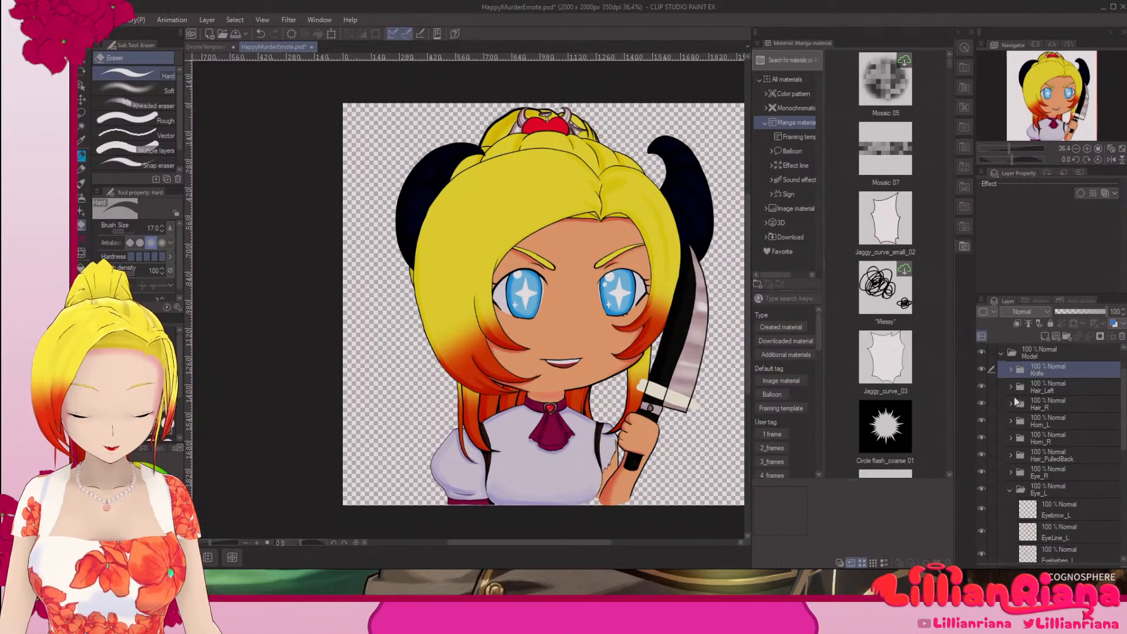
click(1010, 405)
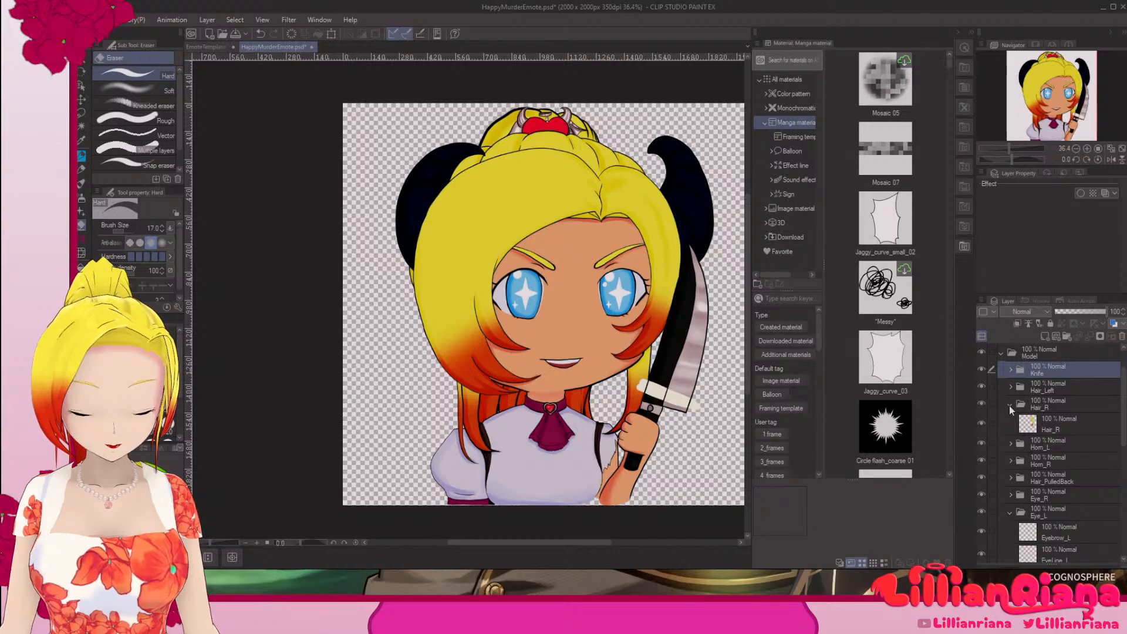
click(1009, 406)
click(1006, 420)
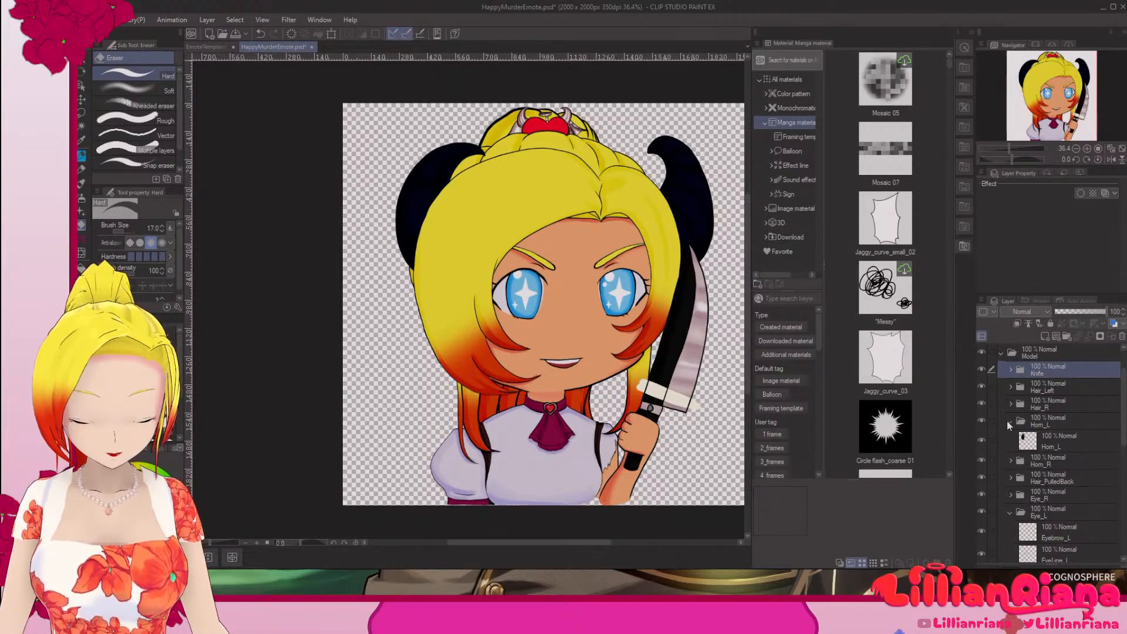
click(1006, 421)
click(1011, 439)
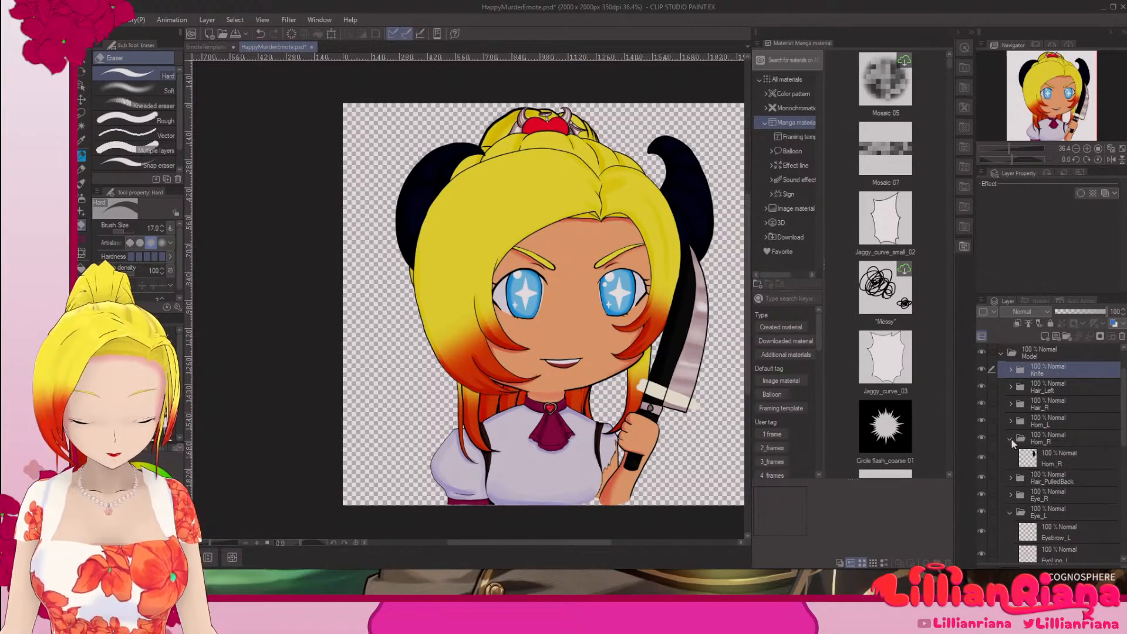
click(1012, 439)
Step: Check the layers and blending modes inside the Hair_PulledBack, Eye_R and Eye_L folders, collapsing each folder after review
click(1012, 455)
click(1011, 454)
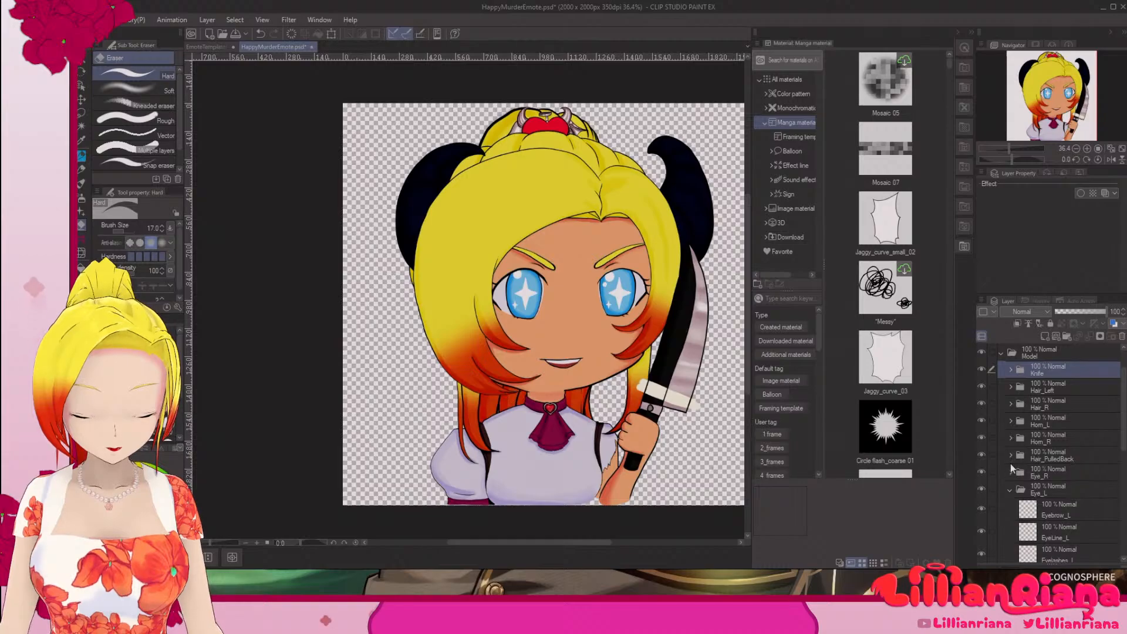
click(1009, 453)
click(1010, 453)
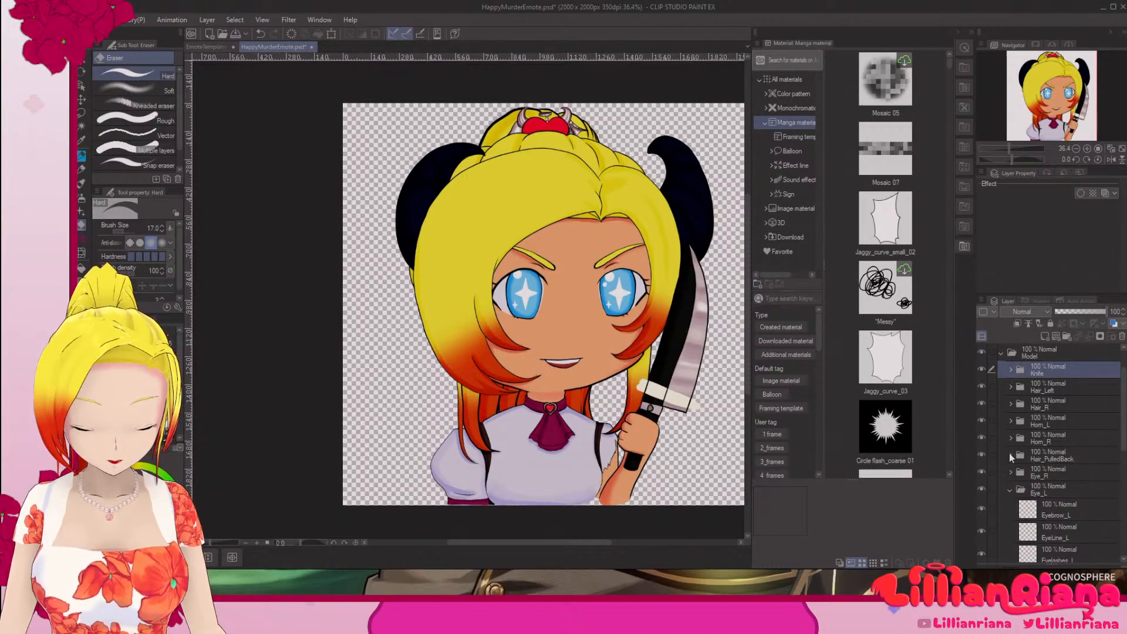
click(1011, 472)
click(1010, 472)
click(1007, 456)
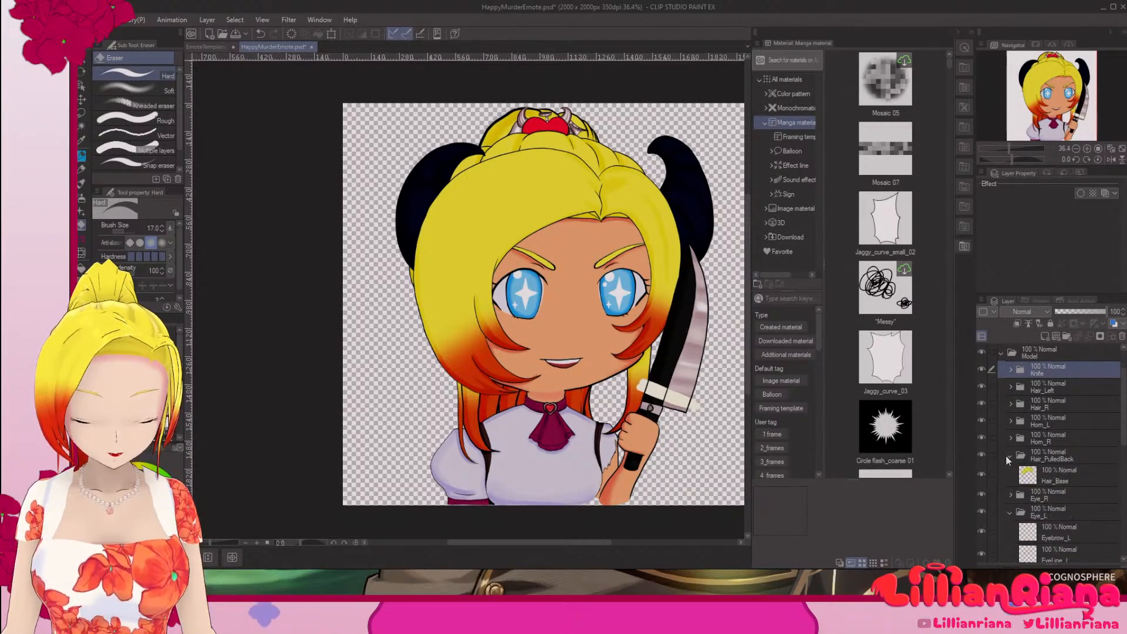
click(1005, 457)
click(1009, 456)
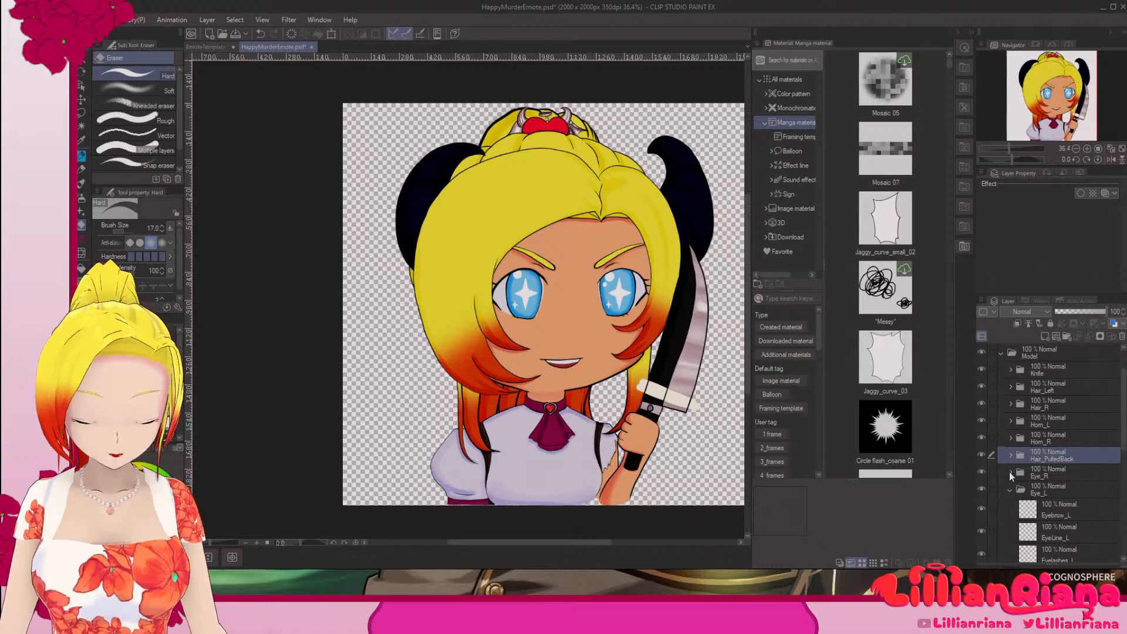
click(1010, 472)
scroll(1056, 502, down, 3)
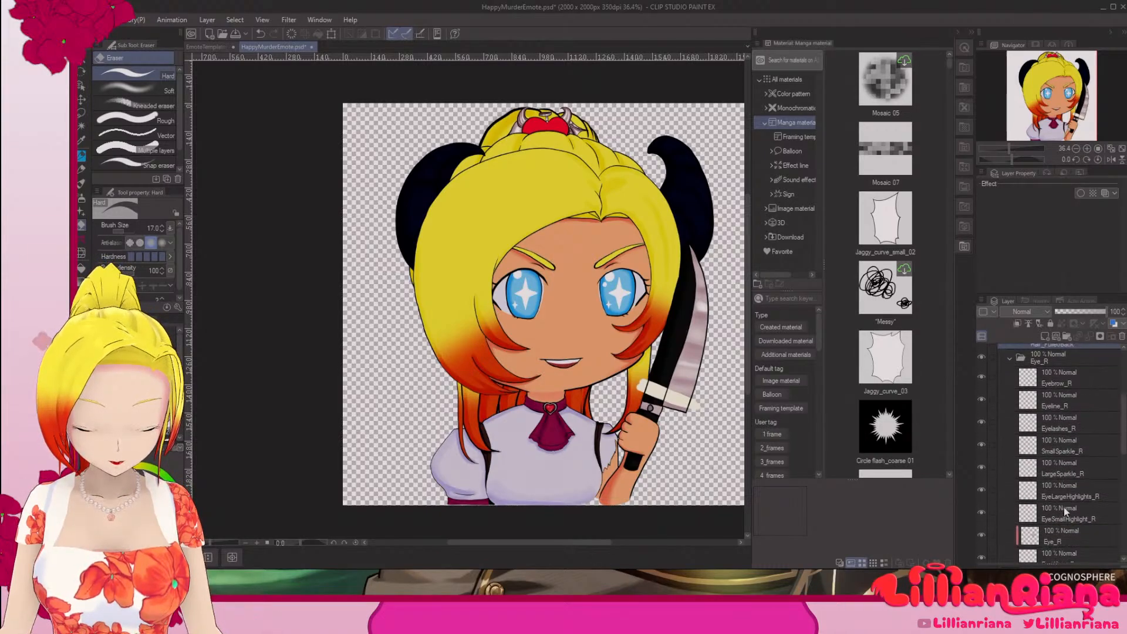
scroll(1087, 538, up, 1)
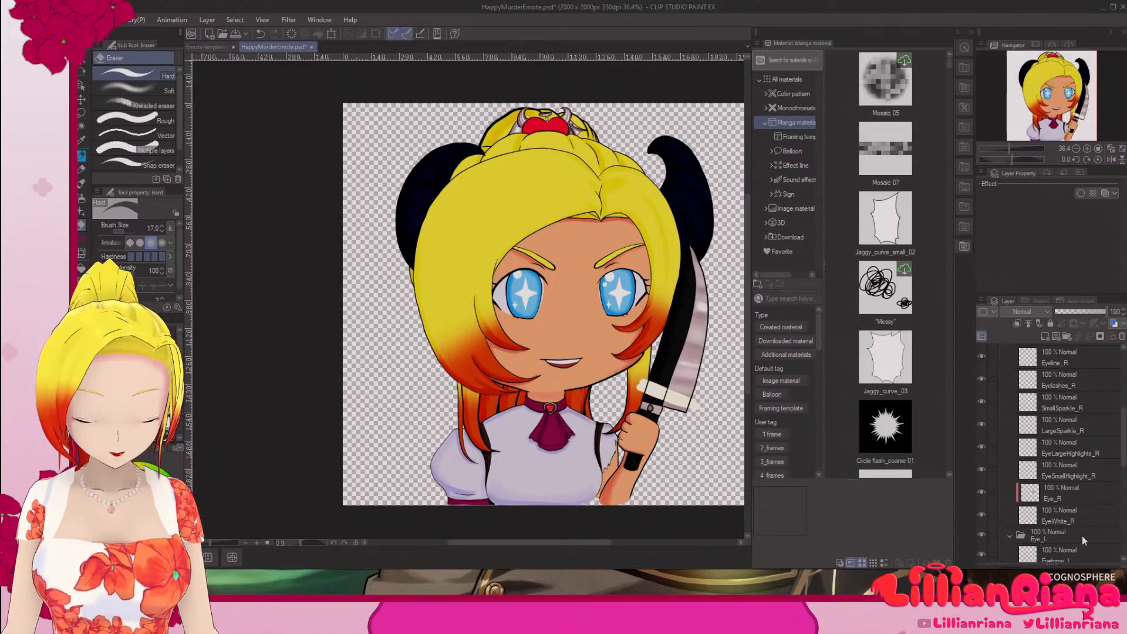
click(1011, 388)
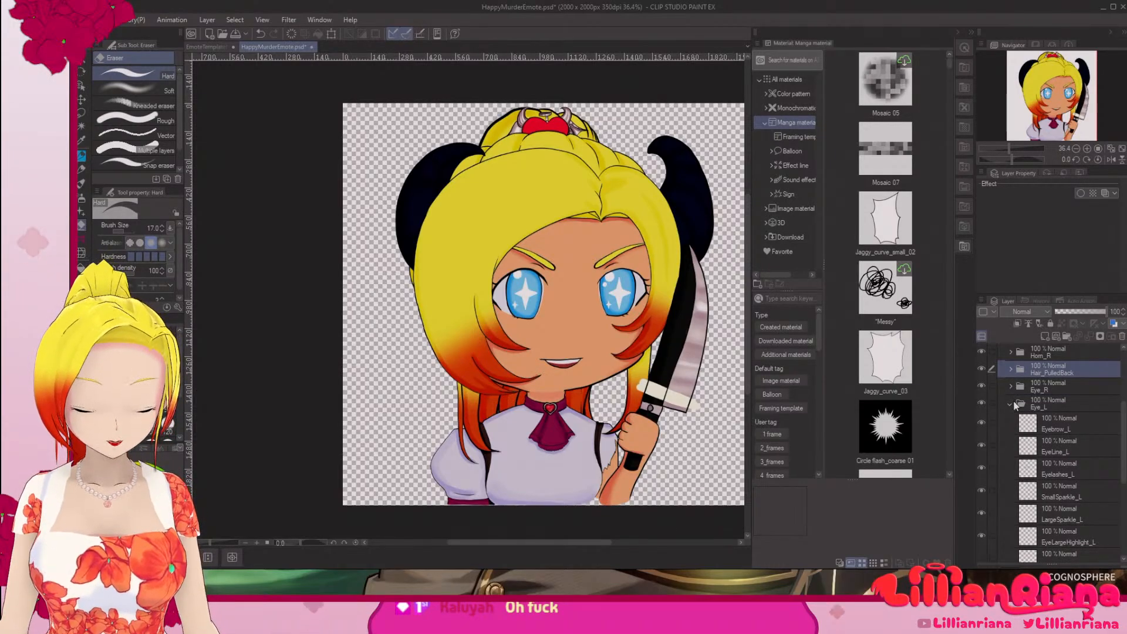
scroll(1079, 446, down, 3)
scroll(1079, 446, up, 3)
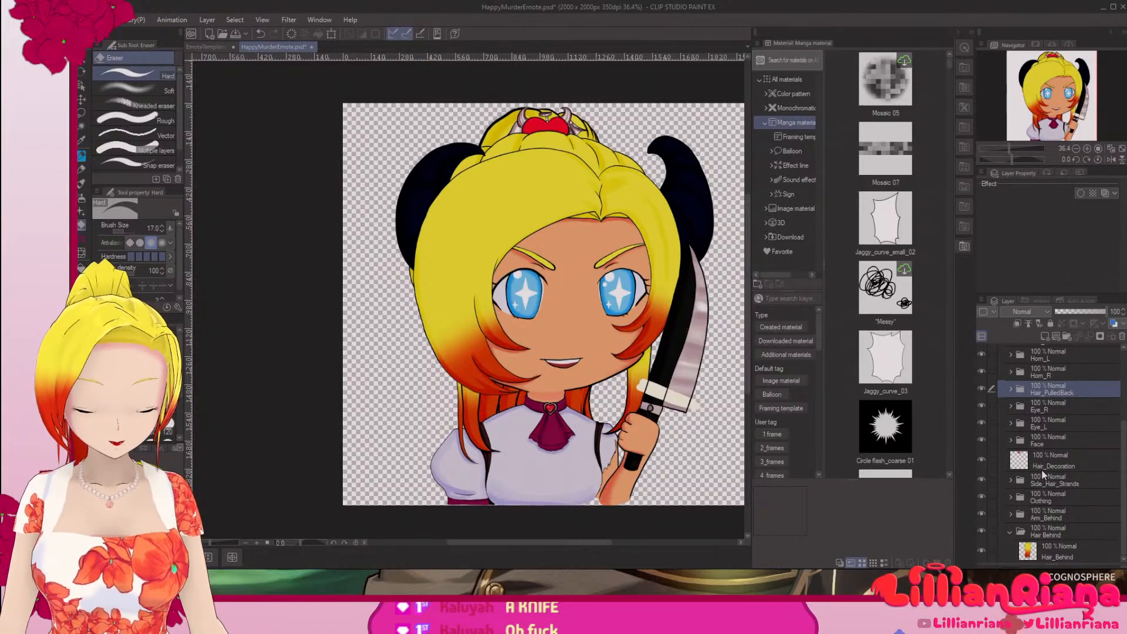
Step: Review the layers inside the Face and Side_Hair_Strands folders and recheck the Eye_R folder
click(1009, 441)
scroll(1007, 440, down, 3)
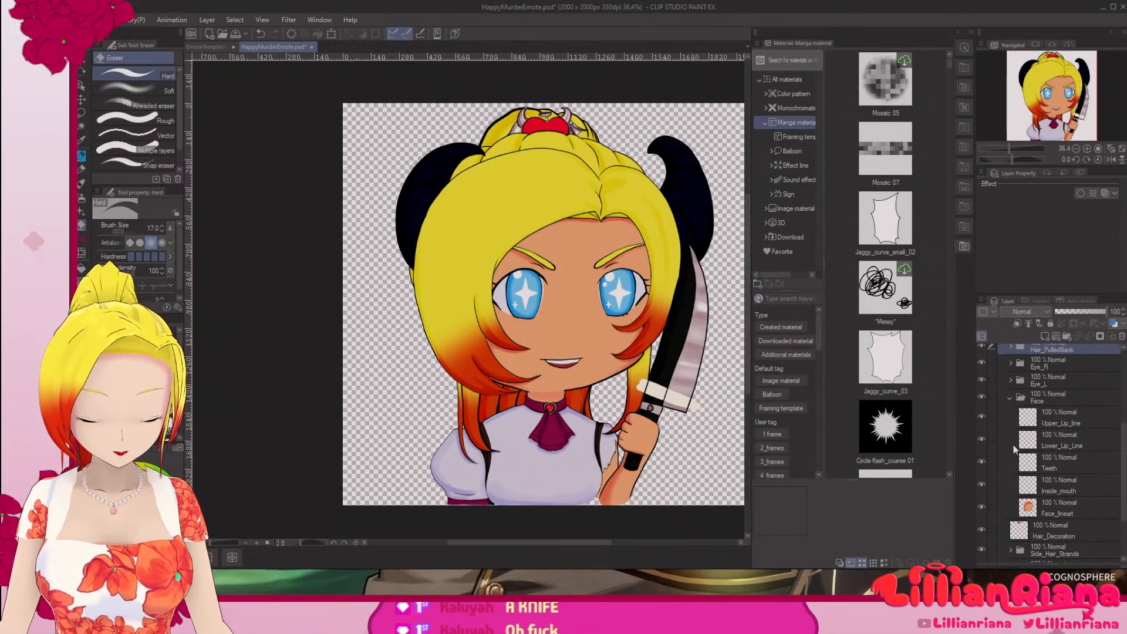
click(1011, 397)
click(1011, 405)
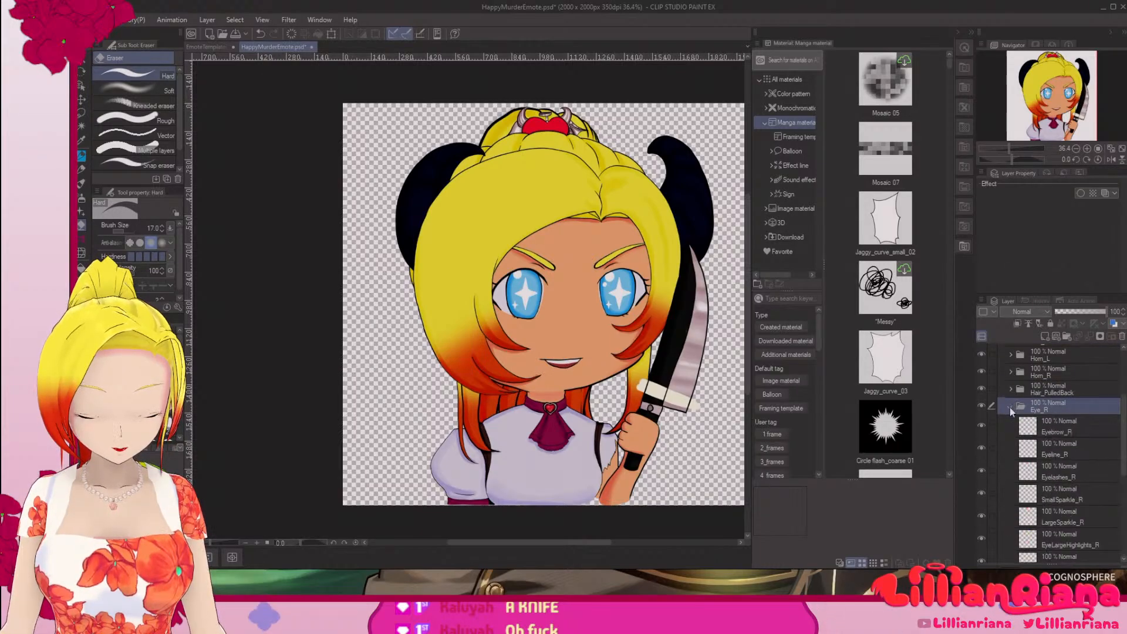
scroll(1035, 449, down, 3)
scroll(1035, 449, up, 3)
click(1011, 406)
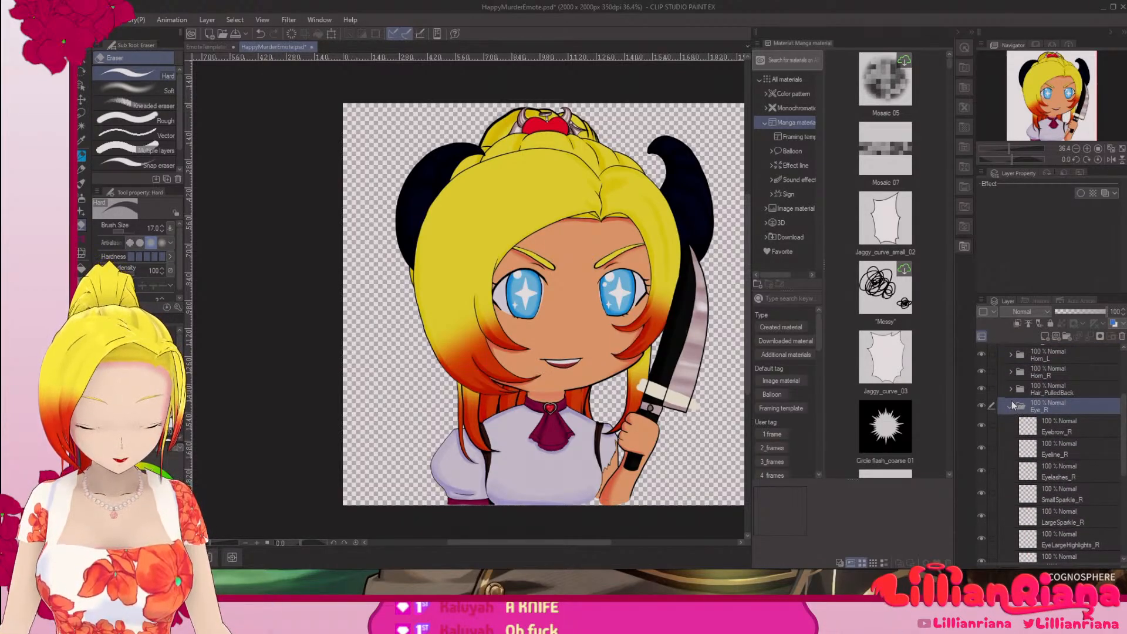
click(1009, 481)
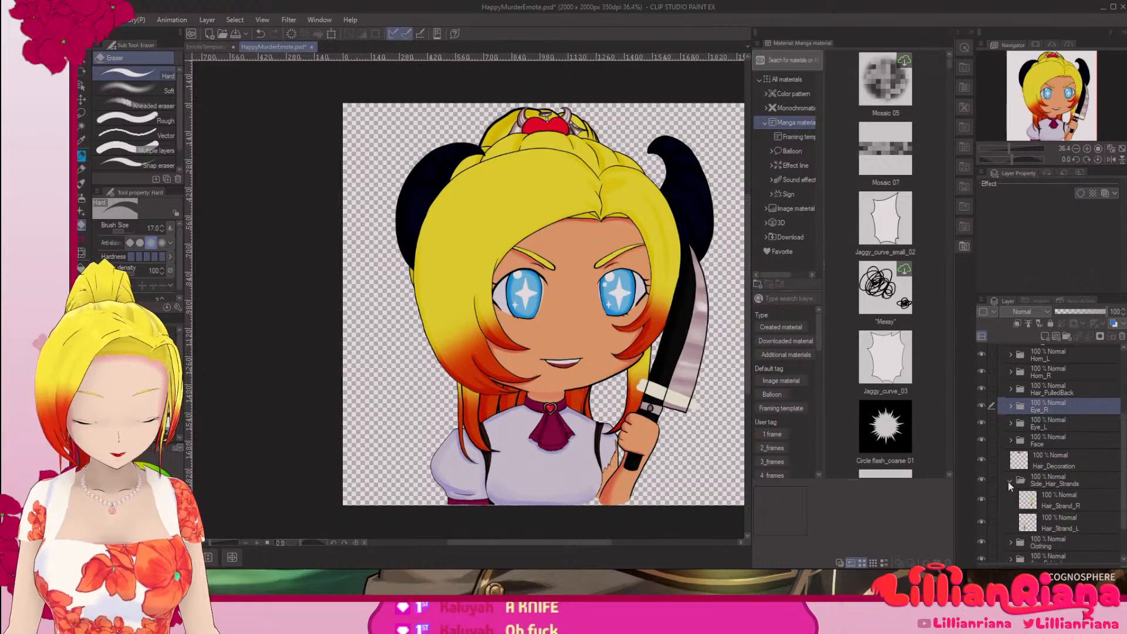
click(1010, 481)
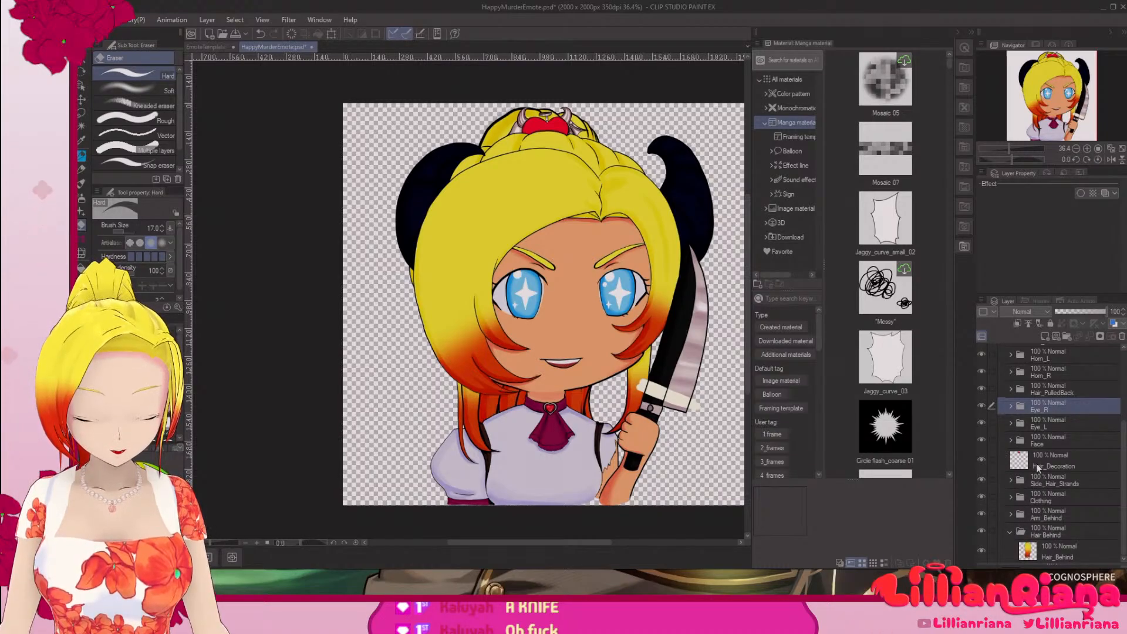
Step: Merge Layer 28 and Layer 29 inside the Arm_Behind folder into a single layer
click(1011, 515)
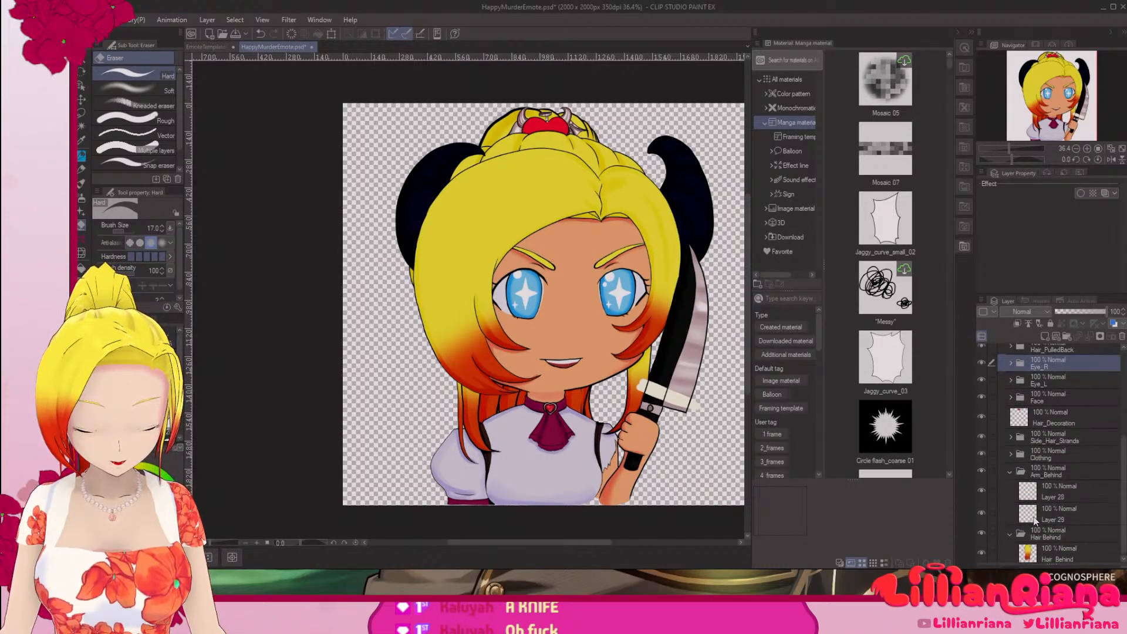
click(1058, 492)
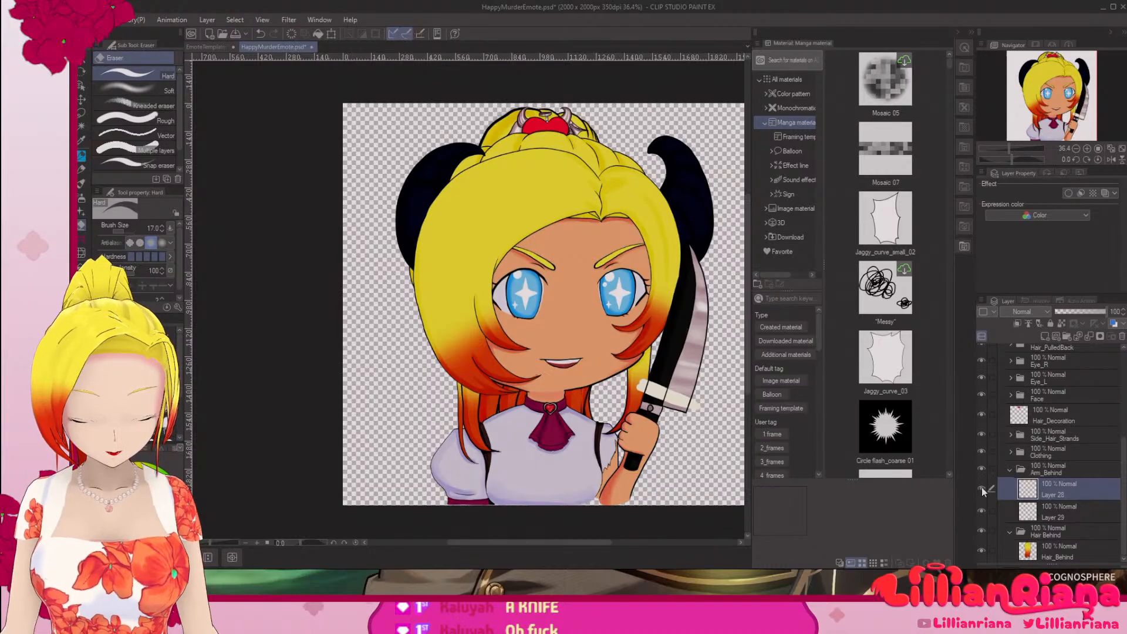
right_click(1066, 508)
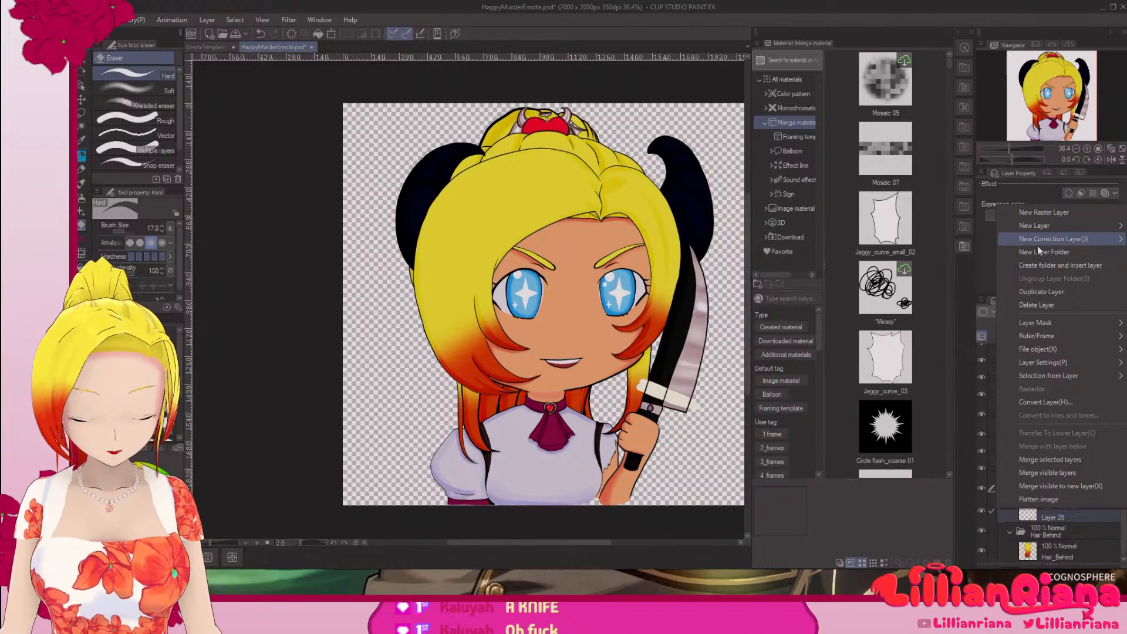
click(1059, 460)
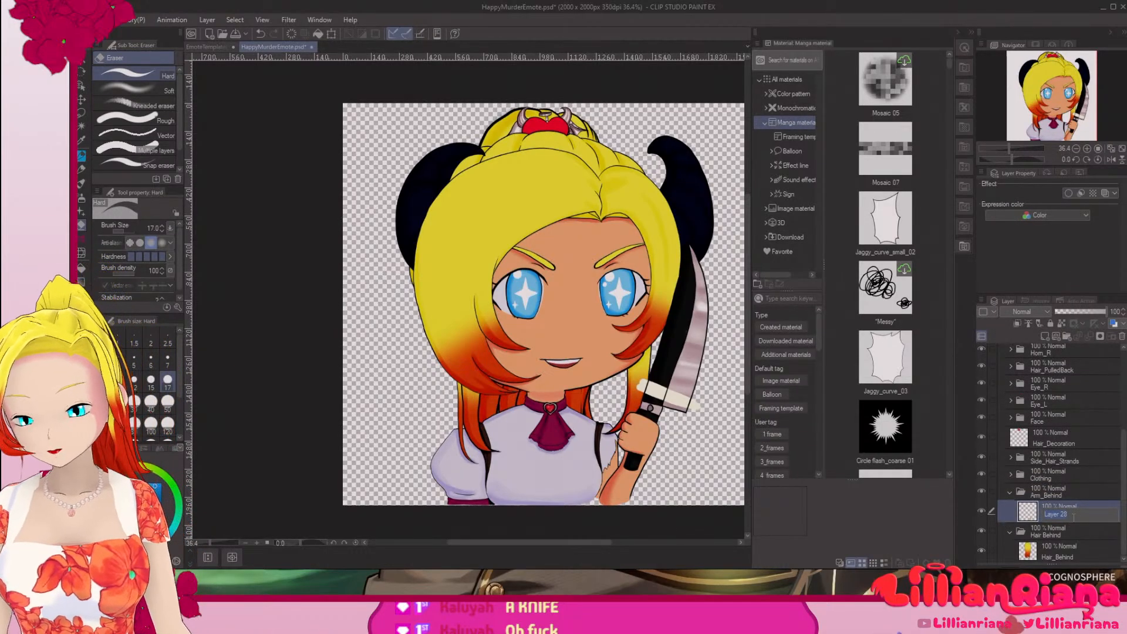
Step: Rename the merged arm layer as Arm_Behind and collapse the Hair Behind and Arm_Behind folders
double_click(1054, 517)
text(Arm_Behind)
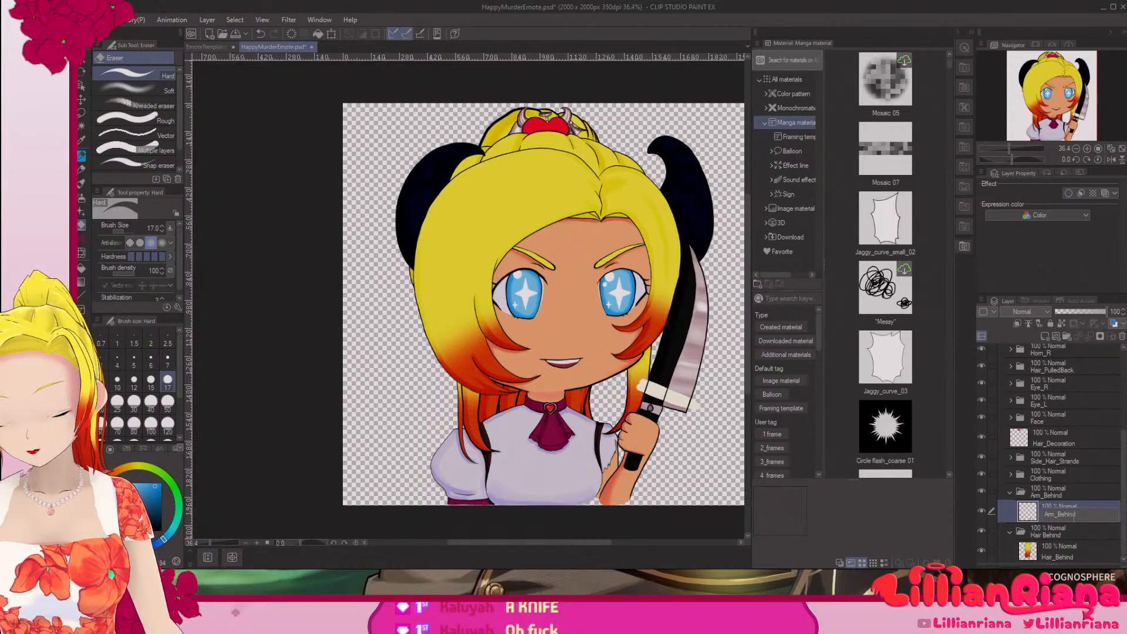
key(Return)
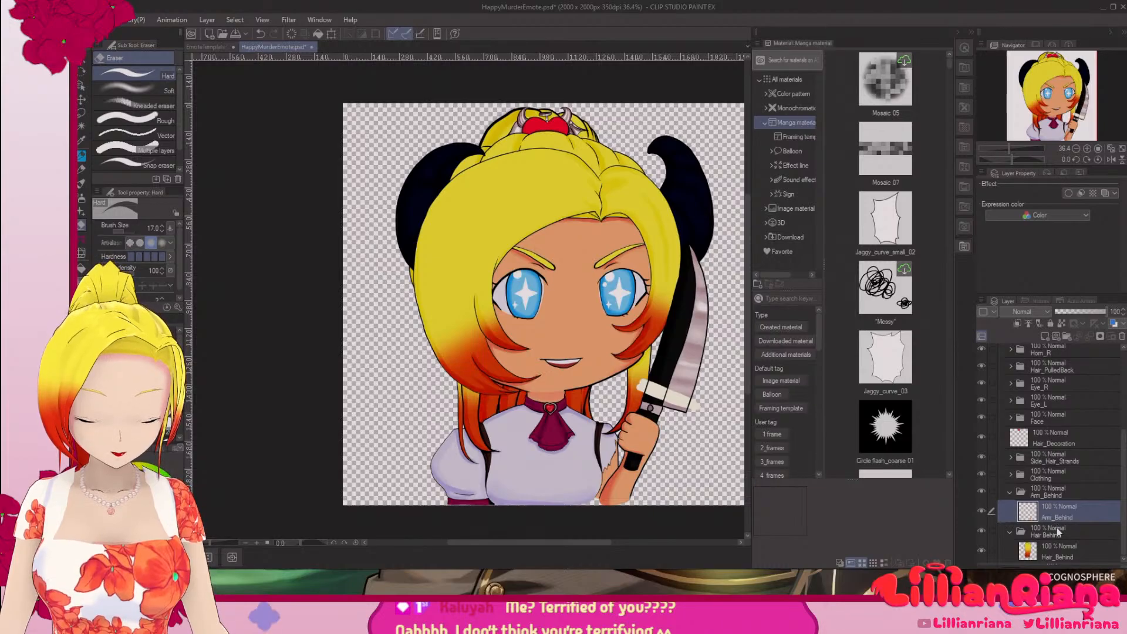
click(1014, 534)
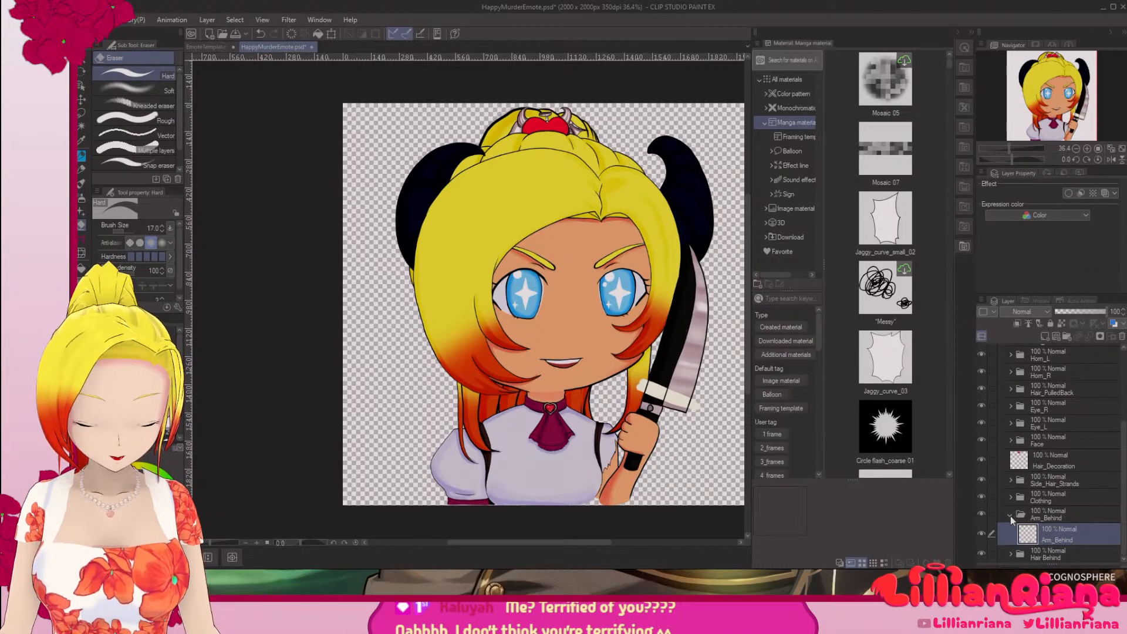
click(1010, 516)
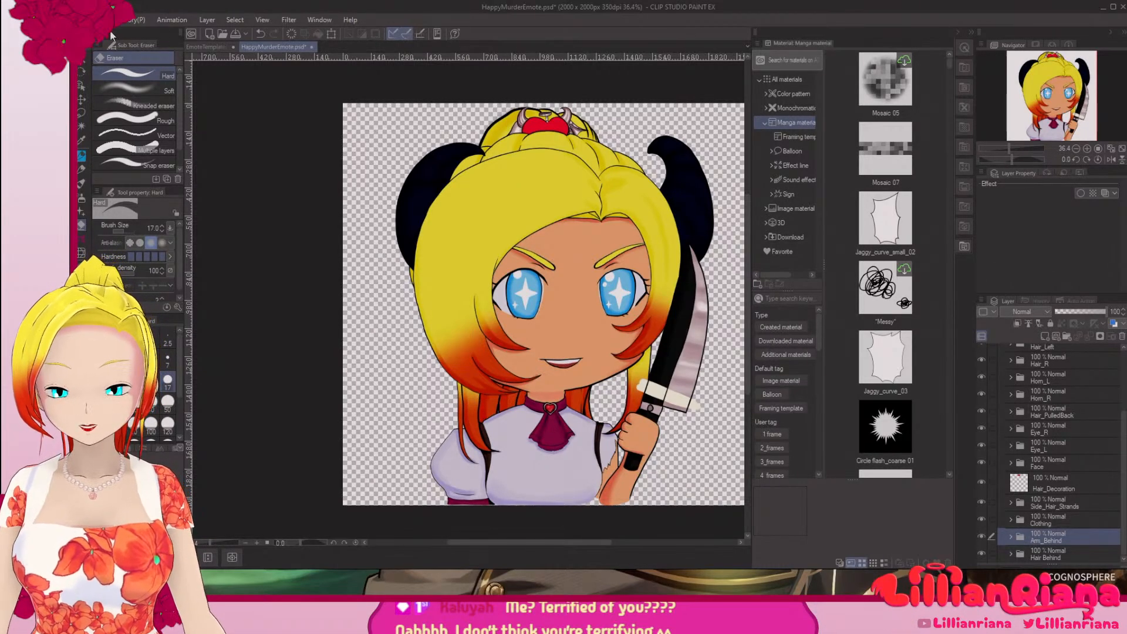
Step: Save the PSD, and save the artwork in CLIP STUDIO FORMAT as HappyMurderEmote in the Screenshots folder, replacing the existing file
click(88, 20)
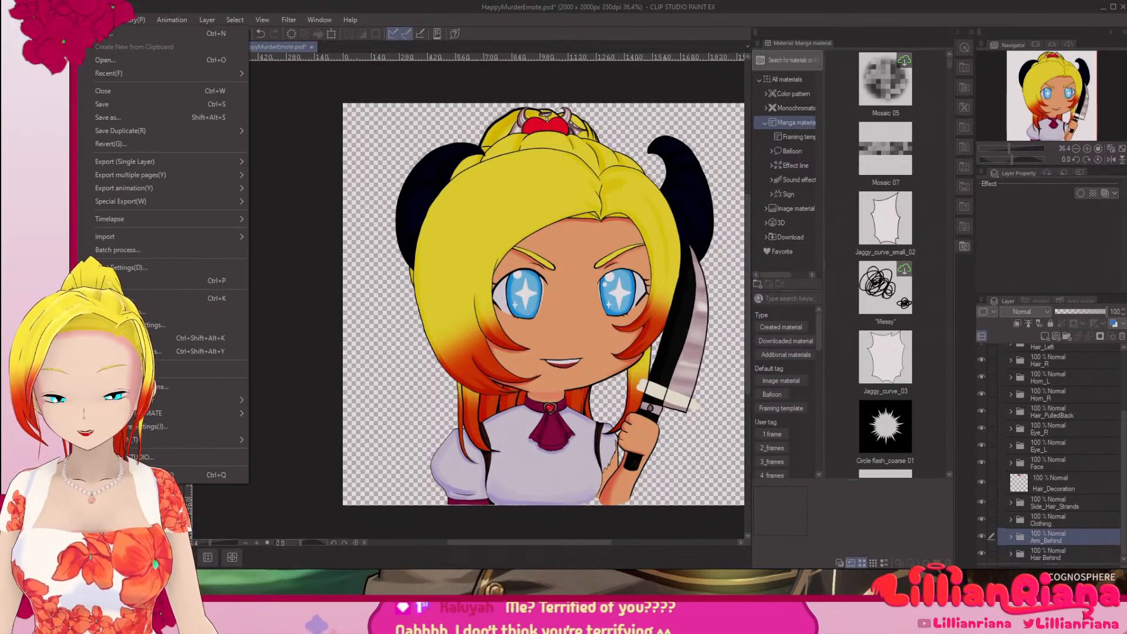
click(99, 102)
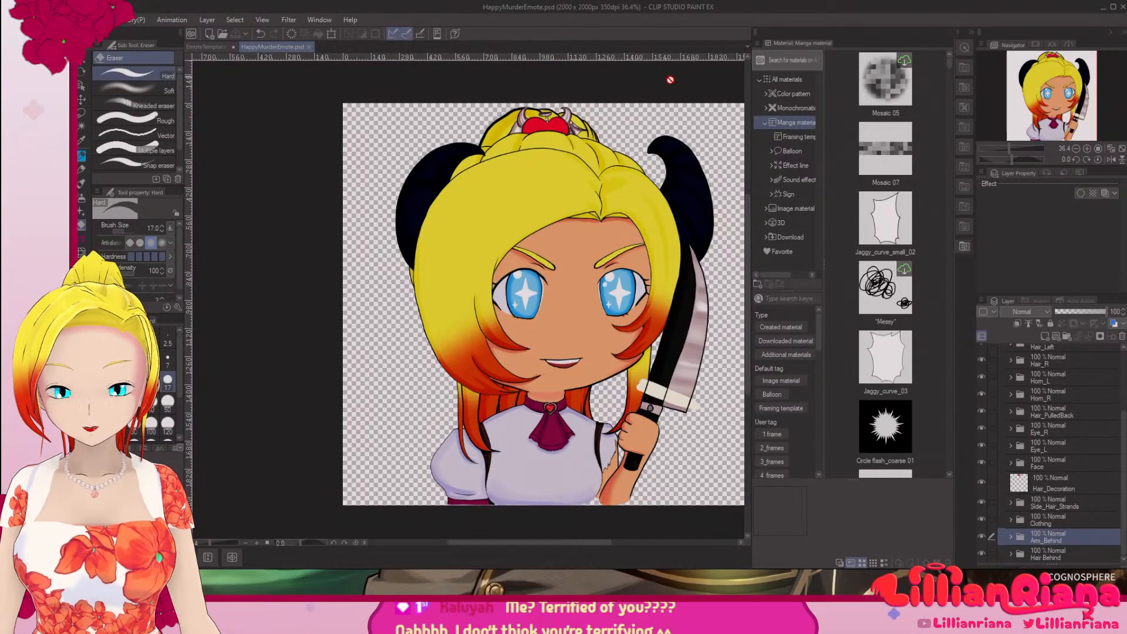
click(88, 20)
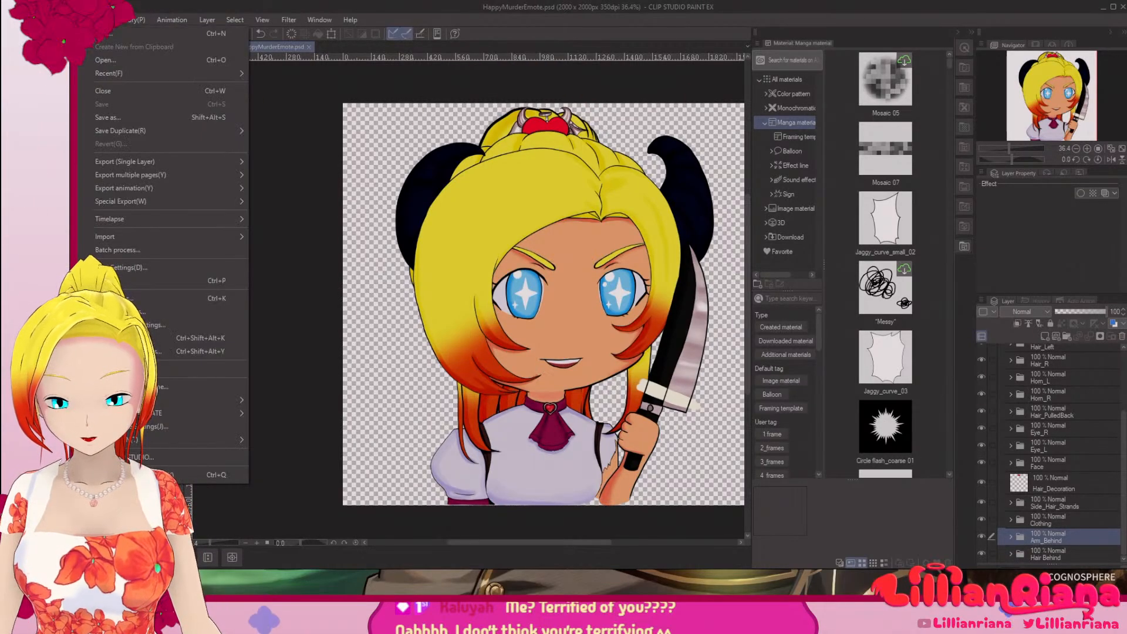
click(124, 117)
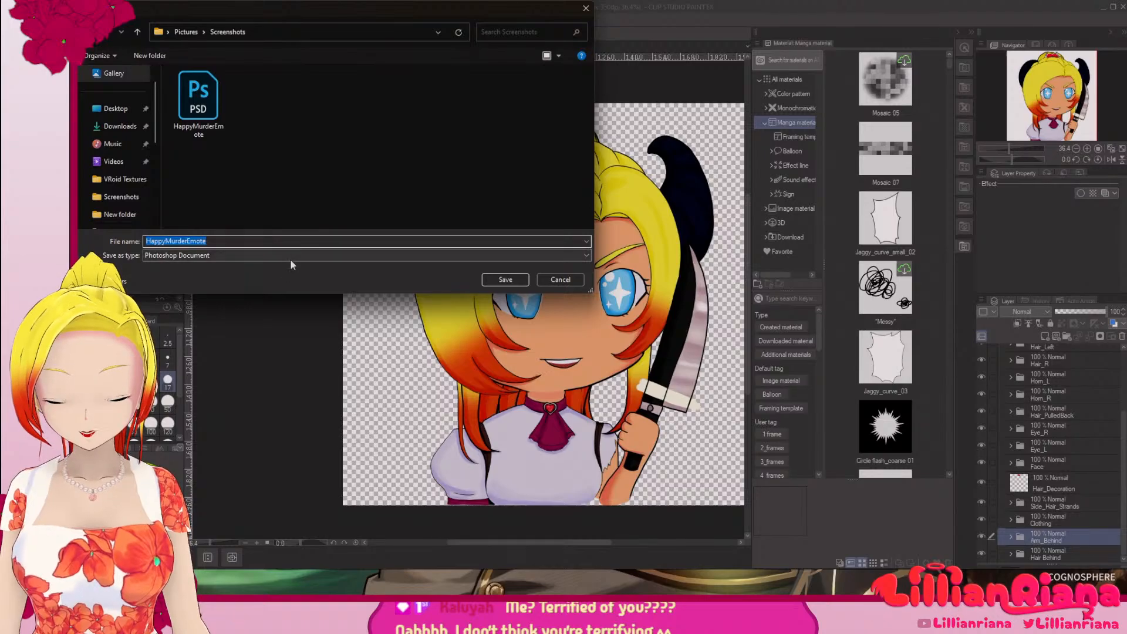
click(291, 257)
click(287, 267)
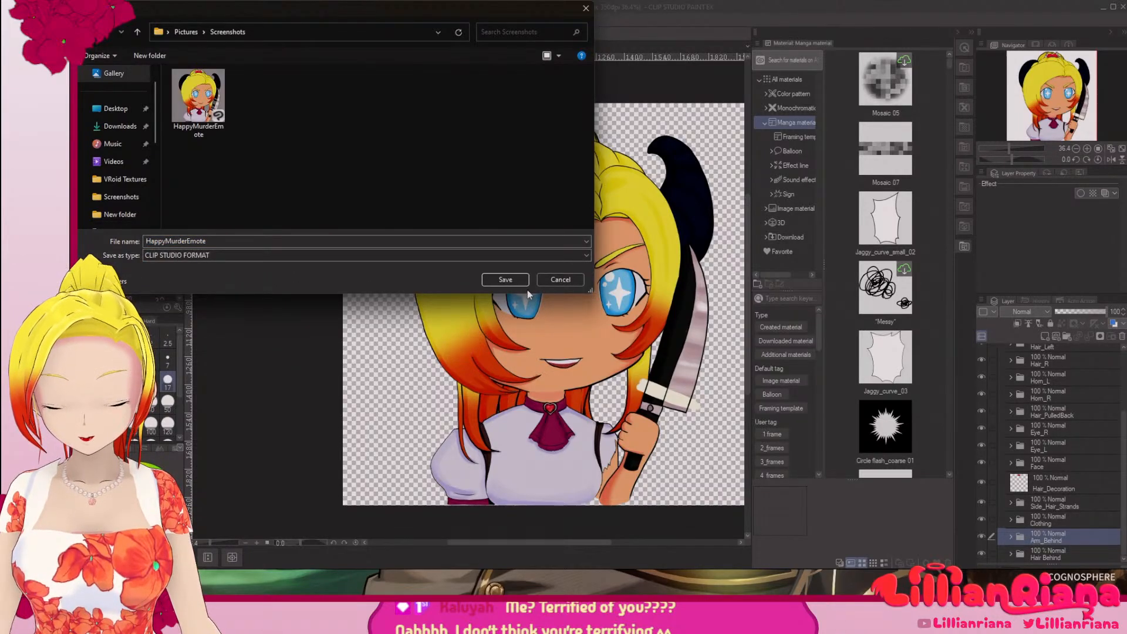
click(512, 280)
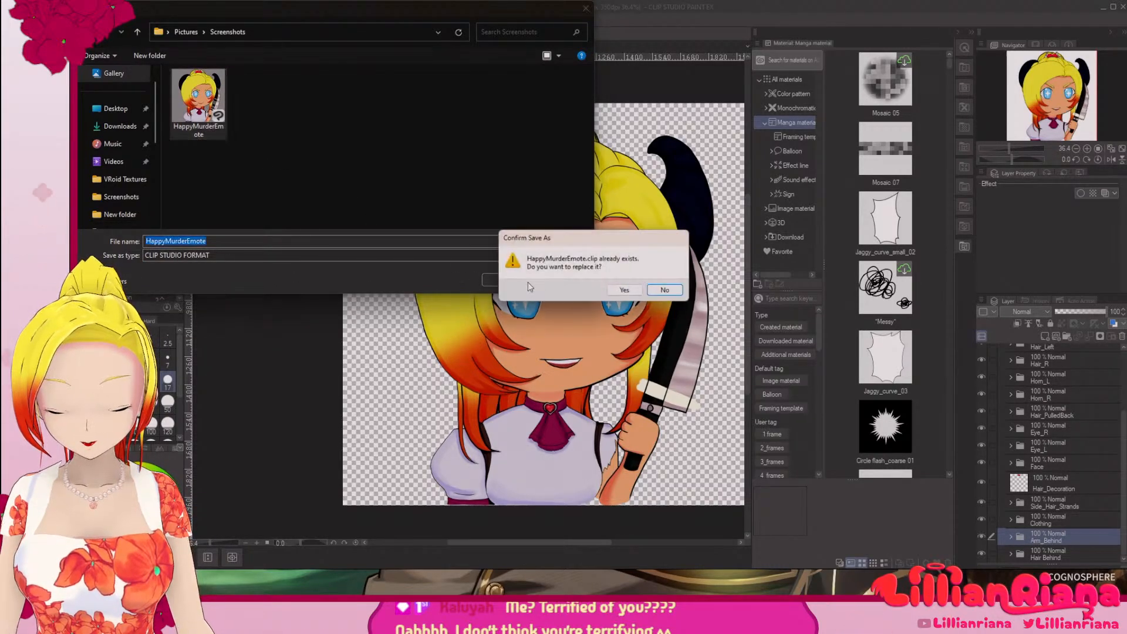
click(629, 291)
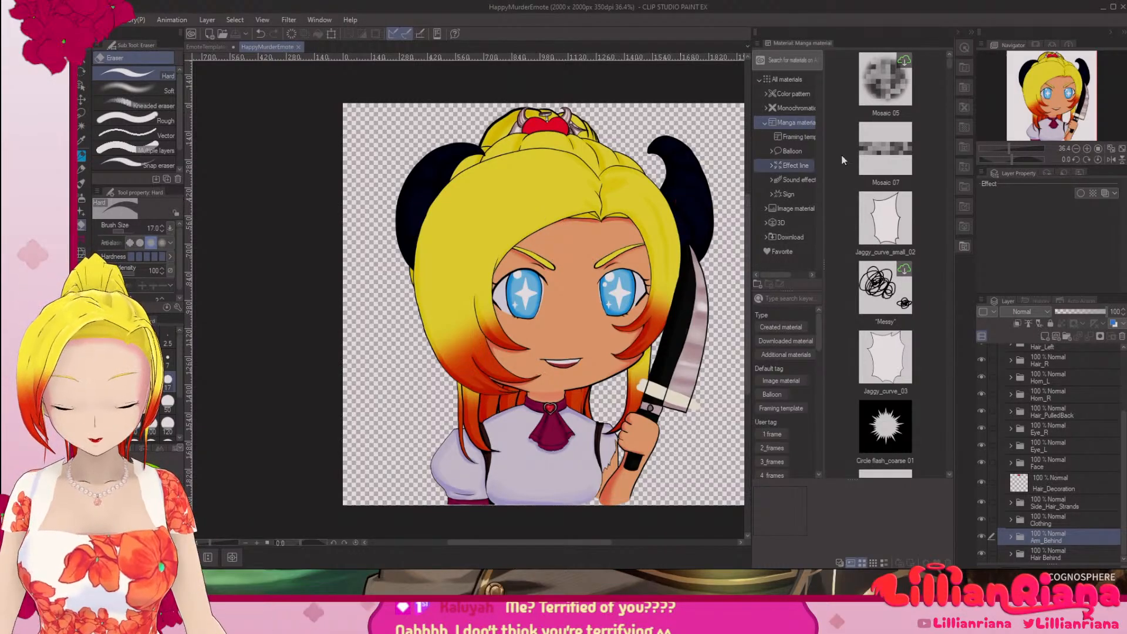
Step: Put the Clip Studio windows away and switch to Live2D Cubism Editor
click(1123, 7)
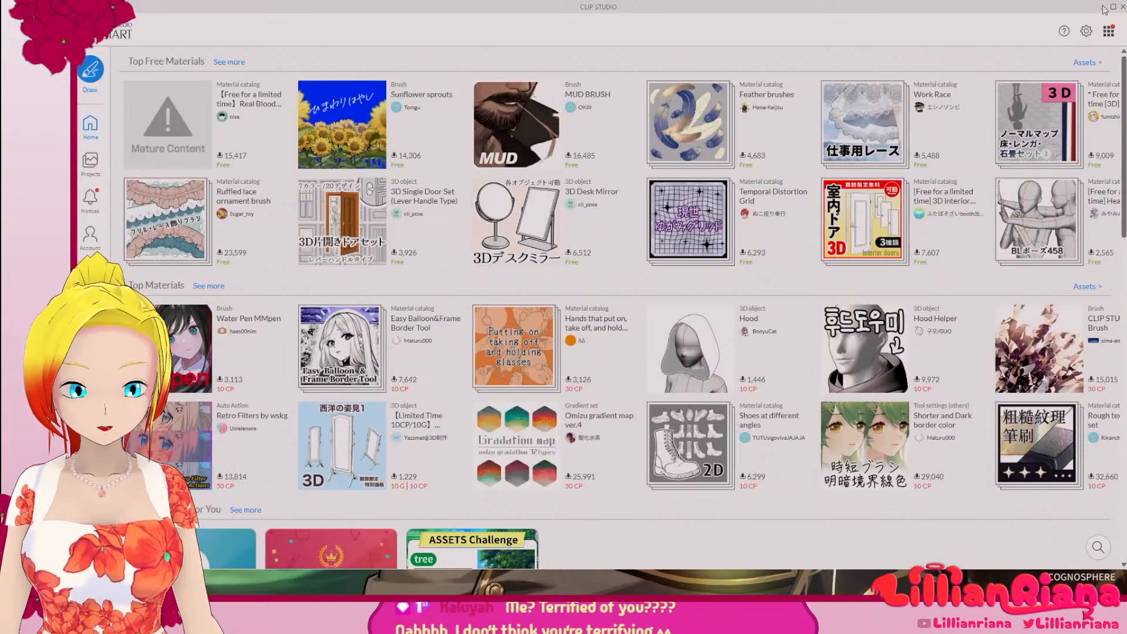
click(1104, 8)
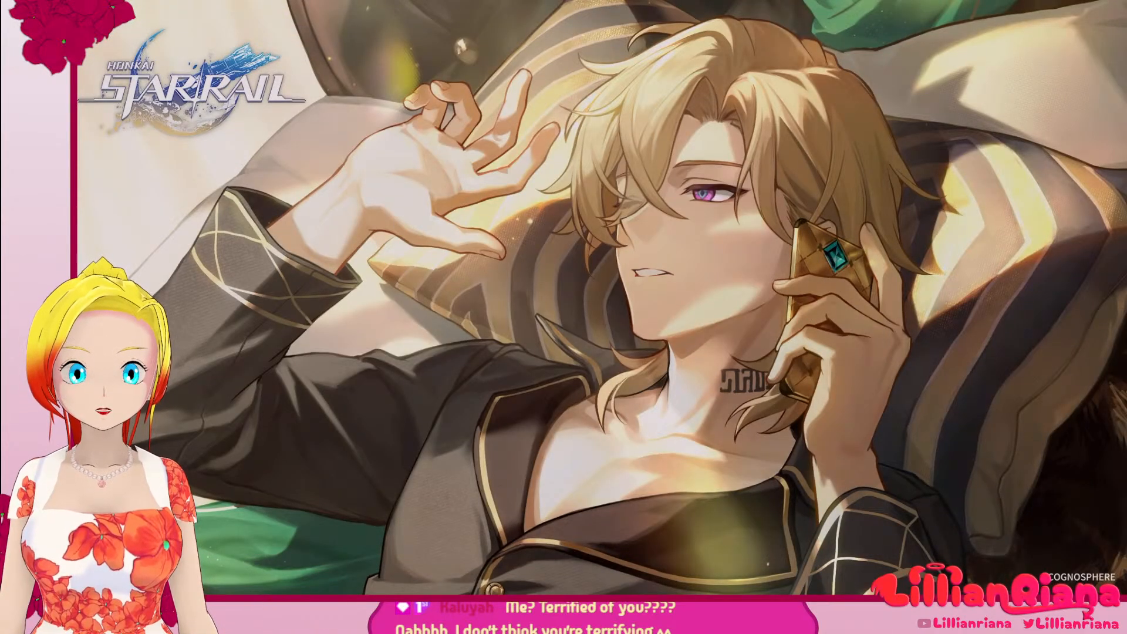
key(alt+Tab)
key(super+Down)
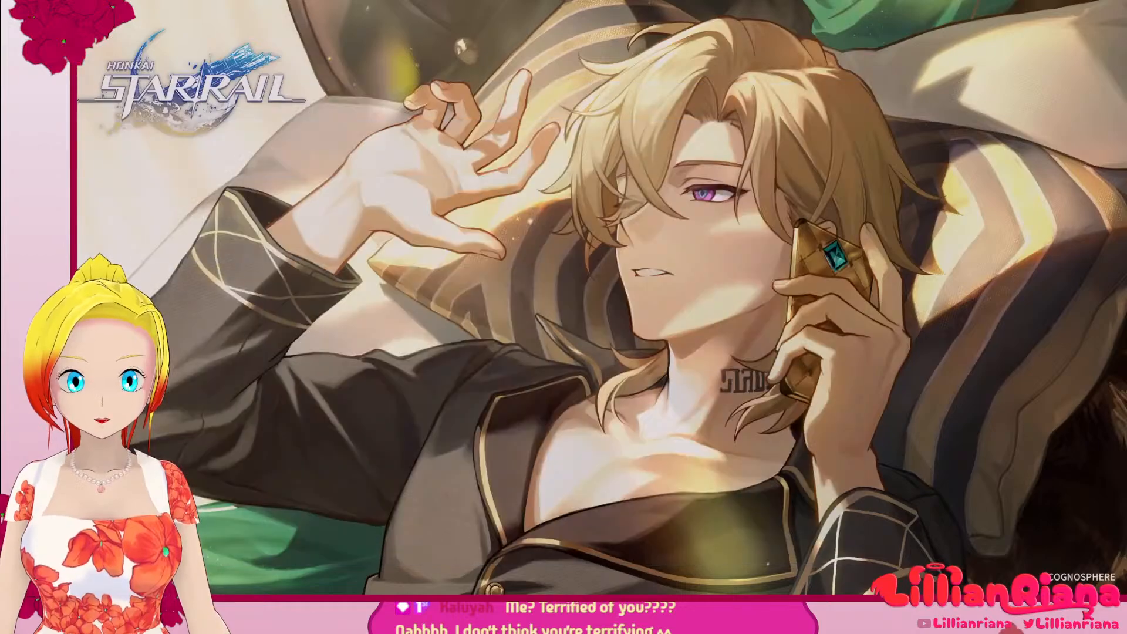
key(alt+Tab)
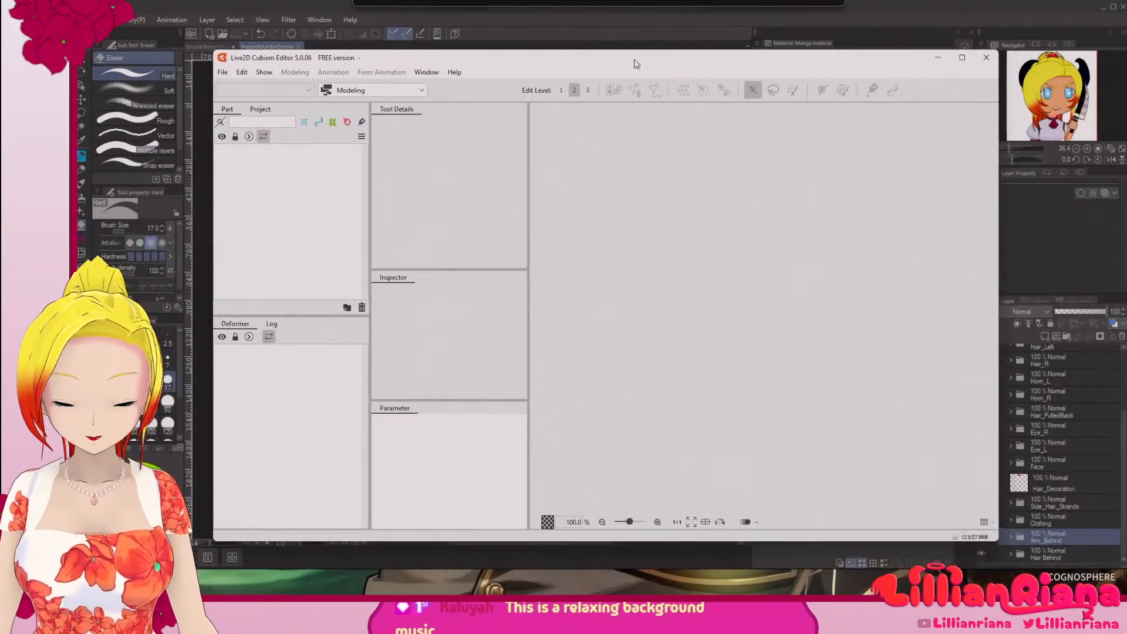
Step: Close Clip Studio Paint, saving the changes in the remaining unsaved emote sketch canvas
click(1122, 9)
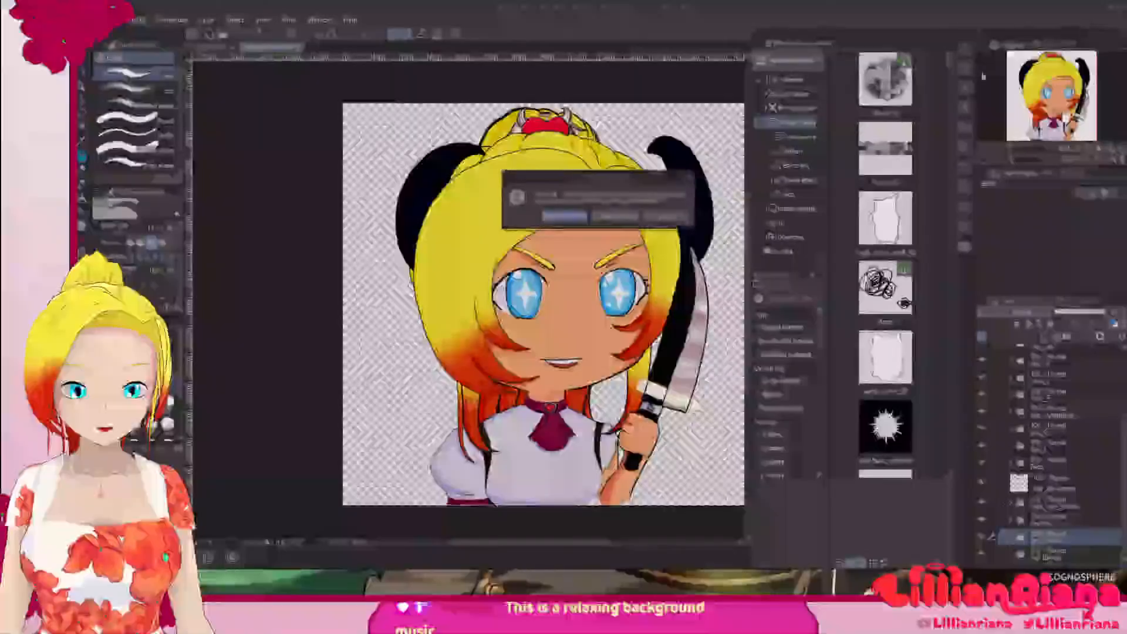
click(572, 219)
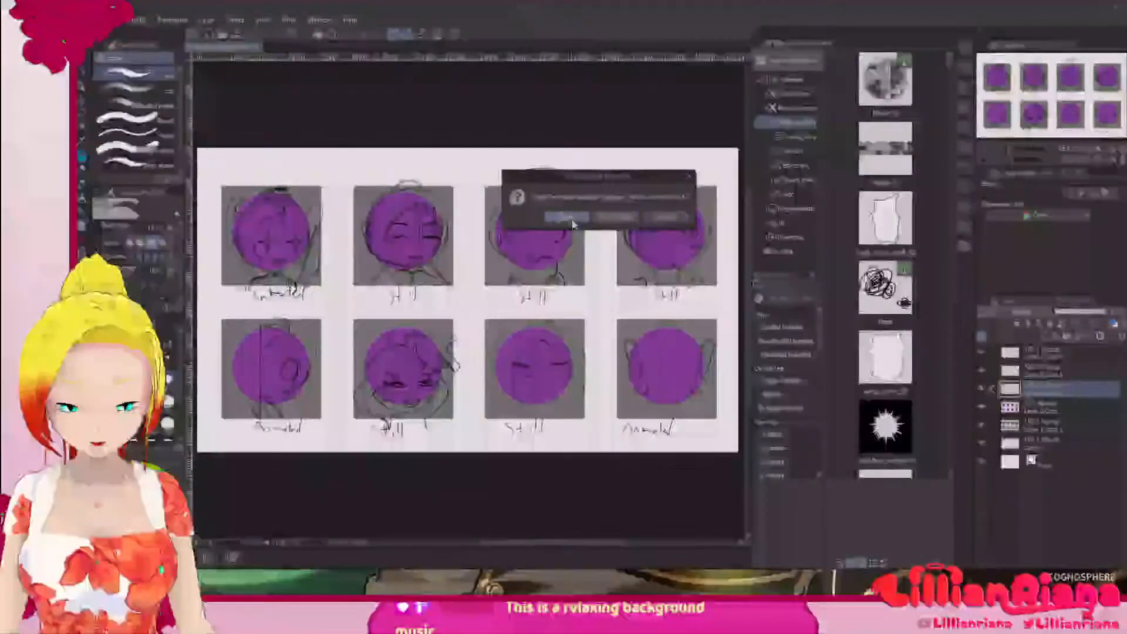
click(572, 220)
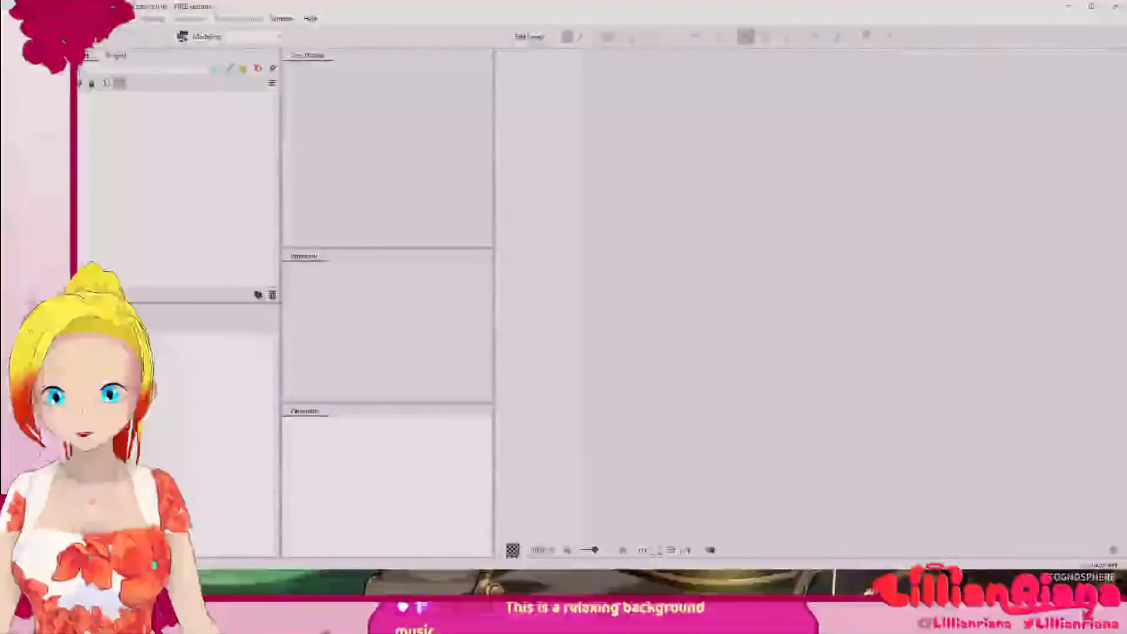
Step: Open the HappyMurderEmote PSD from the Screenshots folder inside Pictures in Live2D Cubism Editor, filtering the files to PSD Image (*.psd)
click(88, 18)
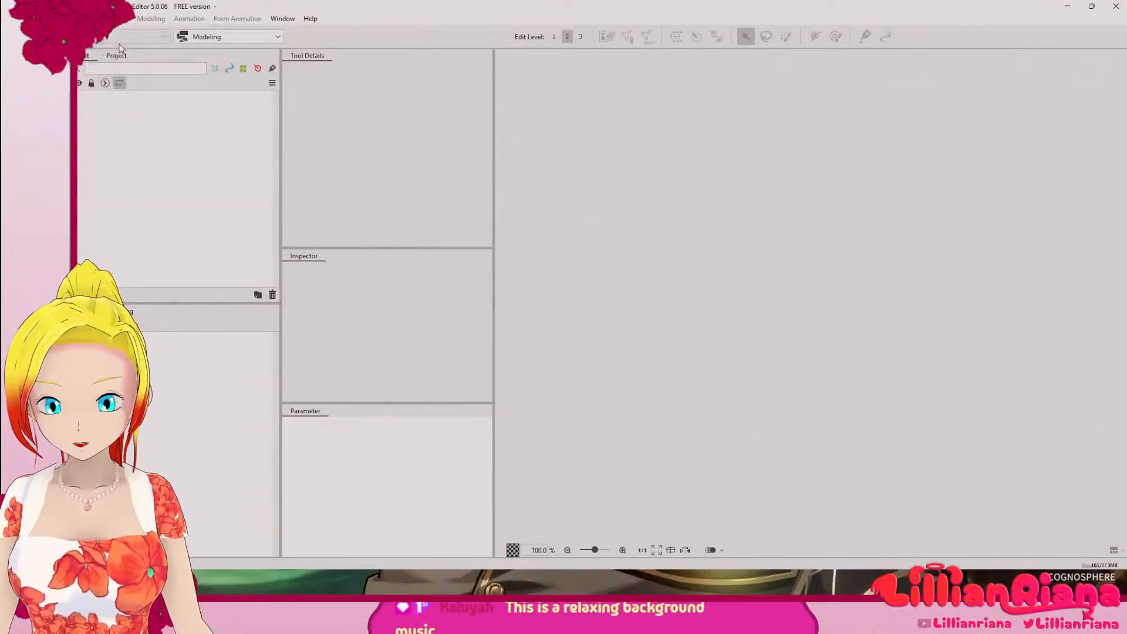
click(120, 47)
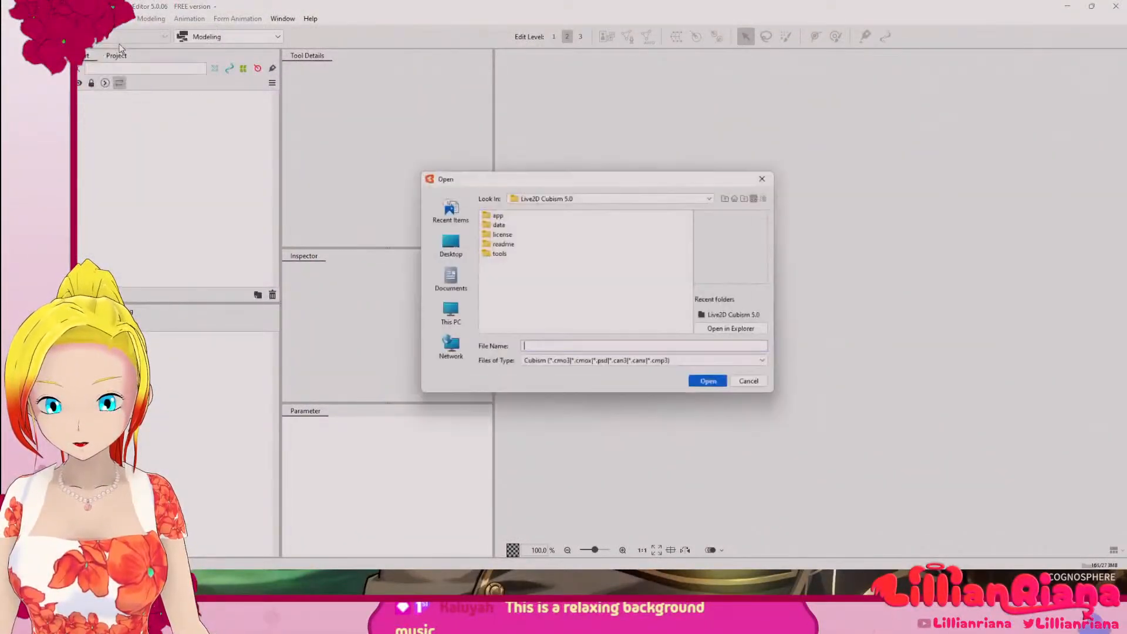
click(717, 365)
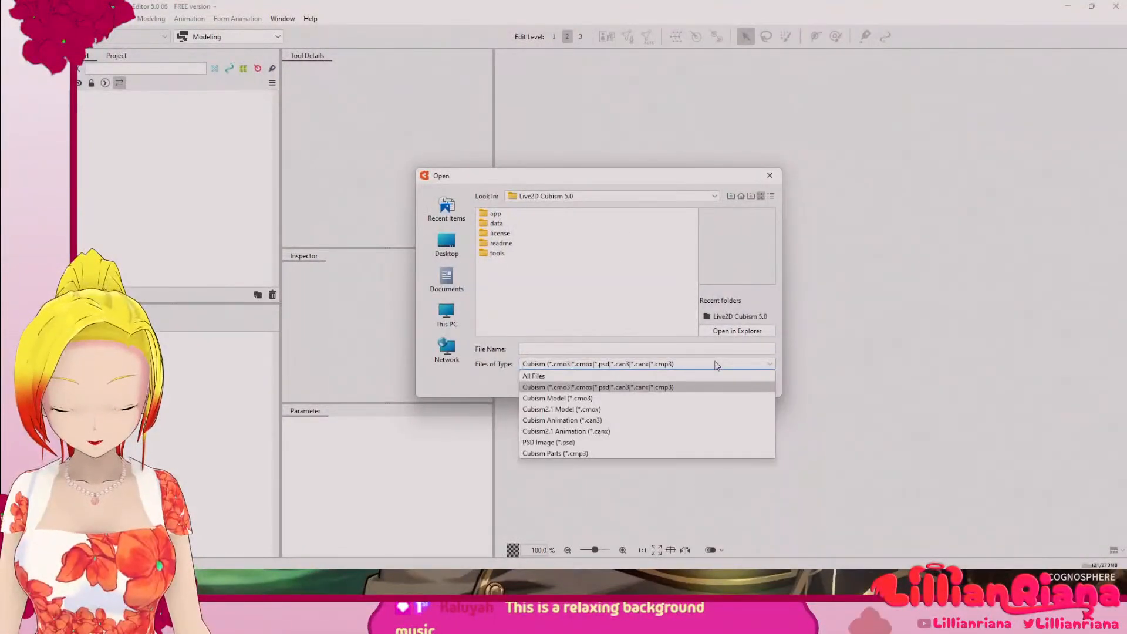
click(617, 443)
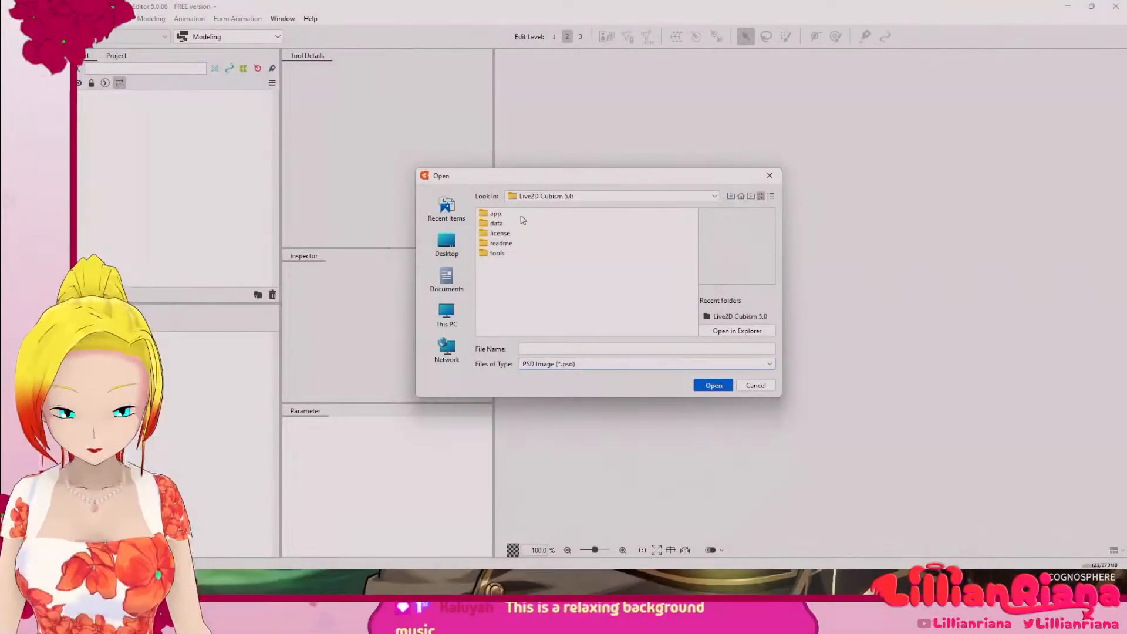
click(446, 277)
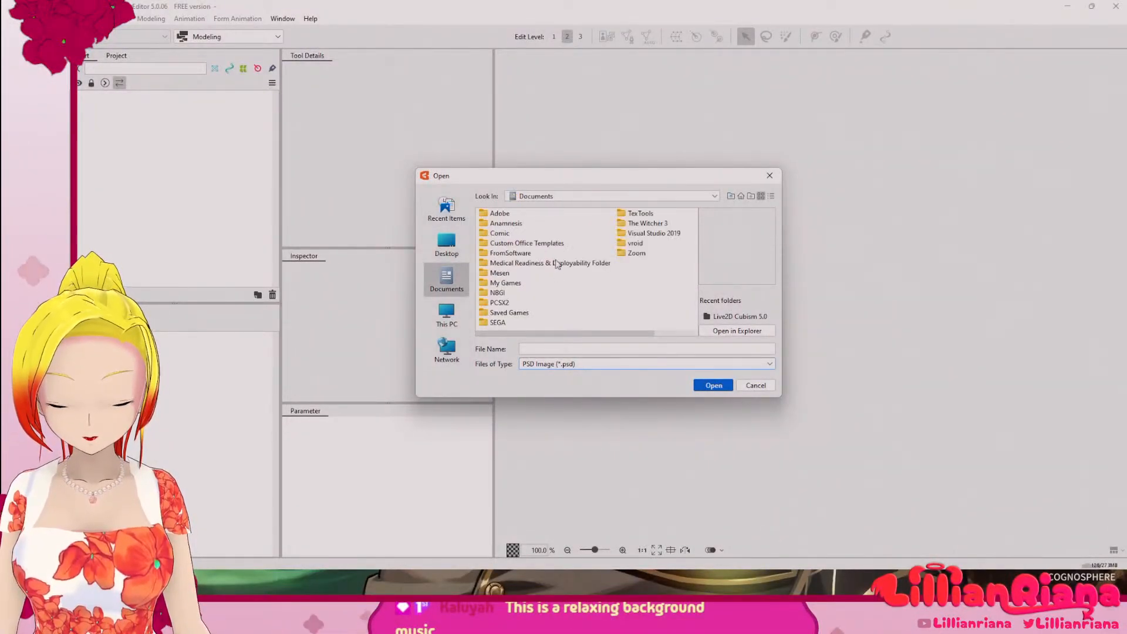
click(460, 319)
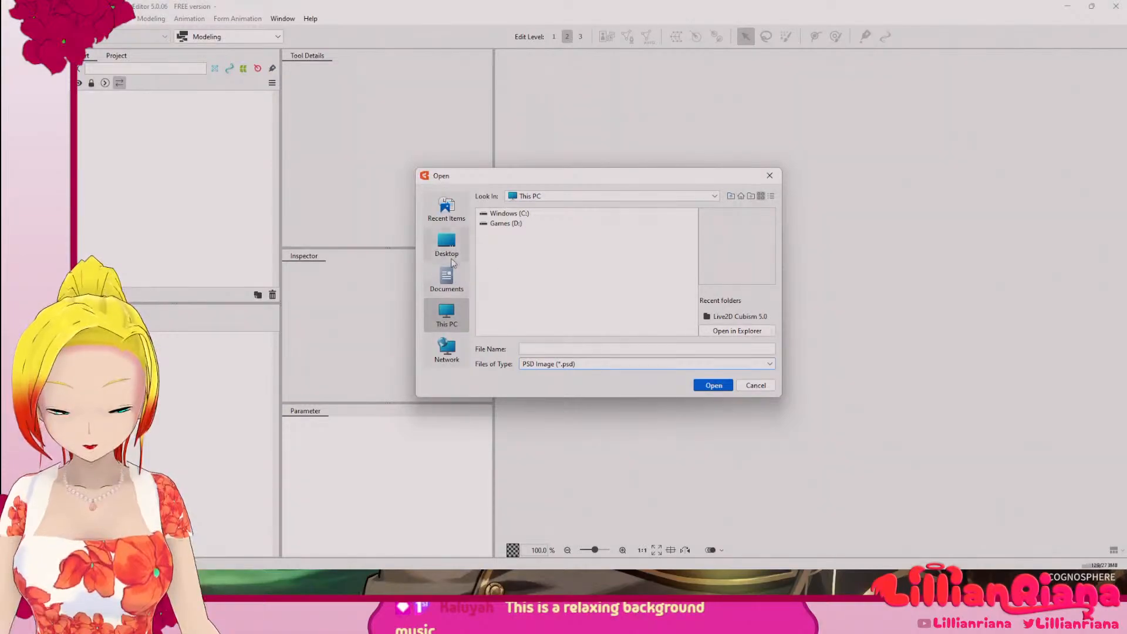
click(449, 253)
double_click(503, 274)
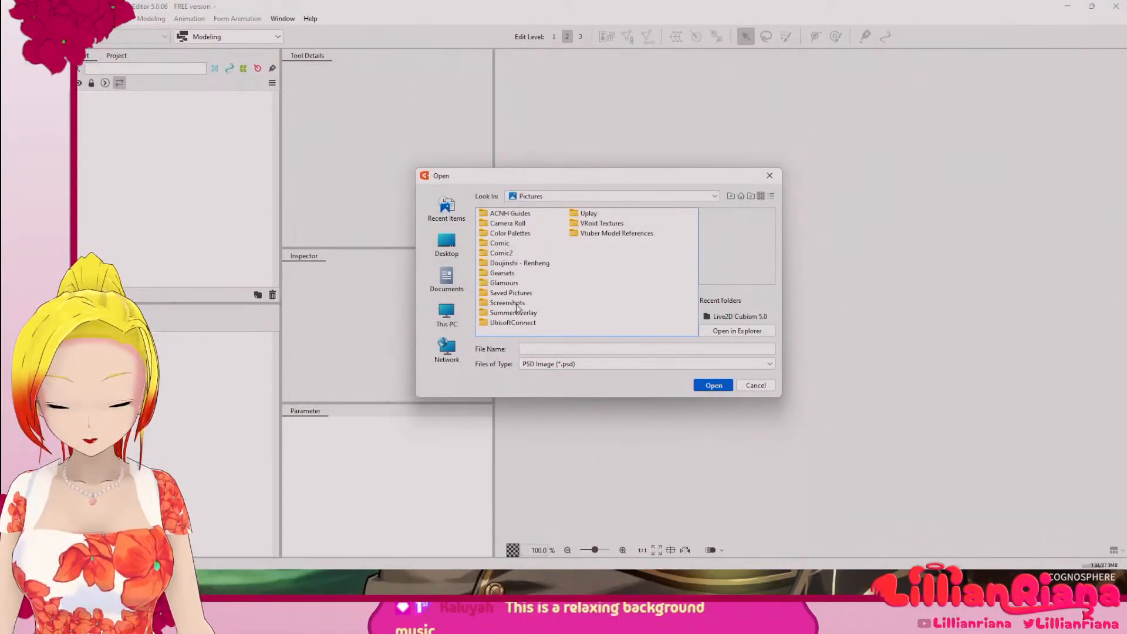
double_click(508, 303)
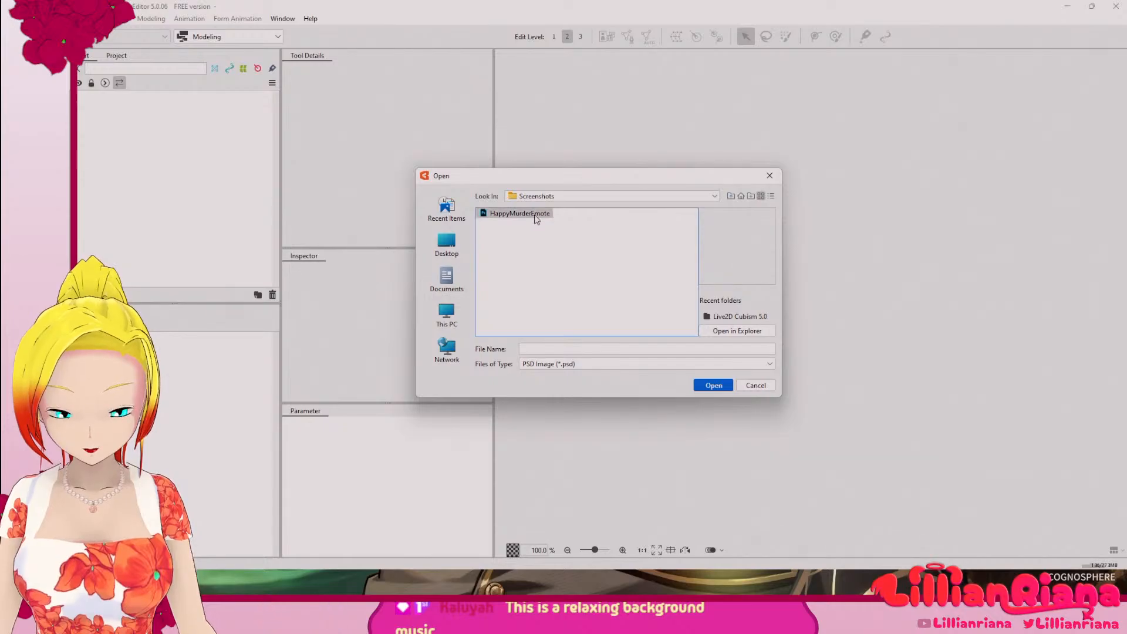
click(714, 385)
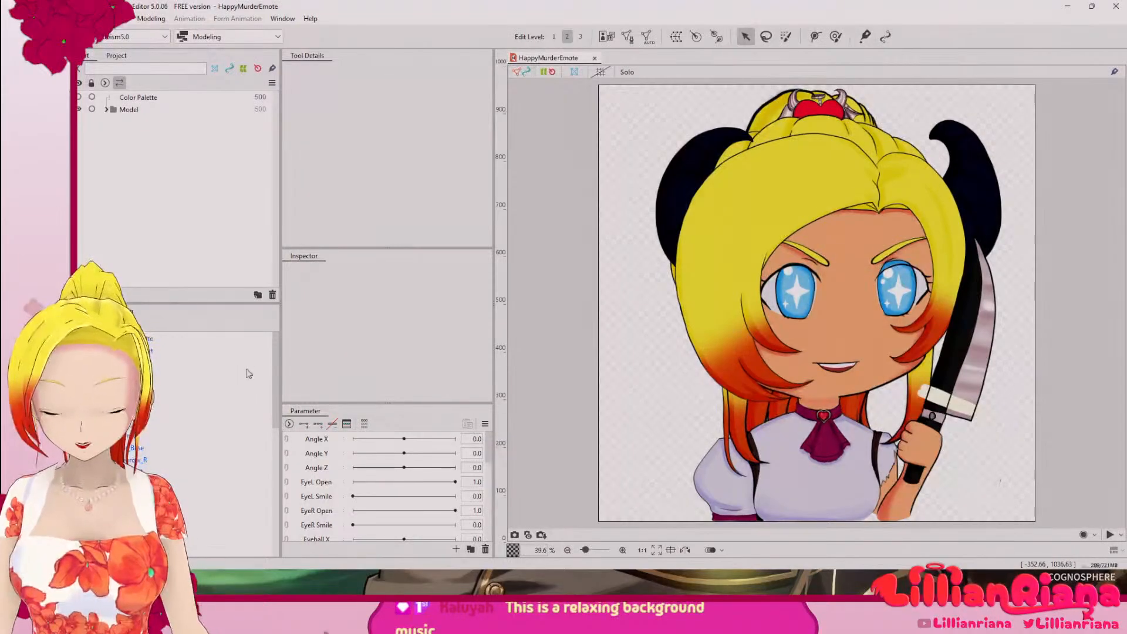
Step: Review the model's default parameters from Angle X to Hair Move Back and the imported objects in the deformer list
mouse_move(488, 459)
mouse_down()
mouse_move(489, 471)
mouse_move(487, 459)
mouse_up()
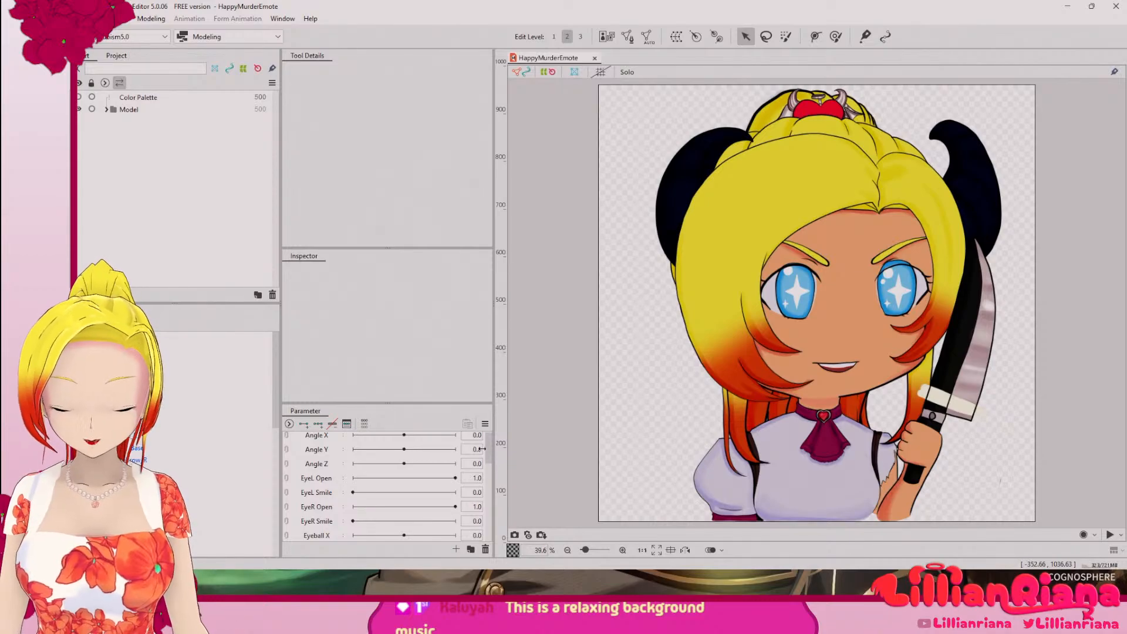
drag(487, 456, 491, 492)
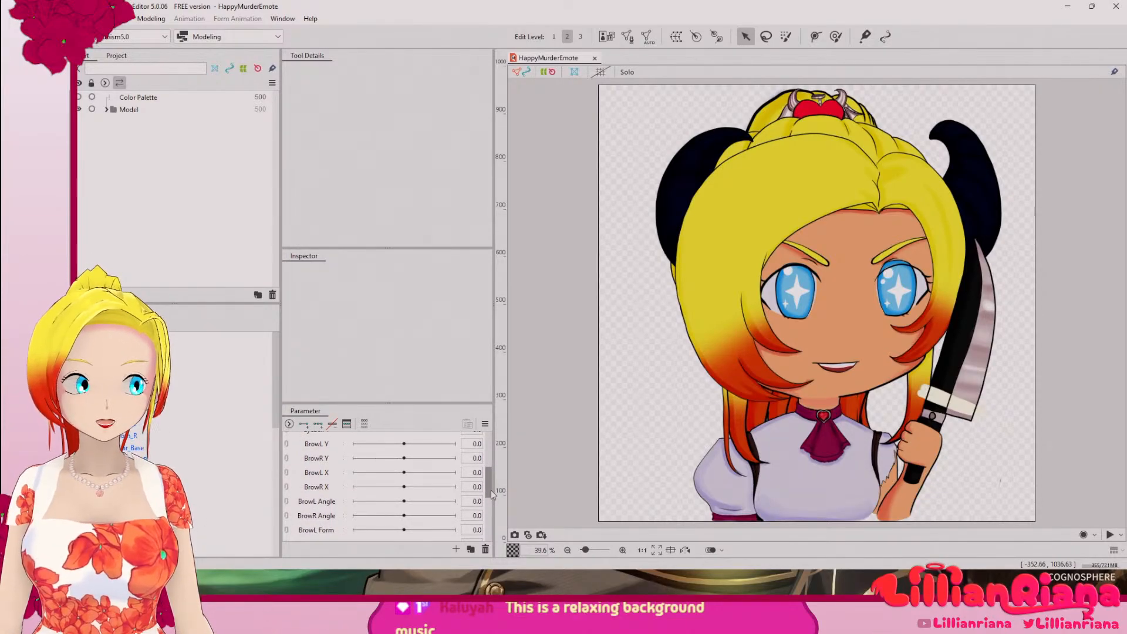
drag(491, 491, 488, 533)
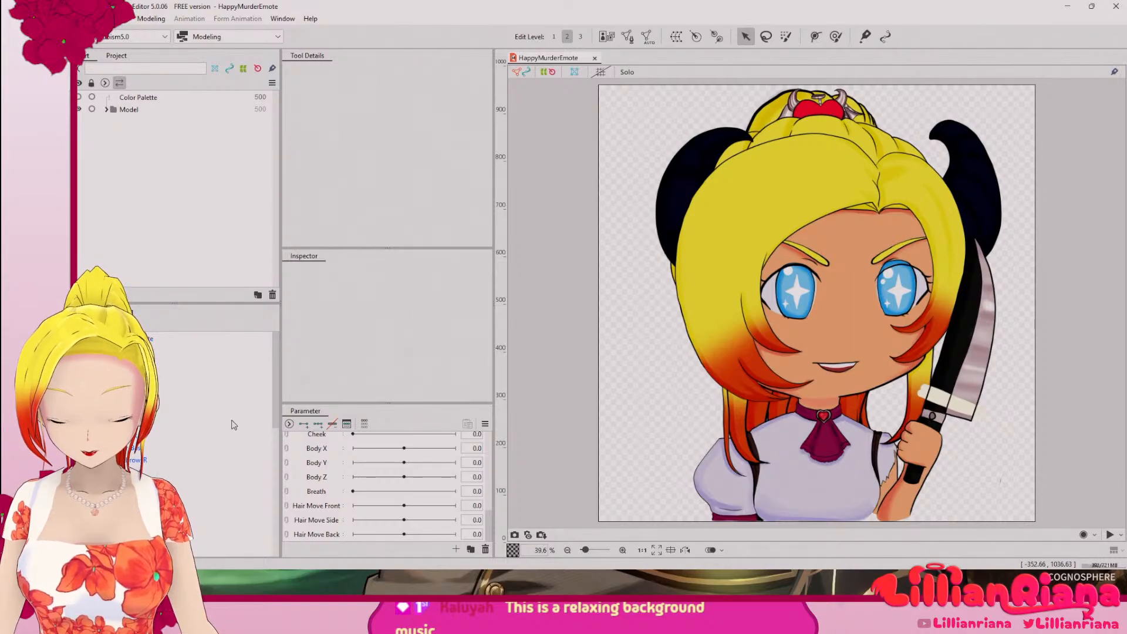
drag(276, 366, 257, 521)
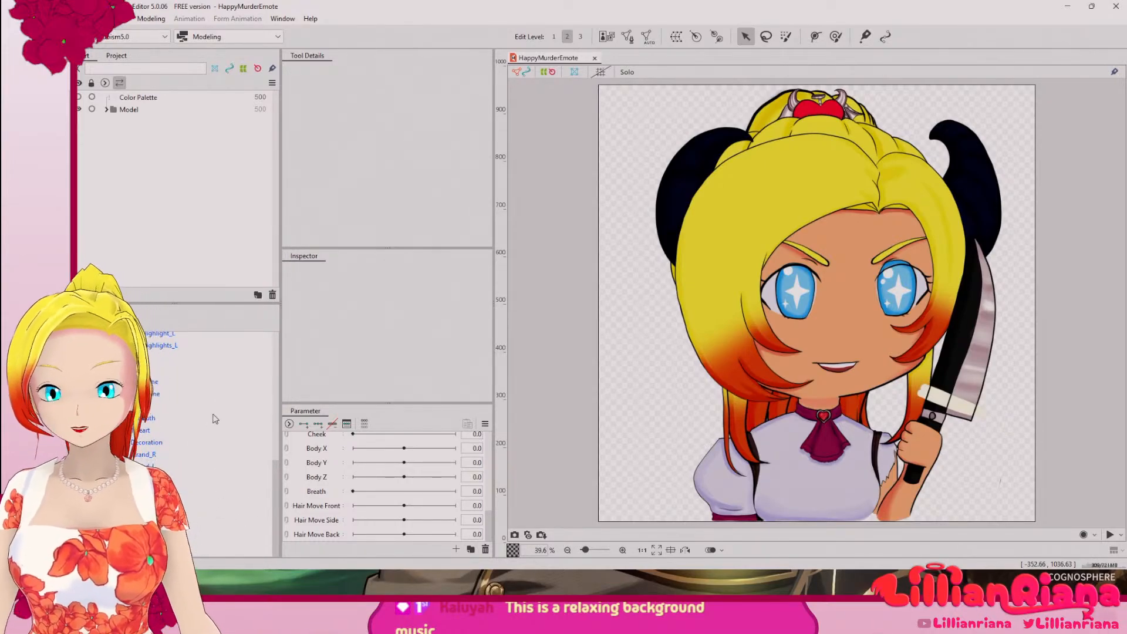
scroll(182, 382, up, 5)
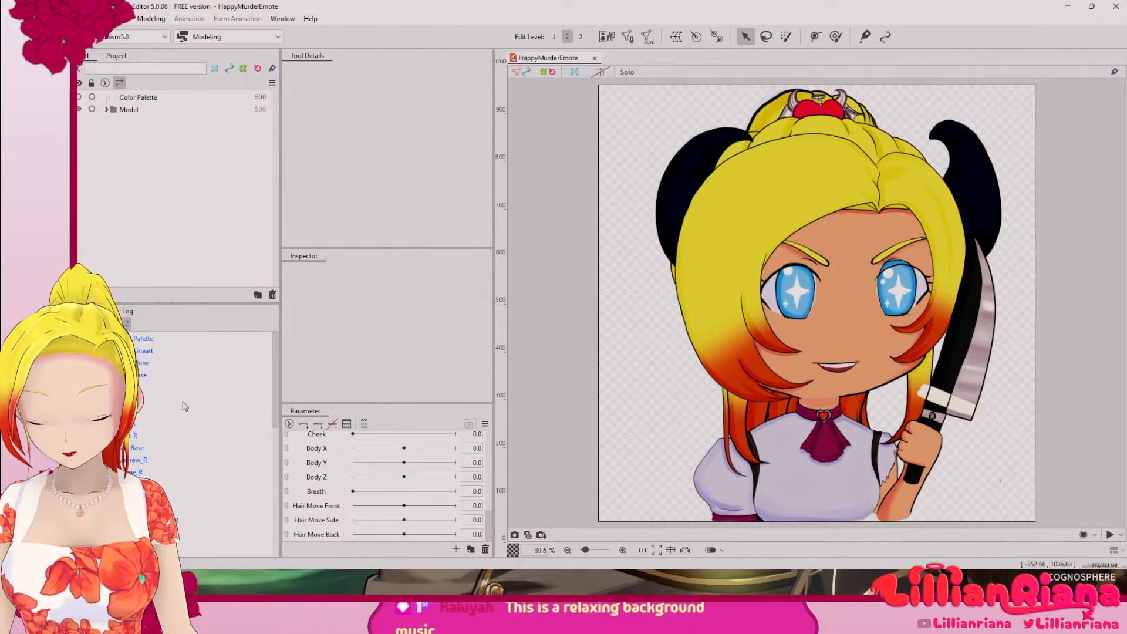
Step: Clip Knife_Shine to the knife's base by copying the ID Knife_Base into its Clipping ID
click(169, 364)
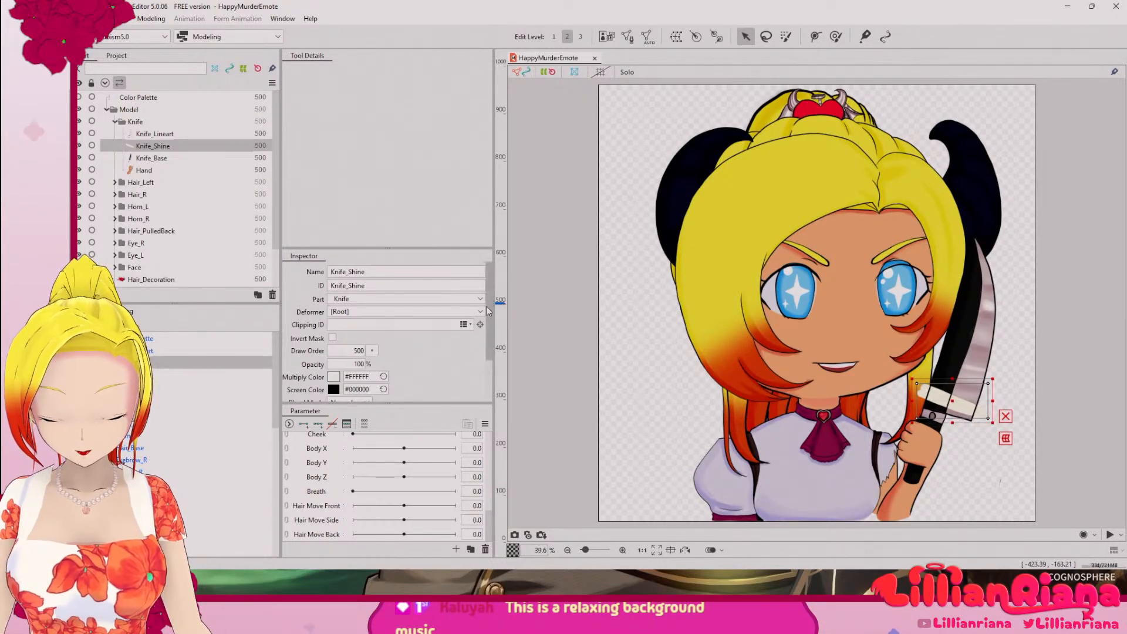
scroll(488, 306, down, 1)
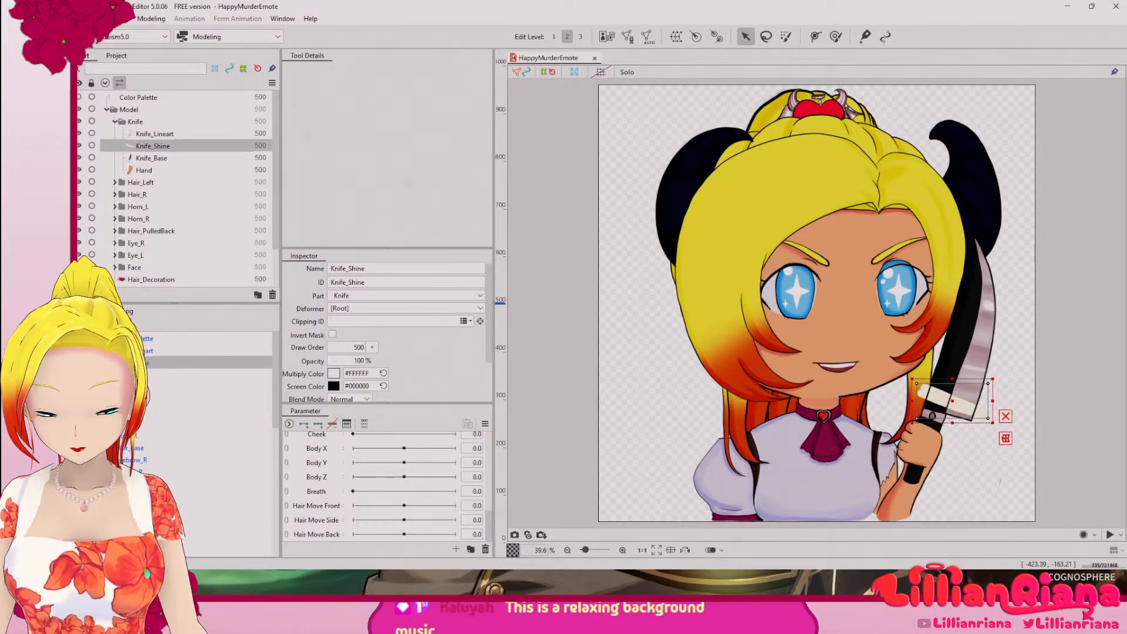
click(176, 375)
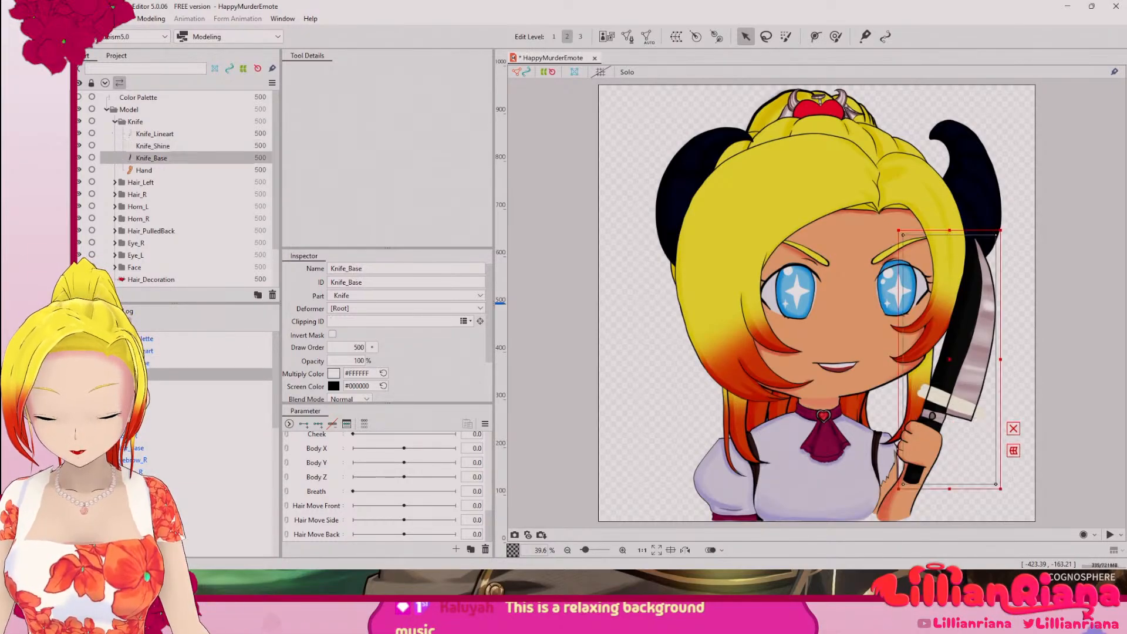
click(377, 283)
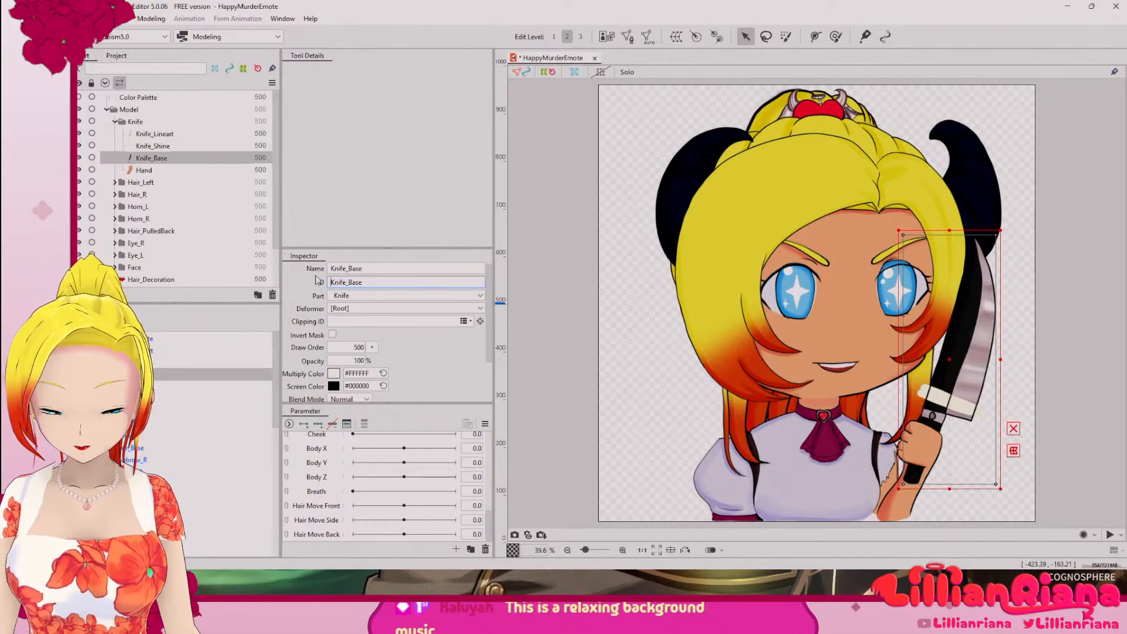
double_click(377, 283)
key(ctrl+c)
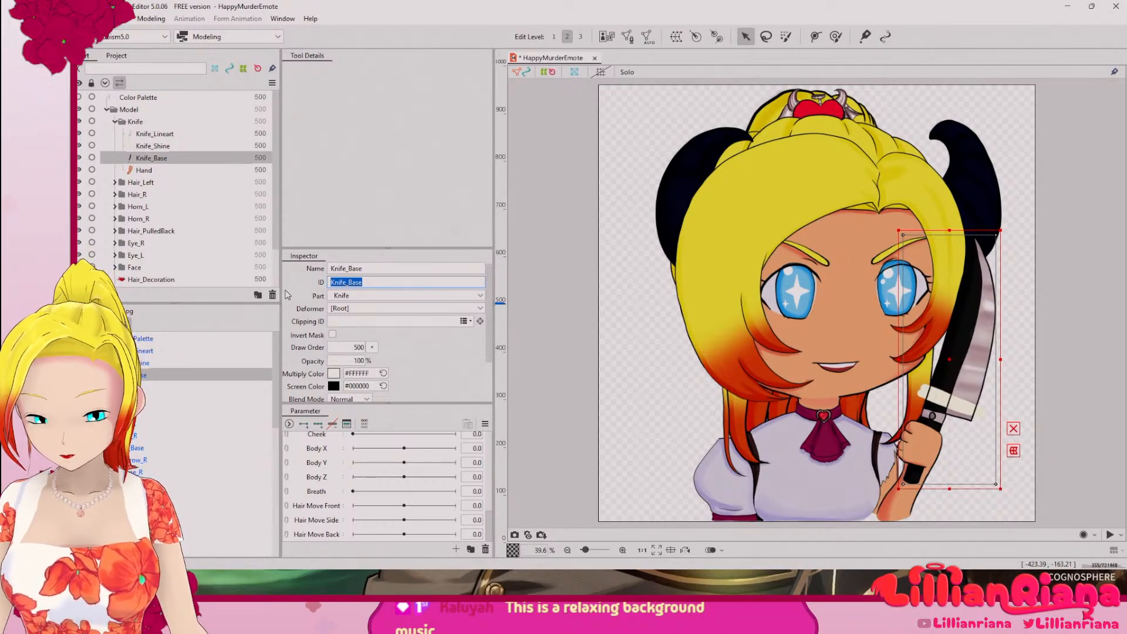
click(176, 363)
click(348, 323)
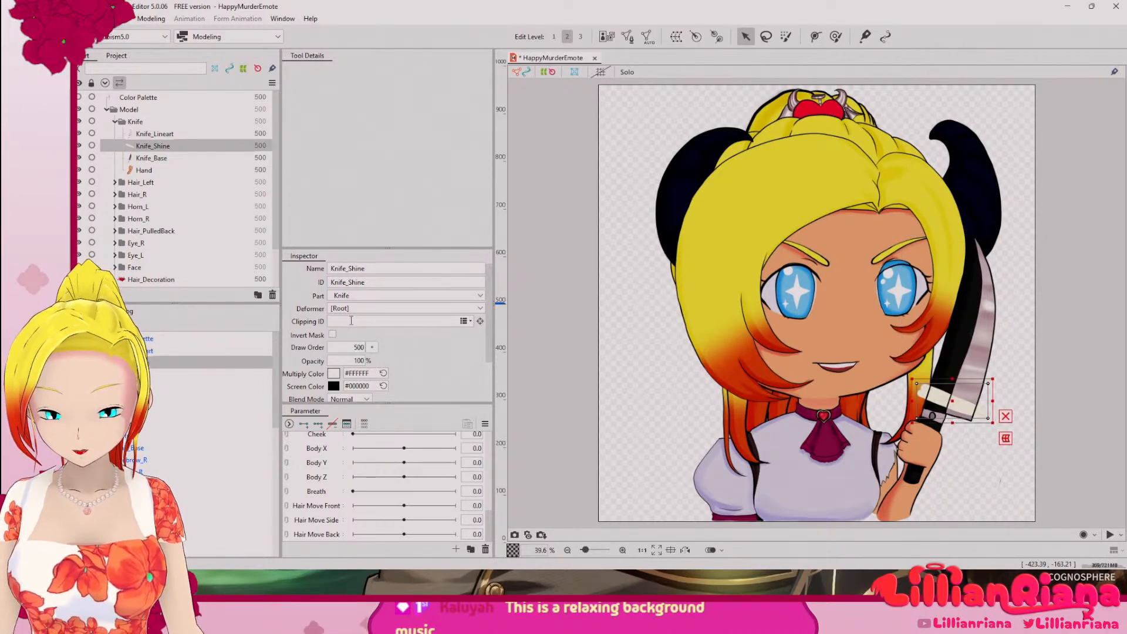
key(ctrl+v)
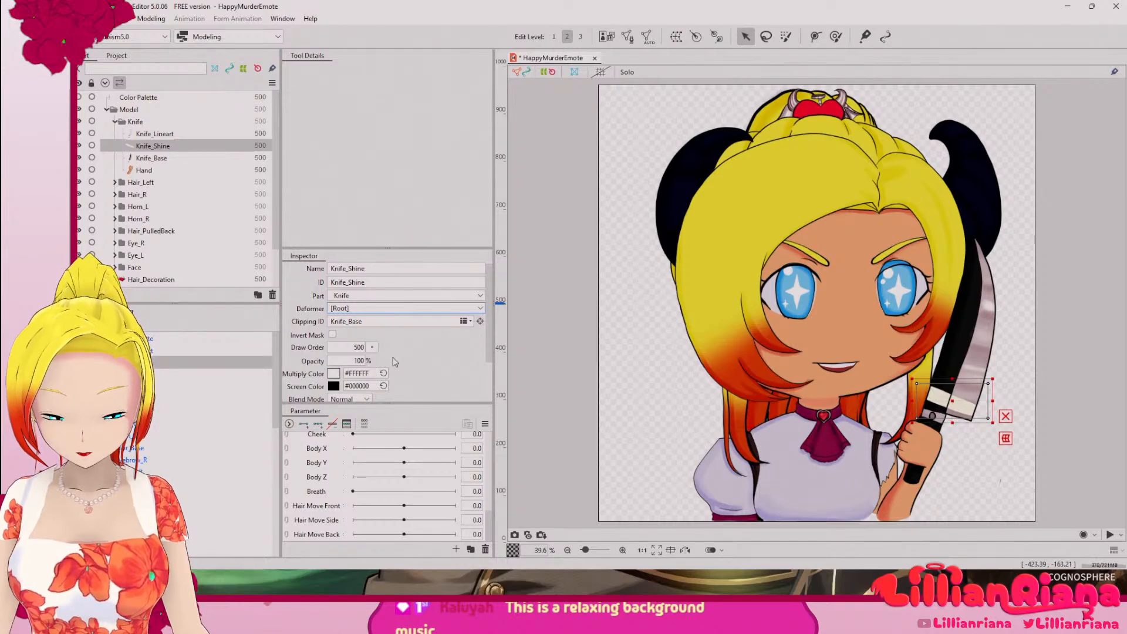
Step: Create a new parameter named Knife_Shine, keeping the default range of -30 to 30
scroll(488, 344, down, 3)
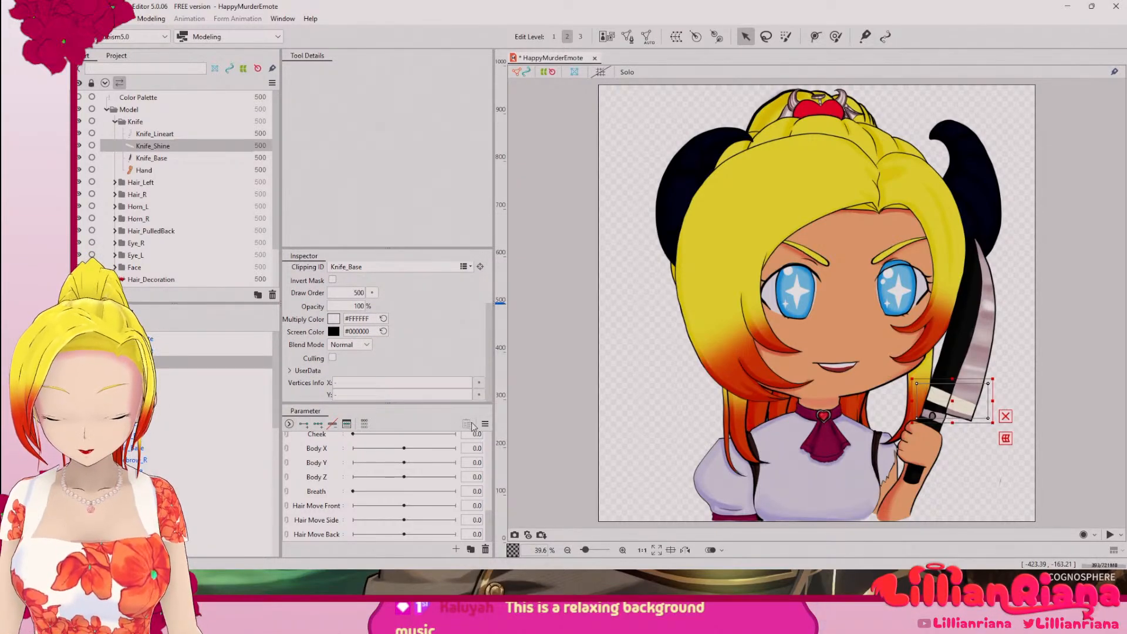
click(485, 427)
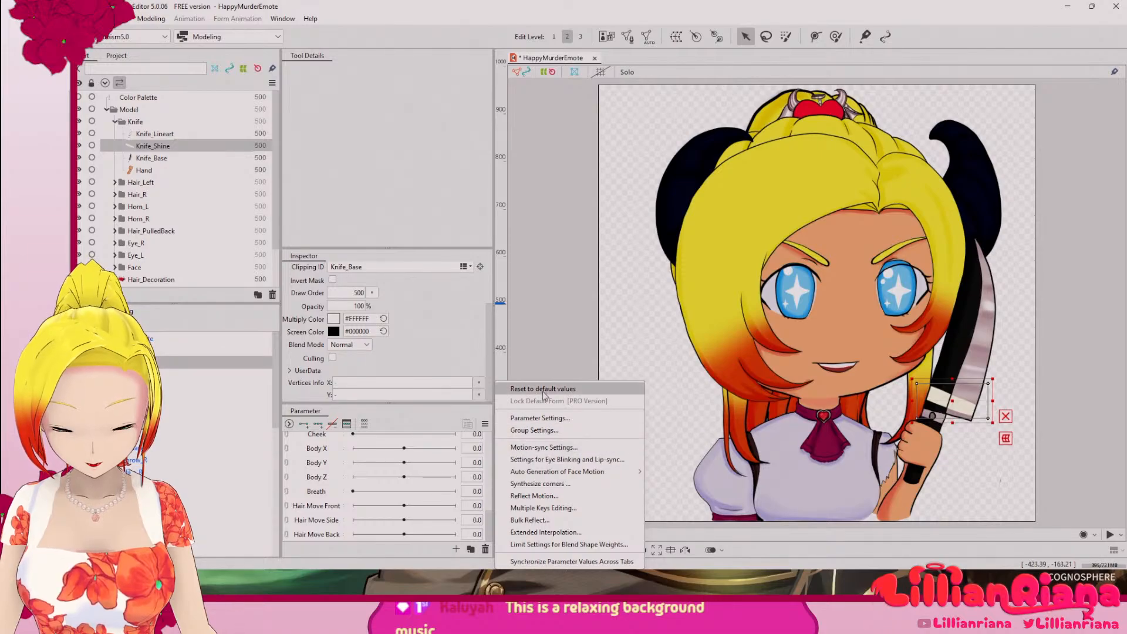
click(381, 423)
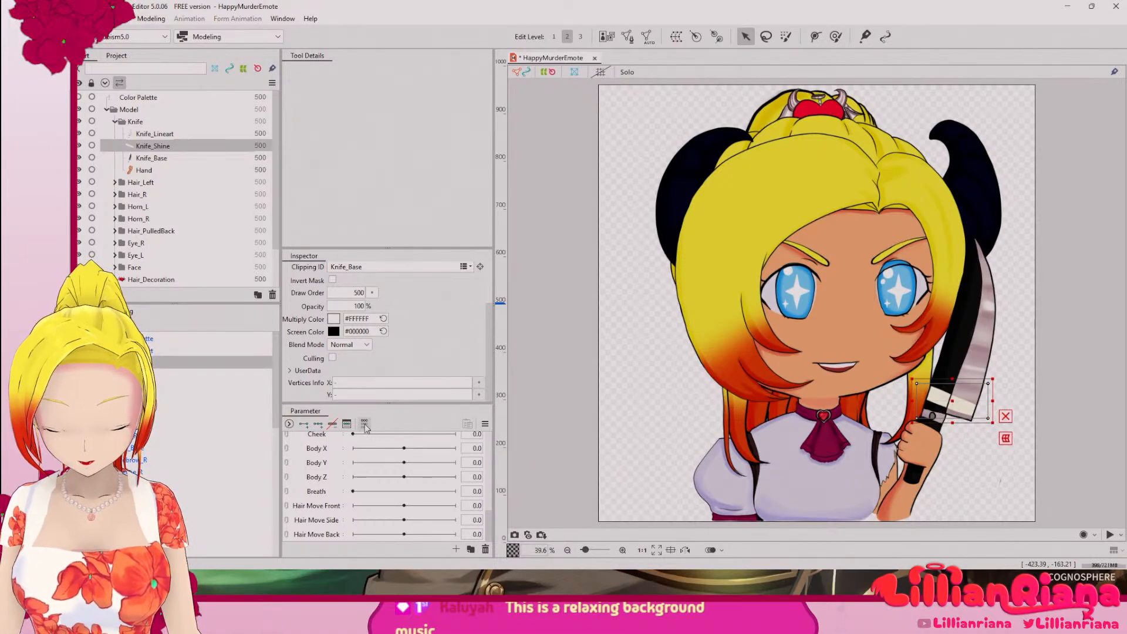
click(456, 549)
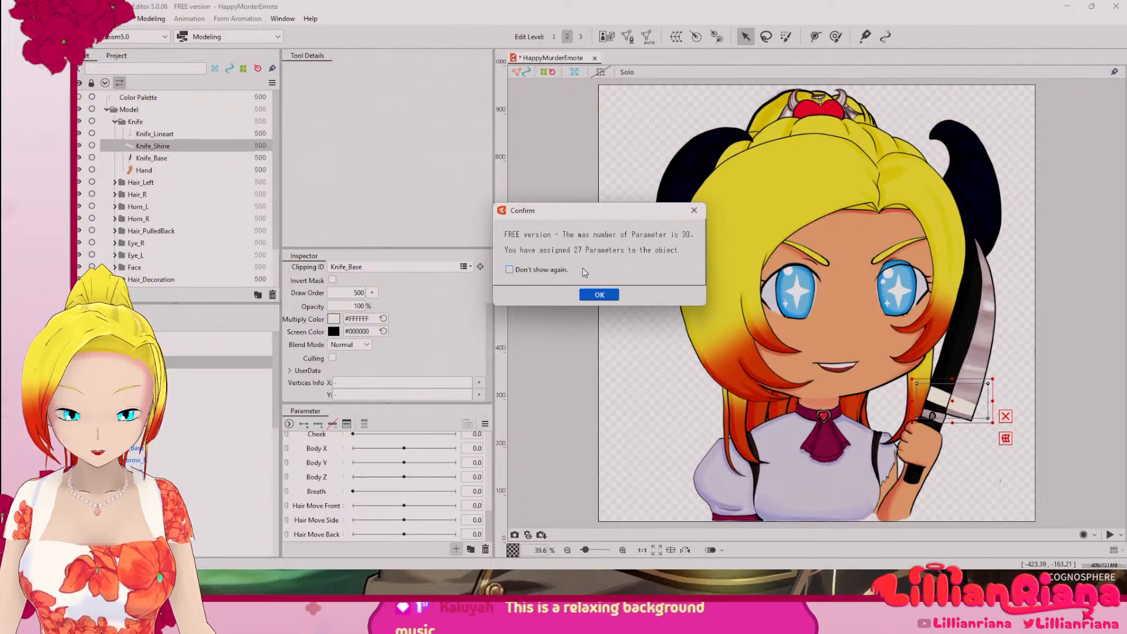
click(598, 296)
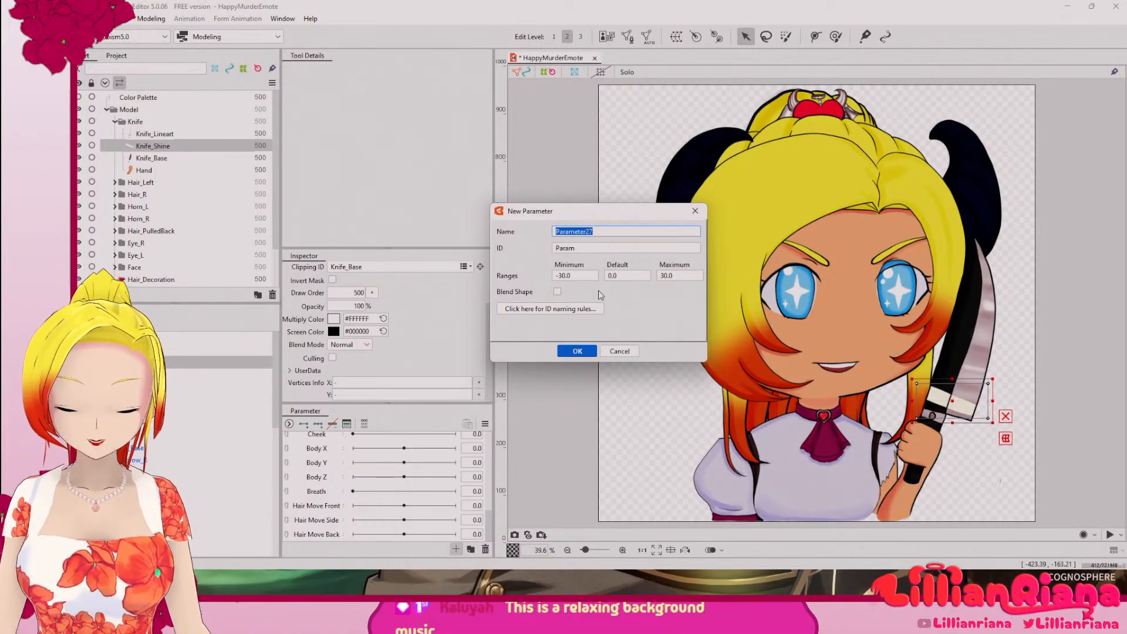
key(BackSpace)
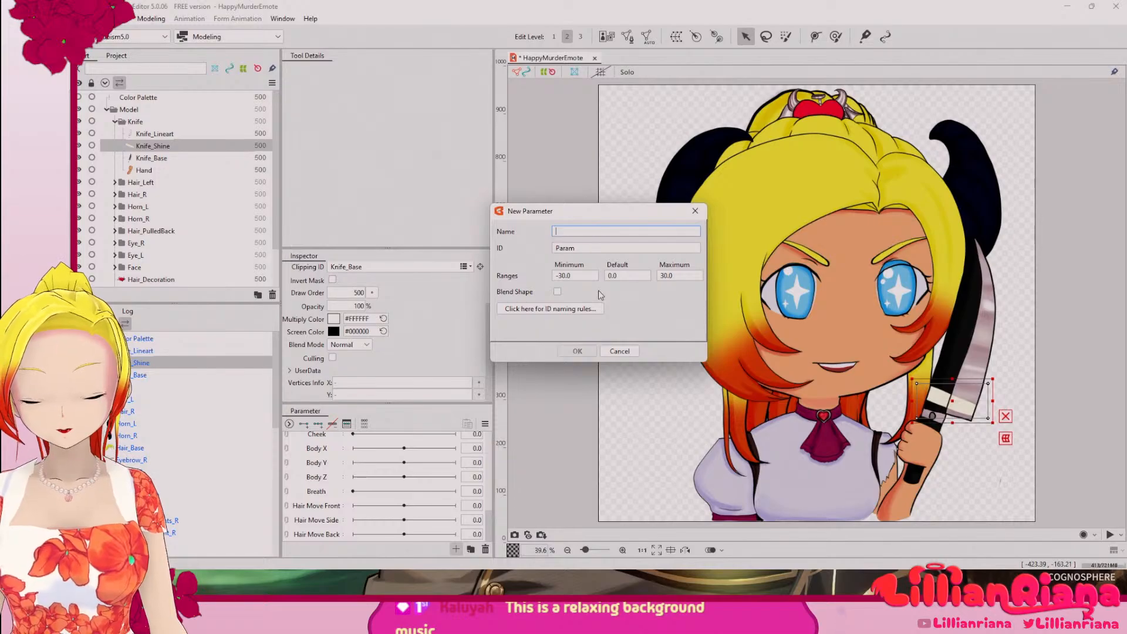
text(Knif)
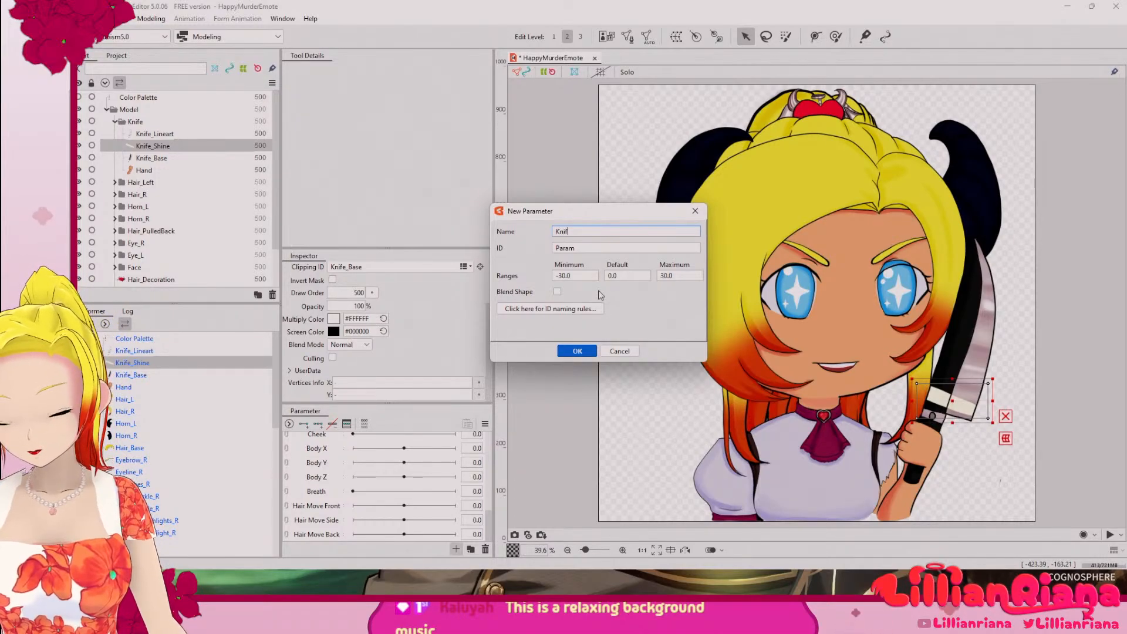
text(e_Shine)
key(Return)
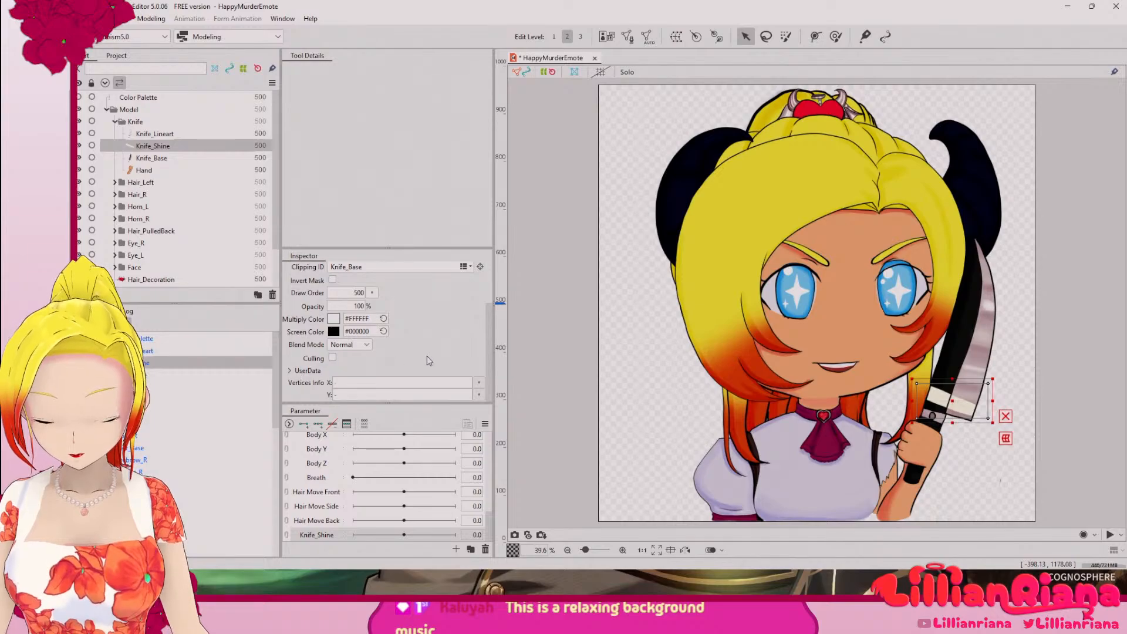
Step: Set the Knife_Shine object's blend mode to Additive and its opacity to 30%
click(361, 348)
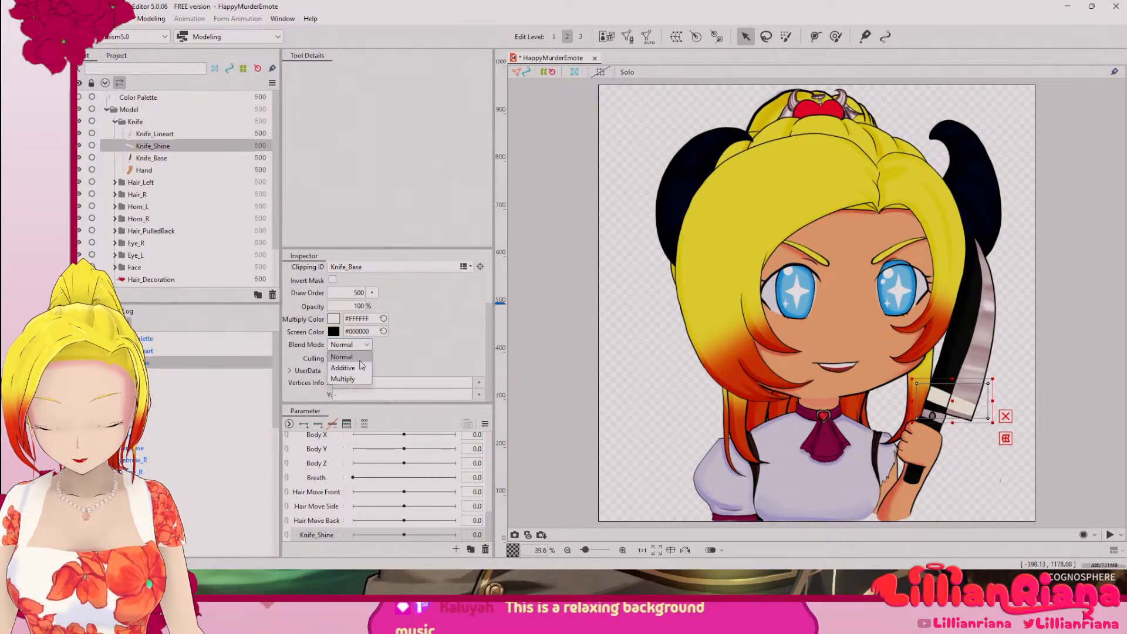
click(346, 368)
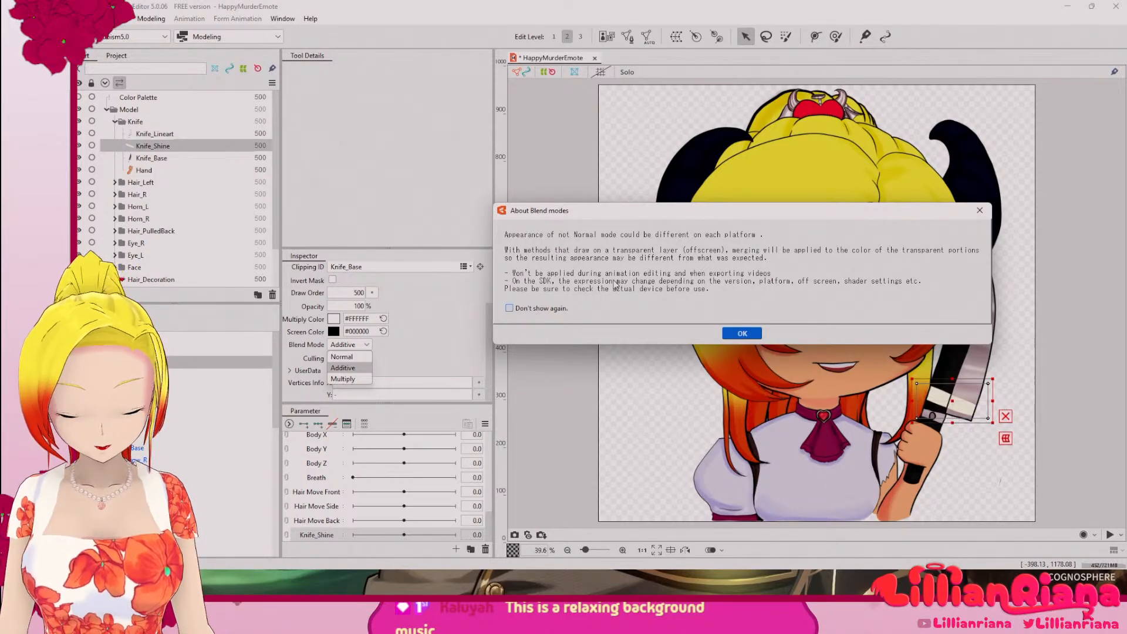
click(737, 333)
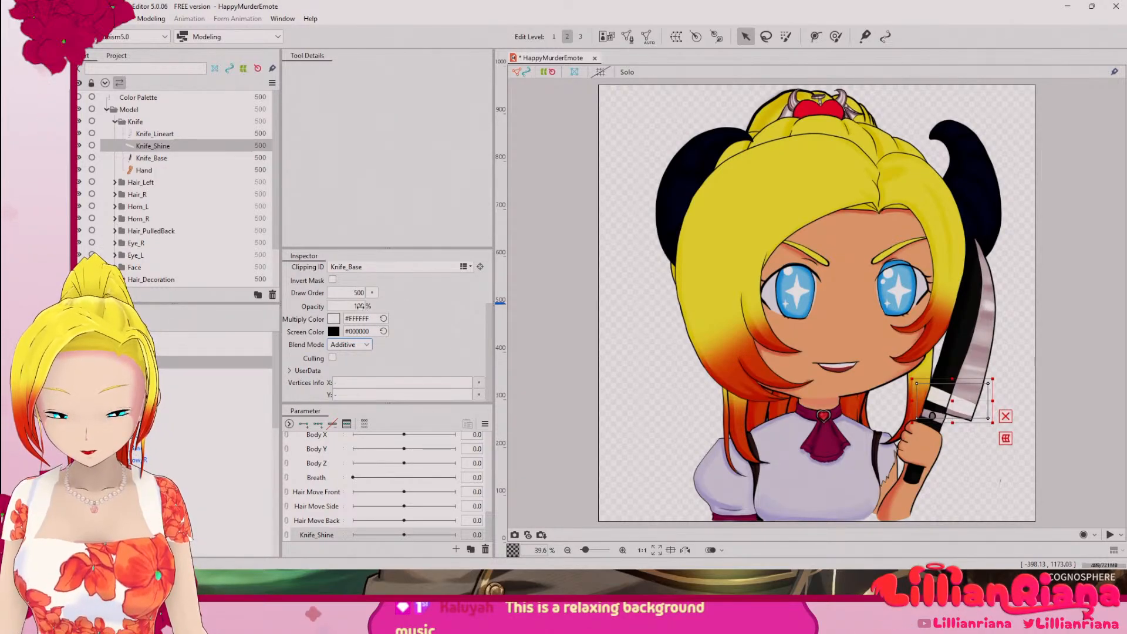
drag(359, 306, 316, 306)
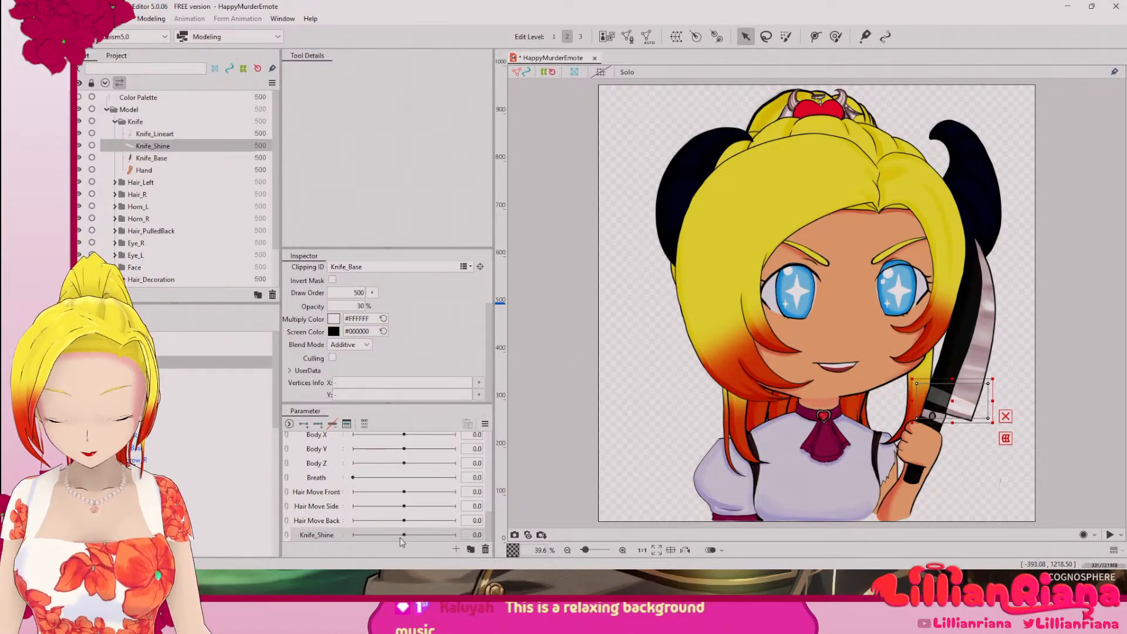
Step: Add three keys to the Knife_Shine parameter for the shine object, at -30, 0 and 30
click(357, 534)
drag(355, 535, 343, 534)
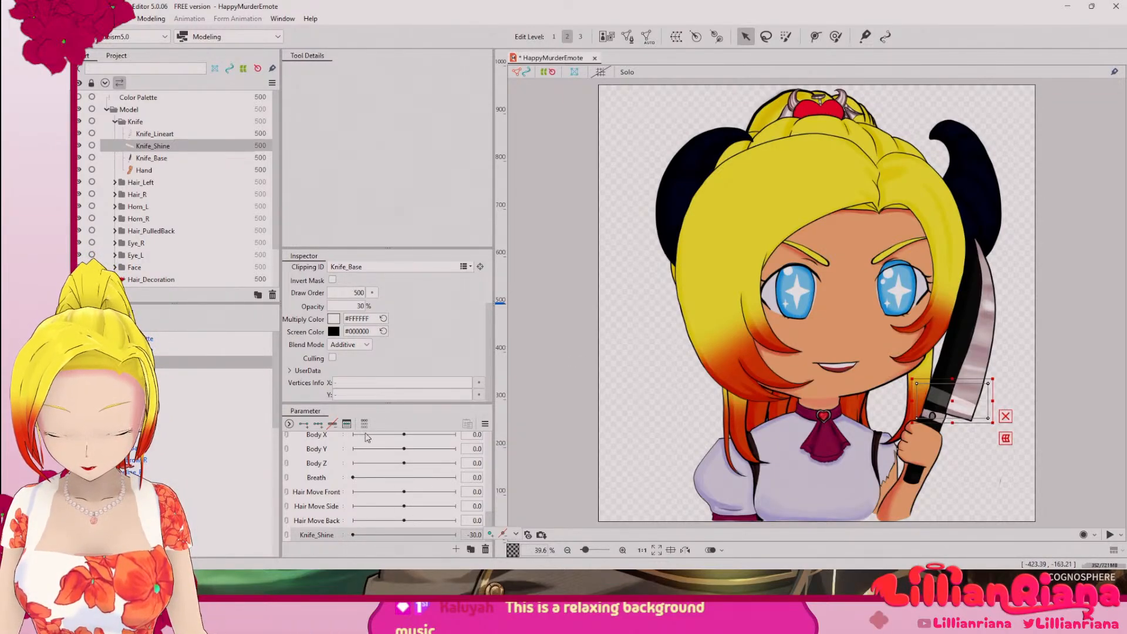
click(317, 424)
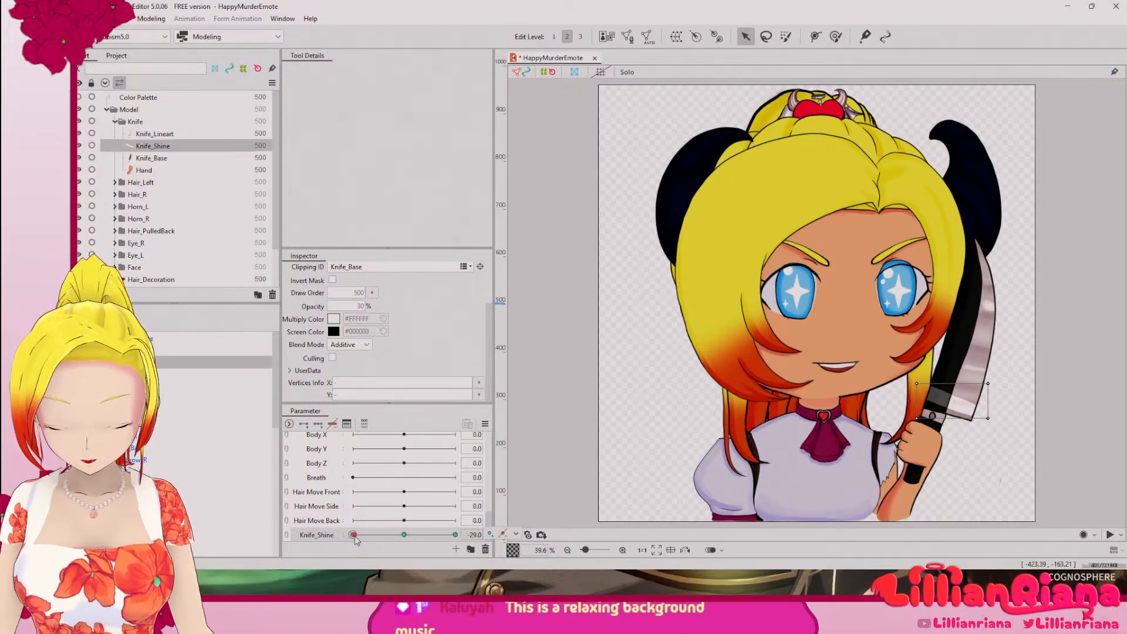
drag(353, 535, 344, 535)
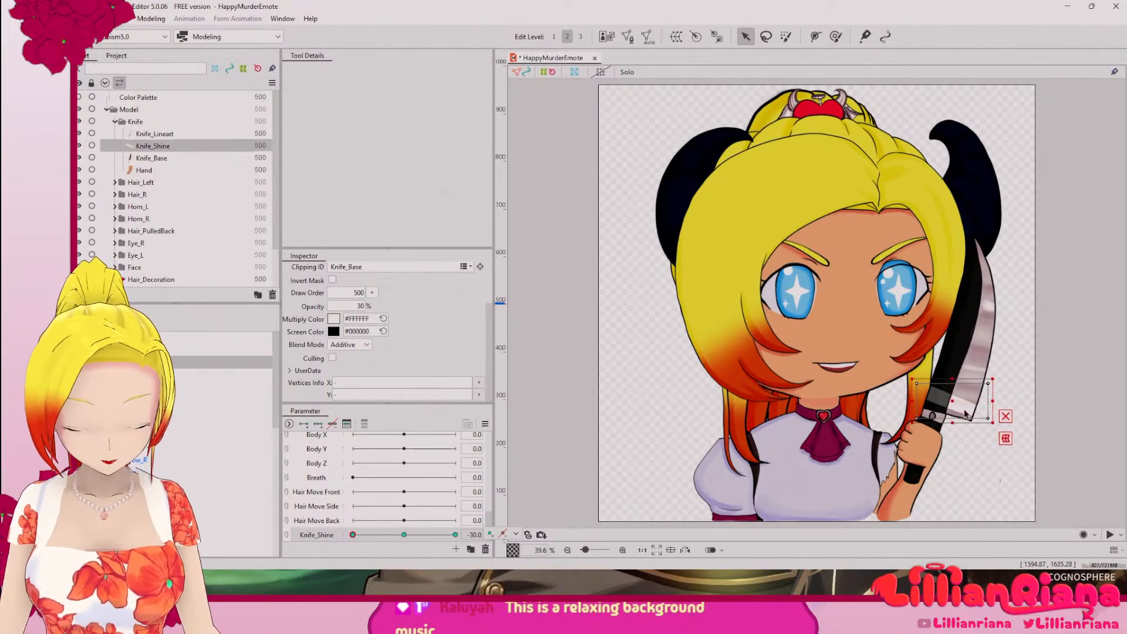
Step: Move the shine above the blade's tip at the -30 key and onto the middle of the blade at the 0 key
drag(960, 405, 976, 230)
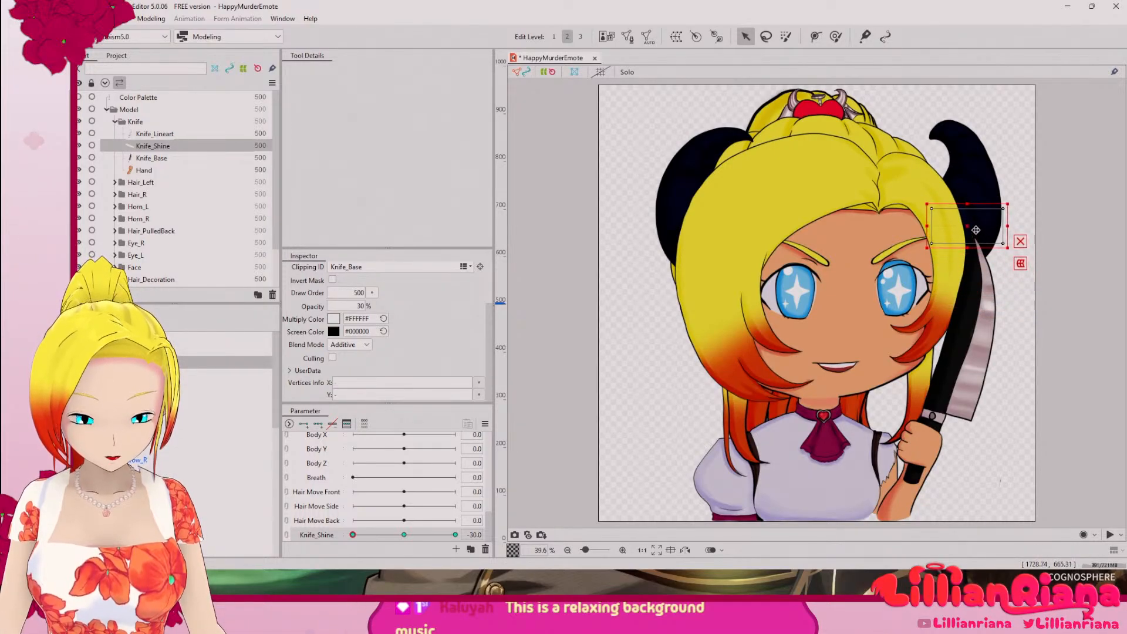
click(402, 535)
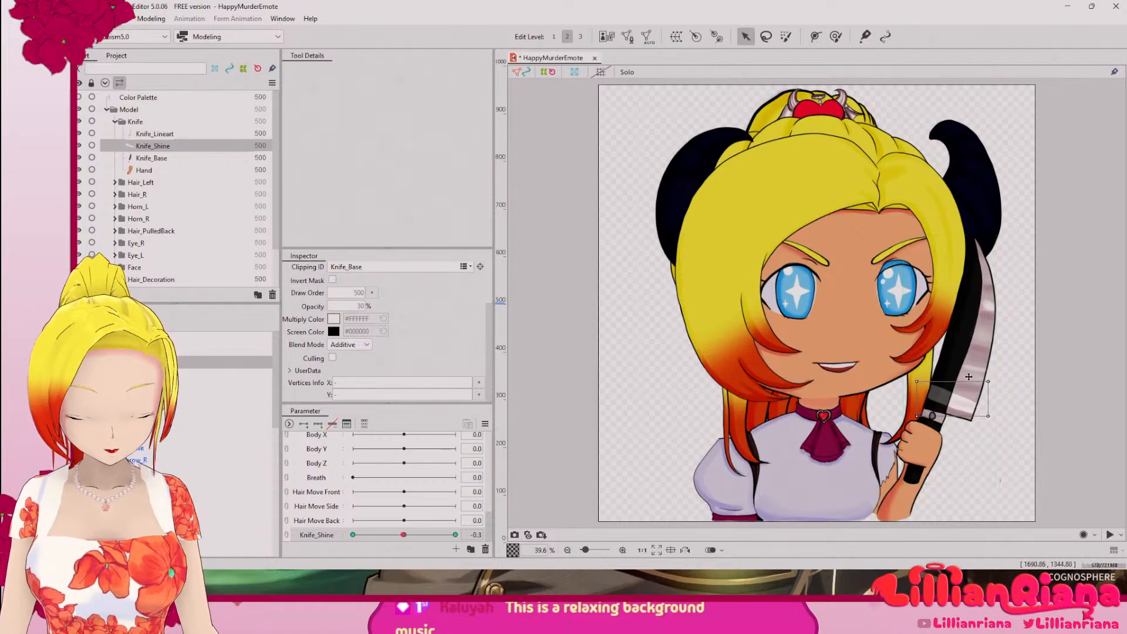
click(957, 411)
drag(957, 410, 977, 336)
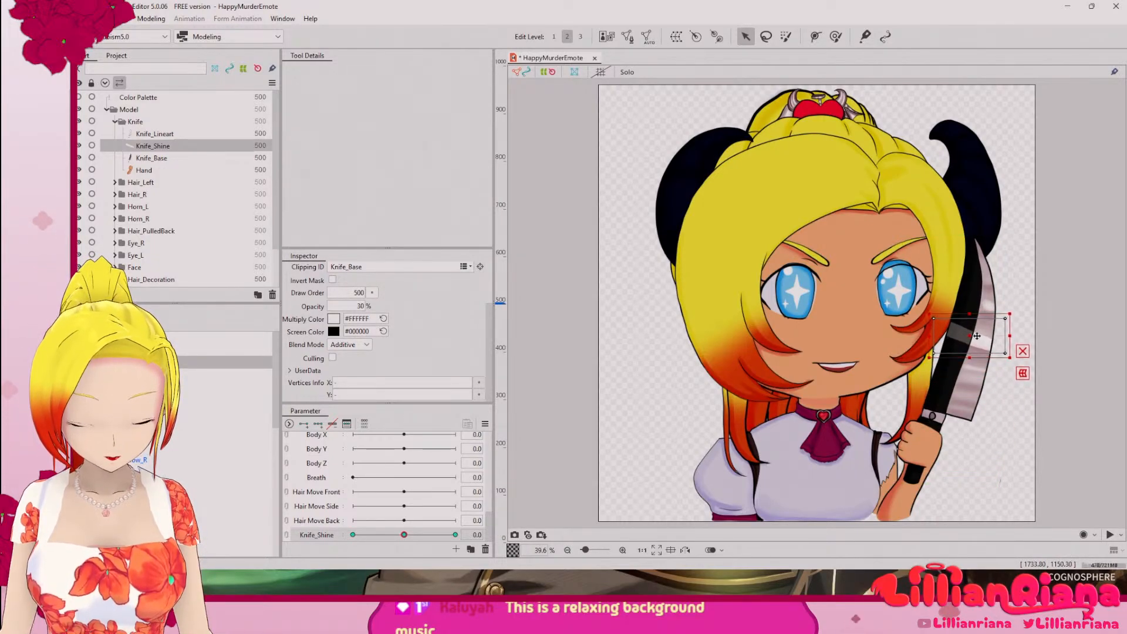
Step: At the Knife_Shine key of 30, tilt the shine and place it just below the blade, beside the handle
click(455, 535)
drag(970, 405, 986, 432)
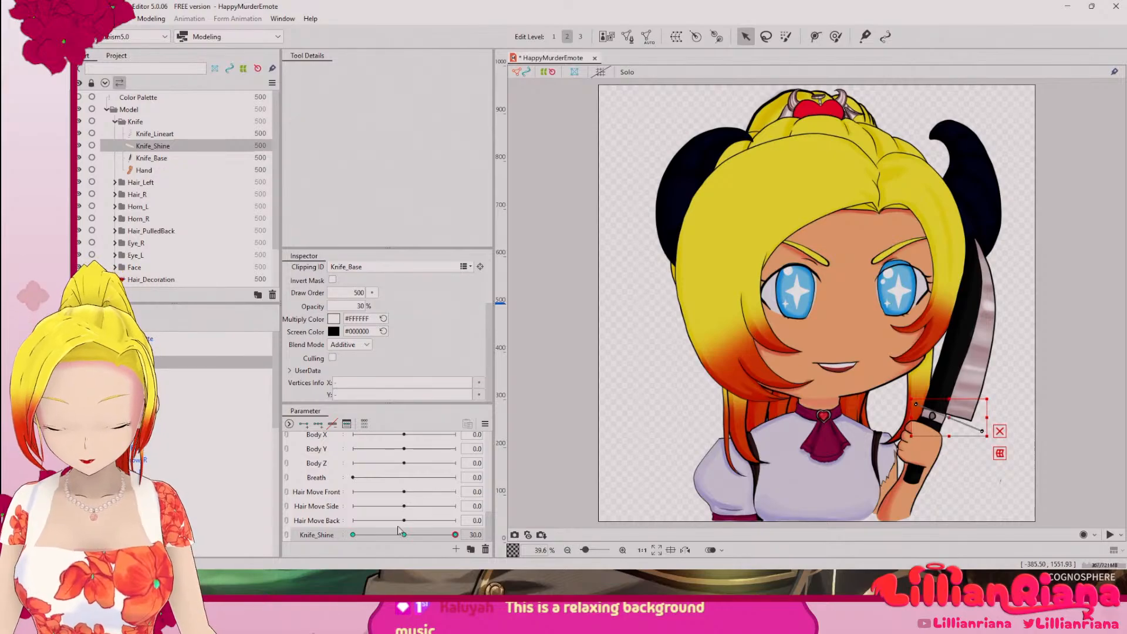
mouse_move(454, 536)
mouse_down()
mouse_move(326, 537)
mouse_move(459, 542)
mouse_up()
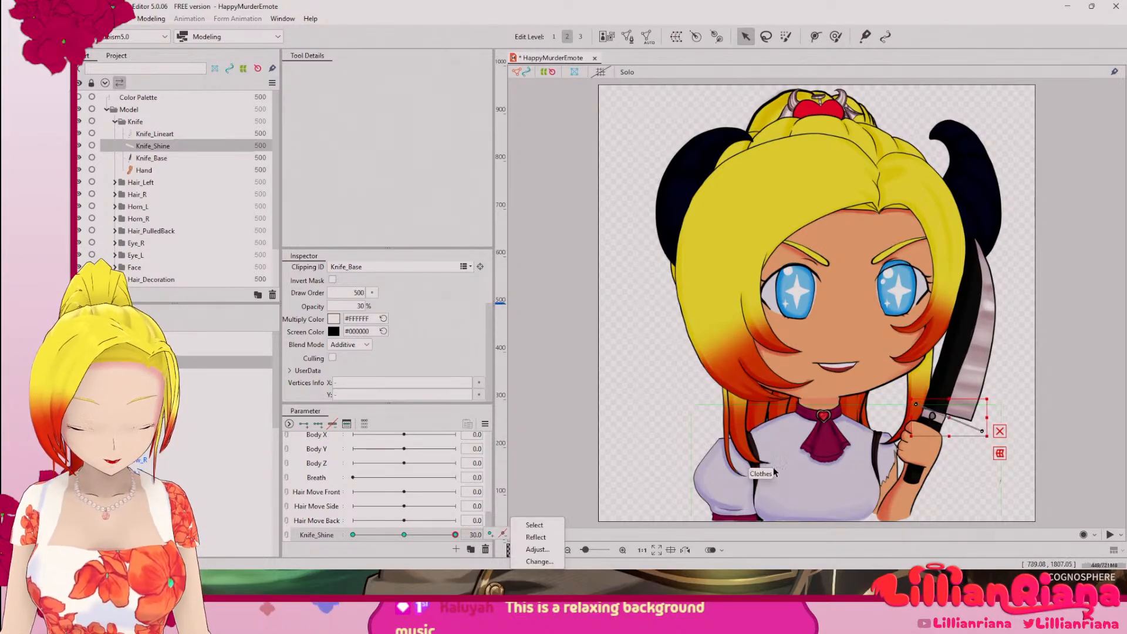
drag(908, 421, 1000, 451)
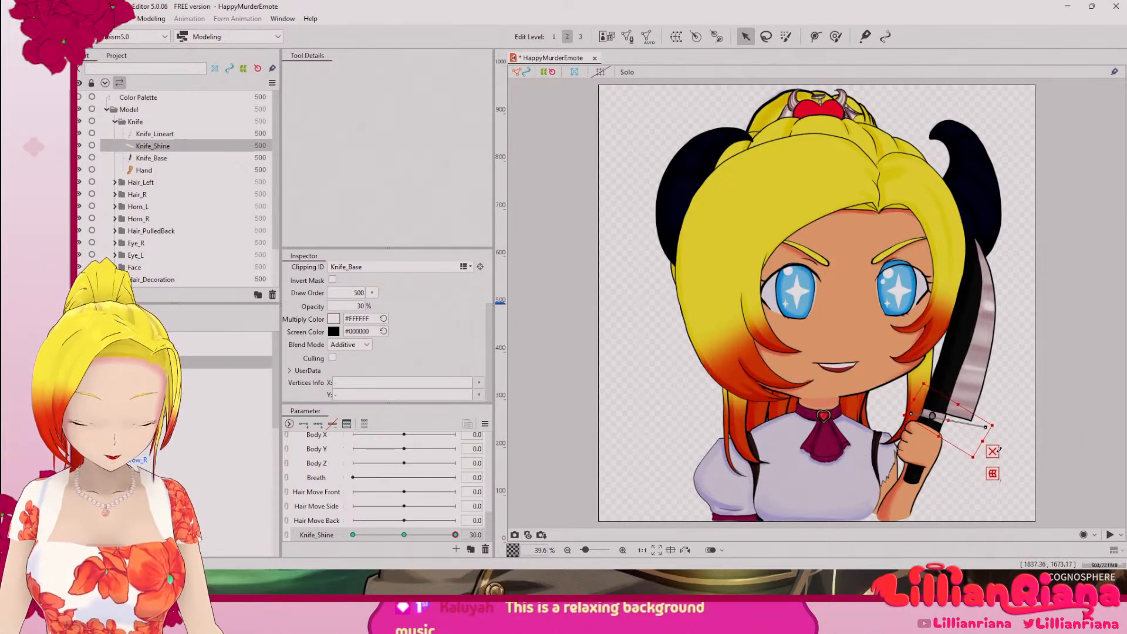
key(ctrl+z)
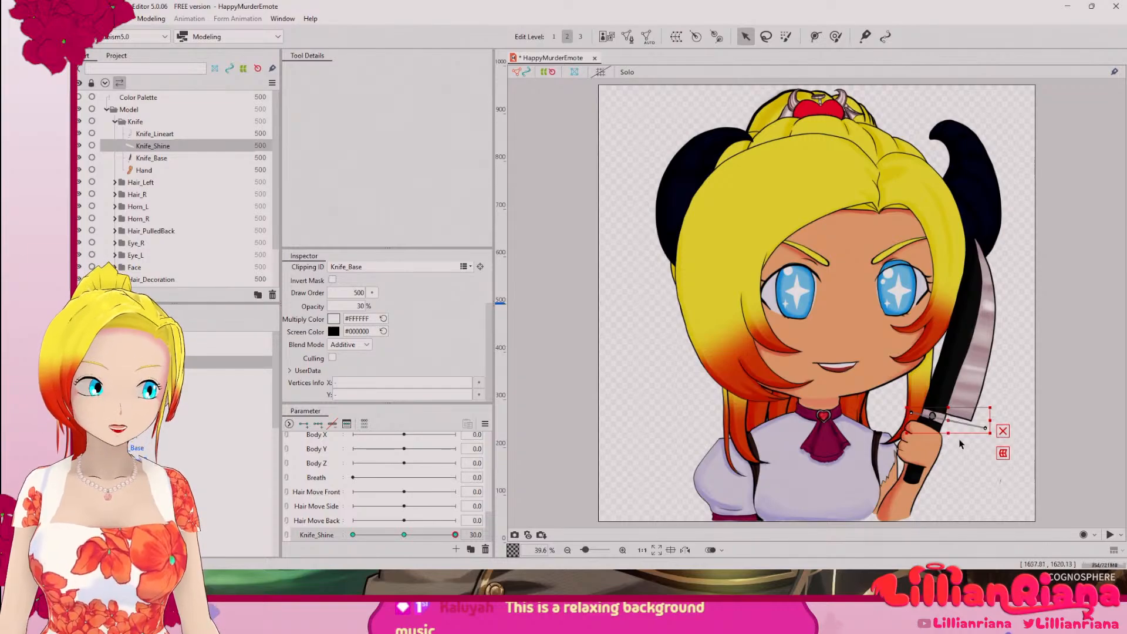
drag(944, 427, 947, 423)
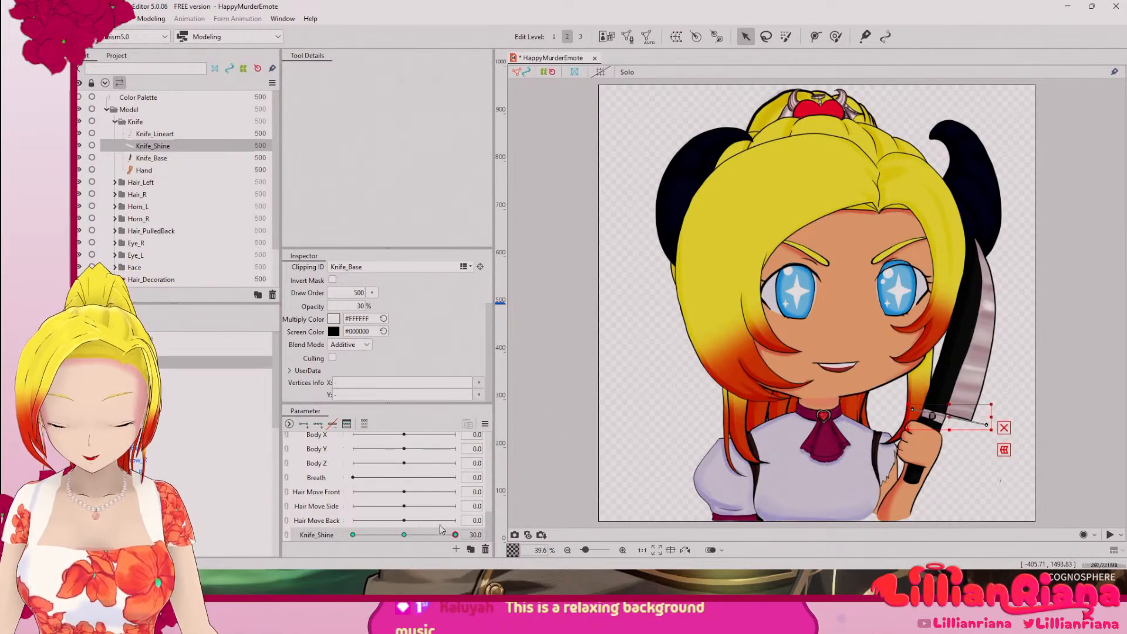
Step: At the -30 key, squash the shine into a thin strip above the blade's tip and preview the motion through to 30
drag(447, 539, 353, 536)
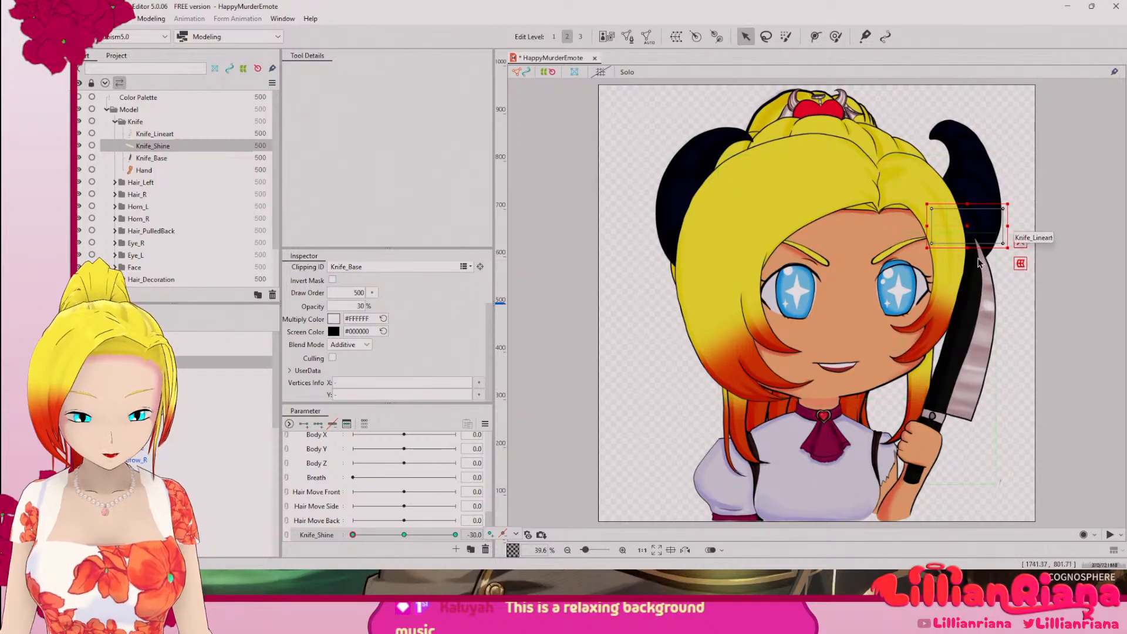
drag(969, 247, 990, 234)
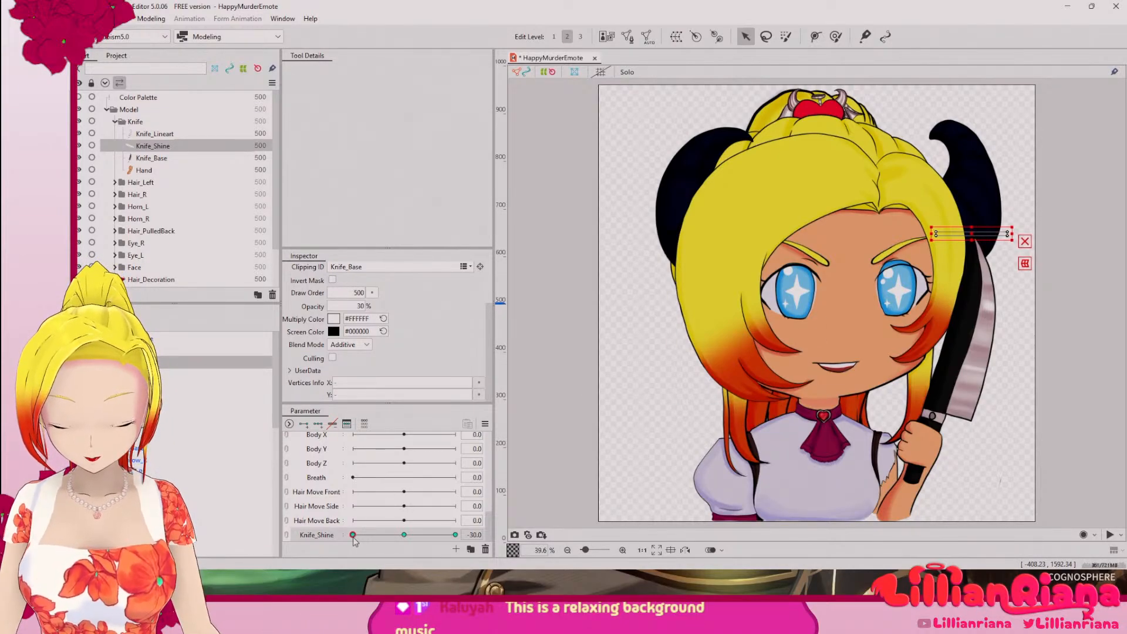
drag(353, 536, 513, 568)
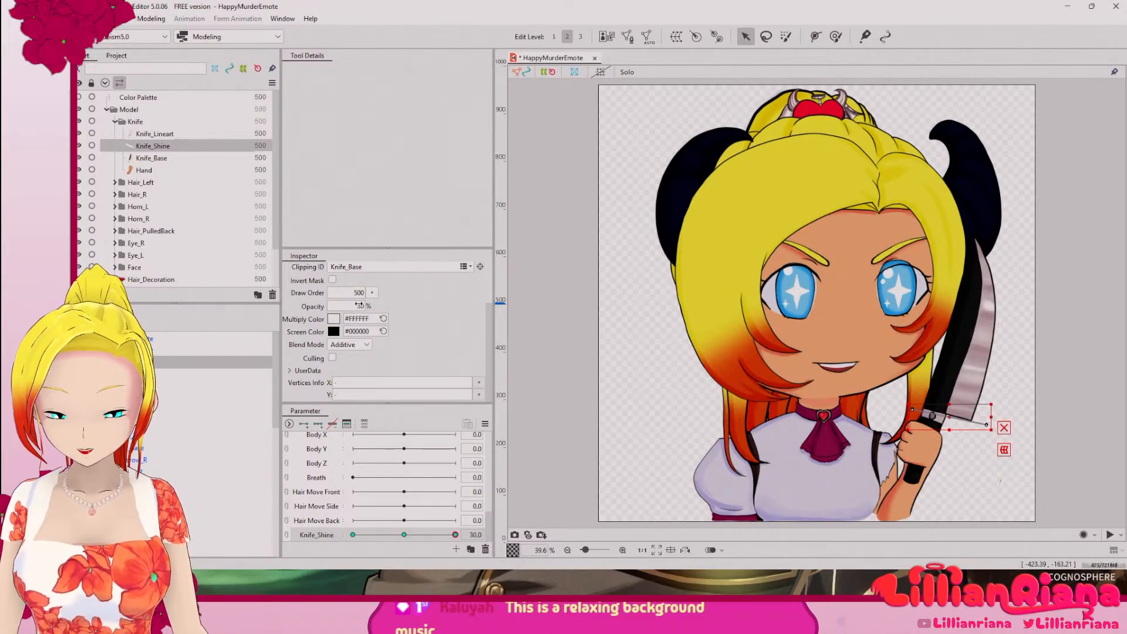
Step: Set the shine's opacity to 20% at the Knife_Shine key of 30 and preview the parameter's motion
drag(359, 306, 352, 306)
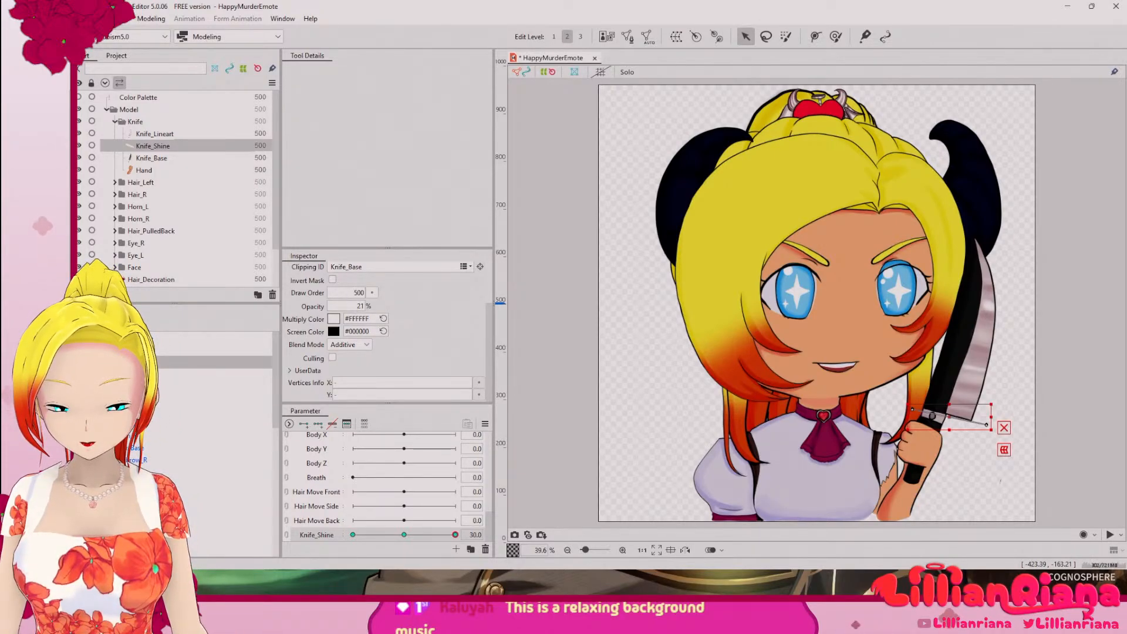
drag(380, 360, 382, 368)
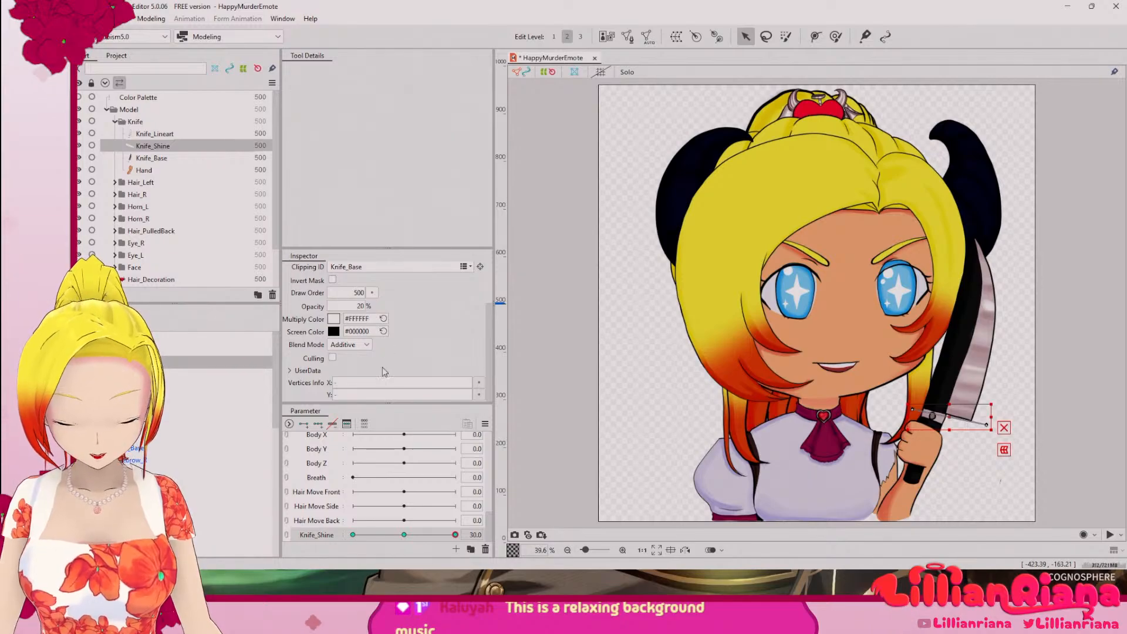
drag(429, 540, 512, 568)
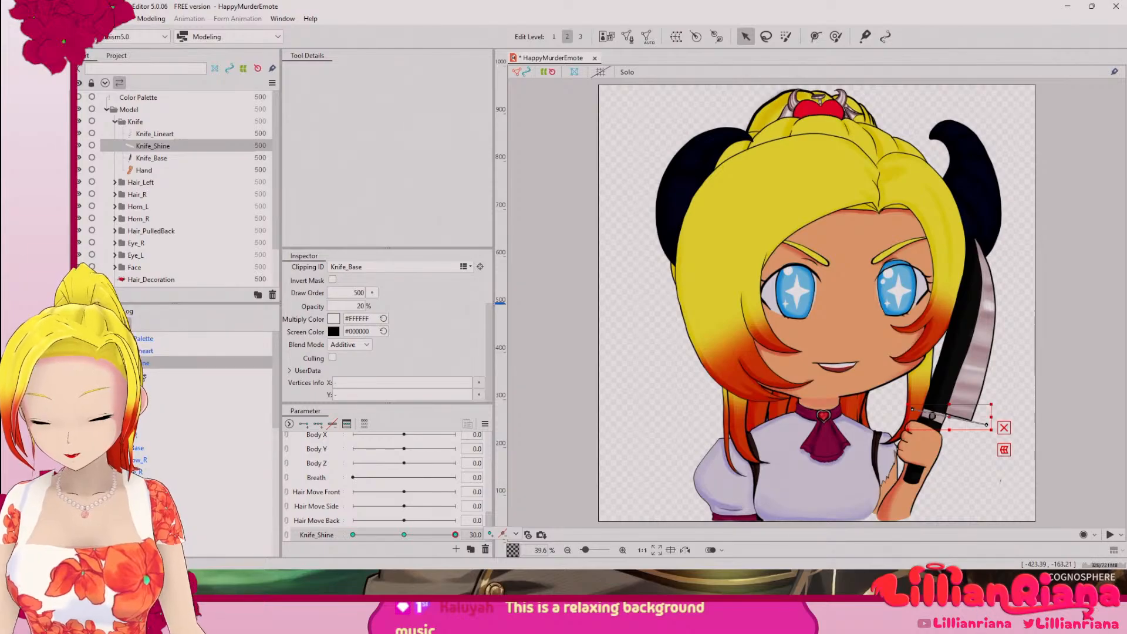
drag(276, 369, 278, 407)
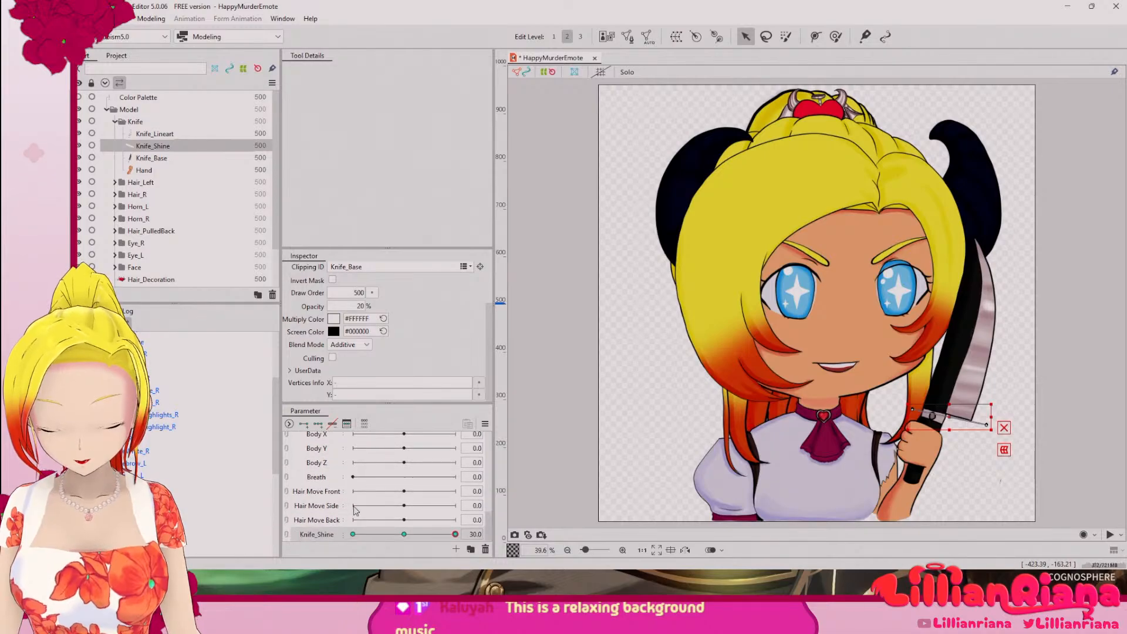
Step: Delete the Hair Move Front, Hair Move Side, Hair Move Back and Cheek parameters from the model
right_click(330, 493)
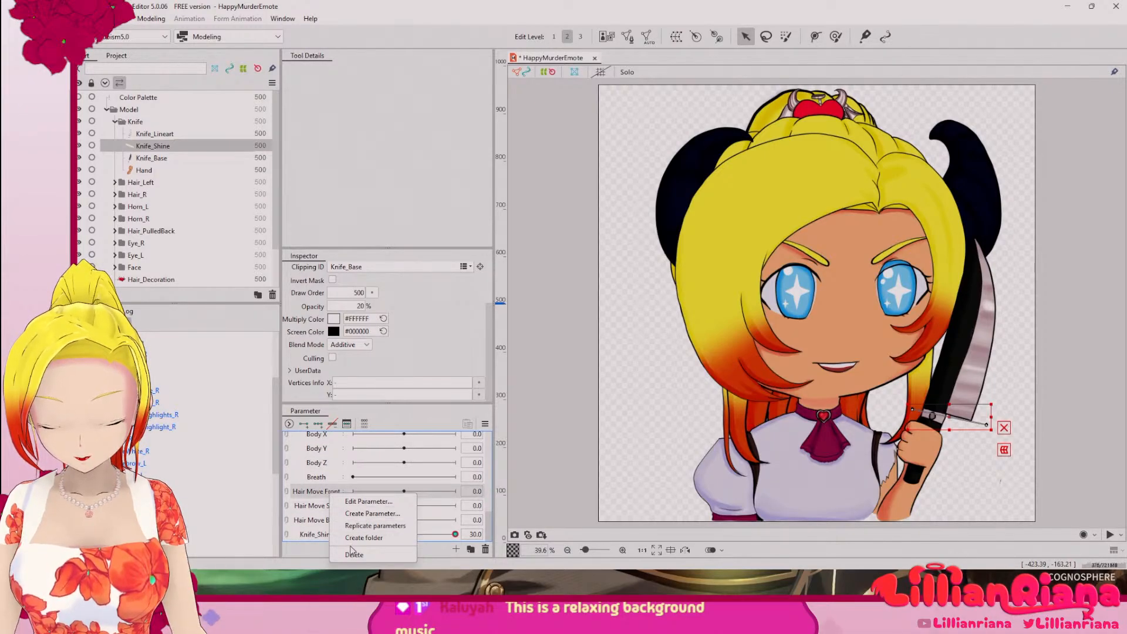
click(352, 554)
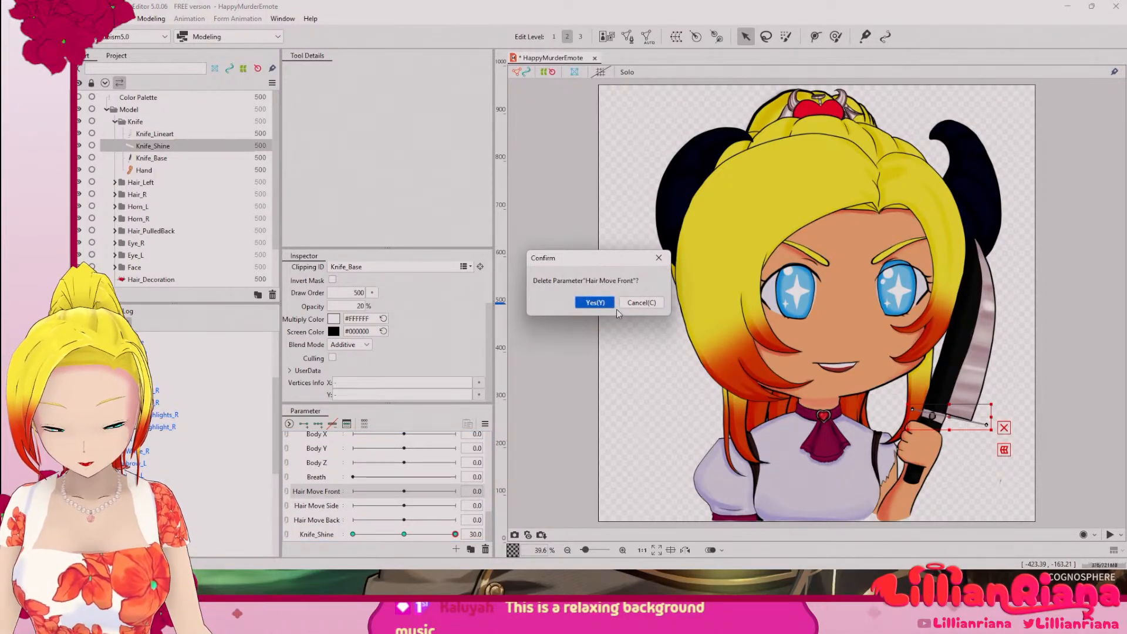
click(611, 305)
right_click(318, 500)
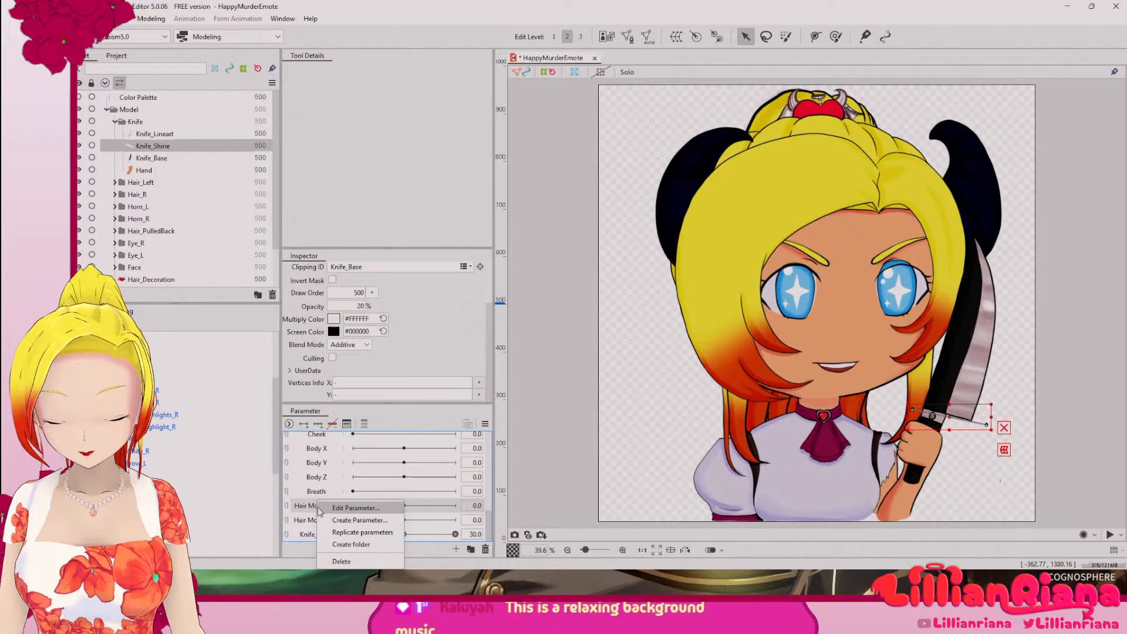
click(351, 558)
click(595, 303)
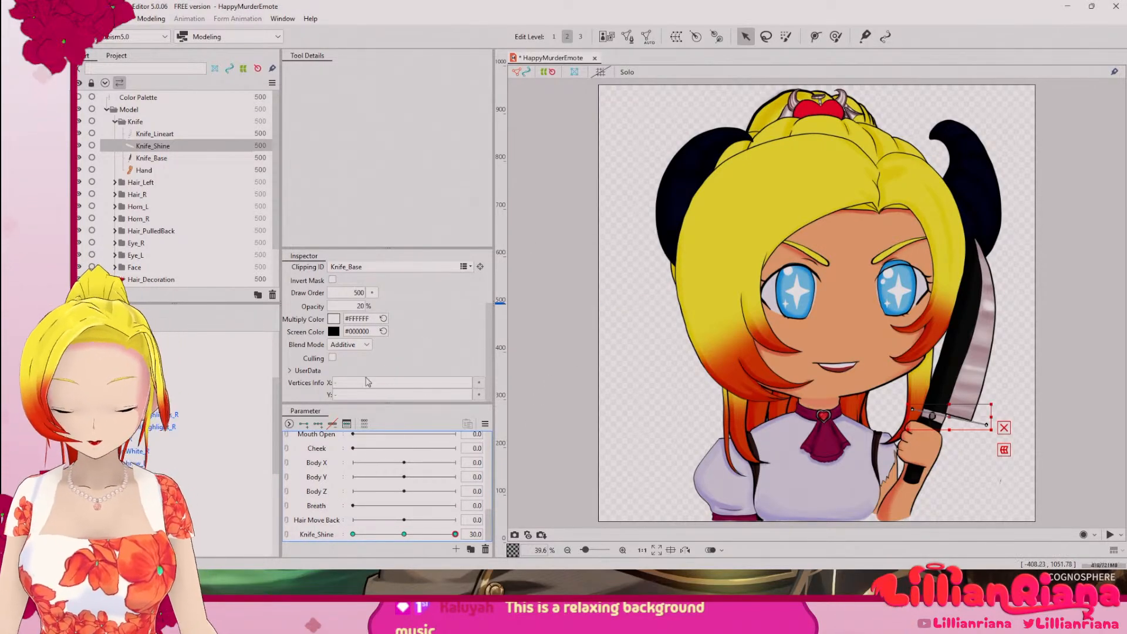
right_click(325, 522)
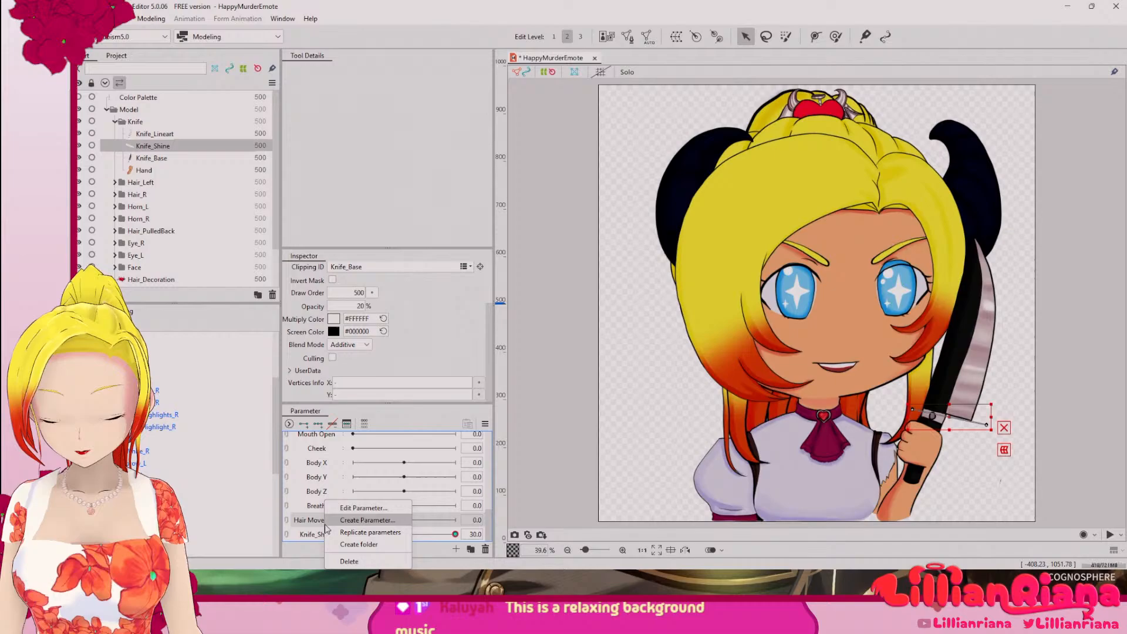
click(356, 564)
click(595, 303)
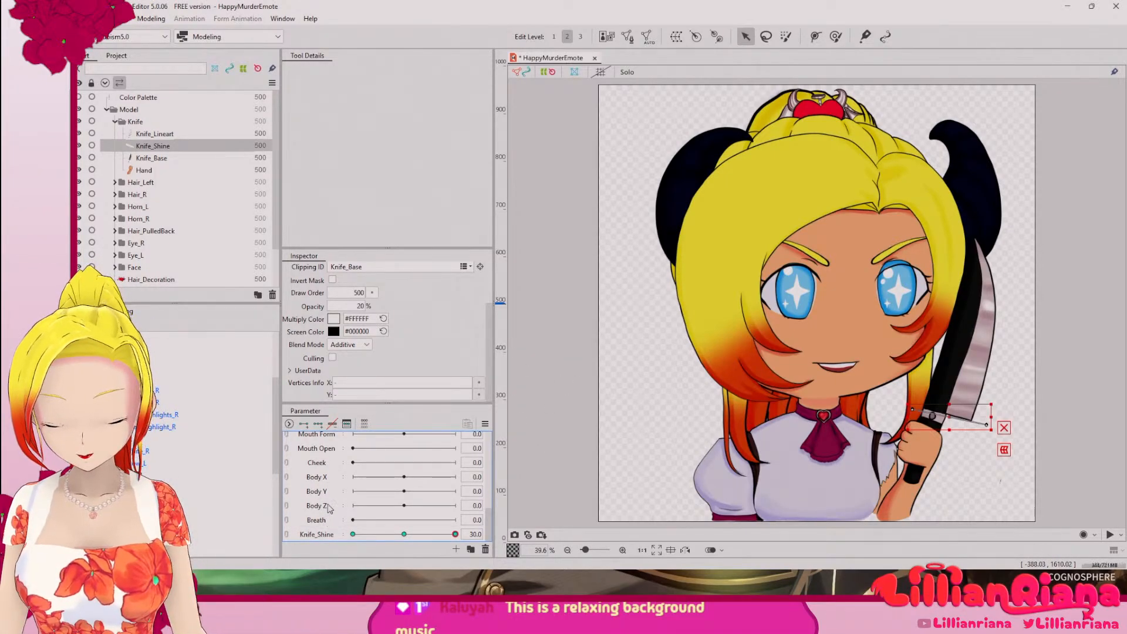
right_click(326, 466)
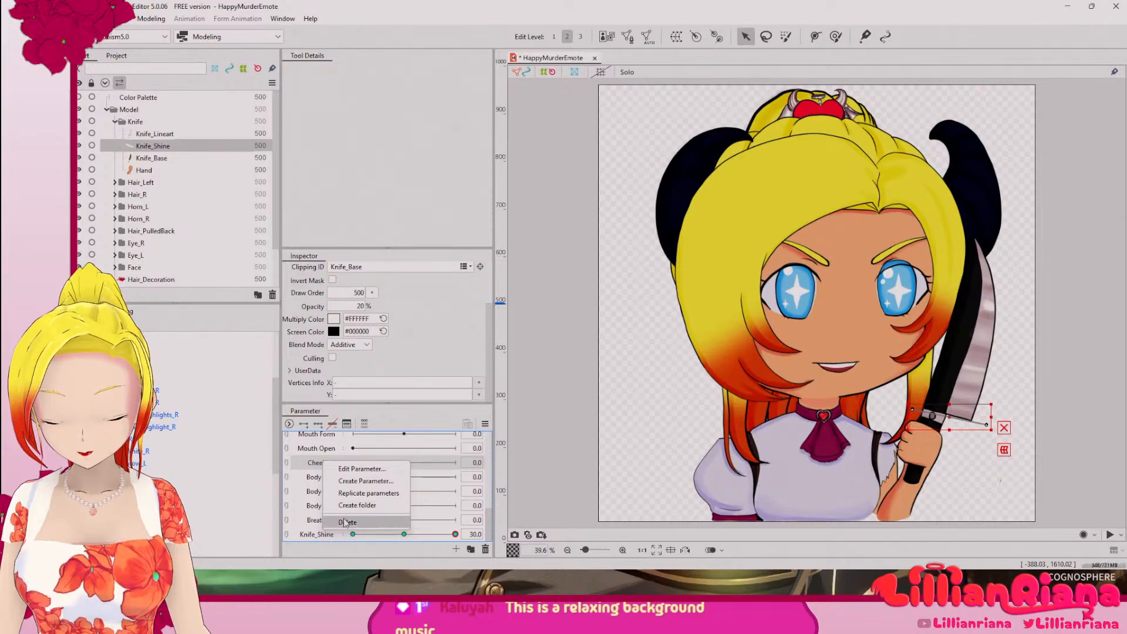
click(353, 510)
click(595, 303)
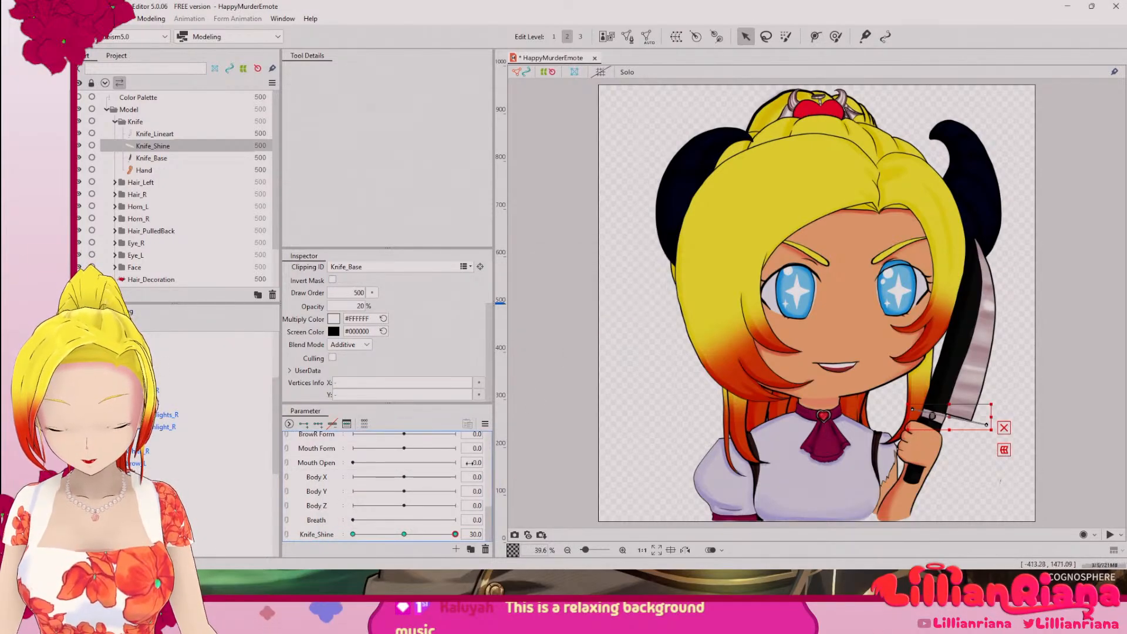
Step: Open the settings for creating an additional model parameter alongside Knife_Shine
drag(487, 518, 479, 565)
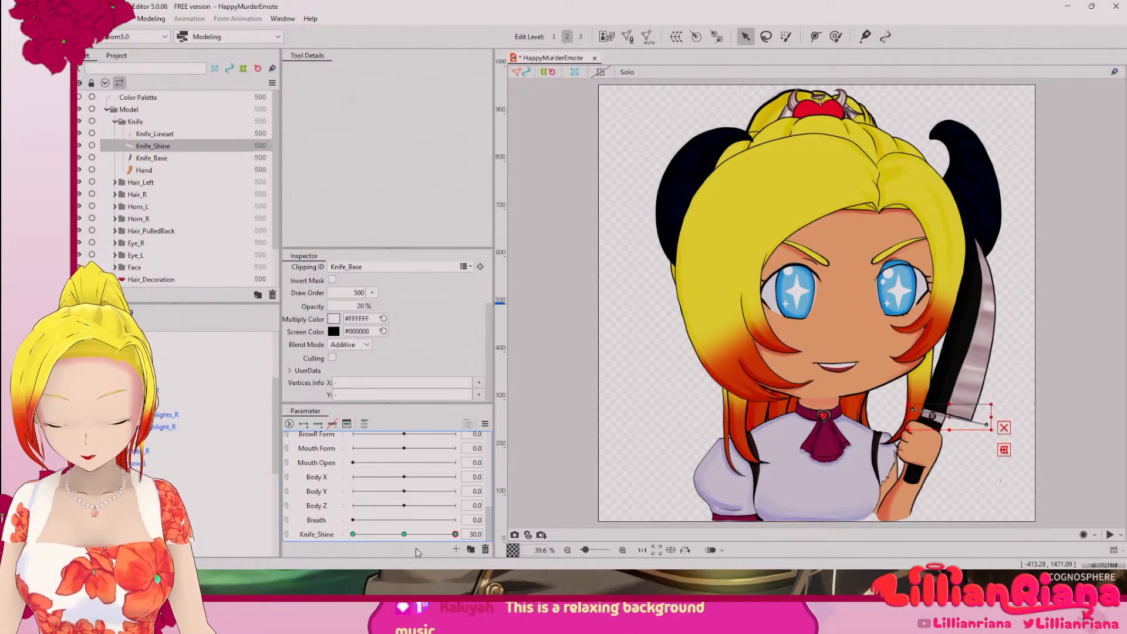
click(456, 551)
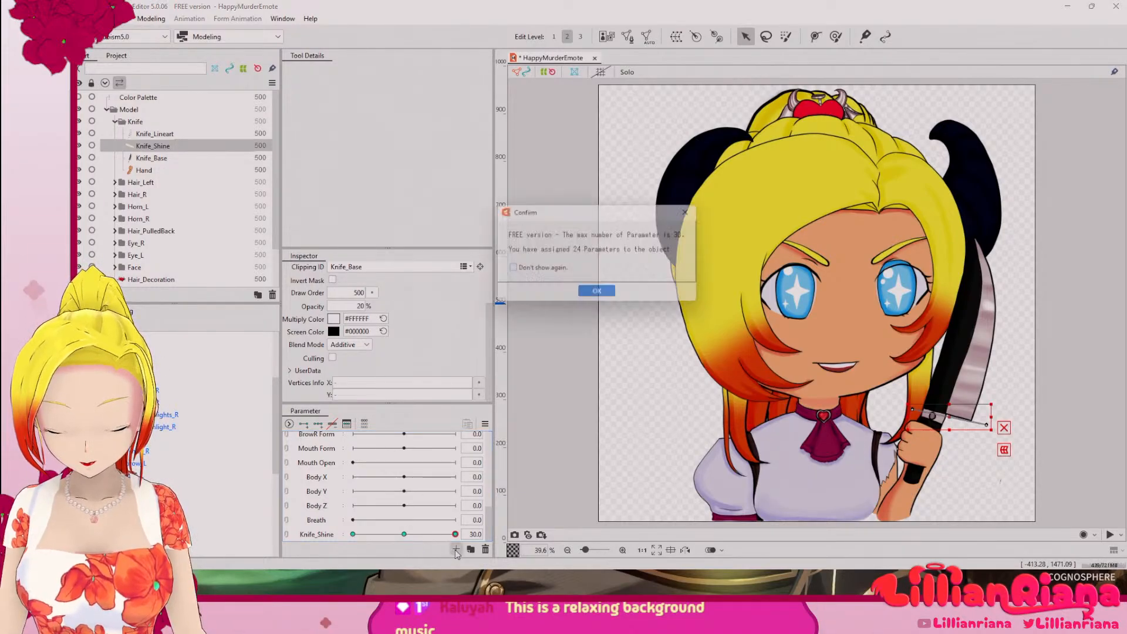
click(599, 295)
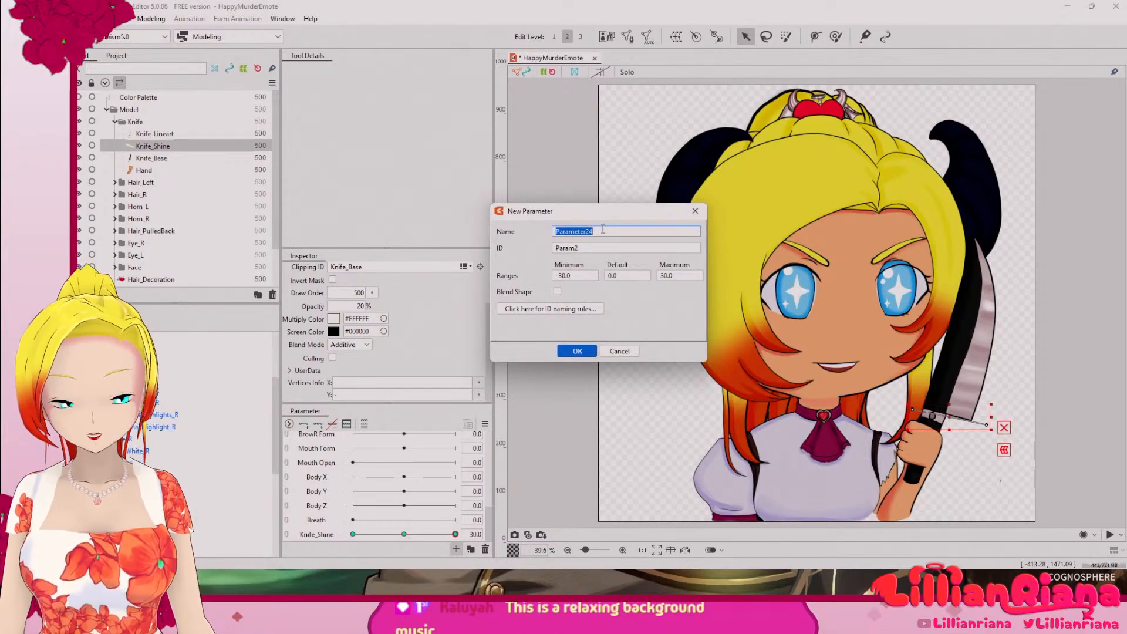
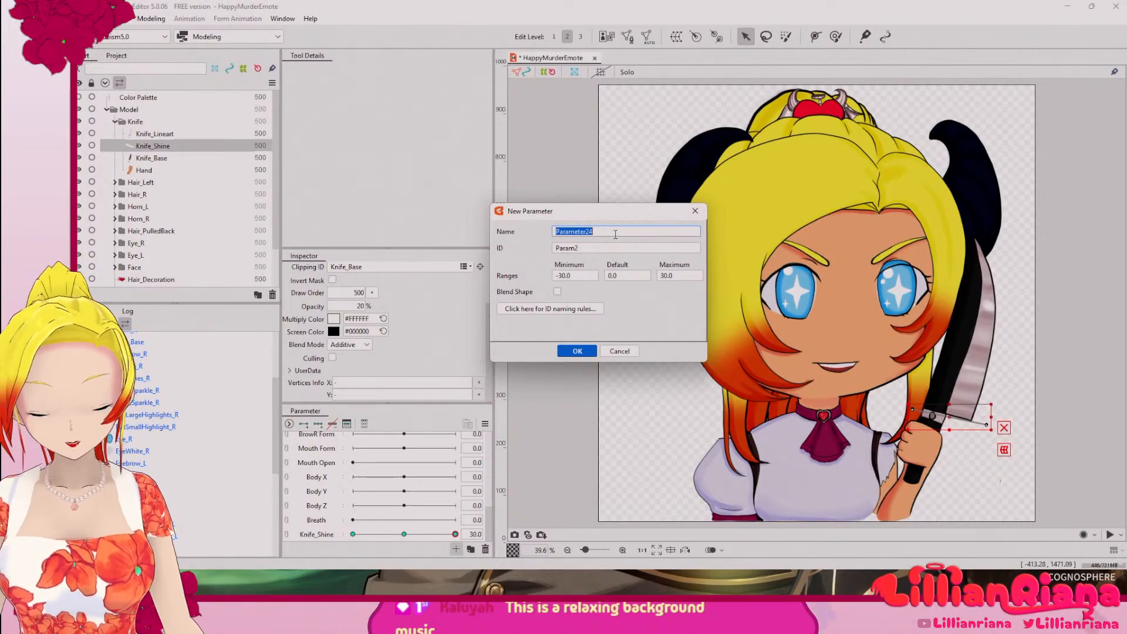
Step: Cancel the creation of the additional parameter and collapse the Knife group in the parts list
click(618, 350)
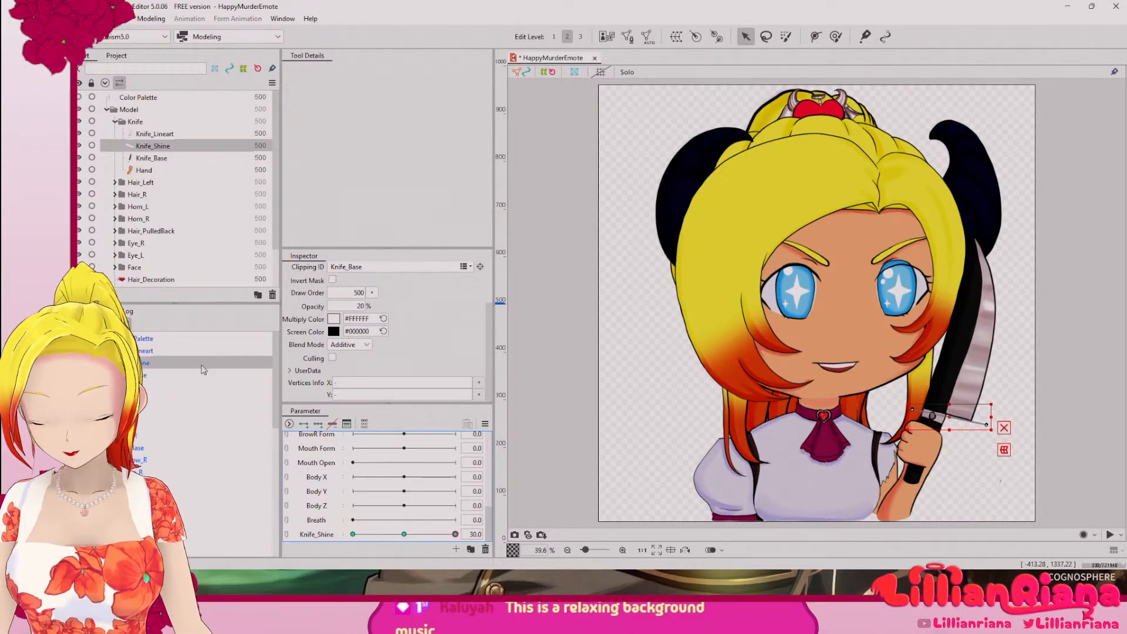
click(144, 339)
click(142, 351)
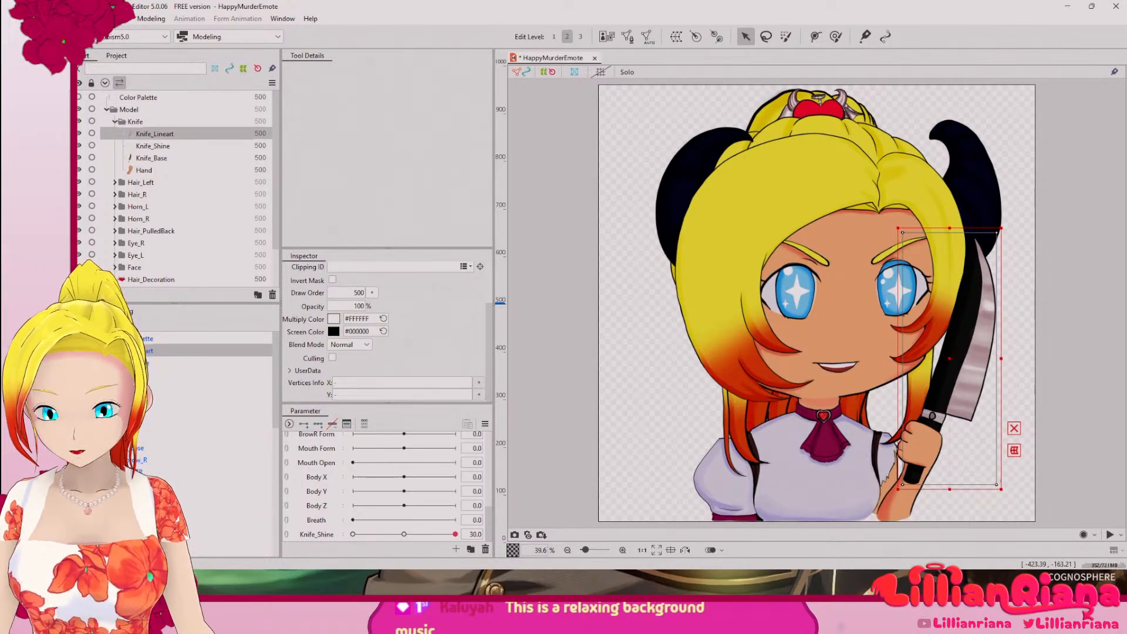
scroll(984, 362, up, 5)
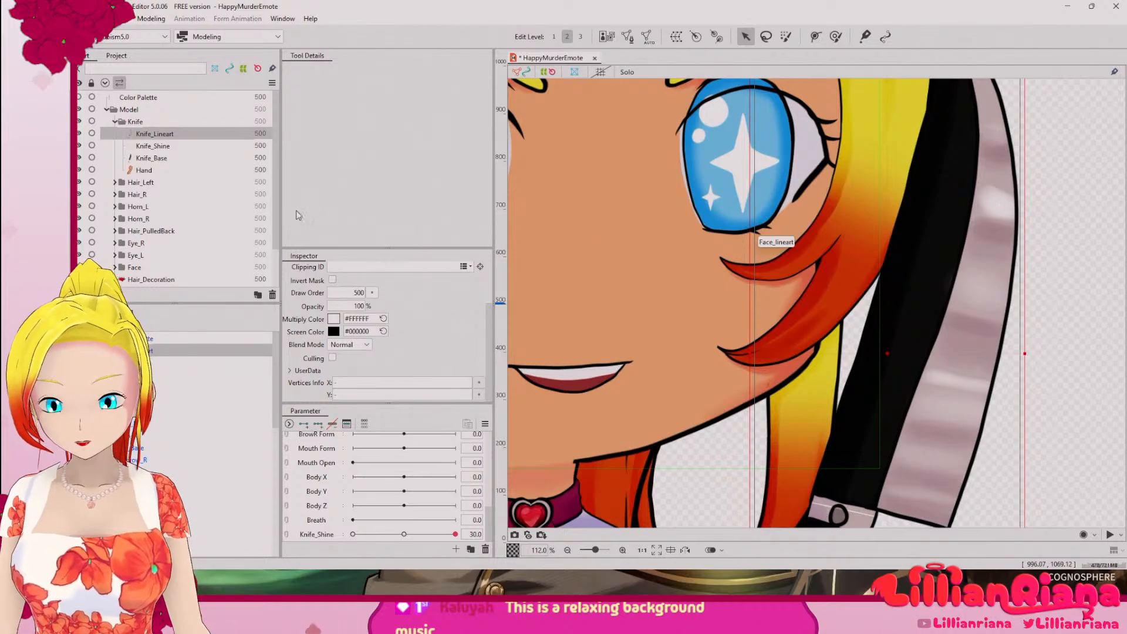
click(115, 121)
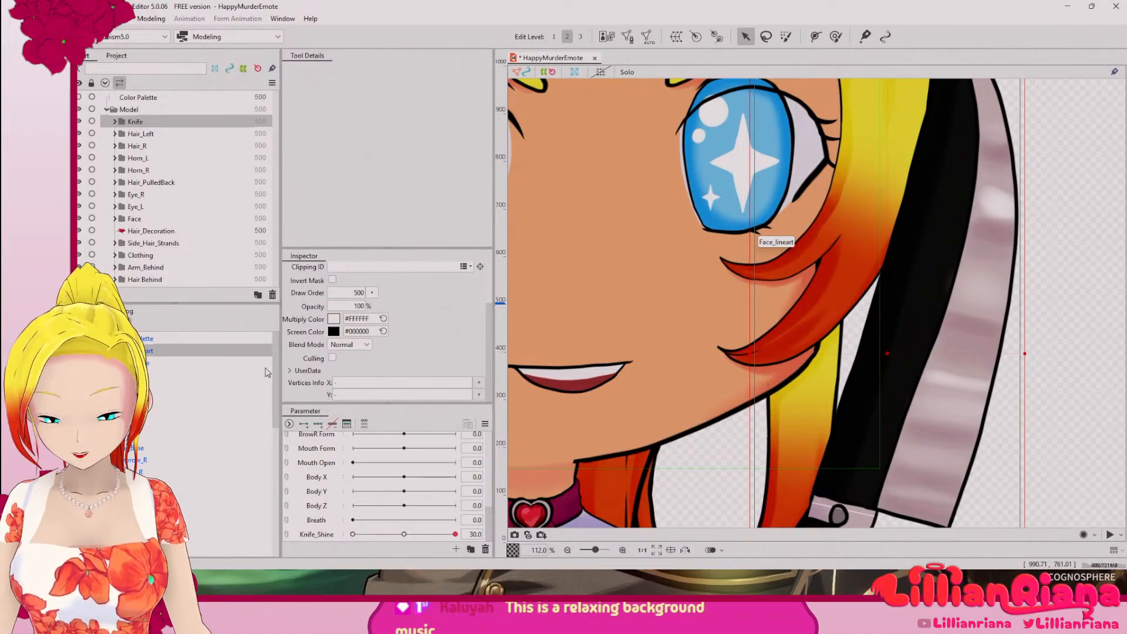
Step: Copy the ID of EyeWhite_R and set it as the clipping ID of Eye_R and EyeSmallHighlight_R
drag(275, 372, 264, 427)
click(157, 419)
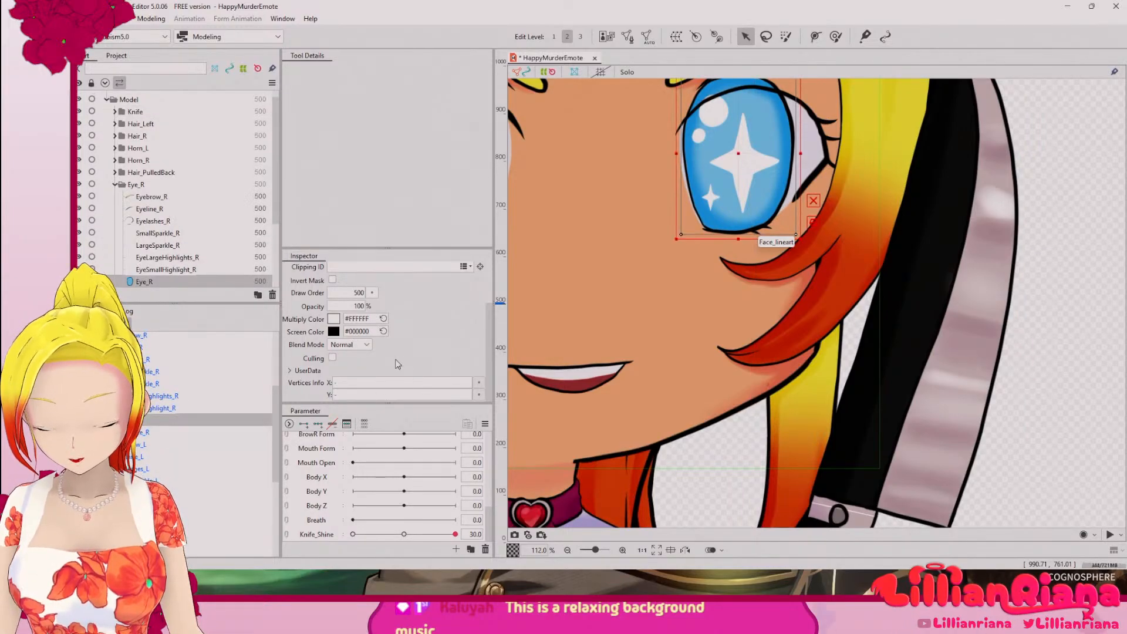
scroll(386, 335, up, 3)
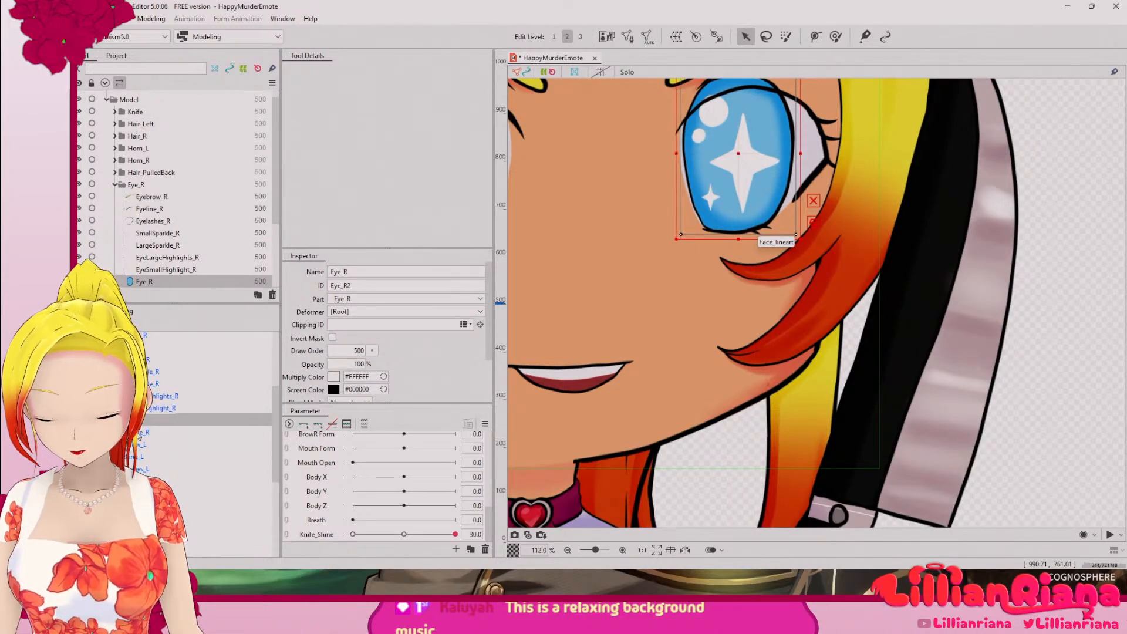
click(141, 432)
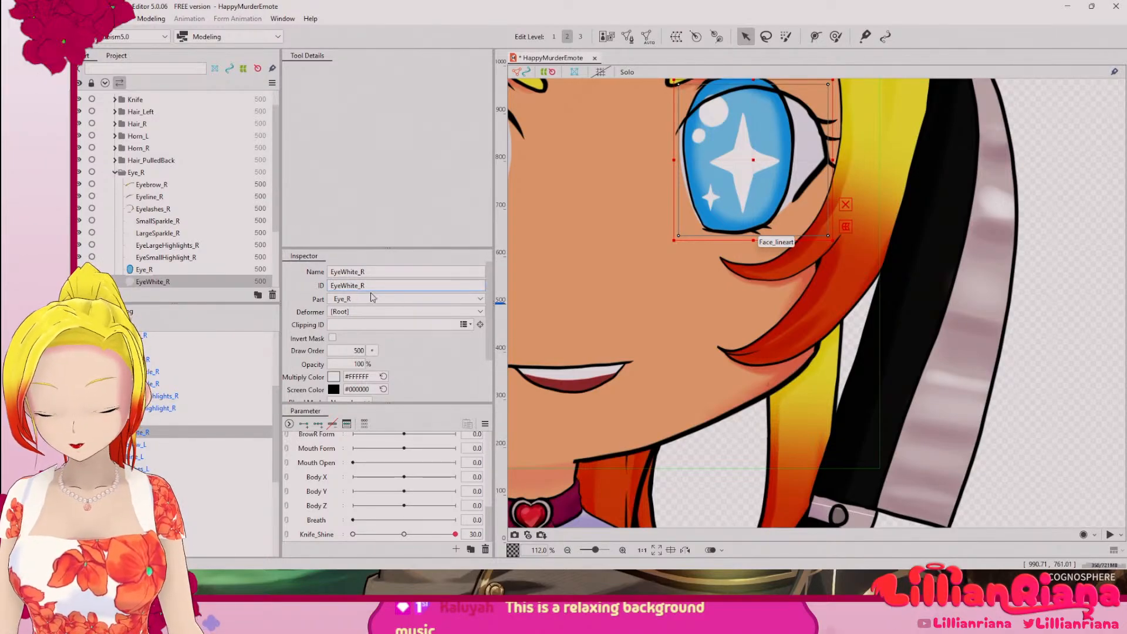
key(ctrl+a)
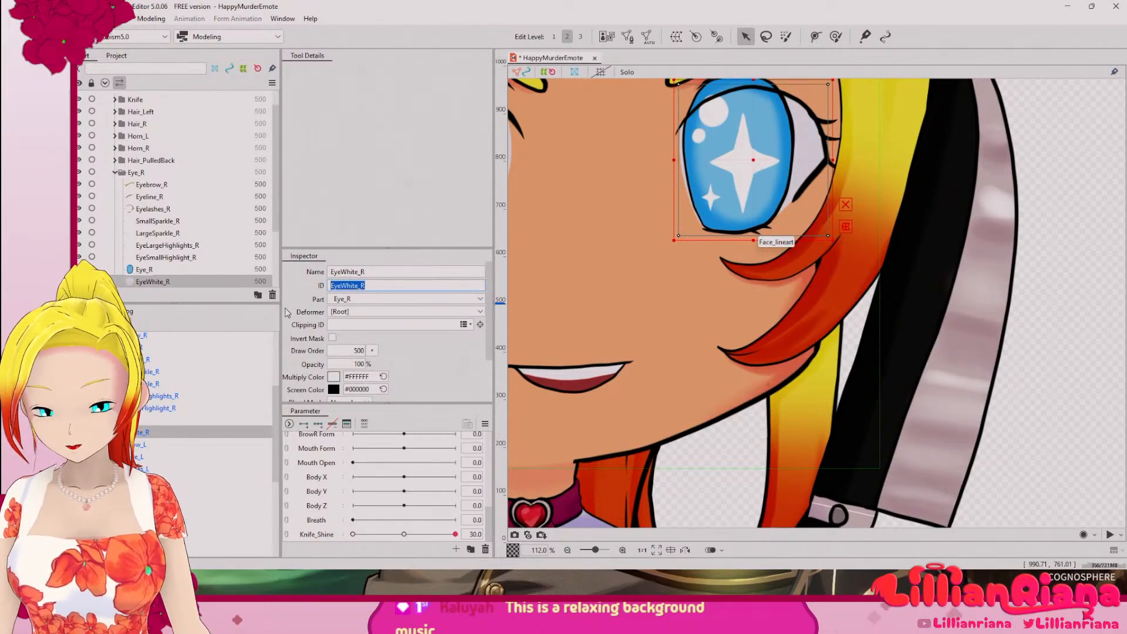
click(147, 269)
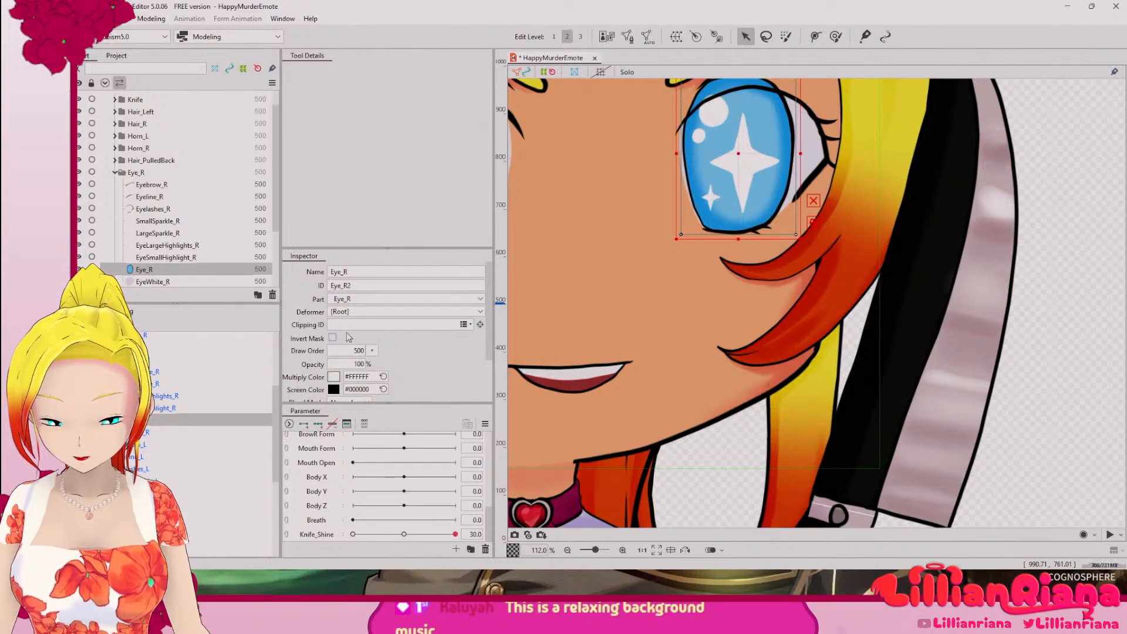
click(174, 410)
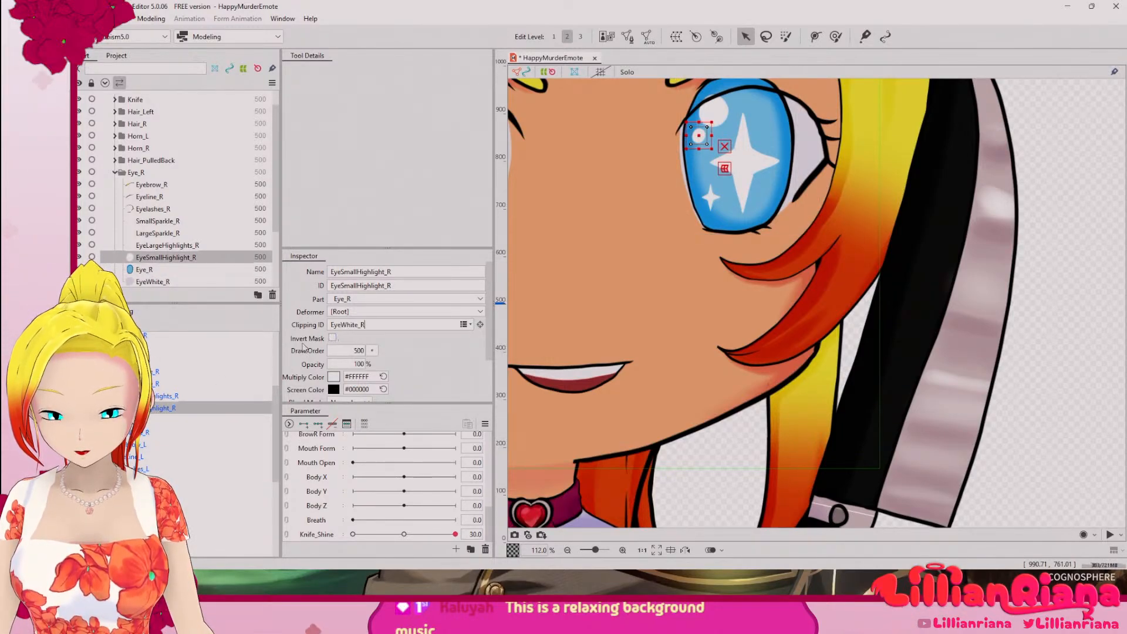
Step: Copy the ID of the Eye_R mesh and set EyeSmallHighlight_R's clipping ID to Eye_R2
click(204, 394)
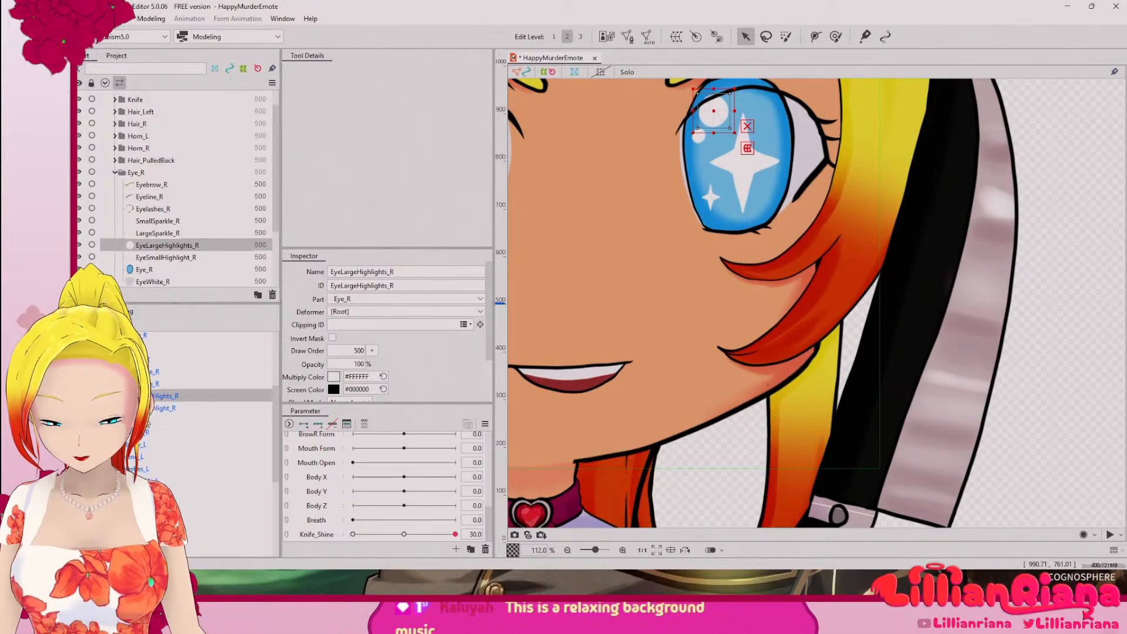
click(235, 420)
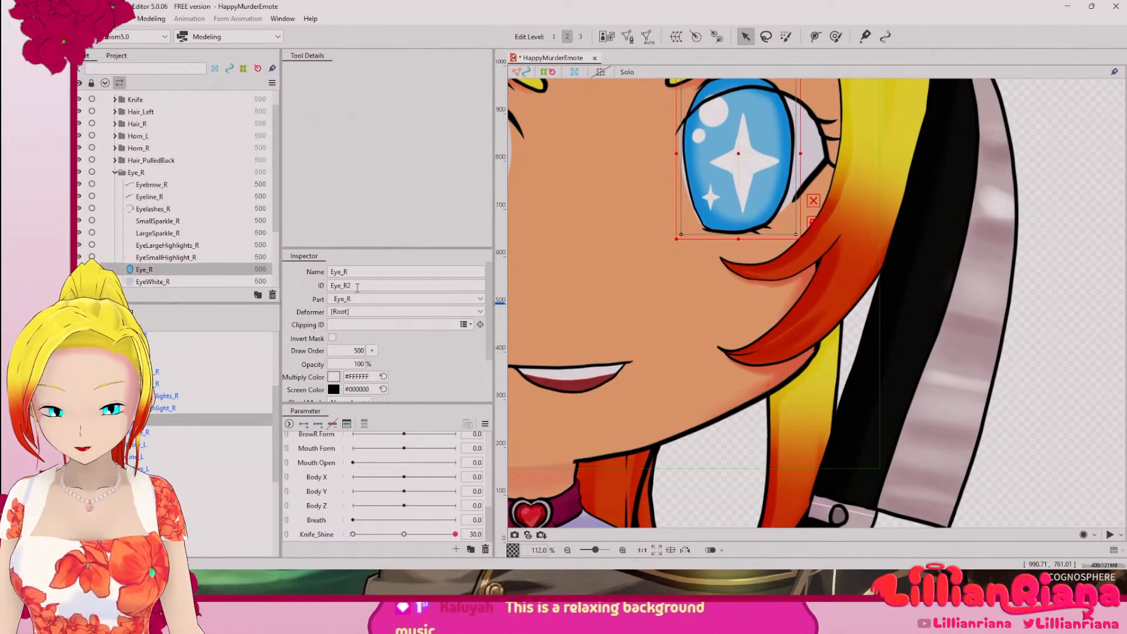
double_click(358, 287)
key(ctrl+c)
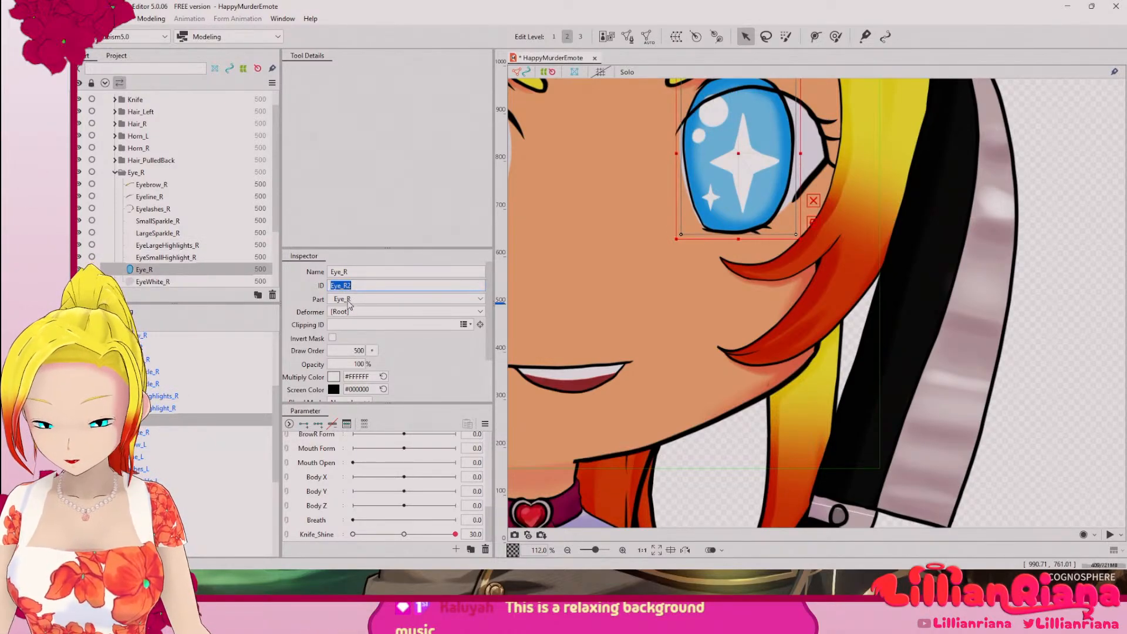
click(196, 405)
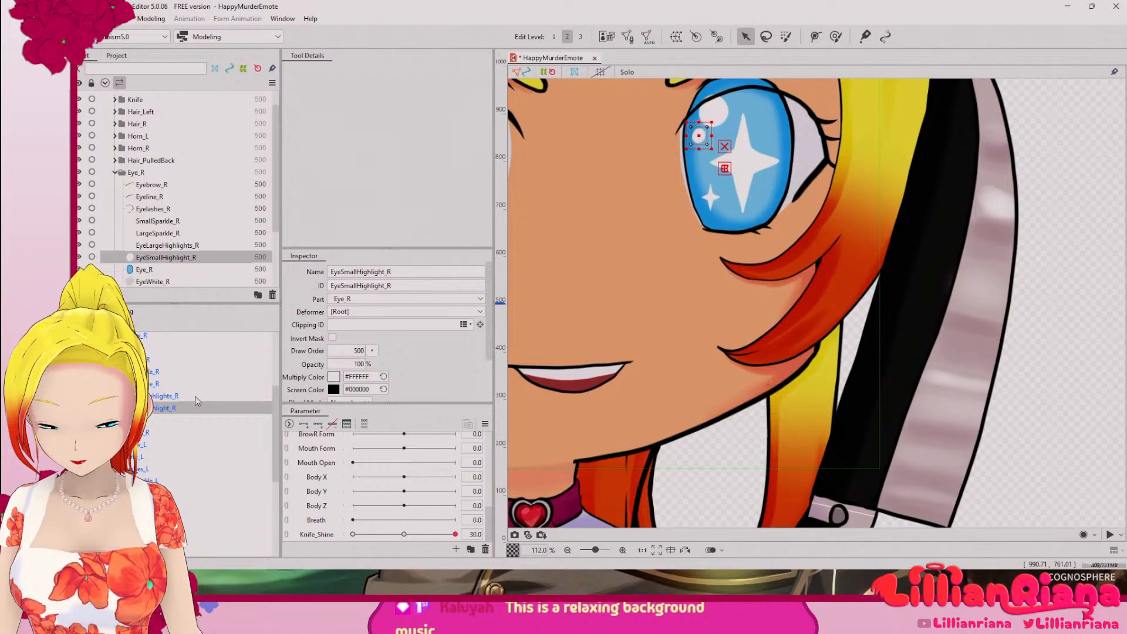
click(381, 325)
key(ctrl+v)
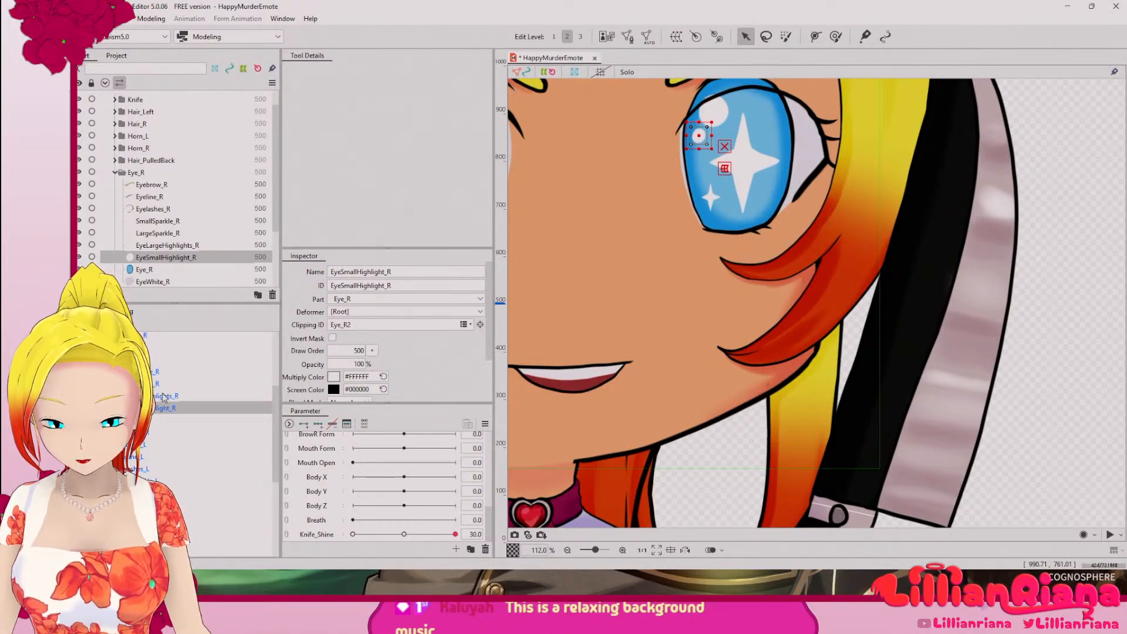
Step: Clip EyeLargeHighlights_R, LargeSparkle_R and SmallSparkle_R to the iris by setting their clipping ID to Eye_R2
click(164, 398)
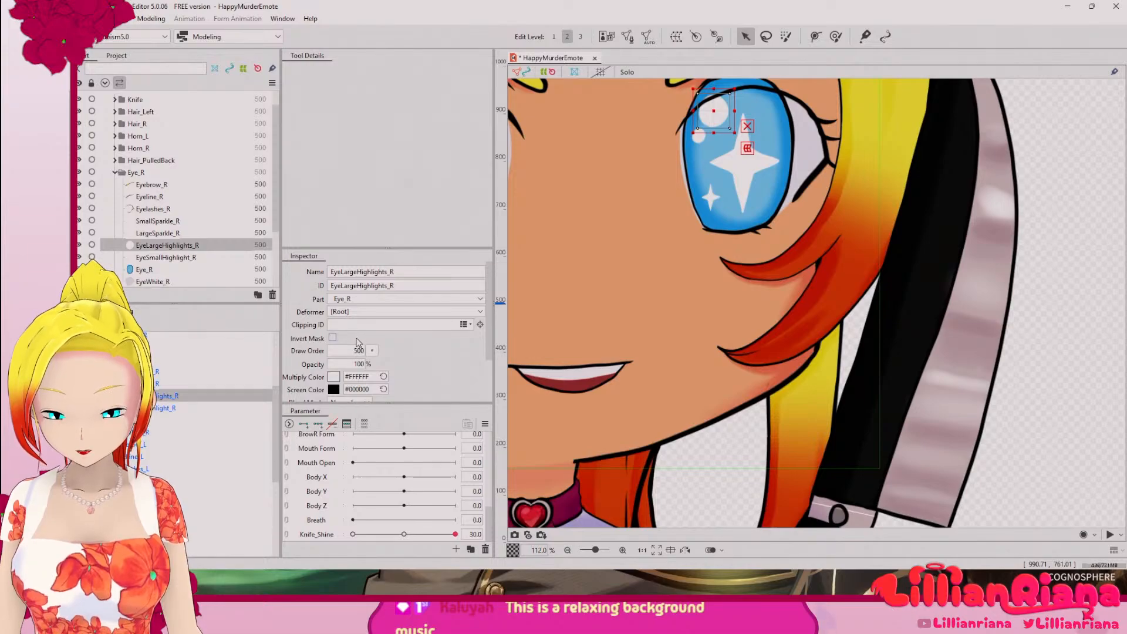
click(357, 324)
key(ctrl+v)
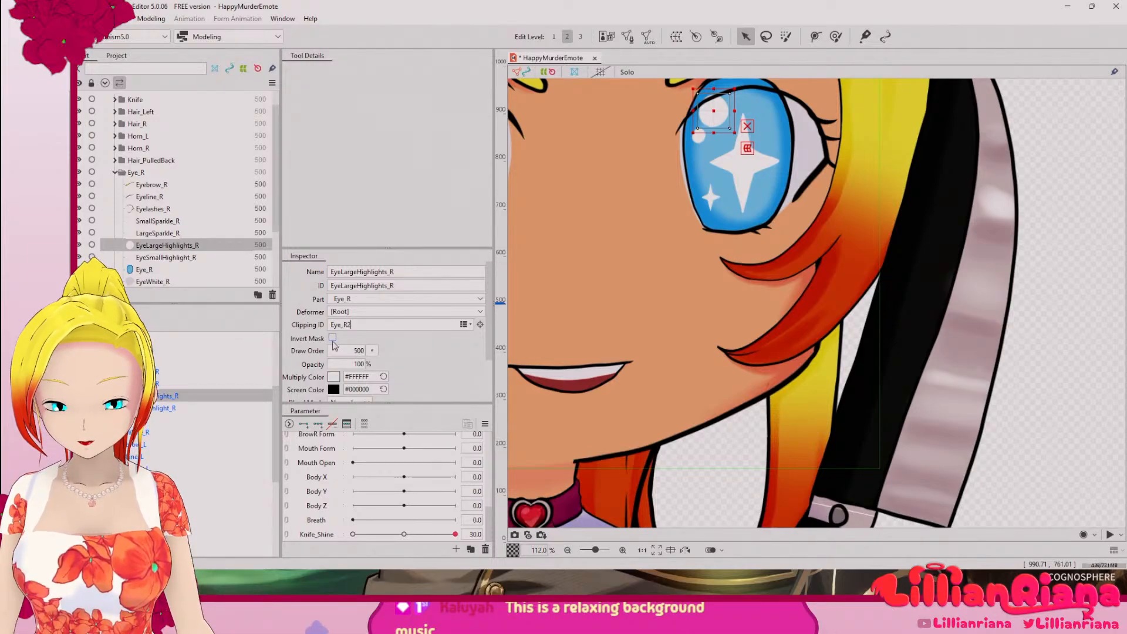
click(171, 383)
click(348, 326)
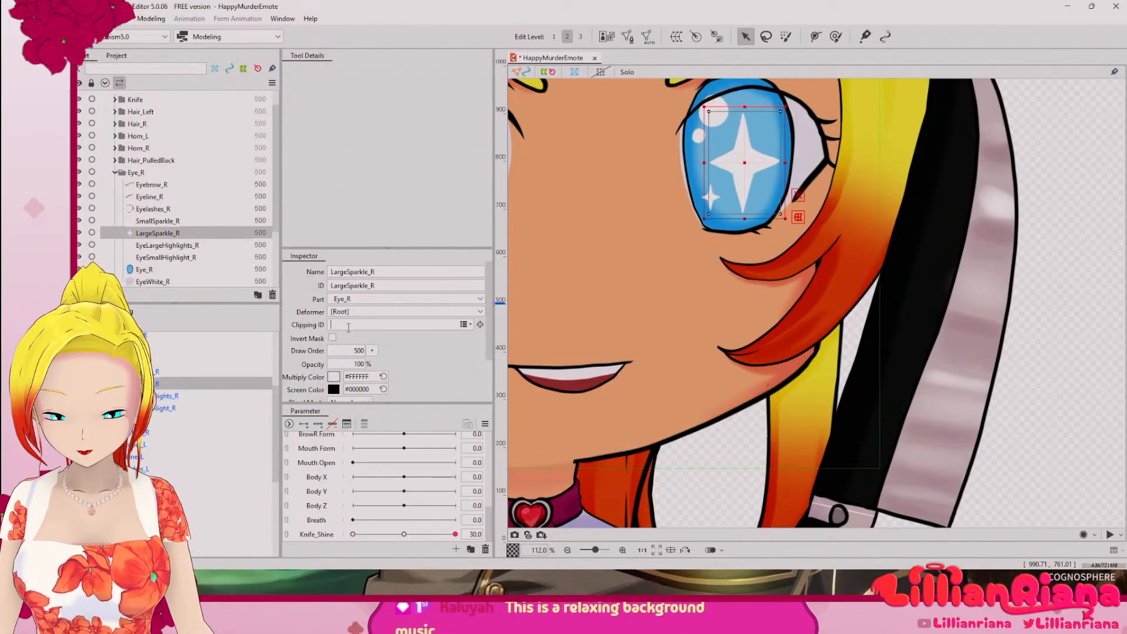
click(178, 372)
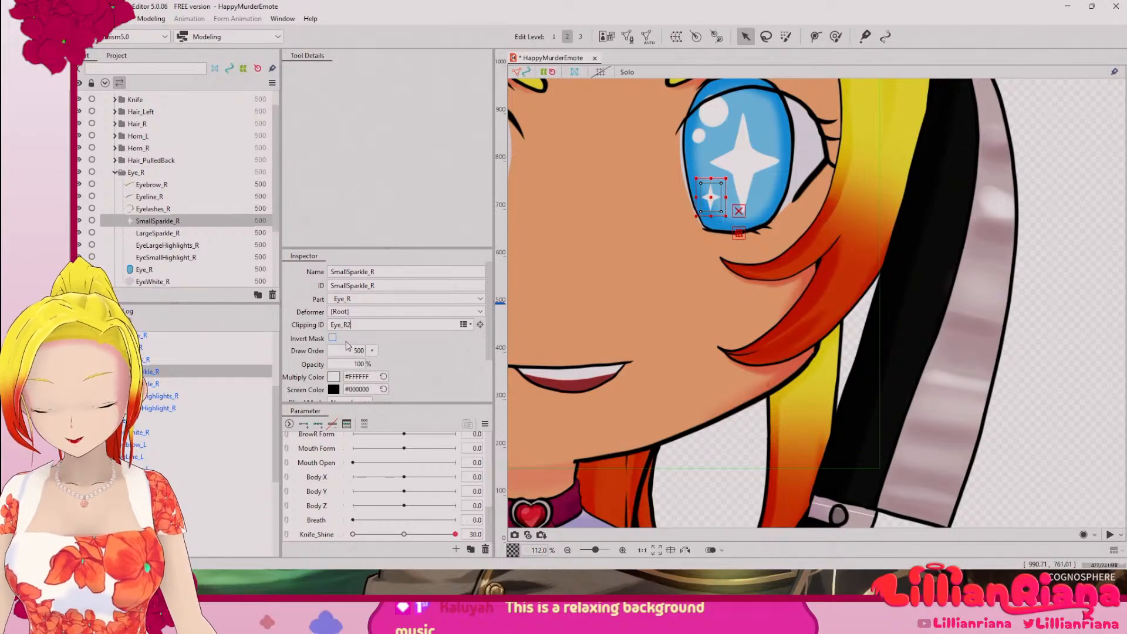
drag(276, 407, 281, 364)
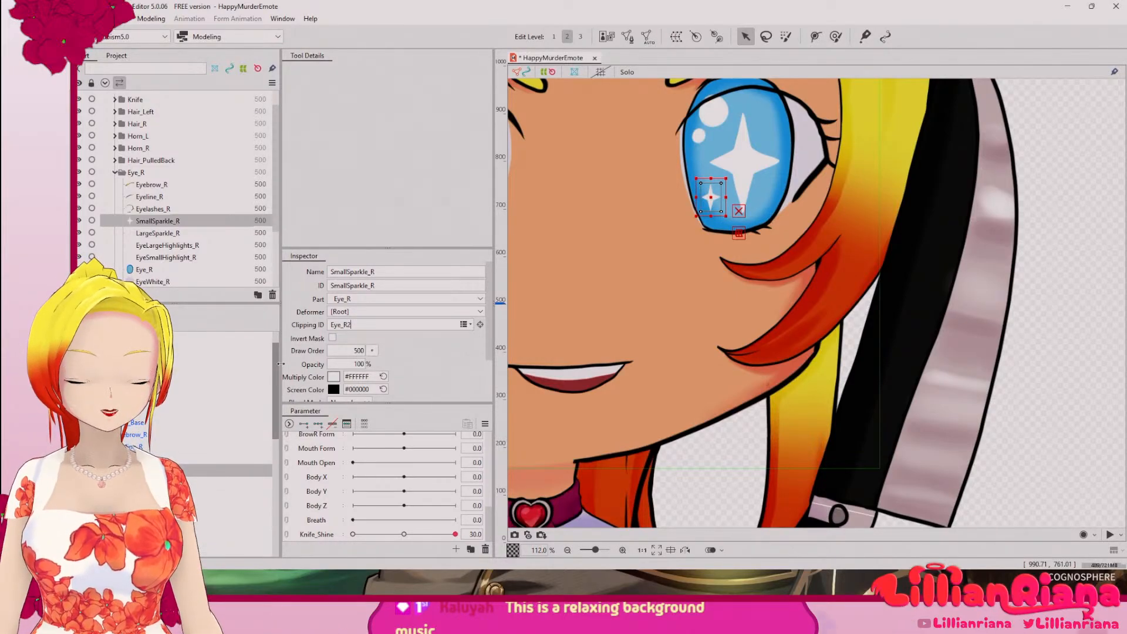
drag(281, 364, 303, 404)
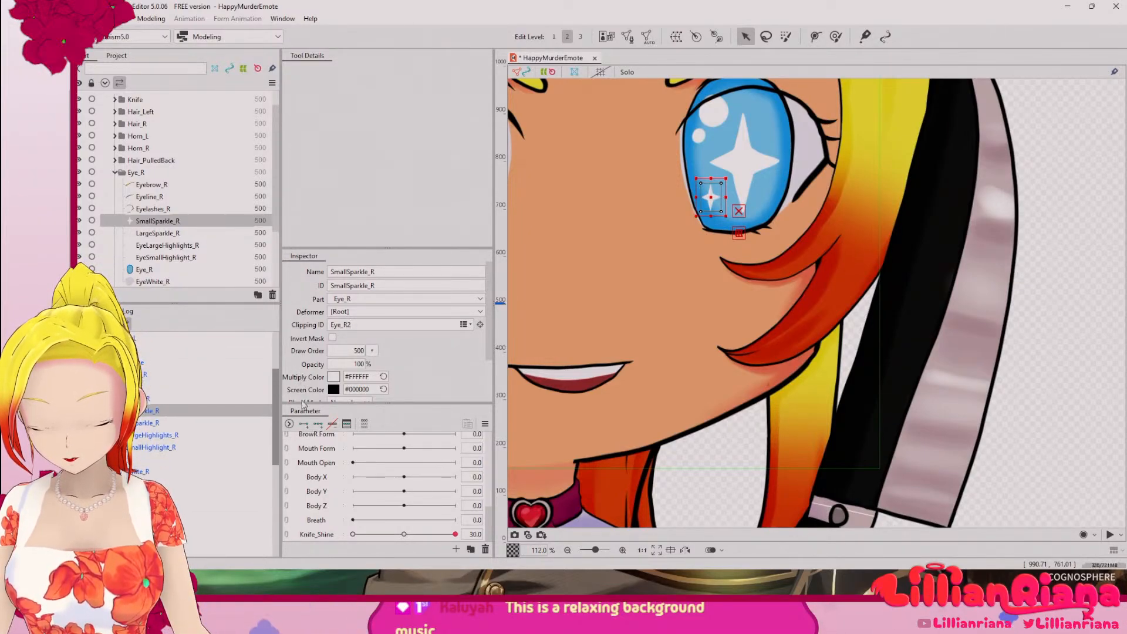
click(151, 400)
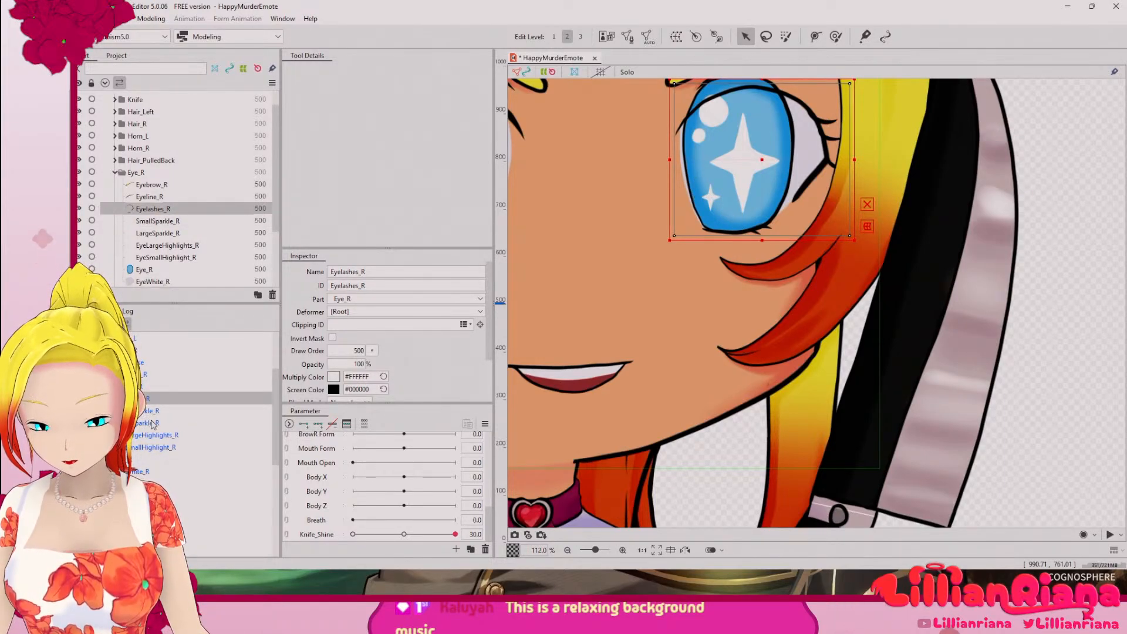
click(261, 423)
Step: Copy the ID of EyeWhite_L and set it as the clipping ID of Eye_L
drag(276, 427, 281, 499)
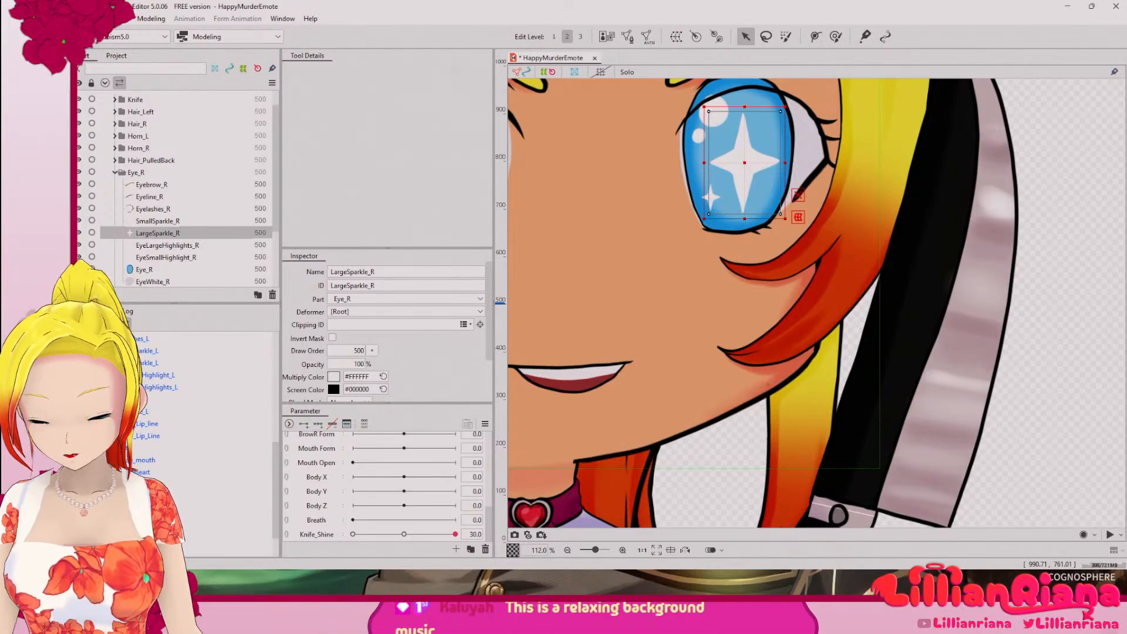
click(258, 410)
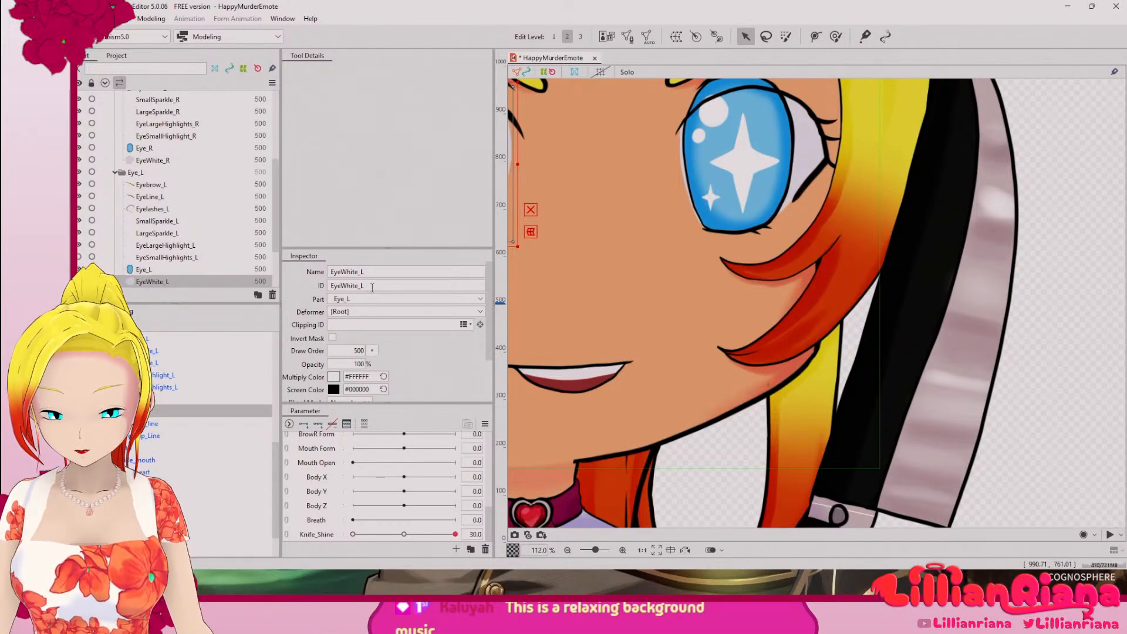
key(ctrl+a)
key(ctrl+c)
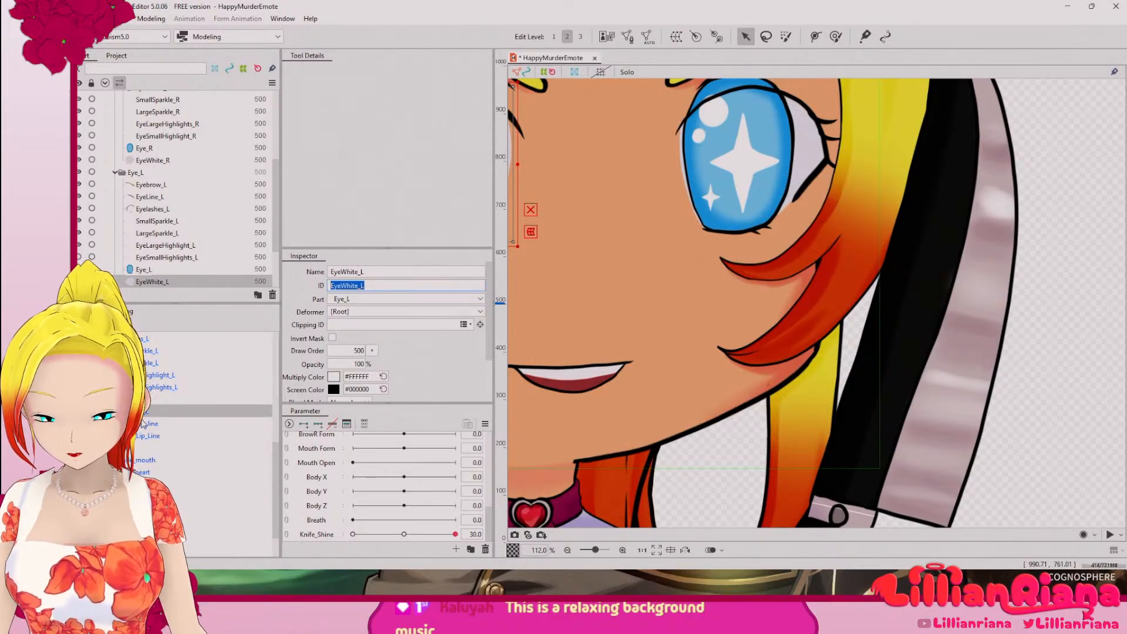
click(142, 399)
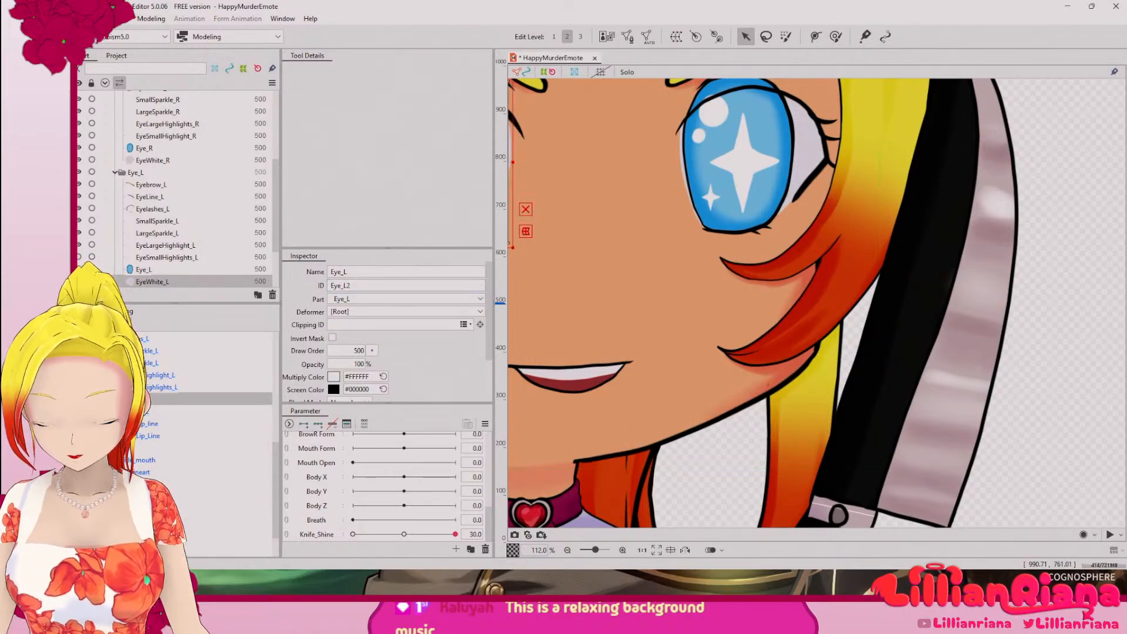
click(341, 326)
key(ctrl+v)
Step: Copy the ID of the Eye_L mesh and set EyeSmallHighlights_L's clipping ID to Eye_L2
click(143, 387)
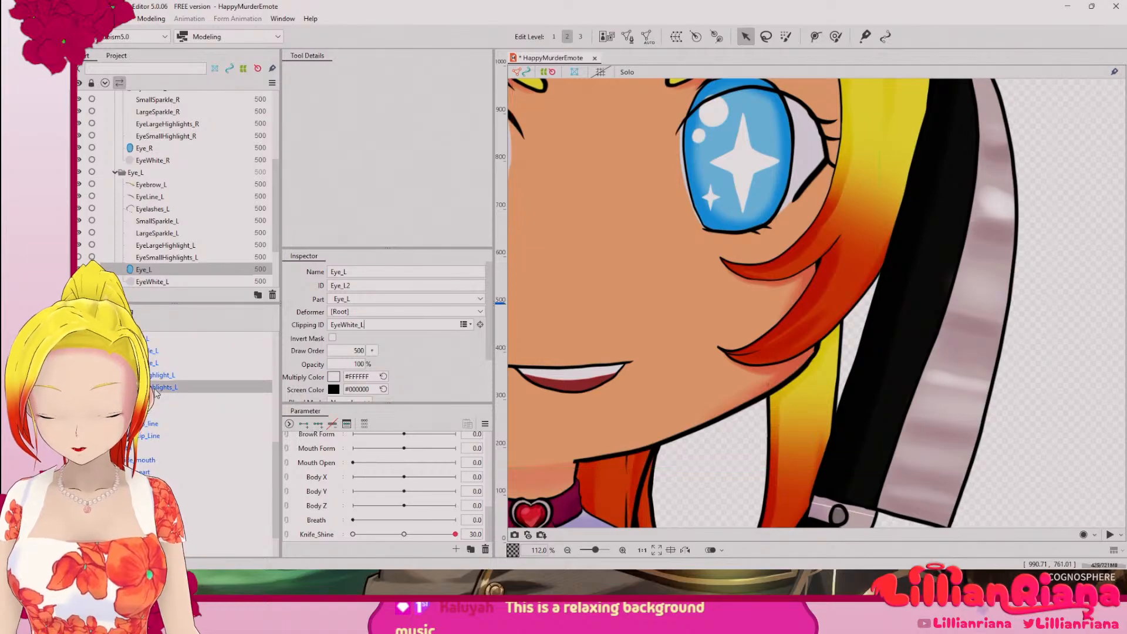
click(145, 399)
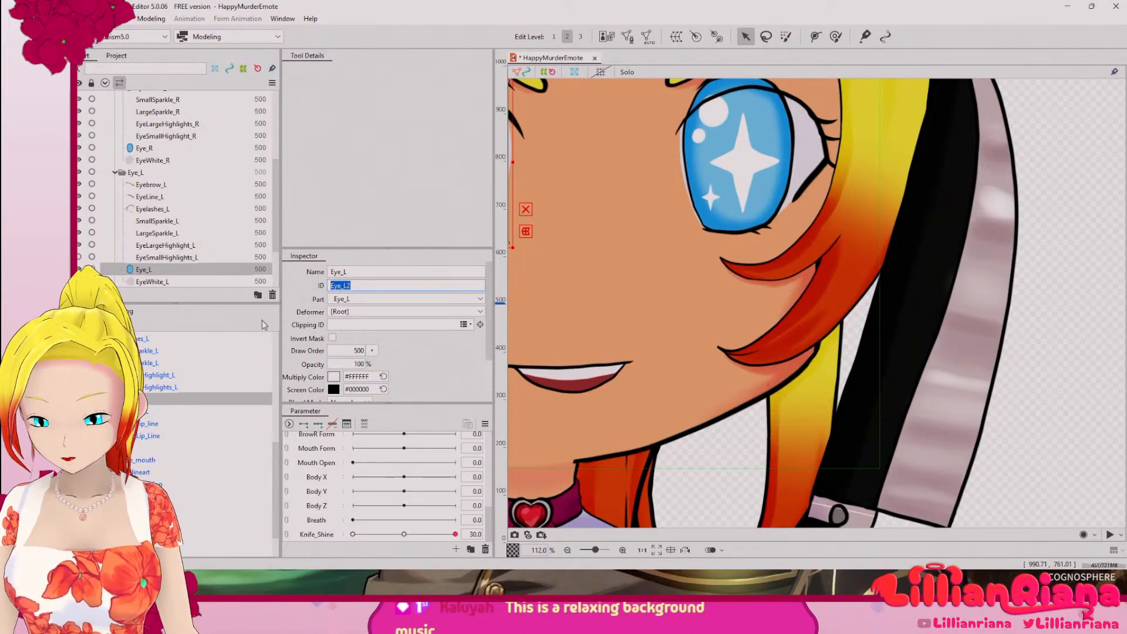
click(160, 387)
click(352, 325)
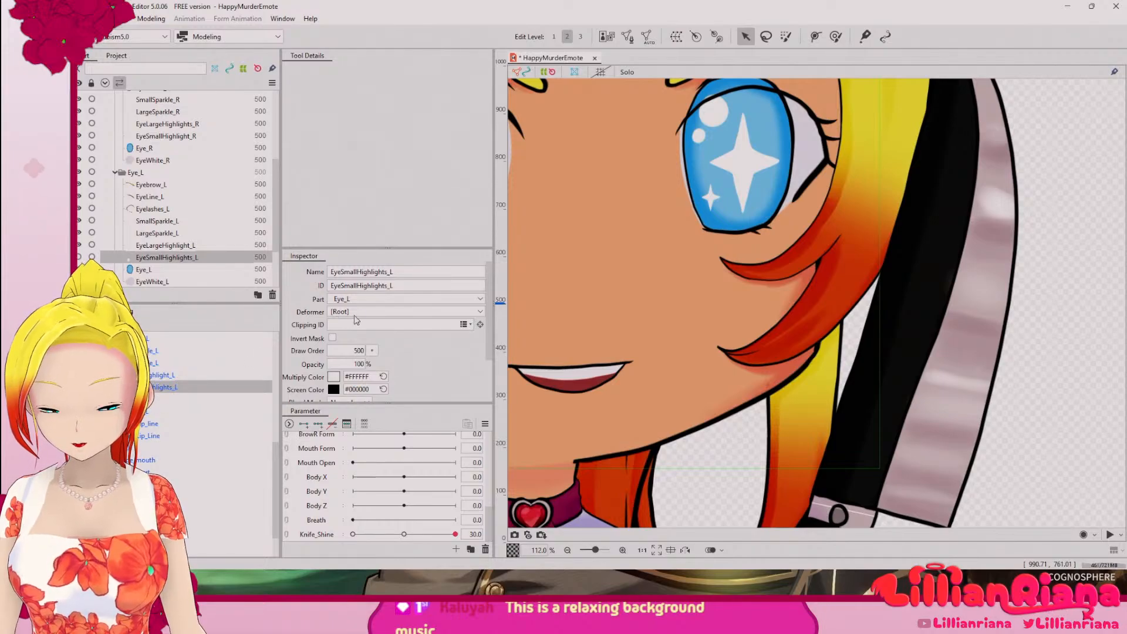
text(Eye_L2)
Step: Clip EyeLargeHighlight_L, LargeSparkle_L and SmallSparkle_L to the iris by setting their clipping ID to Eye_L2
click(172, 375)
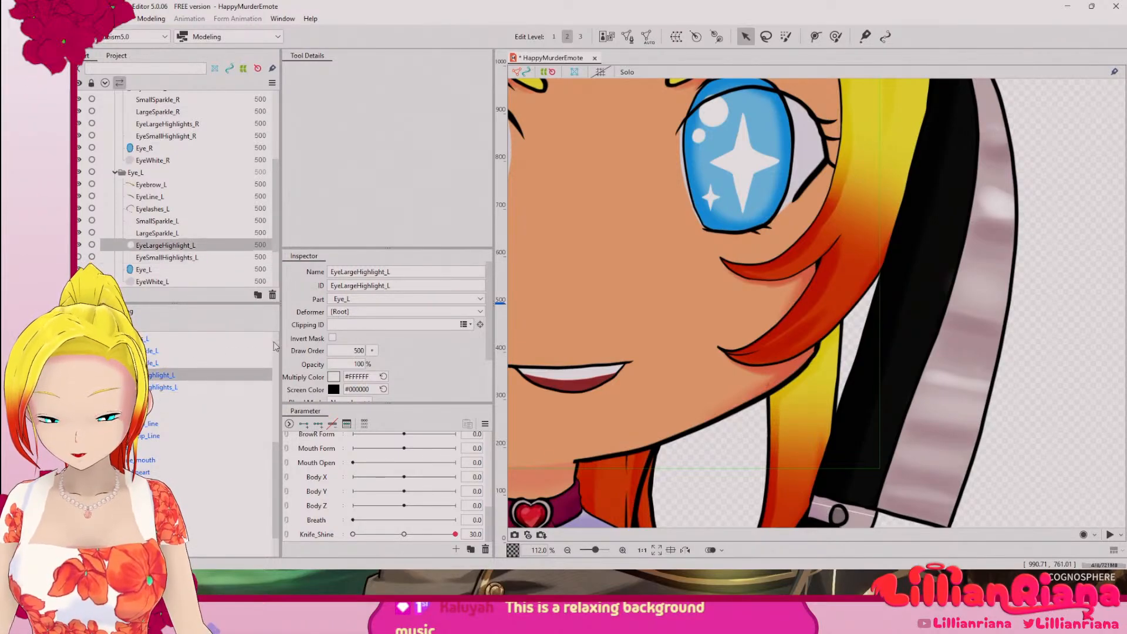
click(344, 325)
text(Eye_L2)
click(252, 363)
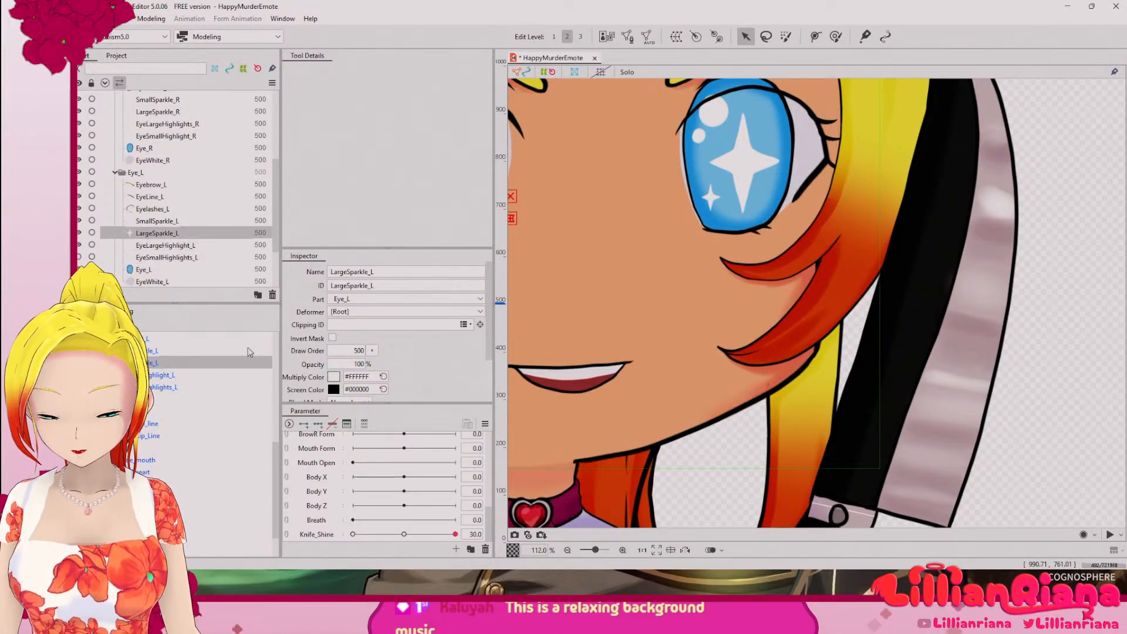
text(Eye_L2)
click(253, 351)
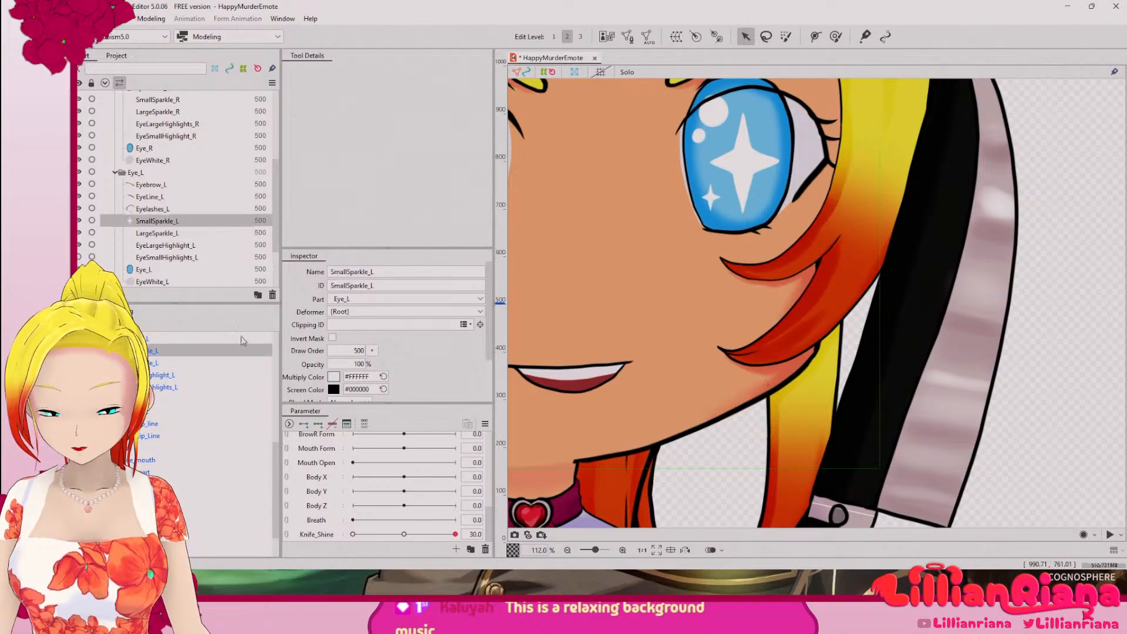
click(341, 325)
text(Eye_L2)
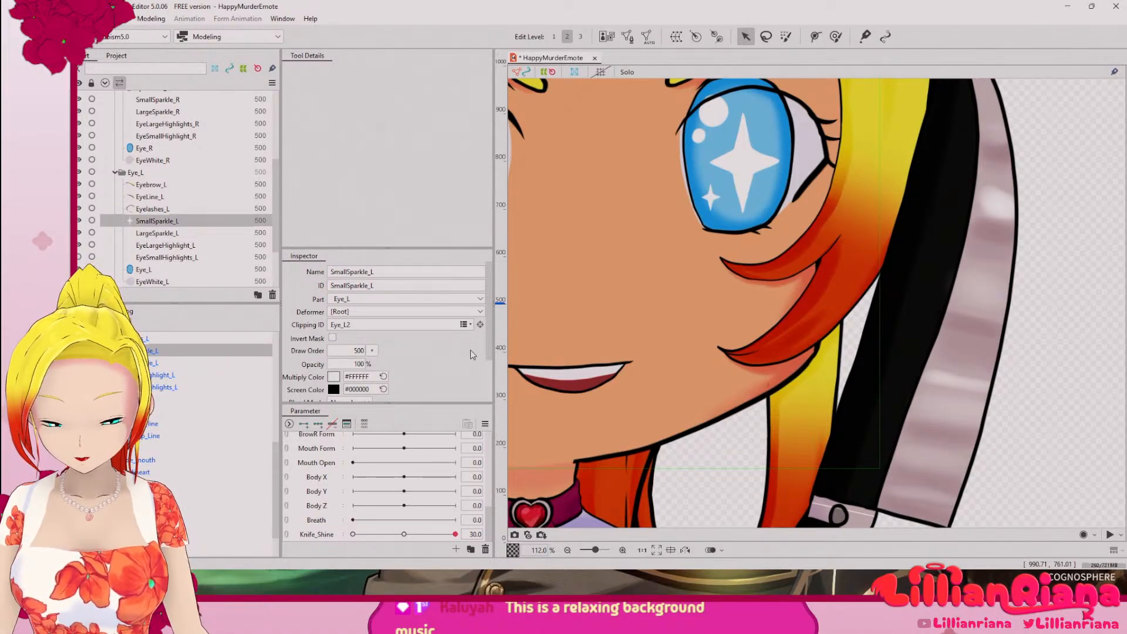
drag(487, 333, 489, 363)
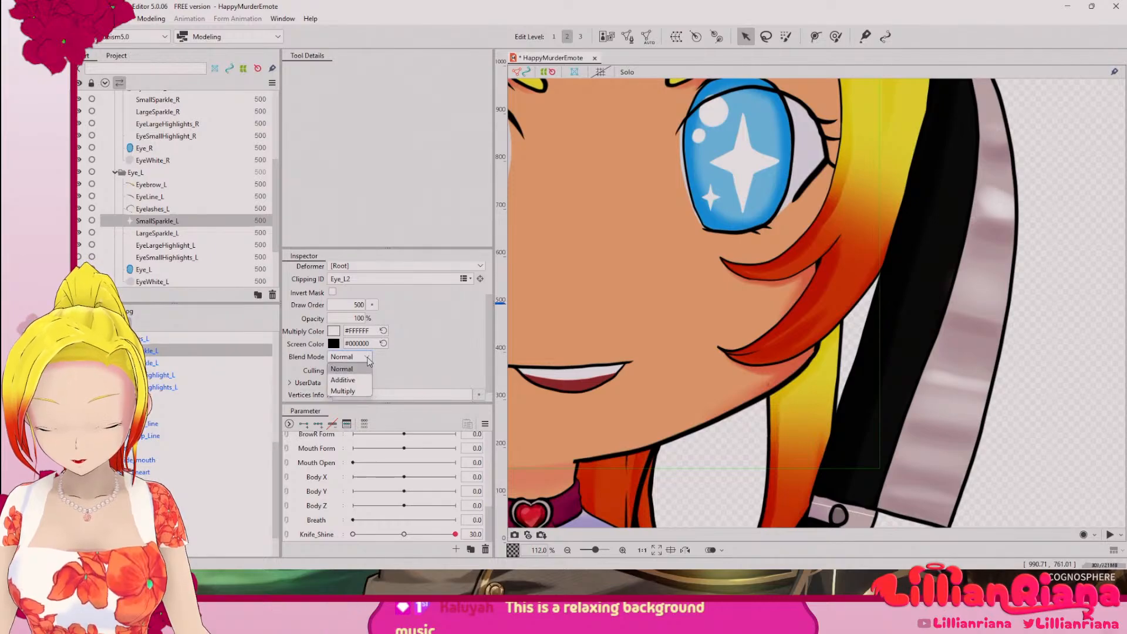
click(407, 363)
click(333, 370)
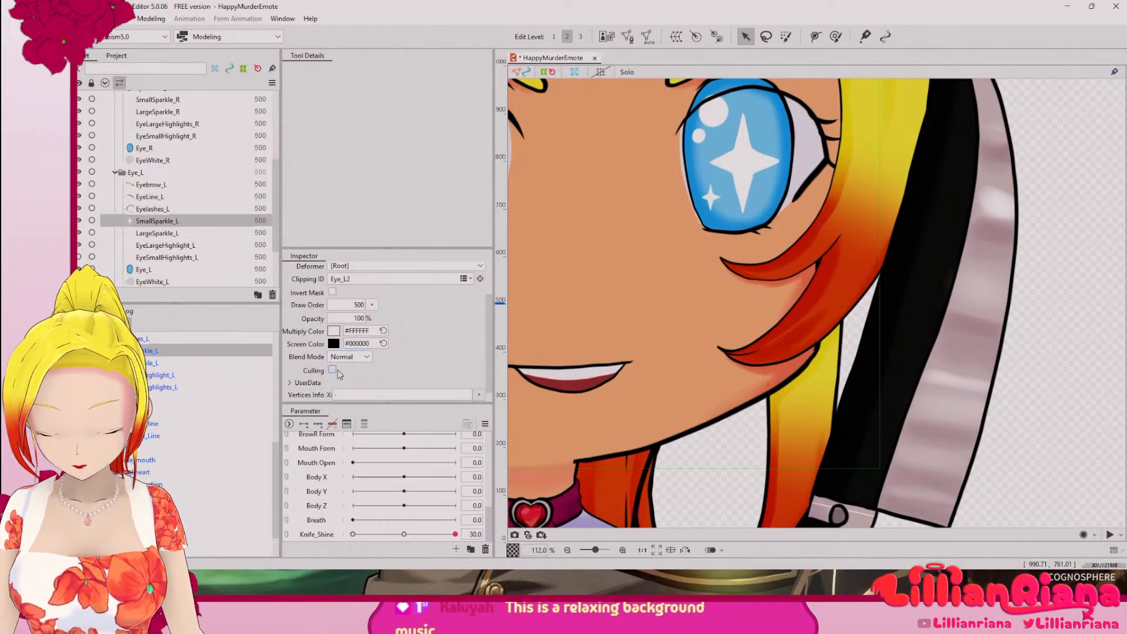
Step: Check the Eye_L iris mesh's clipping settings and copy the ID of the EyeWhite_L mesh
click(368, 357)
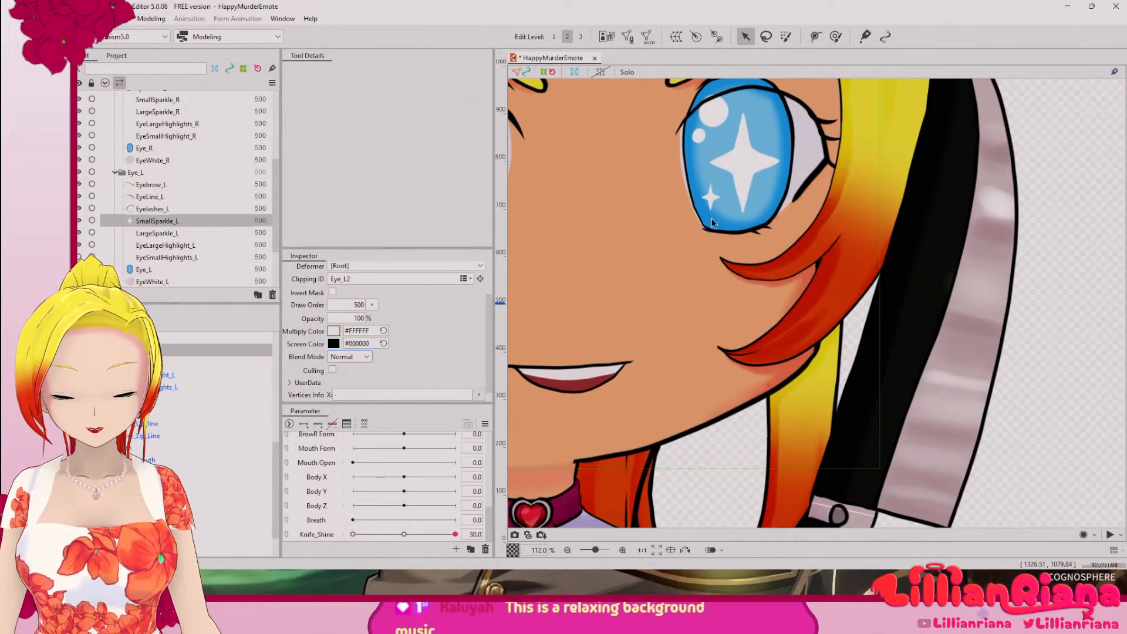
scroll(675, 288, down, 4)
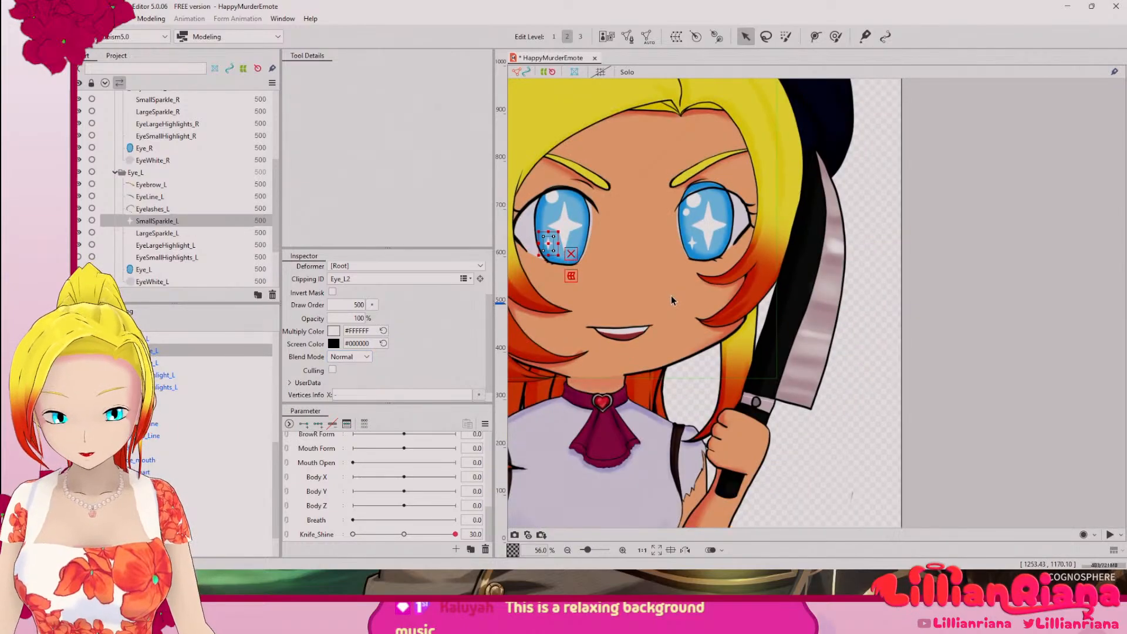
scroll(672, 295, up, 2)
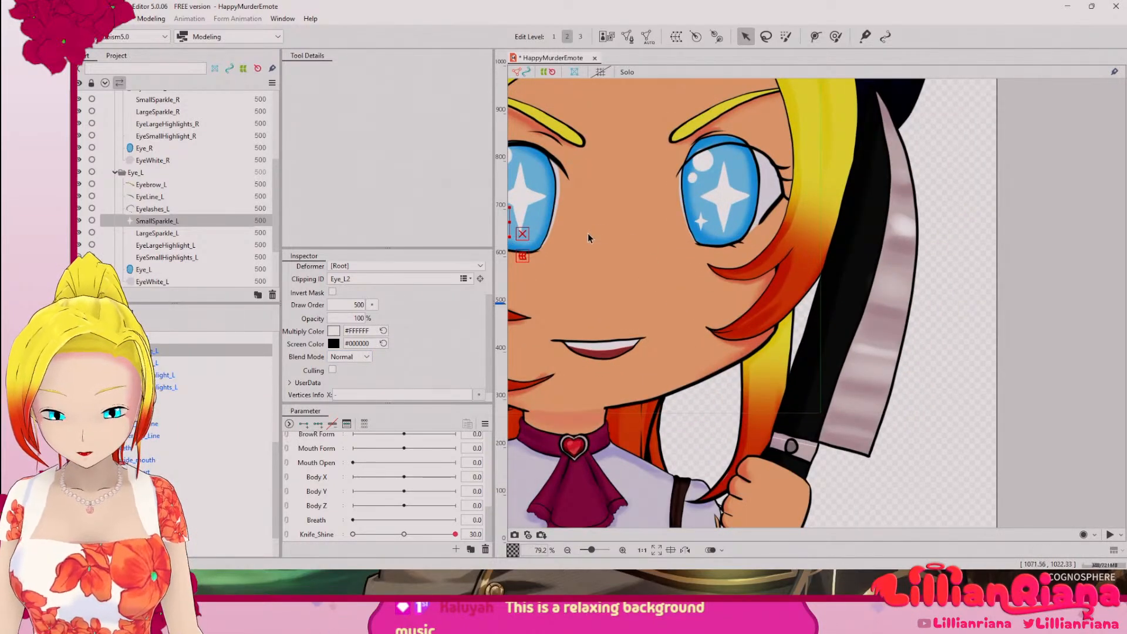
click(551, 207)
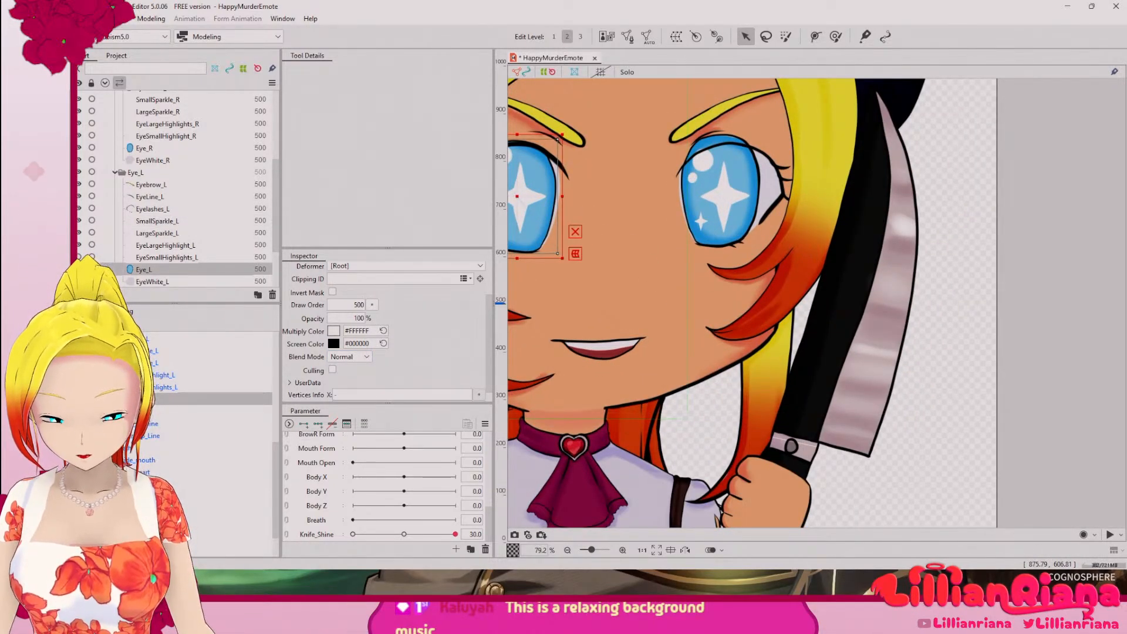
click(153, 282)
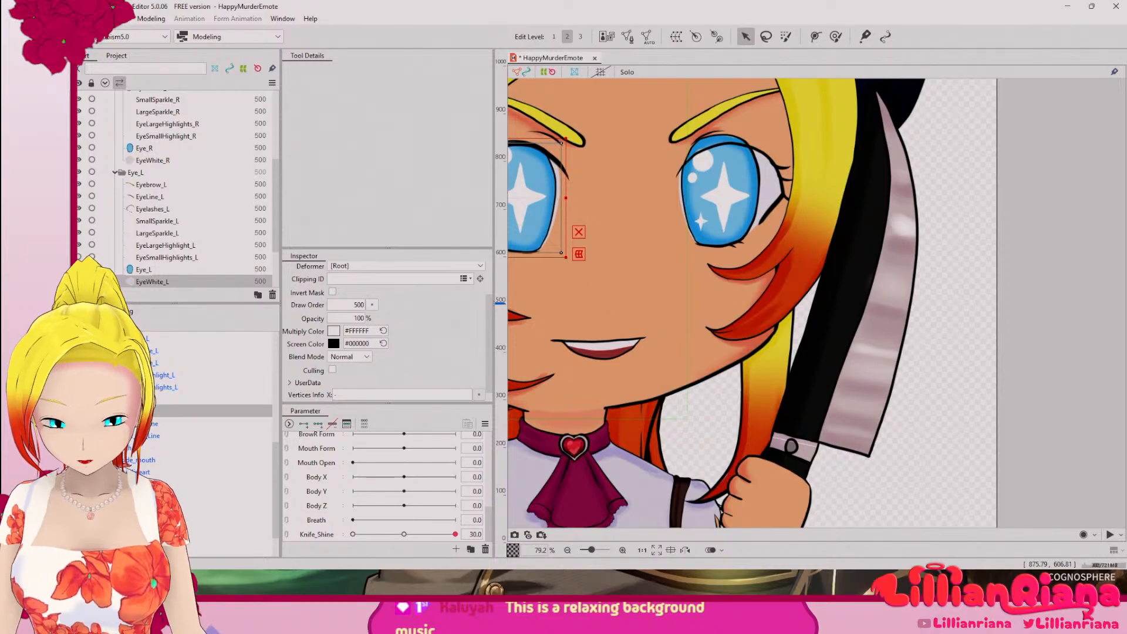
scroll(332, 358, up, 2)
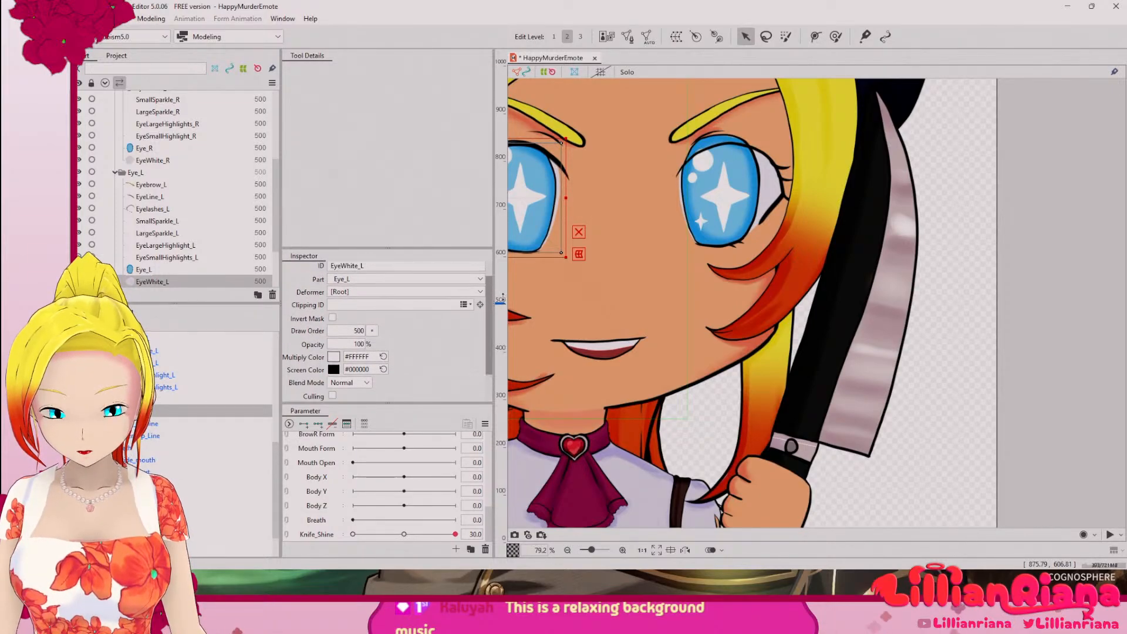
scroll(362, 313, up, 1)
click(146, 269)
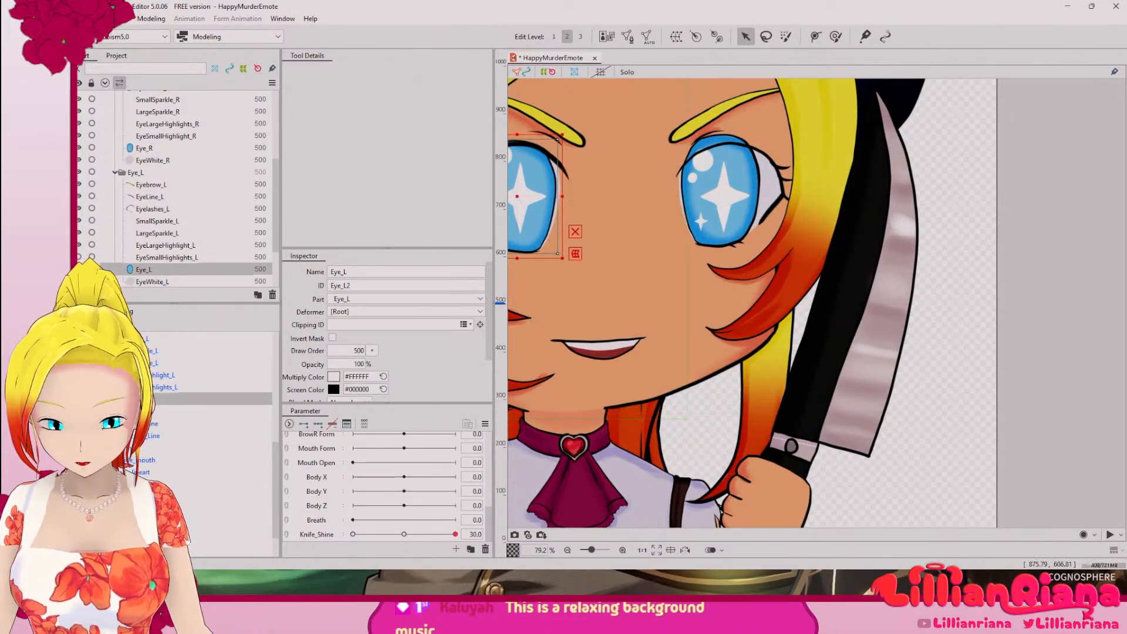
key(Down)
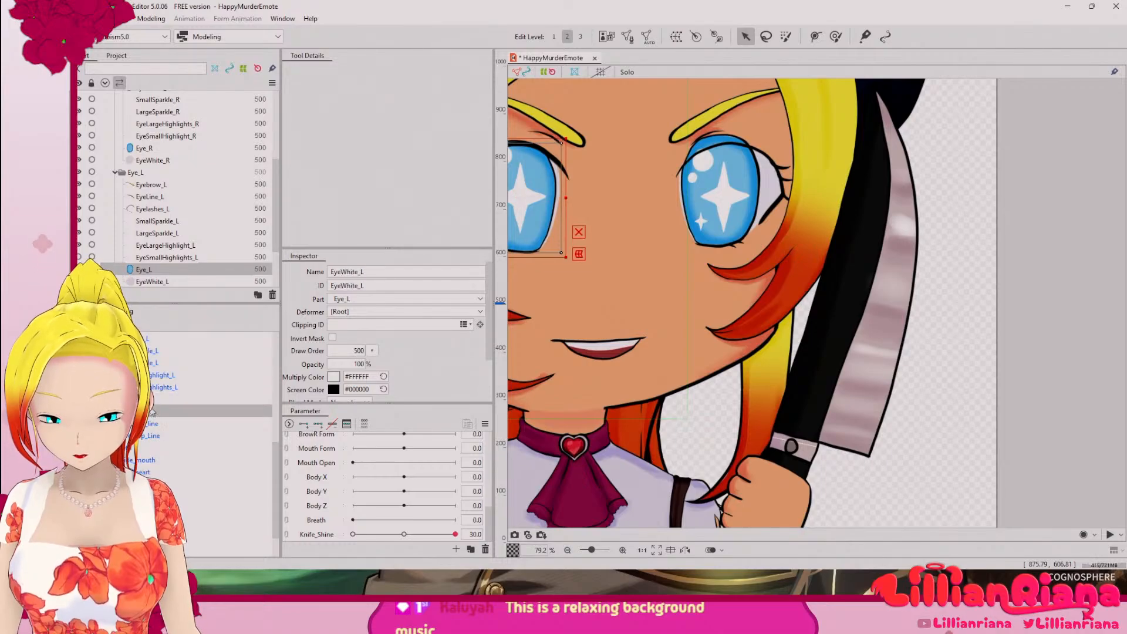
double_click(377, 288)
key(ctrl+c)
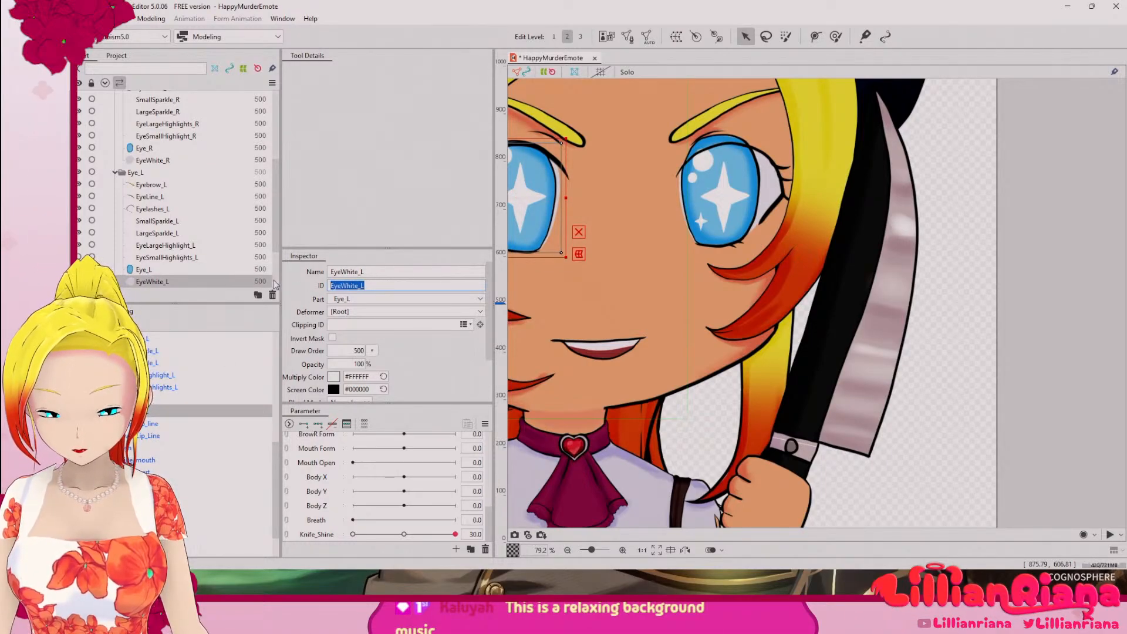
Step: Clip the Eye_L iris mesh to the eye white by setting its clipping ID to EyeWhite_L
key(Up)
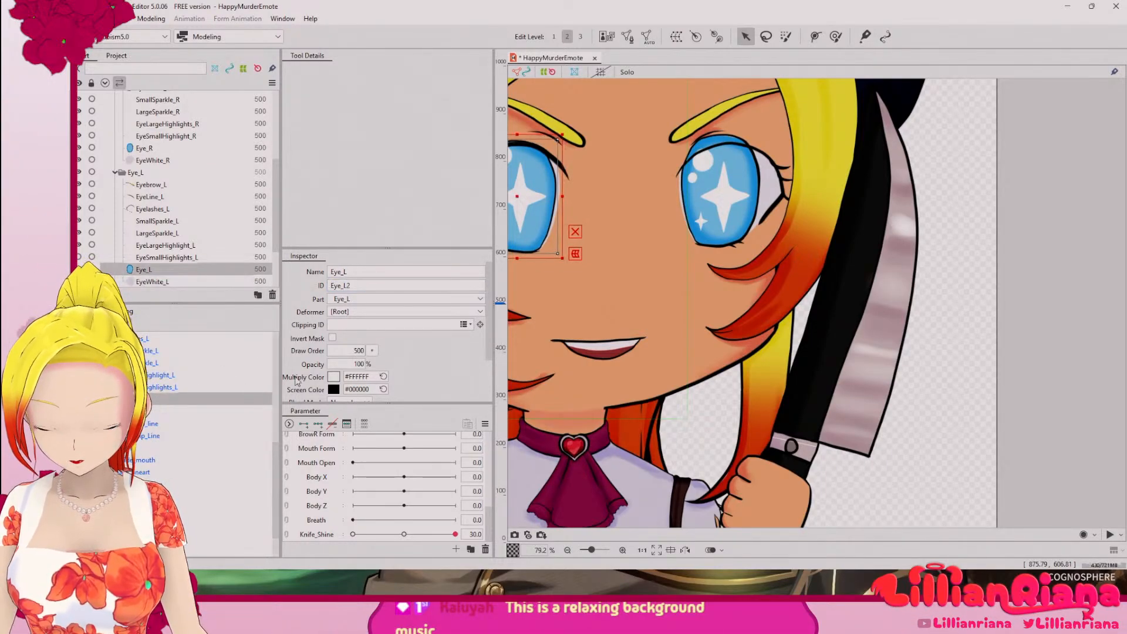
click(345, 324)
key(ctrl+v)
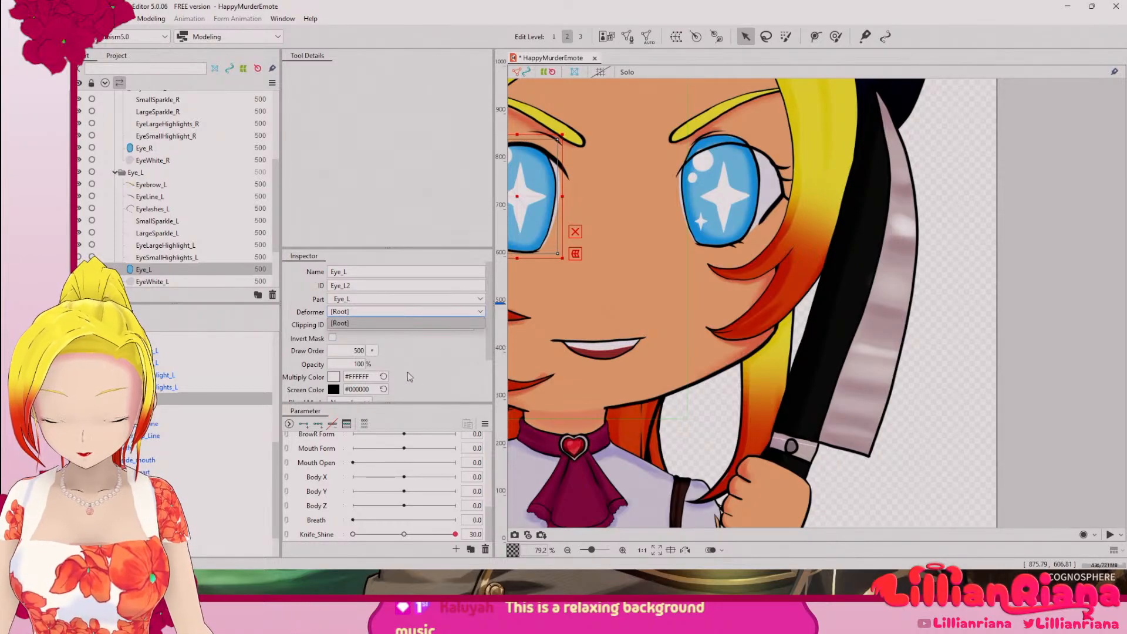
double_click(402, 325)
Step: Copy the ID of the Eye_L mesh and review the clipping settings of EyeSmallHighlights_L and Eye_L
double_click(388, 286)
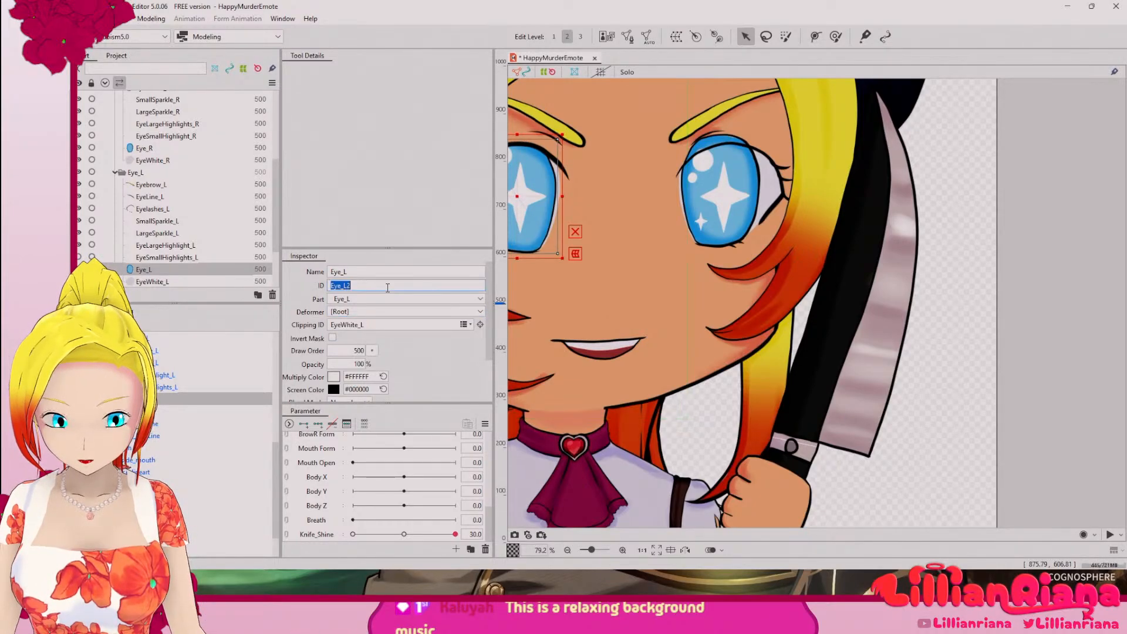
click(160, 388)
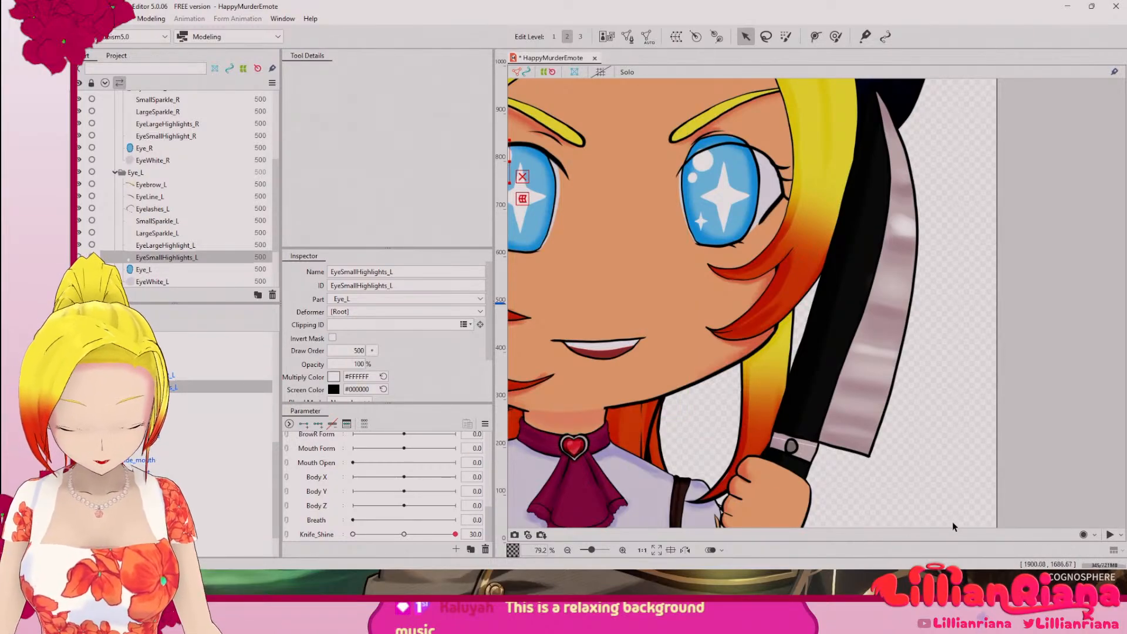
drag(619, 259, 703, 340)
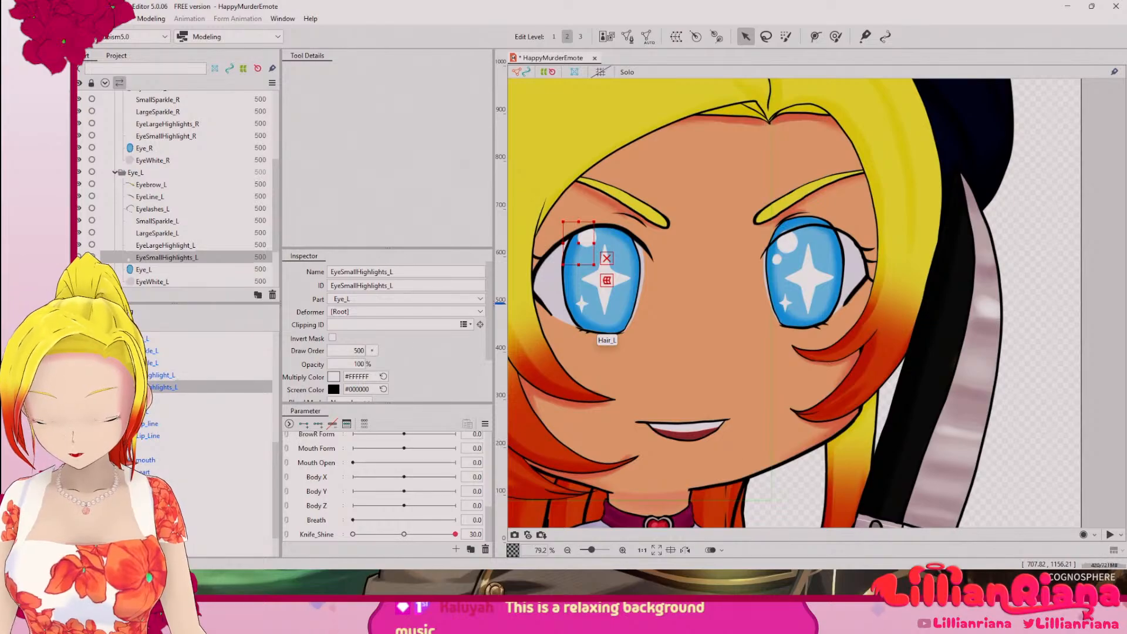
click(602, 317)
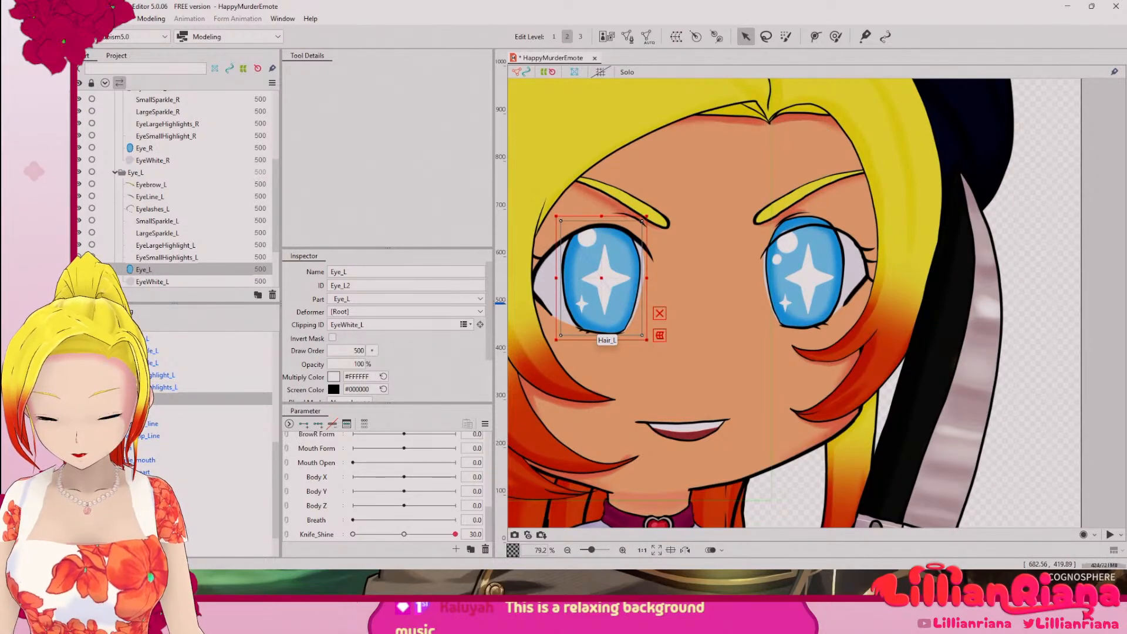
Step: Select the EyeWhite_R mesh and copy its ID
drag(274, 455, 284, 391)
click(142, 437)
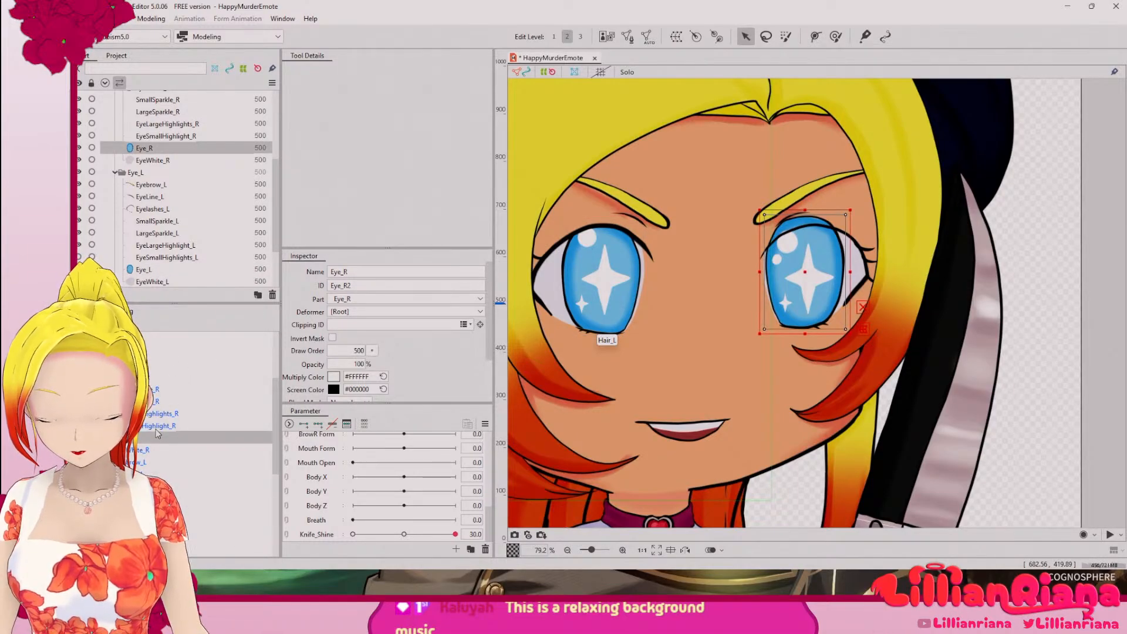
click(154, 449)
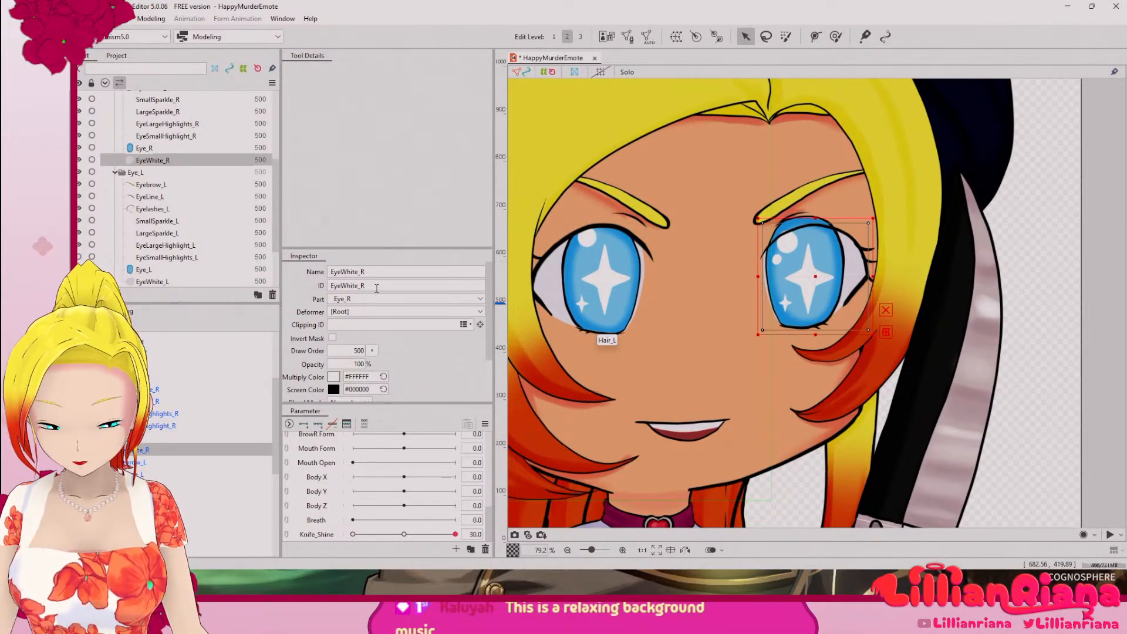
drag(373, 285, 305, 288)
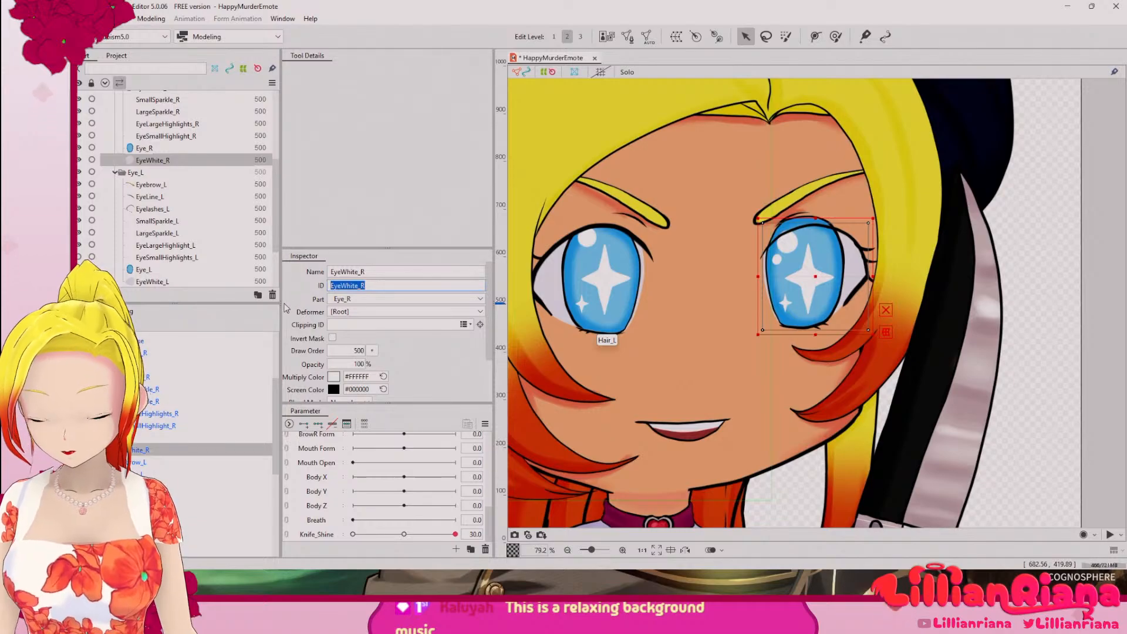
Step: Clip the Eye_R iris mesh to the eye white by setting its clipping ID to EyeWhite_R
click(143, 437)
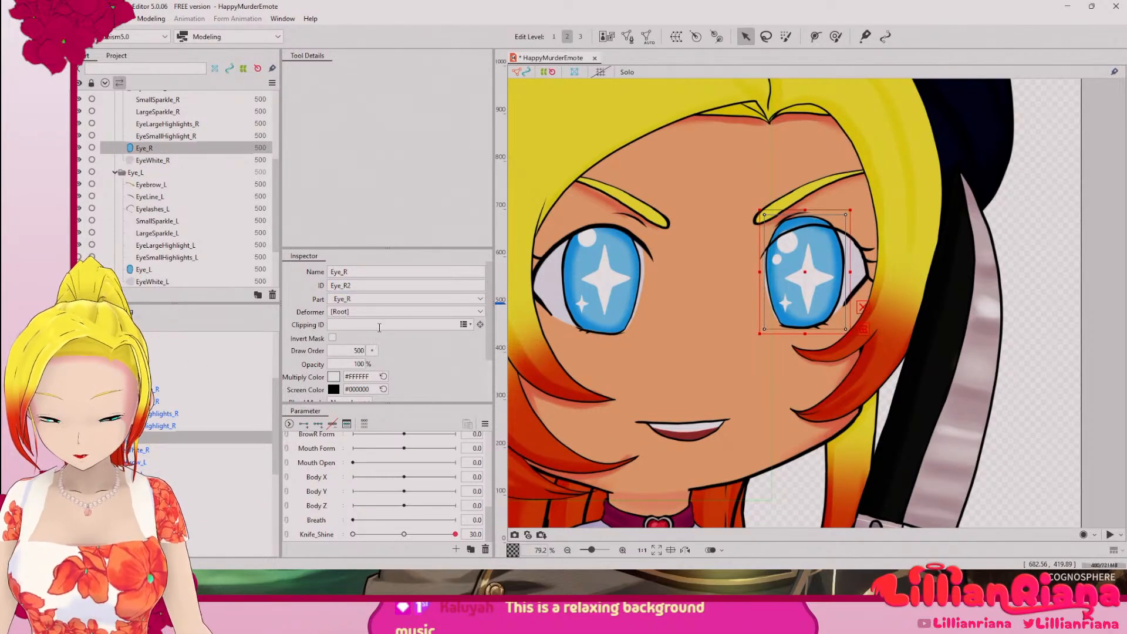
click(350, 326)
click(206, 415)
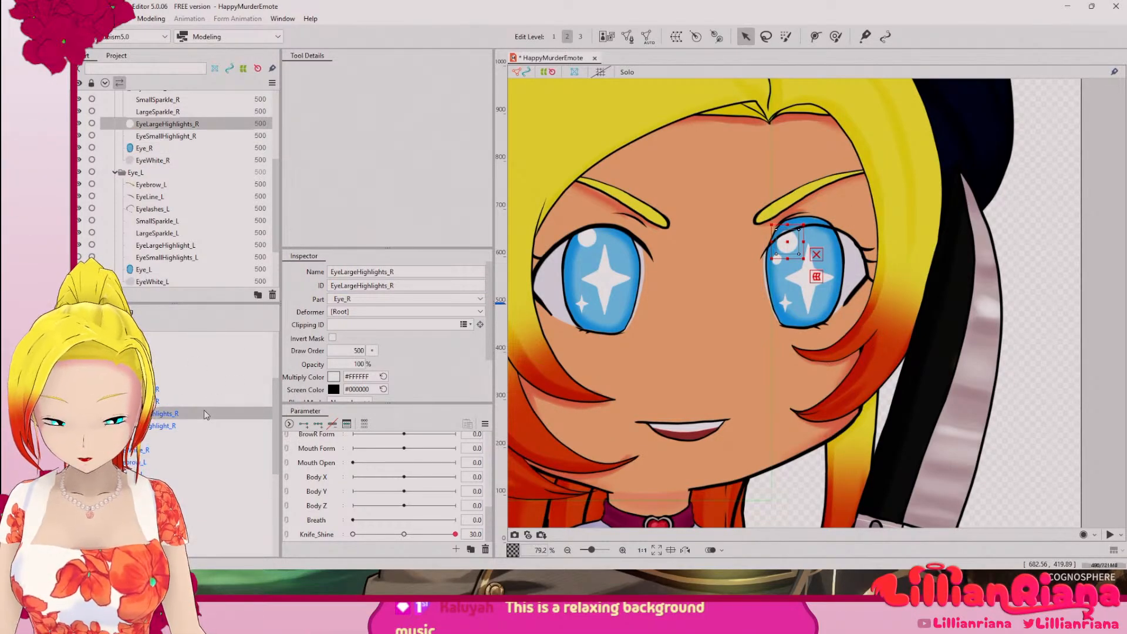
click(144, 438)
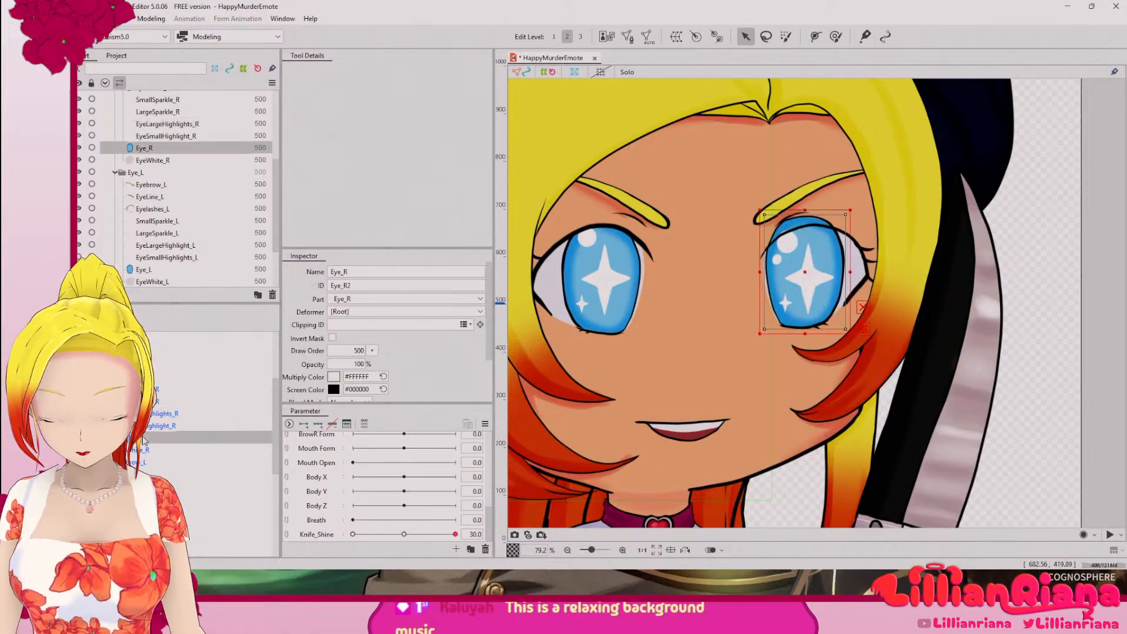
click(332, 338)
click(360, 326)
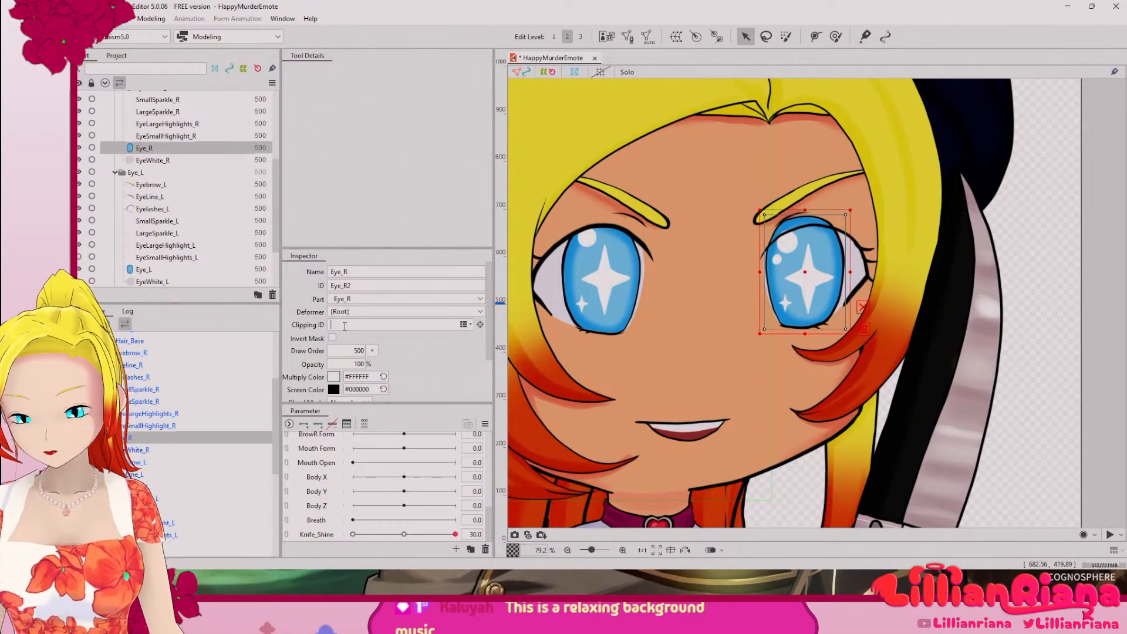
text(EyeWhite_R)
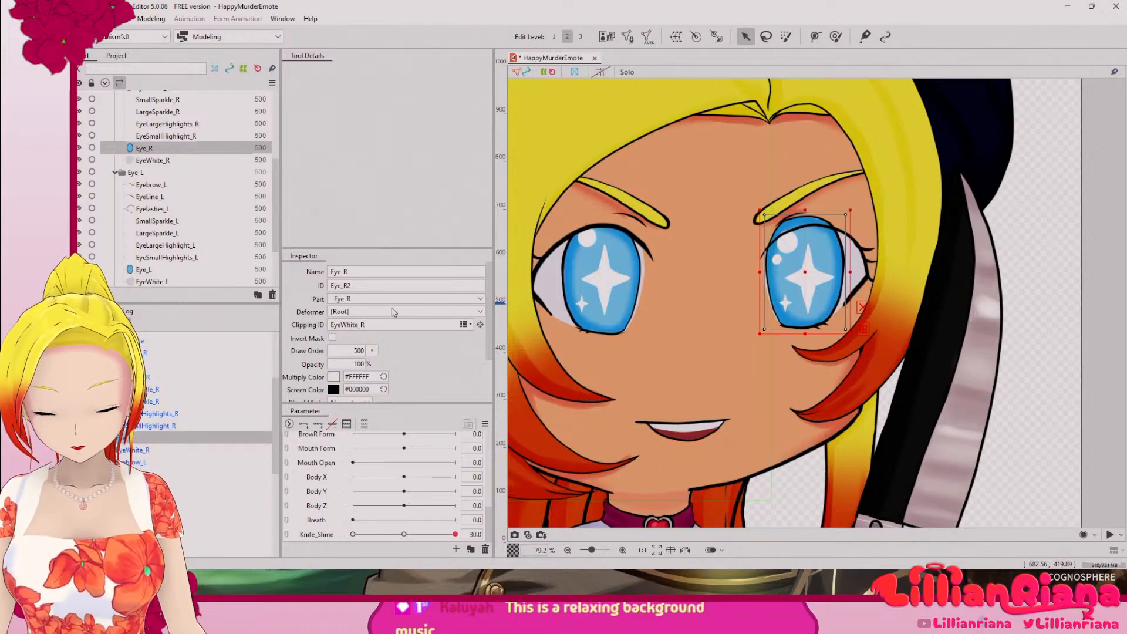
key(Return)
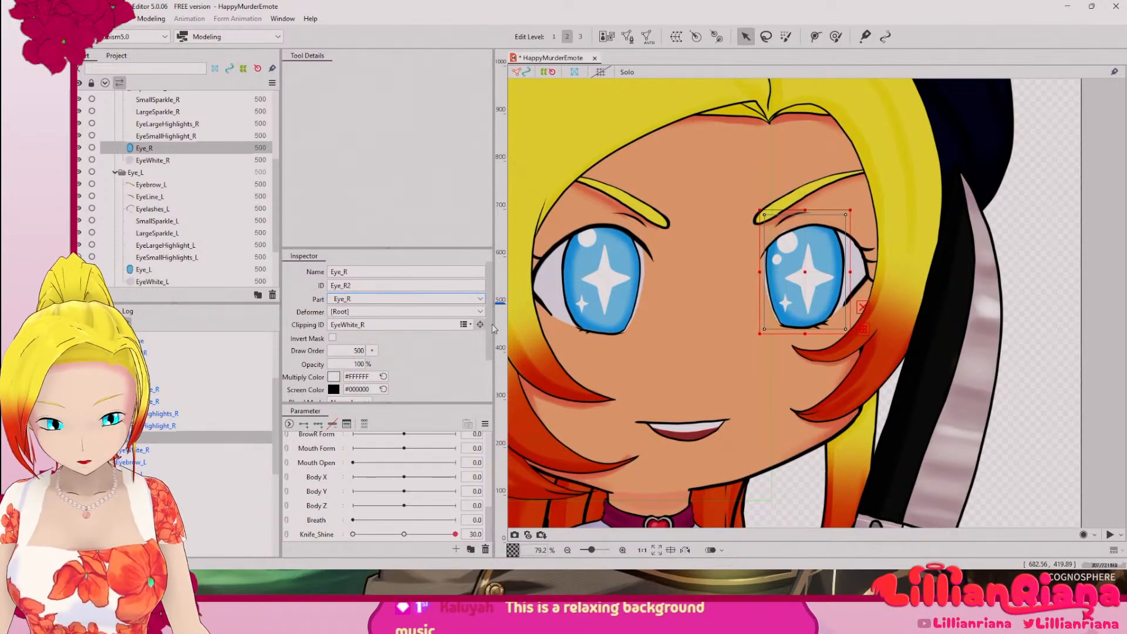
Step: Clear the selection and examine the edges of both clipped eyes up close and on the whole face
click(1018, 270)
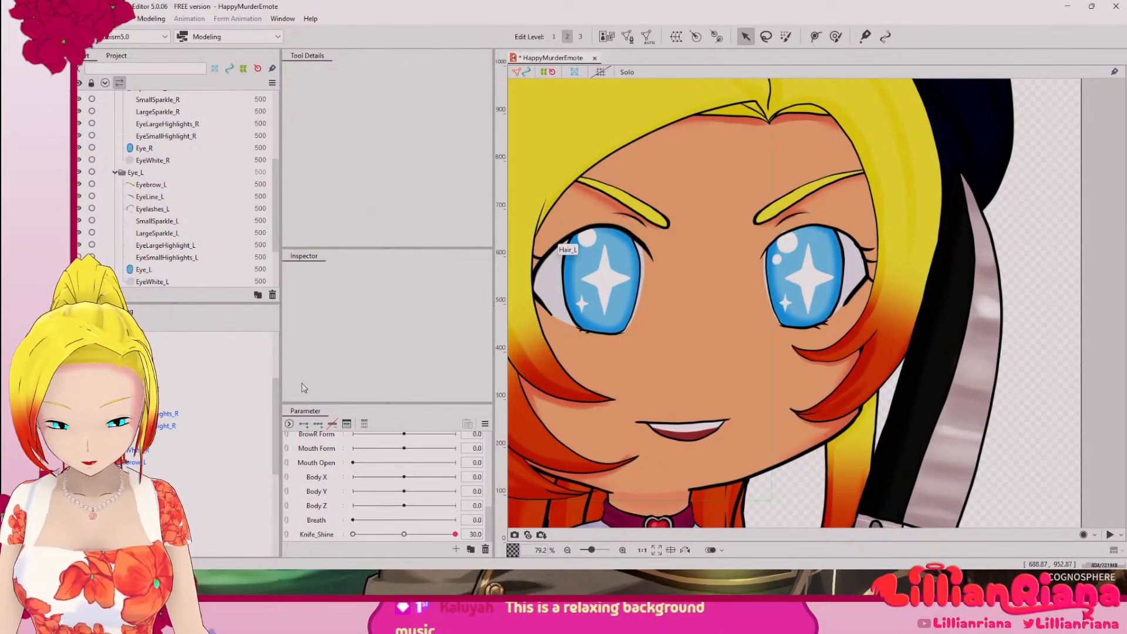
scroll(277, 438, down, 3)
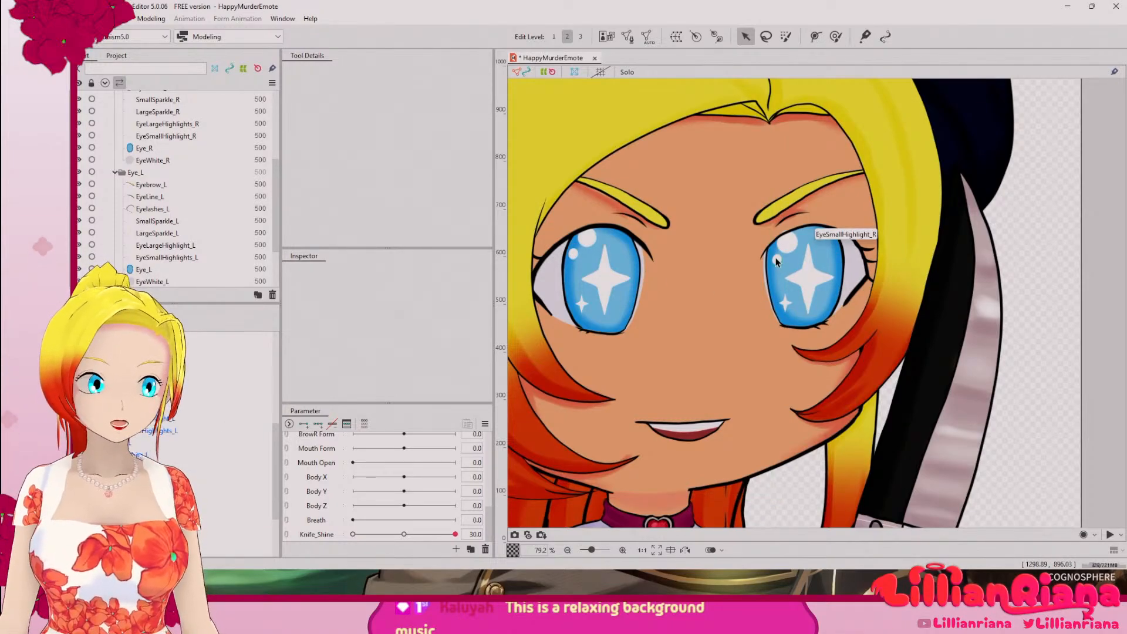
scroll(763, 306, up, 4)
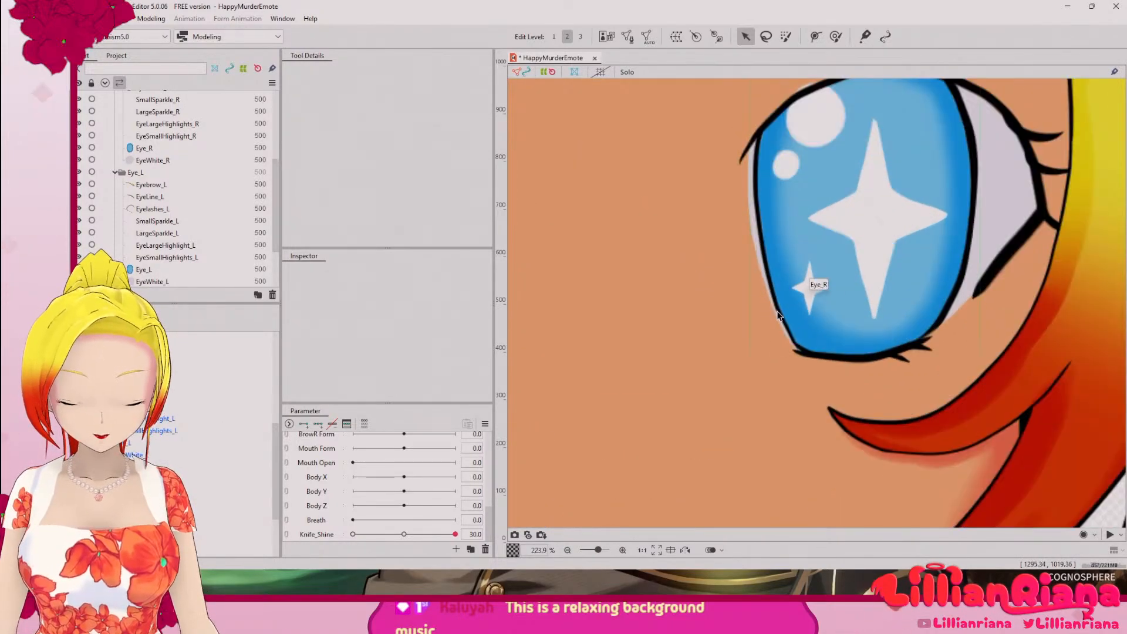
scroll(773, 314, down, 6)
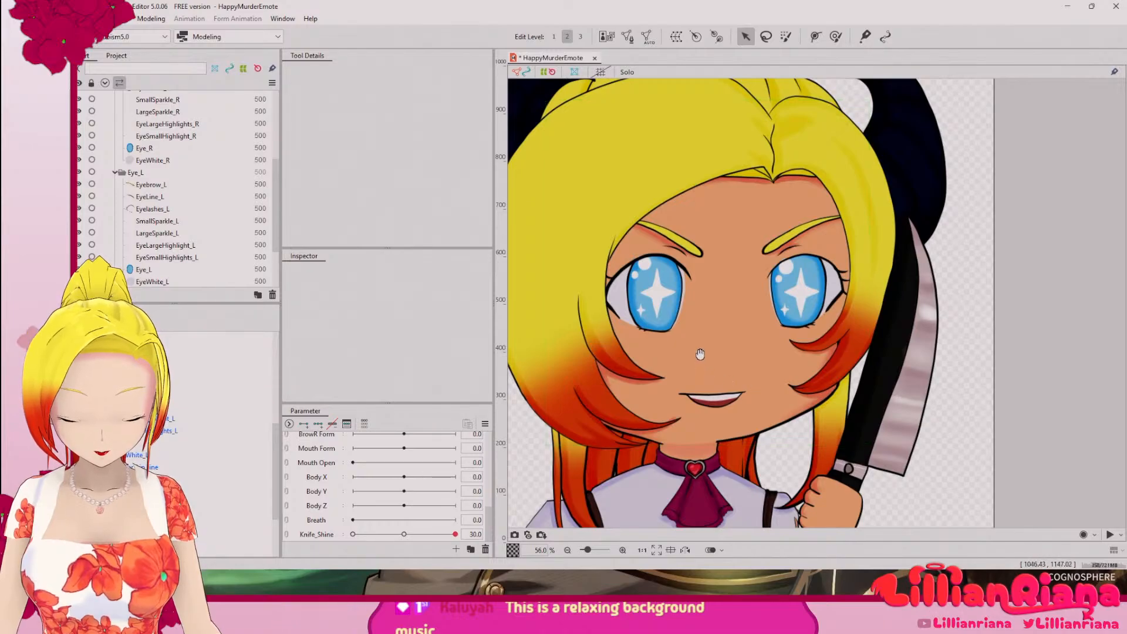
drag(701, 354, 687, 384)
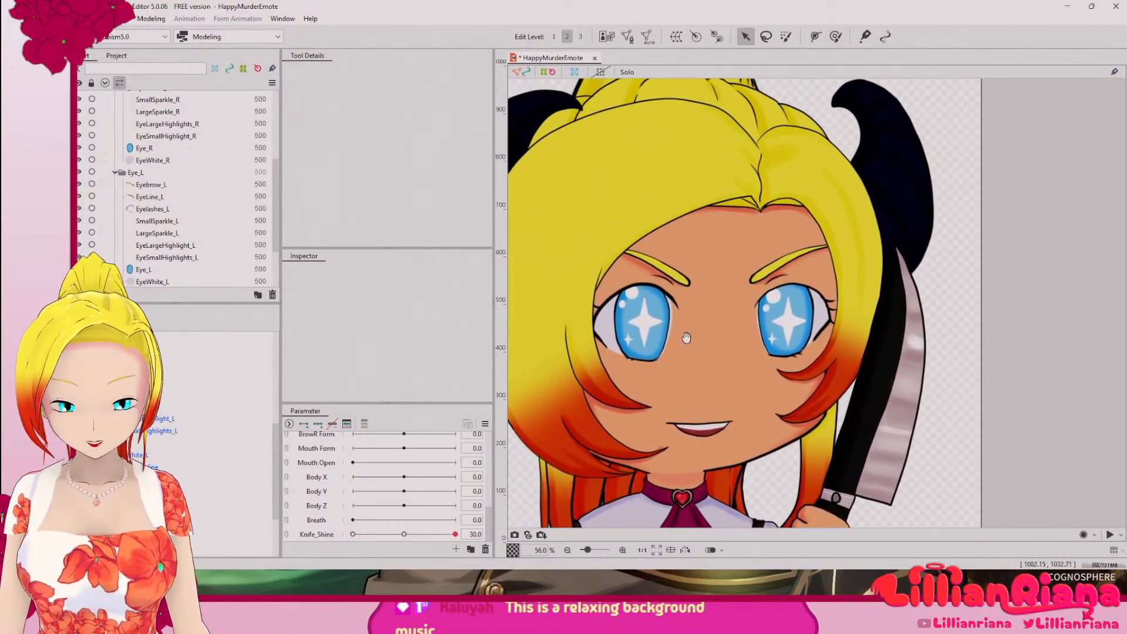
drag(685, 342, 693, 288)
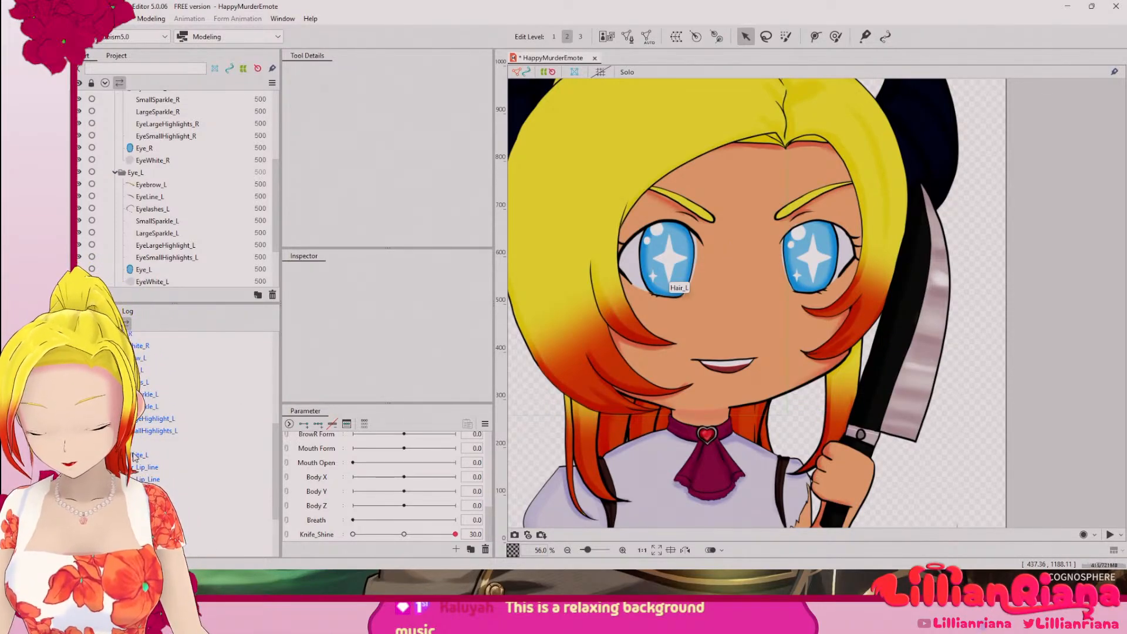
Step: Try shifting EyeSmallHighlights_L slightly toward the centre of the iris, and undo the move
click(158, 432)
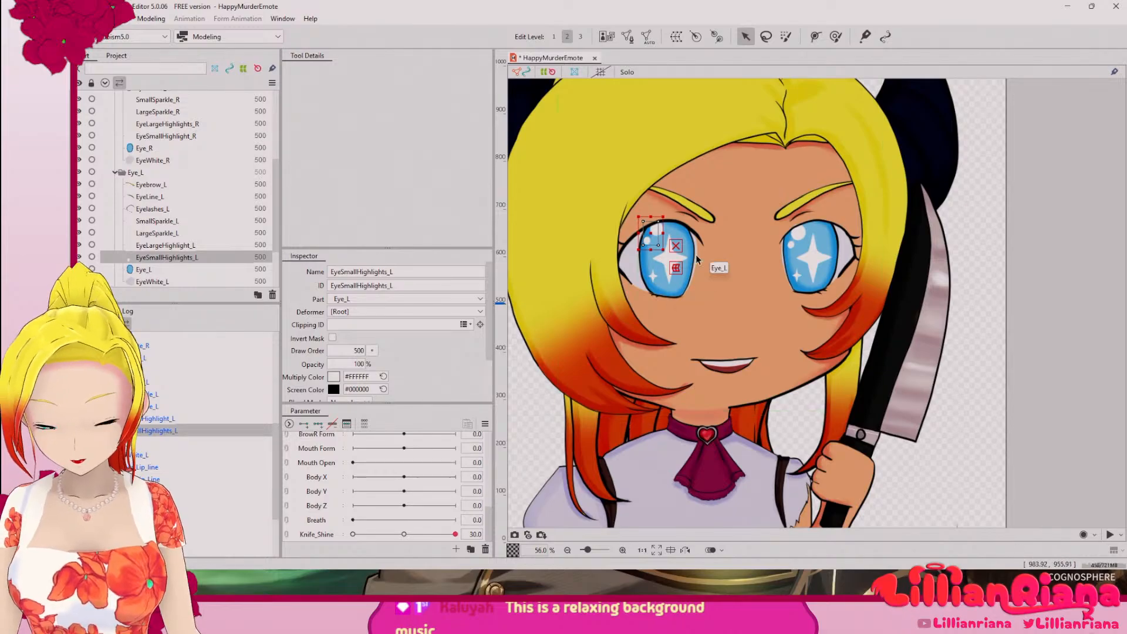
scroll(698, 245, up, 5)
drag(600, 245, 707, 281)
drag(584, 269, 665, 362)
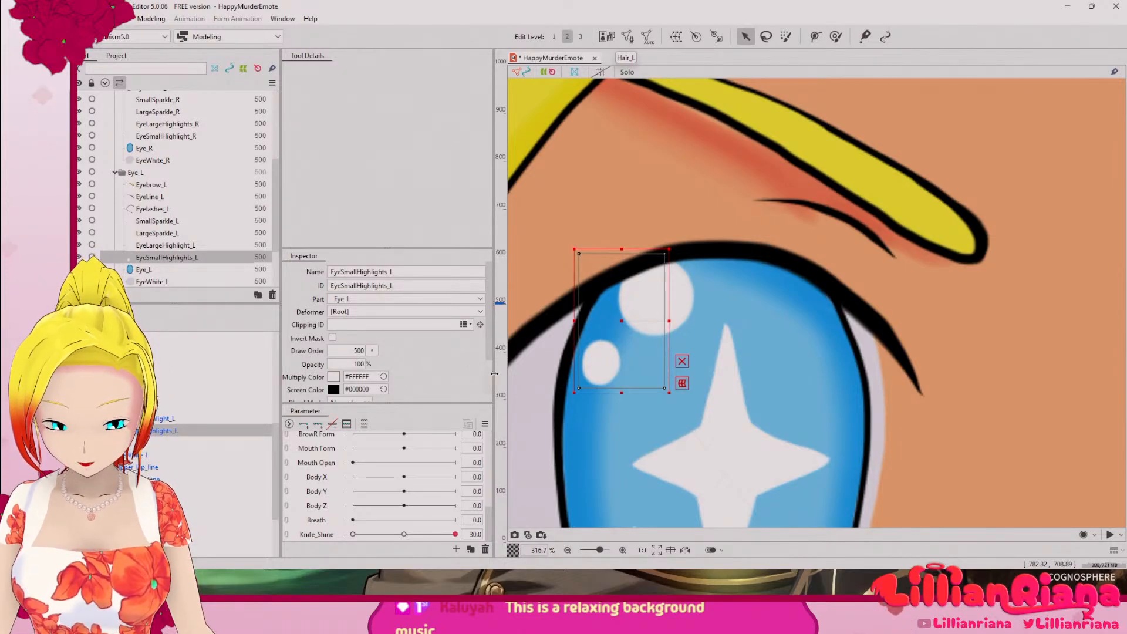
drag(616, 347, 640, 348)
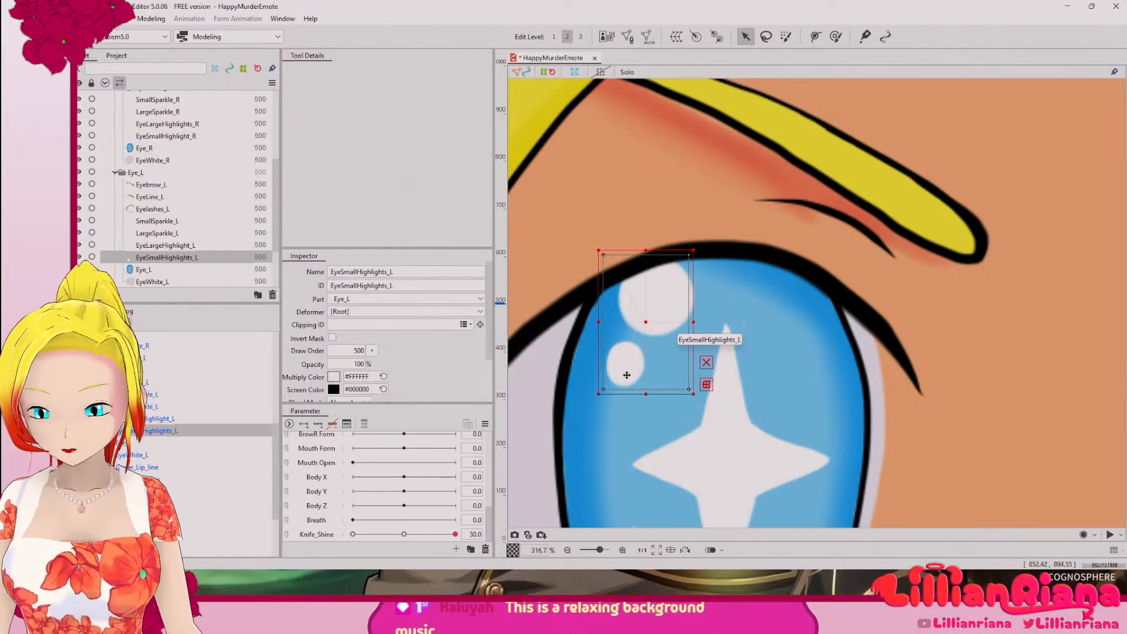
key(ctrl+z)
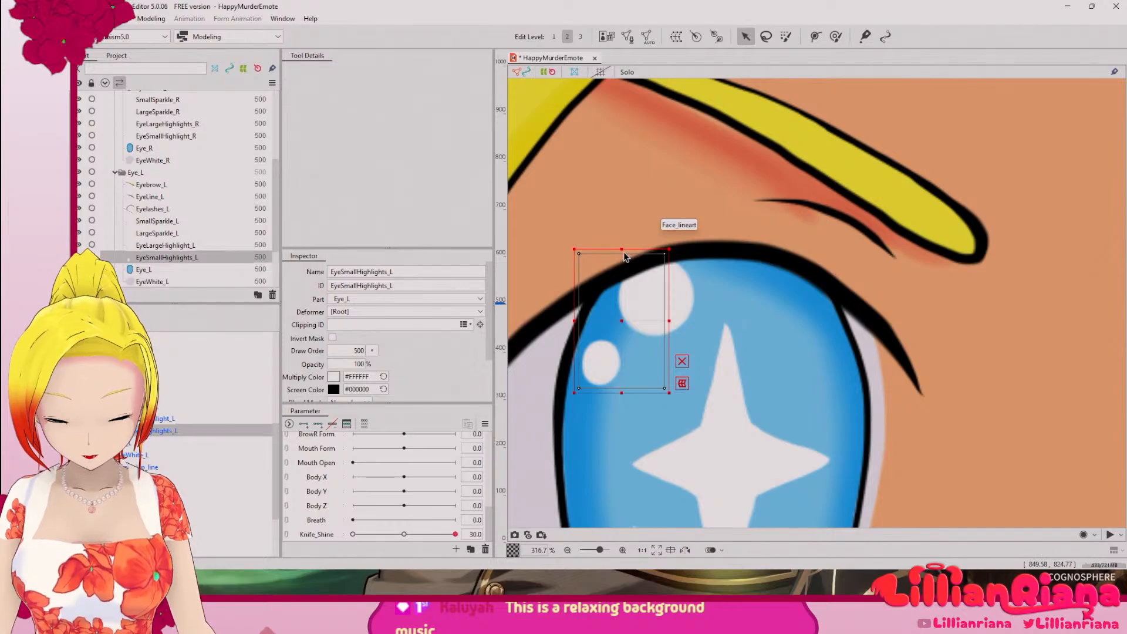
Step: Hide the EyeLargeHighlight_L mesh
click(78, 244)
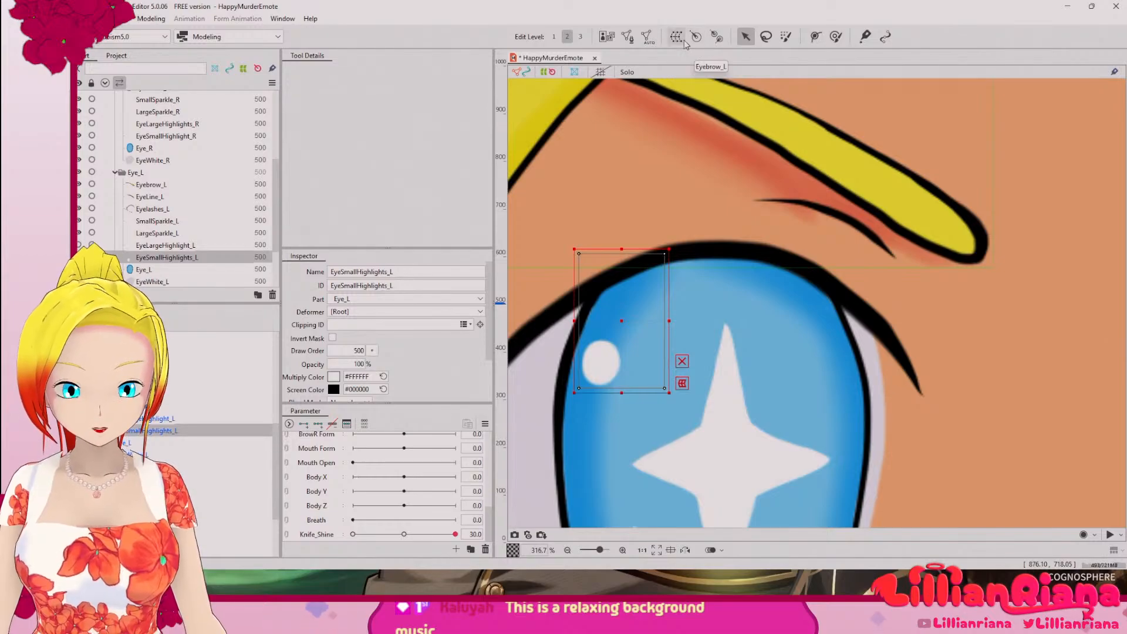
Step: Generate an automatic mesh for EyeSmallHighlights_L using the Standard preset
click(647, 37)
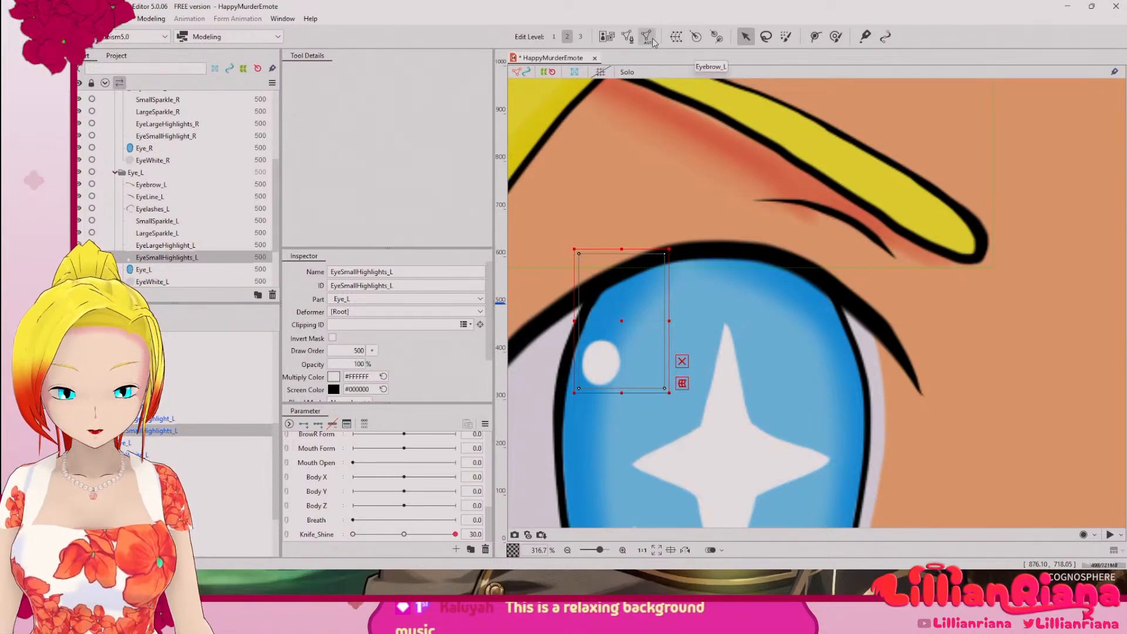
click(664, 234)
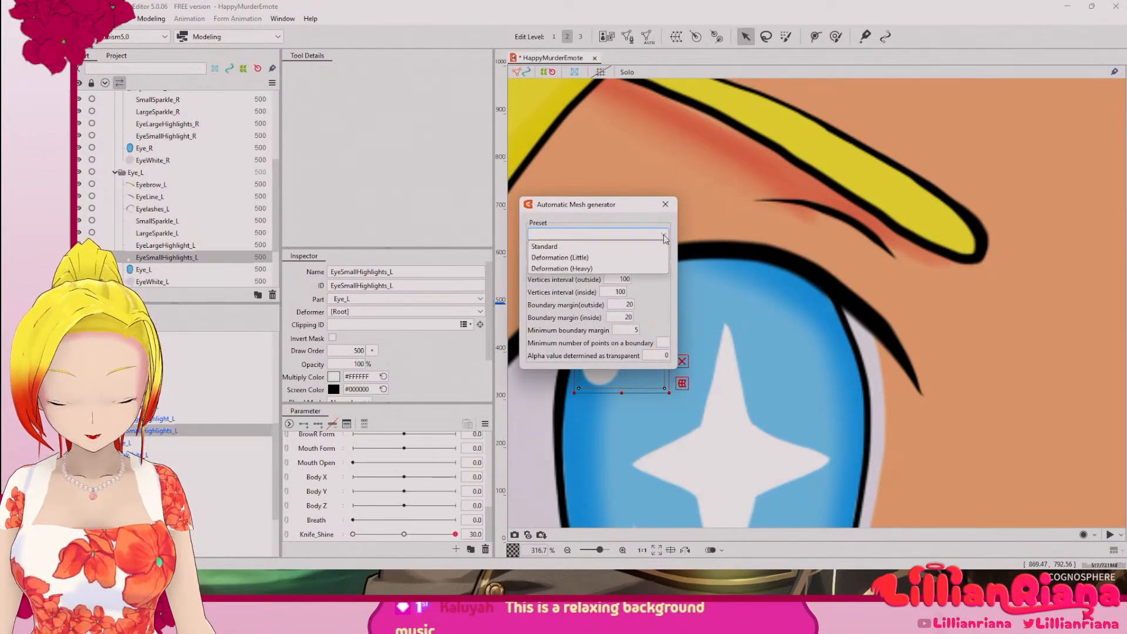
click(607, 247)
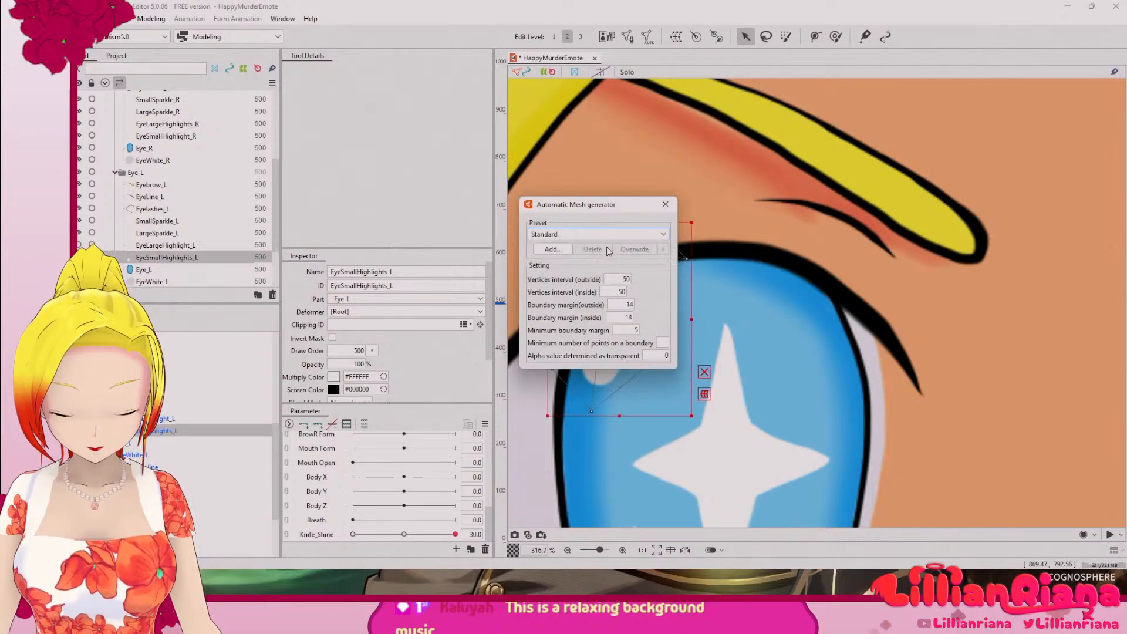
drag(615, 210, 834, 169)
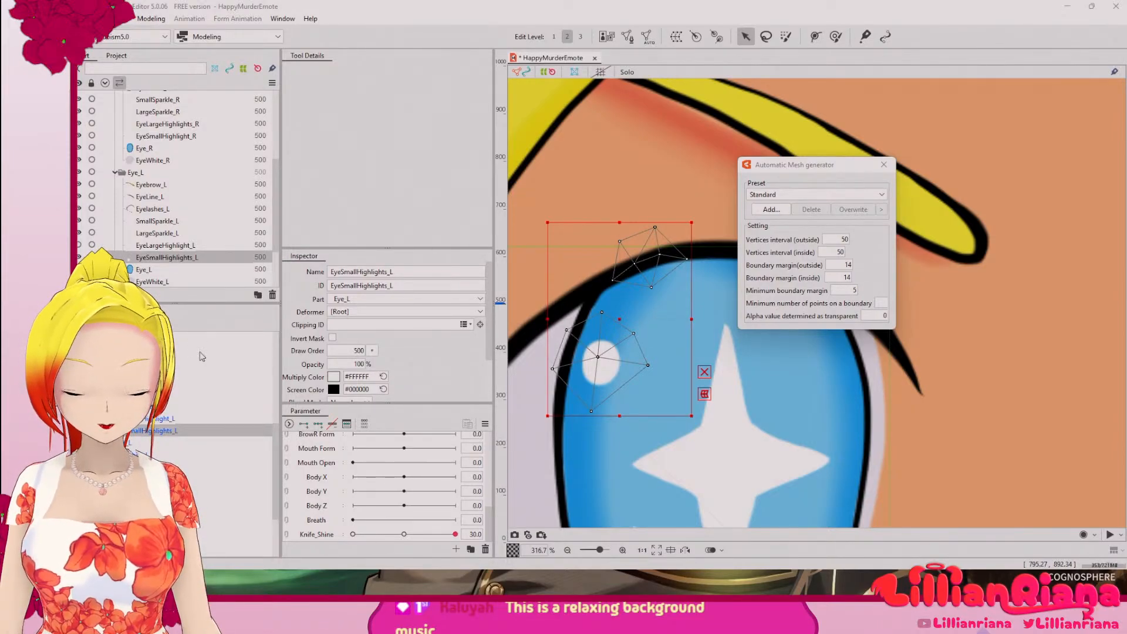
click(884, 165)
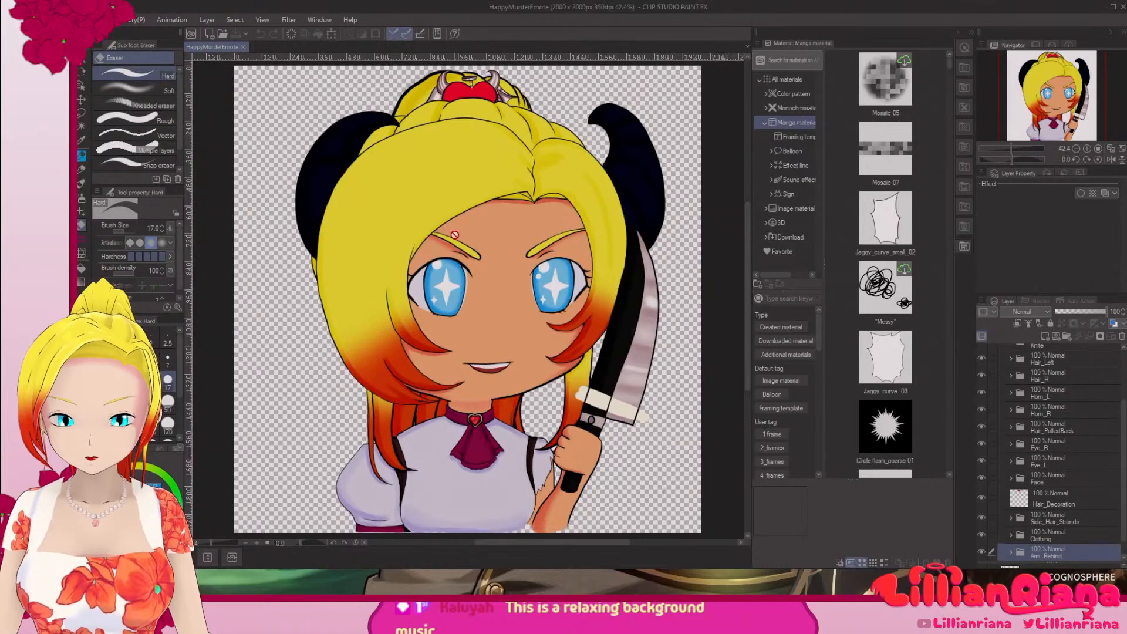
Step: Switch to Clip Studio Paint and, inside the Eye_L folder, hide EyeLargeHighlight_L and show EyeSmallHighlights_L
scroll(469, 370, up, 7)
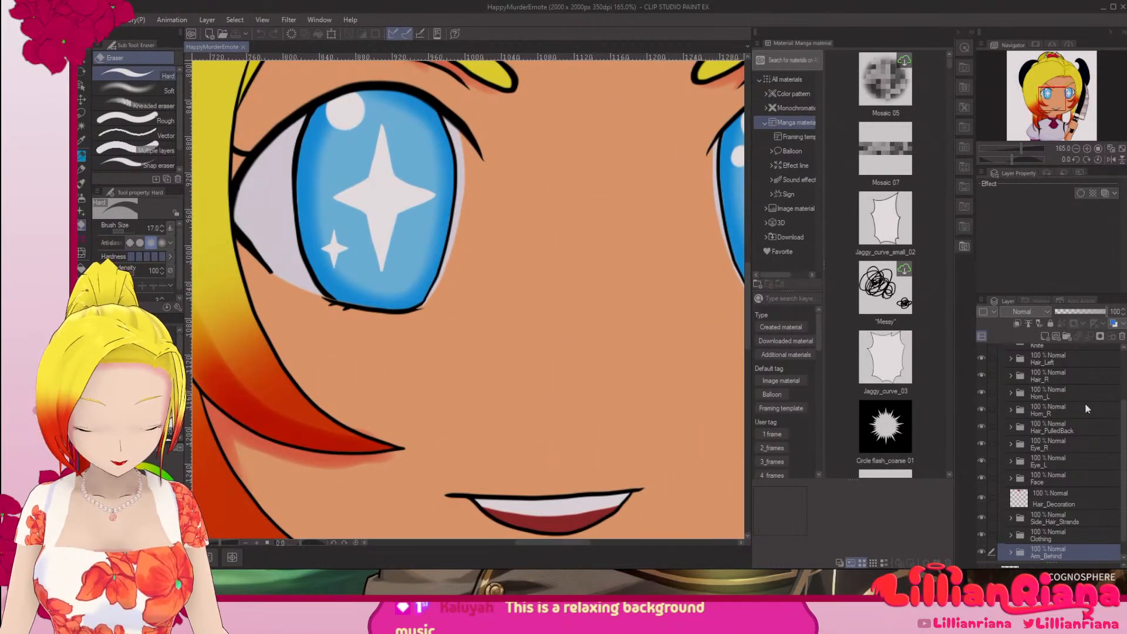
click(1056, 458)
click(981, 461)
click(981, 461)
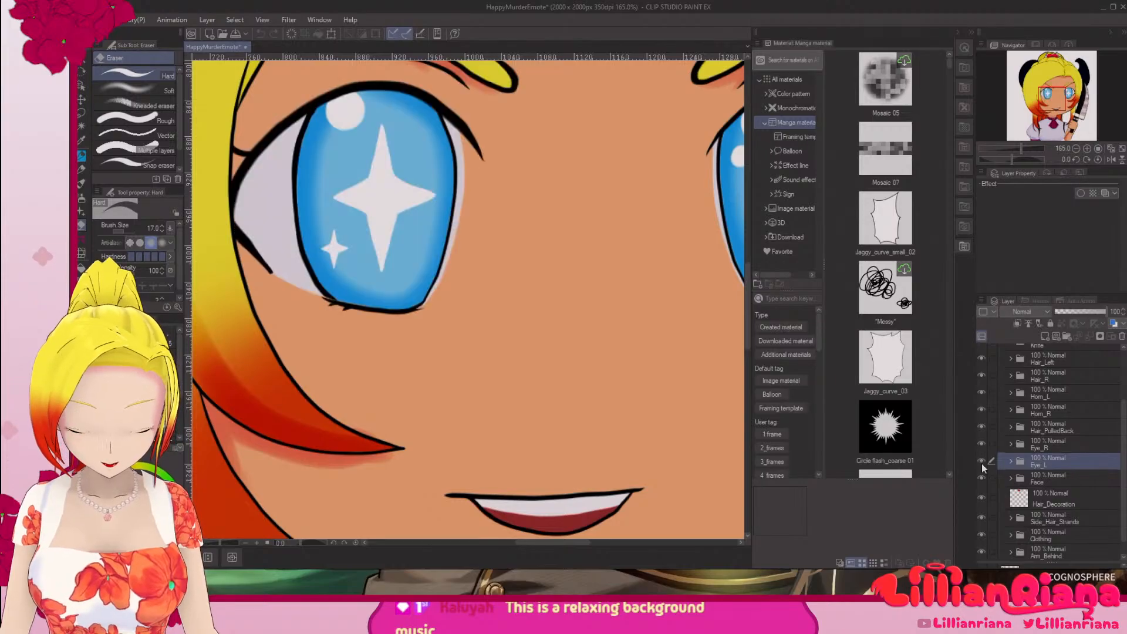
click(1013, 461)
scroll(1069, 491, down, 3)
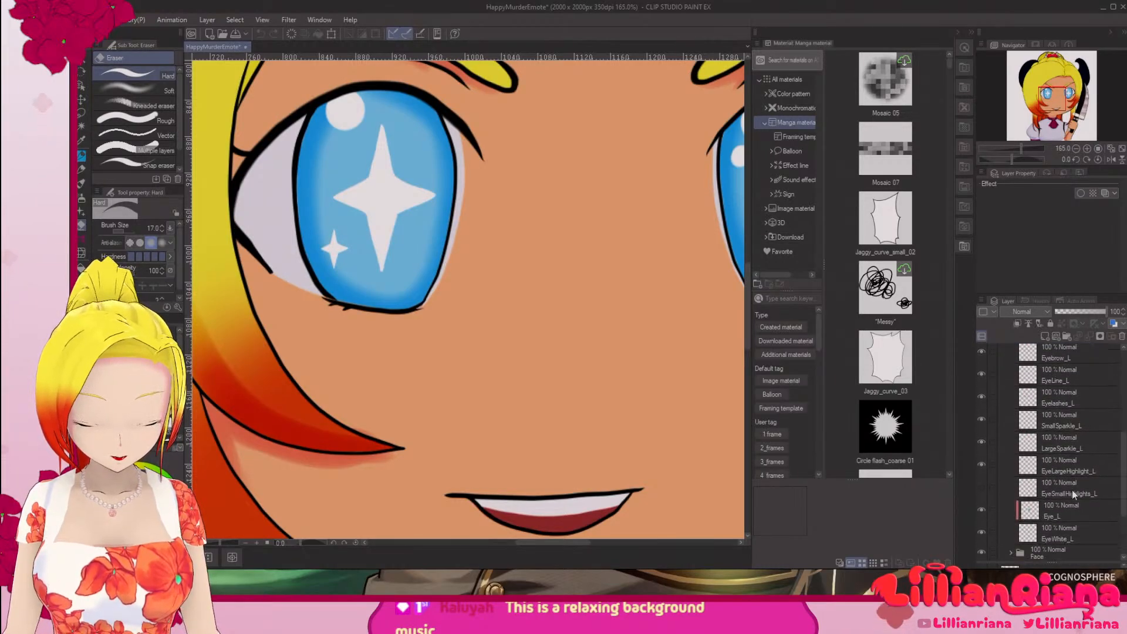
click(1073, 482)
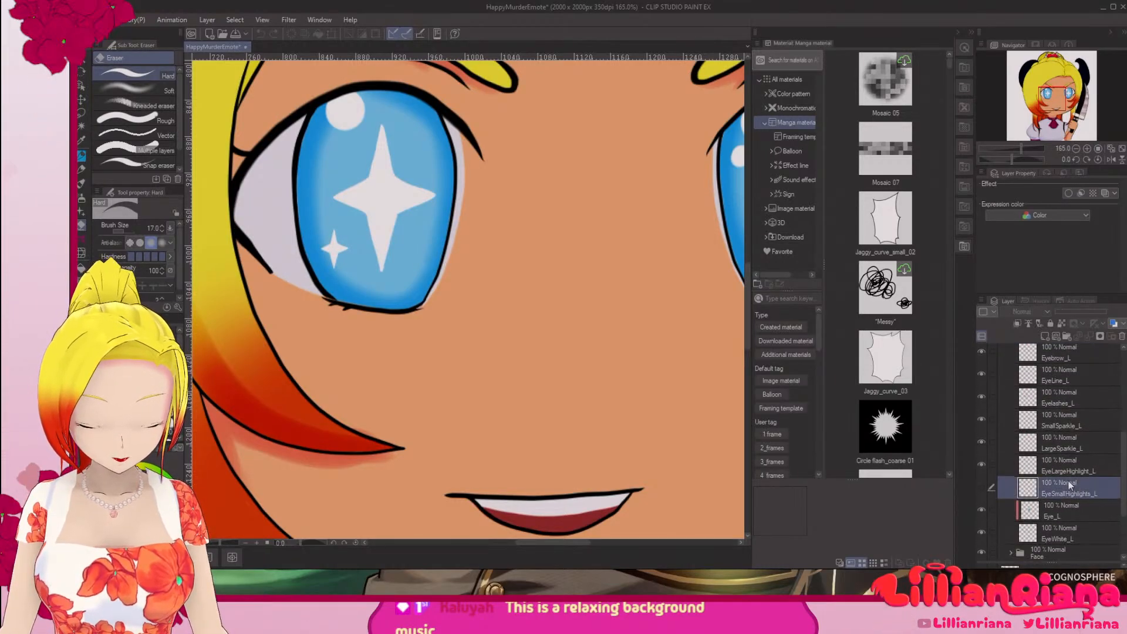
click(981, 463)
click(982, 488)
Step: Release the Eye_L iris layer from clipping to the layer below, and check it by briefly hiding it
drag(485, 200, 658, 340)
click(1062, 511)
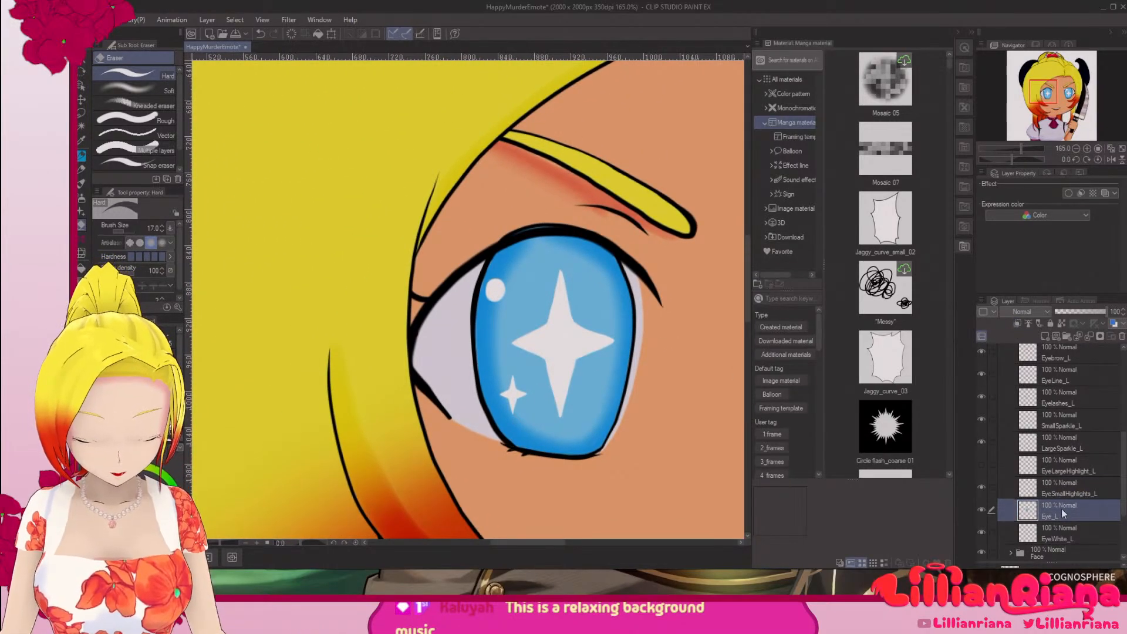
click(1072, 487)
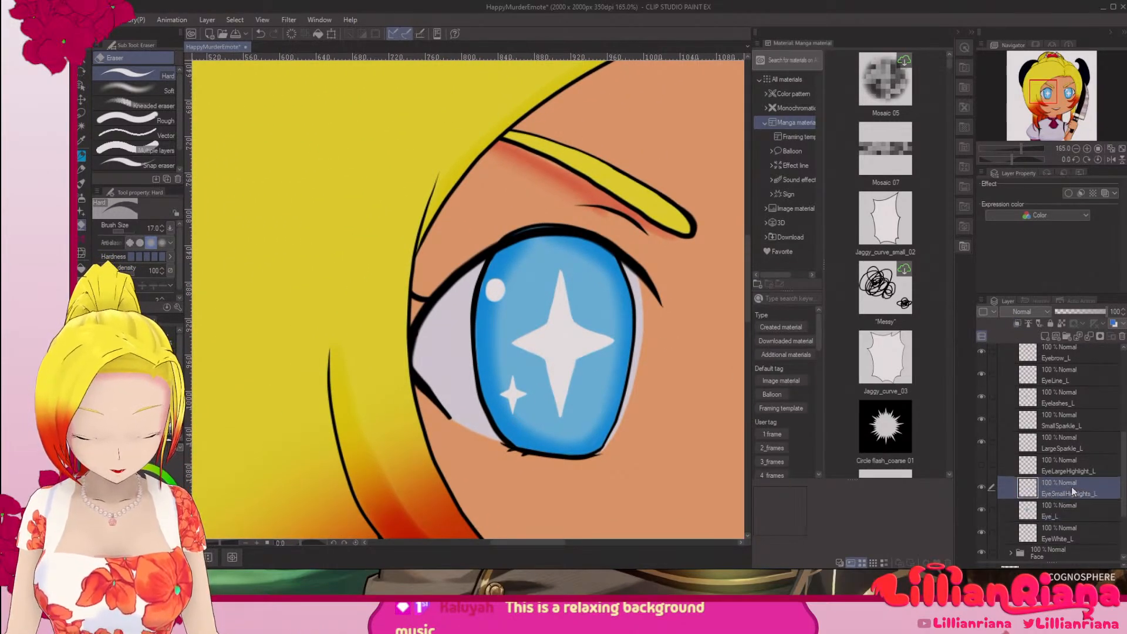
click(981, 510)
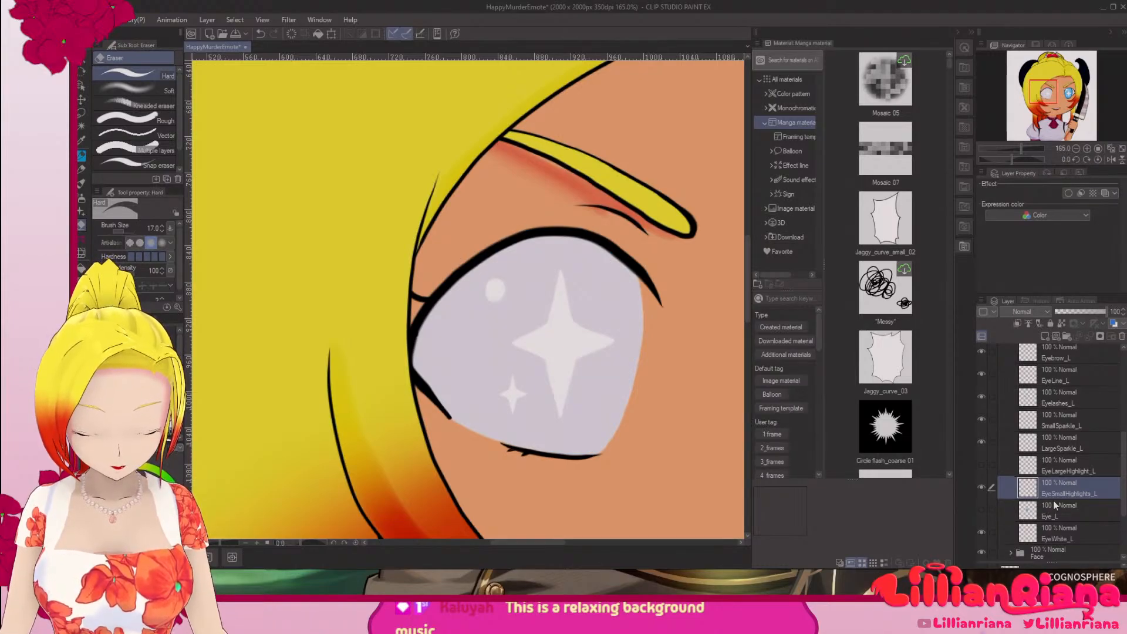
click(983, 509)
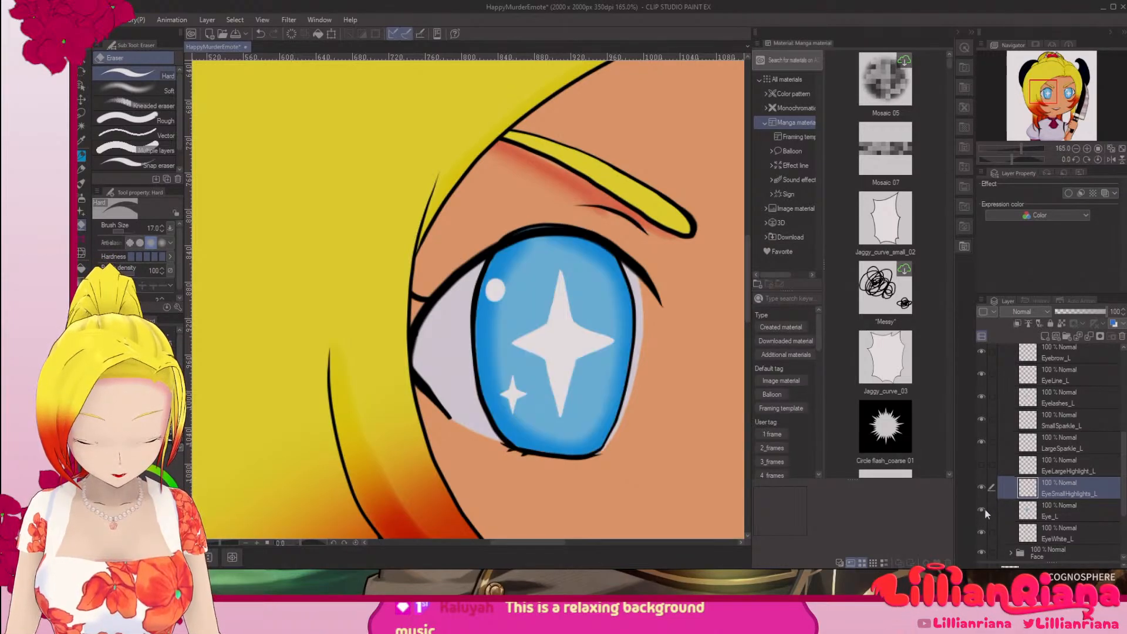
right_click(1067, 494)
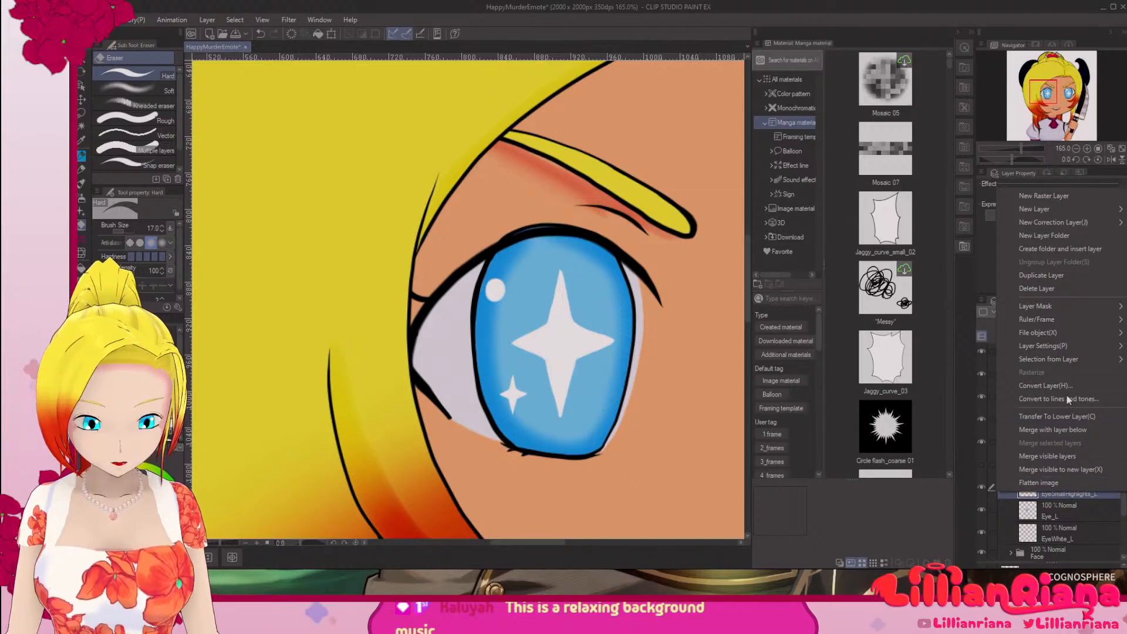
mouse_move(1058, 324)
mouse_move(1063, 344)
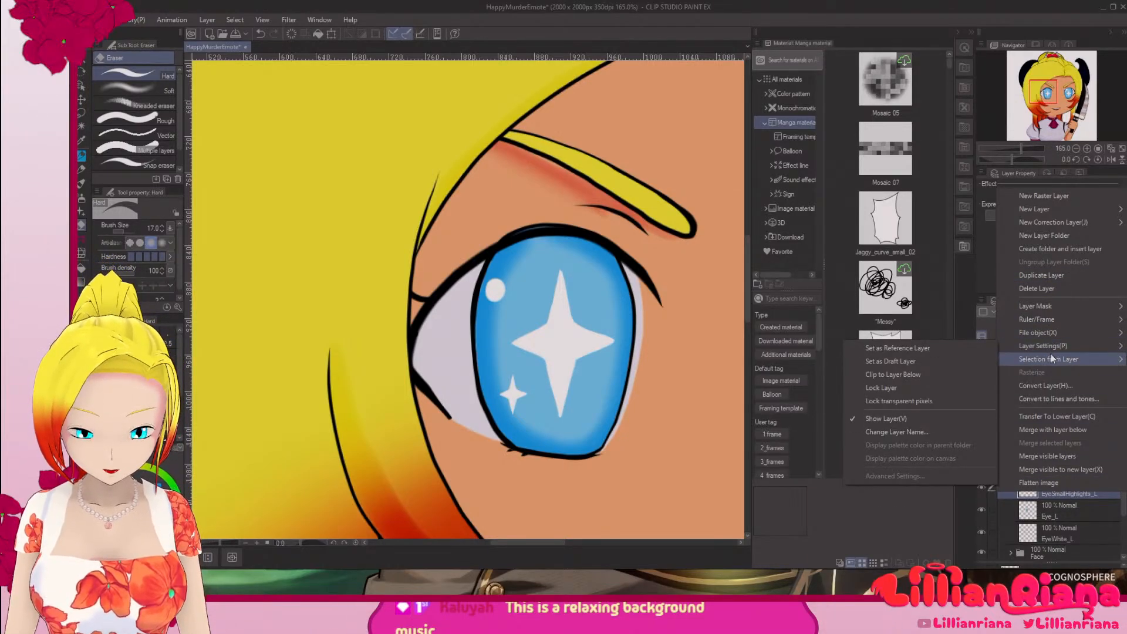
click(1072, 524)
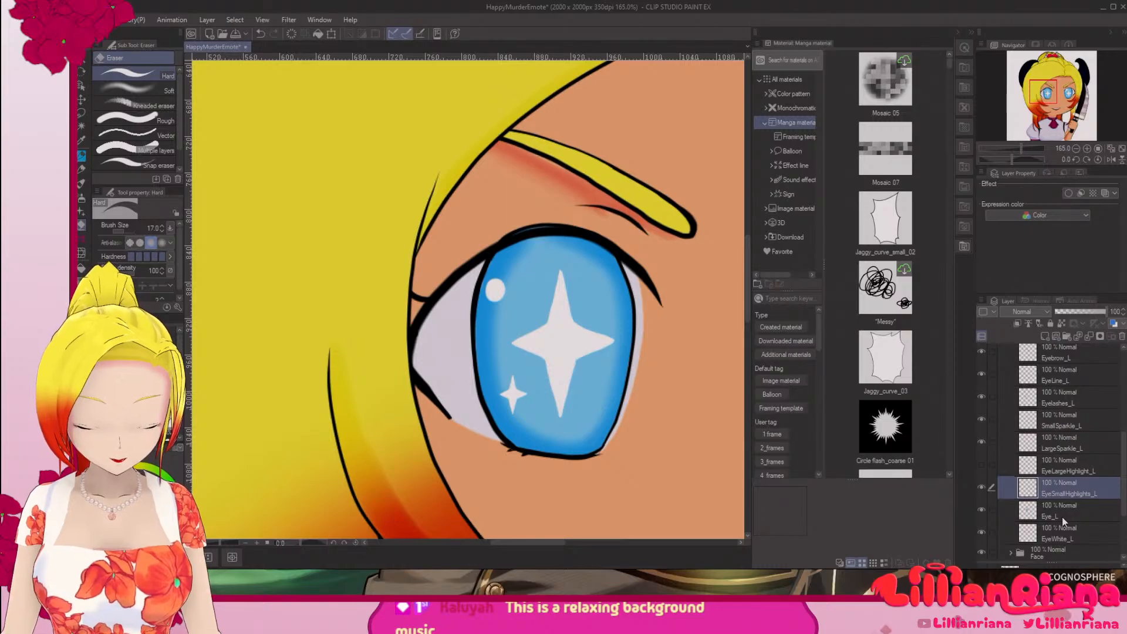
right_click(1043, 488)
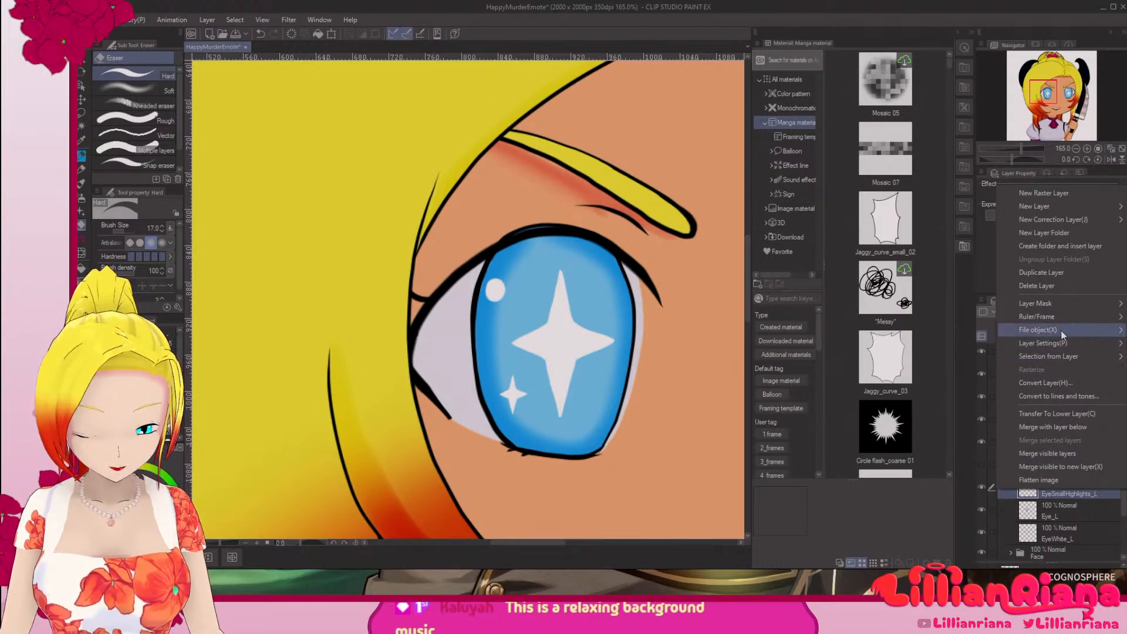
click(516, 197)
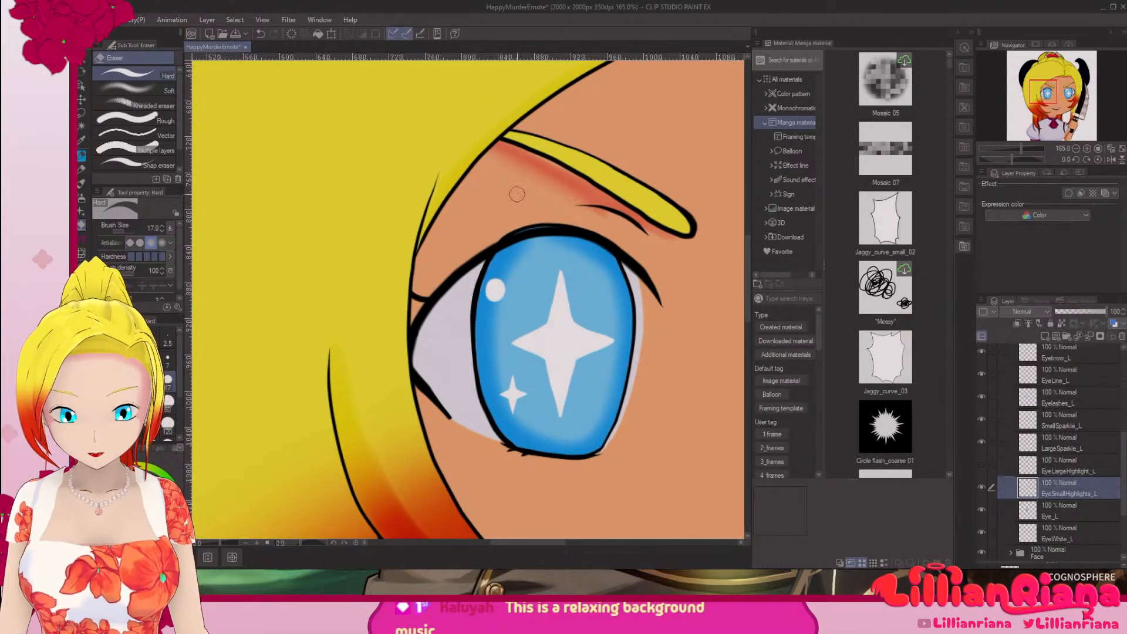
Step: Show EyeLargeHighlight_L again, checking the two highlights separately while Eyelashes_L is temporarily hidden
scroll(987, 390, up, 2)
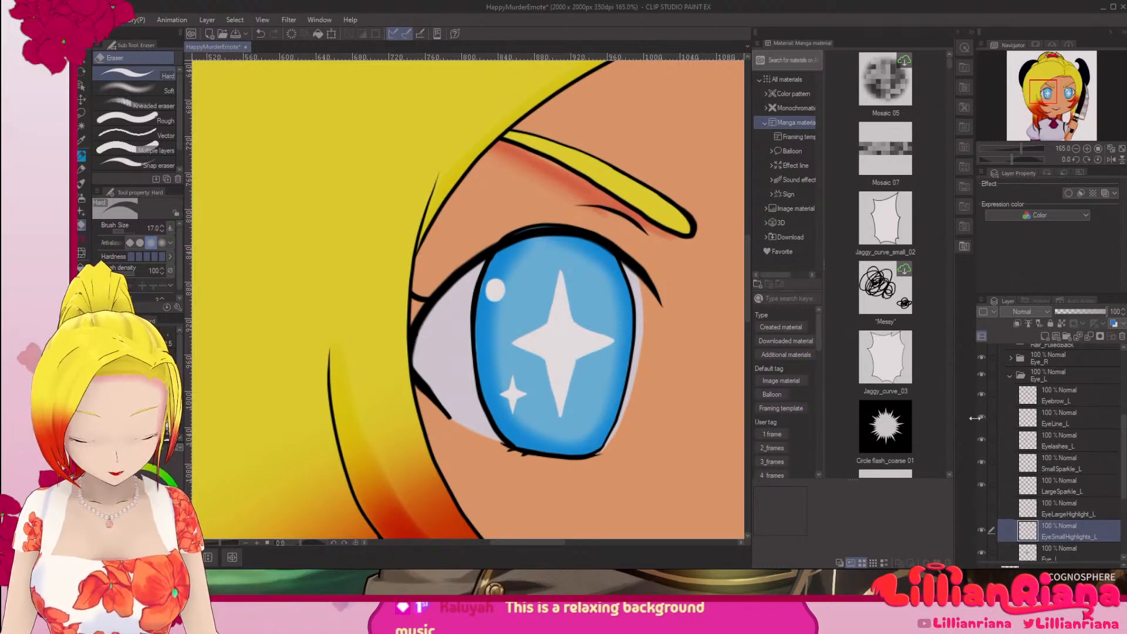
click(981, 439)
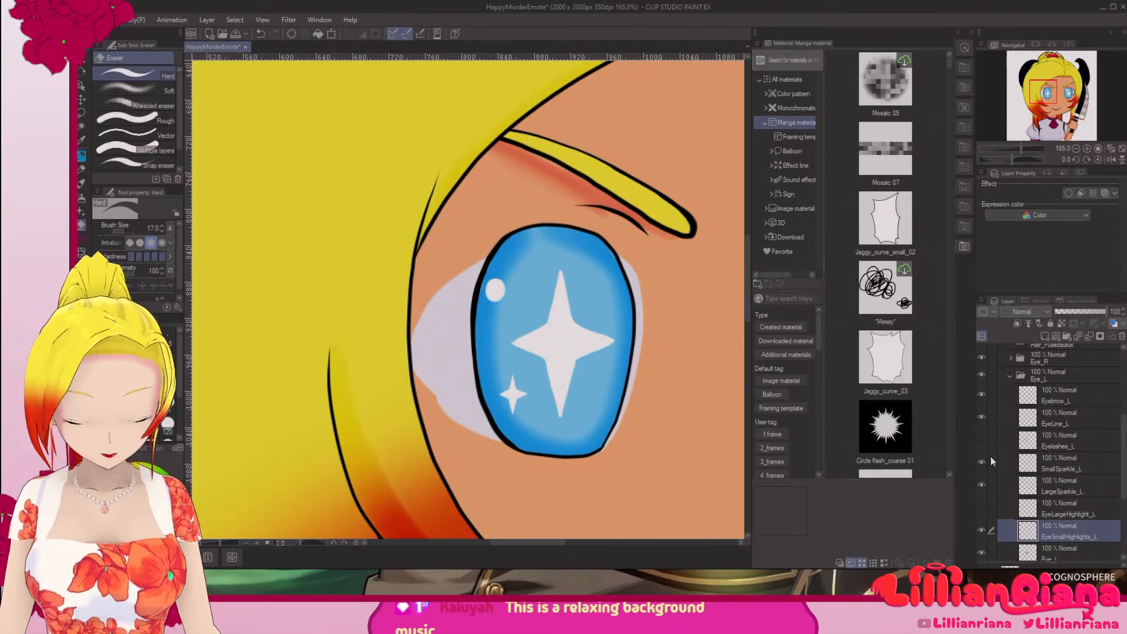
click(1048, 513)
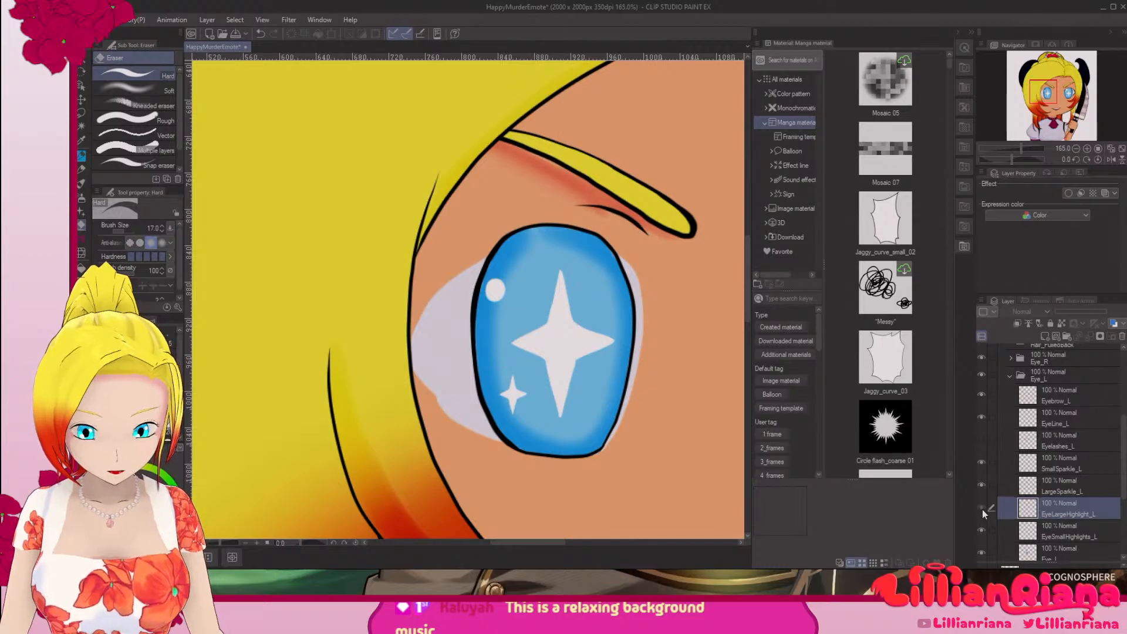
click(981, 509)
click(981, 530)
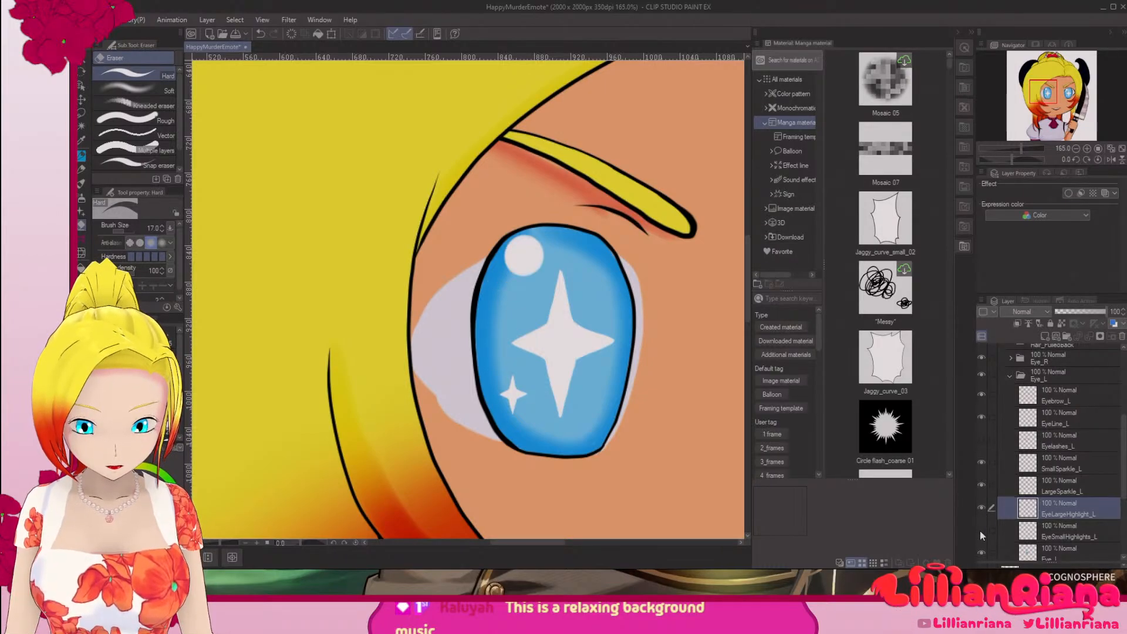
click(980, 530)
click(982, 438)
Step: Collapse the Eye_L layer folder and expand the Eye_R folder
scroll(998, 405, up, 1)
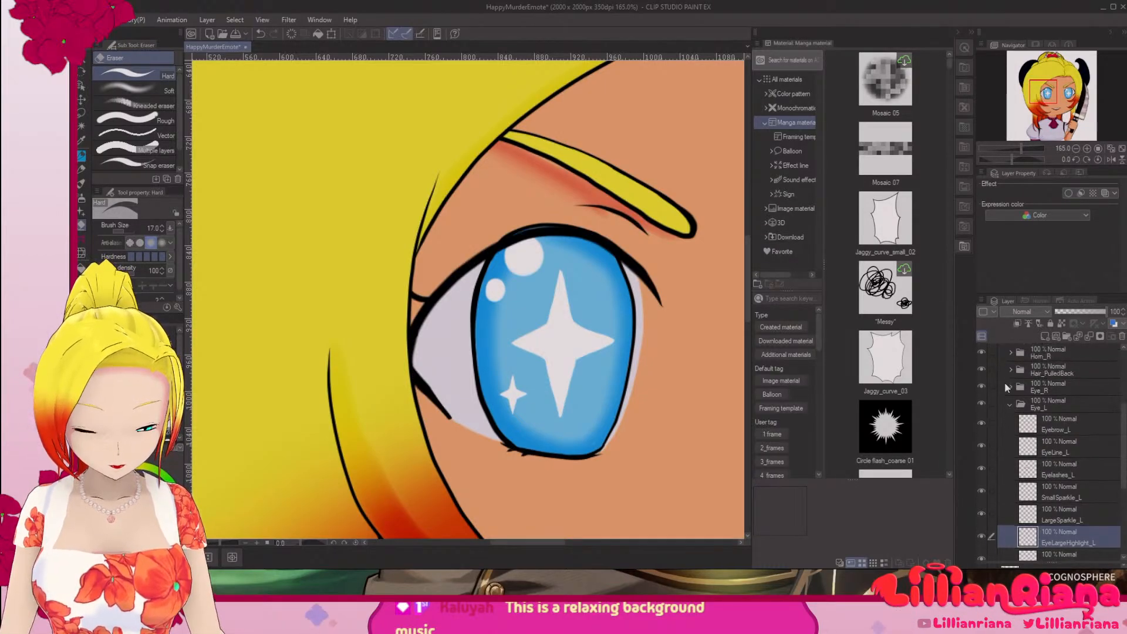
click(1011, 404)
click(1010, 393)
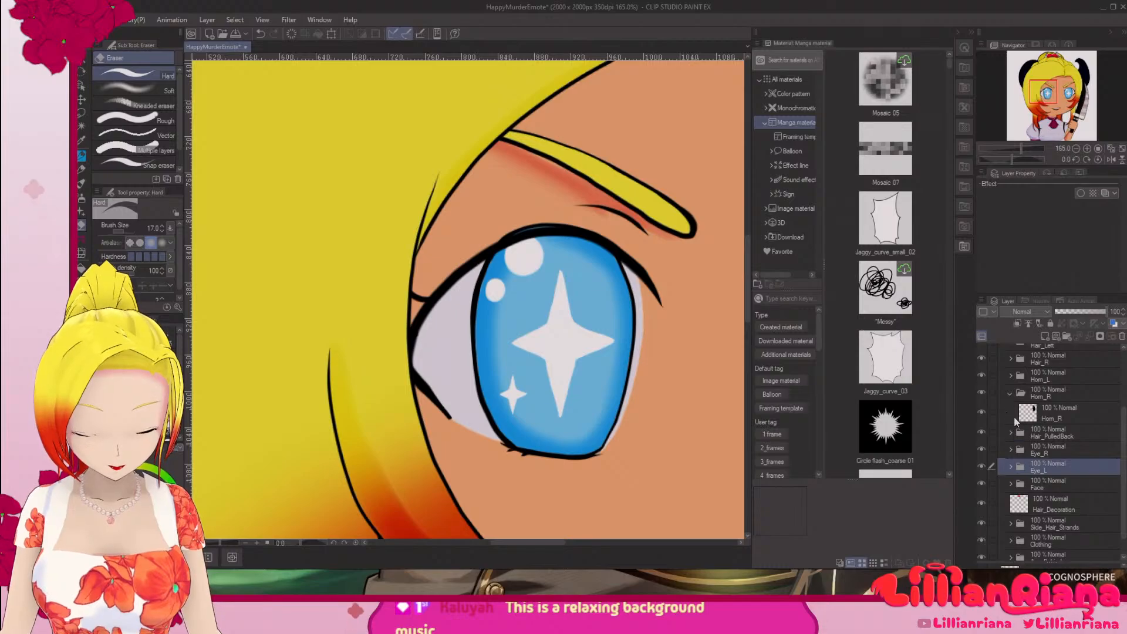
click(1011, 393)
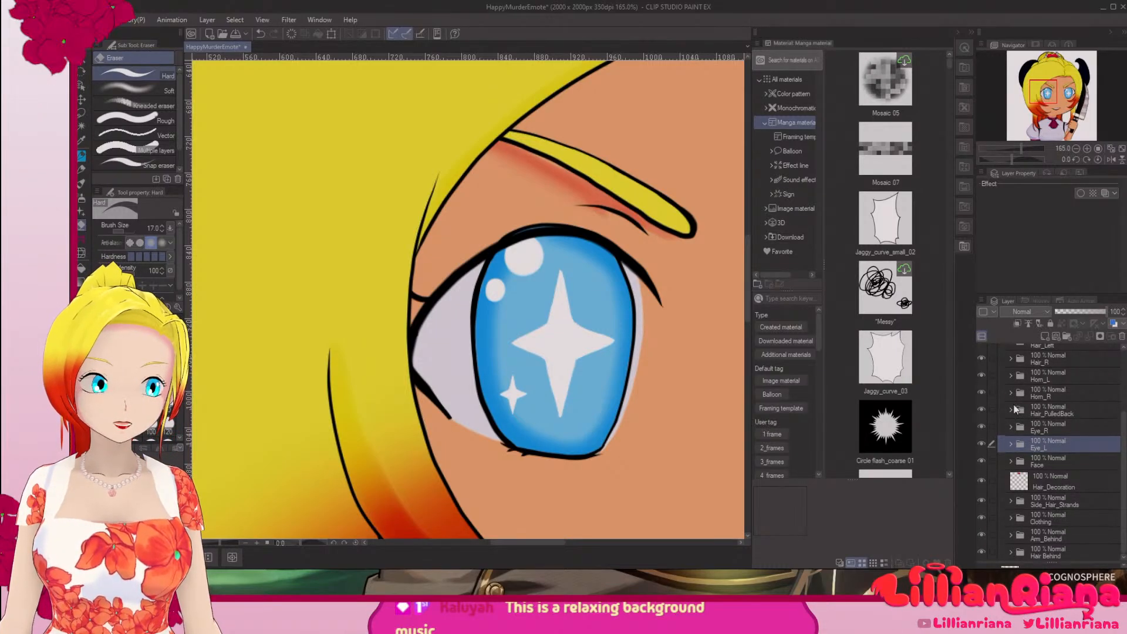
click(1008, 428)
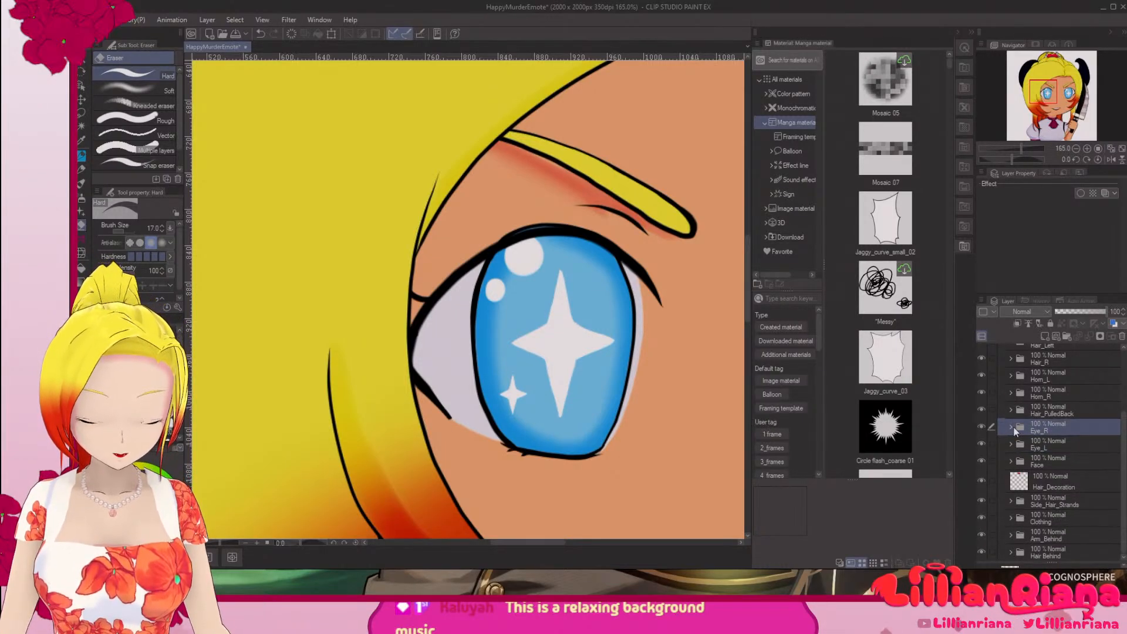
click(1011, 428)
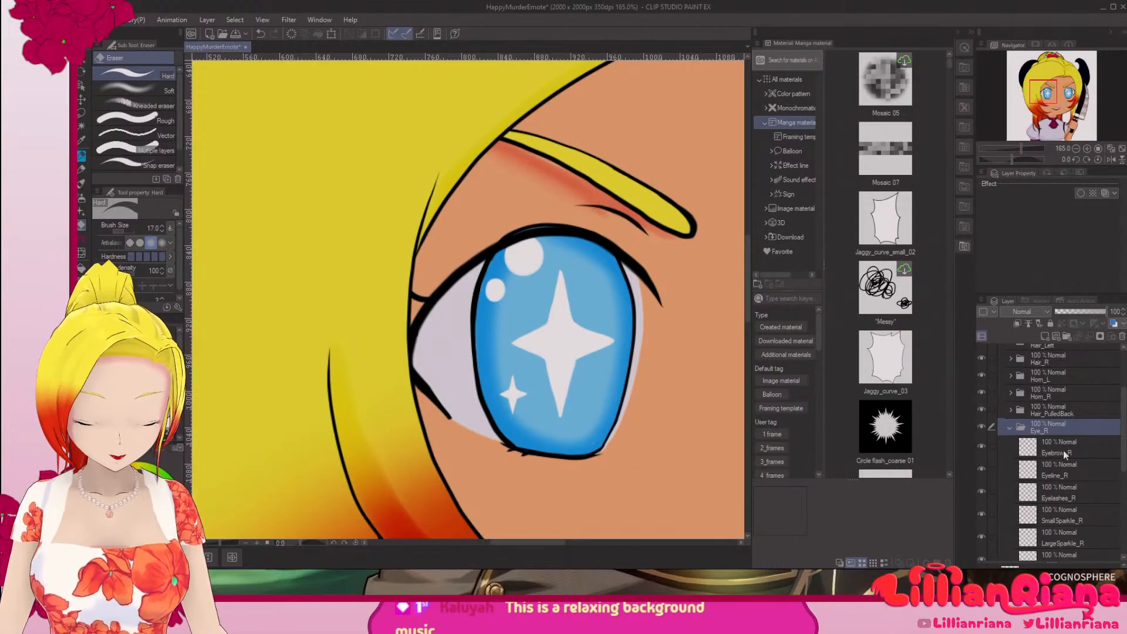
Step: Examine the Eye_R iris and highlights by temporarily hiding Eyelashes_R and EyeLargeHighlights_R, restore both layers, and collapse the folder
scroll(1057, 472, down, 2)
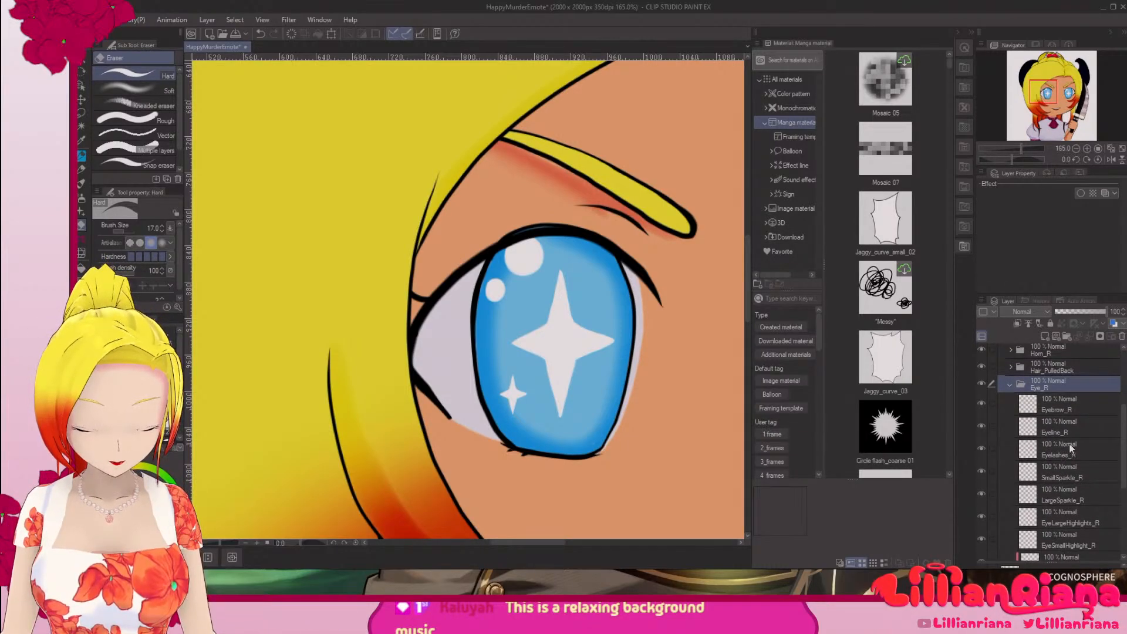
click(1060, 443)
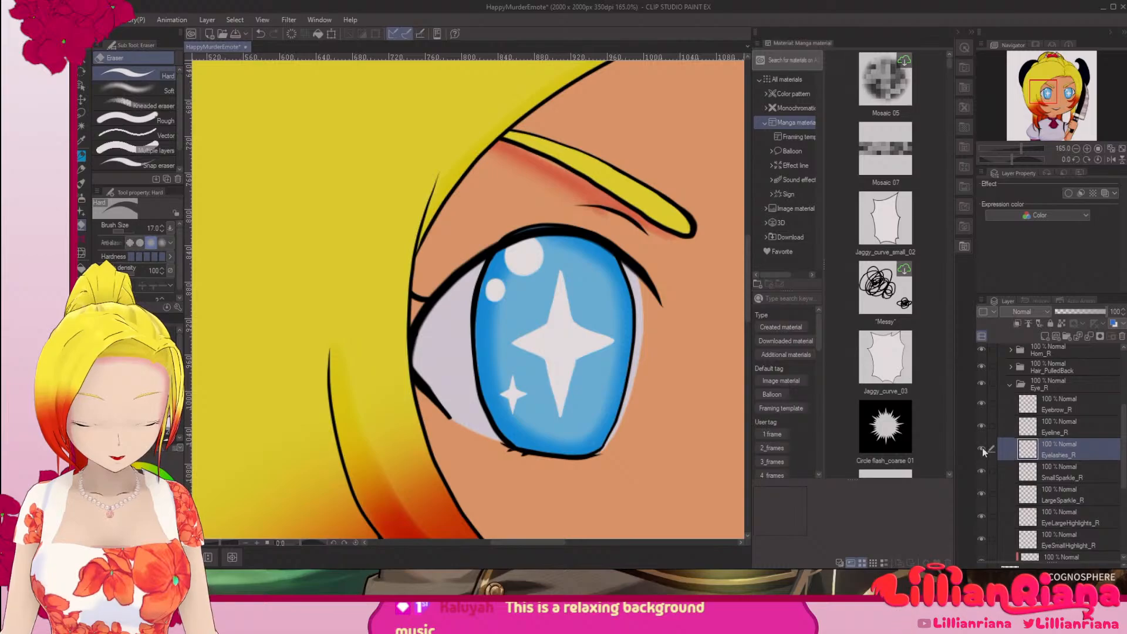
mouse_move(717, 384)
mouse_down()
mouse_move(459, 367)
mouse_move(566, 411)
mouse_move(550, 420)
mouse_up()
scroll(1055, 508, down, 1)
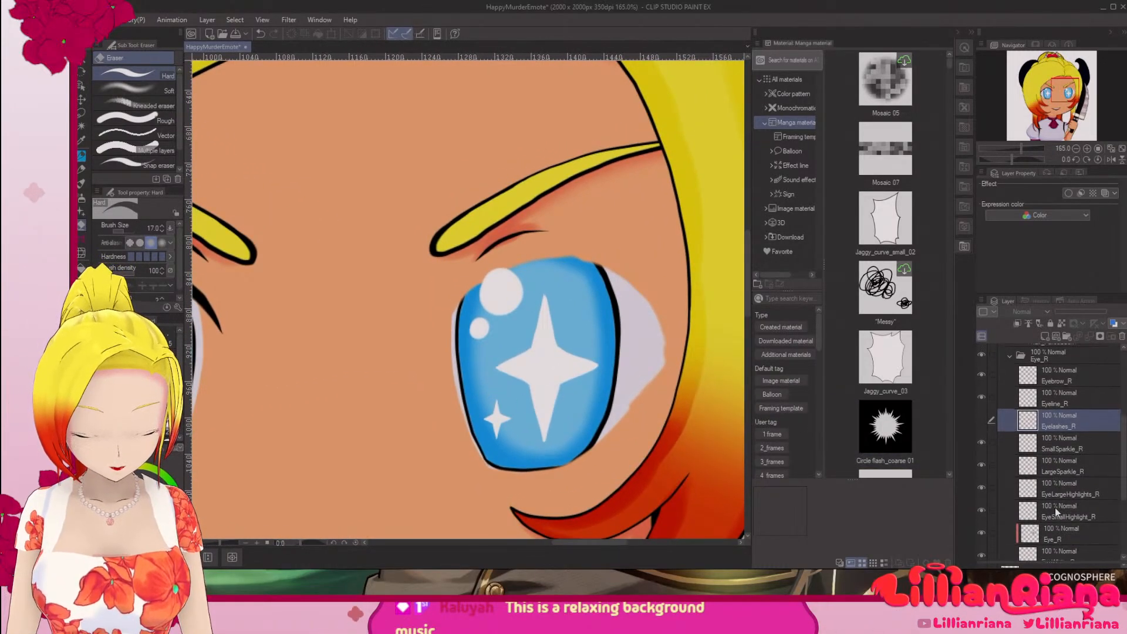
click(981, 489)
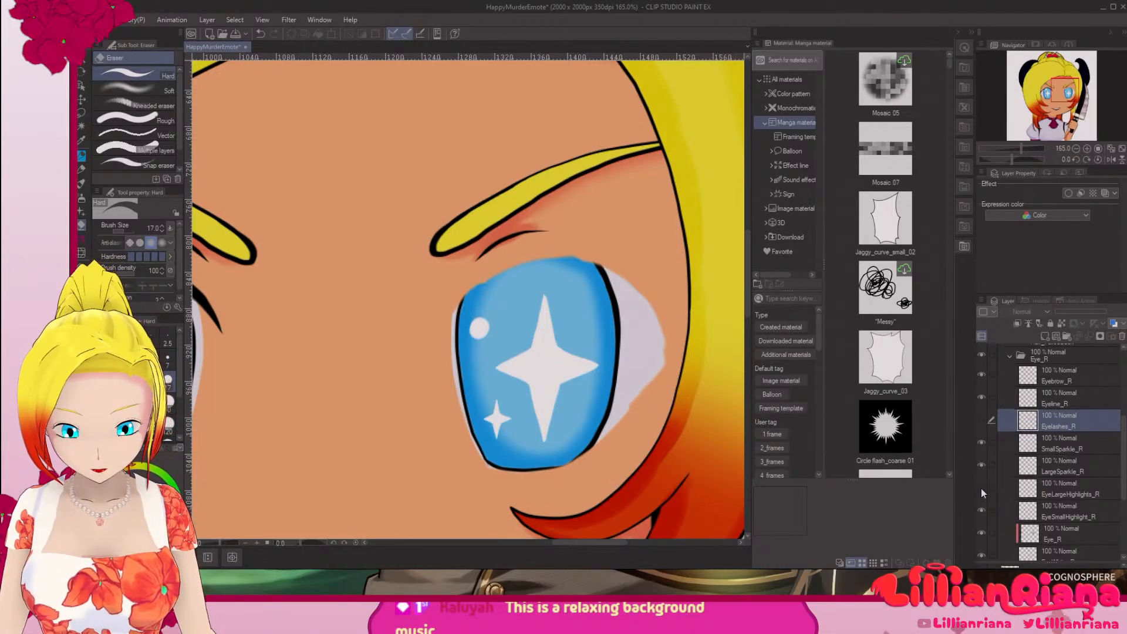
click(981, 488)
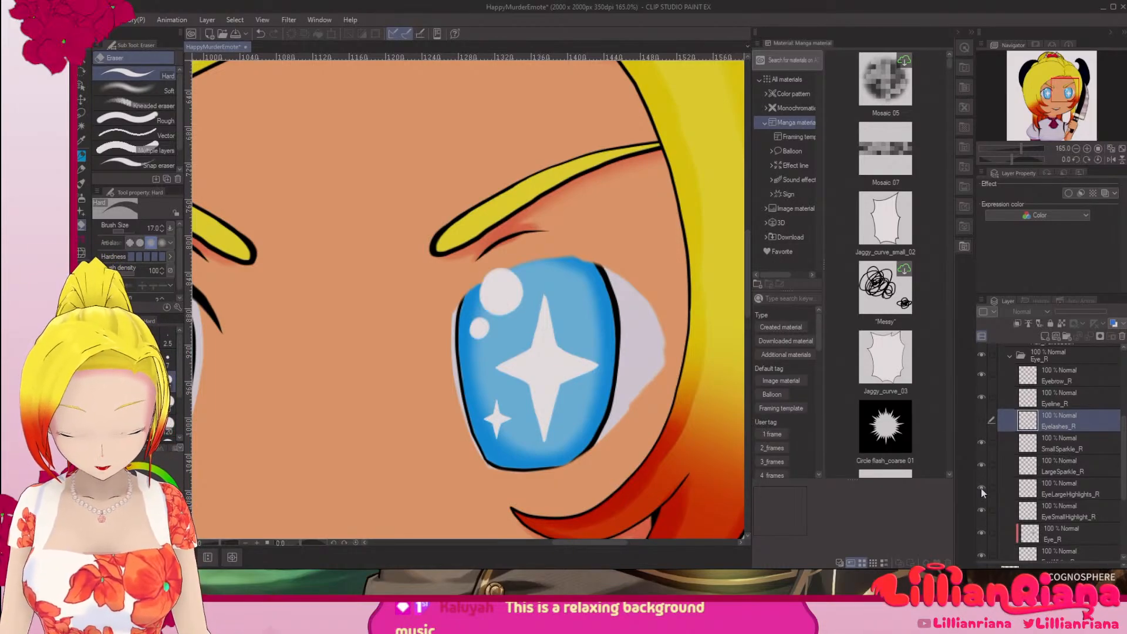
click(979, 421)
scroll(989, 414, up, 1)
click(1011, 384)
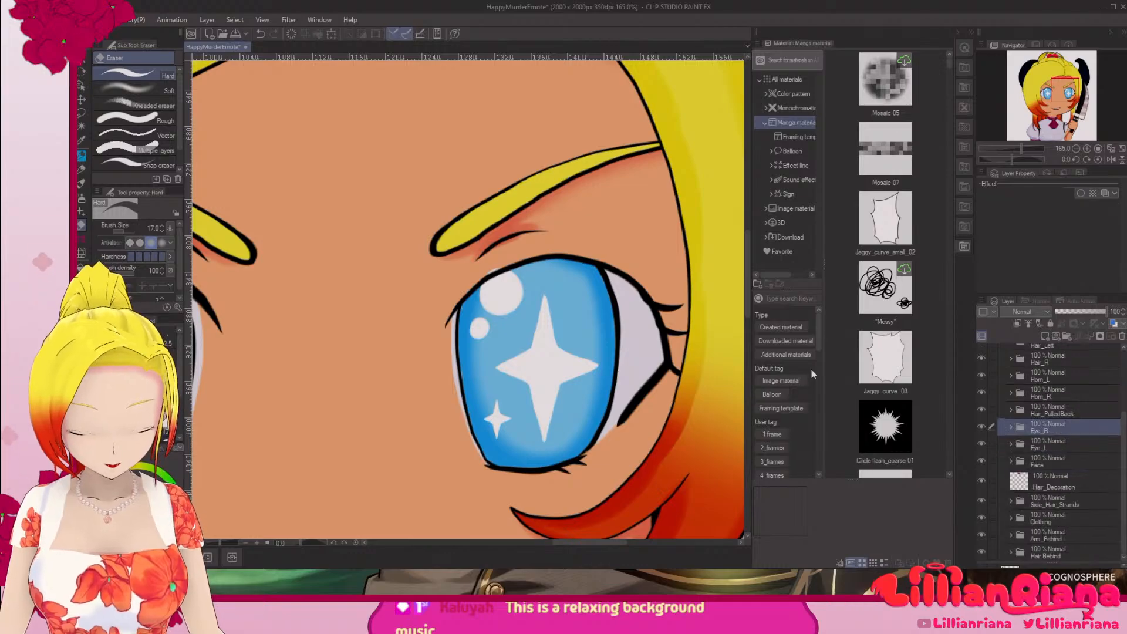
Step: Save the corrected artwork as the Photoshop document HappyMurderEmote, replacing the existing PSD in the Screenshots folder
click(94, 19)
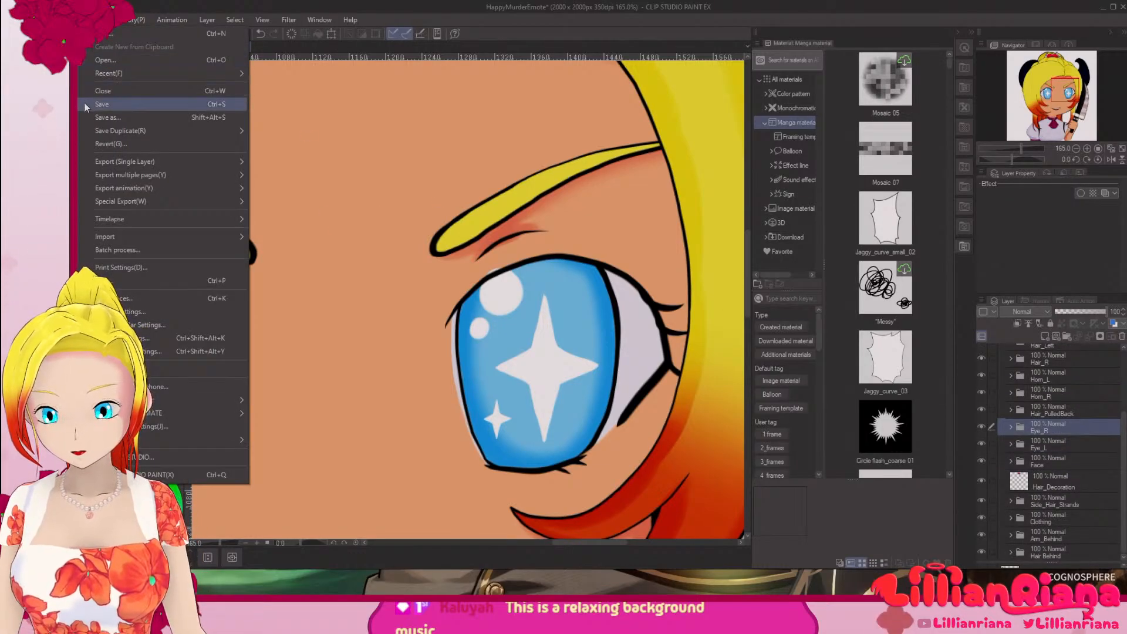
click(100, 112)
click(253, 254)
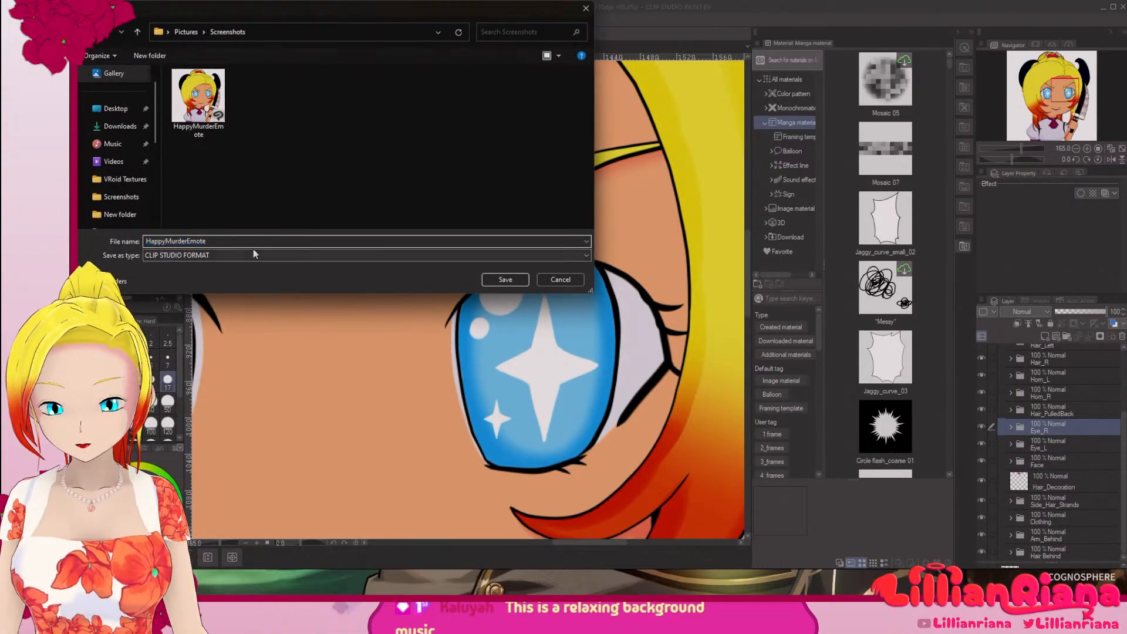
click(182, 333)
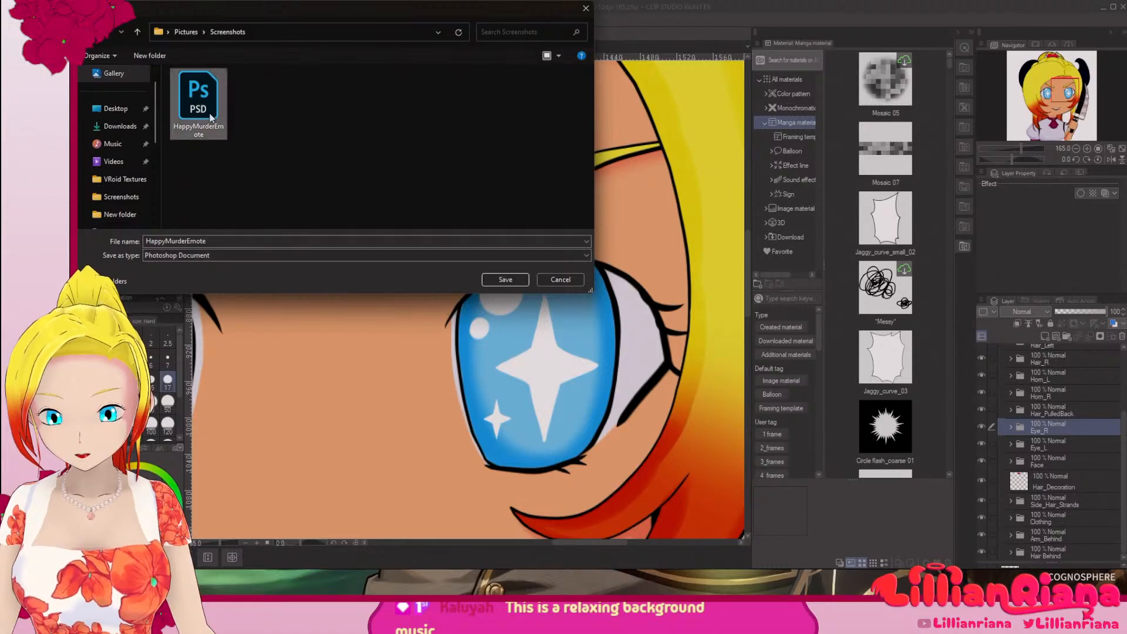
click(514, 283)
click(627, 289)
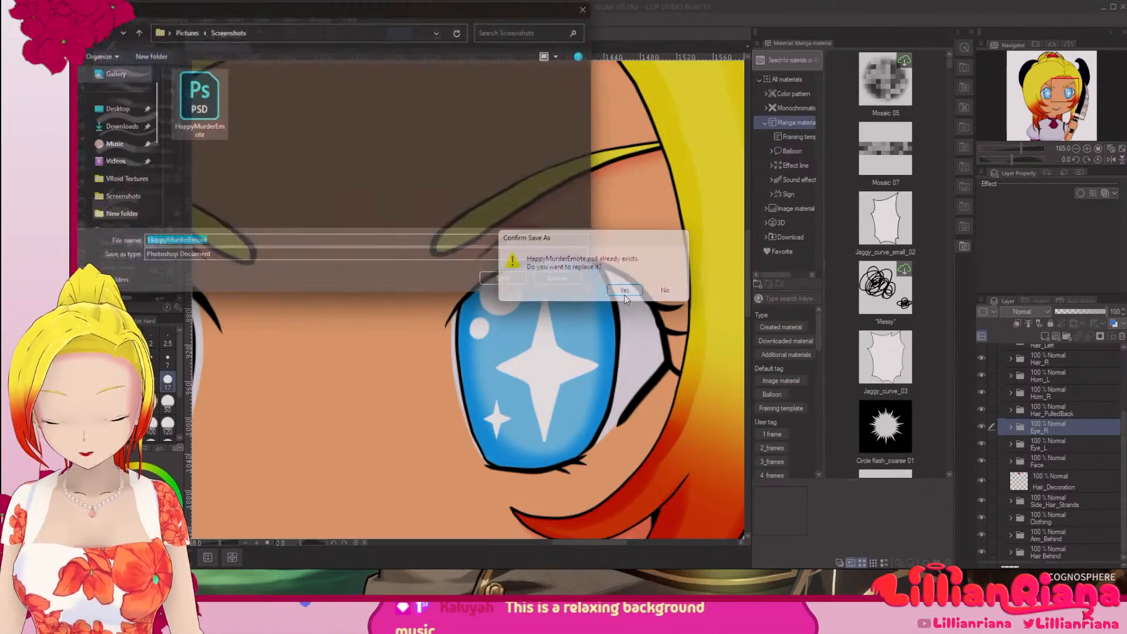
Step: Save the artwork again in CLIP STUDIO FORMAT as HappyMurderEmote, replacing the existing file in the Screenshots folder
click(88, 20)
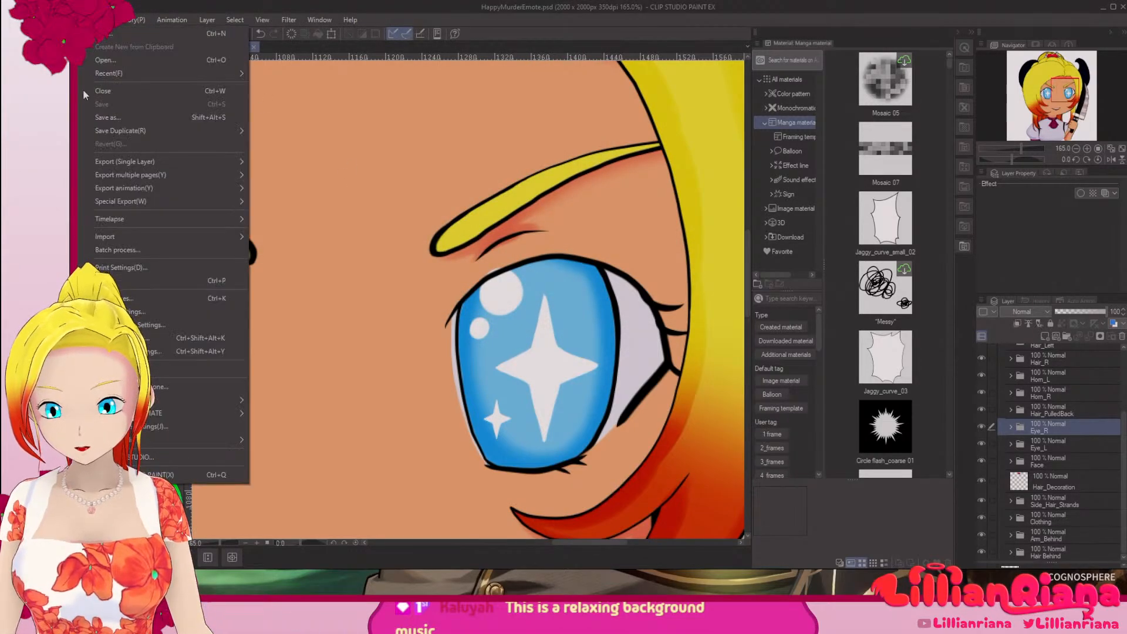
click(101, 118)
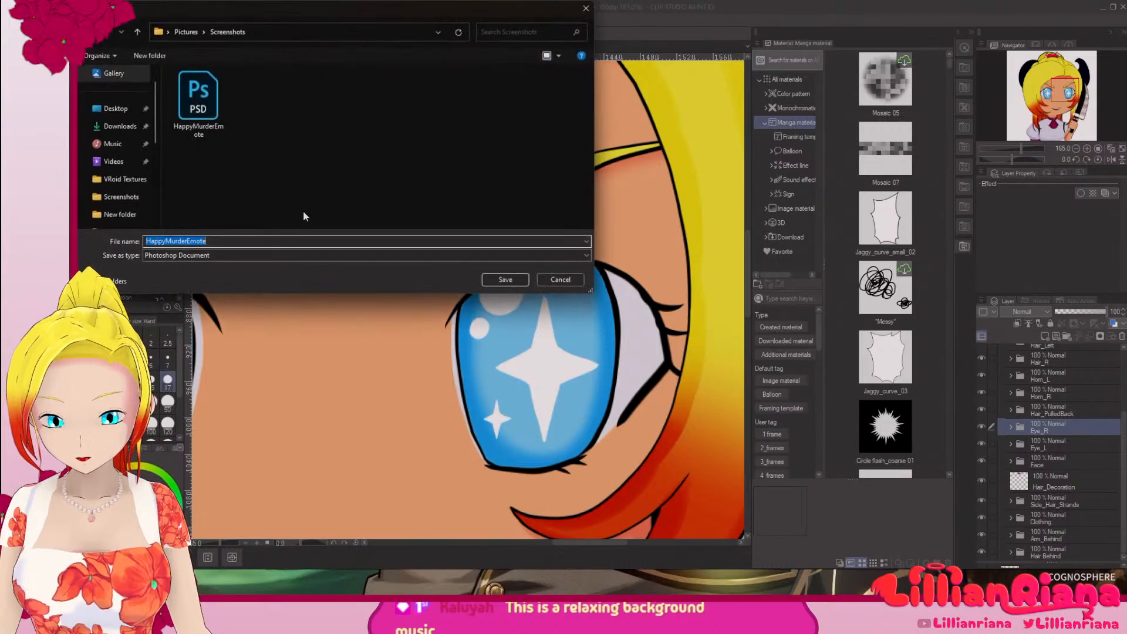
click(225, 255)
click(186, 268)
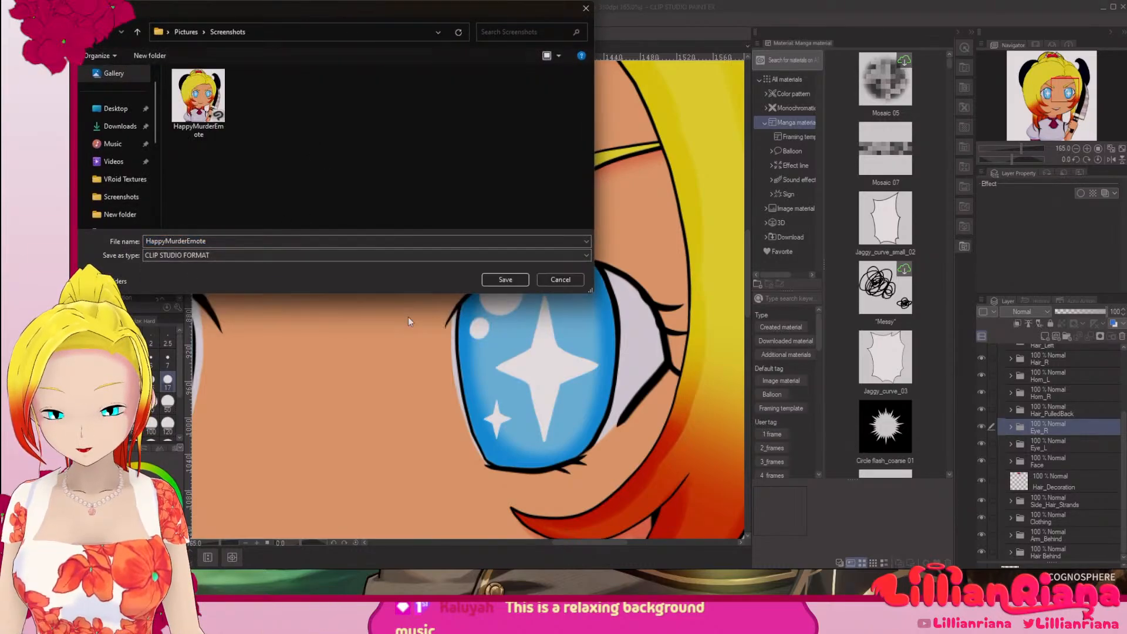
click(500, 279)
click(623, 291)
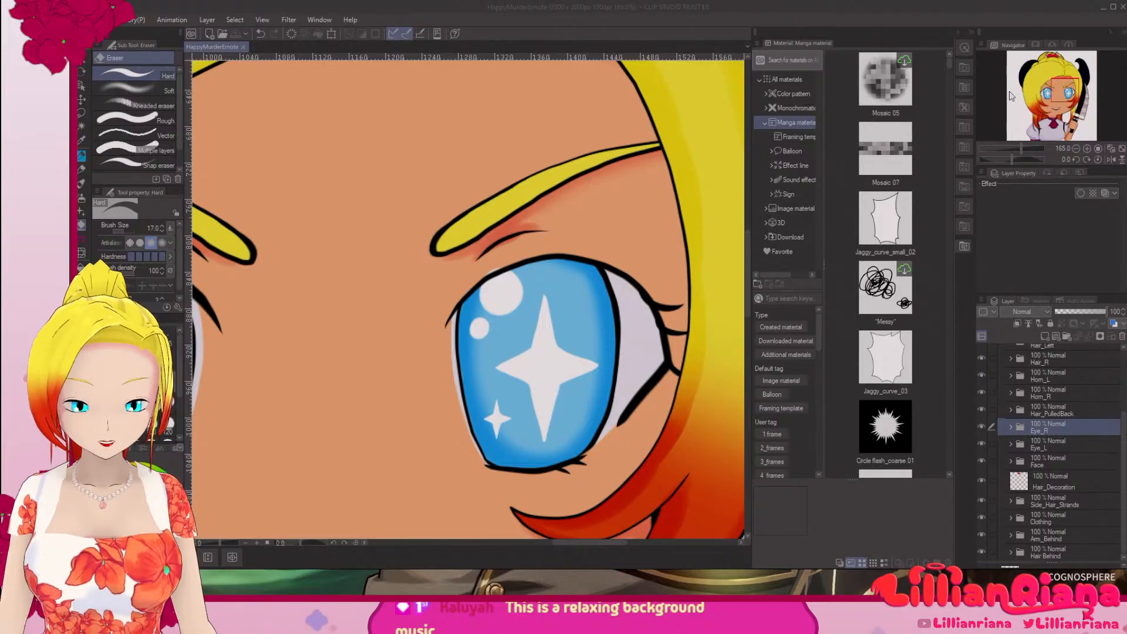
Step: Switch back to Live2D Cubism Editor, dismiss the Automatic Mesh generator and deselect EyeSmallHighlights_L
click(1102, 10)
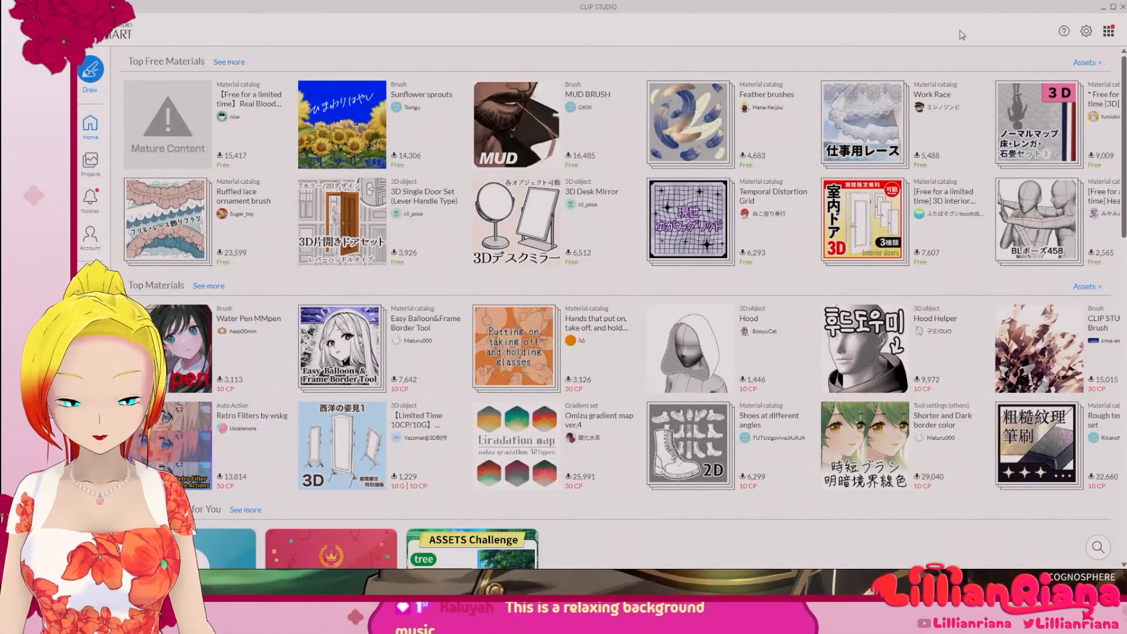
click(1102, 9)
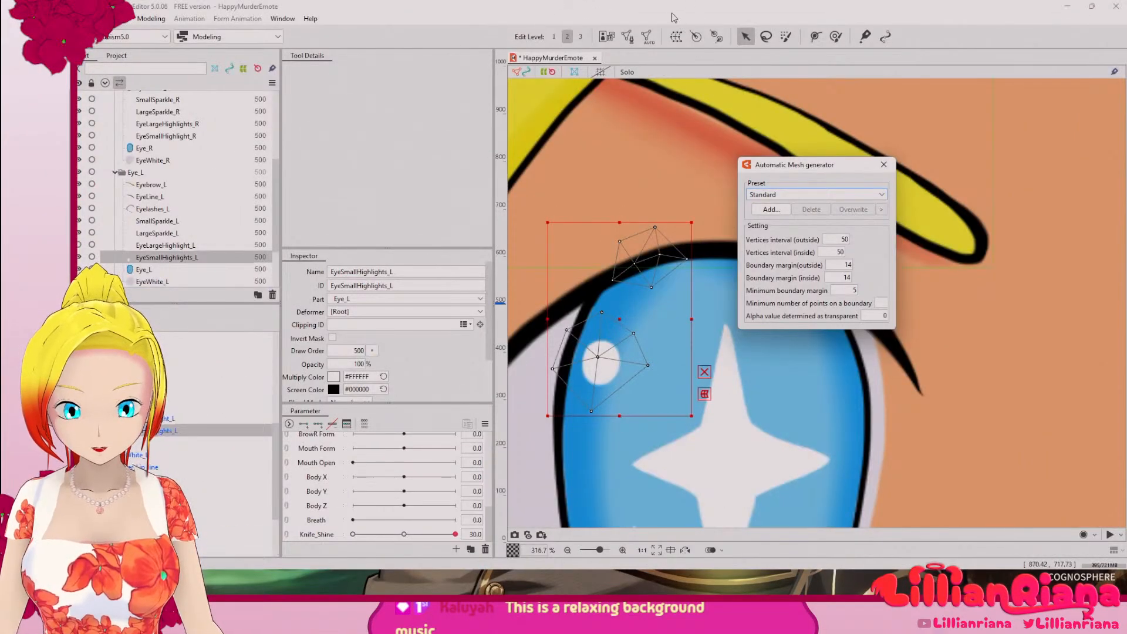
click(883, 164)
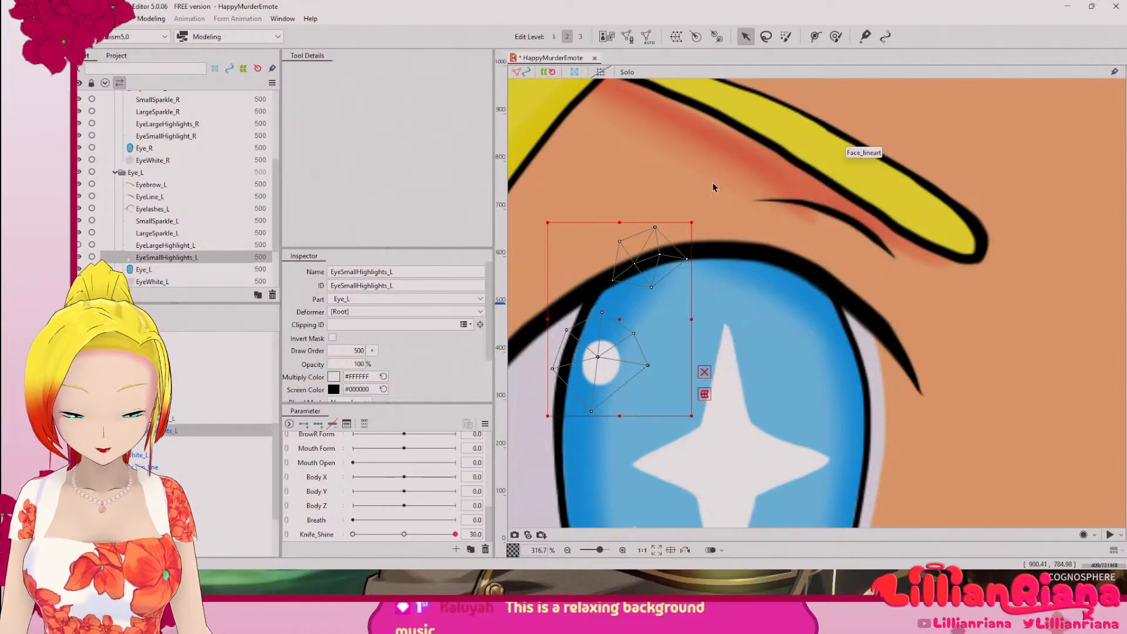
click(570, 160)
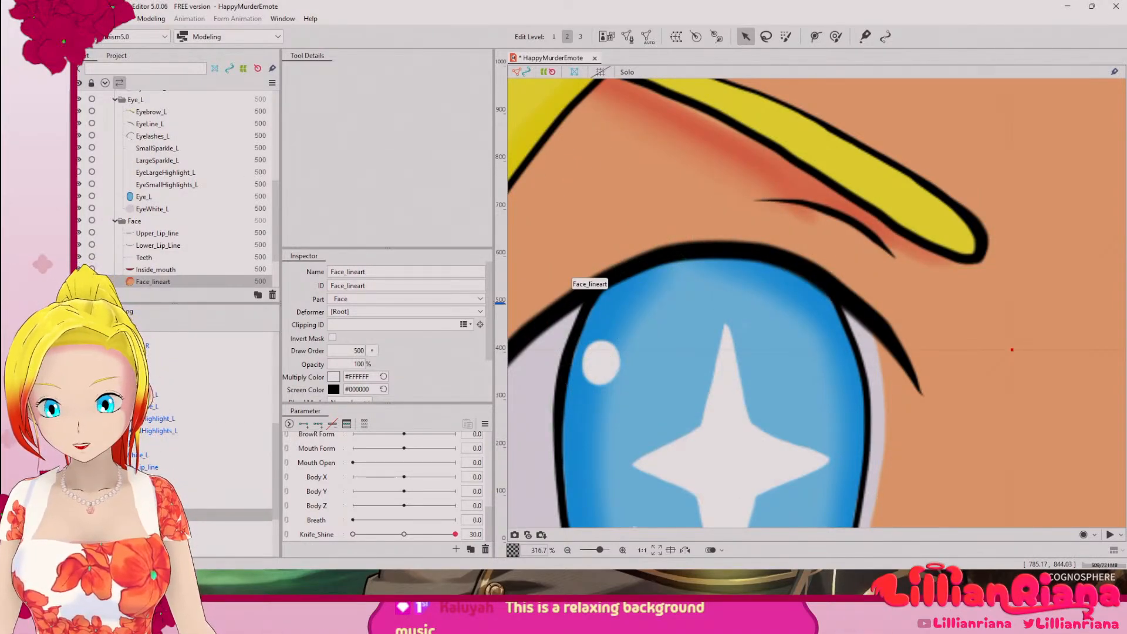
click(86, 19)
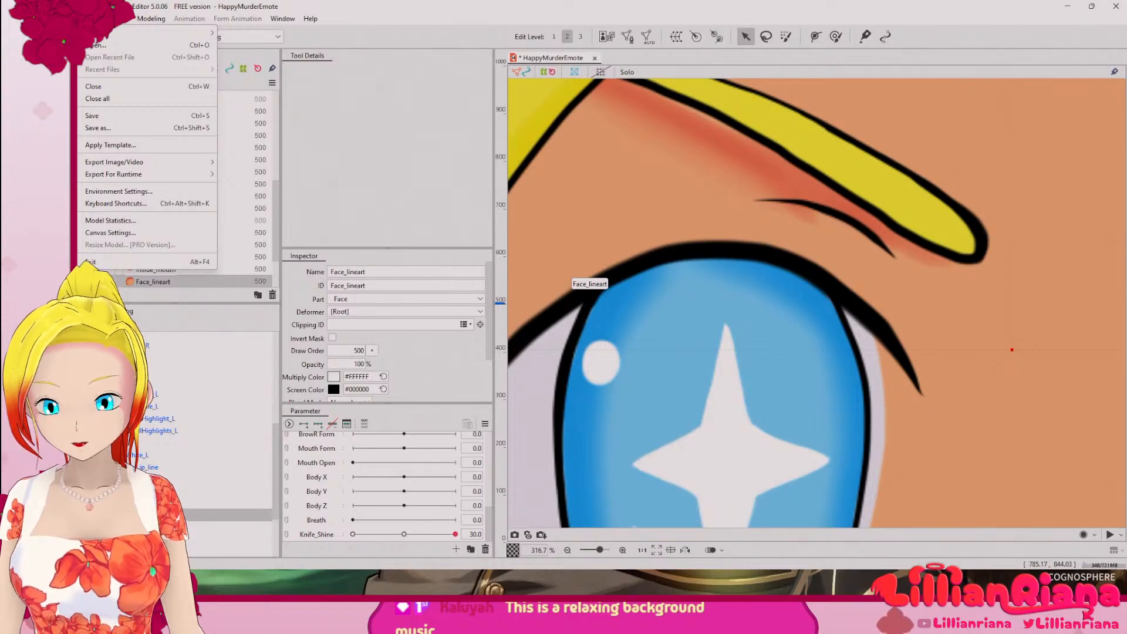
click(141, 234)
click(614, 359)
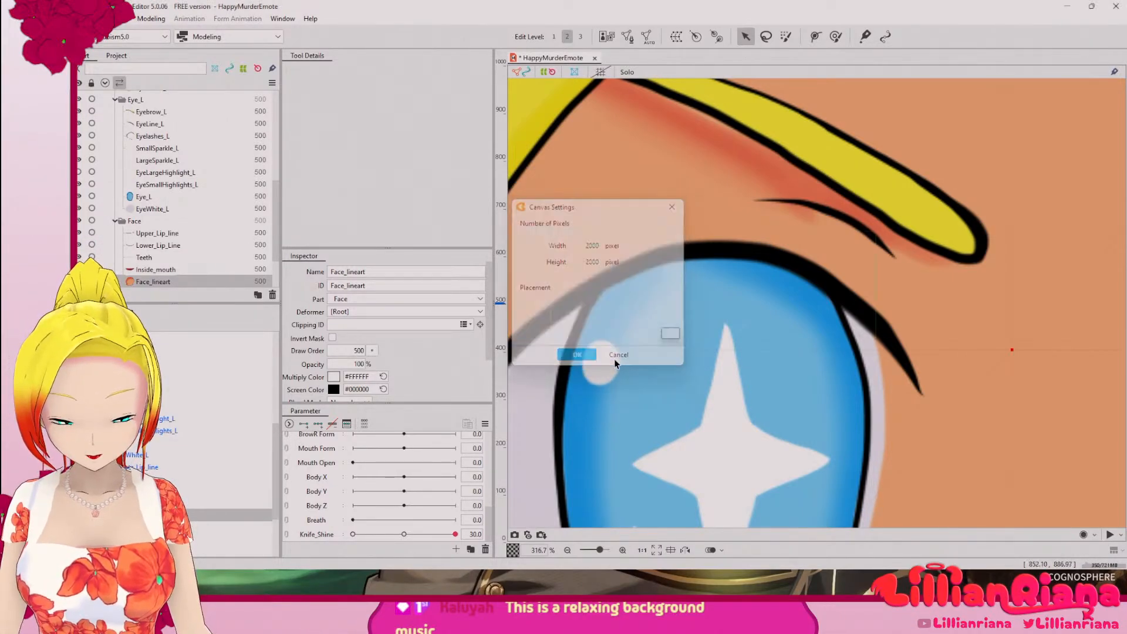
click(144, 20)
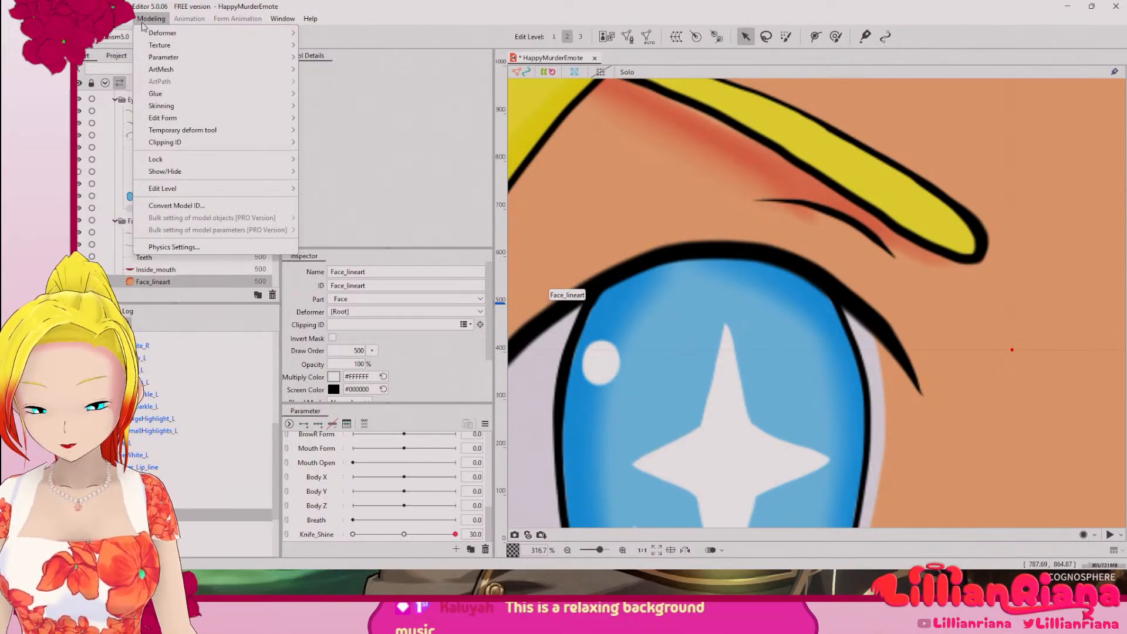
mouse_move(98, 19)
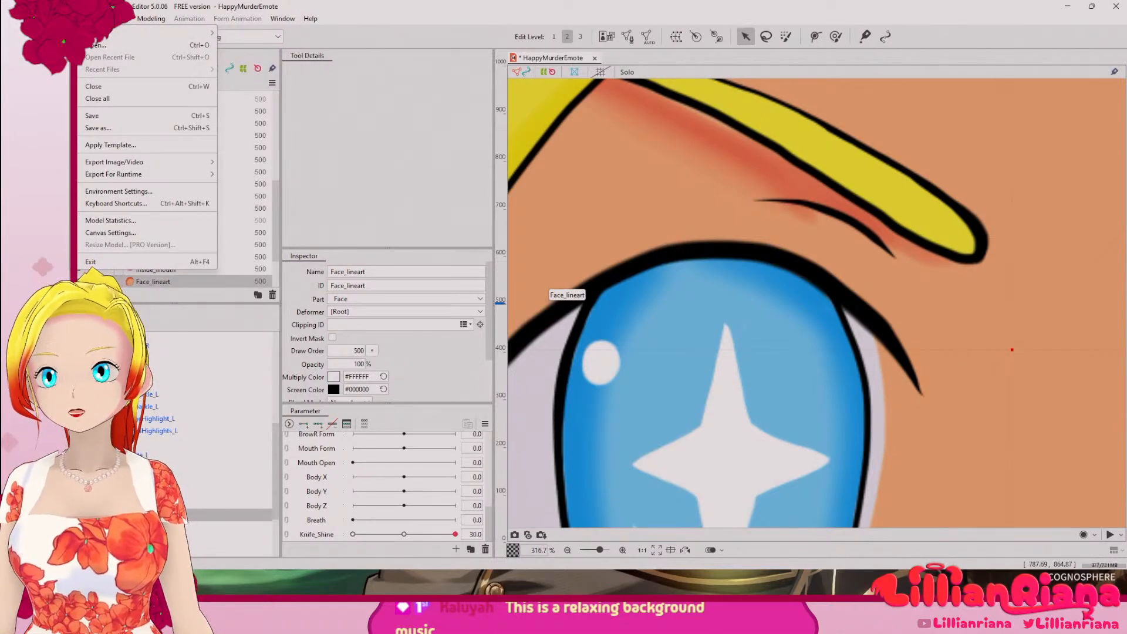
key(Escape)
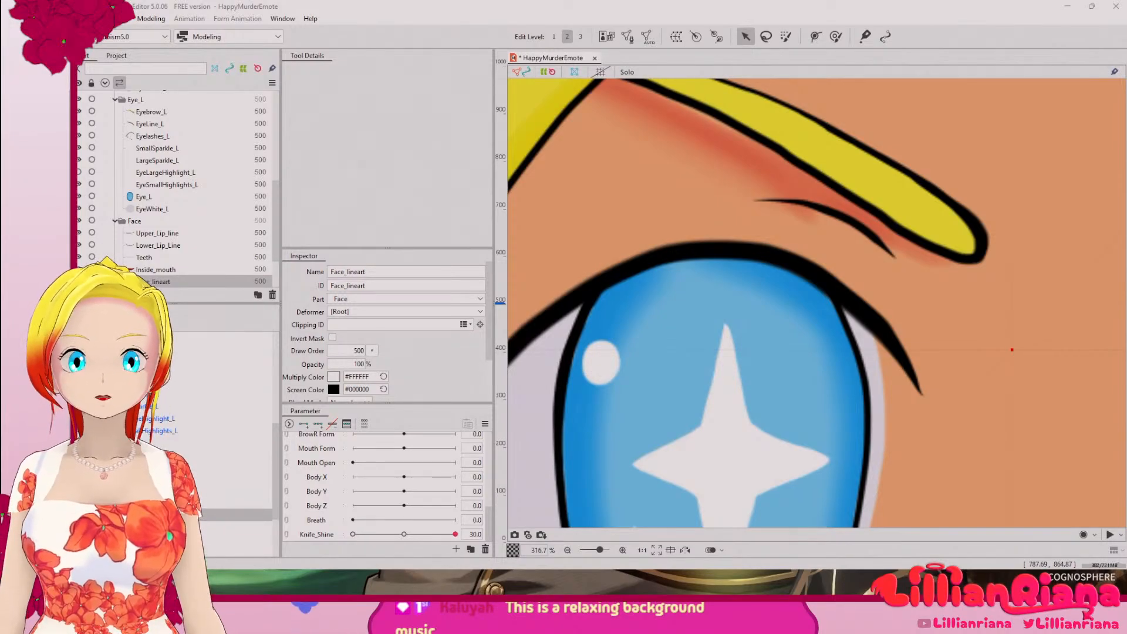
Step: Switch to File Explorer, find HappyMurderEmote.psd in Pictures > Screenshots and drop it onto the Live2D Cubism Editor canvas
key(super+e)
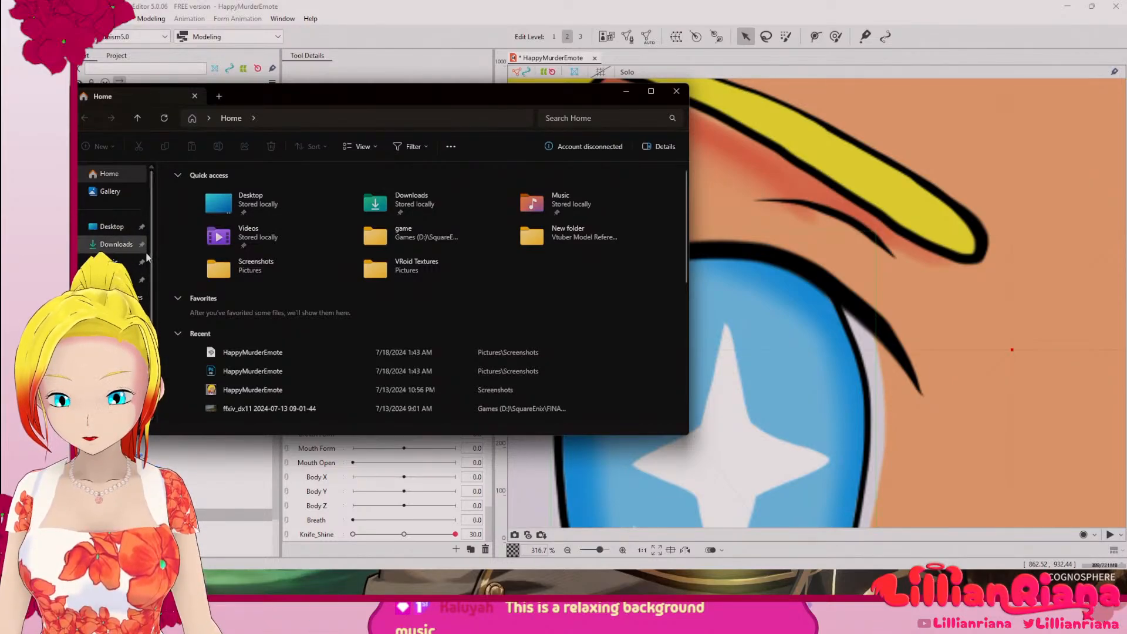
double_click(289, 273)
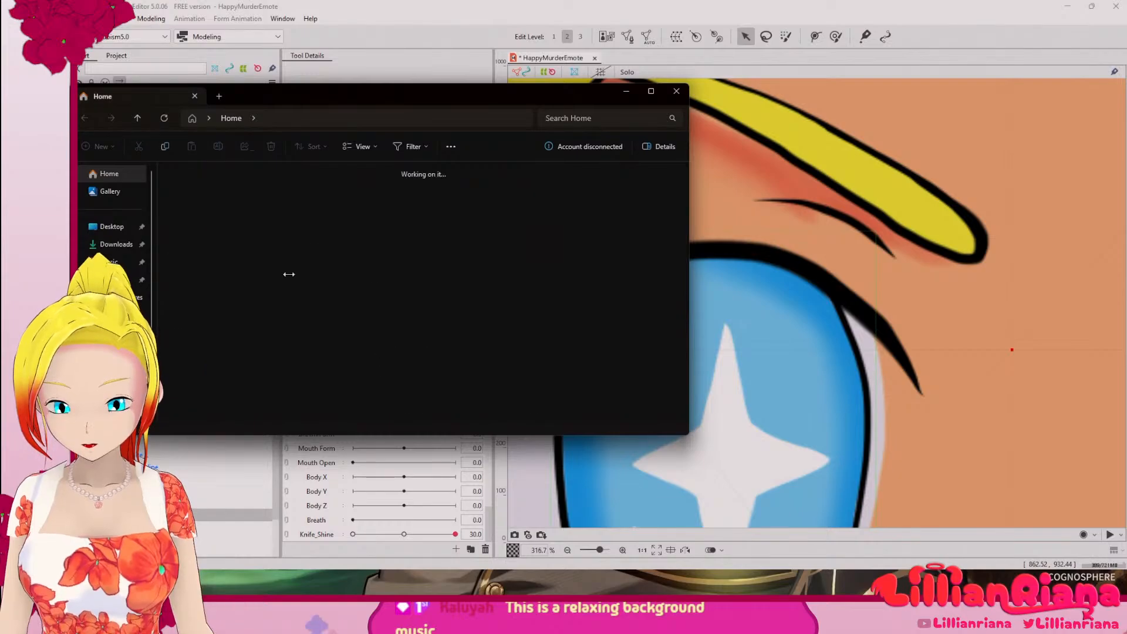
scroll(453, 312, down, 10)
scroll(455, 312, up, 2)
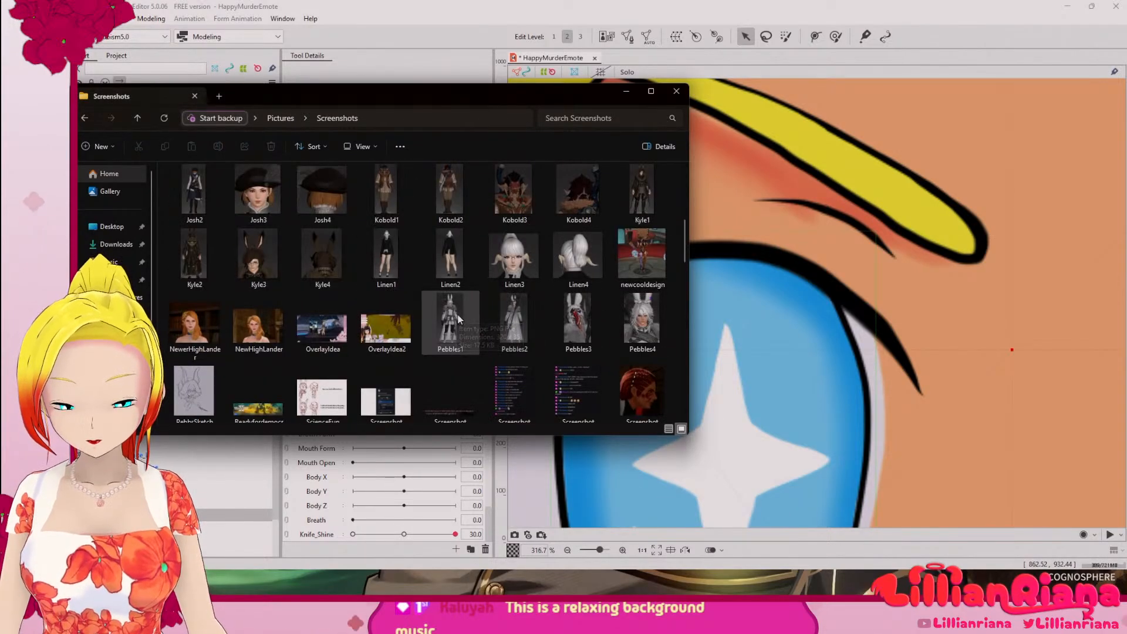
scroll(500, 315, down, 3)
scroll(500, 317, up, 5)
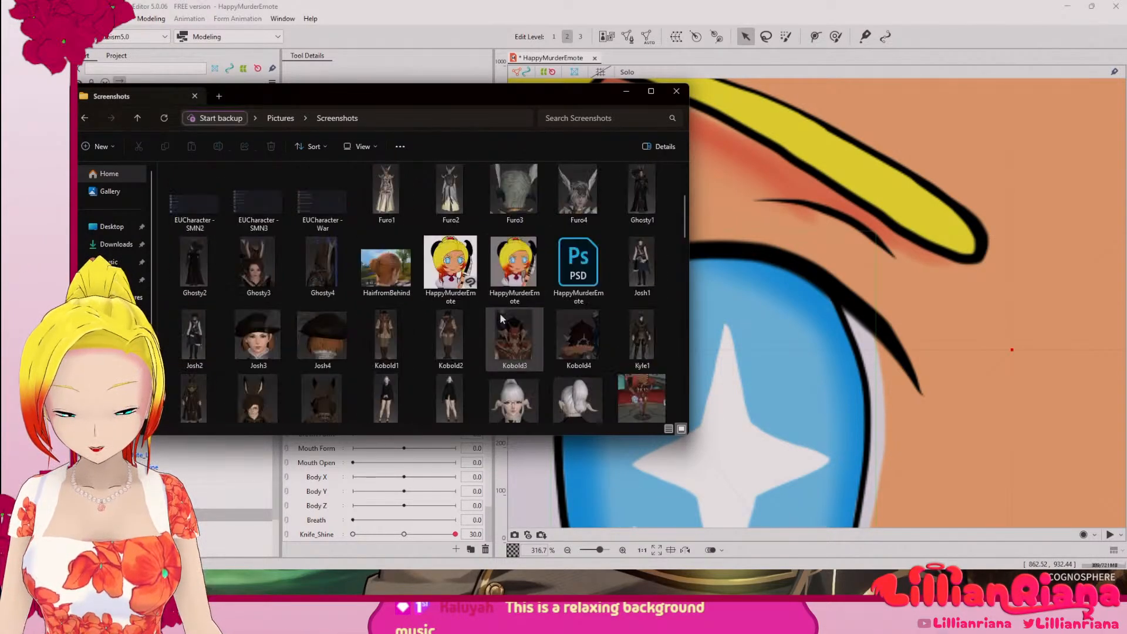
click(522, 277)
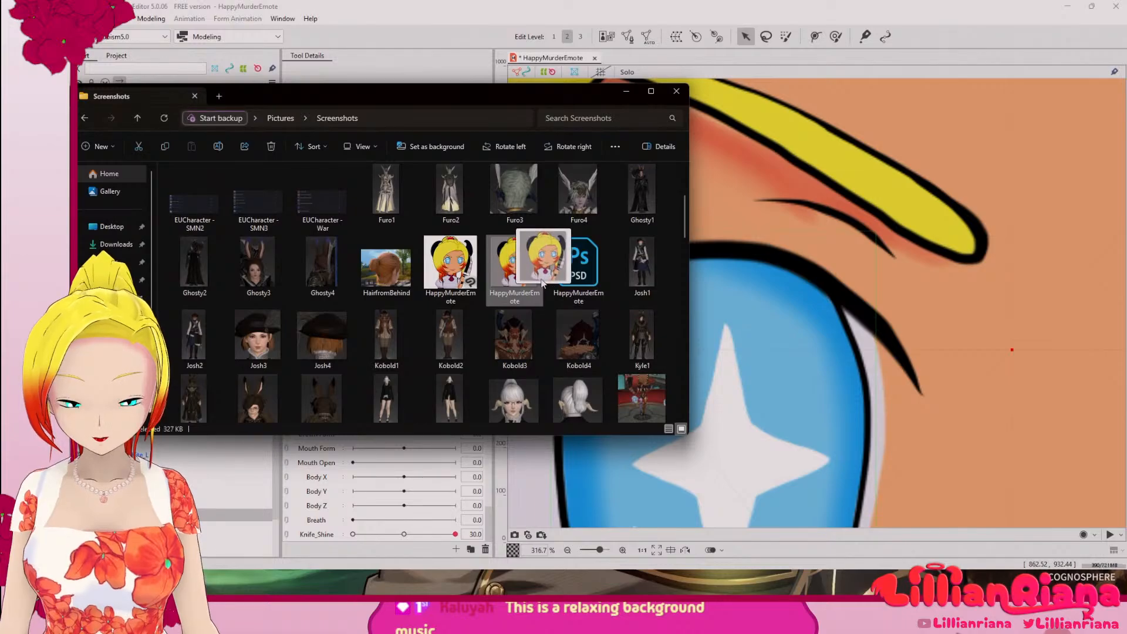
drag(578, 264, 863, 328)
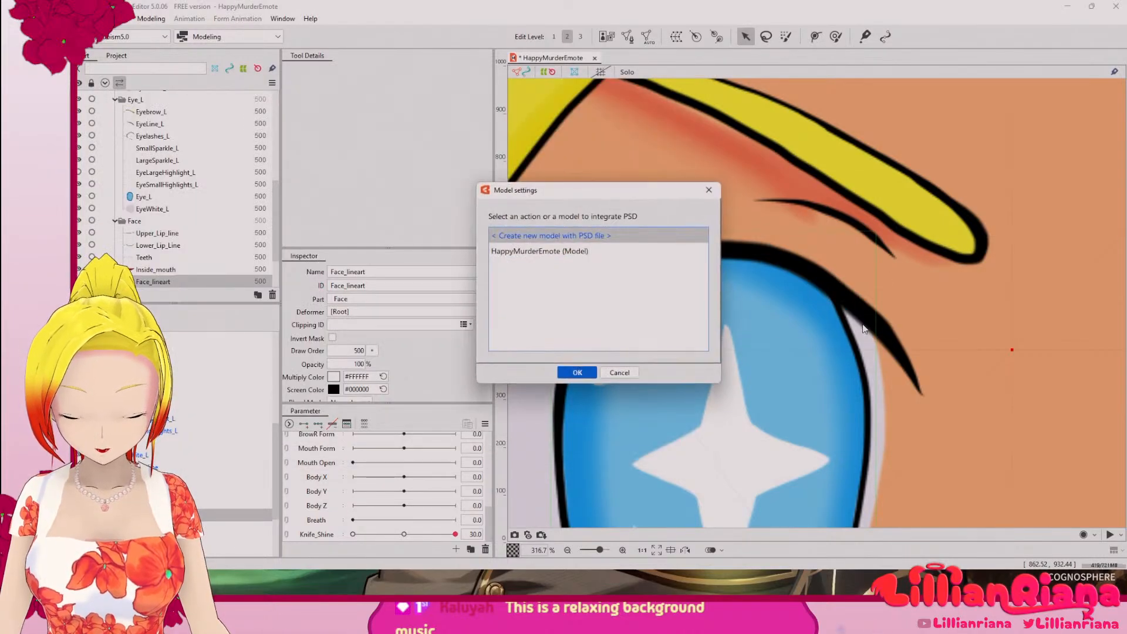
Step: Integrate the PSD into the HappyMurderEmote model, replacing its existing HappyMurderEmote.psd
click(556, 251)
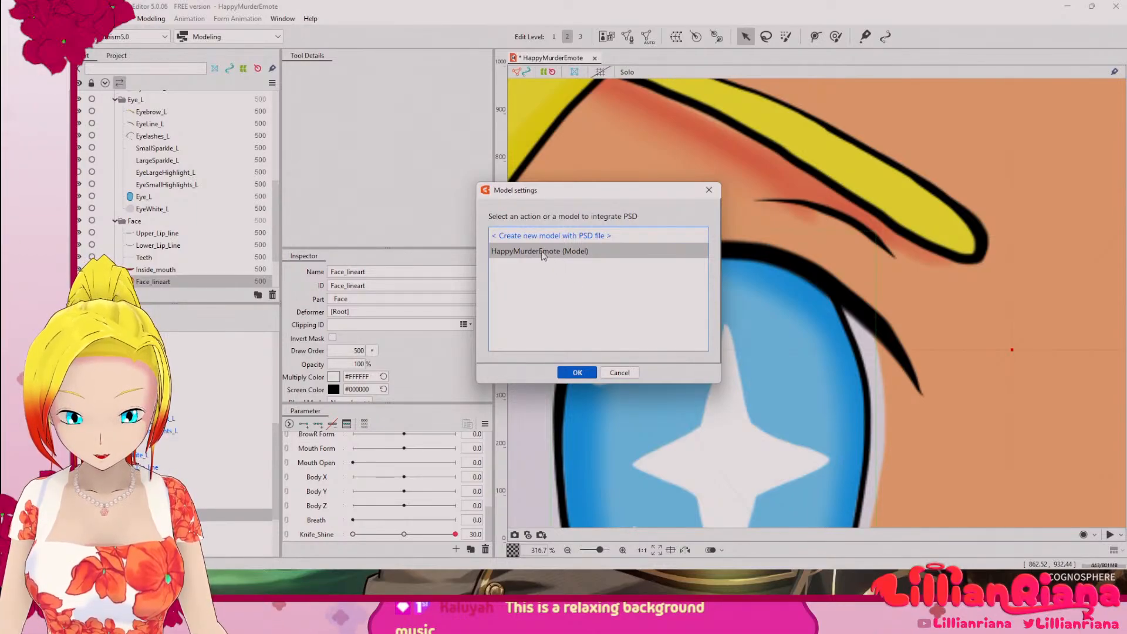
key(Return)
click(553, 269)
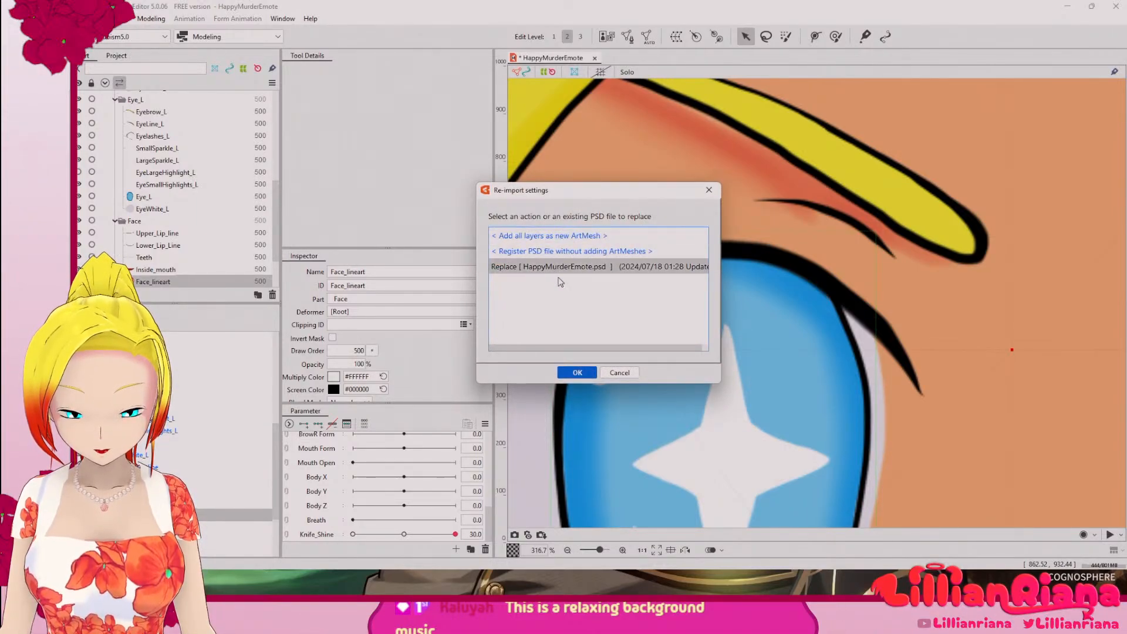
click(587, 373)
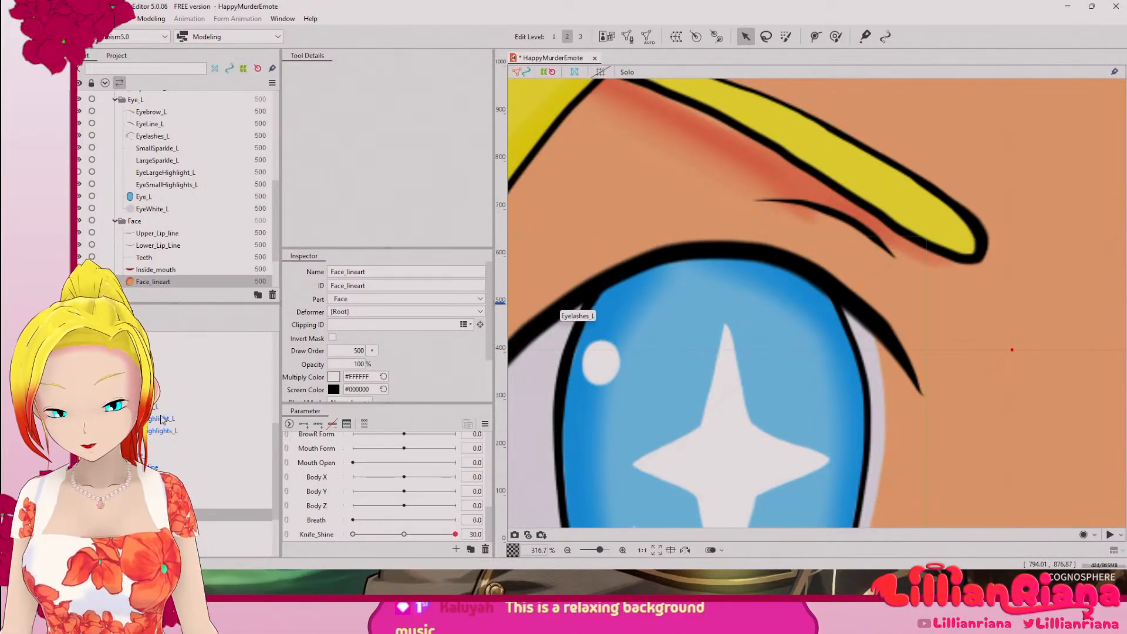
Step: Edit the mesh of EyeSmallHighlights_L and delete the stray group of vertices above the eye outline
click(157, 434)
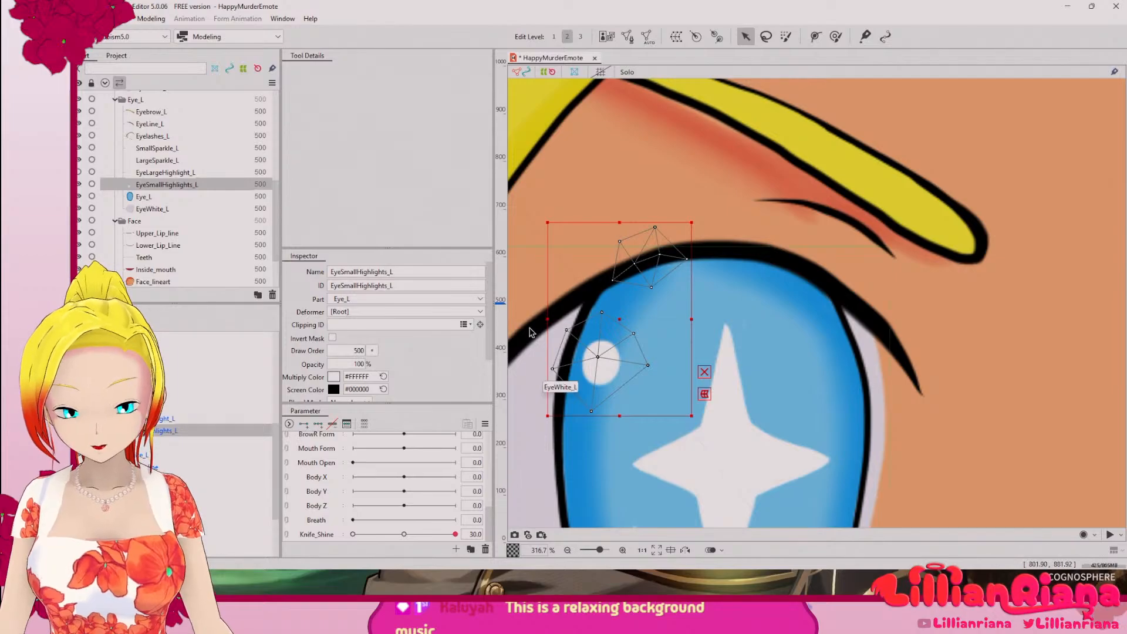
click(627, 37)
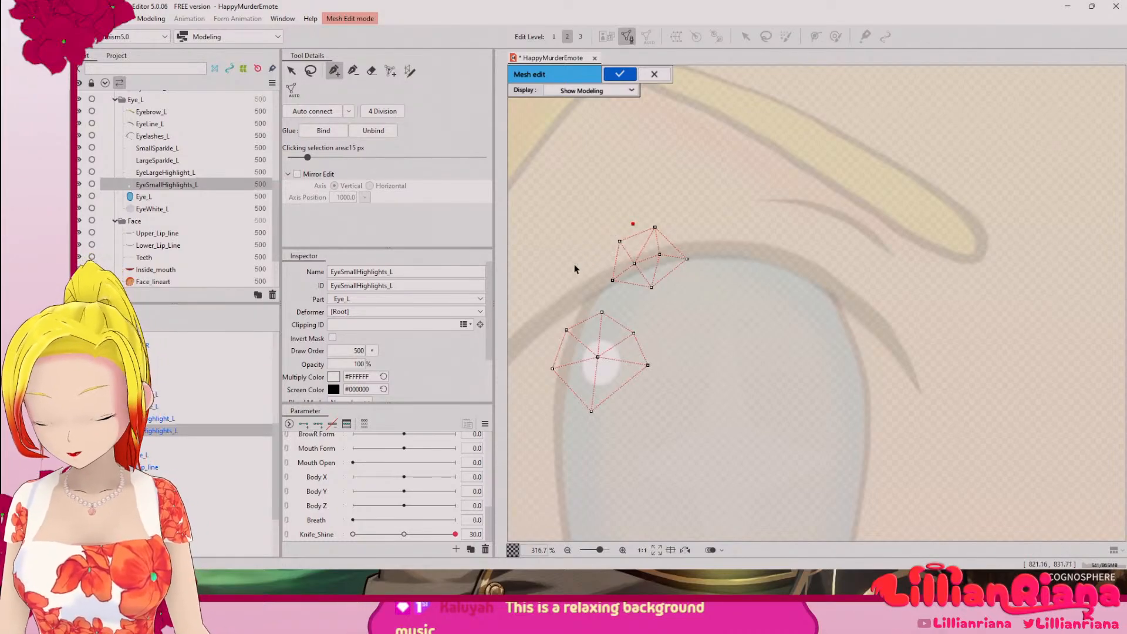
click(357, 75)
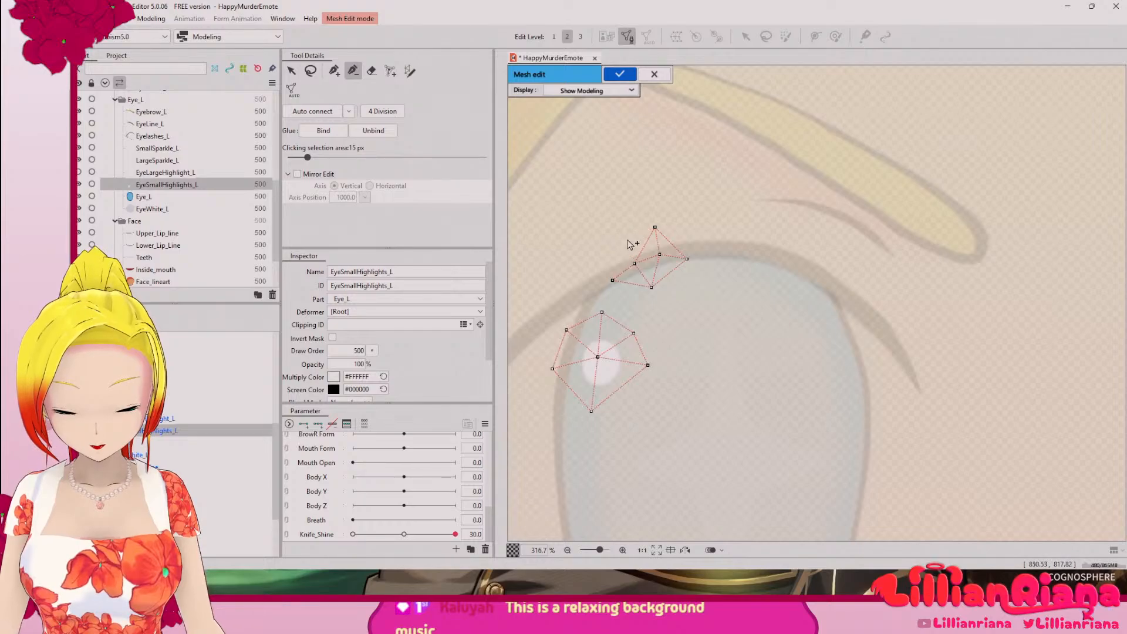
click(612, 281)
click(651, 287)
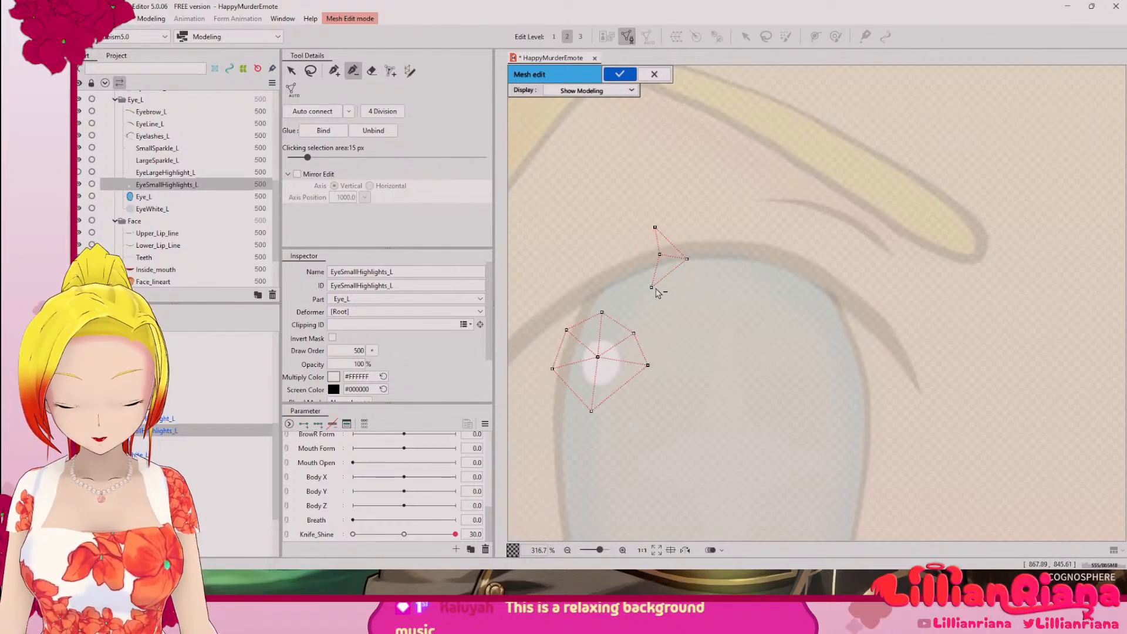
click(686, 259)
click(656, 227)
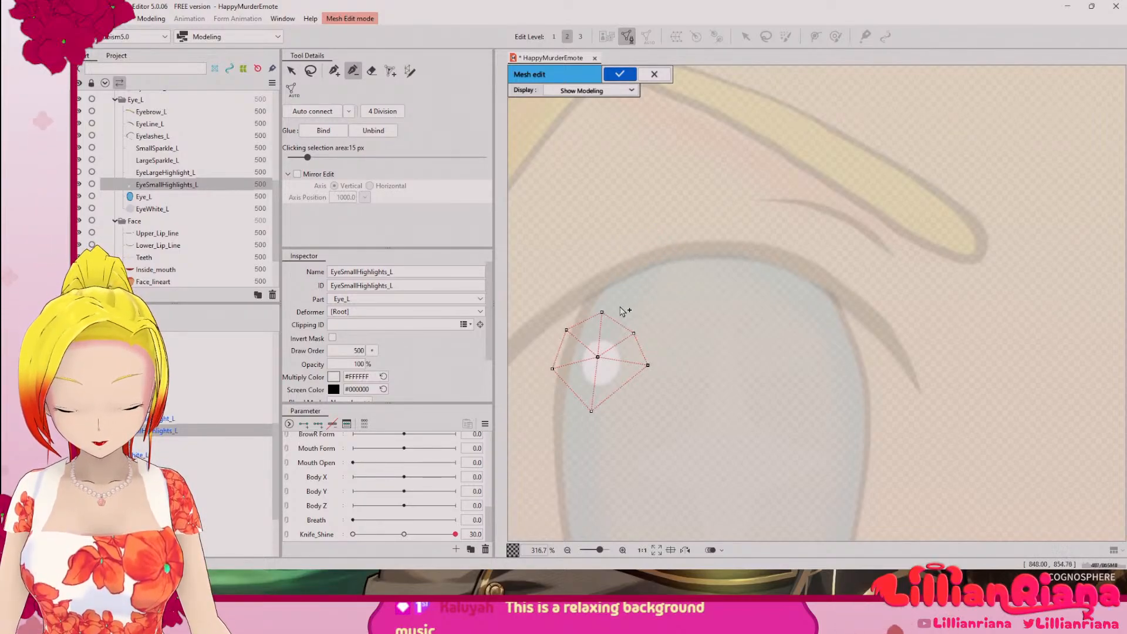
Step: Delete all remaining mesh vertices around the small round highlight of EyeSmallHighlights_L
click(601, 313)
click(597, 357)
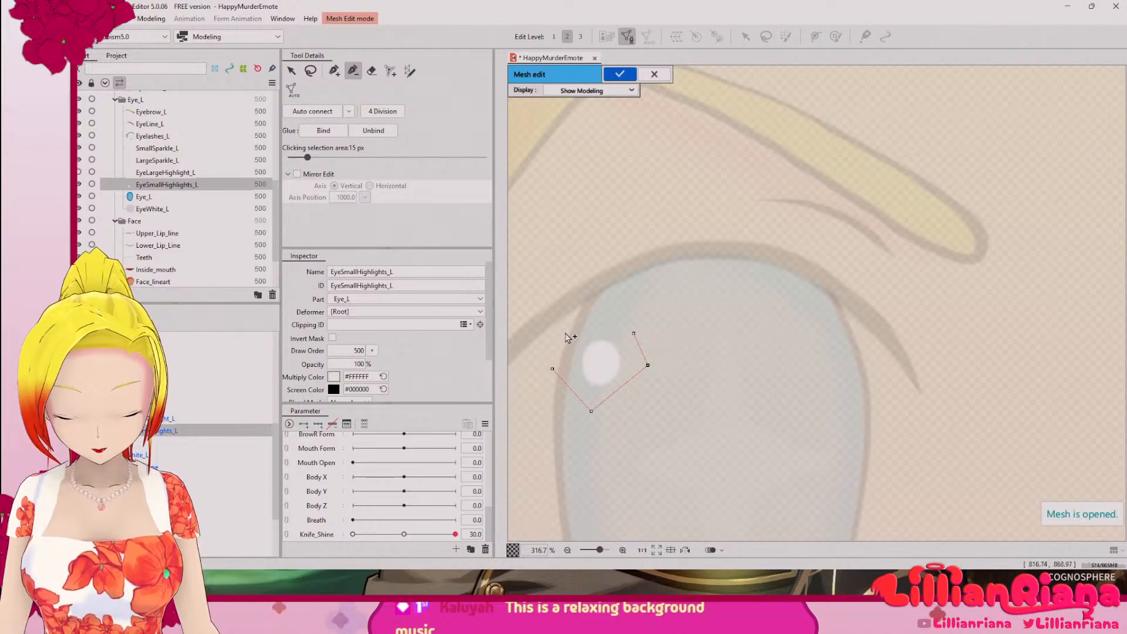
click(567, 330)
click(553, 369)
click(591, 411)
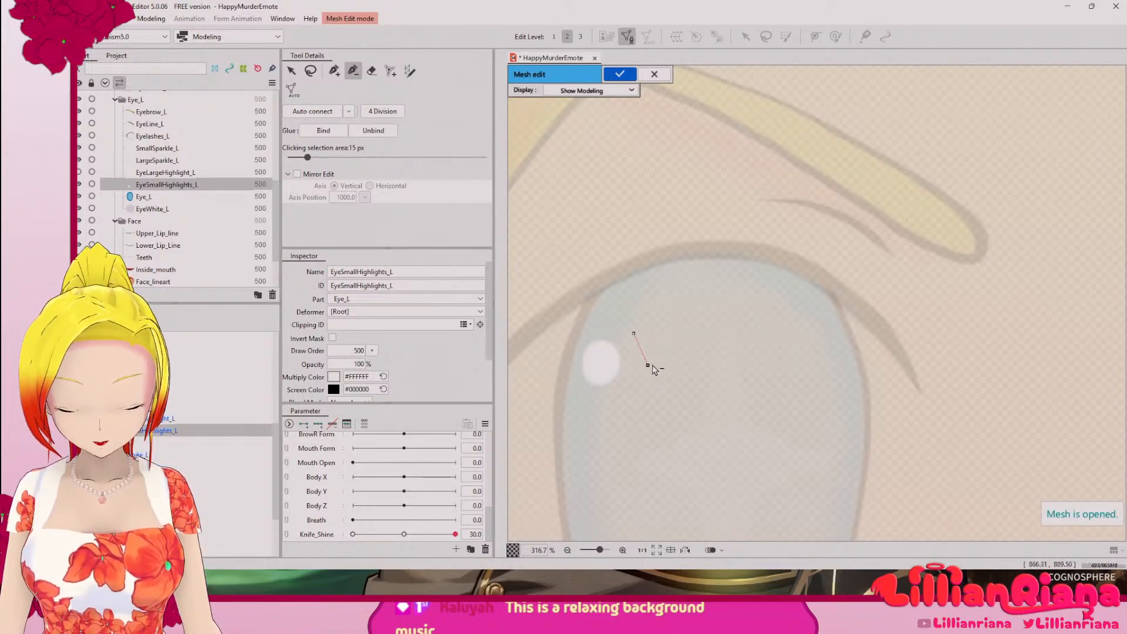
scroll(604, 364, up, 5)
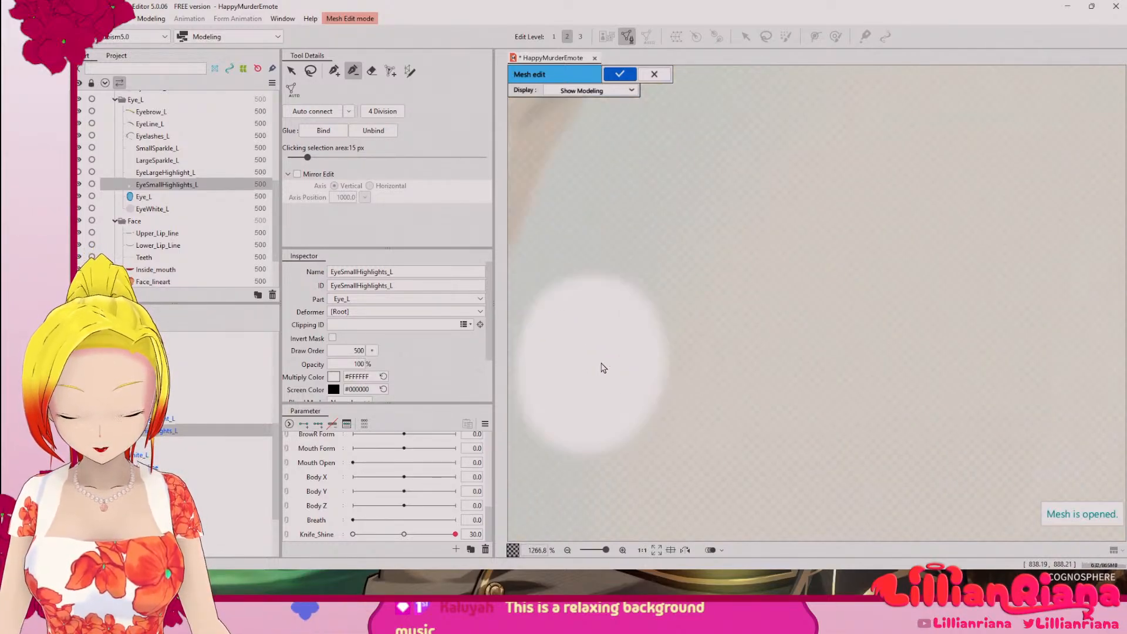
drag(635, 330, 753, 313)
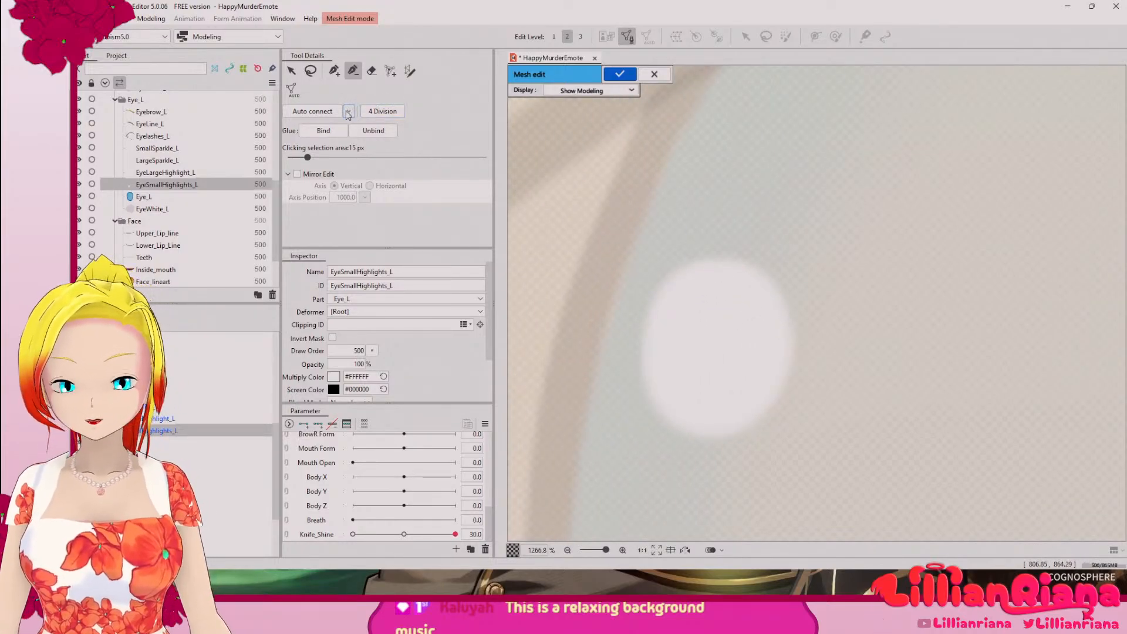
Step: Try the Standard, Deformation (Little) and Deformation (Heavy) automatic mesh presets on the EyeSmallHighlights_L highlight
click(391, 72)
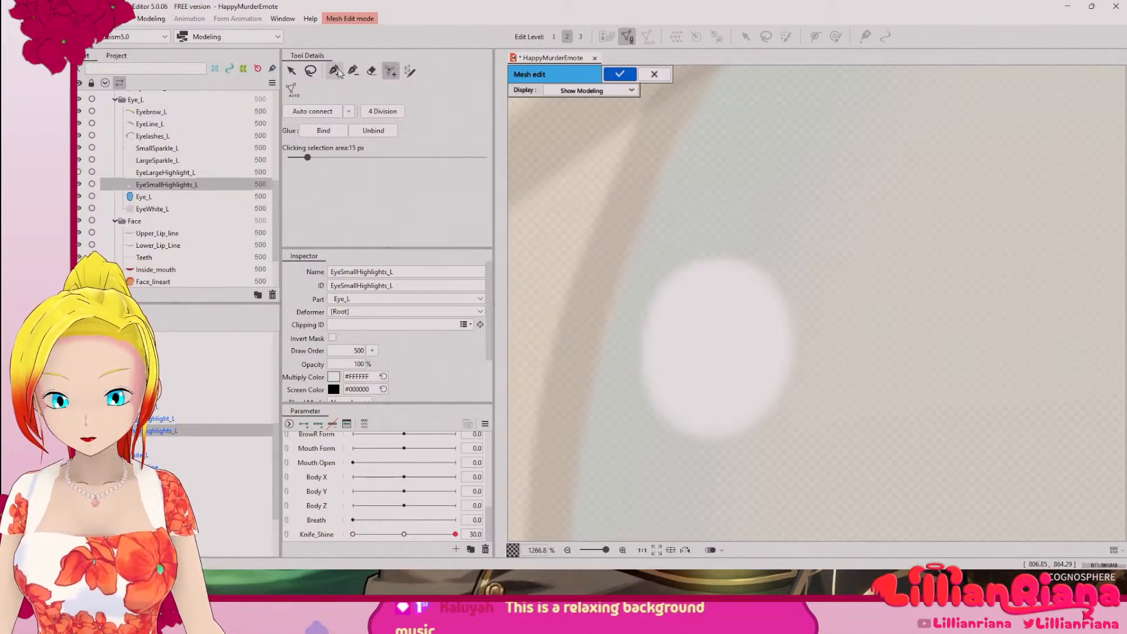
click(336, 72)
click(291, 88)
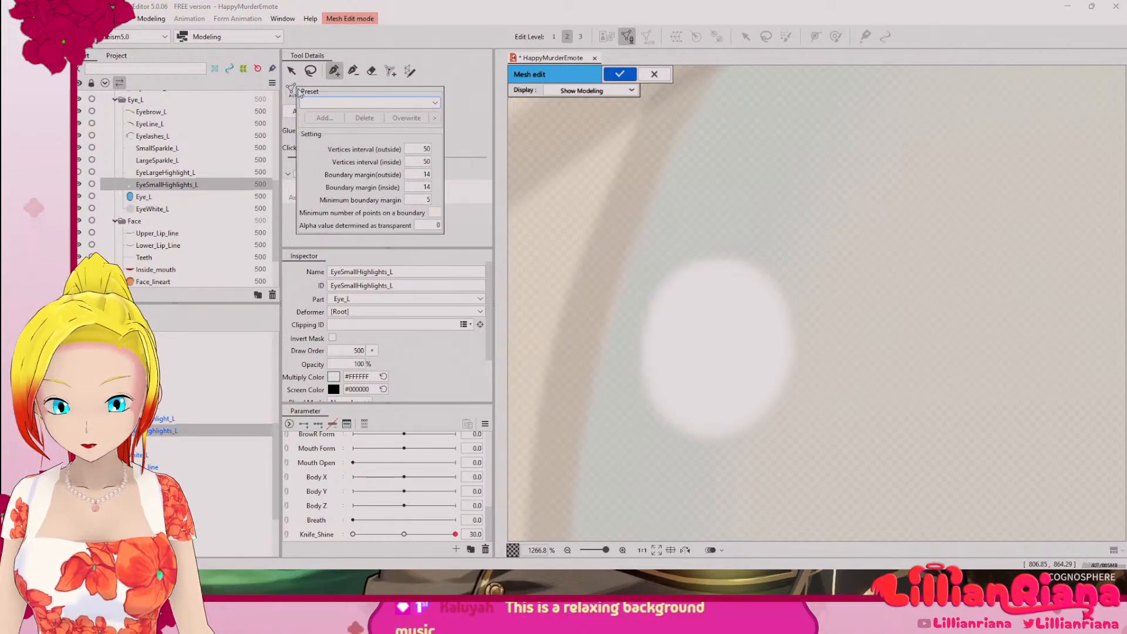
click(434, 105)
click(355, 115)
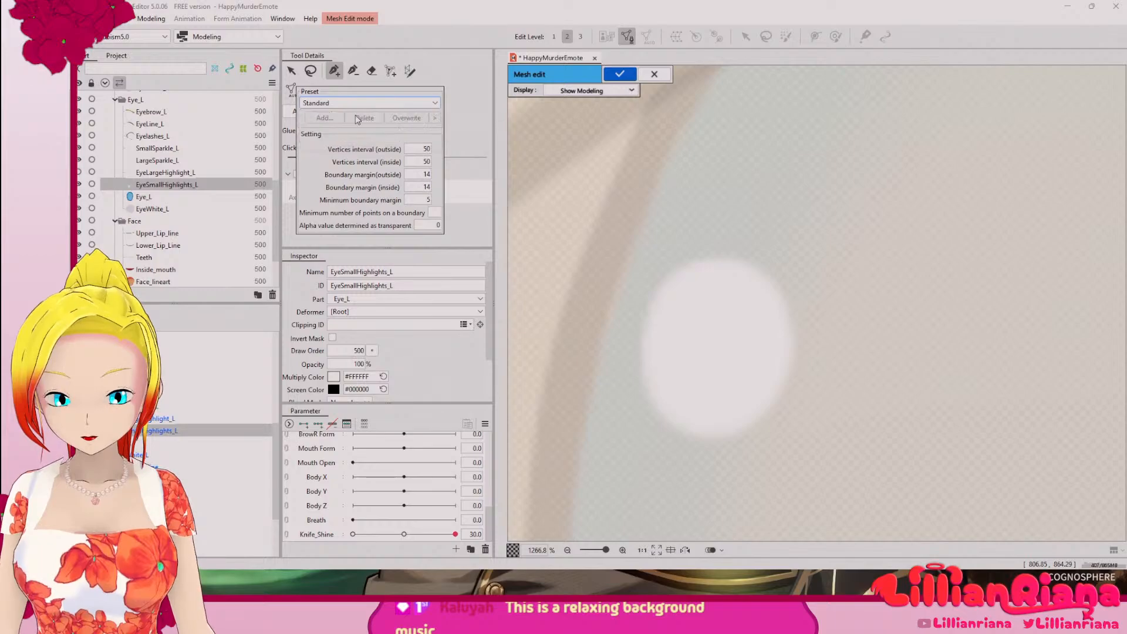
click(437, 103)
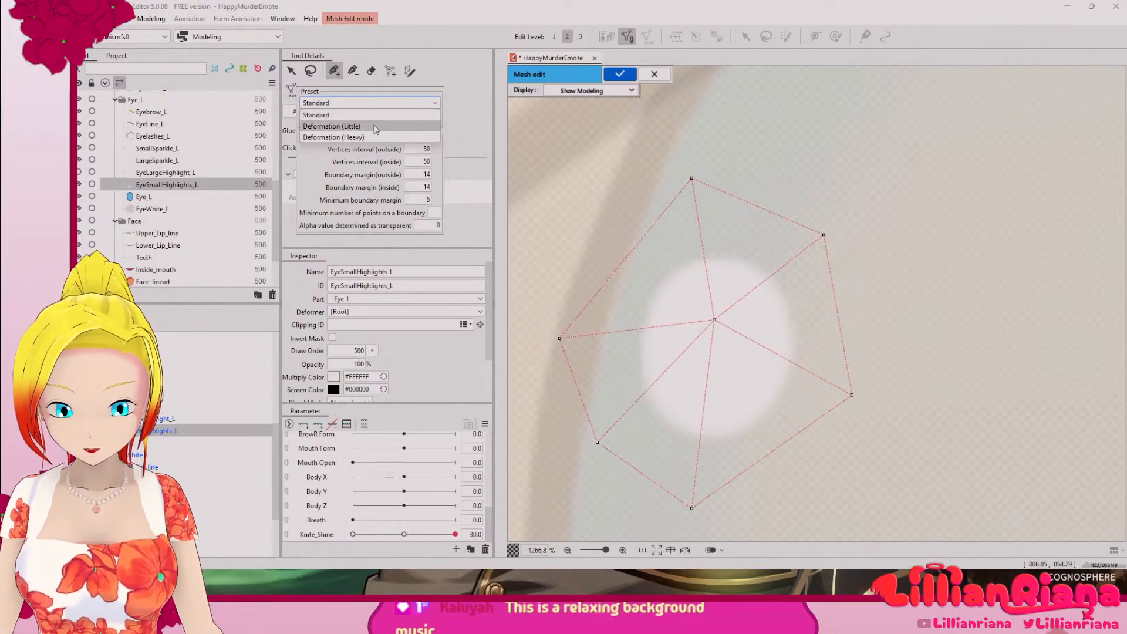
click(354, 138)
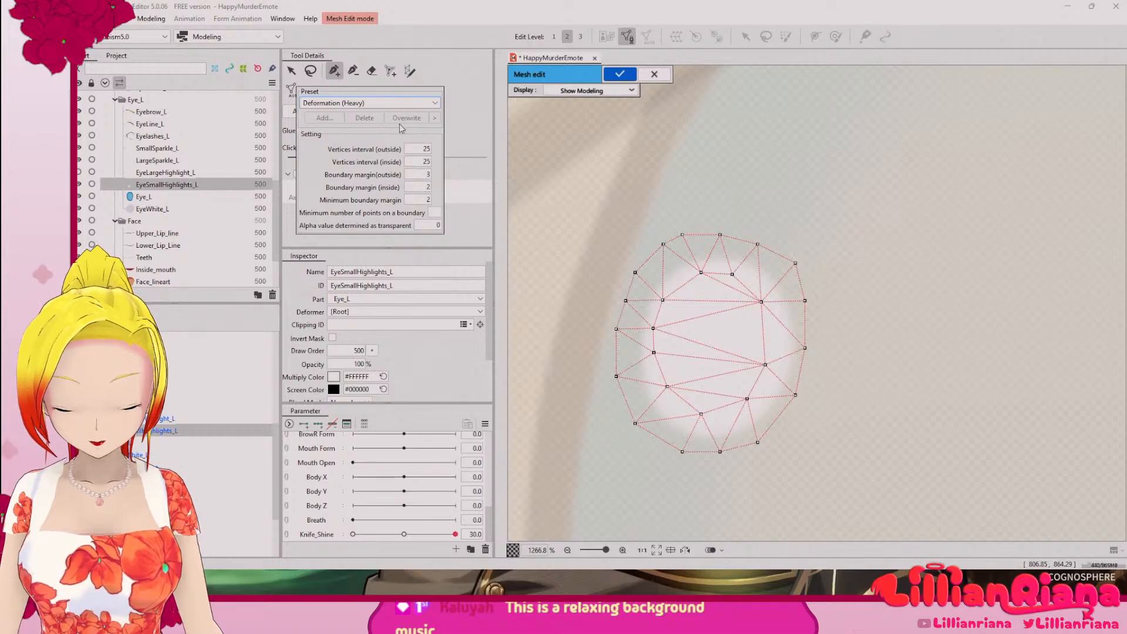
click(379, 104)
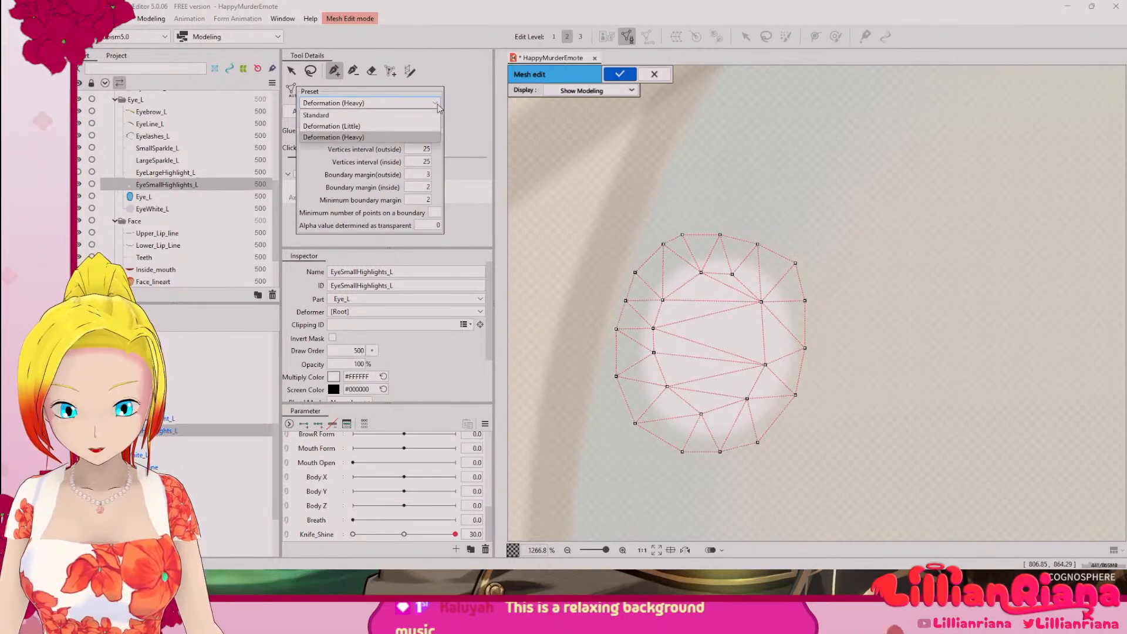
click(379, 125)
click(355, 104)
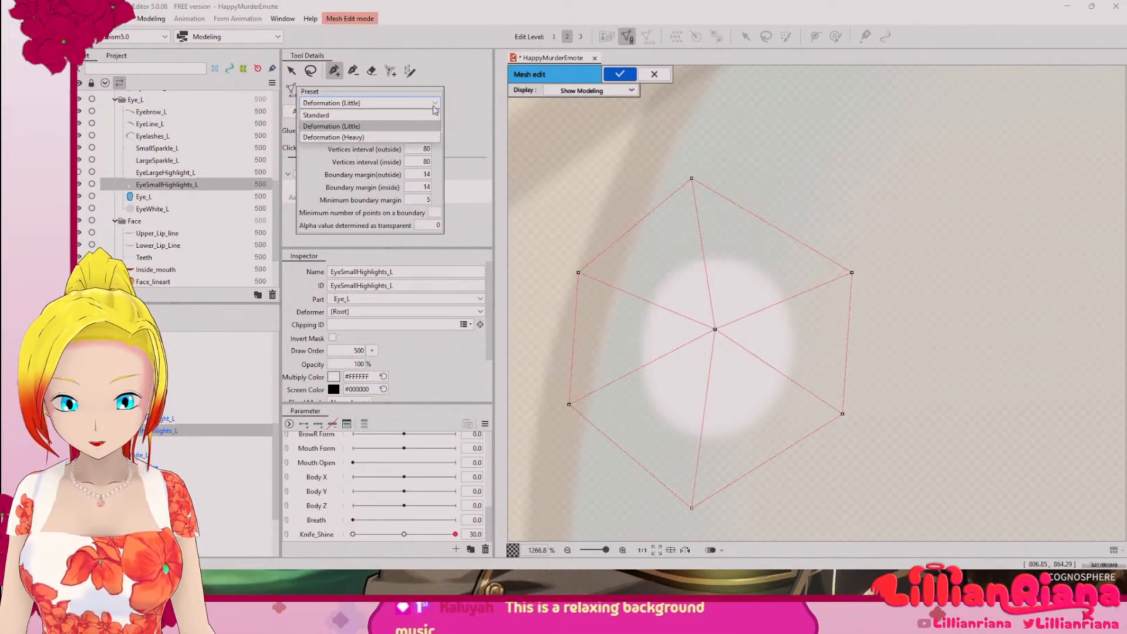
click(346, 136)
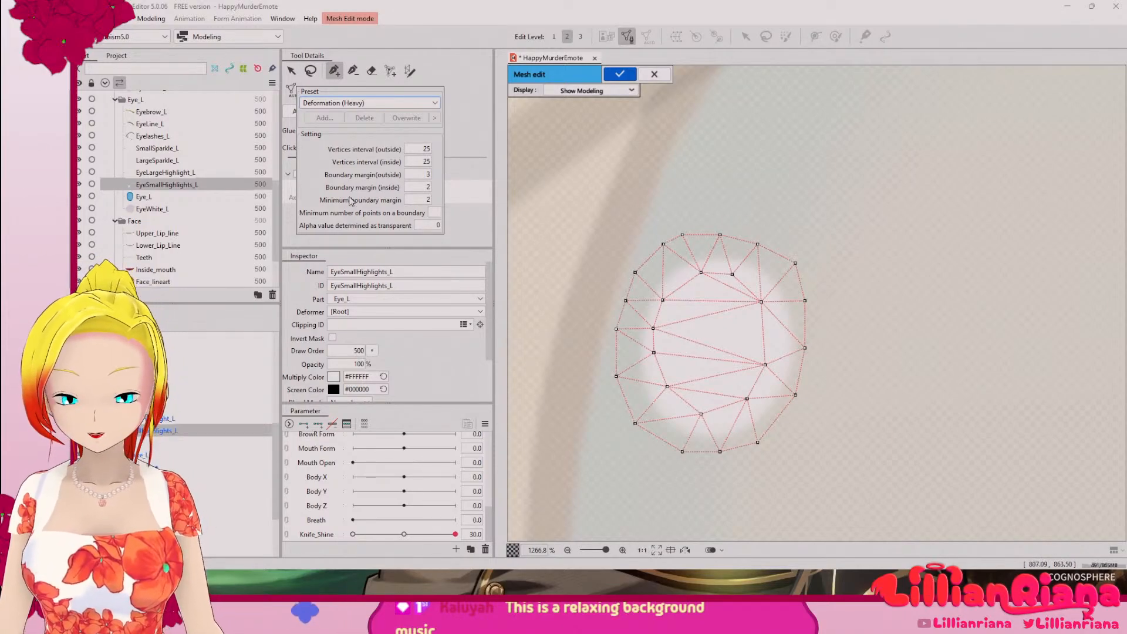
Step: Set the automatic mesh's vertices interval to 10 outside and 12 inside, and its boundary margin to 0 outside and 5 inside
drag(422, 149, 397, 150)
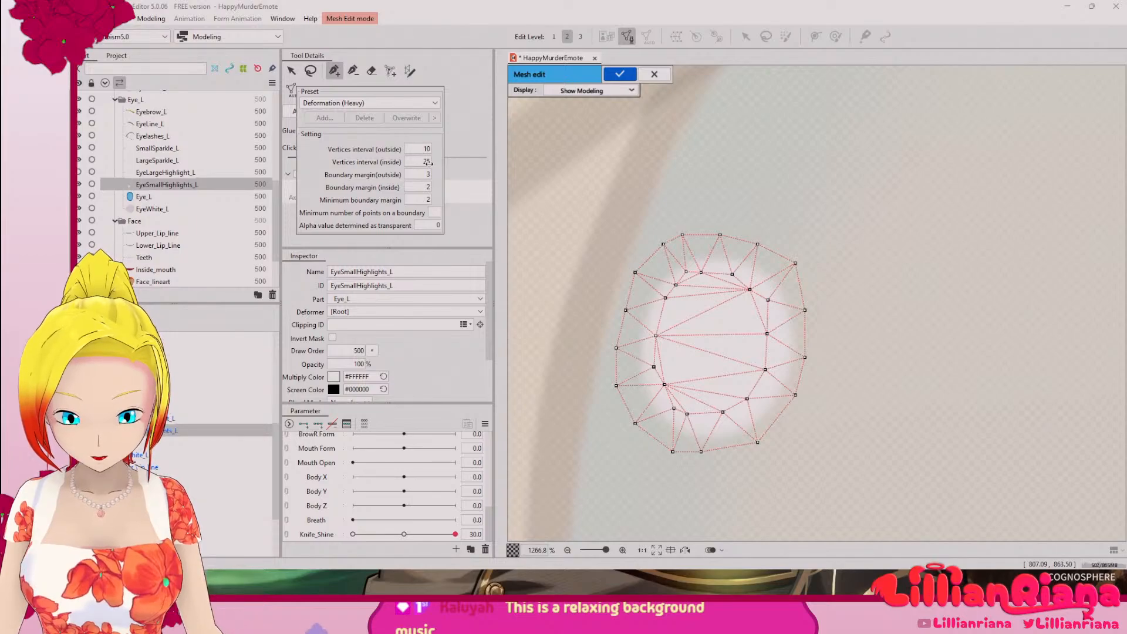
drag(428, 162, 412, 162)
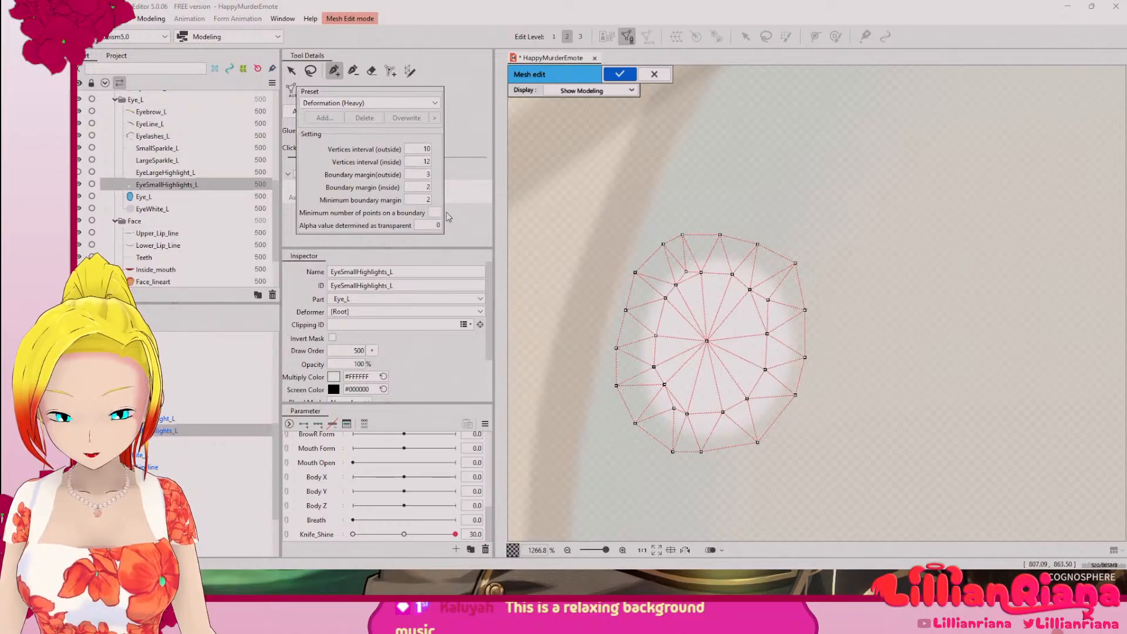
drag(419, 174, 412, 174)
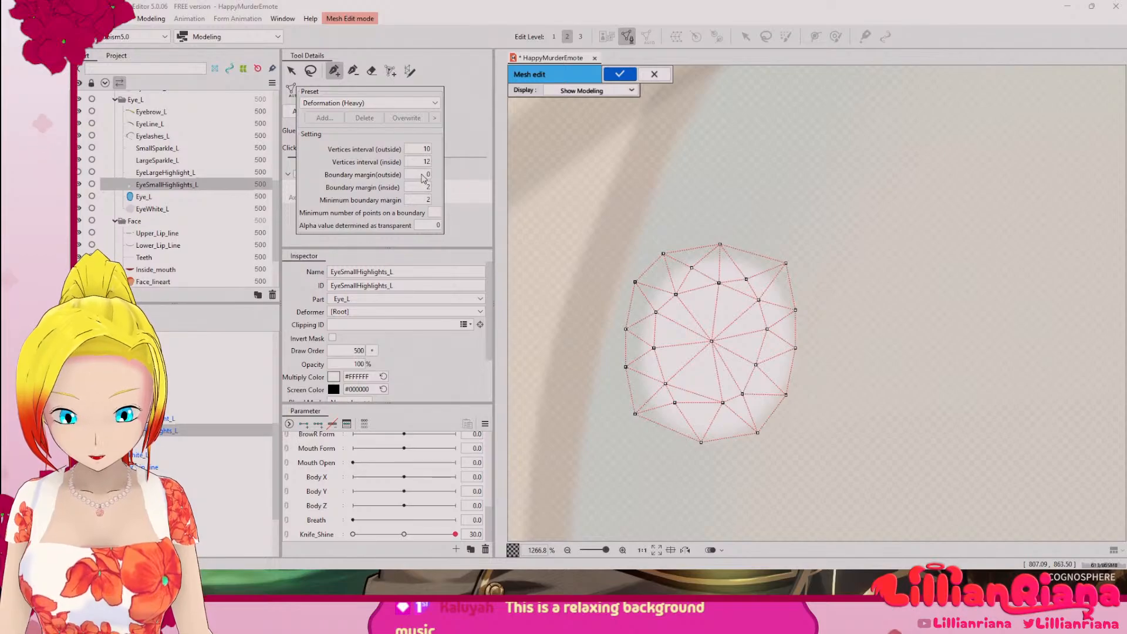
drag(424, 185, 426, 187)
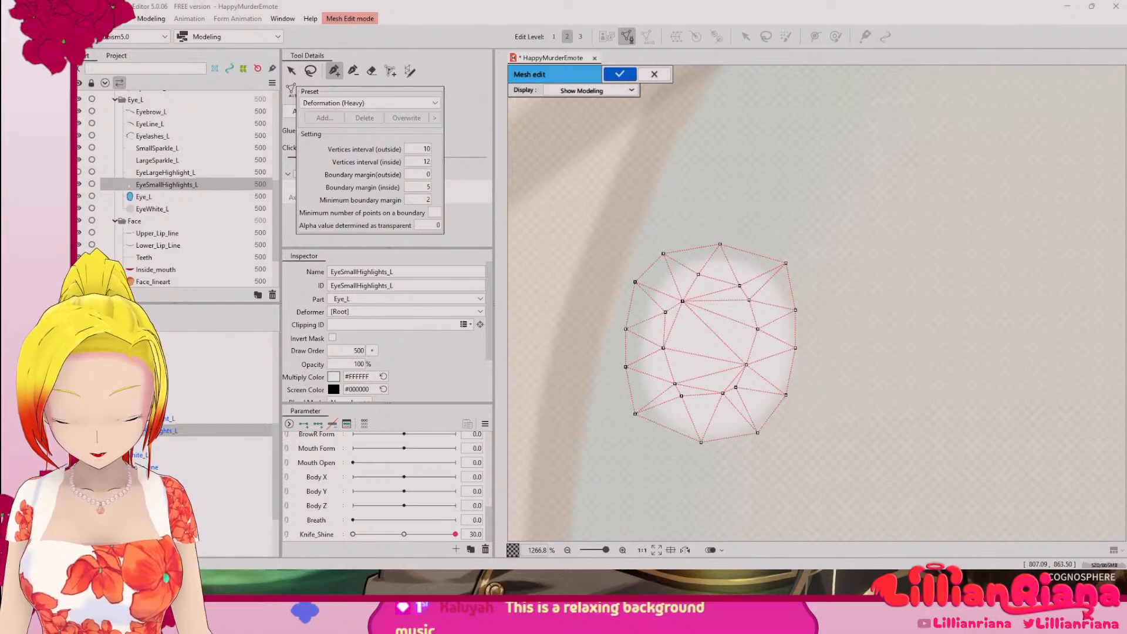
Step: Switch the automatic mesh to the Standard preset, then cancel the mesh editing of EyeSmallHighlights_L
click(421, 103)
click(382, 118)
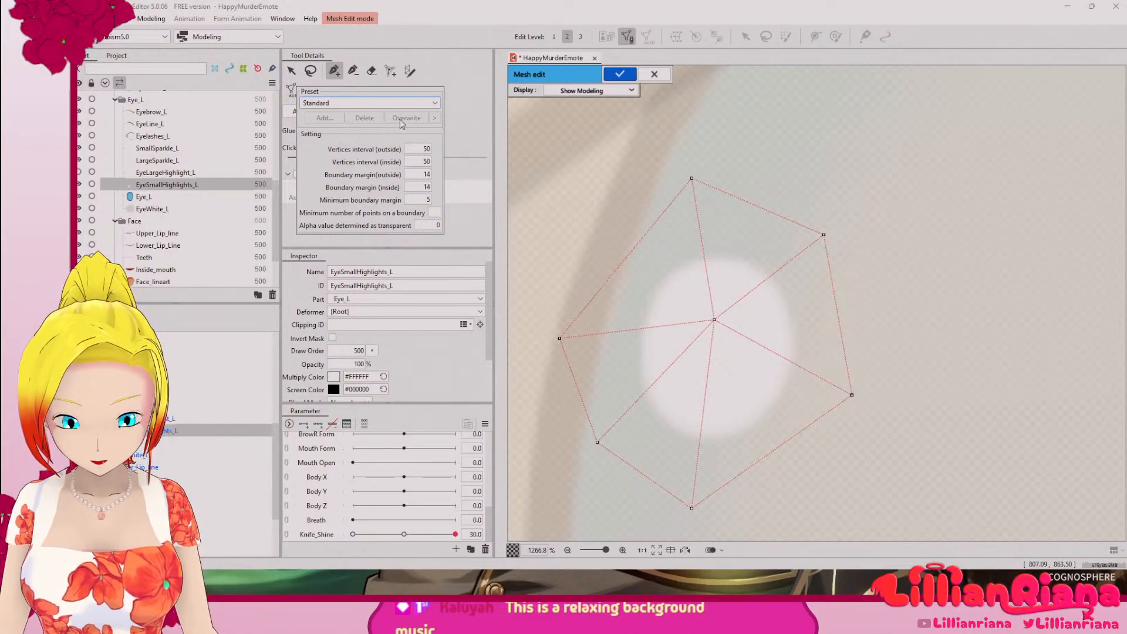
click(656, 76)
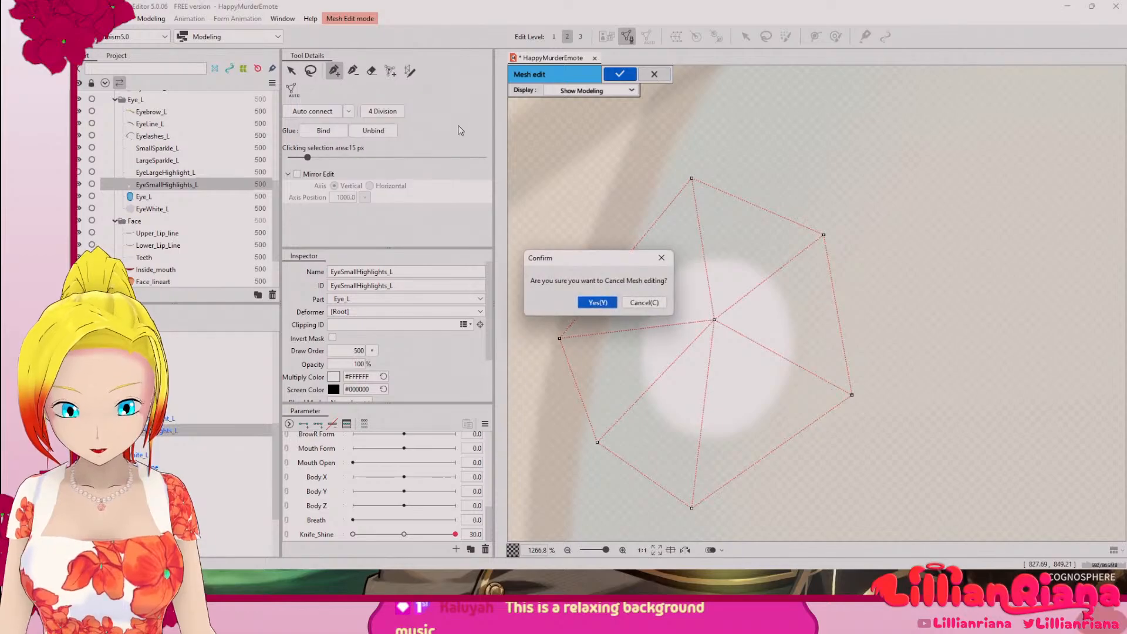
click(598, 302)
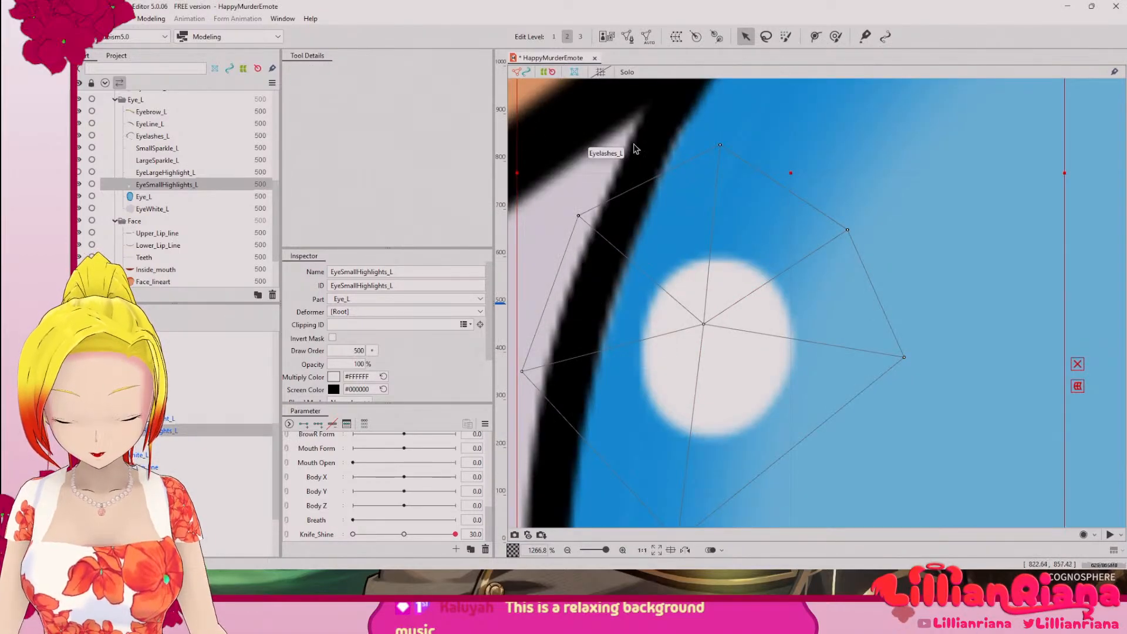
Step: Reopen the mesh of EyeSmallHighlights_L for manual editing and delete all vertices around the small round highlight
click(628, 36)
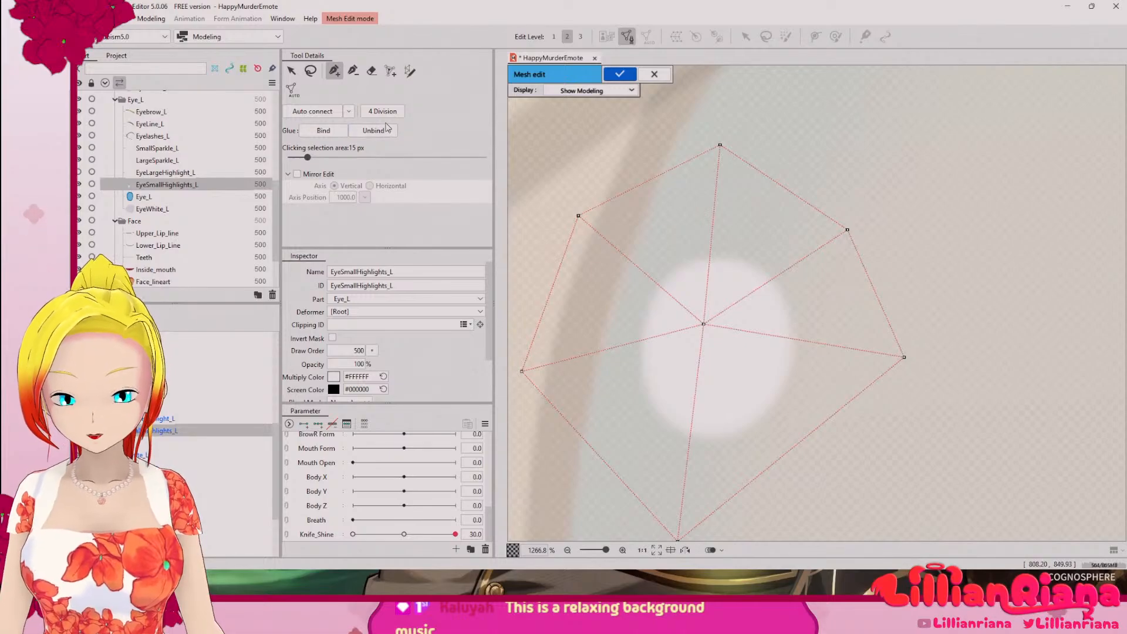
click(314, 72)
mouse_move(654, 143)
mouse_down()
mouse_move(540, 248)
mouse_move(516, 365)
mouse_move(551, 452)
mouse_move(667, 589)
mouse_move(841, 543)
mouse_move(890, 474)
mouse_move(948, 338)
mouse_move(696, 3)
mouse_move(706, 56)
mouse_move(733, 95)
mouse_move(717, 115)
mouse_up()
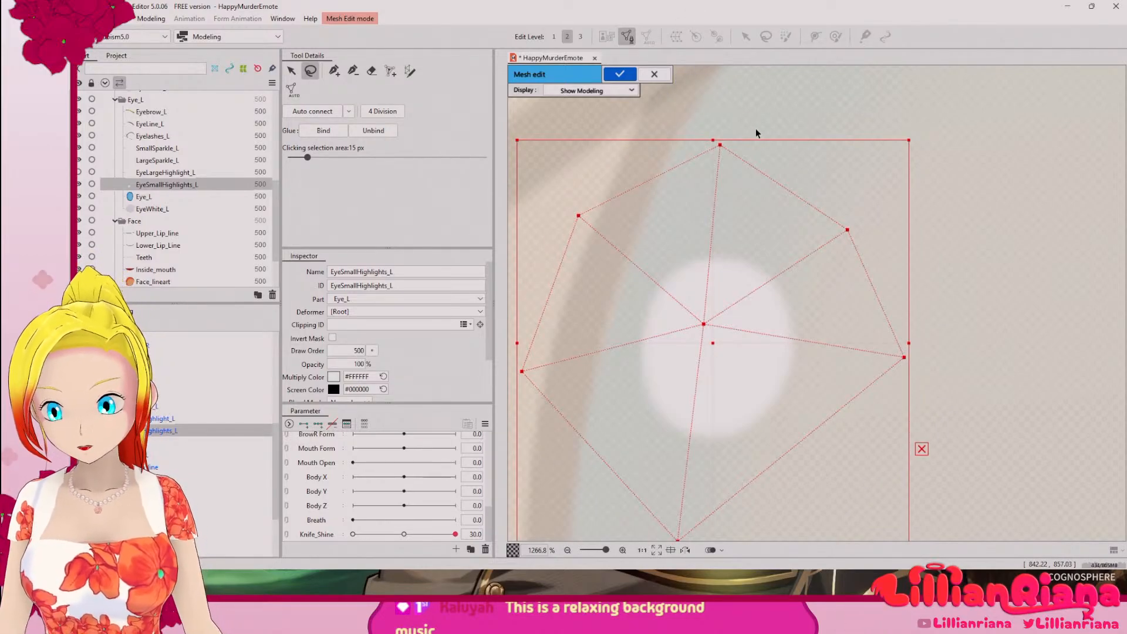
key(Delete)
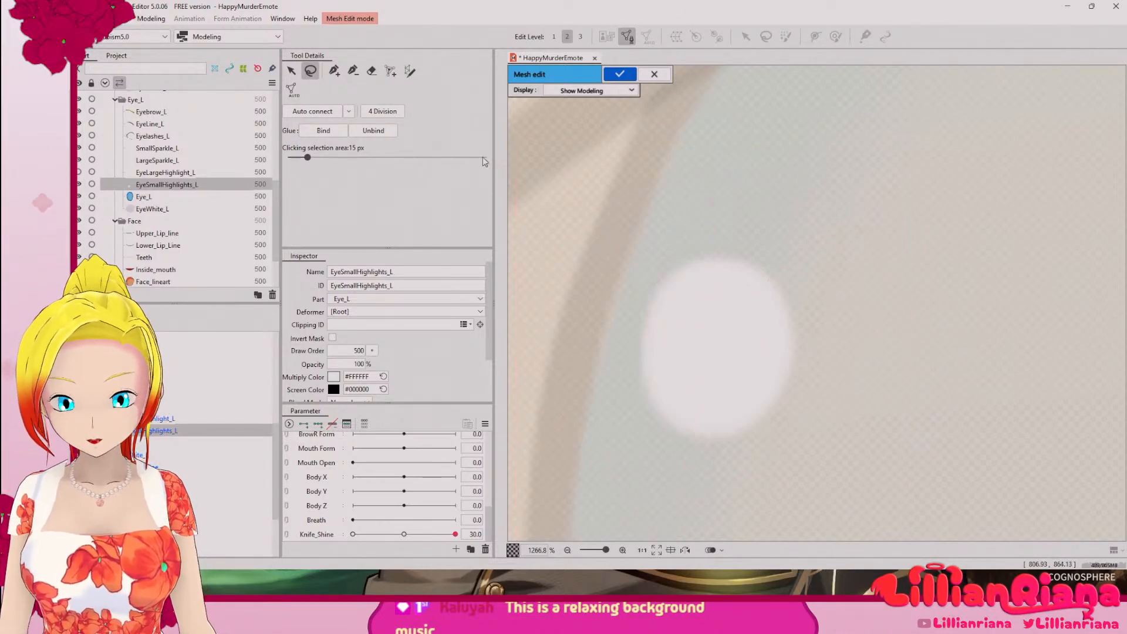
Step: Place a closed ring of connected mesh vertices just outside the edge of the small round highlight
click(334, 72)
click(710, 246)
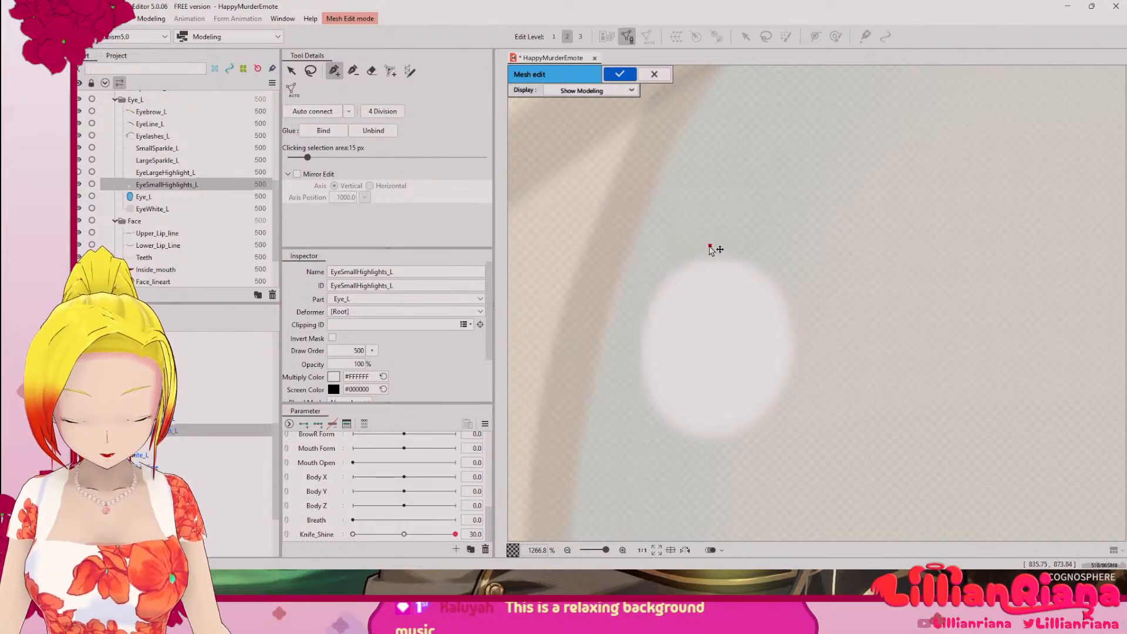
click(679, 255)
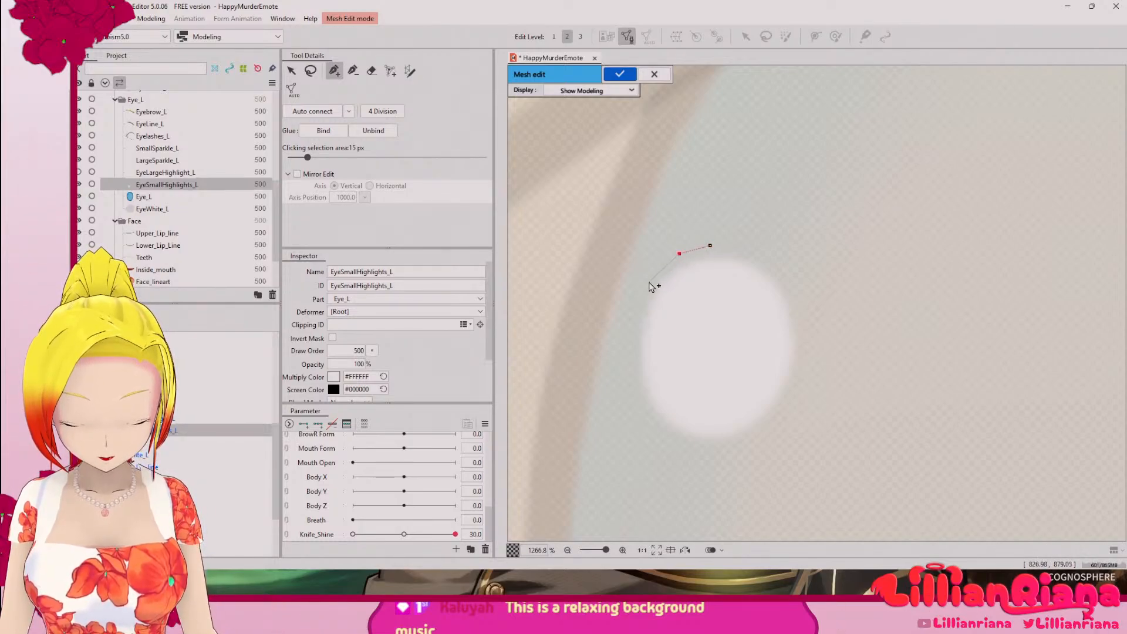
click(629, 323)
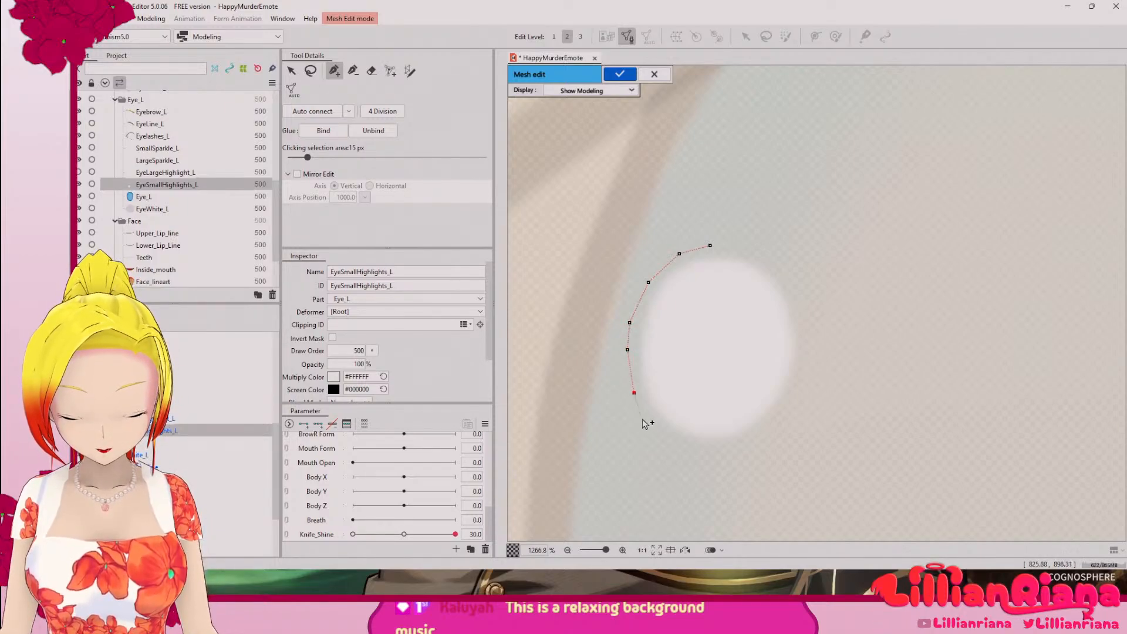
click(673, 445)
click(708, 451)
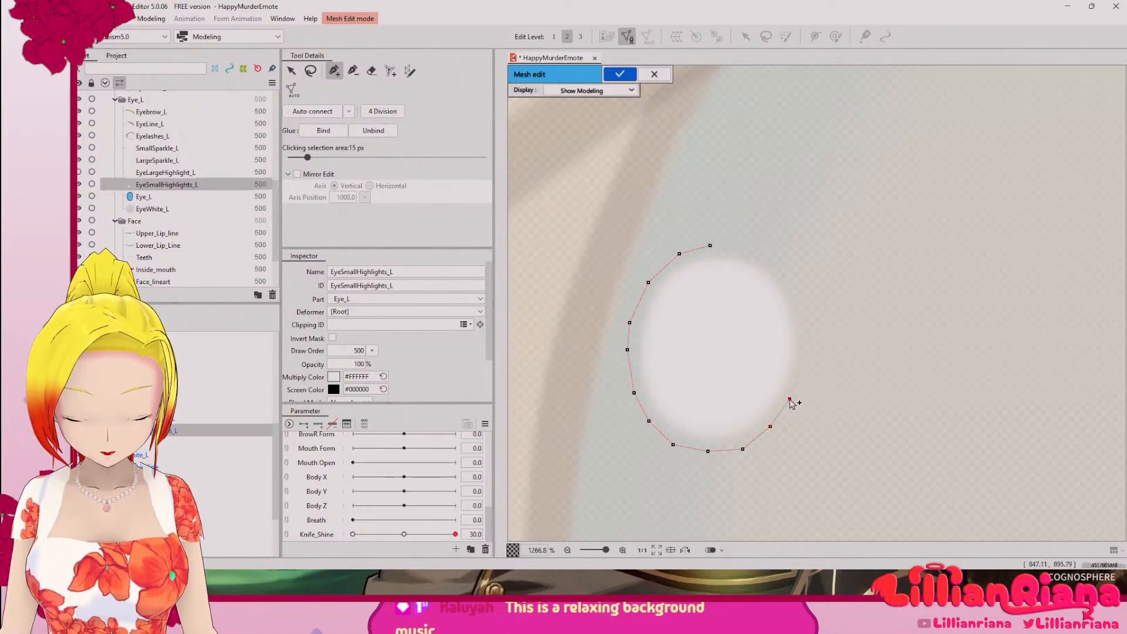
click(803, 329)
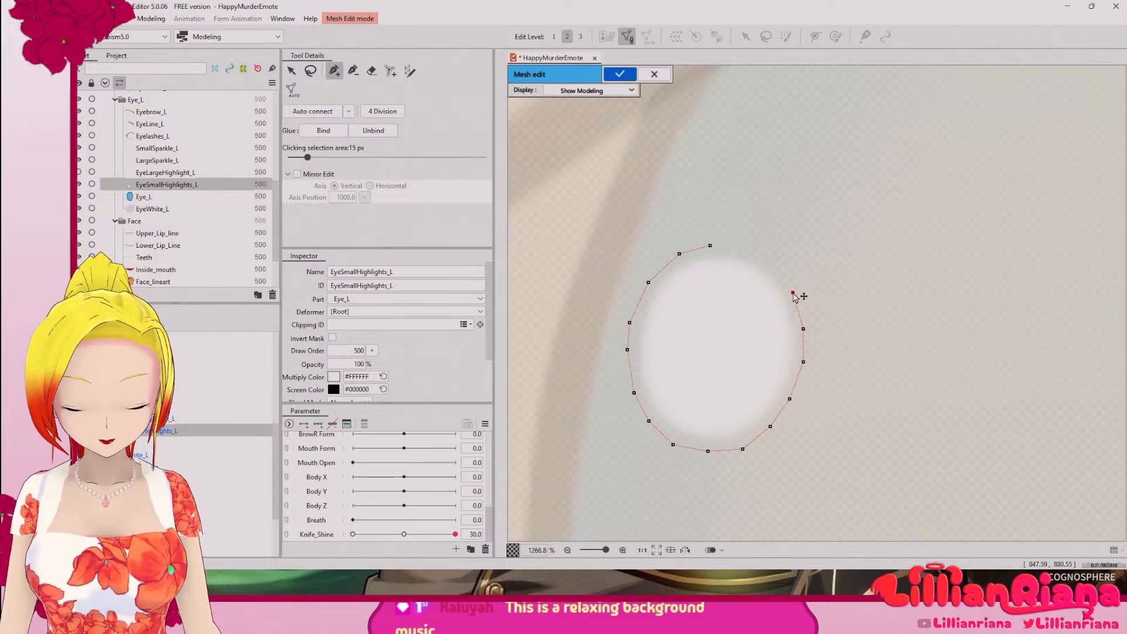
click(776, 266)
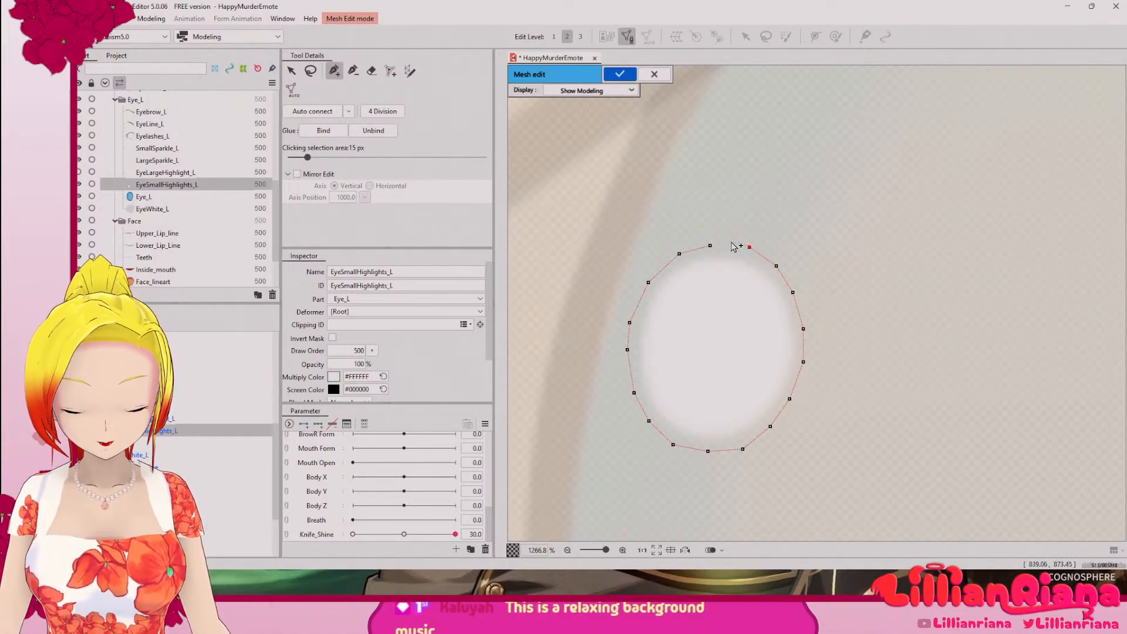
click(710, 246)
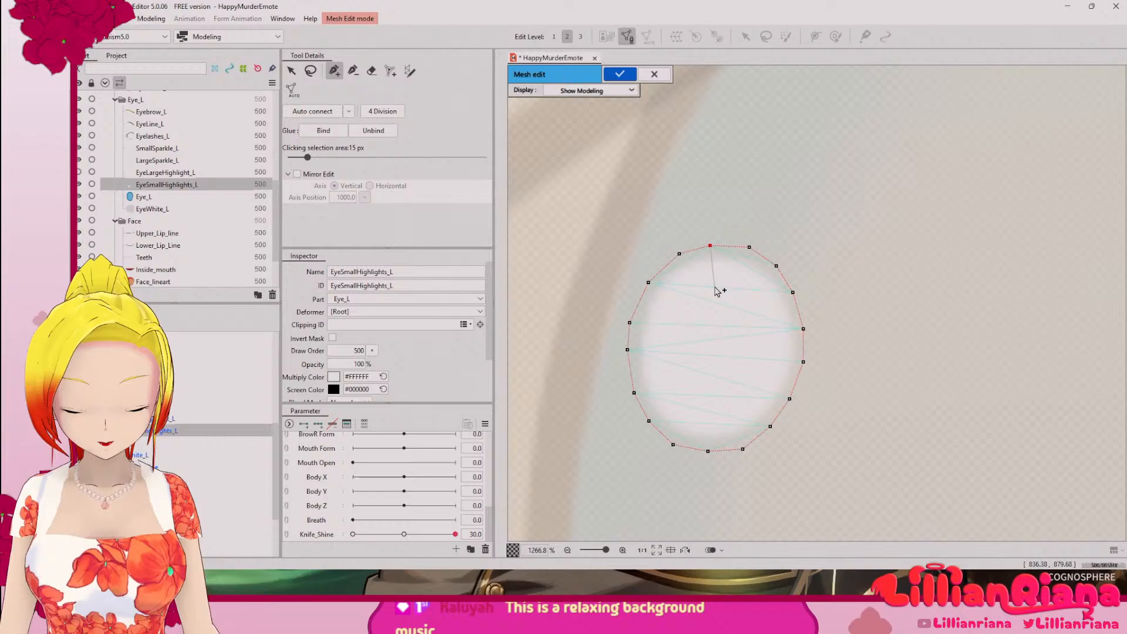
Step: Add a closed inner ring of vertices along the highlight's edge and a vertical line of vertices through its centre
click(710, 256)
click(678, 268)
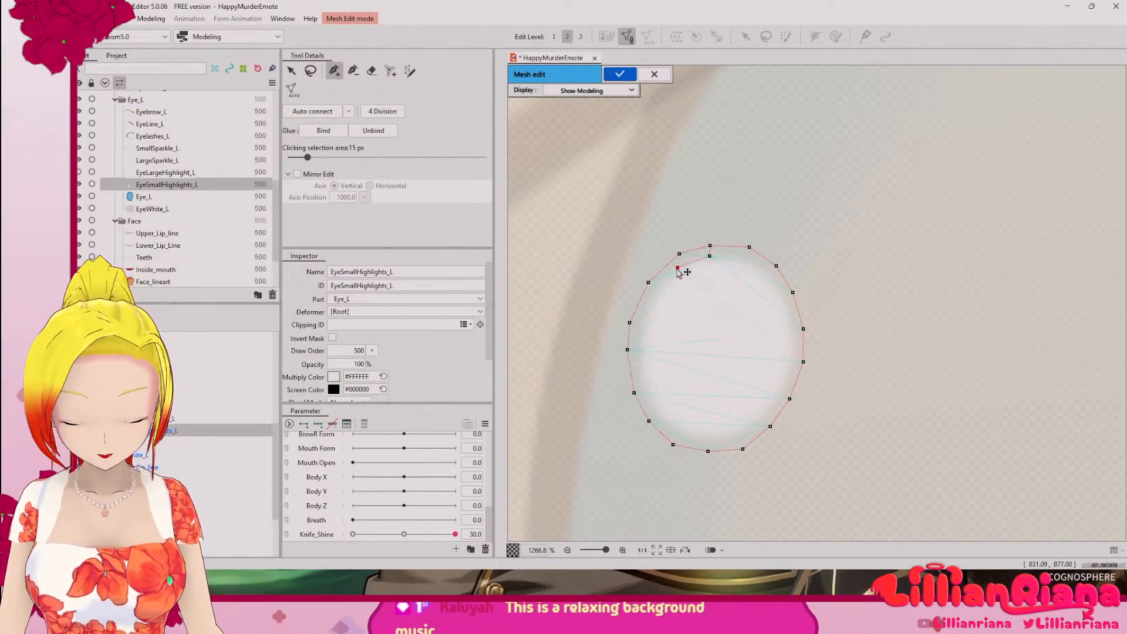
click(655, 291)
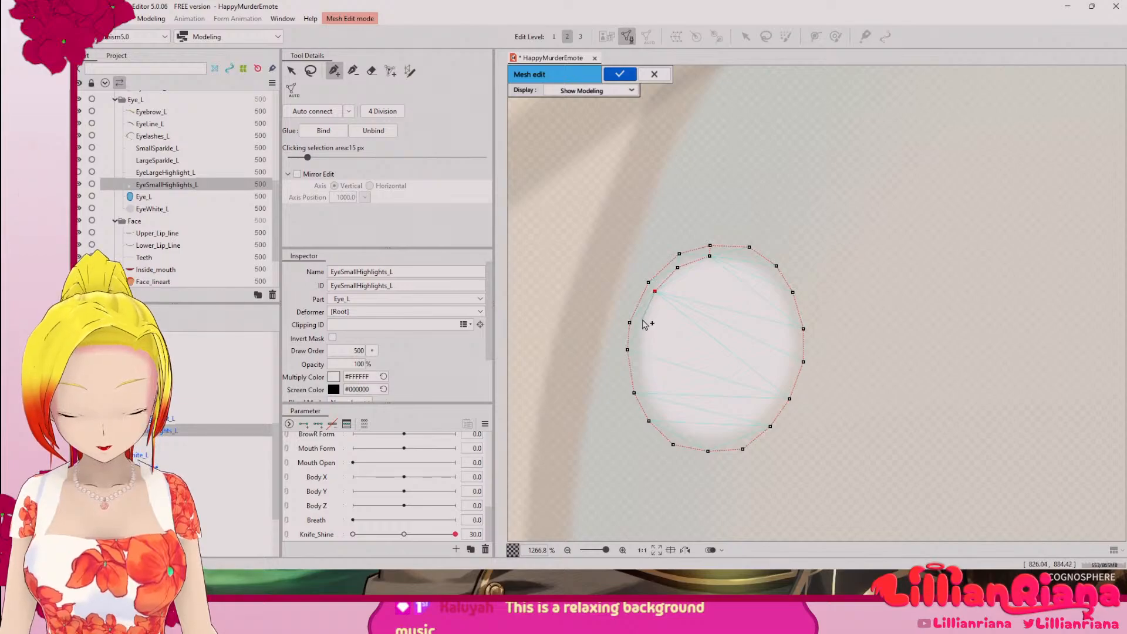
click(640, 350)
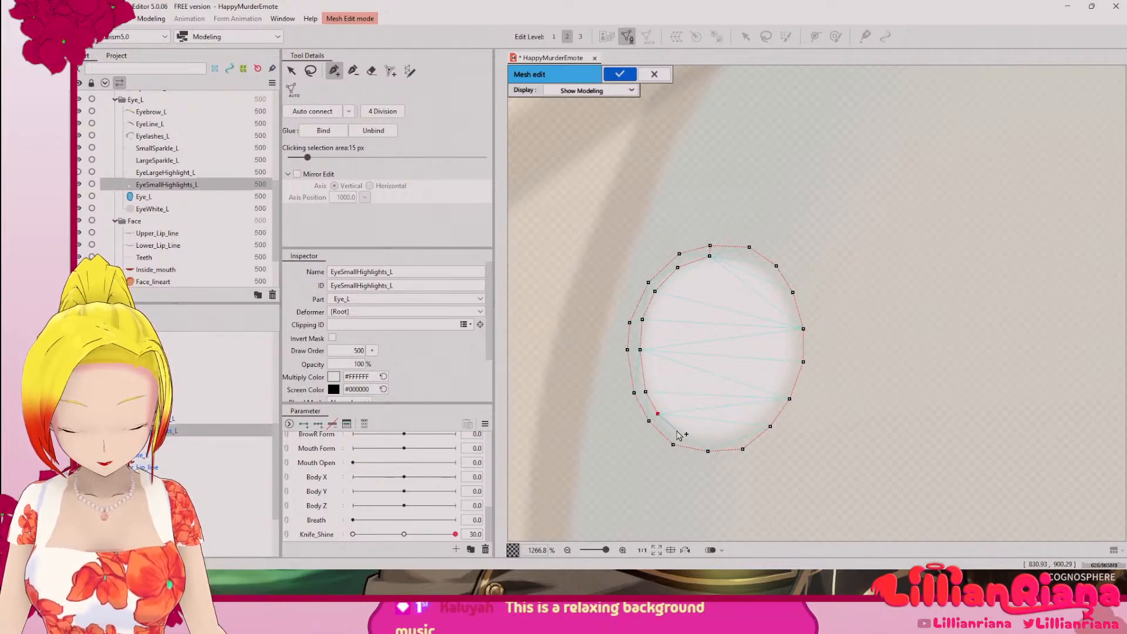
click(676, 430)
click(709, 439)
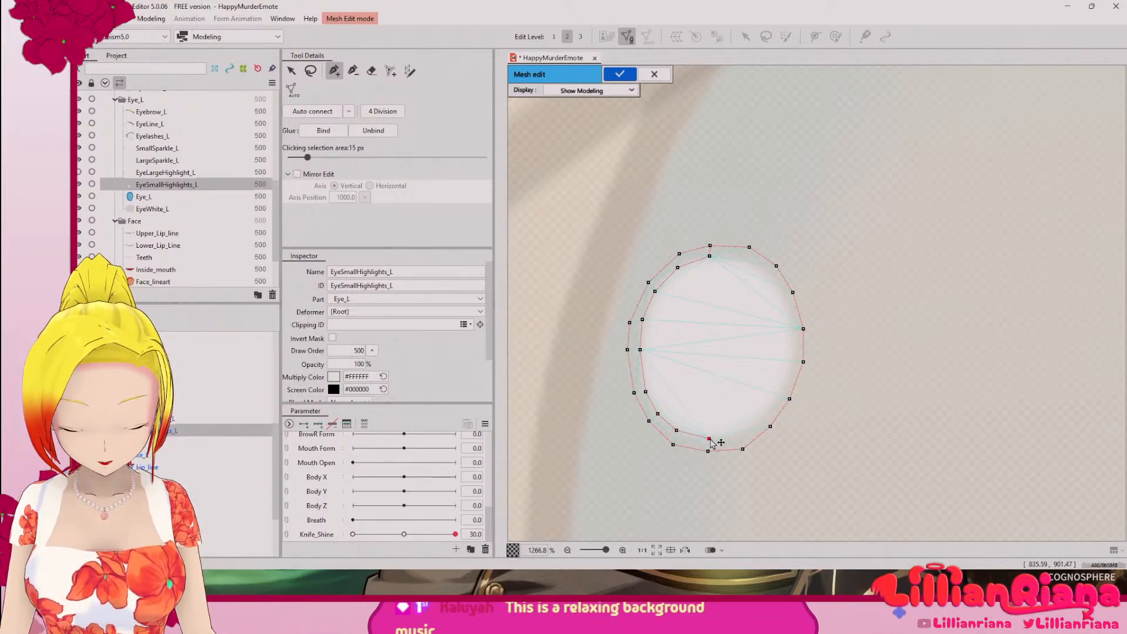
click(742, 437)
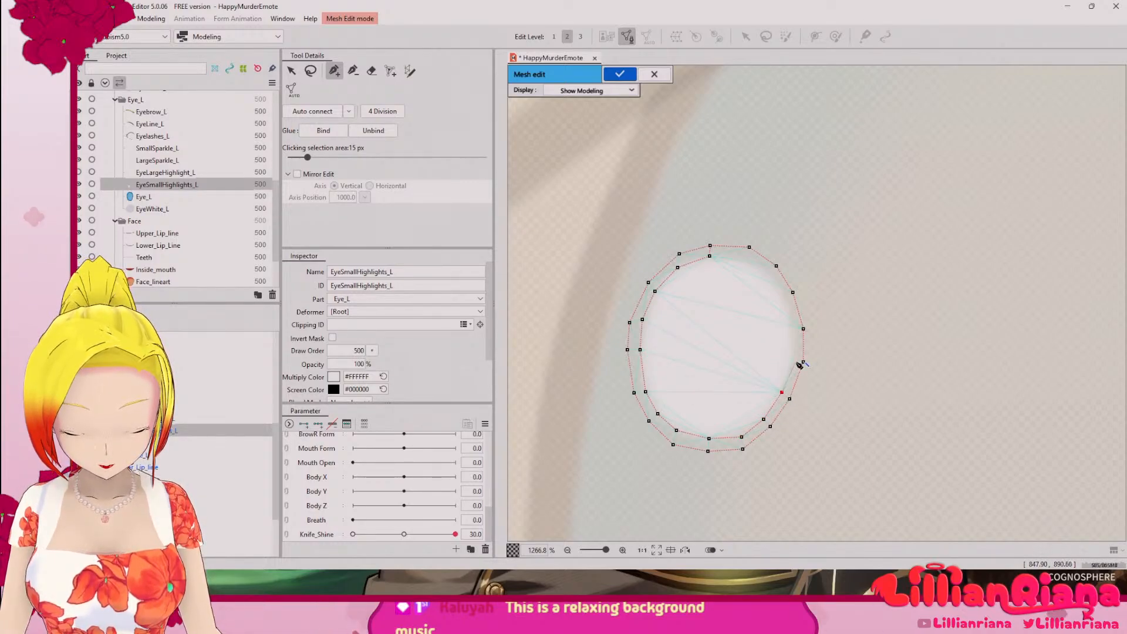
click(792, 328)
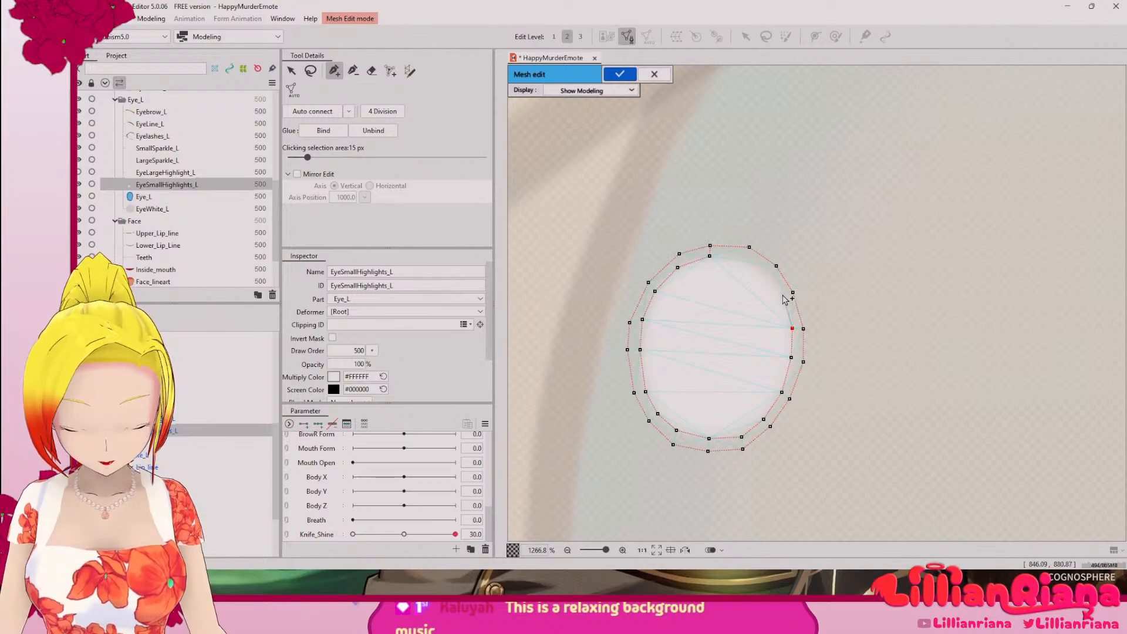
click(781, 294)
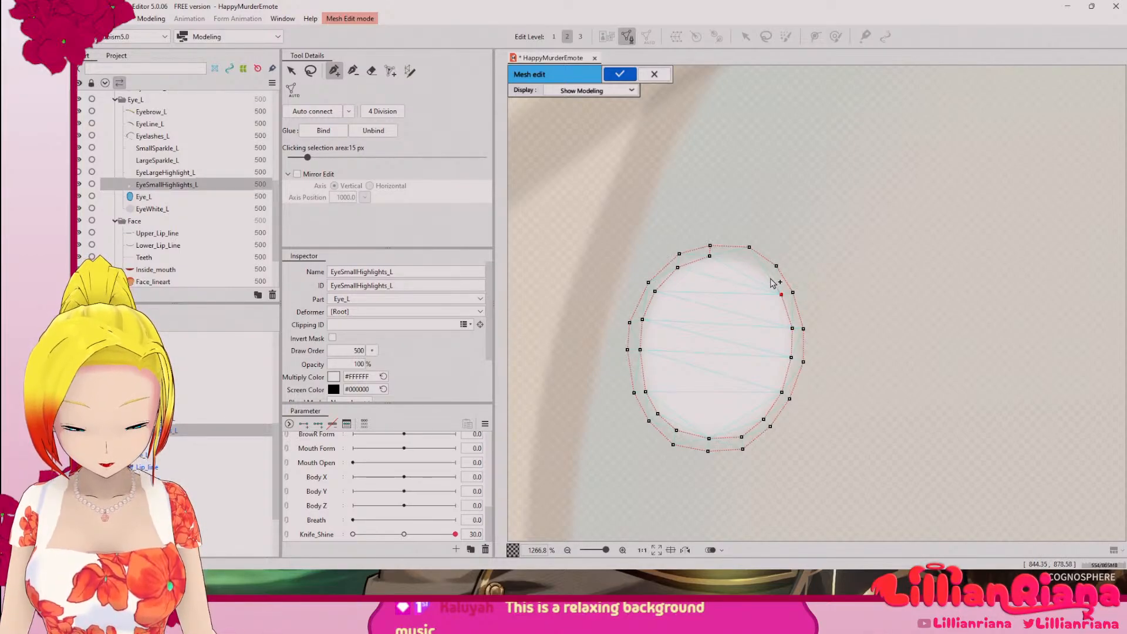
click(744, 263)
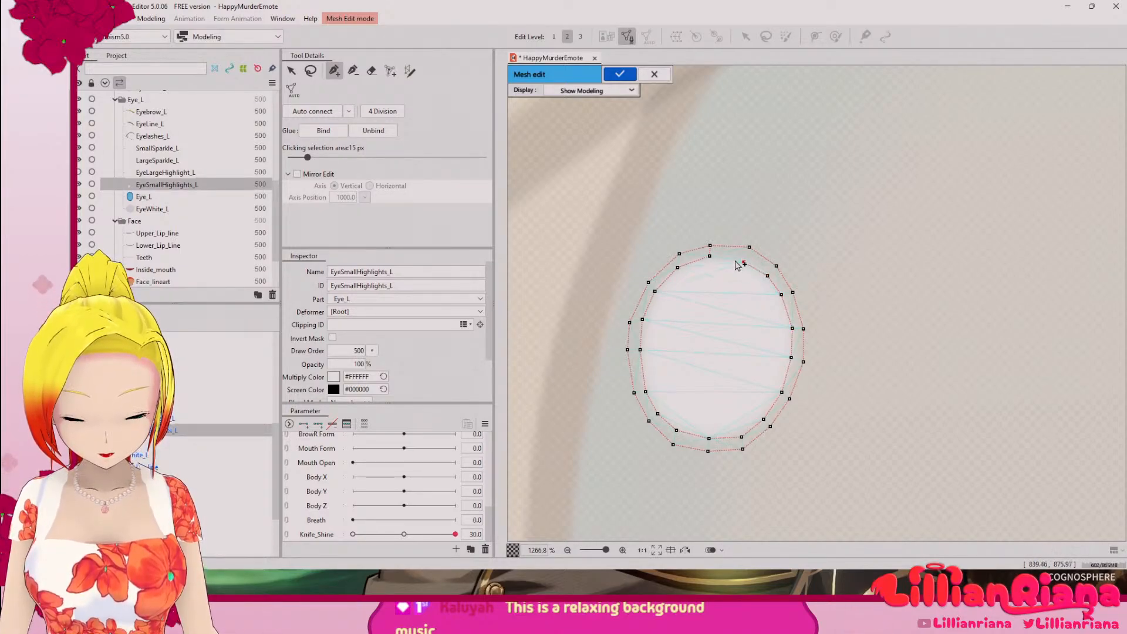
click(710, 256)
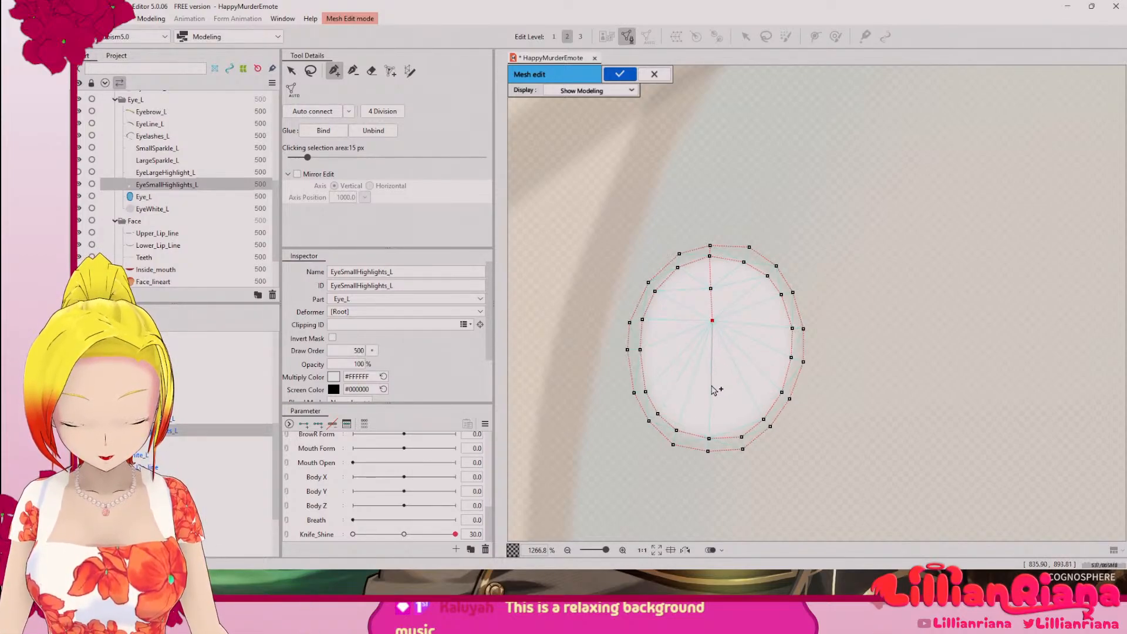
click(709, 438)
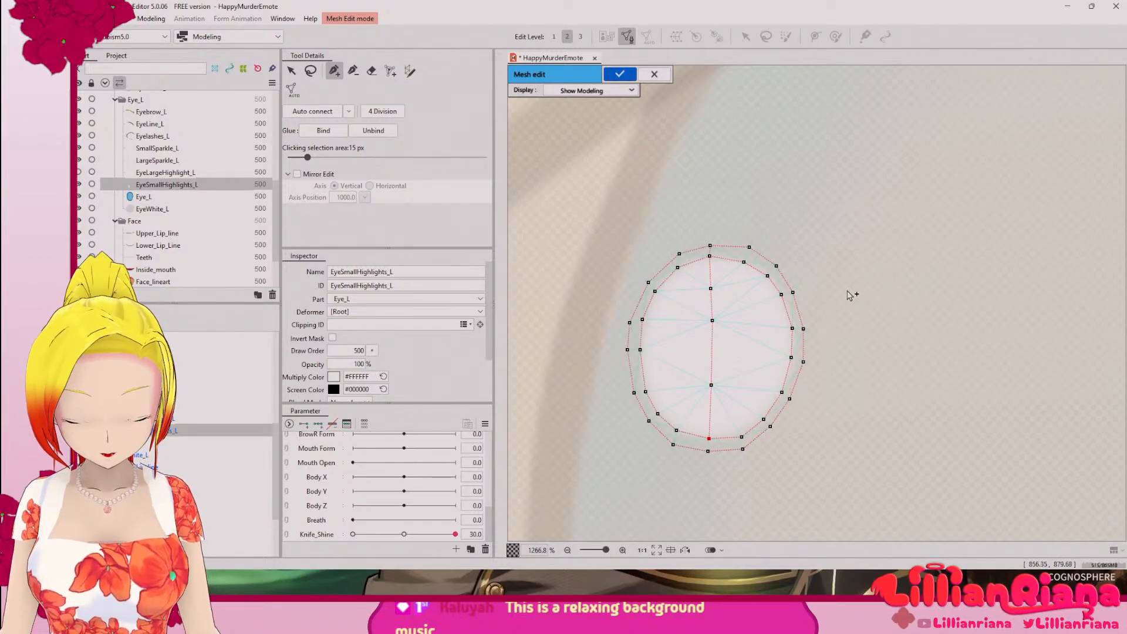
Step: Connect the inner and outer vertex rings with zigzag mesh edges all the way around the small round highlight
scroll(803, 340, down, 5)
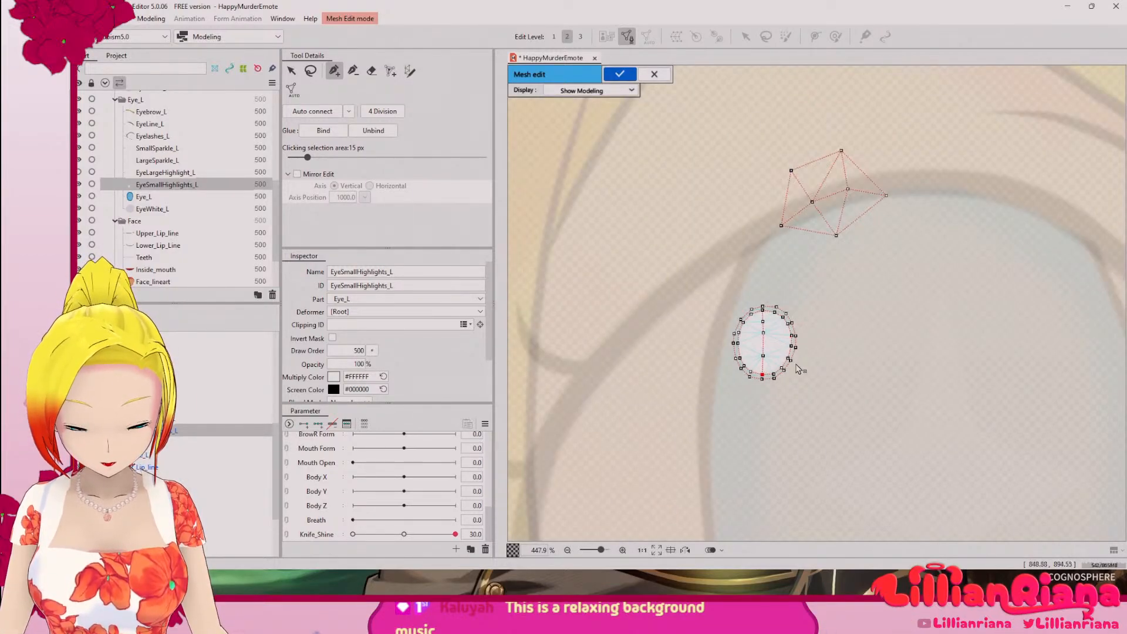
scroll(791, 361, up, 7)
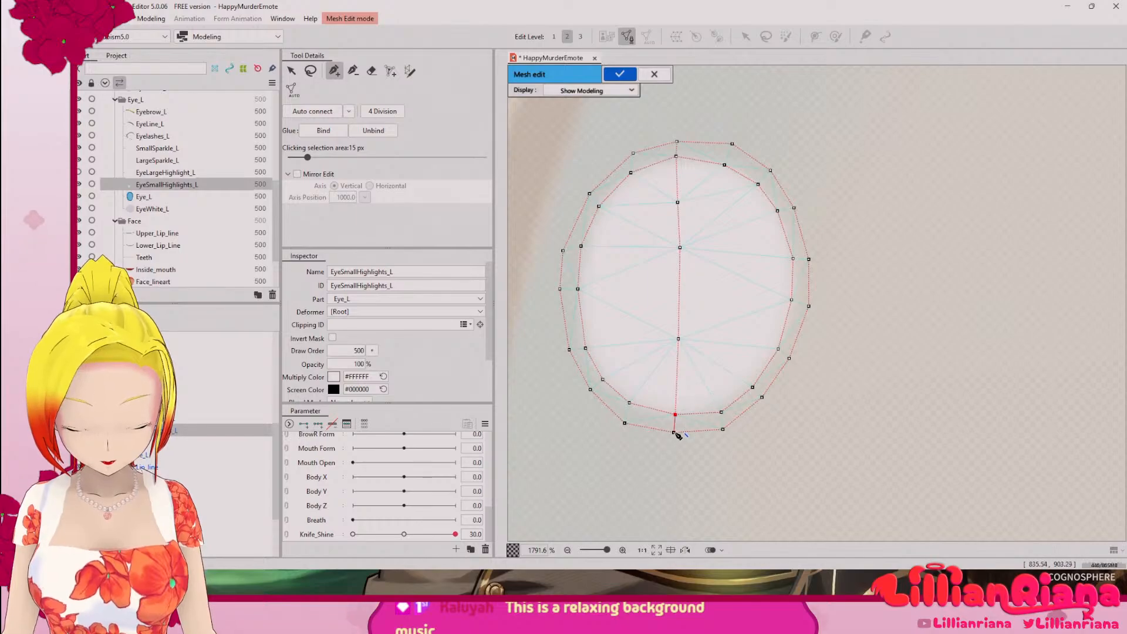
click(674, 433)
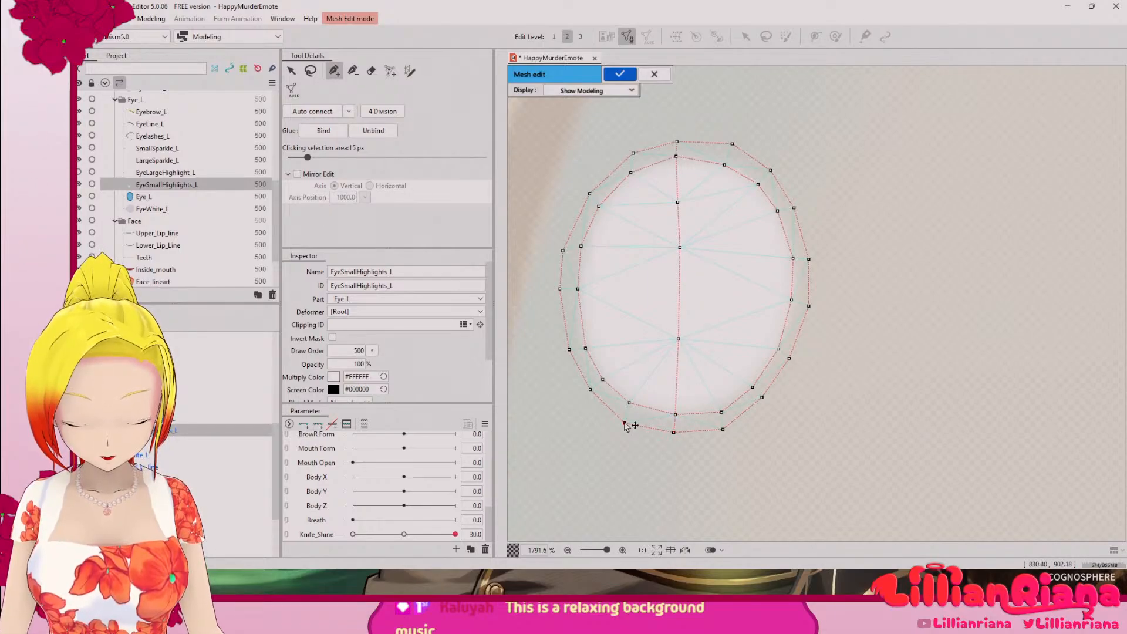
click(675, 414)
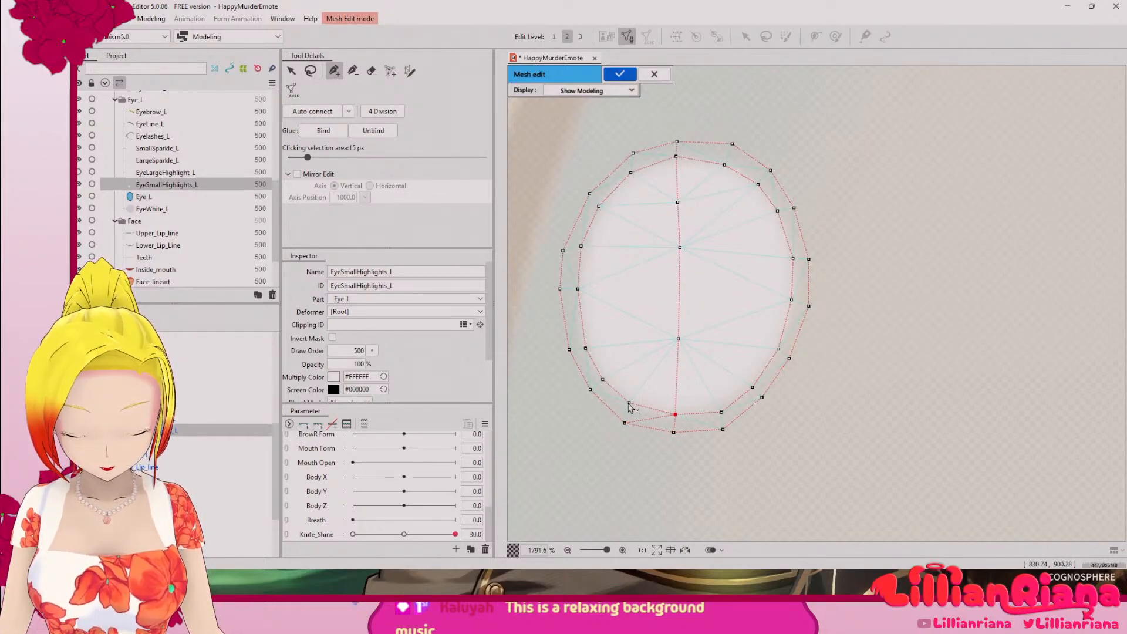
click(624, 423)
click(630, 404)
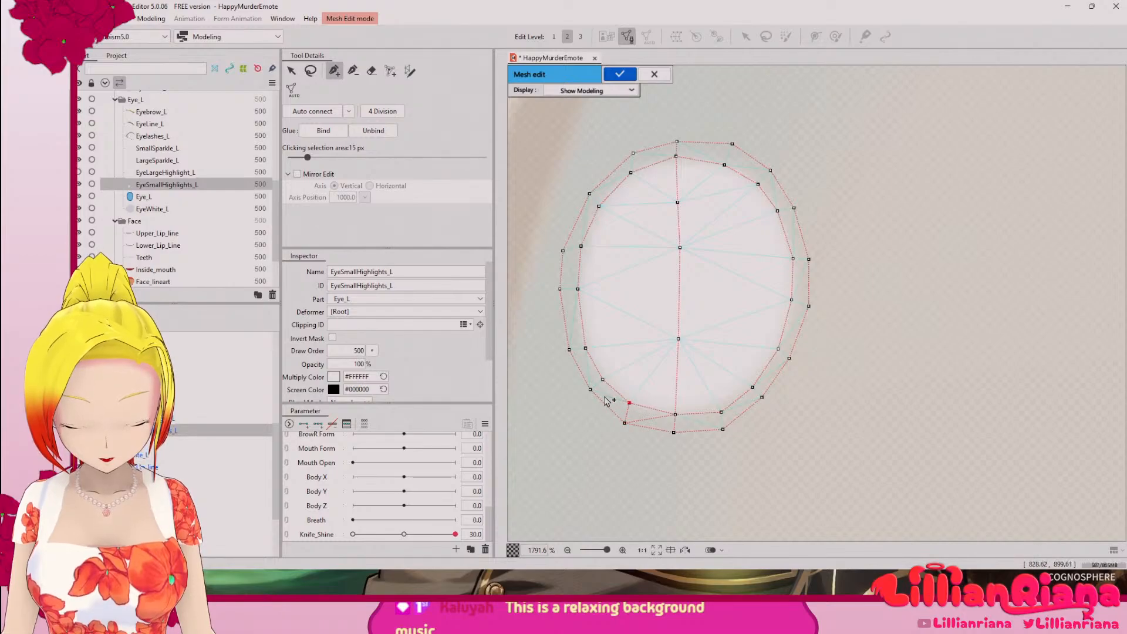
click(603, 379)
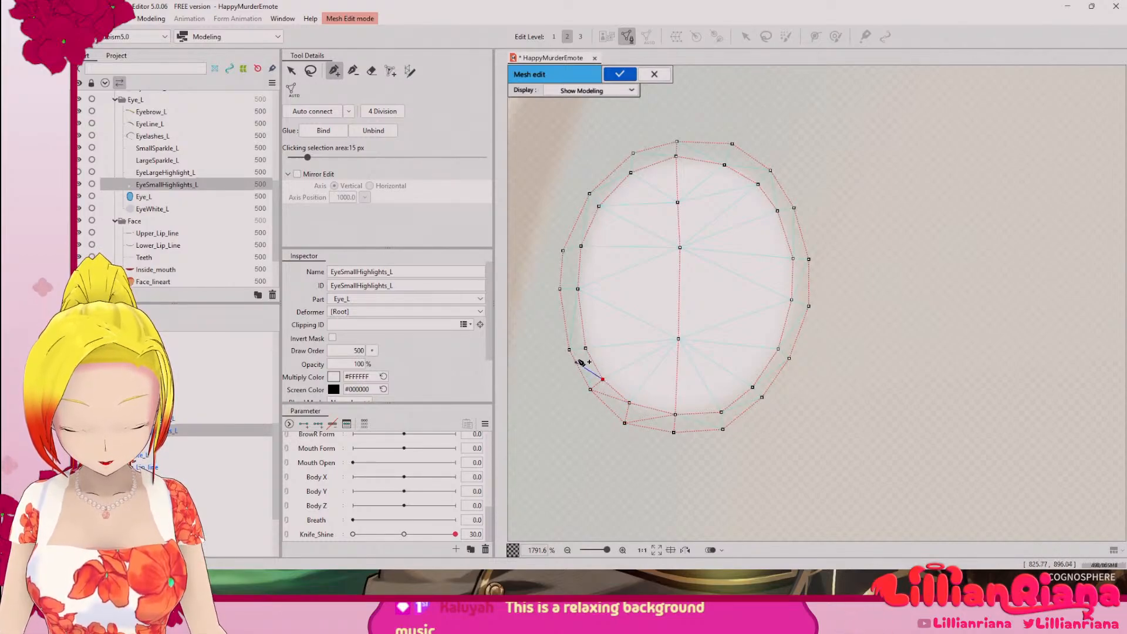
click(585, 349)
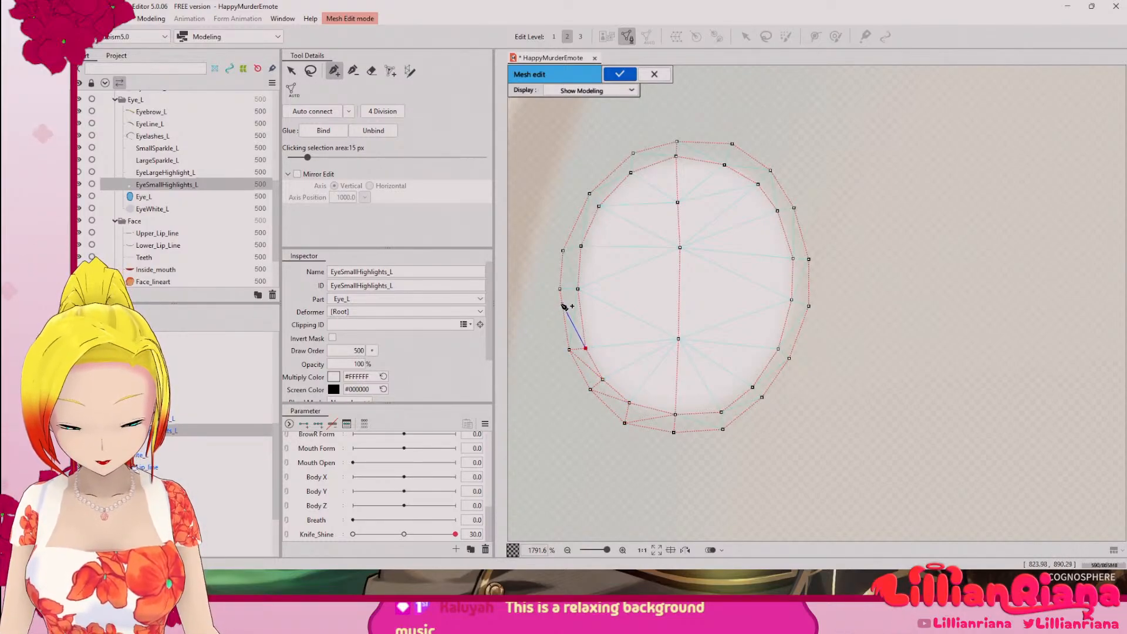
click(561, 290)
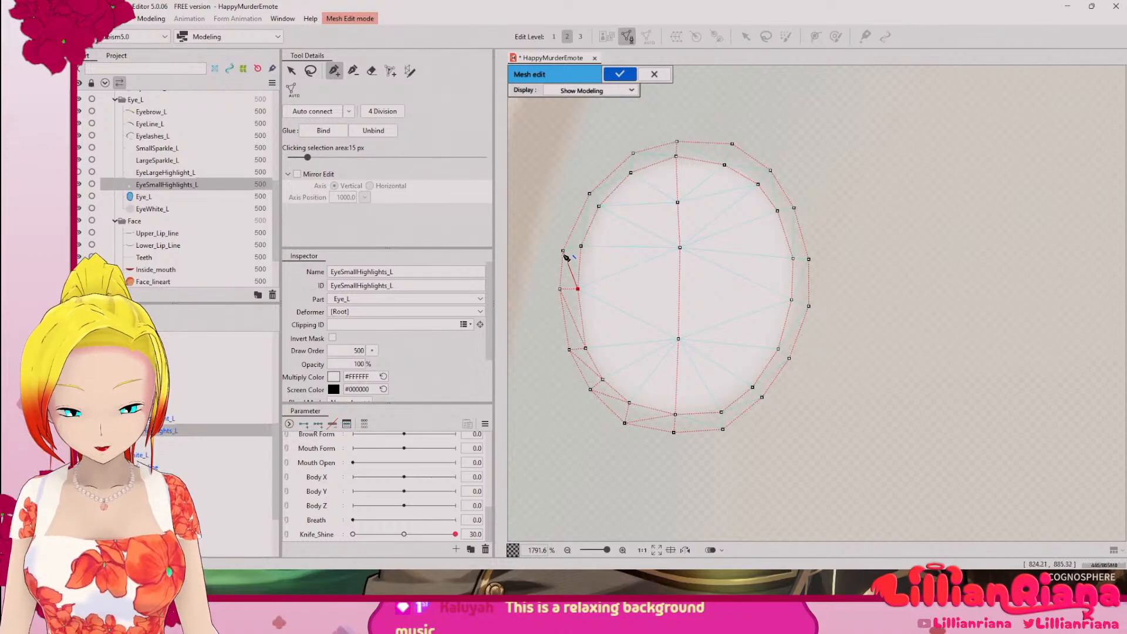
click(581, 246)
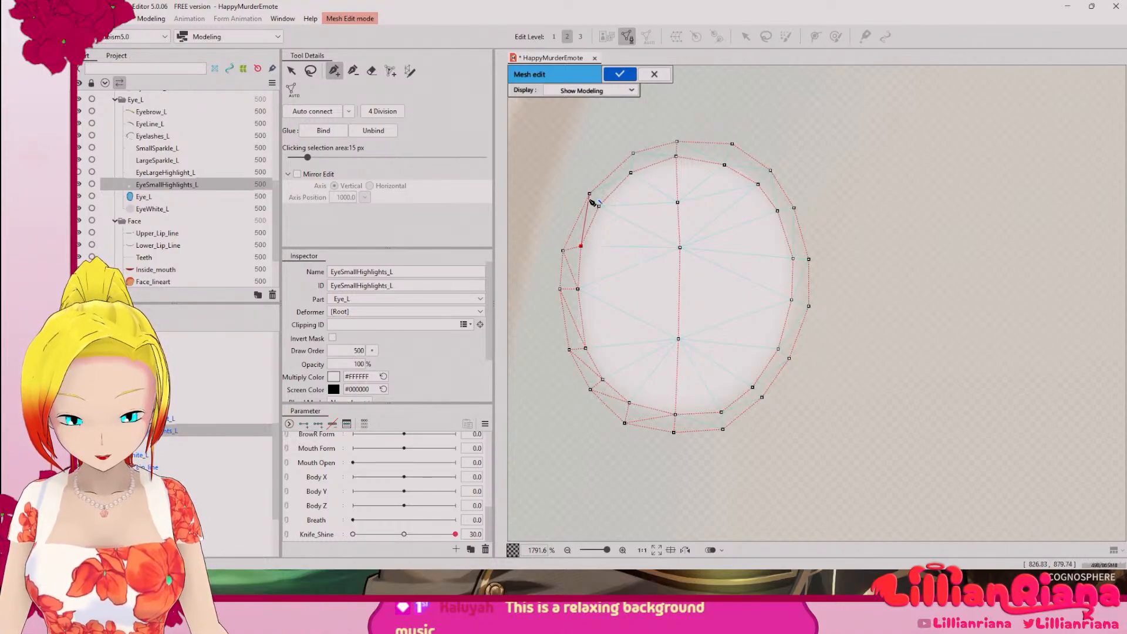
click(631, 173)
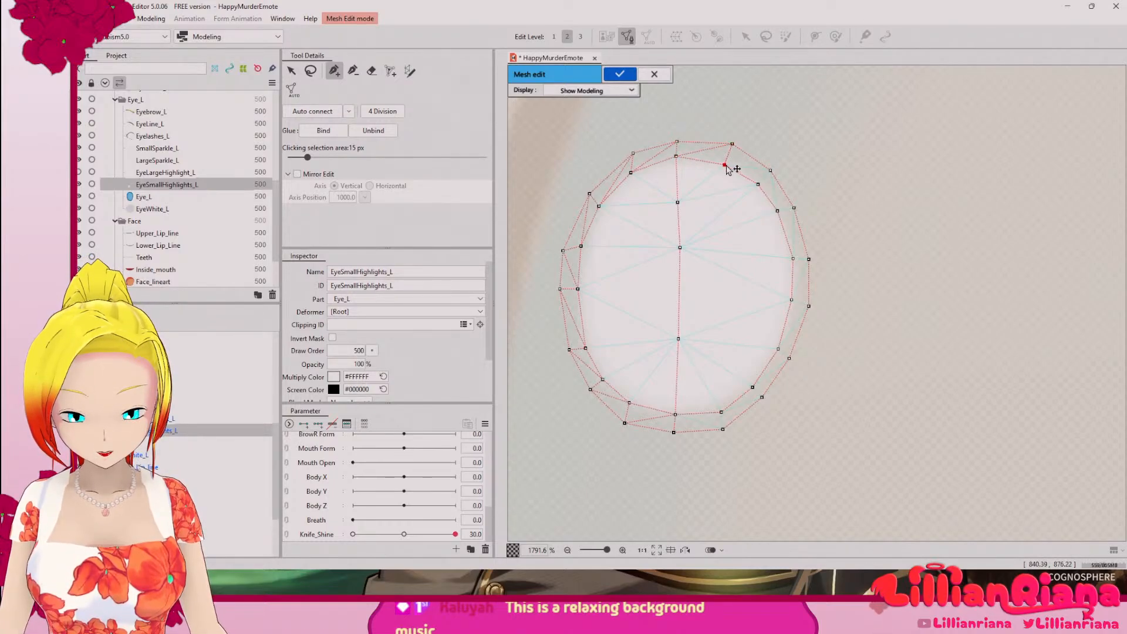
click(770, 171)
click(758, 184)
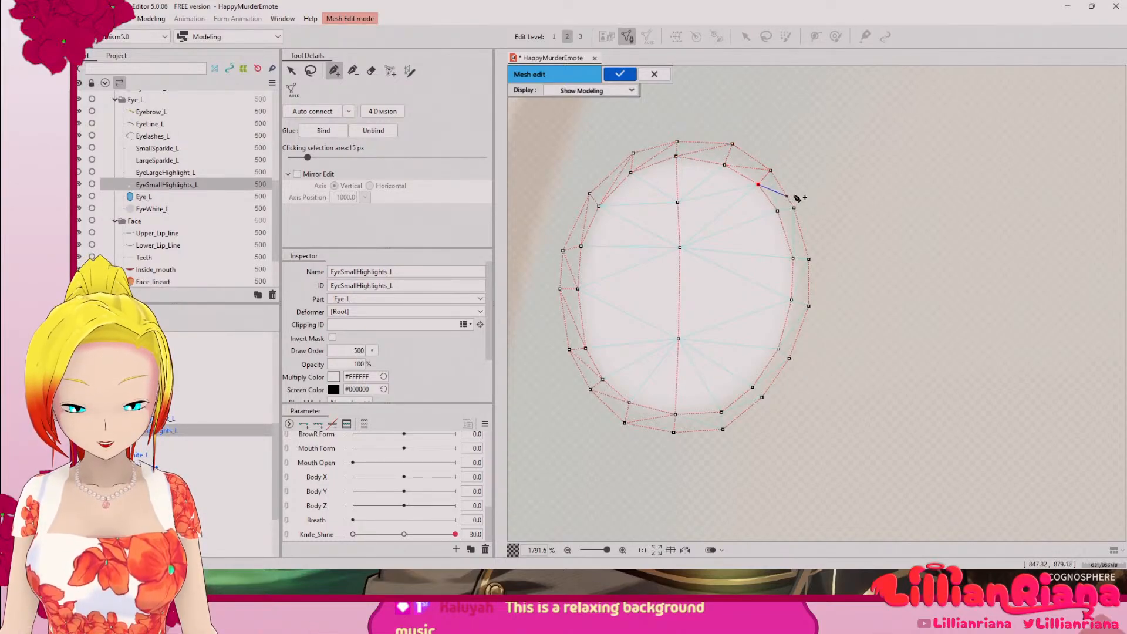
click(778, 211)
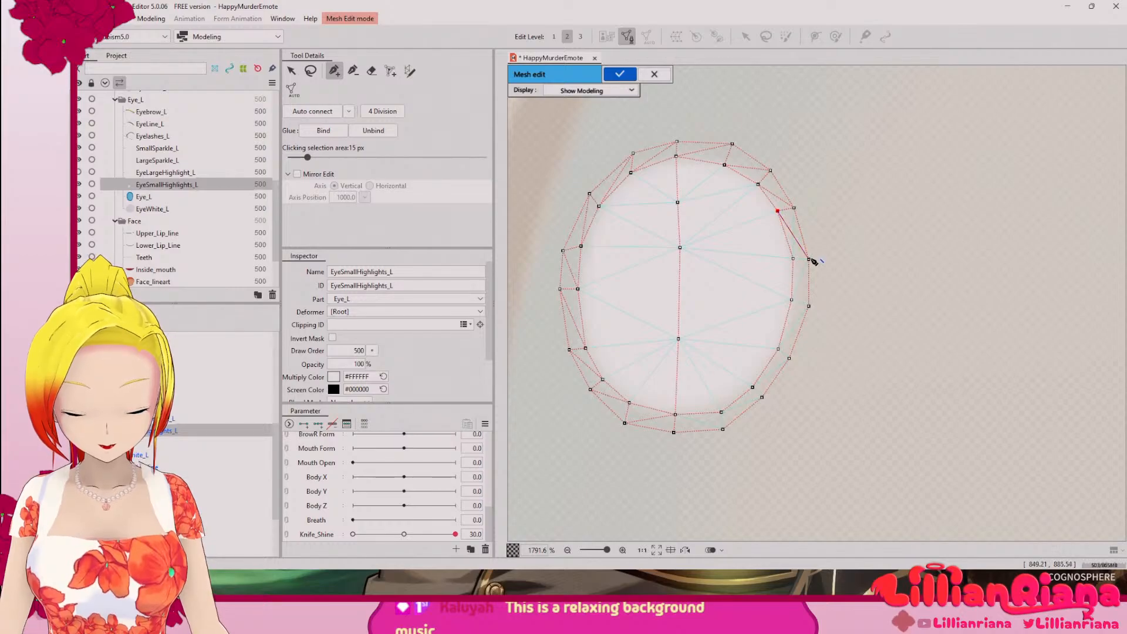
click(793, 258)
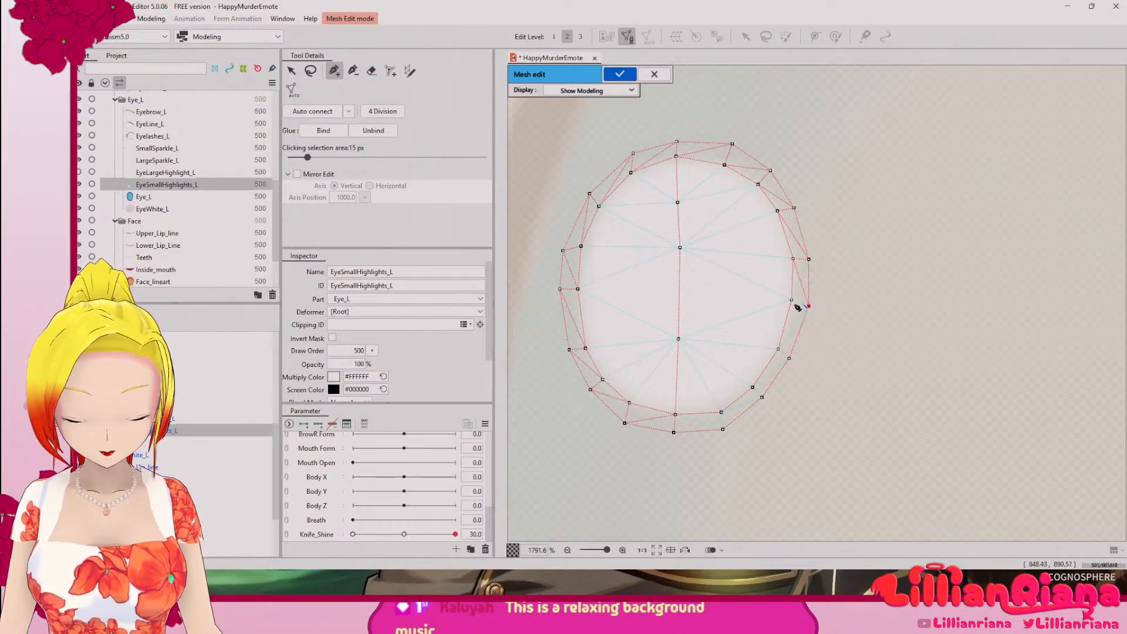
click(794, 302)
click(790, 359)
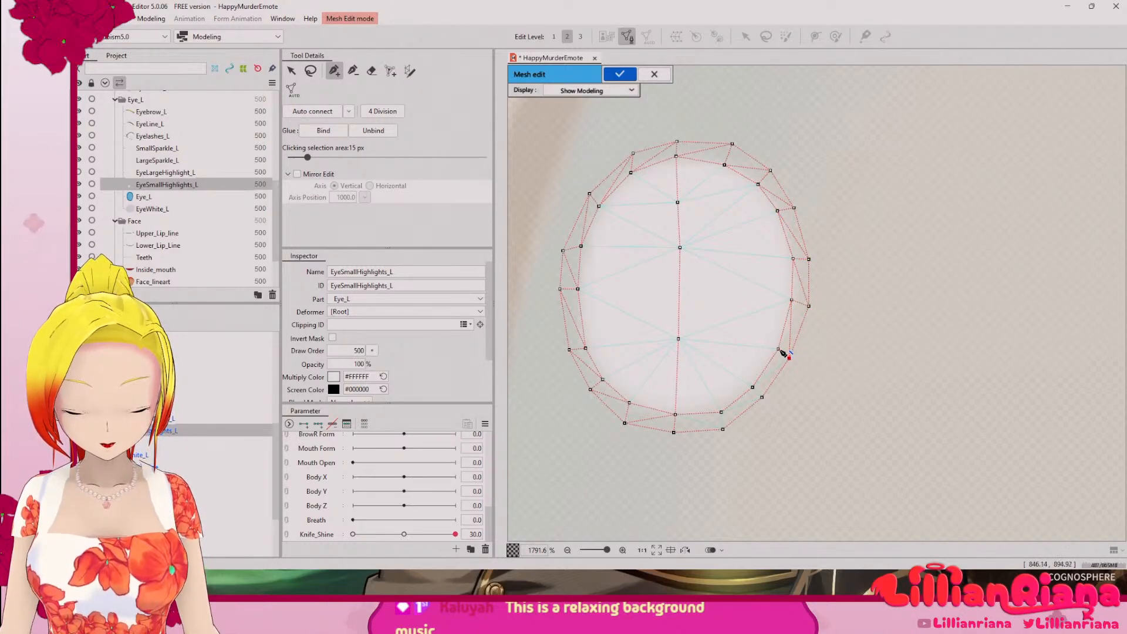
click(753, 387)
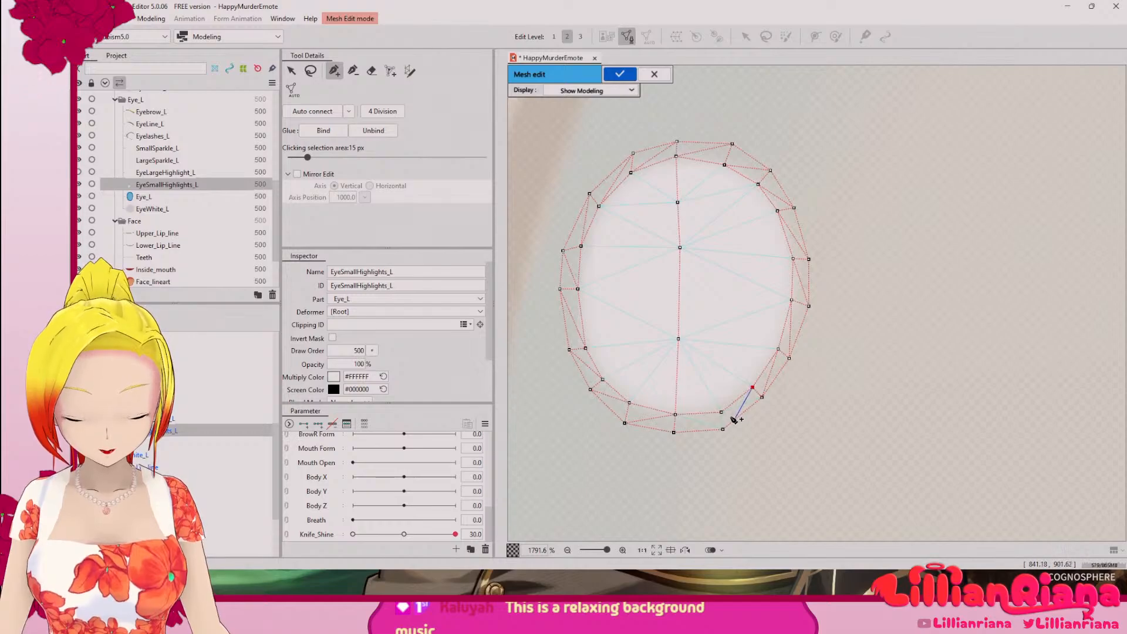
click(721, 413)
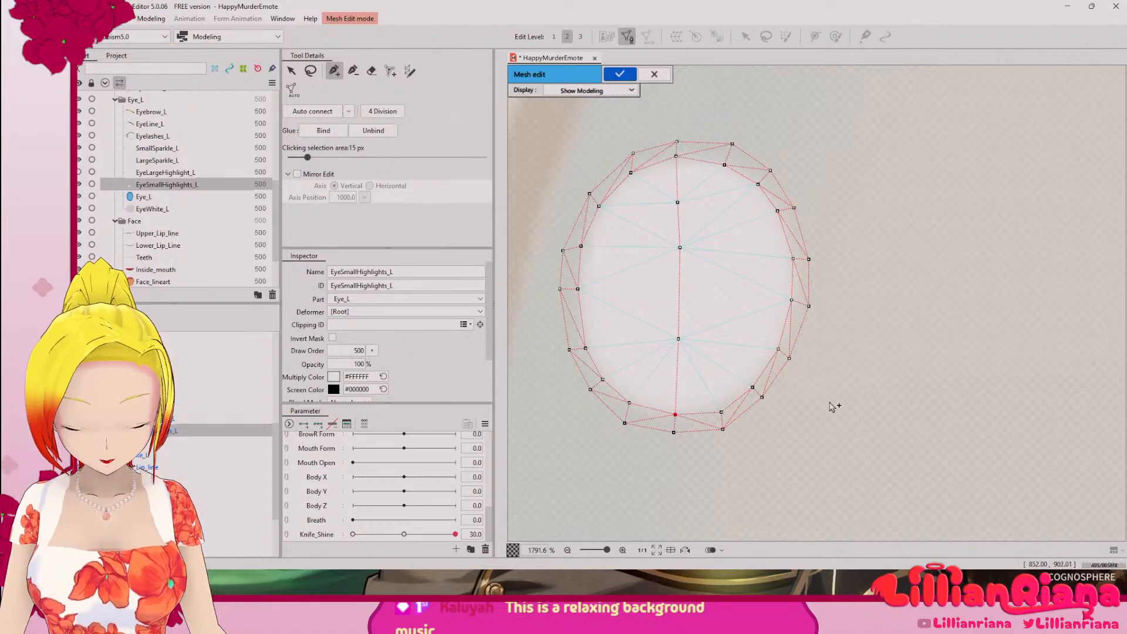
Step: Lasso-select the separate group of mesh vertices on the upper eyelid line above the small highlight and delete it
scroll(788, 341, down, 5)
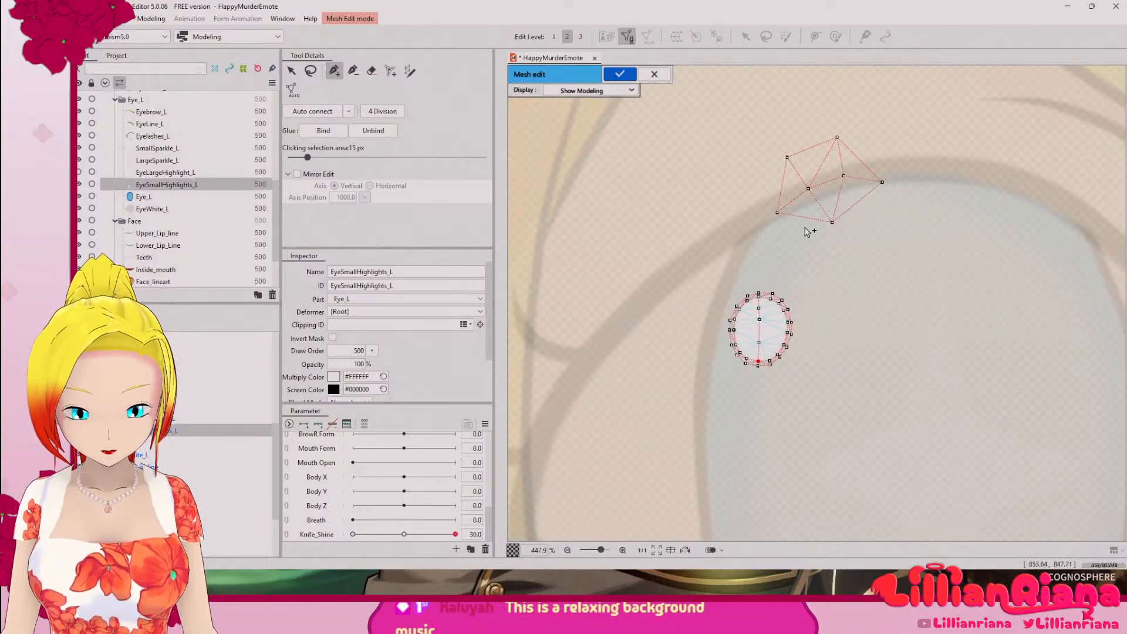
click(311, 71)
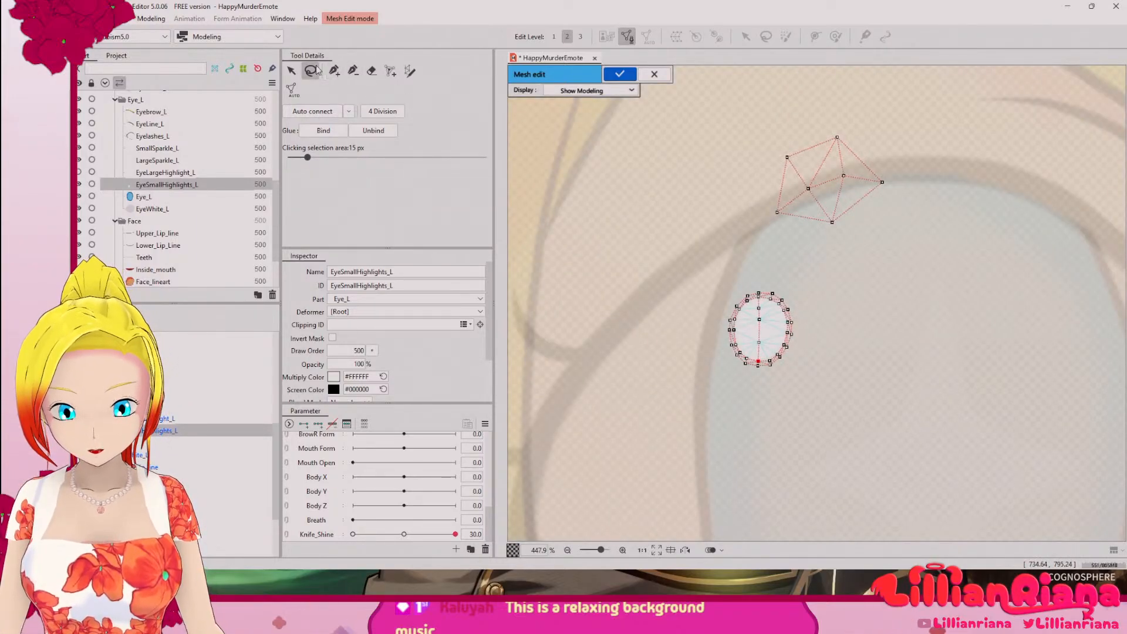
mouse_move(817, 116)
mouse_down()
mouse_move(813, 238)
mouse_move(802, 142)
mouse_move(852, 270)
mouse_move(838, 123)
mouse_move(758, 187)
mouse_up()
click(859, 110)
key(Delete)
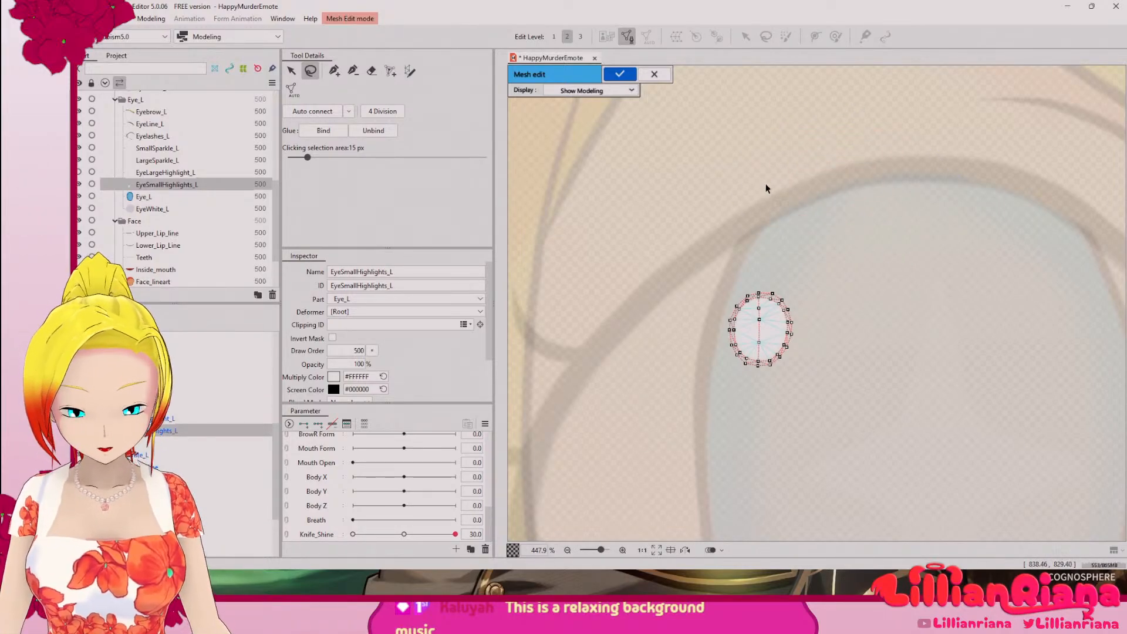
Step: Lasso-select all vertices of the rebuilt small highlight mesh and confirm the mesh edit of EyeSmallHighlights_L
scroll(822, 234, down, 5)
scroll(824, 238, down, 3)
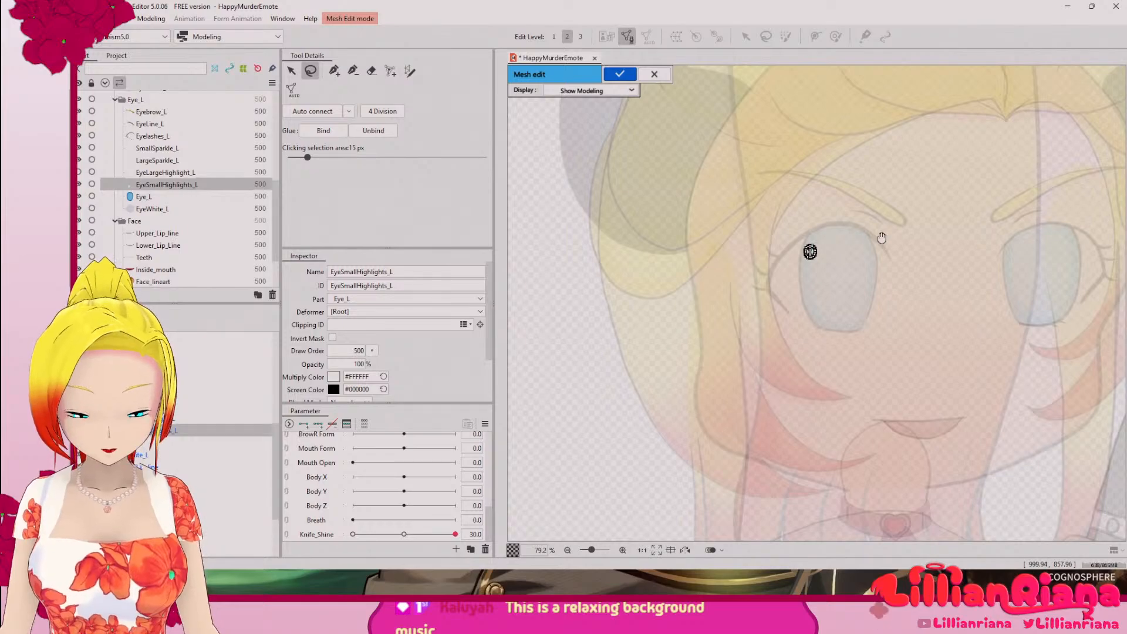
drag(857, 230, 865, 448)
scroll(695, 320, up, 12)
right_click(714, 319)
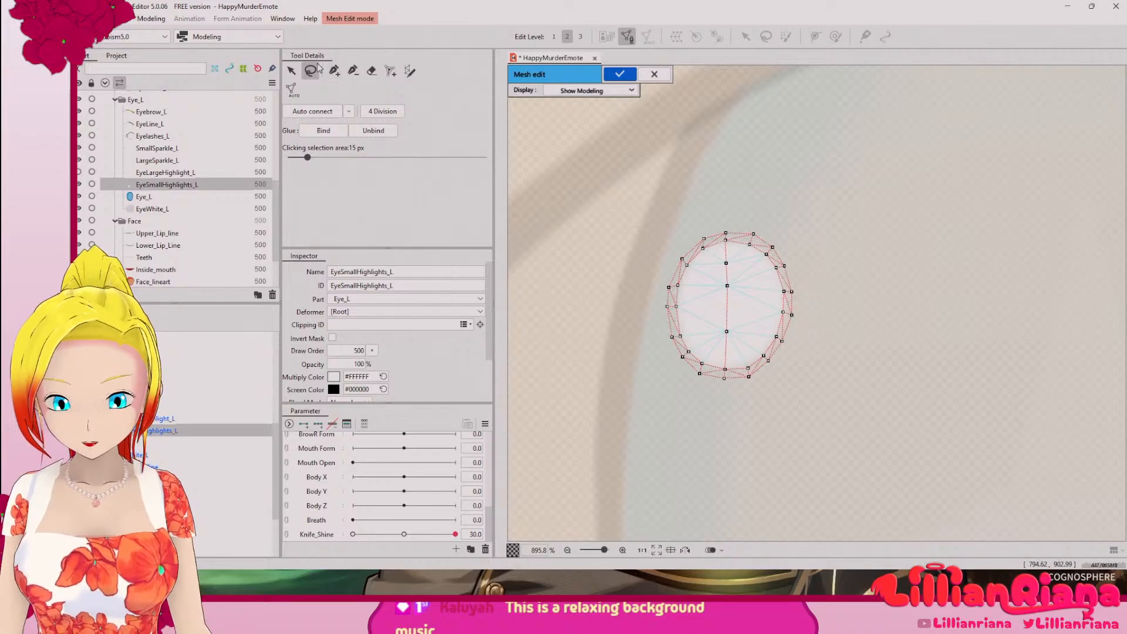
mouse_move(751, 158)
mouse_down()
mouse_move(597, 226)
mouse_move(928, 345)
mouse_move(731, 238)
mouse_up()
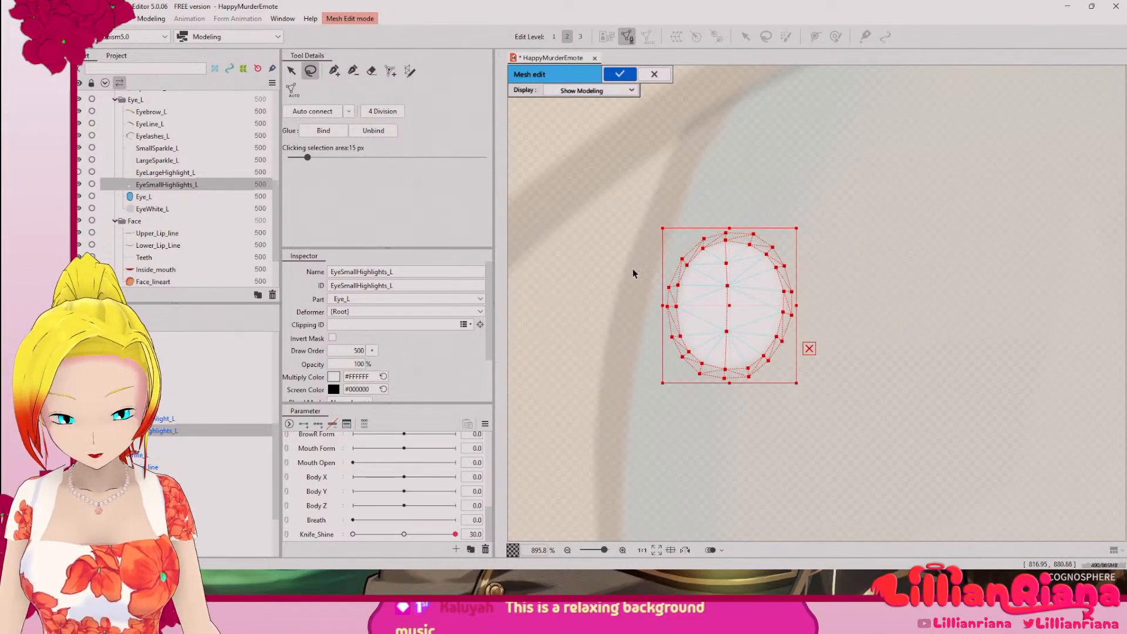
click(620, 74)
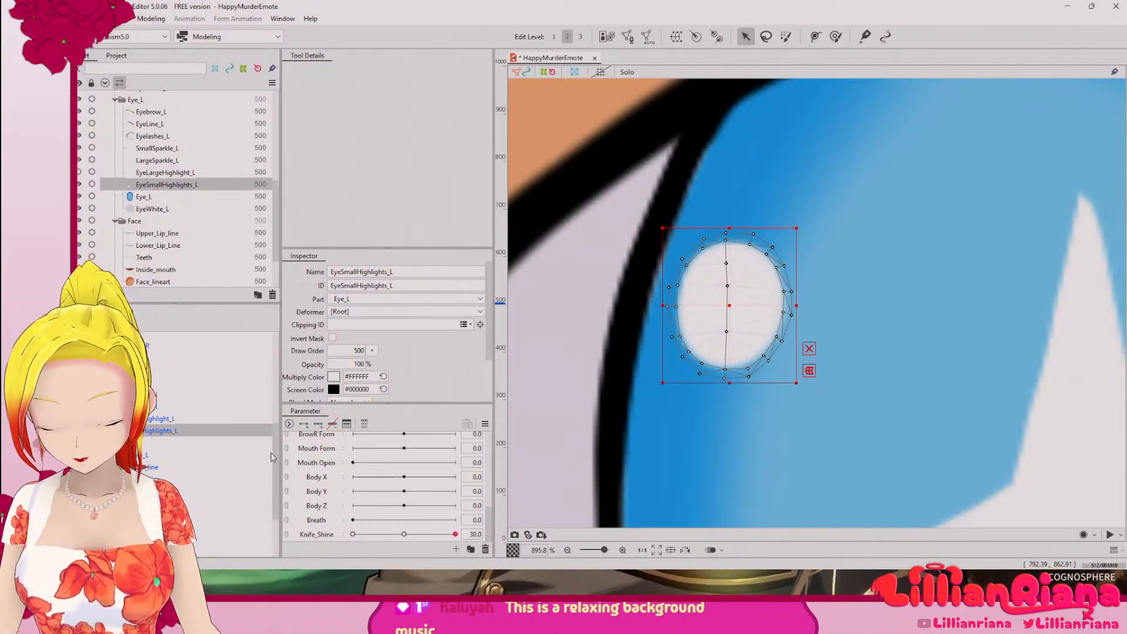
Step: Try to paste the copied small highlight mesh onto EyeSmallHighlight_R
drag(273, 452, 294, 401)
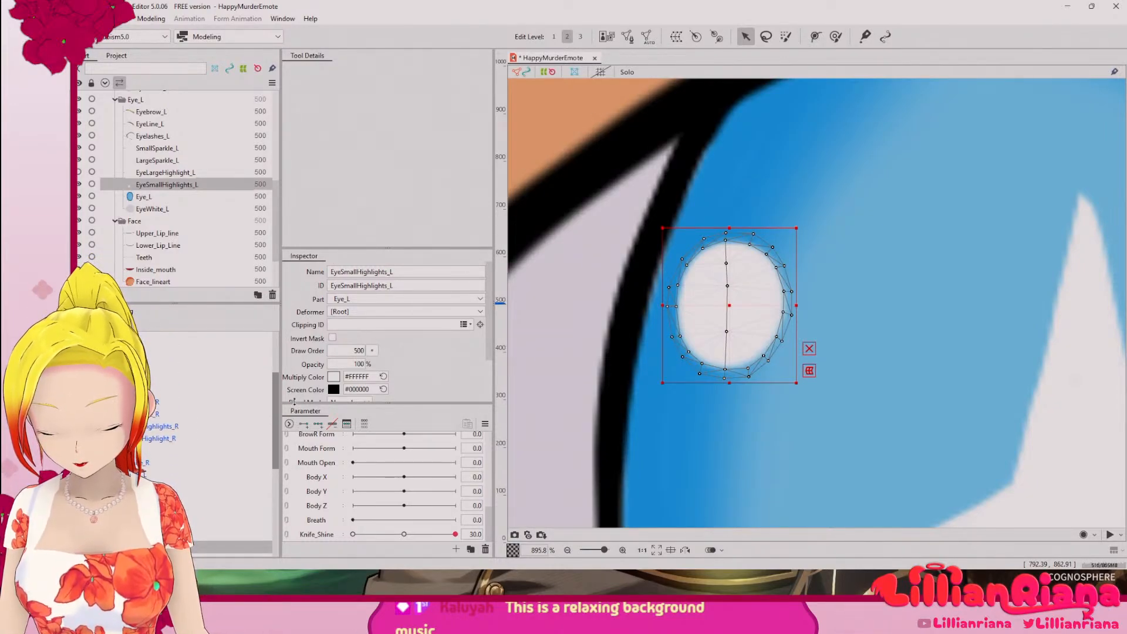
click(152, 402)
scroll(602, 454, down, 6)
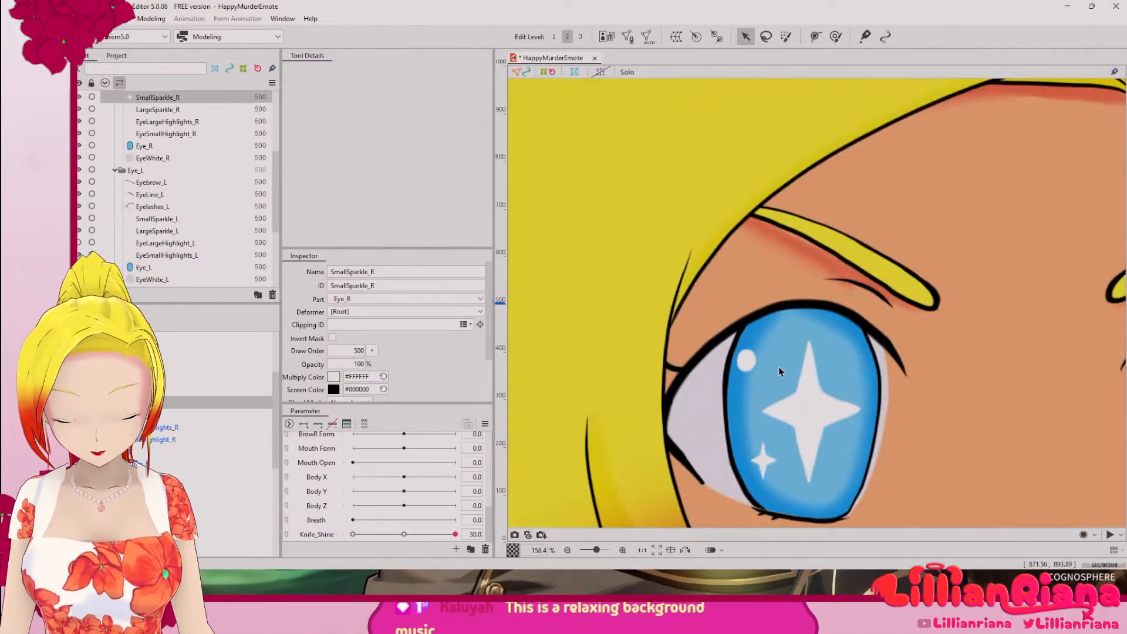
scroll(661, 397, up, 3)
scroll(725, 320, up, 3)
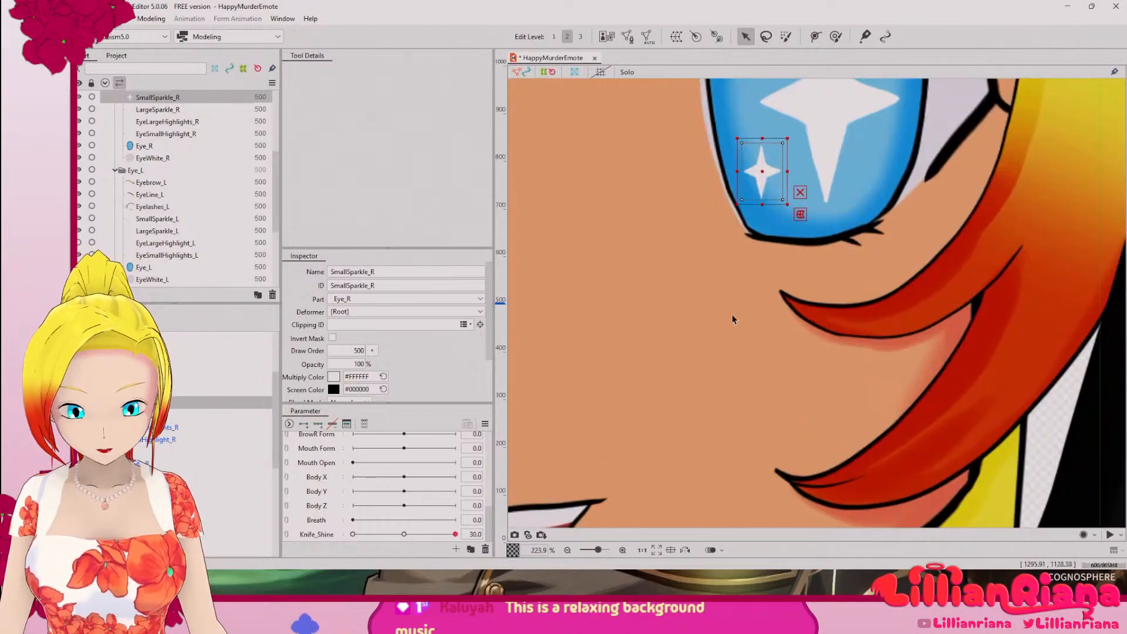
click(162, 440)
drag(748, 238, 633, 361)
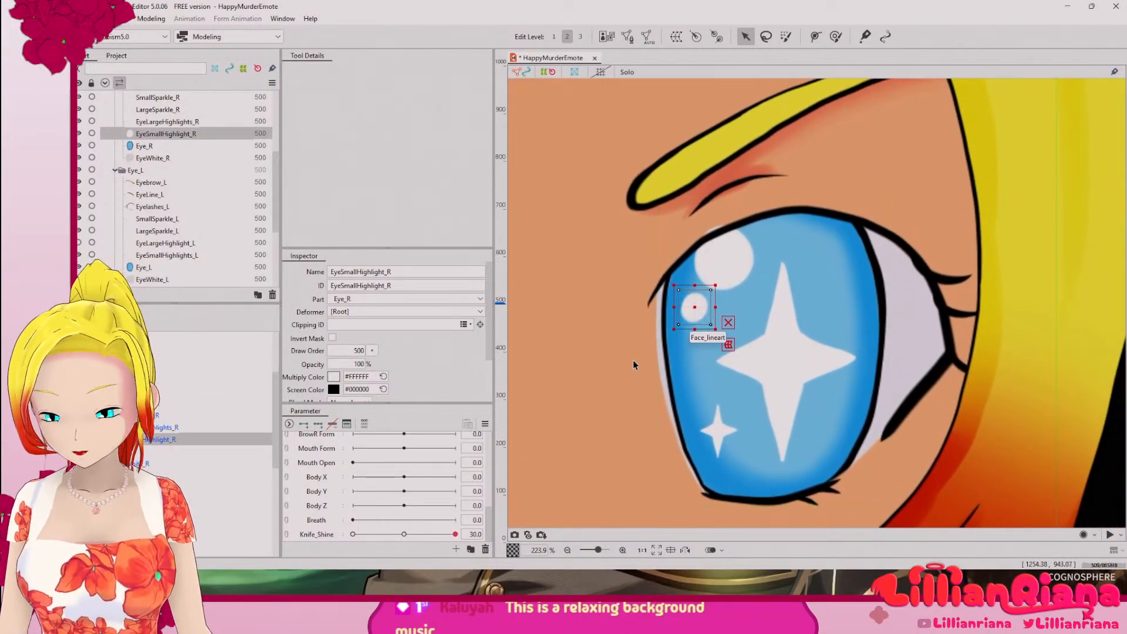
key(ctrl+v)
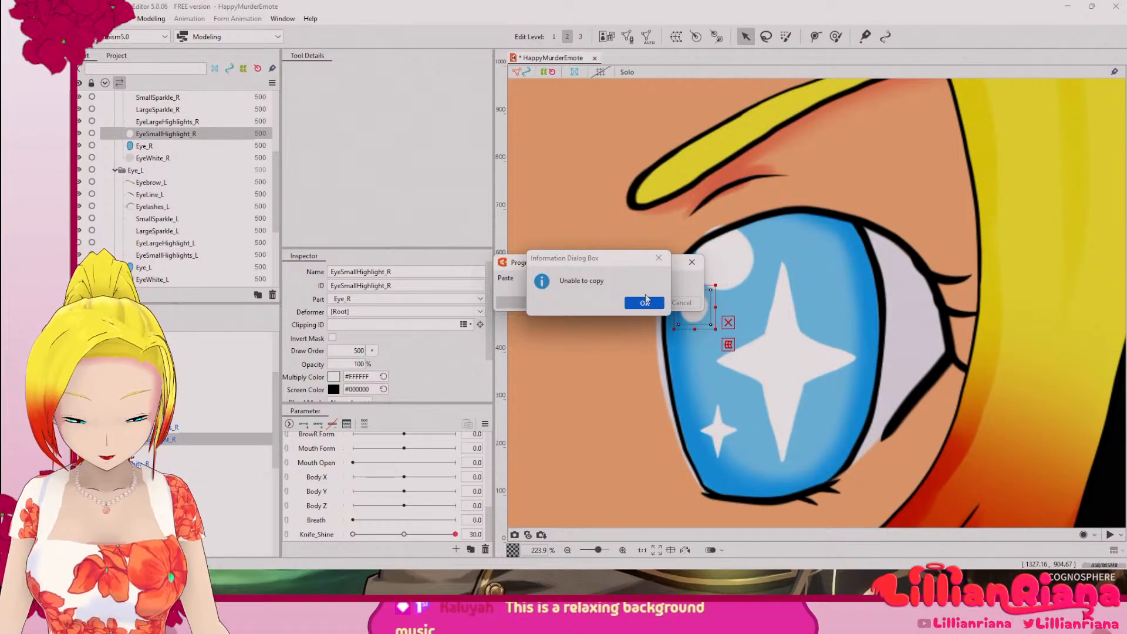
click(645, 301)
scroll(719, 314, up, 5)
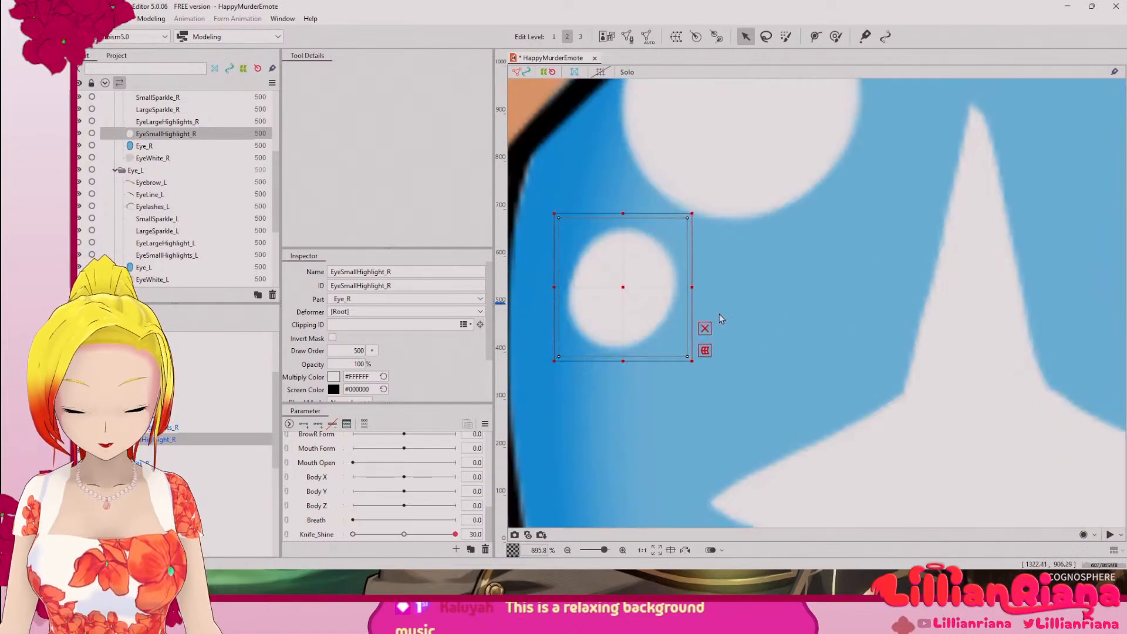
drag(659, 270, 977, 289)
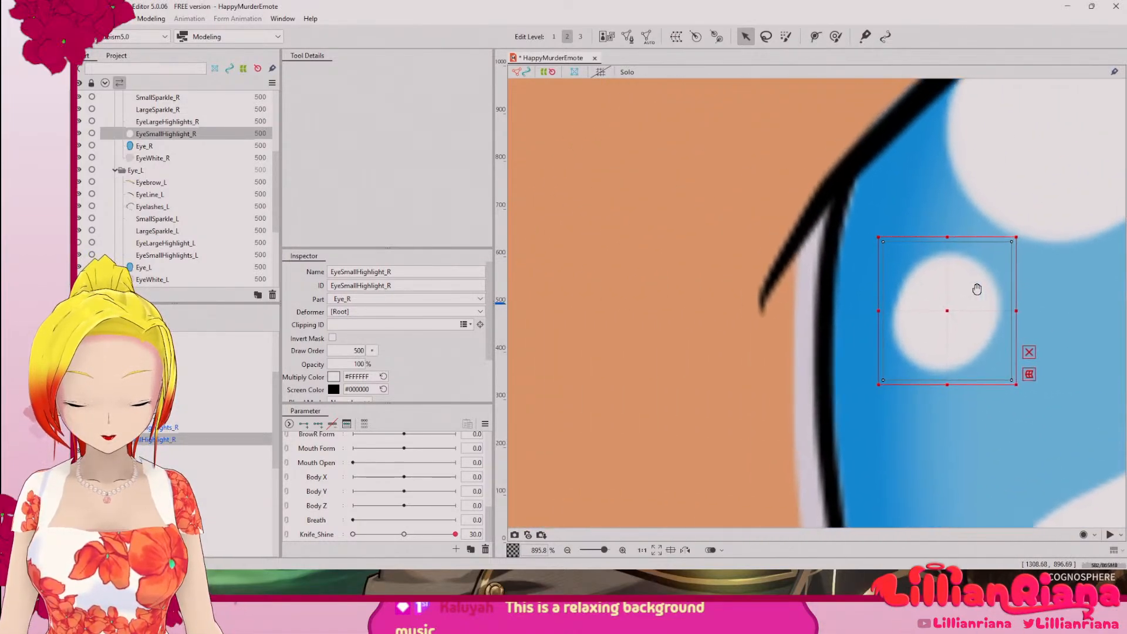
Step: Select EyeLargeHighlight_L, turn on its visibility and open its mesh for manual editing
scroll(863, 285, down, 11)
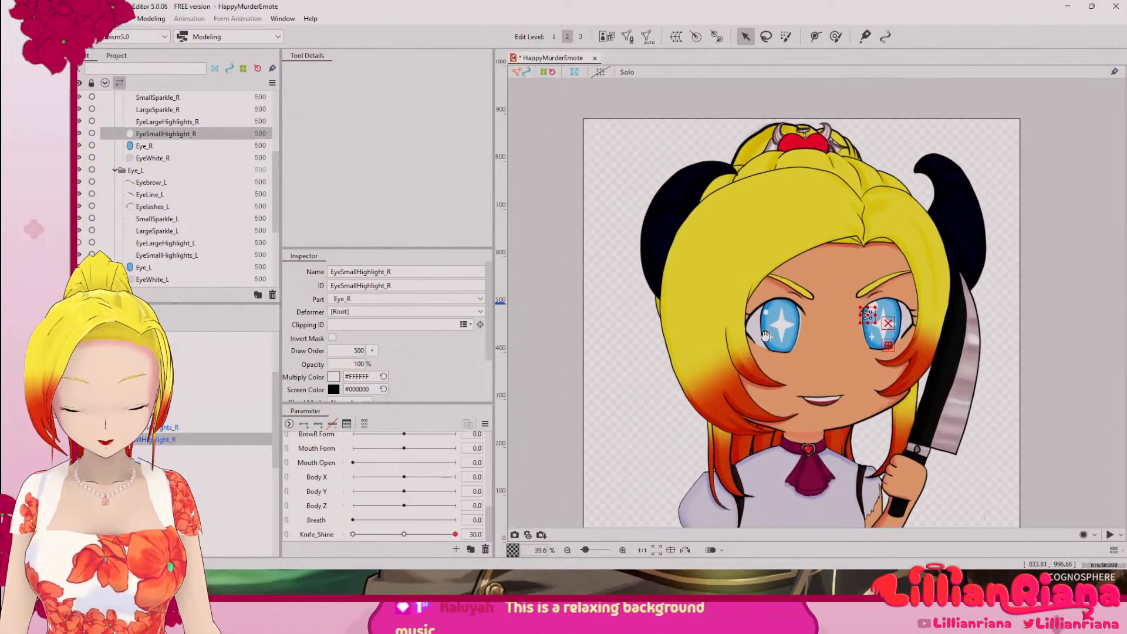
scroll(766, 335, up, 8)
drag(781, 264, 755, 396)
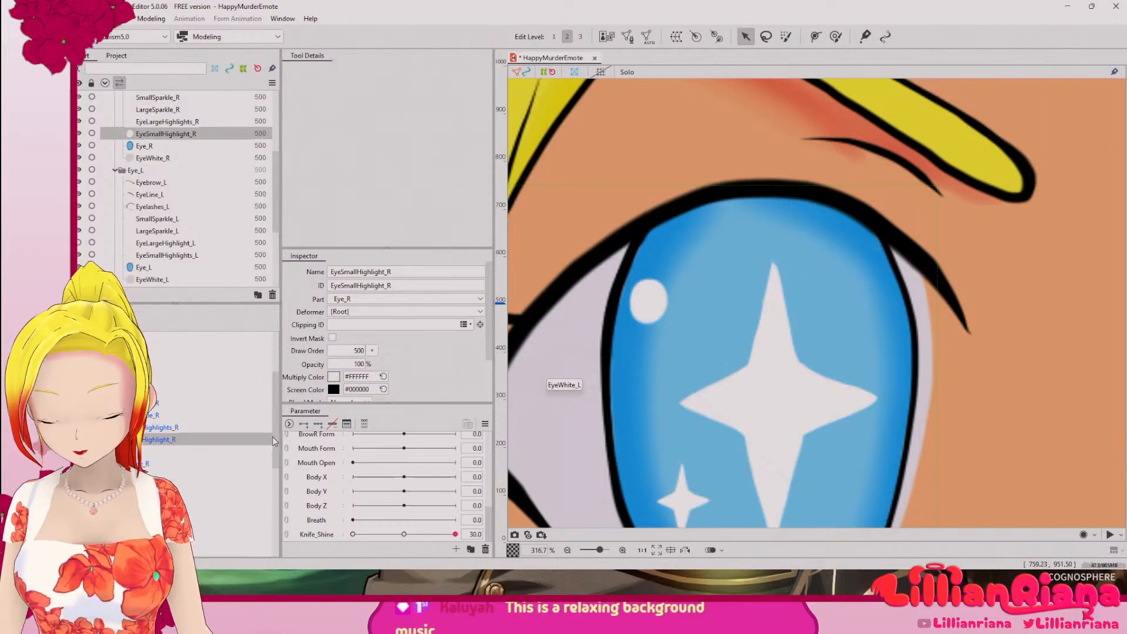
scroll(273, 439, down, 3)
click(166, 464)
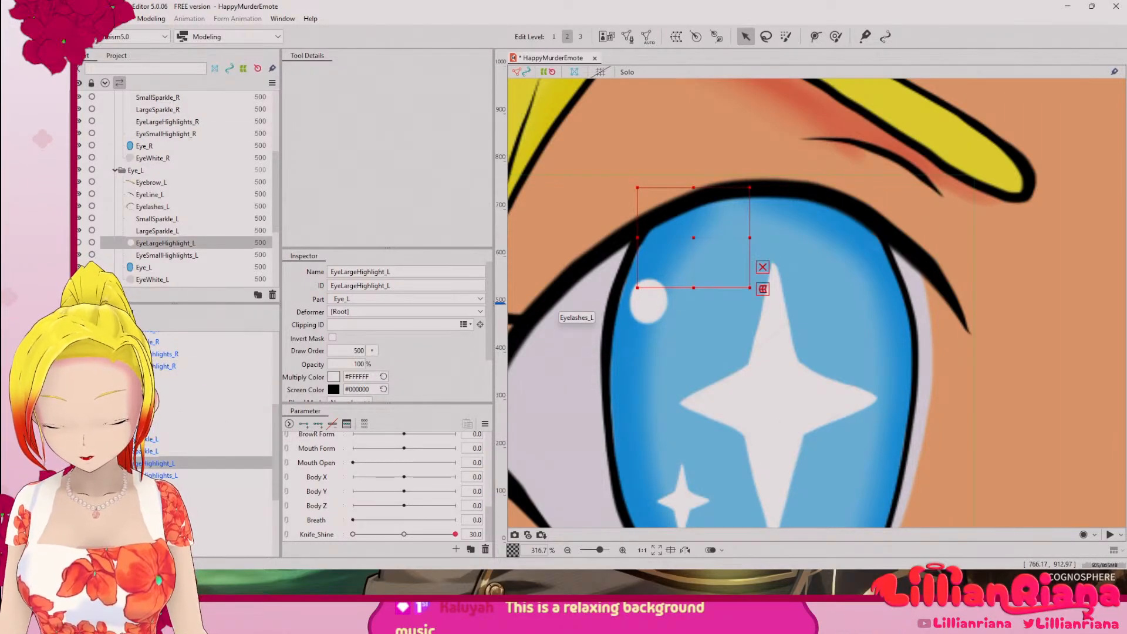
click(78, 243)
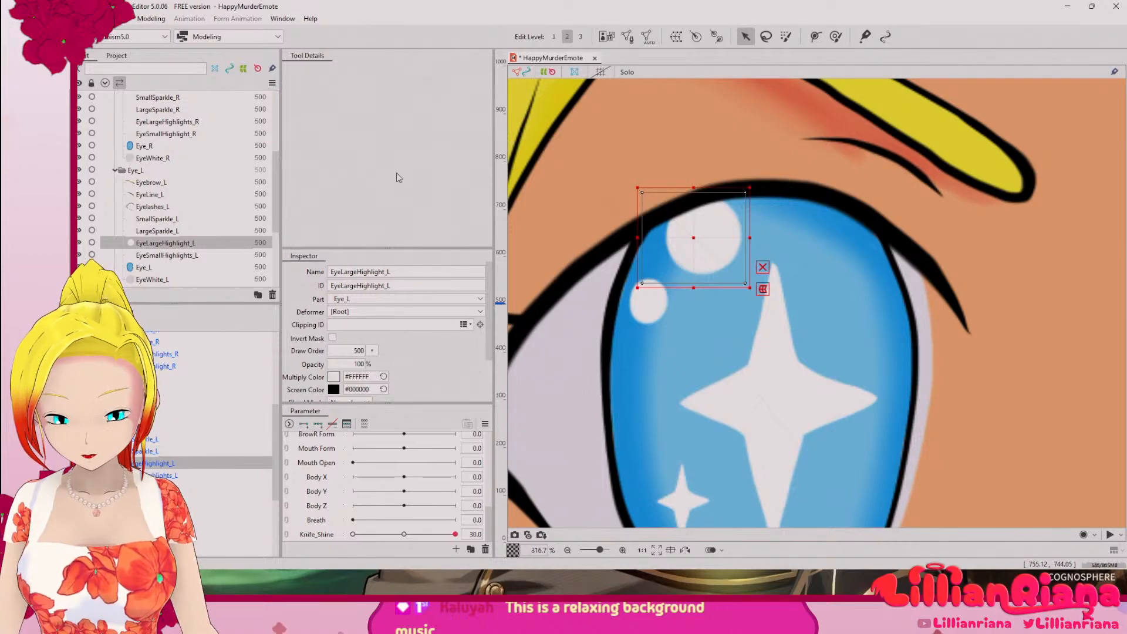
click(627, 37)
scroll(734, 198, up, 5)
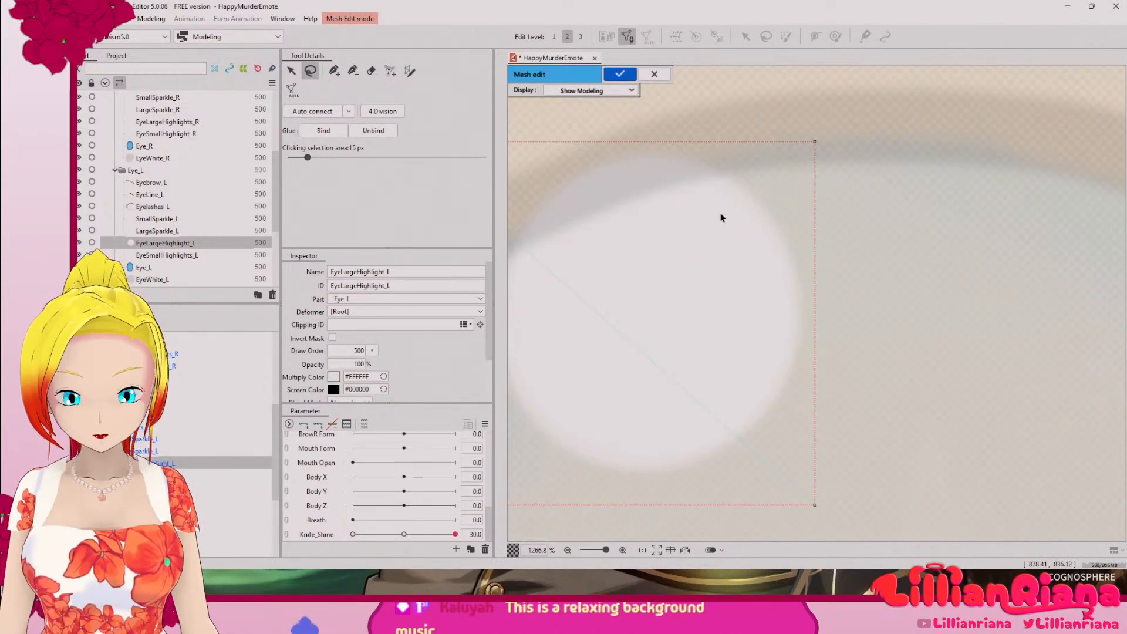
Step: Delete the corner vertices of the default rectangular mesh around EyeLargeHighlight_L
drag(620, 227, 738, 221)
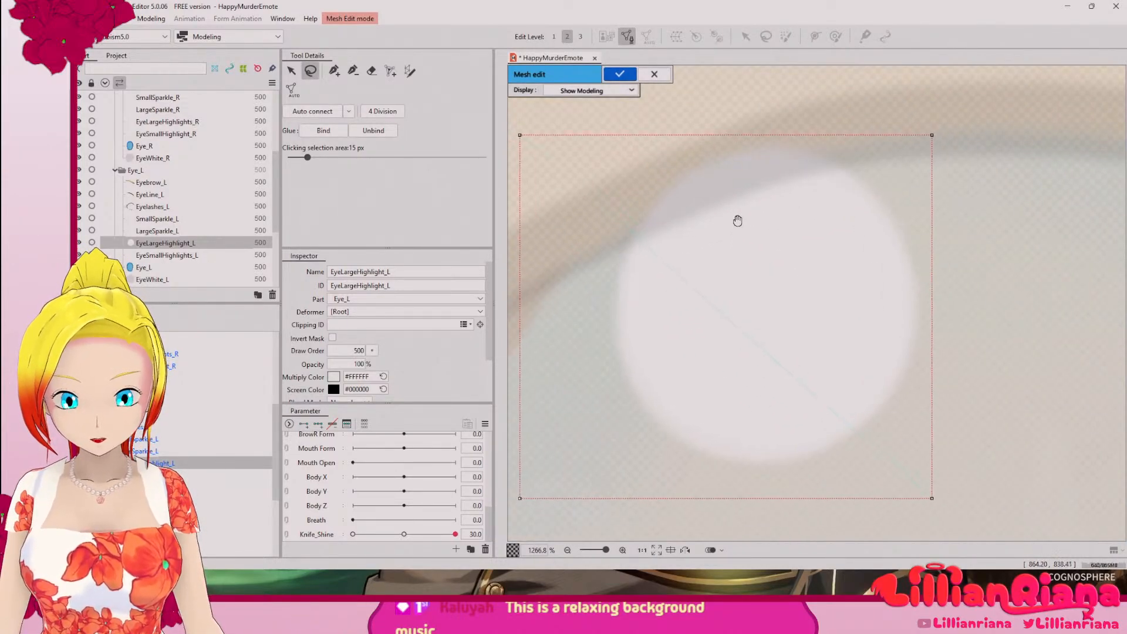
click(337, 76)
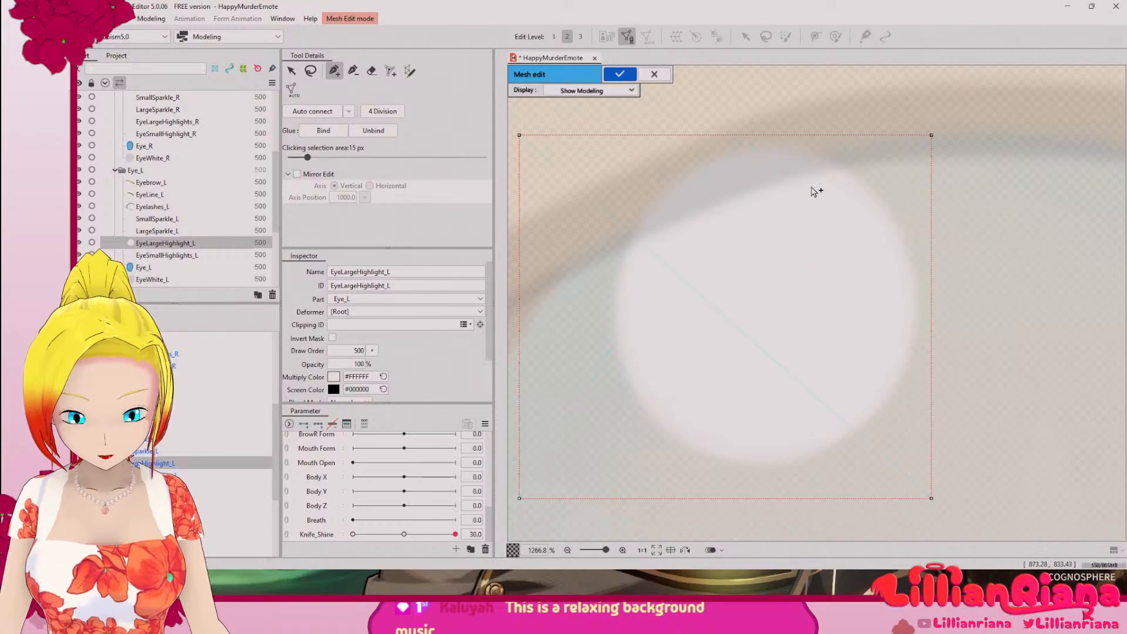
drag(932, 136, 975, 120)
drag(520, 135, 527, 122)
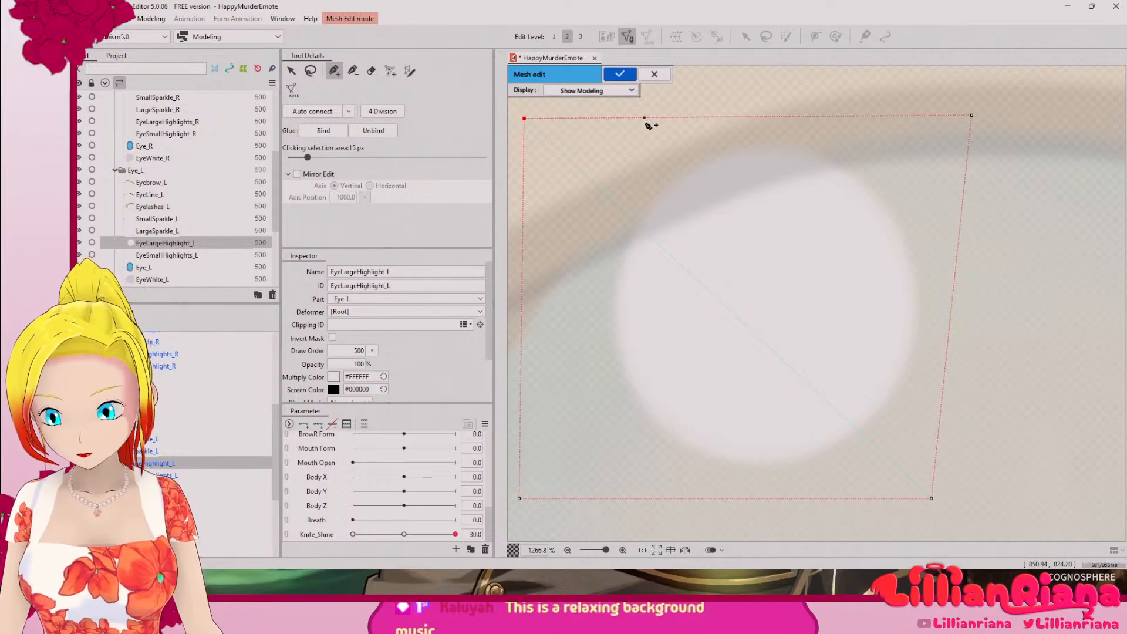
key(Delete)
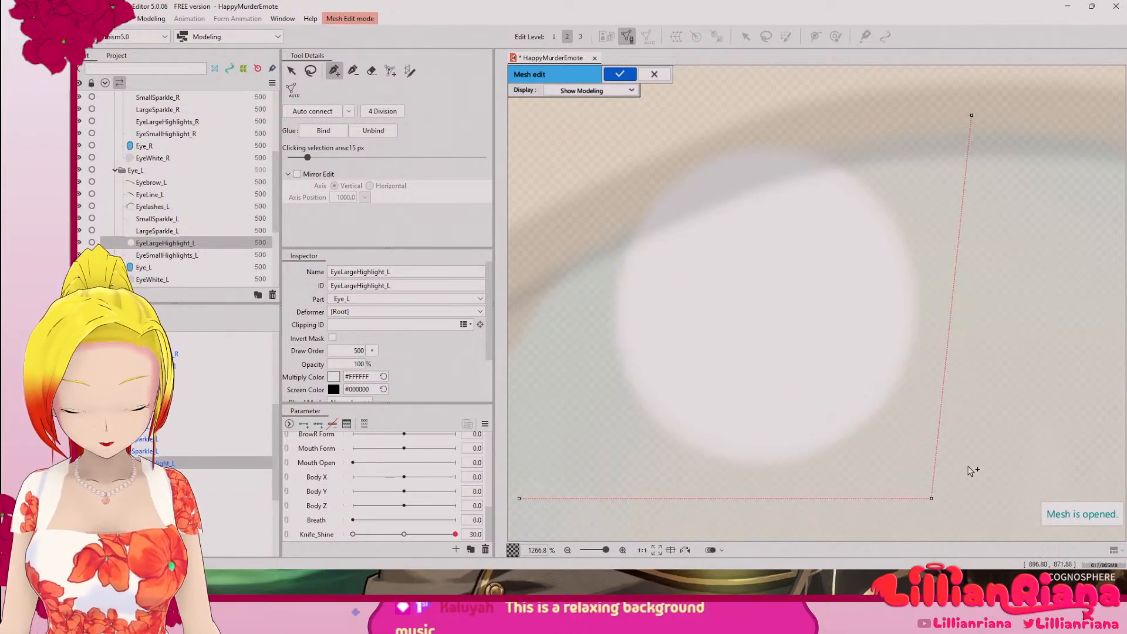
click(932, 499)
key(Delete)
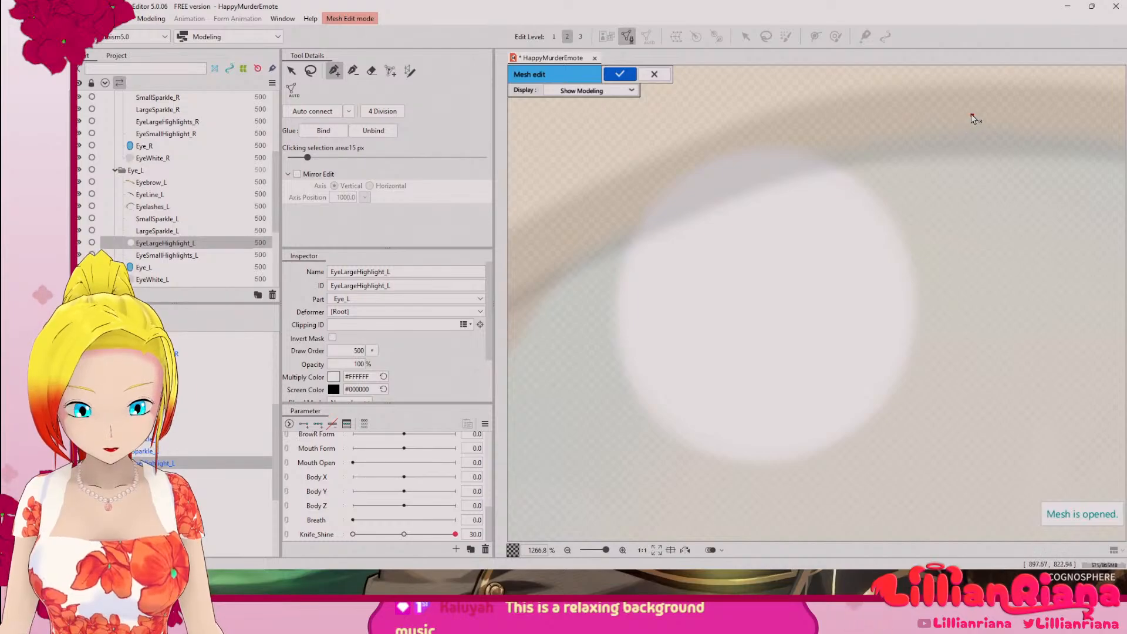
click(786, 125)
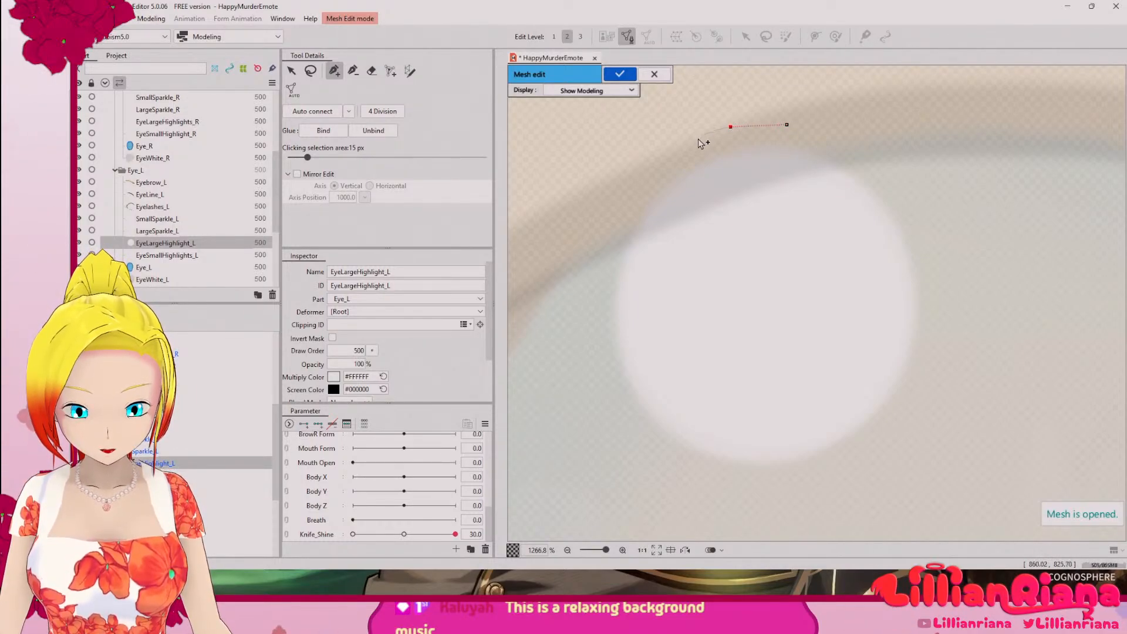
click(675, 148)
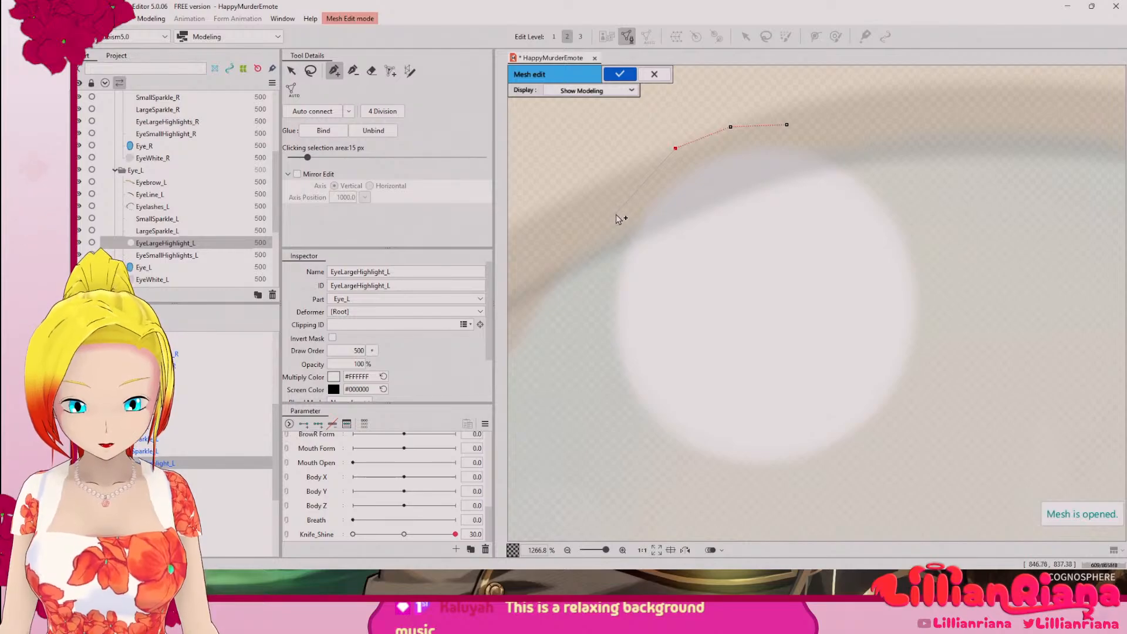
click(642, 179)
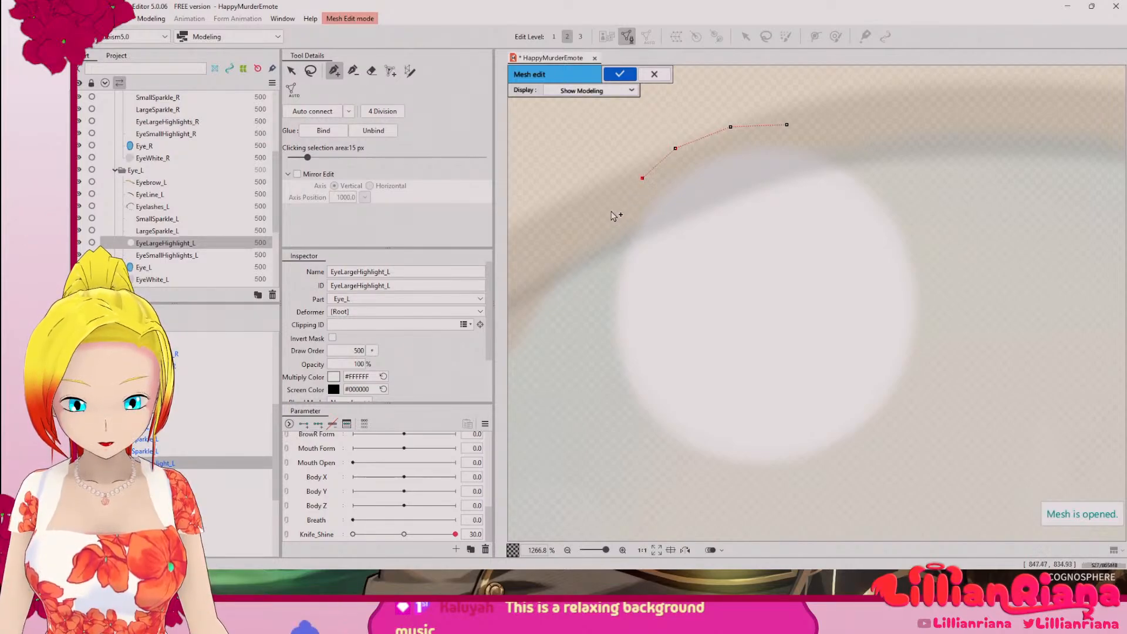
click(611, 237)
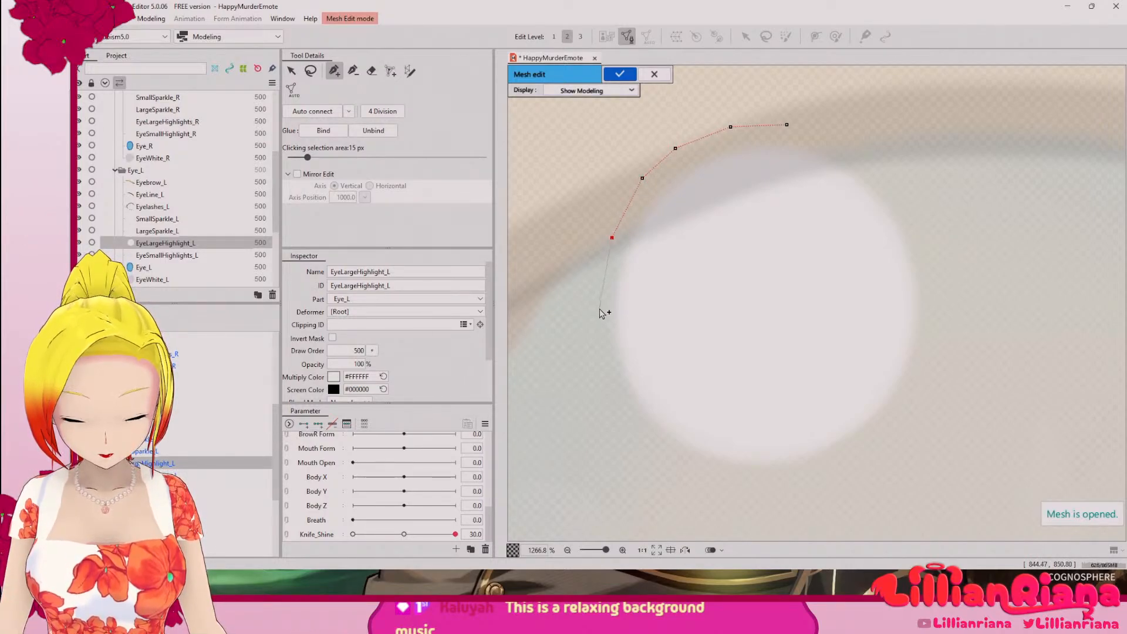
click(607, 374)
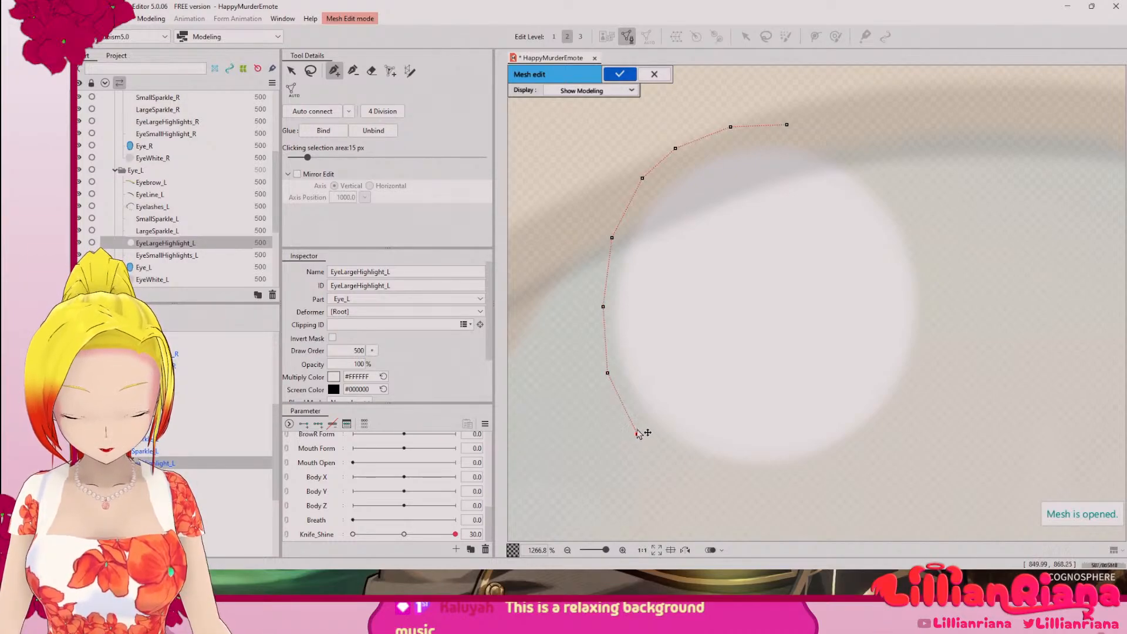
key(ctrl+z)
key(ctrl+z)
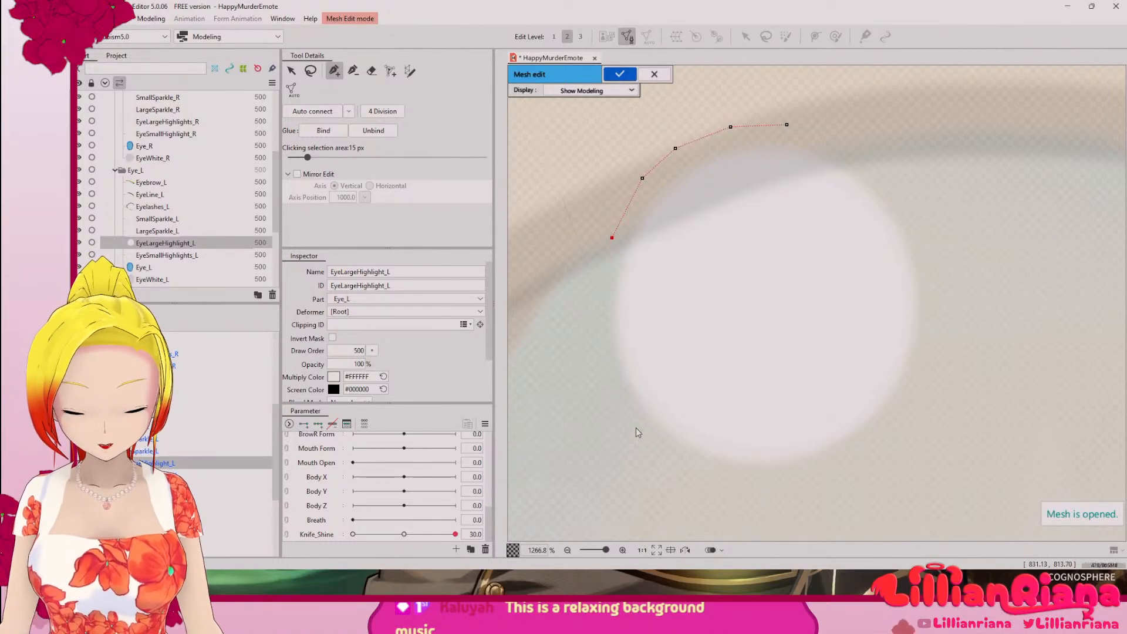
key(ctrl+z)
key(ctrl+z)
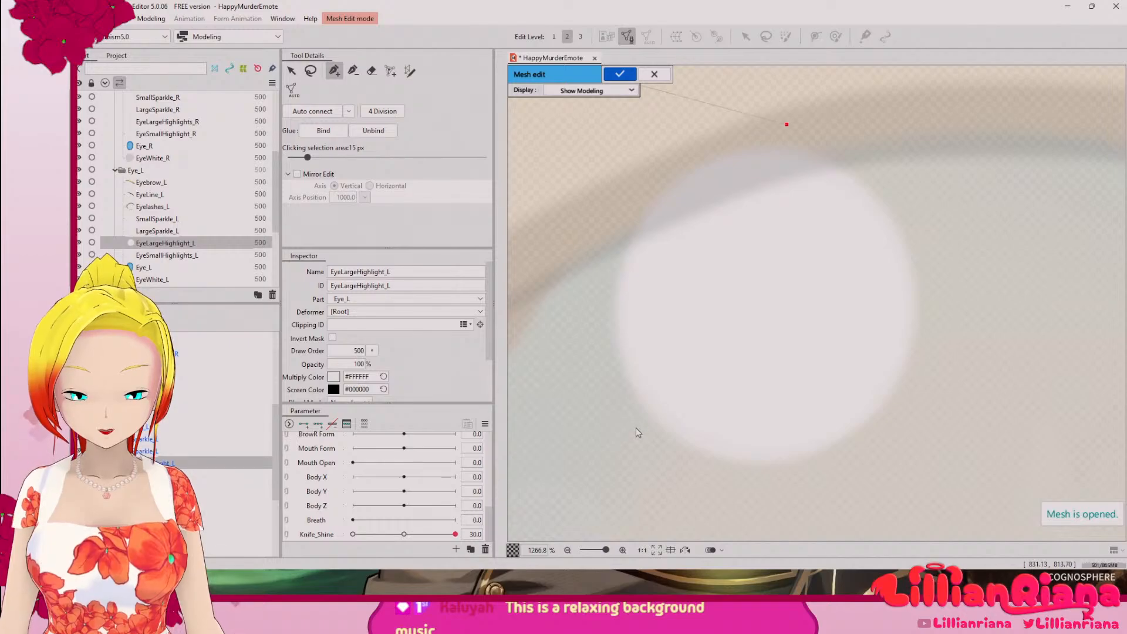
key(ctrl+z)
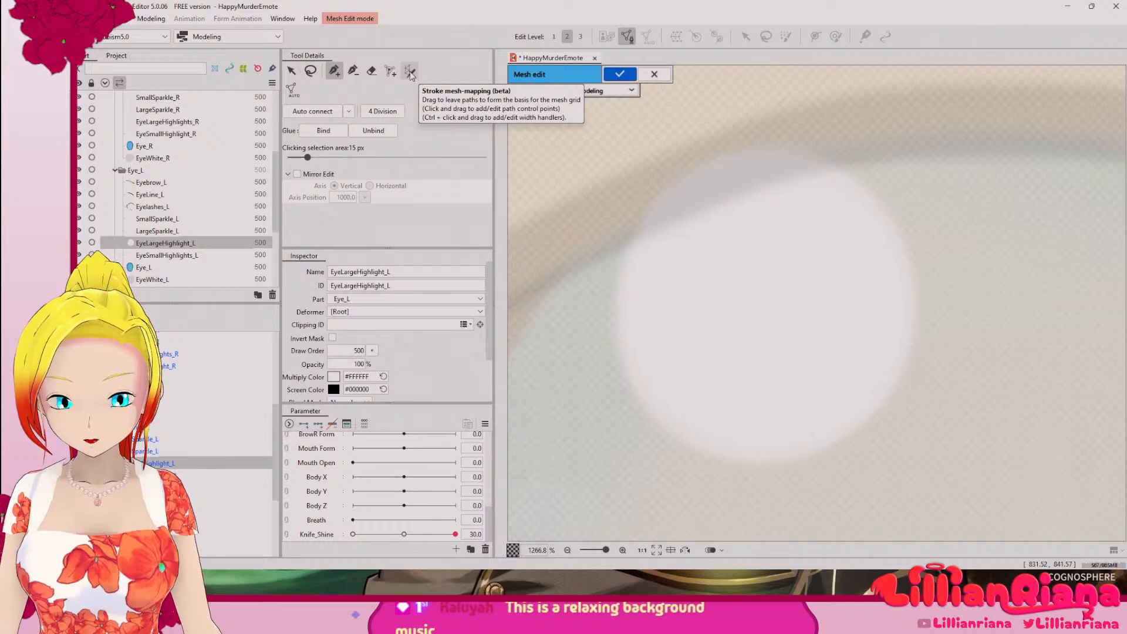
Step: Generate a mesh for EyeLargeHighlight_L automatically with the Deformation (Heavy) preset
click(294, 94)
click(369, 111)
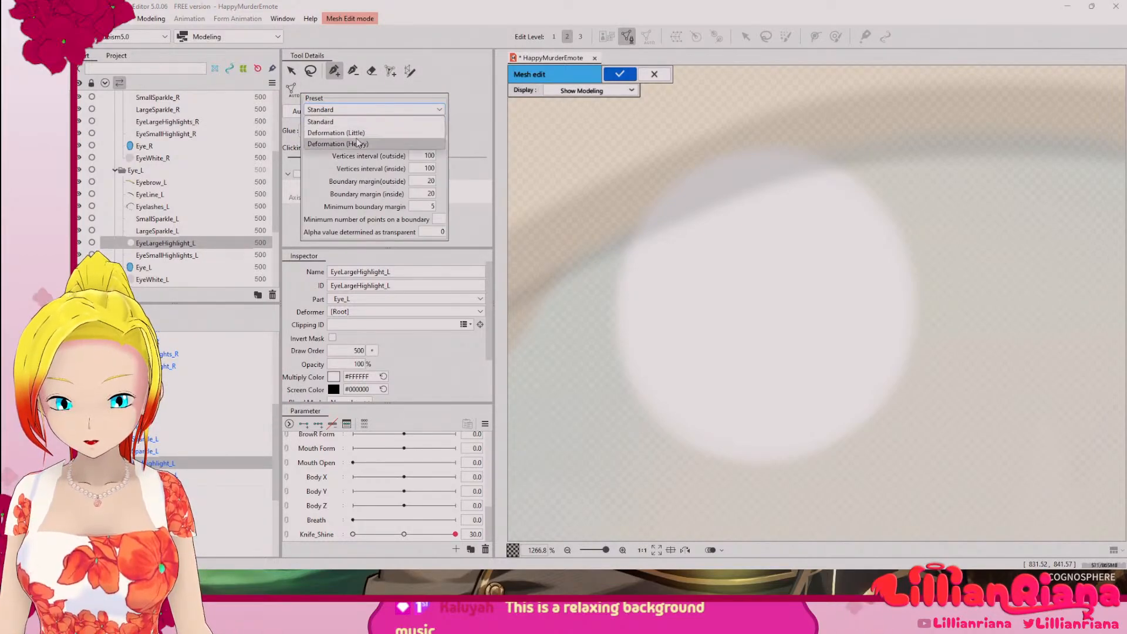
click(353, 143)
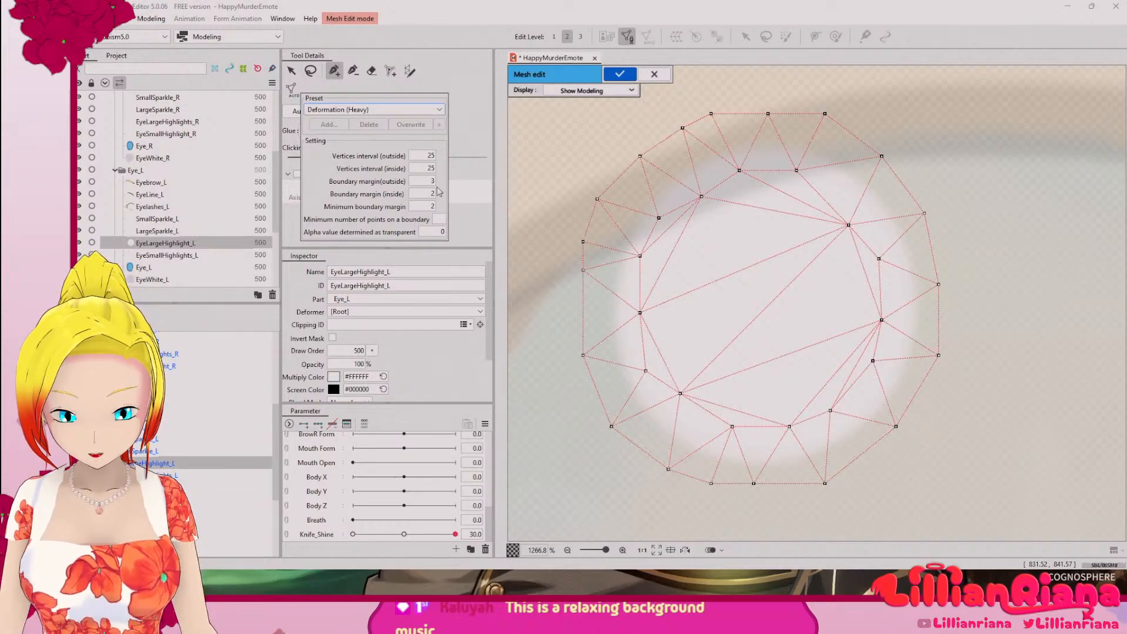
drag(431, 181, 426, 182)
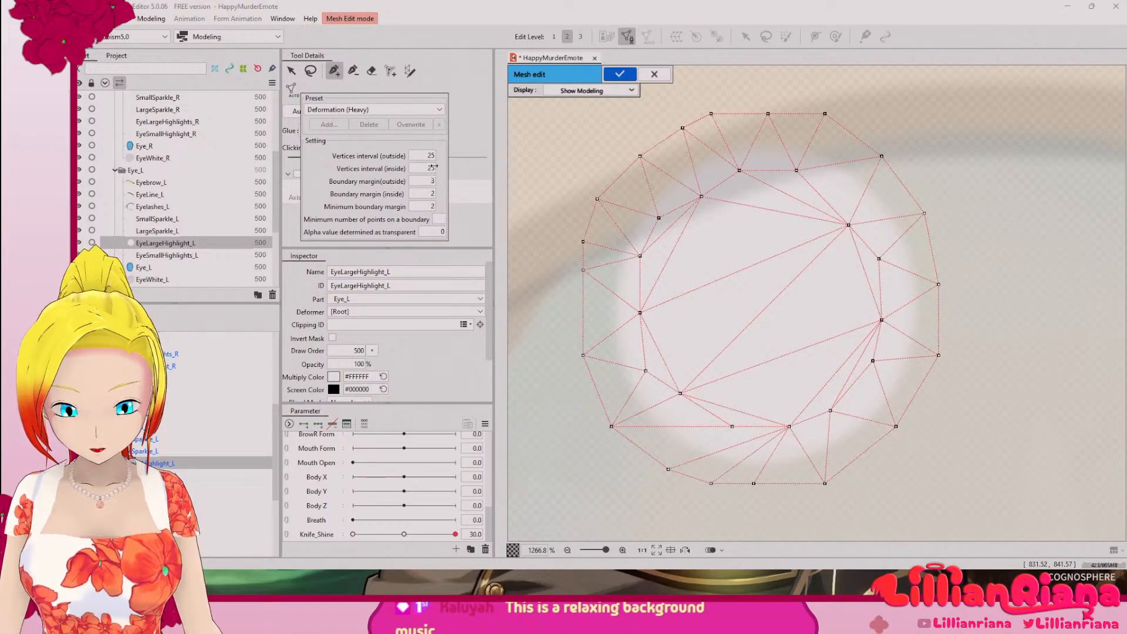
drag(423, 169, 423, 168)
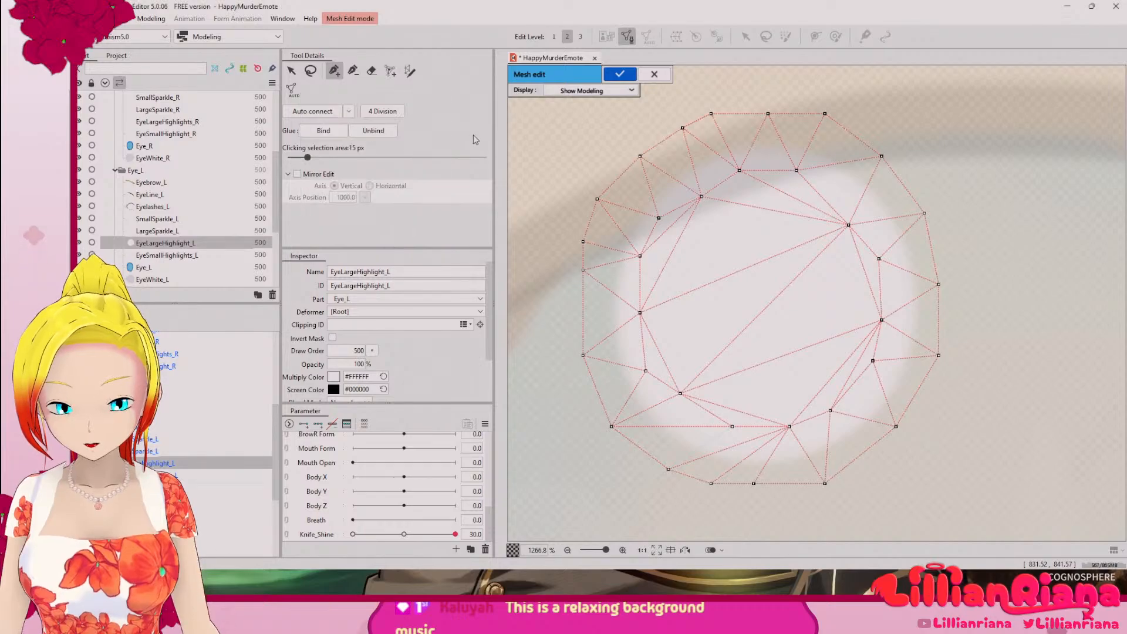
Step: Select LargeSparkle_L as the next part and confirm the mesh edit of EyeLargeHighlight_L
scroll(666, 212, down, 10)
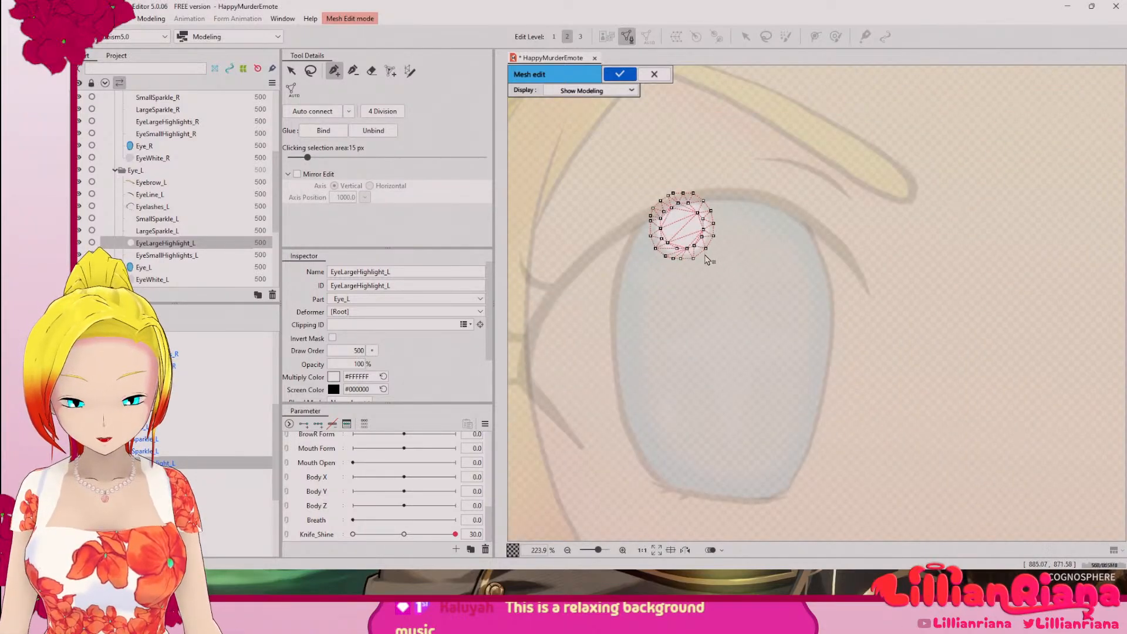
scroll(707, 252, down, 4)
mouse_move(768, 322)
mouse_down()
mouse_move(670, 299)
mouse_move(569, 312)
mouse_move(628, 352)
mouse_move(788, 329)
mouse_move(749, 324)
mouse_up()
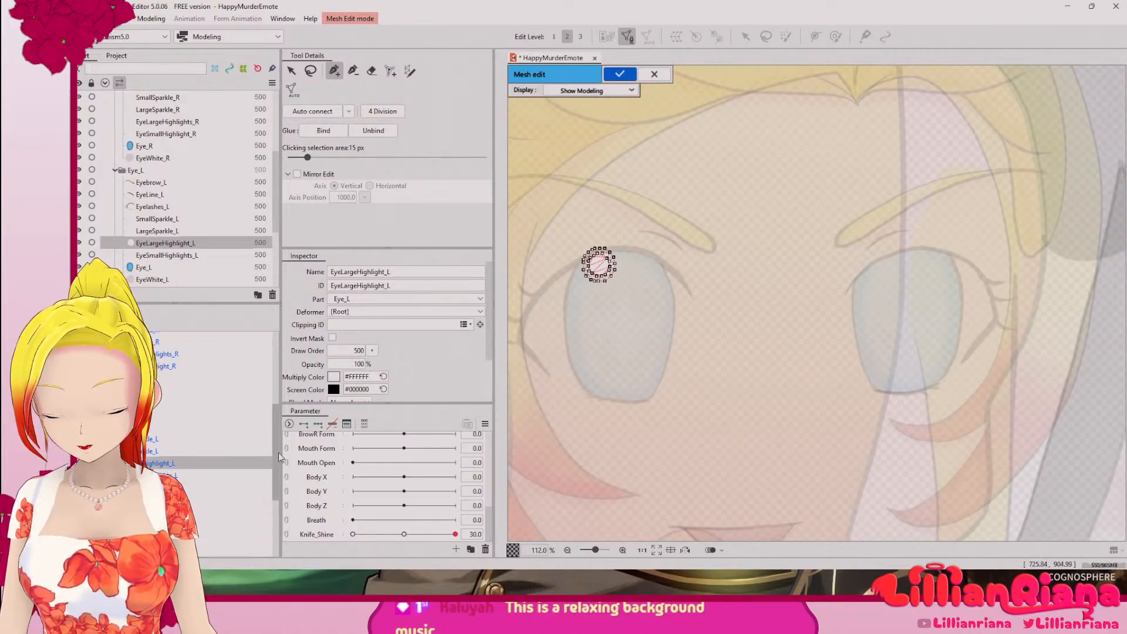
click(163, 451)
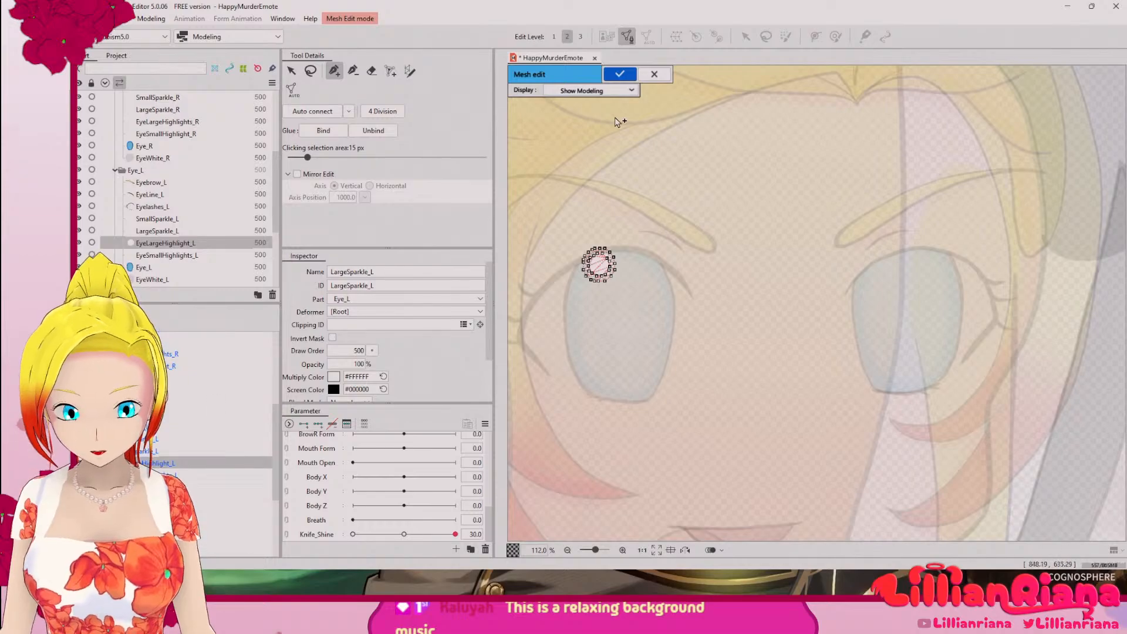
key(Return)
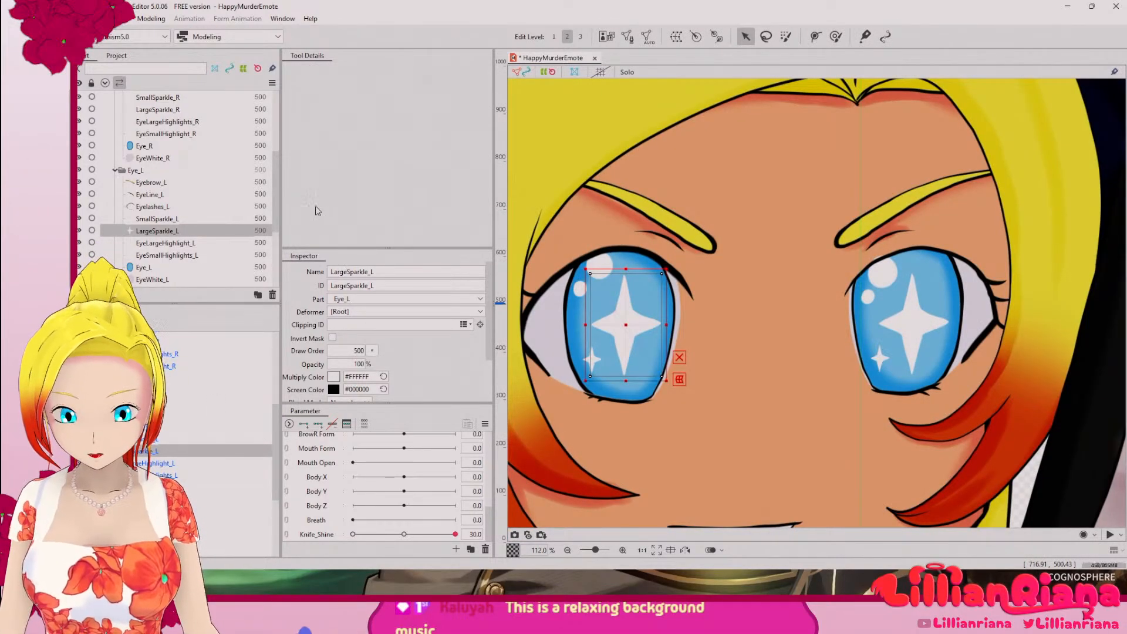
Step: Generate a mesh for LargeSparkle_L automatically with the Deformation (Heavy) preset and close the generator
click(649, 37)
click(816, 194)
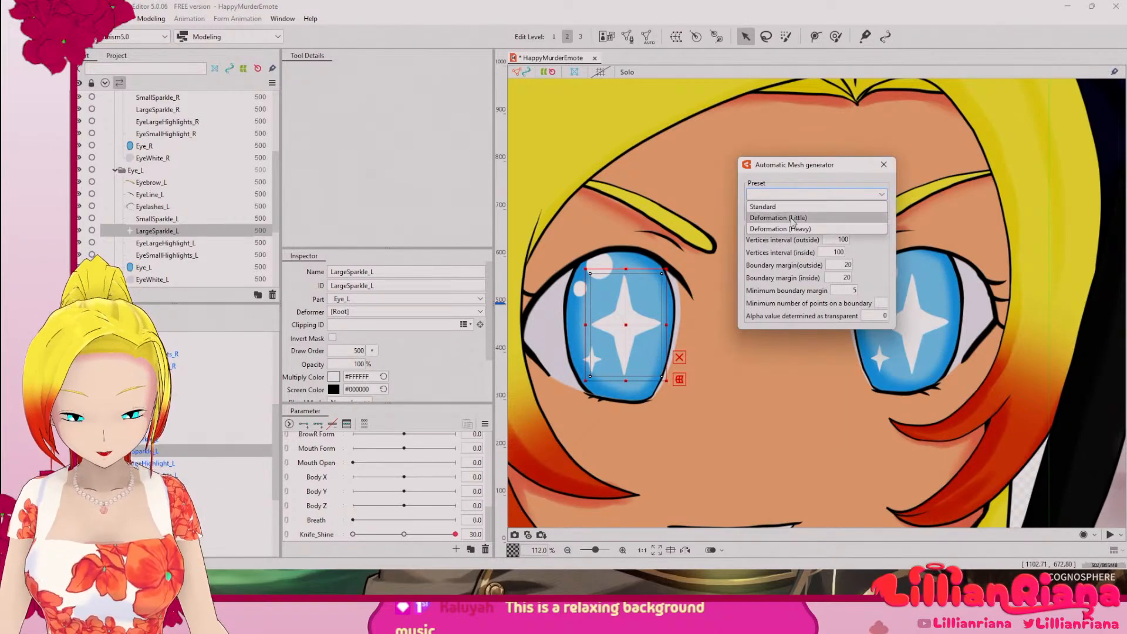
click(787, 227)
scroll(657, 312, up, 6)
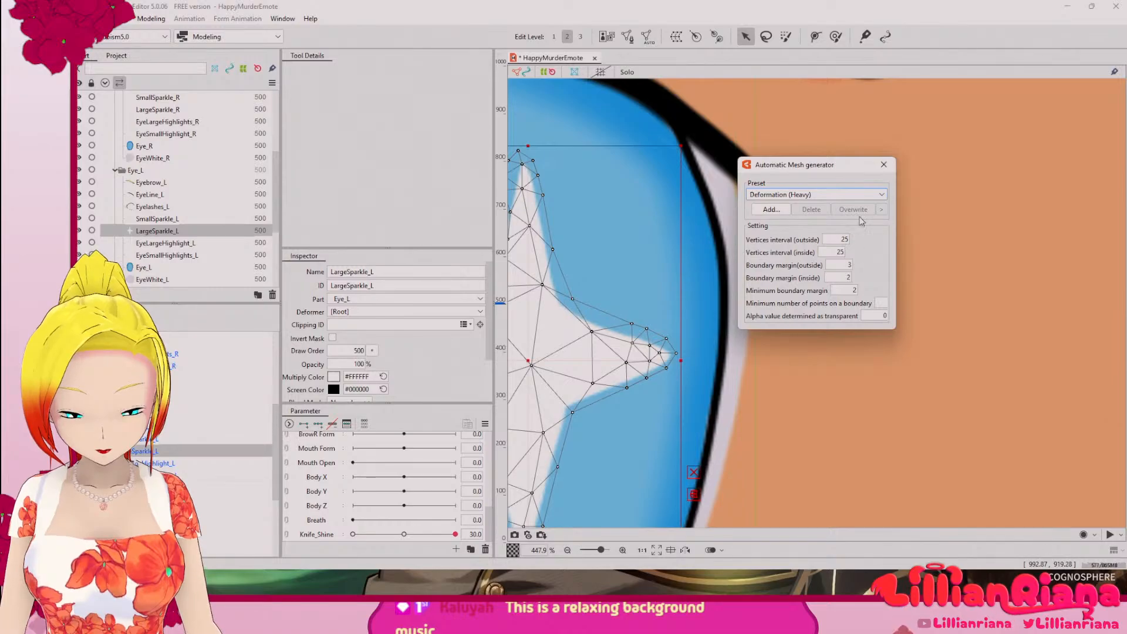
click(886, 165)
drag(636, 256, 794, 241)
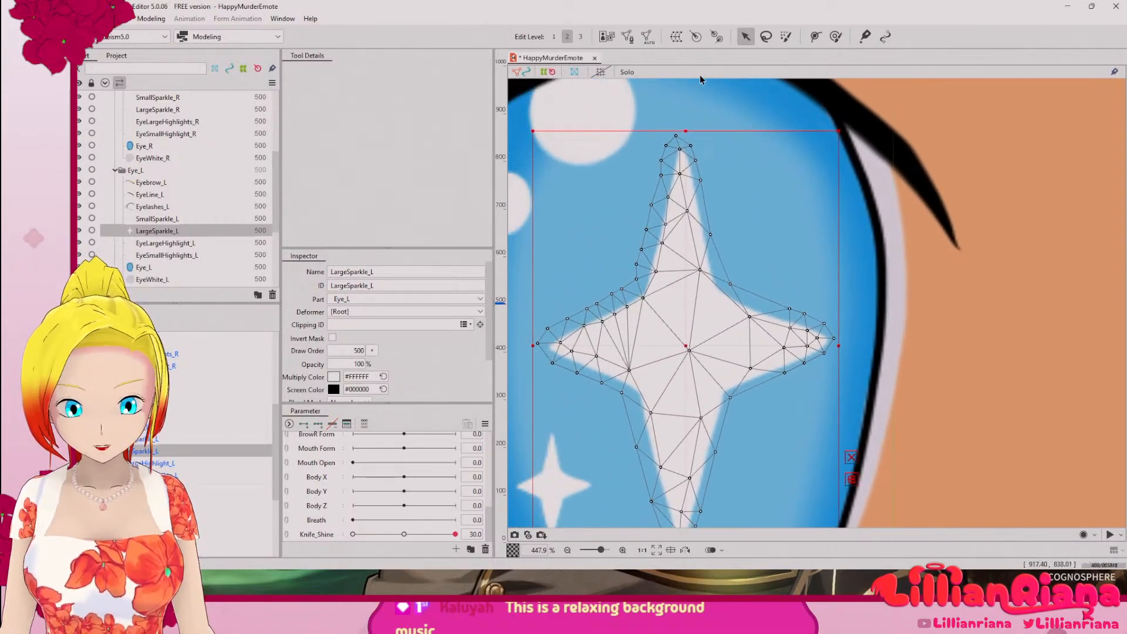
Step: Open the LargeSparkle_L mesh for manual editing, add a vertex at the upper-right notch and move the right arm's inner vertices onto the sparkle's edge
click(627, 36)
scroll(760, 318, up, 5)
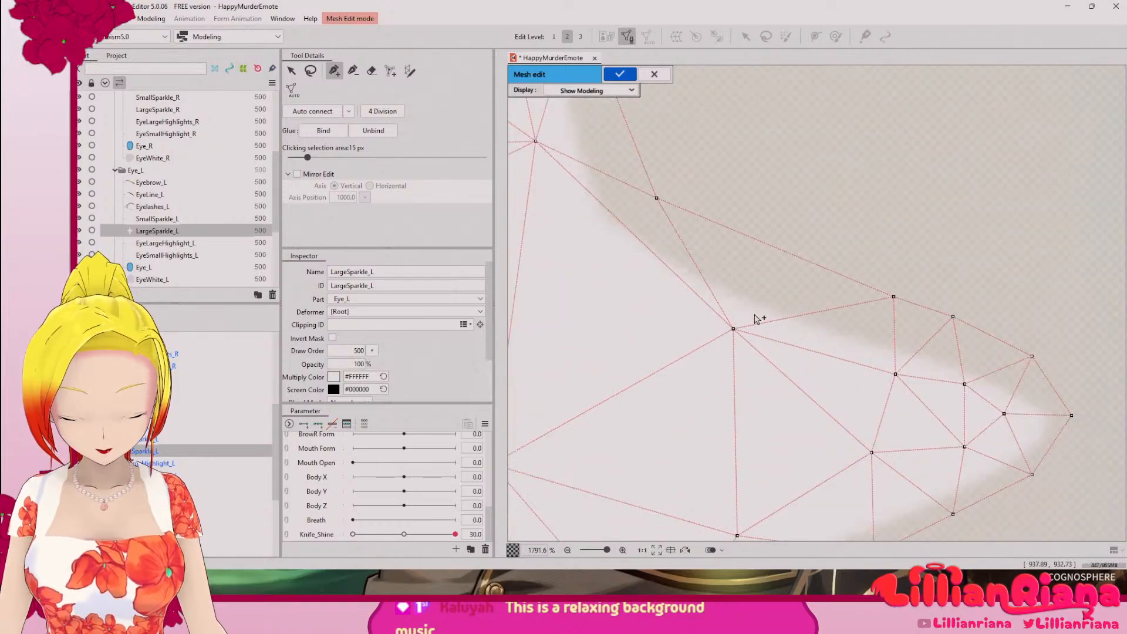
scroll(758, 319, down, 2)
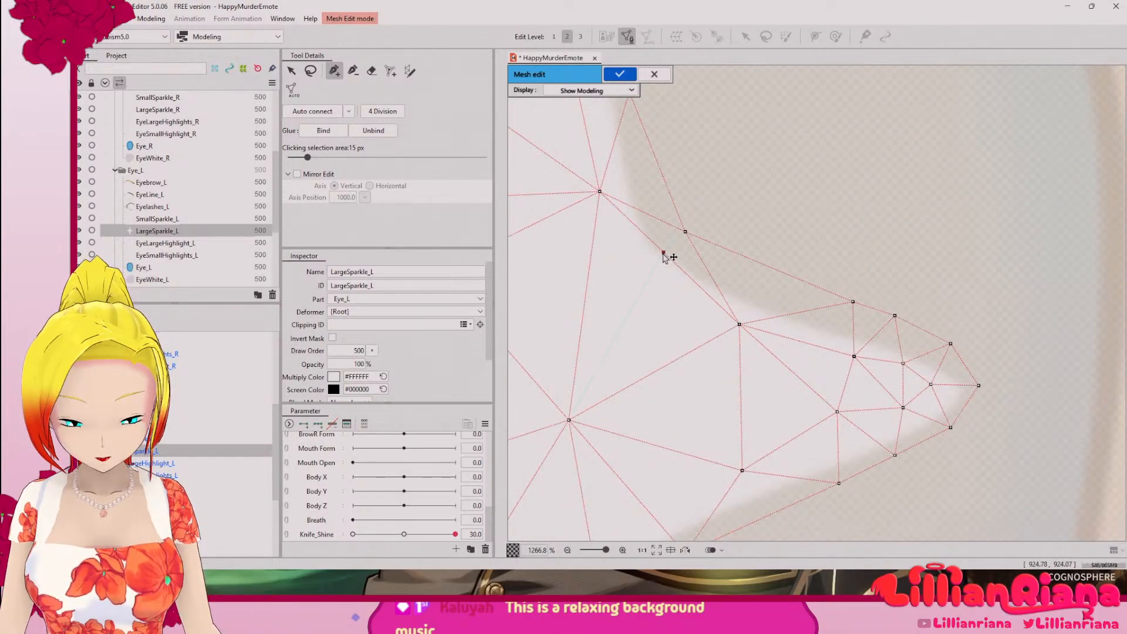
mouse_move(664, 259)
mouse_down()
mouse_move(636, 264)
mouse_move(659, 257)
mouse_up()
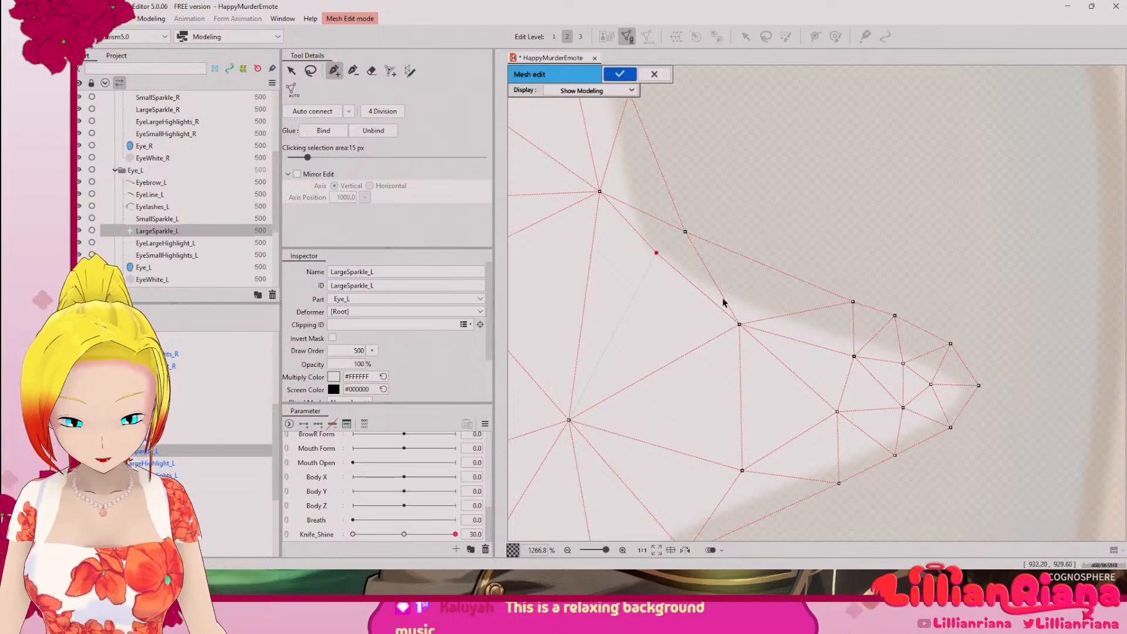
drag(740, 324, 746, 305)
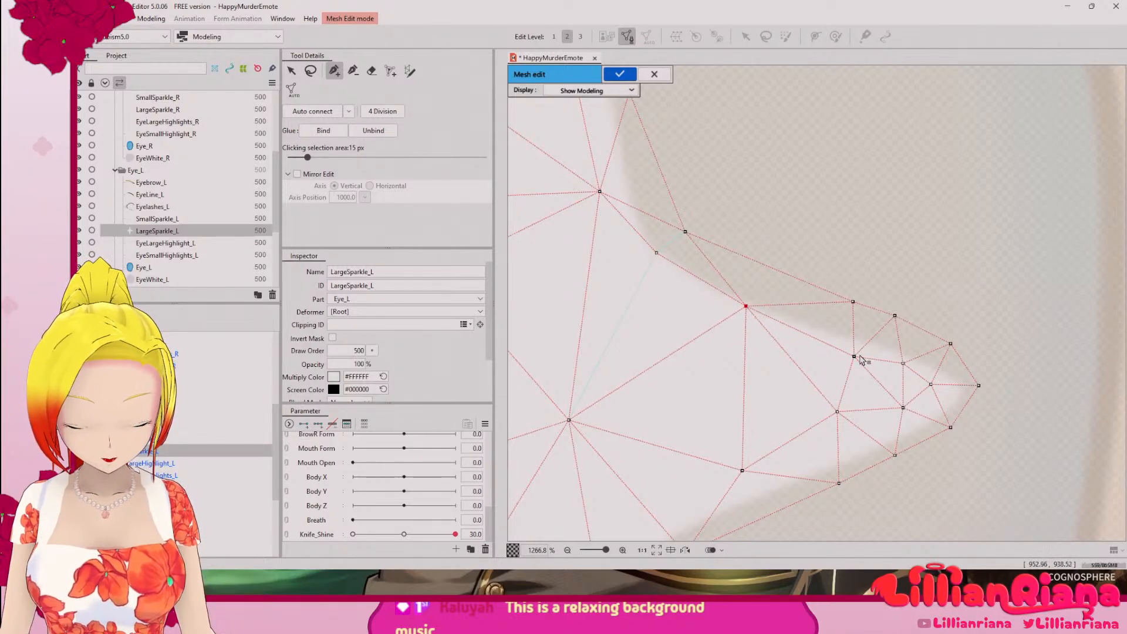
drag(854, 356, 961, 385)
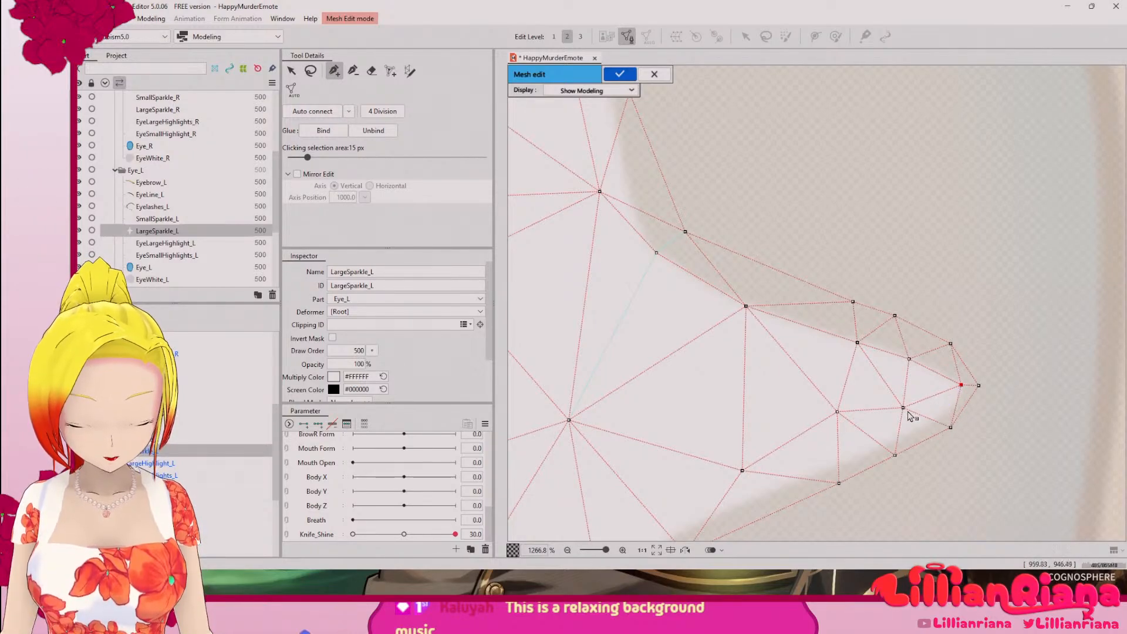
drag(903, 408, 935, 428)
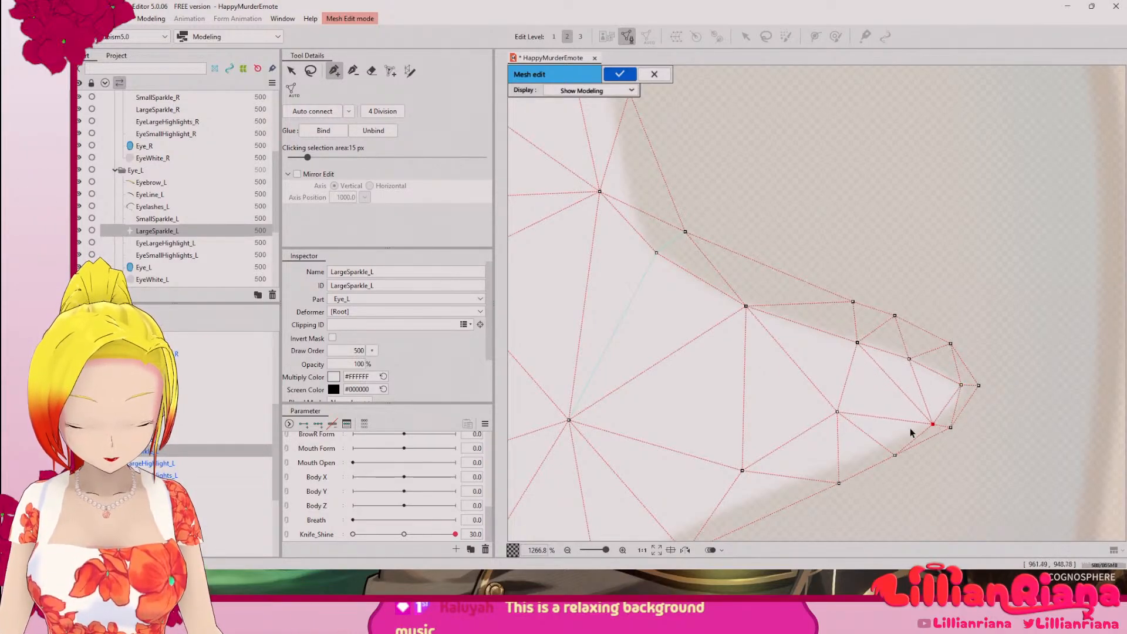
drag(838, 412, 864, 331)
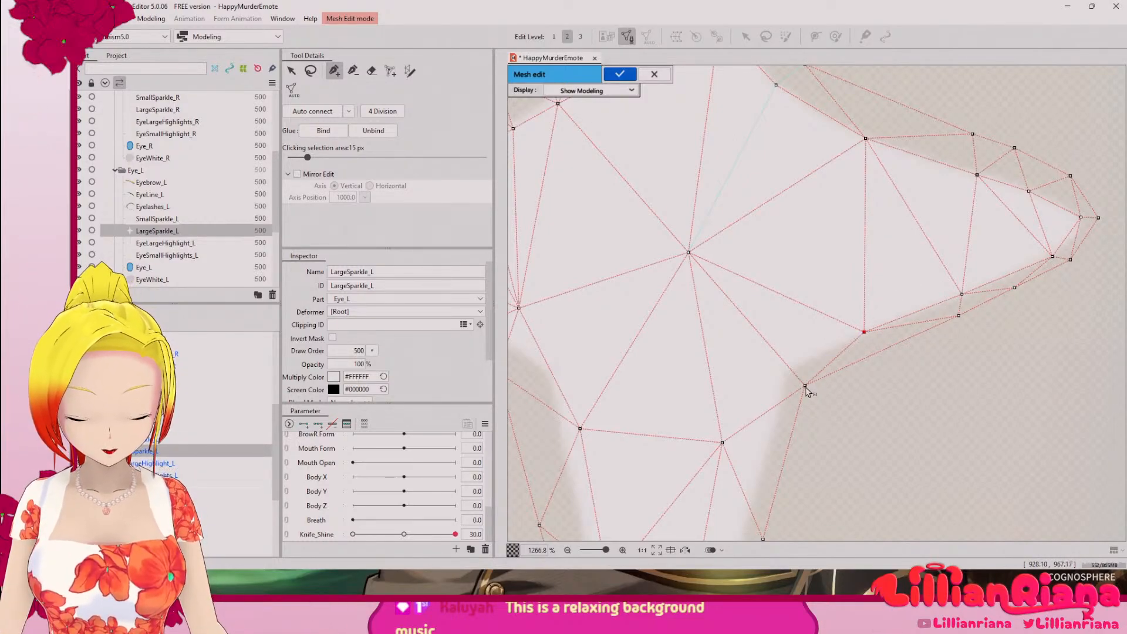
Step: Add a vertex at the sparkle's lower-right notch and move the lower arm's inner vertices onto its right edge
click(795, 371)
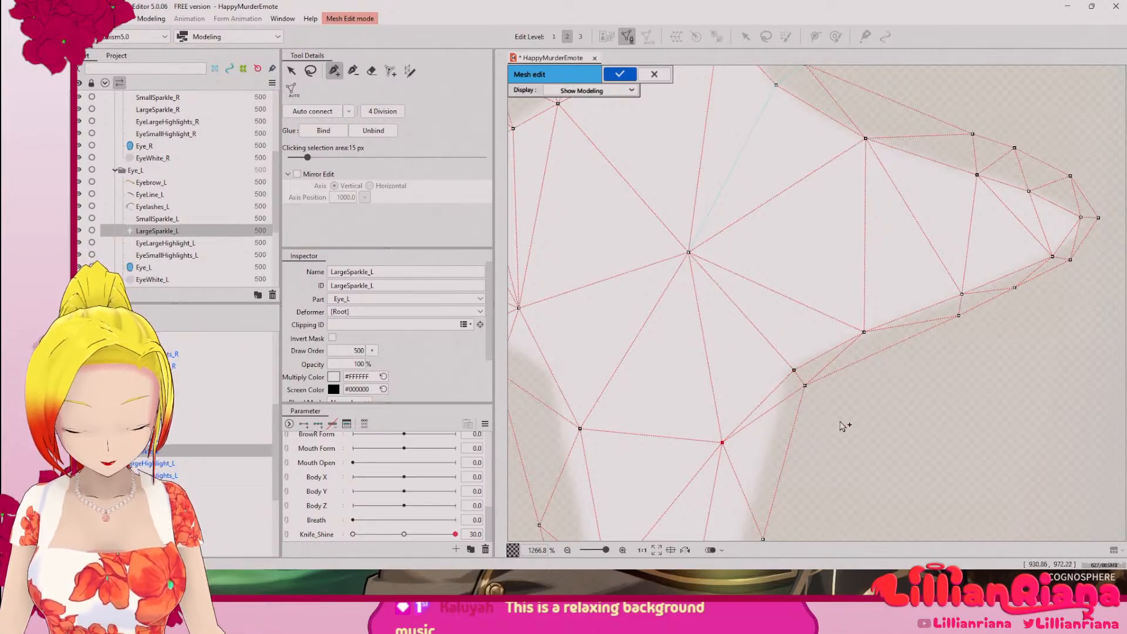
drag(777, 430, 781, 310)
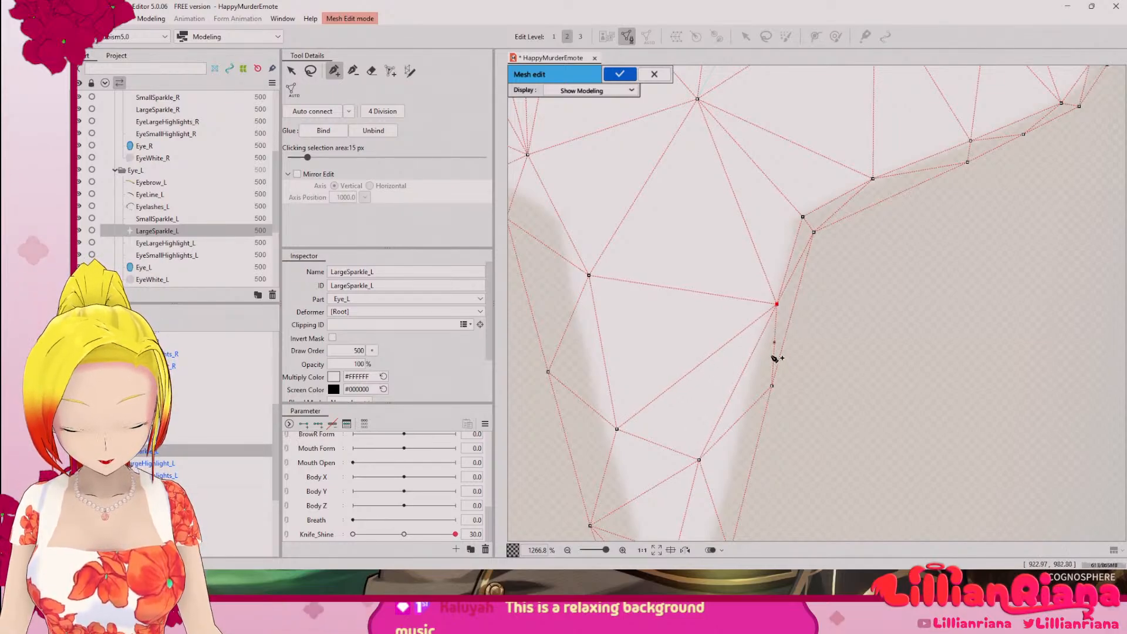
drag(722, 421, 728, 286)
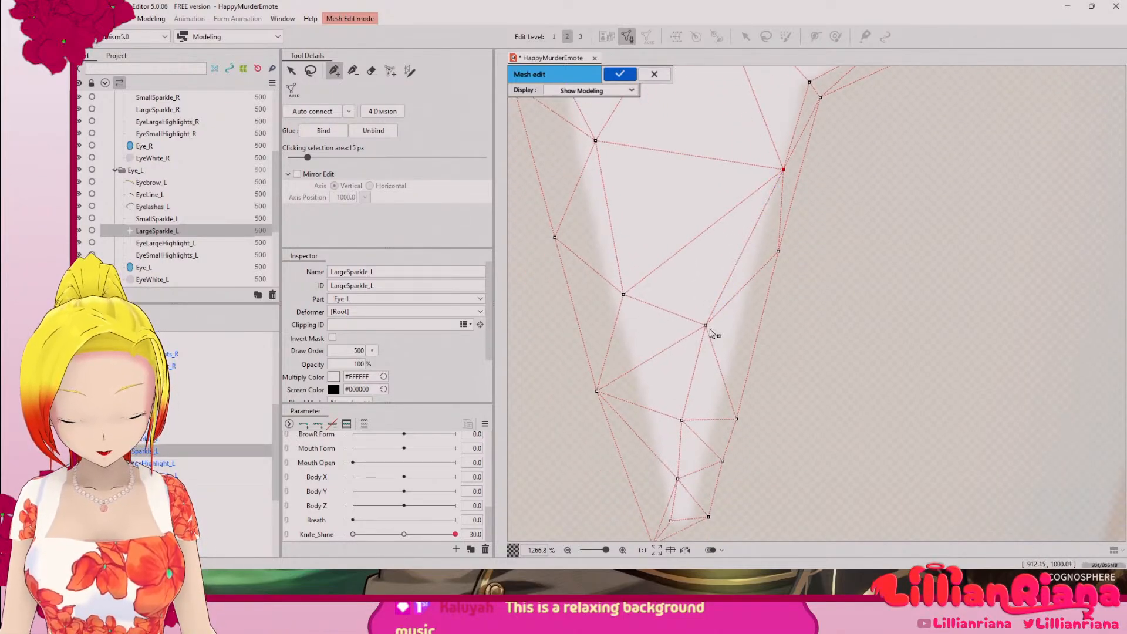
drag(709, 329, 741, 332)
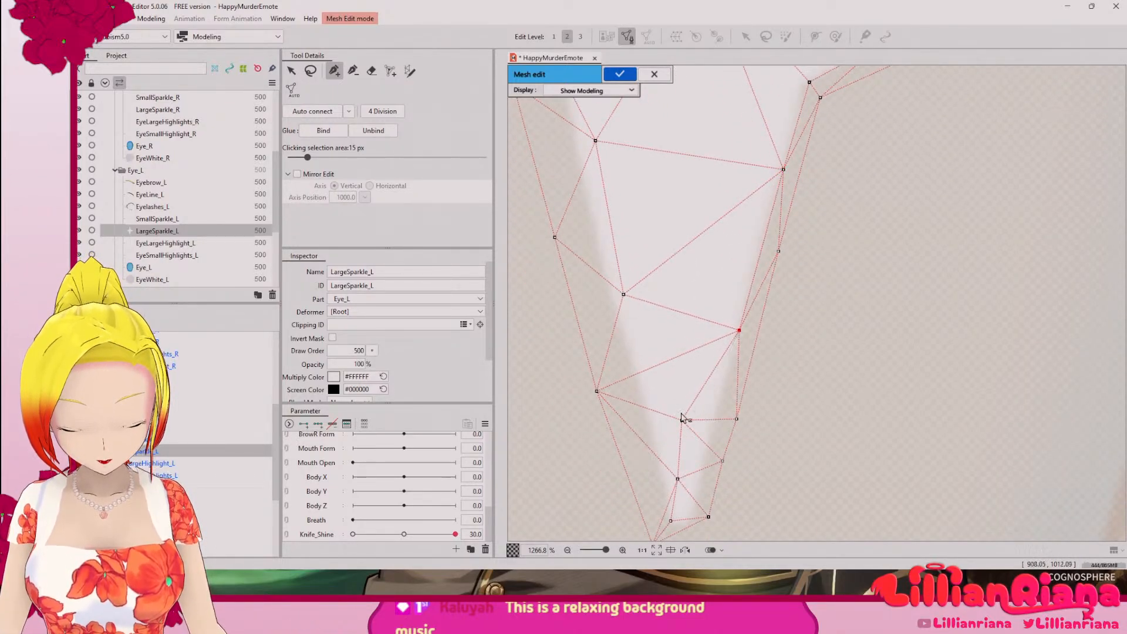
drag(684, 421, 715, 431)
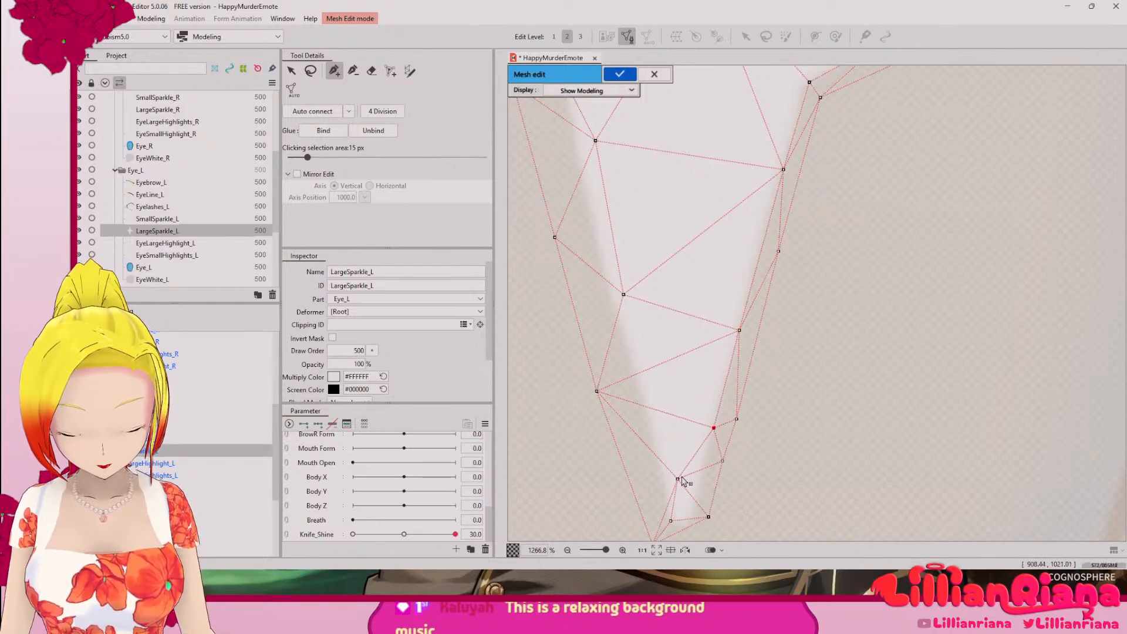
Step: Reposition the vertices at the lower arm's tip, placing the inner ones on the tip and its left edge and the outermost one just below
drag(679, 481, 684, 513)
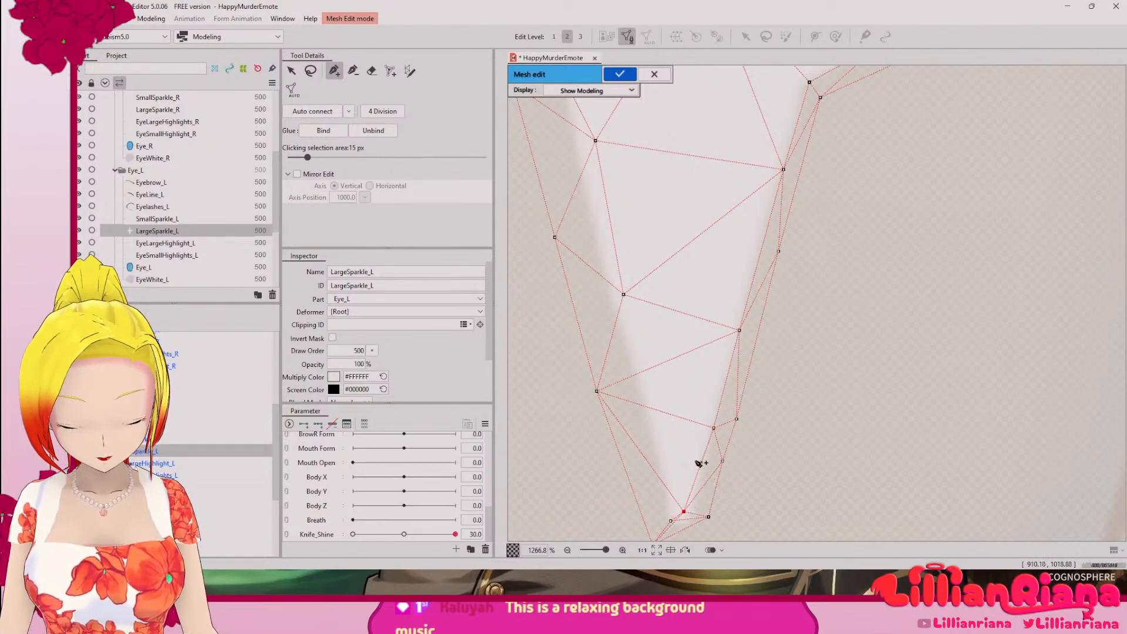
drag(693, 454, 709, 313)
drag(673, 405, 704, 418)
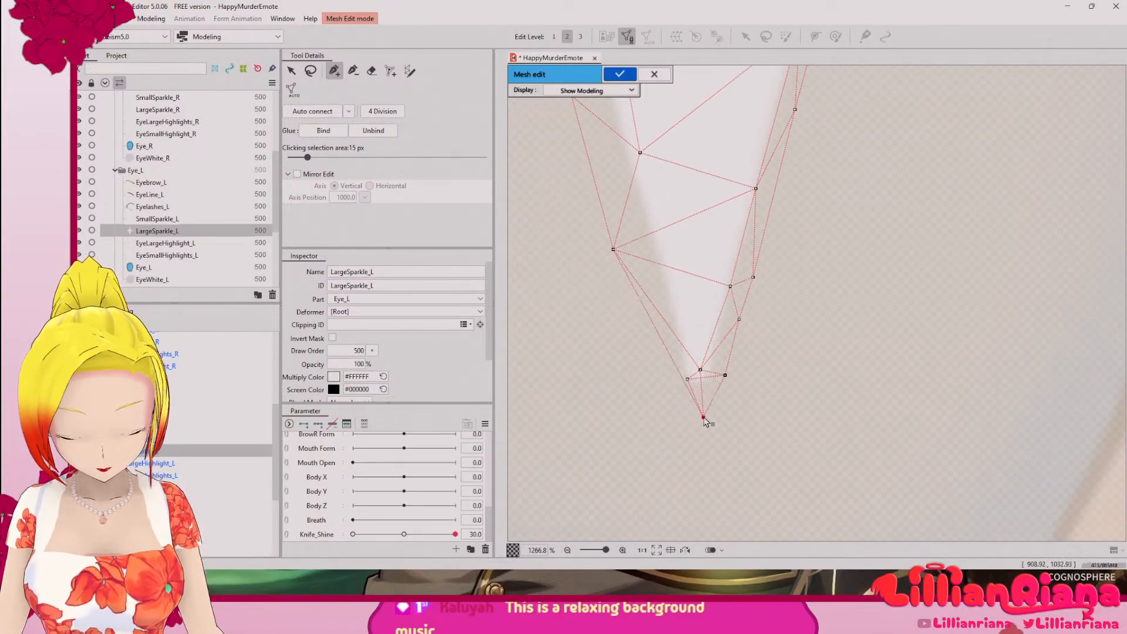
mouse_move(689, 379)
mouse_down()
mouse_move(715, 378)
mouse_move(682, 355)
mouse_move(697, 383)
mouse_up()
click(700, 383)
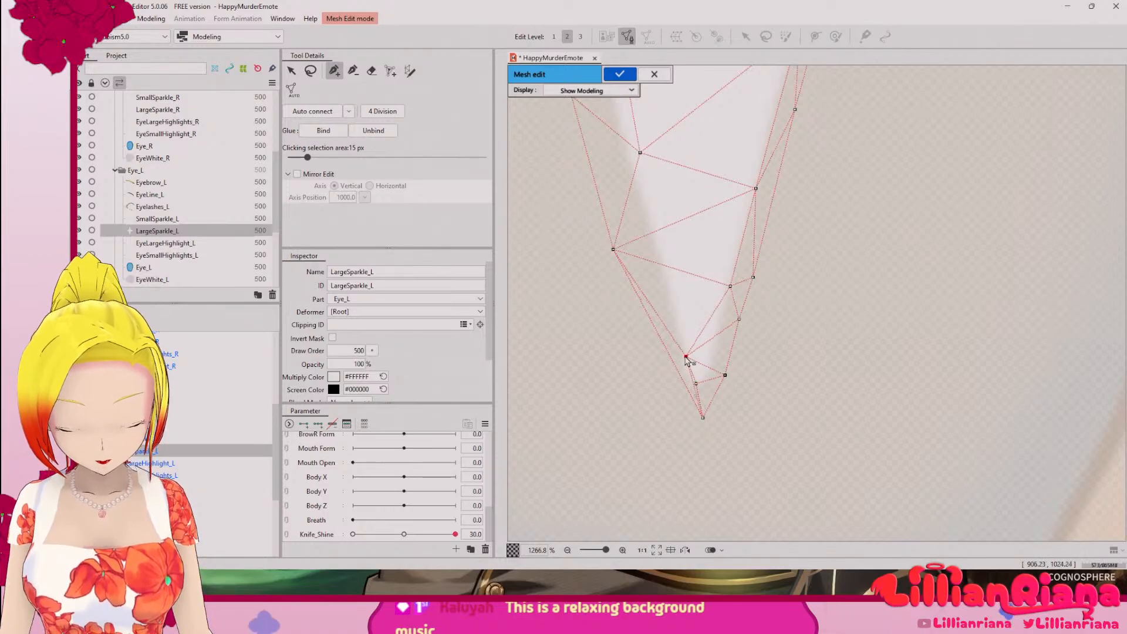
click(681, 354)
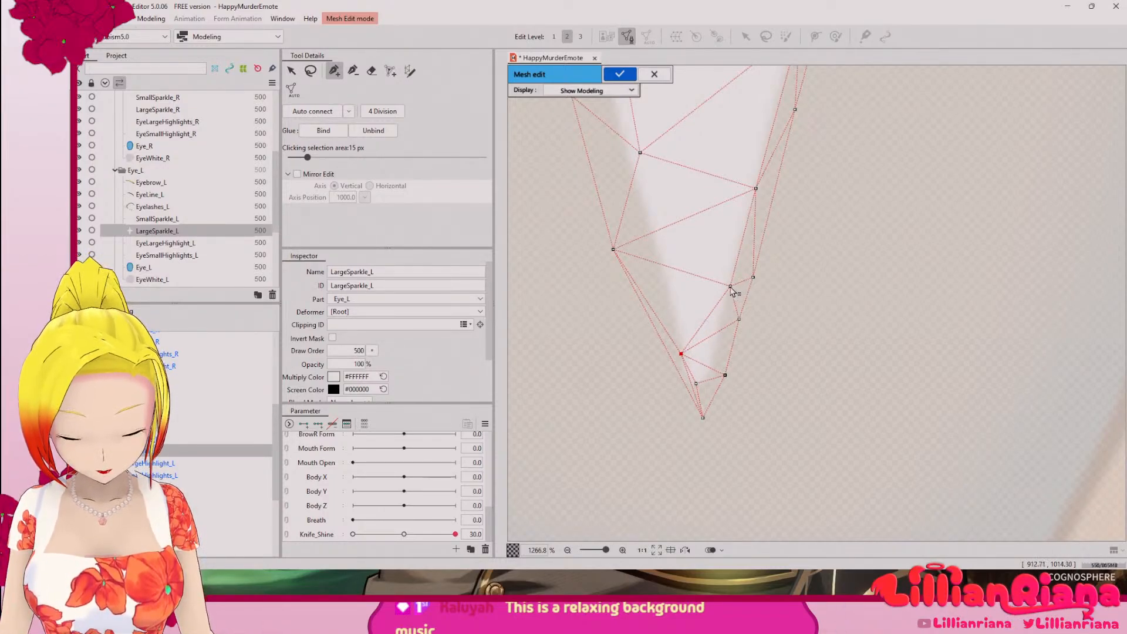
Step: Add two connected vertices along the right edge near the lower arm's tip and link them to the inner tip vertex
click(730, 287)
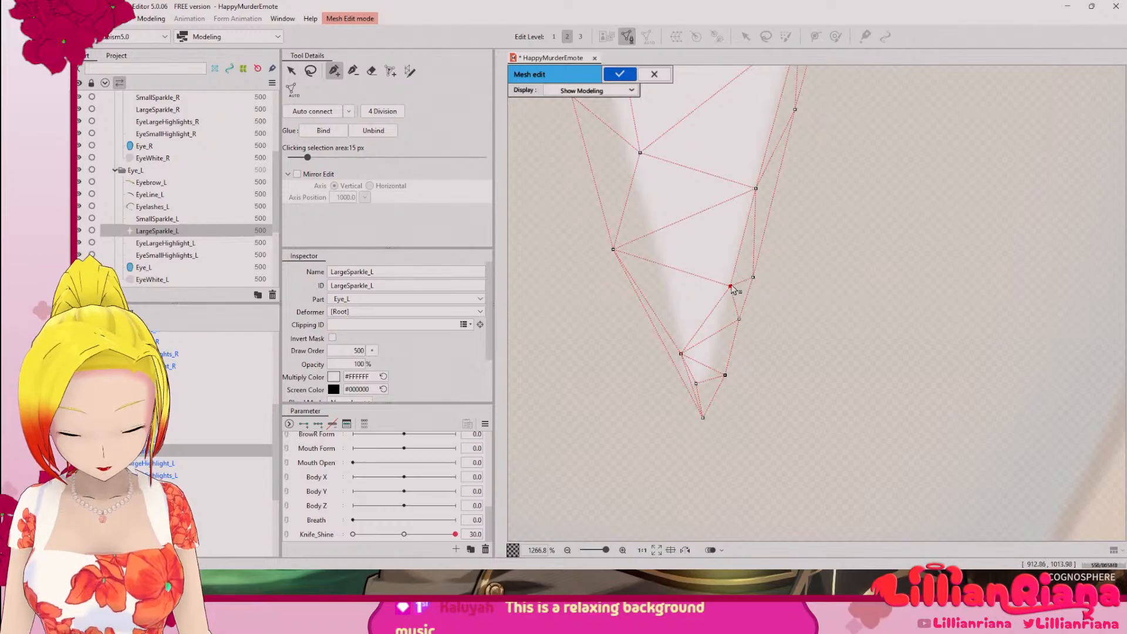
click(725, 328)
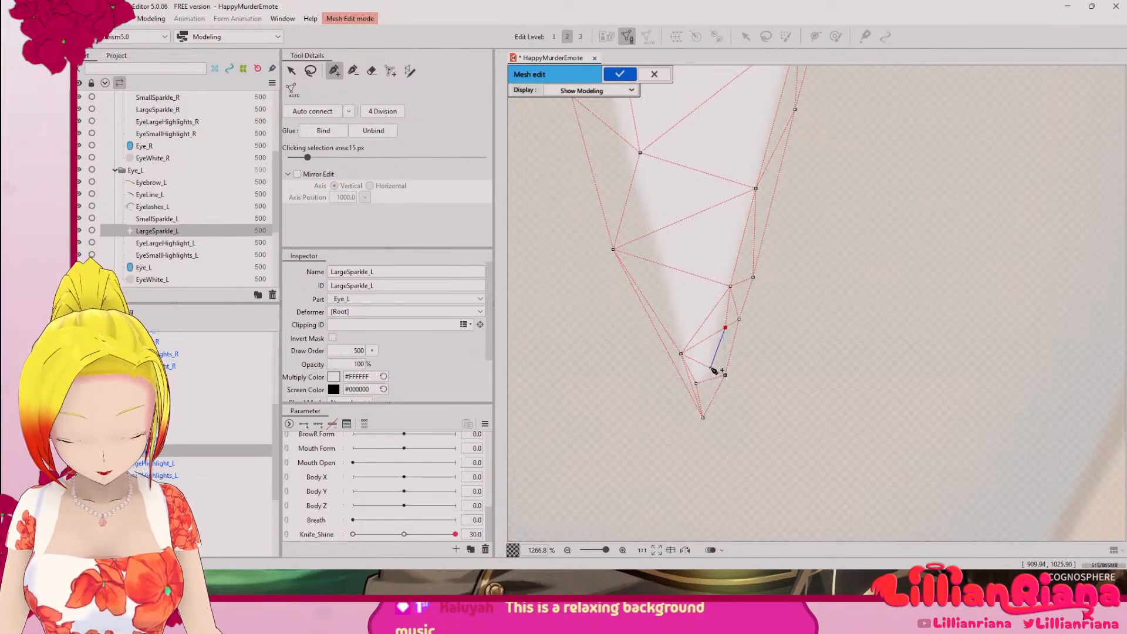
click(712, 368)
click(697, 383)
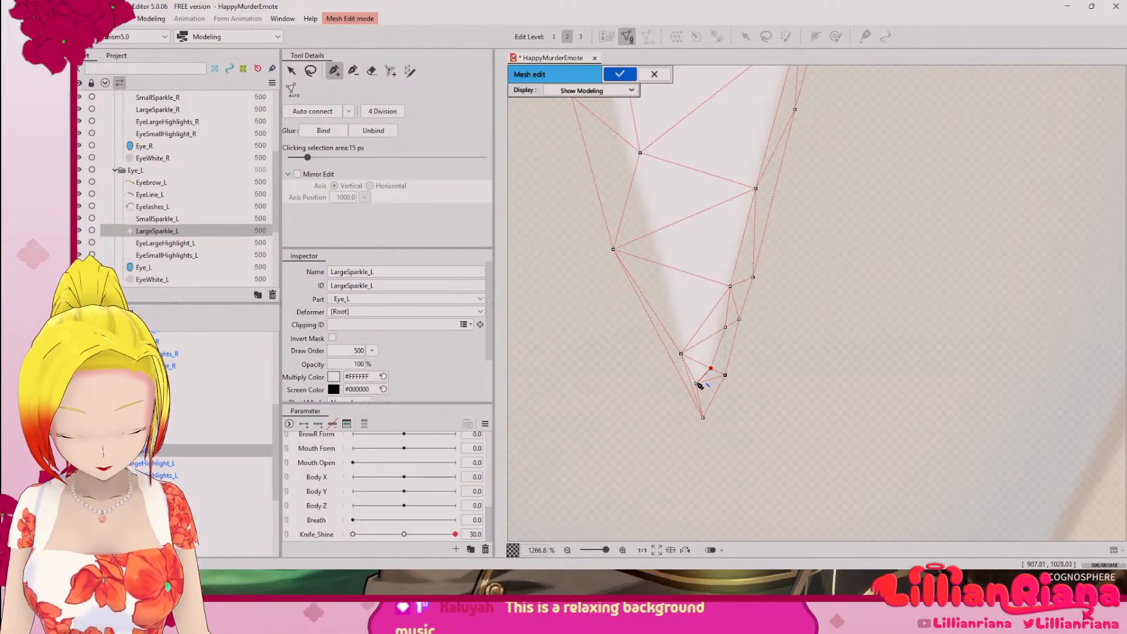
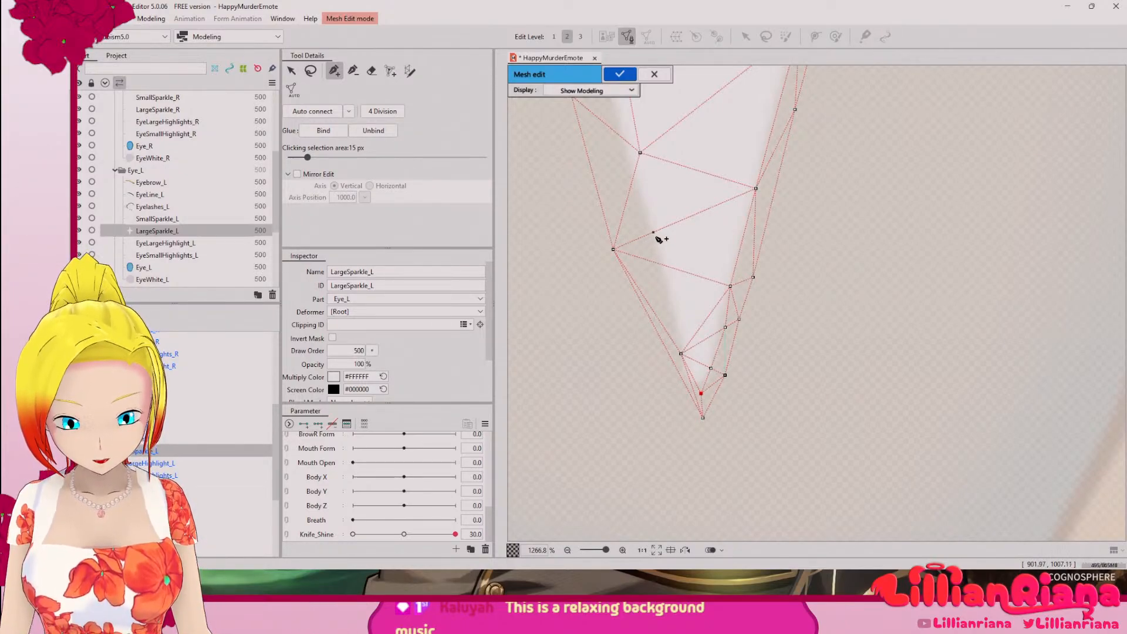
Step: Add connected vertices along the lower arm's left edge and link them to the inner vertex near the tip
click(662, 264)
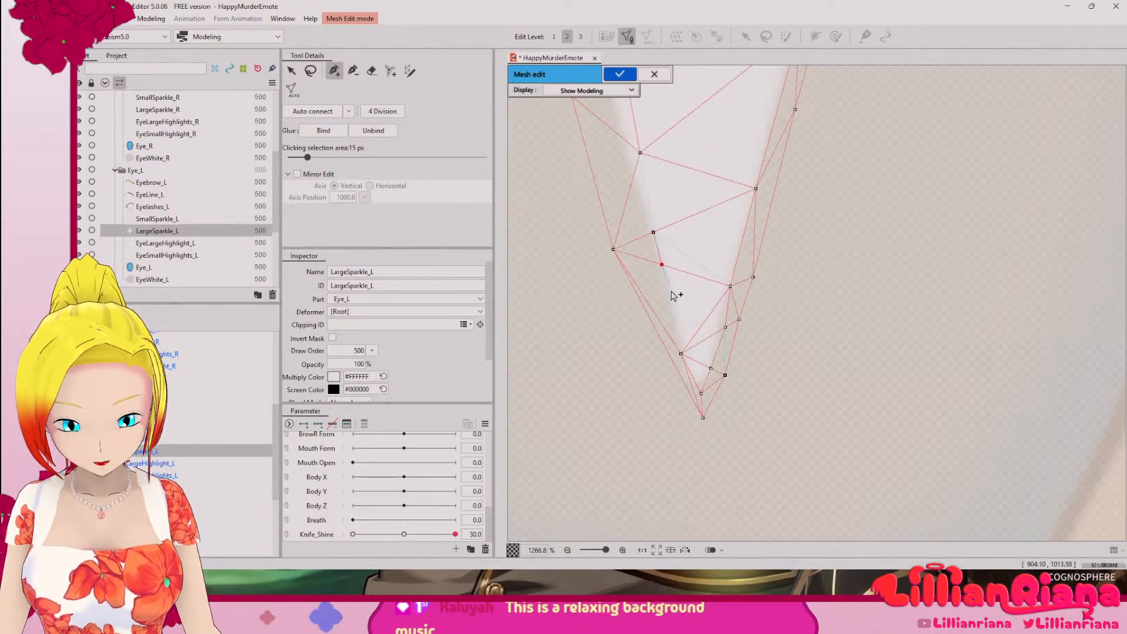
click(681, 355)
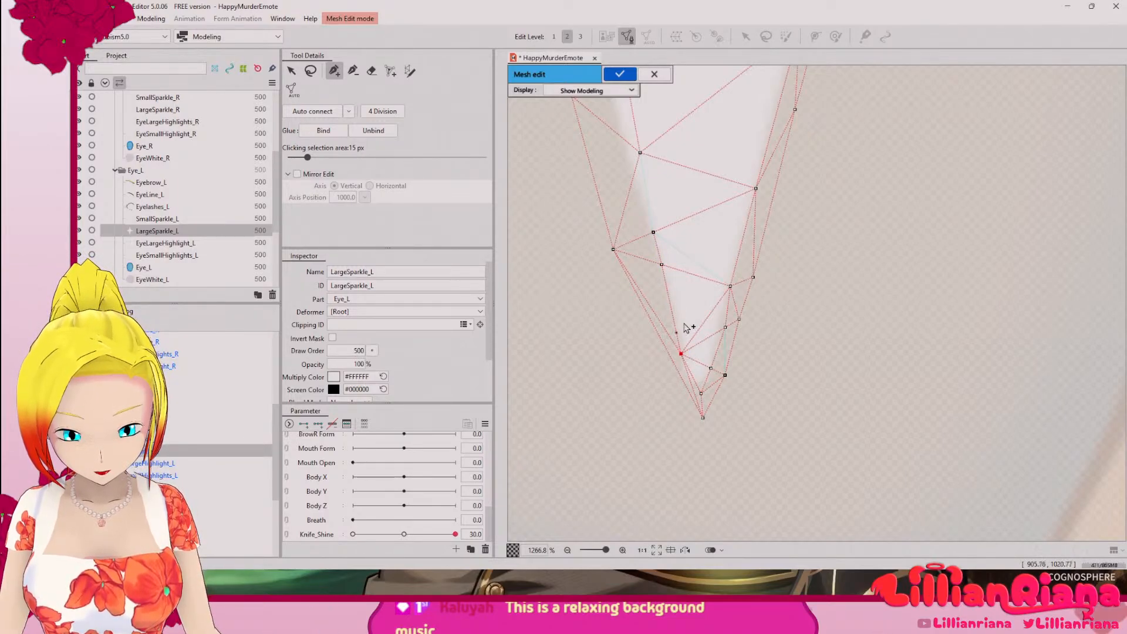
ctrl+click(649, 307)
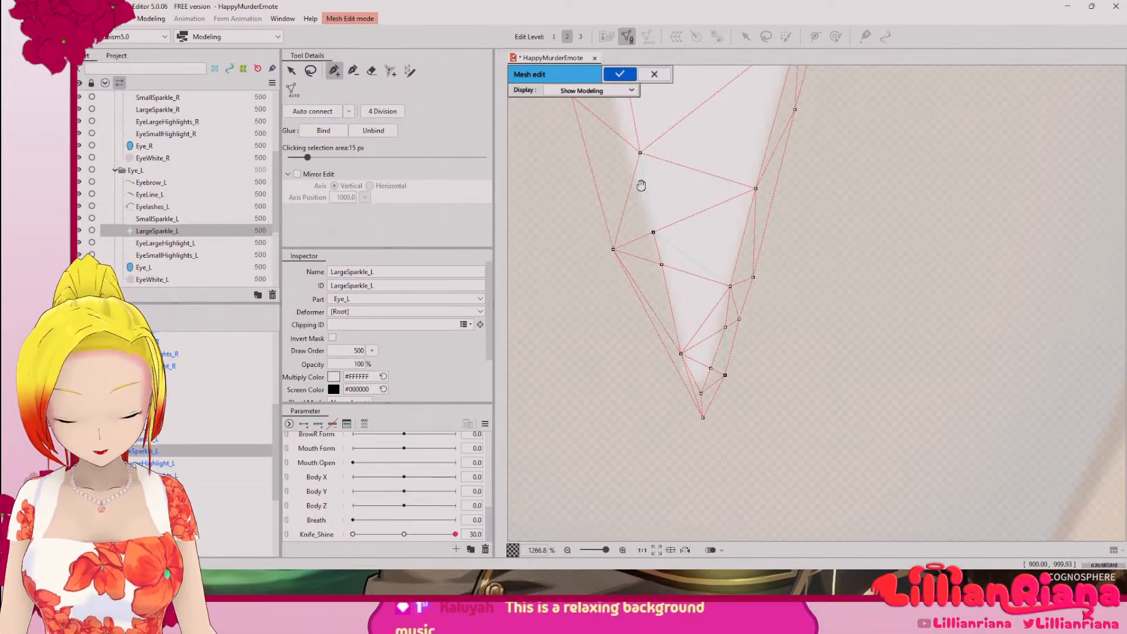
Step: Move the lower arm's upper inner vertices onto its left edge and link the left-edge vertex across to the right edge
scroll(640, 182, up, 3)
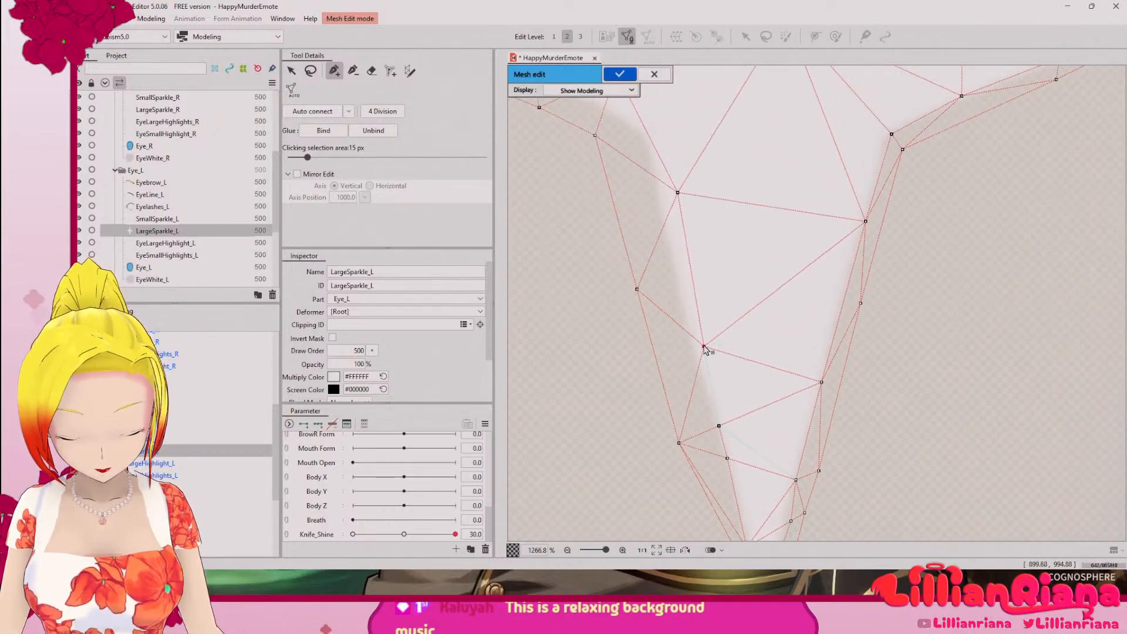
drag(707, 347, 695, 347)
click(719, 426)
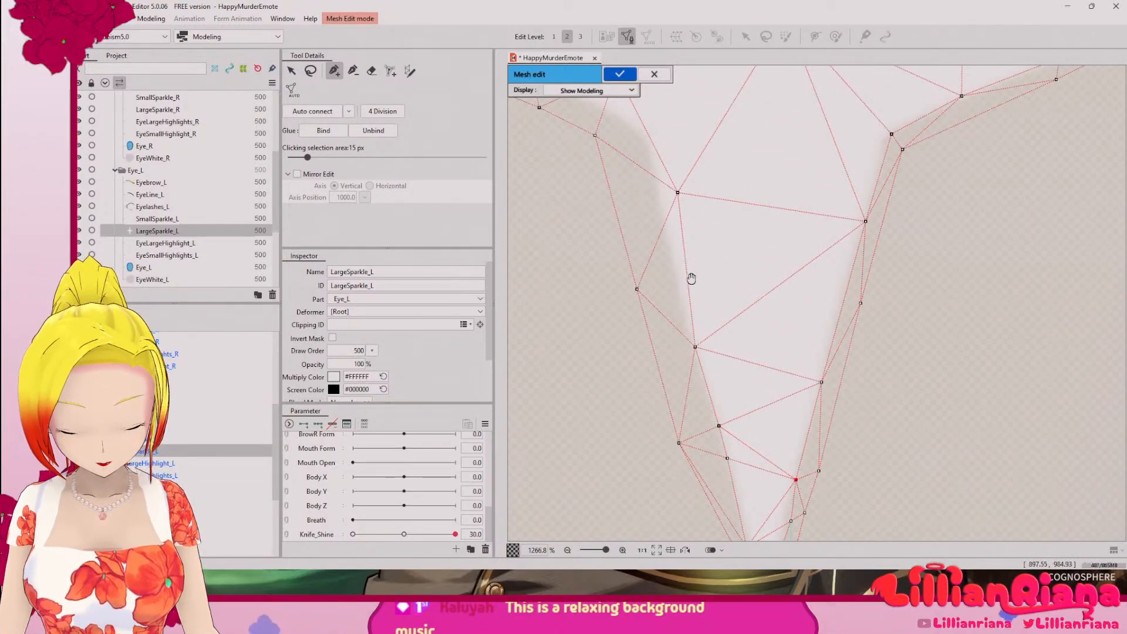
drag(692, 274, 756, 443)
drag(743, 361, 724, 369)
Step: Add a vertex at the sparkle's lower-left notch and link it to the centre vertex and the outer notch vertex
drag(701, 251, 731, 306)
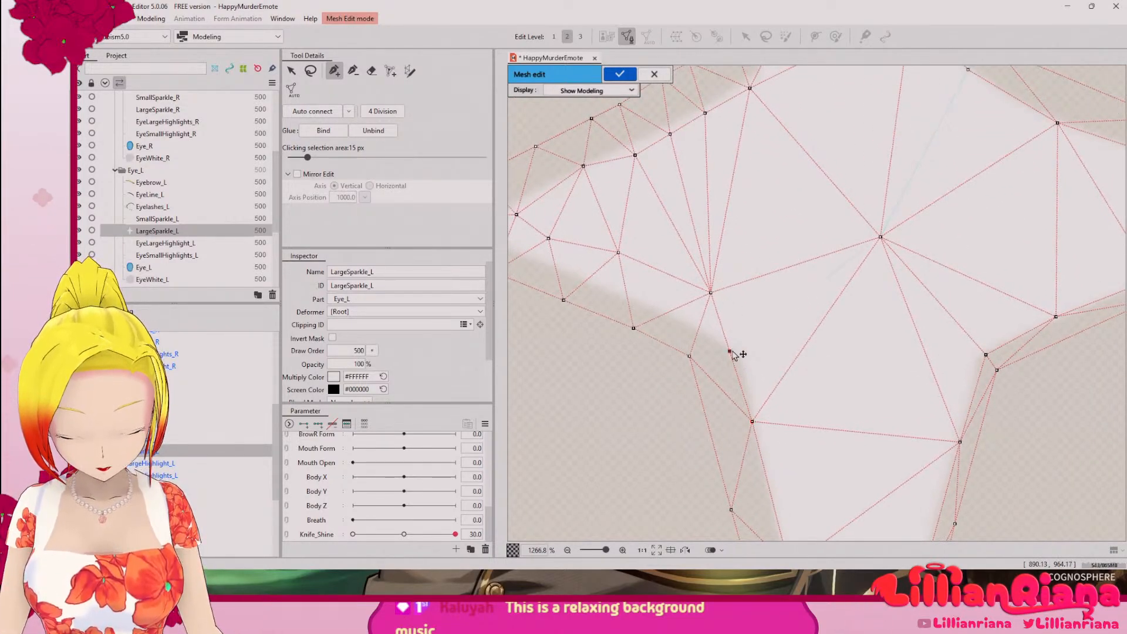
click(734, 350)
click(881, 237)
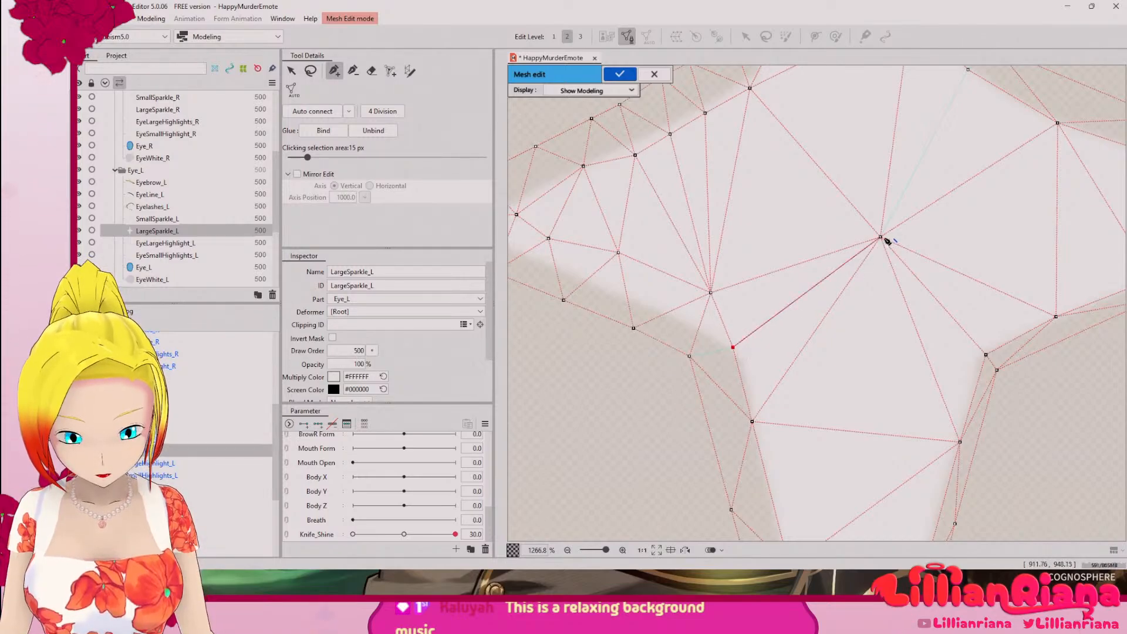
click(689, 356)
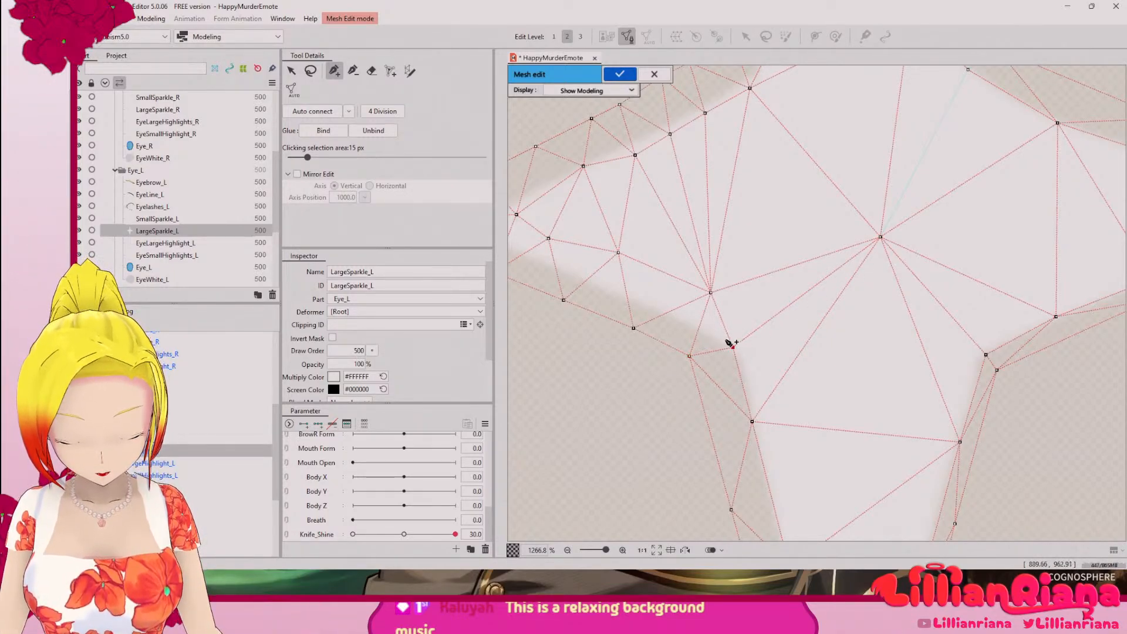
Step: Add a chain of vertices along the left arm's lower edge from the notch to the tip, linking it to the outer vertices
click(699, 328)
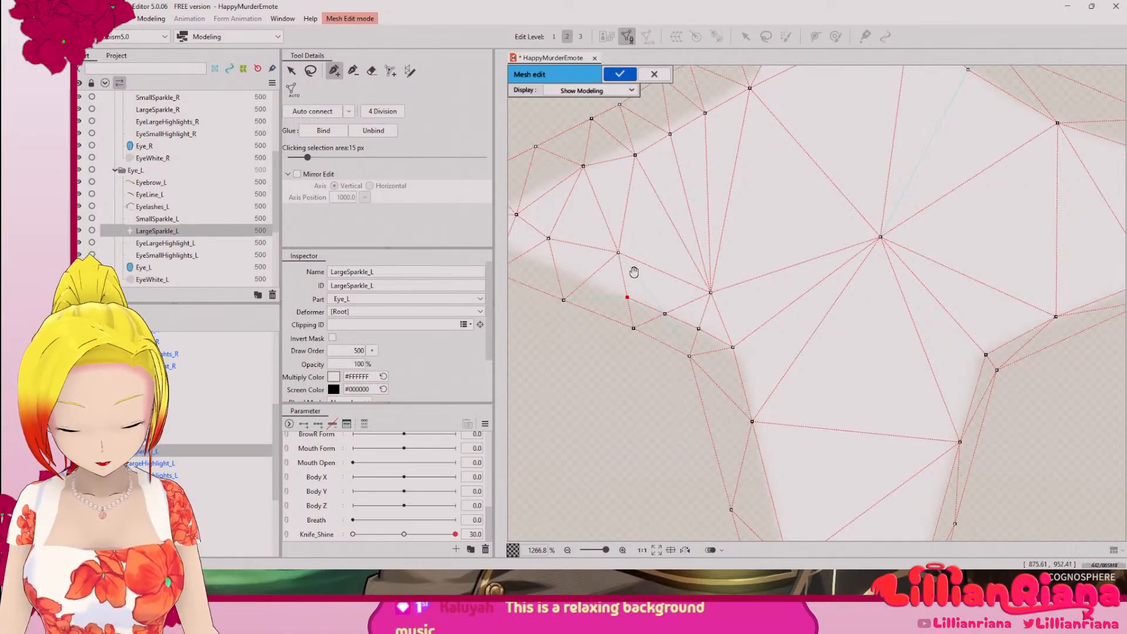
drag(634, 272, 818, 452)
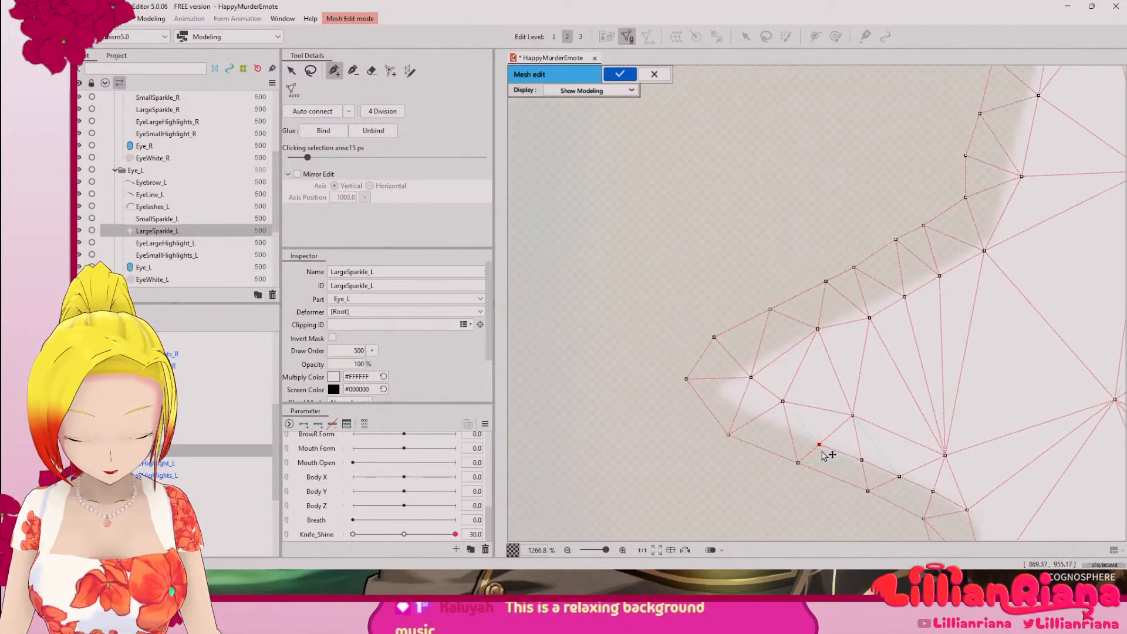
click(861, 460)
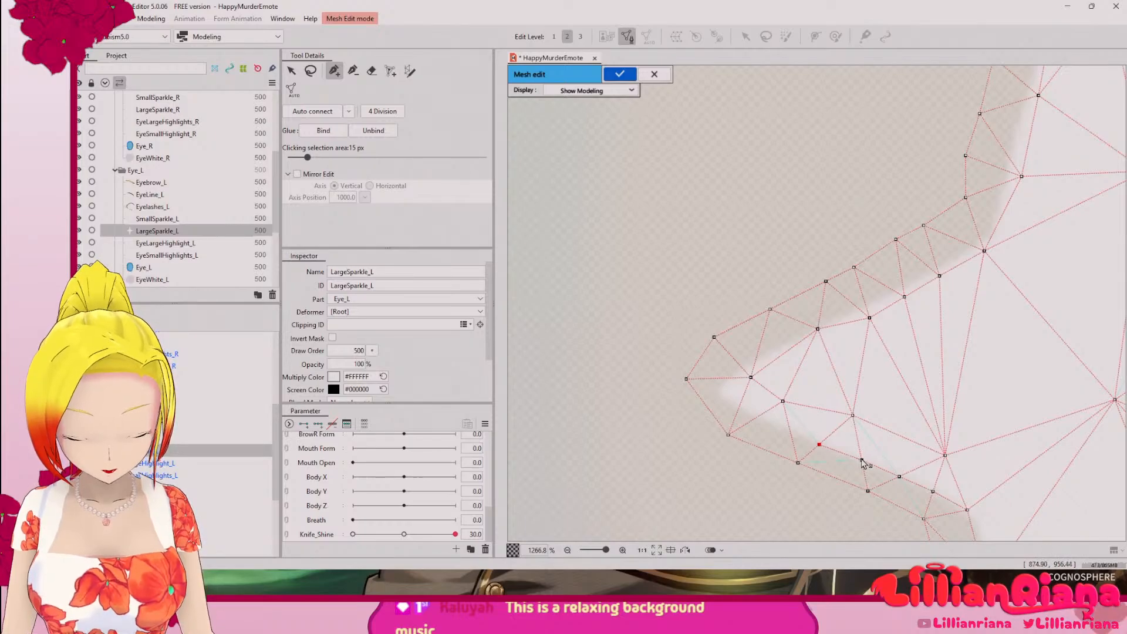
click(799, 463)
click(819, 445)
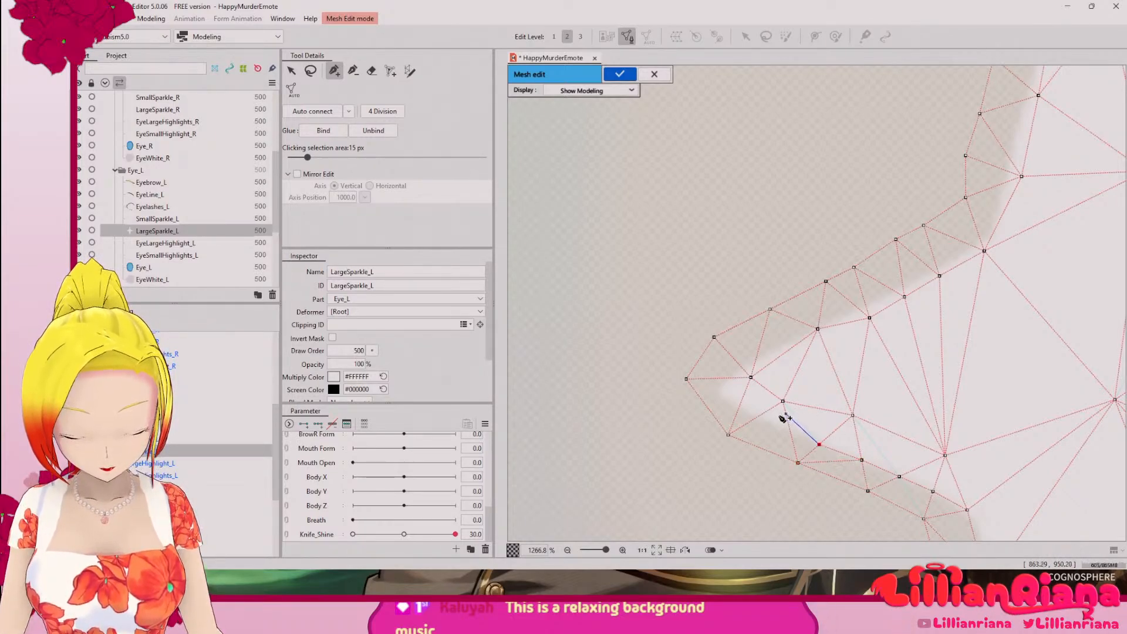
click(791, 436)
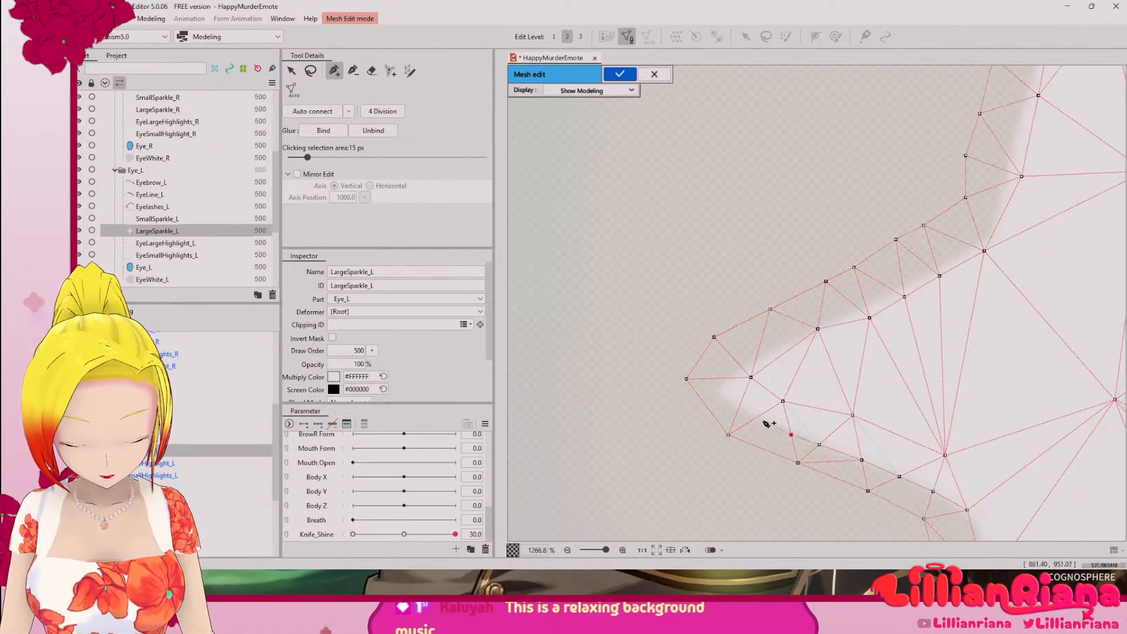
click(757, 418)
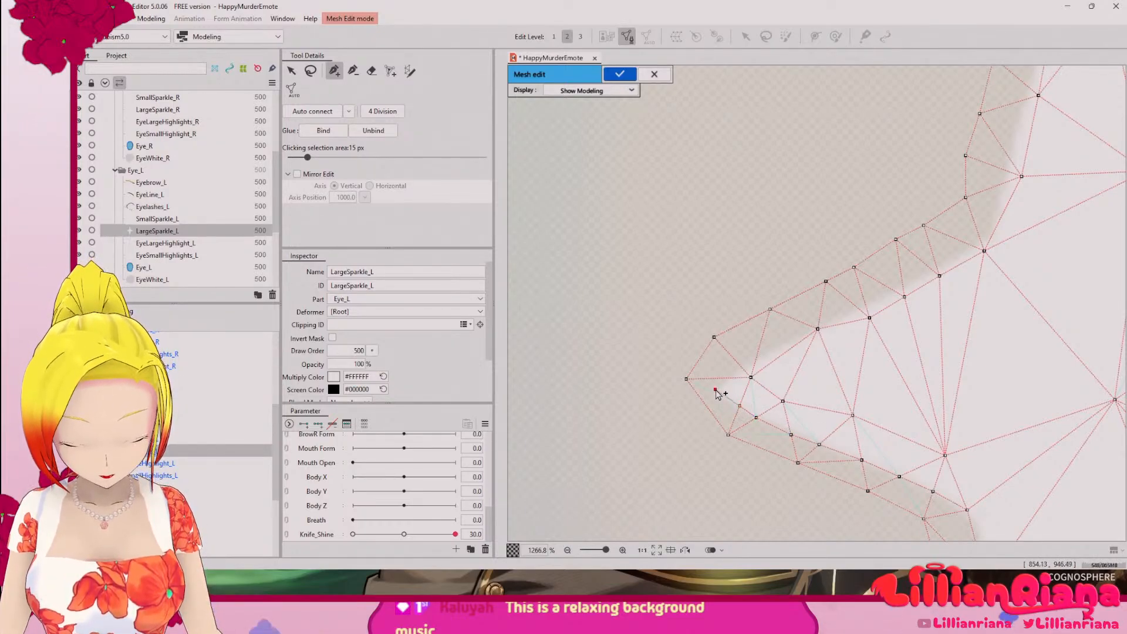
click(715, 390)
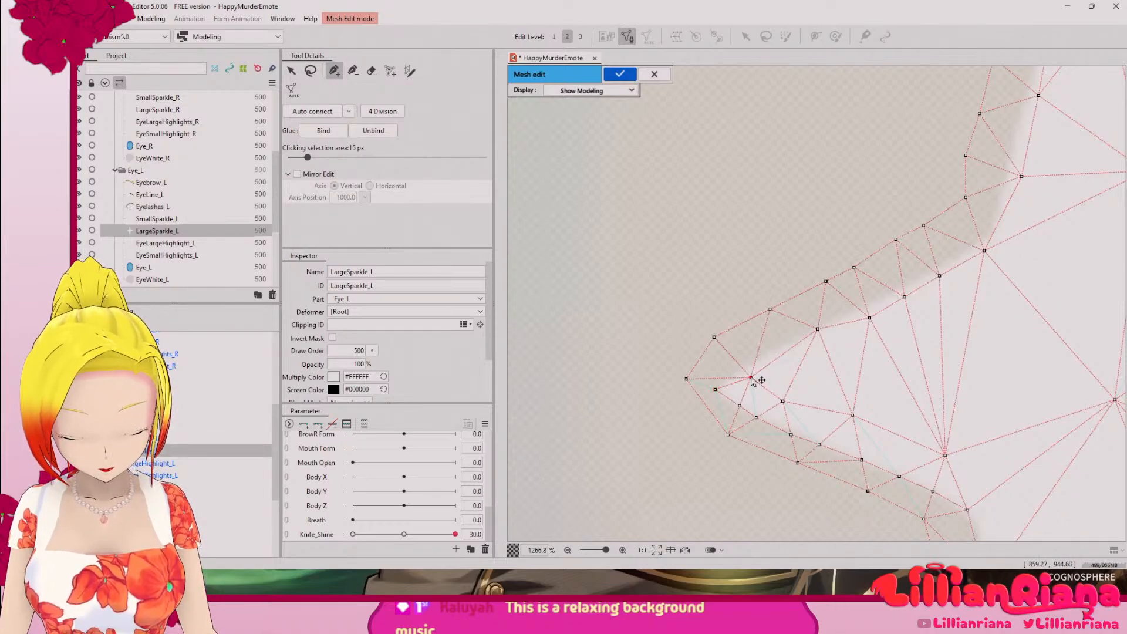
Step: Move the inner vertex near the left arm's tip onto the upper edge and link the tip's inner vertices to the surrounding outline
drag(751, 379, 750, 371)
click(756, 418)
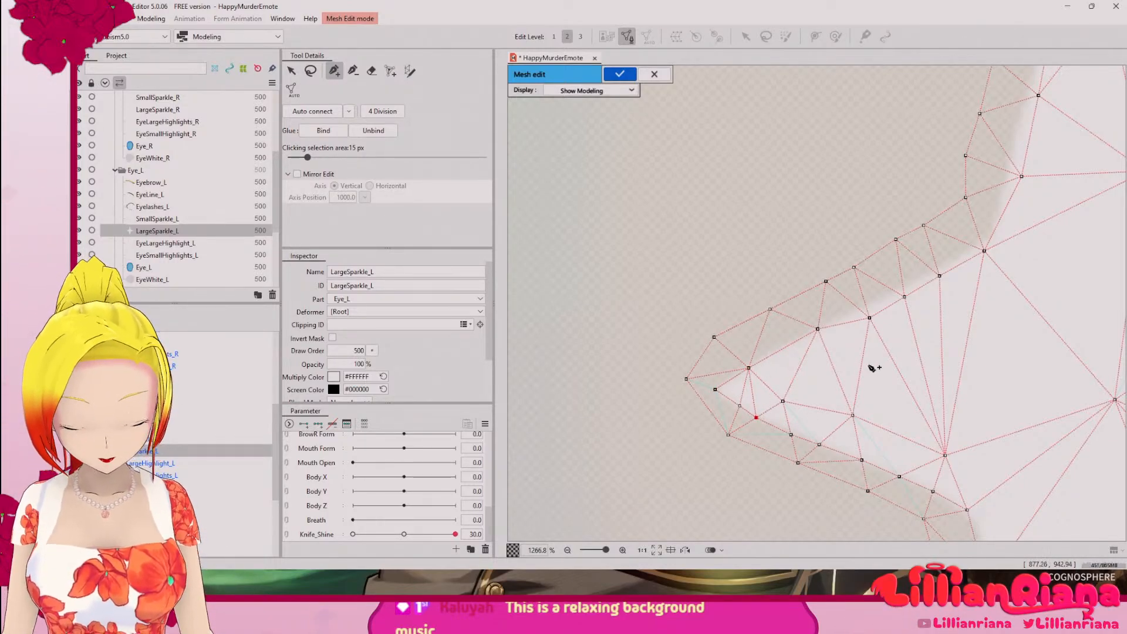
click(728, 436)
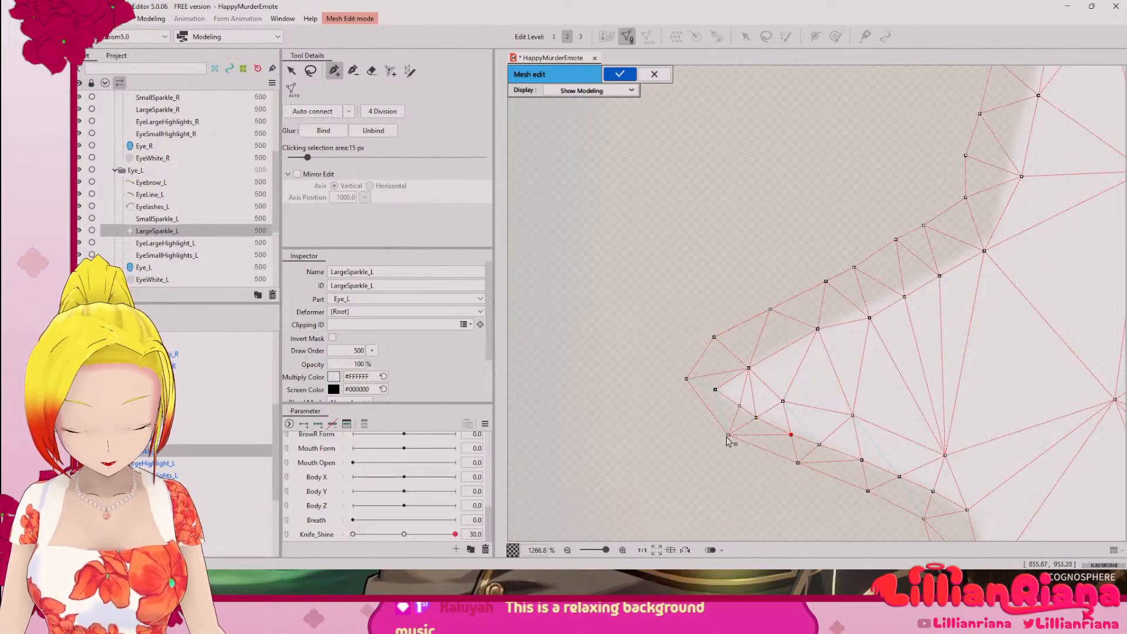
click(687, 379)
Step: Move the inner vertices along the left arm's upper edge and at the upper-left notch onto the sparkle's edge
drag(881, 380, 732, 421)
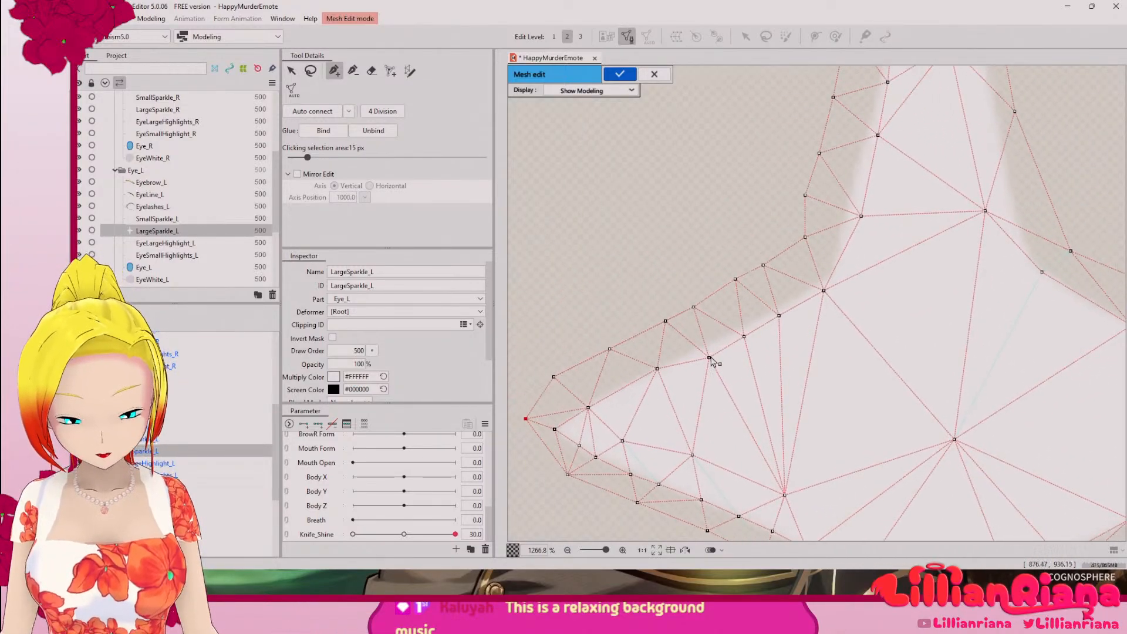
drag(710, 357, 781, 310)
drag(825, 292, 827, 287)
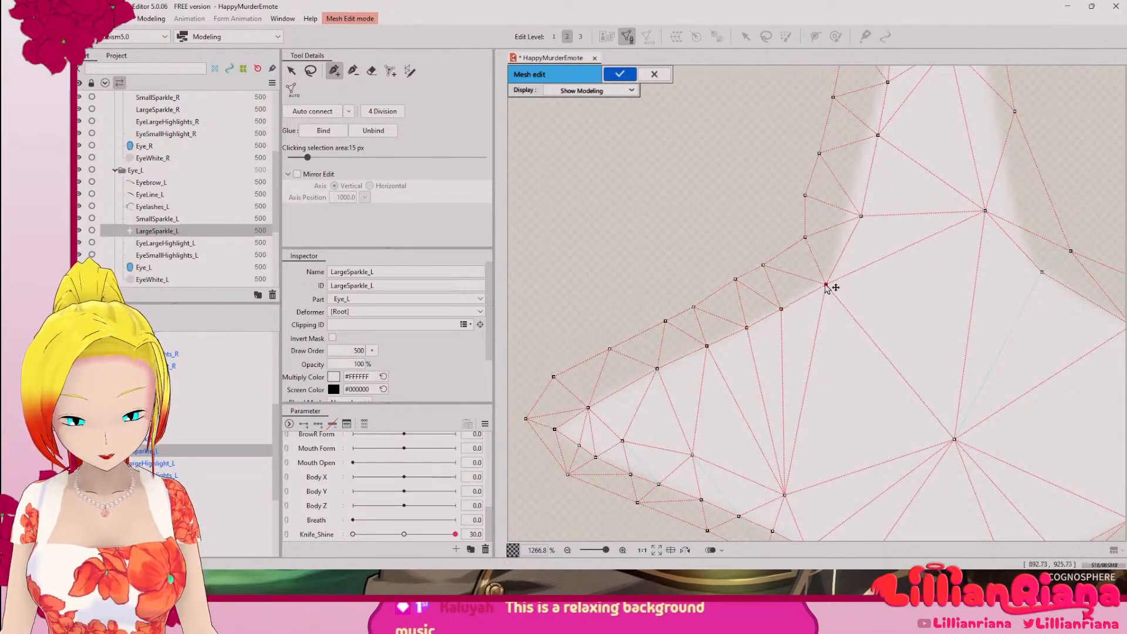
Step: Link the upper-right notch's inner vertex to the outer notch vertex and the sparkle's centre vertex
drag(916, 211, 677, 326)
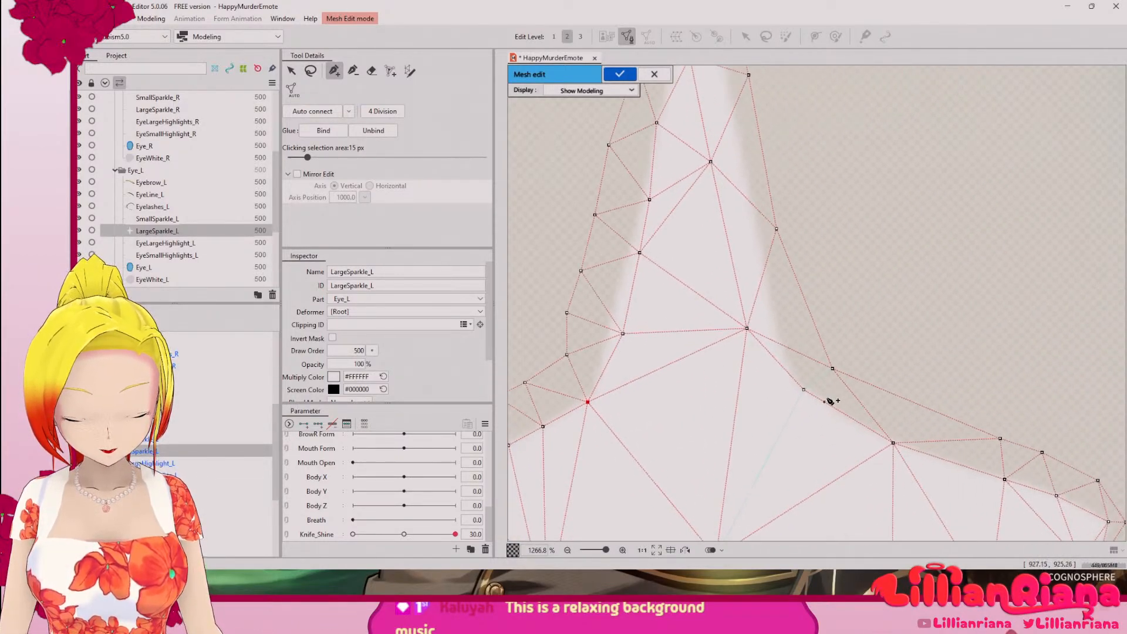
click(804, 389)
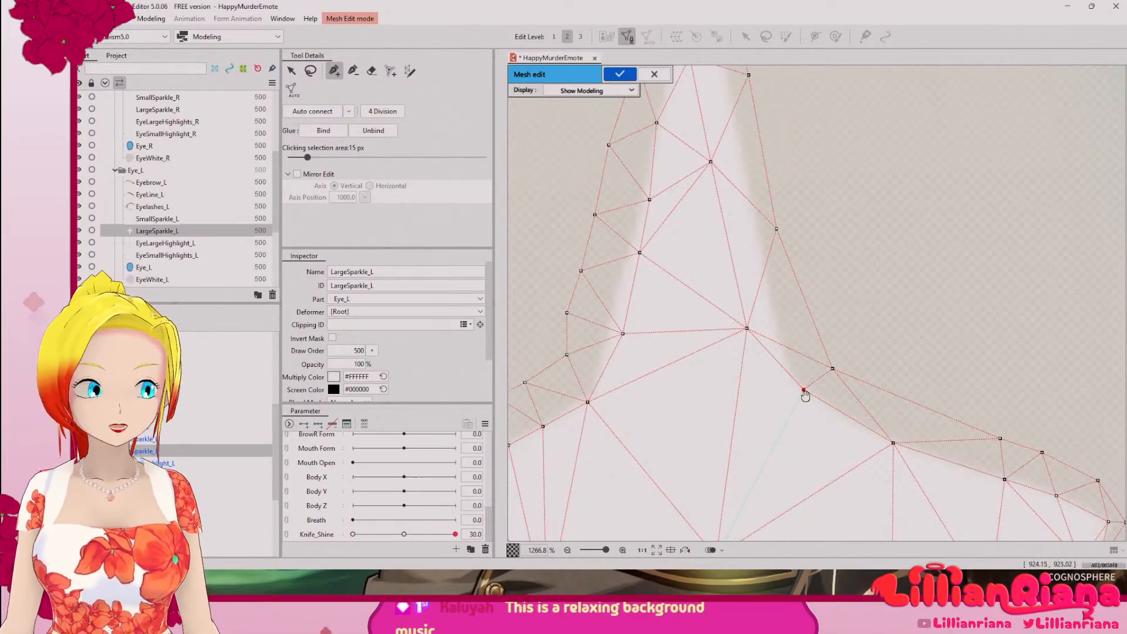
drag(786, 412, 813, 305)
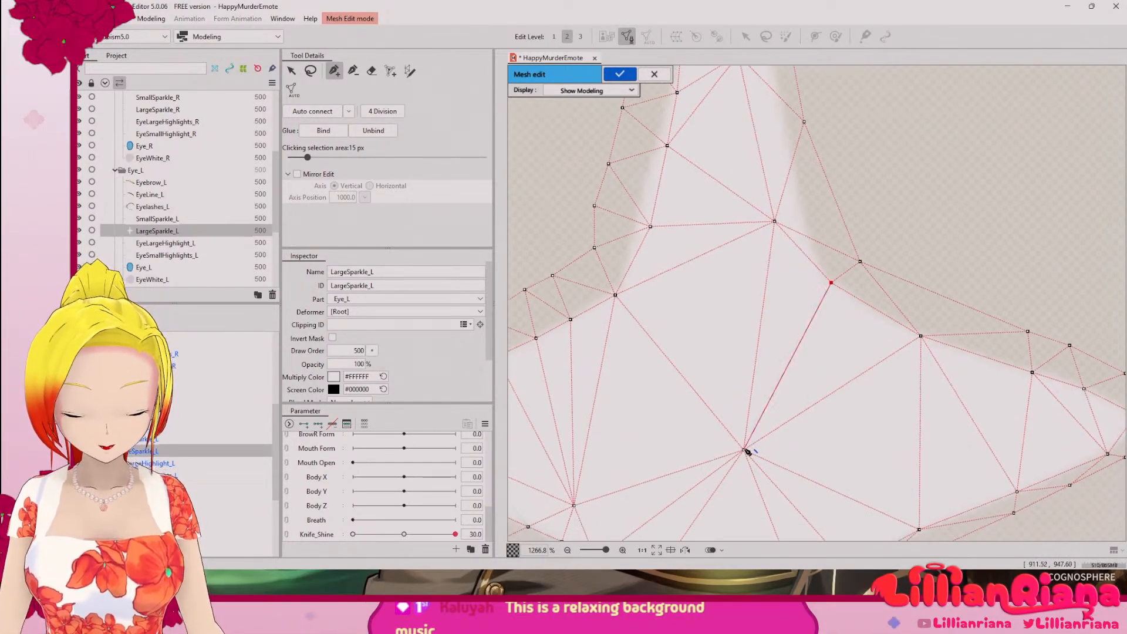
click(746, 450)
Step: Add vertices up the right edge at the upper arm's base and link them to the outer notch vertex and the centre vertex
drag(787, 269, 755, 439)
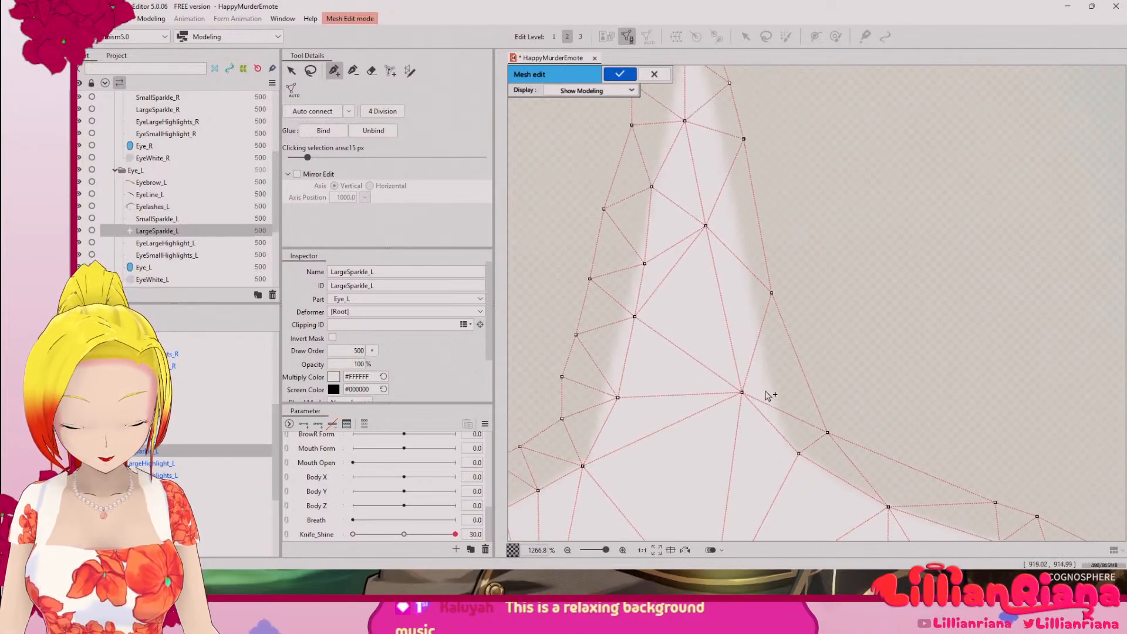
click(781, 434)
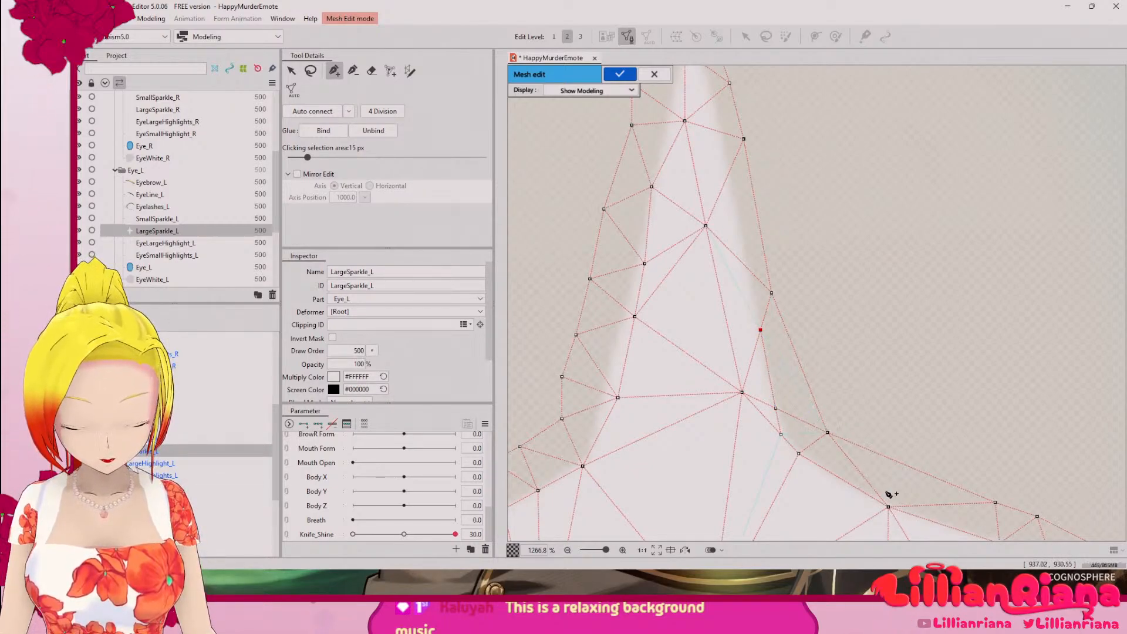
click(828, 432)
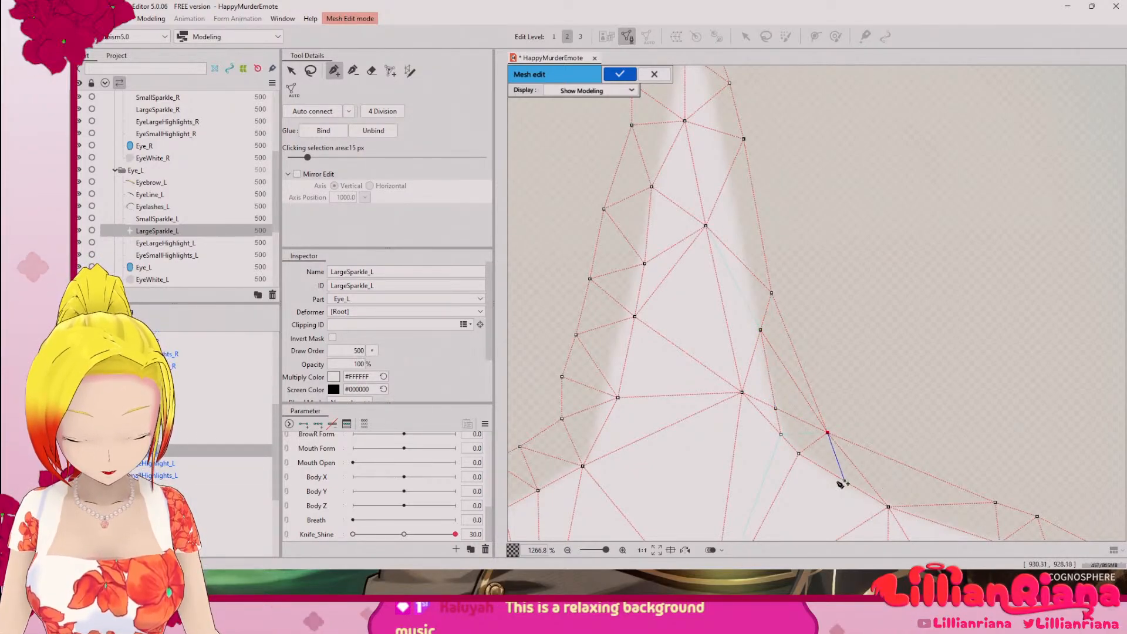
click(784, 440)
drag(744, 516, 784, 334)
click(753, 439)
Step: Add a chain of vertices along the rest of the upper arm's right edge and link it to the inner tip vertex
drag(790, 271, 761, 520)
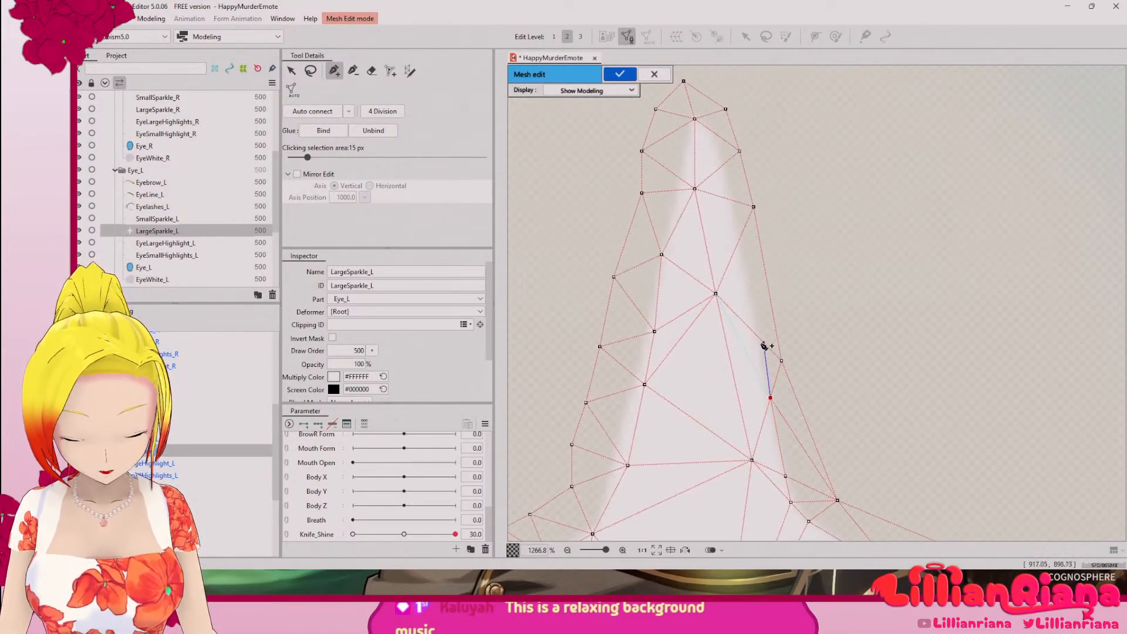
click(755, 334)
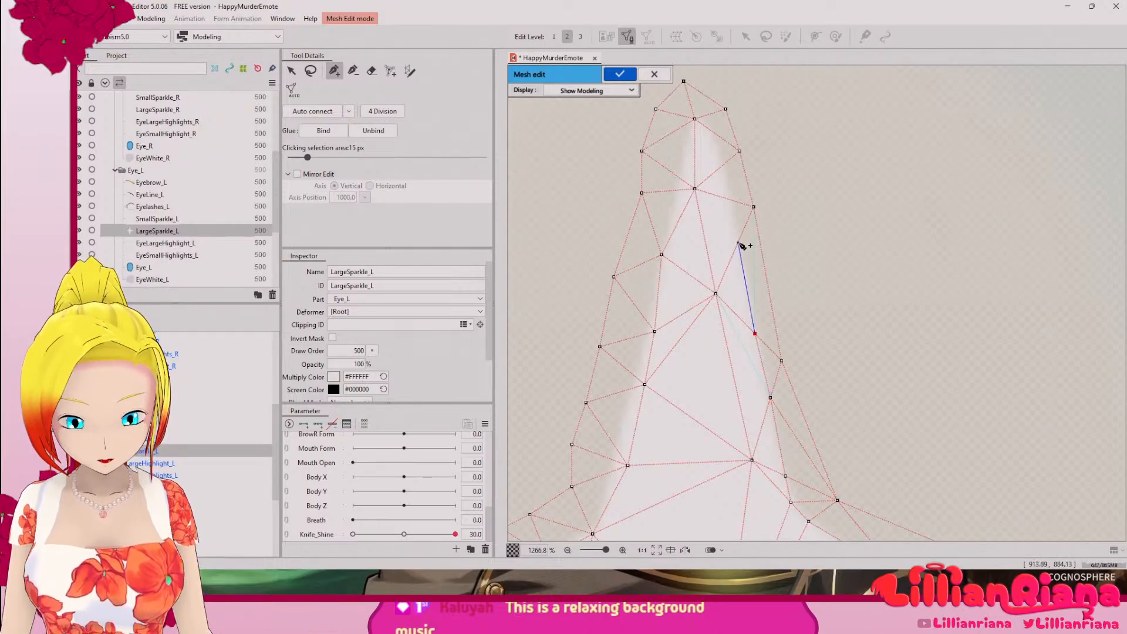
click(738, 243)
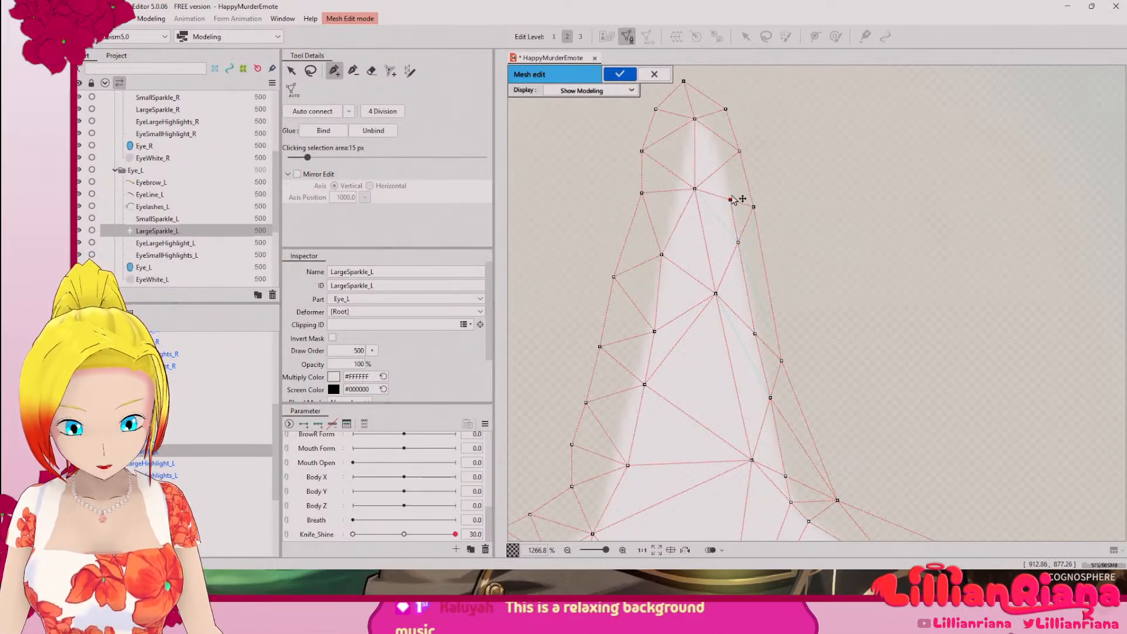
click(722, 165)
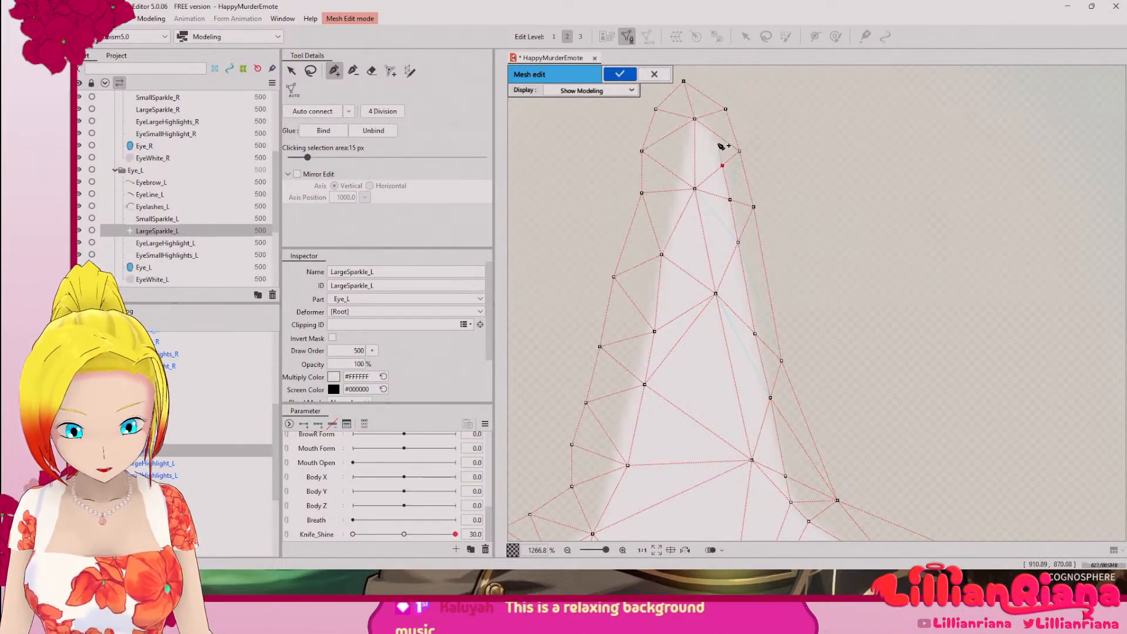
click(703, 124)
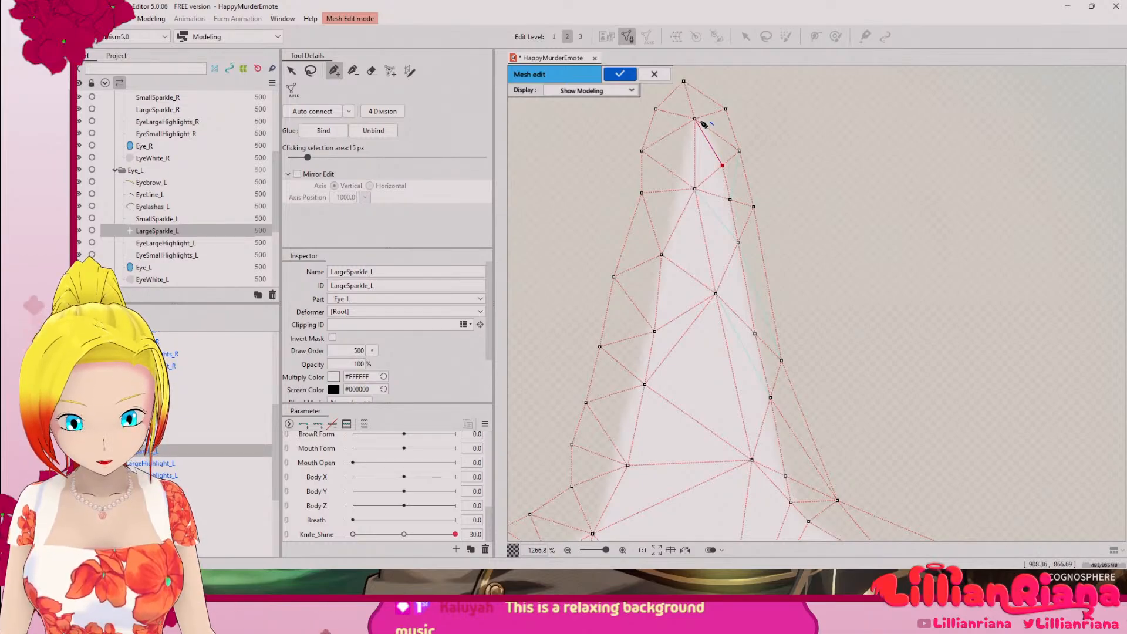
Step: Add two linked vertices on the upper arm's left edge near the tip and move the inner vertices below onto that edge
click(677, 176)
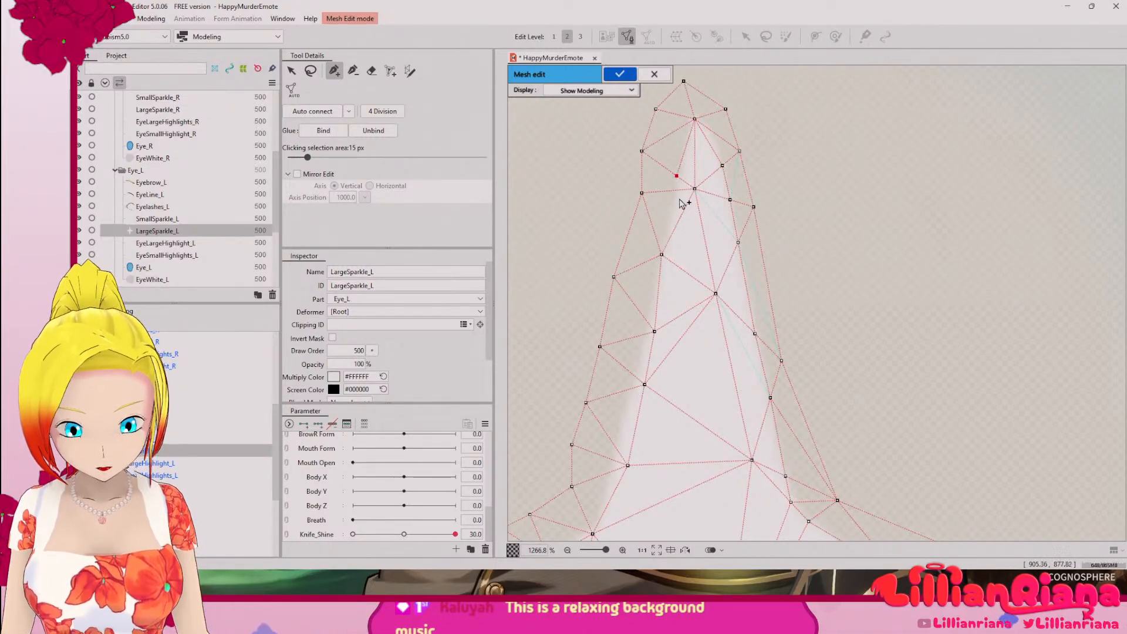
click(673, 190)
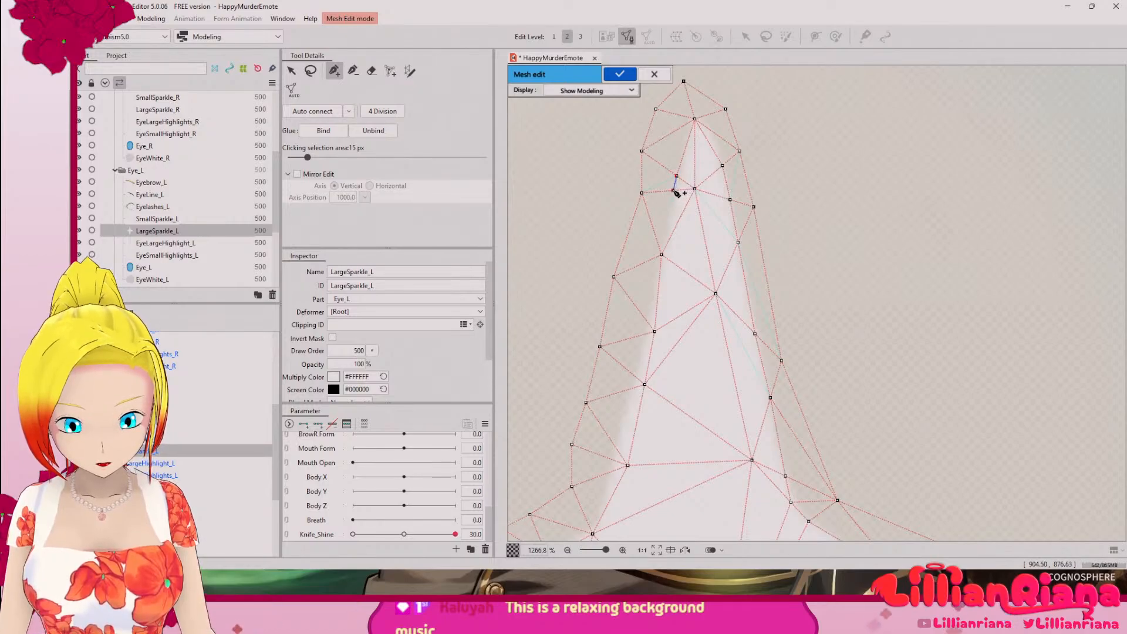
click(662, 254)
drag(665, 363, 678, 244)
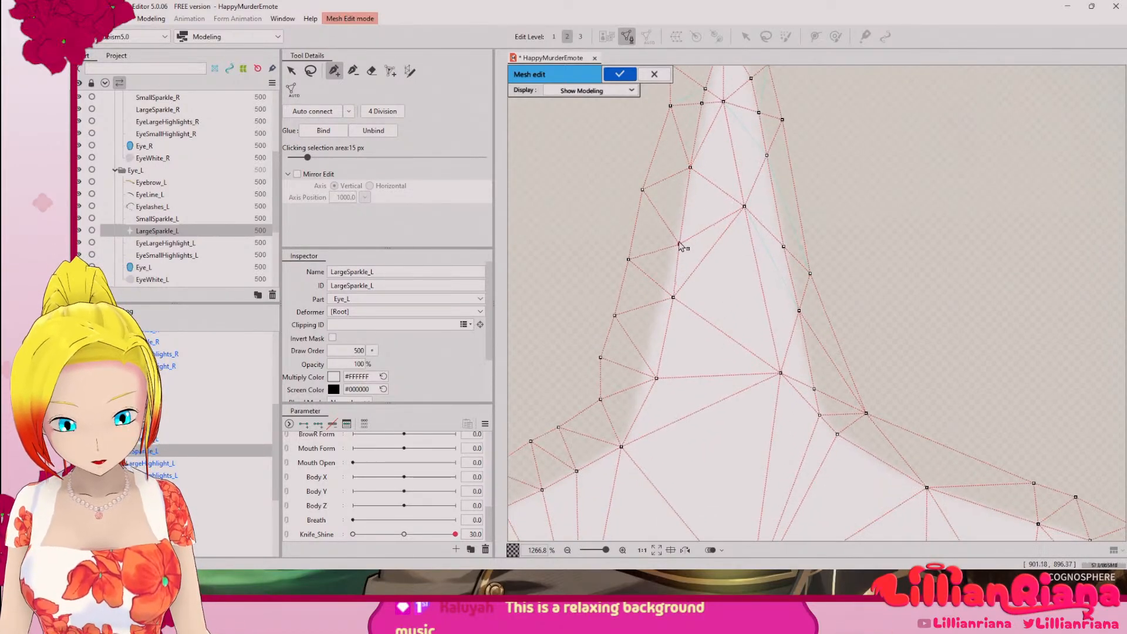
drag(674, 297, 665, 300)
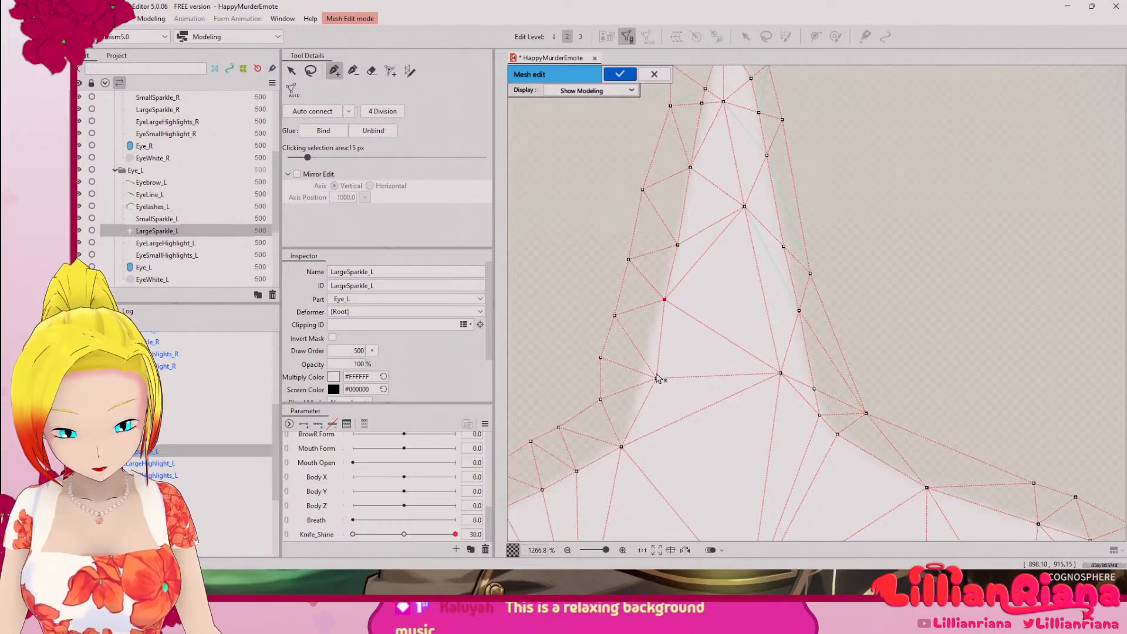
mouse_move(656, 378)
mouse_down()
mouse_move(643, 382)
mouse_move(646, 365)
mouse_up()
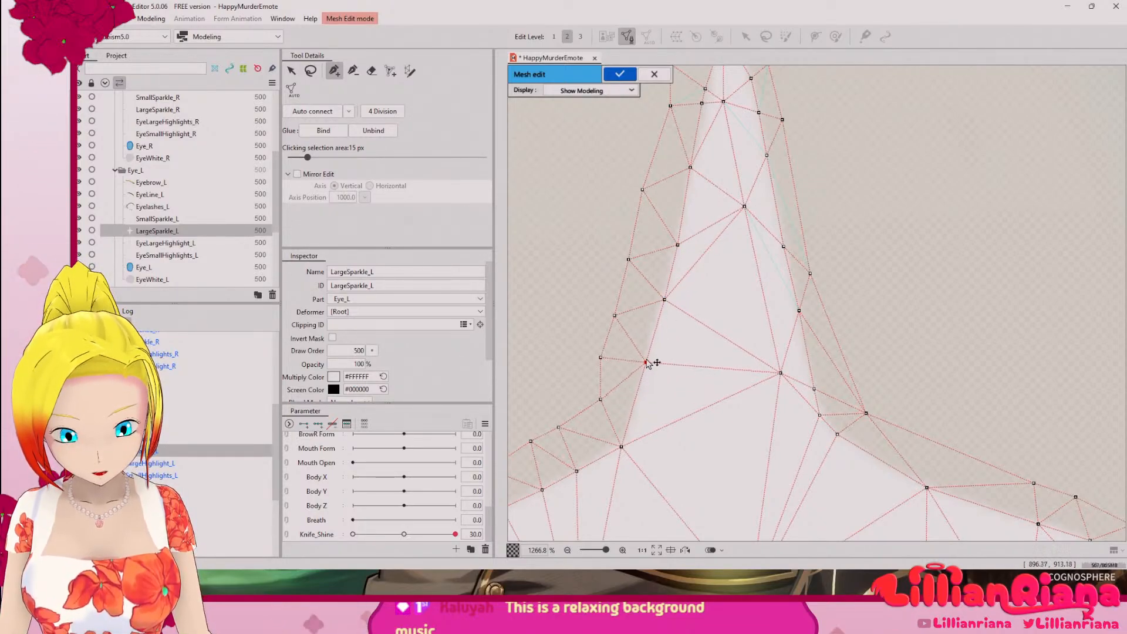
Step: Move the upper arm's outermost tip vertex so it sits directly above the inner tip vertex
scroll(649, 365, down, 3)
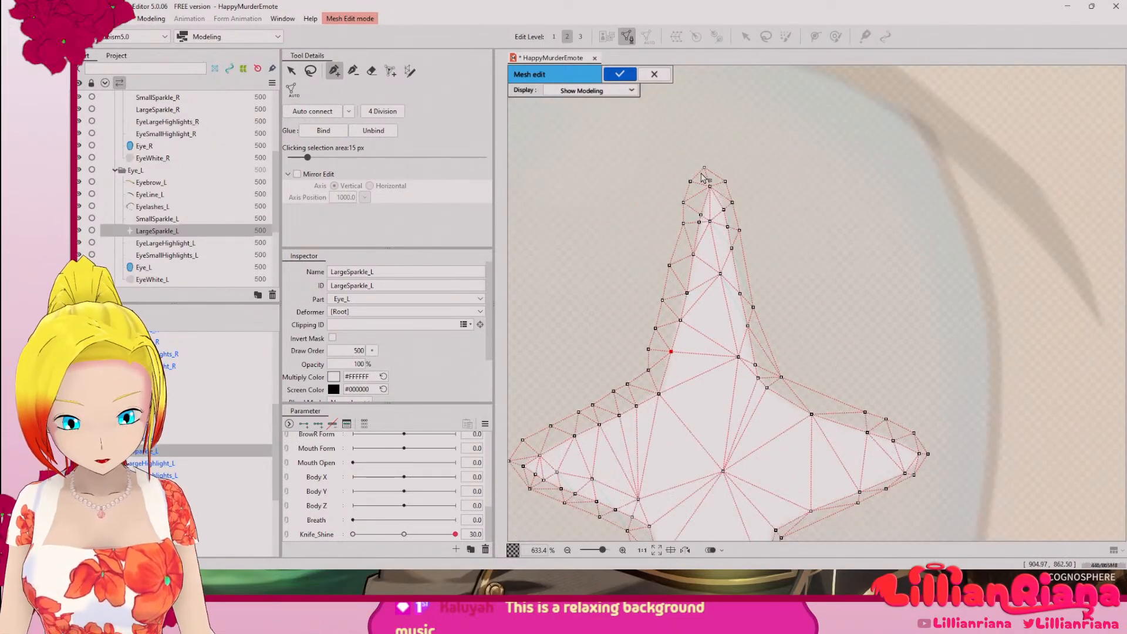
scroll(703, 174, up, 5)
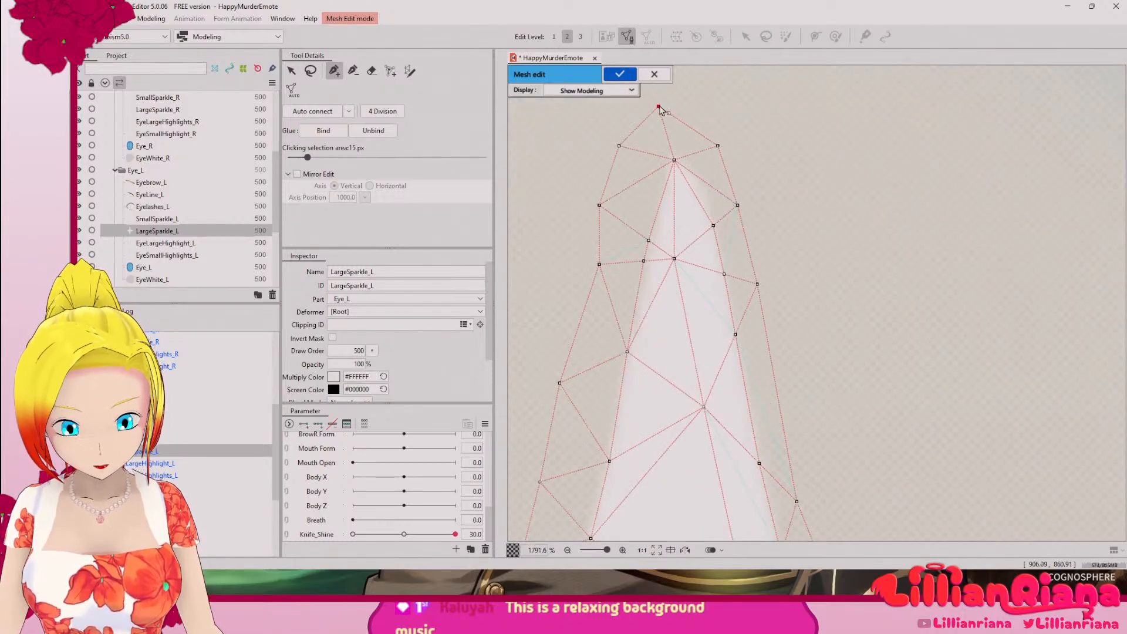
drag(659, 109, 679, 110)
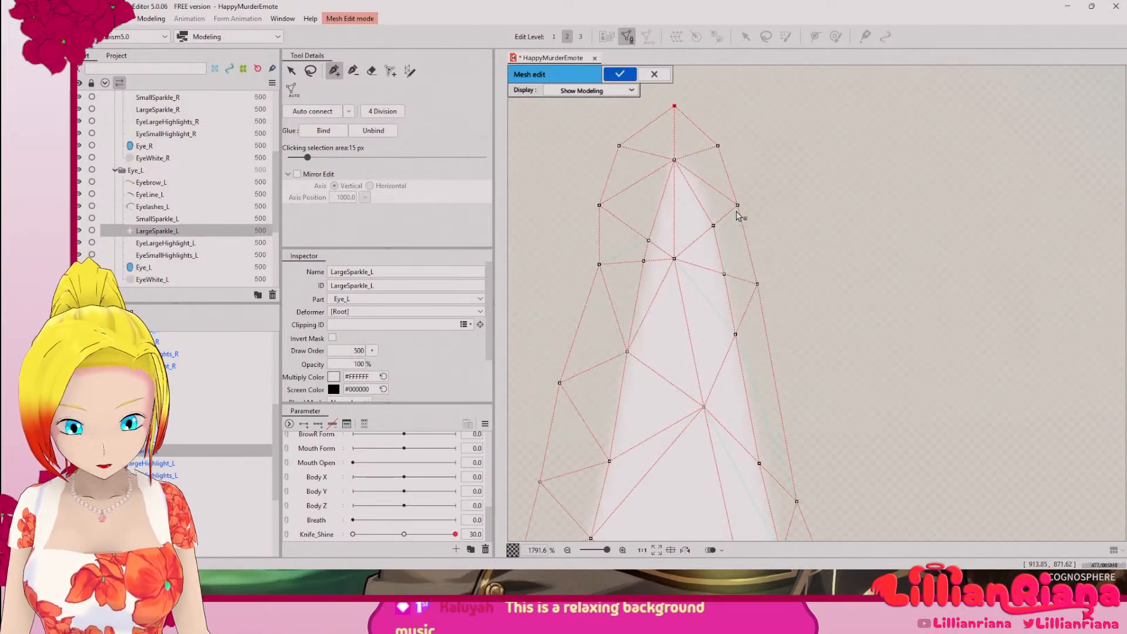
scroll(752, 294, down, 6)
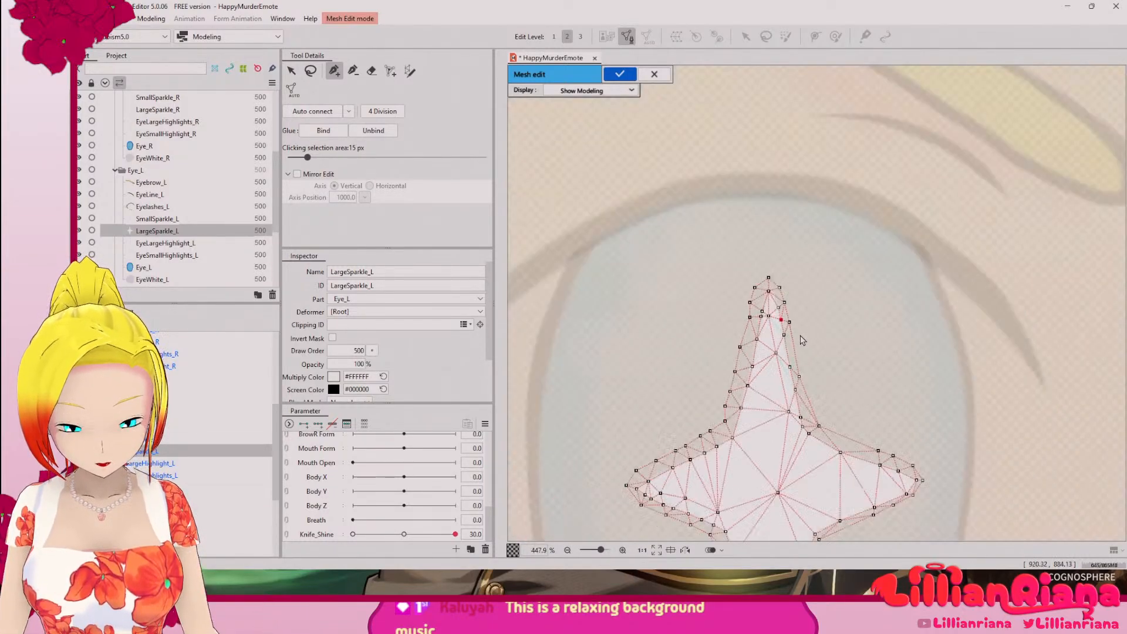
Step: Adjust the vertices on the large sparkle's lower arm along the right edge near the tip and apply the mesh edit
drag(842, 411, 771, 172)
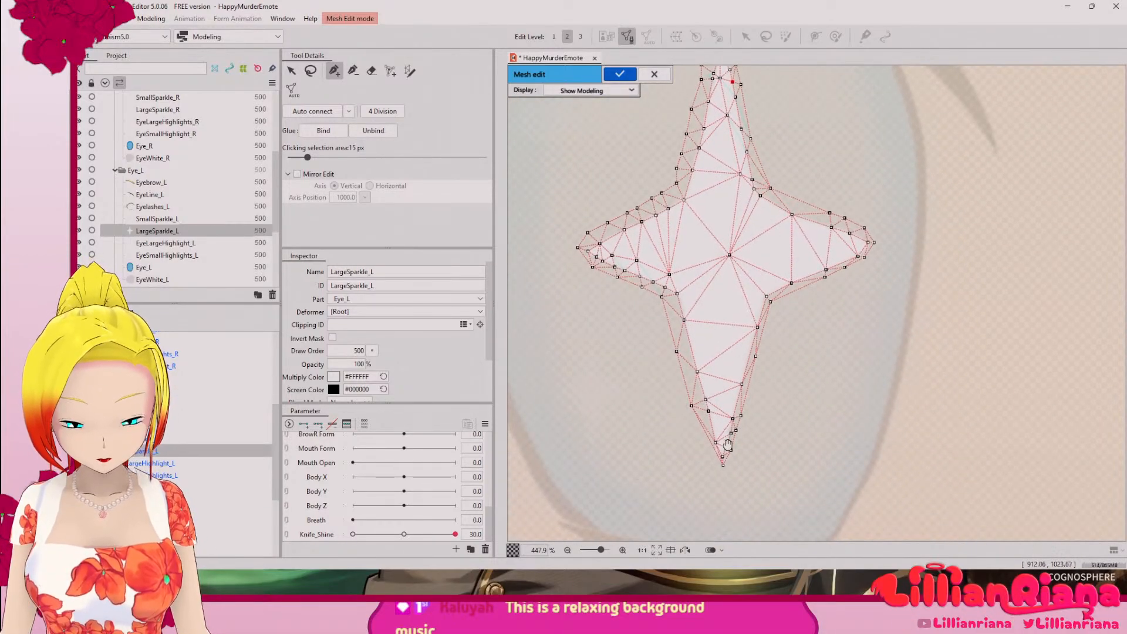
scroll(717, 467, up, 7)
drag(771, 327, 765, 347)
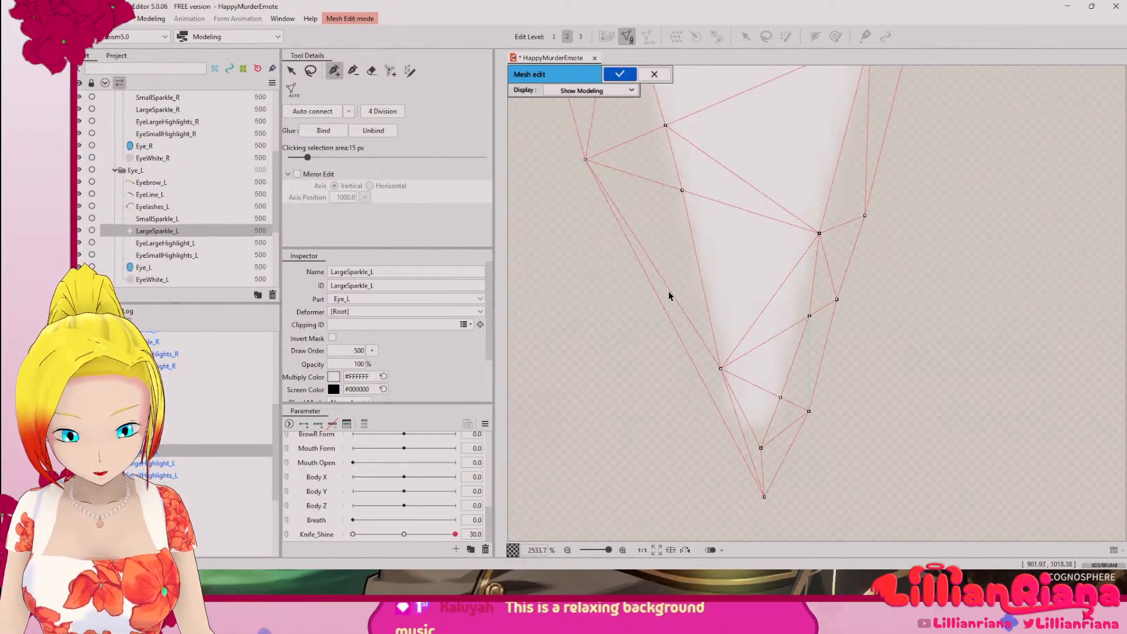
scroll(731, 322, down, 6)
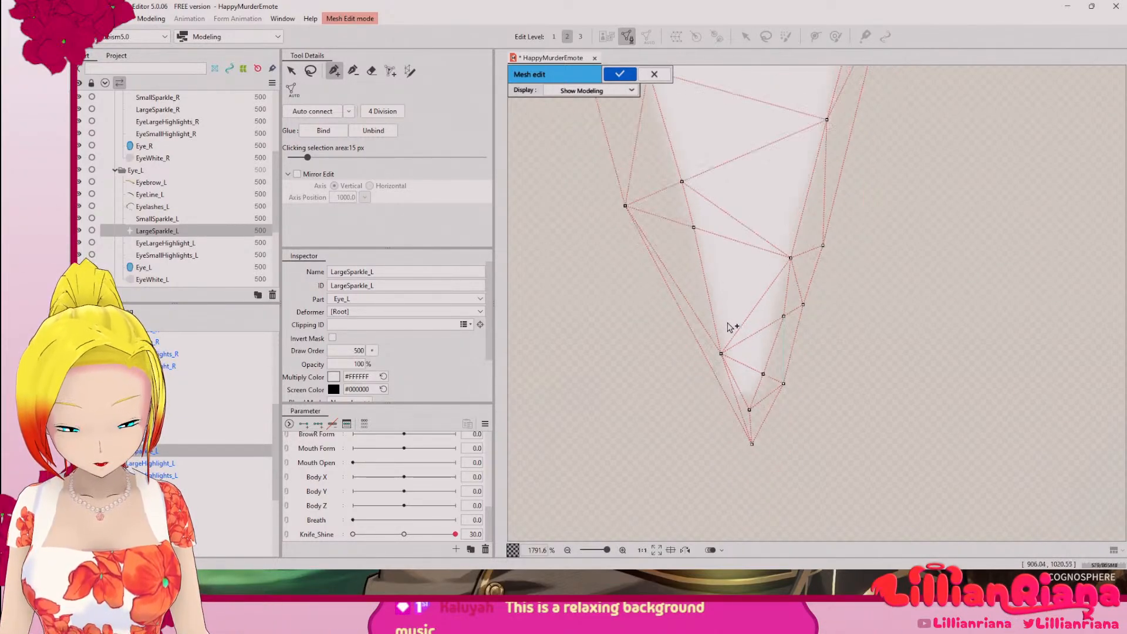
scroll(734, 324, up, 7)
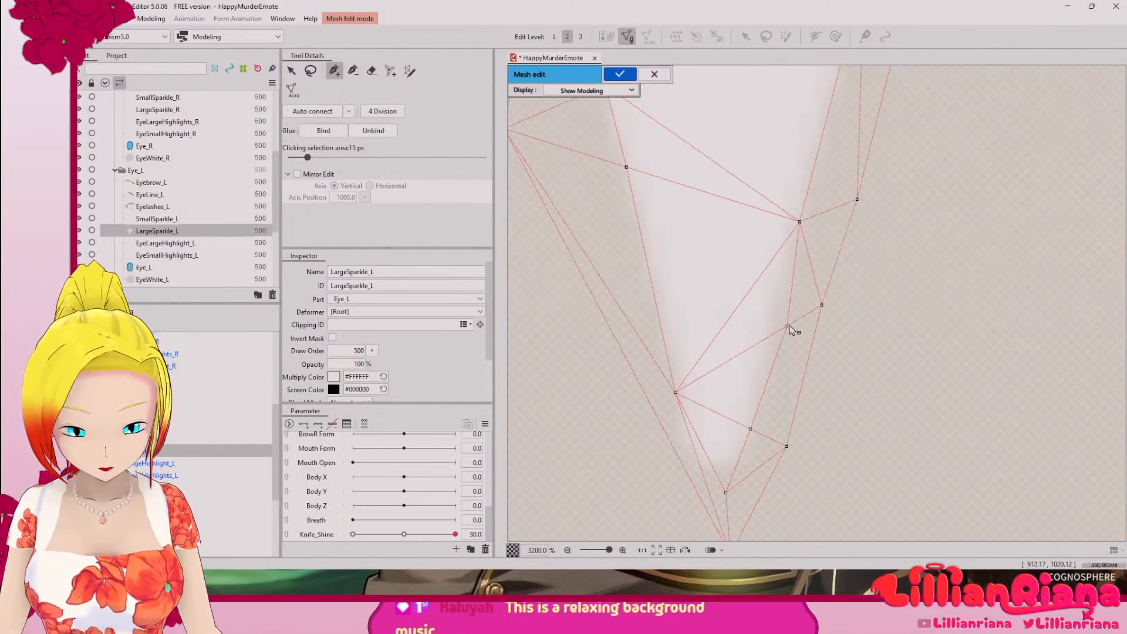
drag(787, 326, 786, 445)
scroll(787, 449, down, 8)
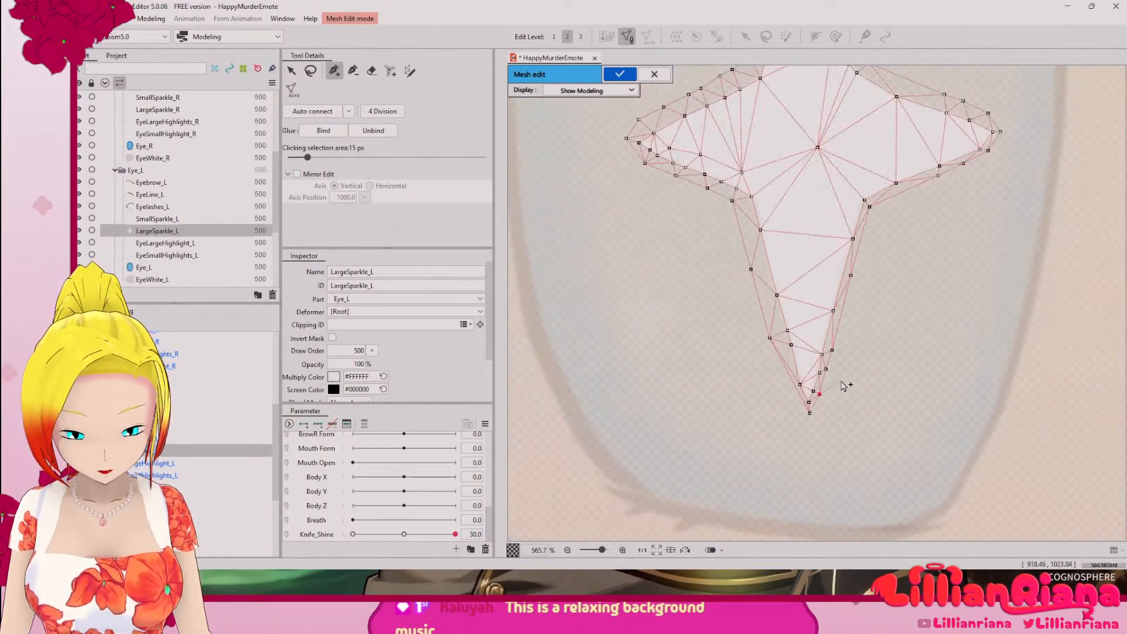
drag(828, 399, 772, 403)
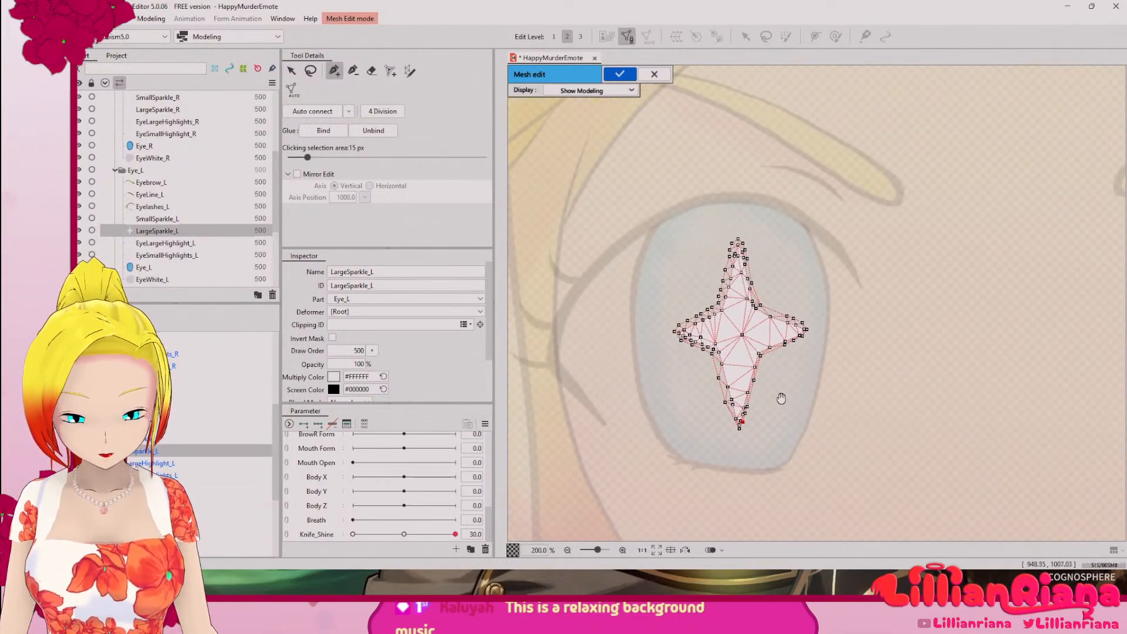
click(144, 439)
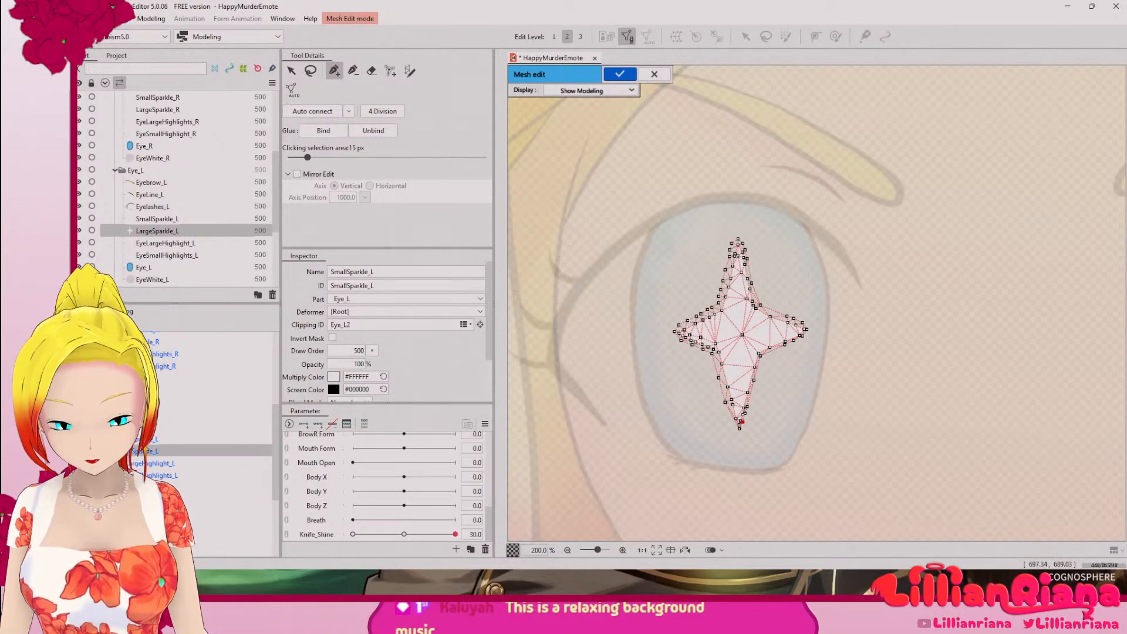
click(619, 74)
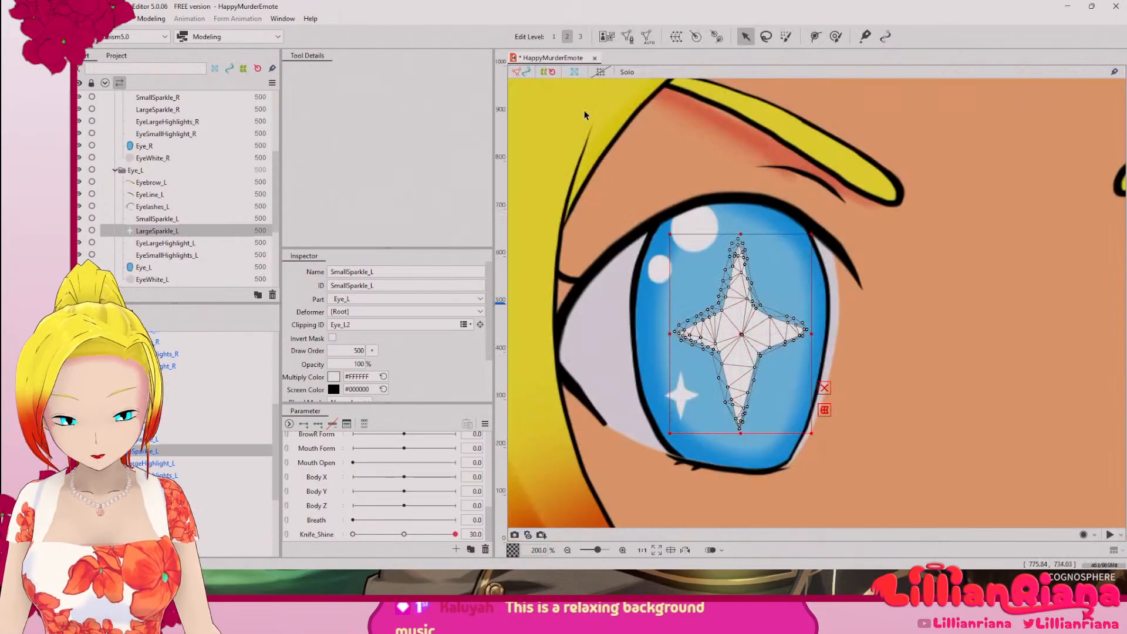
Step: Generate an automatic mesh for SmallSparkle_L with the Deformation (Heavy) preset
click(681, 395)
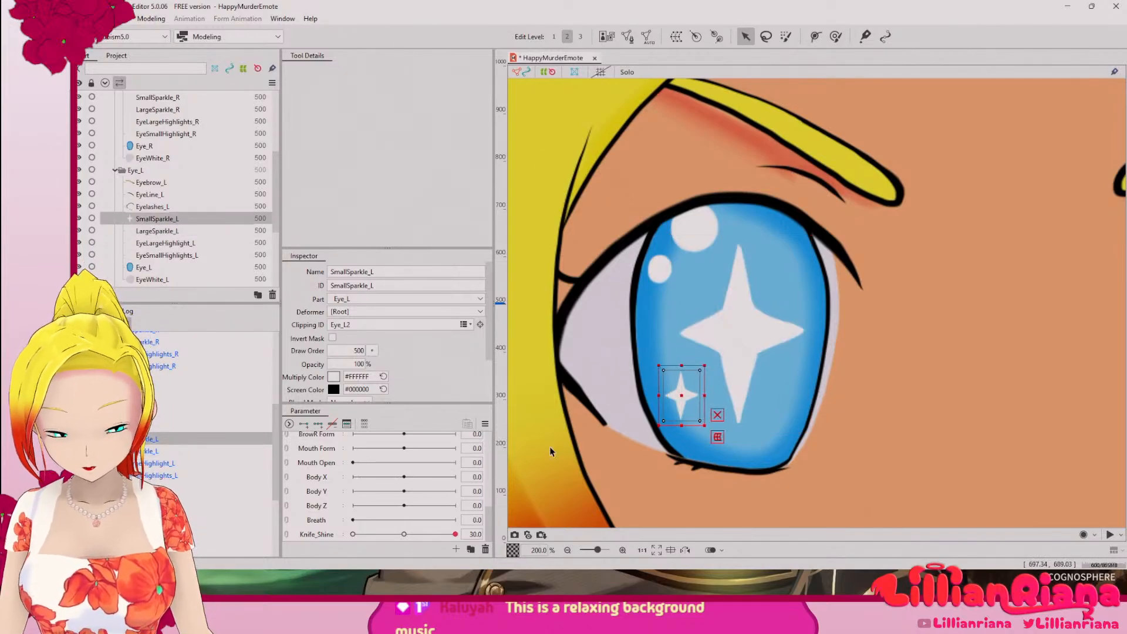
scroll(662, 414, up, 4)
drag(611, 332, 518, 346)
click(648, 37)
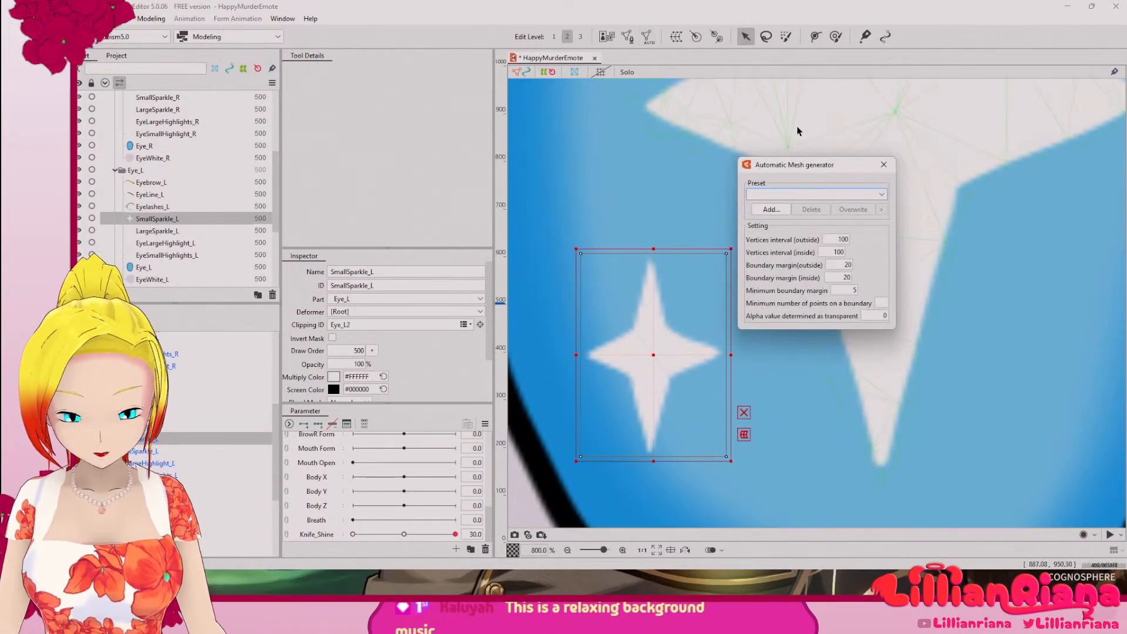
click(819, 194)
click(796, 229)
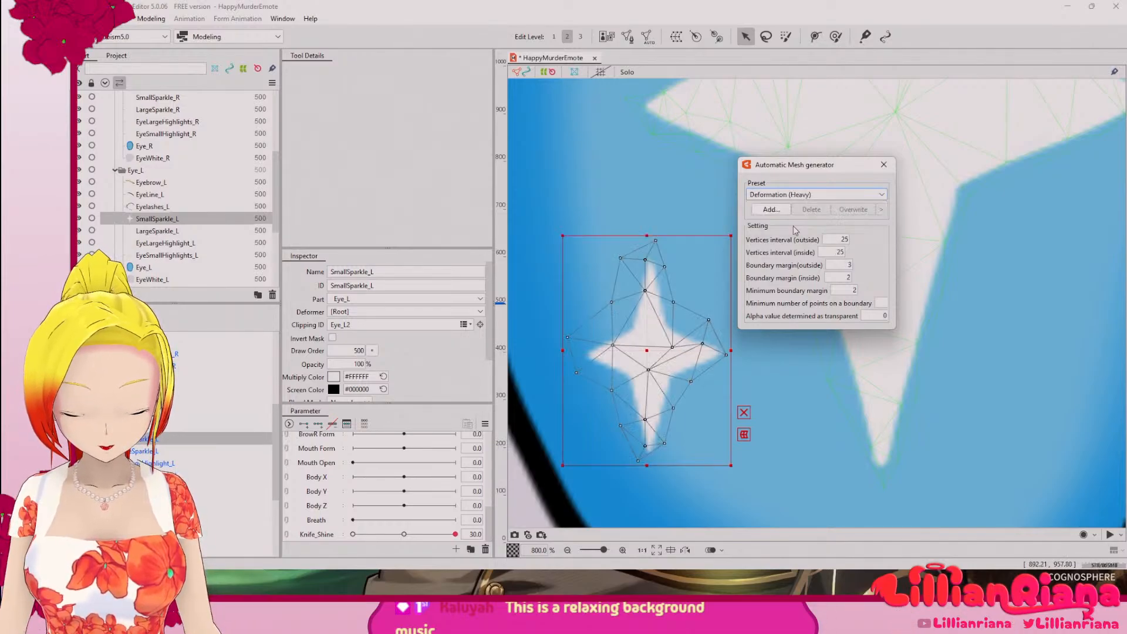
click(884, 165)
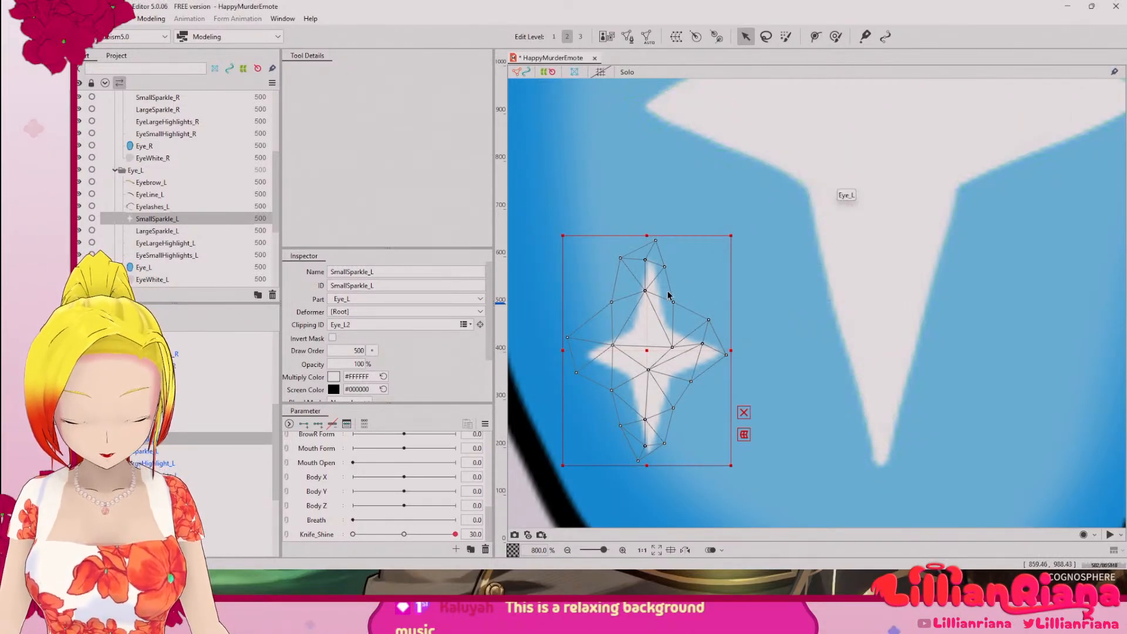
Step: Open SmallSparkle_L for manual mesh editing and delete all of its mesh vertices
click(628, 37)
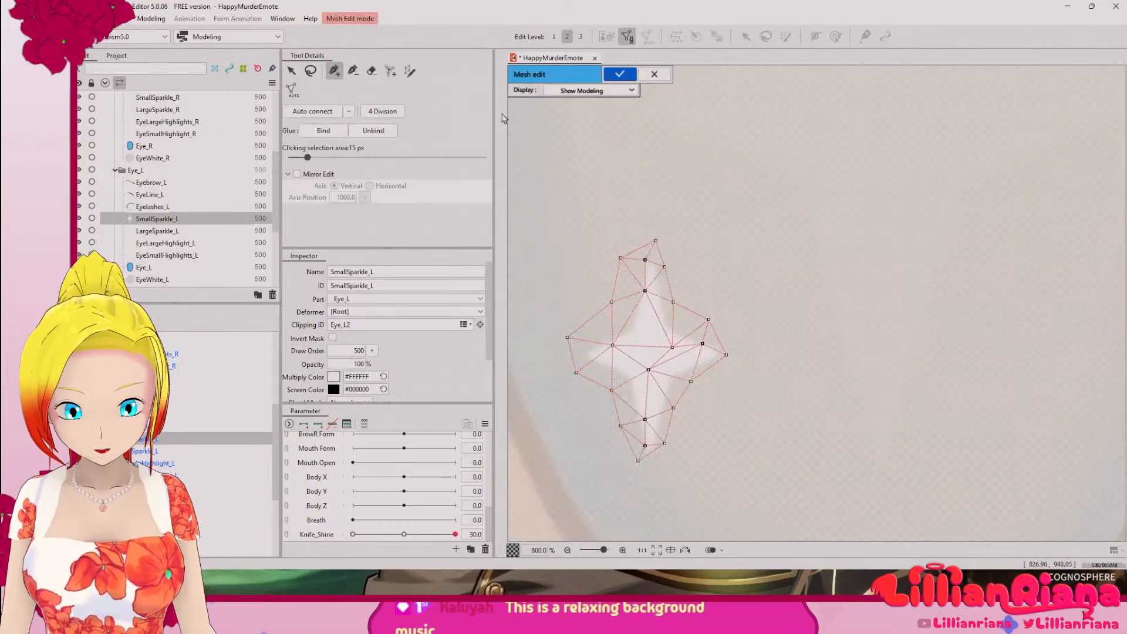
click(311, 70)
mouse_move(674, 233)
mouse_down()
mouse_move(511, 323)
mouse_move(798, 505)
mouse_move(672, 260)
mouse_up()
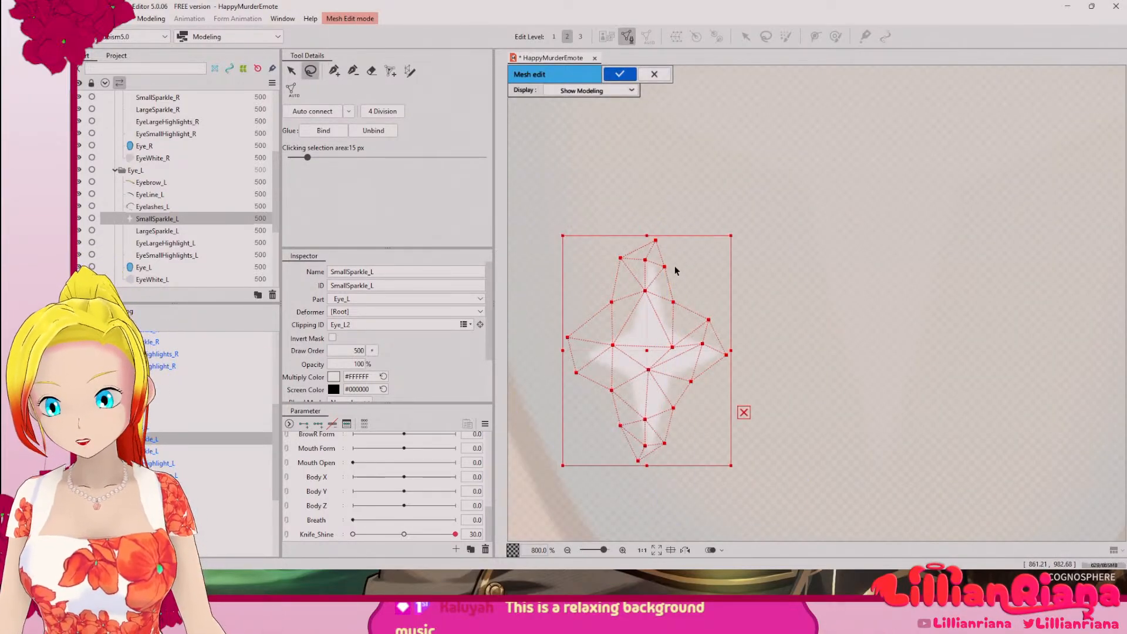
key(Delete)
click(334, 70)
Step: Outline the small sparkle with linked vertices from above the top tip, down the upper arm's right edge and out to the right tip
scroll(593, 297, up, 3)
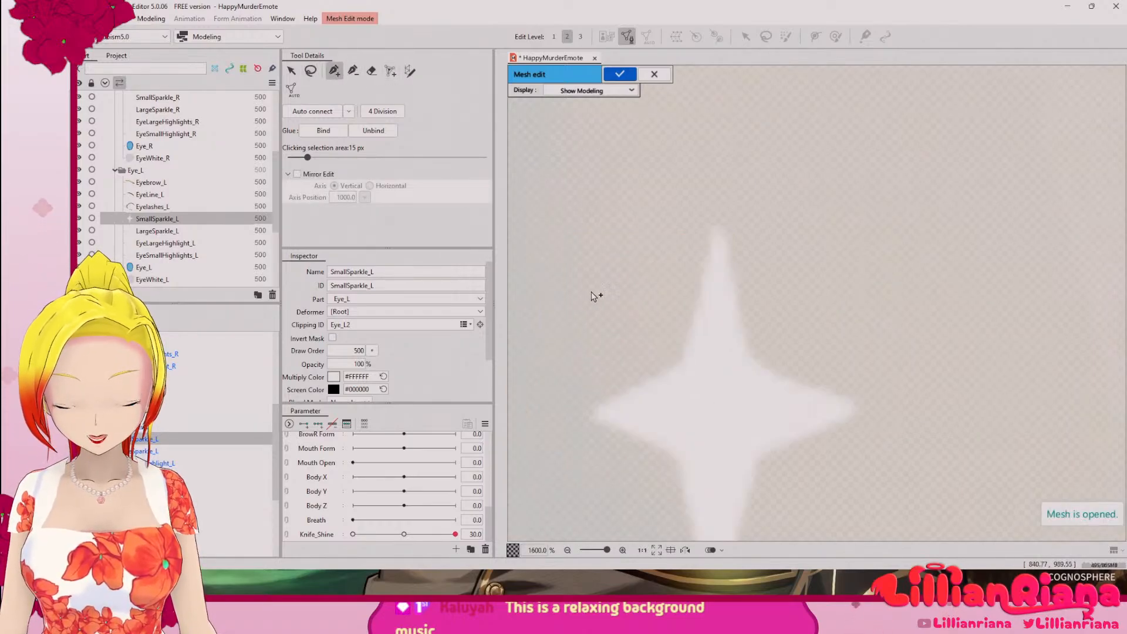
scroll(593, 295, up, 2)
scroll(741, 303, down, 2)
drag(758, 303, 644, 270)
click(693, 150)
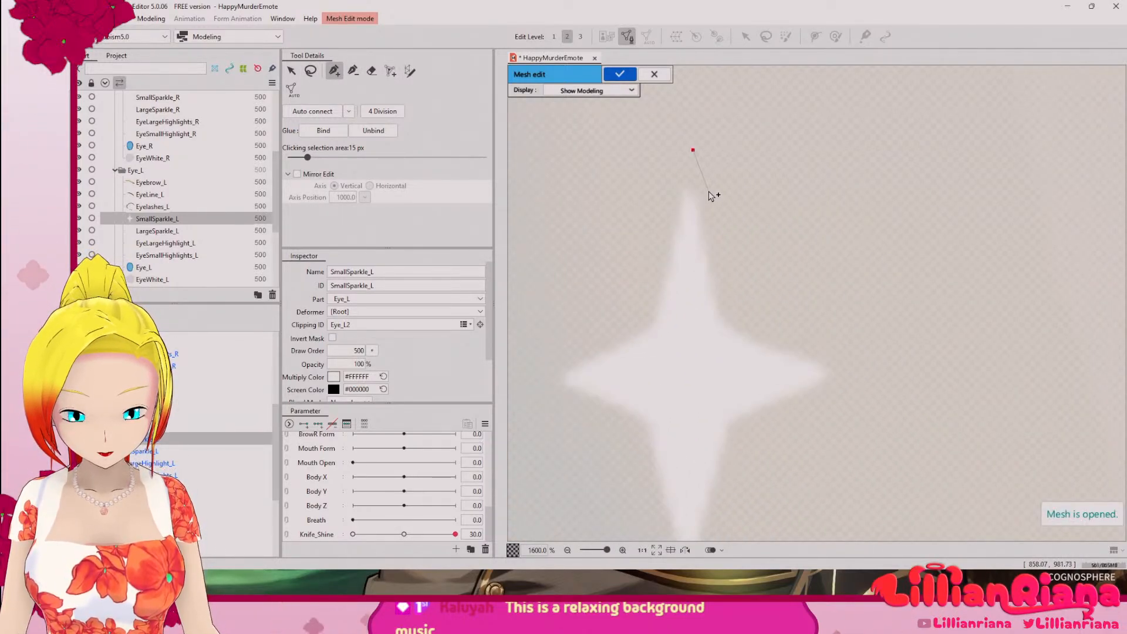
click(709, 190)
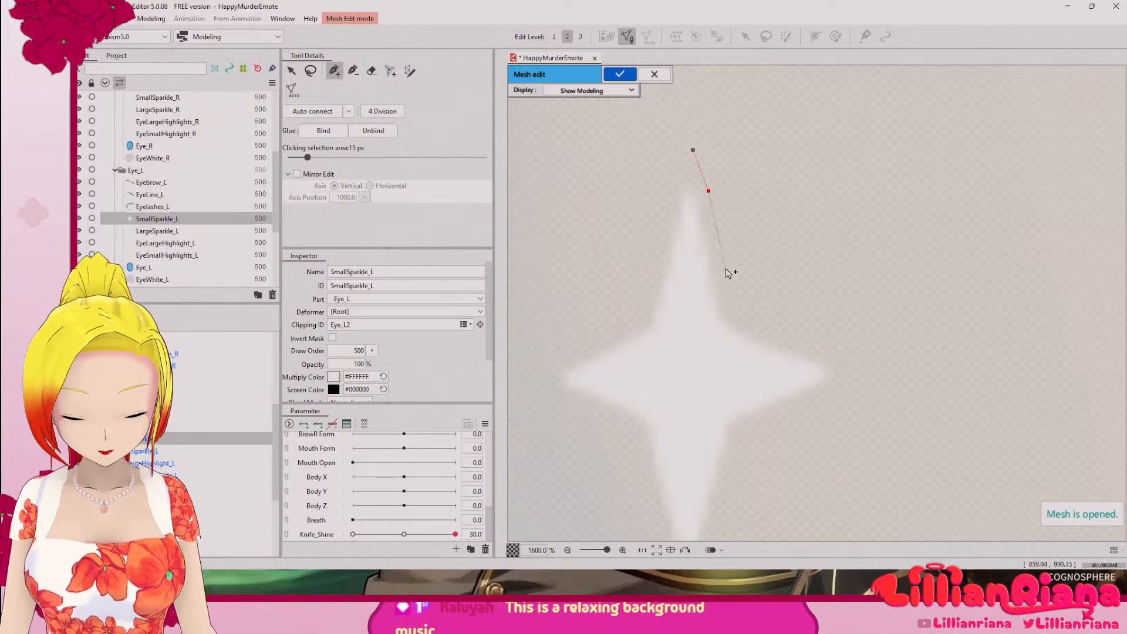
click(716, 233)
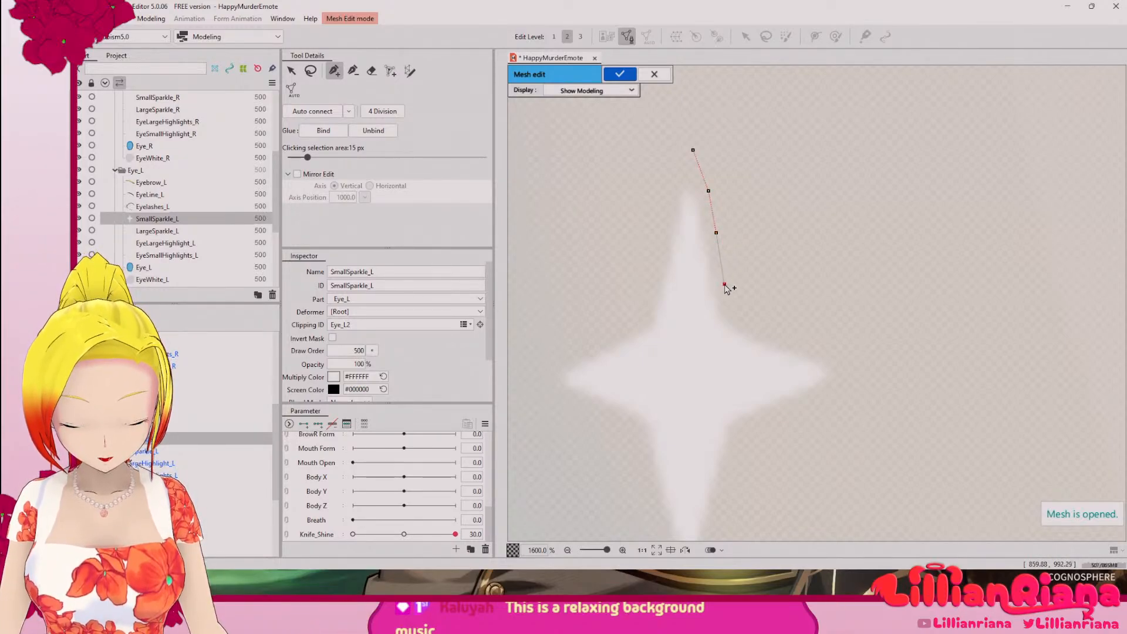
click(751, 325)
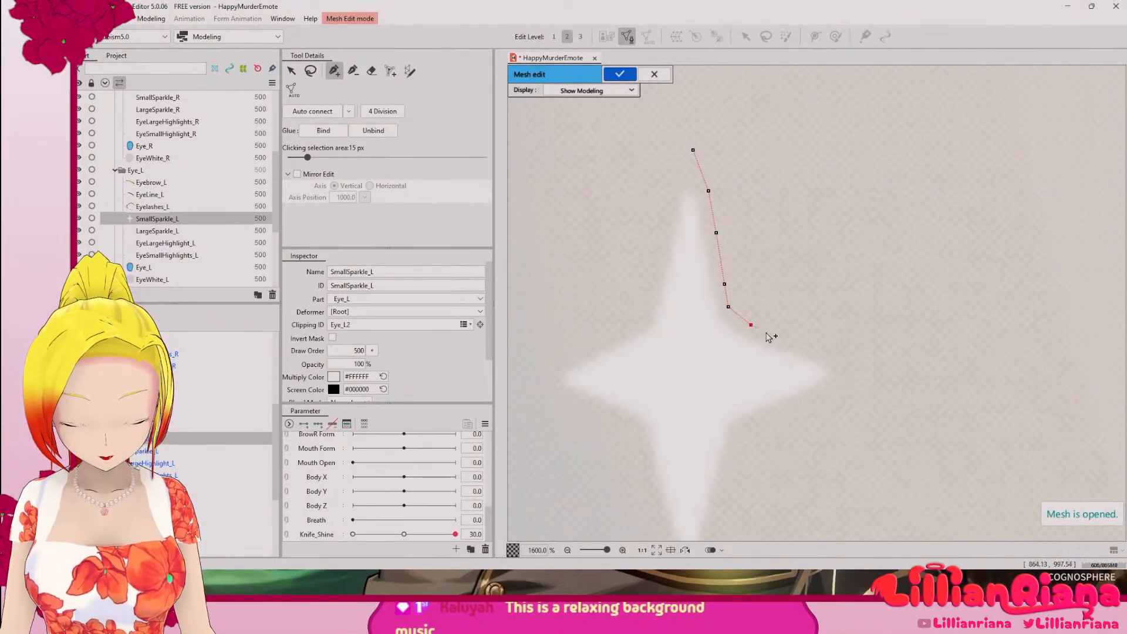
click(856, 362)
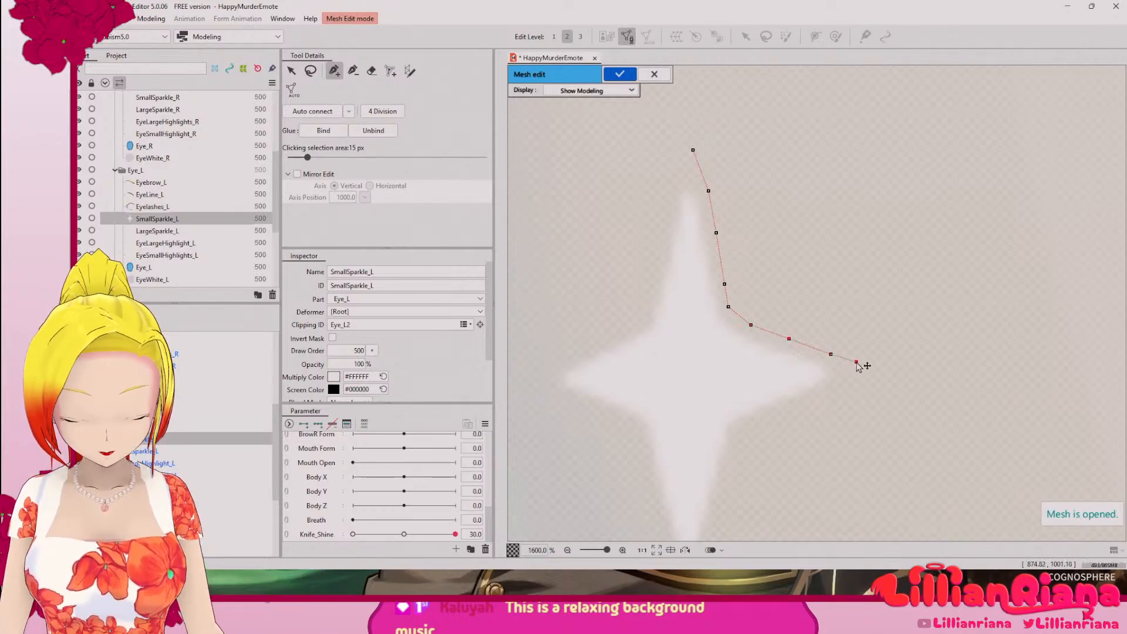
Step: Continue the outline along the right arm's underside and down the lower arm's right edge to just below the bottom tip
click(829, 386)
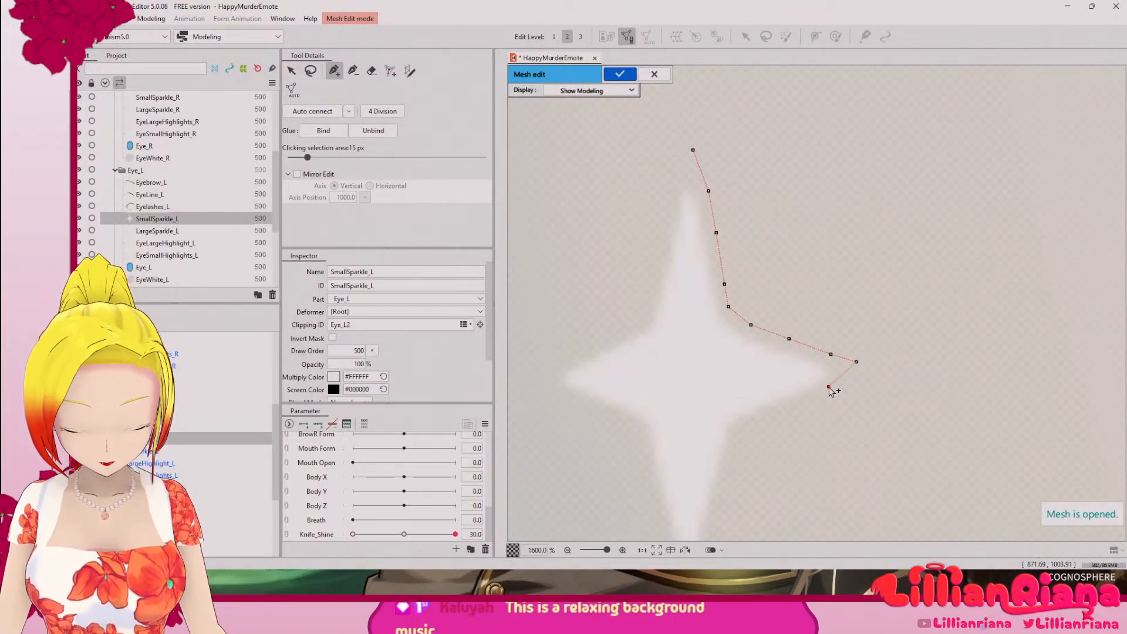
click(802, 403)
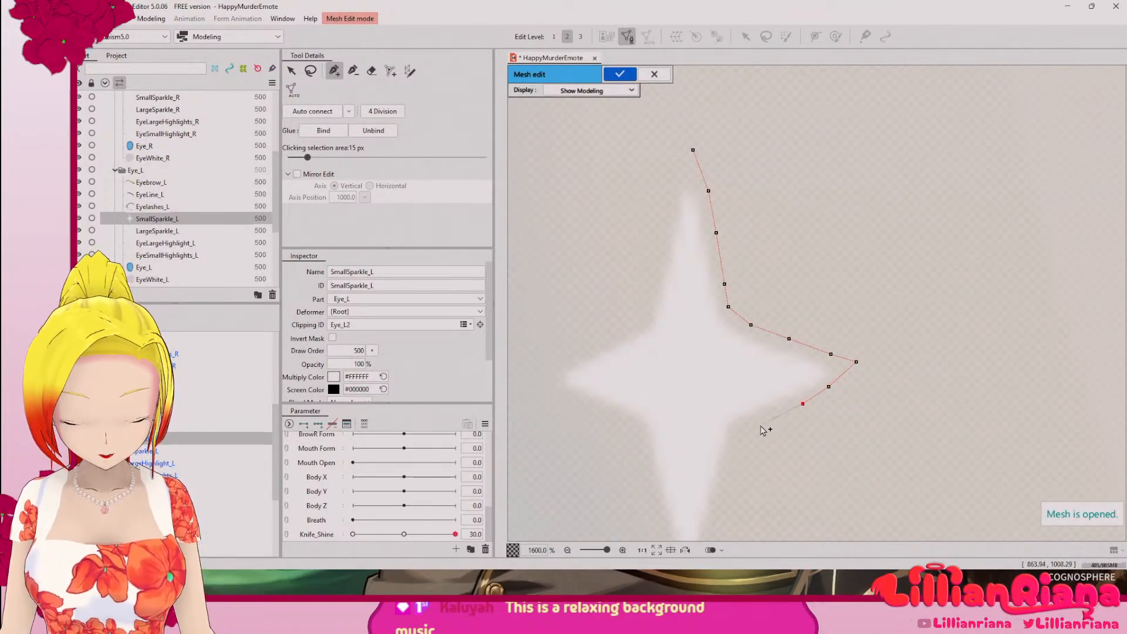
click(741, 433)
drag(712, 489, 715, 327)
click(729, 316)
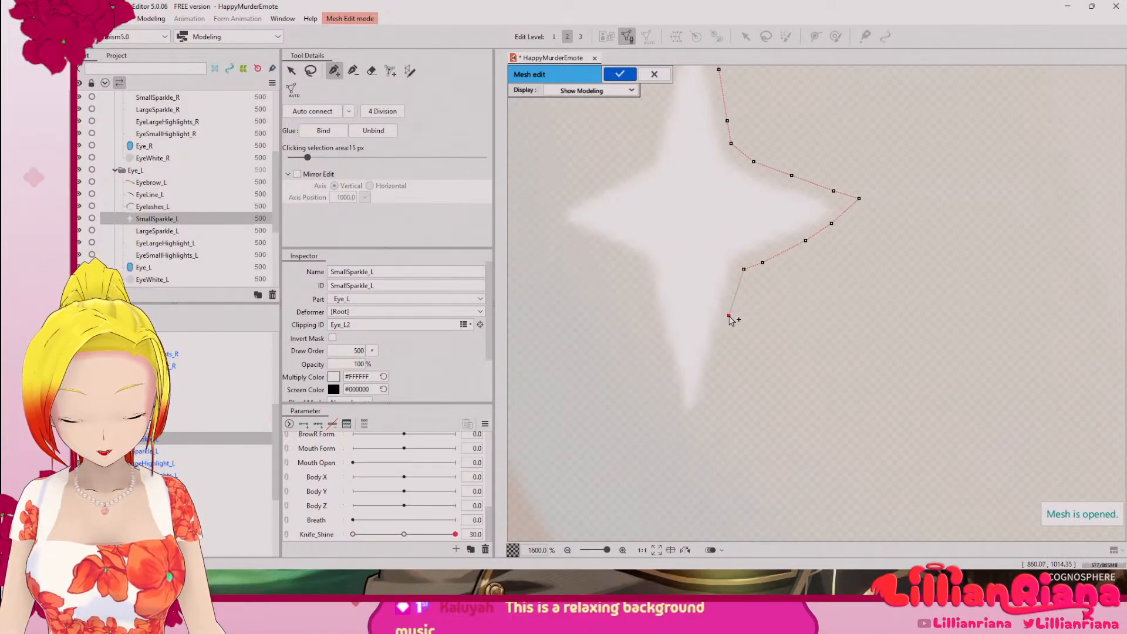
click(715, 365)
click(704, 408)
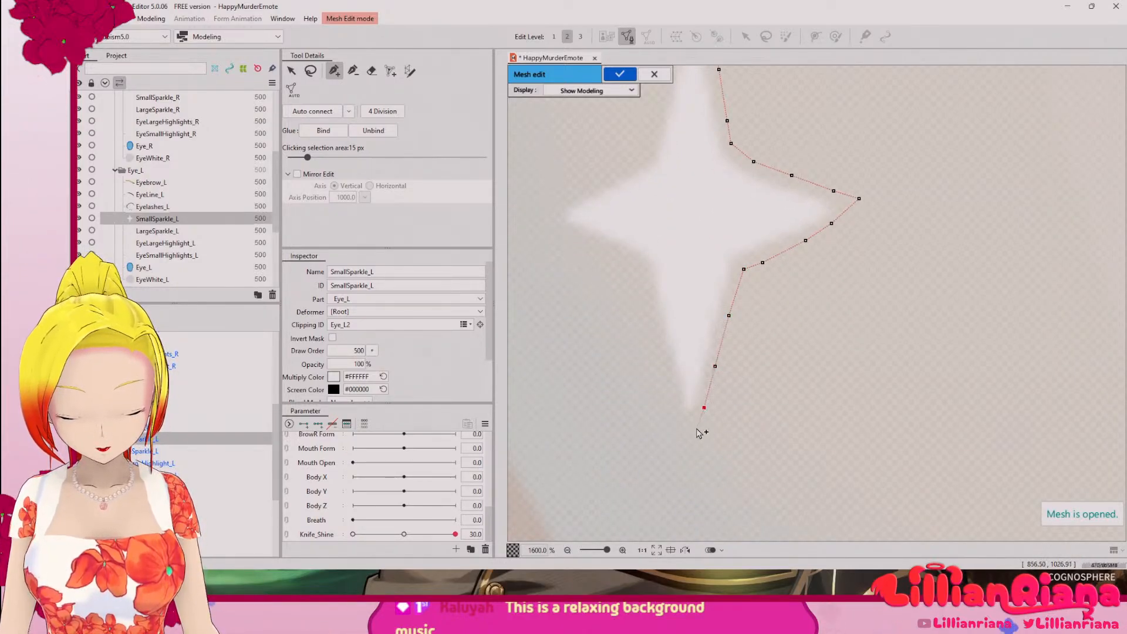
click(688, 438)
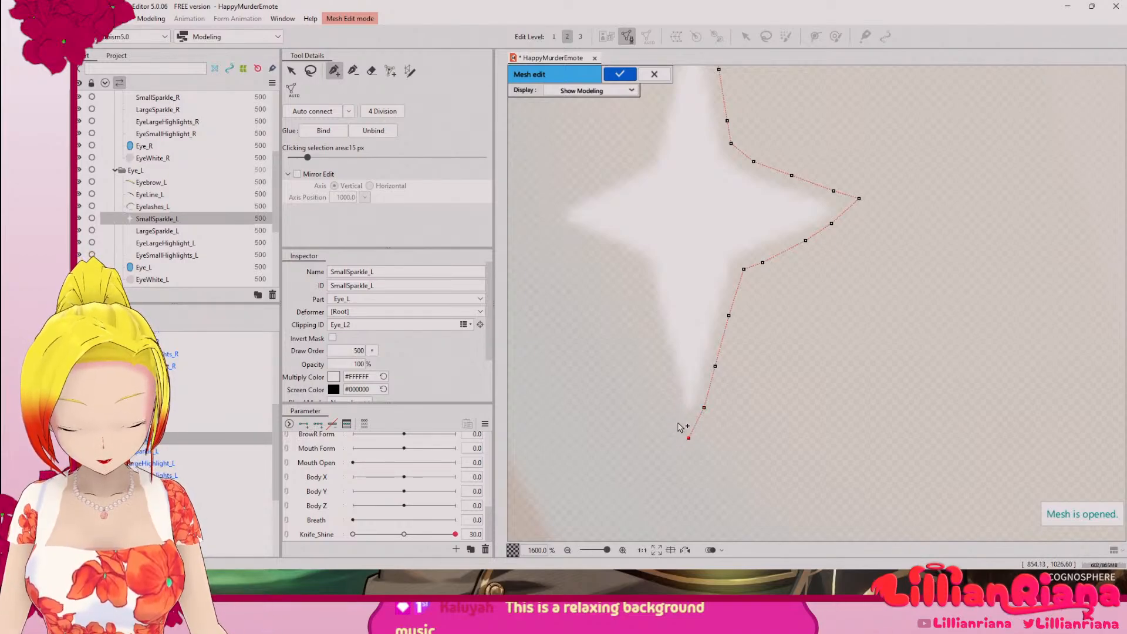
Step: Continue the outline up the lower arm's left edge and along the left arm's underside to just beyond the left tip
click(662, 351)
click(651, 305)
click(641, 267)
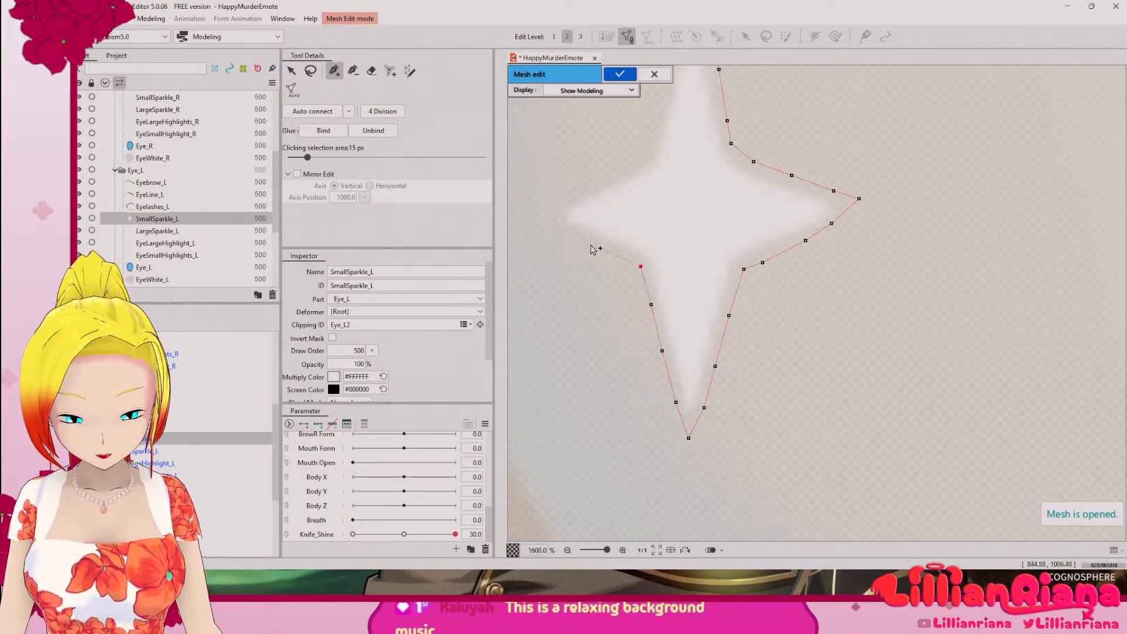
click(590, 244)
click(558, 228)
click(533, 219)
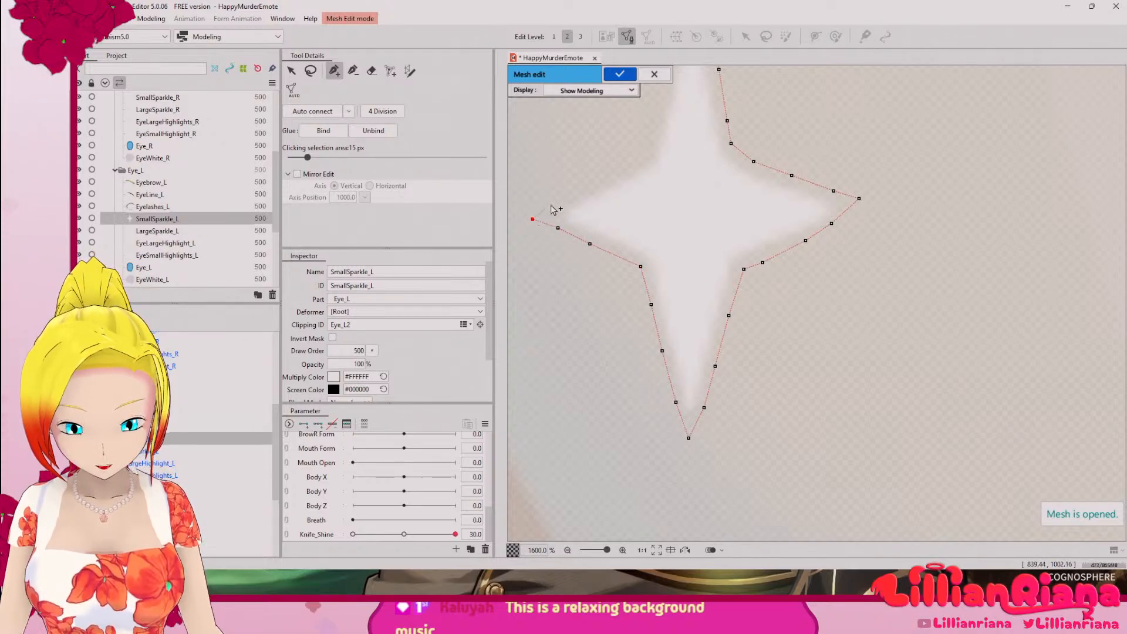
Step: Close the outline over the left arm and up the upper arm's left edge, and link an inner vertex to the top tip vertex
click(576, 198)
click(628, 169)
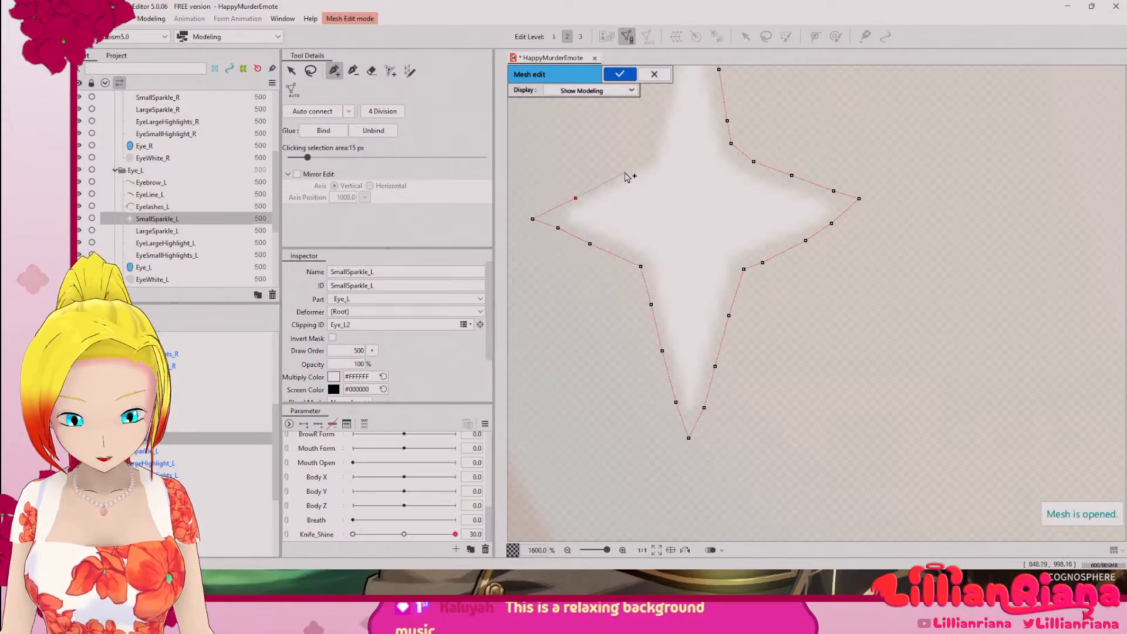
drag(632, 165, 618, 381)
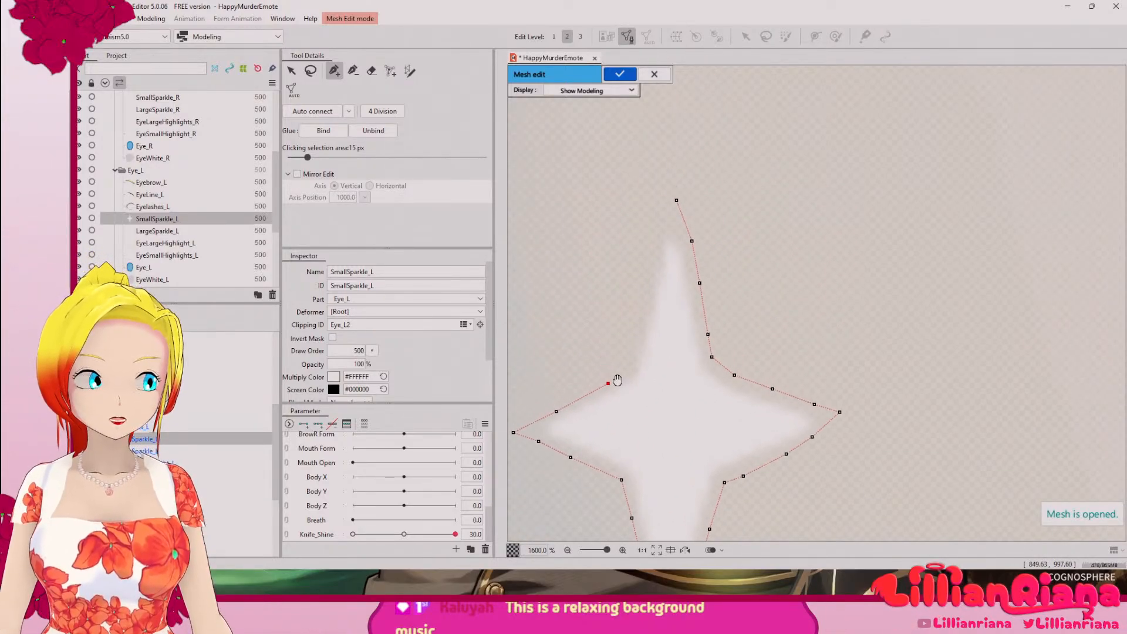
click(637, 363)
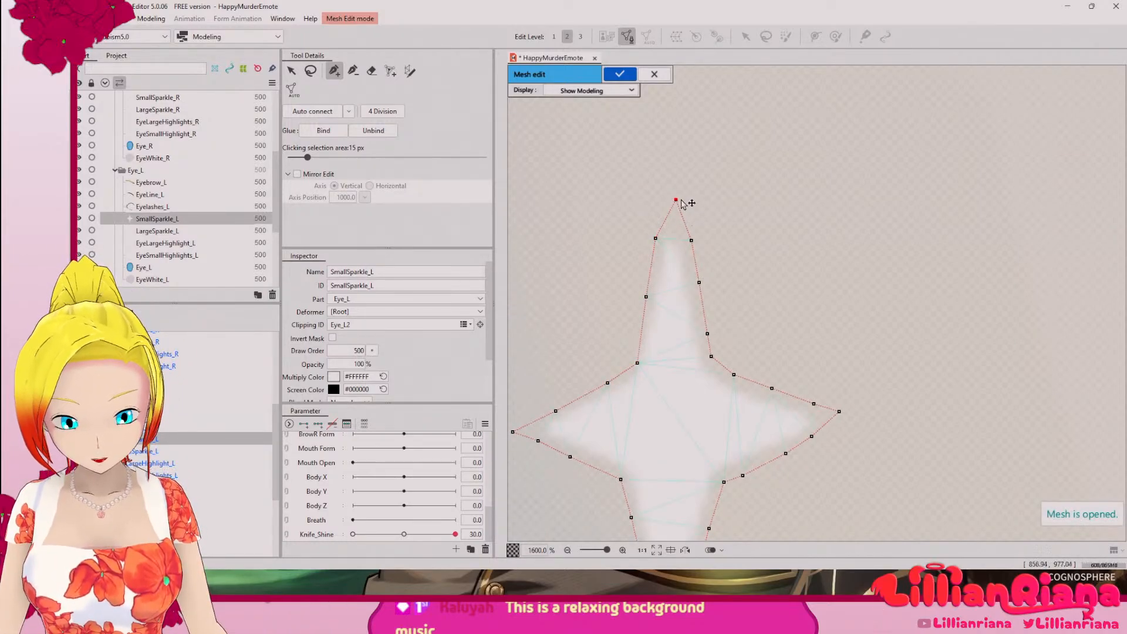
click(673, 228)
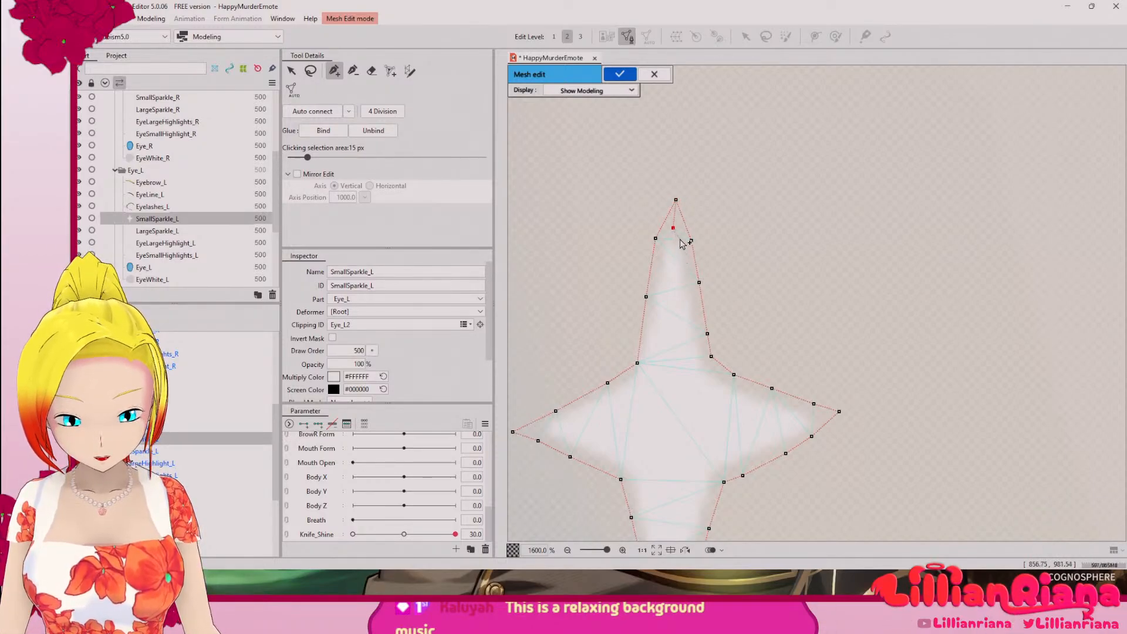
Step: Continue the inner vertex outline down the upper arm's right edge and along the right arm's upper edge to the right tip
click(691, 284)
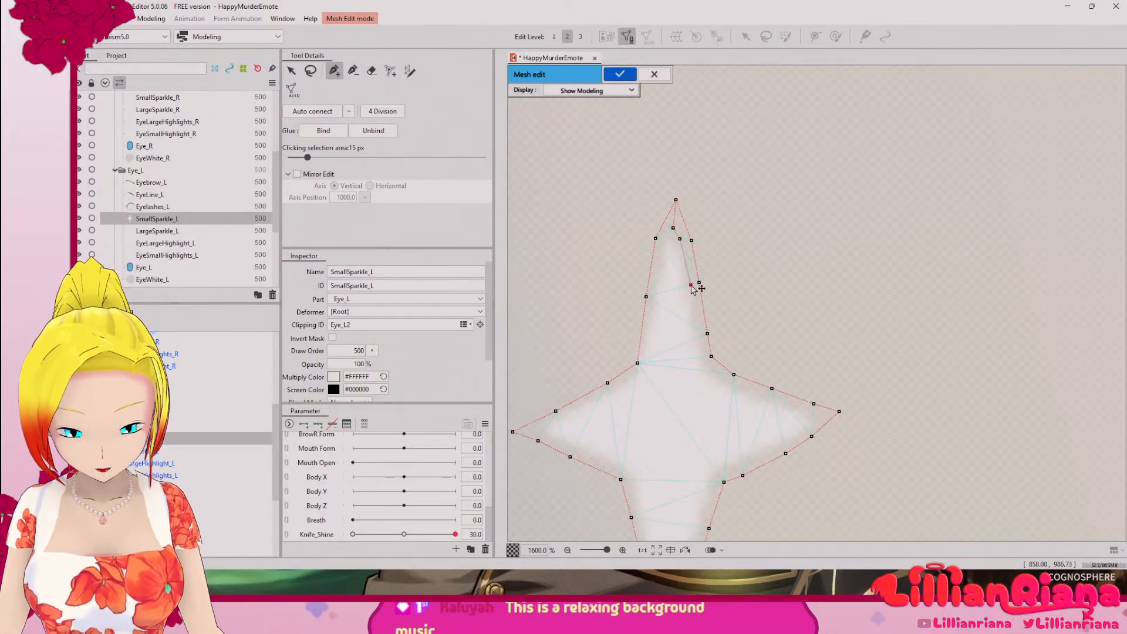
click(697, 336)
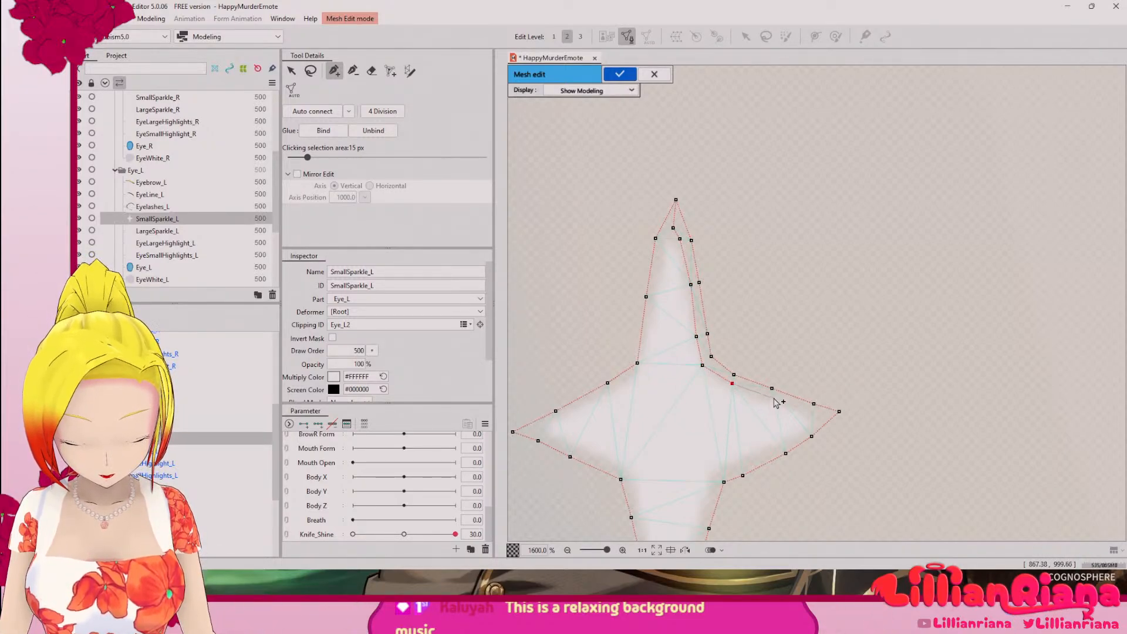
click(819, 415)
click(811, 436)
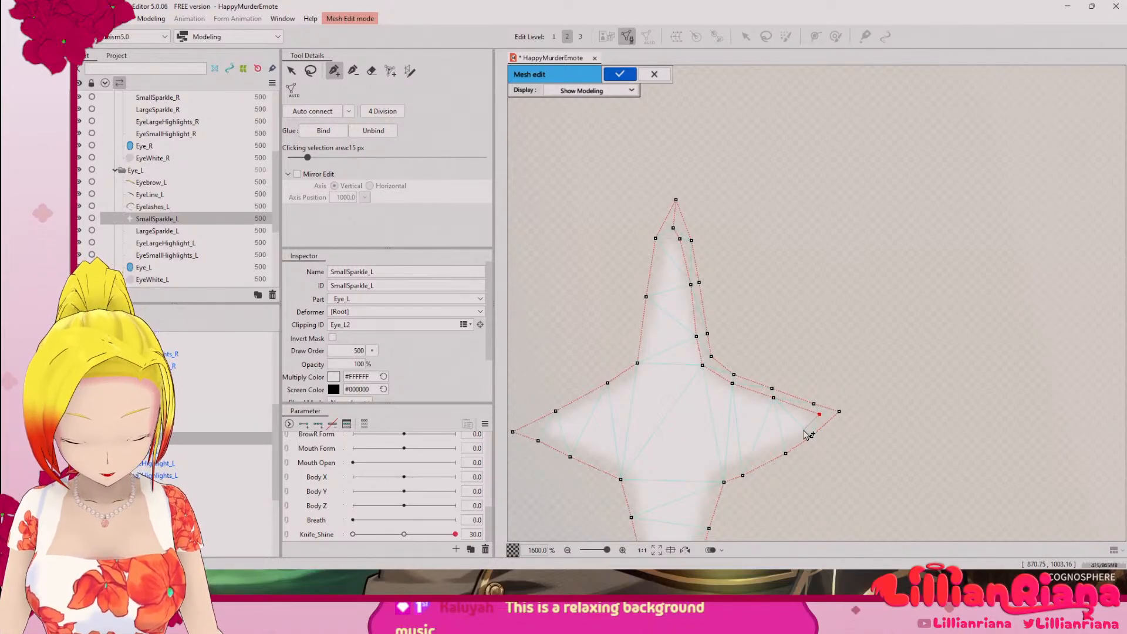
Step: Continue the inner outline along the right arm's underside and down the lower arm's right edge to the bottom tip
click(804, 430)
click(783, 442)
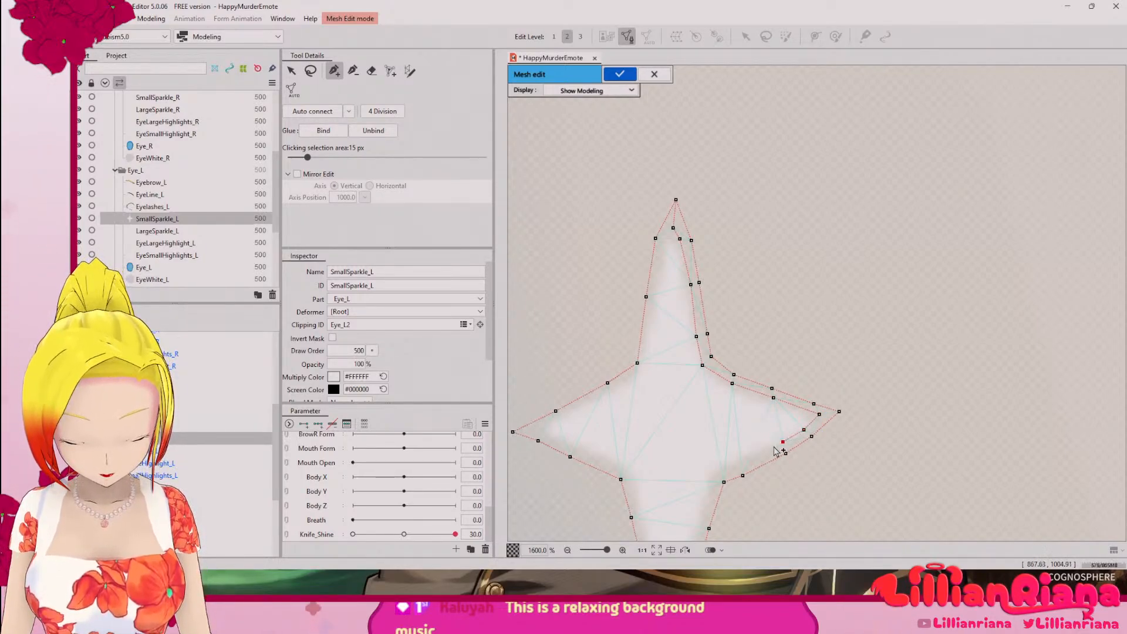
click(749, 455)
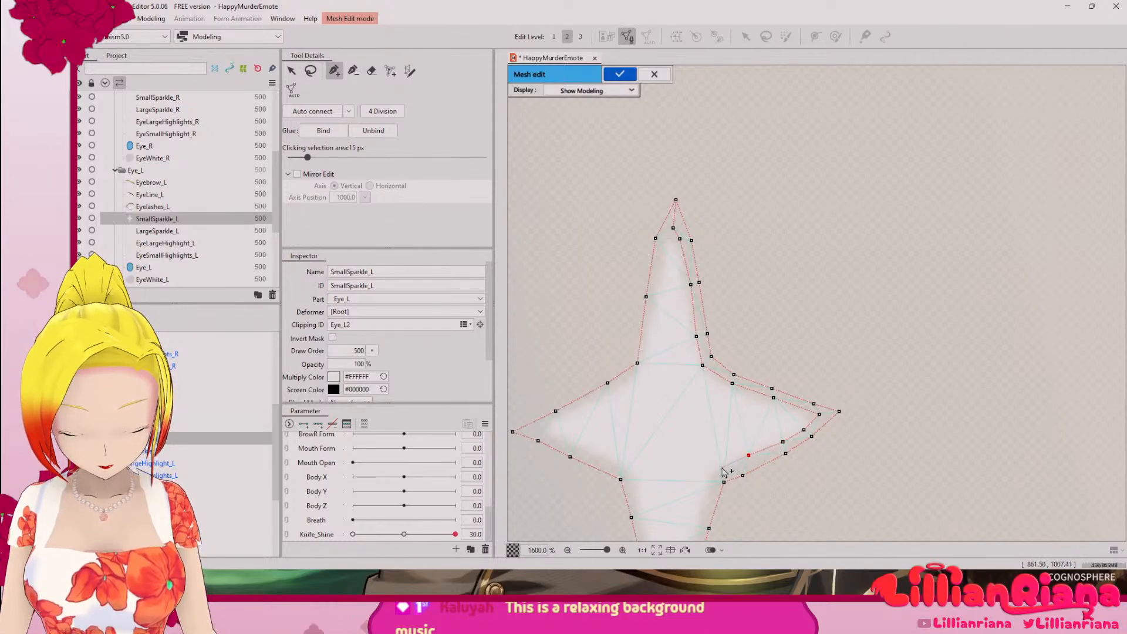
drag(728, 469, 741, 339)
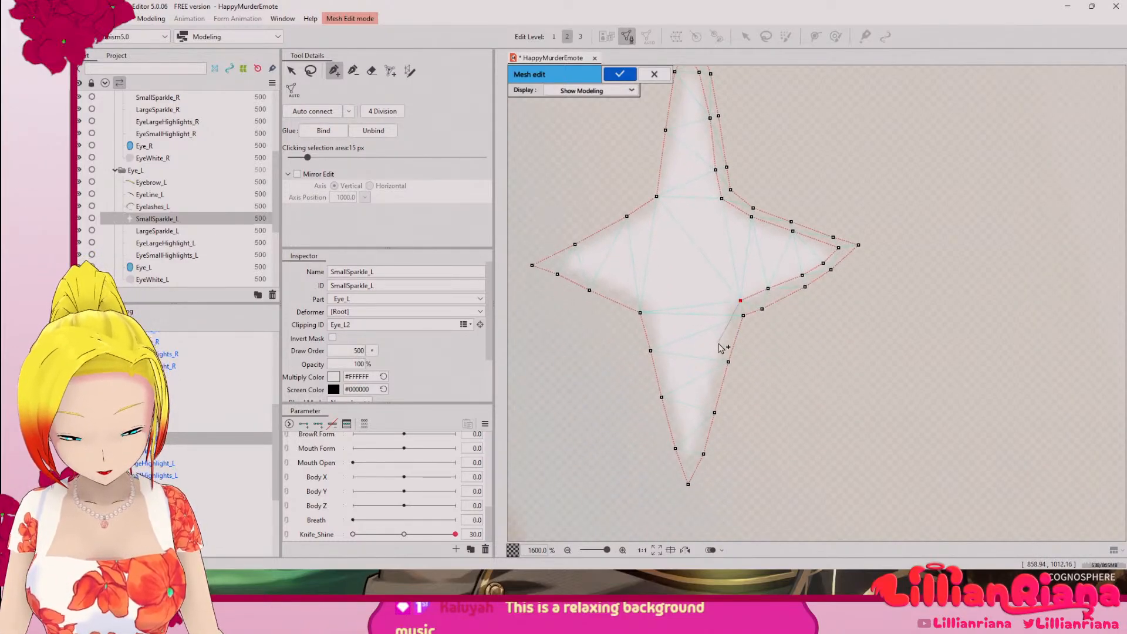
click(735, 310)
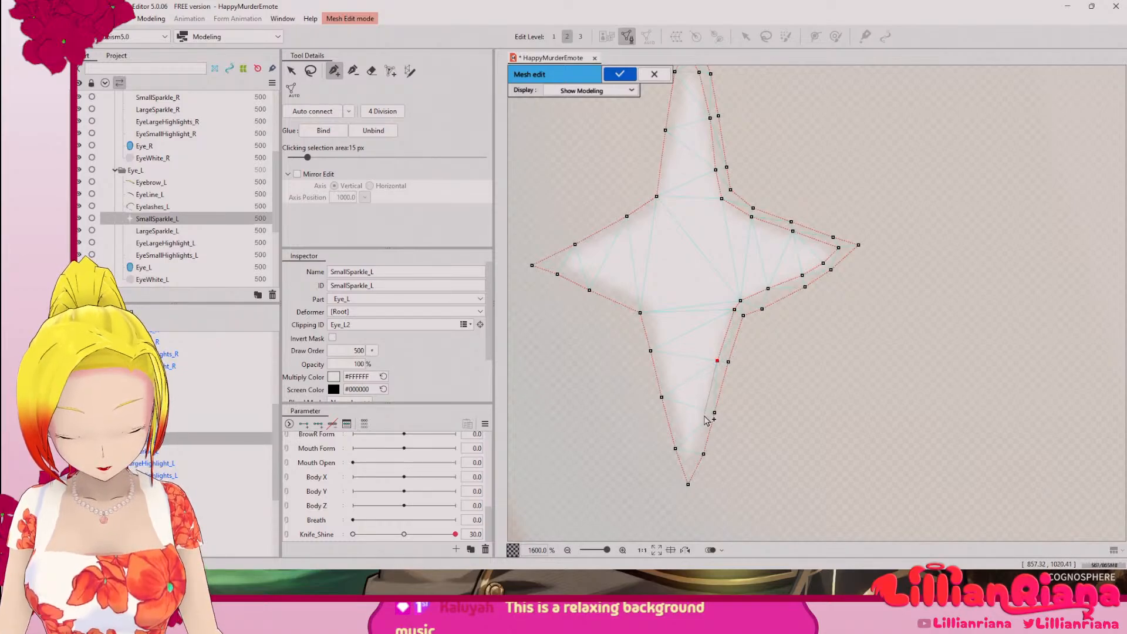
click(691, 460)
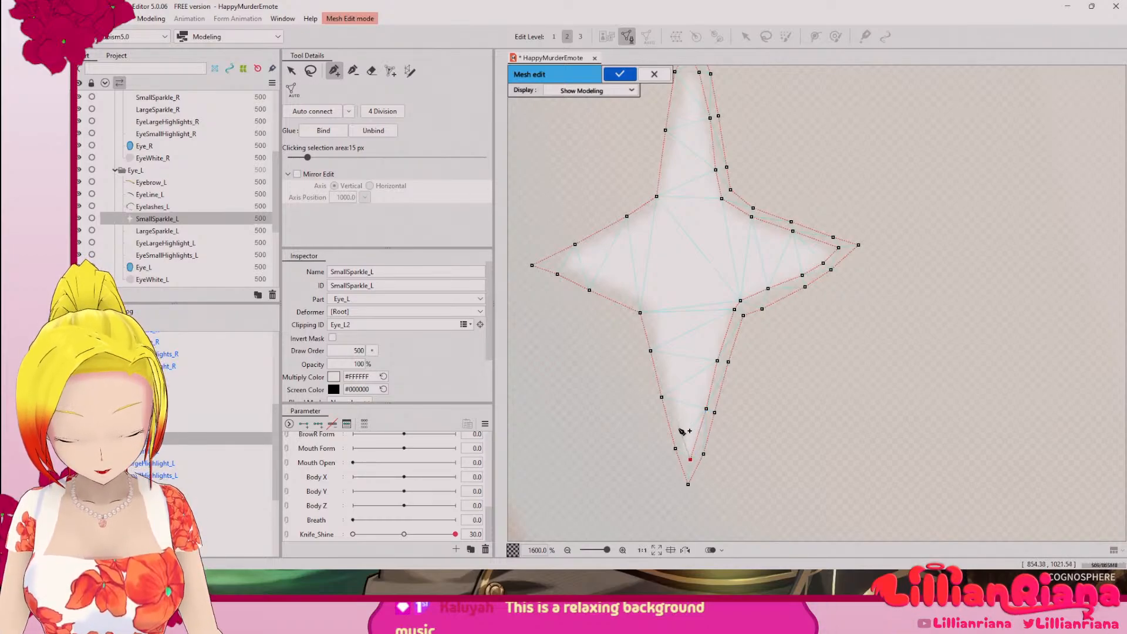
Step: Continue the inner outline up the lower arm's left edge, around the left arm and up the upper arm's left edge to near the top tip
click(683, 443)
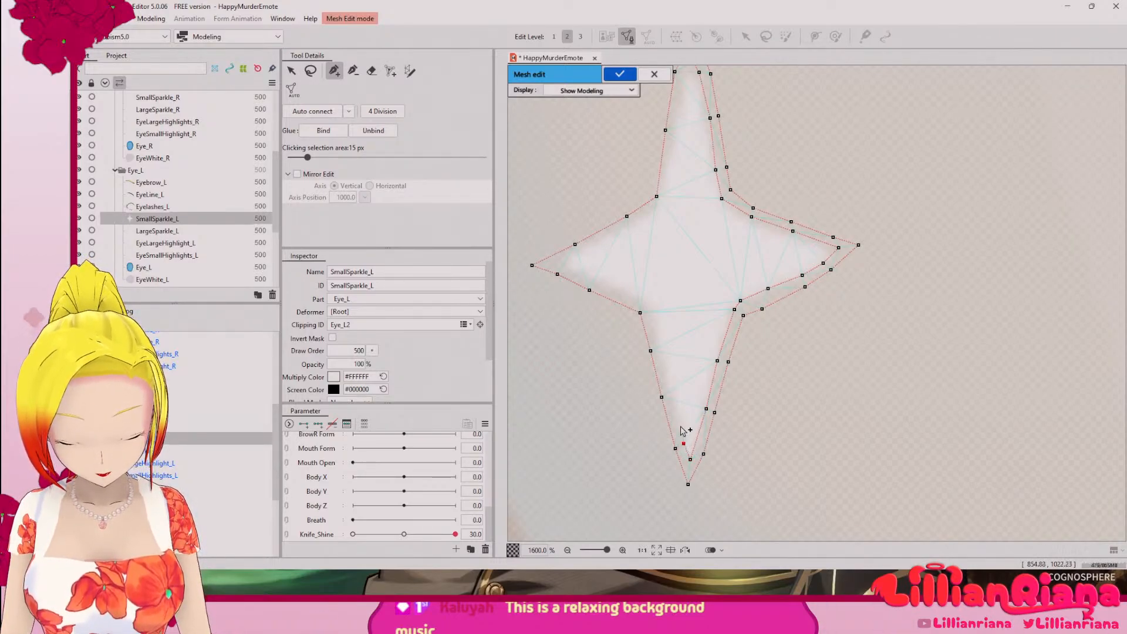
click(671, 392)
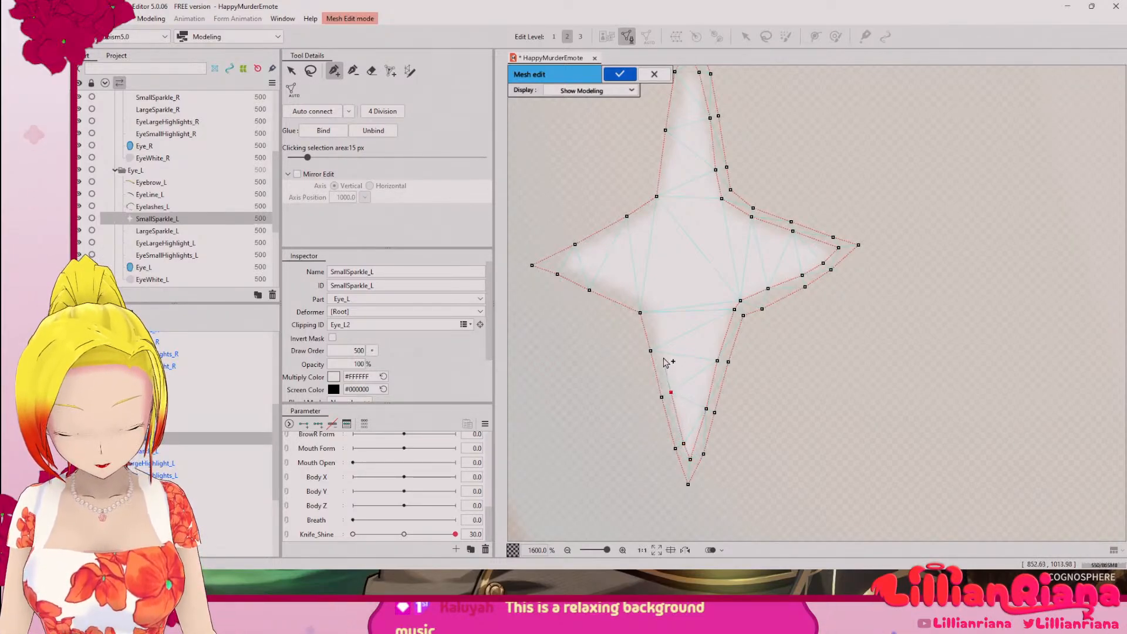
click(648, 304)
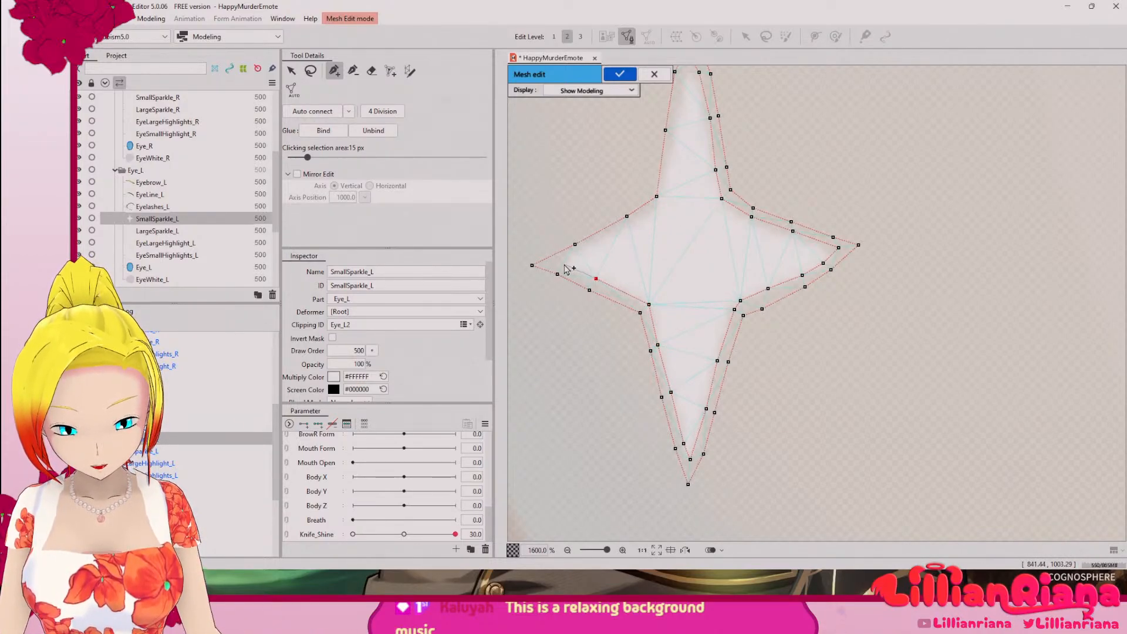
click(583, 253)
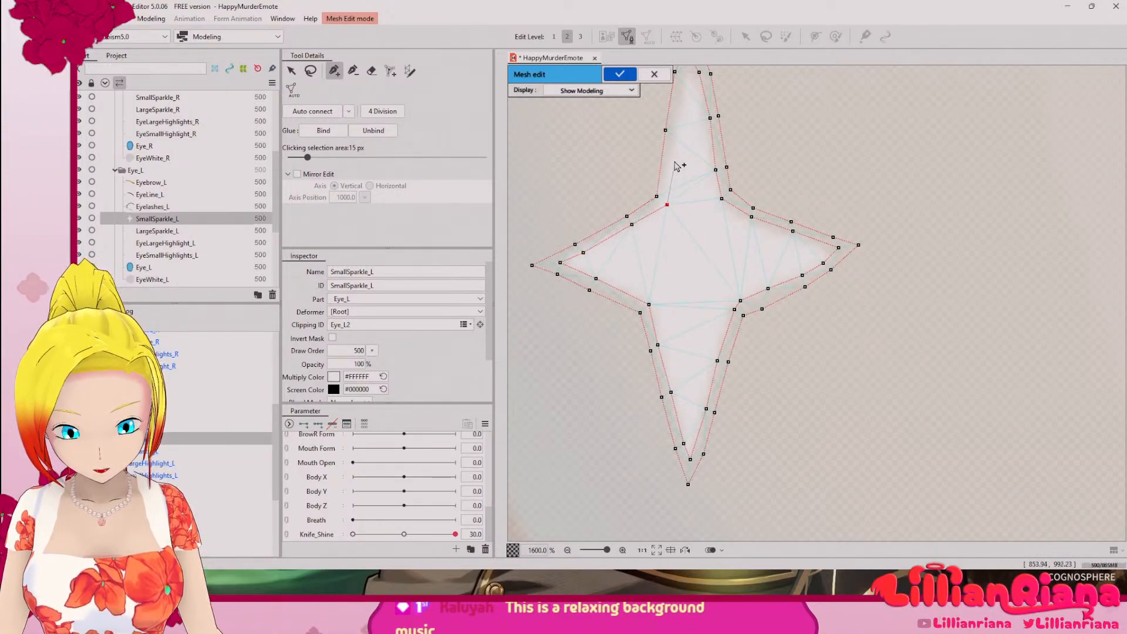
drag(676, 166, 674, 324)
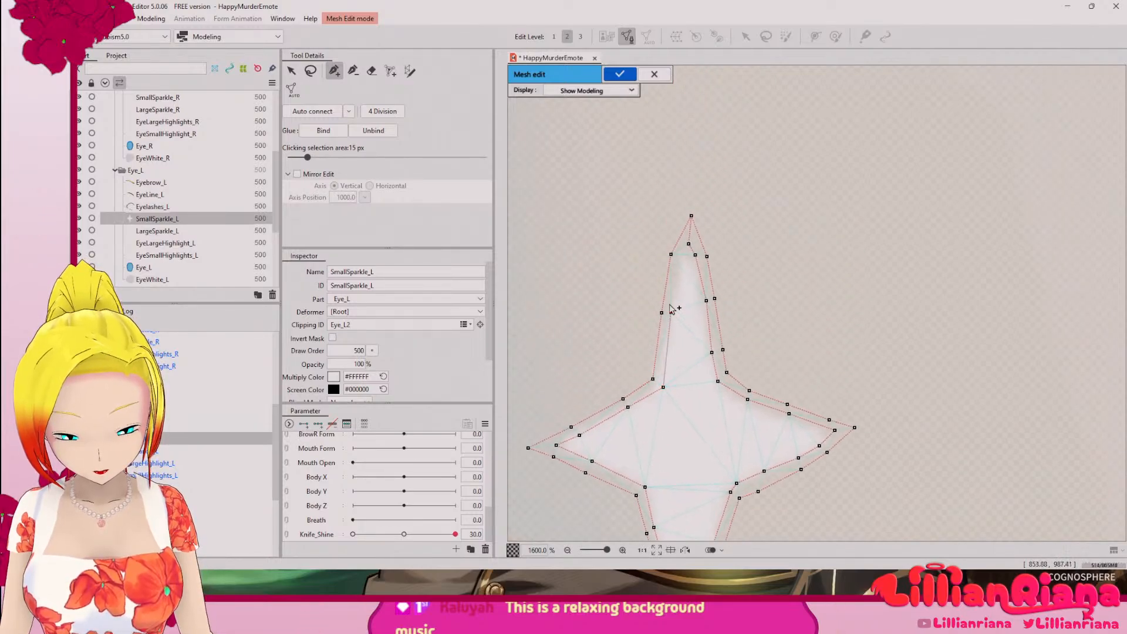
click(681, 254)
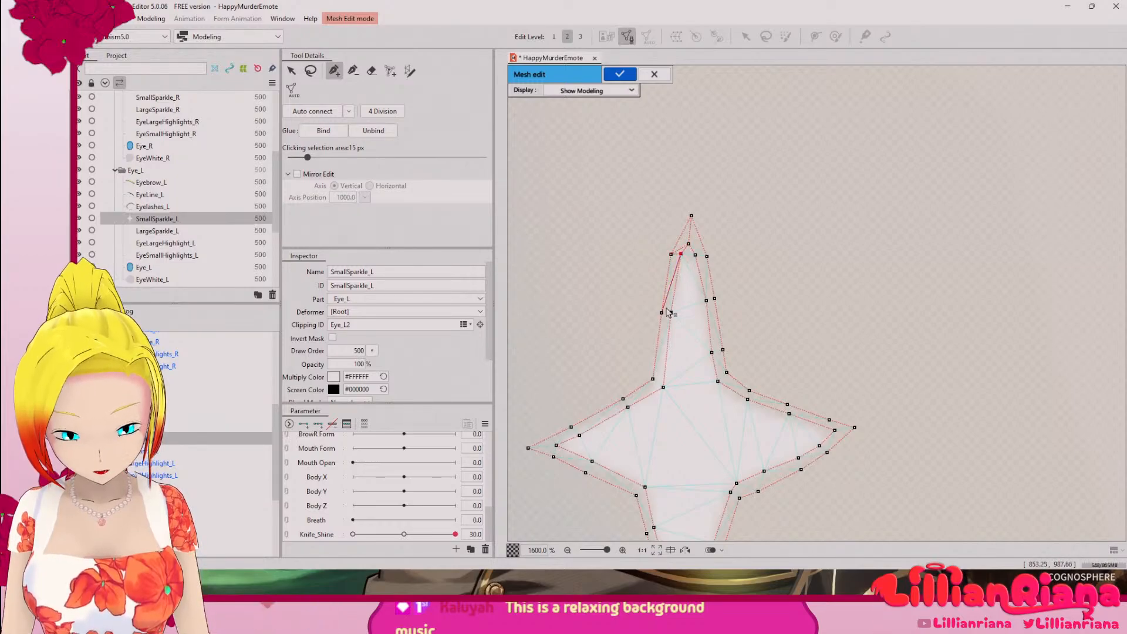
Step: Cross-link the inner and outer outlines in a zigzag down the upper arm's left side and along the left arm's upper edge to the left tip
click(672, 313)
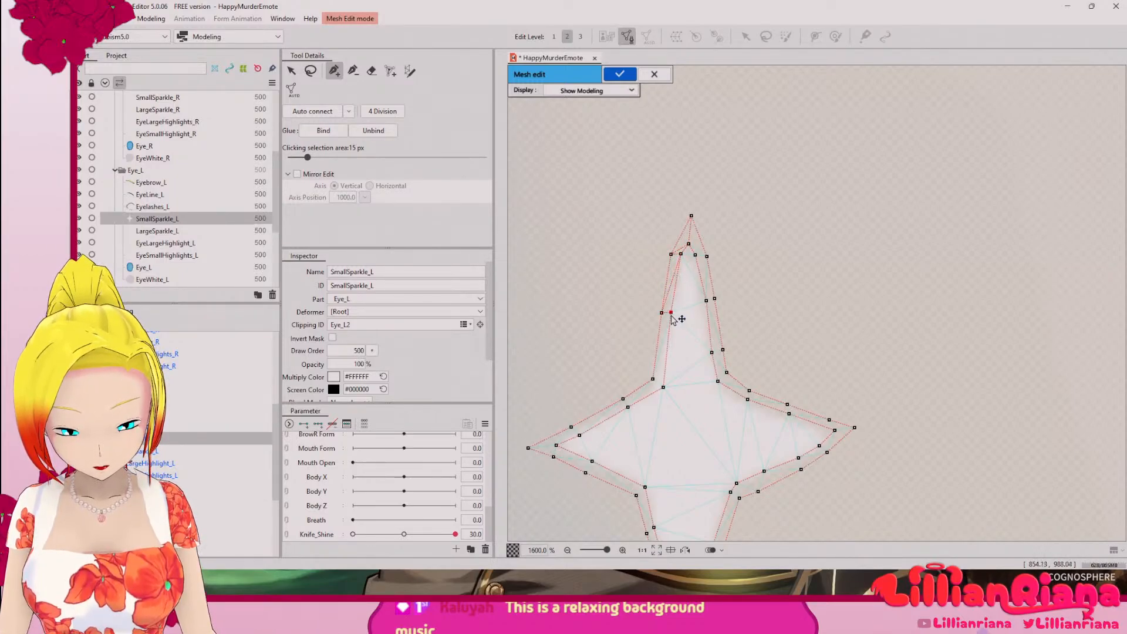
click(653, 379)
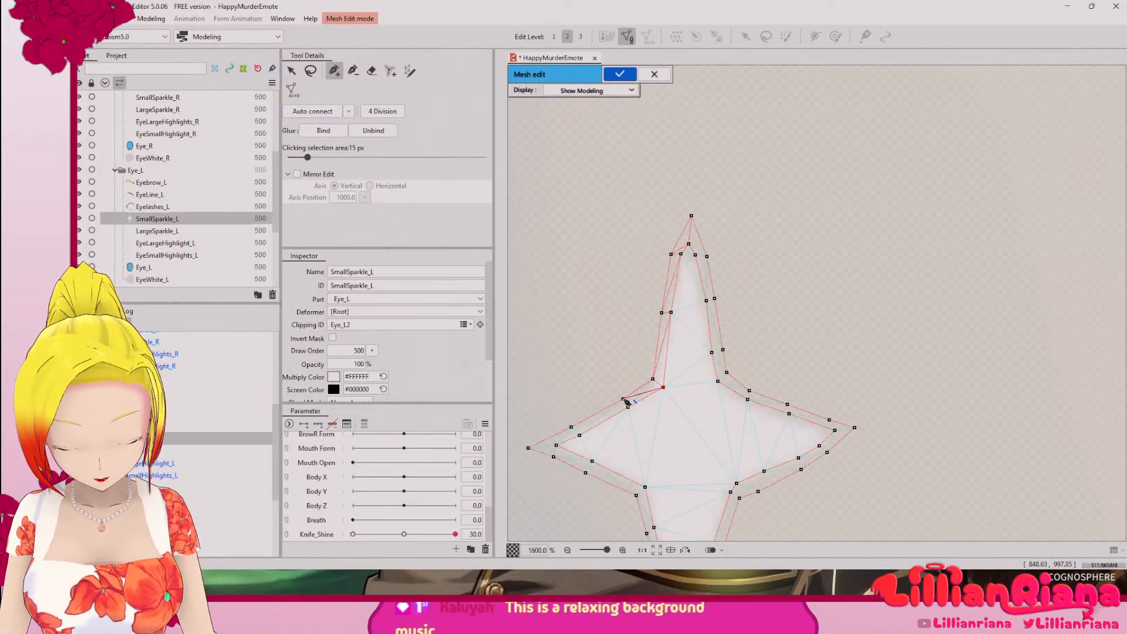
click(570, 427)
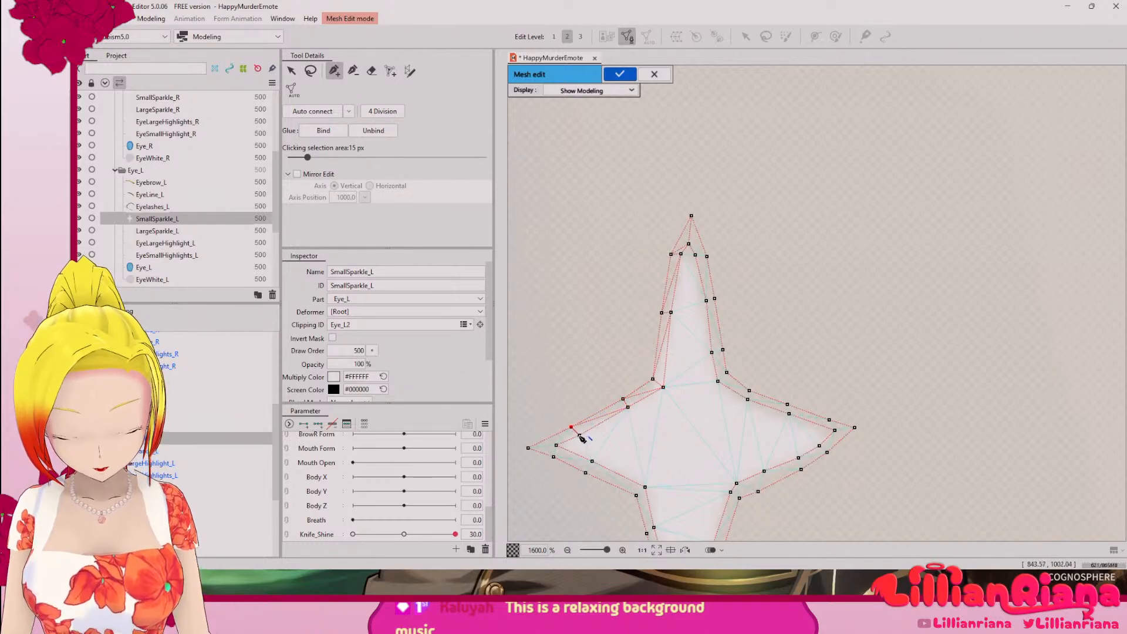
click(556, 445)
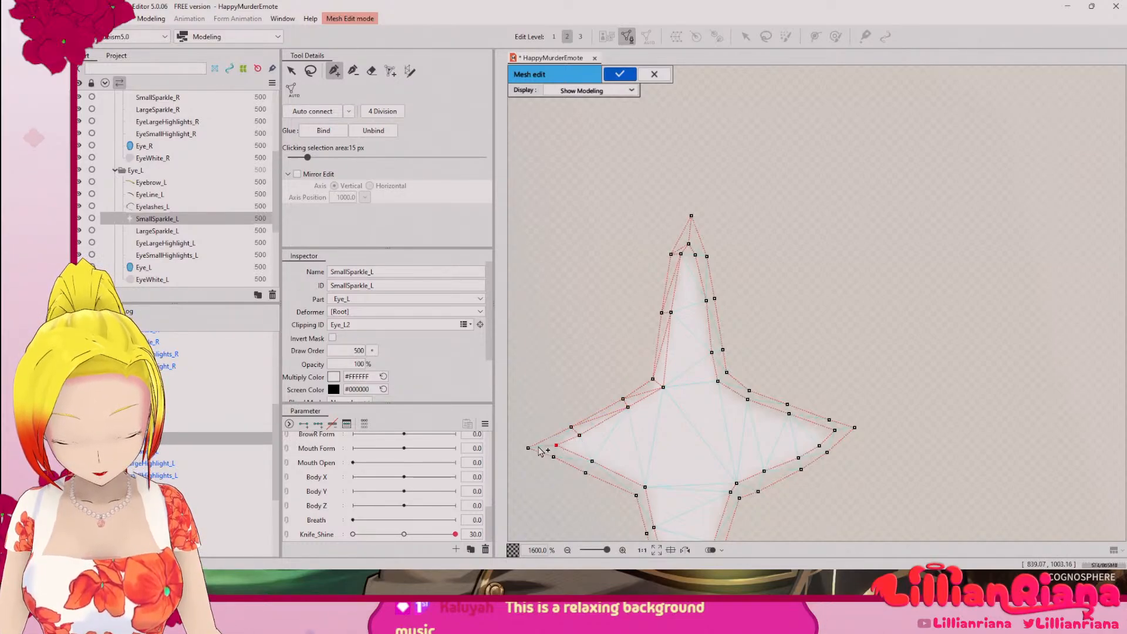
click(529, 449)
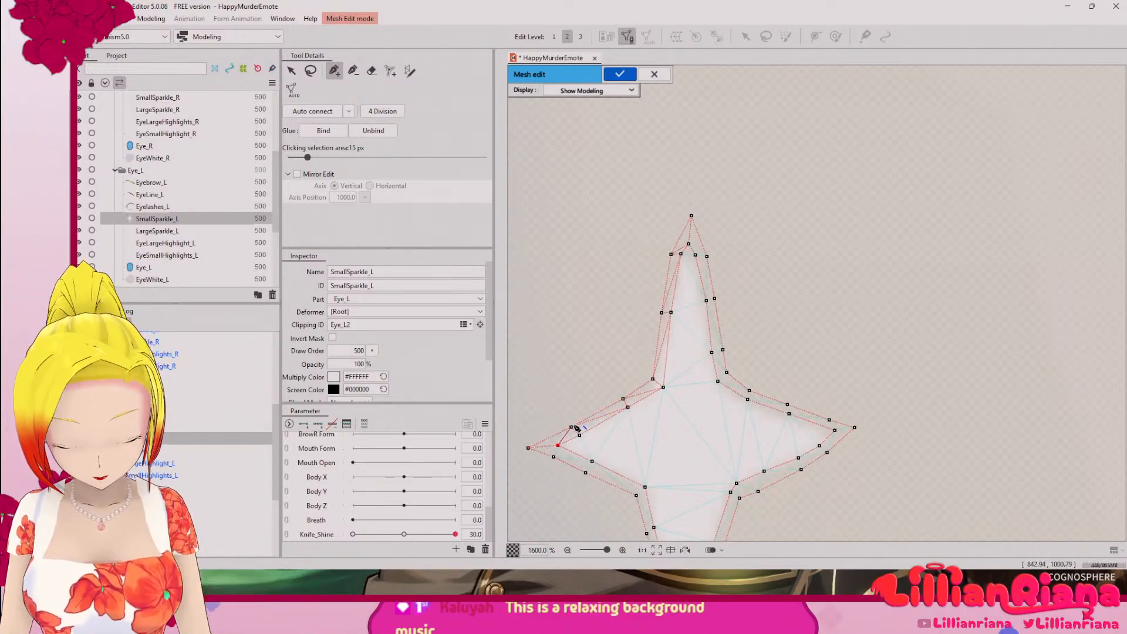
click(572, 427)
Step: Cross-link the inner and outer outlines along the left arm's underside, from the left tip to the corner with the lower arm
drag(637, 455, 690, 304)
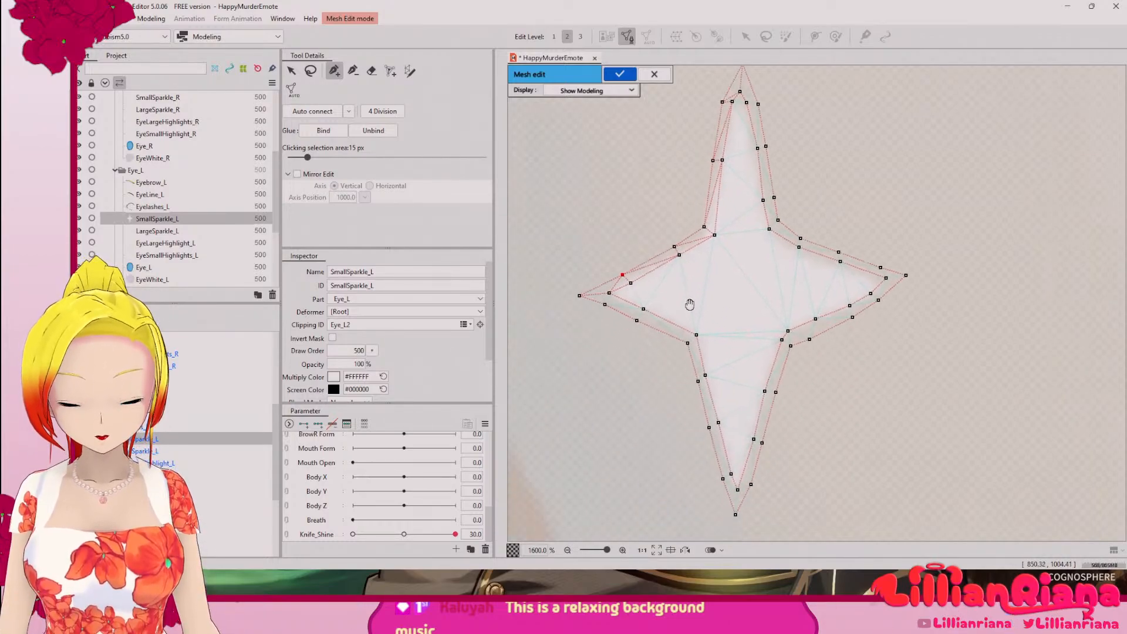
scroll(694, 336, up, 2)
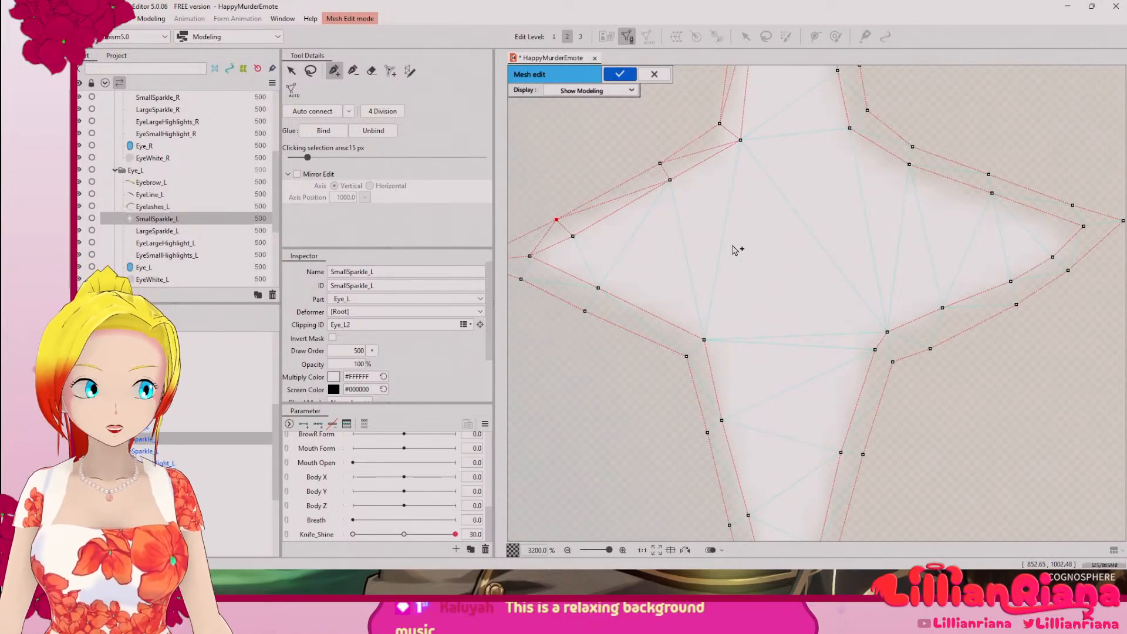
drag(606, 253, 713, 284)
click(638, 287)
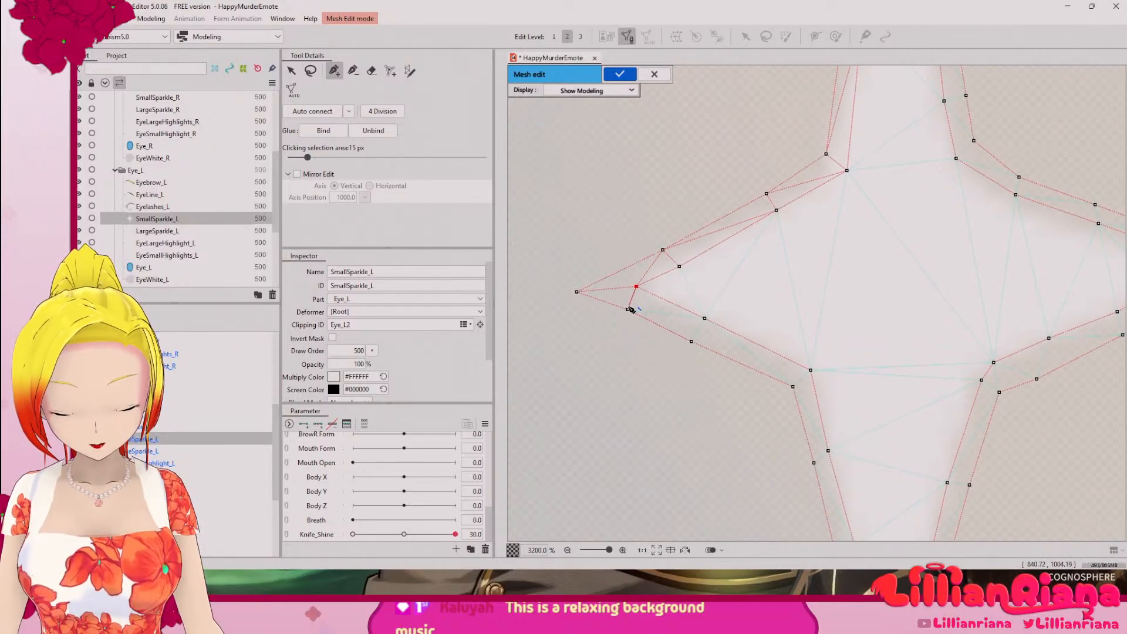
click(705, 319)
click(691, 341)
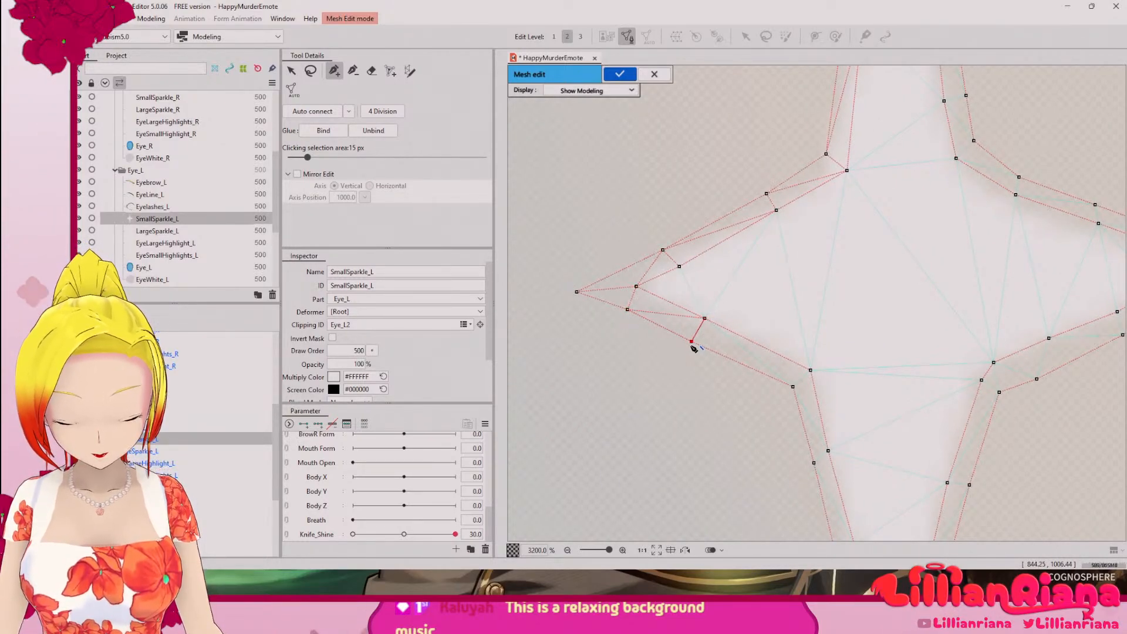
click(810, 371)
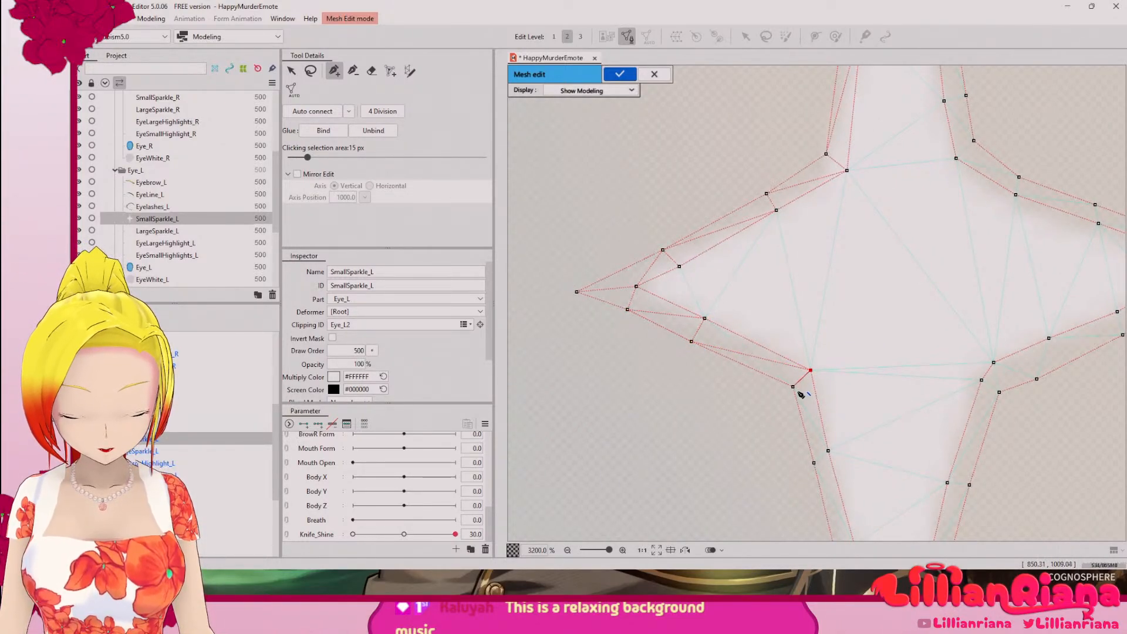
click(793, 387)
Step: Cross-link the inner and outer outlines down the lower arm's left side and around the bottom tip
drag(847, 431, 671, 274)
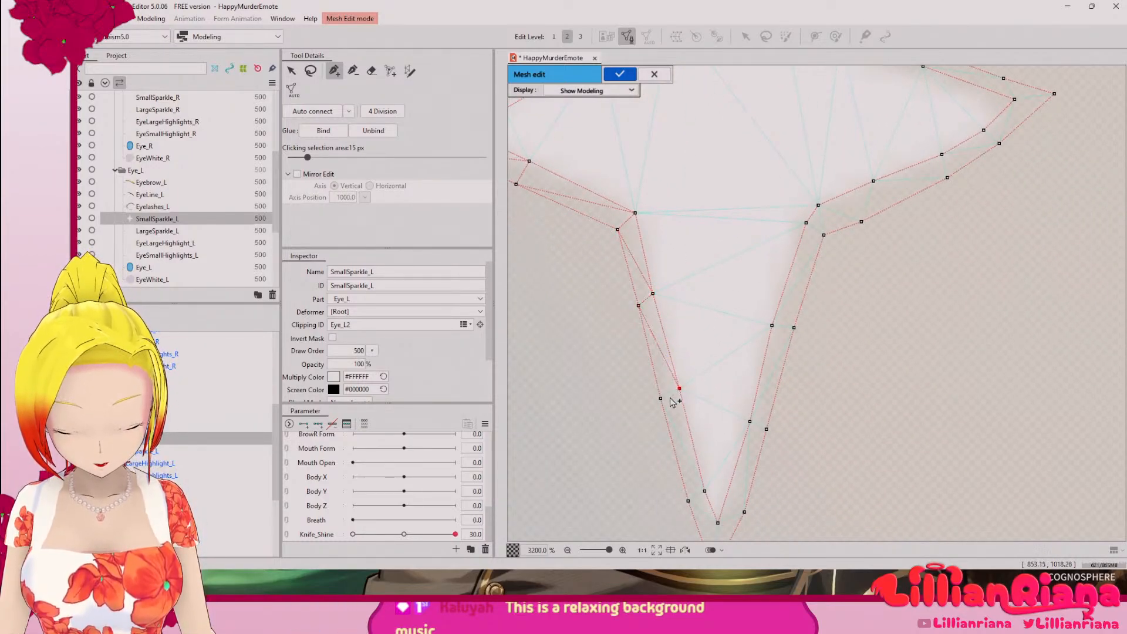
click(688, 501)
drag(744, 472, 673, 330)
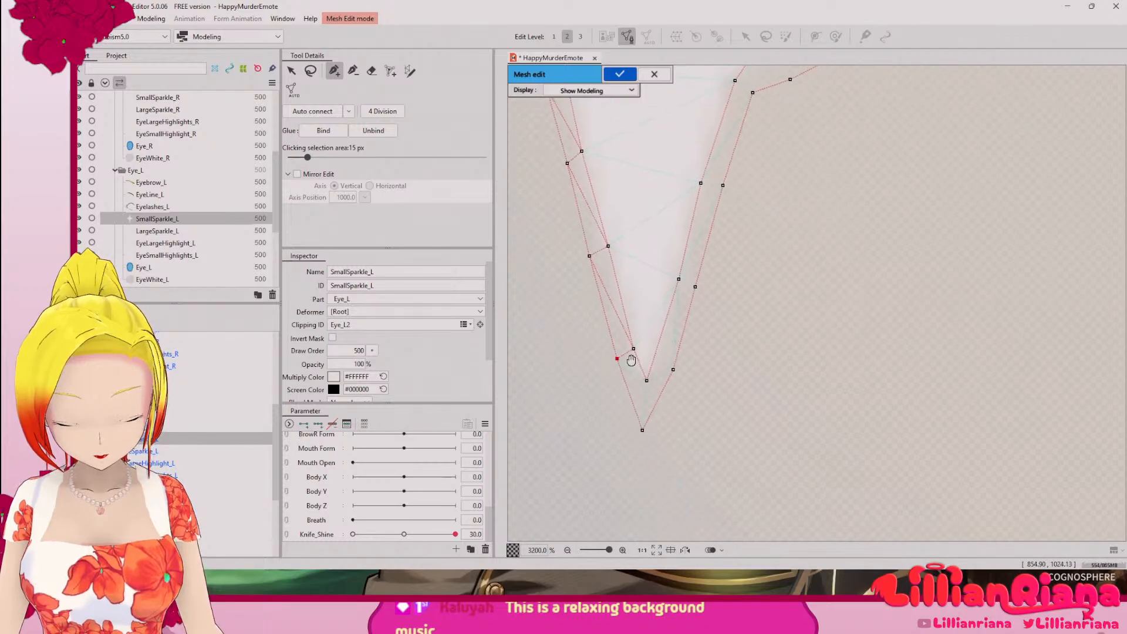
click(642, 428)
click(673, 370)
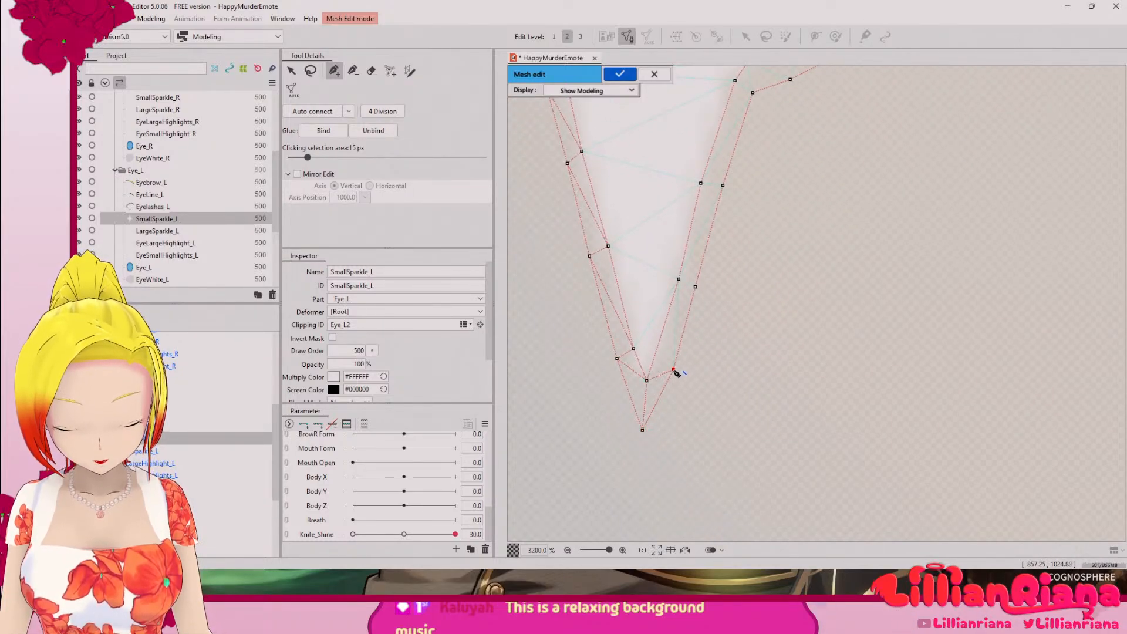
Step: Cross-link the inner and outer outlines up the lower arm's right side to the corner with the right arm
click(679, 280)
click(695, 286)
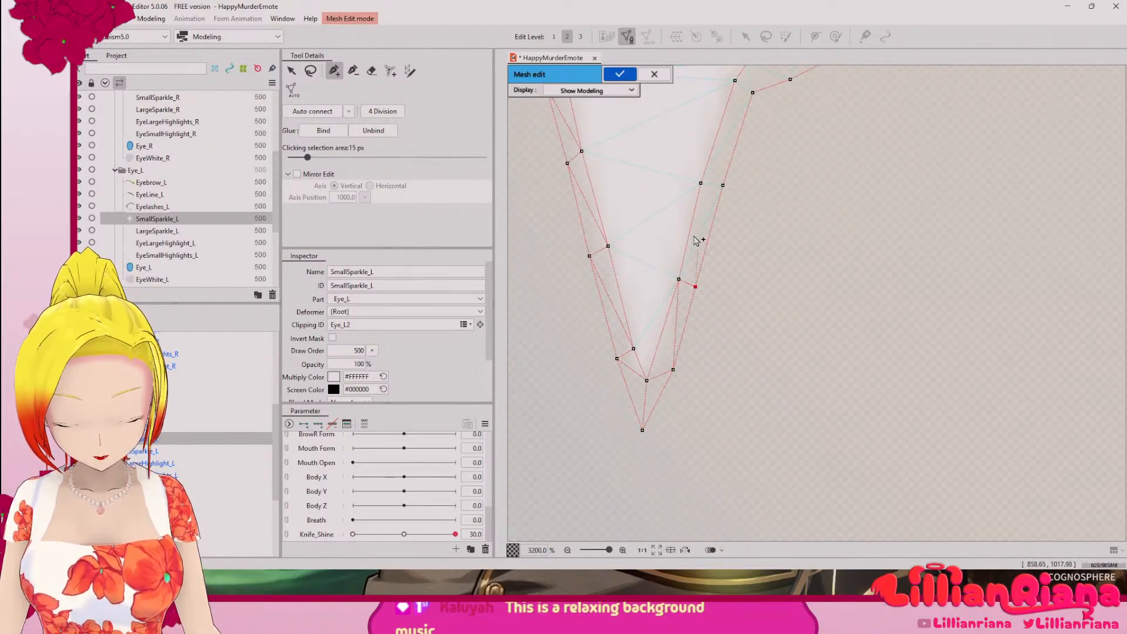
drag(692, 211, 688, 377)
click(717, 351)
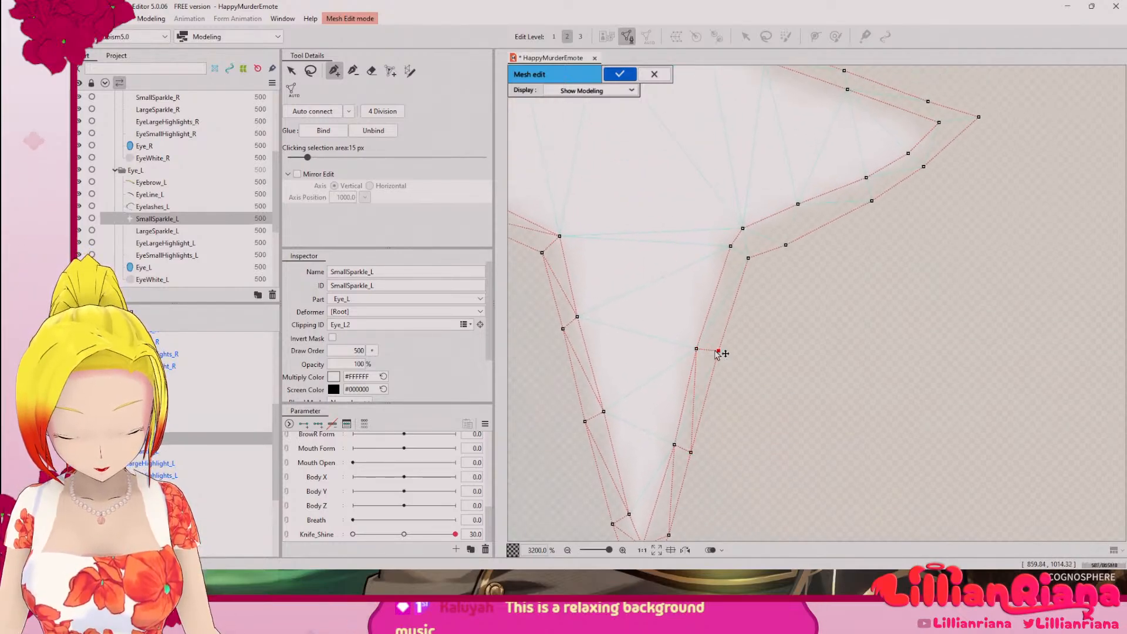
click(731, 247)
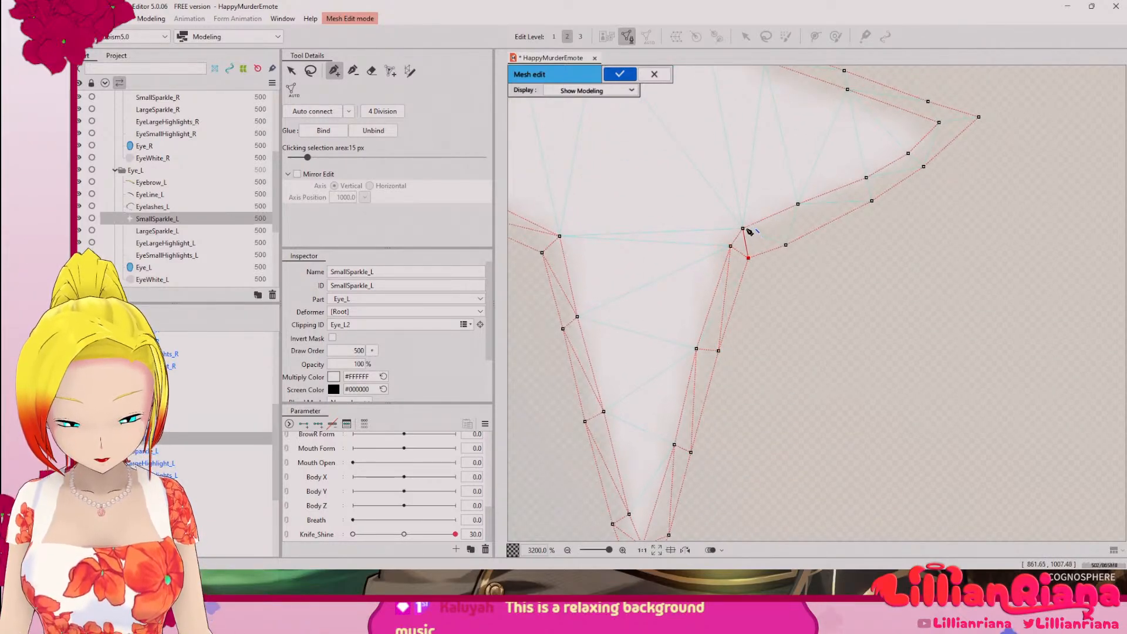
Step: Cross-link the inner and outer outlines along the right arm's underside and around the right tip to the first outer vertex above it
click(744, 229)
click(787, 246)
click(798, 204)
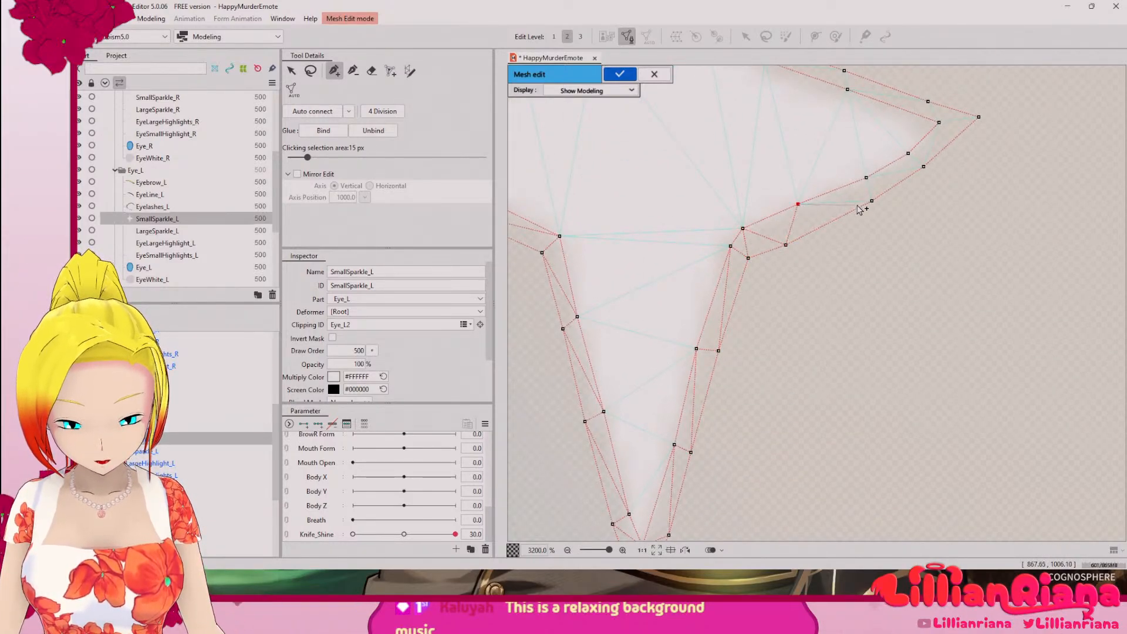
click(872, 201)
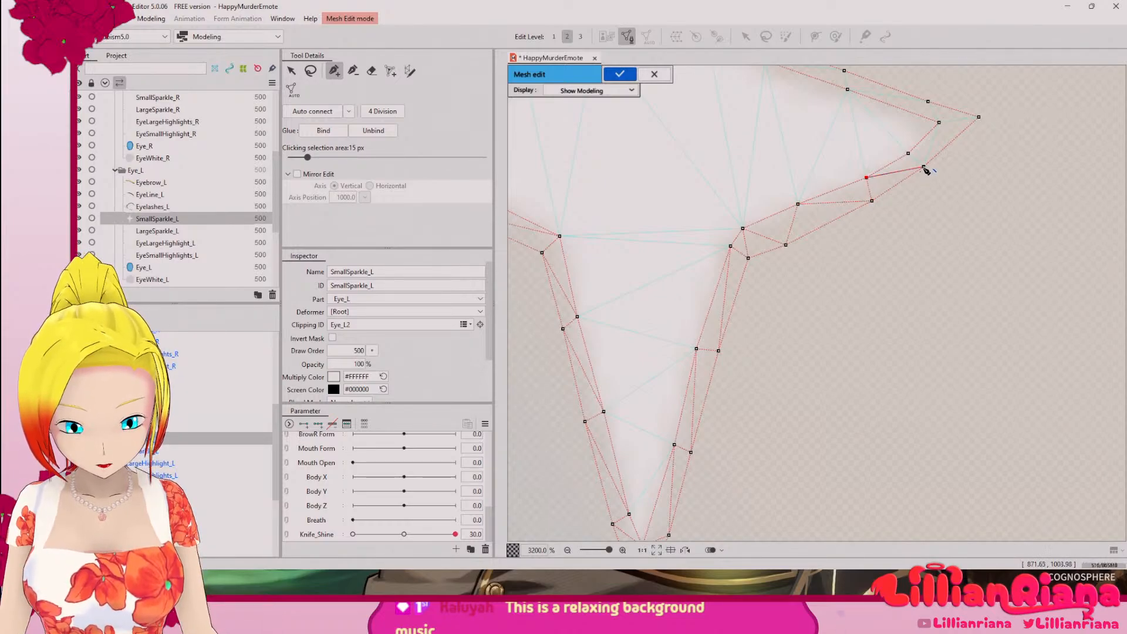
drag(933, 156, 882, 362)
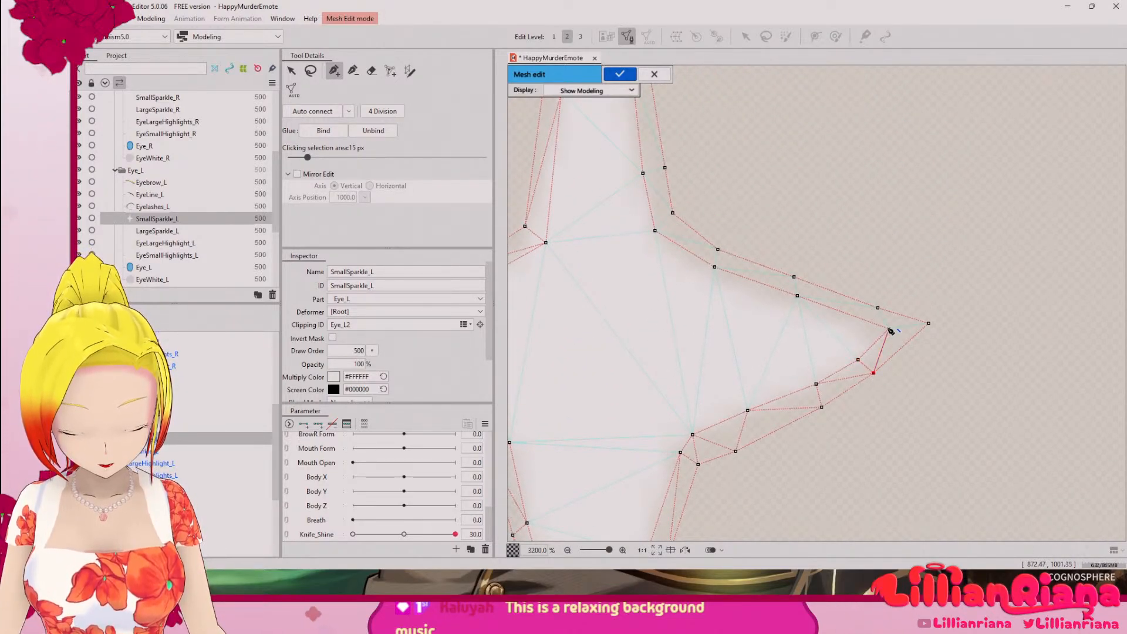
click(889, 329)
click(929, 324)
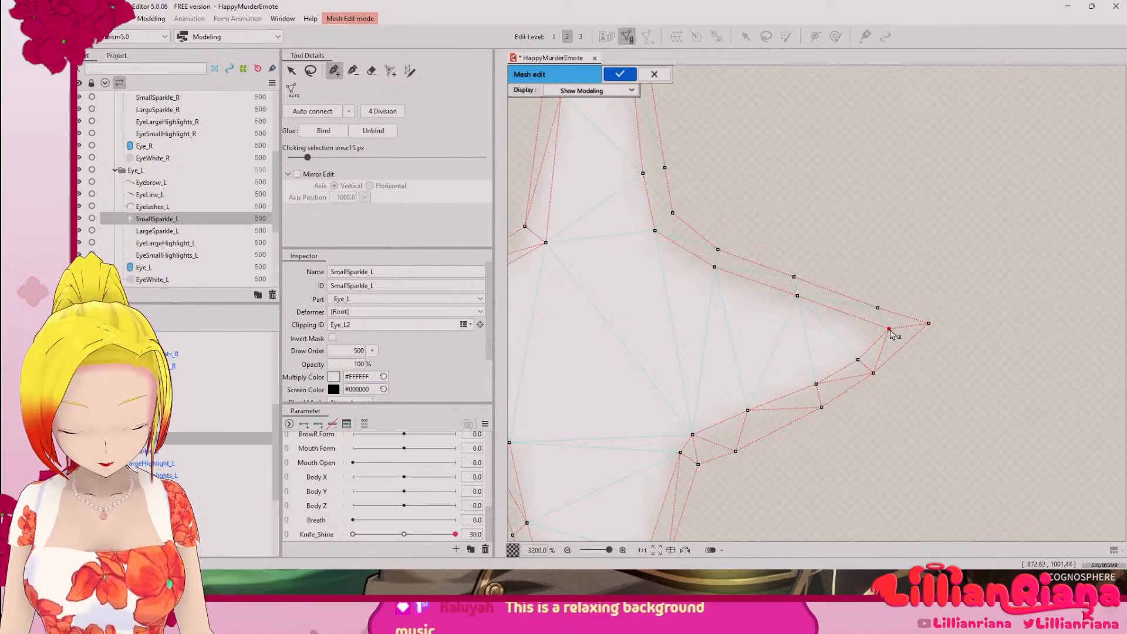
click(877, 308)
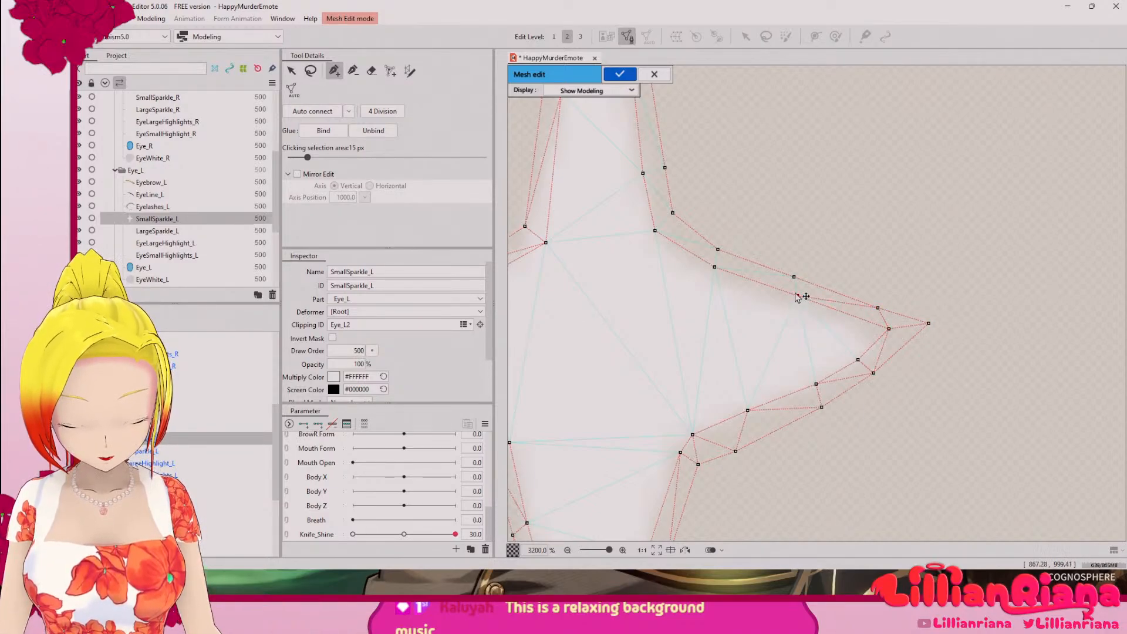
Step: Cross-link the inner and outer outlines along the right arm's upper side and up to the top tip, and auto connect the mesh
click(719, 269)
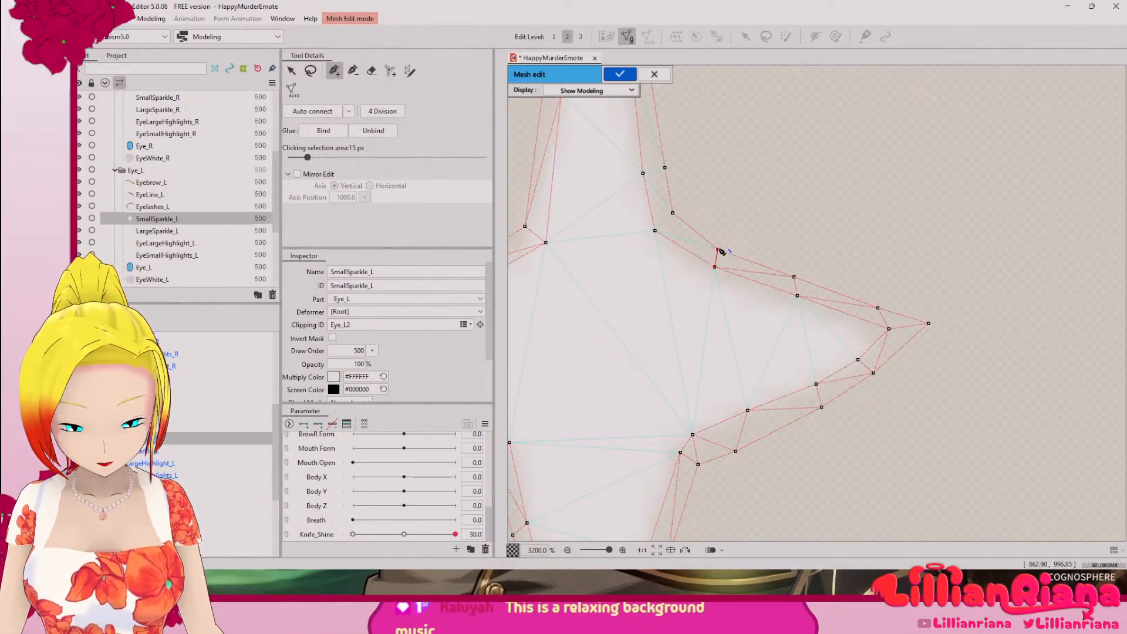
drag(647, 197, 746, 411)
click(764, 385)
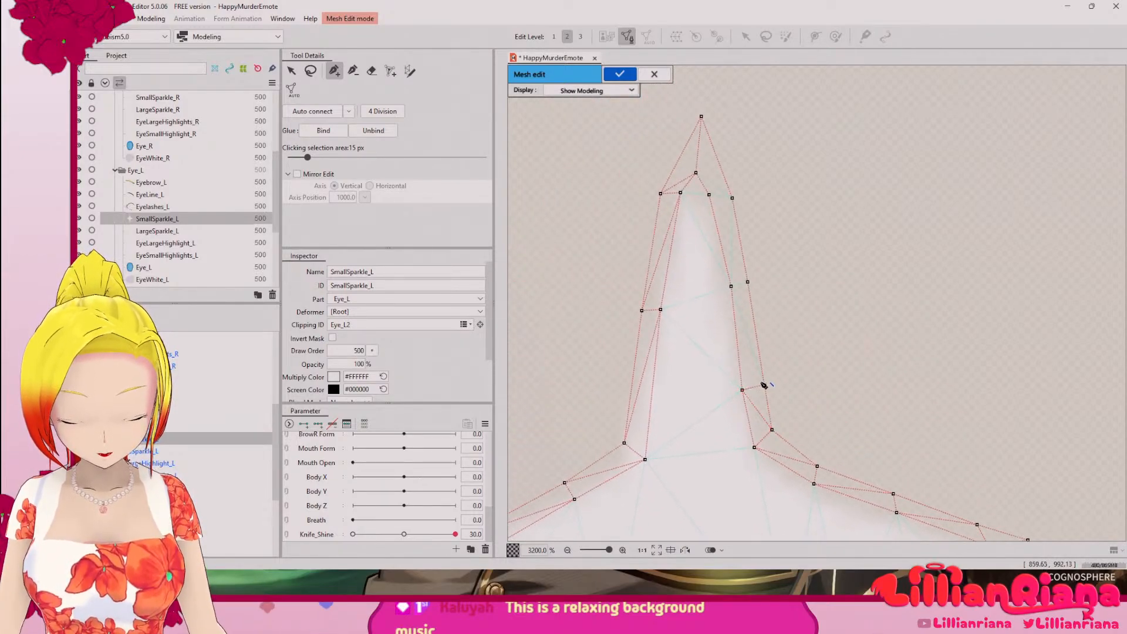
click(745, 283)
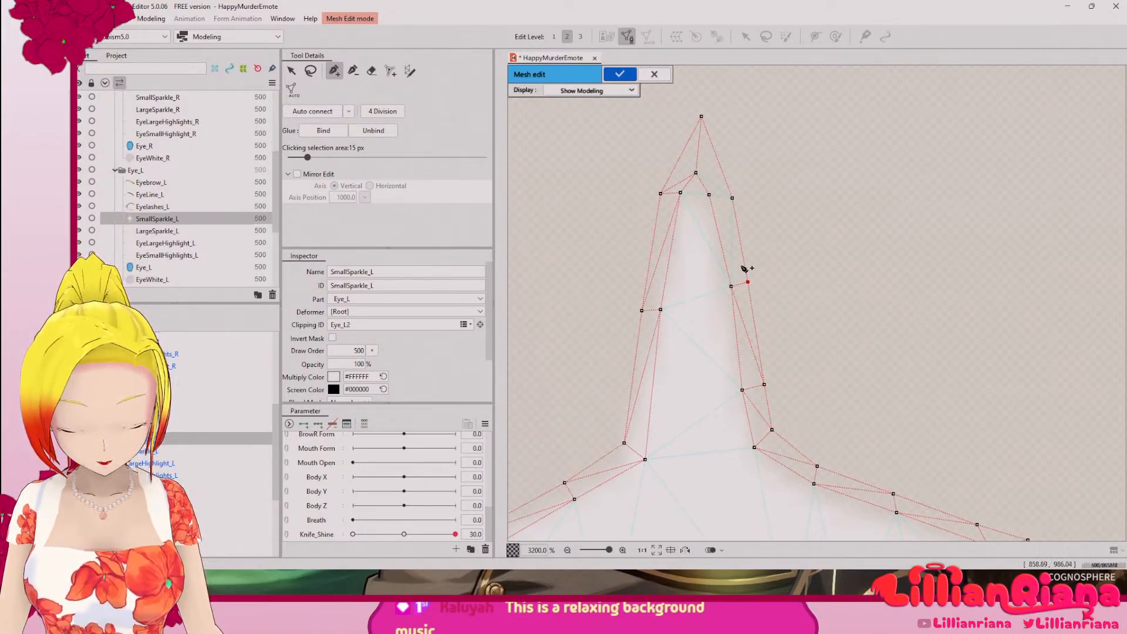
click(709, 197)
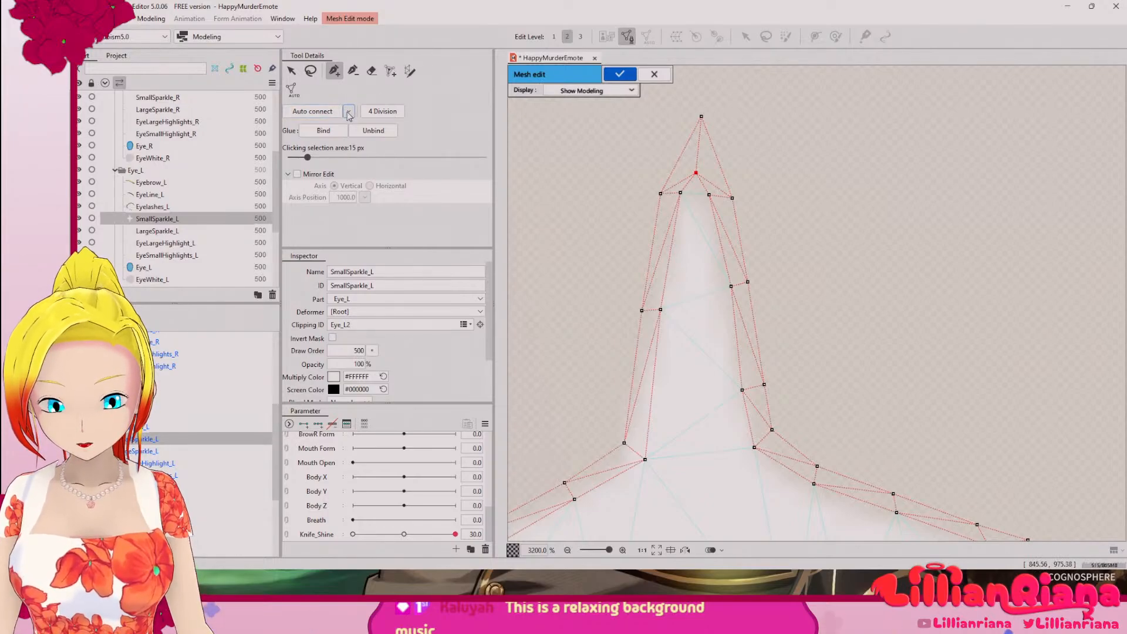
click(317, 111)
scroll(698, 241, down, 4)
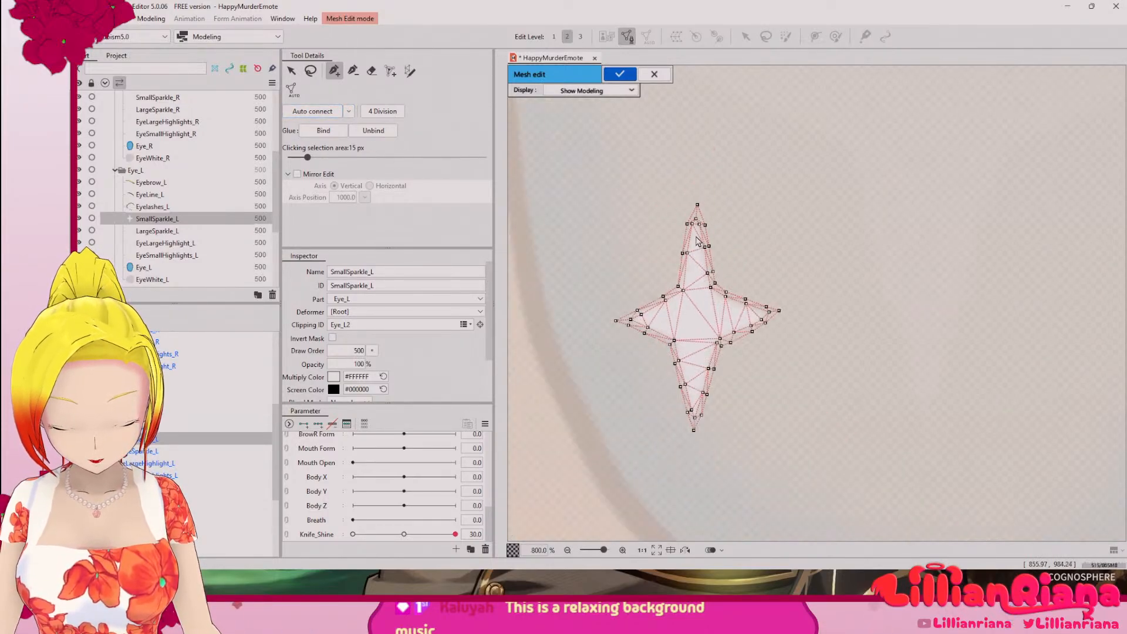
Step: Try a 4 Division subdivision on the SmallSparkle_L mesh, undo it, and check the auto-connect options
scroll(697, 240, up, 3)
click(385, 117)
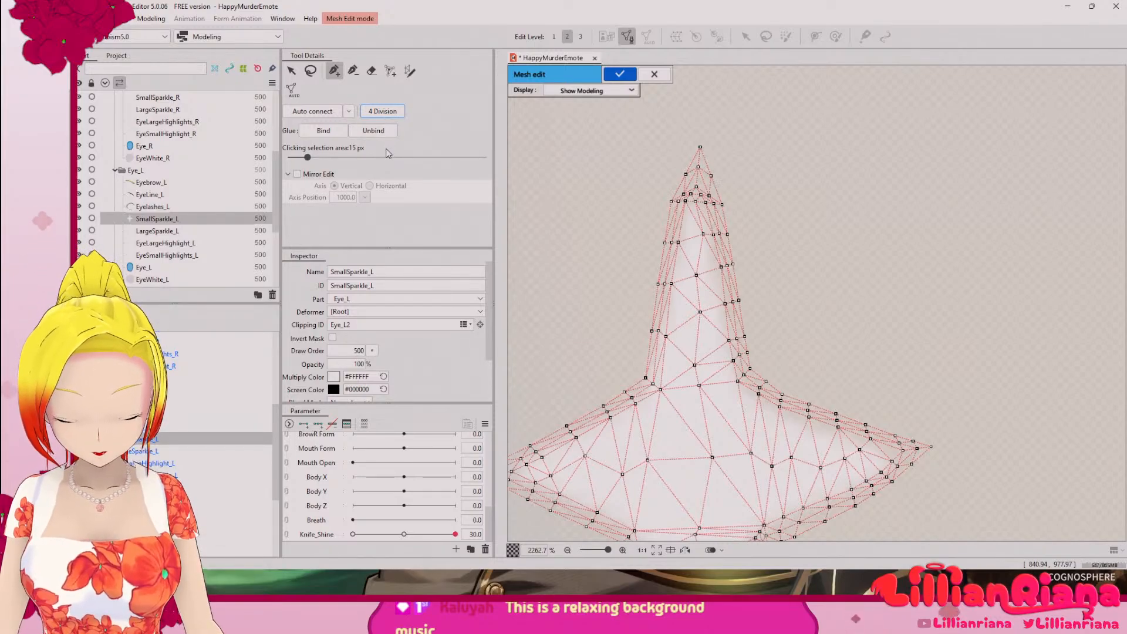
key(ctrl+z)
scroll(725, 301, down, 2)
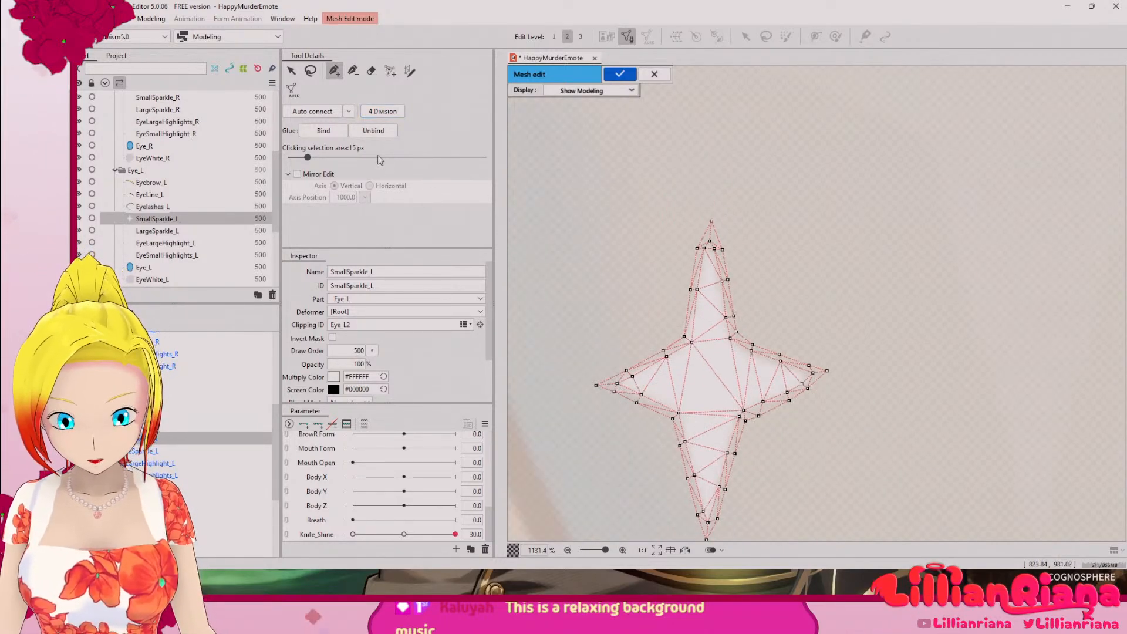
click(353, 112)
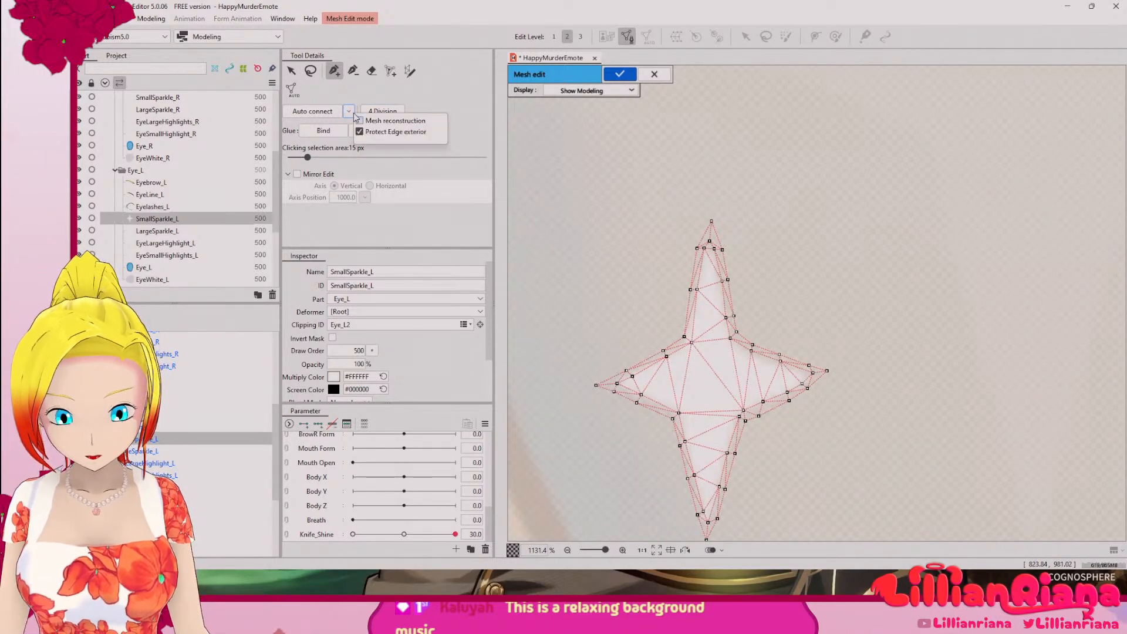
click(433, 113)
Step: Apply the finished SmallSparkle_L mesh and leave mesh editing
scroll(698, 267, down, 3)
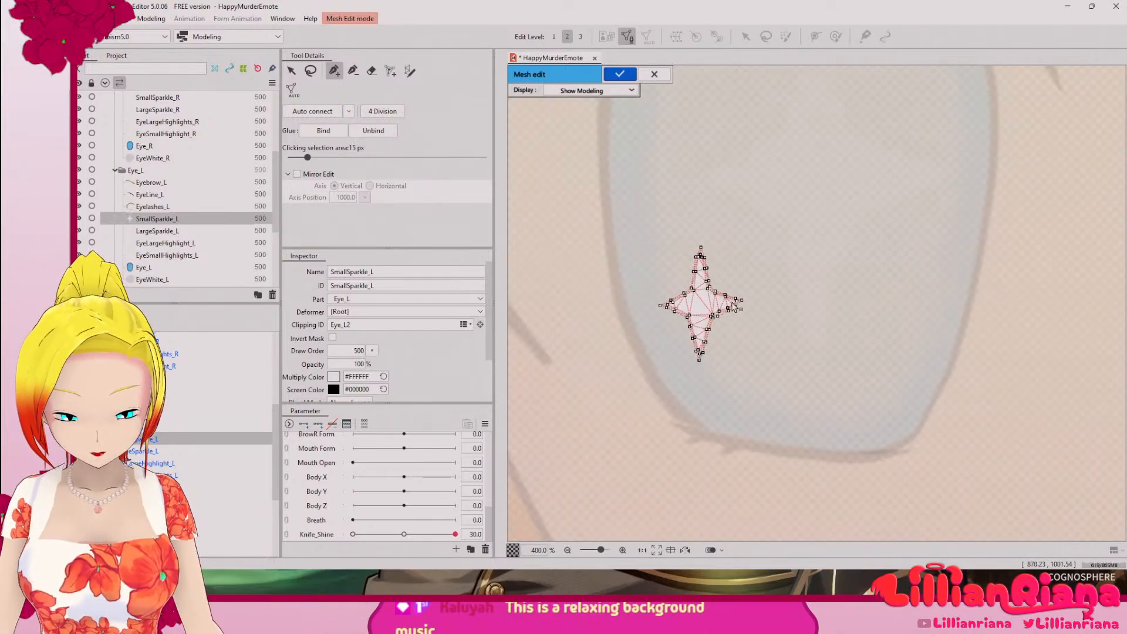
drag(752, 319, 646, 375)
scroll(659, 372, down, 3)
drag(686, 320, 509, 229)
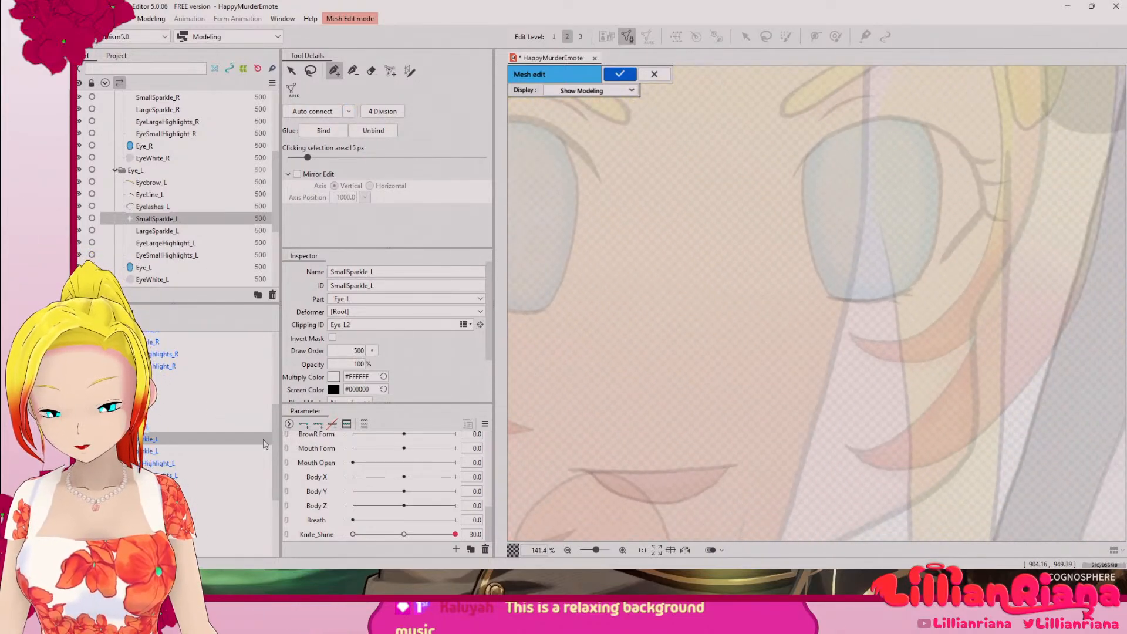
drag(278, 443, 278, 411)
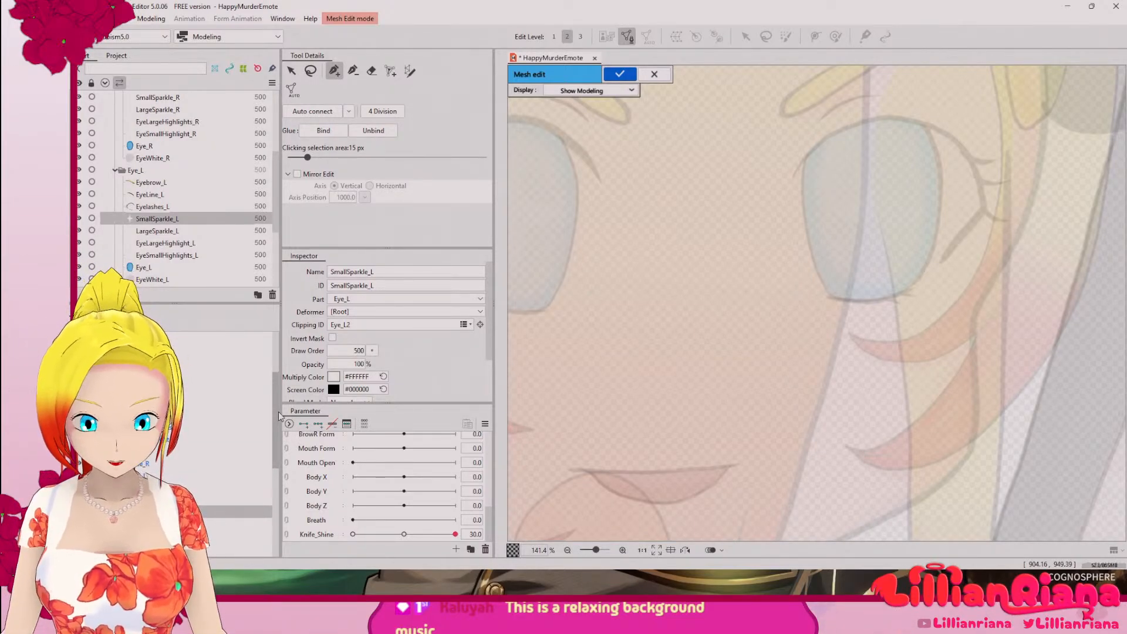
click(620, 74)
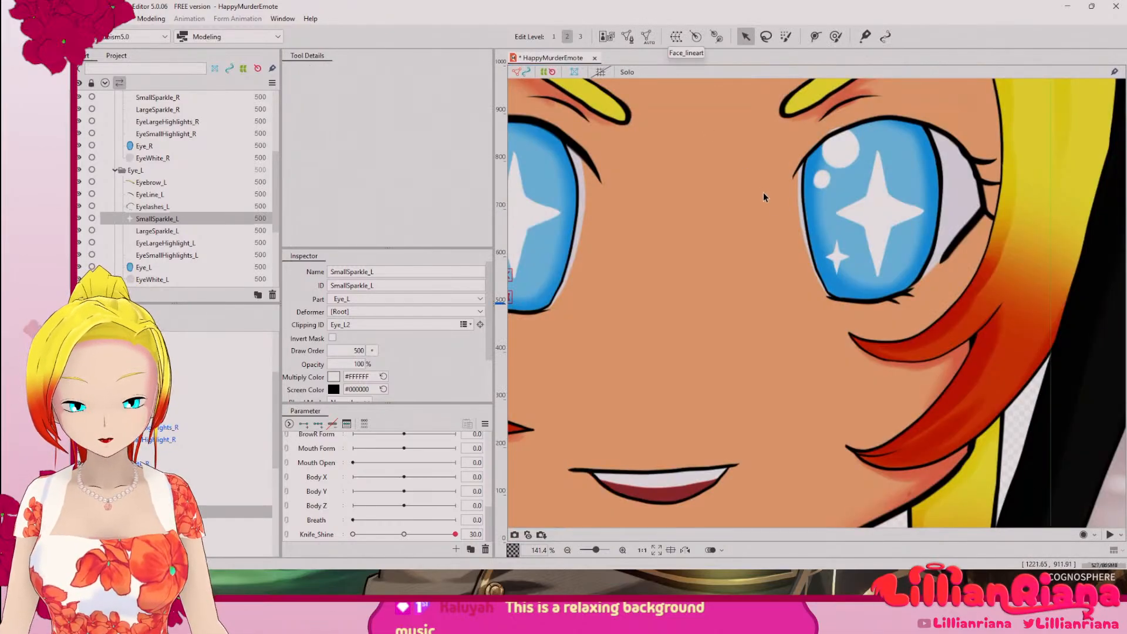
Step: Create a new parameter named Sparkle_L, keeping the range from -30 to 30 with a default of 0
drag(654, 257, 669, 277)
drag(823, 249, 665, 279)
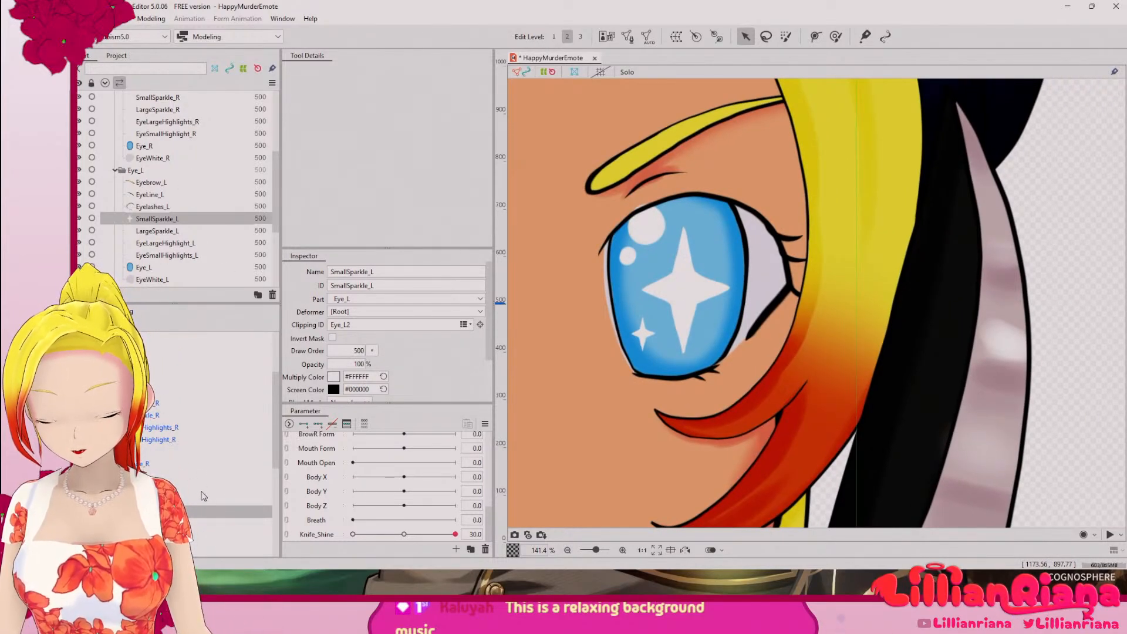
mouse_move(276, 460)
mouse_down()
mouse_move(286, 439)
mouse_move(289, 472)
mouse_up()
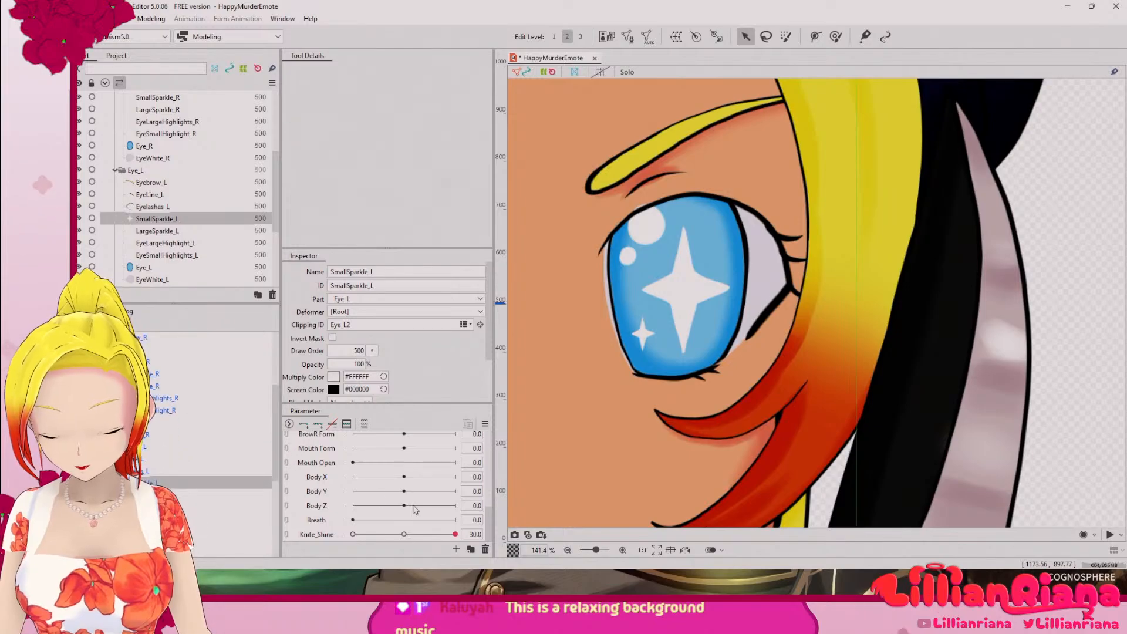
click(455, 550)
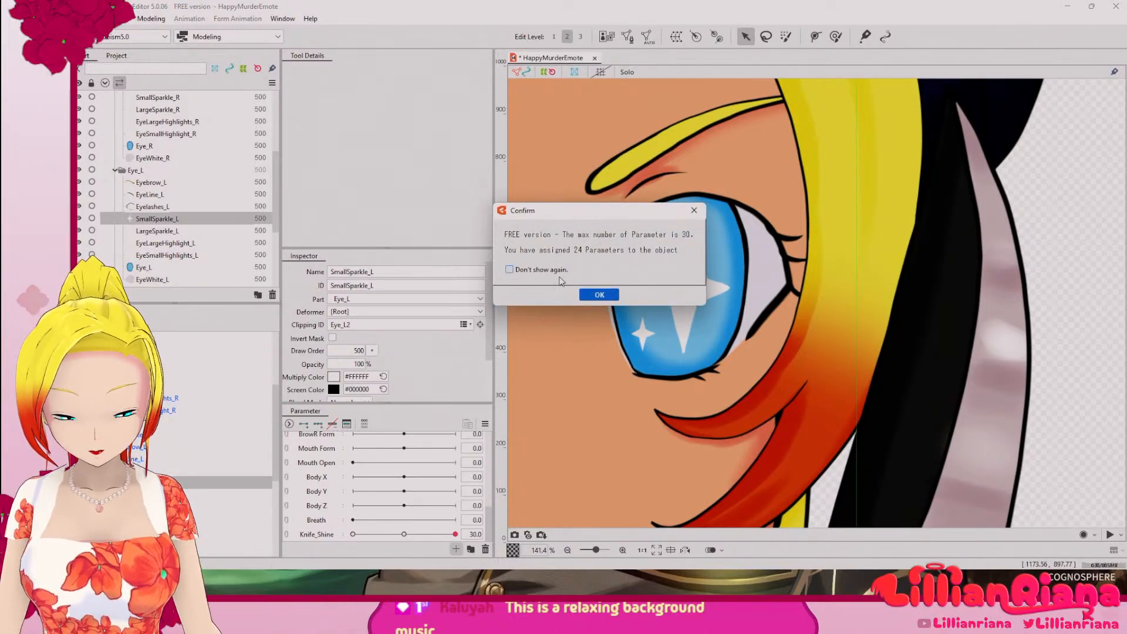
click(600, 295)
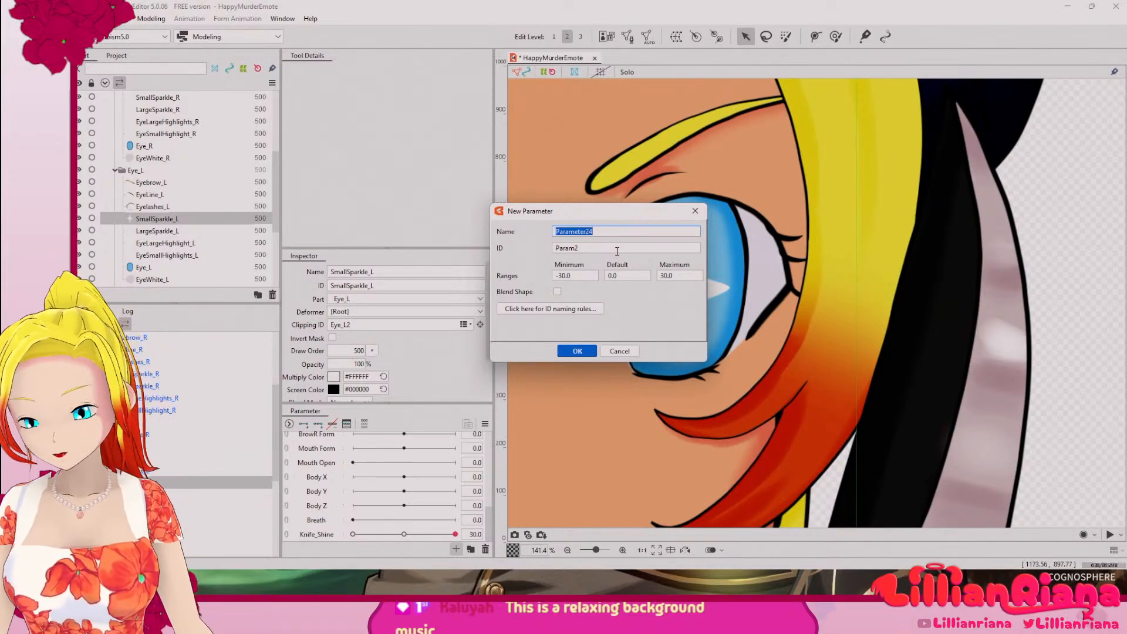
text(Spark)
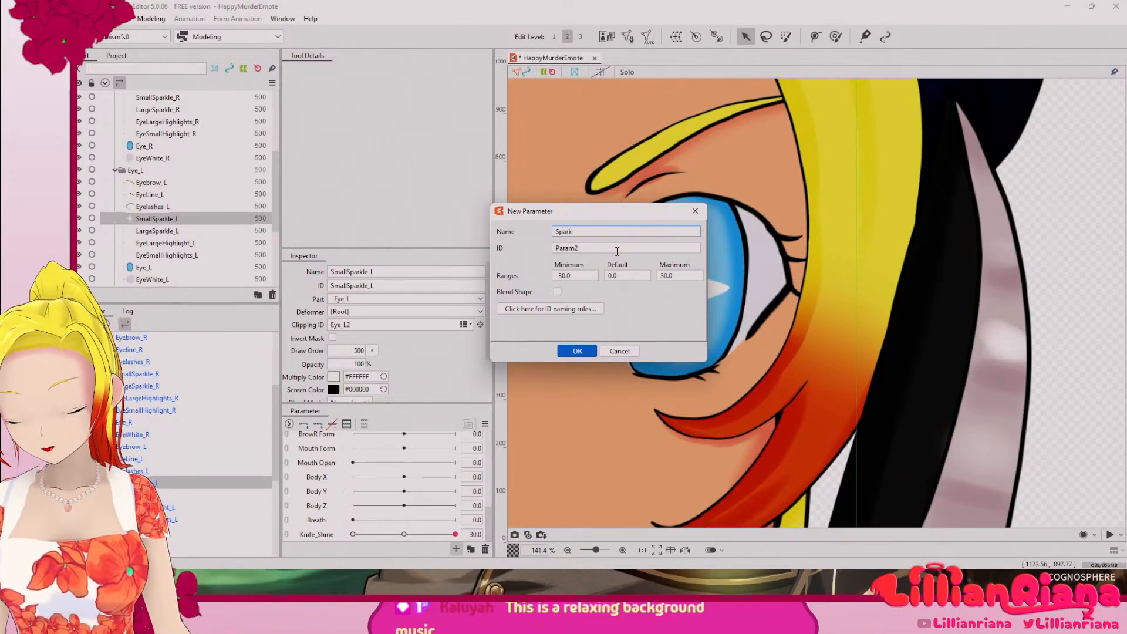
text(le_L)
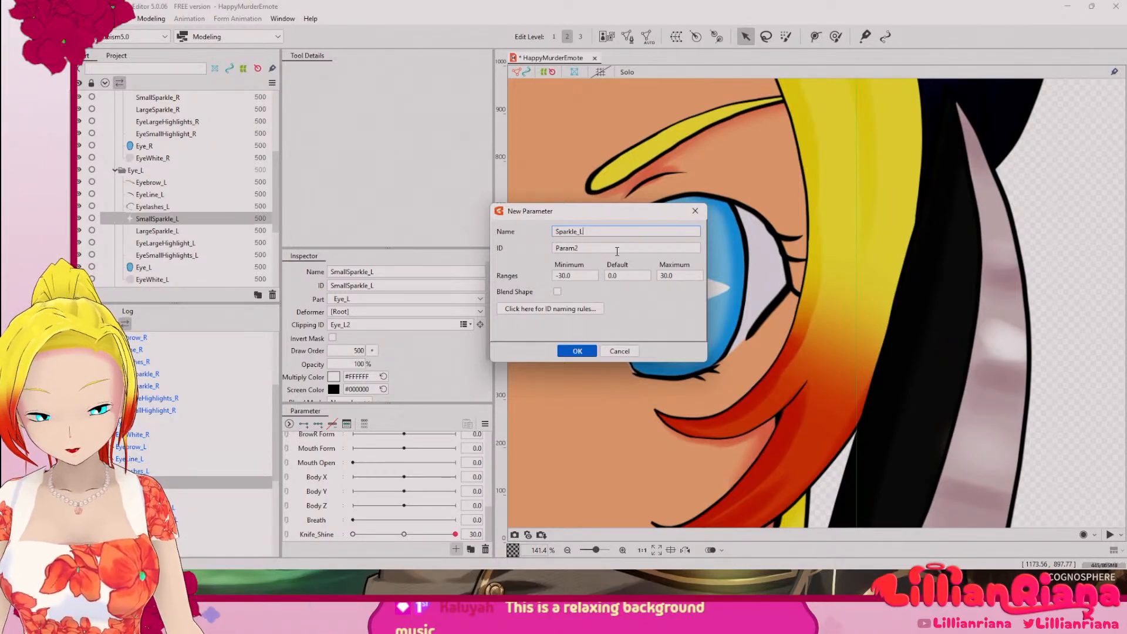
click(576, 355)
Step: Add three keyforms for SmallSparkle_L on the Sparkle_L parameter at -30, 0 and 30
scroll(607, 316, down, 5)
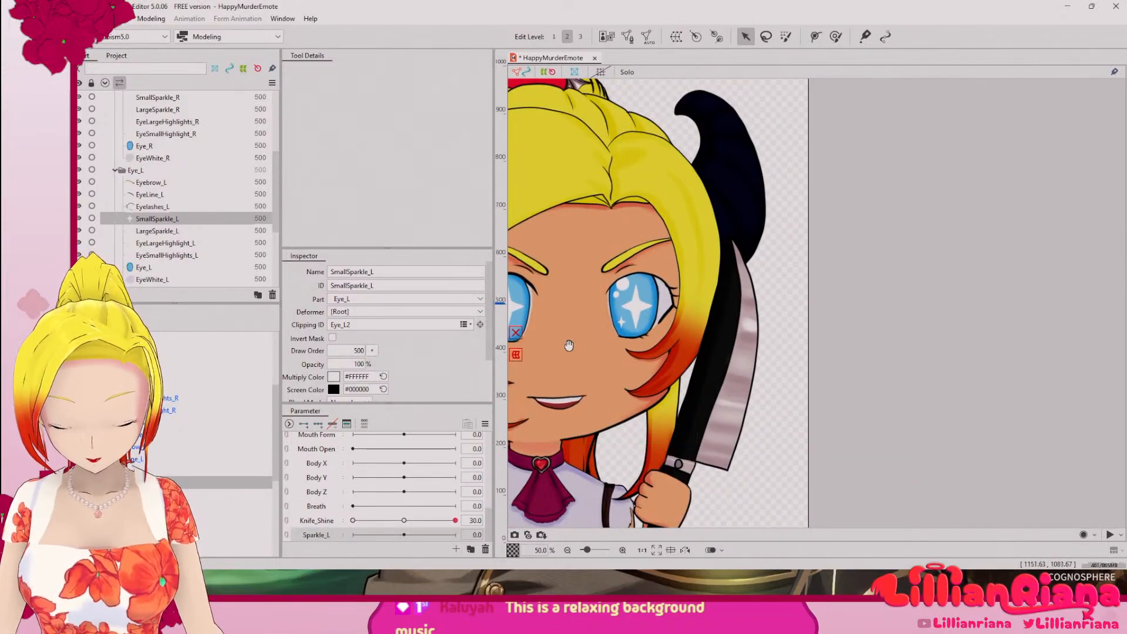
scroll(782, 334, up, 1)
scroll(758, 325, up, 3)
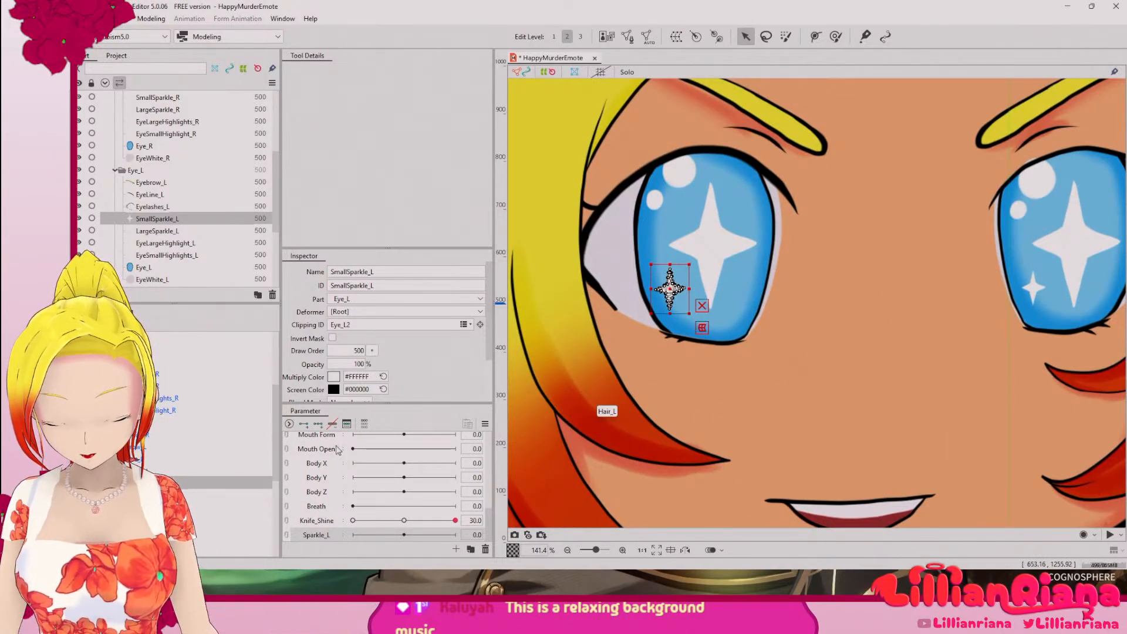
click(317, 424)
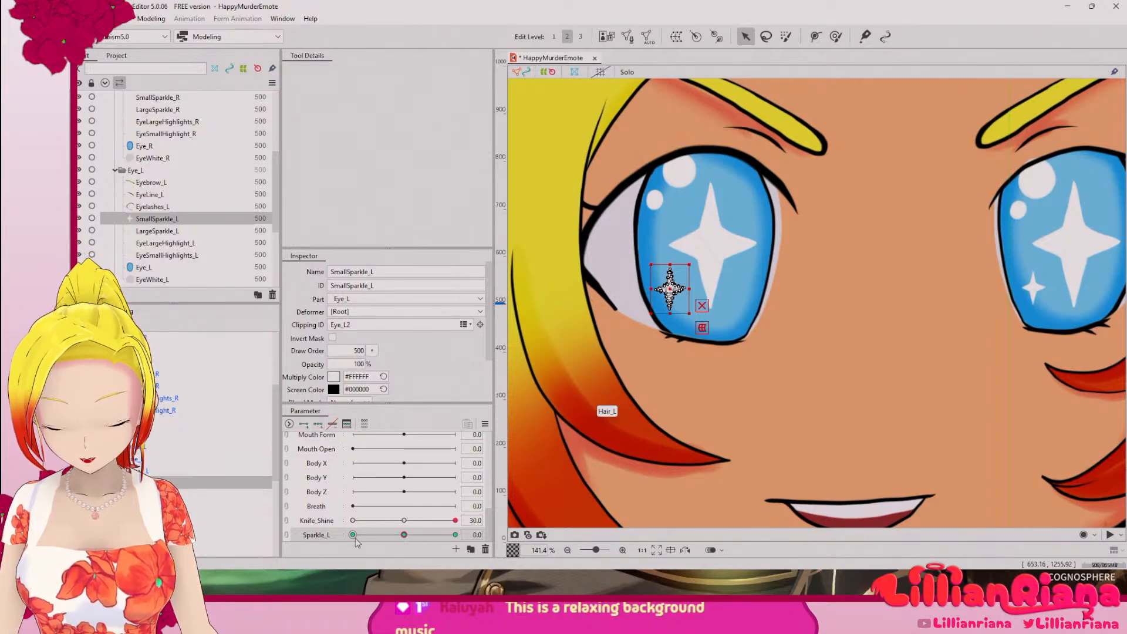
Step: Set Sparkle_L to -30 and scale SmallSparkle_L down to about four fifths of its size, undoing a first, stronger reduction
click(352, 535)
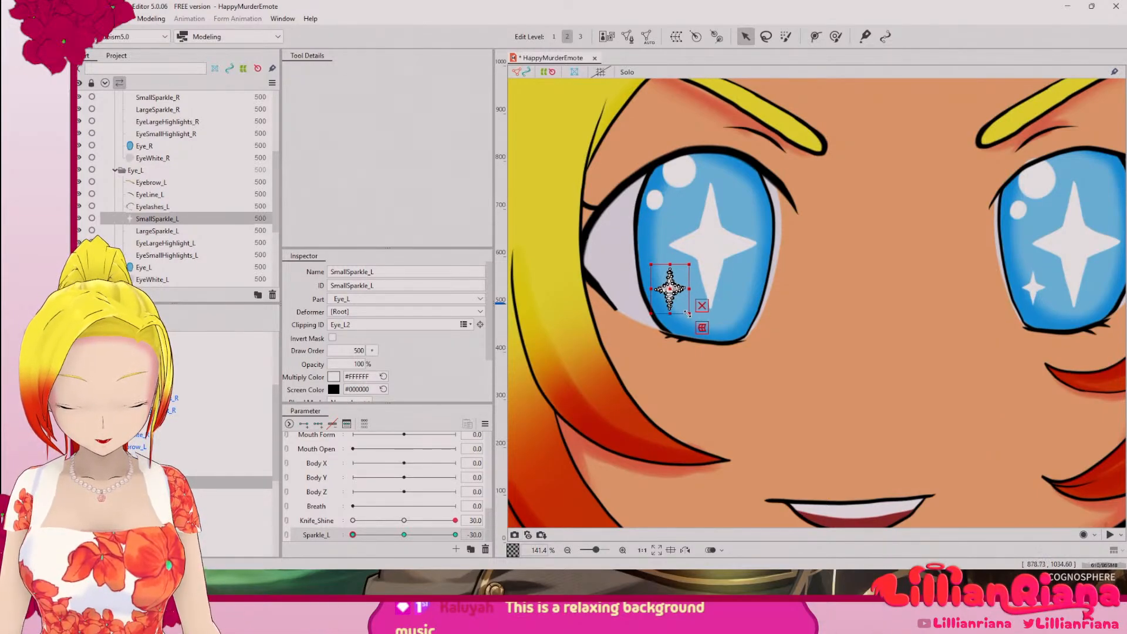
scroll(670, 289, up, 5)
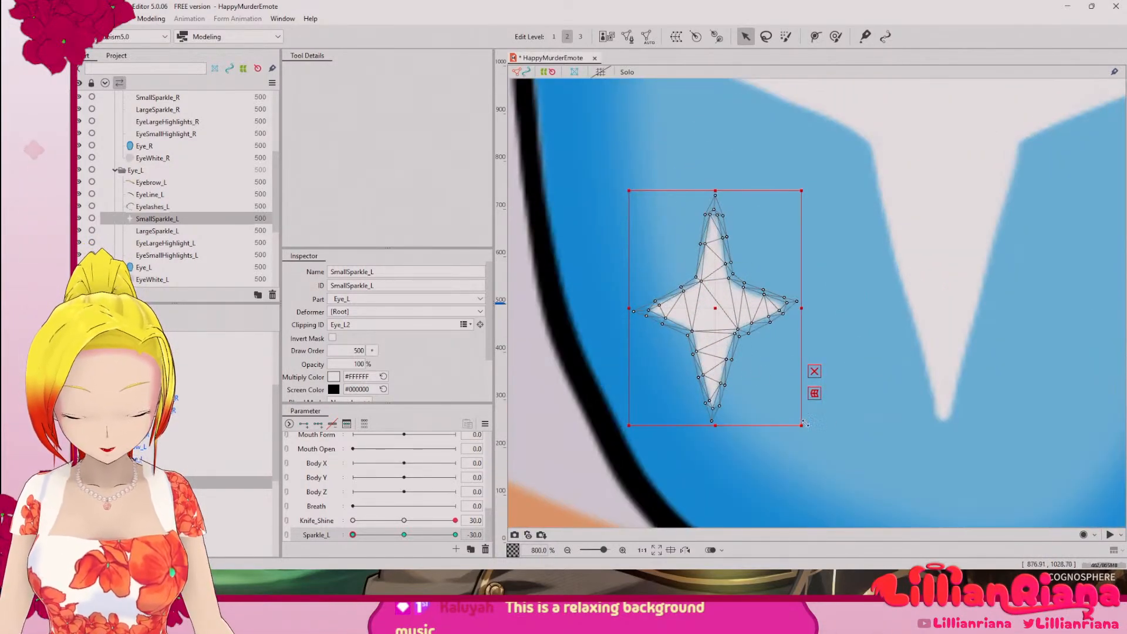
drag(798, 418, 734, 312)
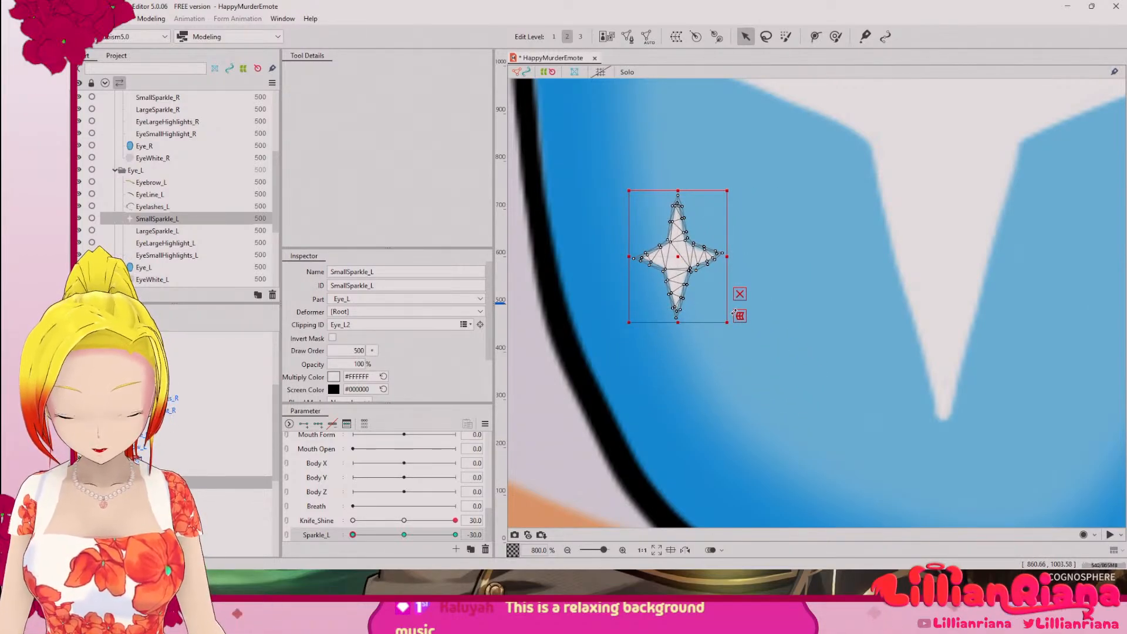
click(739, 316)
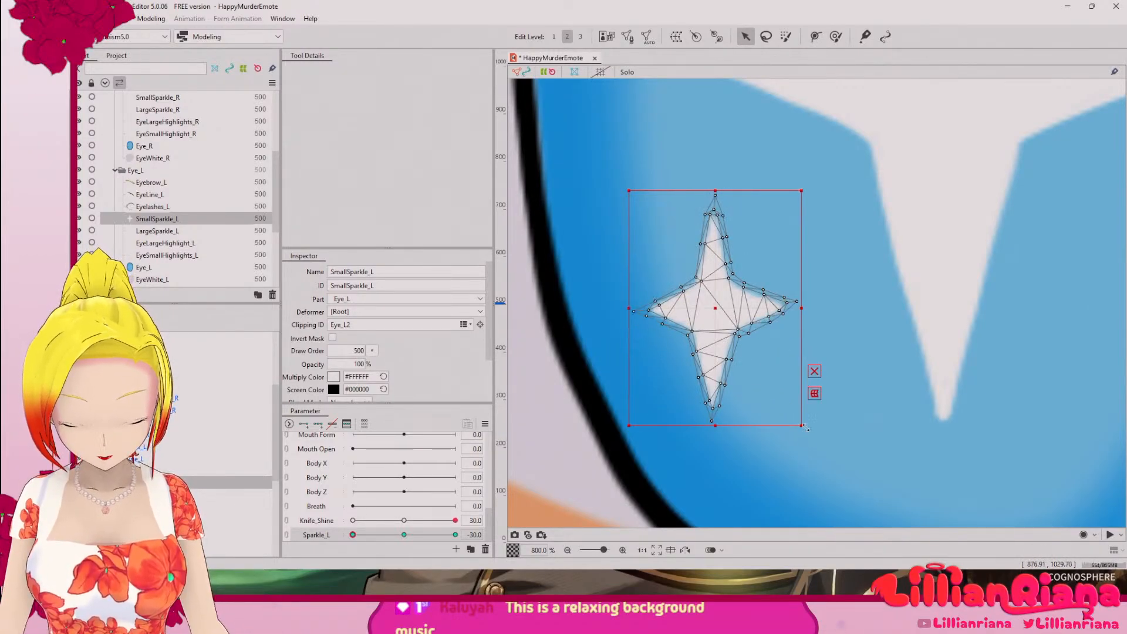
drag(804, 426, 768, 379)
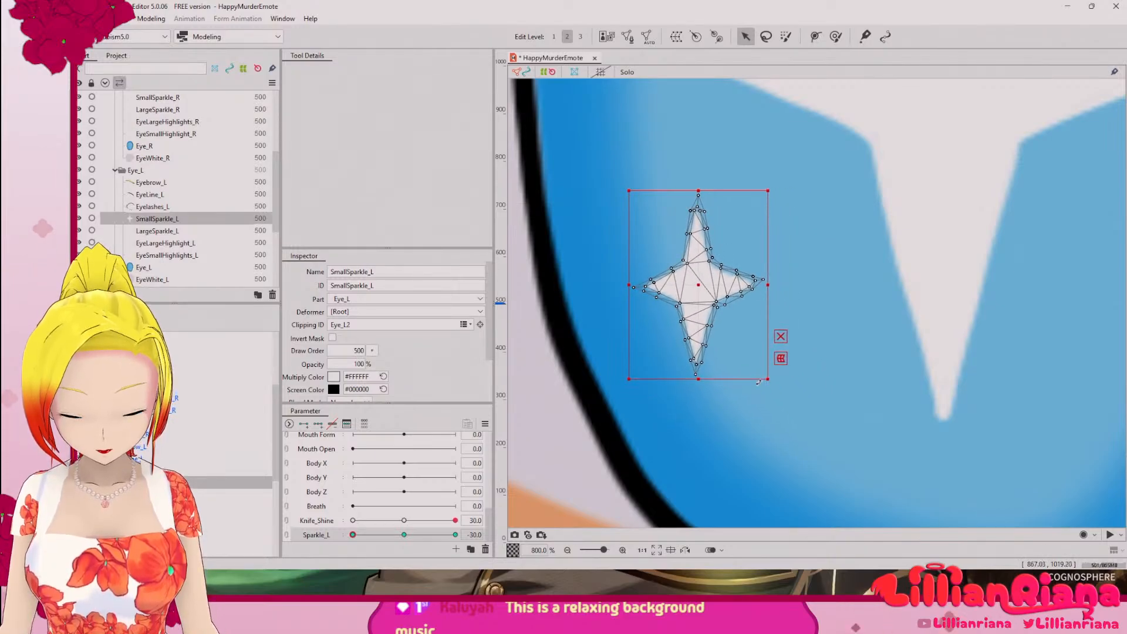
Step: Set Sparkle_L to 30, enlarge SmallSparkle_L by about a quarter, and sweep the parameter across its range to check the size change
drag(353, 535, 461, 546)
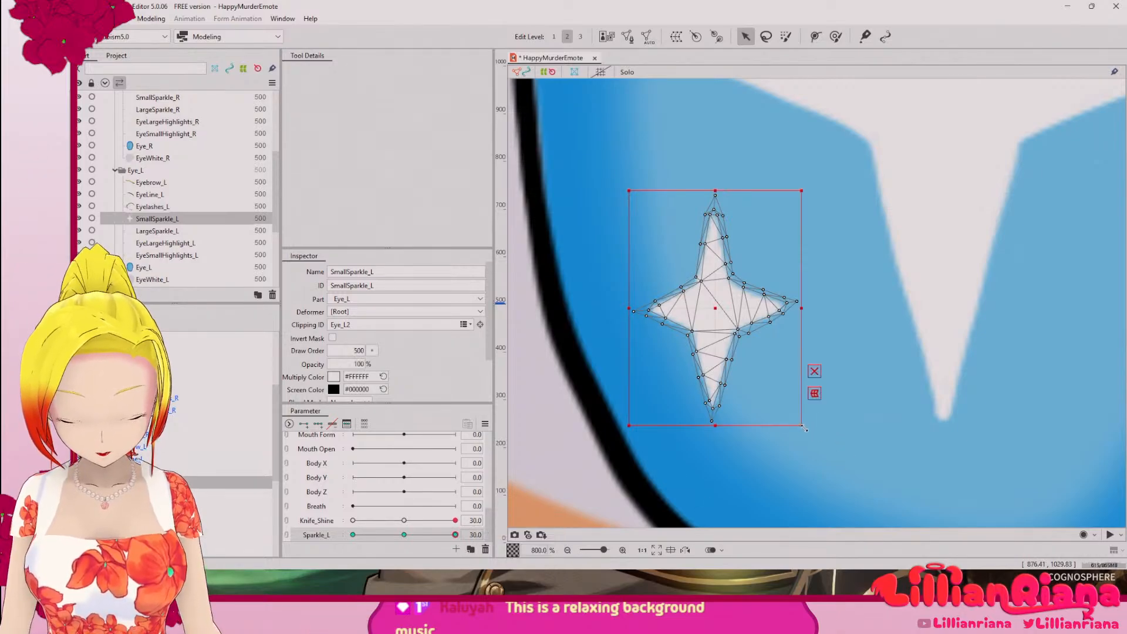
drag(807, 428, 847, 484)
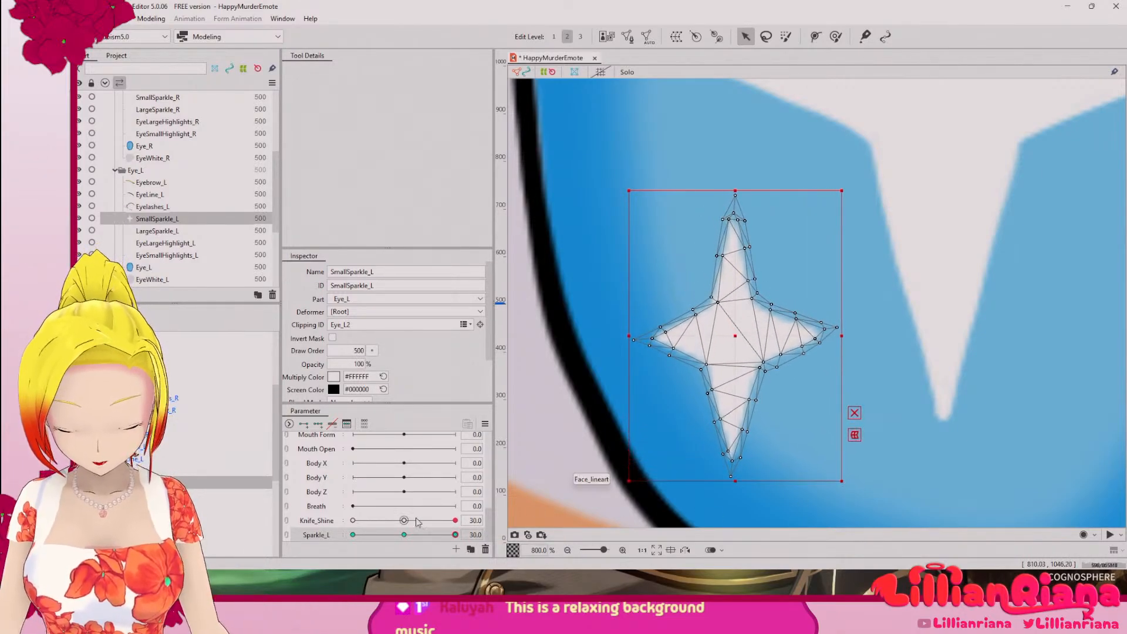
drag(458, 537, 665, 483)
scroll(707, 383, down, 5)
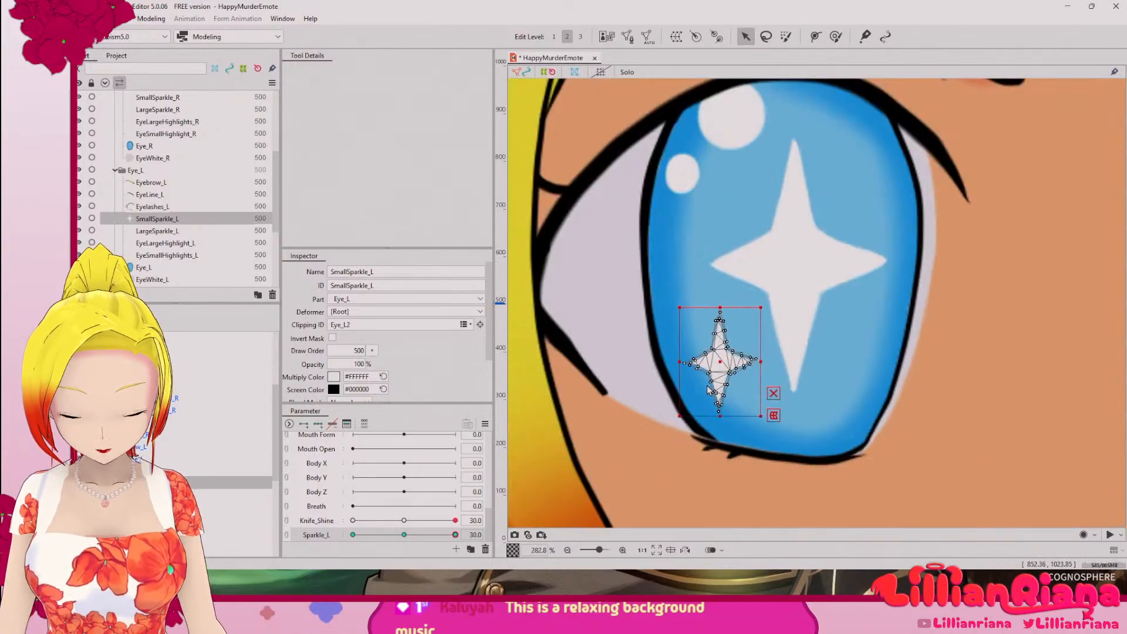
drag(455, 535, 352, 525)
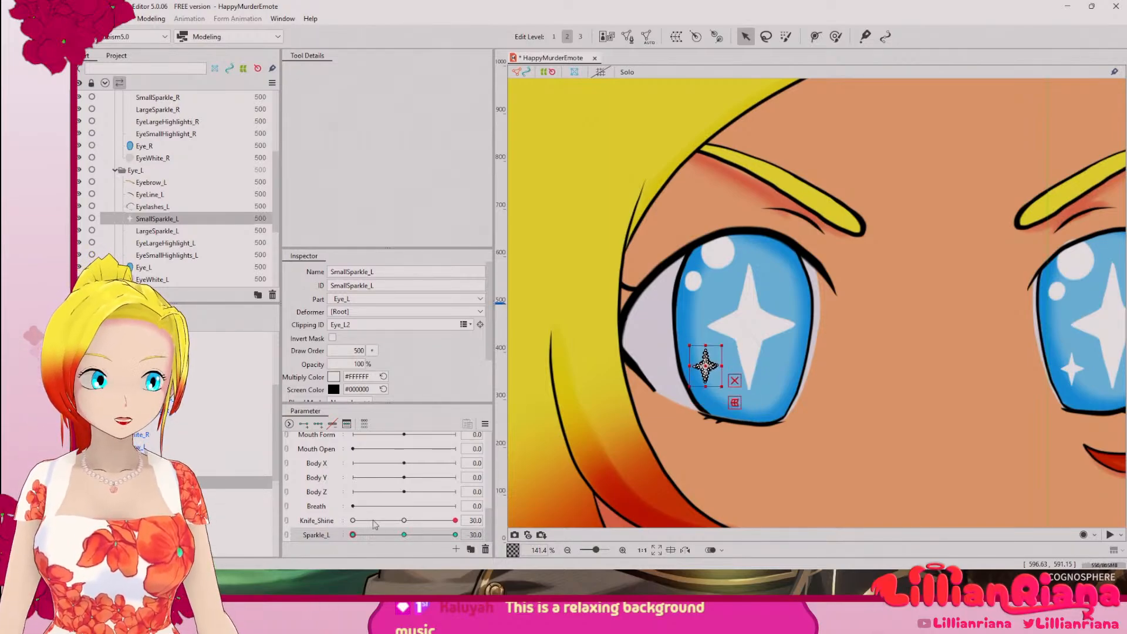
drag(320, 511, 512, 555)
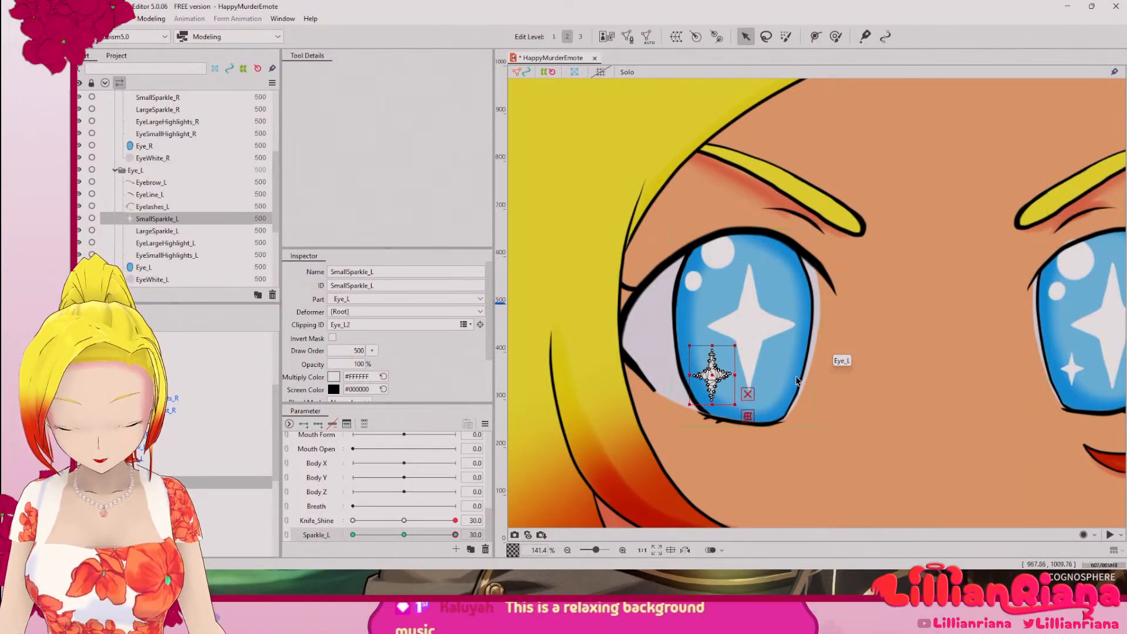
Step: Select LargeSparkle_L, set Sparkle_L to -30, and scale the sparkle down to about three quarters of its size
scroll(793, 377, up, 2)
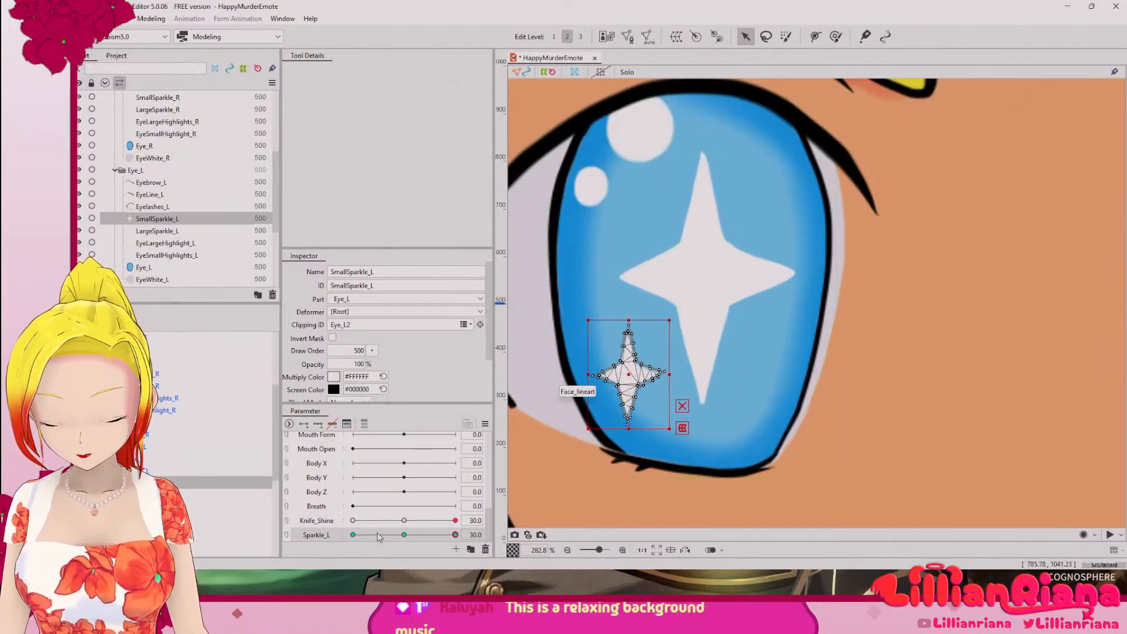
click(703, 310)
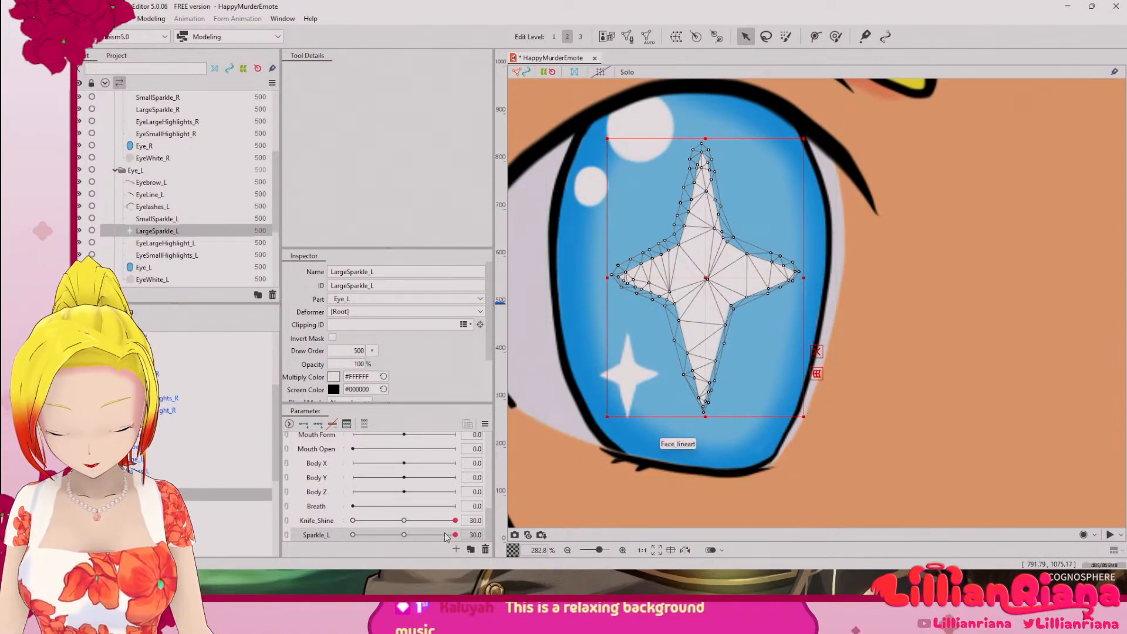
drag(455, 535, 330, 539)
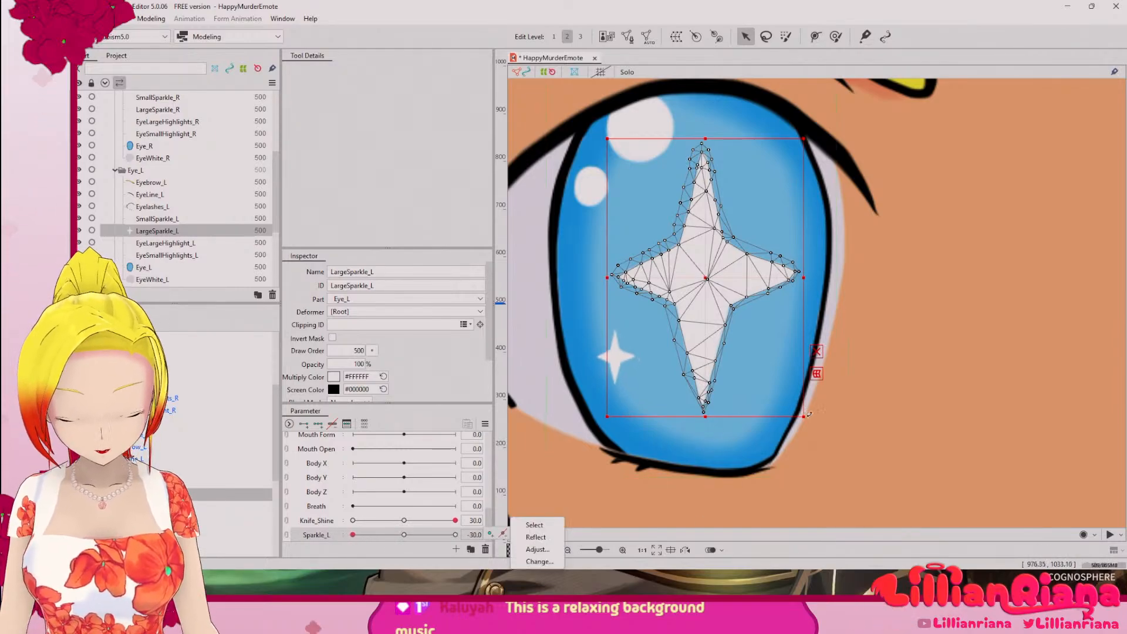
drag(804, 419, 731, 353)
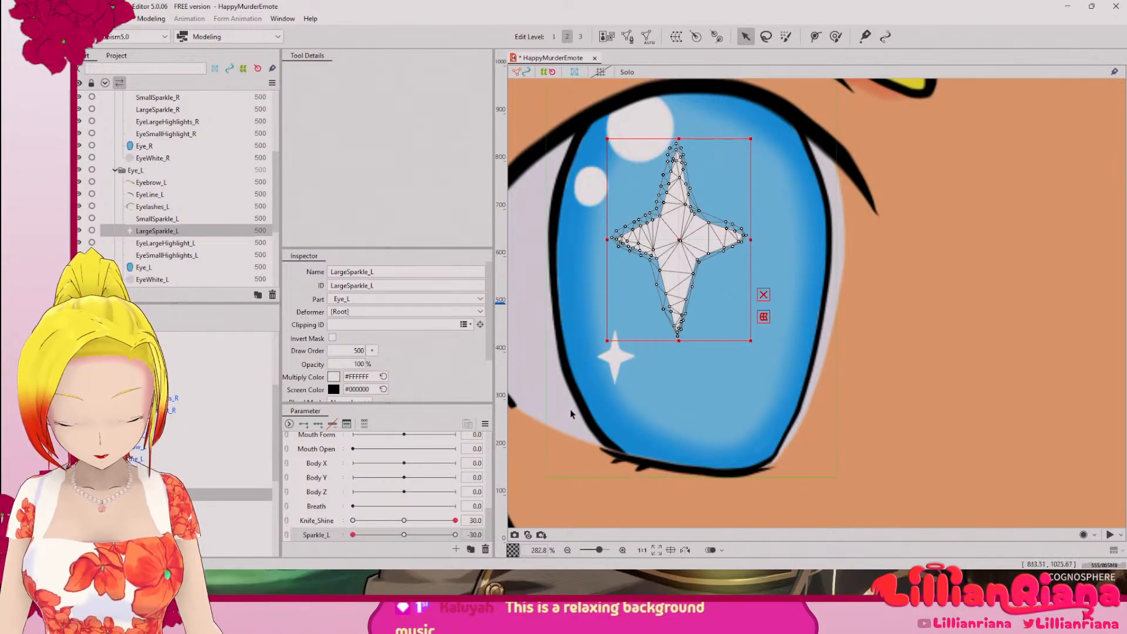
Step: Undo the size reduction of LargeSparkle_L and move Sparkle_L between -30 and 0 to check both sparkles
drag(353, 535, 405, 537)
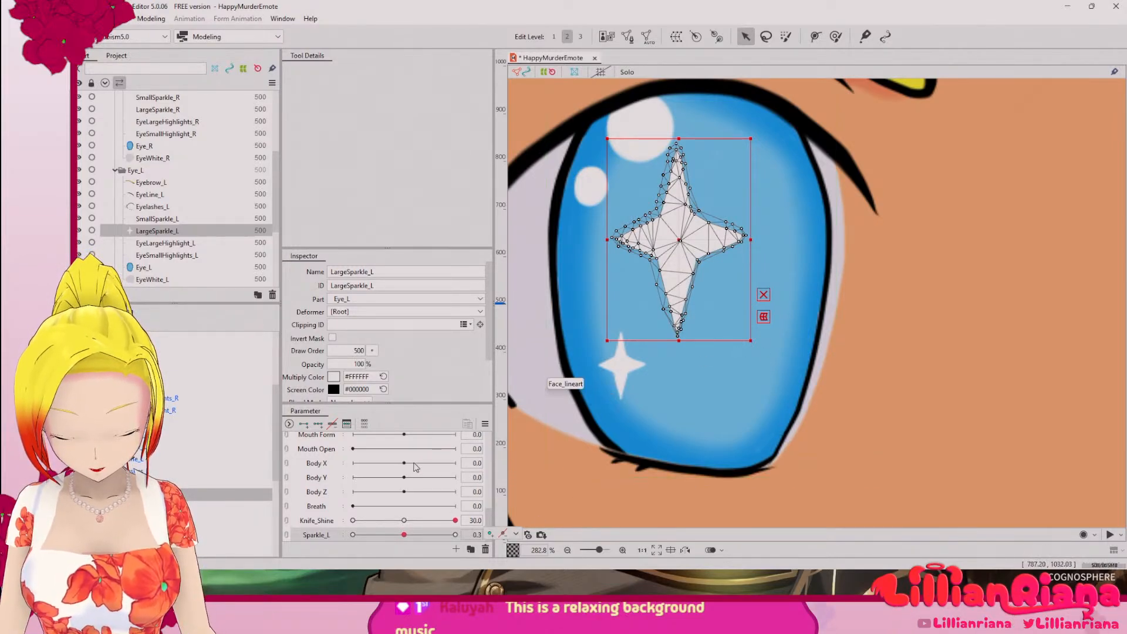
click(354, 537)
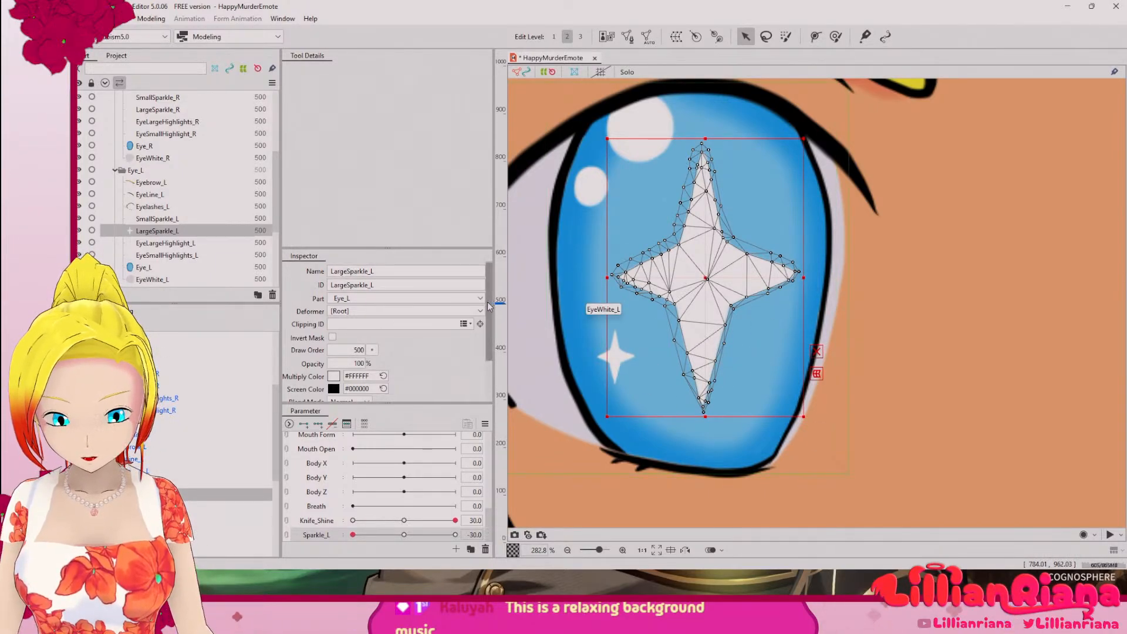
mouse_move(489, 302)
mouse_down()
mouse_move(487, 360)
mouse_move(493, 285)
mouse_up()
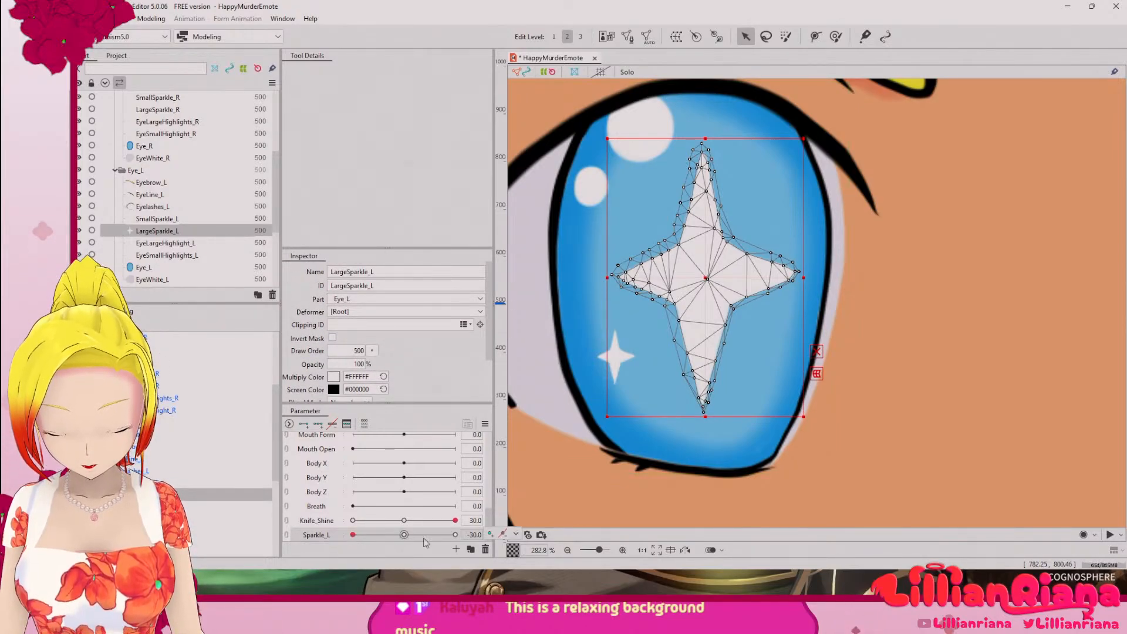
click(403, 535)
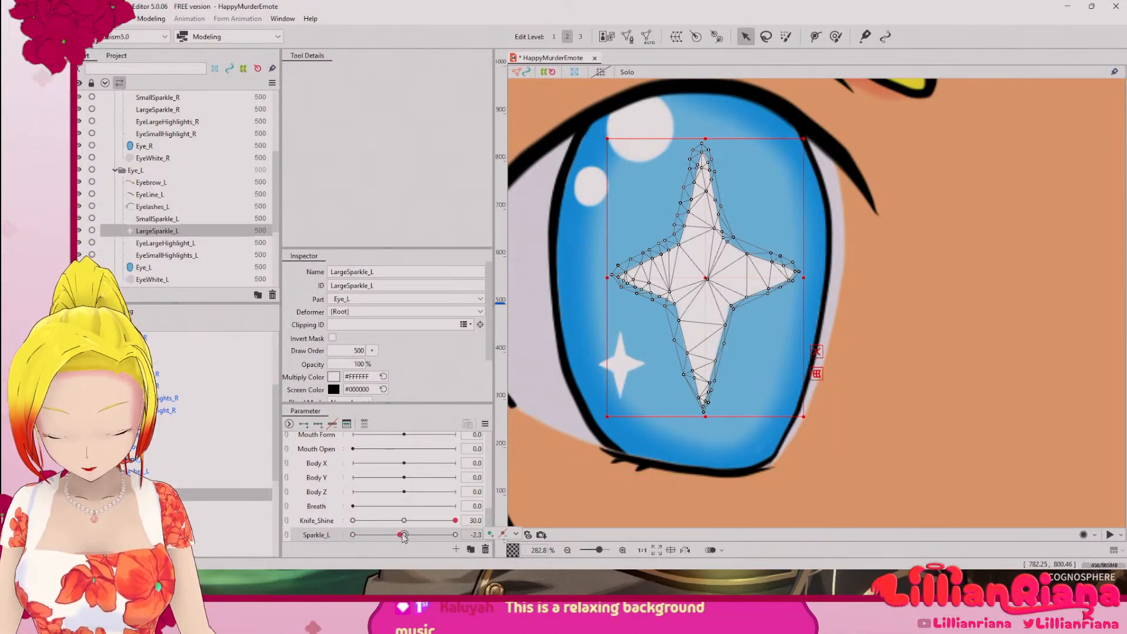
drag(404, 536, 353, 535)
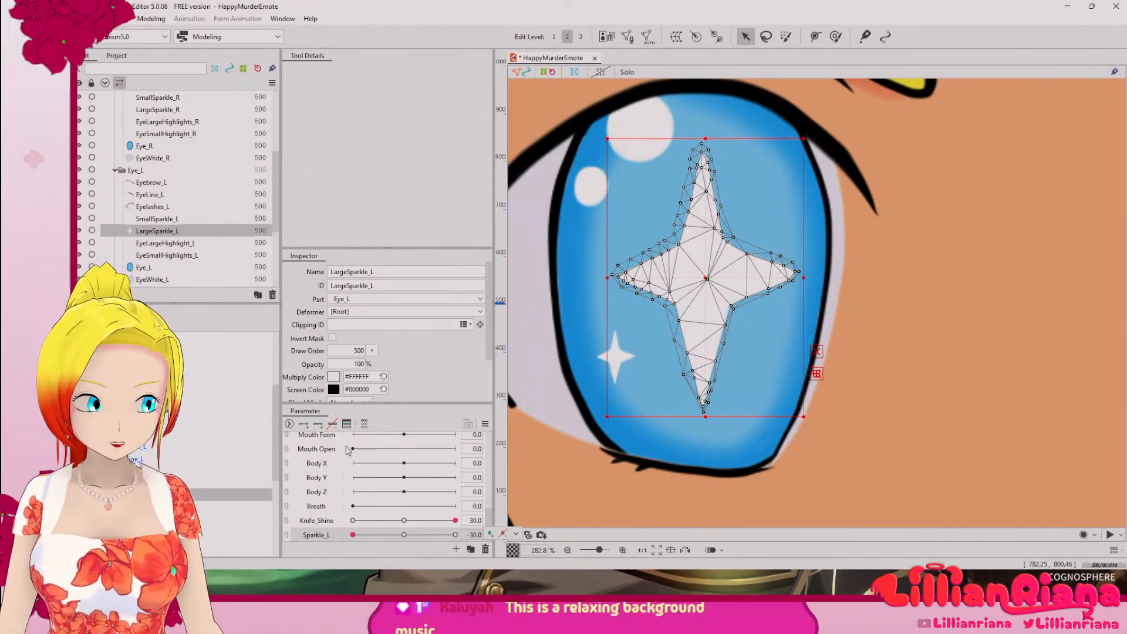
Step: Create a warp deformer named Sparkle_Shine_L in part Eye_L as the parent of SmallSparkle_L
click(174, 483)
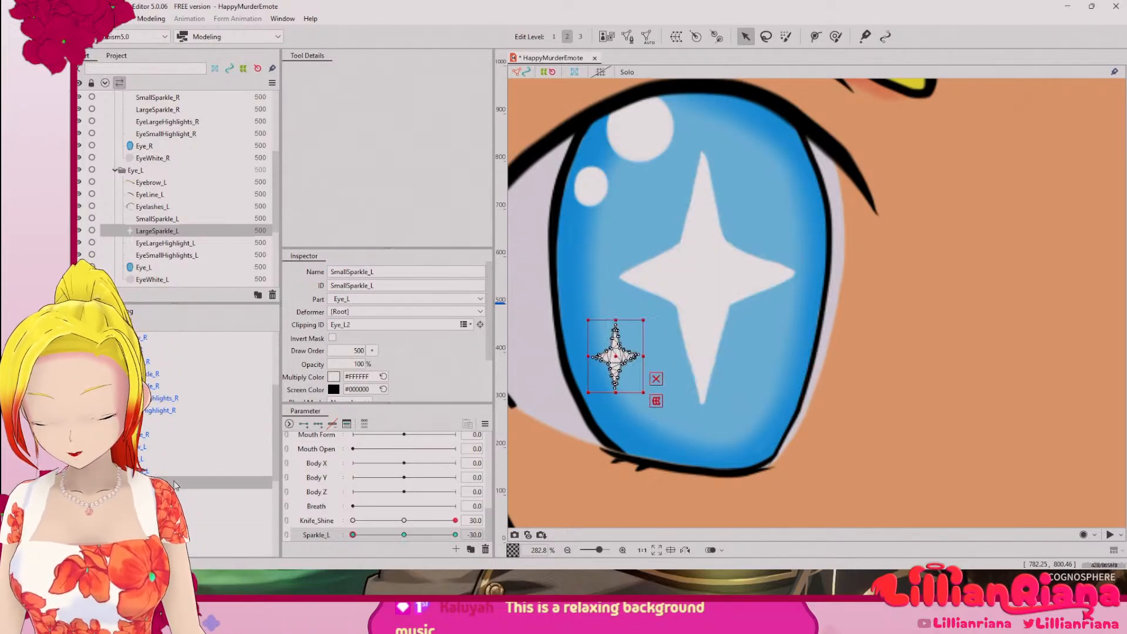
right_click(174, 486)
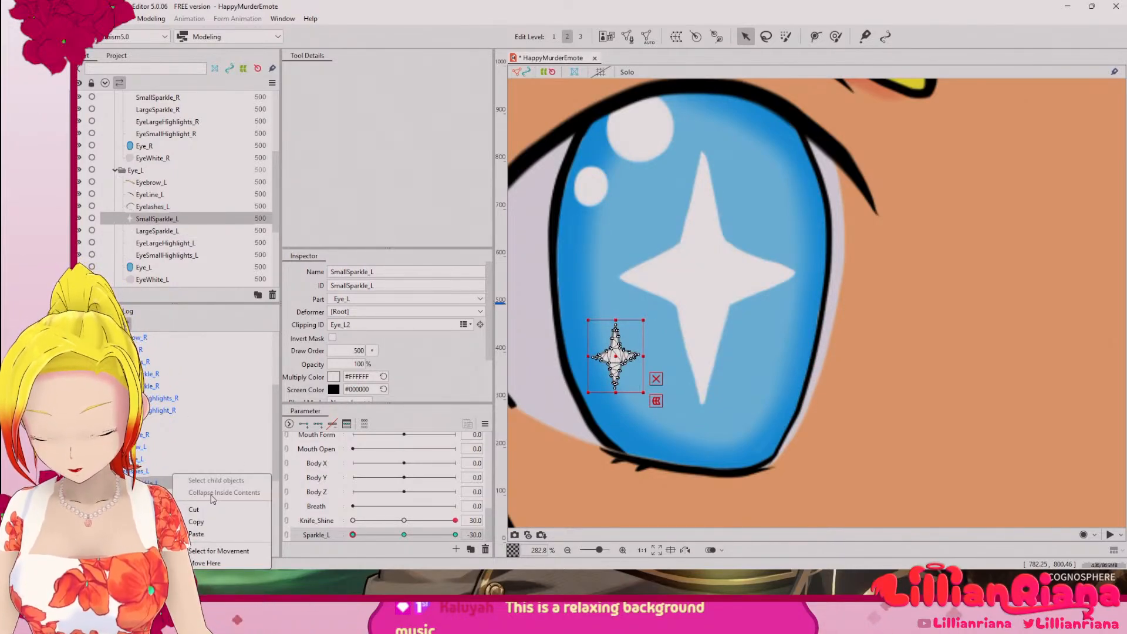
click(168, 486)
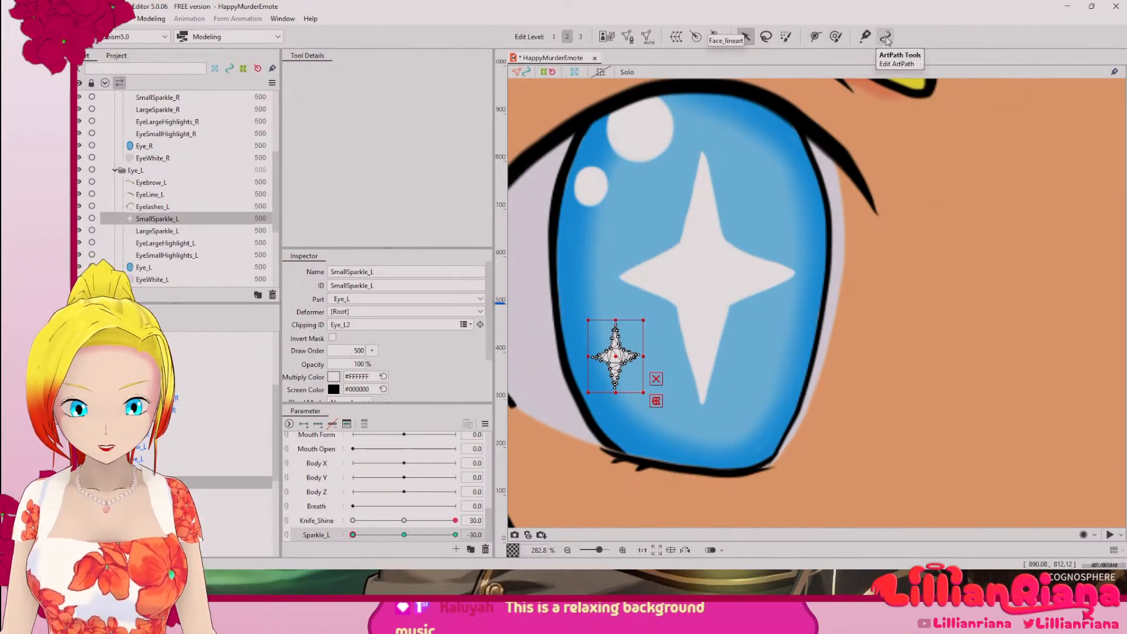
click(678, 37)
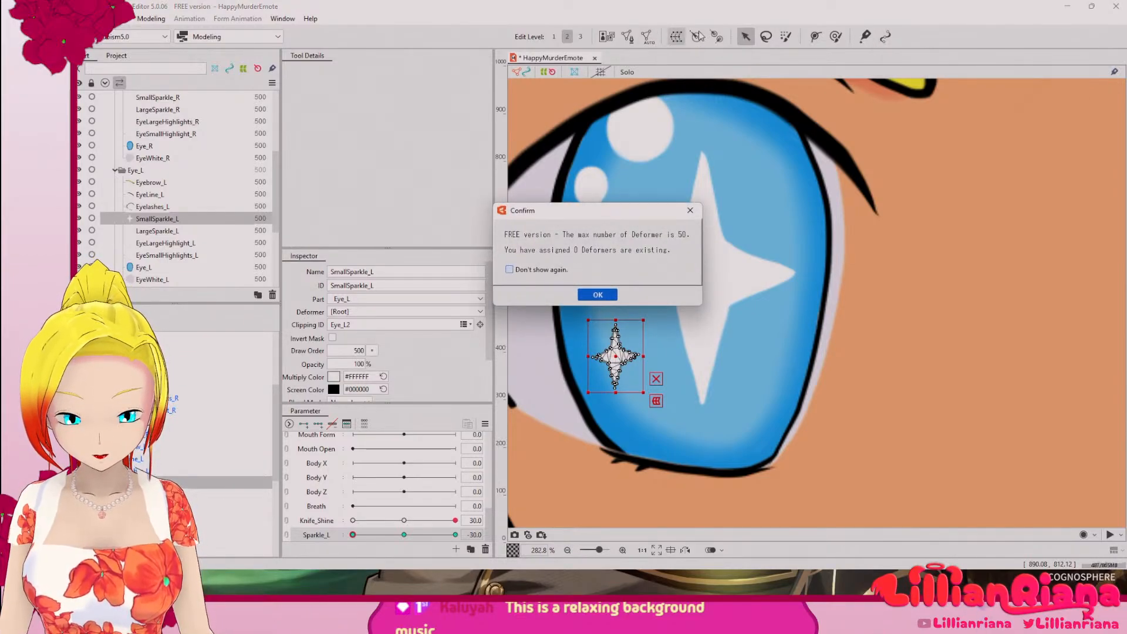
click(598, 293)
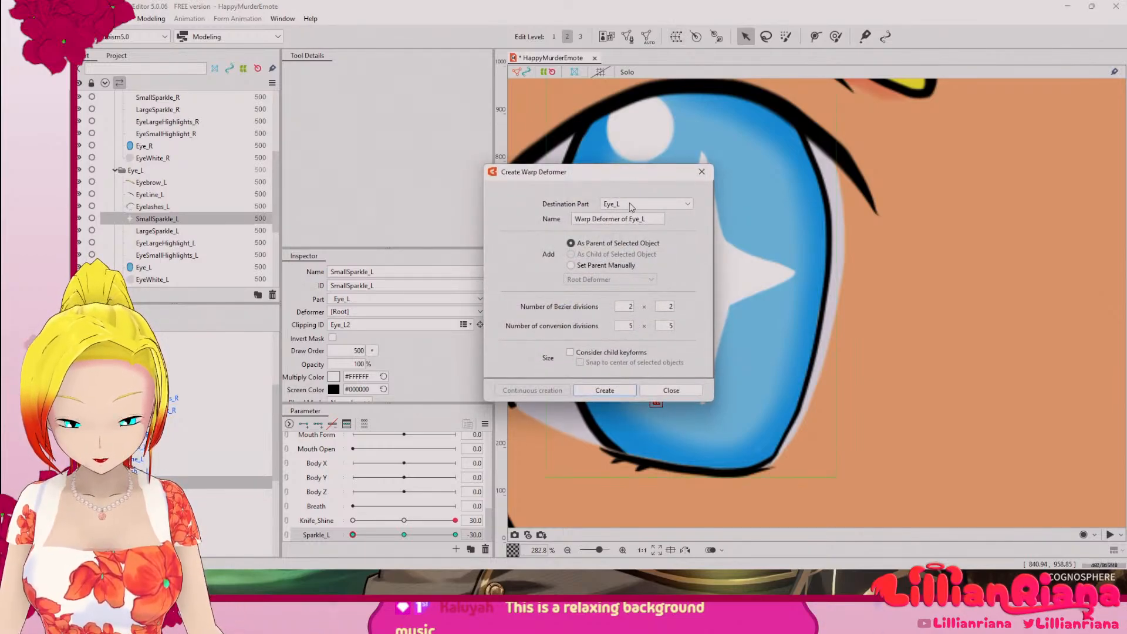
drag(653, 221, 501, 218)
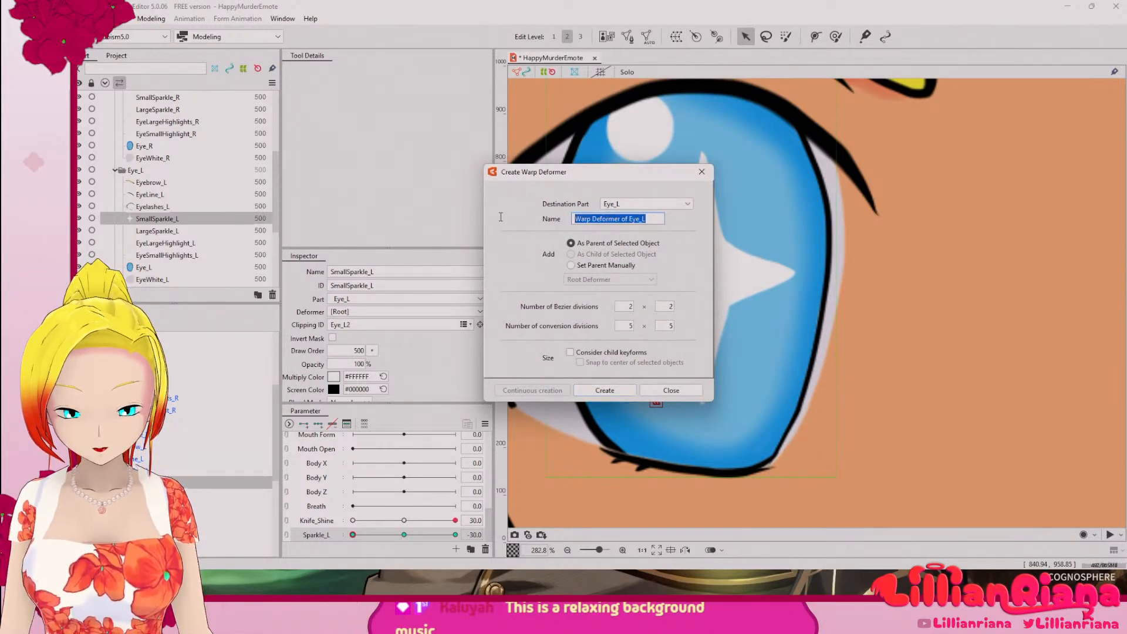
text(Sparkle_Shine)
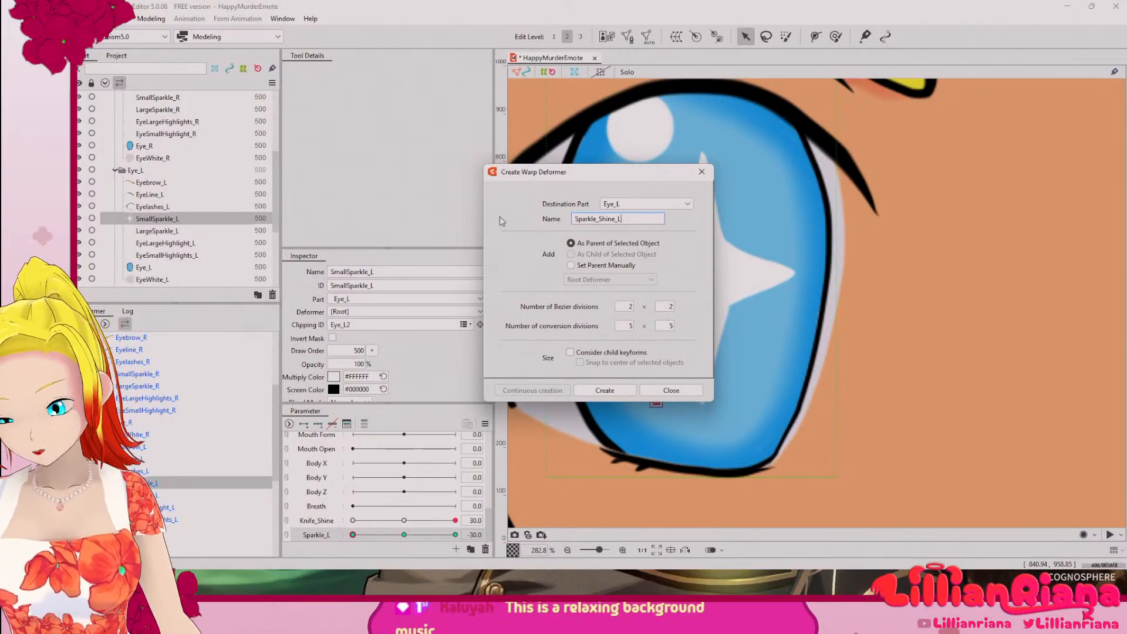
click(618, 391)
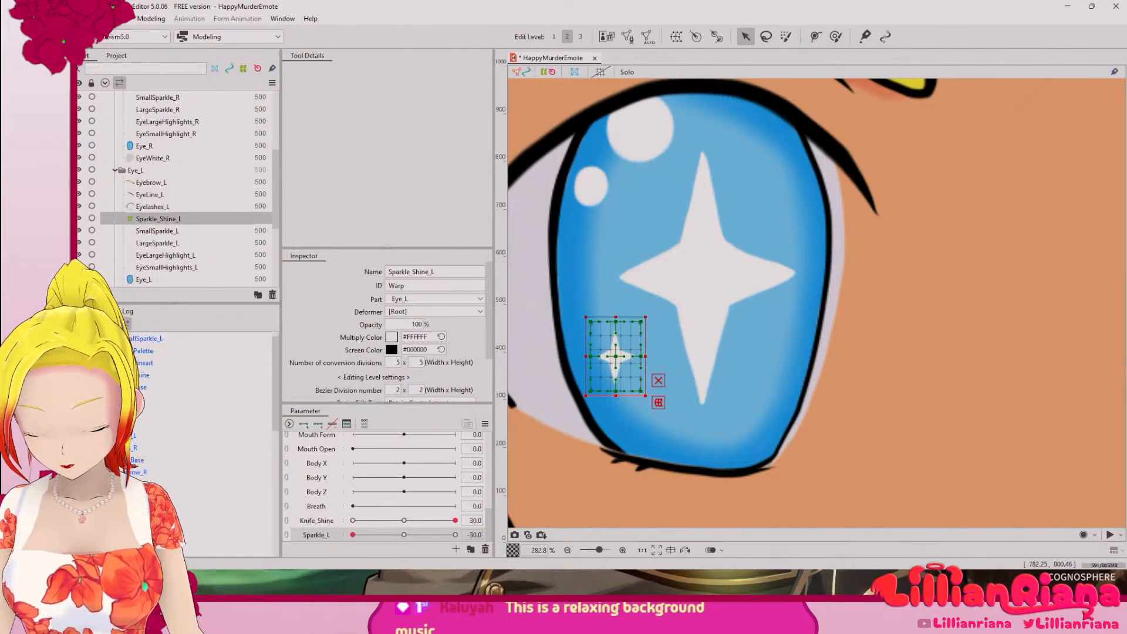
Step: Move LargeSparkle_L into the Sparkle_Shine_L warp deformer in the deformer hierarchy
drag(183, 549, 188, 552)
drag(275, 390, 270, 476)
drag(270, 414, 229, 346)
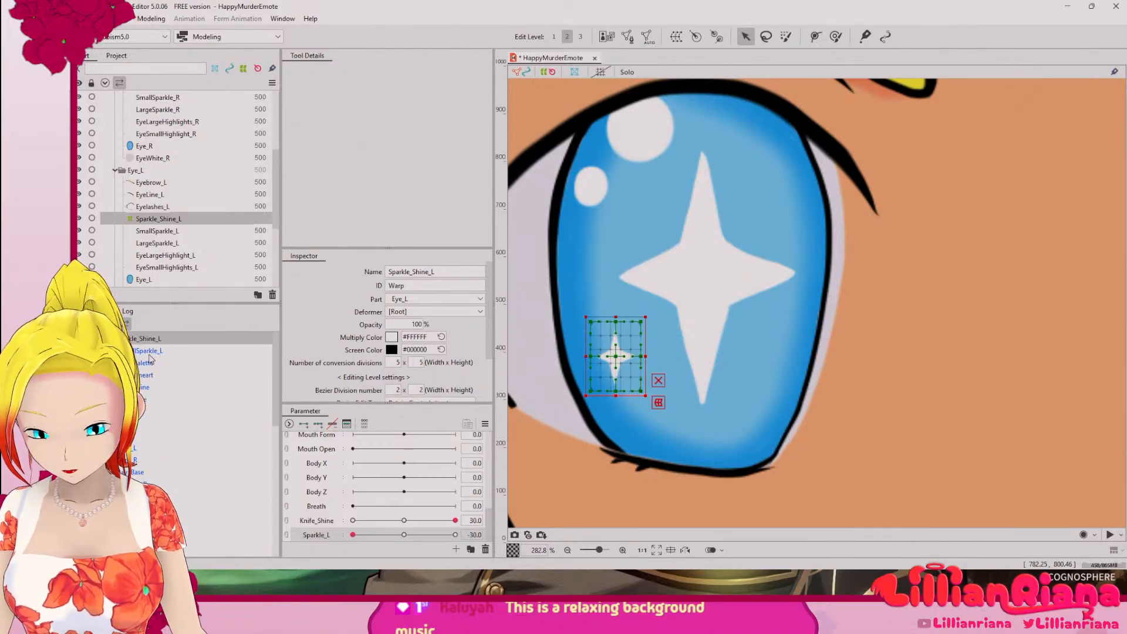
click(148, 351)
click(147, 339)
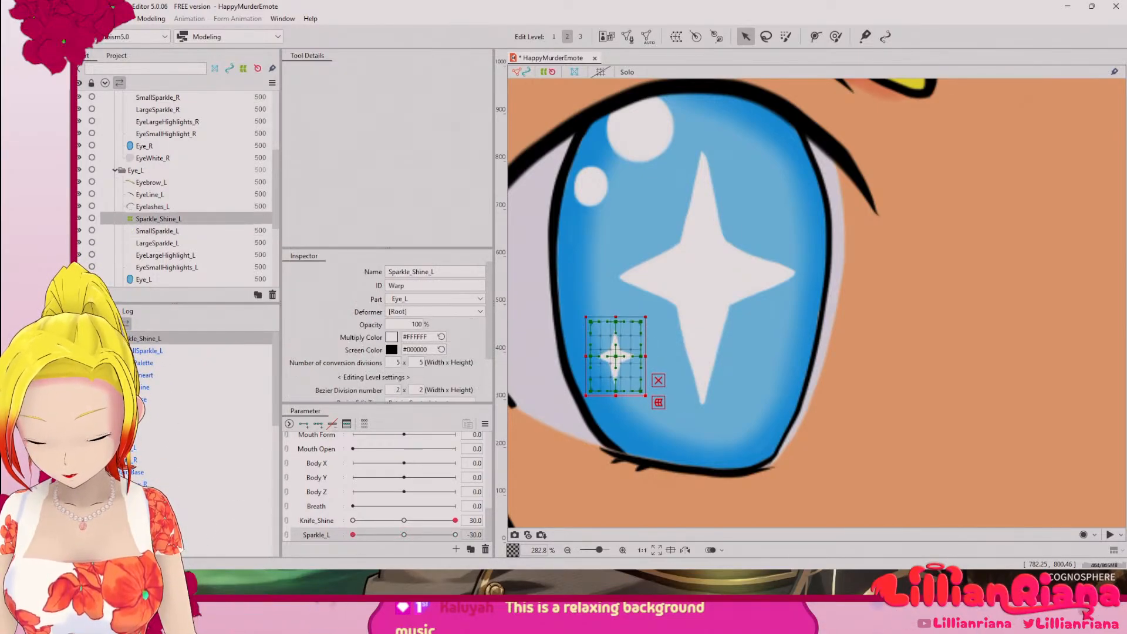
scroll(161, 483, down, 3)
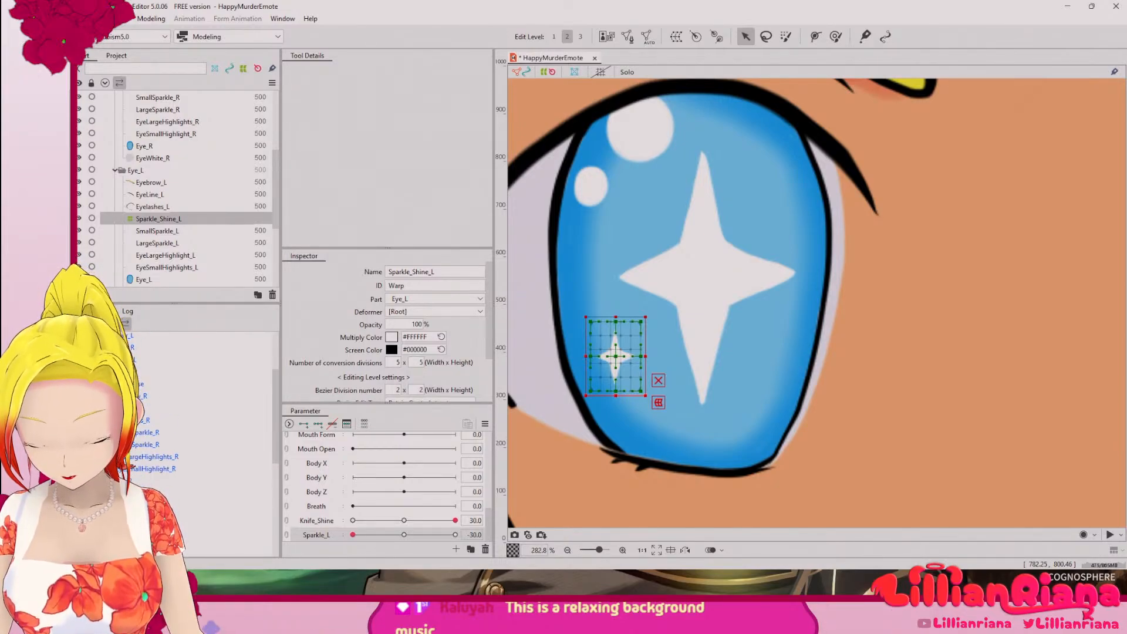
drag(163, 497, 155, 347)
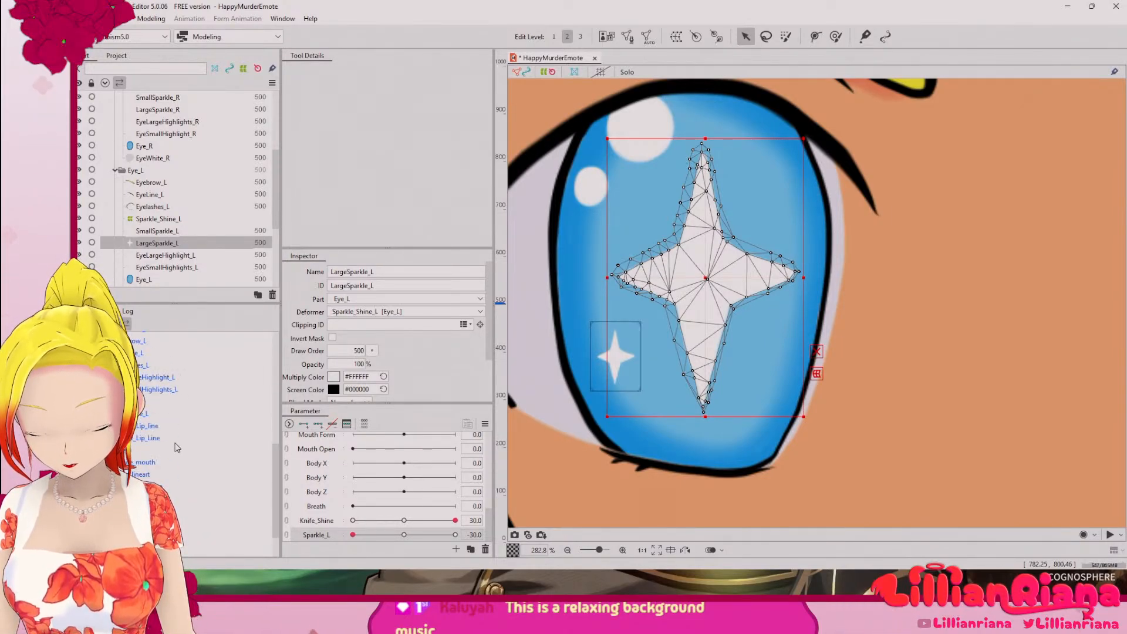
Step: Make EyeLargeHighlight_L a child of the Sparkle_Shine_L warp deformer
scroll(174, 440, up, 1)
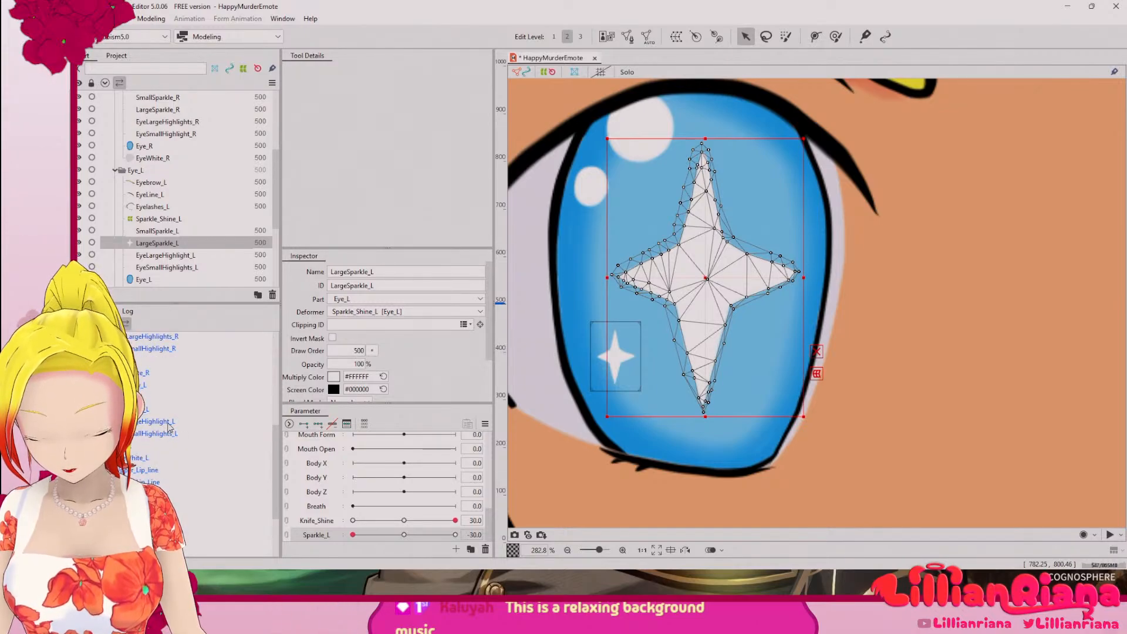
click(168, 424)
scroll(175, 352, up, 2)
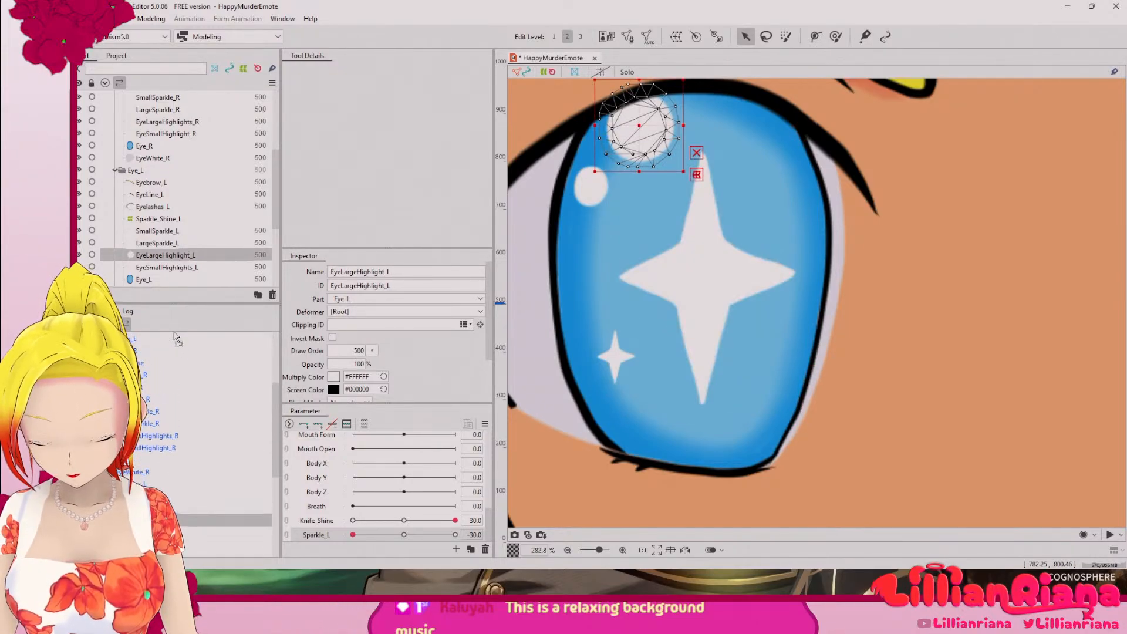
scroll(175, 336, up, 2)
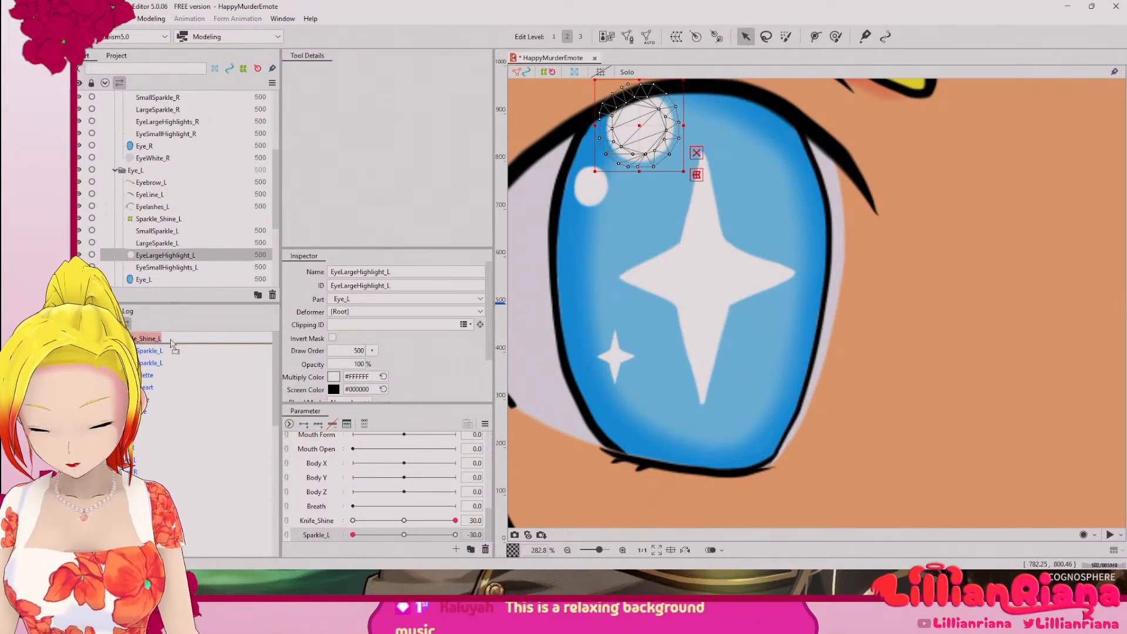
drag(172, 342, 173, 341)
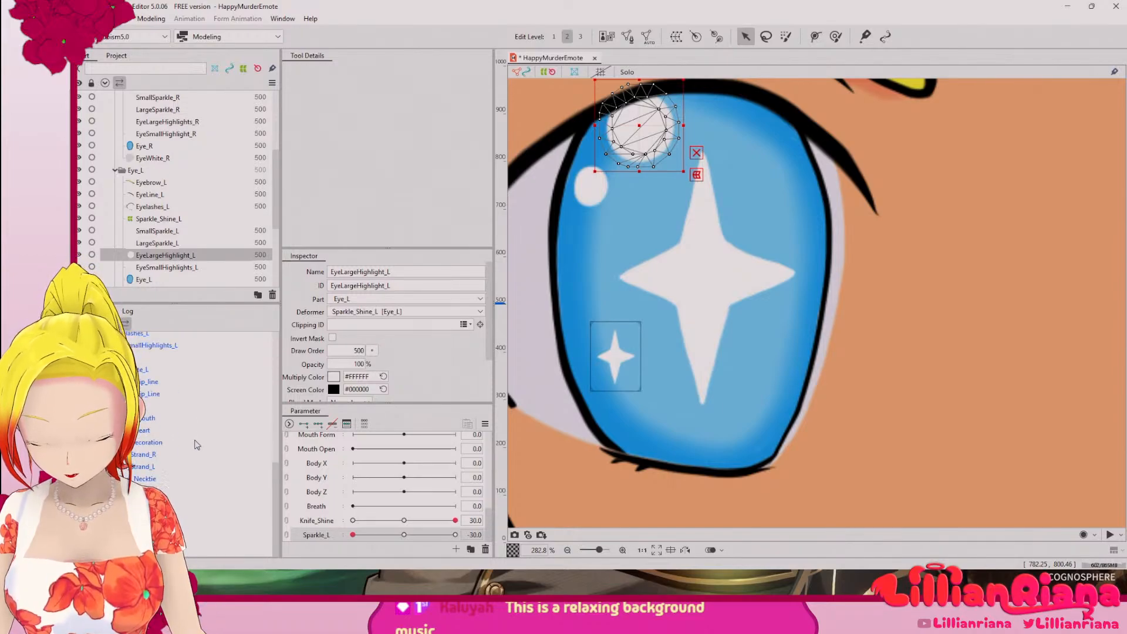
Step: Make EyeSmallHighlights_L a child of Sparkle_Shine_L, placing it directly below EyeLargeHighlight_L
scroll(196, 445, up, 2)
click(177, 435)
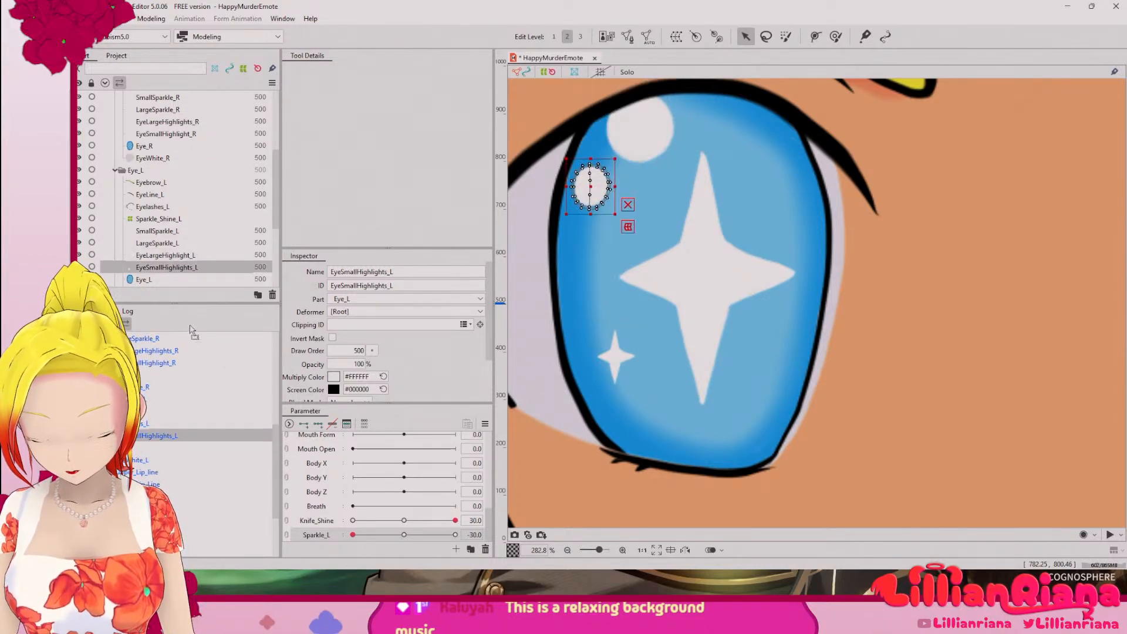
scroll(188, 337, up, 2)
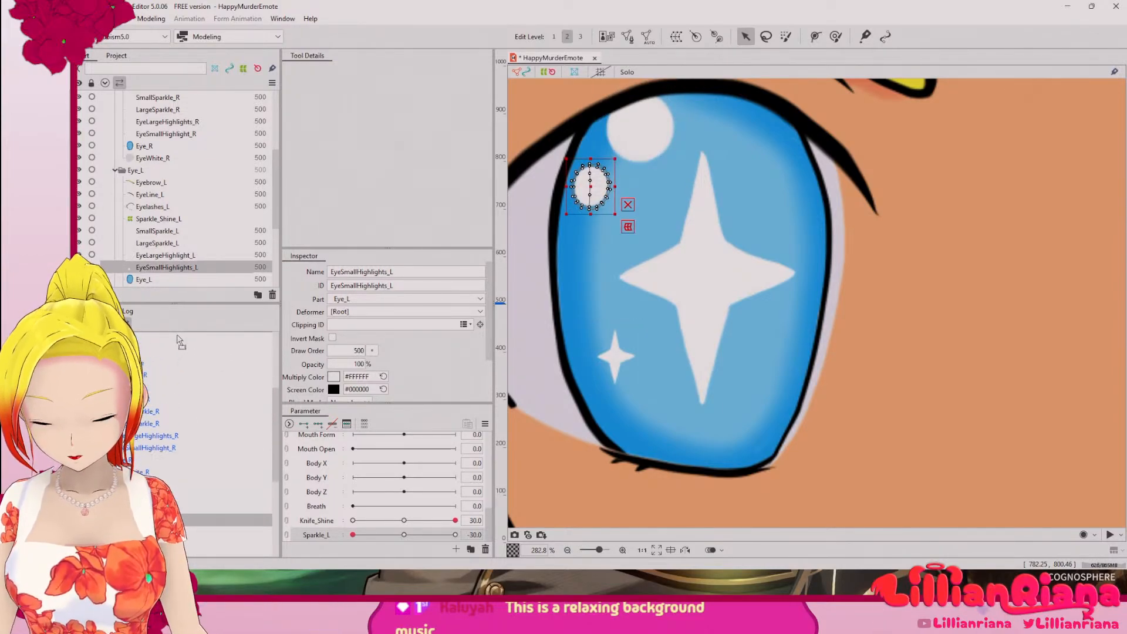
scroll(179, 341, down, 4)
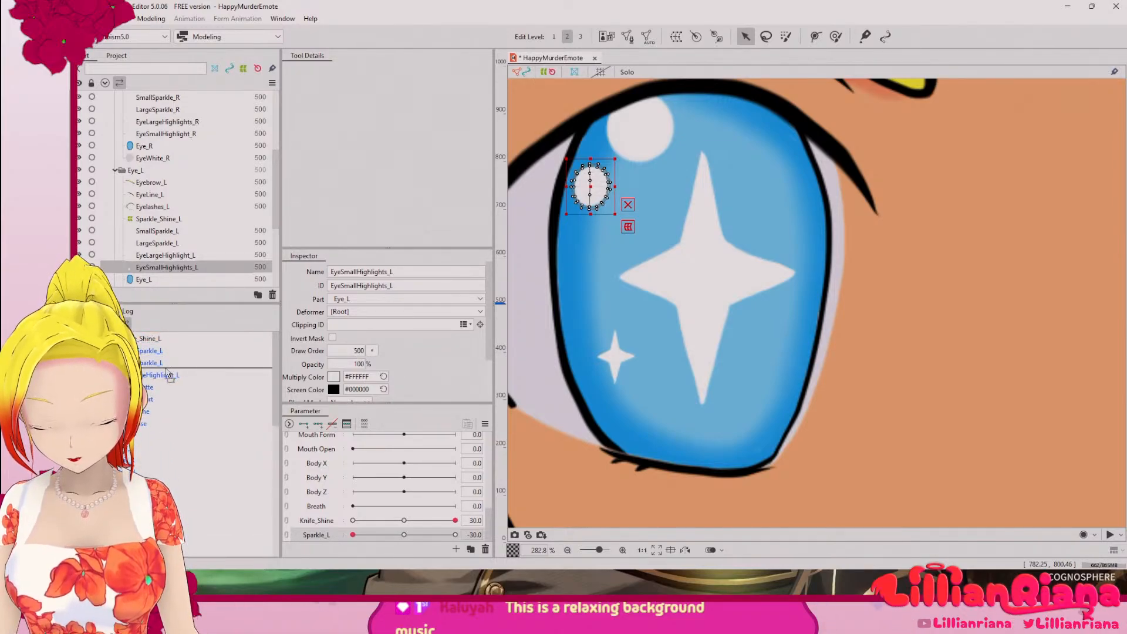
drag(168, 374, 166, 383)
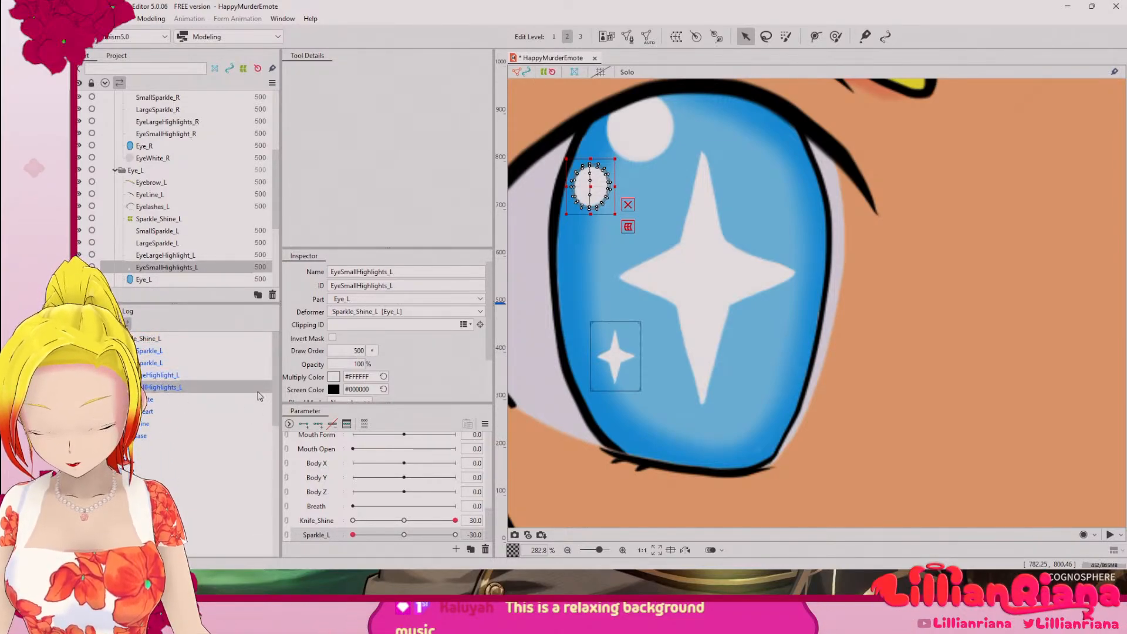
Step: Examine the Sparkle_Shine_L deformer's bounds and settings against those of its four child sparkles and highlights
click(176, 411)
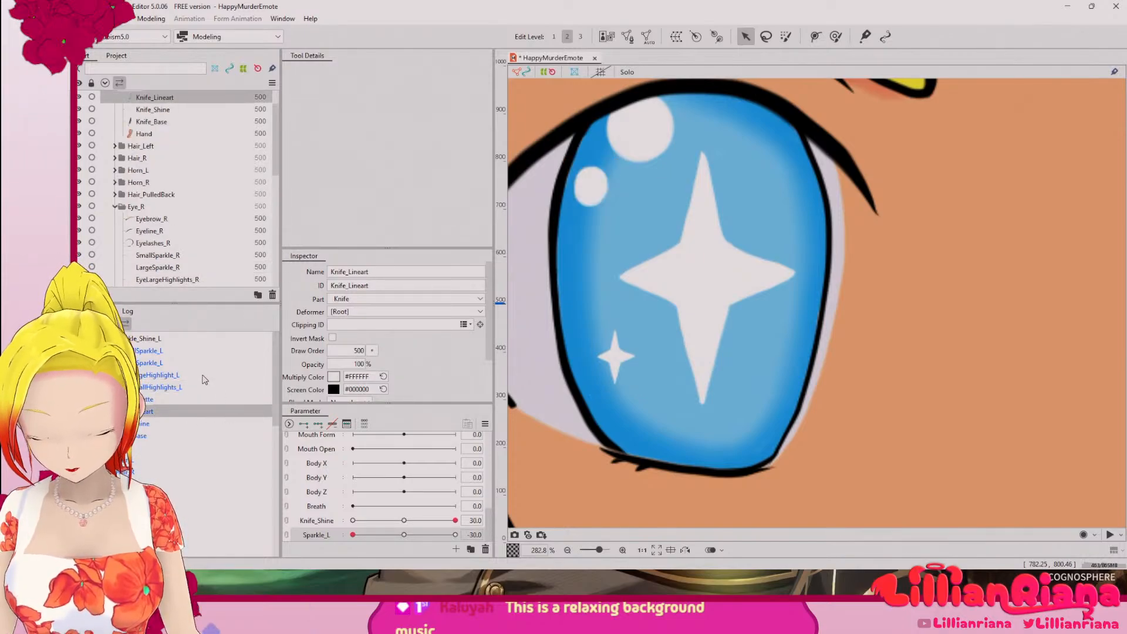
click(194, 377)
click(158, 340)
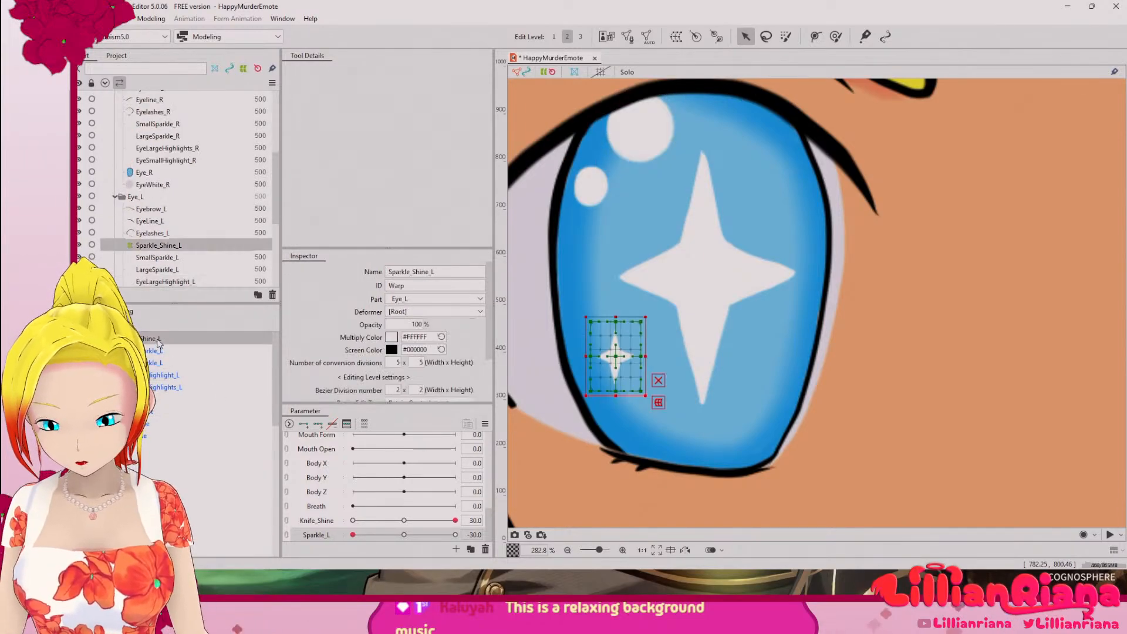
drag(492, 347, 493, 397)
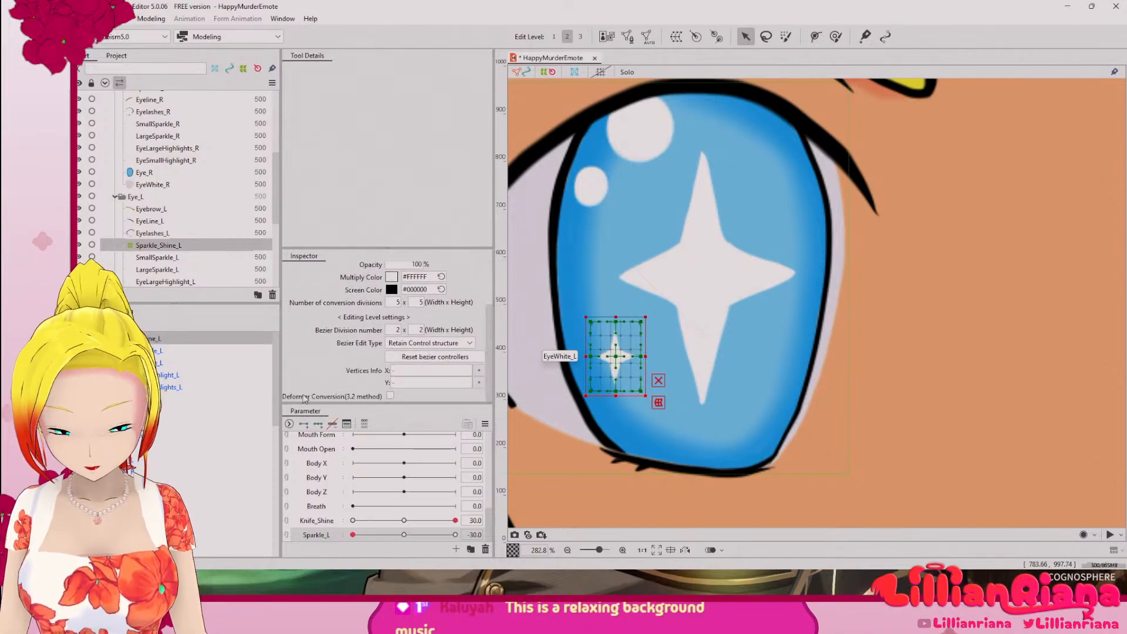
click(171, 350)
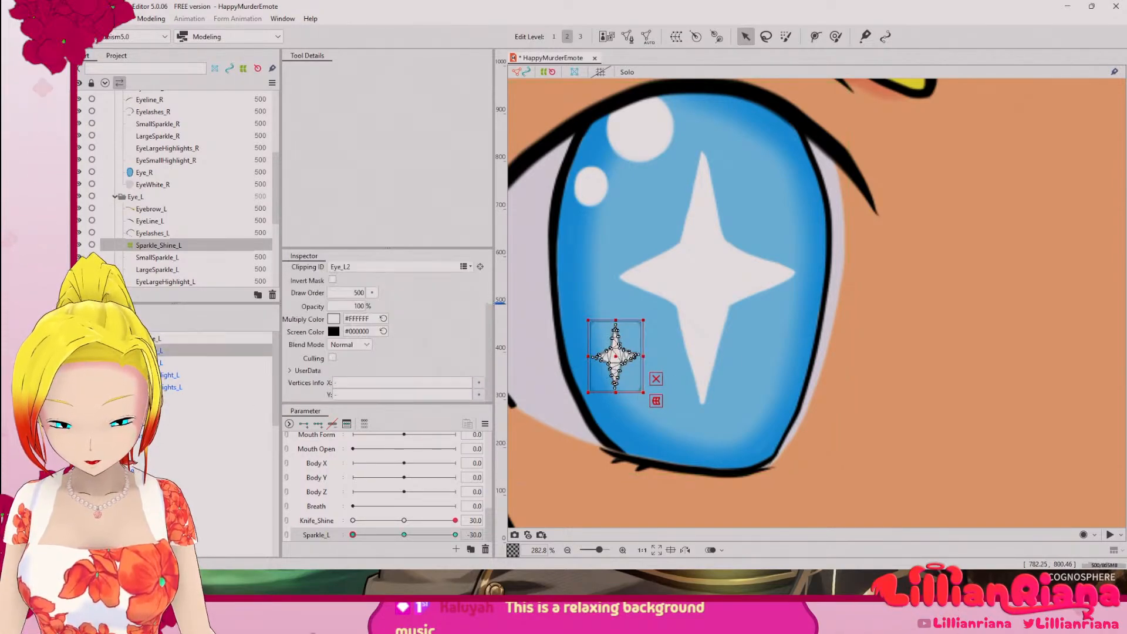
click(155, 340)
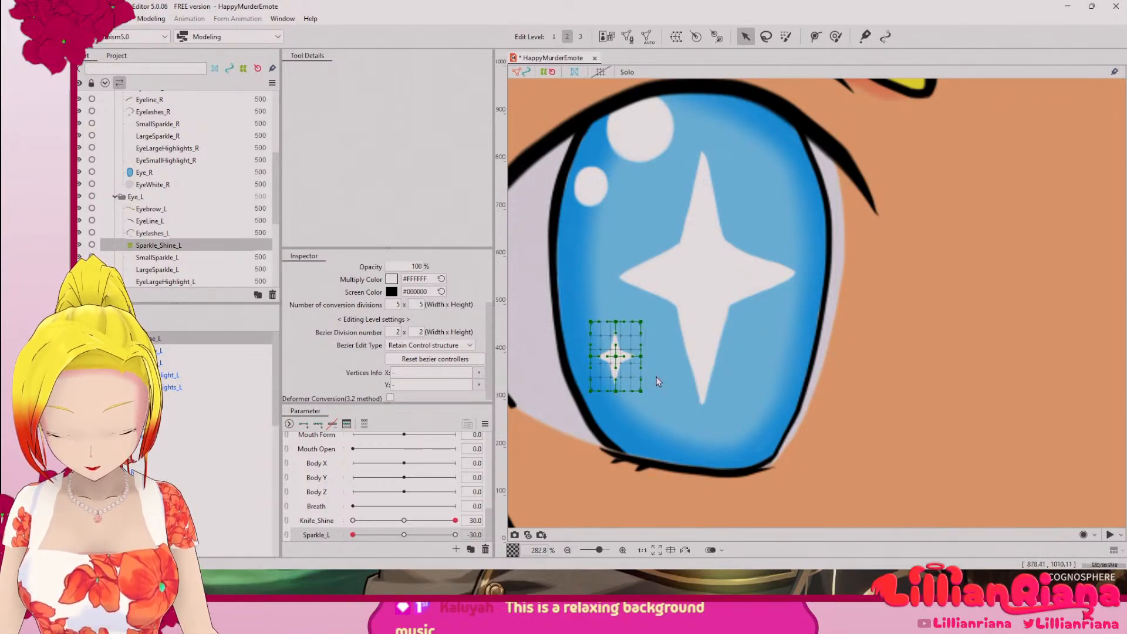
click(177, 352)
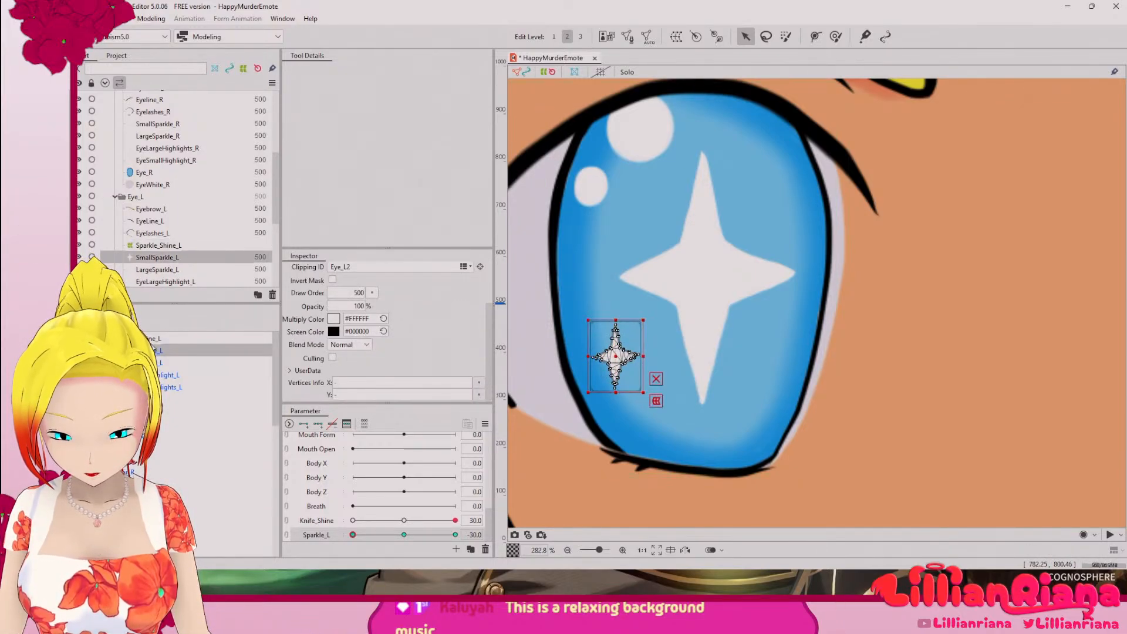
click(152, 339)
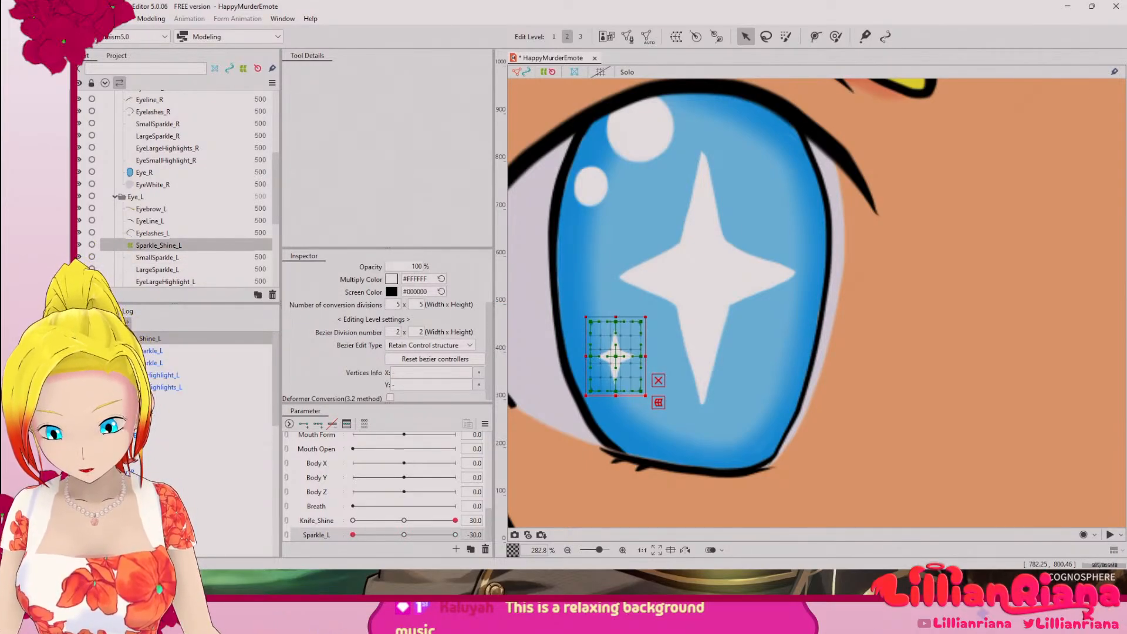
click(148, 351)
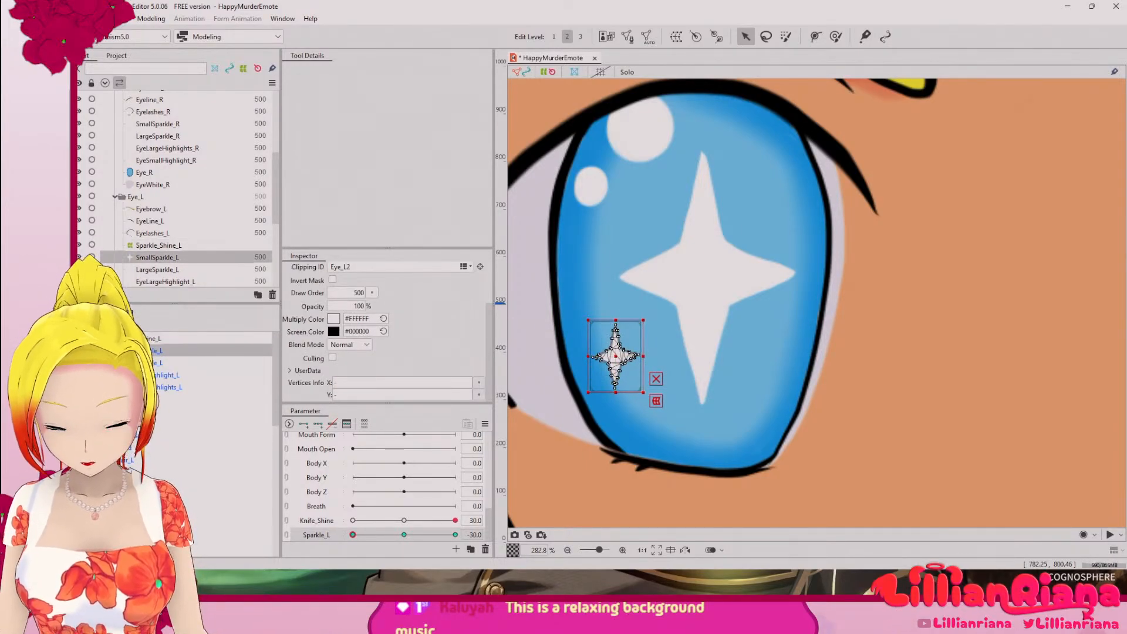
shift+click(162, 388)
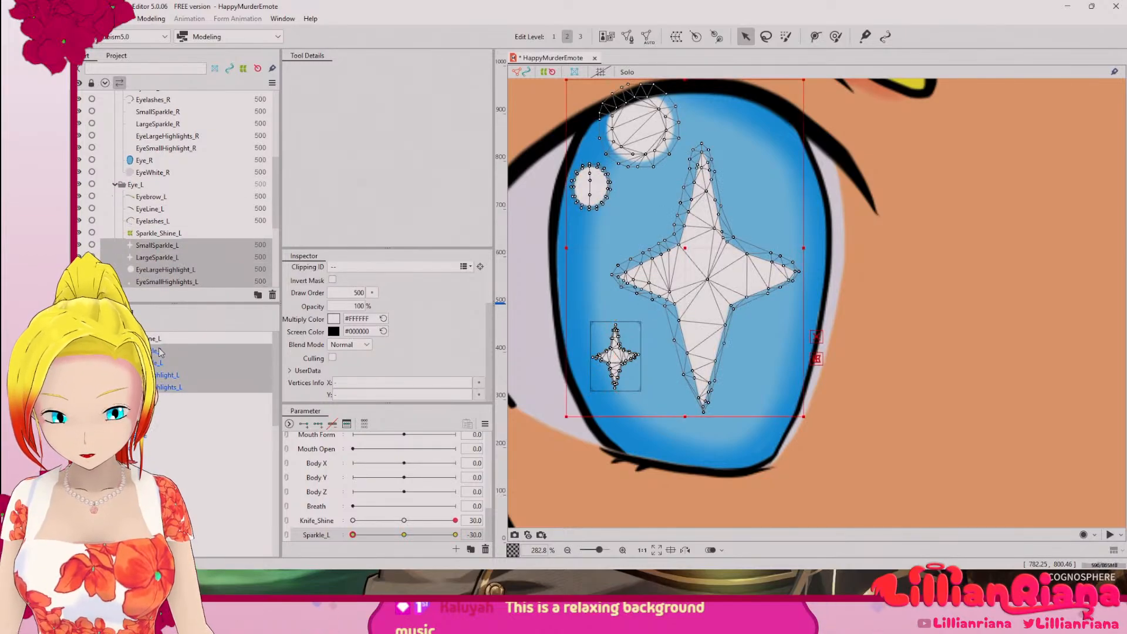
click(156, 340)
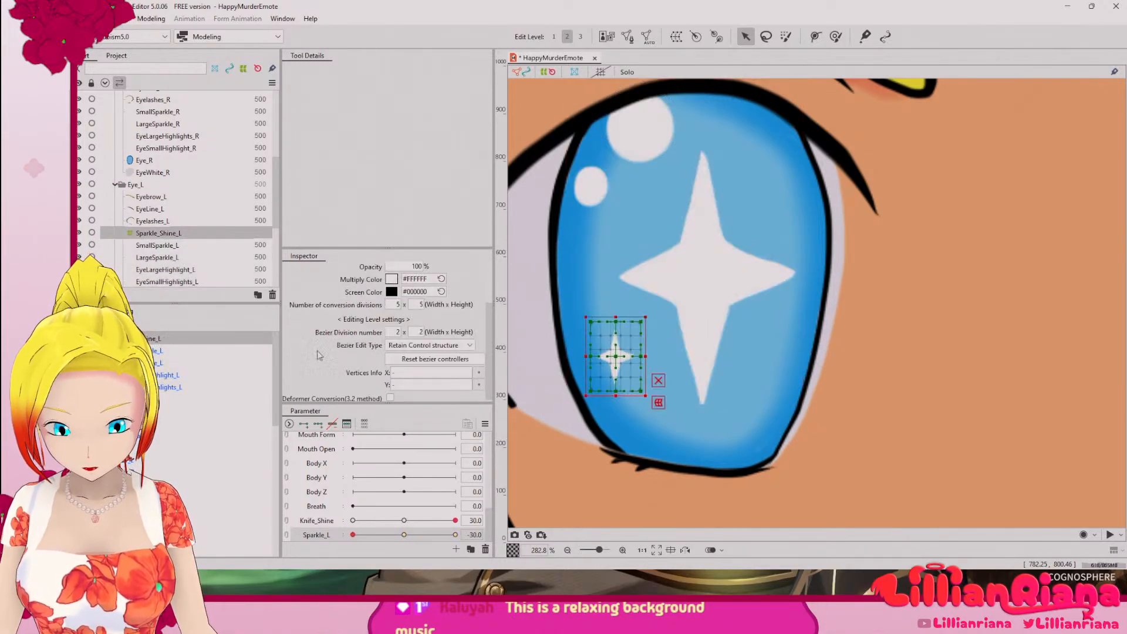
Step: Examine the Sparkle_Shine_L warp deformer's part, parent deformer, ID and Bezier settings
scroll(487, 327, up, 3)
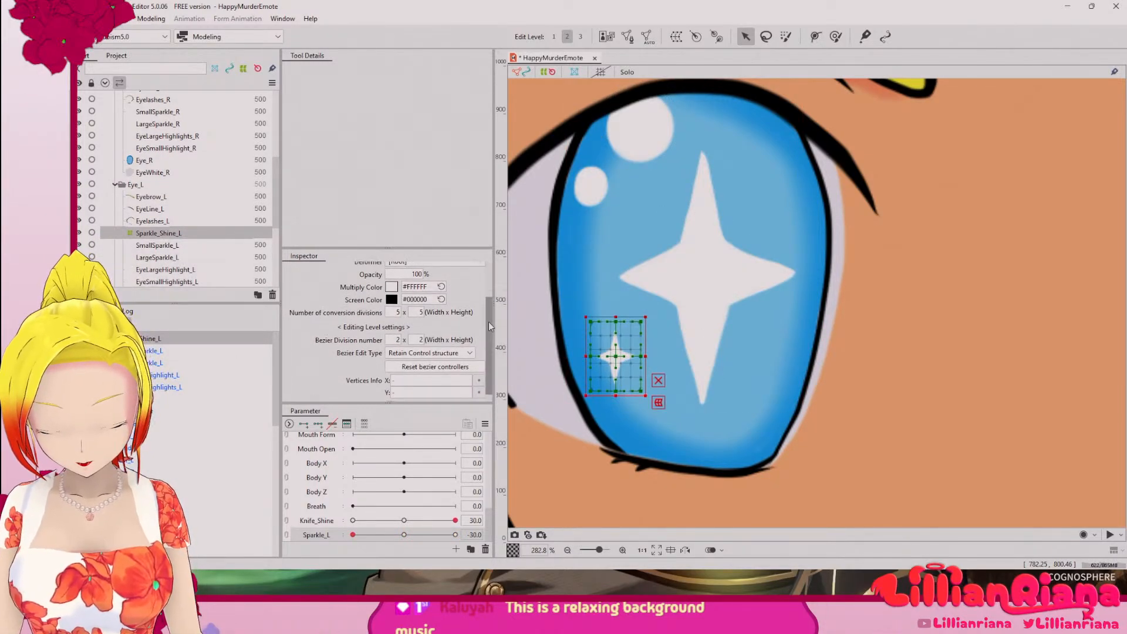
drag(499, 313, 503, 287)
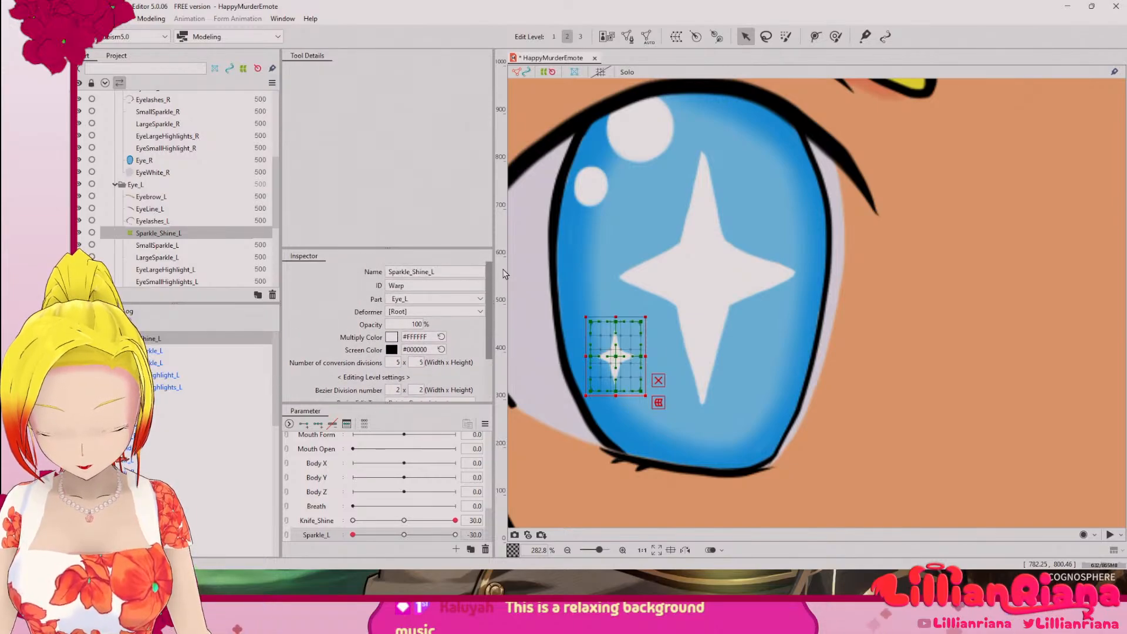
click(480, 300)
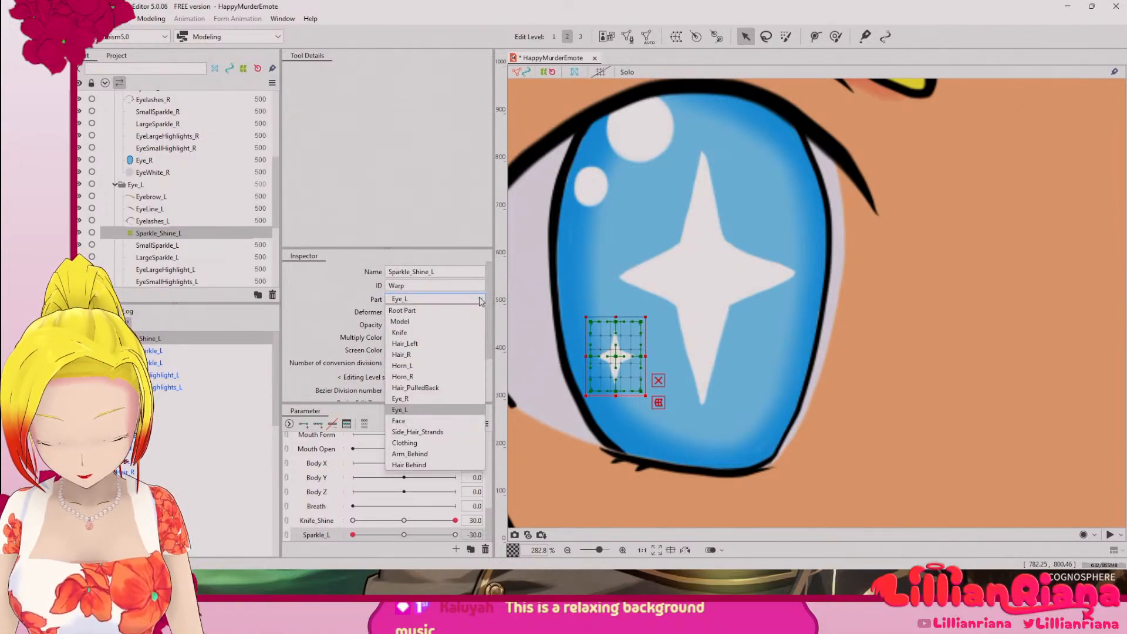
click(480, 300)
click(476, 312)
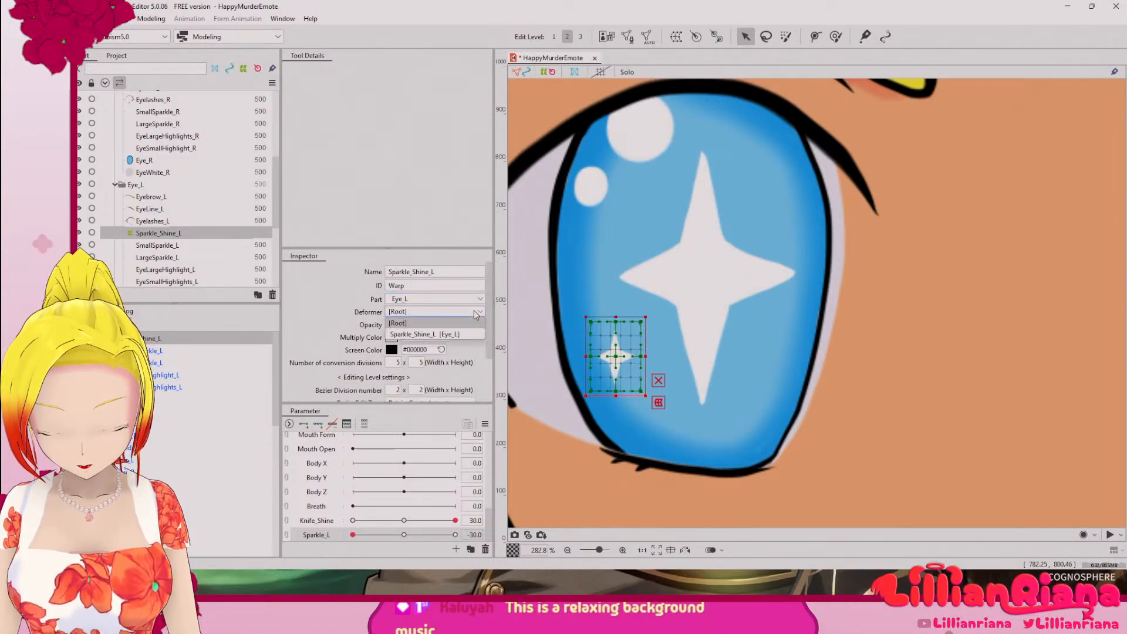
click(476, 312)
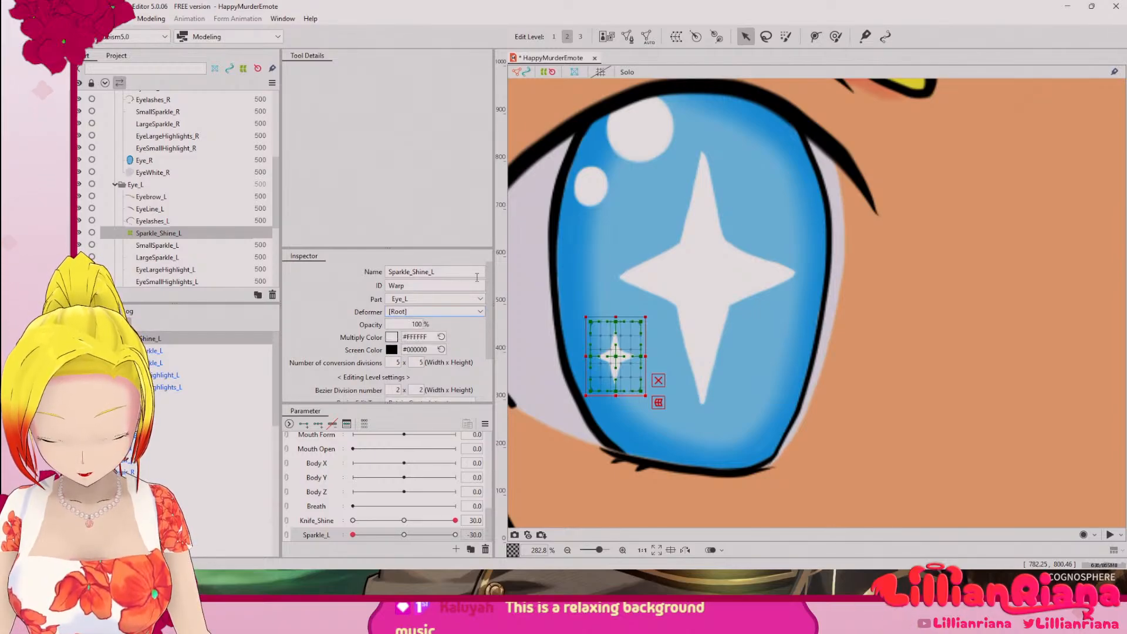
double_click(474, 286)
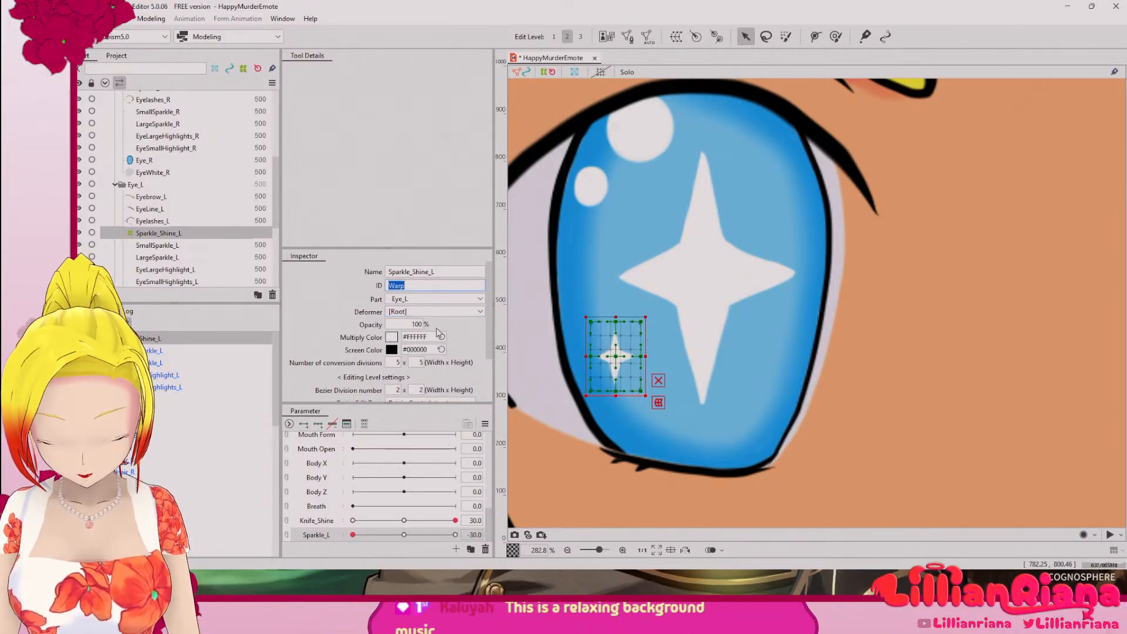
drag(491, 330, 503, 386)
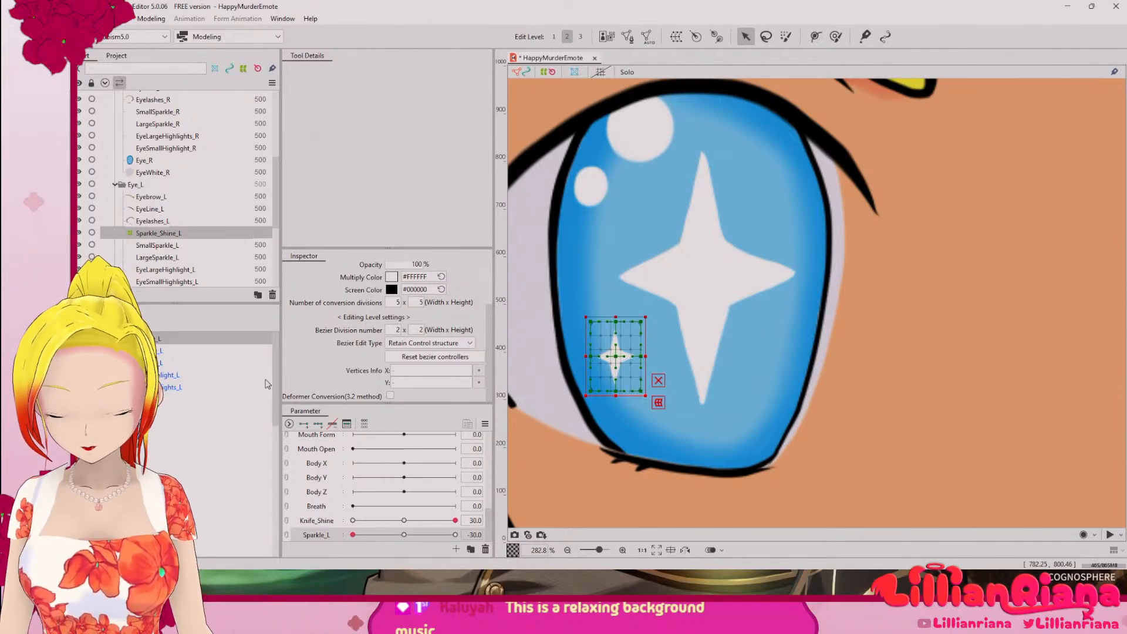
Step: Move SmallSparkle_L, LargeSparkle_L, EyeLargeHighlight_L and EyeSmallHighlights_L out of the Sparkle_Shine_L warp deformer
right_click(151, 342)
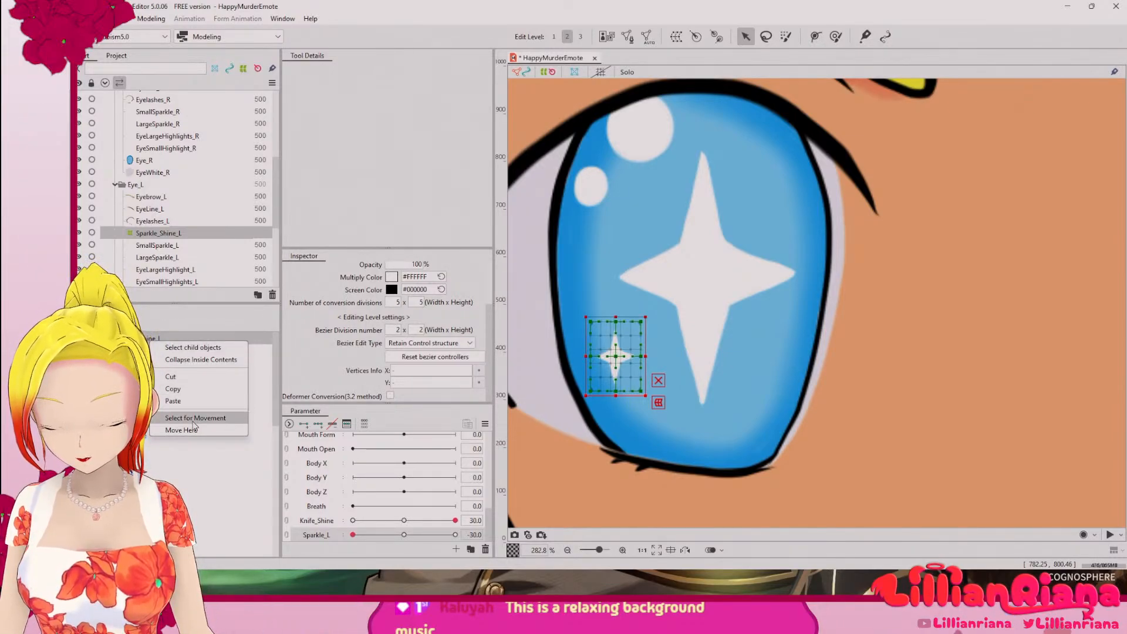
click(146, 352)
click(152, 339)
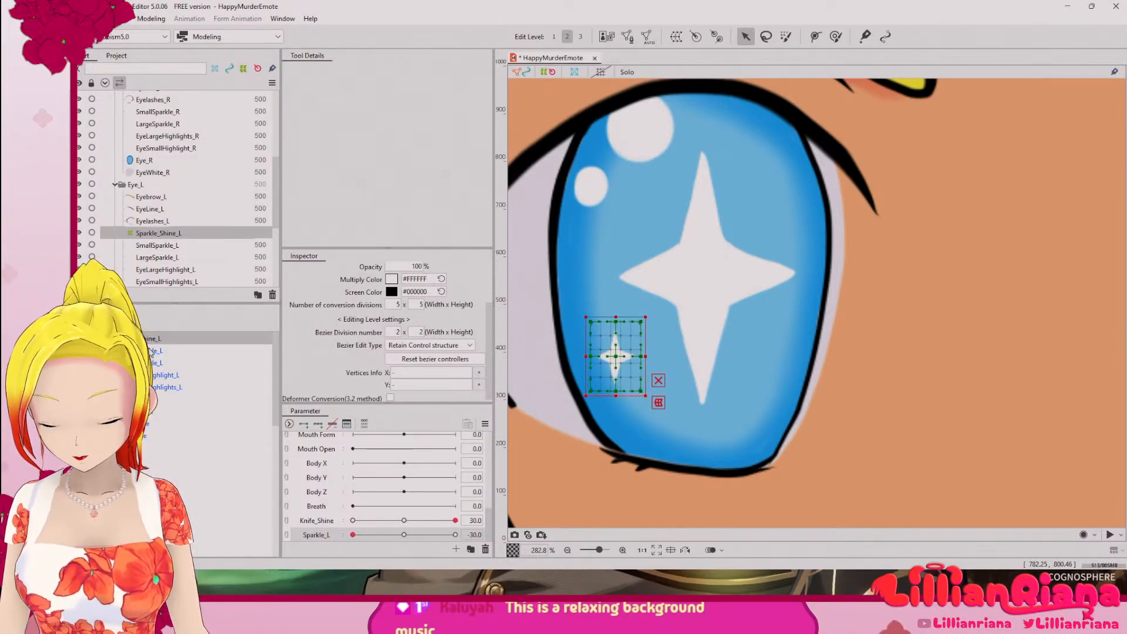
click(156, 352)
shift+click(167, 387)
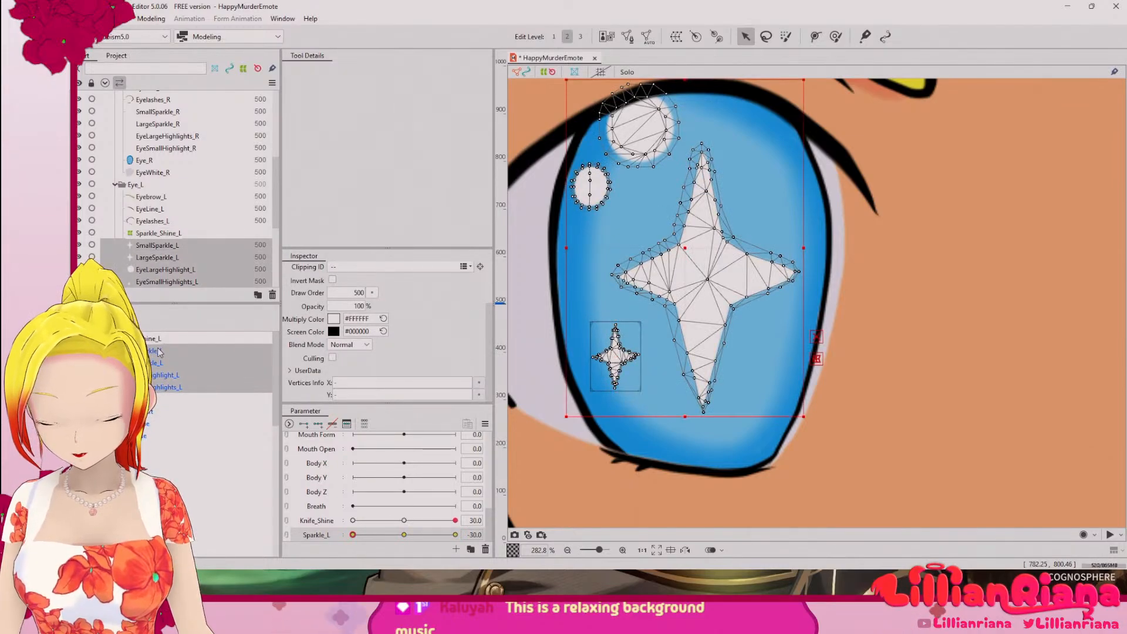
drag(167, 386, 166, 340)
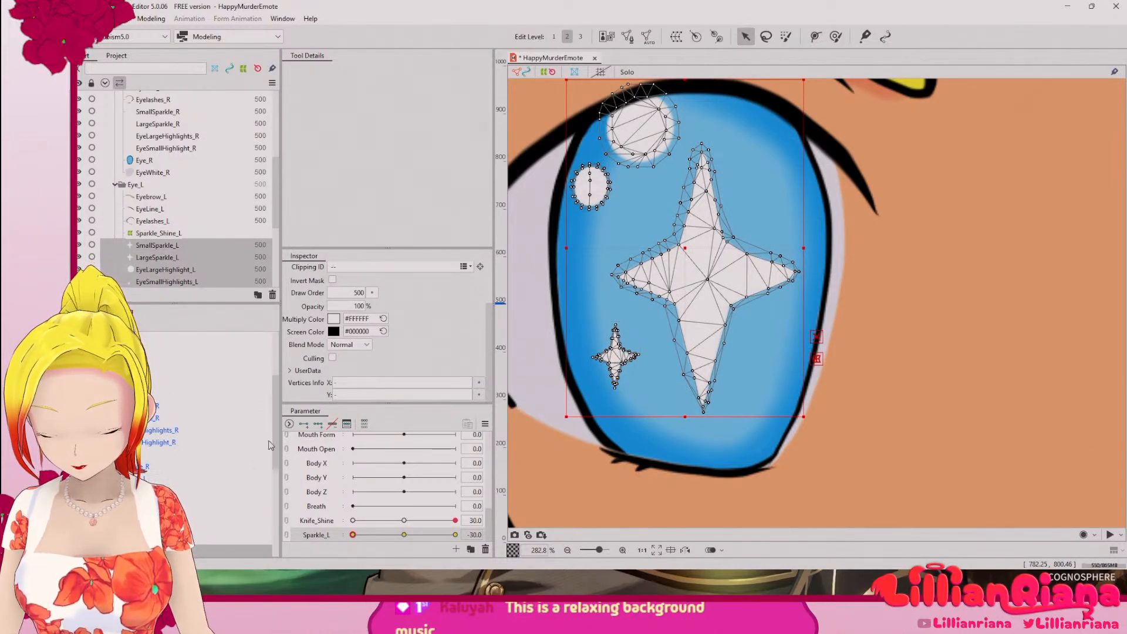
drag(269, 445, 268, 353)
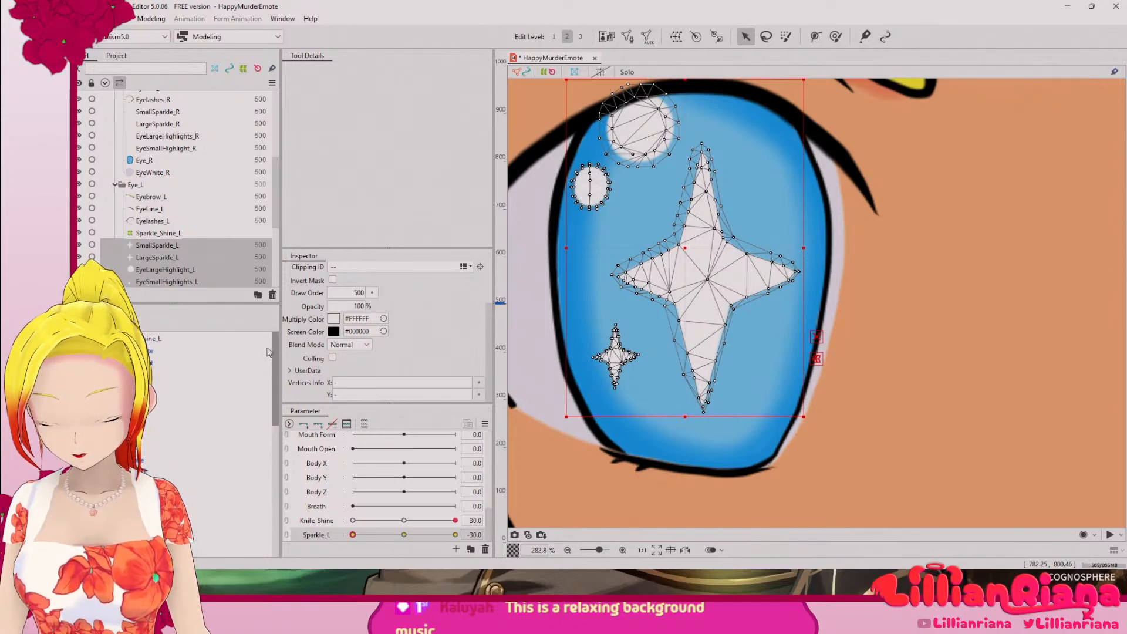
click(157, 340)
right_click(154, 343)
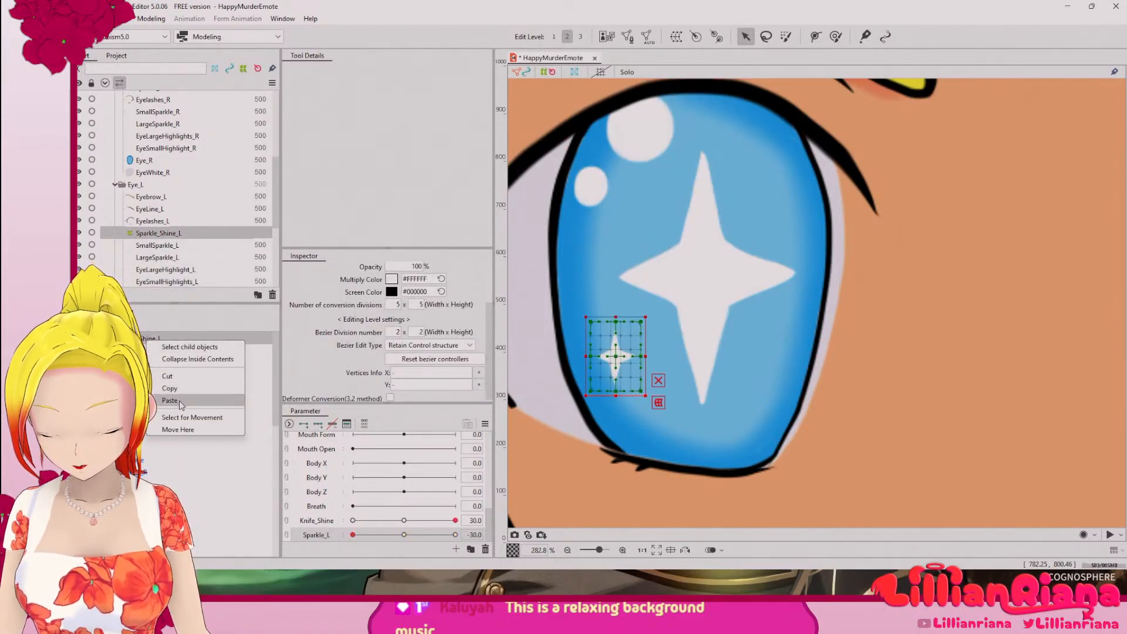
click(266, 386)
scroll(266, 386, down, 5)
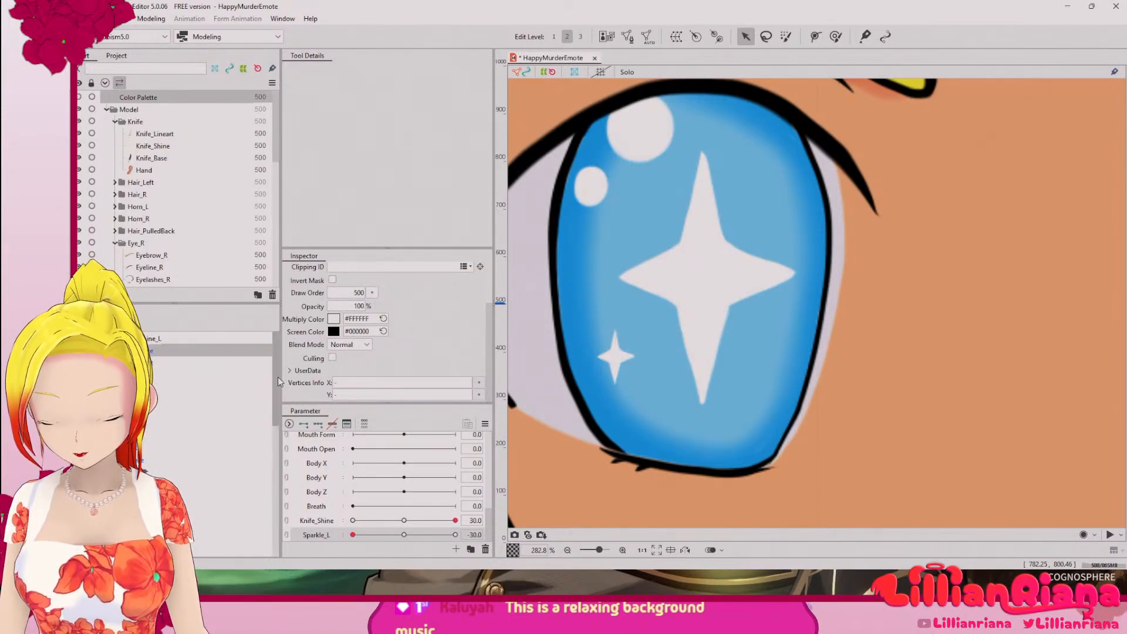
drag(266, 475, 266, 468)
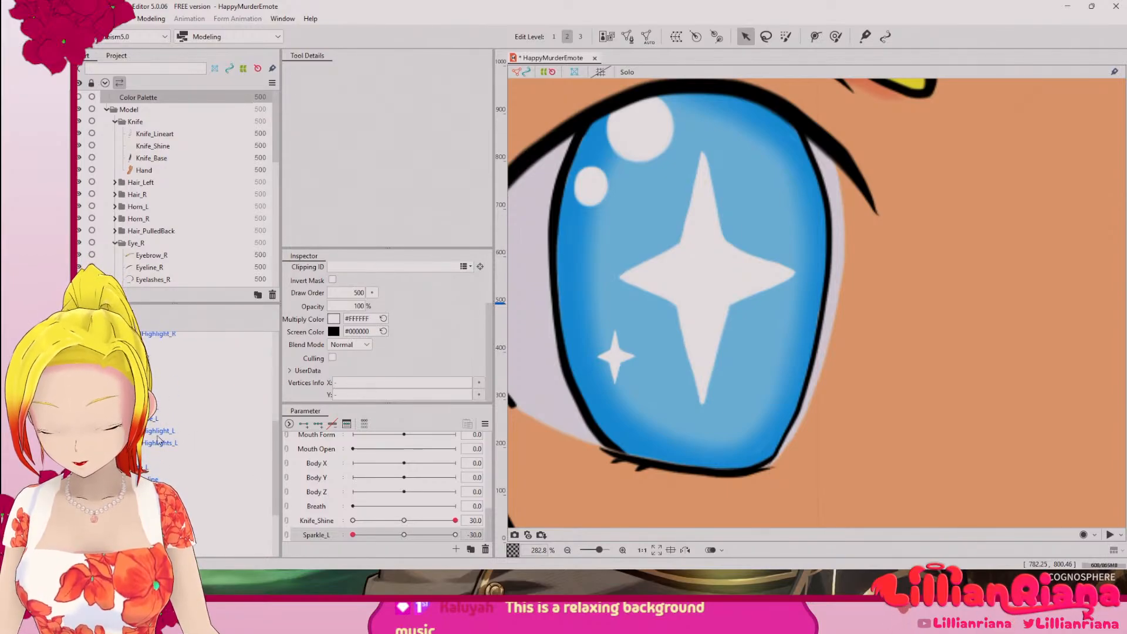
Step: Create a warp deformer named Sparkles_L in the Eye_L part as parent of the left eye's two sparkles and two highlights
click(161, 443)
shift+click(156, 407)
right_click(149, 407)
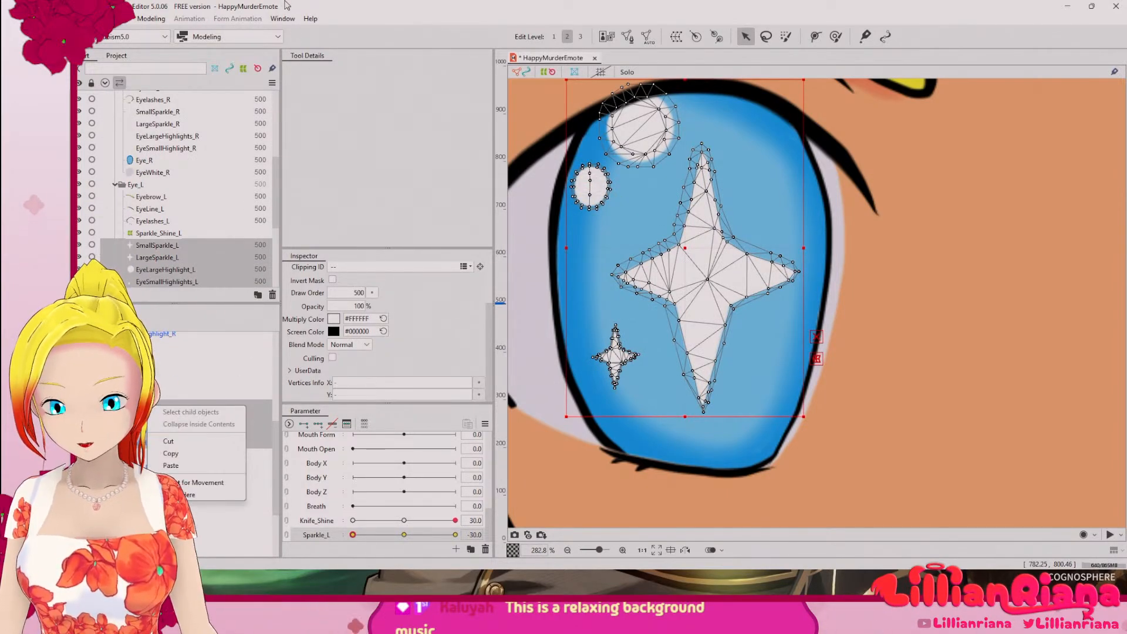
click(284, 7)
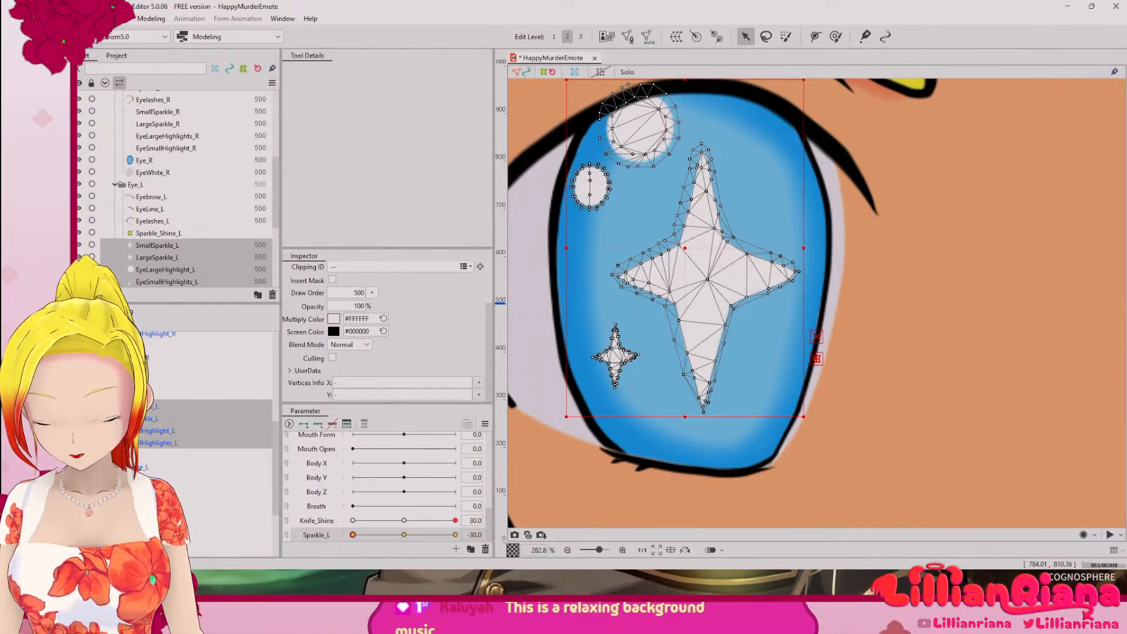
right_click(163, 426)
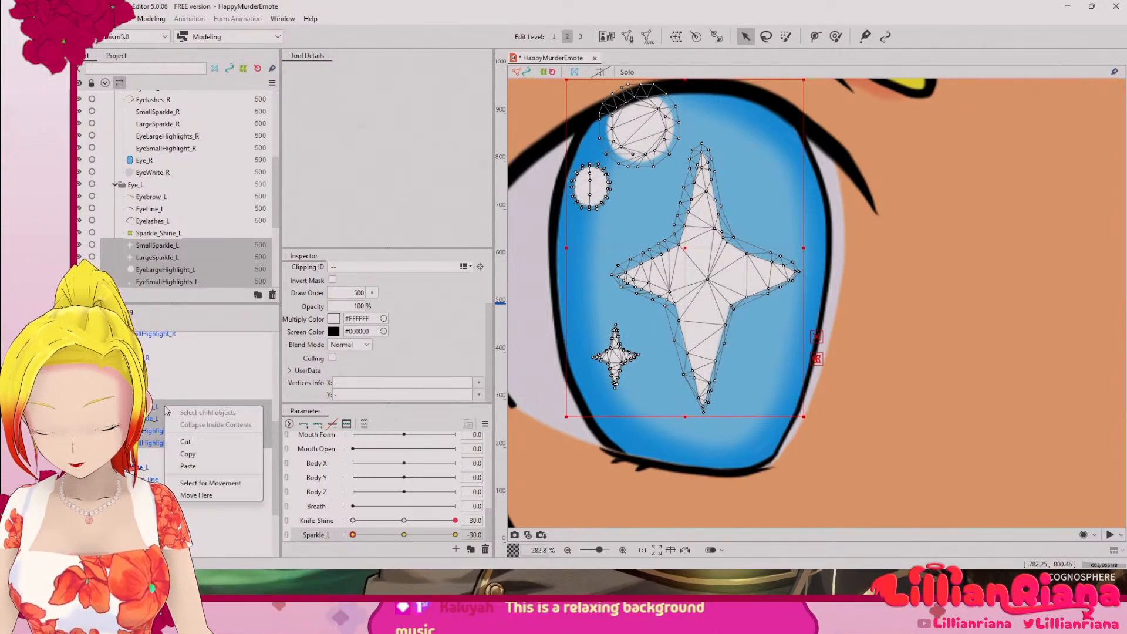
click(189, 314)
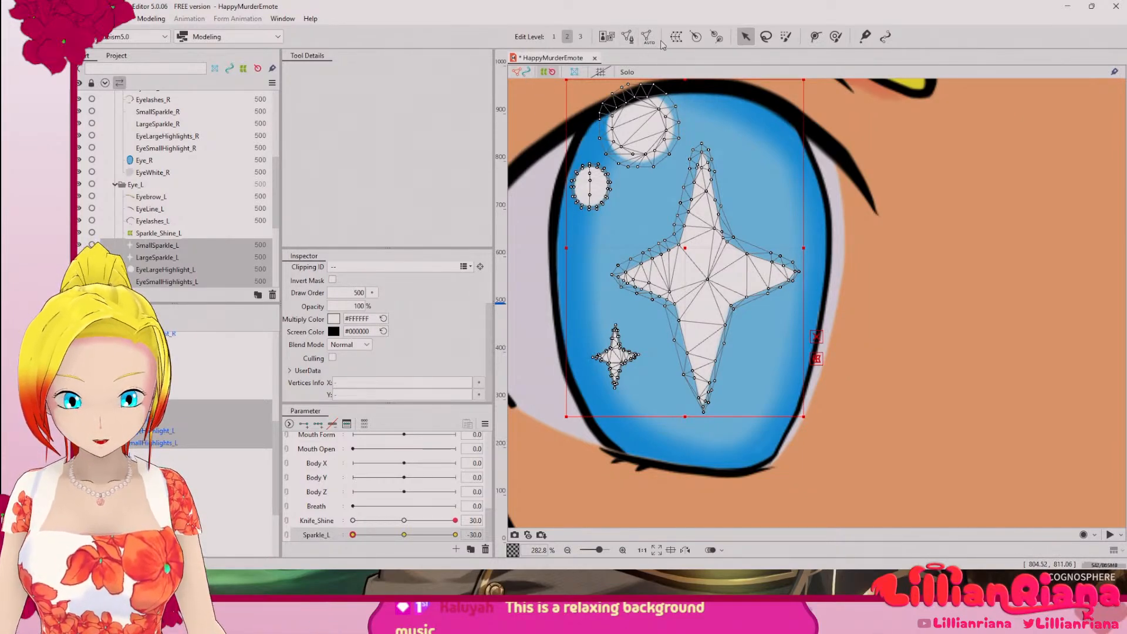
click(676, 37)
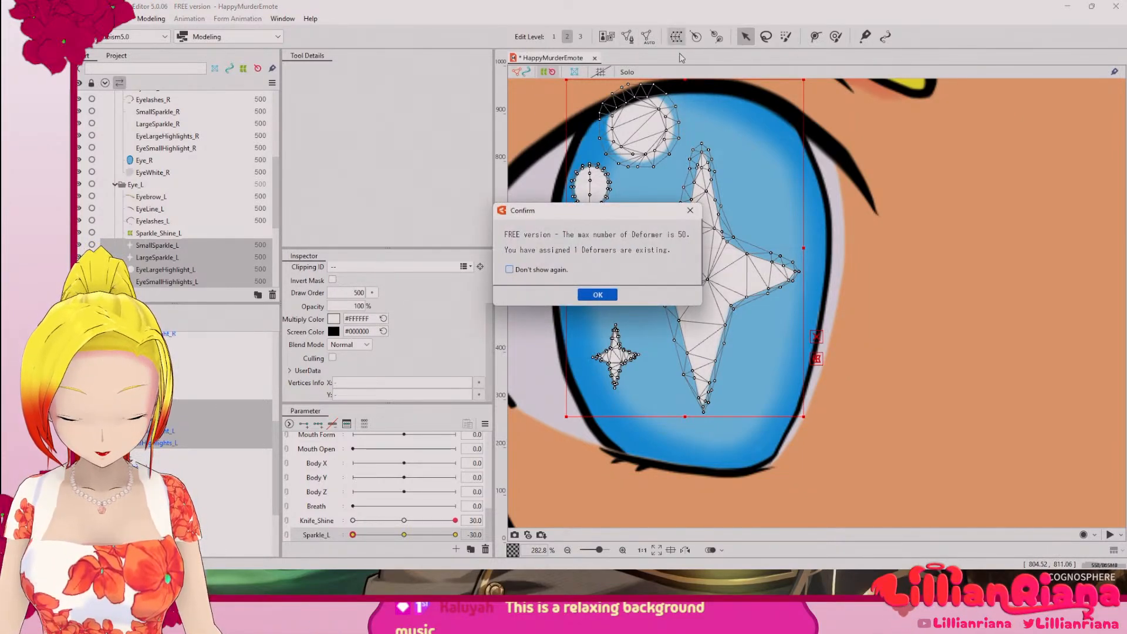
click(605, 299)
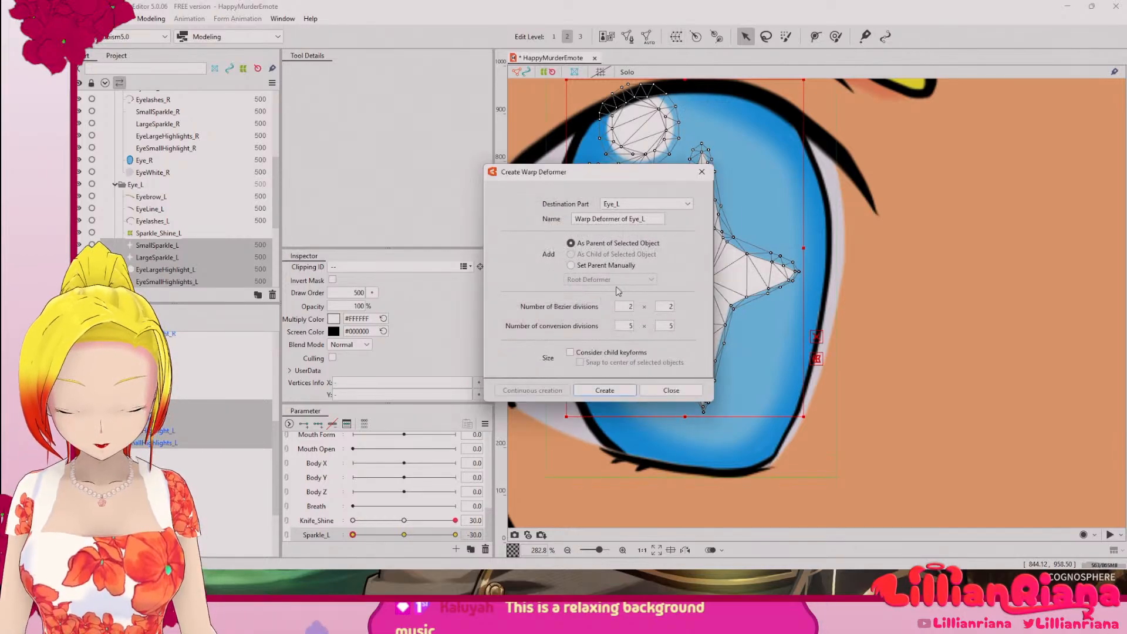
click(644, 205)
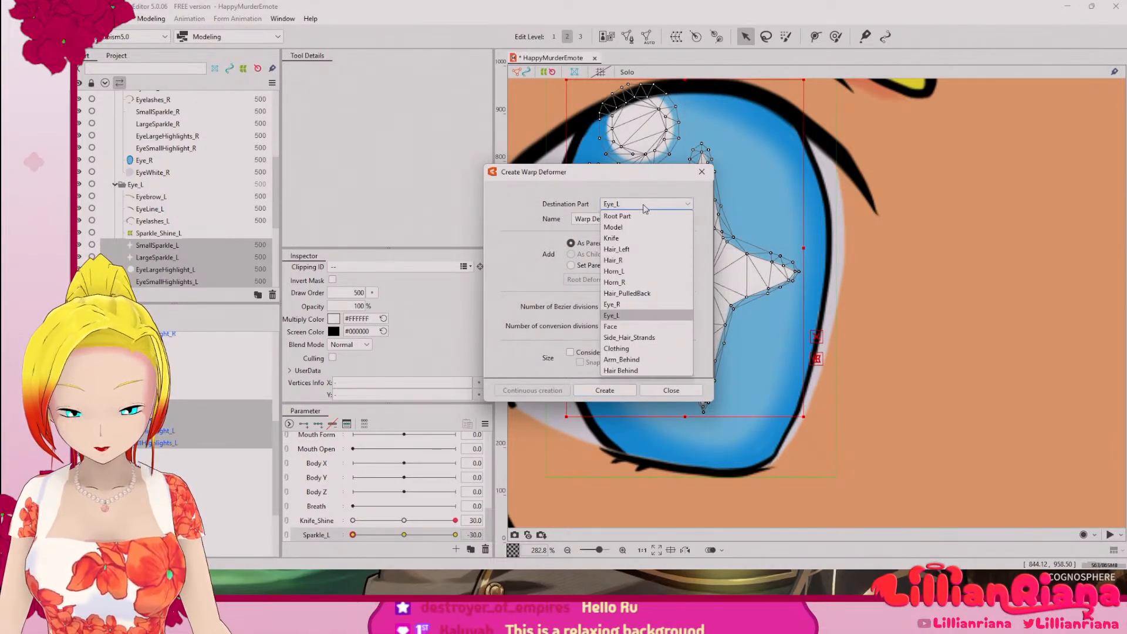
click(698, 274)
drag(646, 219, 541, 209)
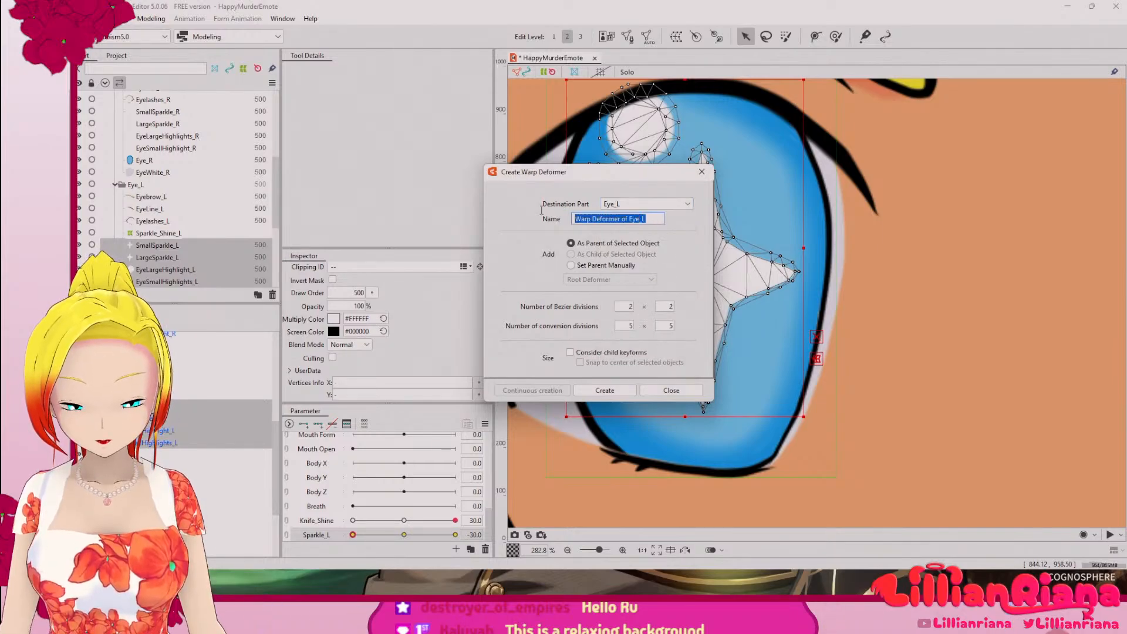
text(Spa)
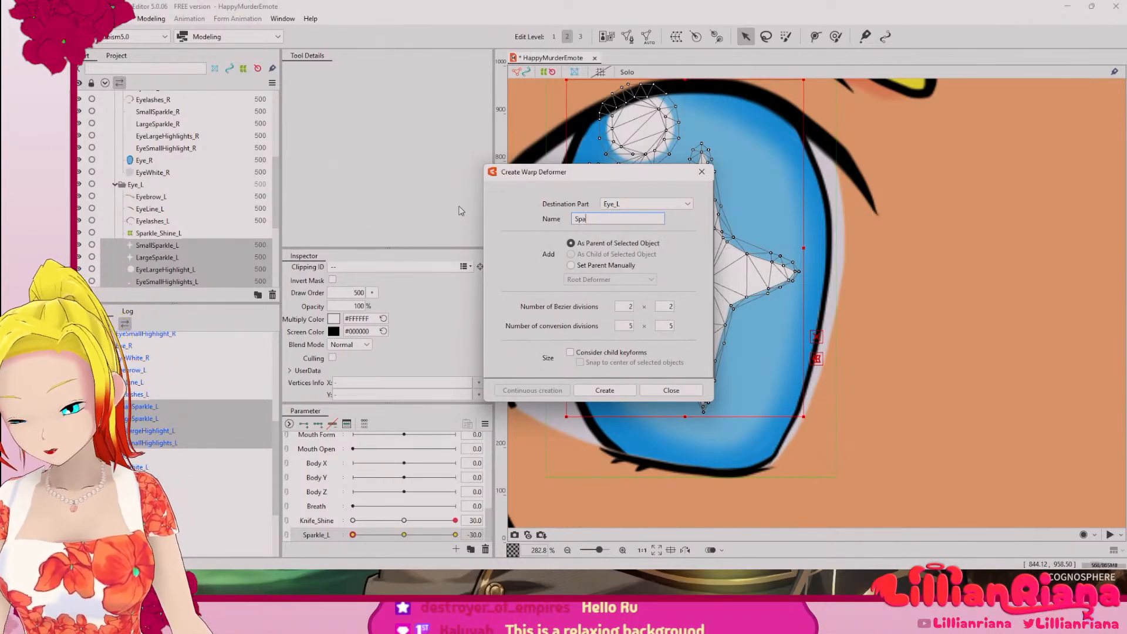
text(rkles_L)
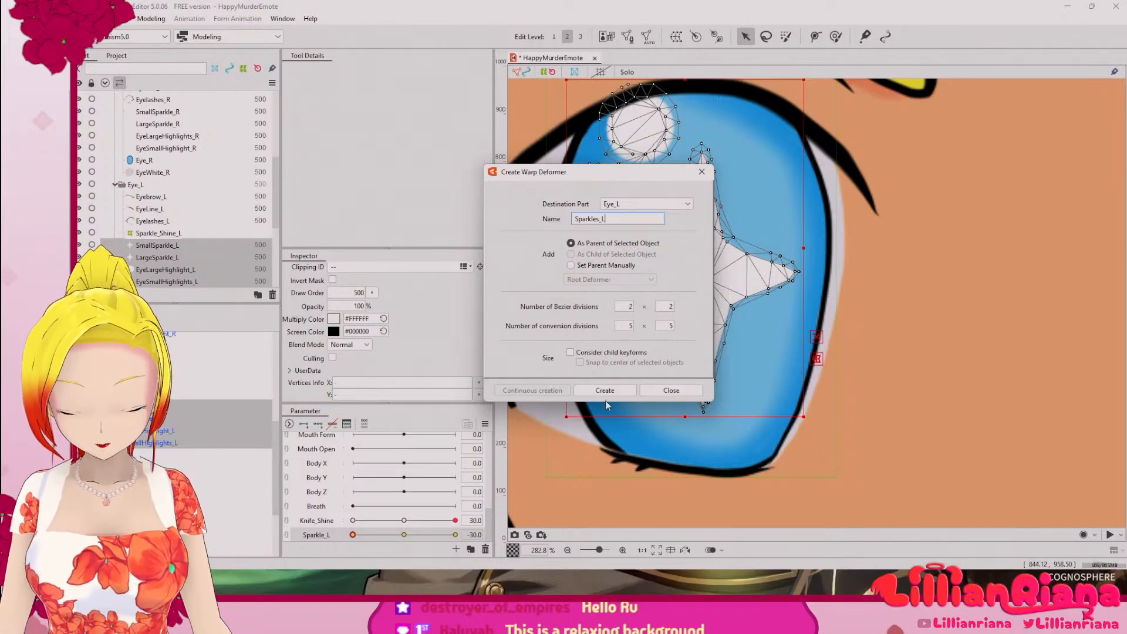
click(616, 388)
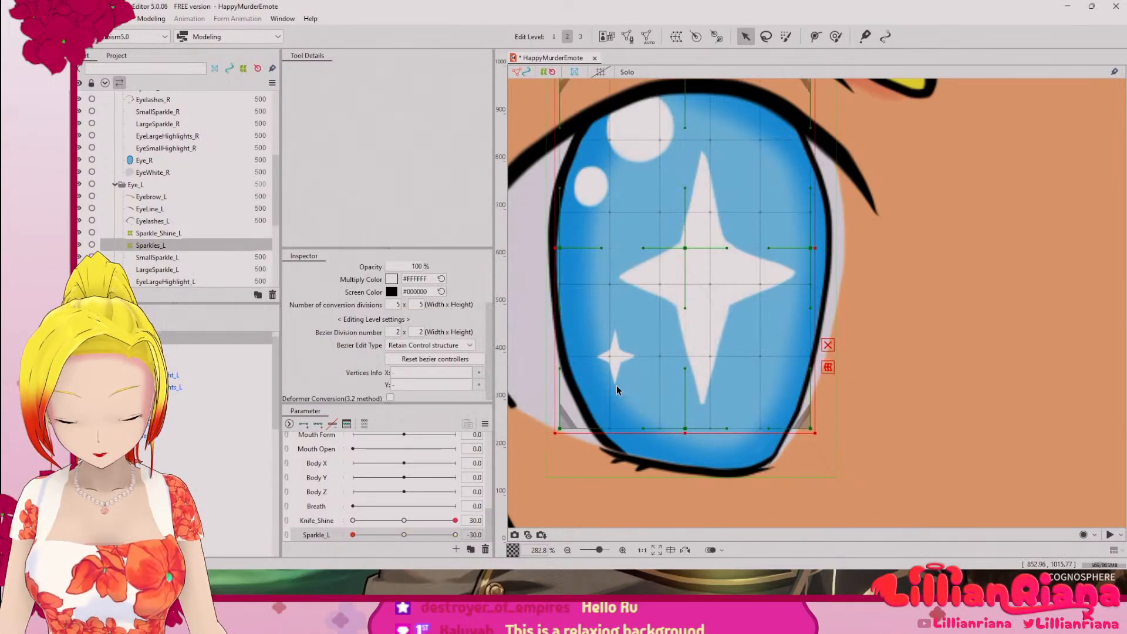
Step: Try stretching the lower edge of the Sparkles_L warp deformer downward to test its effect on the sparkles and highlights
scroll(640, 369, down, 5)
scroll(717, 392, up, 4)
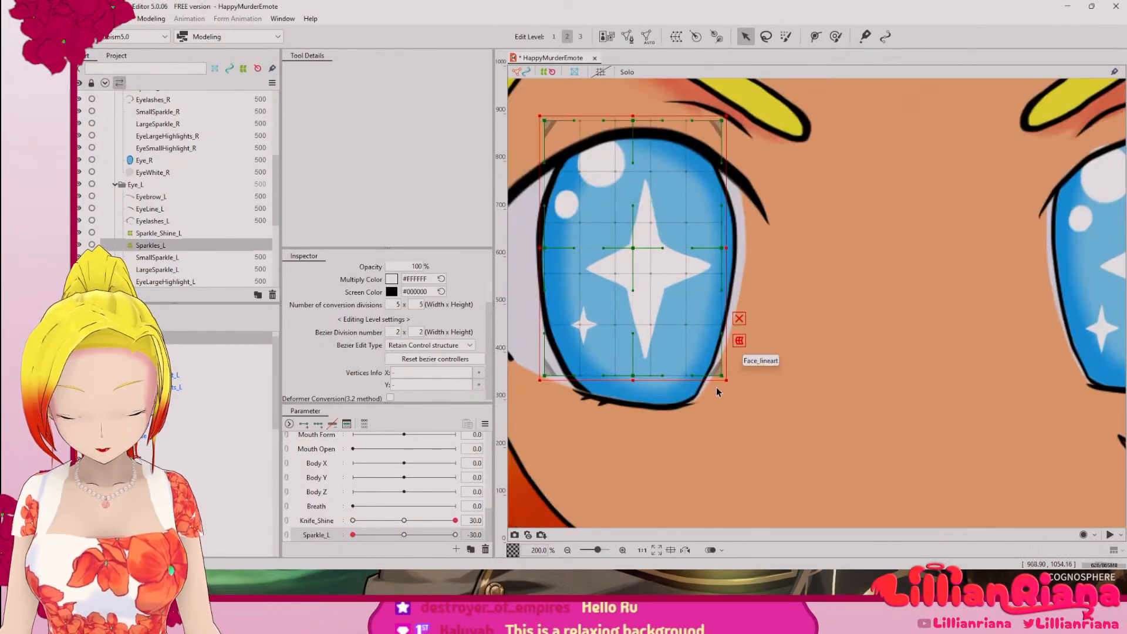
mouse_move(633, 381)
mouse_down()
mouse_move(633, 396)
mouse_move(627, 350)
mouse_move(633, 393)
mouse_up()
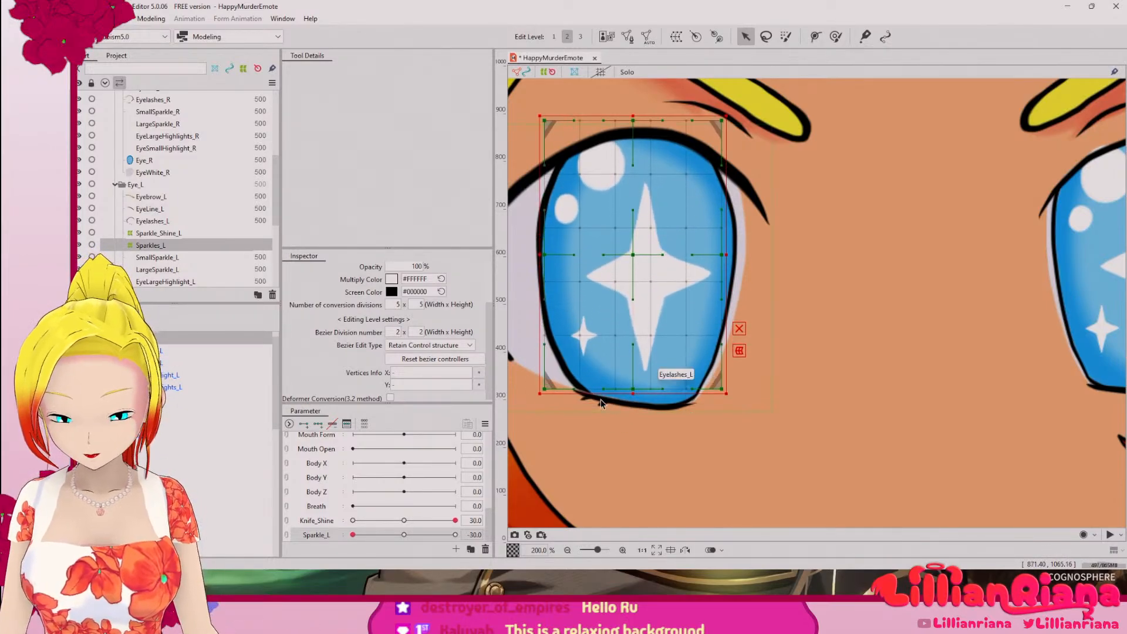
Step: Check SmallSparkle_L's place under the Sparkles_L warp deformer and collapse that deformer's contents
click(583, 323)
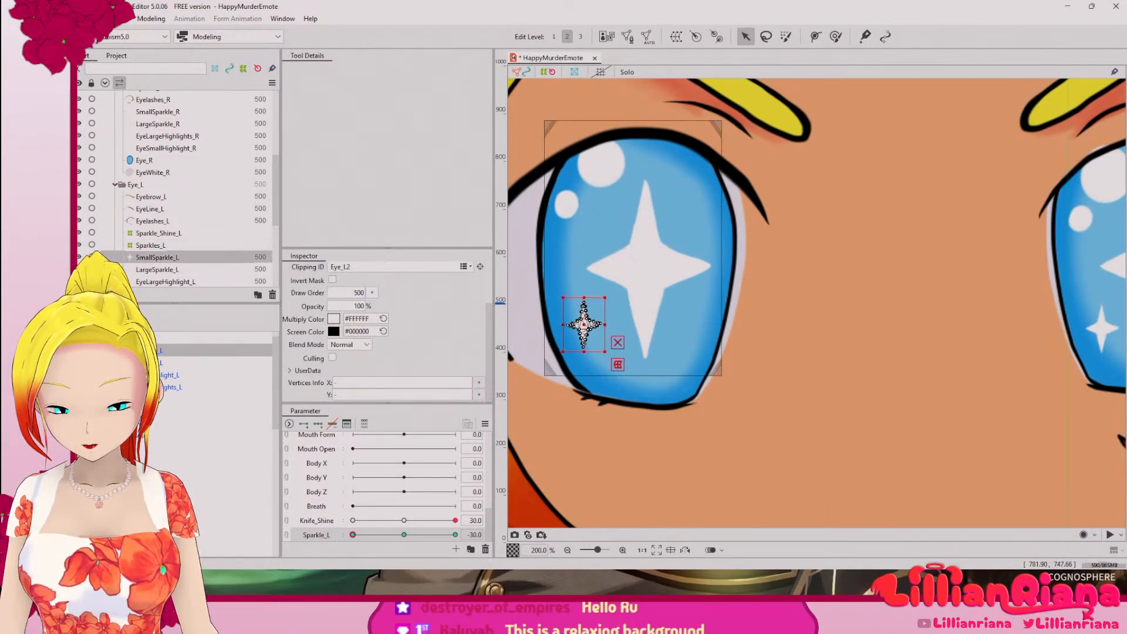
click(151, 246)
click(157, 258)
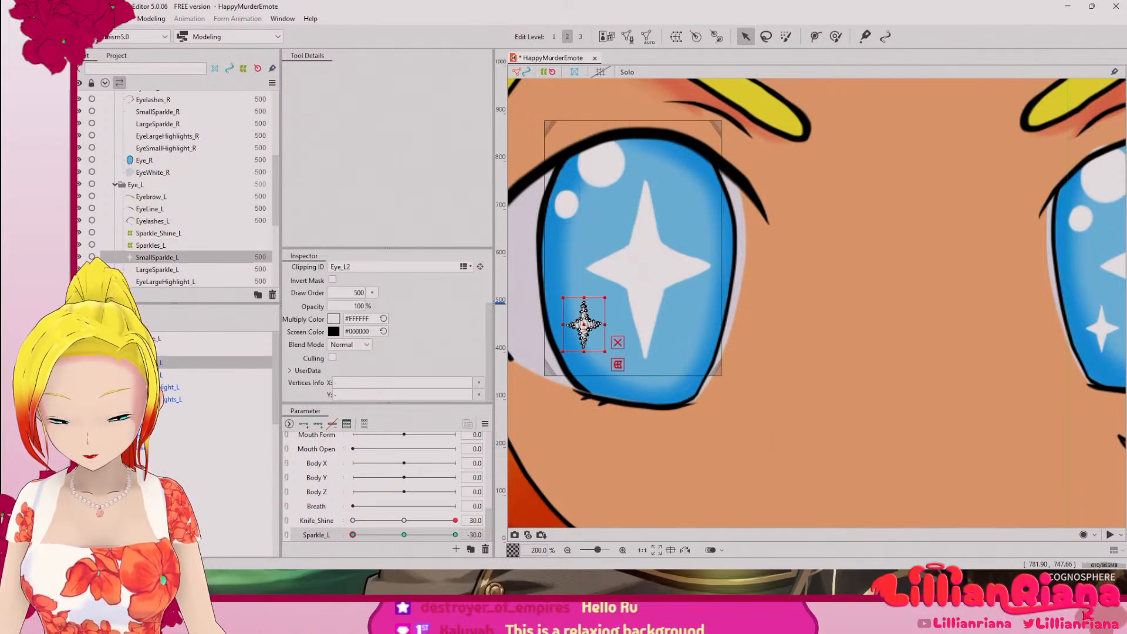
click(100, 351)
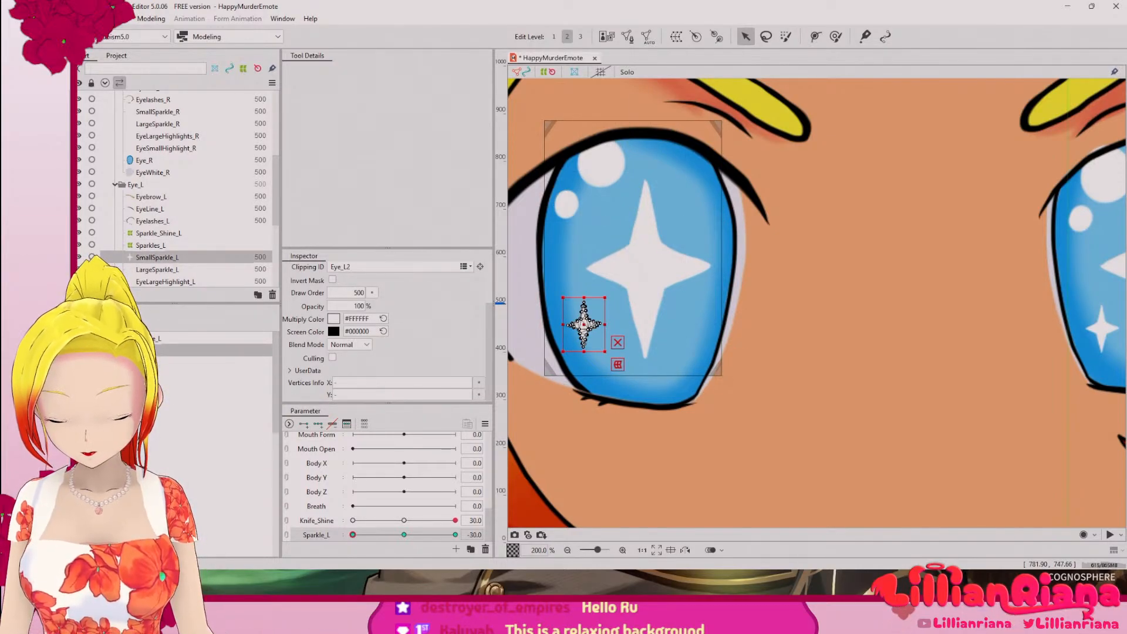
right_click(155, 340)
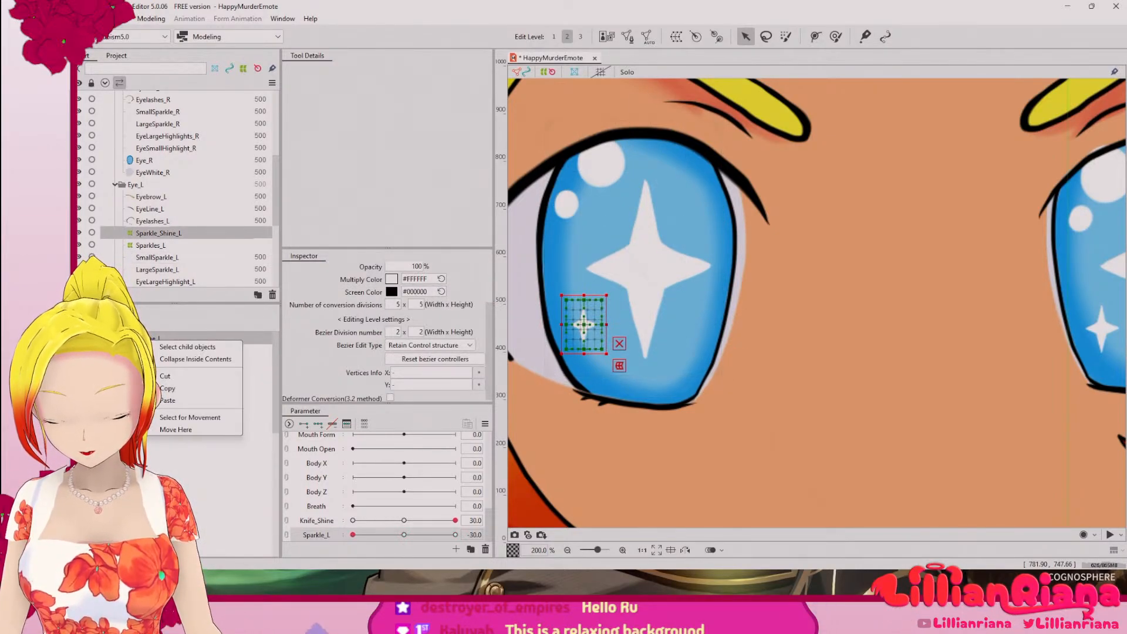
click(175, 358)
right_click(156, 342)
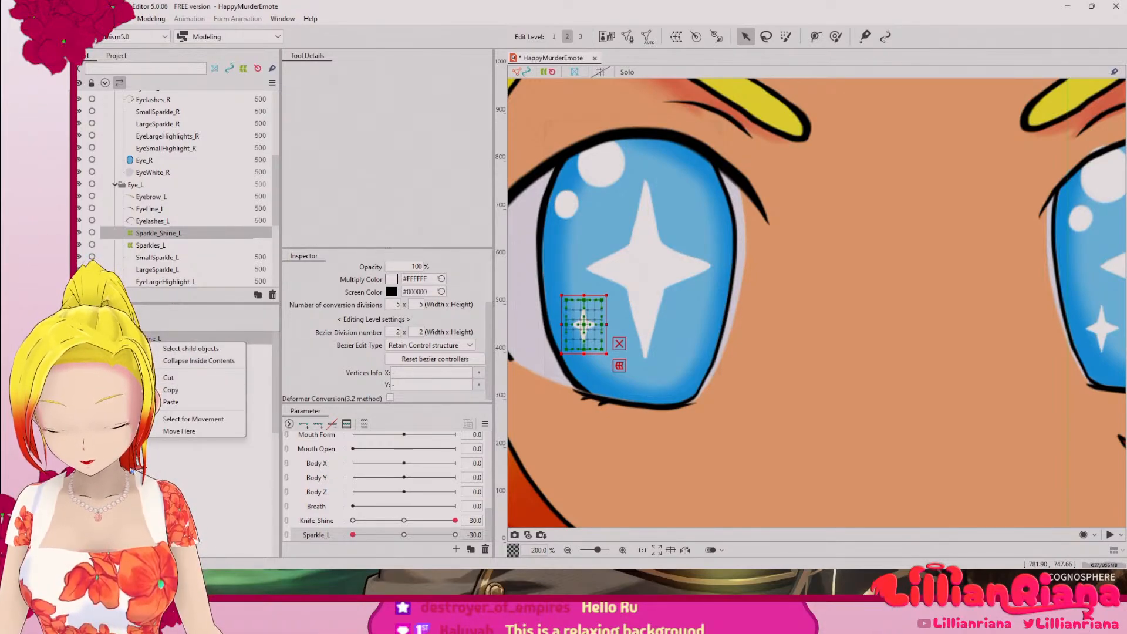
key(Escape)
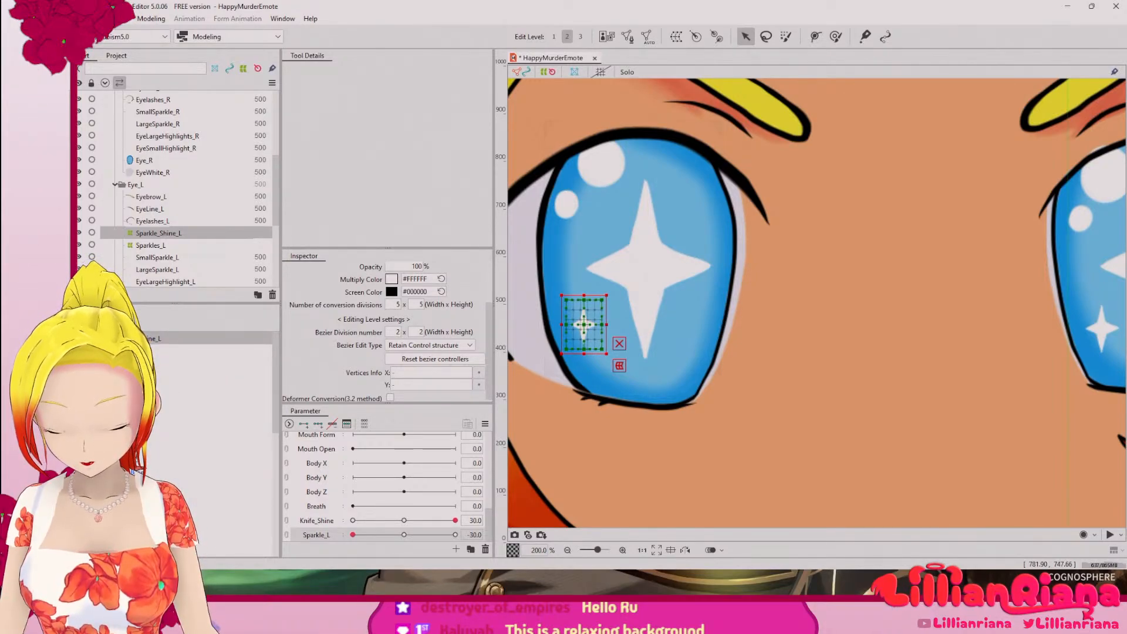
click(486, 550)
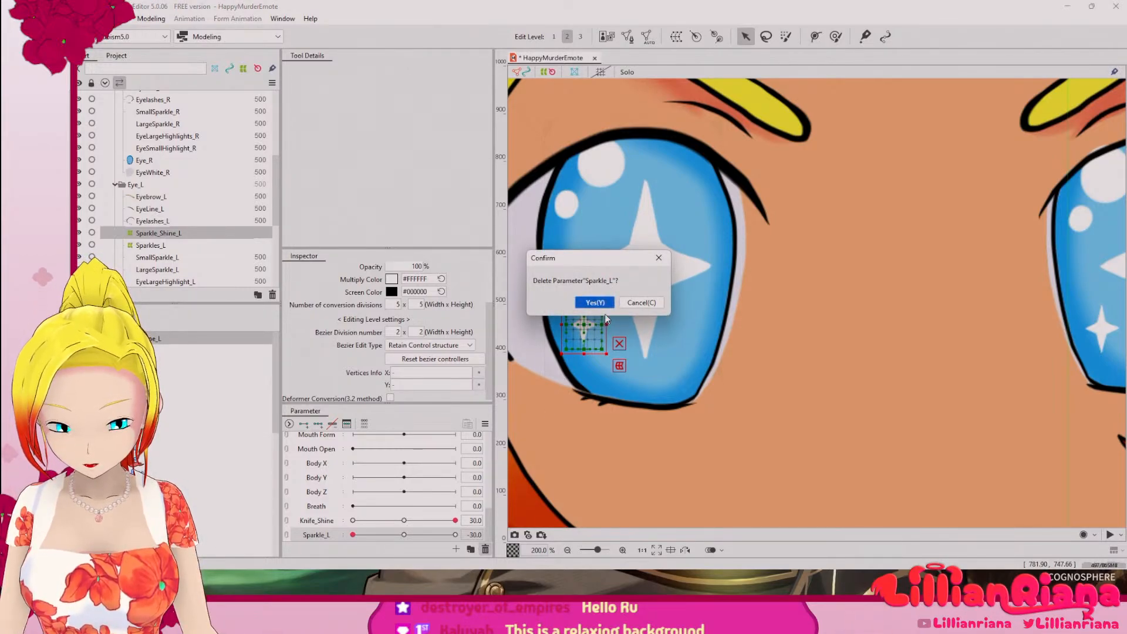
click(641, 302)
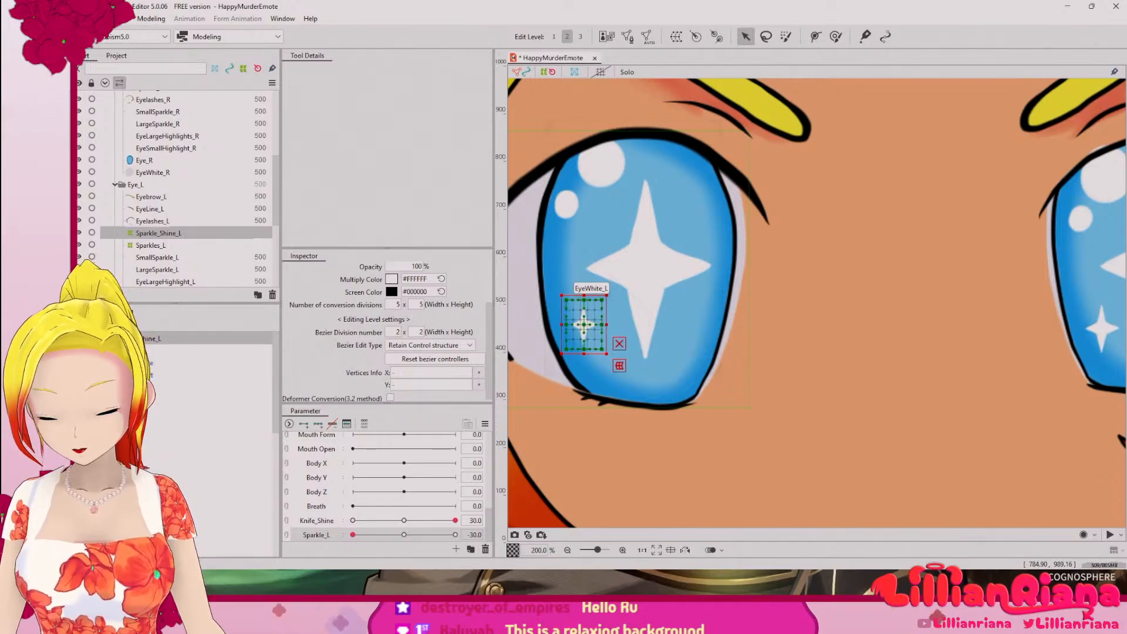
Step: Create a warp deformer named Sparkles_R in the Eye_R part as parent of the right eye's two sparkles and two highlights
click(162, 350)
scroll(162, 411, down, 5)
scroll(155, 411, up, 3)
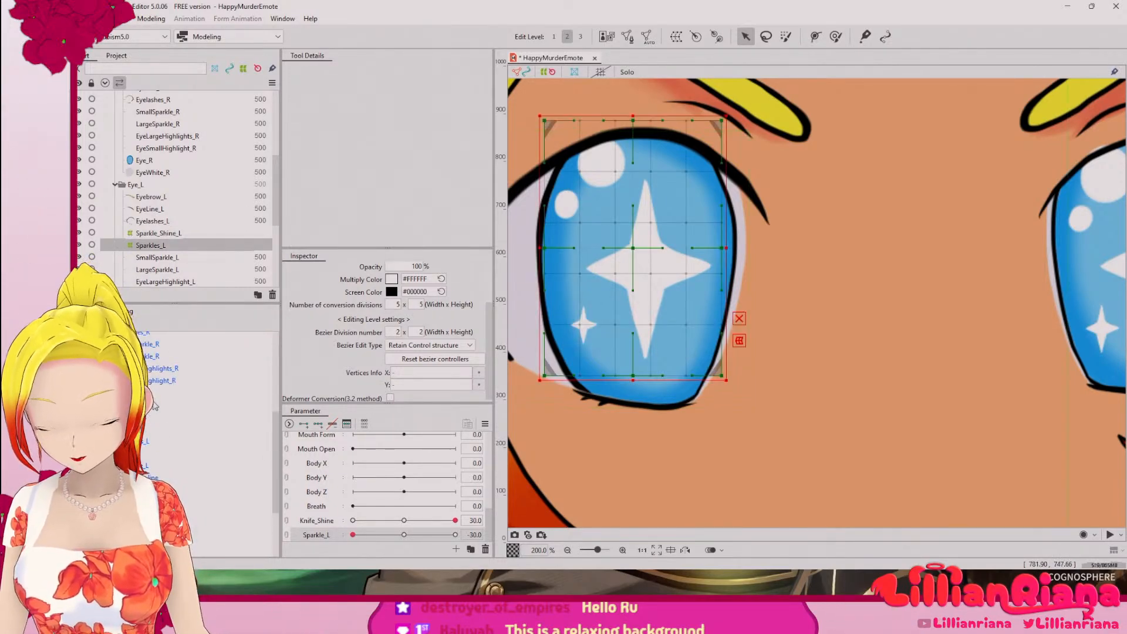
click(155, 425)
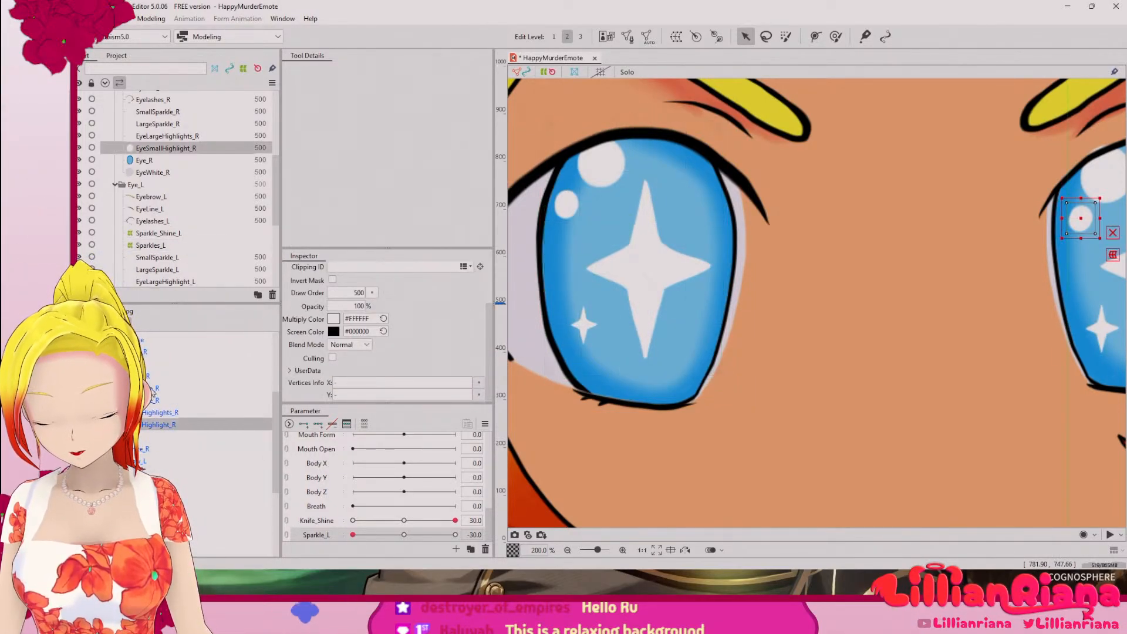
shift+click(154, 388)
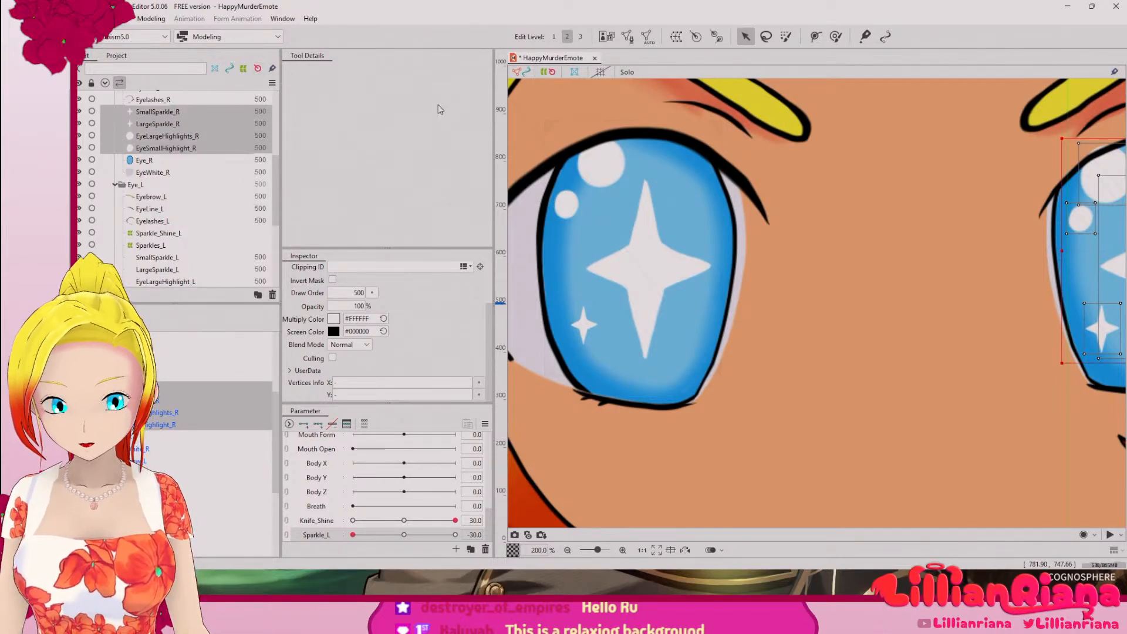
click(676, 37)
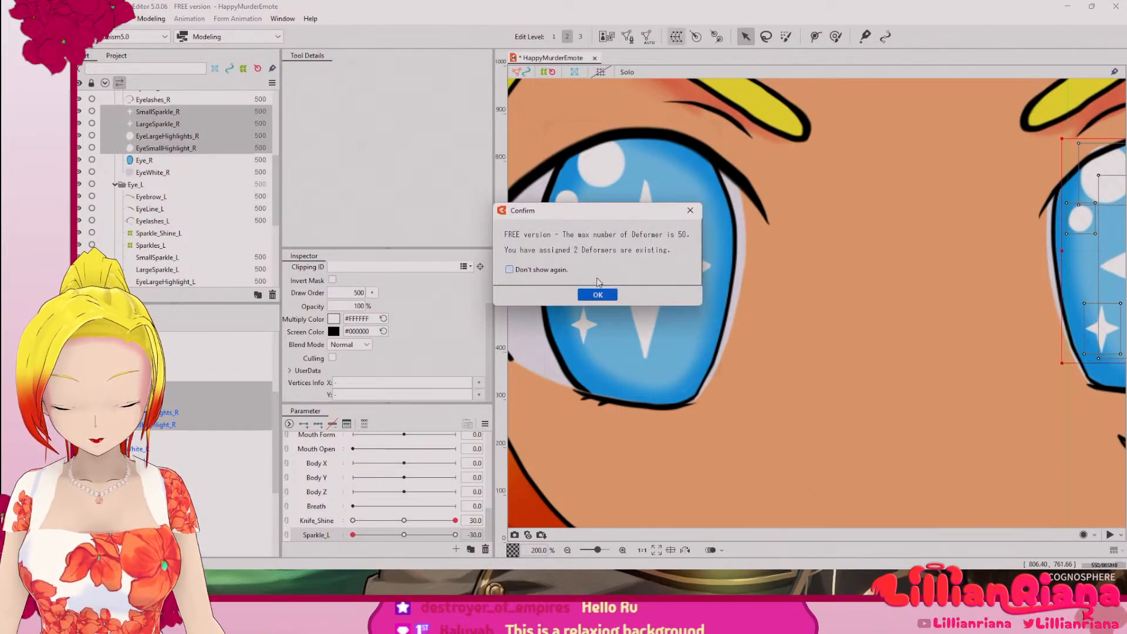
click(597, 294)
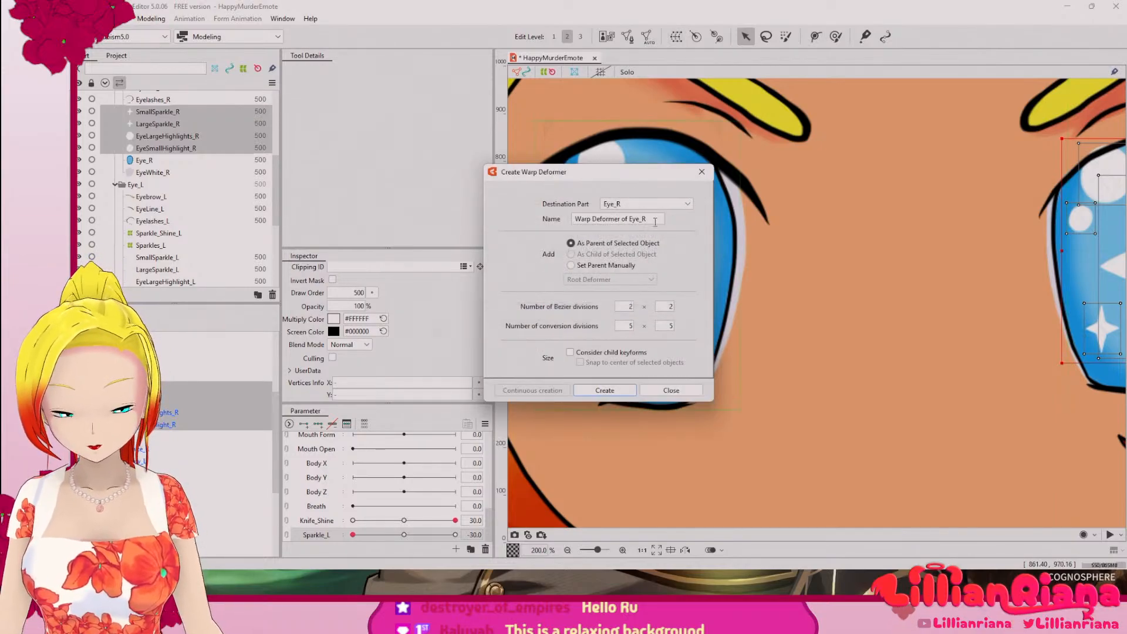
text(S)
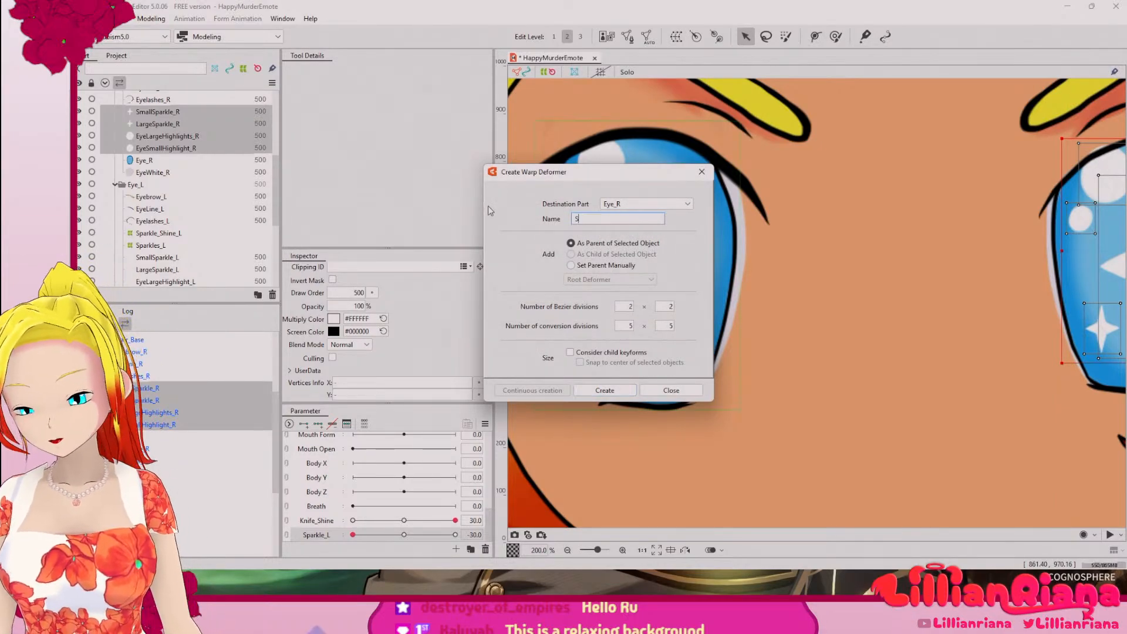
text(parkles_R)
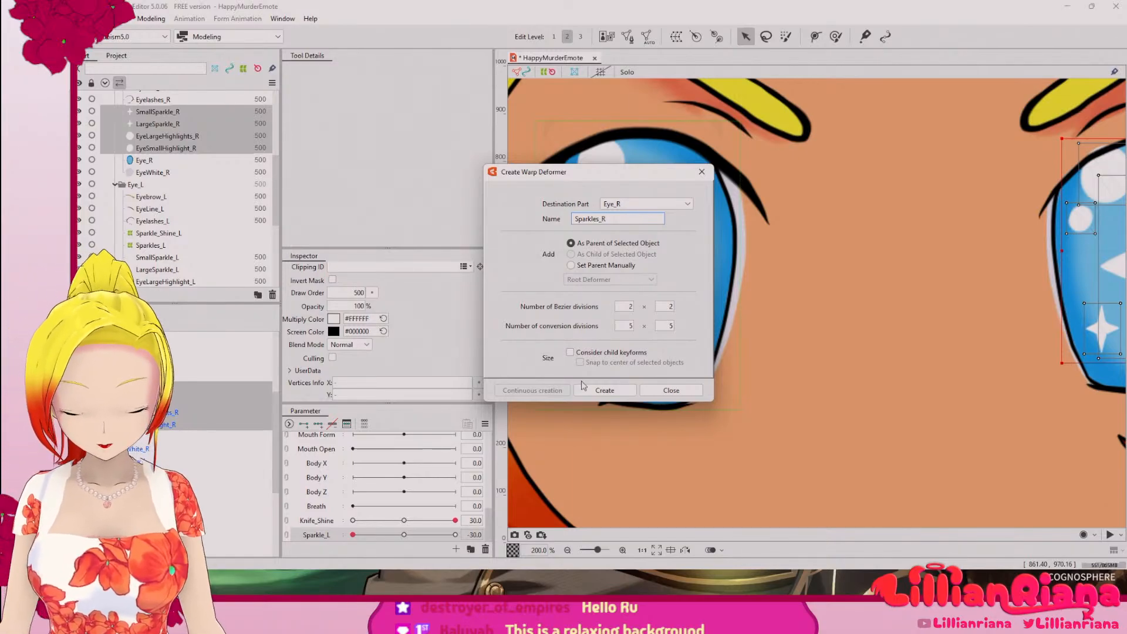
click(604, 390)
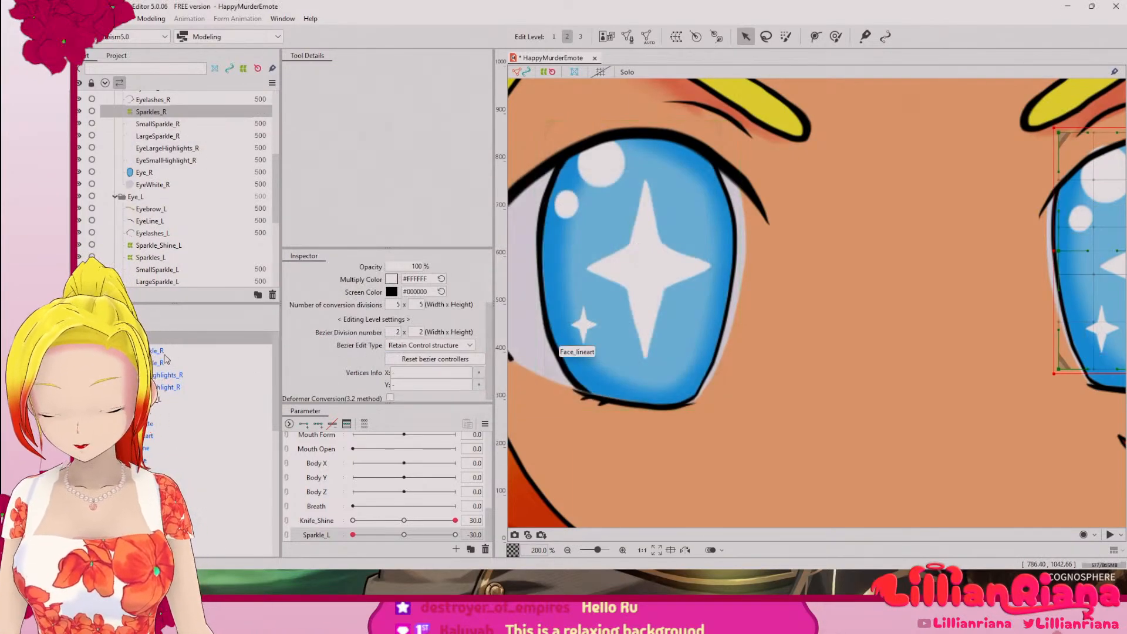
Step: Check SmallSparkle_R and EyeSmallHighlight_R under the Sparkles_R warp deformer and reselect that deformer
click(150, 352)
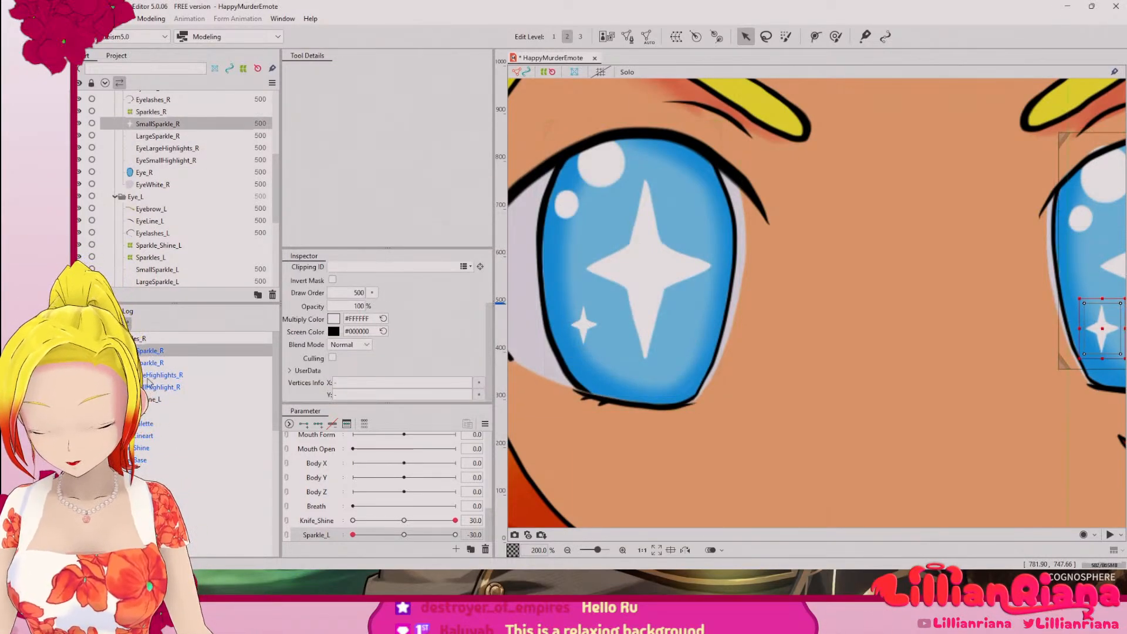
click(155, 387)
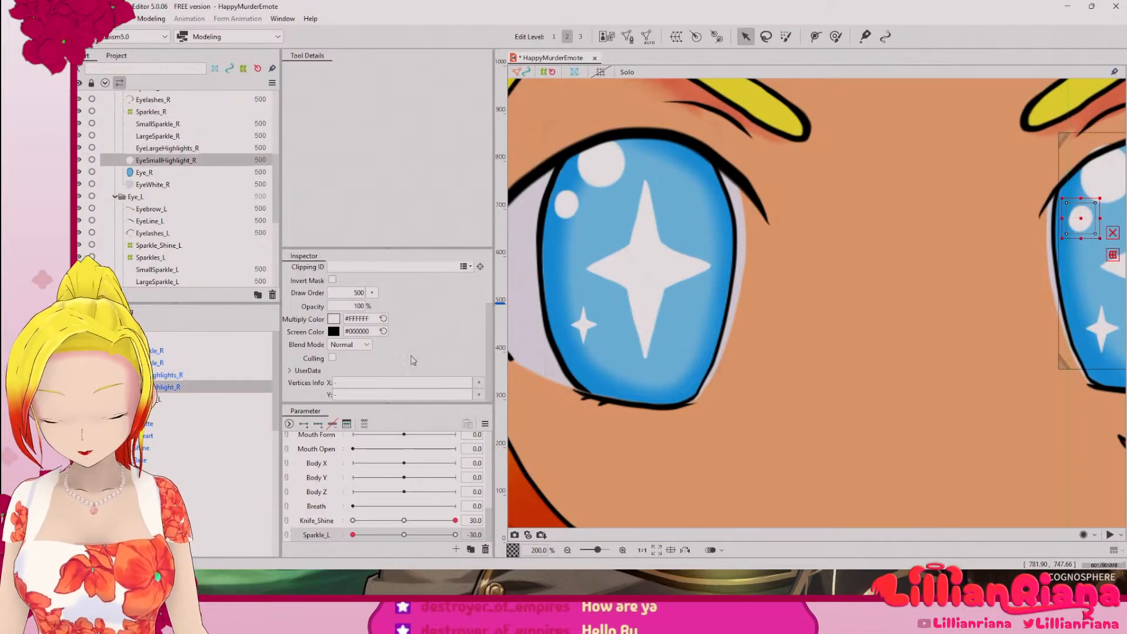
click(144, 339)
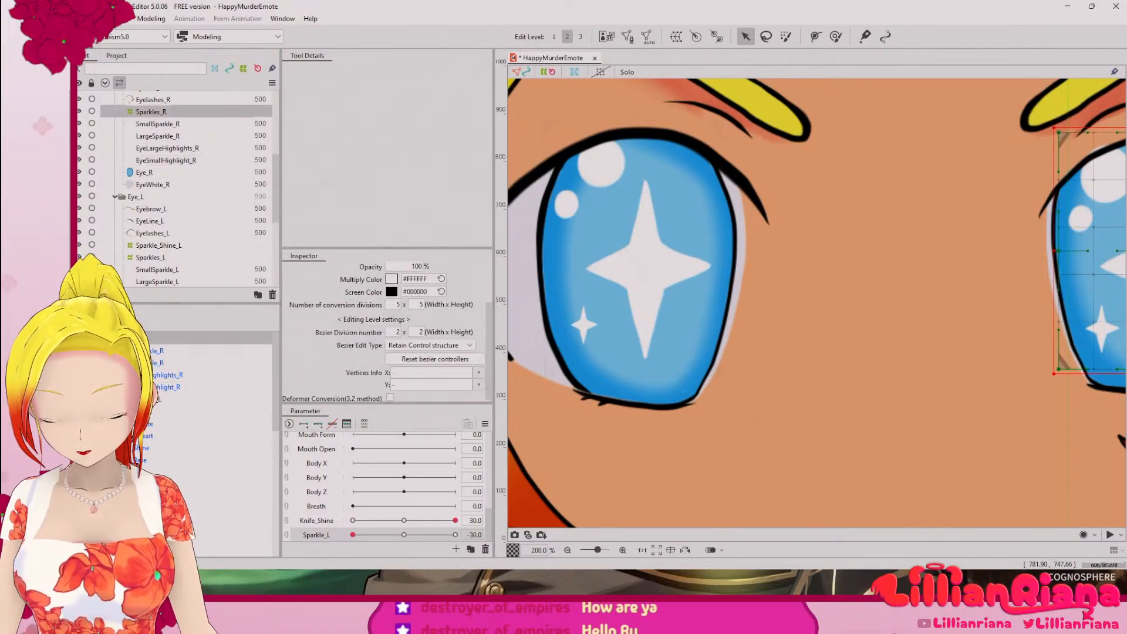
scroll(701, 344, down, 3)
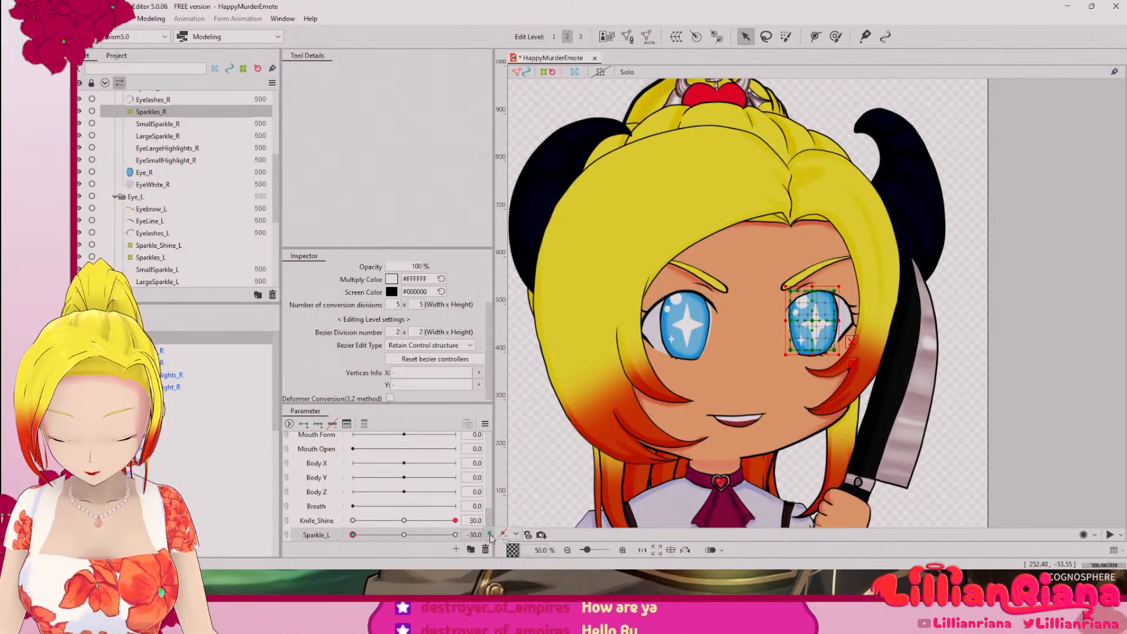
click(503, 534)
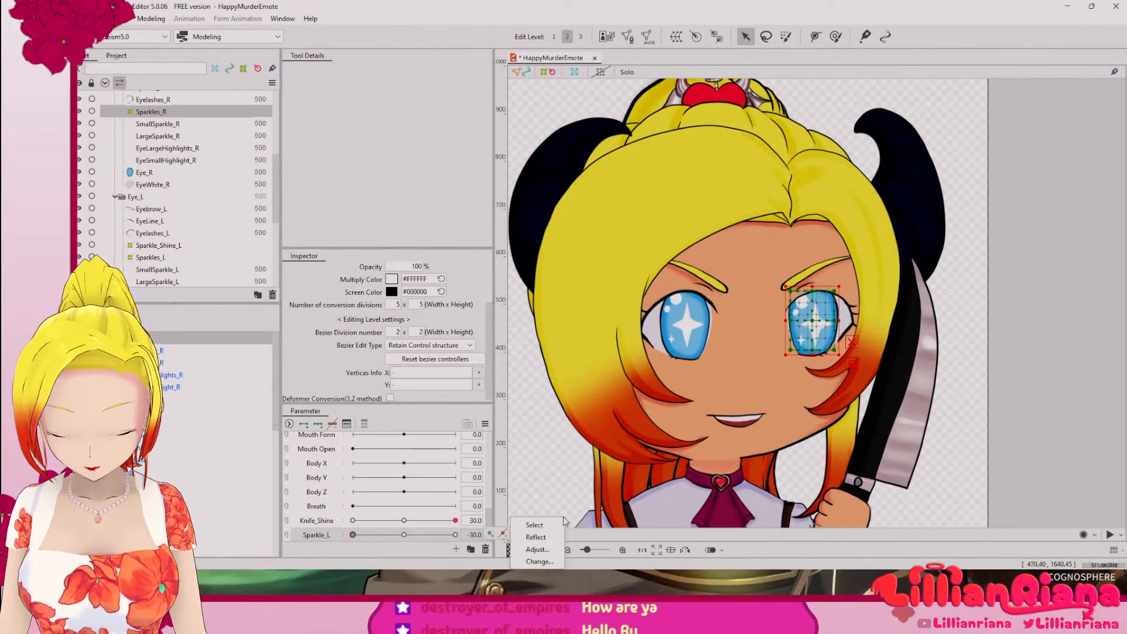
click(537, 549)
click(577, 352)
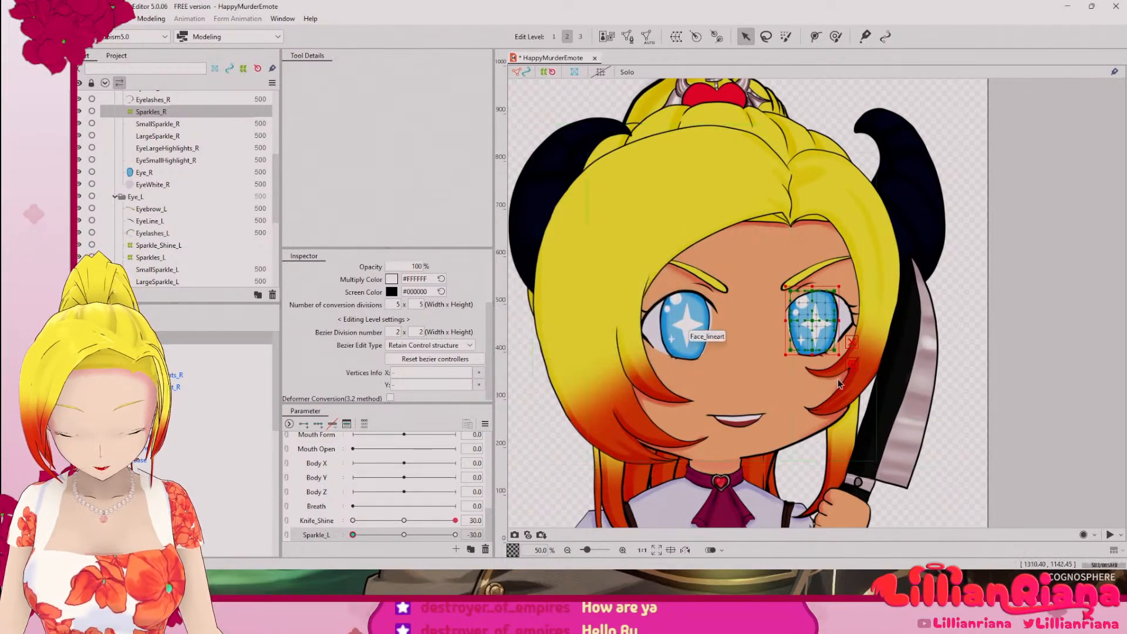
Step: Try enlarging the Sparkles_L warp deformer from its lower corner to test its effect on the left eye's sparkles, and undo it
scroll(834, 360, up, 3)
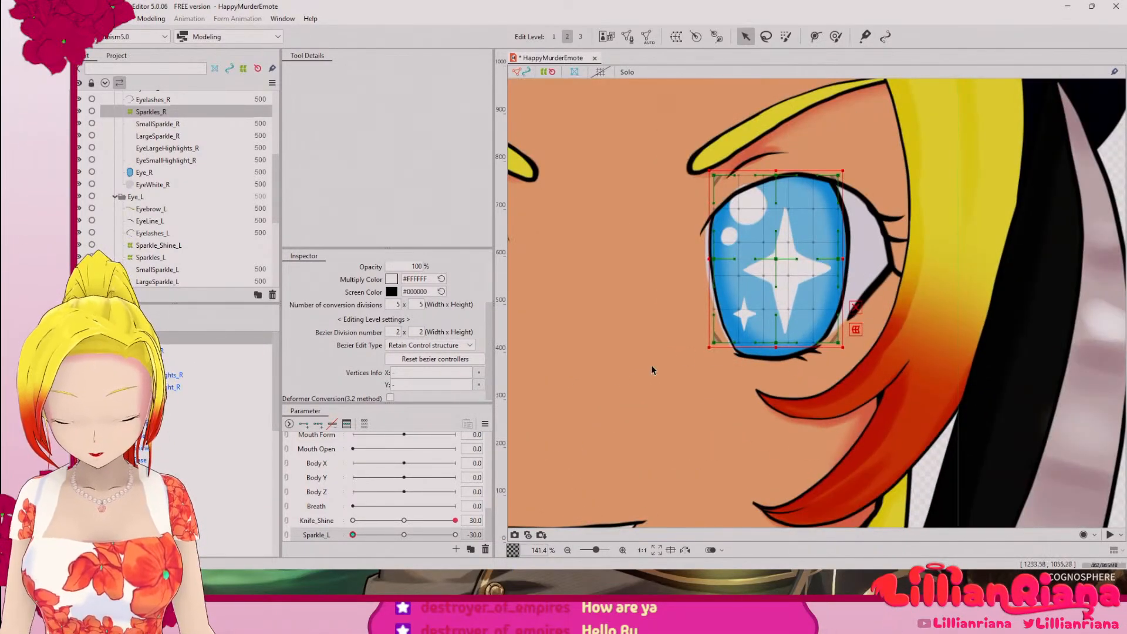
scroll(664, 385, down, 1)
drag(592, 333, 829, 341)
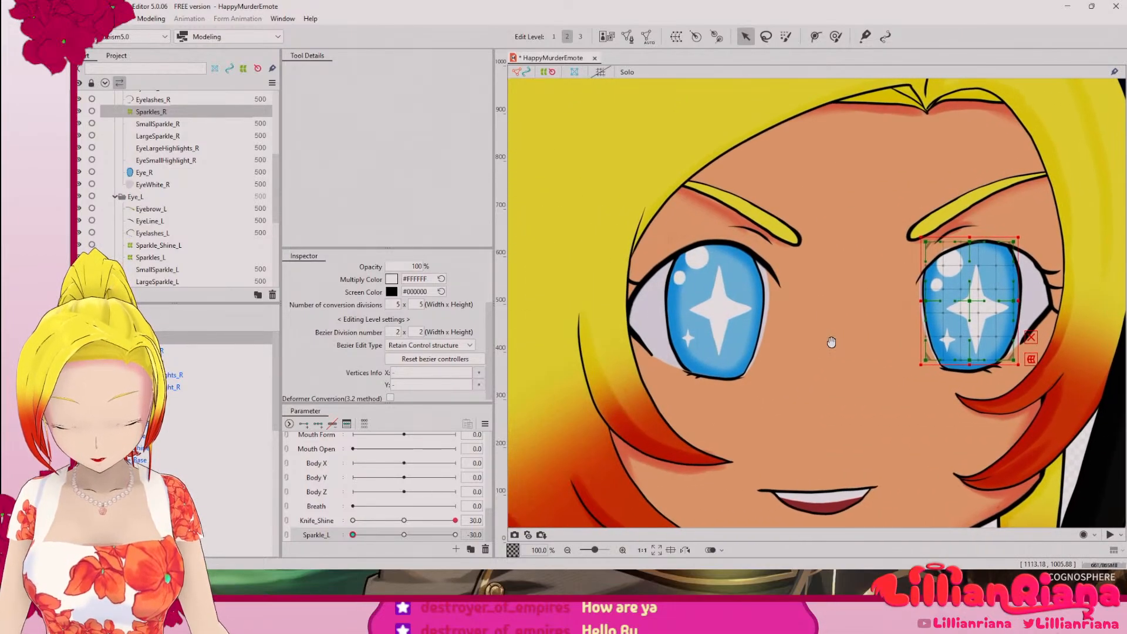
click(688, 337)
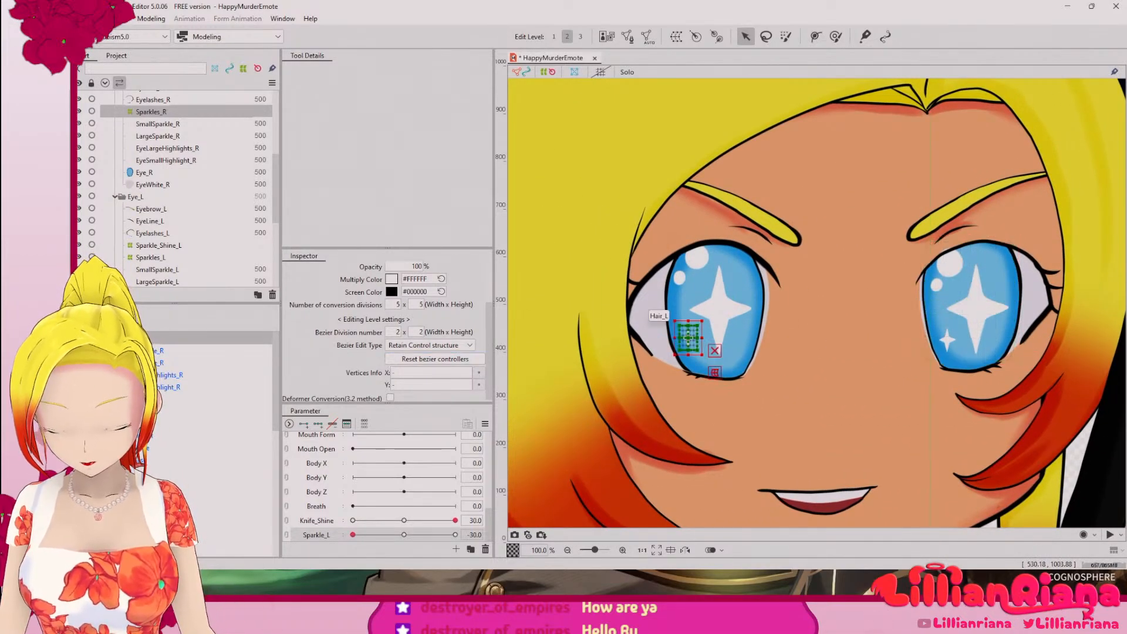
click(689, 337)
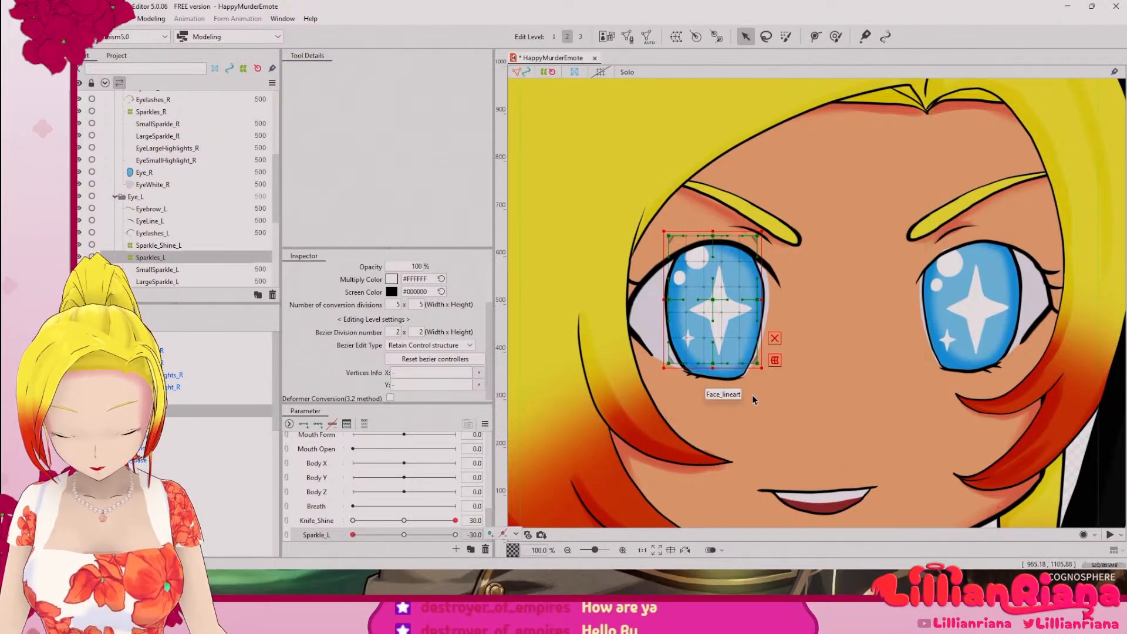
drag(762, 365, 810, 401)
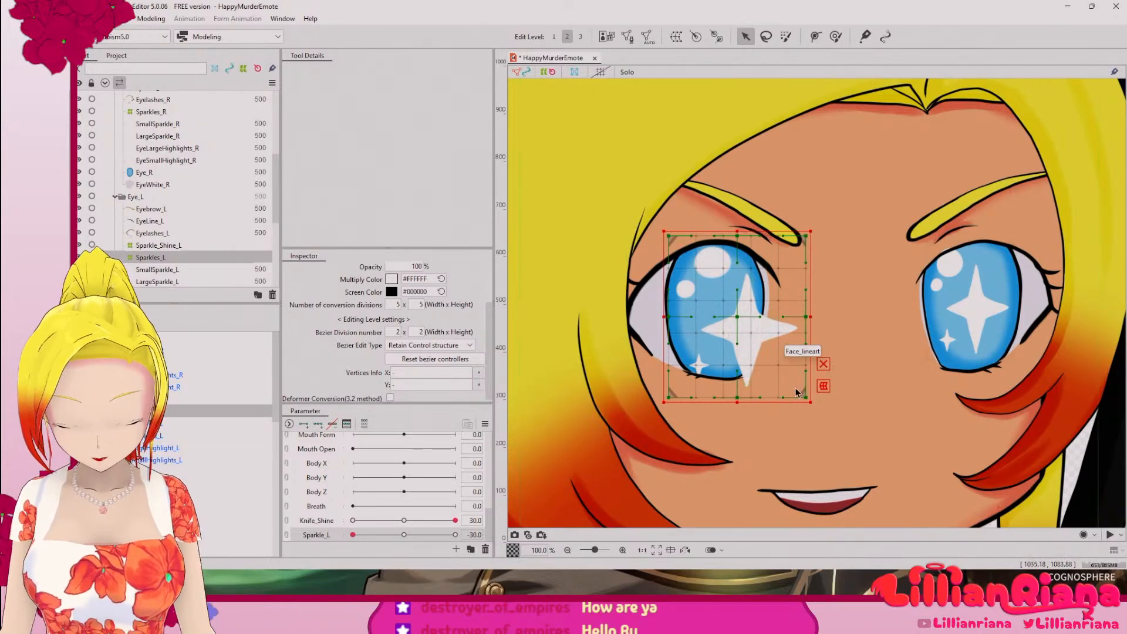
click(824, 364)
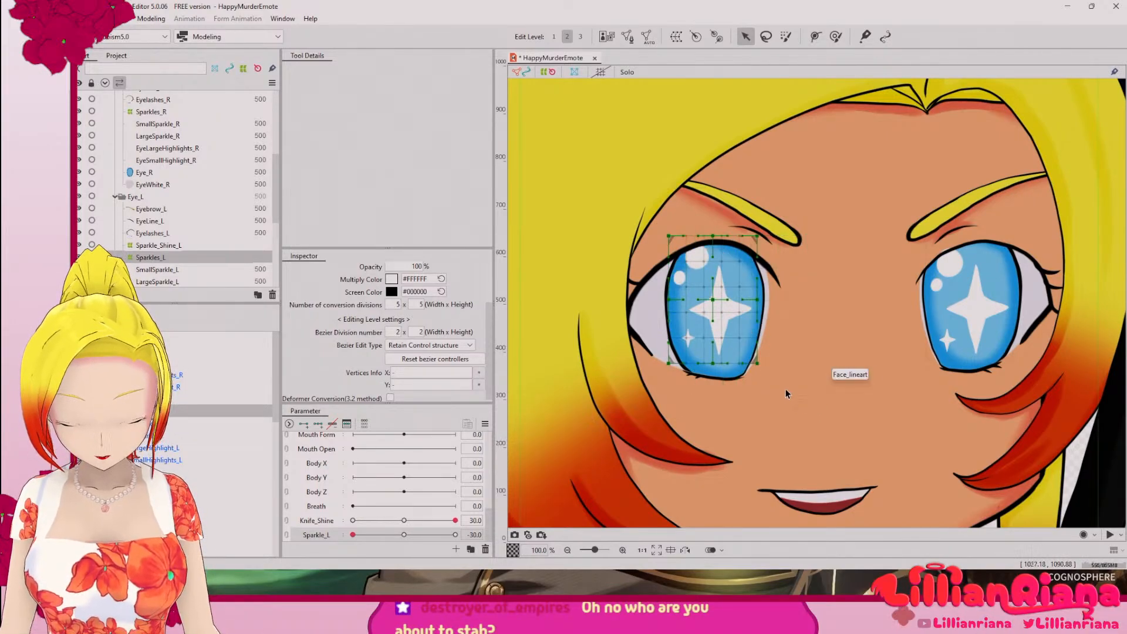
click(787, 379)
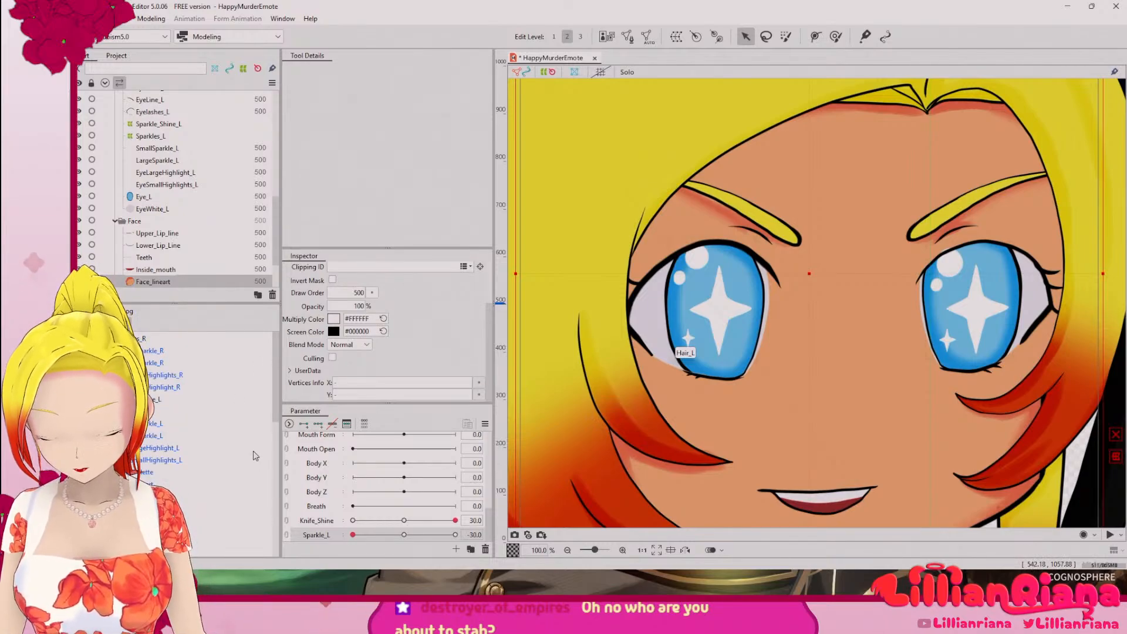
Step: Select SmallSparkle_L under the Sparkles_L warp deformer
click(141, 352)
click(150, 424)
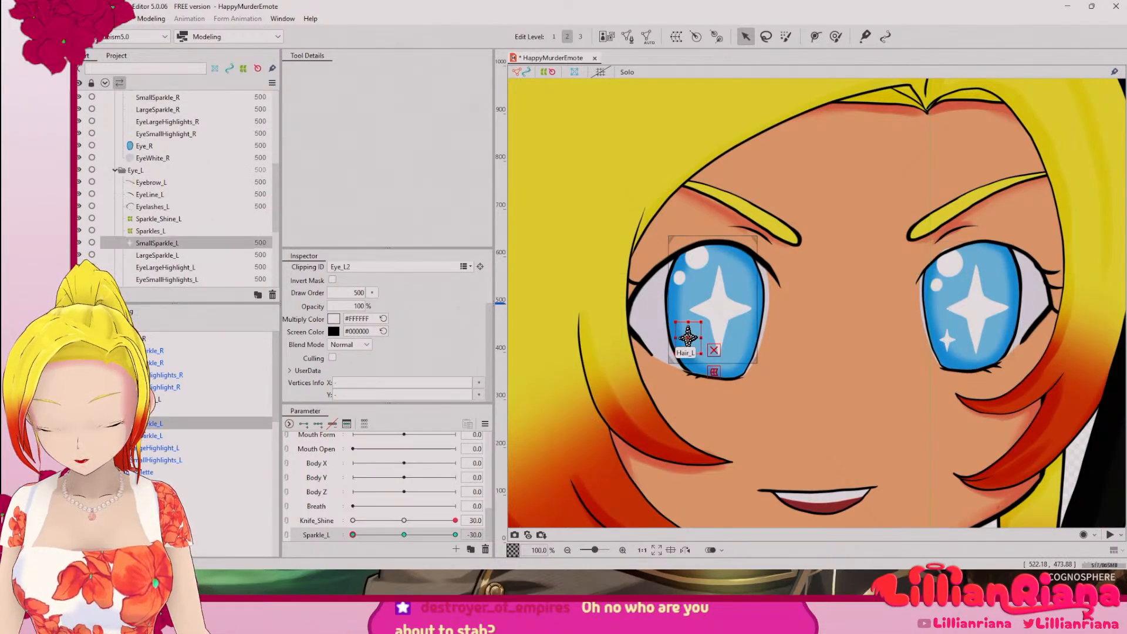
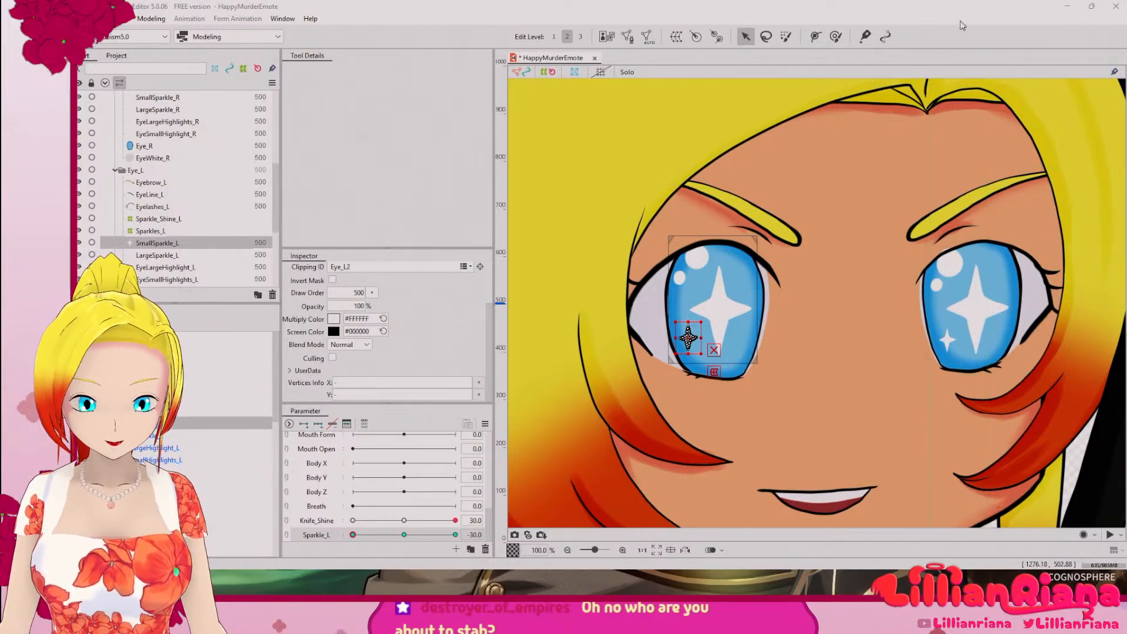
Step: Set the Knife_Shine parameter to its minimum of -30
scroll(864, 269, down, 5)
drag(885, 312, 803, 346)
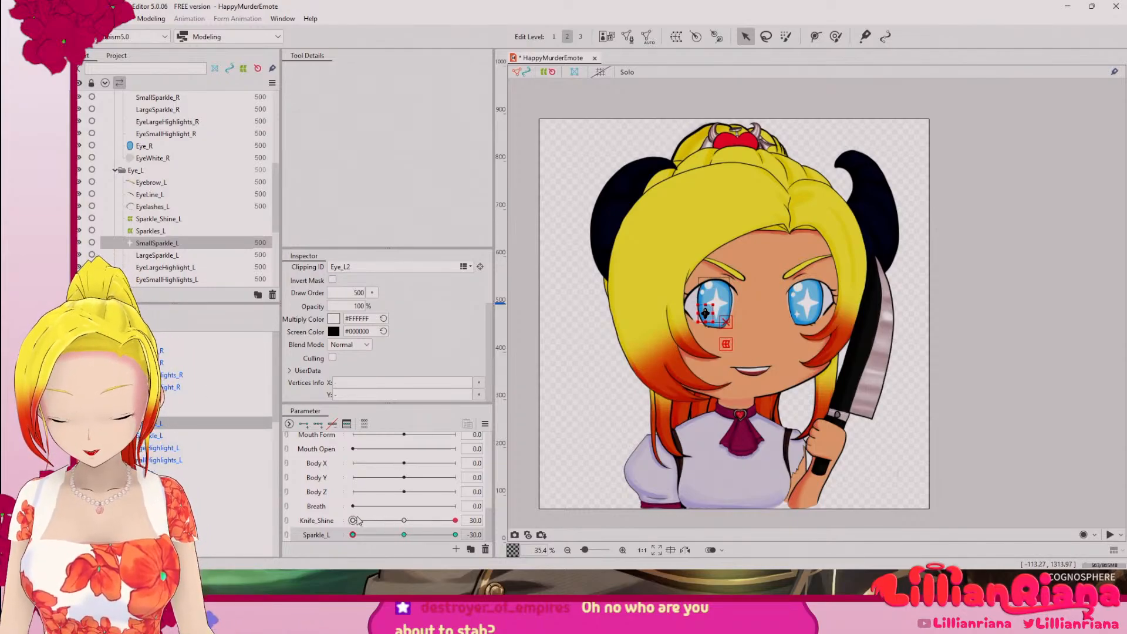
click(354, 521)
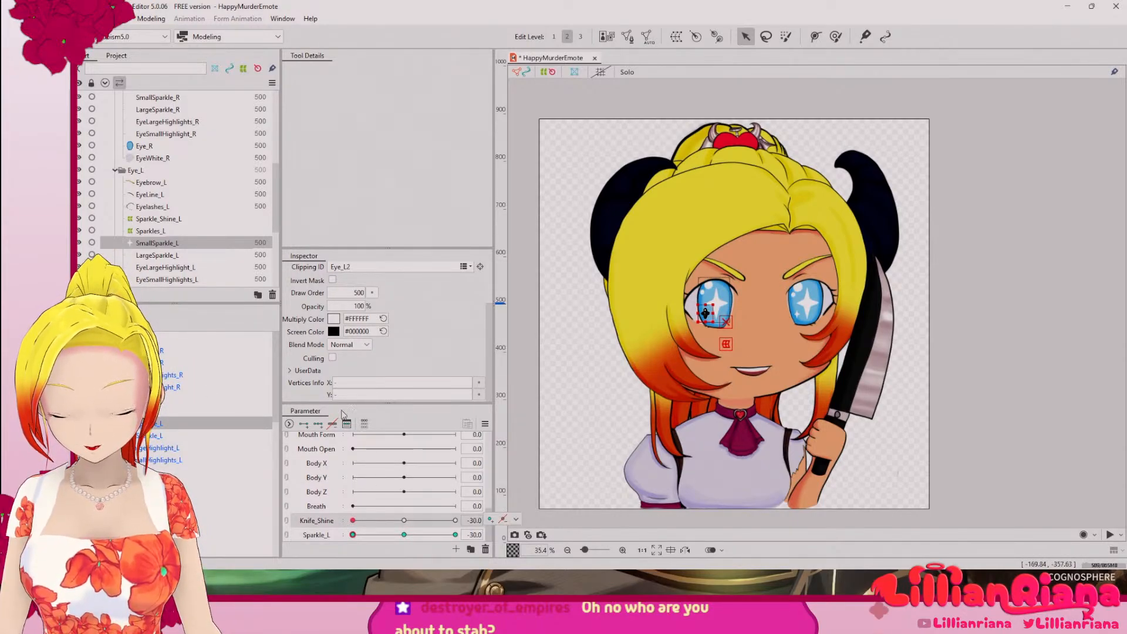
click(516, 519)
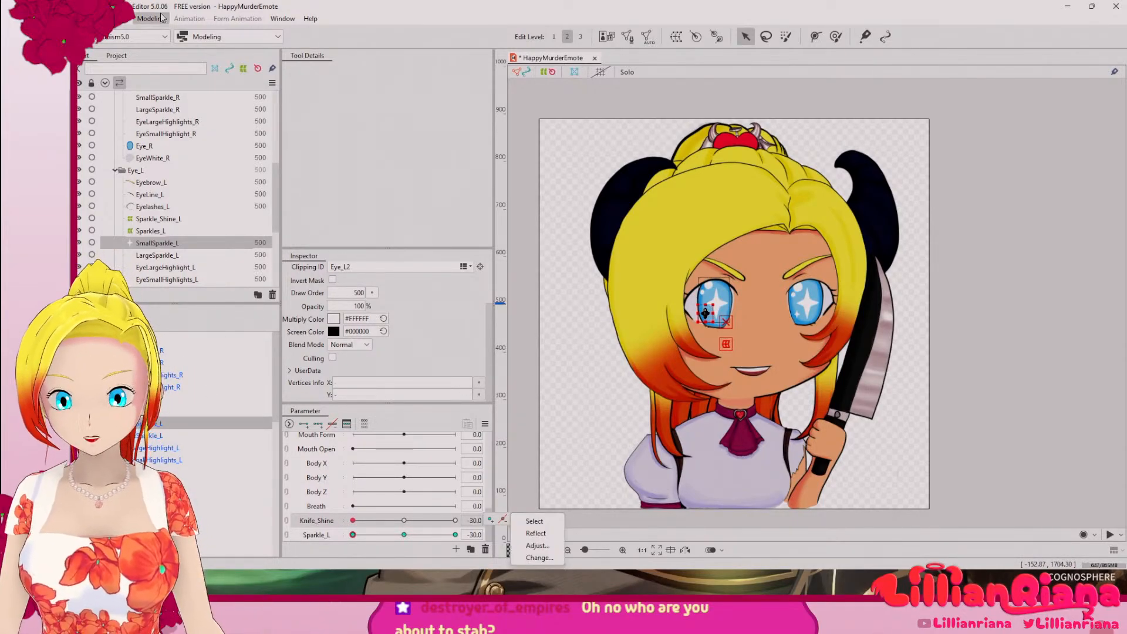
click(192, 21)
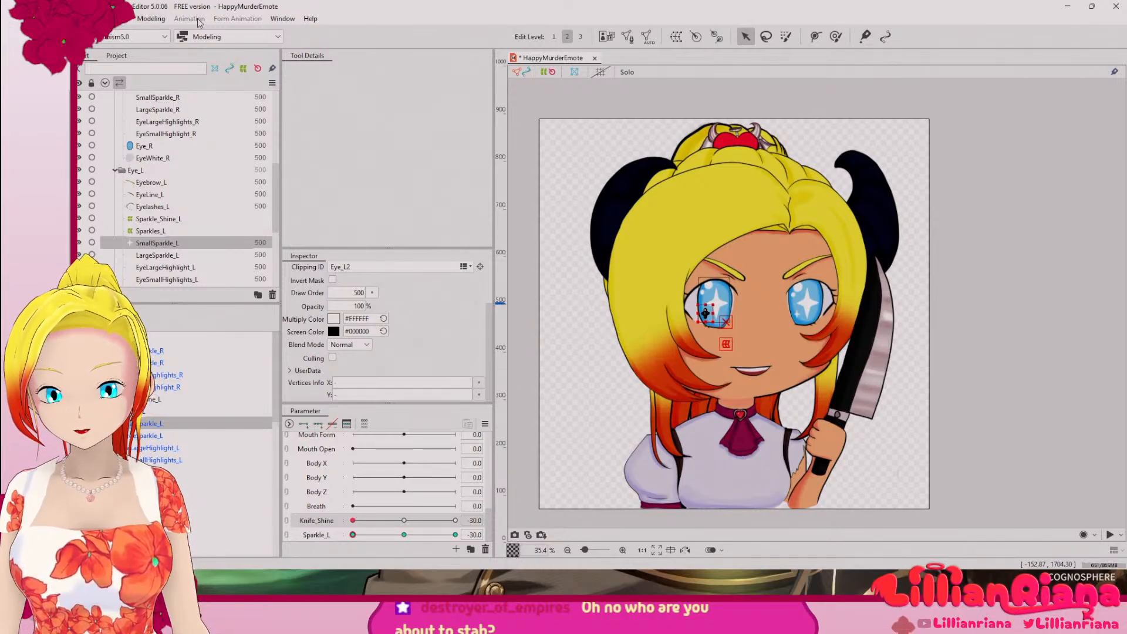
click(143, 21)
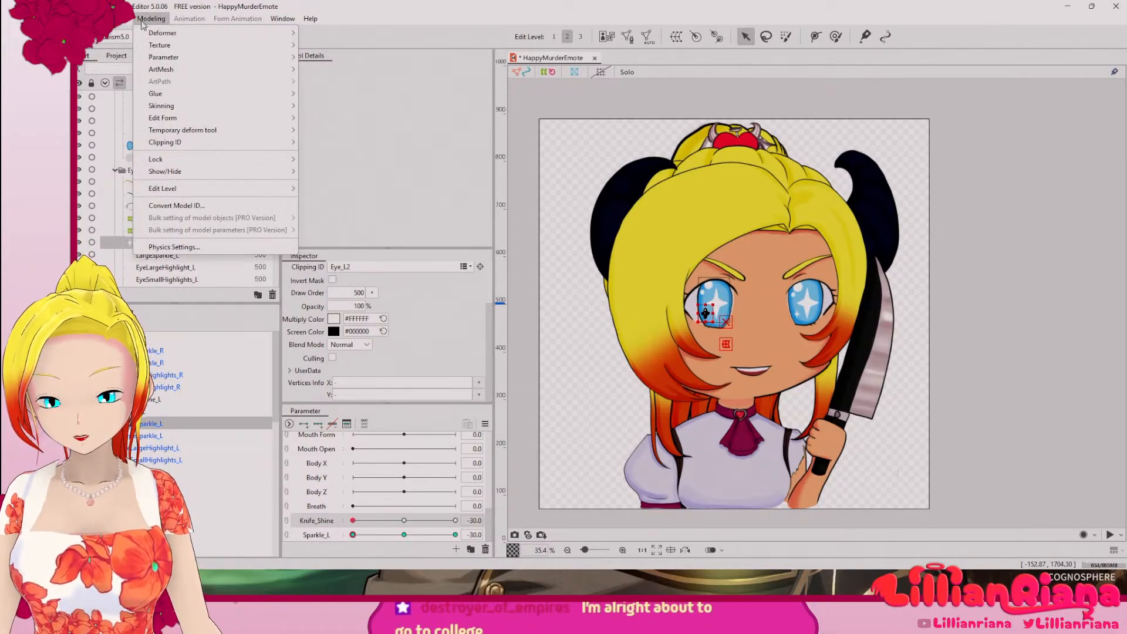
click(386, 16)
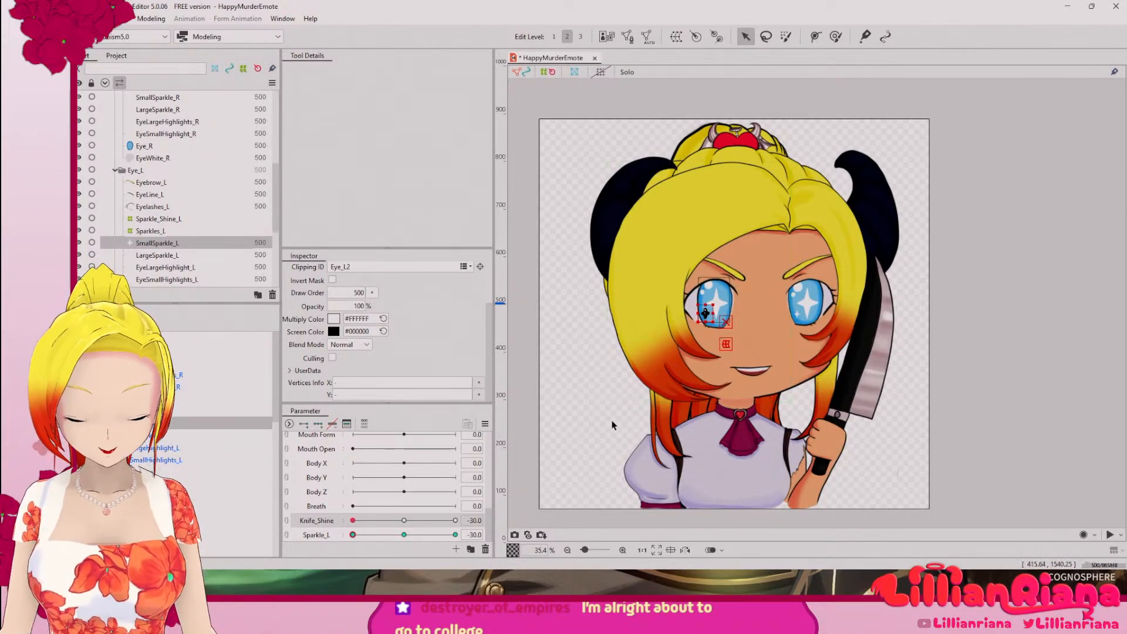
scroll(705, 317, up, 6)
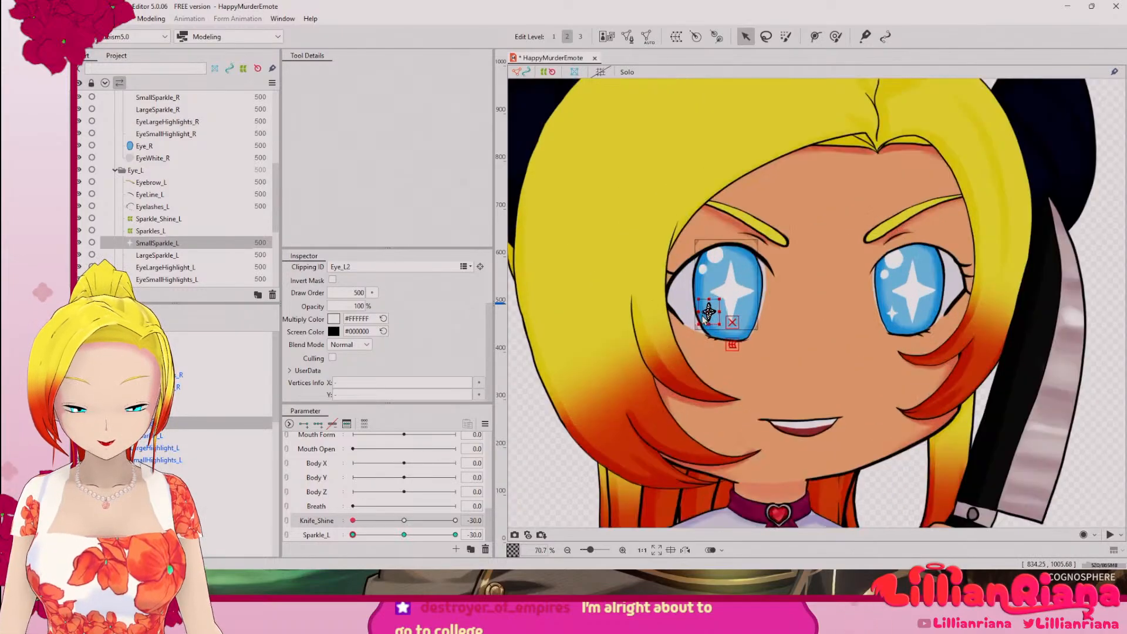
scroll(704, 317, up, 3)
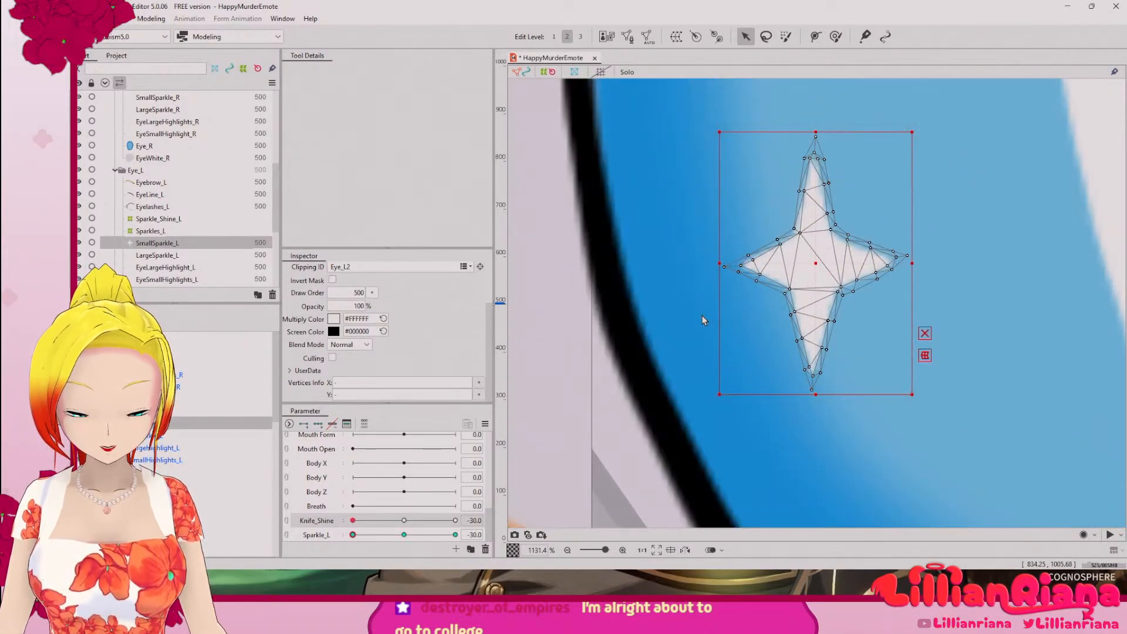
scroll(704, 315, down, 5)
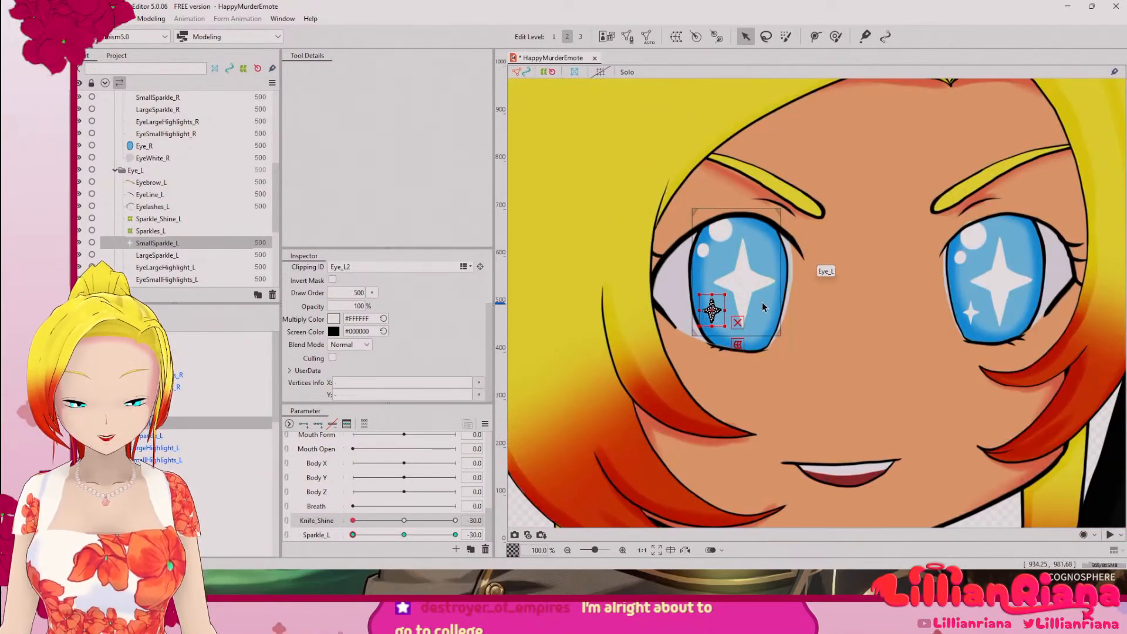
scroll(942, 398, down, 4)
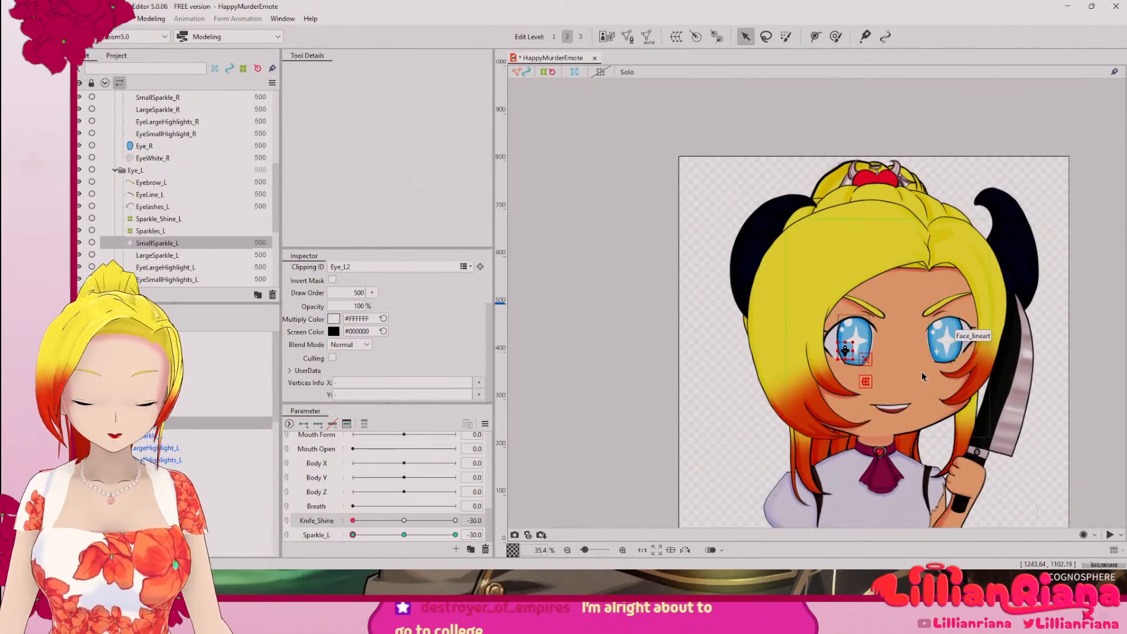
drag(875, 337, 736, 309)
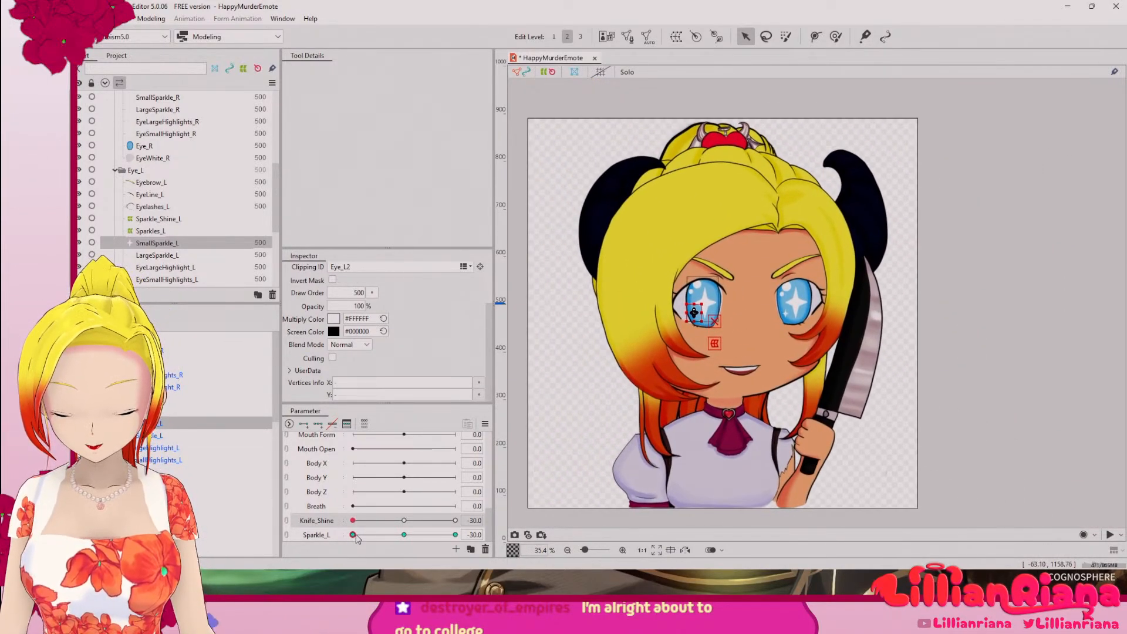
Step: Deselect the small sparkle, preview the Sparkle_L parameter across its range and return it to -30
drag(356, 521, 402, 543)
click(587, 415)
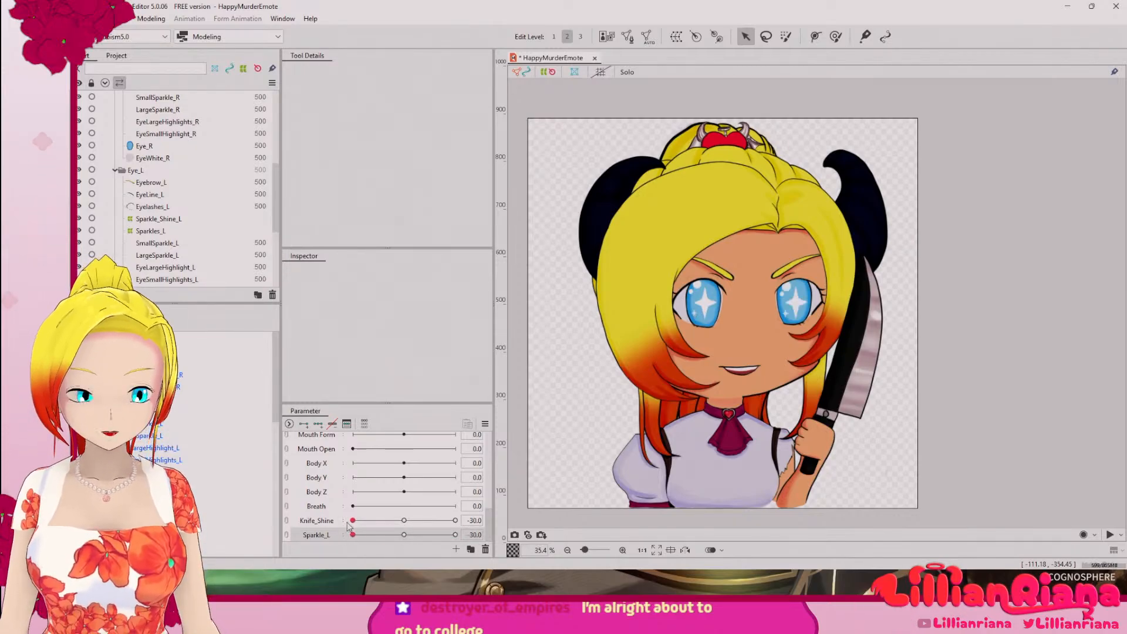
drag(455, 535, 444, 536)
drag(322, 530, 469, 546)
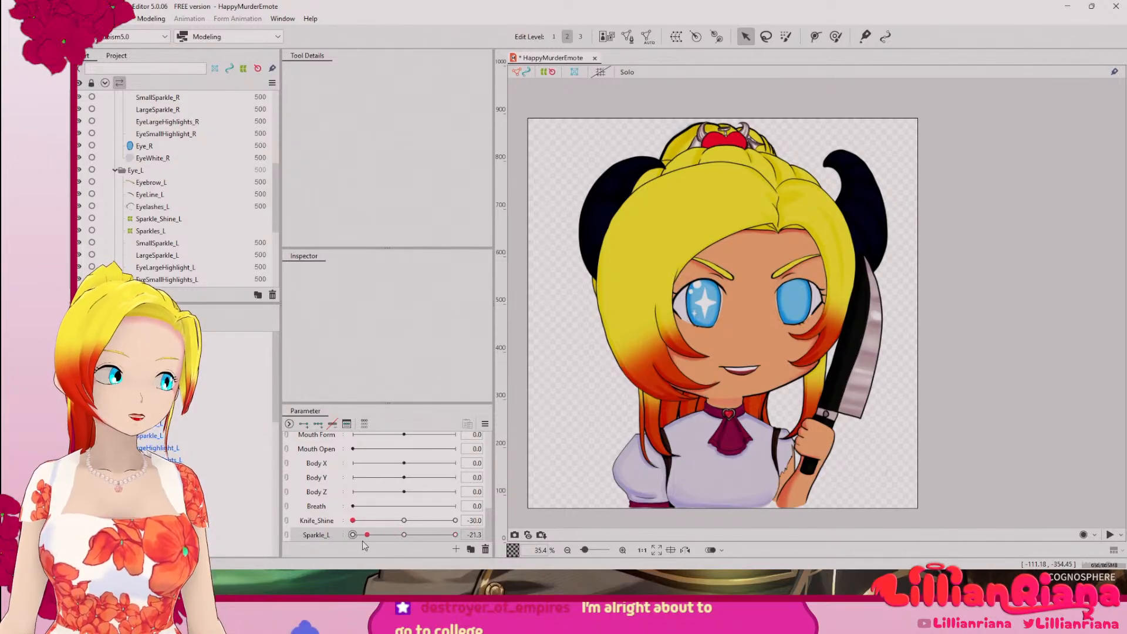
drag(361, 541, 300, 539)
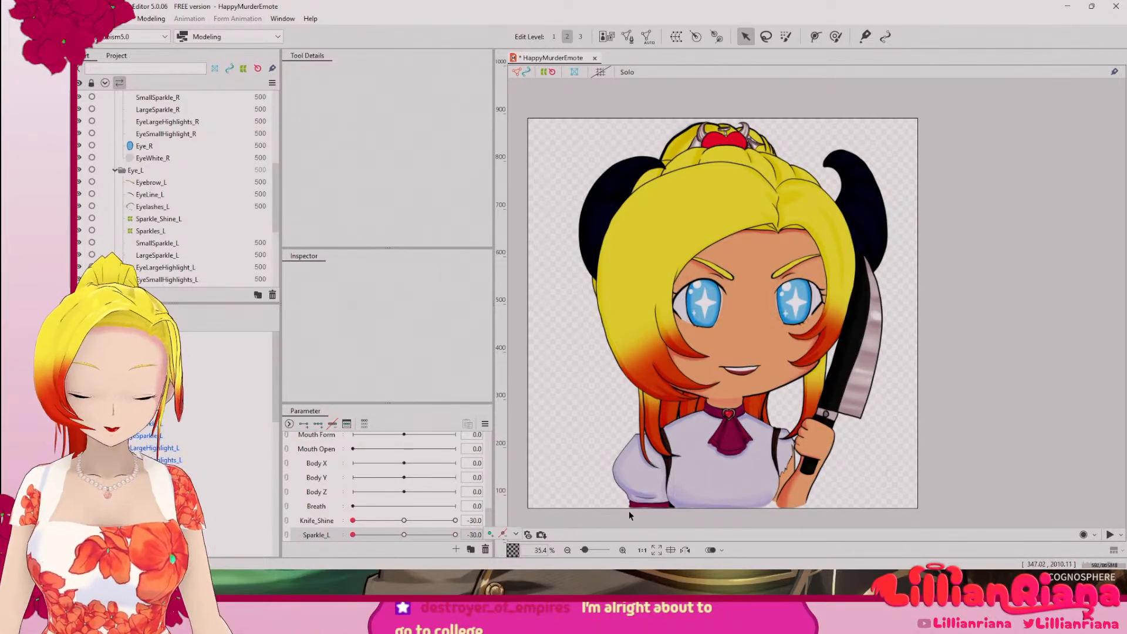
Step: Open the mesh of EyeSmallHighlight_R for manual editing
scroll(892, 341, up, 2)
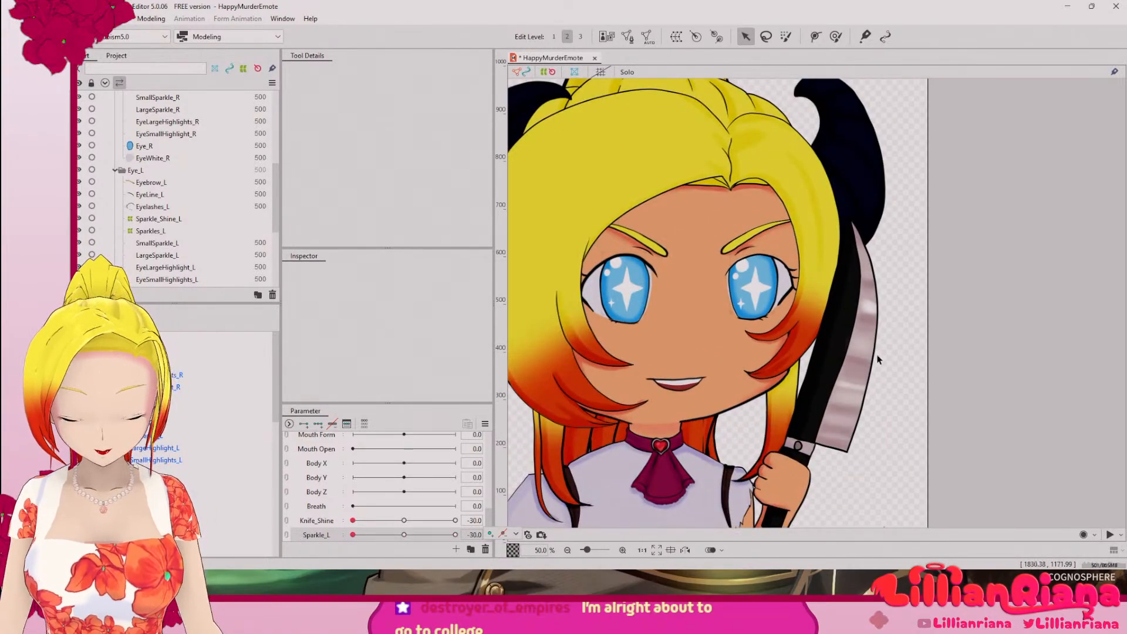
drag(702, 312, 743, 374)
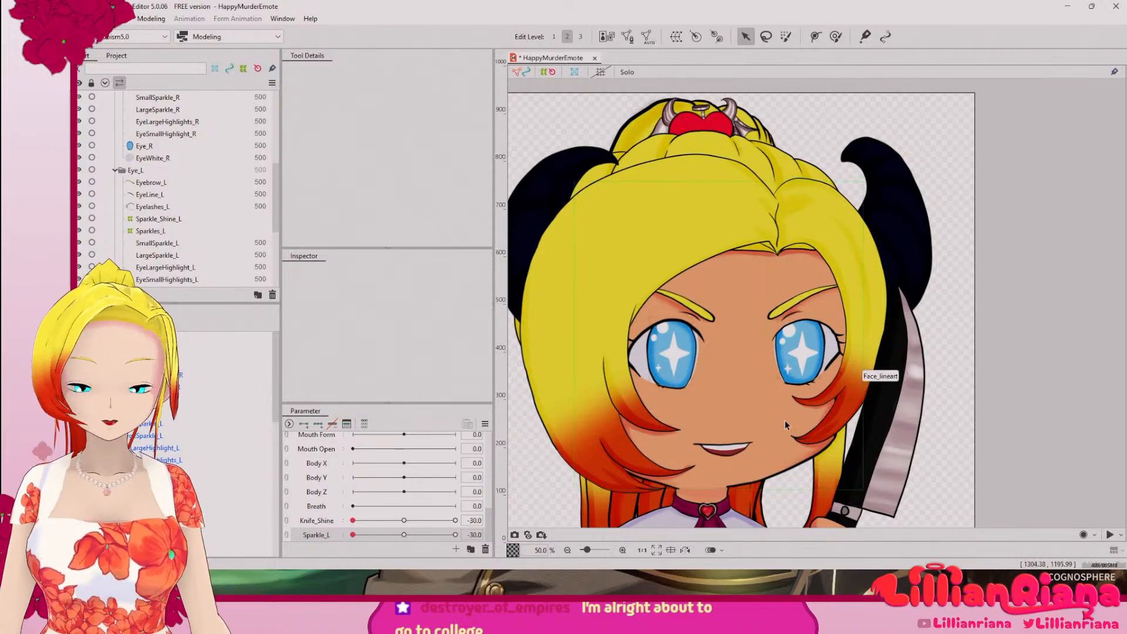
drag(746, 417, 656, 460)
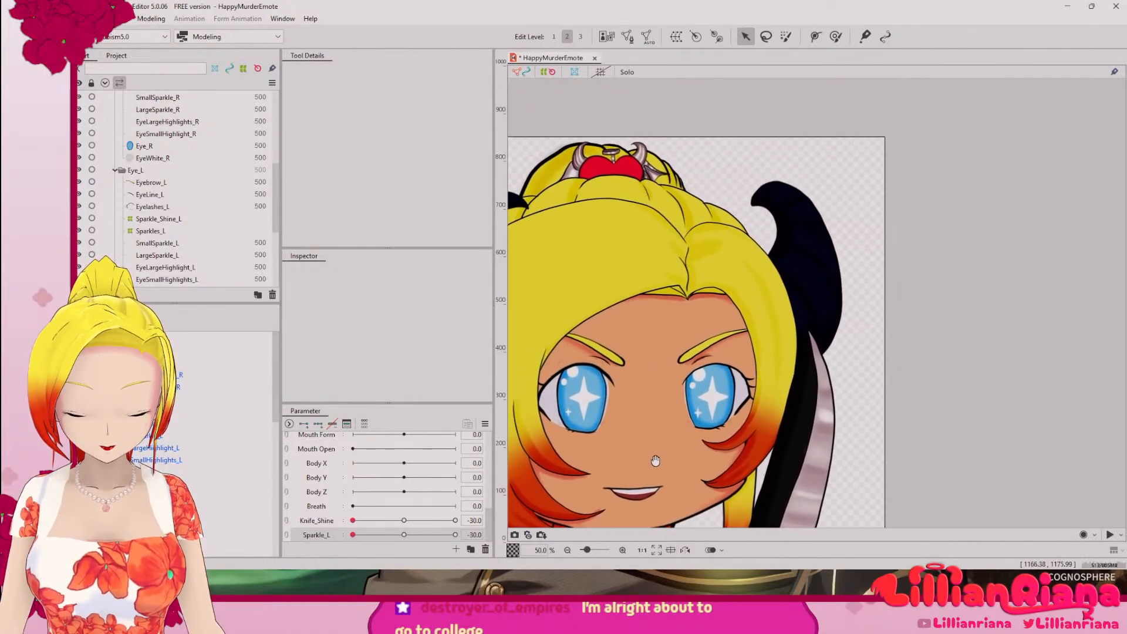
scroll(655, 461, up, 5)
drag(666, 415, 572, 448)
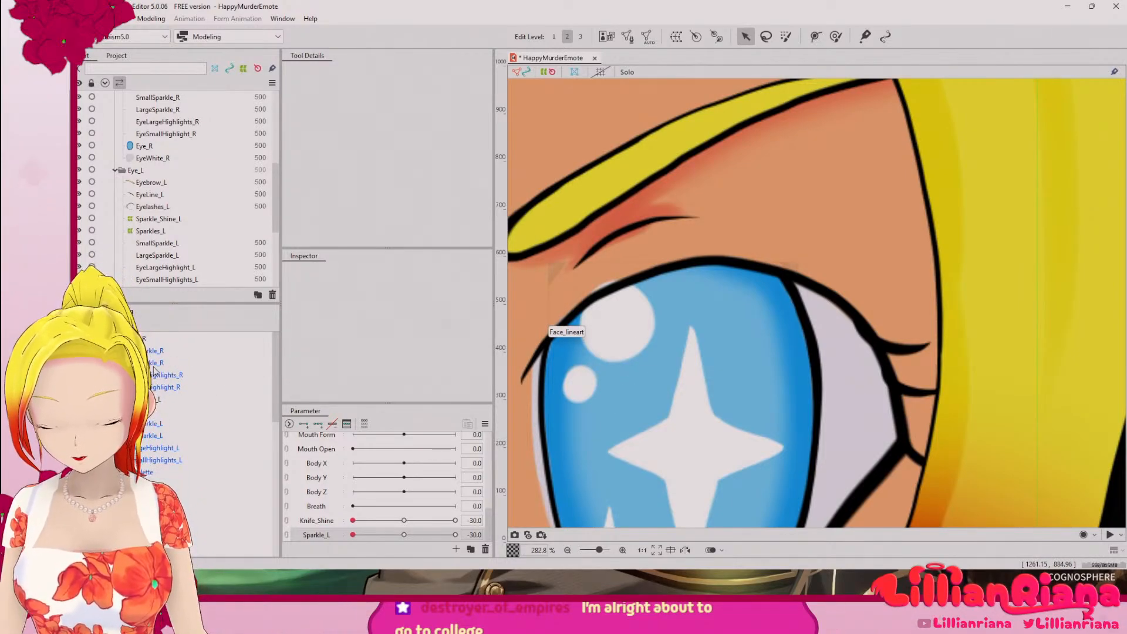
click(174, 388)
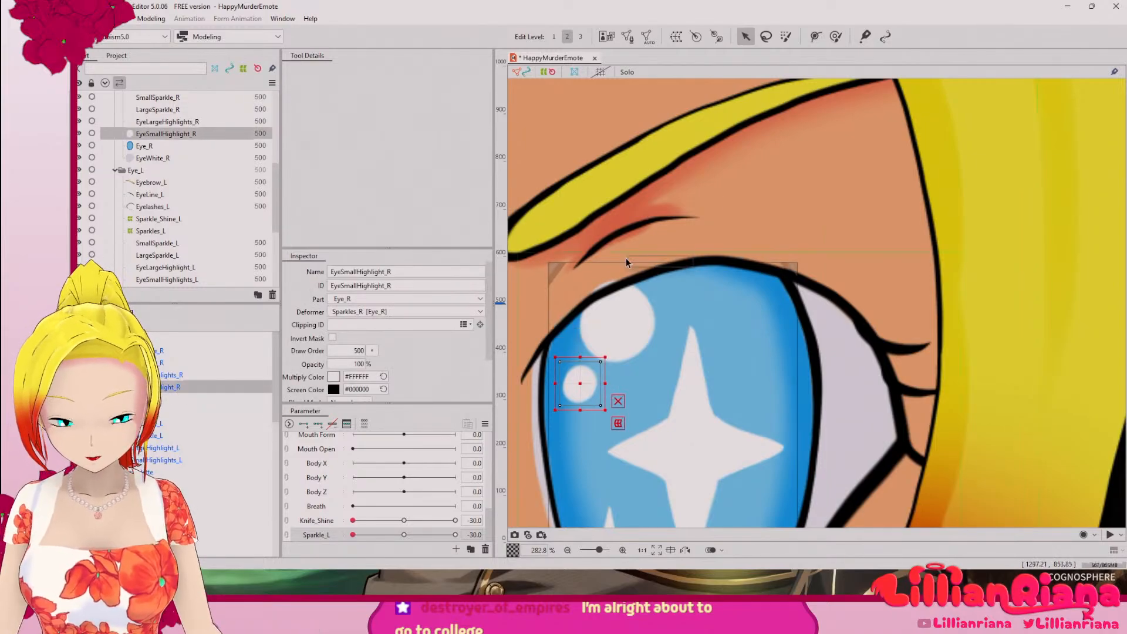
click(627, 36)
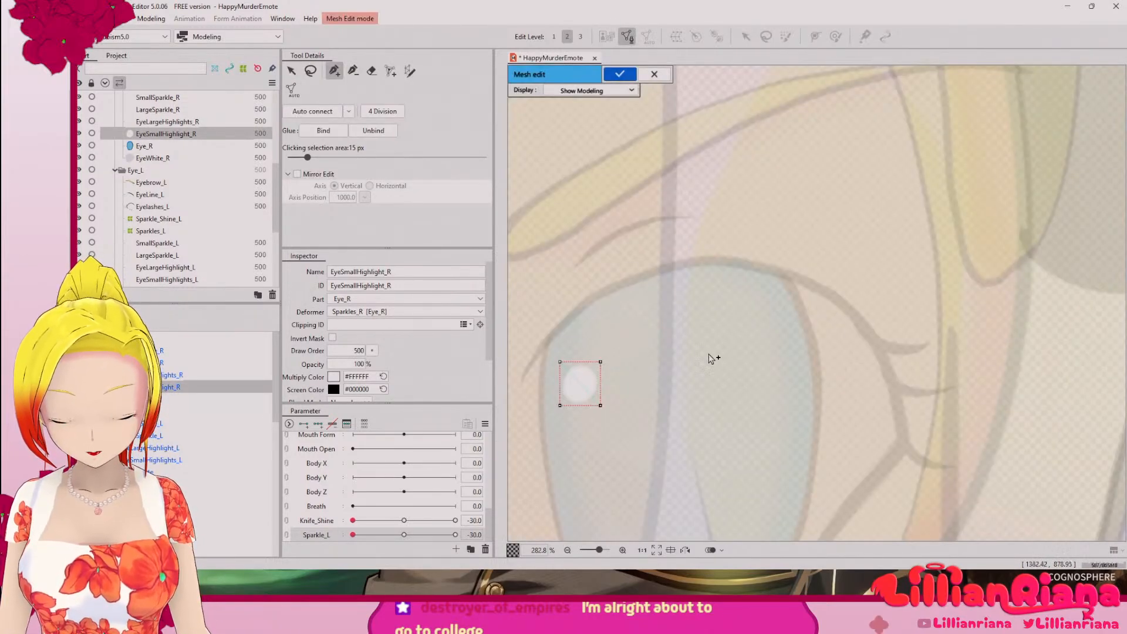
Step: Delete all four corner vertices of the small highlight's rectangular mesh
scroll(581, 370, up, 8)
drag(644, 433, 649, 254)
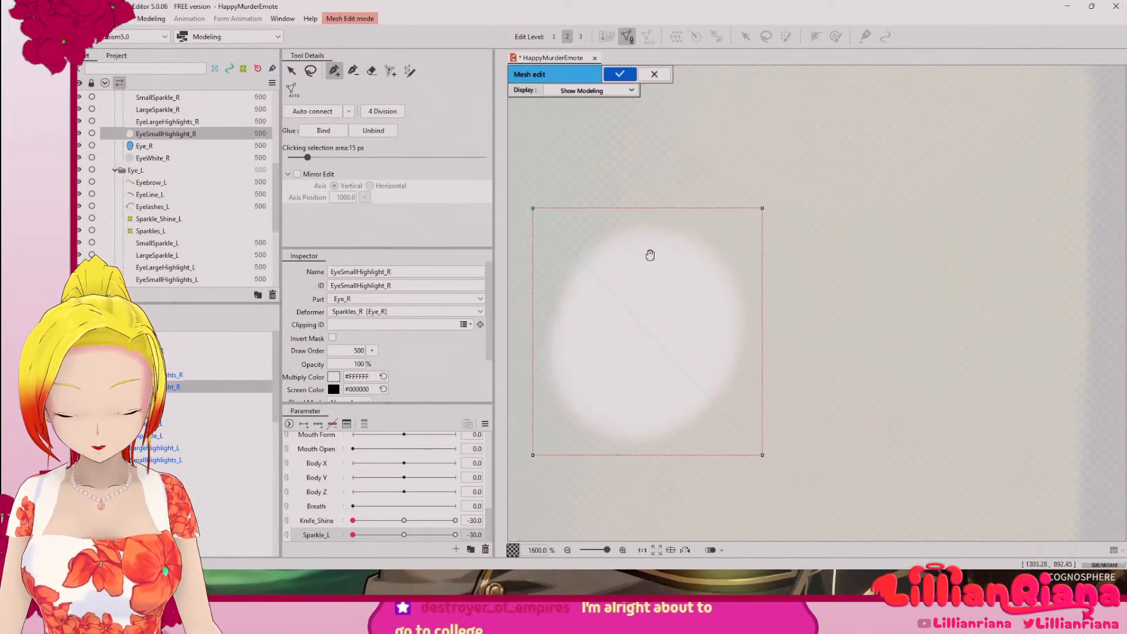
scroll(703, 151, down, 1)
key(l)
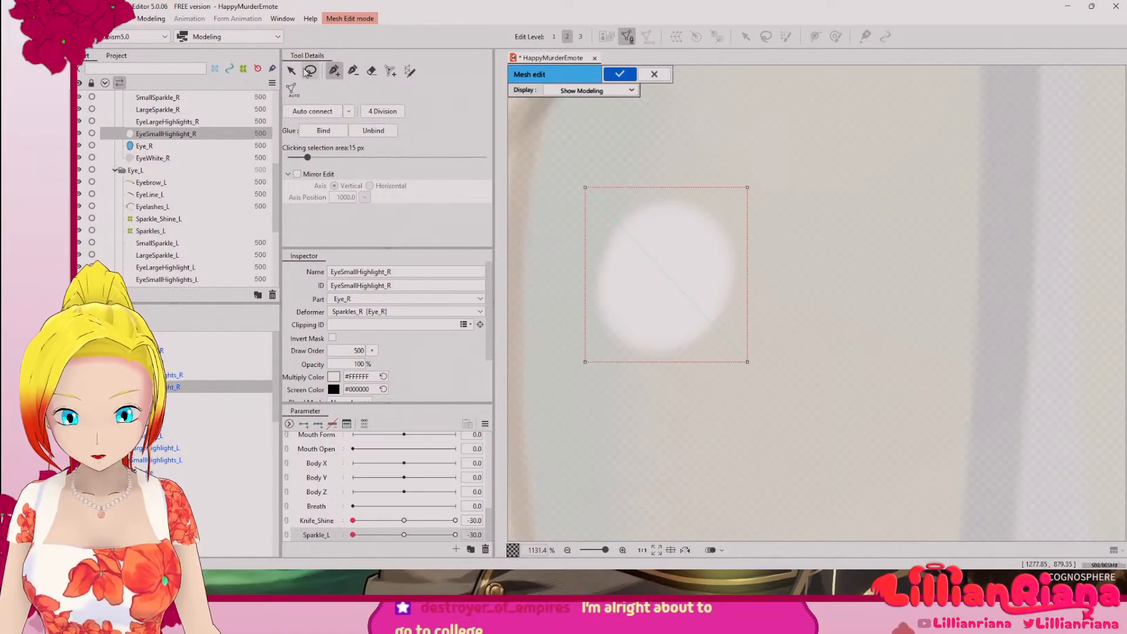
mouse_move(584, 139)
mouse_down()
mouse_move(537, 365)
mouse_move(693, 126)
mouse_move(587, 141)
mouse_up()
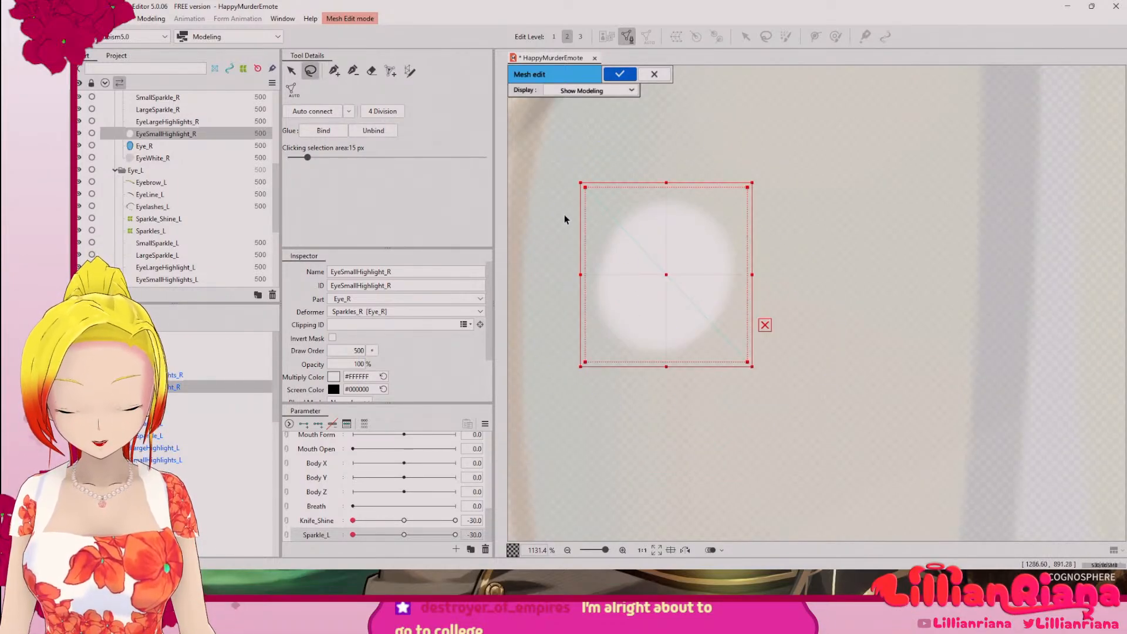
key(Delete)
Step: Trace a closed outer ring of mesh vertices just outside the edge of the right eye's small highlight
key(p)
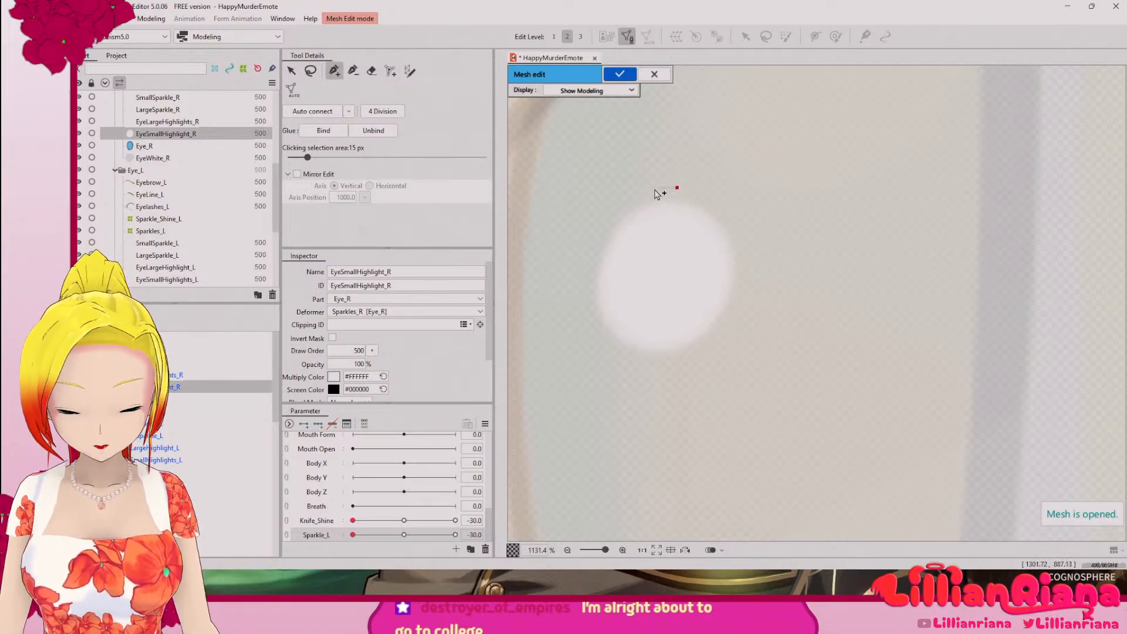
click(600, 229)
click(580, 301)
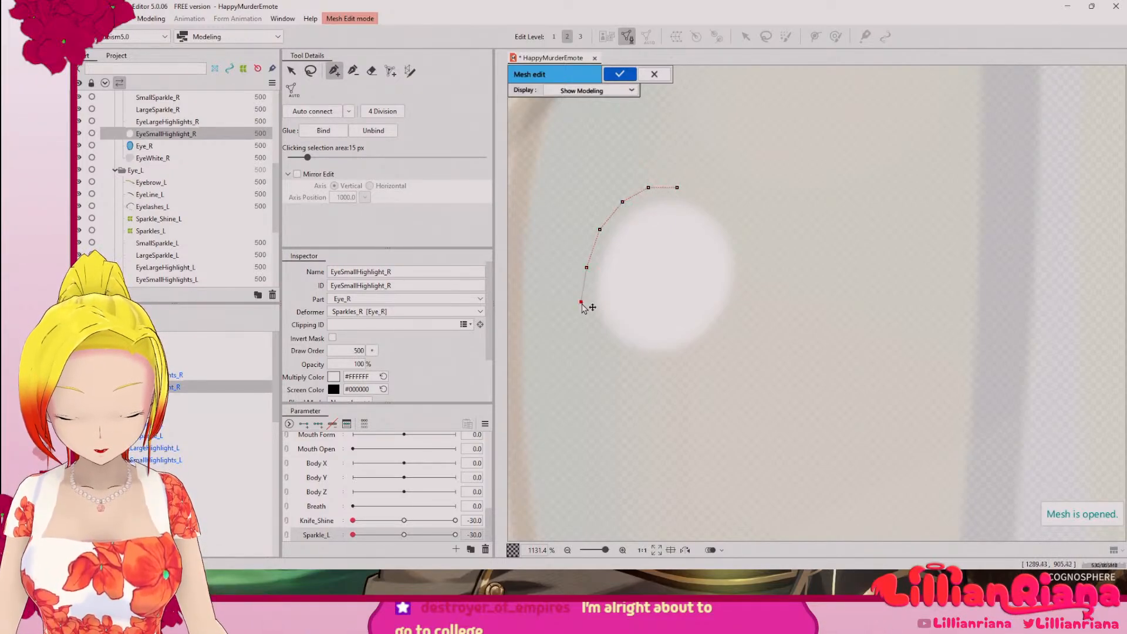
click(656, 364)
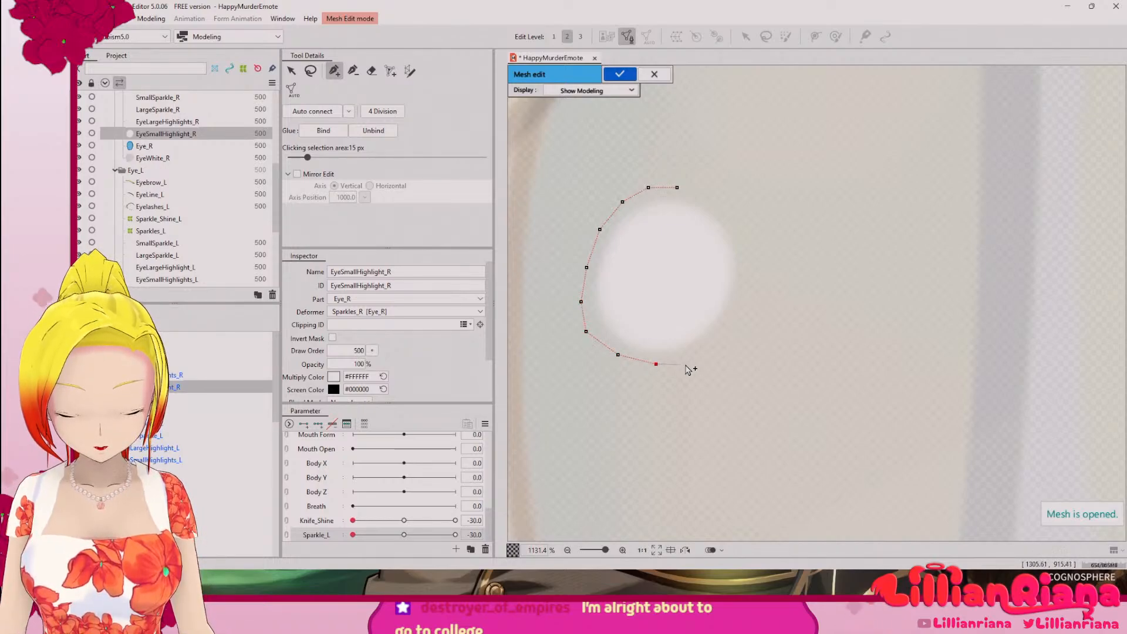
click(719, 339)
click(741, 298)
click(747, 257)
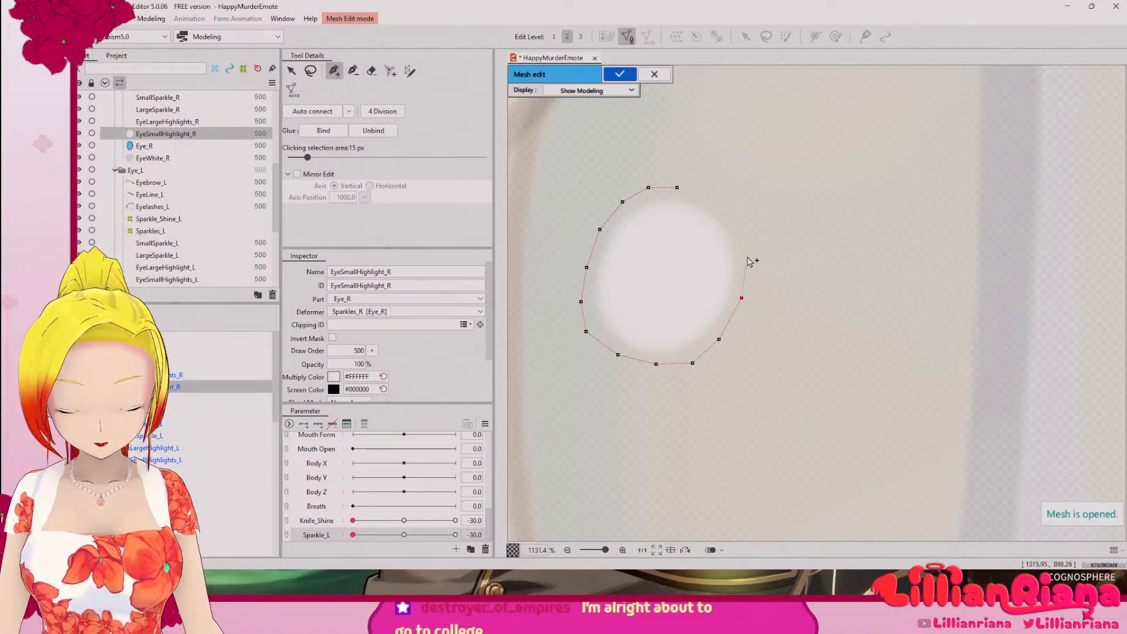
click(742, 217)
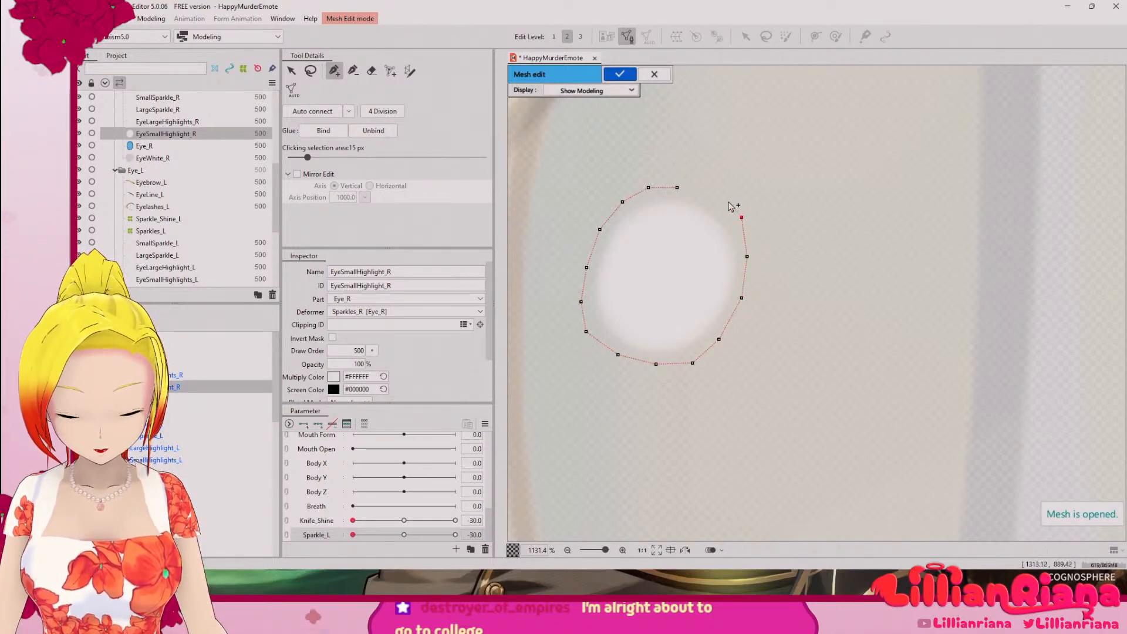
click(678, 188)
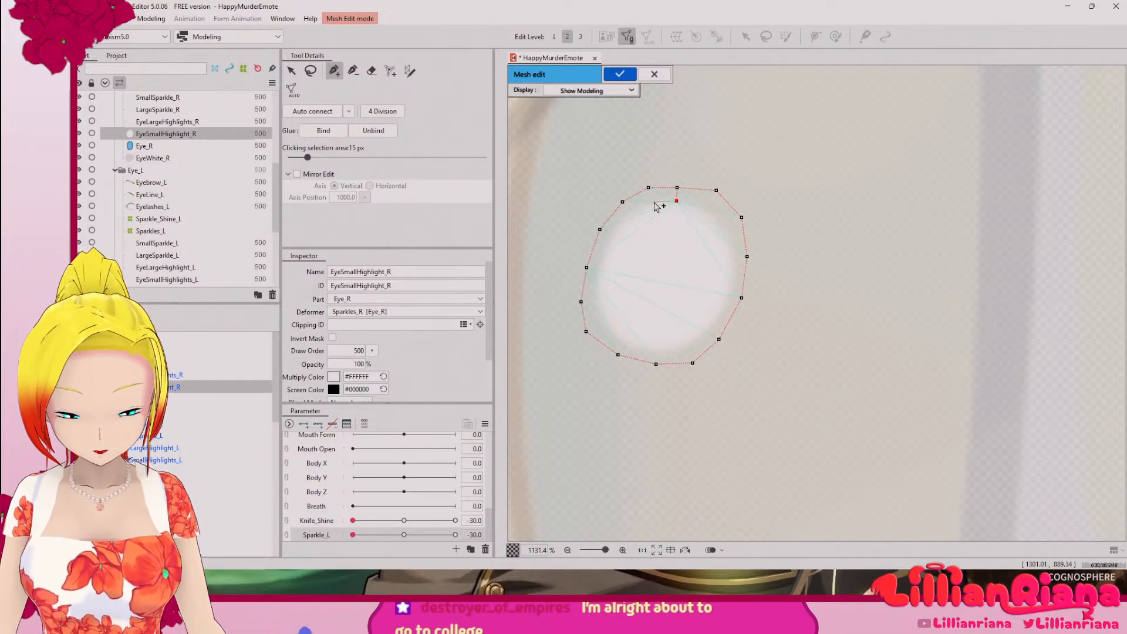
Step: Add an inner ring of vertices along the small highlight's edge and join its top and bottom through two central vertices
click(653, 202)
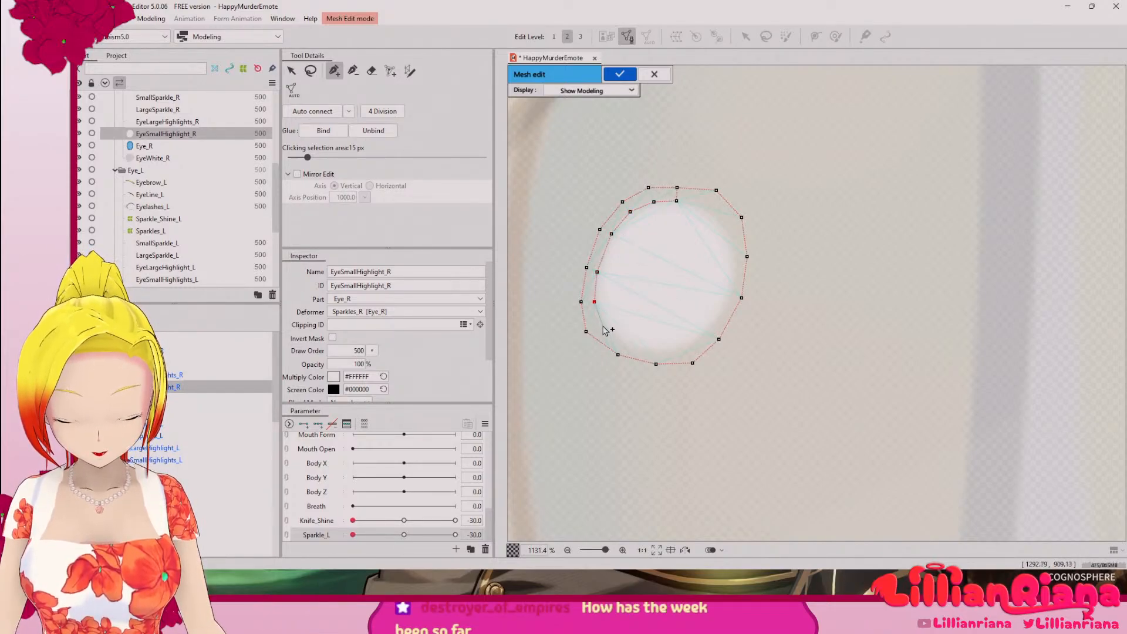
click(603, 325)
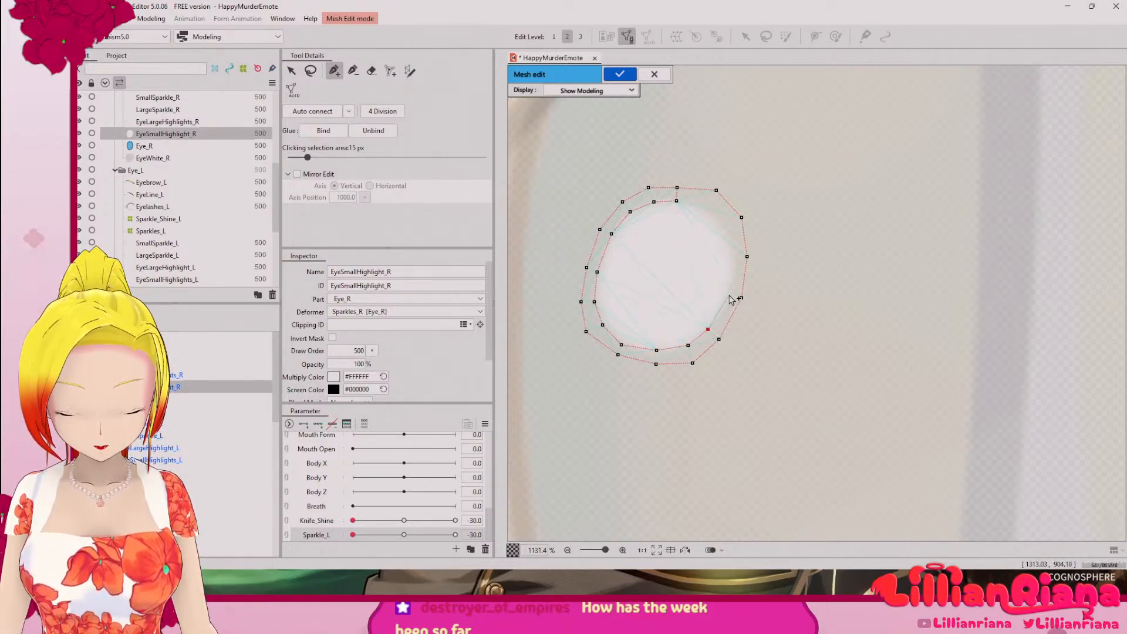
click(728, 294)
click(733, 253)
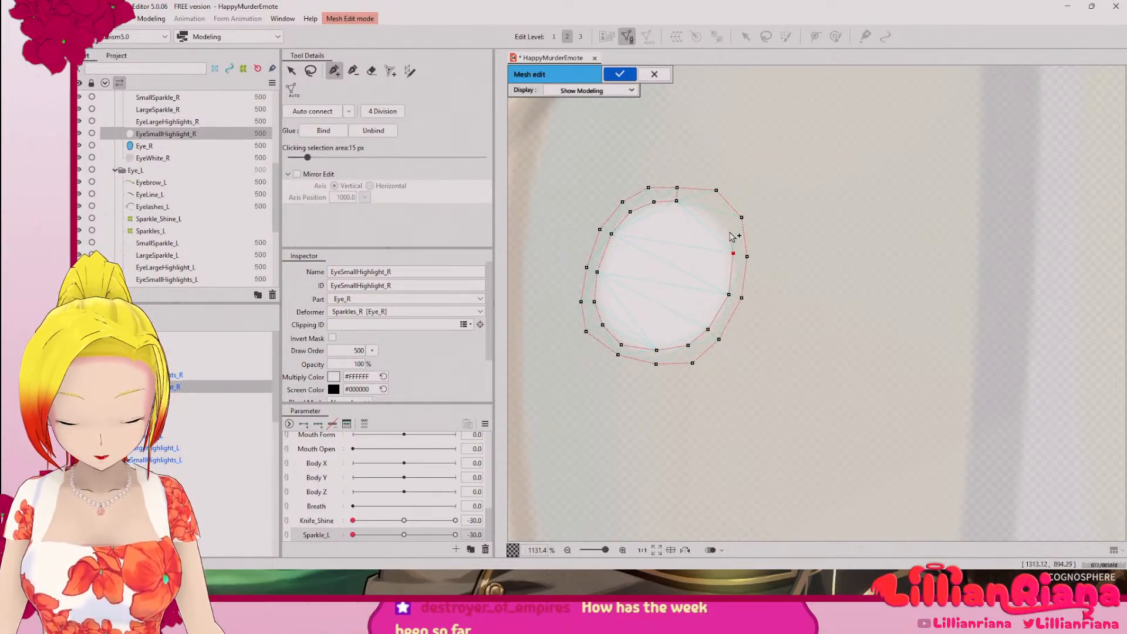
click(677, 201)
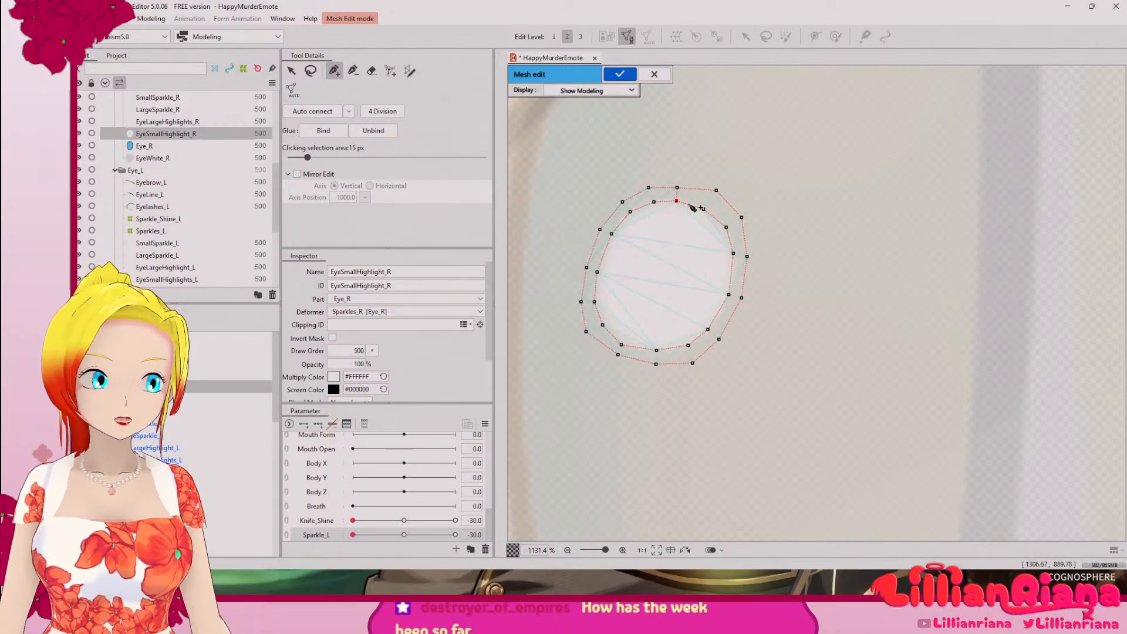
click(672, 242)
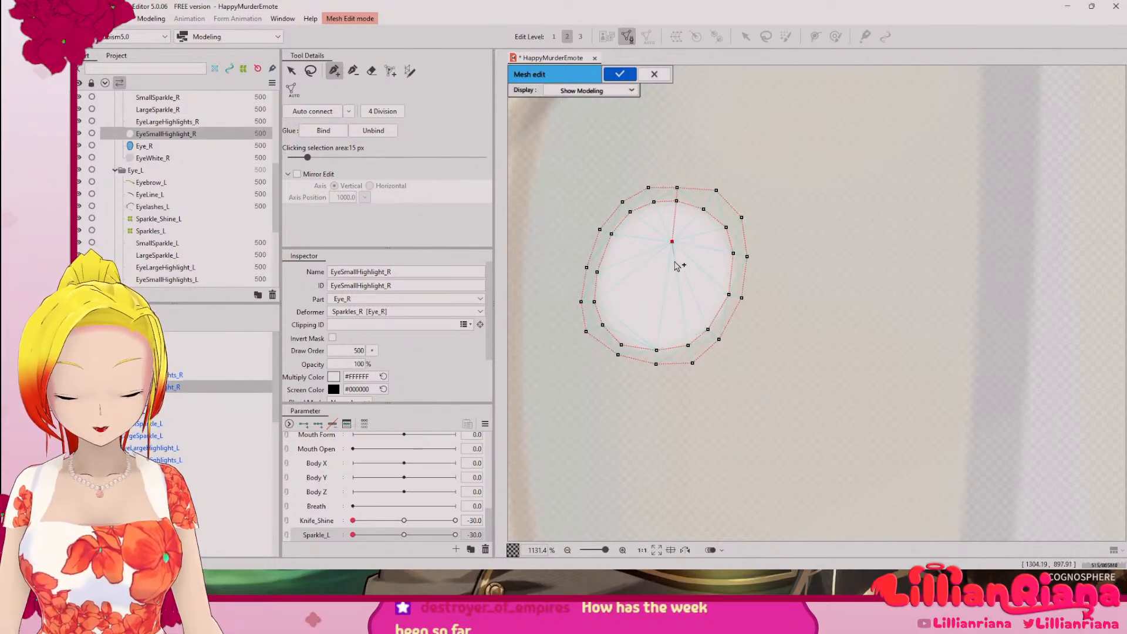
click(664, 299)
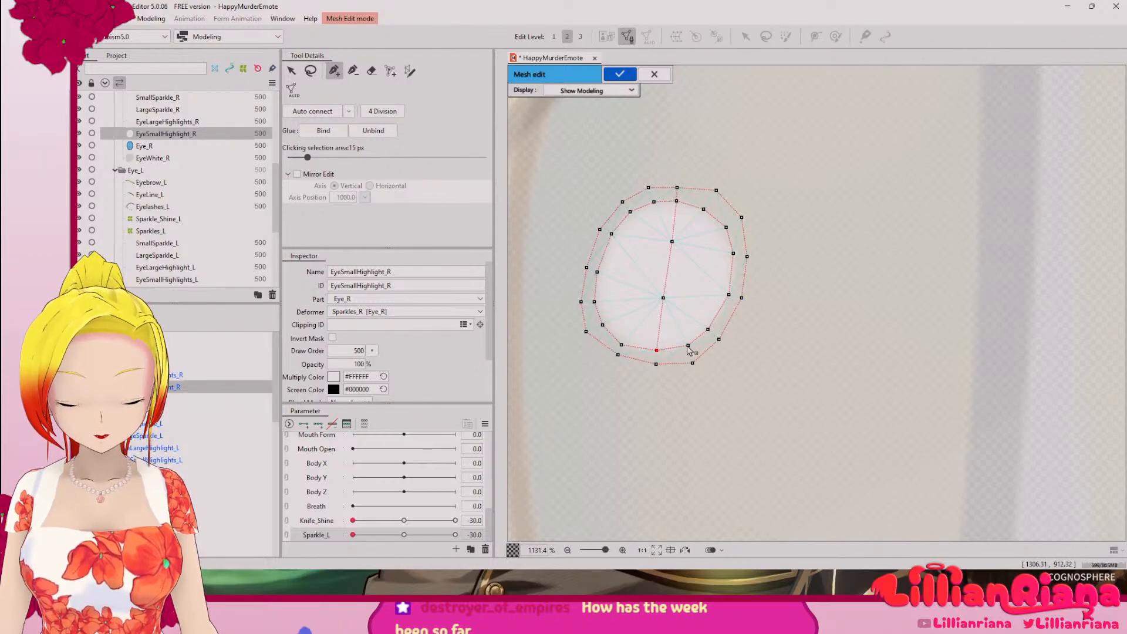
Step: Auto-connect the vertices of the right eye's small highlight mesh and apply the mesh edit
click(331, 112)
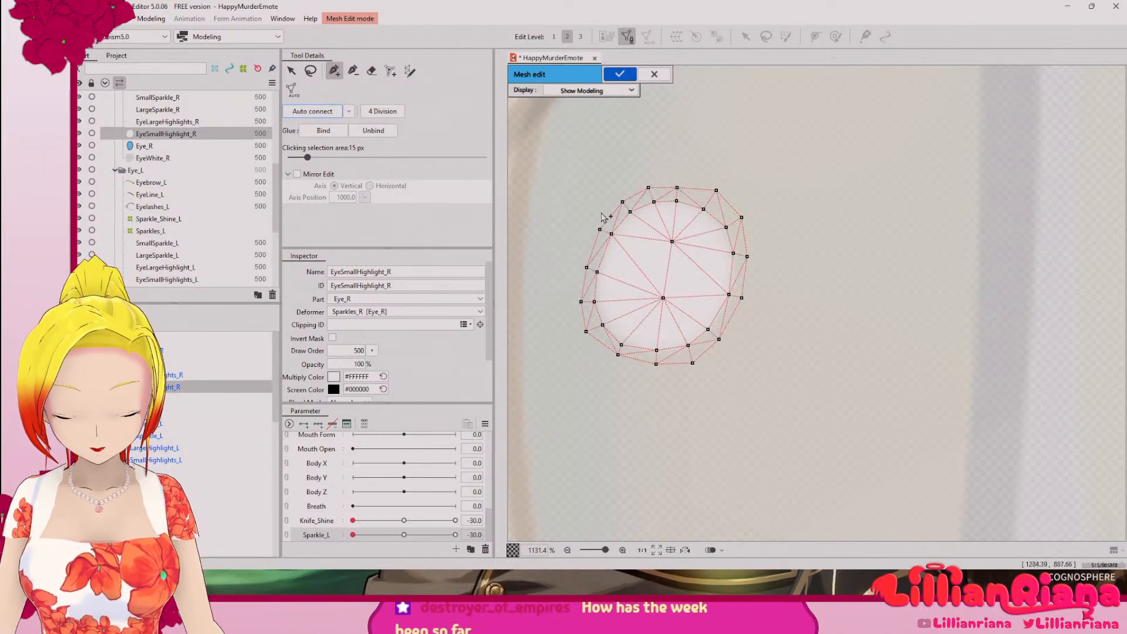
scroll(758, 288, down, 5)
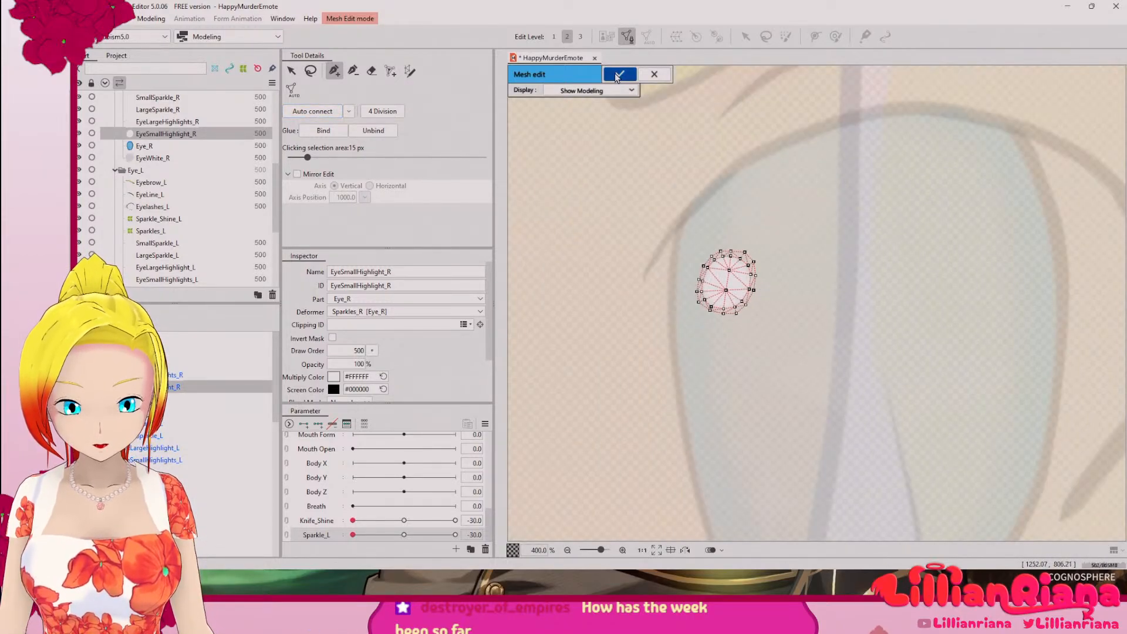
key(Return)
drag(806, 275, 665, 321)
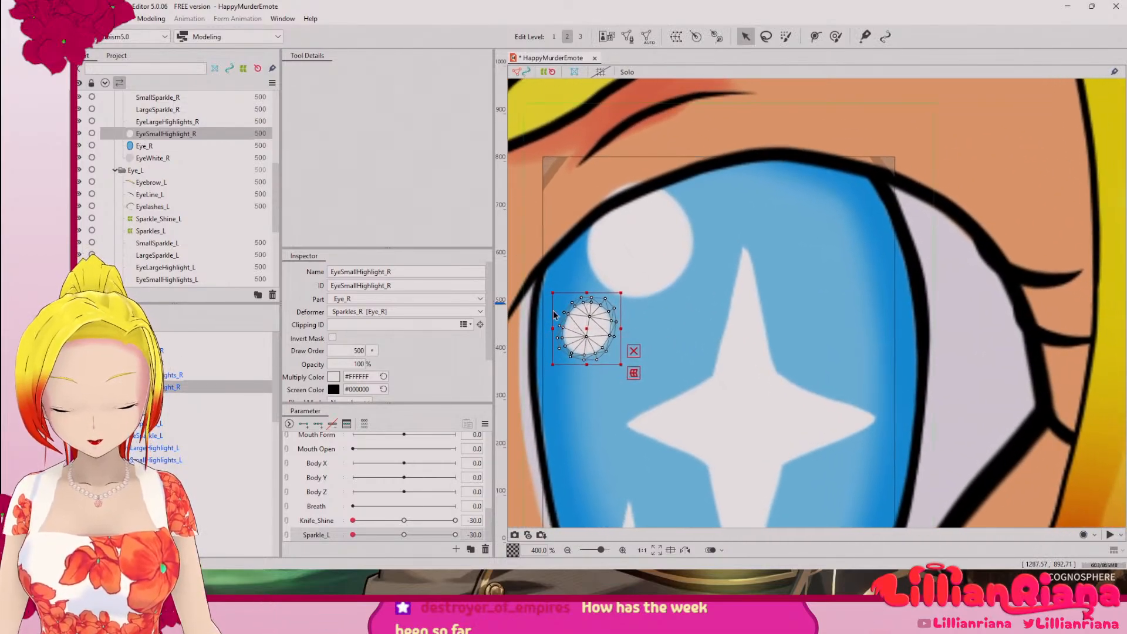
Step: Open the mesh of EyeLargeHighlights_R for manual editing and delete its four corner vertices
click(181, 375)
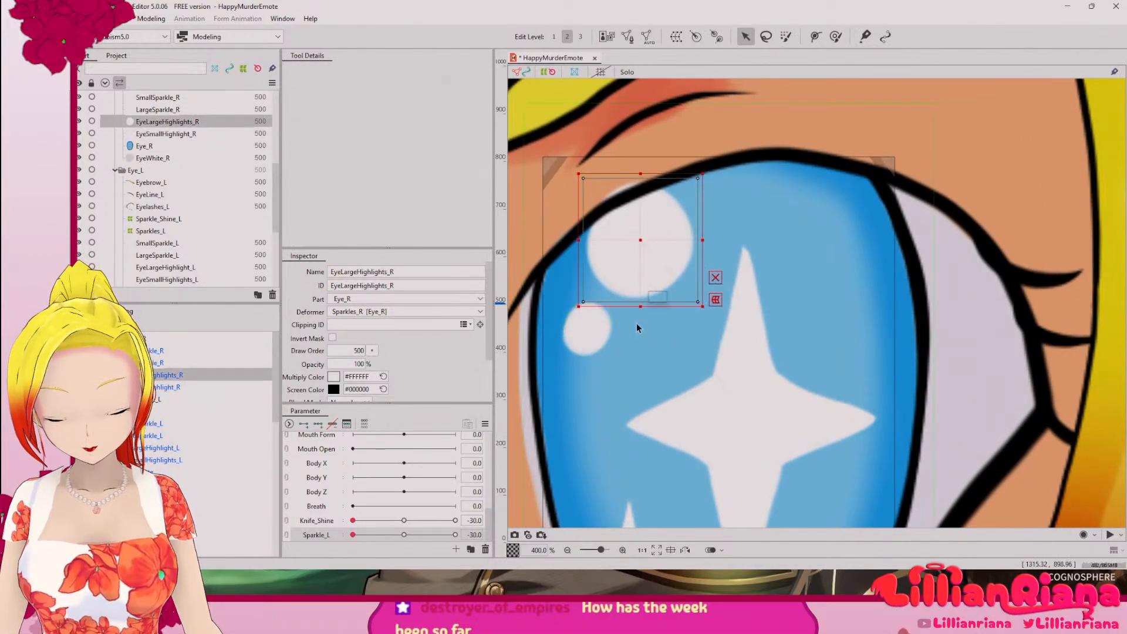
scroll(589, 212, up, 3)
click(628, 36)
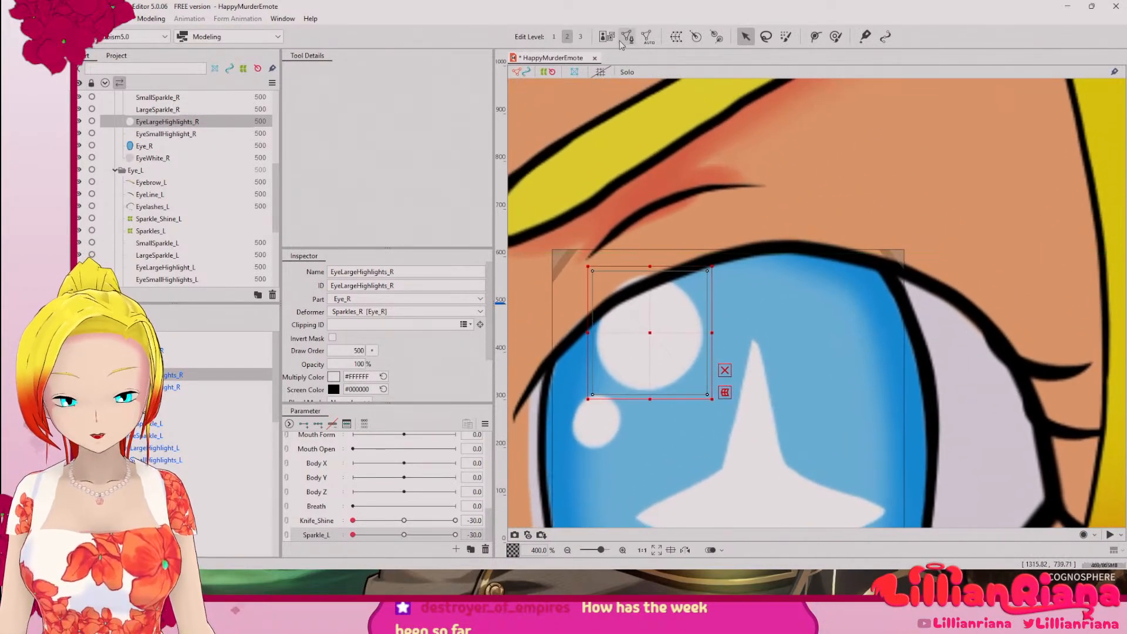
scroll(629, 275, up, 5)
scroll(605, 254, down, 5)
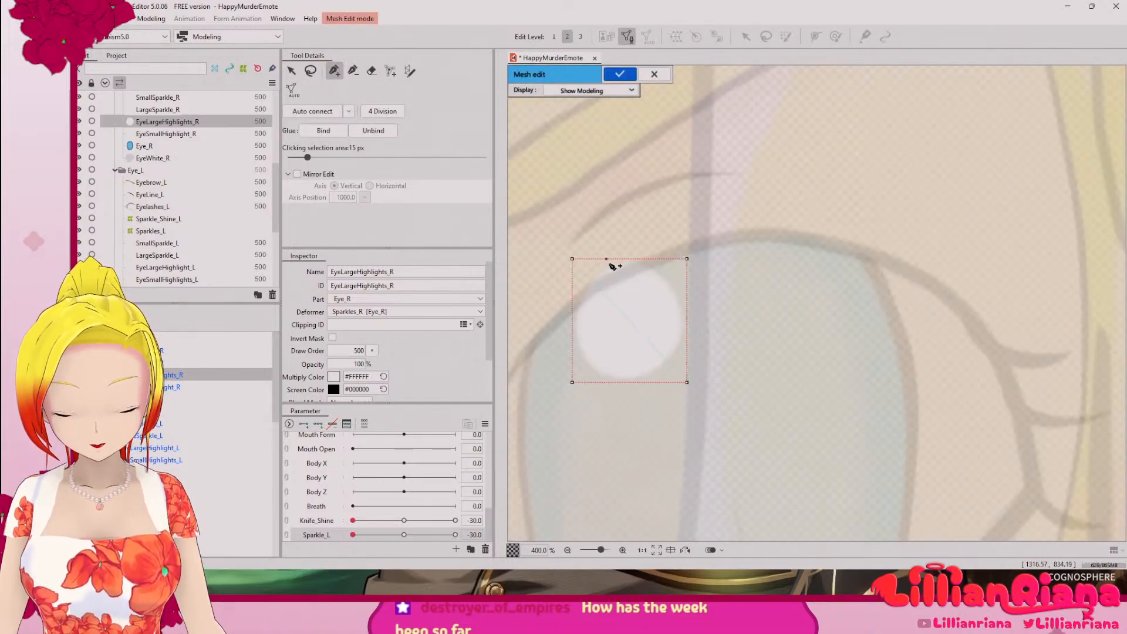
scroll(611, 191, up, 2)
click(311, 71)
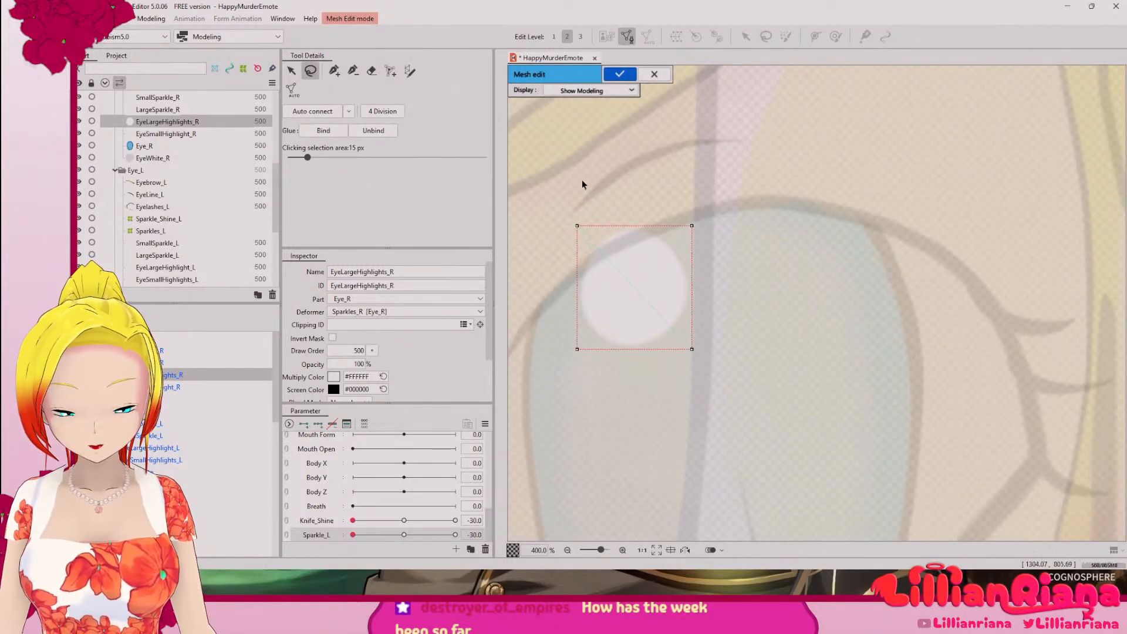
mouse_move(583, 184)
mouse_down()
mouse_move(624, 403)
mouse_move(646, 181)
mouse_move(587, 188)
mouse_up()
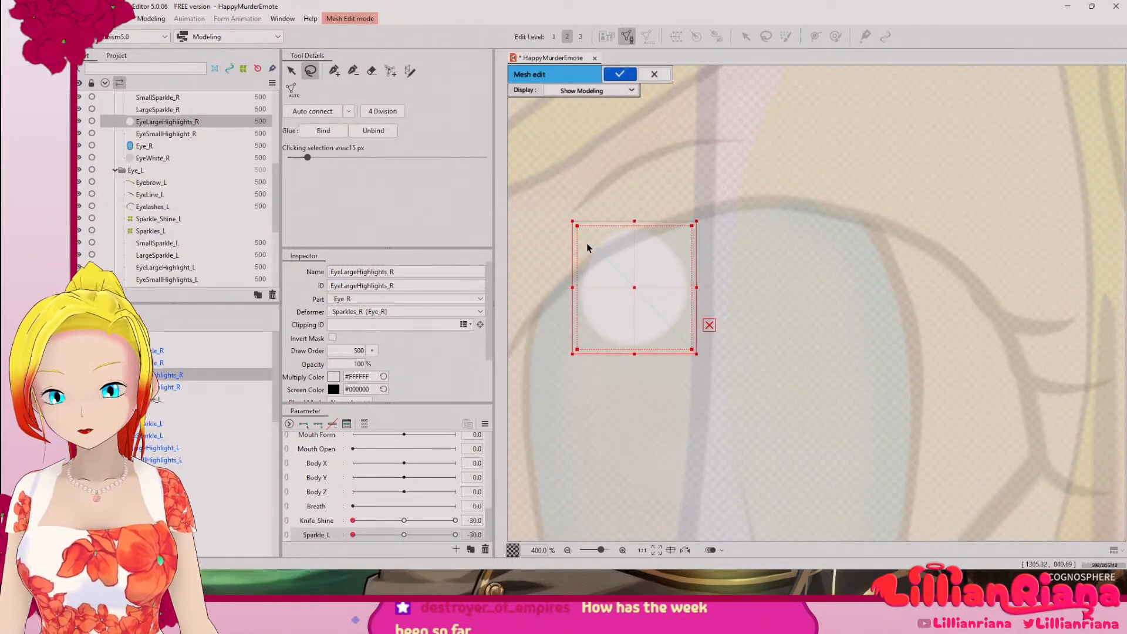
key(Delete)
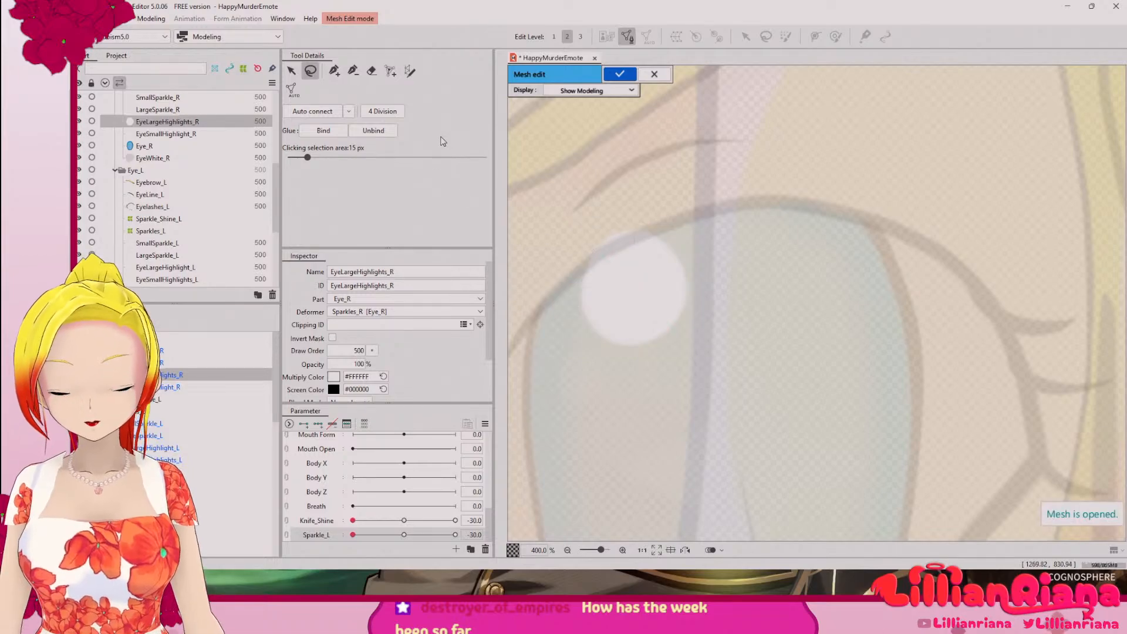
Step: Trace an outer ring of mesh vertices just outside the edge of the right eye's large highlight
click(334, 70)
scroll(644, 269, up, 2)
drag(693, 266, 809, 249)
click(758, 156)
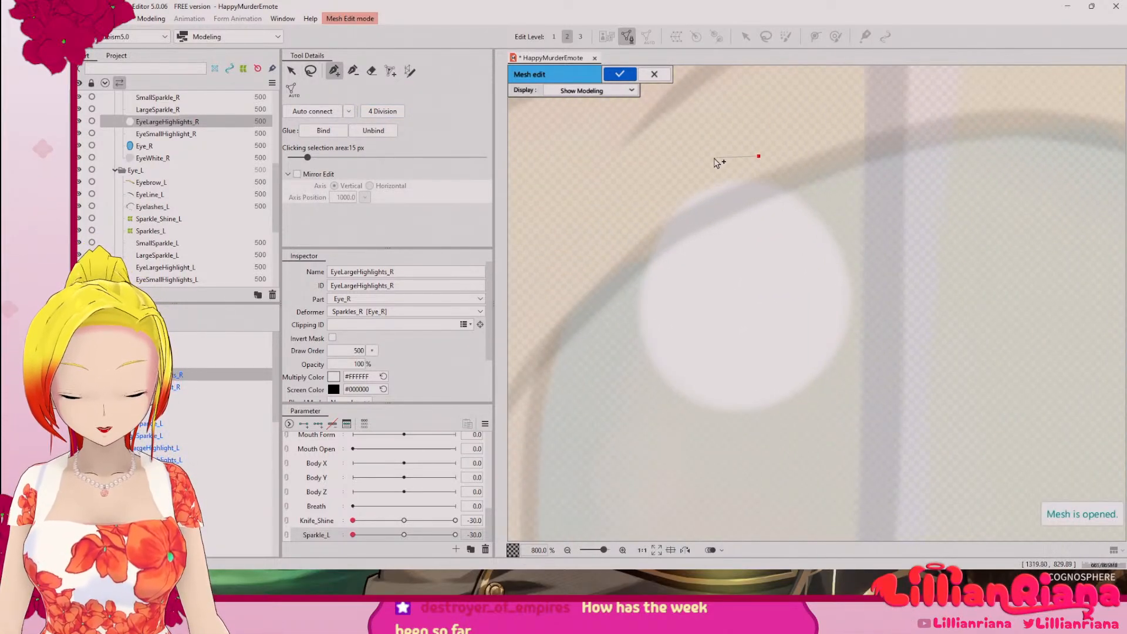
click(712, 157)
click(661, 190)
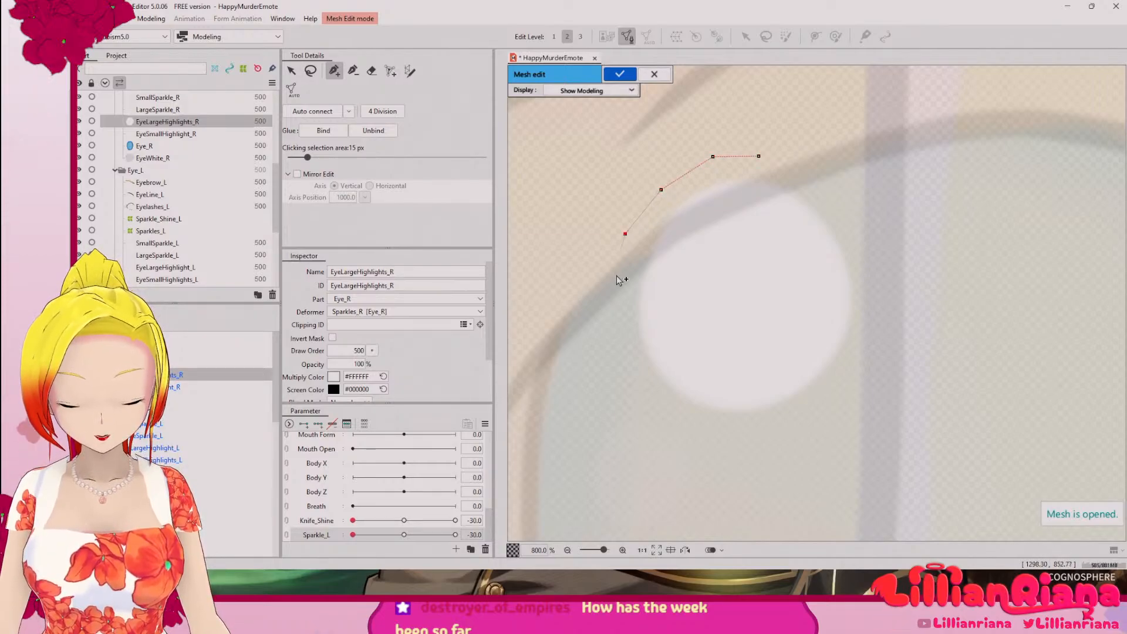
click(606, 302)
click(624, 370)
click(673, 418)
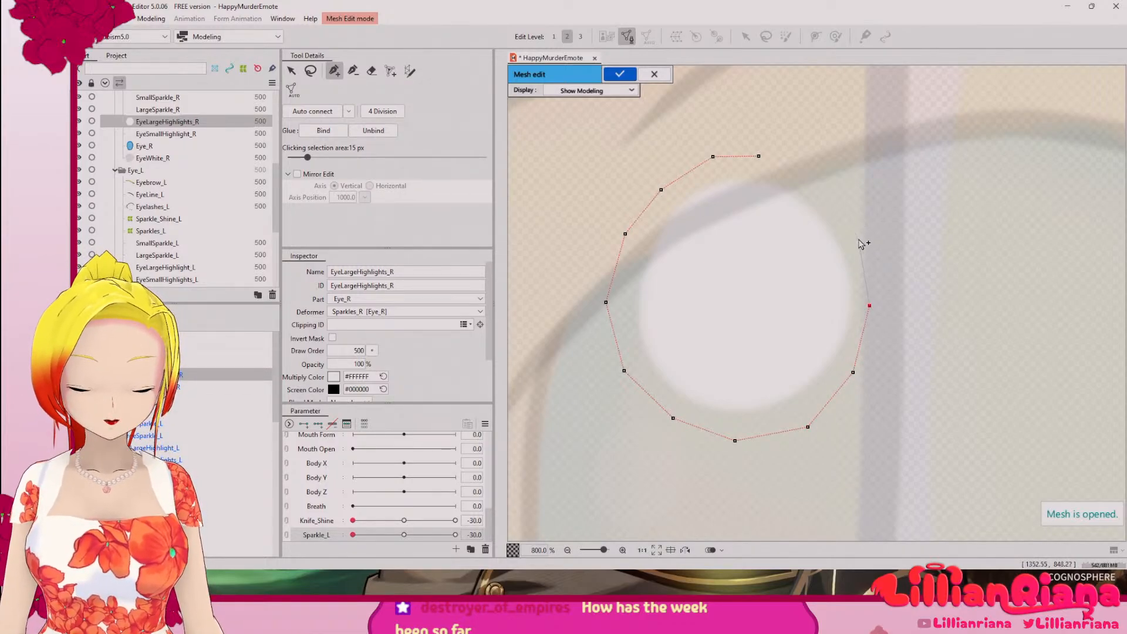
click(827, 193)
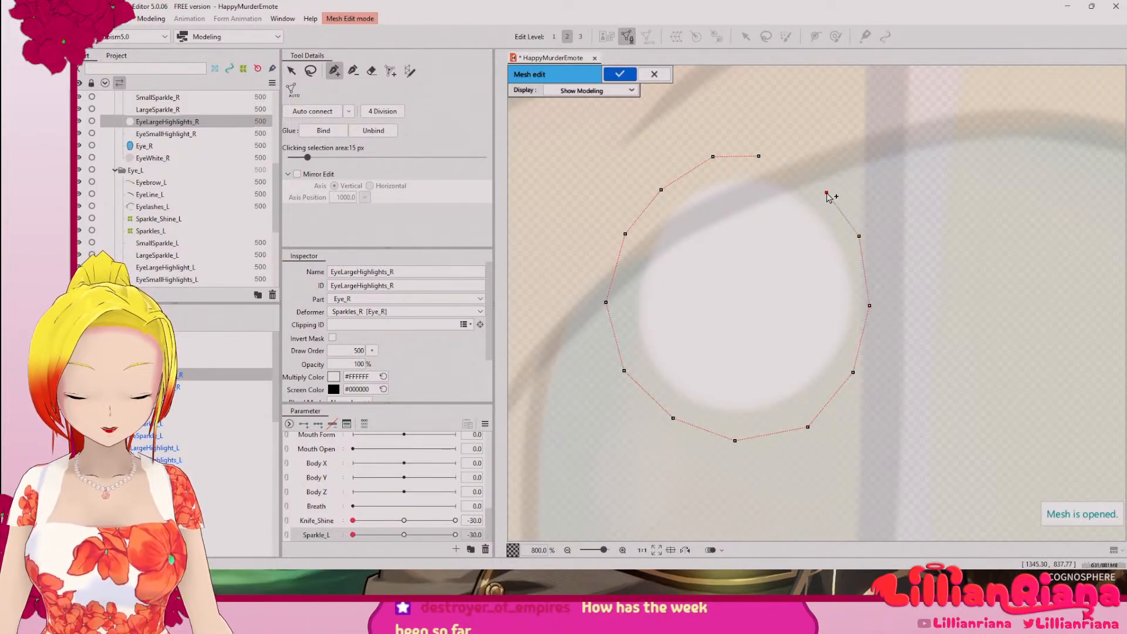
click(792, 164)
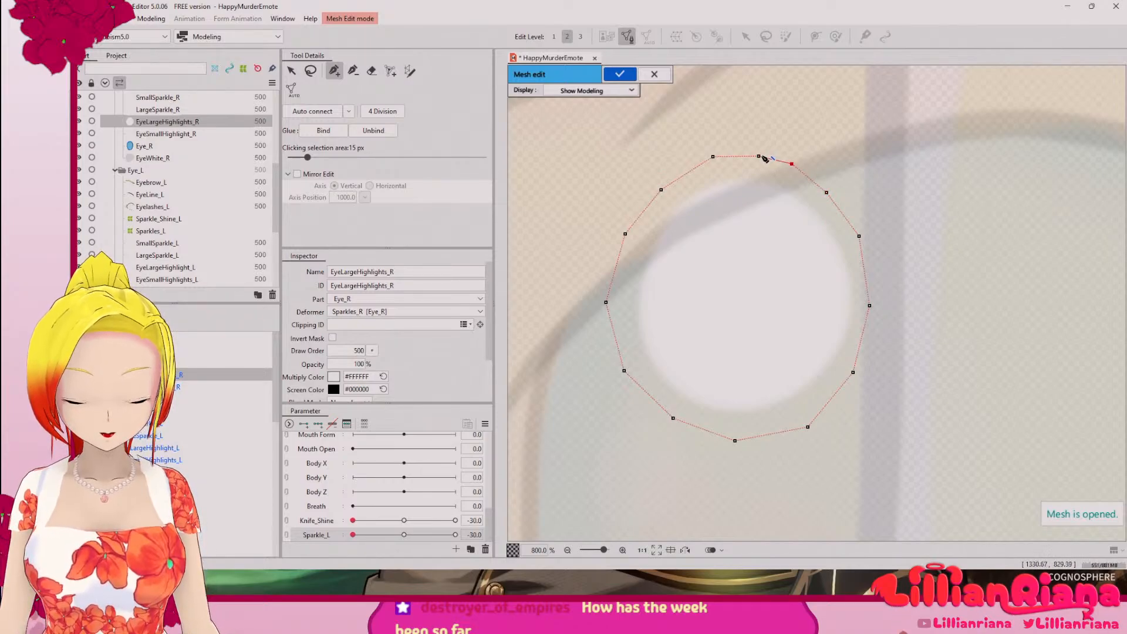
Step: Trace a closed inner ring of vertices along the large highlight's edge, linked to the outer ring at the top
click(723, 181)
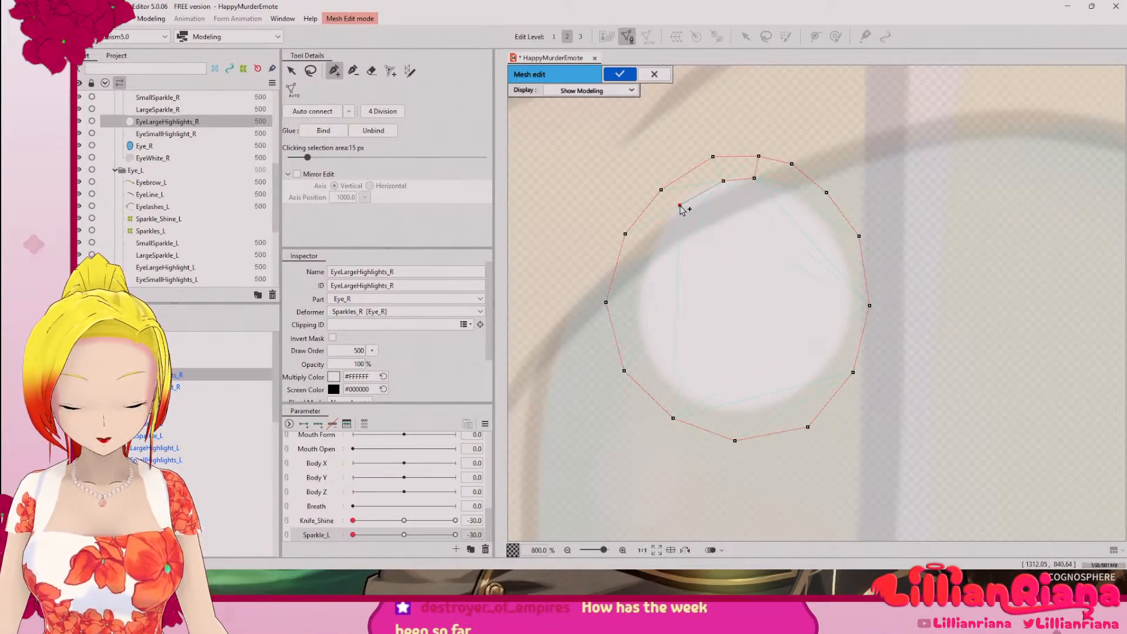
click(654, 247)
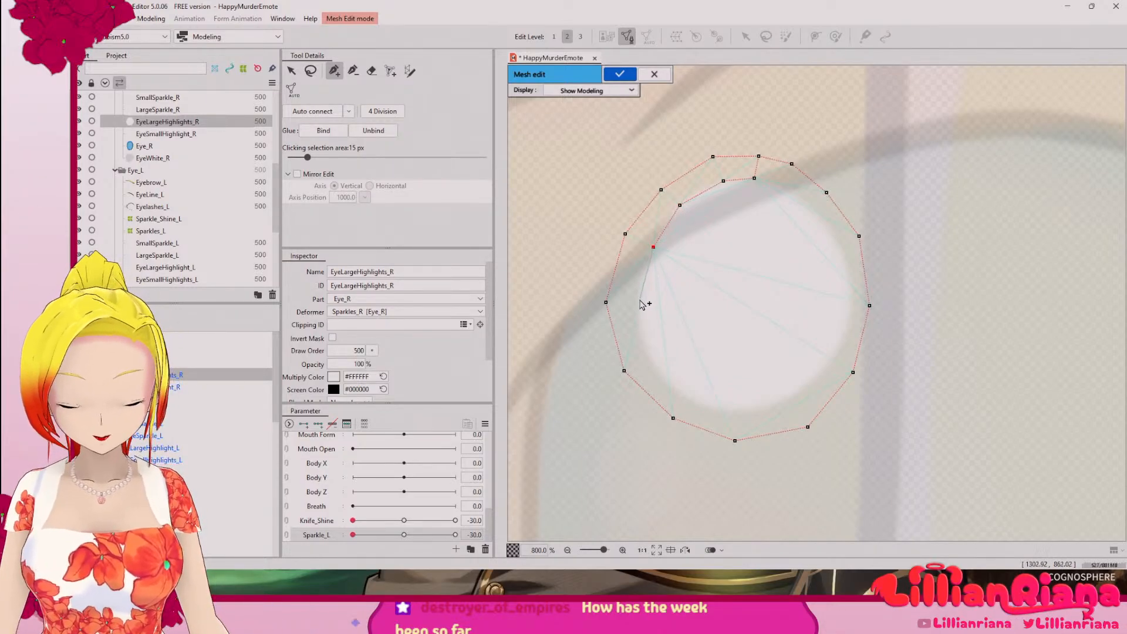
click(640, 303)
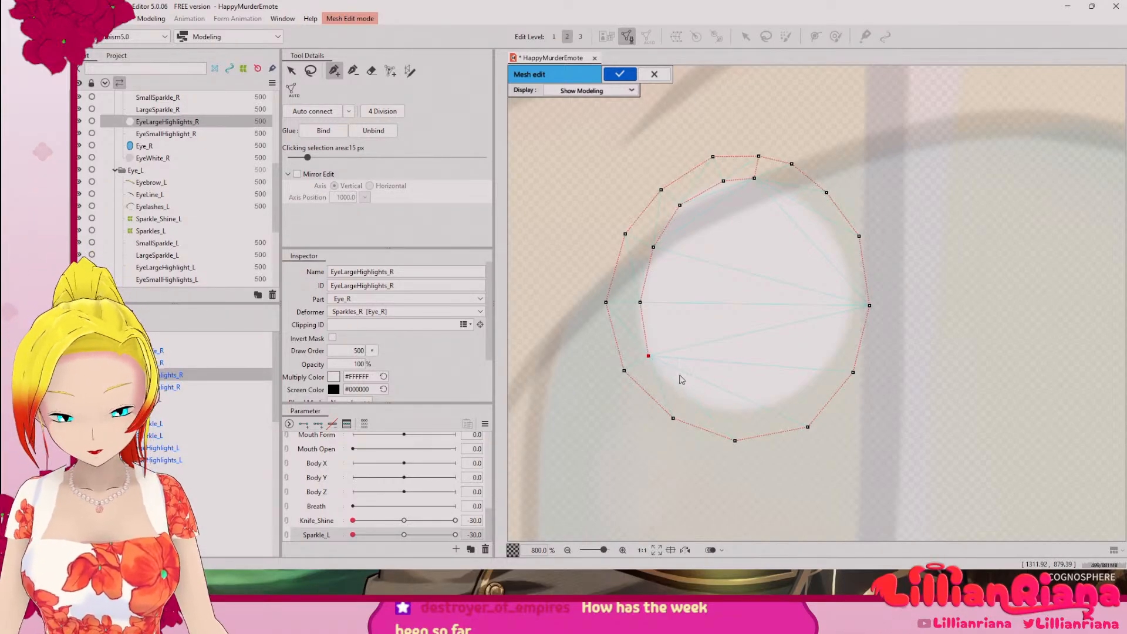
key(ctrl+z)
click(644, 339)
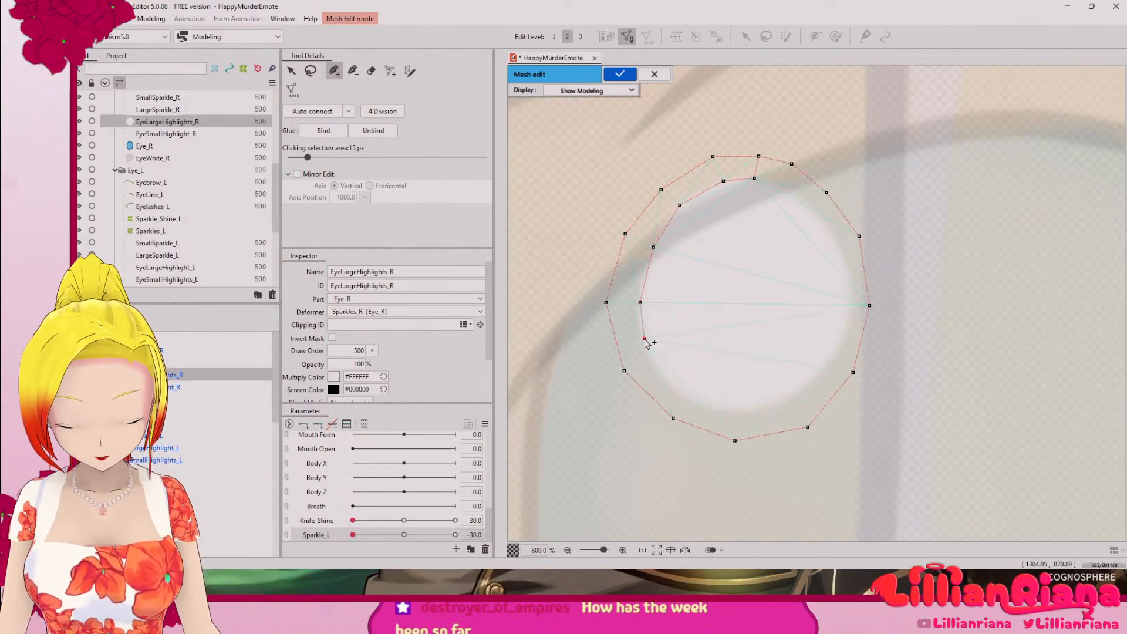
click(655, 366)
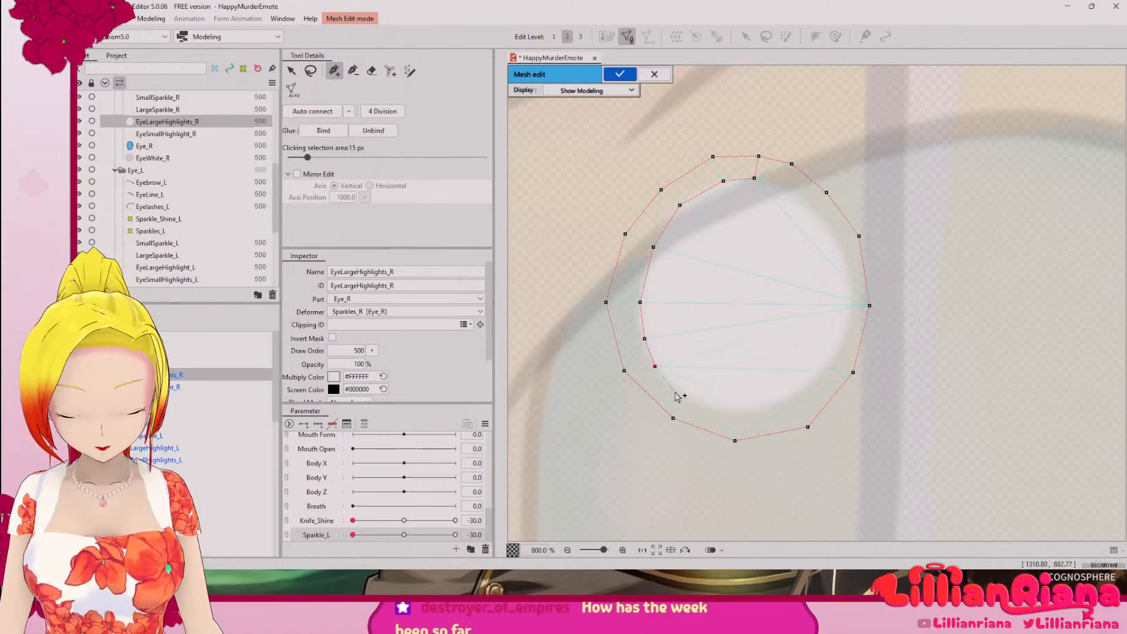
click(737, 411)
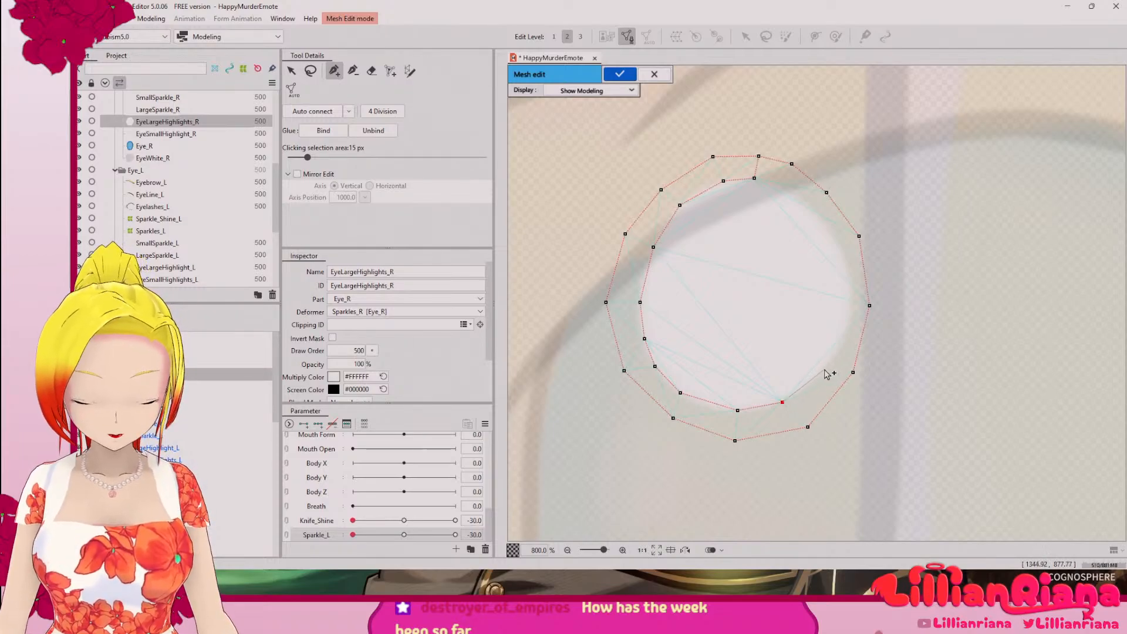
click(848, 328)
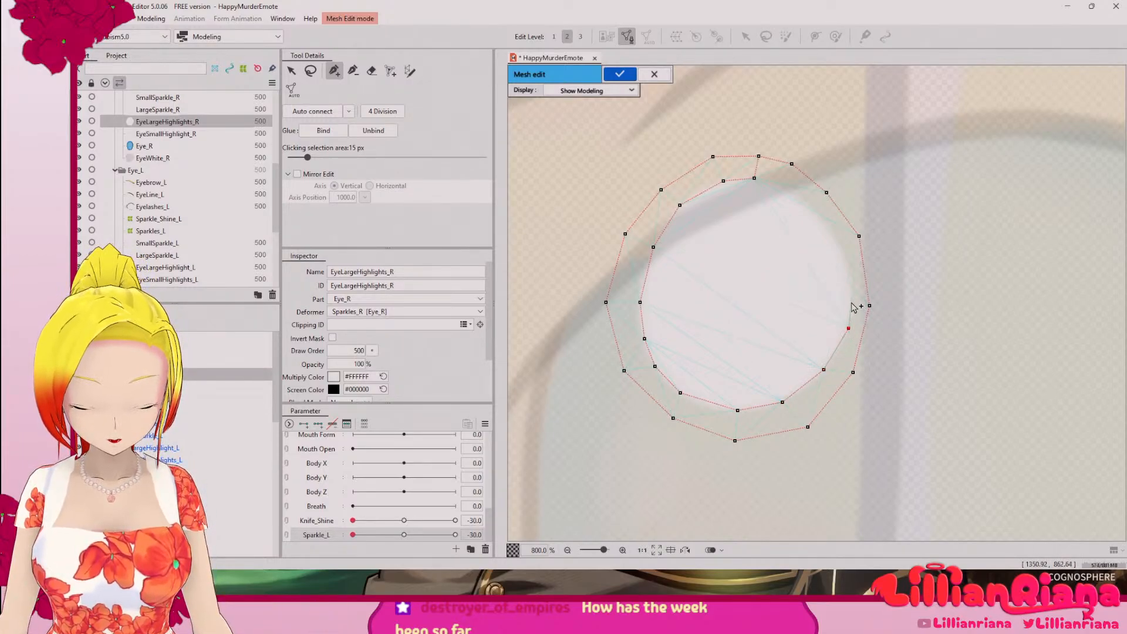
click(852, 303)
click(842, 254)
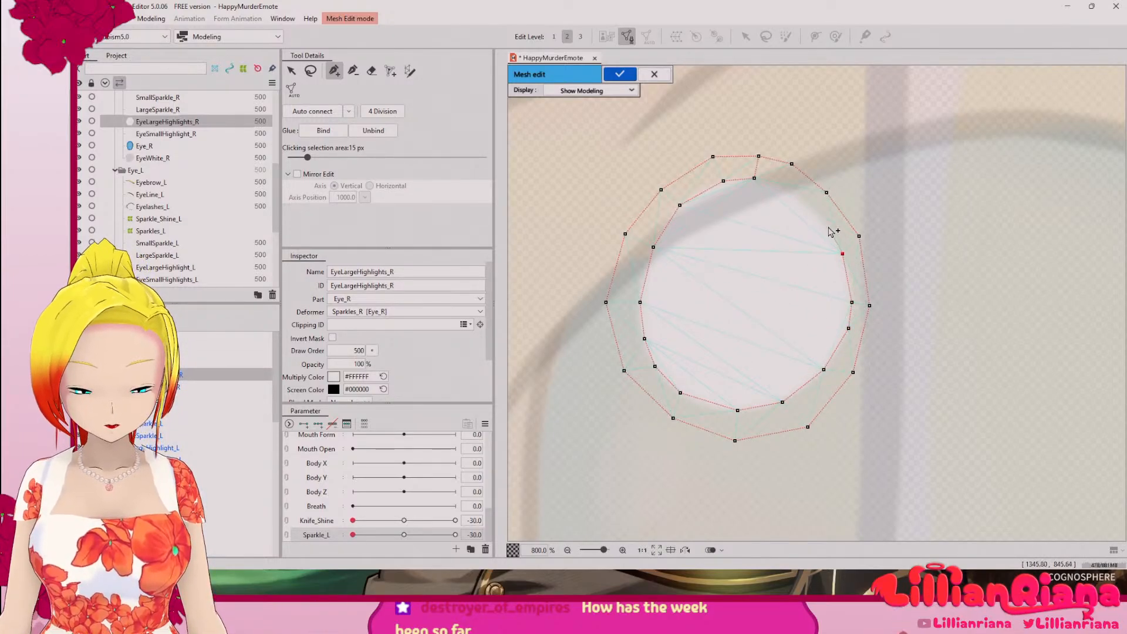
click(810, 206)
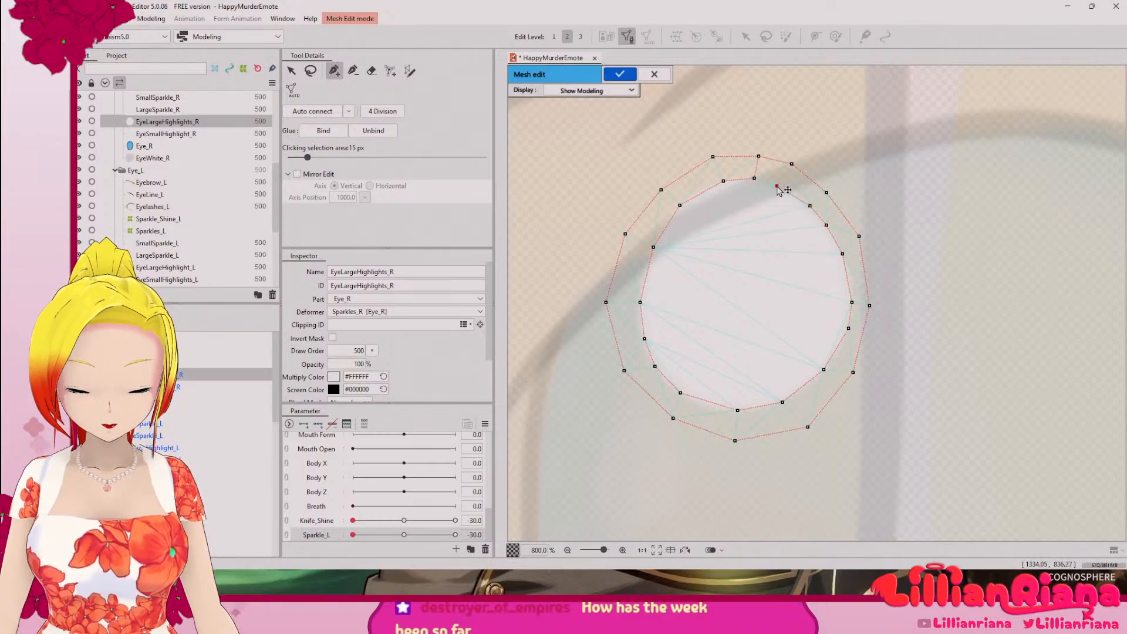
click(756, 179)
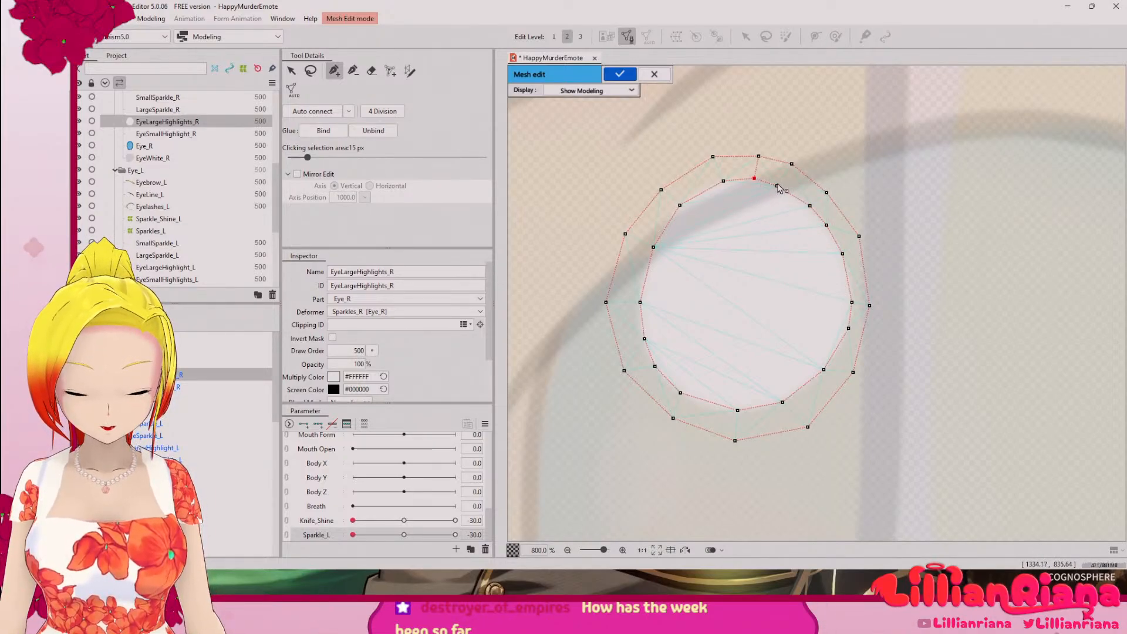
Step: Auto-connect the large highlight's two vertex rings into a triangulated mesh and apply the mesh edit
click(313, 111)
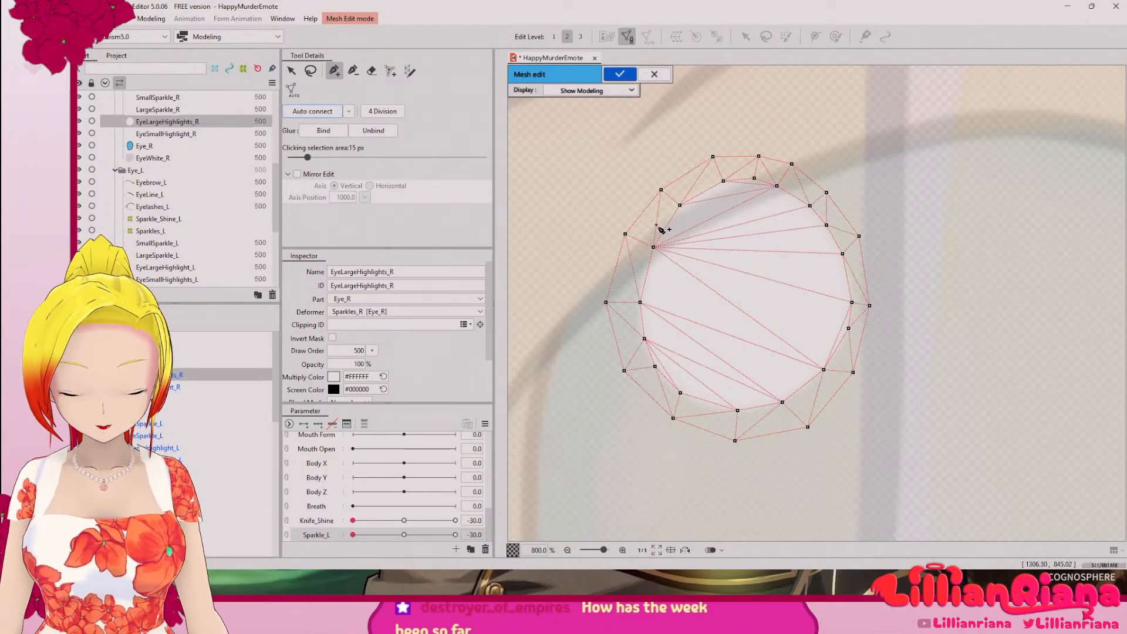
scroll(747, 334, down, 5)
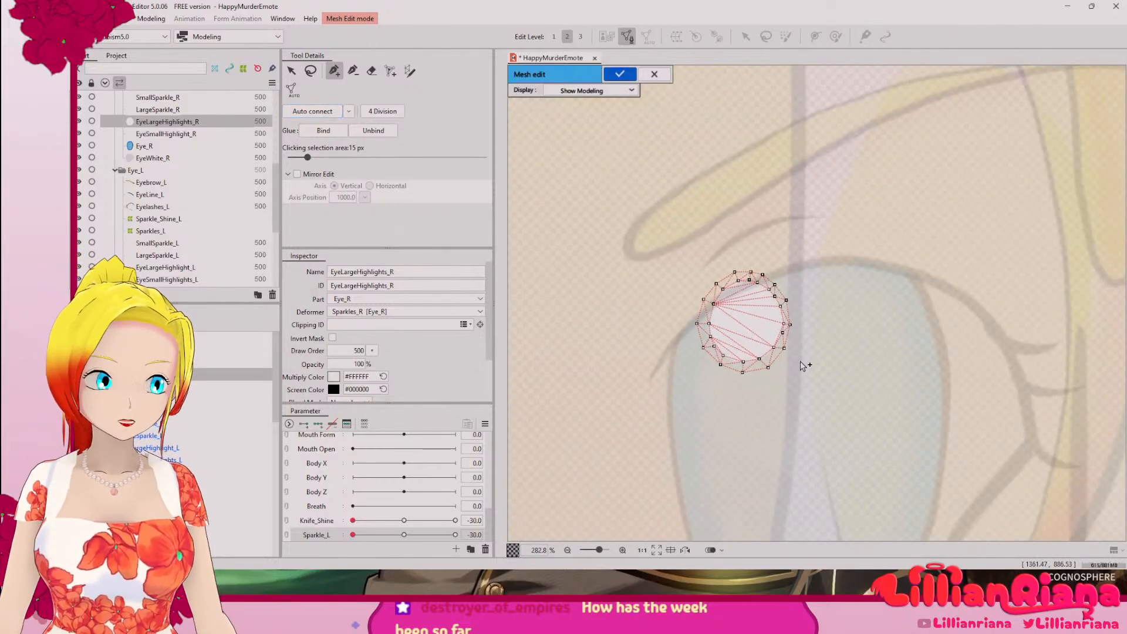
scroll(805, 366, down, 5)
drag(760, 398, 731, 287)
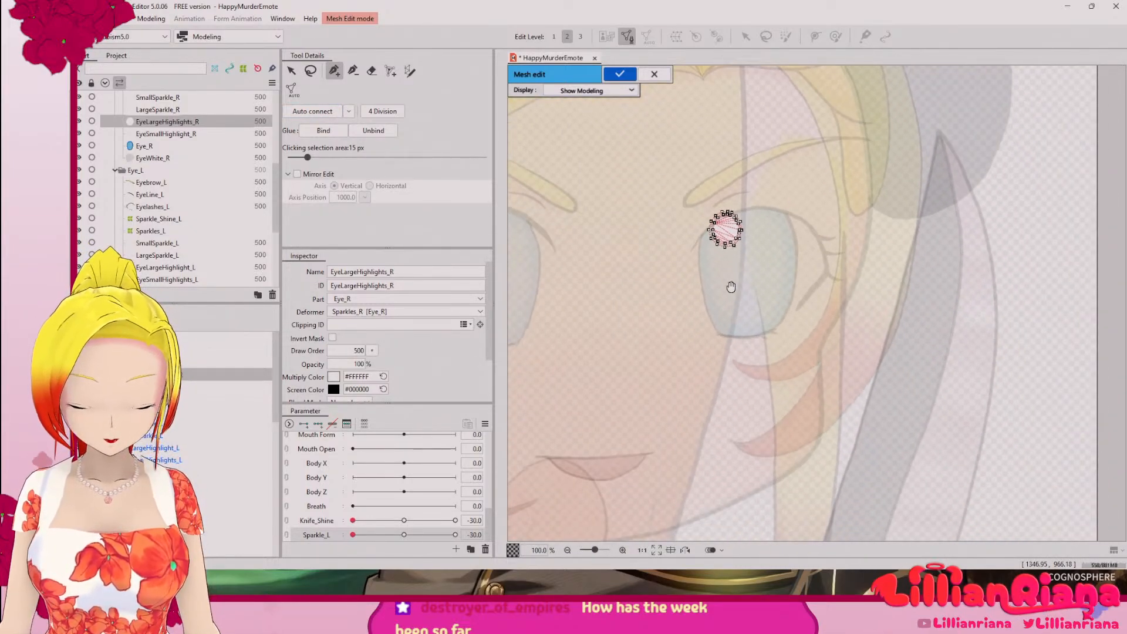
click(157, 110)
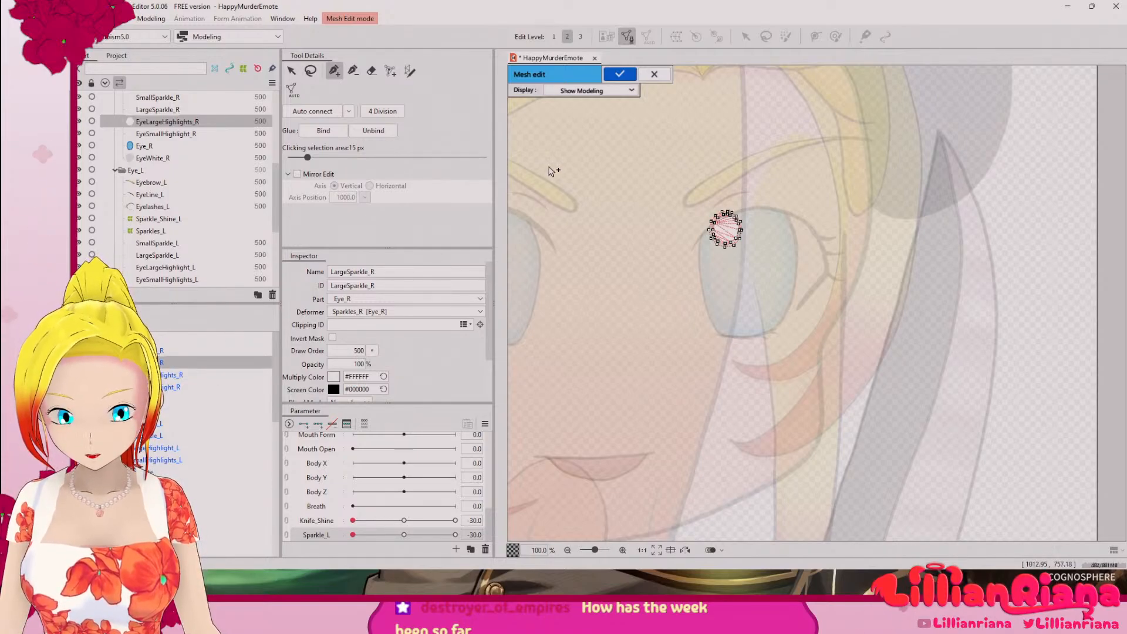
click(620, 74)
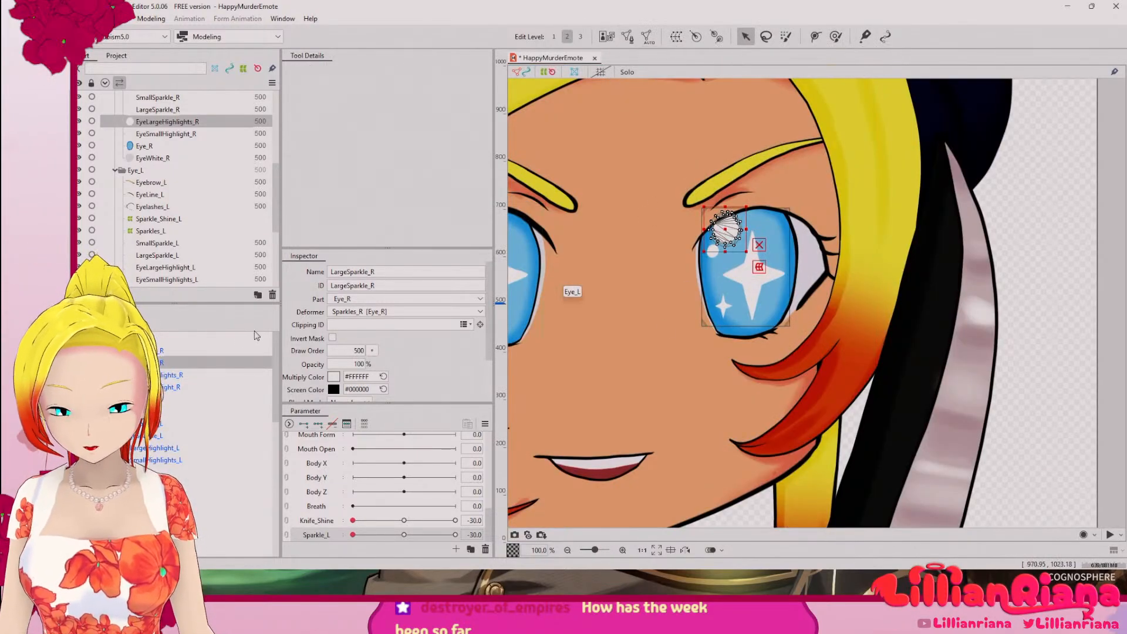
Step: Generate an automatic mesh for LargeSparkle_R with the Standard preset
scroll(690, 319, up, 2)
drag(795, 219, 568, 400)
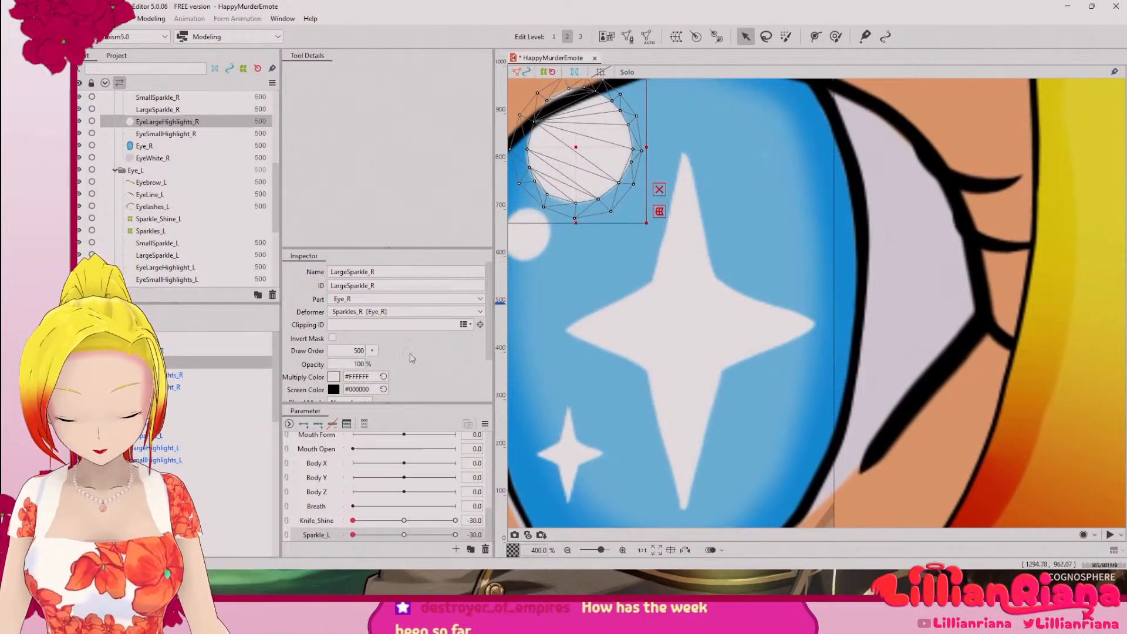
click(162, 363)
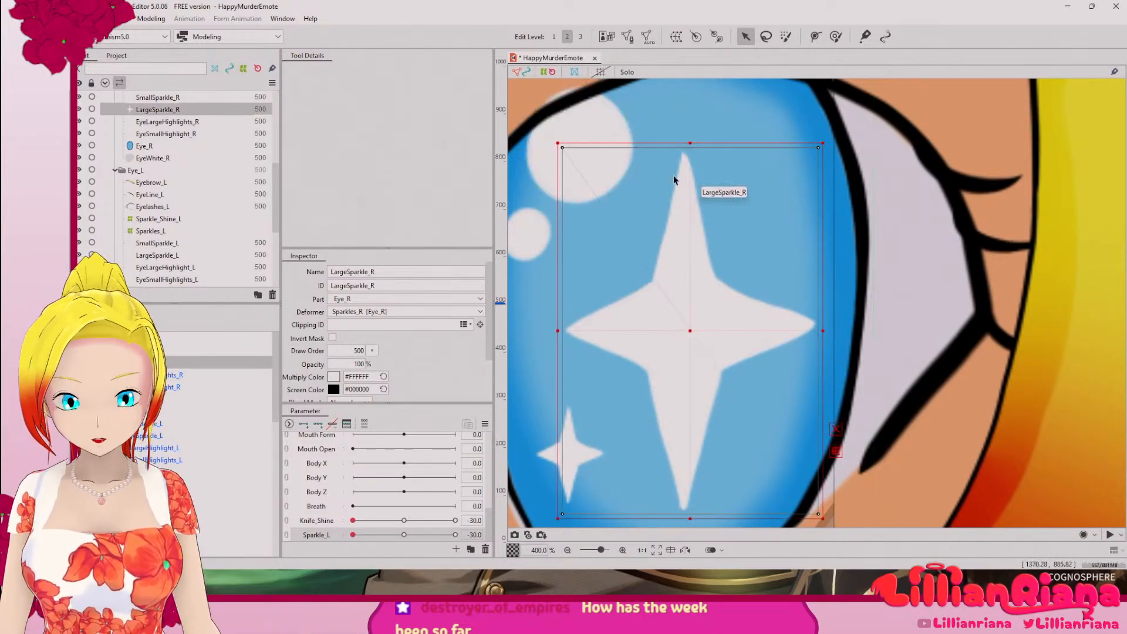
click(647, 37)
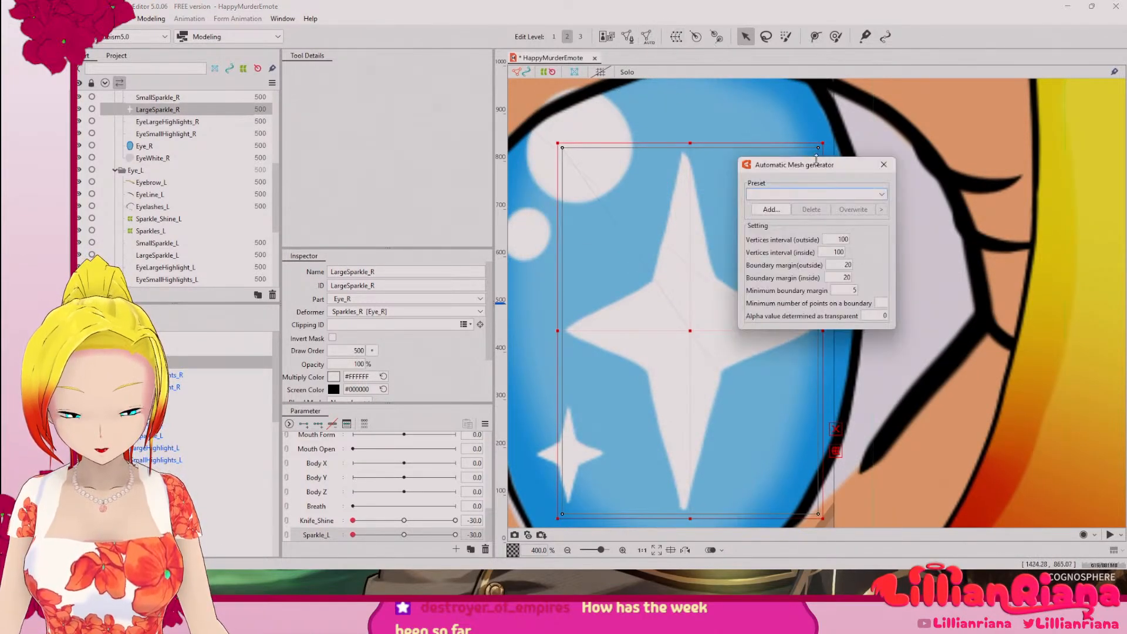
click(819, 198)
click(796, 208)
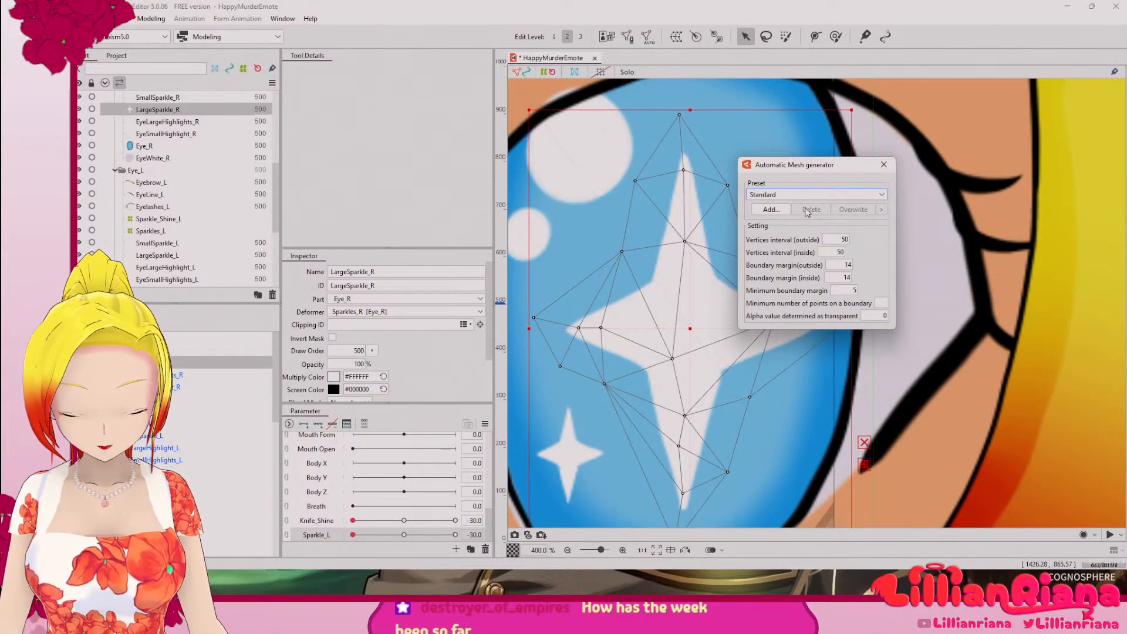
Step: Regenerate the large sparkle's mesh with the Deformation (Heavy) preset and close the Automatic Mesh generator
click(815, 195)
click(788, 227)
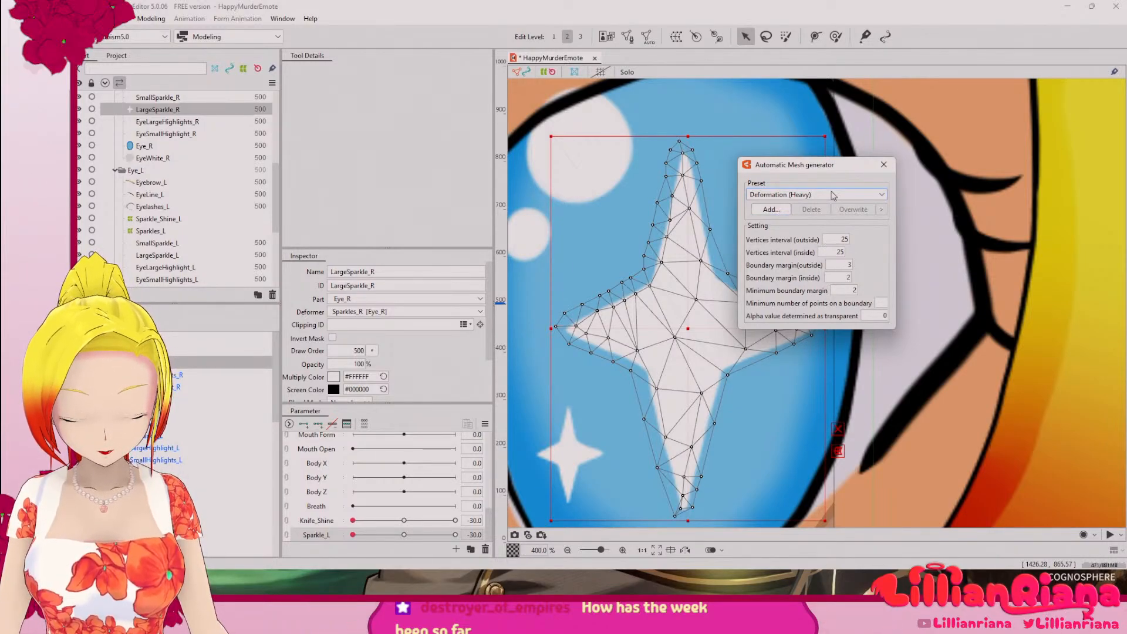
click(883, 164)
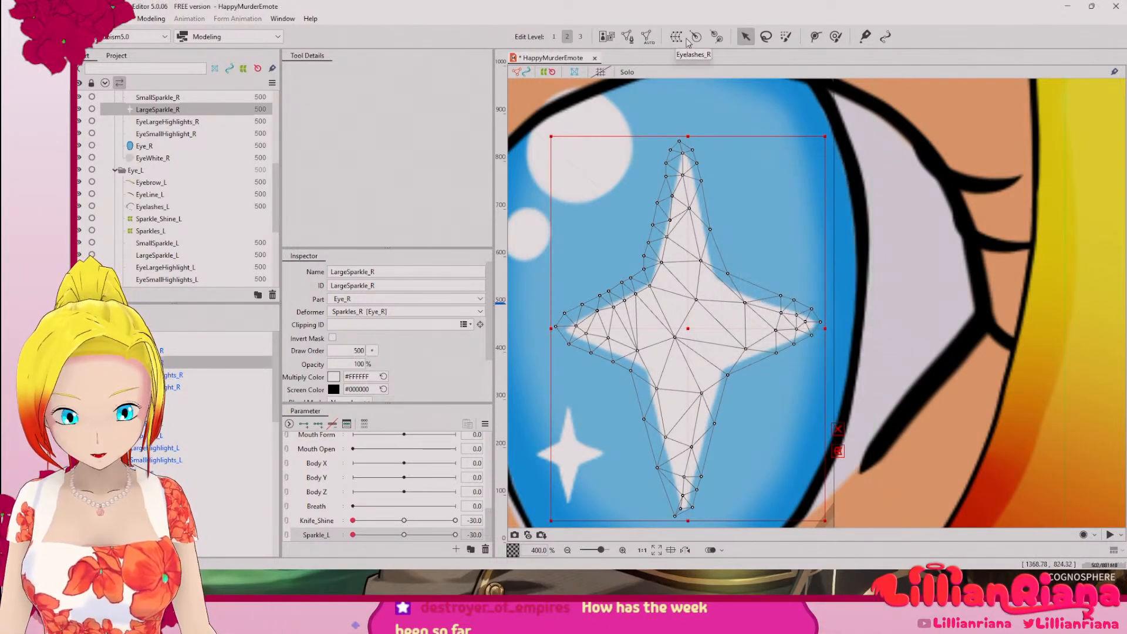
Step: Open LargeSparkle_R's mesh for editing and move the left arm's inner vertices onto the white shape's tip and lower edge
click(629, 37)
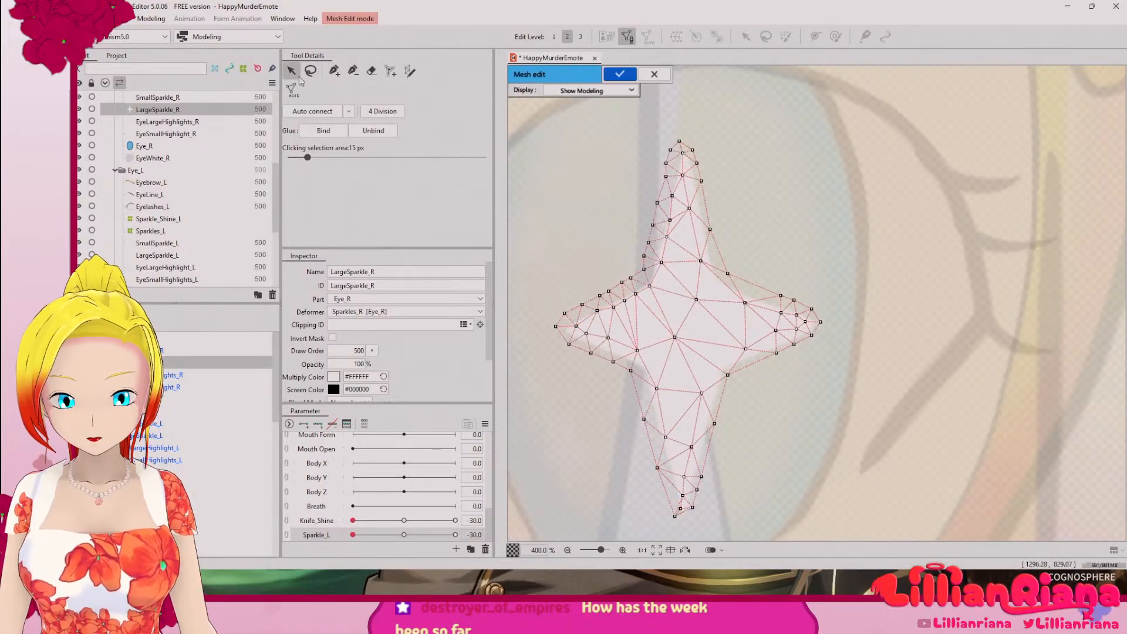
scroll(622, 299, up, 5)
drag(605, 332, 707, 293)
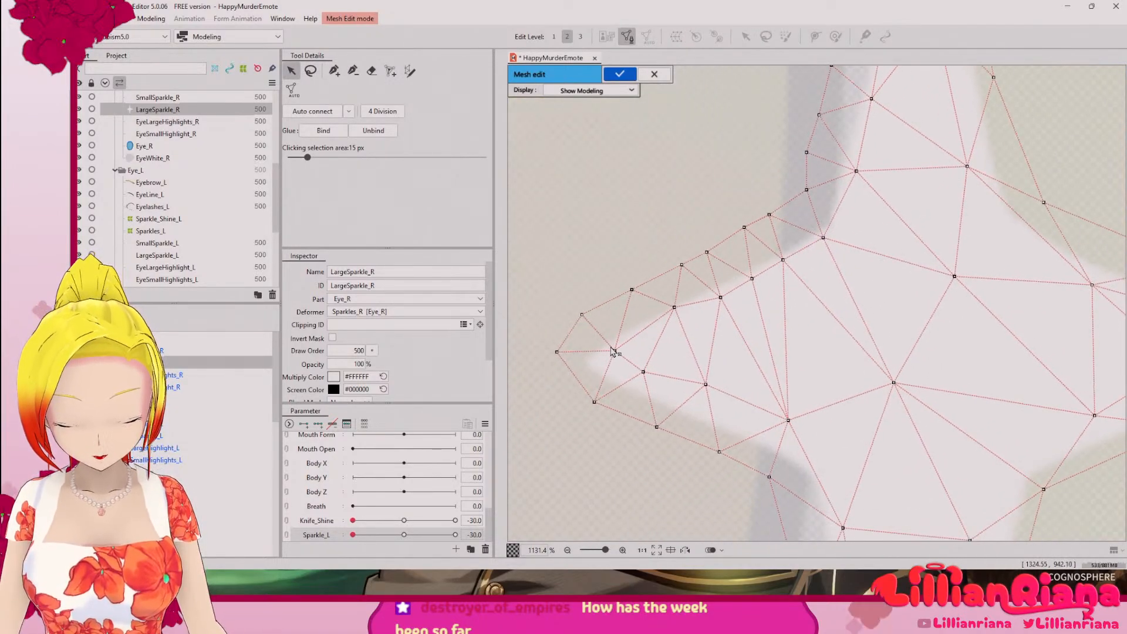
drag(615, 351, 633, 388)
drag(702, 392, 697, 424)
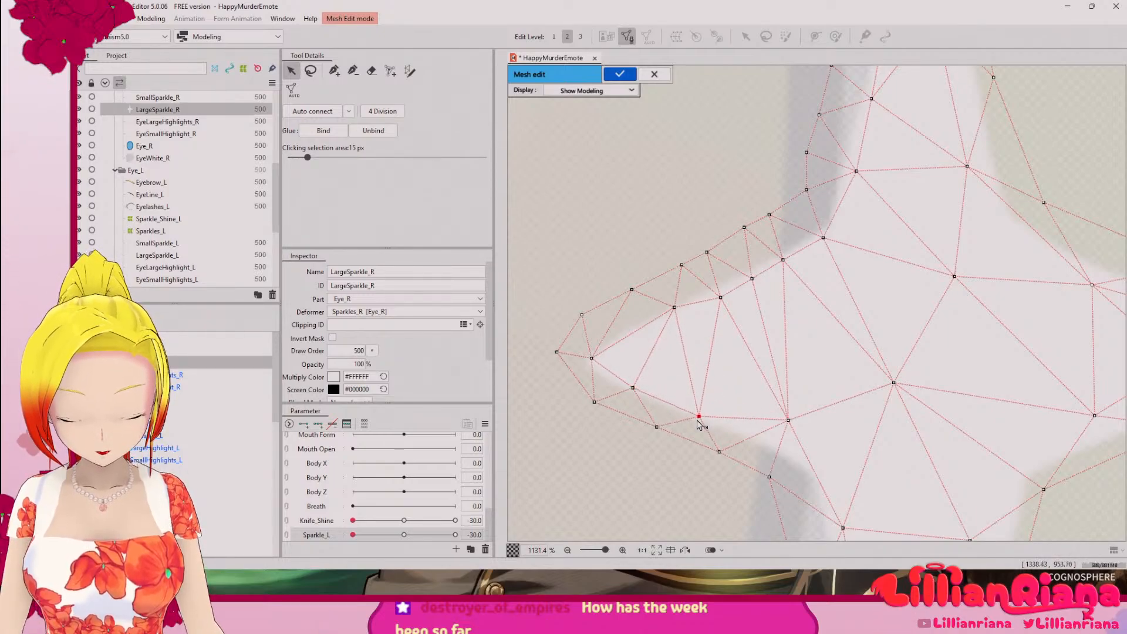
Step: Reposition the inner vertices of the sparkle's lower arm onto its left and right edges
drag(791, 429, 676, 280)
drag(680, 335, 667, 343)
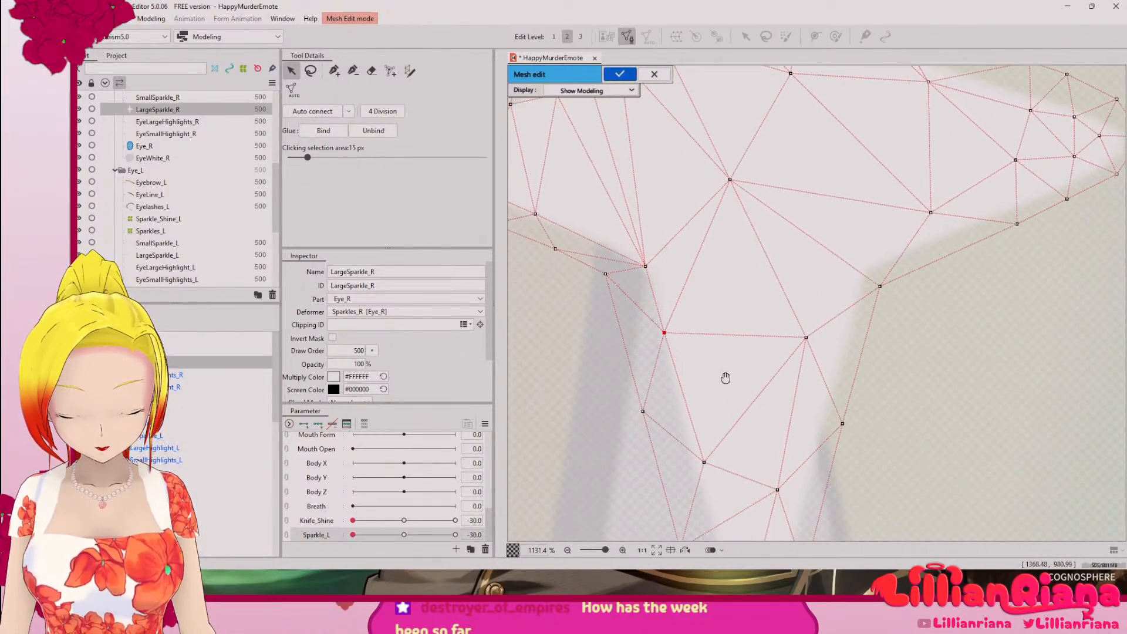
drag(715, 477, 670, 247)
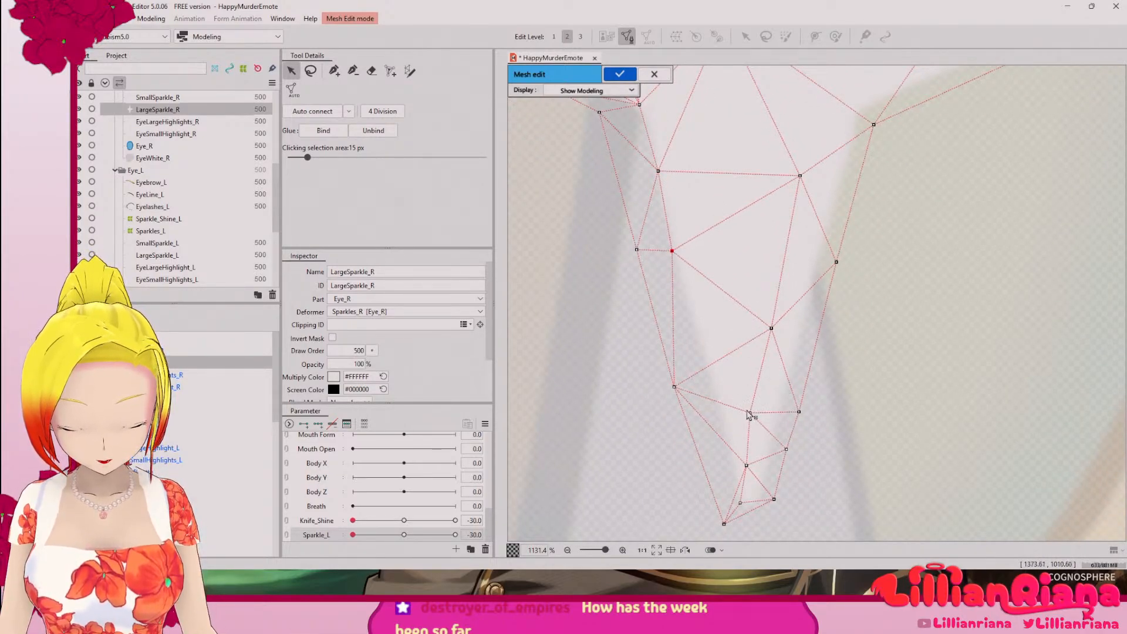
drag(749, 412, 726, 414)
drag(771, 328, 803, 335)
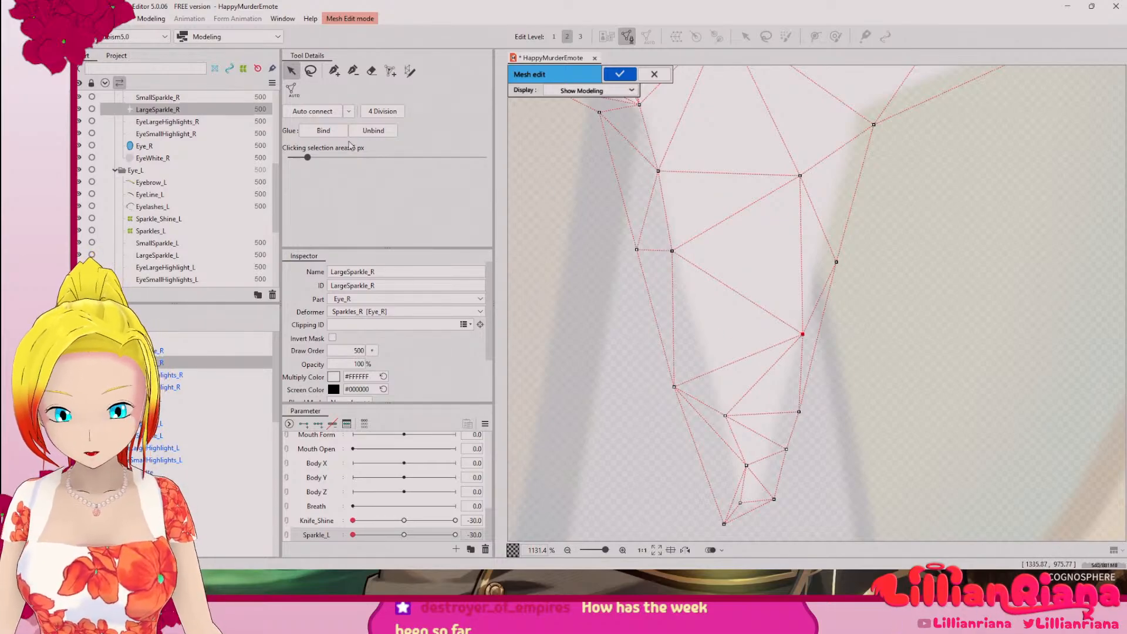
Step: Add two vertices along the left edge of the sparkle's lower arm and auto-connect the mesh
click(334, 71)
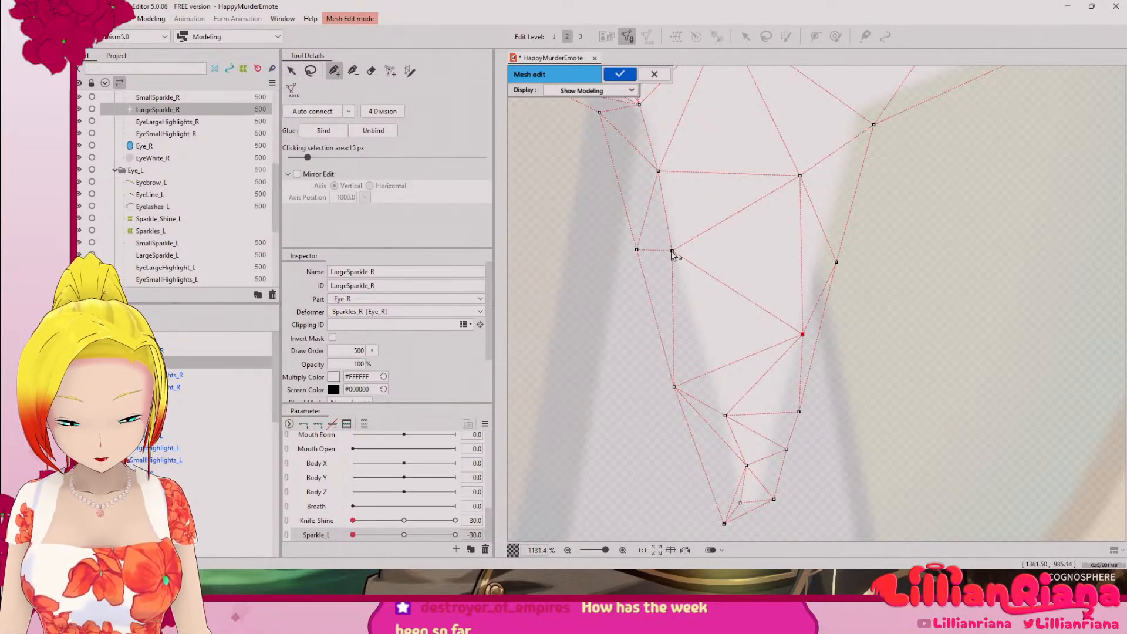
click(694, 321)
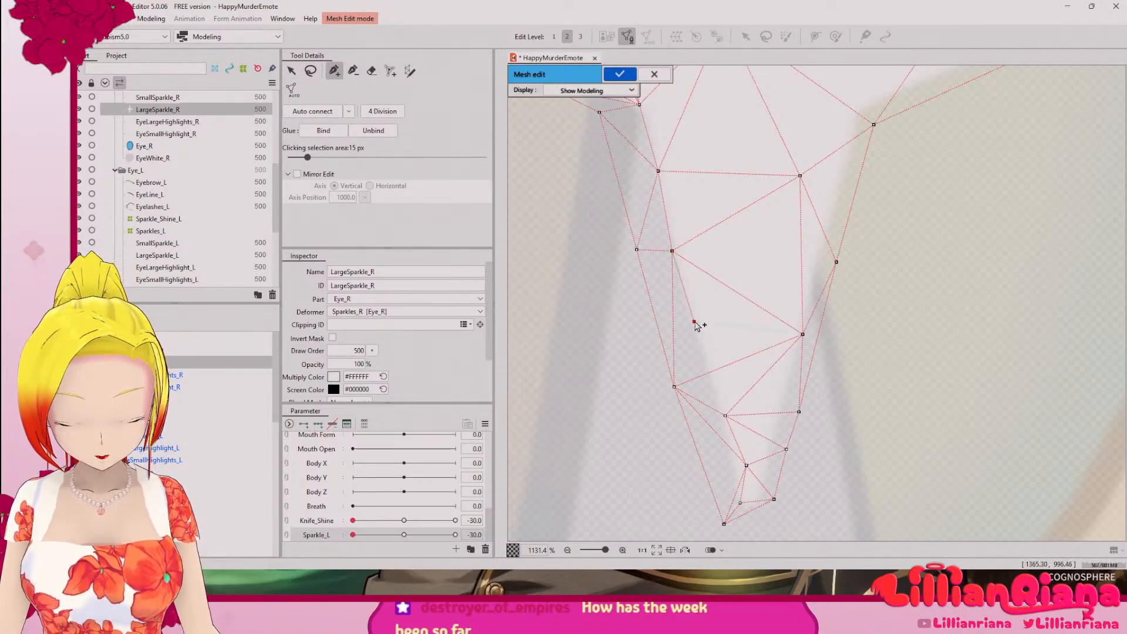
click(710, 371)
drag(761, 413, 684, 399)
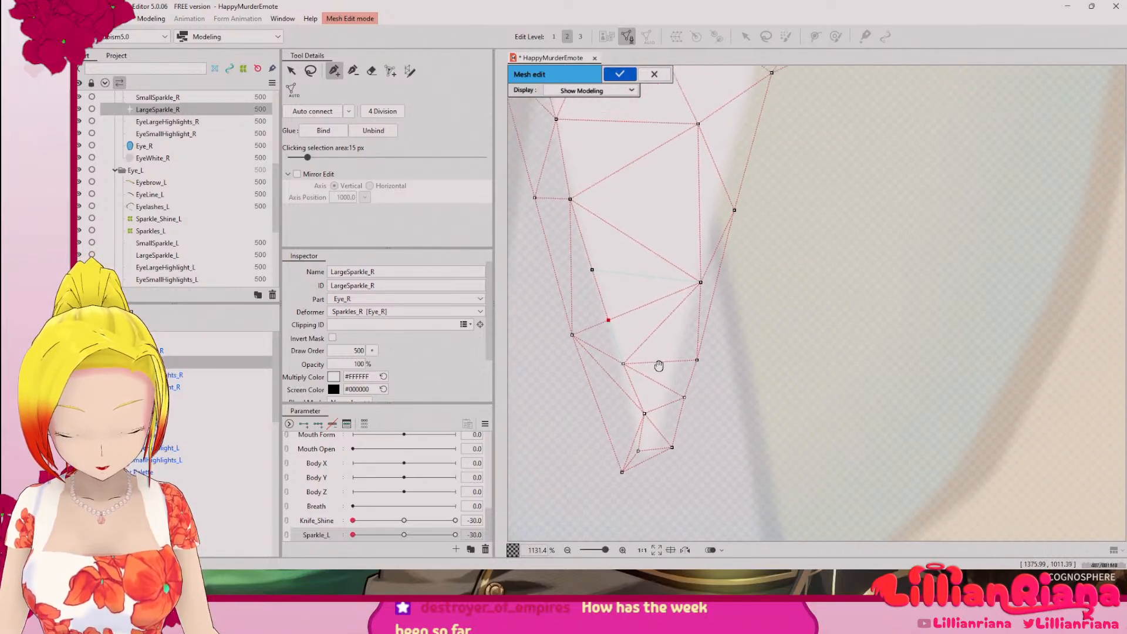
click(336, 113)
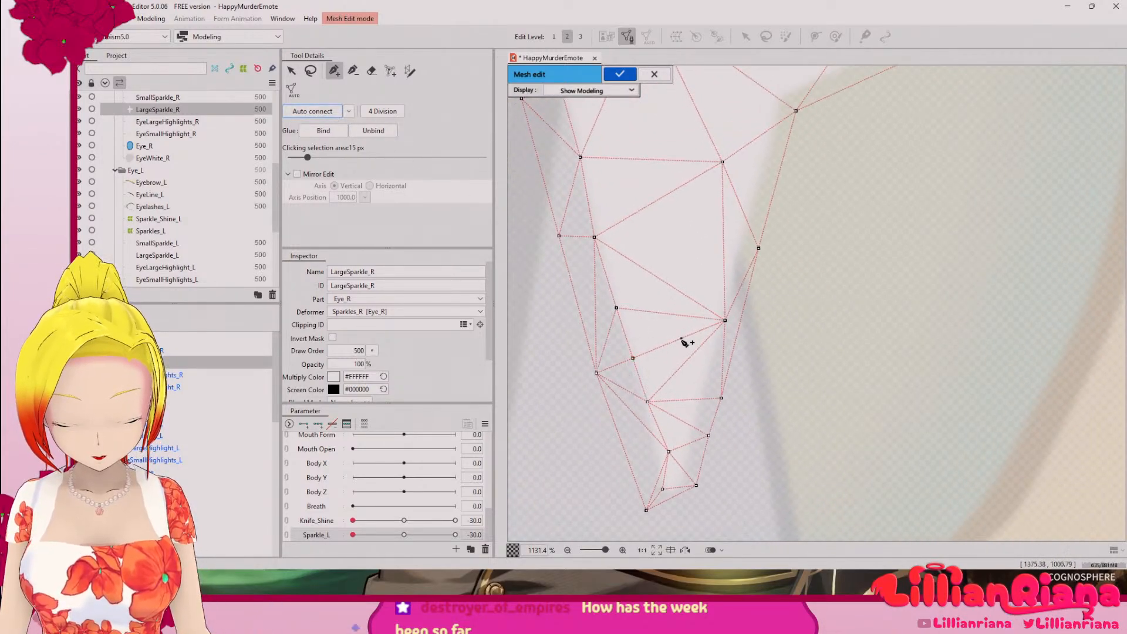
Step: Adjust the vertices around the lower arm's tip so they follow the pointed end of the sparkle
key(v)
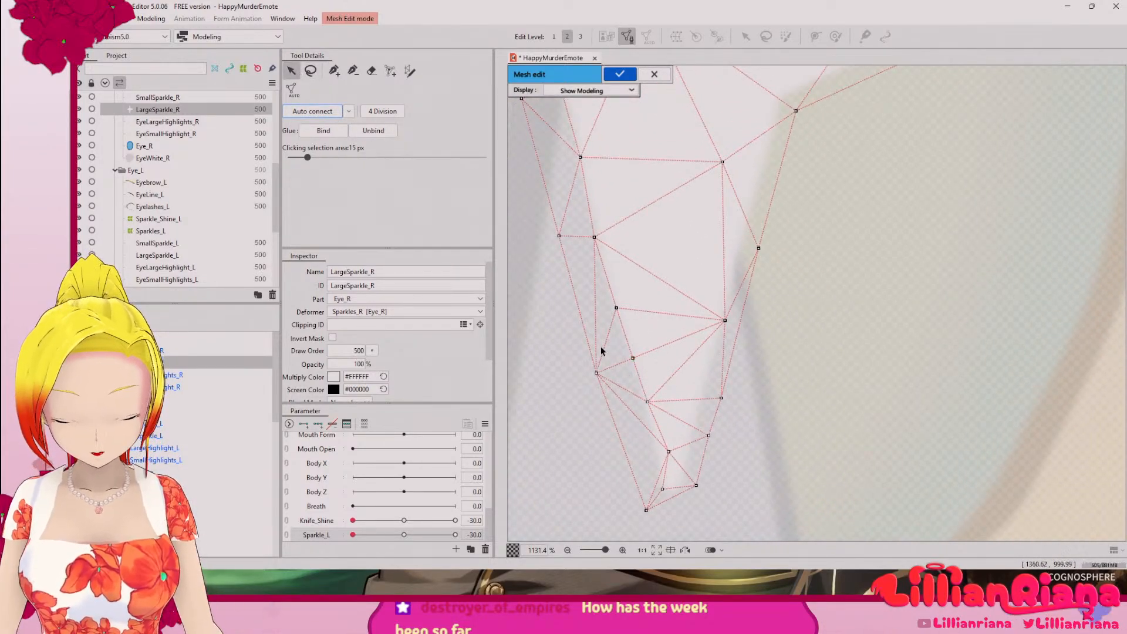
drag(668, 453, 660, 453)
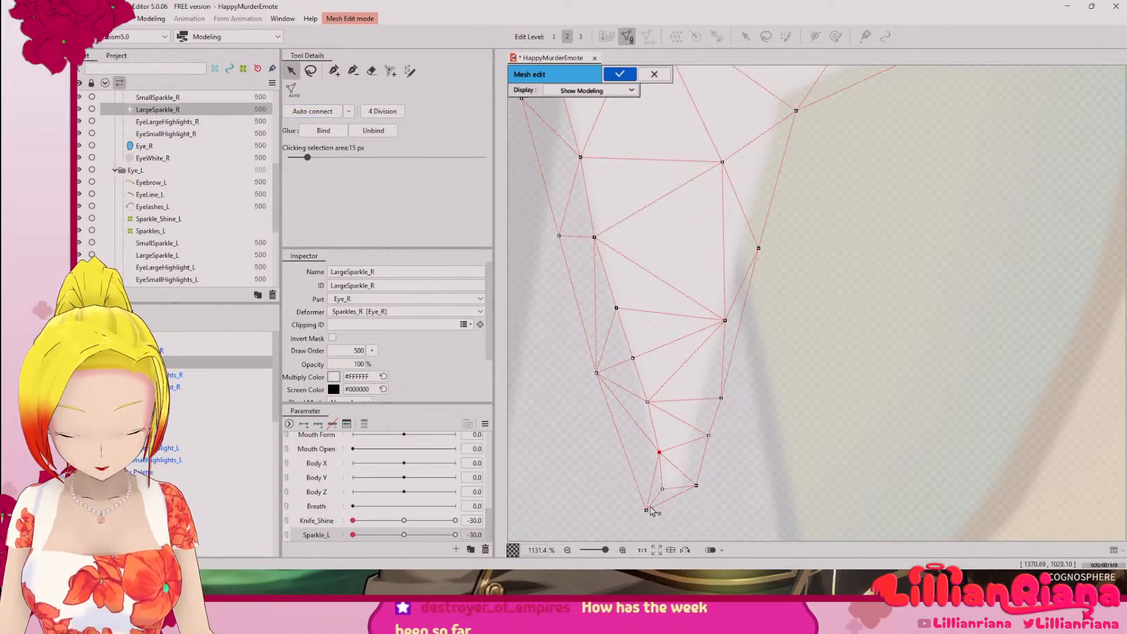
drag(646, 510, 671, 499)
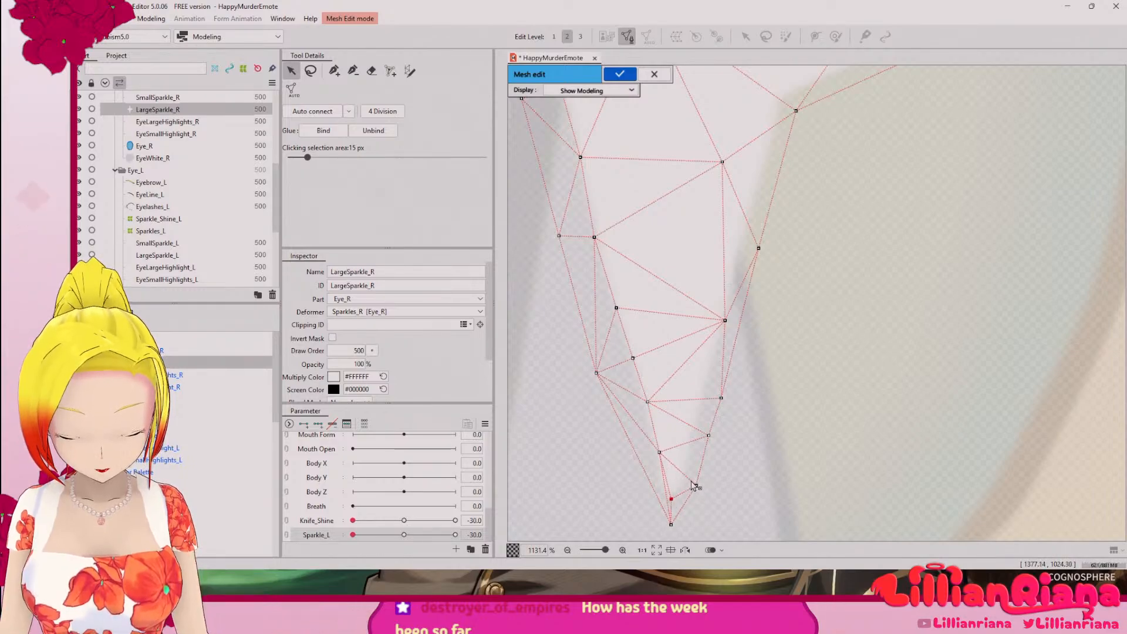
drag(660, 453, 653, 444)
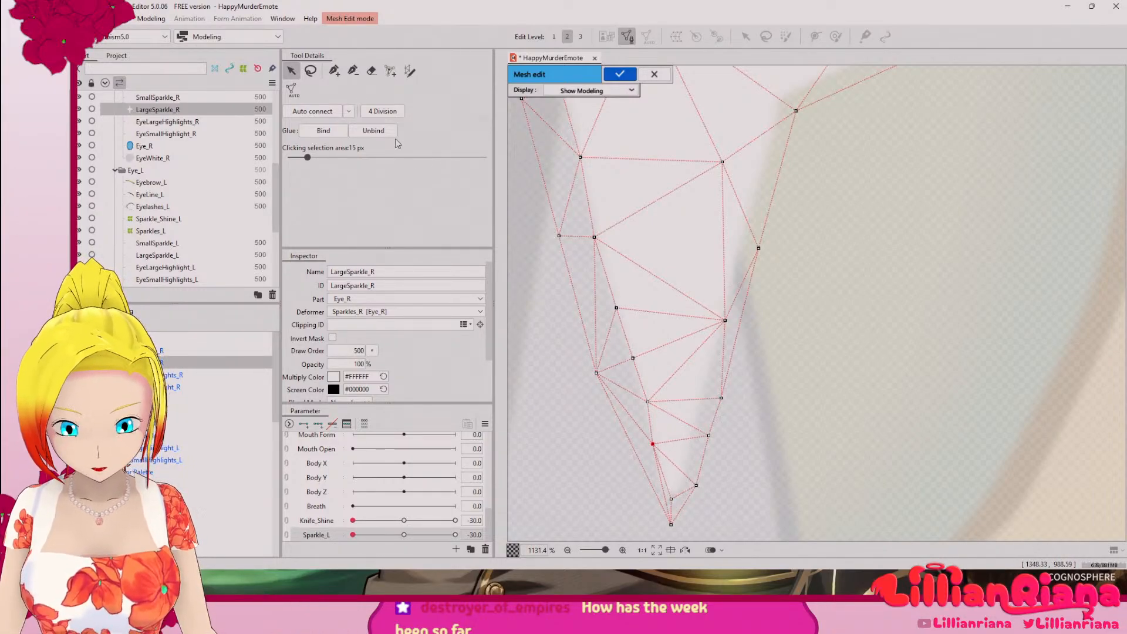
Step: Add vertices up the right edge of the lower arm, from the tip to the existing inner vertex
click(336, 71)
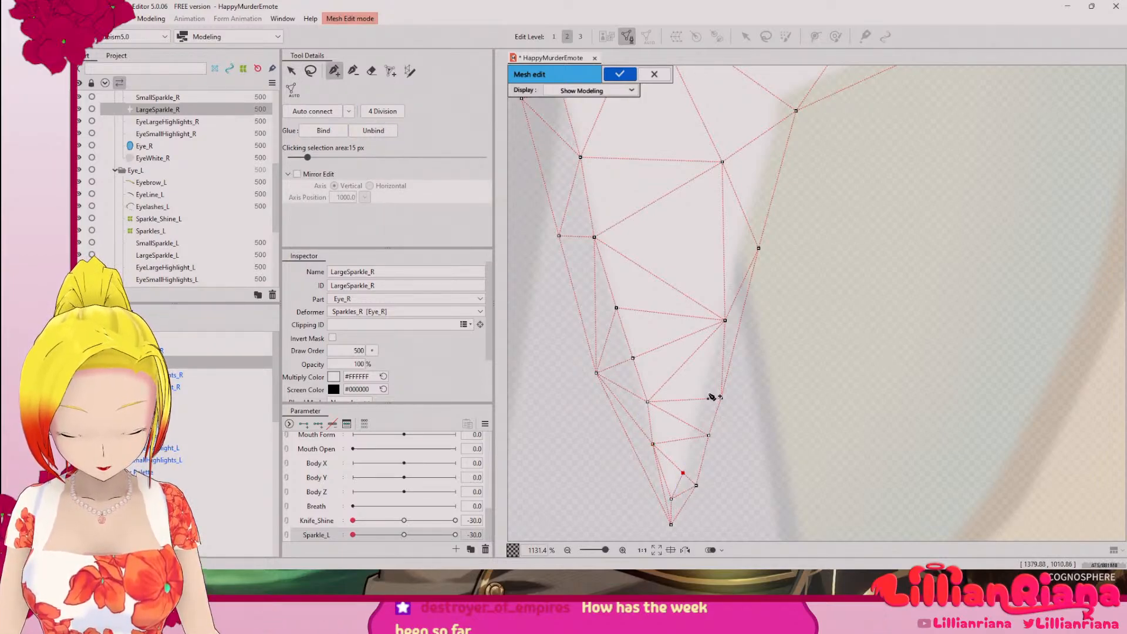
click(721, 398)
click(695, 438)
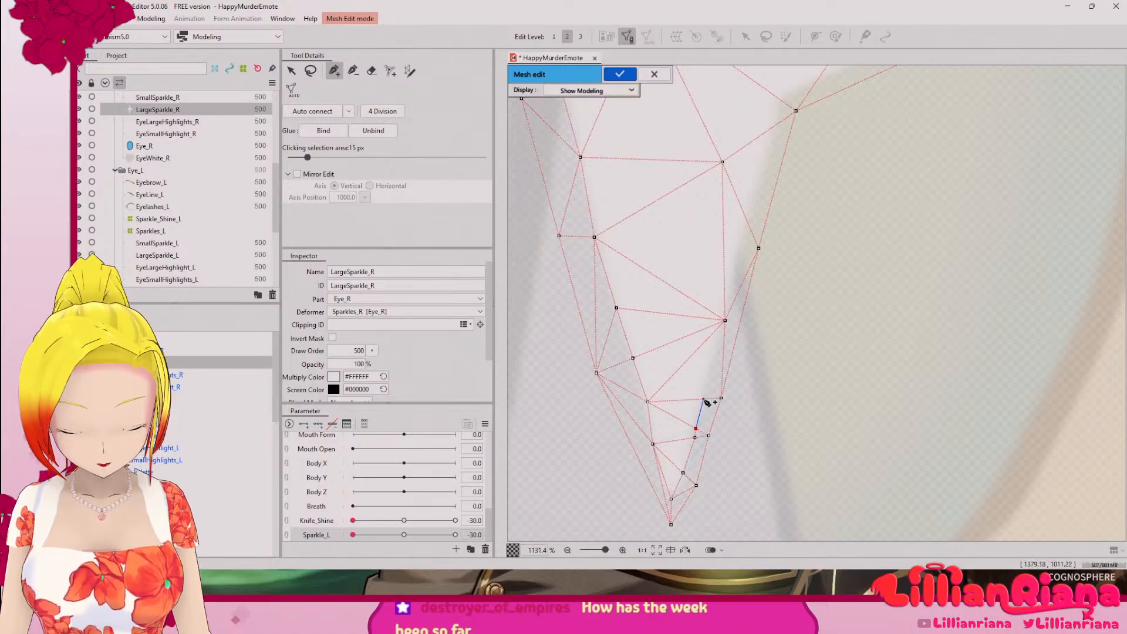
click(705, 399)
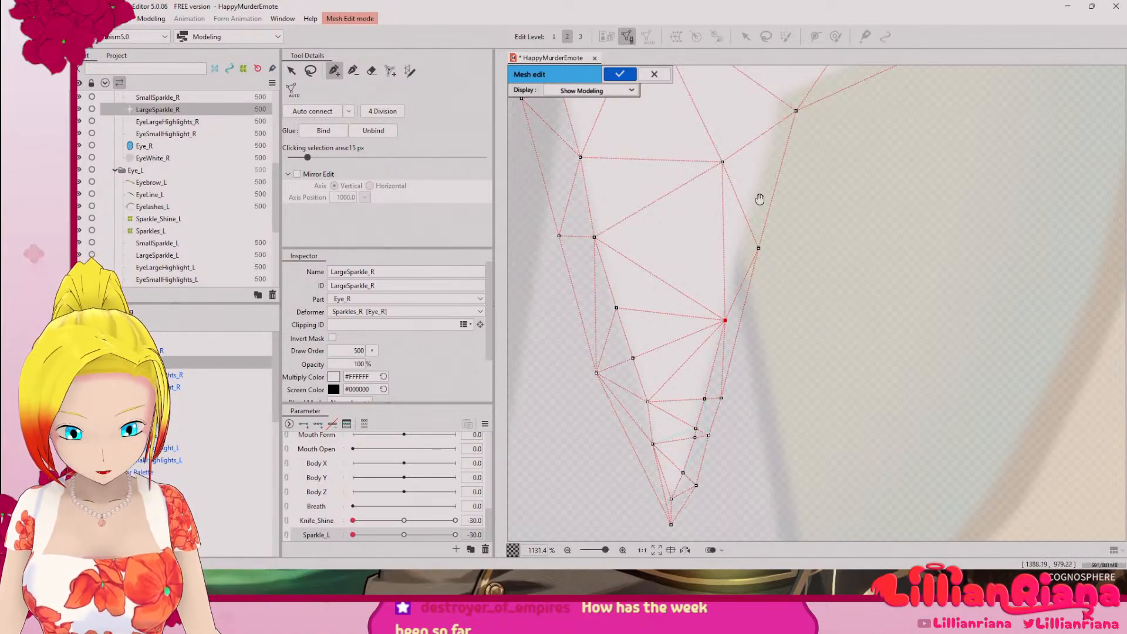
Step: Continue the vertices up the lower arm's right edge to the inner corner where it meets the right arm
drag(760, 200, 718, 312)
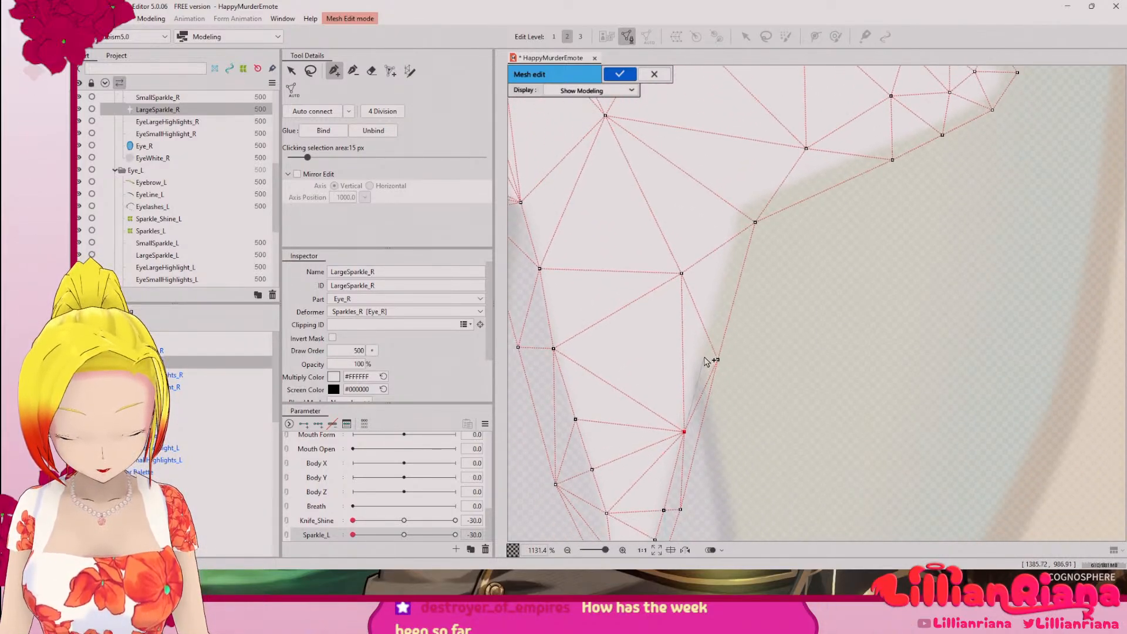
click(755, 221)
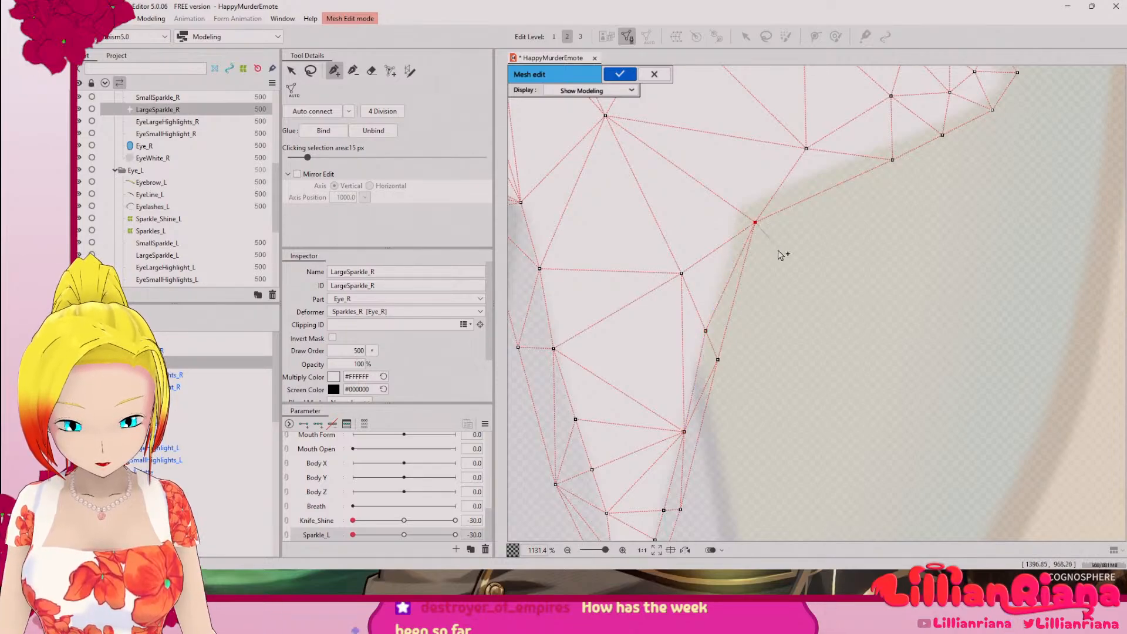
drag(780, 242, 707, 413)
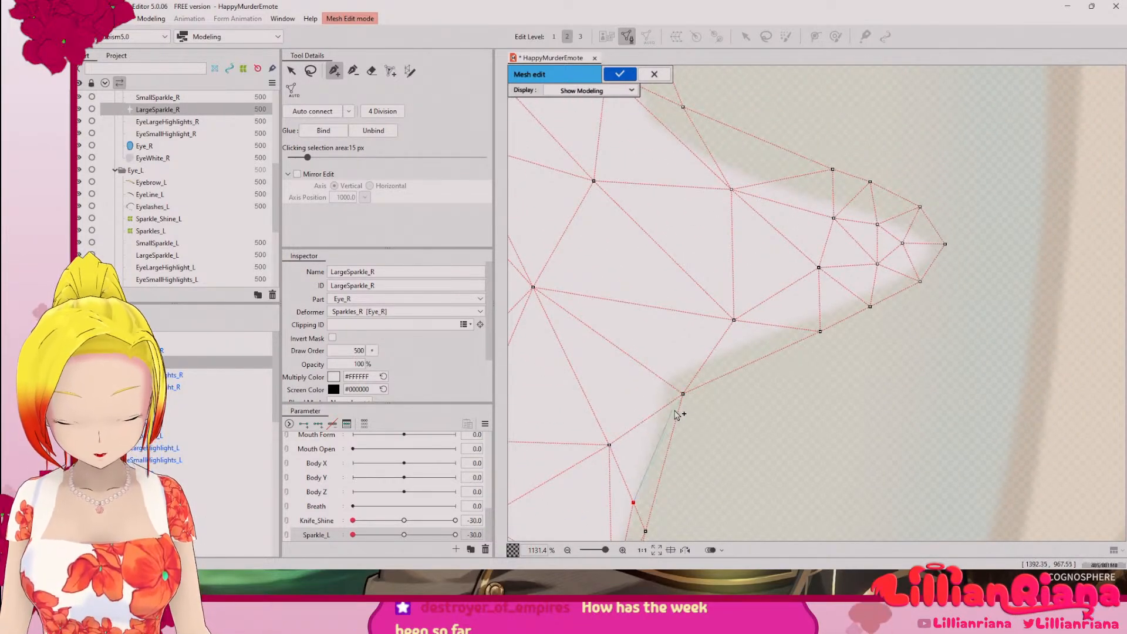
click(665, 406)
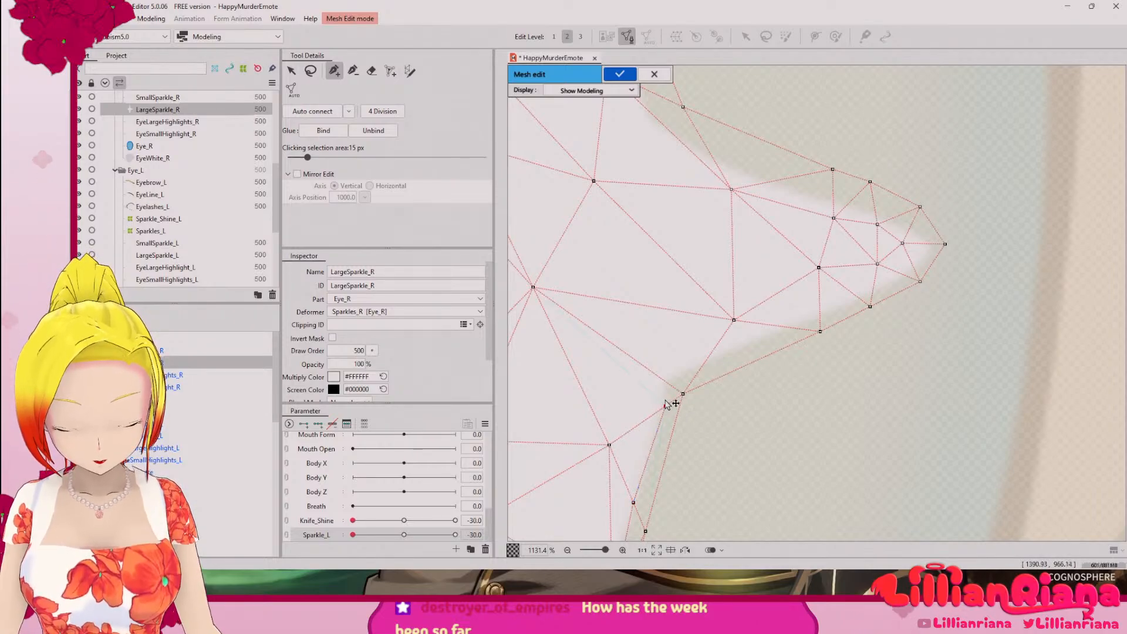
click(671, 384)
Step: Trace vertices along the right arm's lower edge and around its tip to the upper inner vertex
click(708, 357)
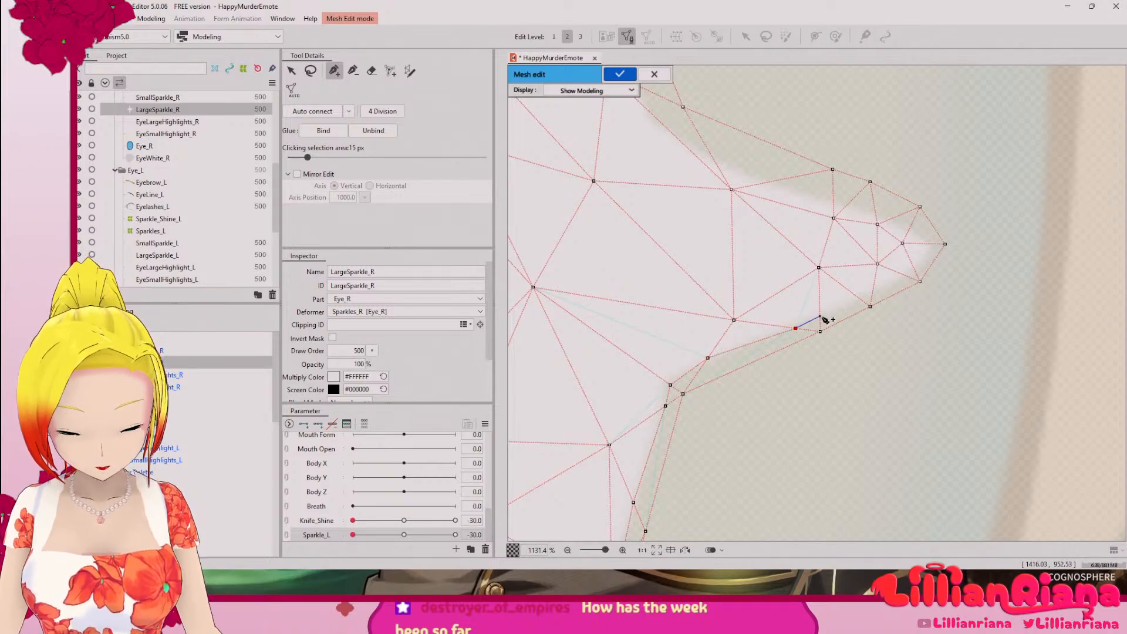
click(820, 317)
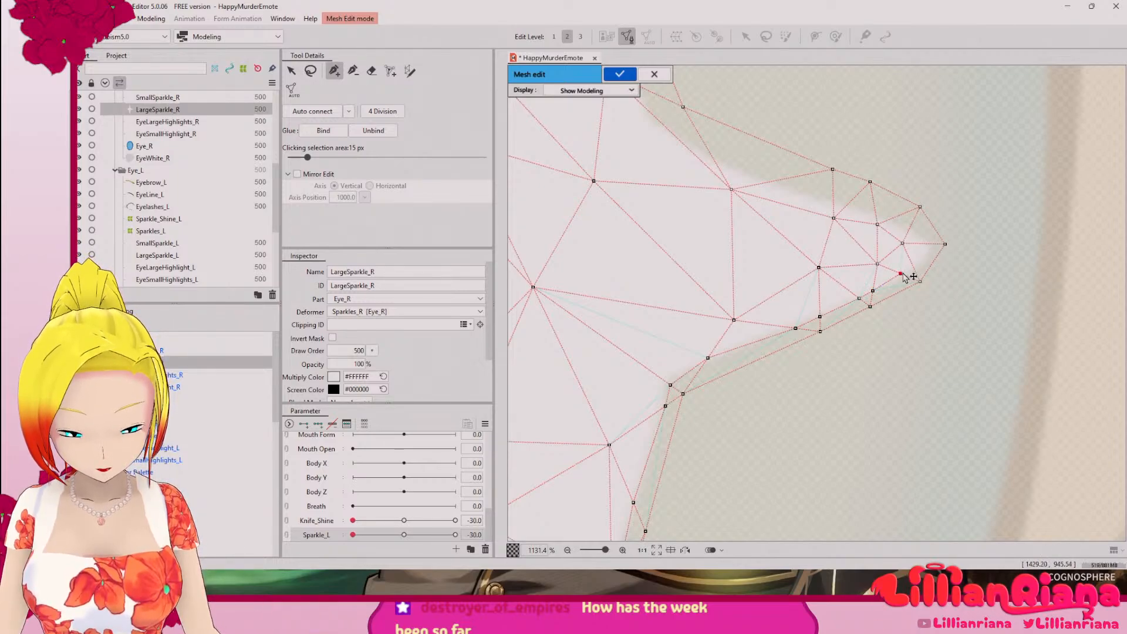
click(912, 264)
click(927, 243)
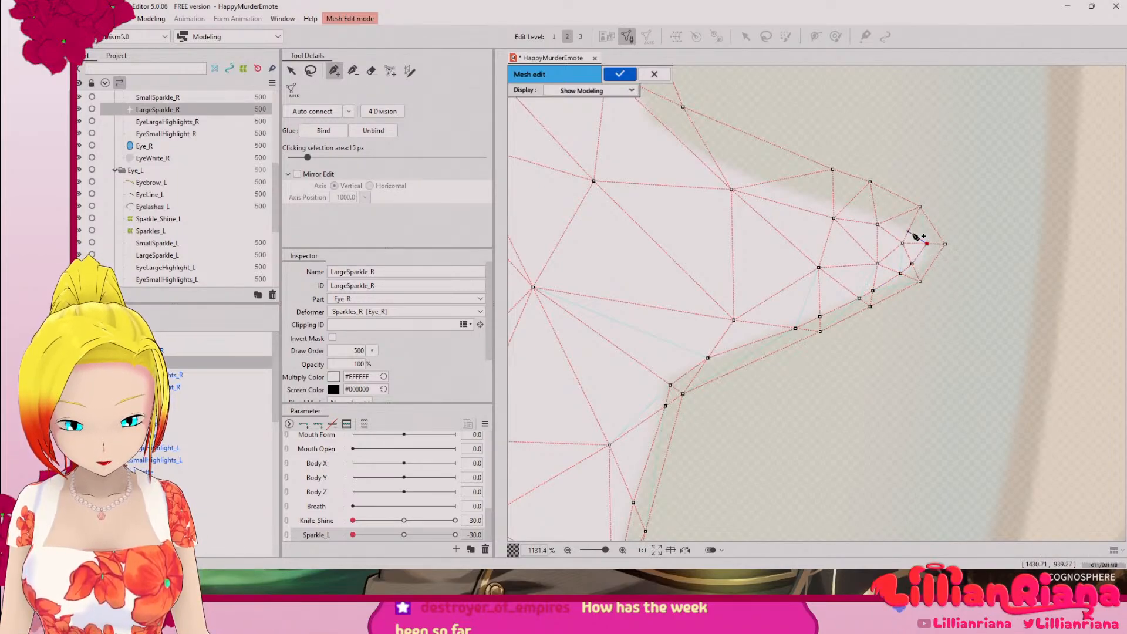
click(908, 231)
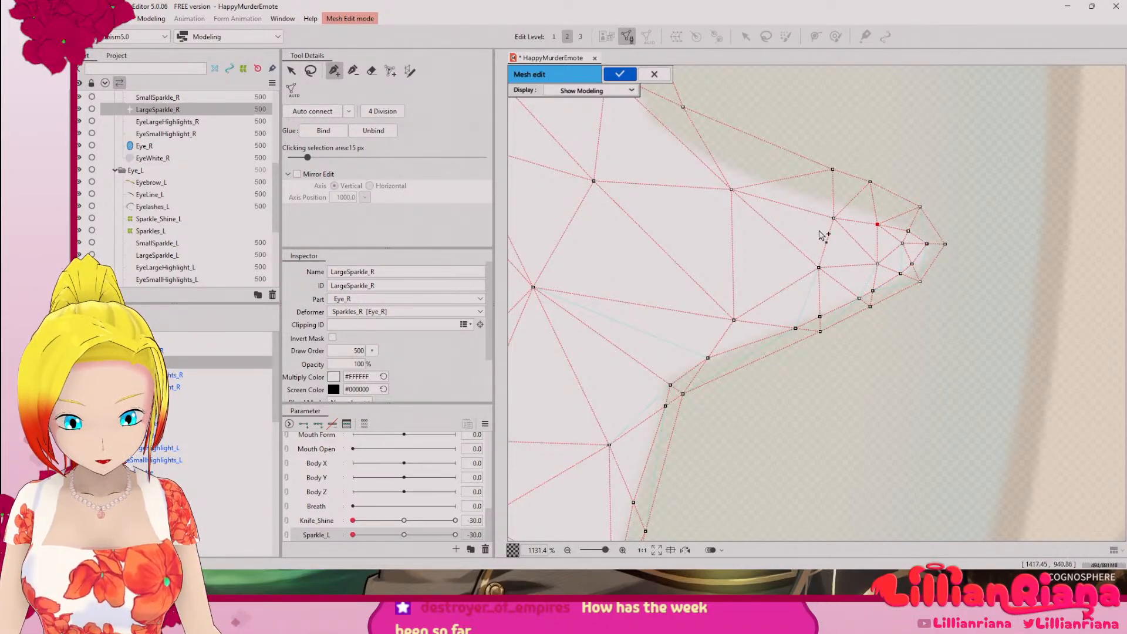
Step: Move the right arm's upper inner vertices outward onto the white shape's upper edge
scroll(822, 235, up, 3)
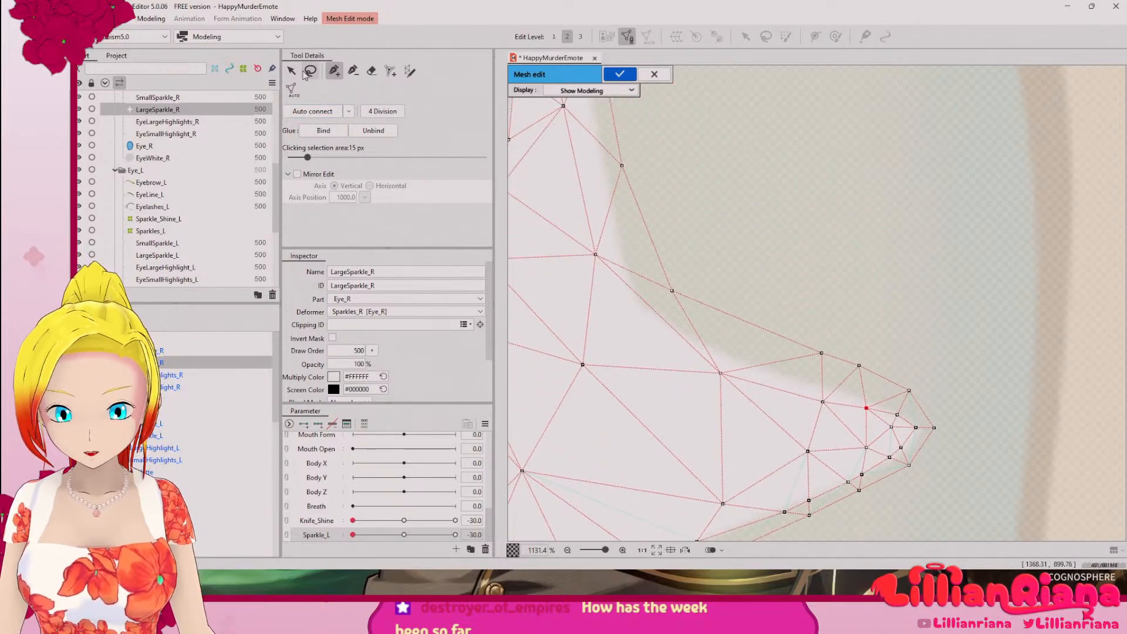
click(292, 71)
drag(721, 376, 717, 358)
drag(822, 399, 868, 407)
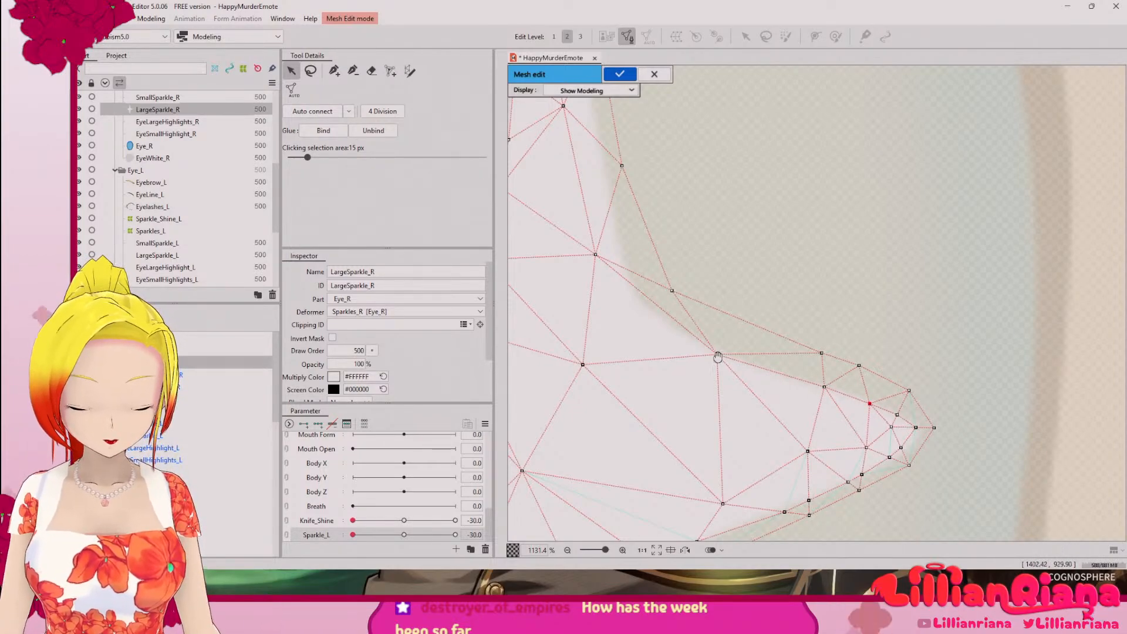
Step: Move two inner vertices onto the upper arm's right edge and add a vertex between them
drag(711, 356, 799, 410)
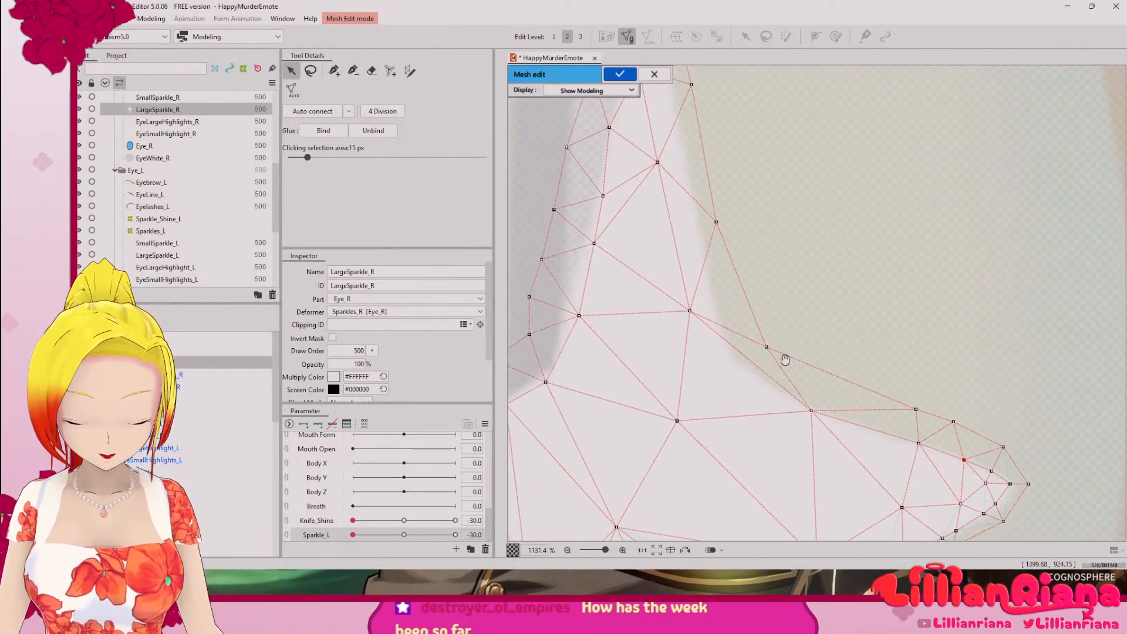
drag(690, 312, 741, 357)
drag(730, 255, 763, 372)
drag(698, 284, 716, 257)
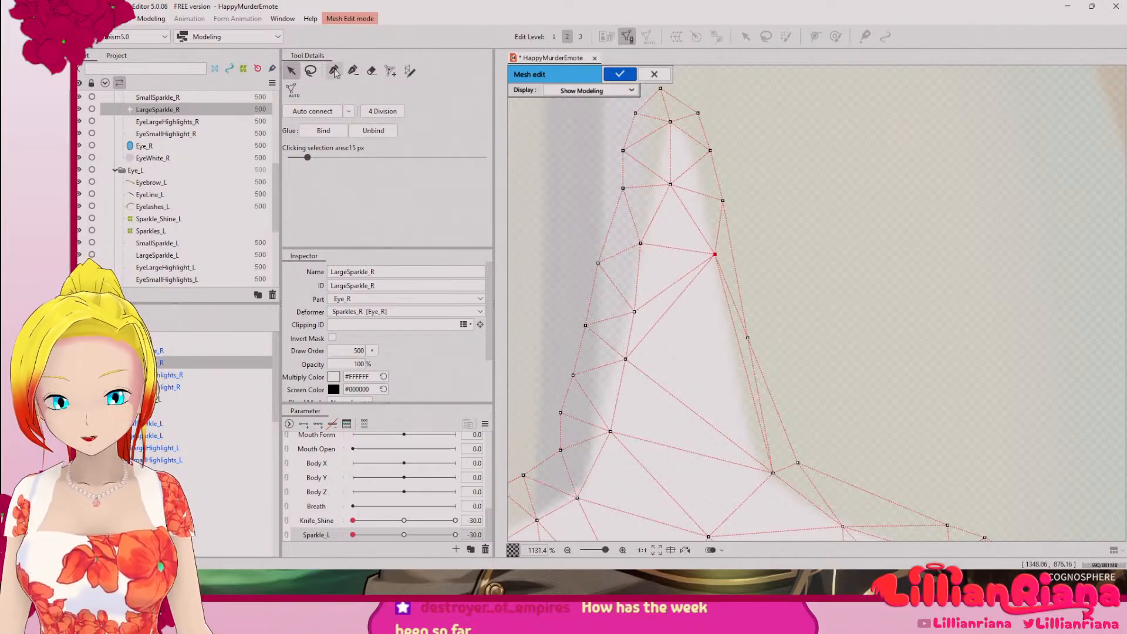
click(334, 71)
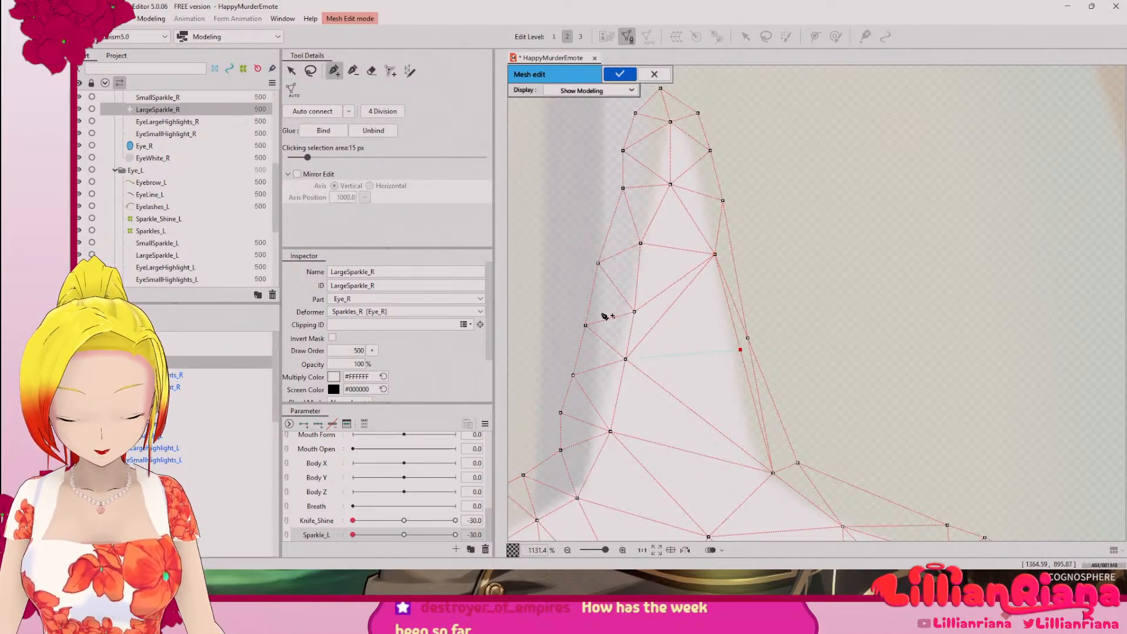
Step: Shift the two inner vertices near the upper arm's tip onto its left edge and point
click(291, 70)
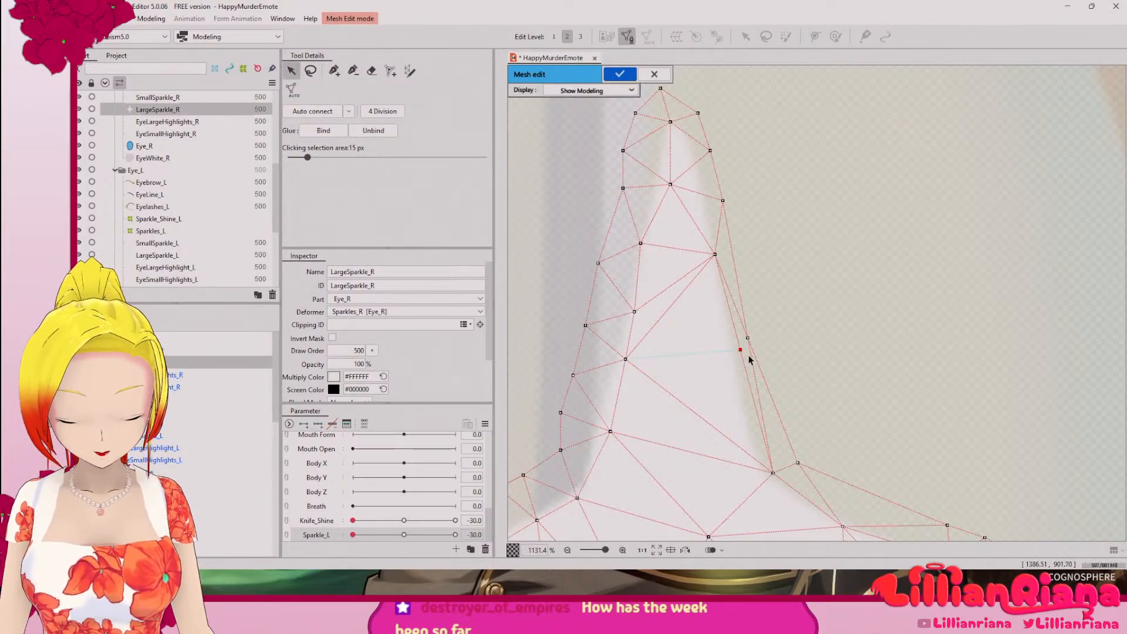
drag(749, 357, 750, 438)
drag(714, 296, 721, 411)
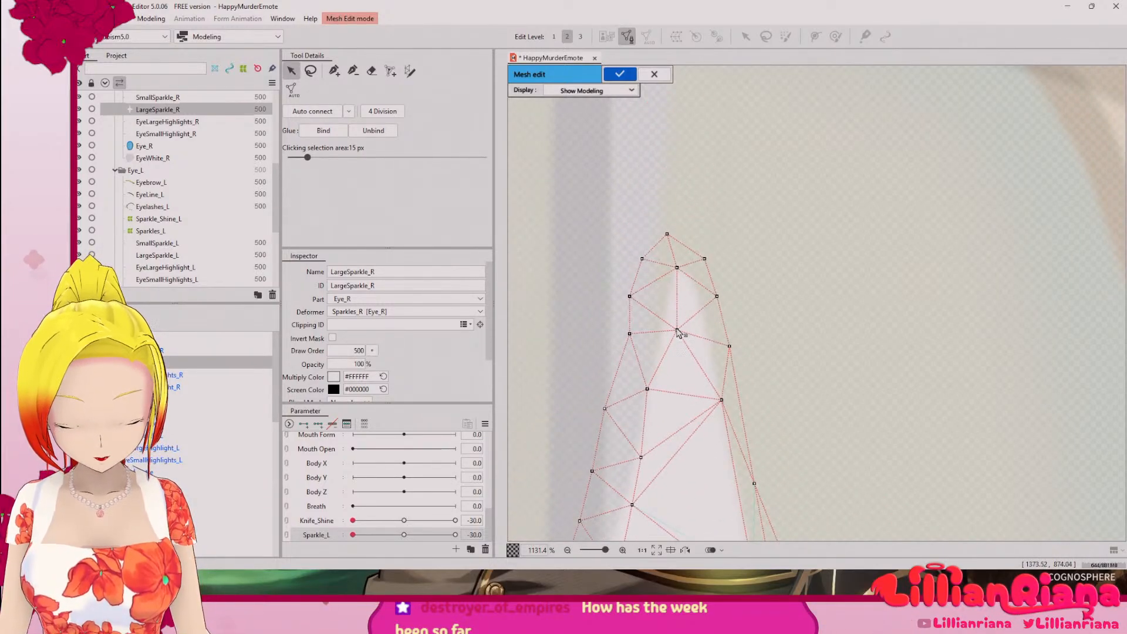
drag(679, 332, 664, 329)
drag(677, 267, 674, 268)
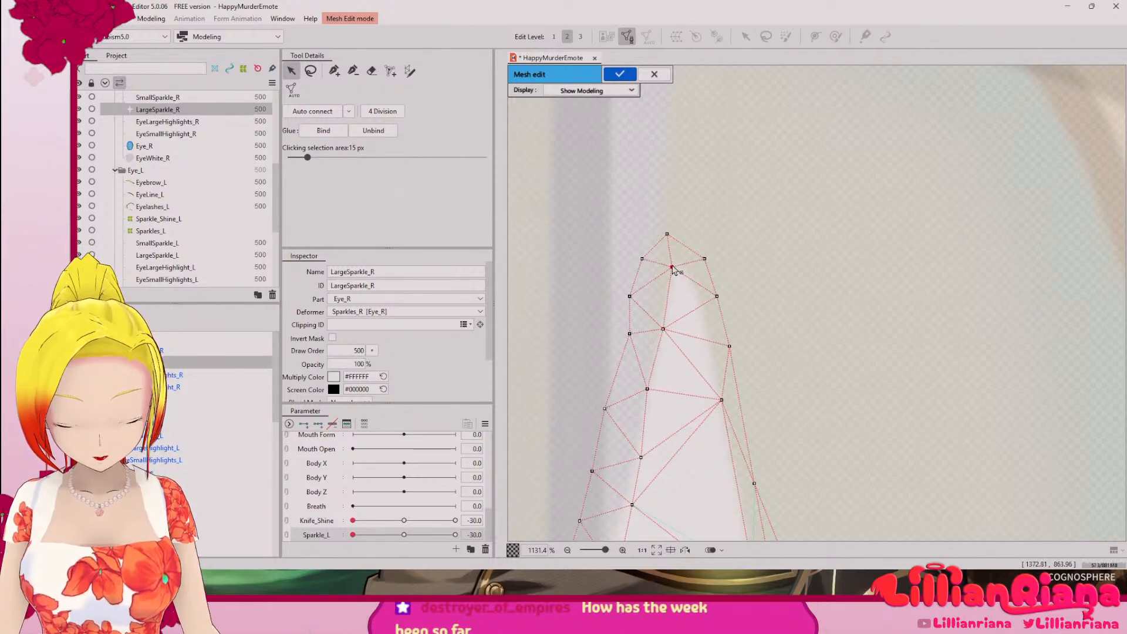
Step: Add vertices up the upper arm's right edge to its point and auto-connect the large sparkle's mesh
click(335, 71)
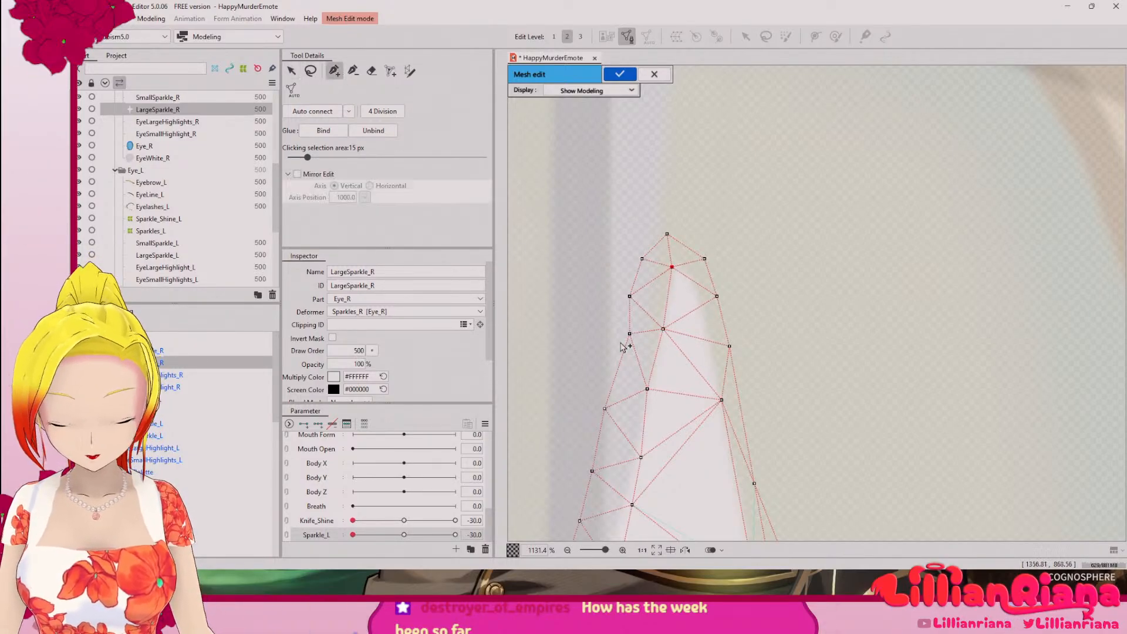
click(722, 400)
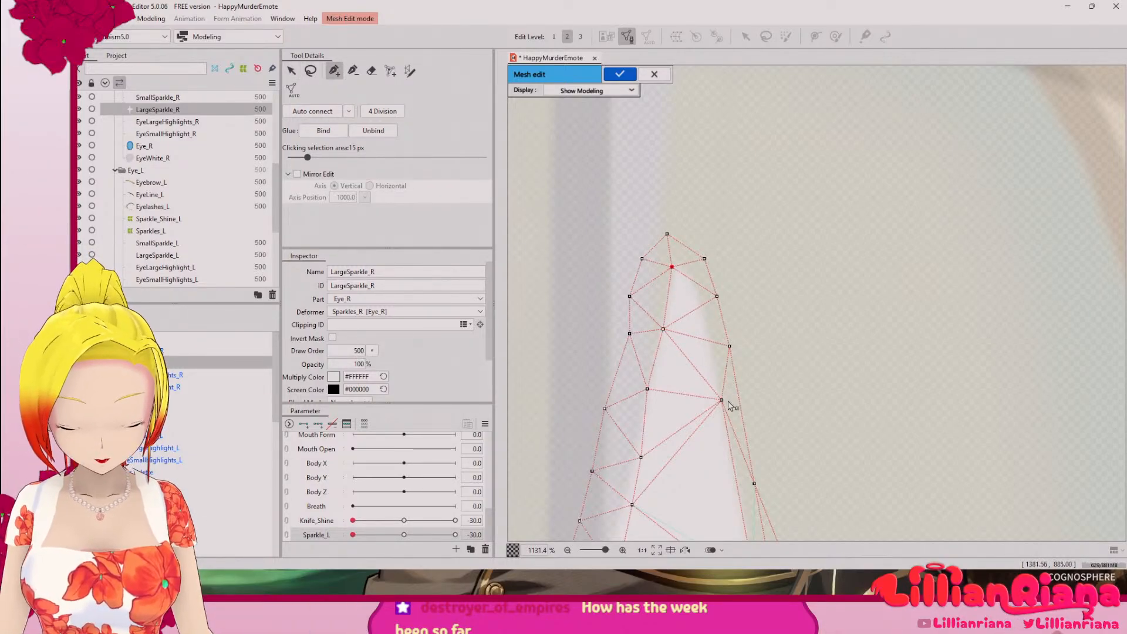
click(710, 341)
click(699, 307)
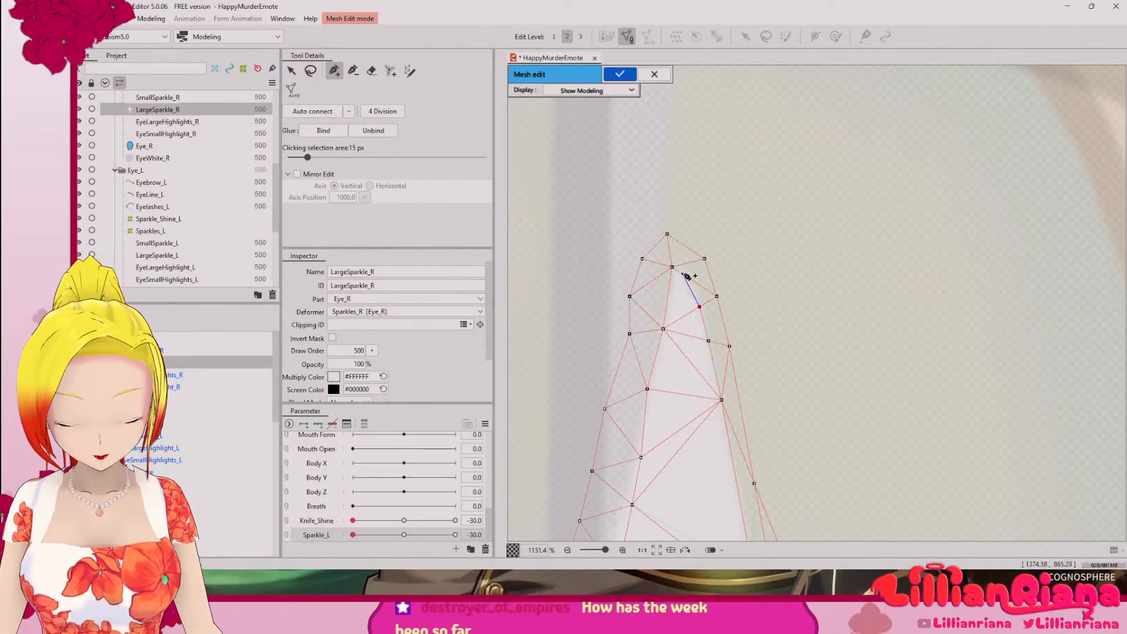
click(681, 273)
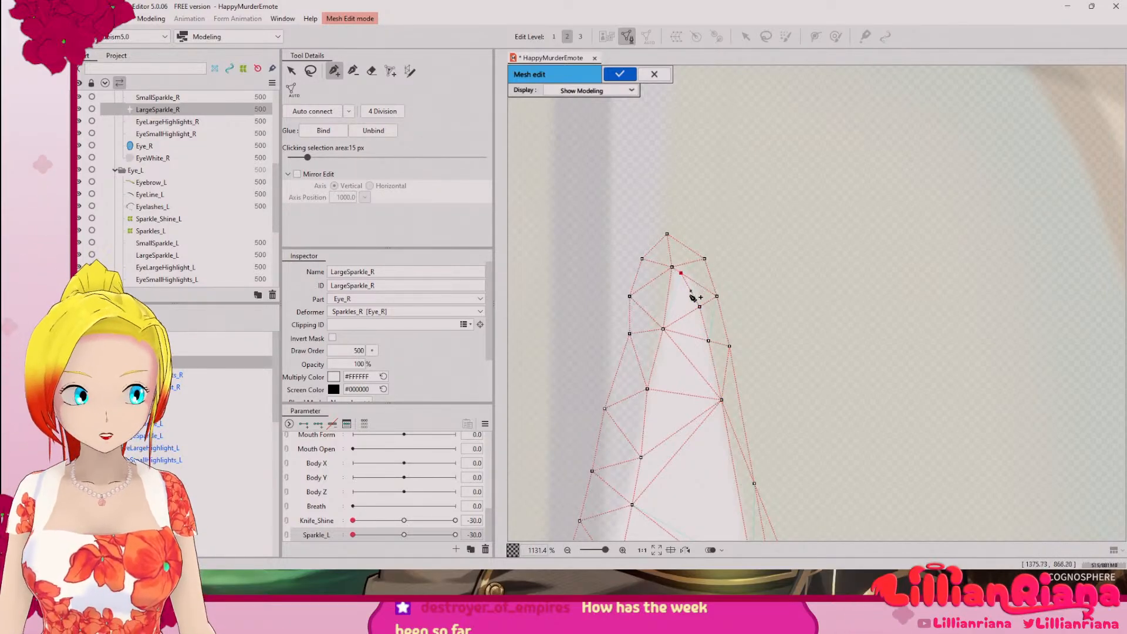
scroll(722, 343, down, 5)
scroll(723, 344, down, 1)
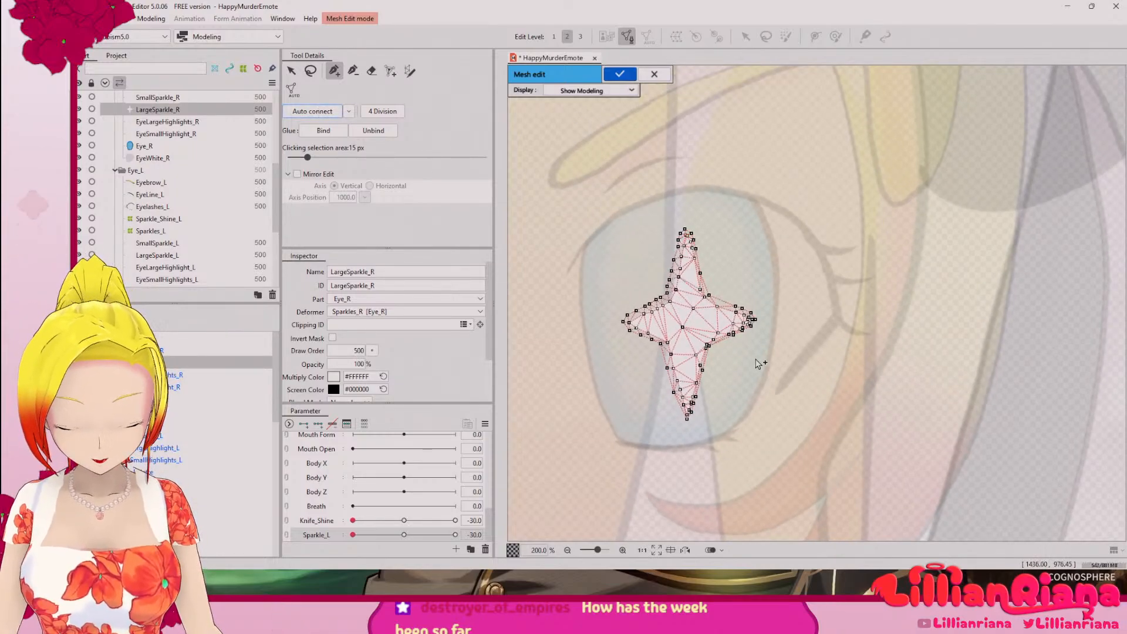
Step: Apply the LargeSparkle_R mesh edit and select SmallSparkle_R
scroll(729, 382, down, 1)
drag(729, 382, 803, 274)
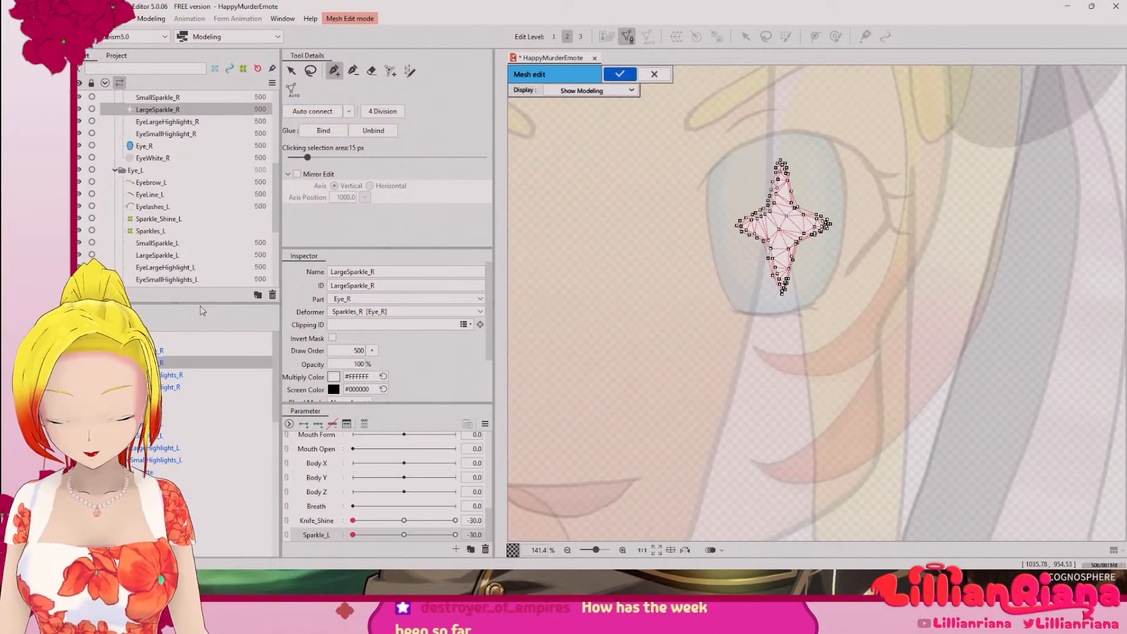
click(156, 351)
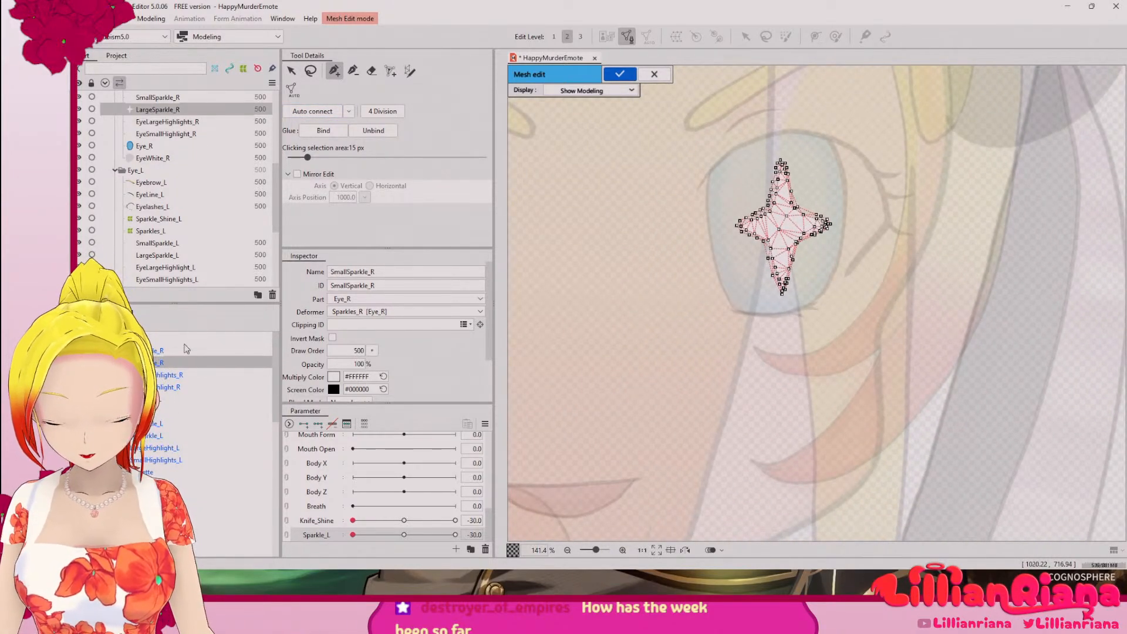
click(620, 74)
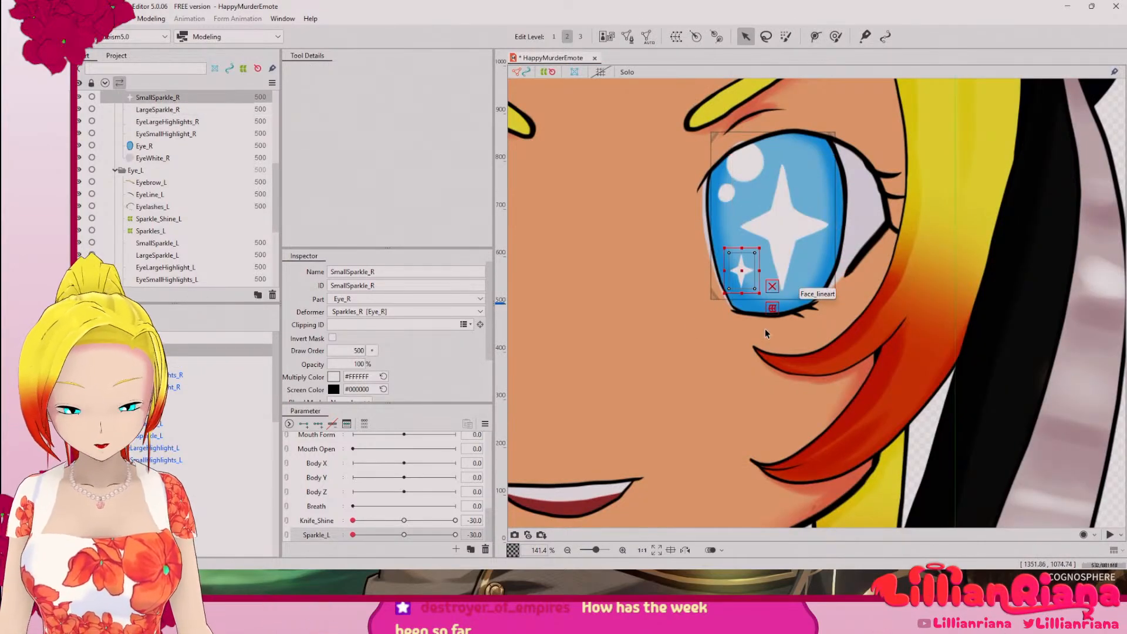
Step: Generate an automatic mesh for SmallSparkle_R with the Deformation (Heavy) preset and open it for manual mesh editing
scroll(741, 256, up, 5)
drag(775, 241, 690, 156)
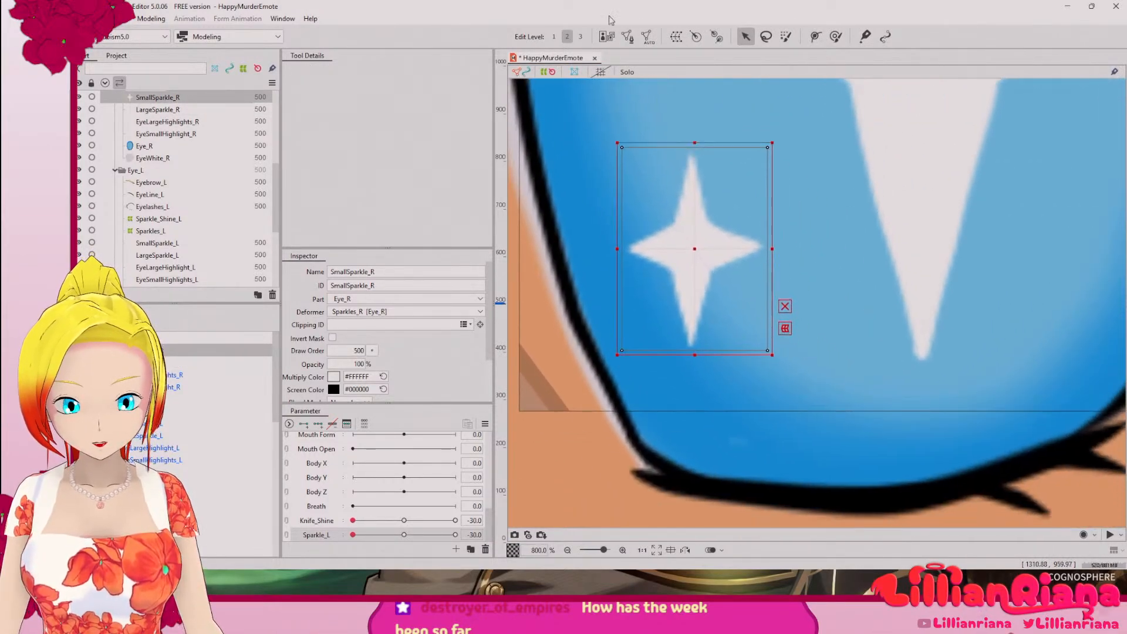
click(648, 36)
click(849, 189)
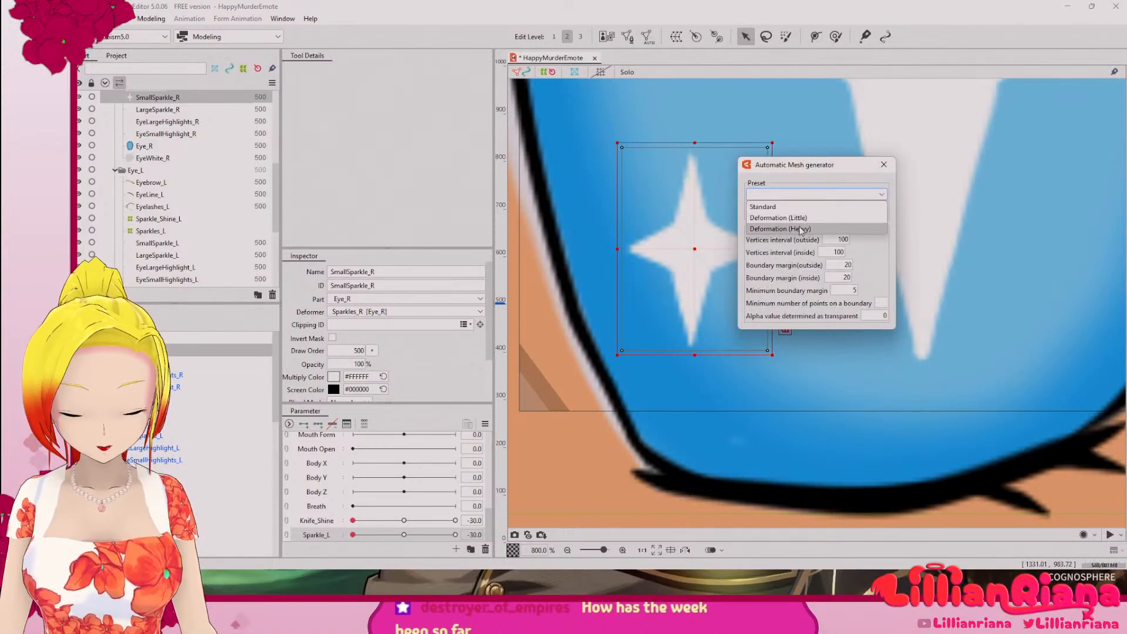
click(810, 232)
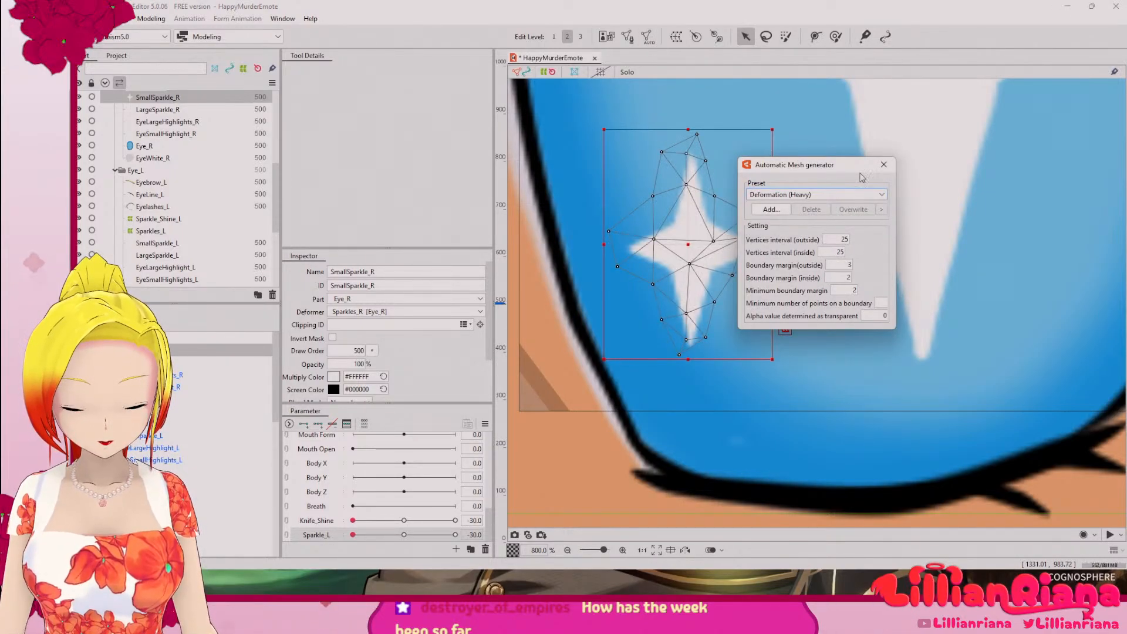
click(885, 165)
click(628, 37)
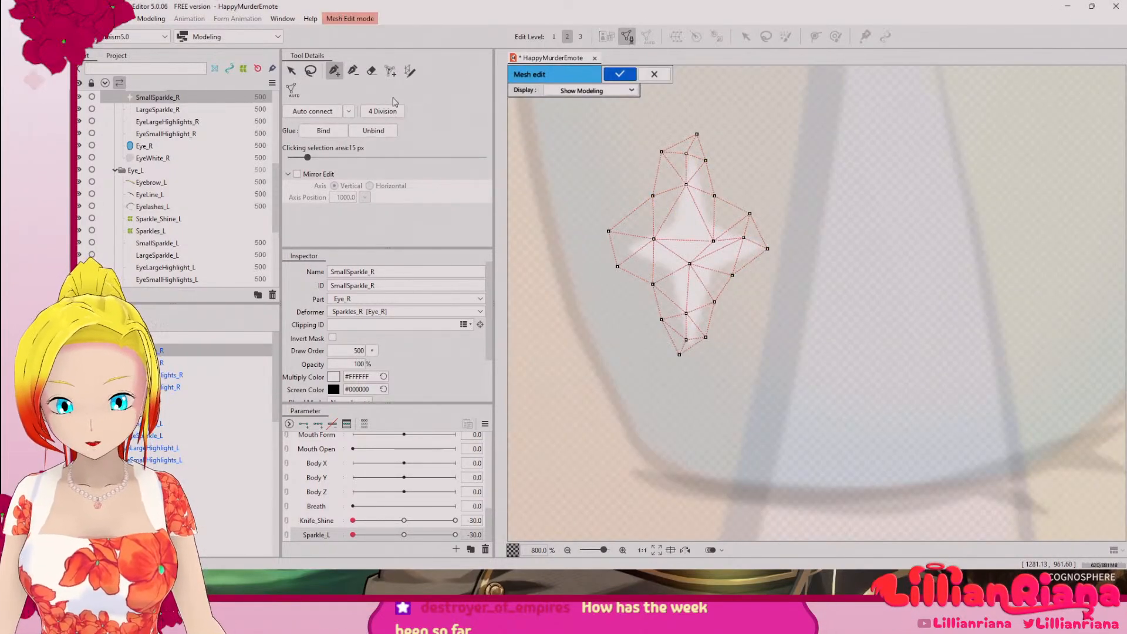
Step: Place vertices at the small sparkle's left point and upper-left inner corner, and shift the left arm's inner vertex onto the white edge
scroll(649, 247, up, 1)
scroll(649, 247, up, 2)
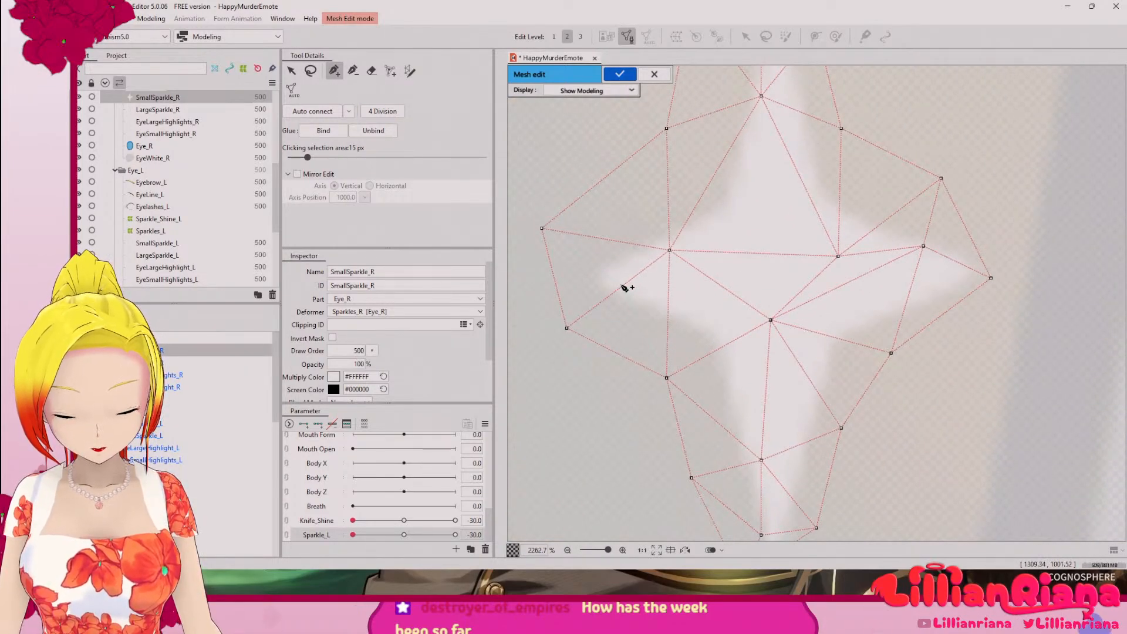
click(623, 286)
drag(605, 280, 599, 282)
drag(670, 250, 676, 240)
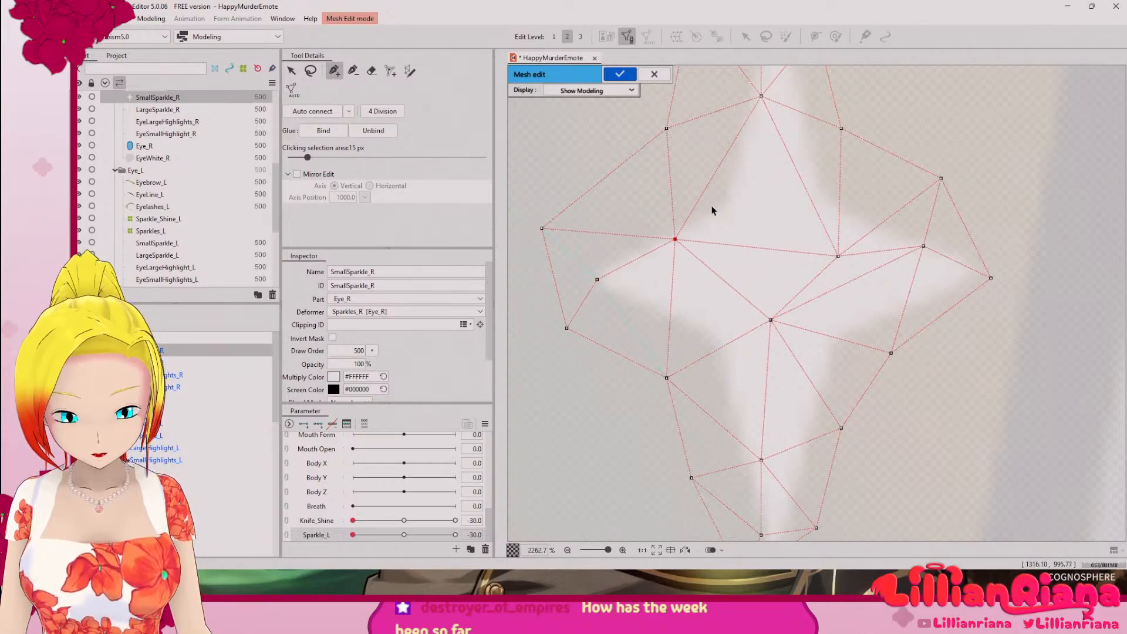
click(712, 177)
drag(714, 180, 733, 196)
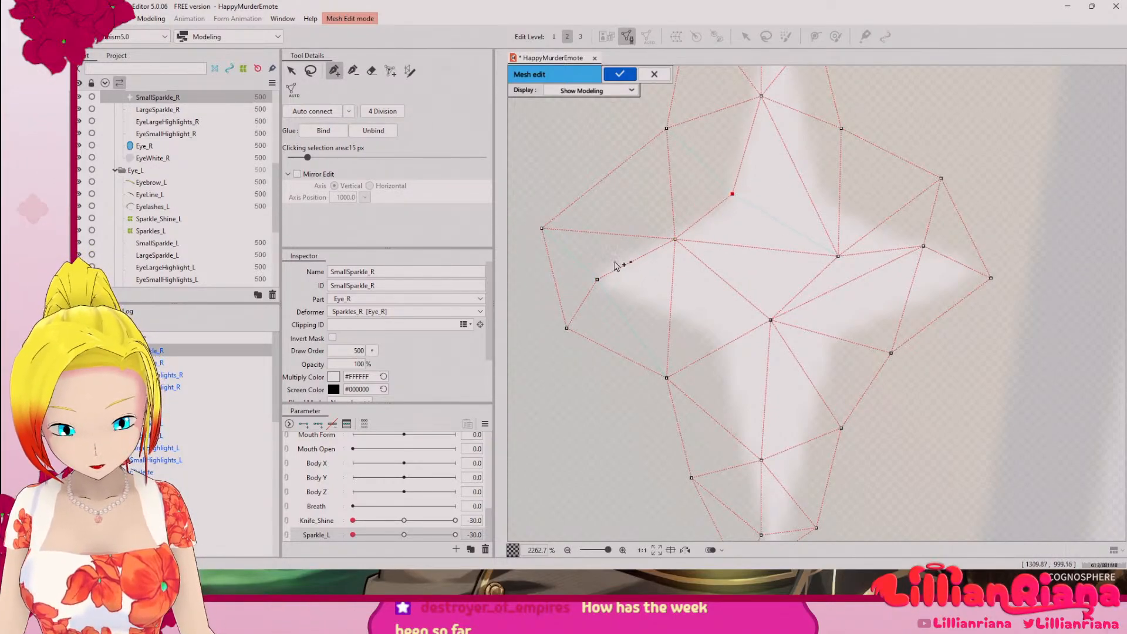
Step: Pull the outer vertices beside the left and upper arms in close to the small sparkle's white shape
drag(567, 328, 546, 284)
drag(542, 229, 637, 232)
drag(672, 135, 737, 381)
drag(726, 321, 722, 320)
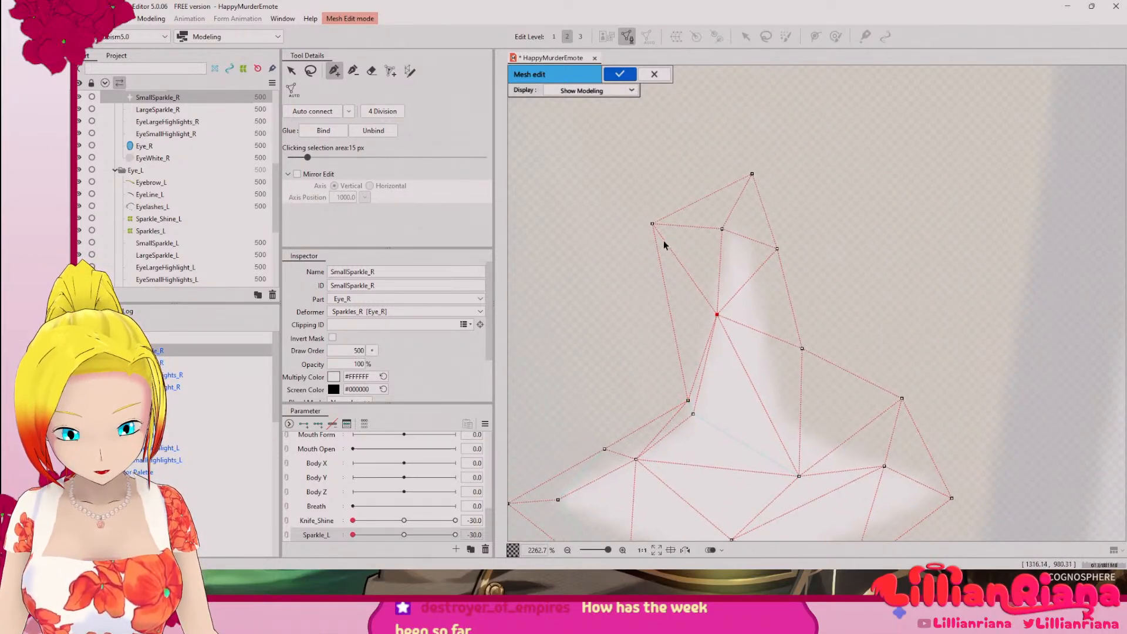
drag(656, 226, 707, 315)
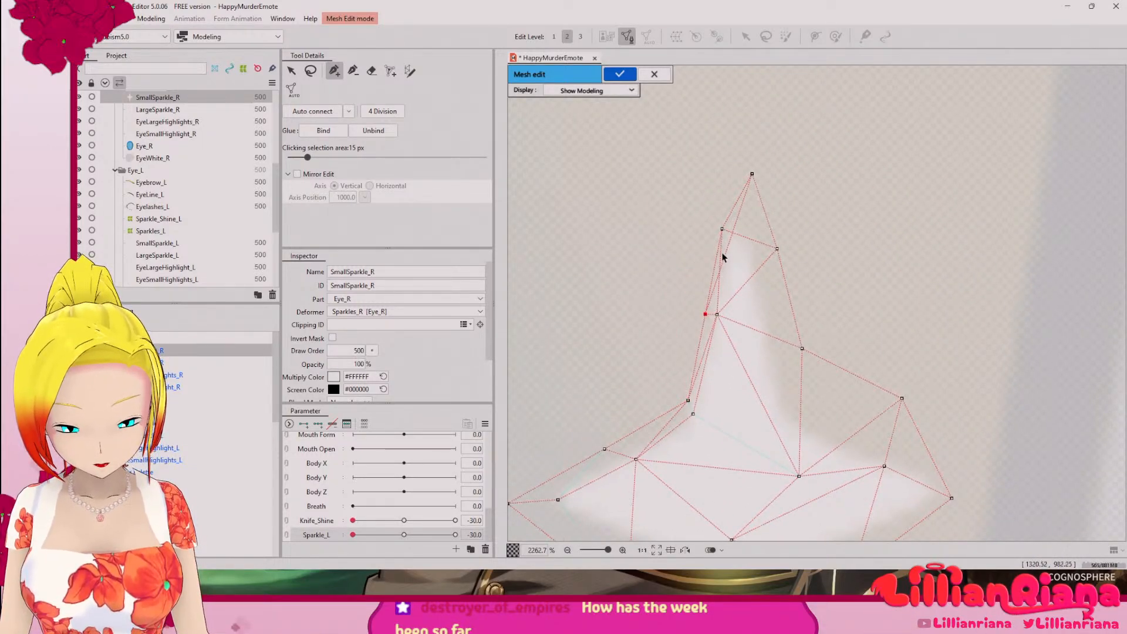
Step: Undo the stray vertex inside the upper arm, and move the inner and outer tip vertices over the arm's point
drag(724, 251, 729, 245)
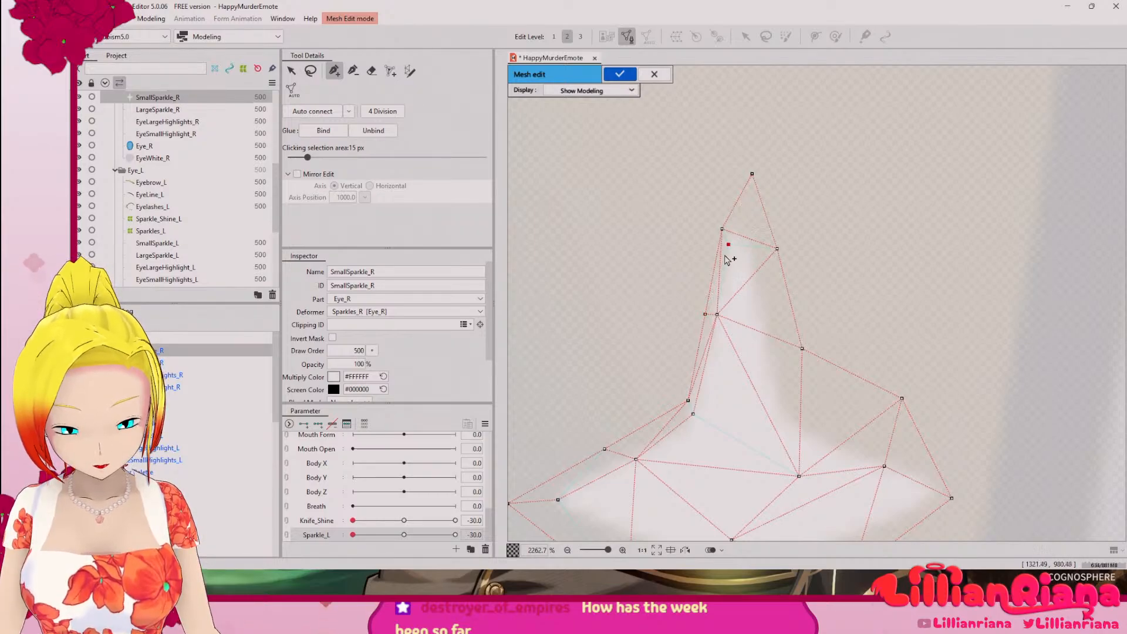
key(ctrl+z)
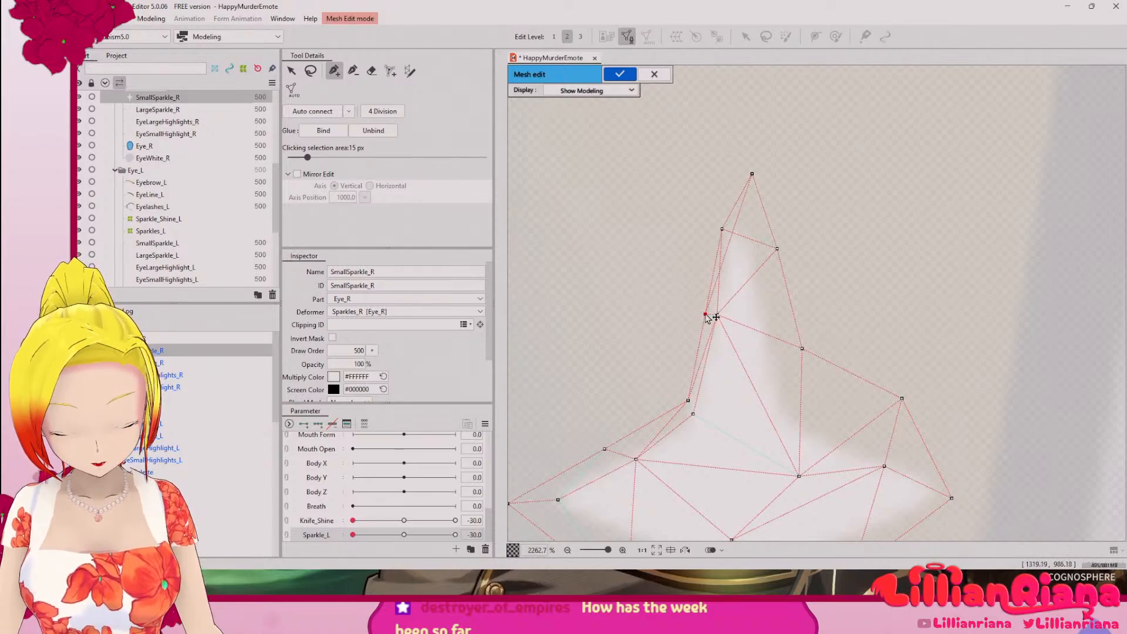
drag(726, 234, 751, 240)
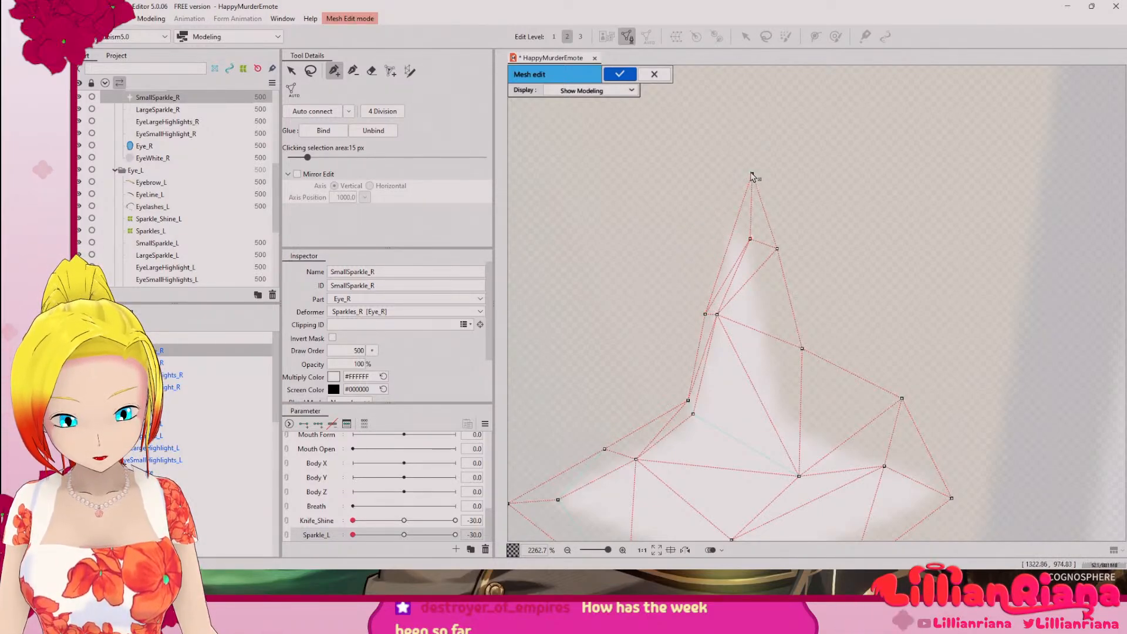
drag(752, 173, 740, 169)
drag(751, 242, 744, 219)
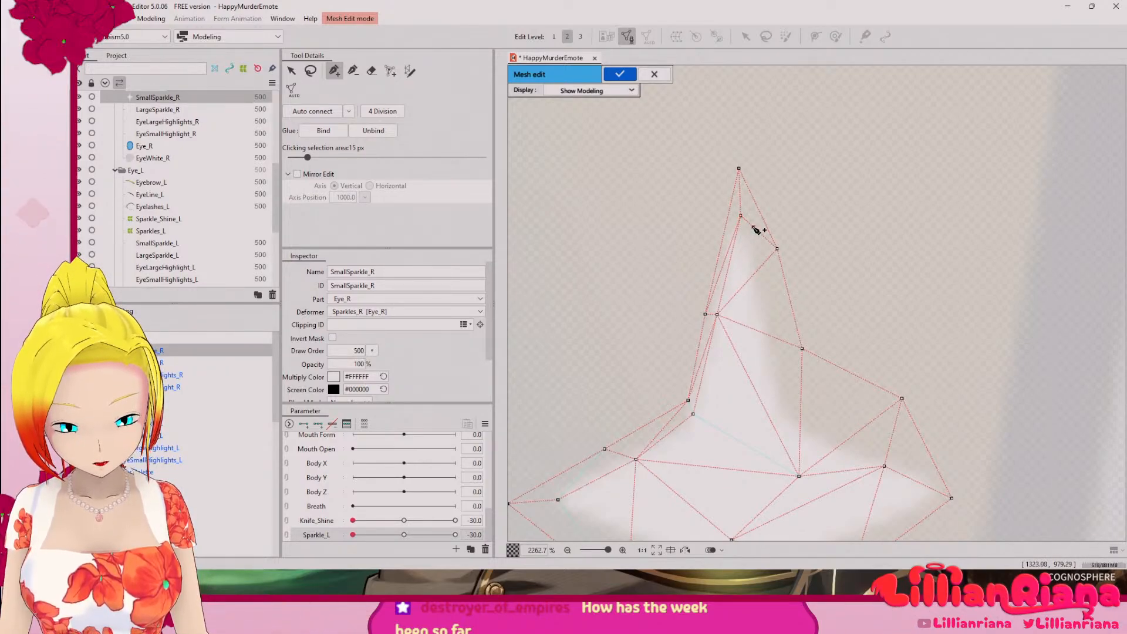
Step: Add two vertices on the upper arm's right edge and connect them to the neighbouring mesh vertices
click(754, 228)
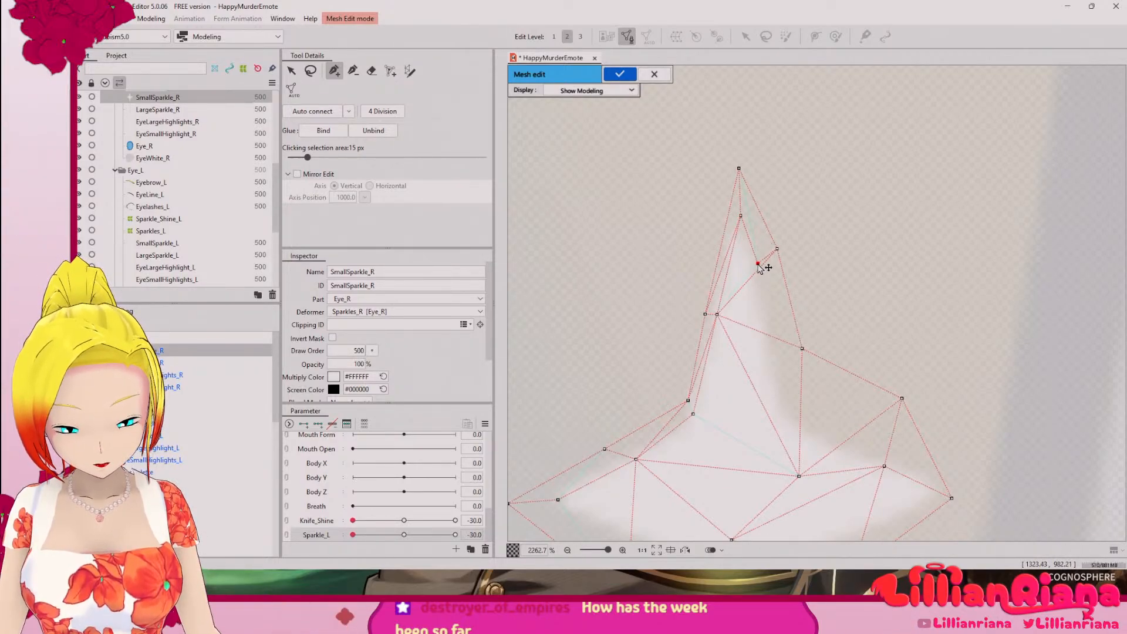
drag(762, 268, 761, 258)
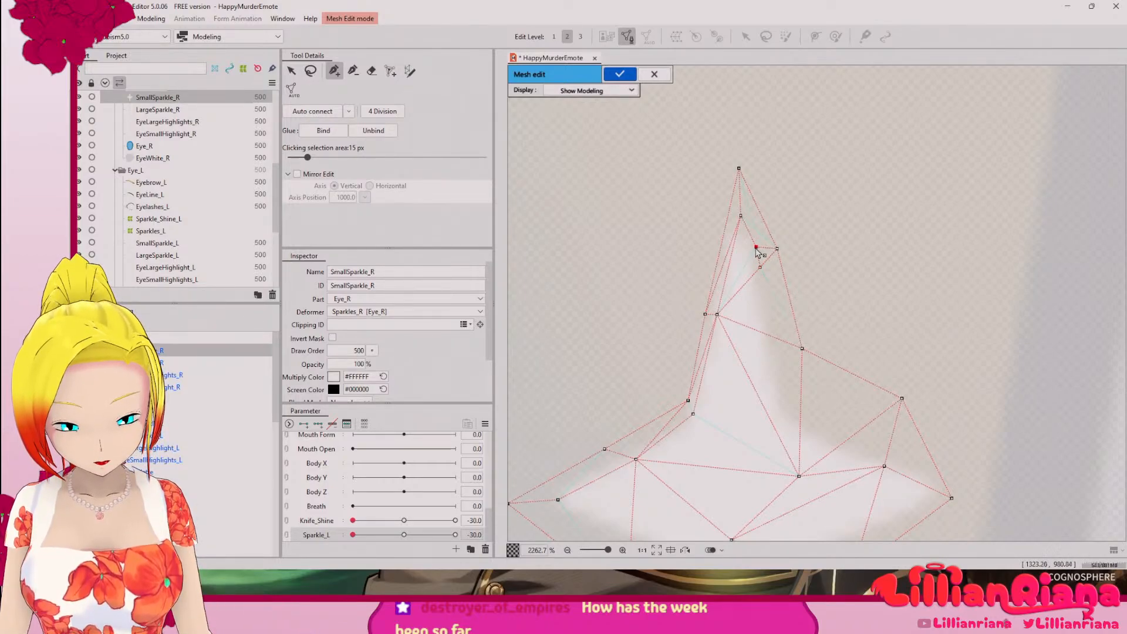
click(802, 350)
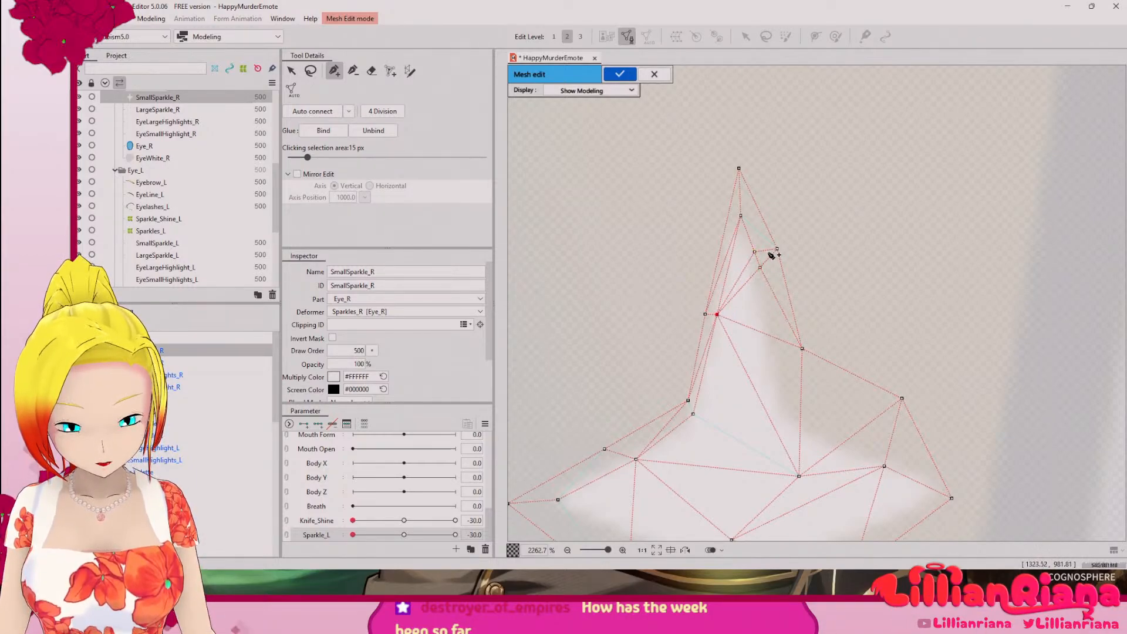
click(777, 249)
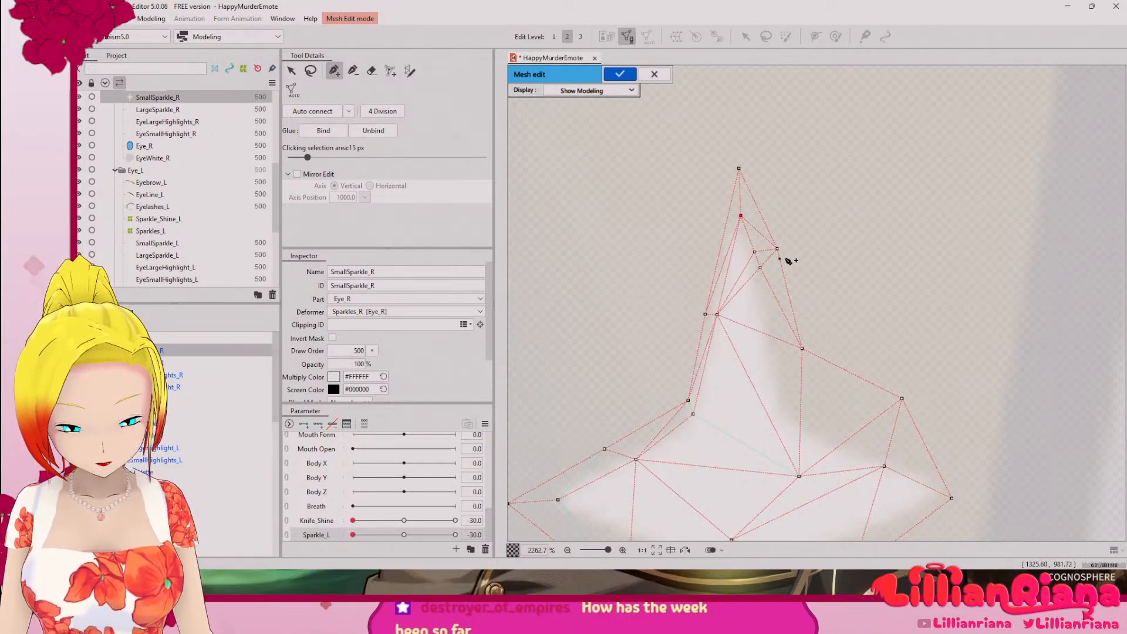
Step: Lasso all of the small sparkle's mesh vertices and delete them
drag(797, 325, 781, 141)
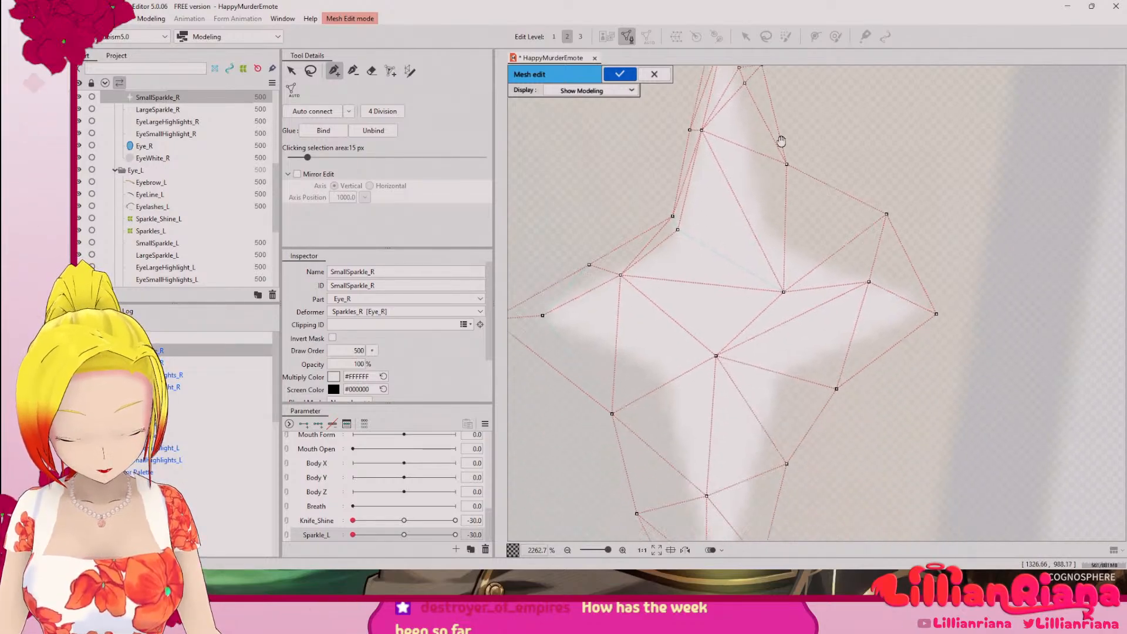
scroll(813, 260, down, 8)
scroll(684, 170, up, 8)
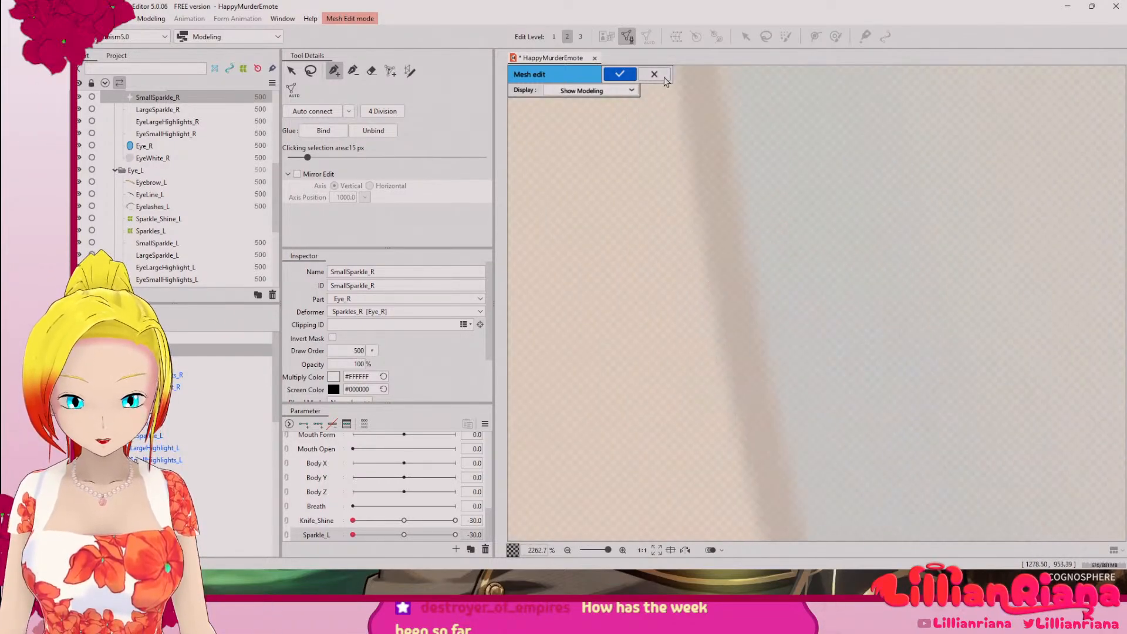
scroll(699, 159, down, 5)
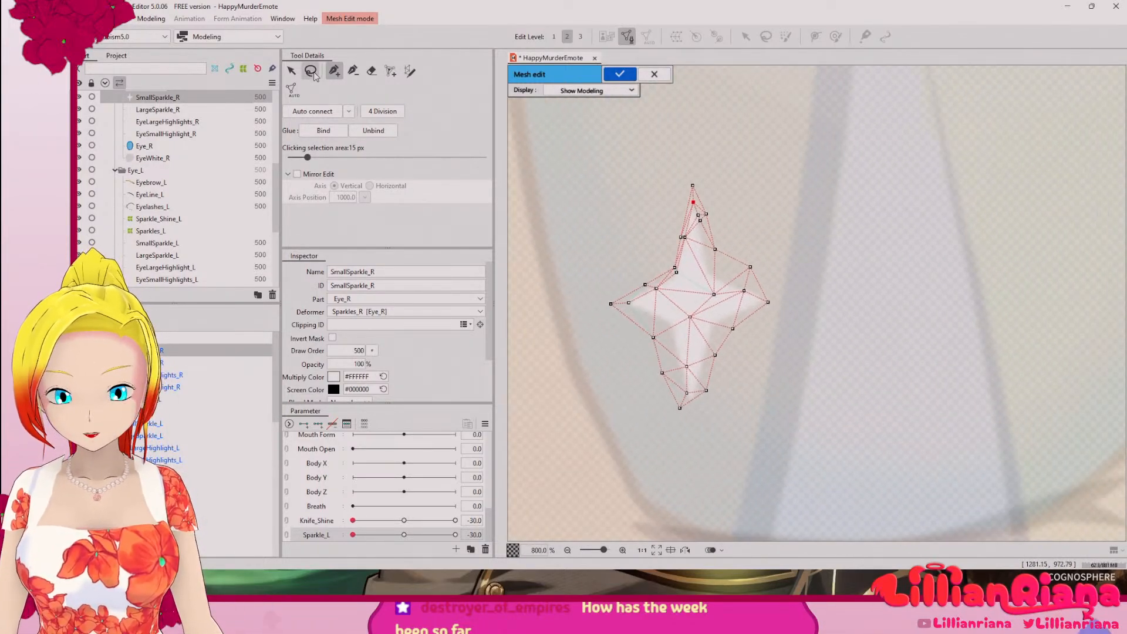
click(311, 71)
mouse_move(743, 192)
mouse_down()
mouse_move(587, 487)
mouse_move(722, 263)
mouse_up()
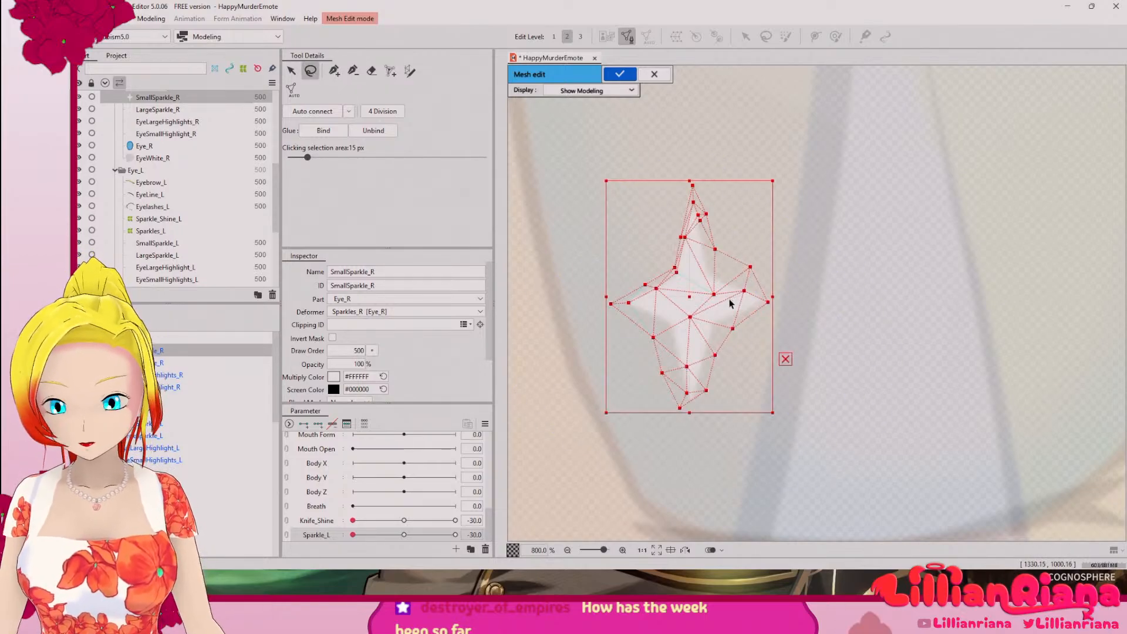
key(Delete)
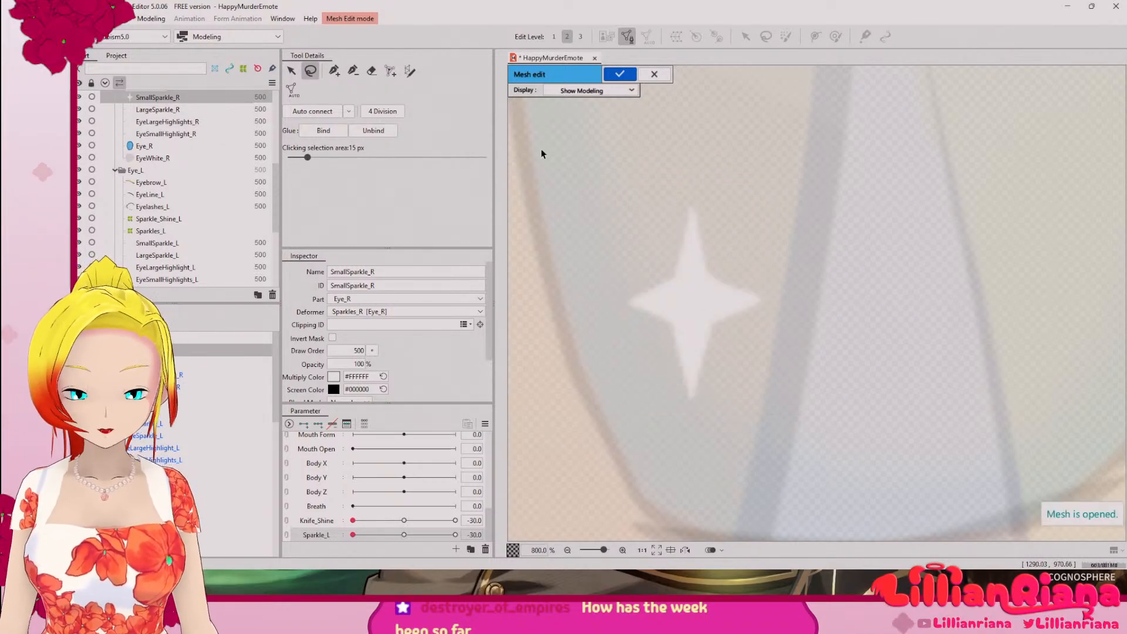
Step: Start a new outline above the small sparkle's upper point and trace vertices down the upper arm's left side onto the left arm
click(332, 71)
scroll(787, 259, up, 4)
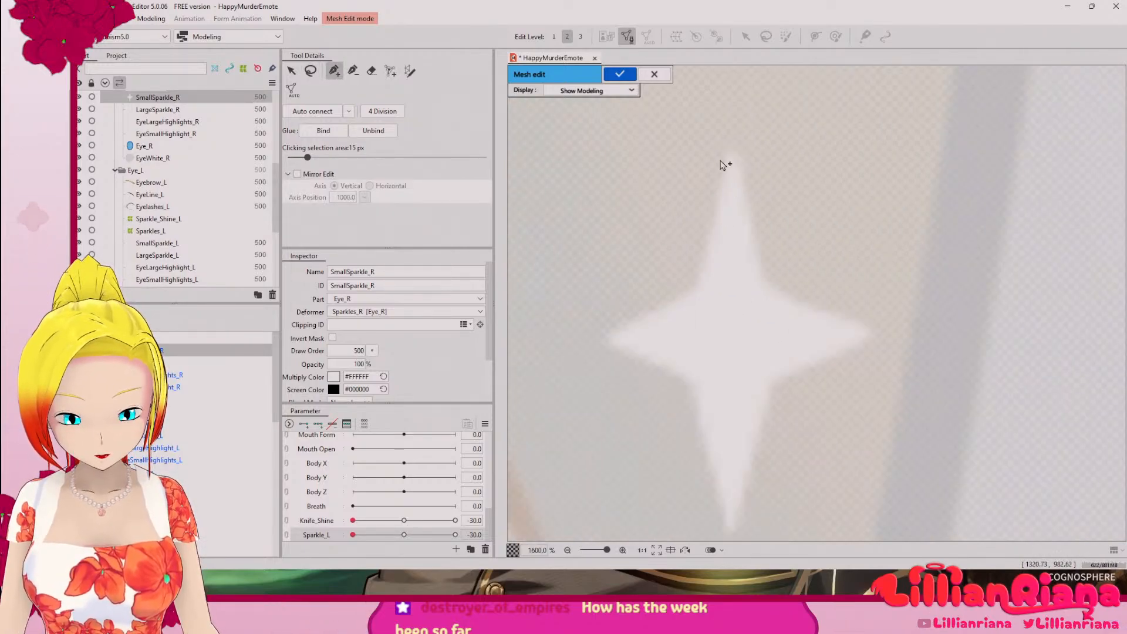
click(731, 107)
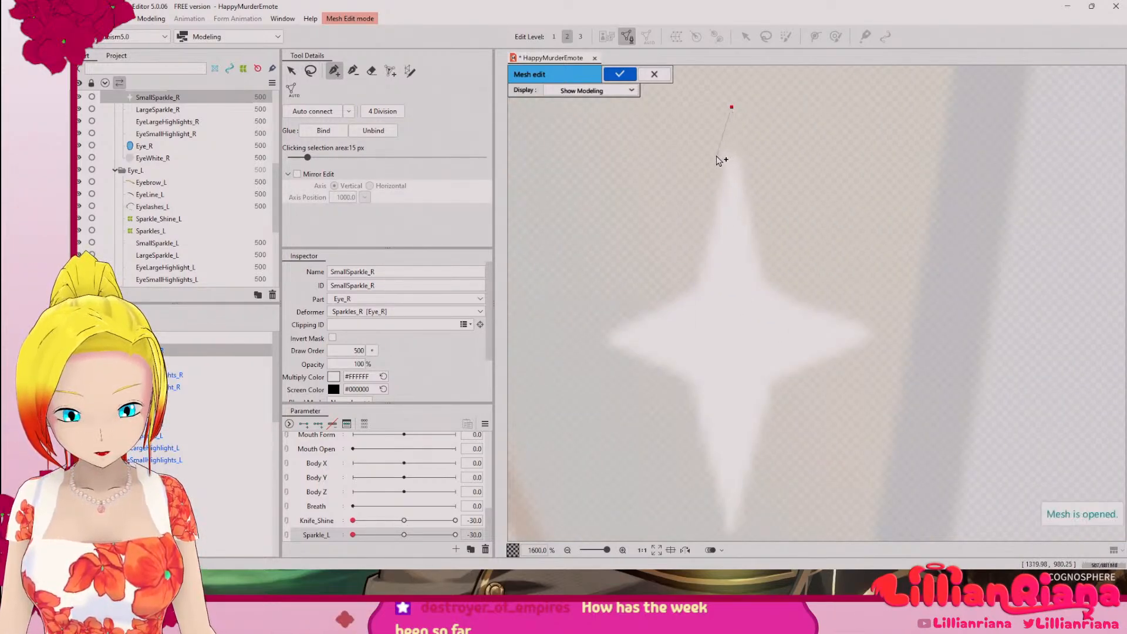
click(716, 156)
click(706, 192)
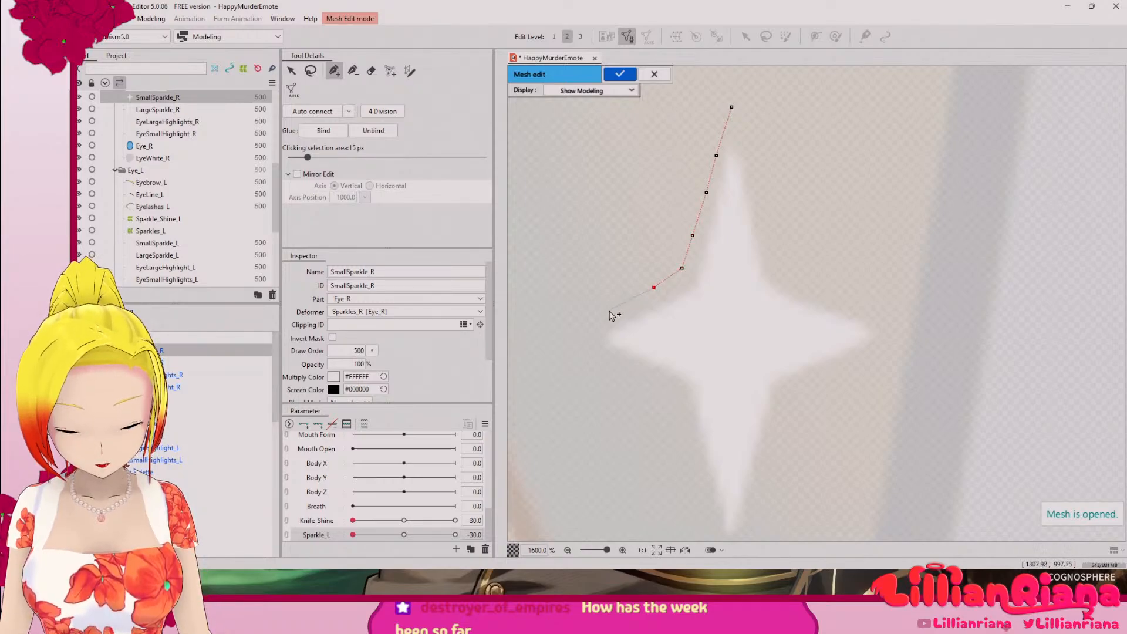
Step: Continue the outline around the left arm's tip and along its lower edge to the lower-left inner corner
click(569, 341)
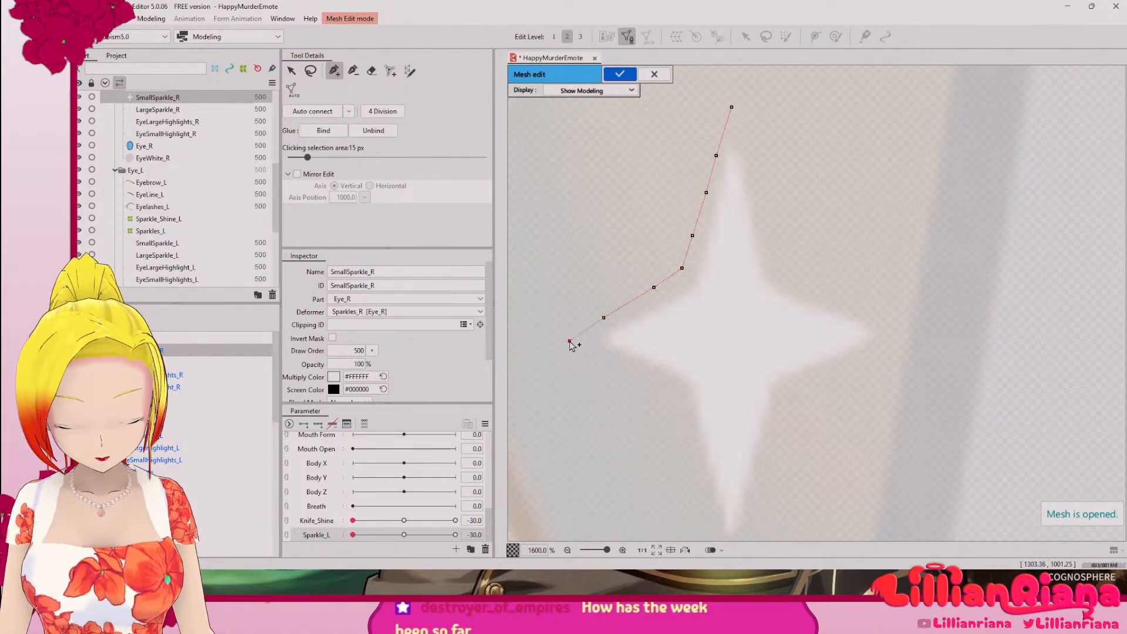
click(616, 361)
click(669, 386)
click(685, 395)
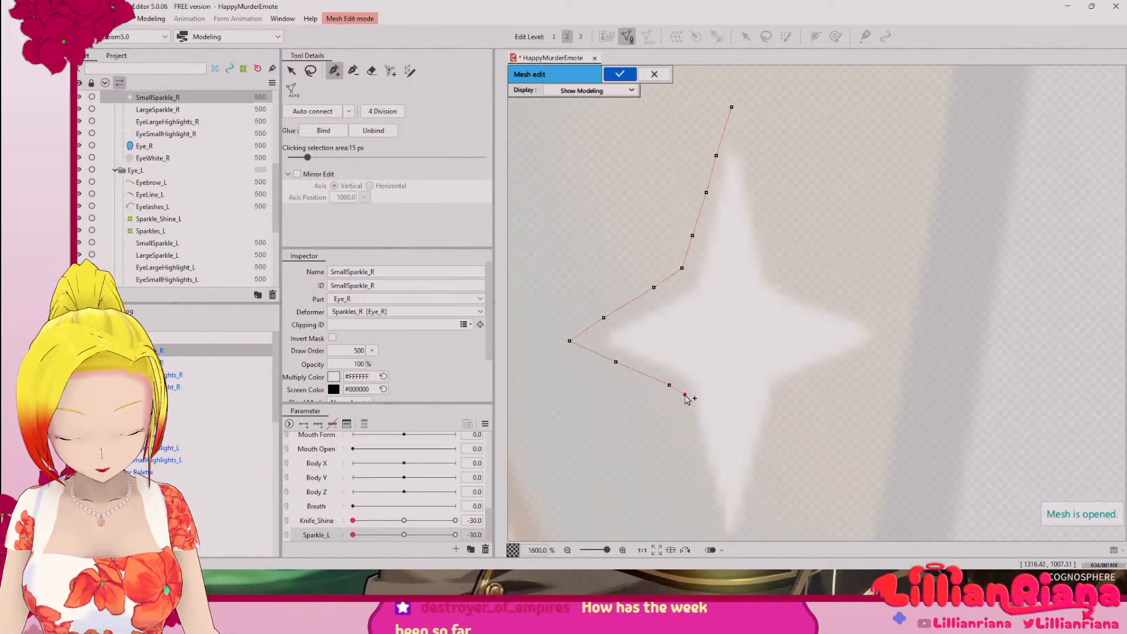
Step: Continue the outer outline down the lower arm's left side, around its tip and up to the lower-right inner corner
drag(693, 424, 644, 229)
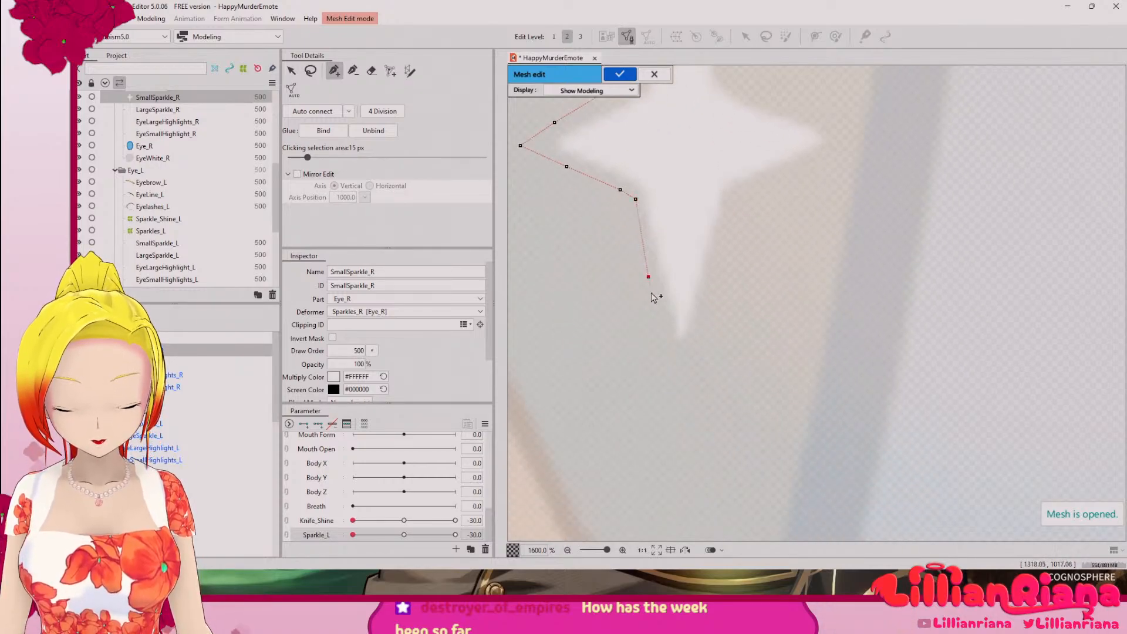
click(705, 314)
click(724, 243)
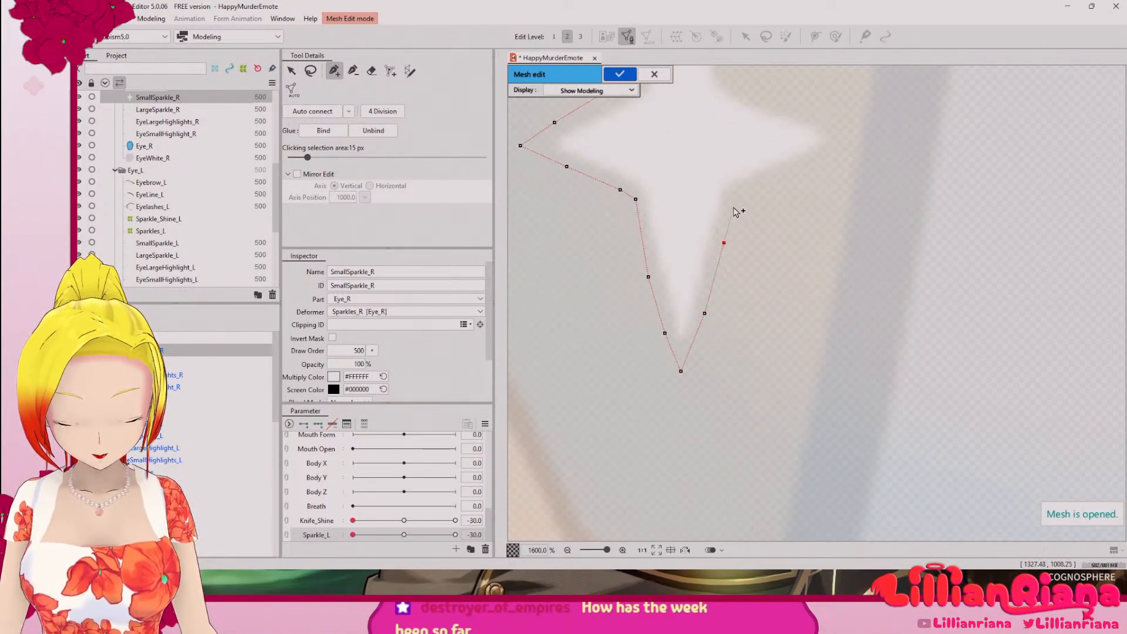
drag(814, 178, 731, 326)
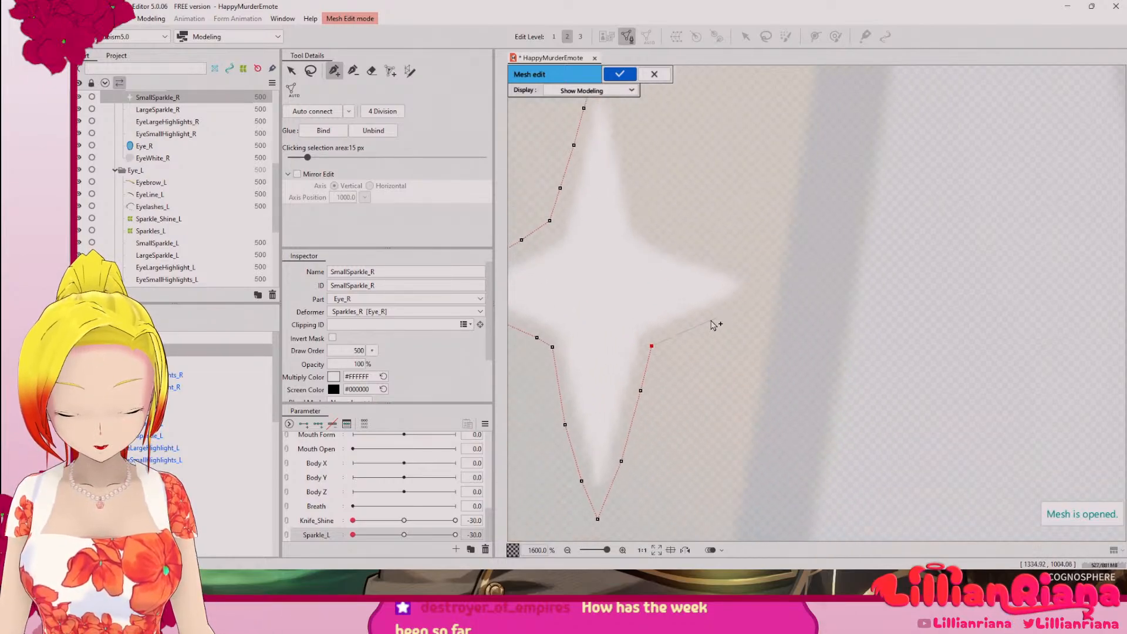
Step: Continue the outer outline around the right arm and up the upper arm's right side, closing it at the starting vertex
click(693, 326)
click(744, 304)
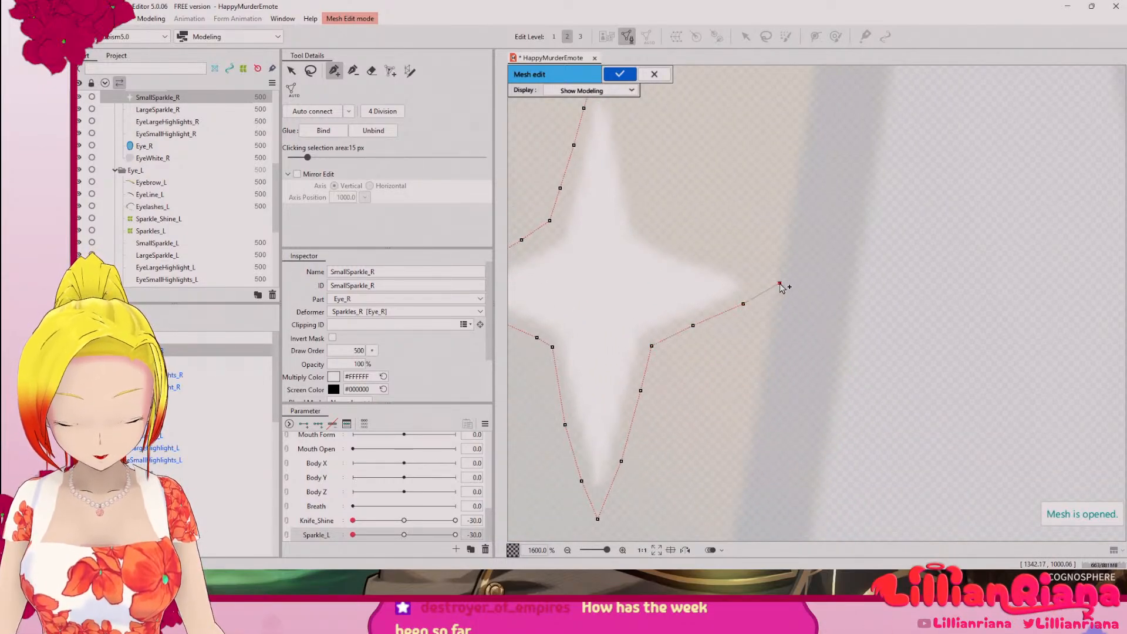
click(648, 228)
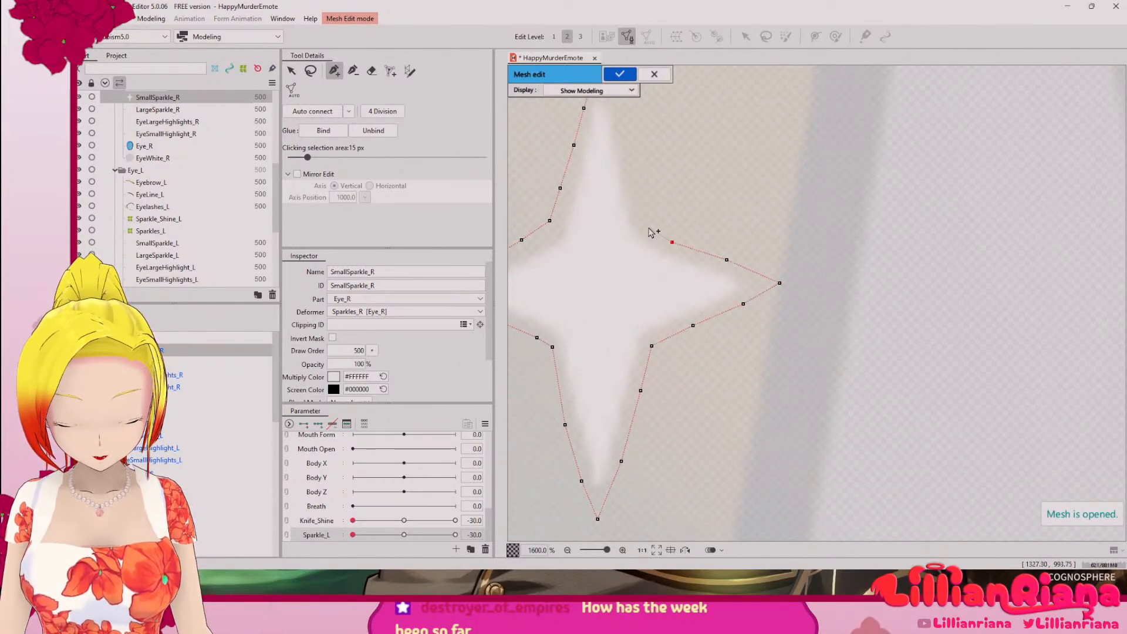
drag(648, 195, 708, 345)
click(697, 343)
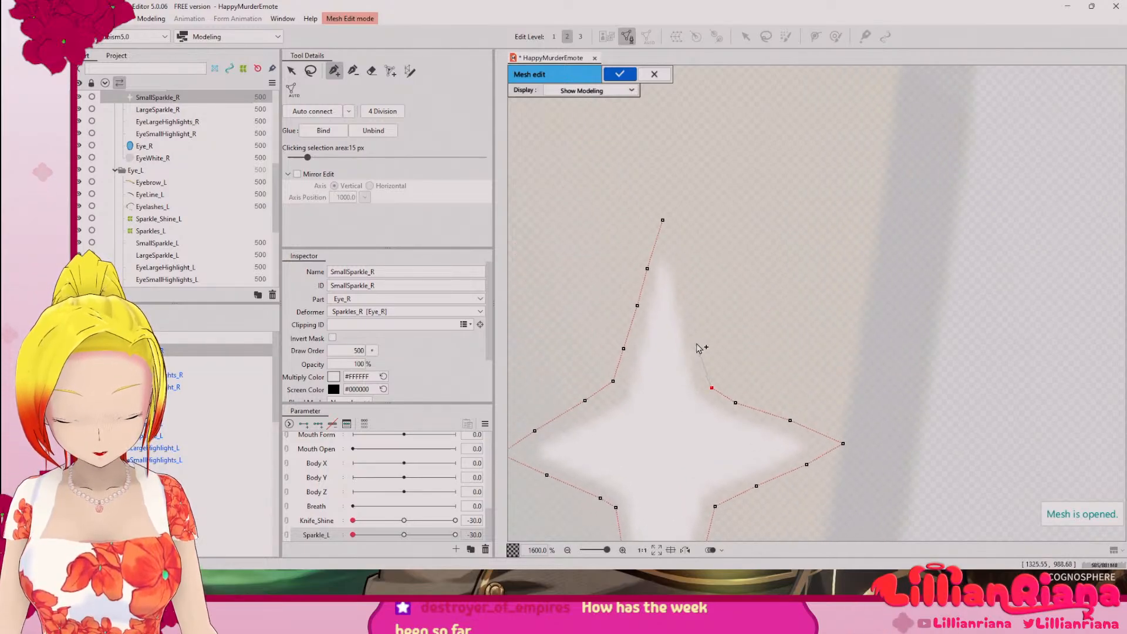
click(687, 287)
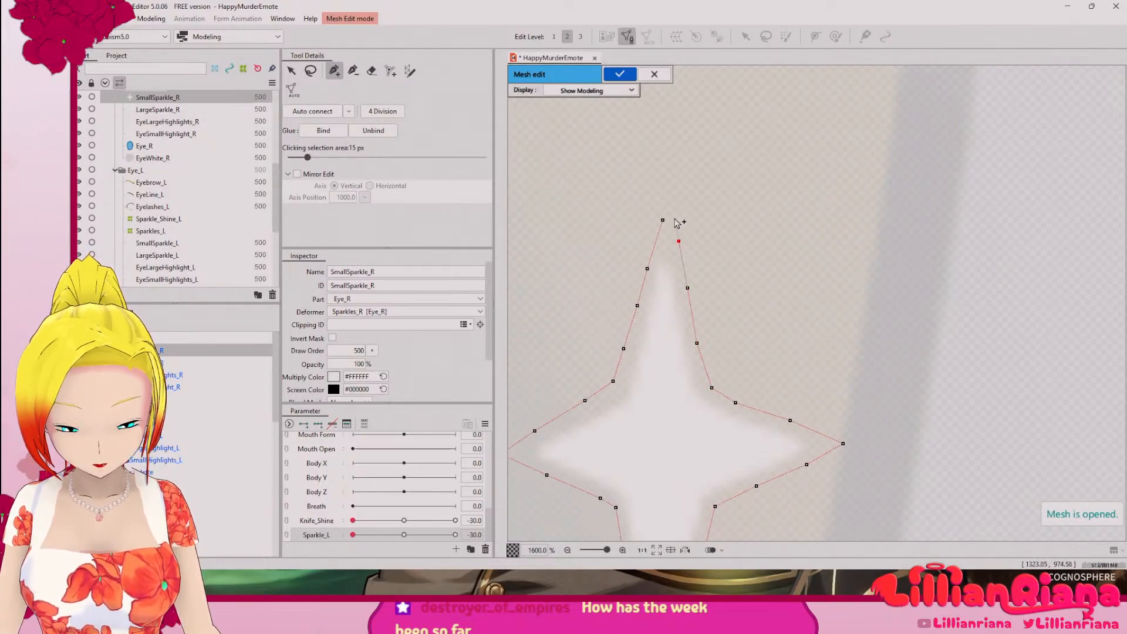
click(665, 221)
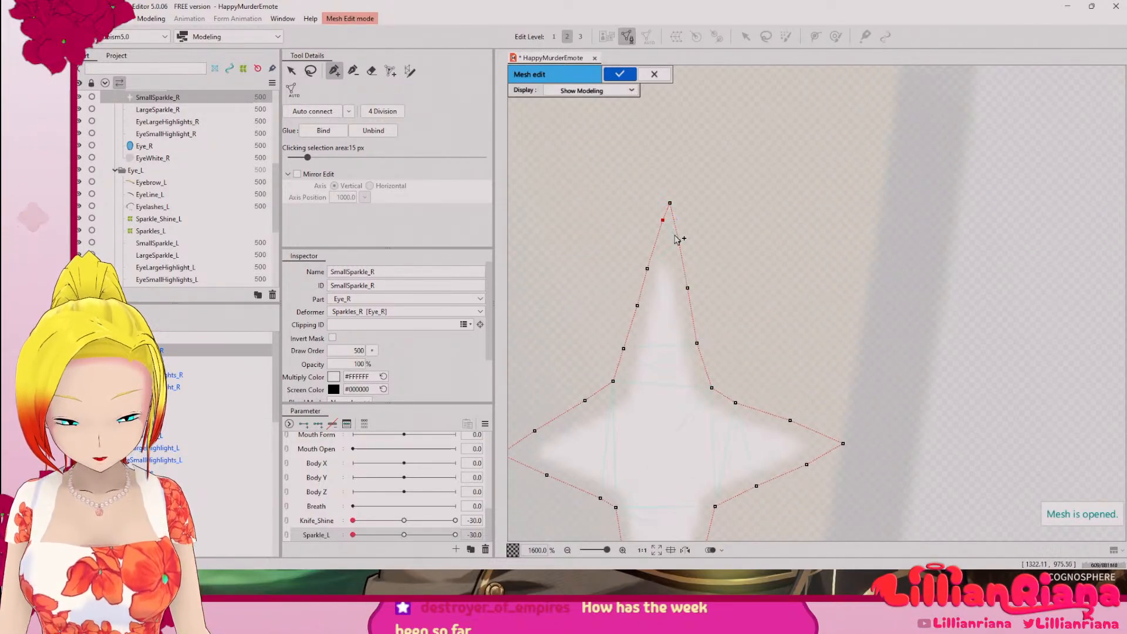
Step: Start an inner outline at the left arm's tip, following the sparkle's edge up the upper arm's left side to its point
drag(654, 345, 698, 246)
scroll(618, 322, up, 2)
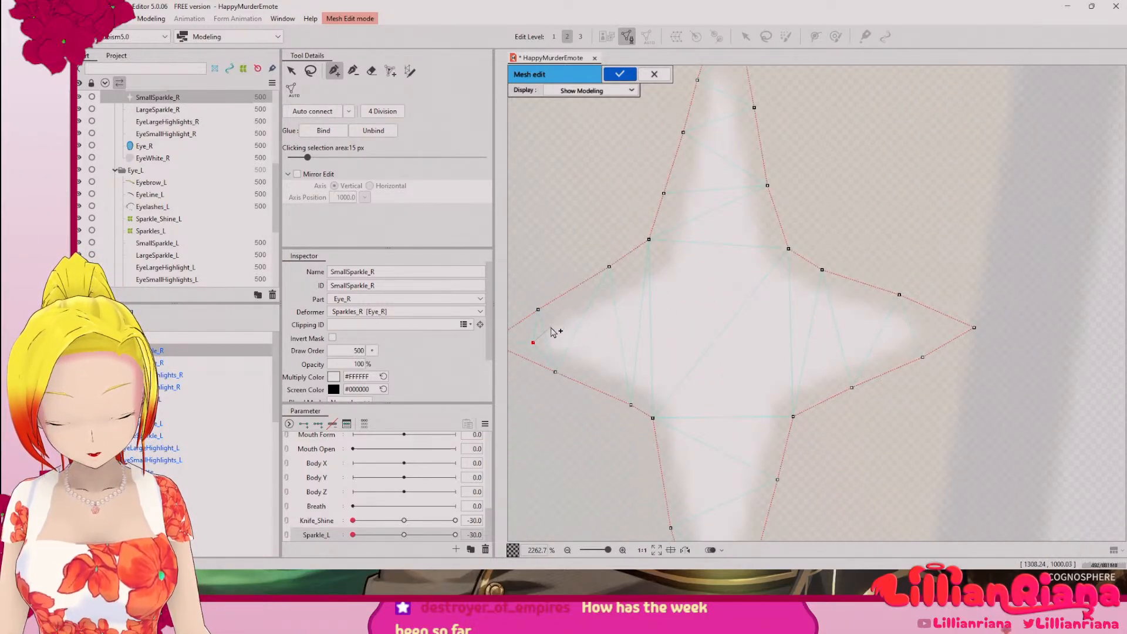
click(661, 274)
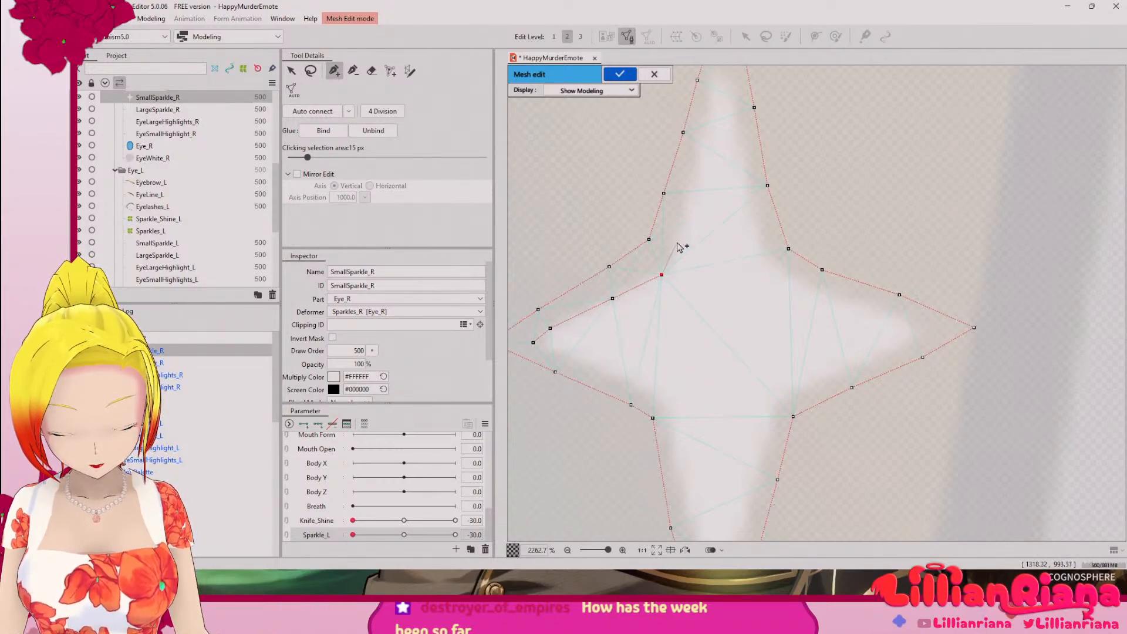
drag(688, 221, 664, 333)
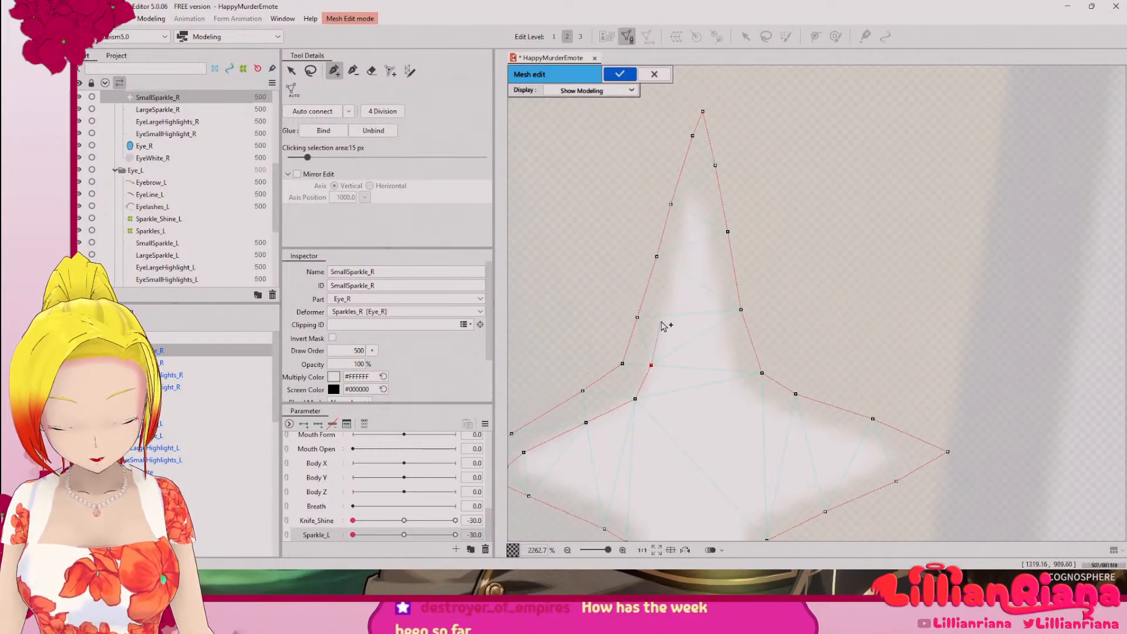
click(670, 262)
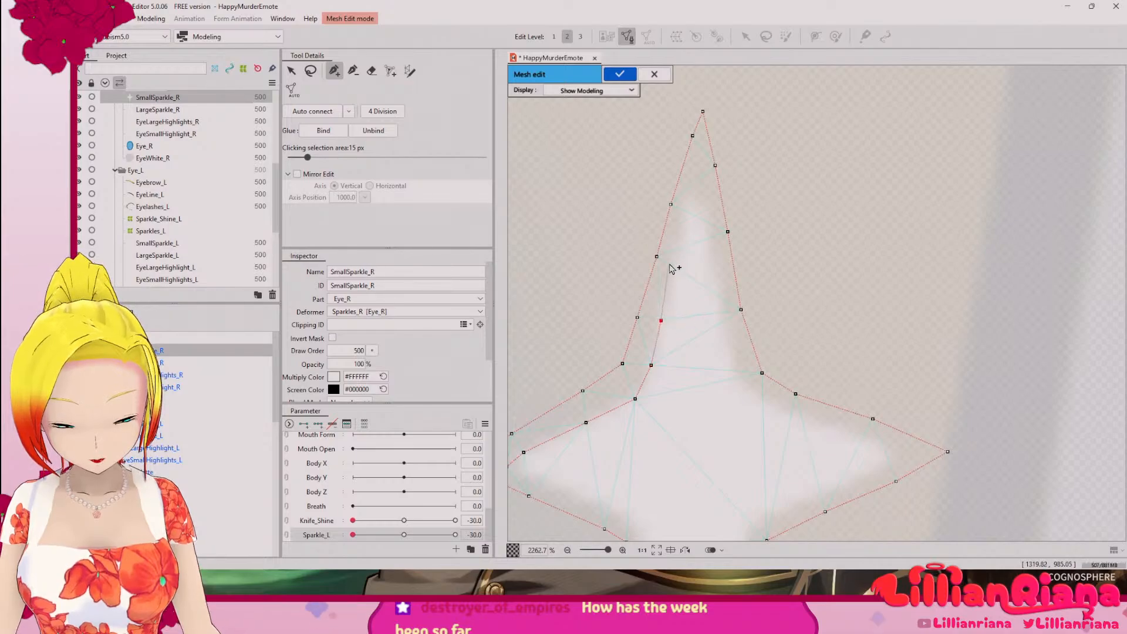
click(680, 209)
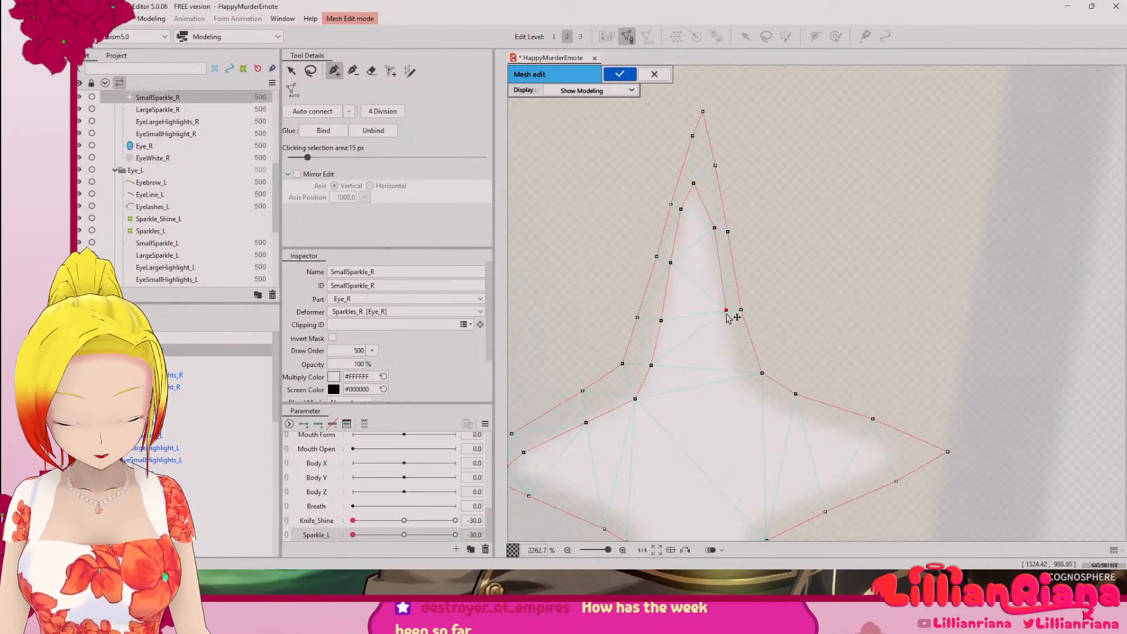
Step: Continue the inner outline down the upper arm's right side and along the right arm's upper edge to its tip
click(752, 384)
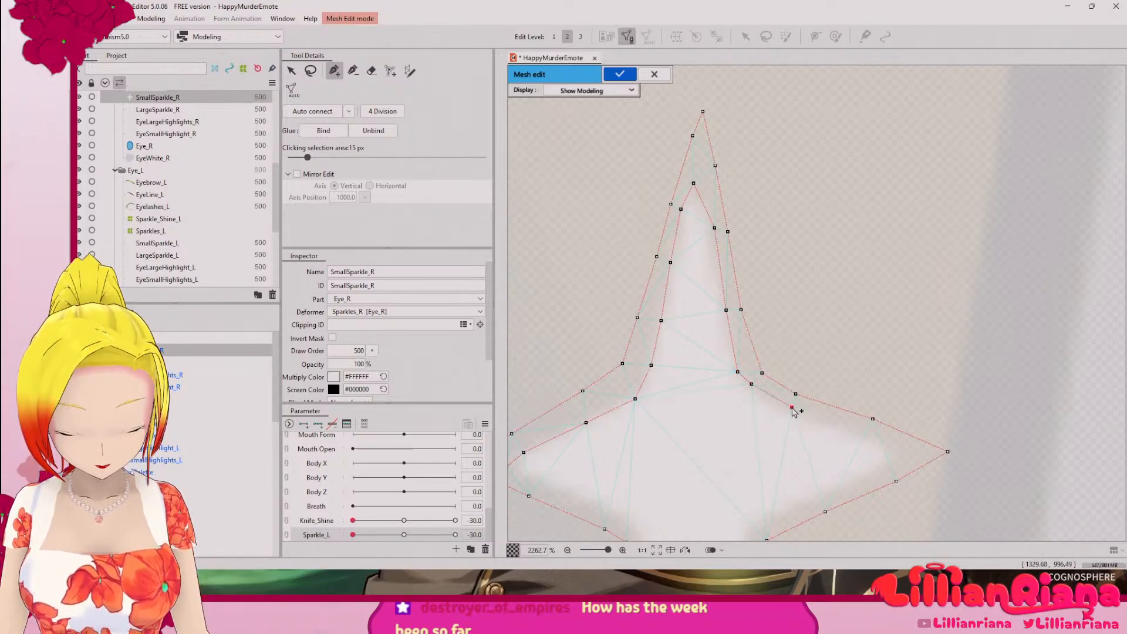
click(902, 452)
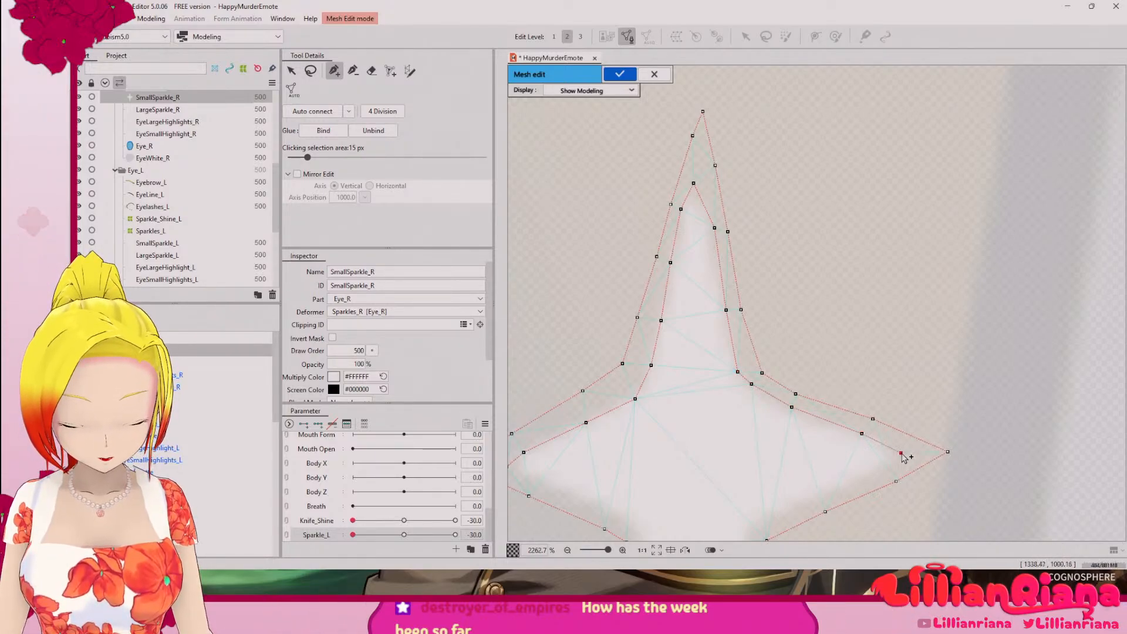
drag(907, 451, 880, 289)
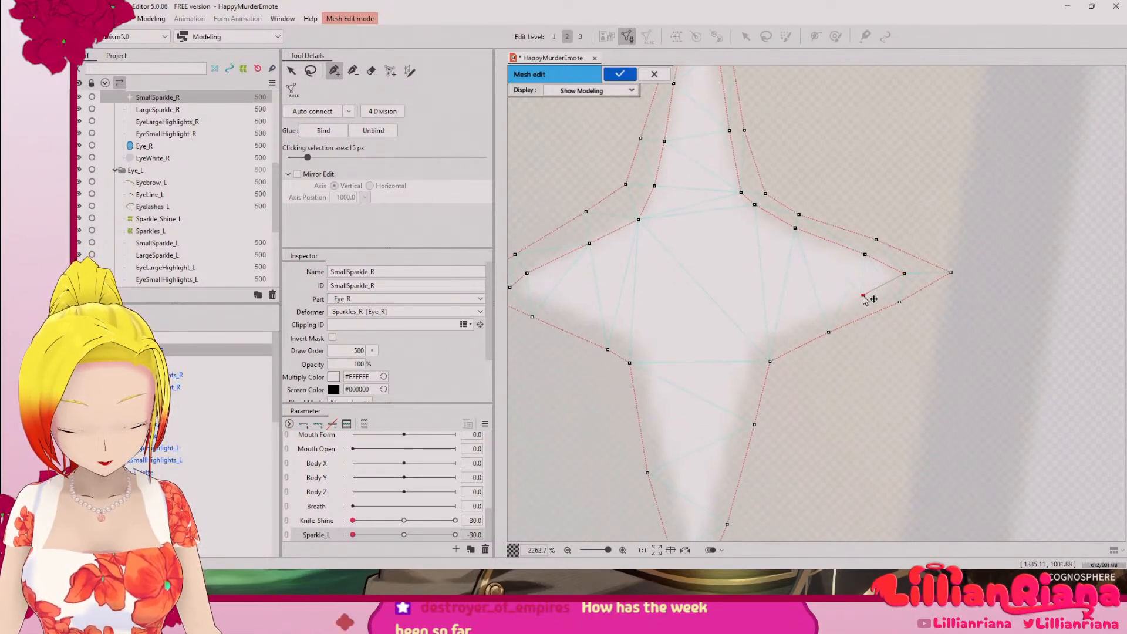
Step: Trace the inner outline back along the right arm's lower edge and down the lower arm's right side
click(814, 313)
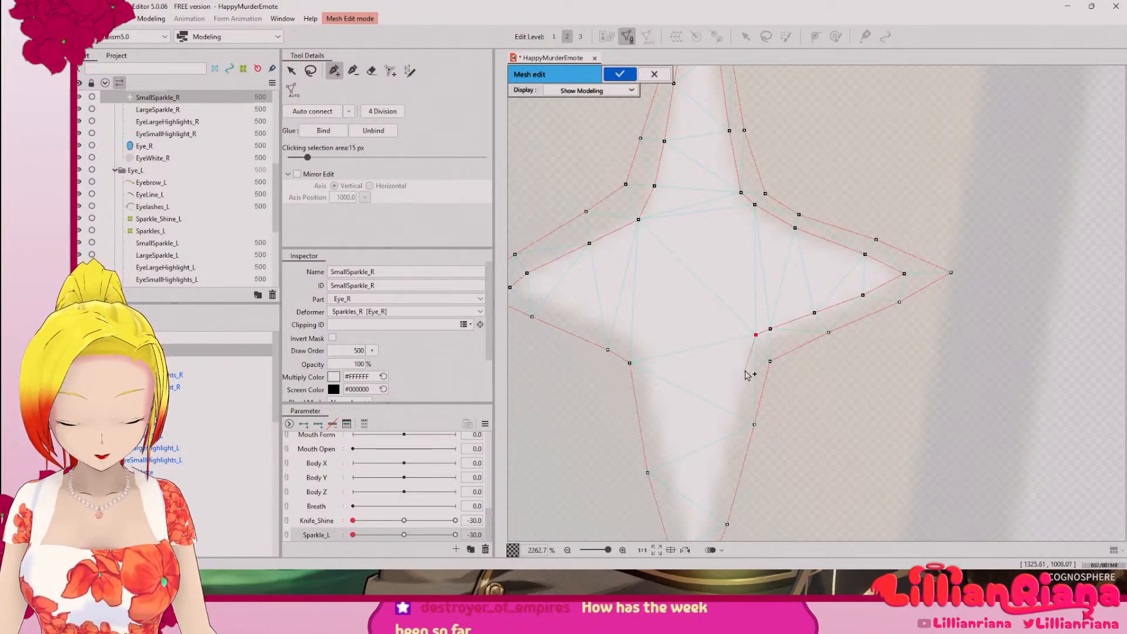
click(752, 358)
drag(742, 390, 780, 271)
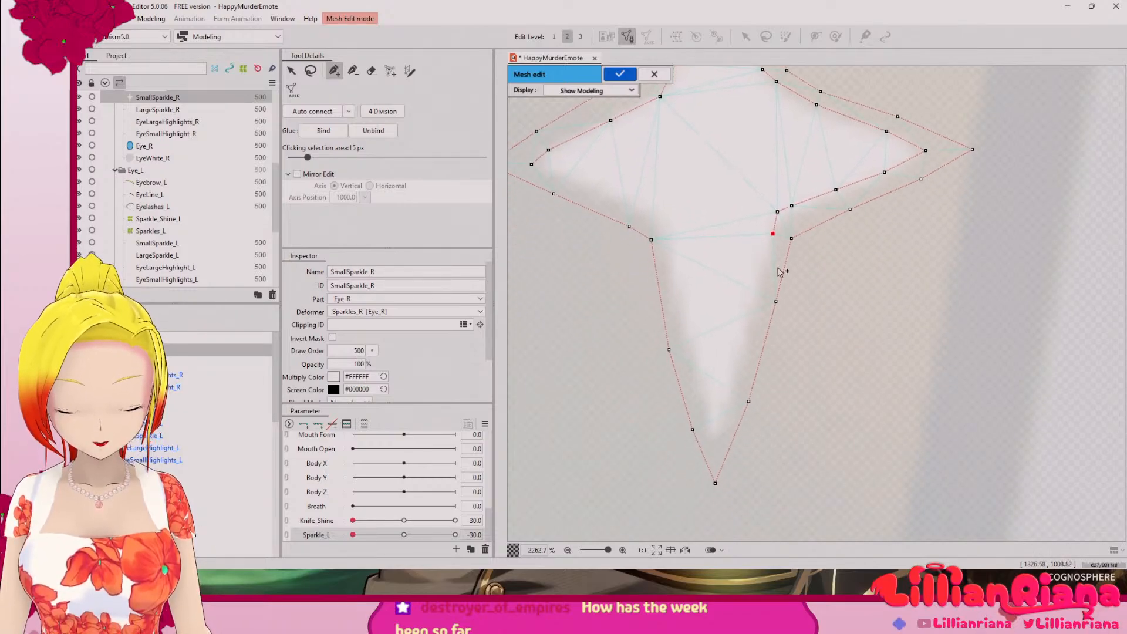
click(761, 297)
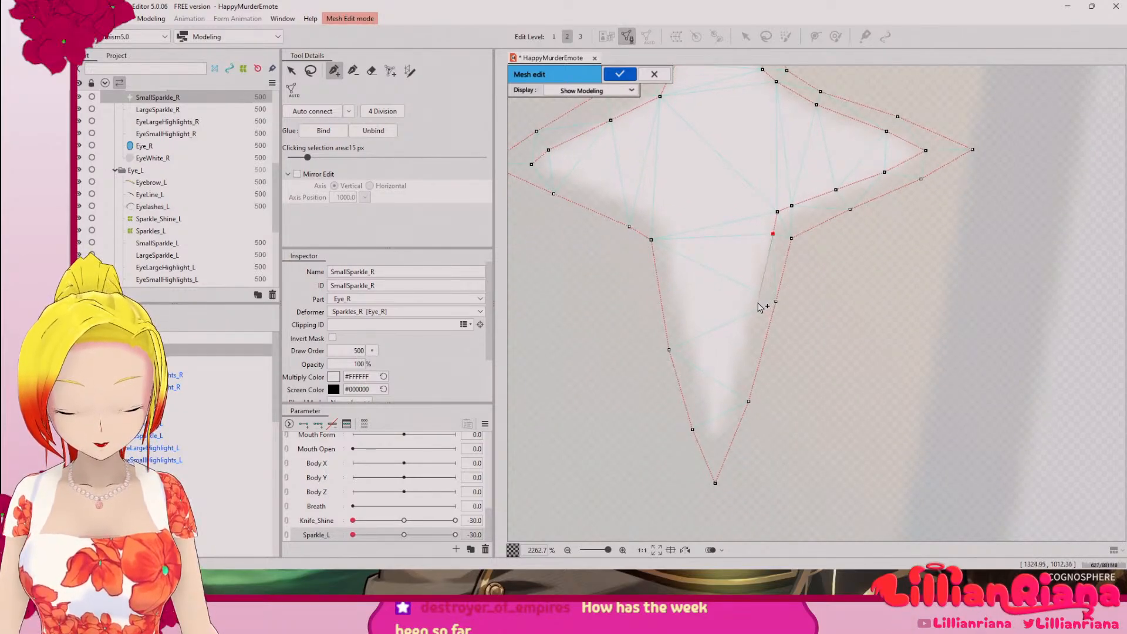
click(744, 362)
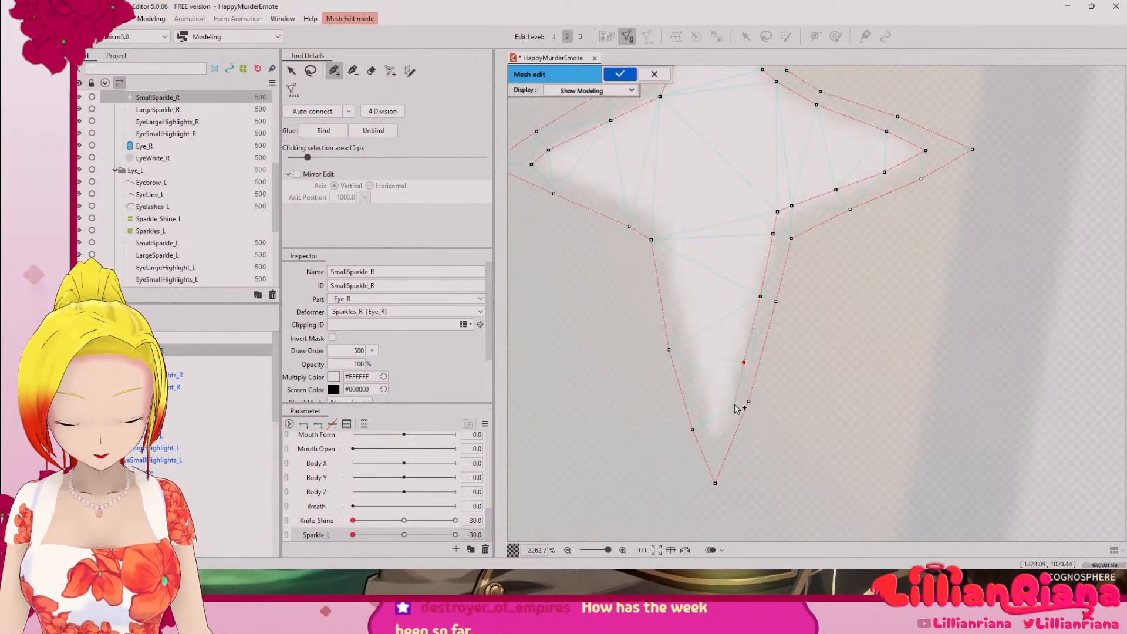
click(734, 404)
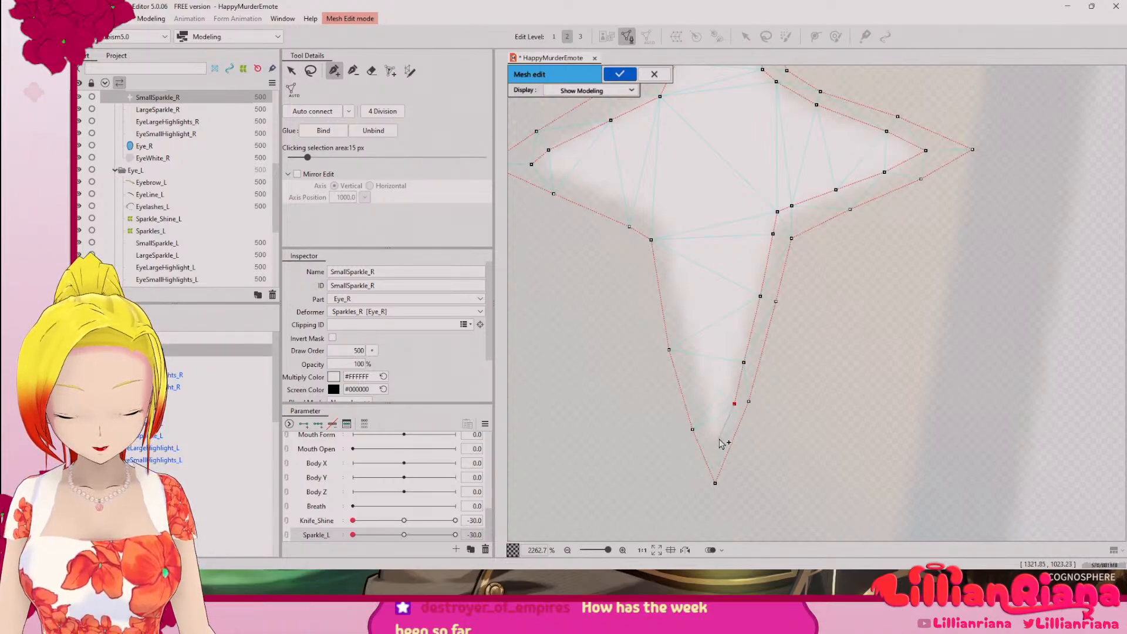
Step: Trace the inner outline up the lower arm's left side and along the left arm's lower edge, closing it at the left tip
click(691, 342)
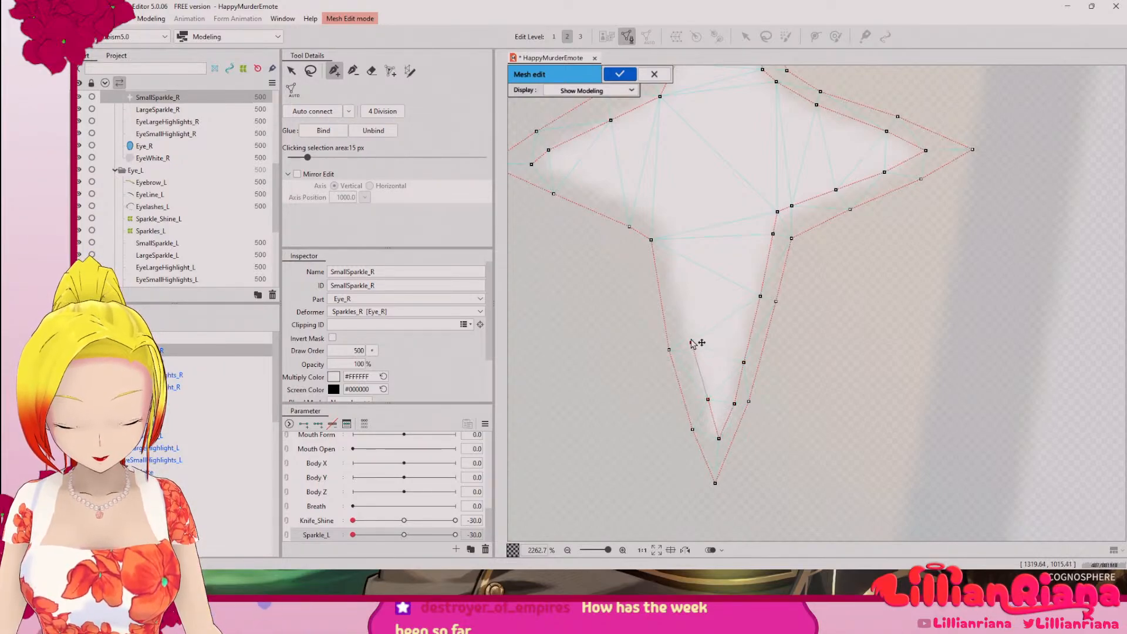
click(681, 297)
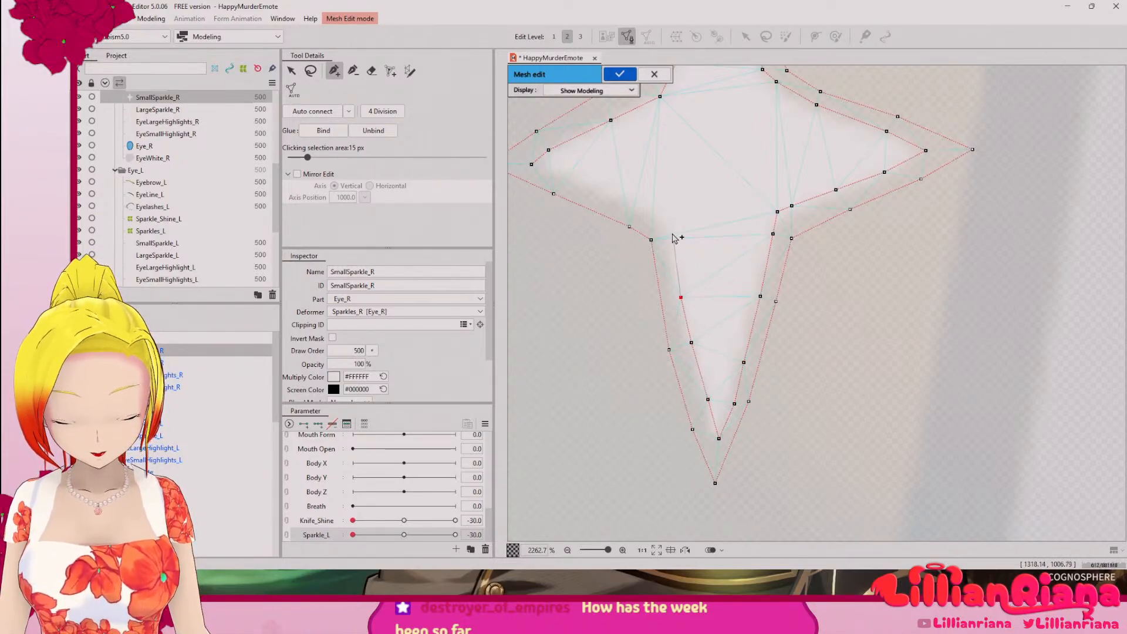
drag(673, 235, 773, 355)
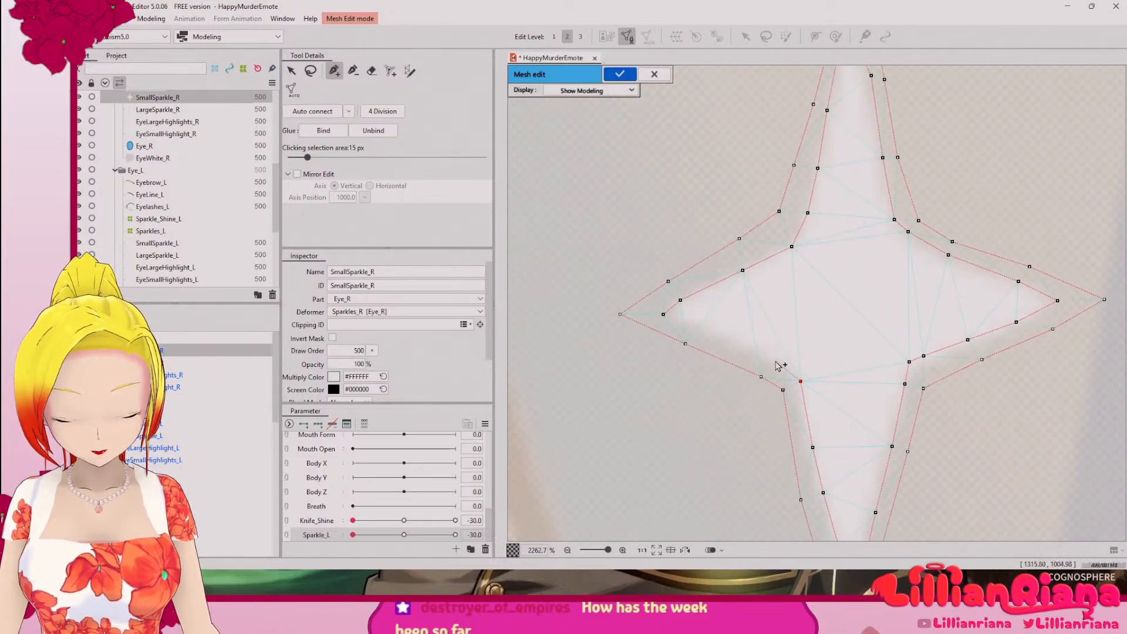
click(773, 359)
click(718, 337)
click(679, 323)
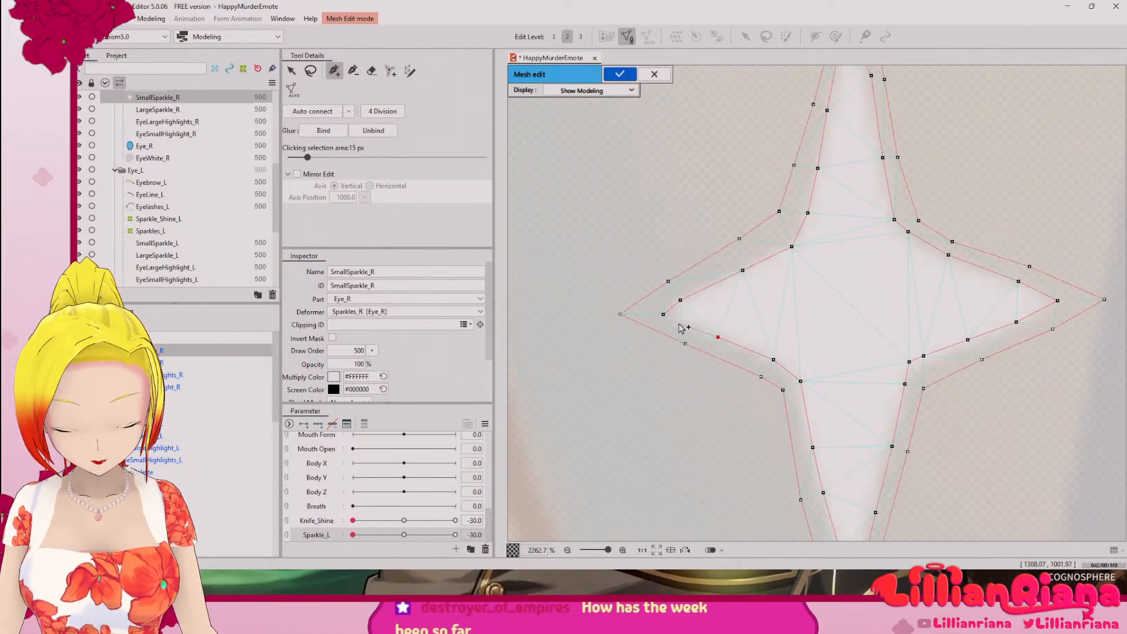
click(663, 314)
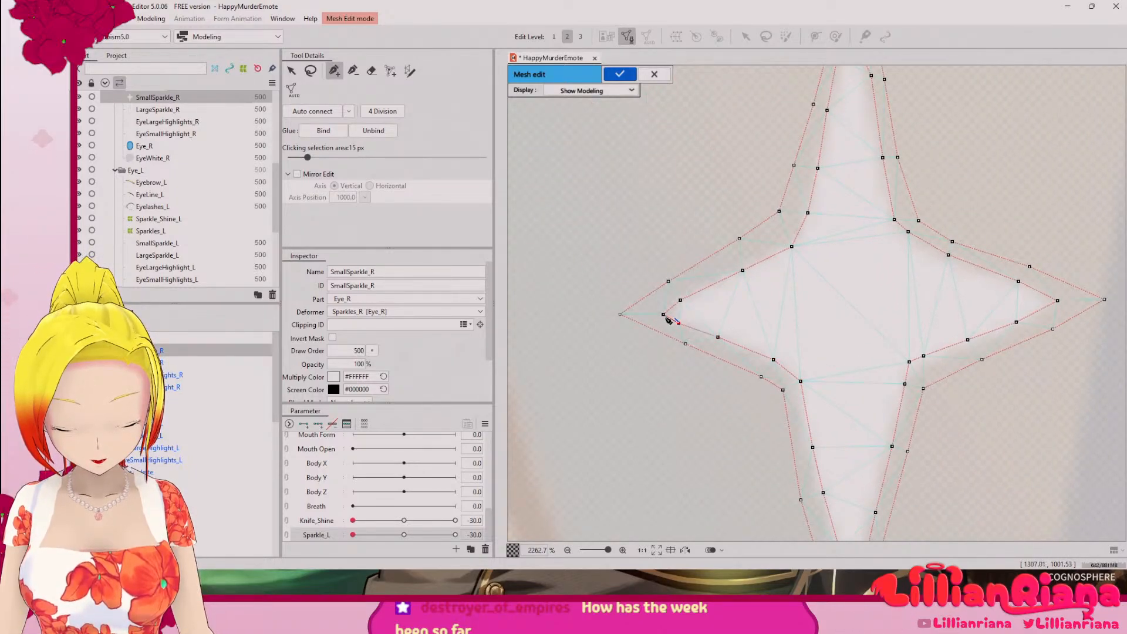
Step: Auto-connect the small sparkle's mesh vertices and apply the mesh edit
click(326, 115)
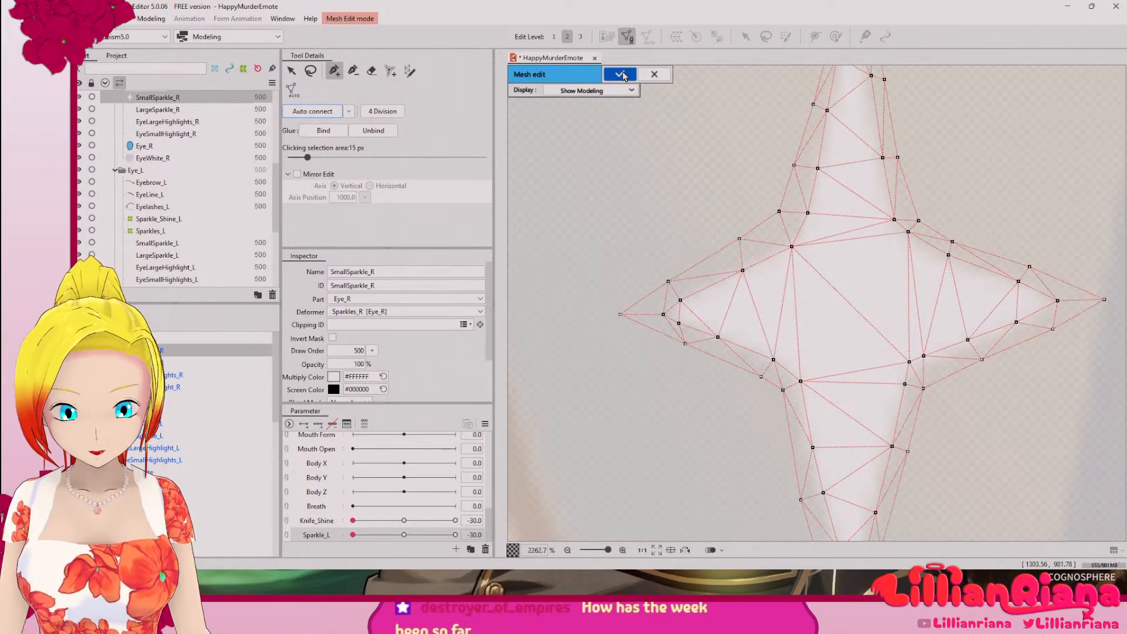
click(621, 75)
Step: Examine the small sparkle's mesh up close, then the eye and the full artwork
scroll(871, 304, down, 5)
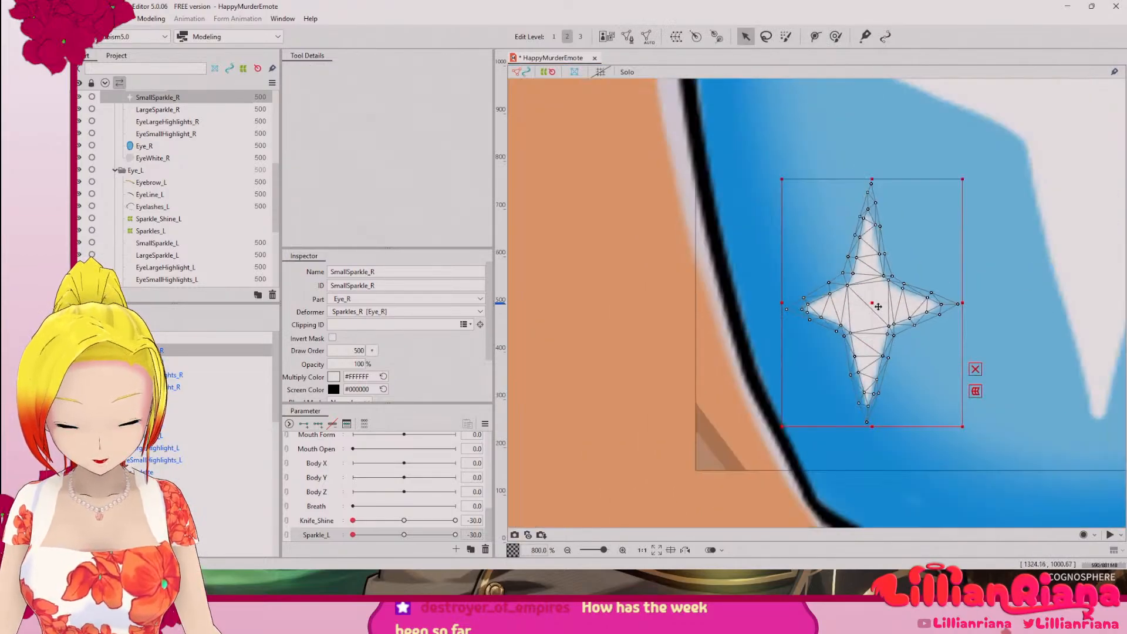
scroll(763, 312, up, 4)
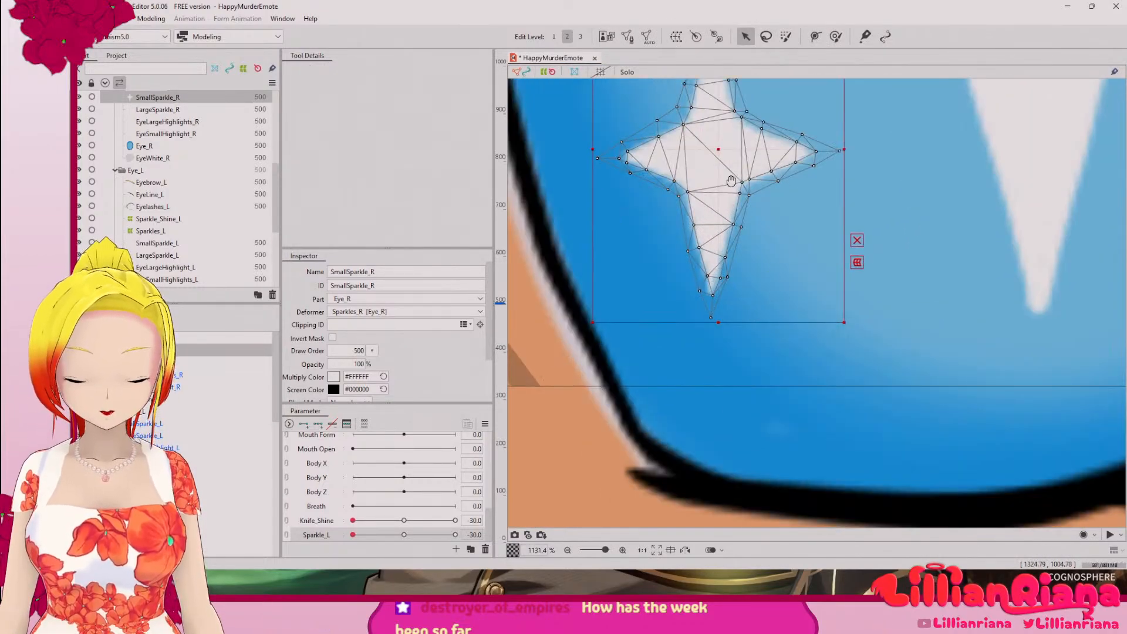
drag(731, 181, 735, 367)
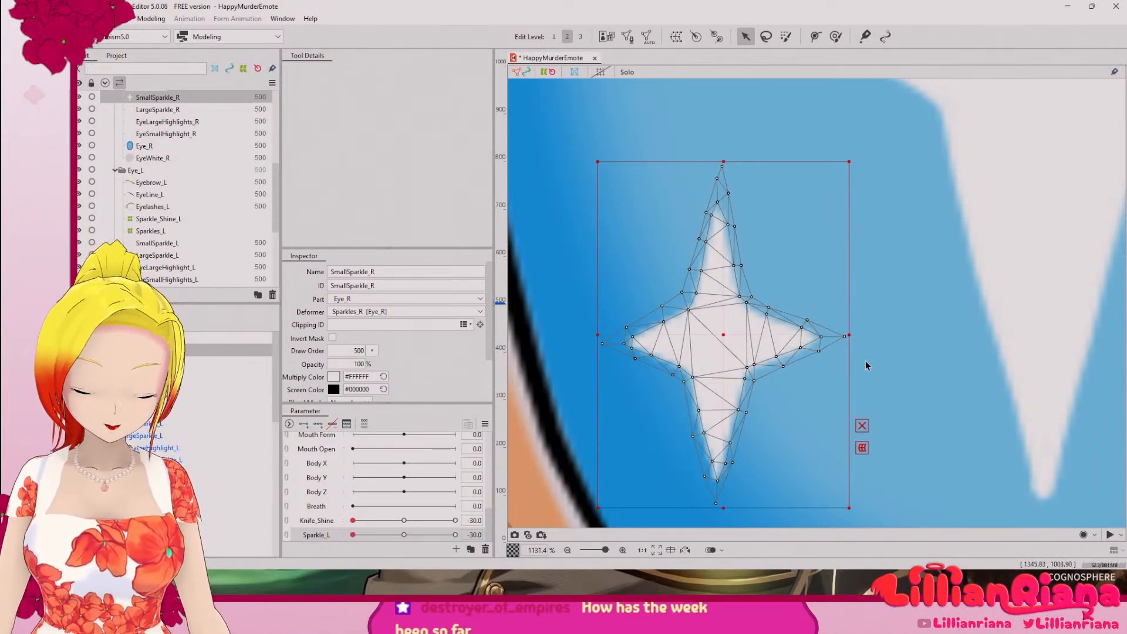
scroll(867, 365, up, 2)
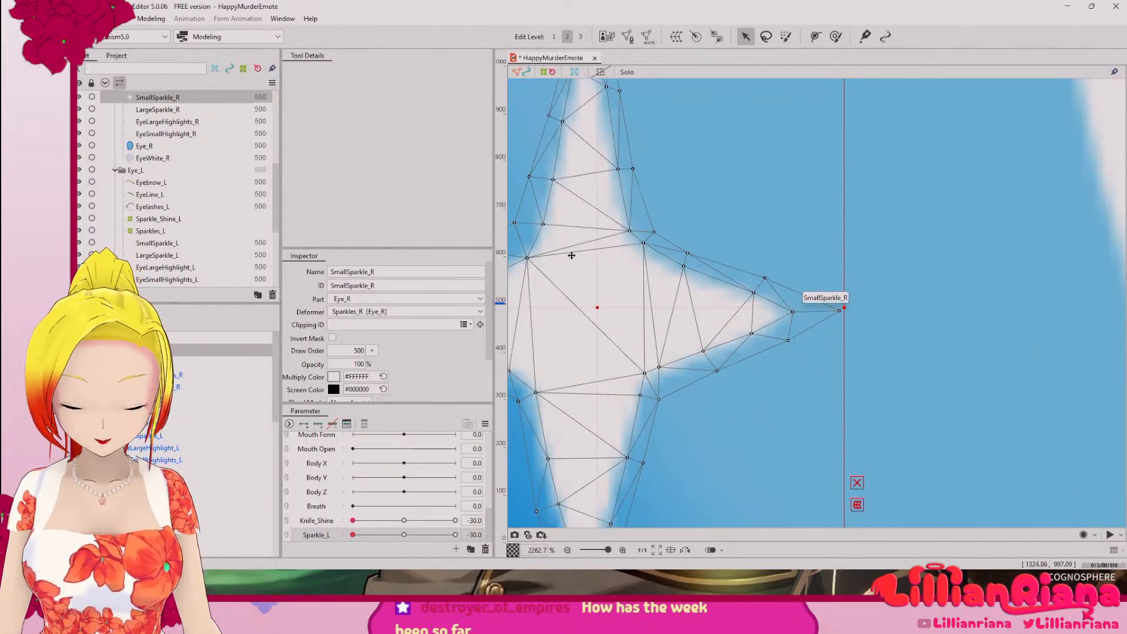
scroll(728, 287, down, 6)
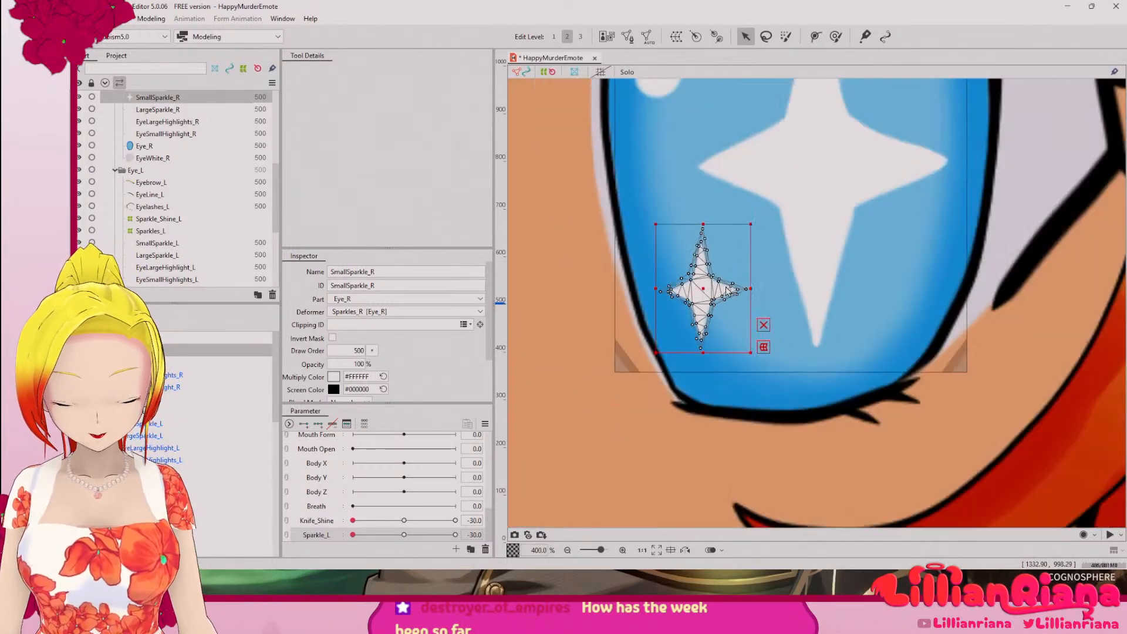
drag(802, 302, 709, 397)
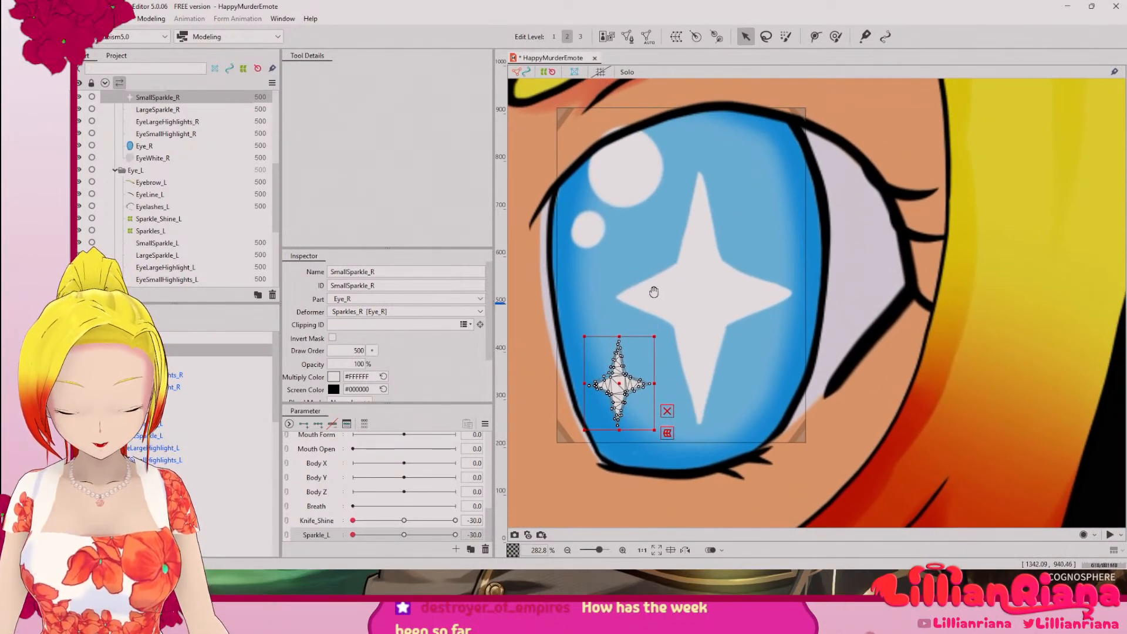
click(541, 306)
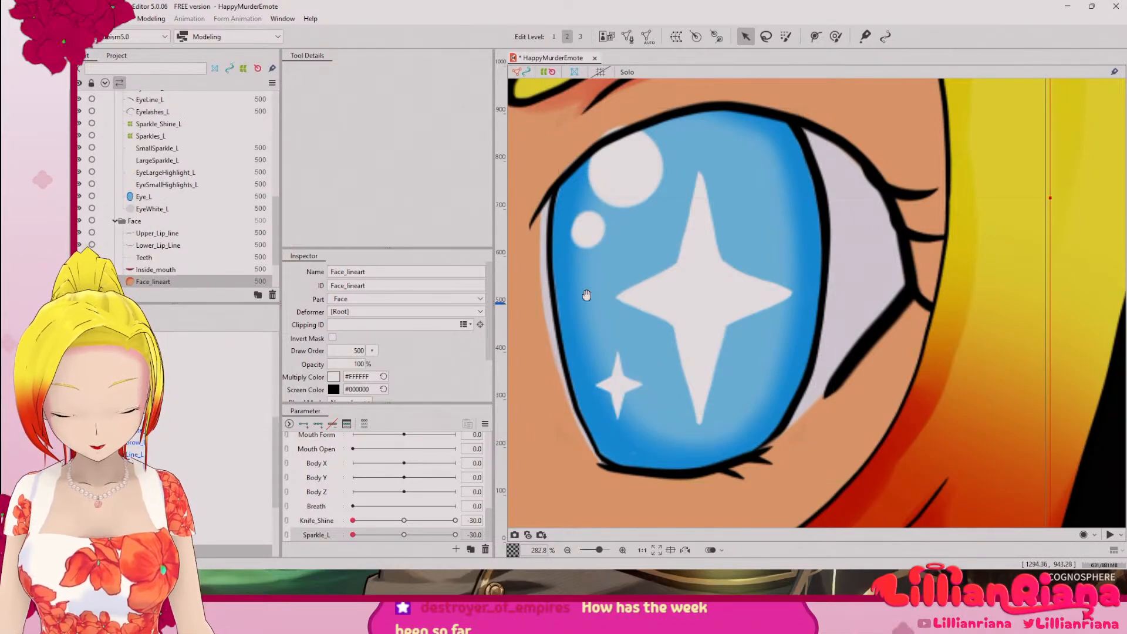
scroll(616, 304, down, 6)
drag(567, 328, 721, 331)
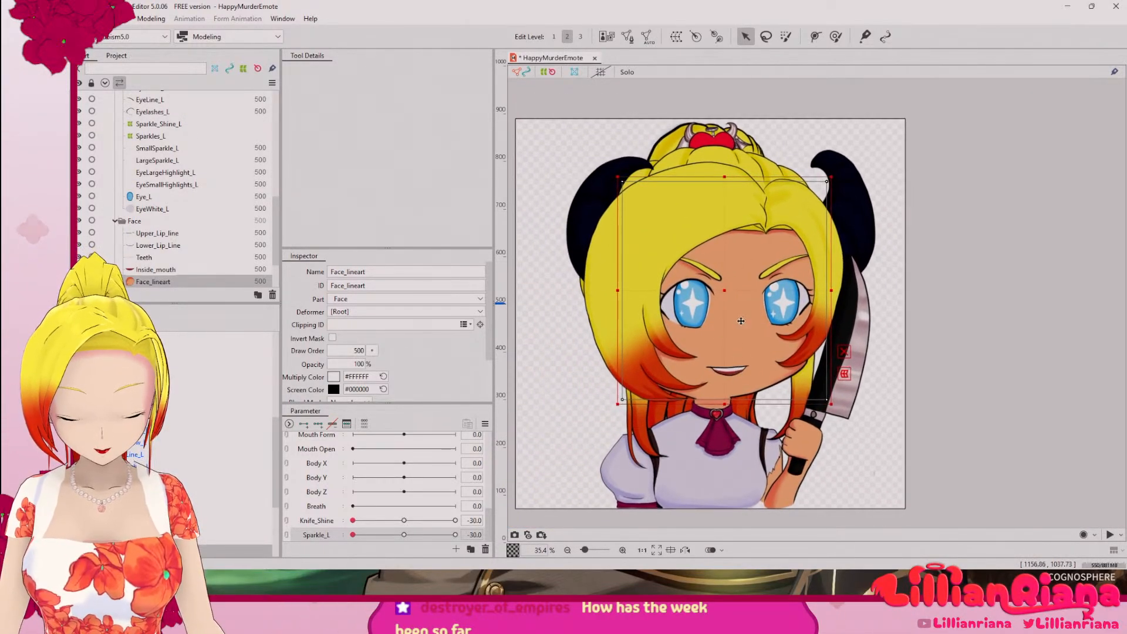
Step: Generate an automatic mesh for the Hair_Behind layer using the Deformation (Heavy) preset
scroll(710, 315, up, 2)
scroll(710, 315, down, 1)
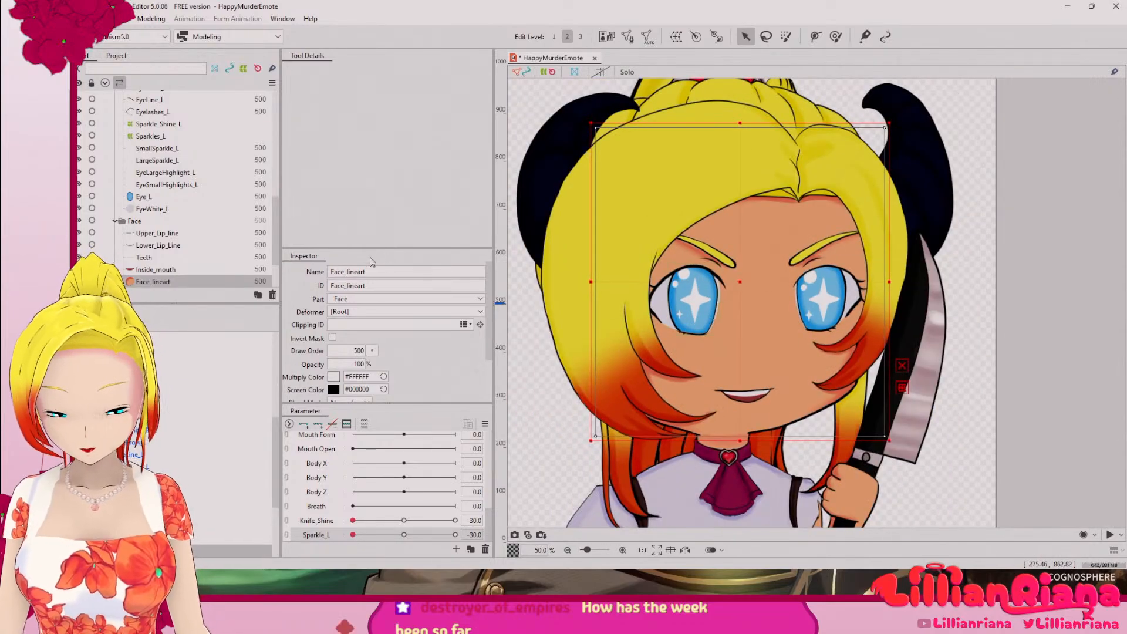
scroll(226, 423, down, 6)
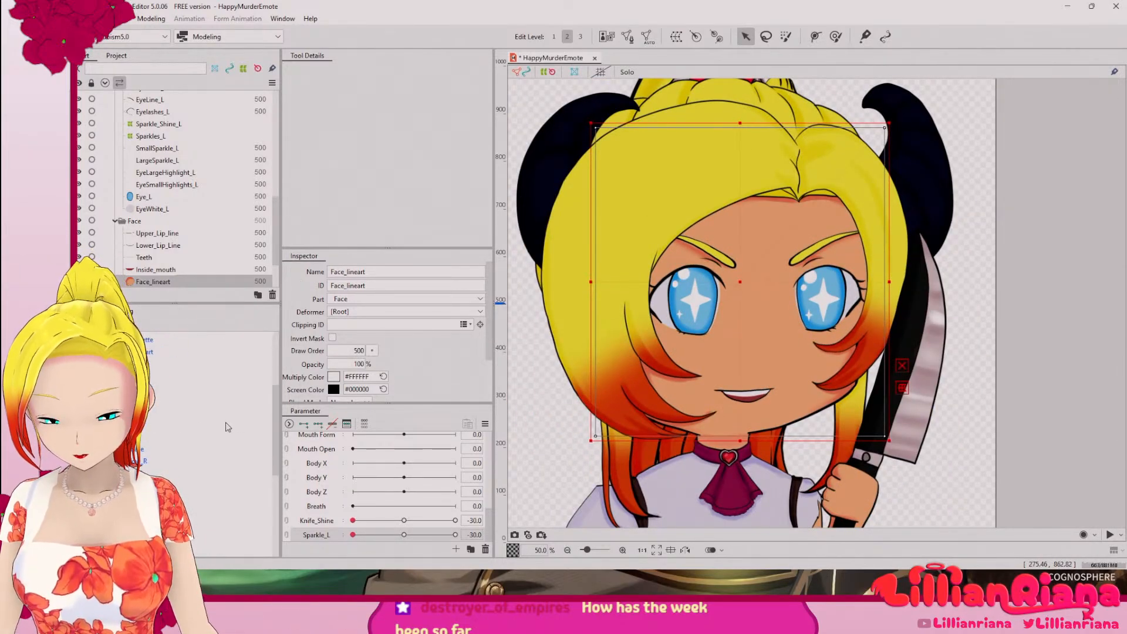
scroll(224, 435, down, 1)
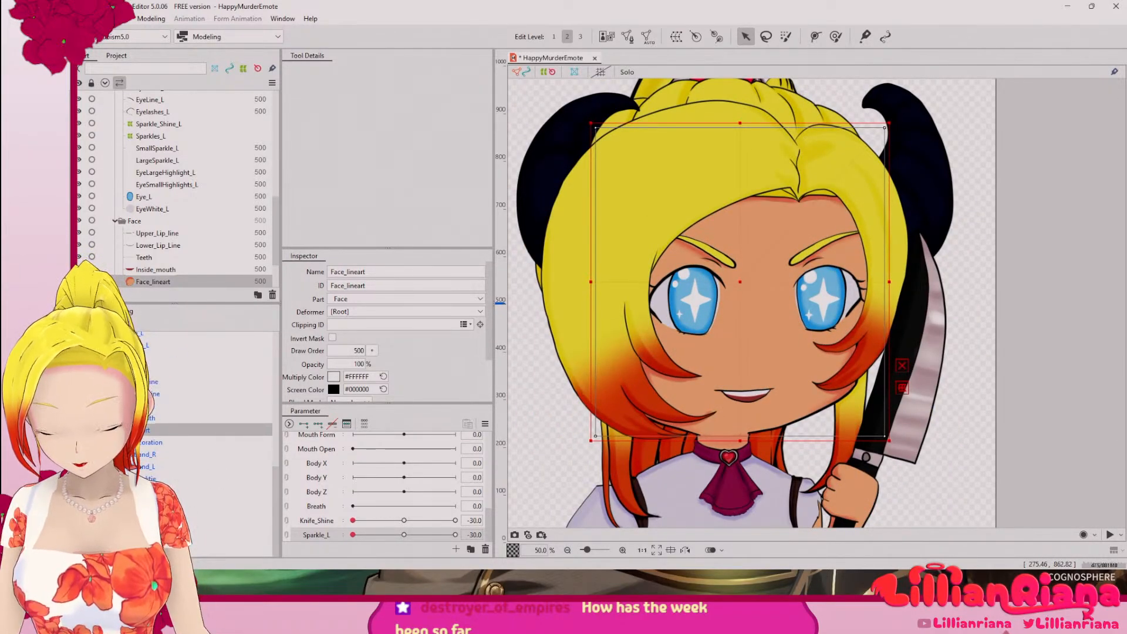
click(222, 551)
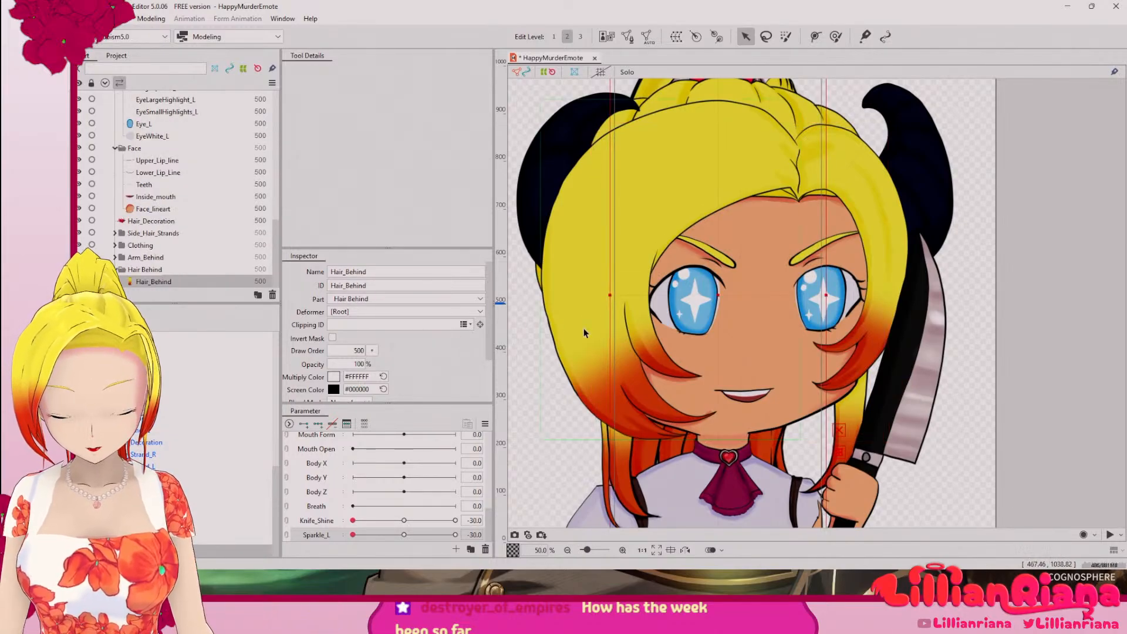
scroll(584, 333, down, 3)
scroll(611, 325, up, 2)
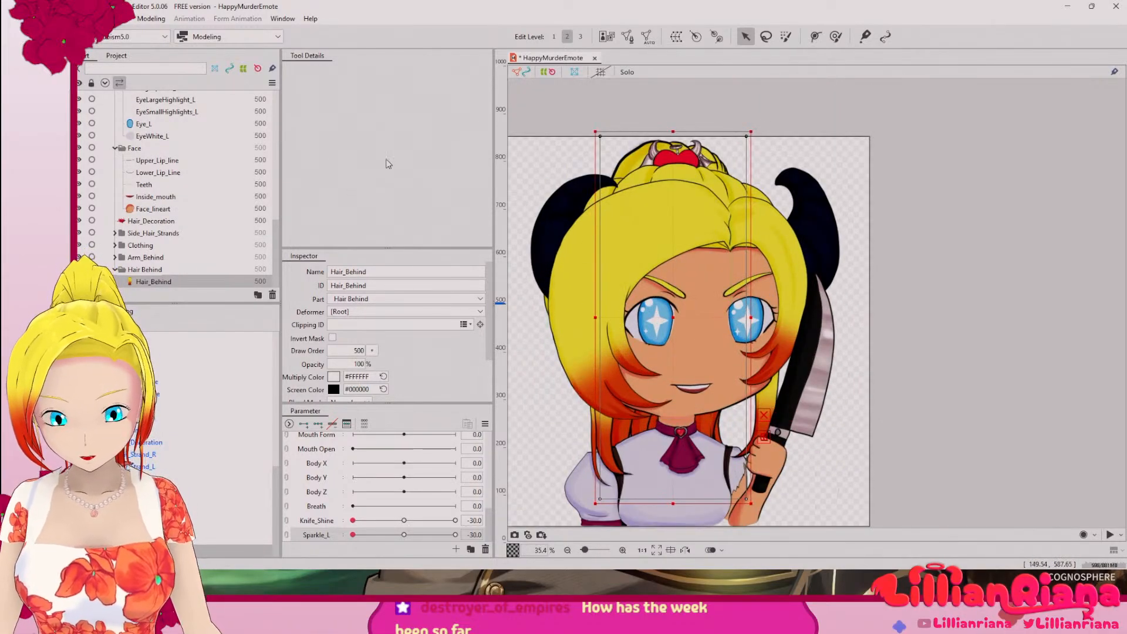
click(648, 36)
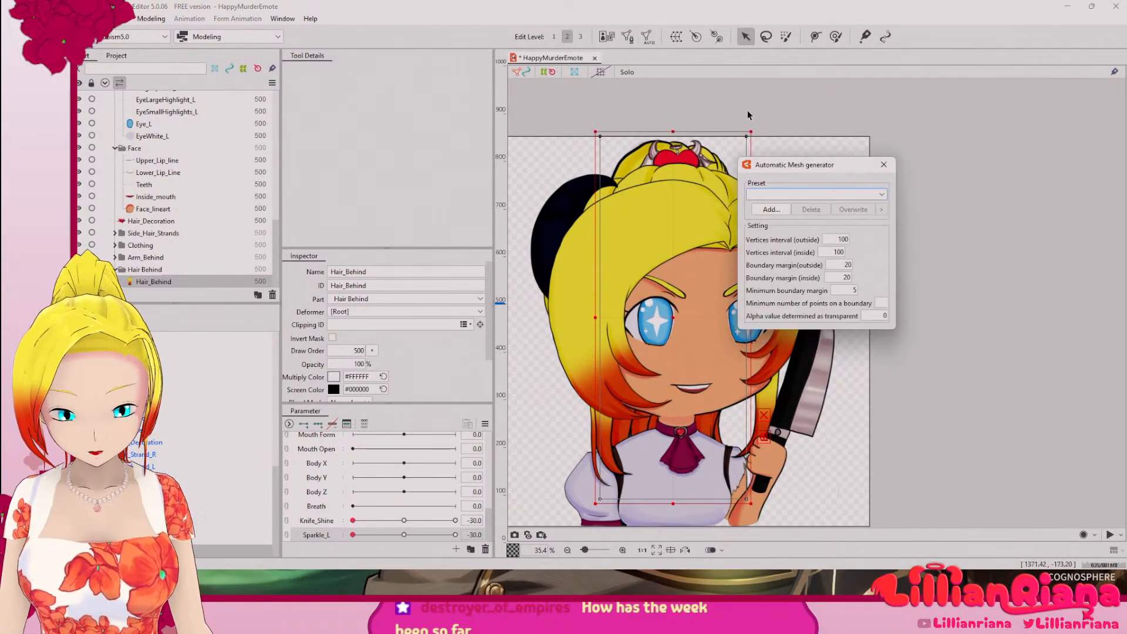
click(816, 194)
click(816, 229)
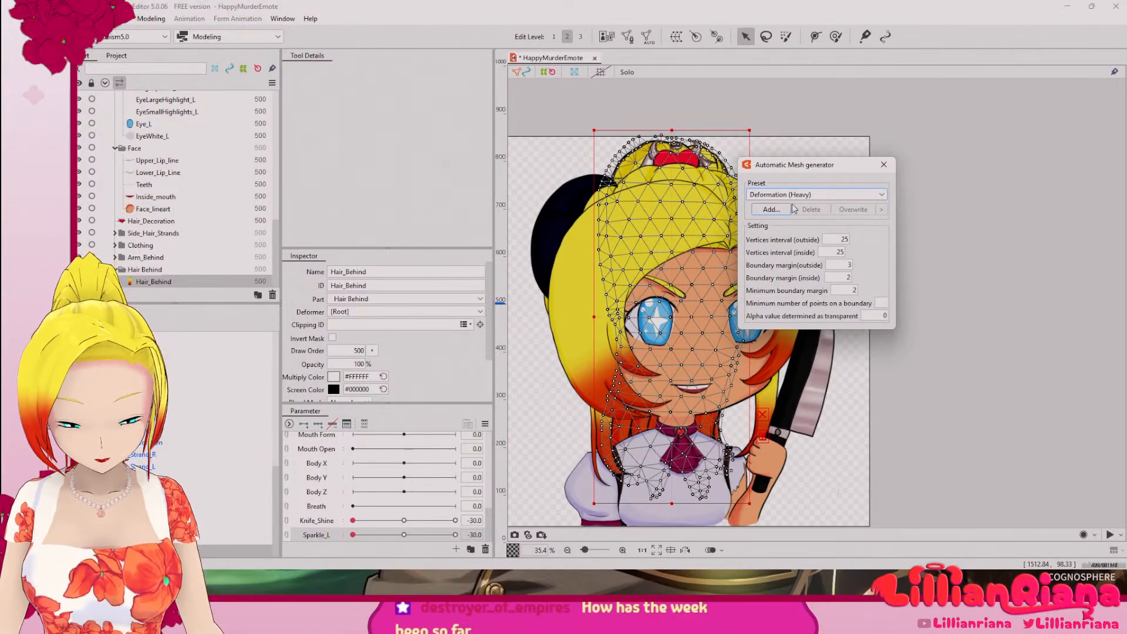
click(883, 164)
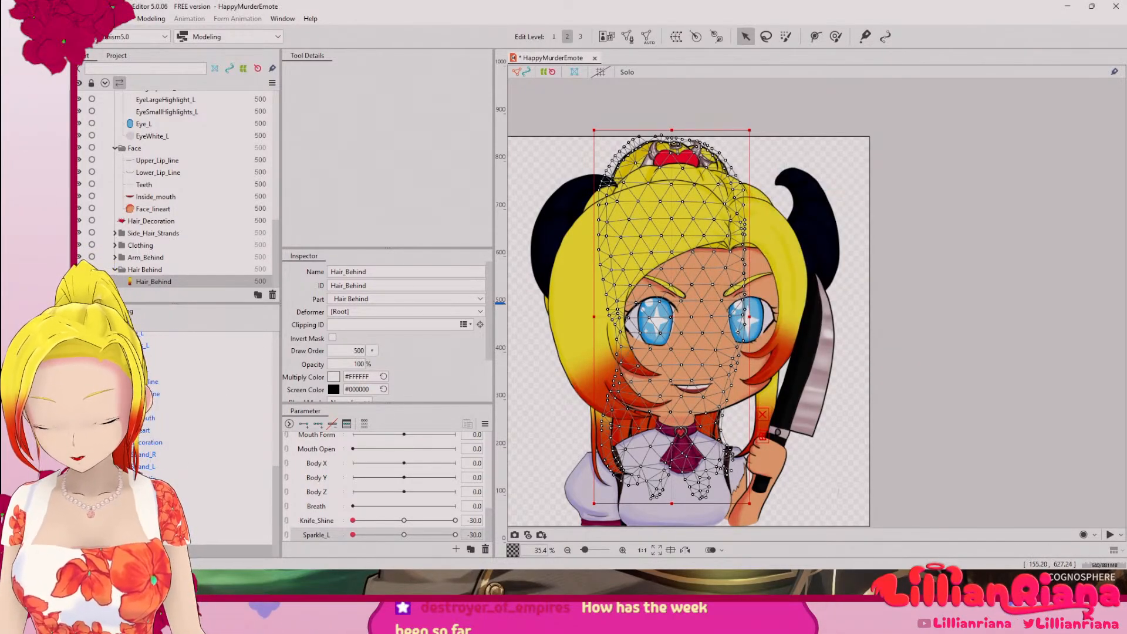
Step: Generate an automatic mesh for the Arm_Behind layer using the Standard preset
click(153, 539)
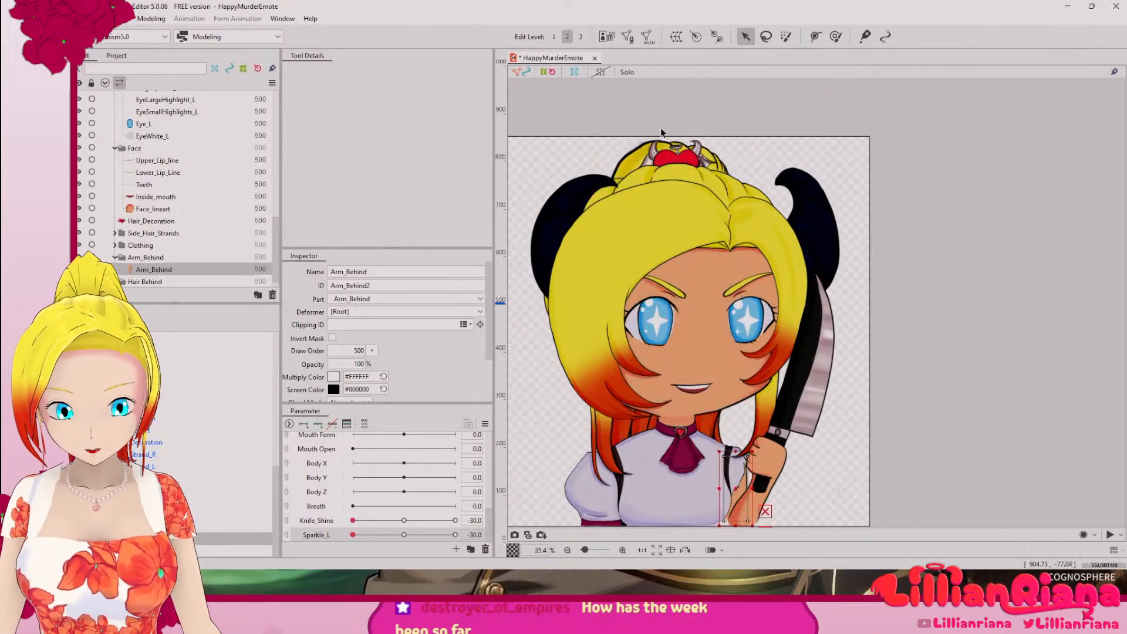
click(648, 36)
click(816, 195)
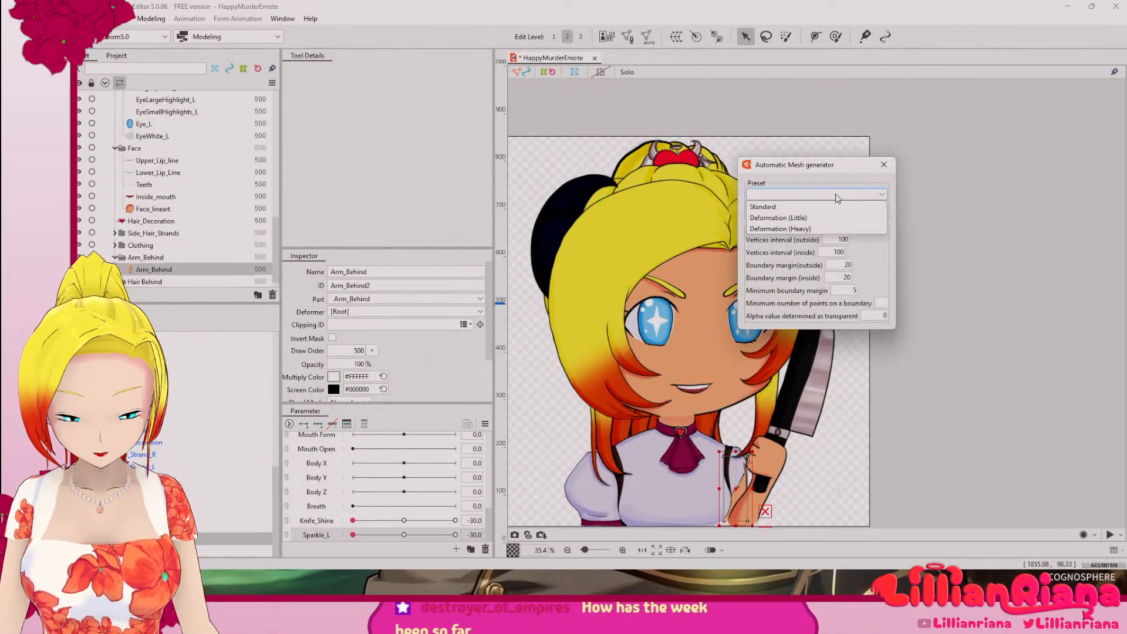
click(814, 210)
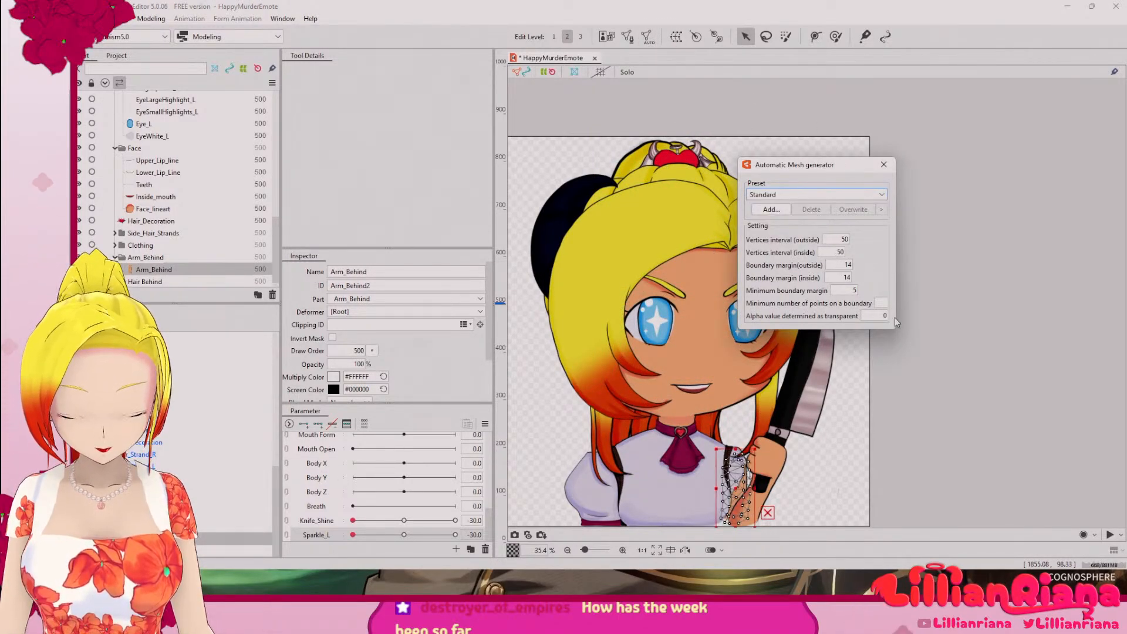
click(884, 164)
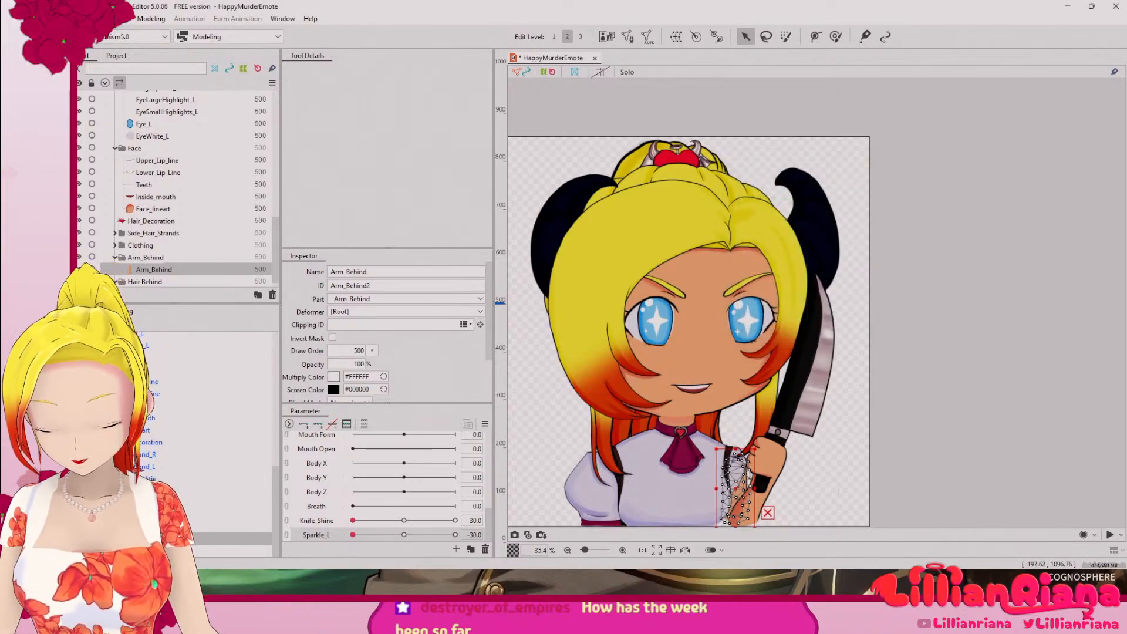
Step: Generate the Clothes layer's automatic mesh, trying the Standard preset before settling on Deformation (Heavy)
click(154, 526)
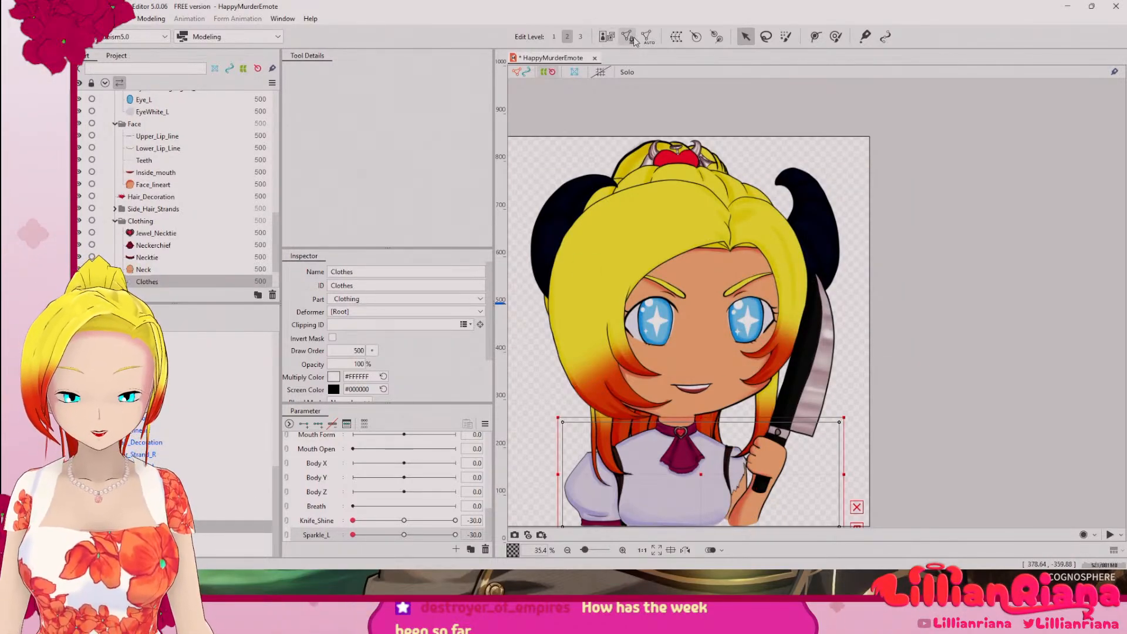
click(607, 37)
click(824, 194)
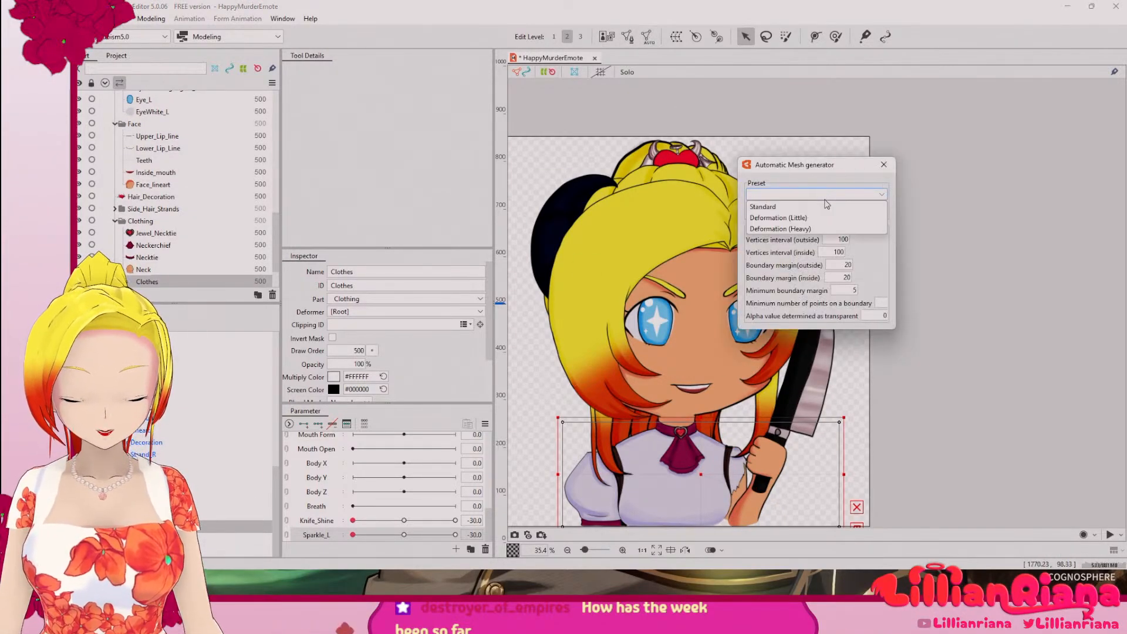
click(809, 205)
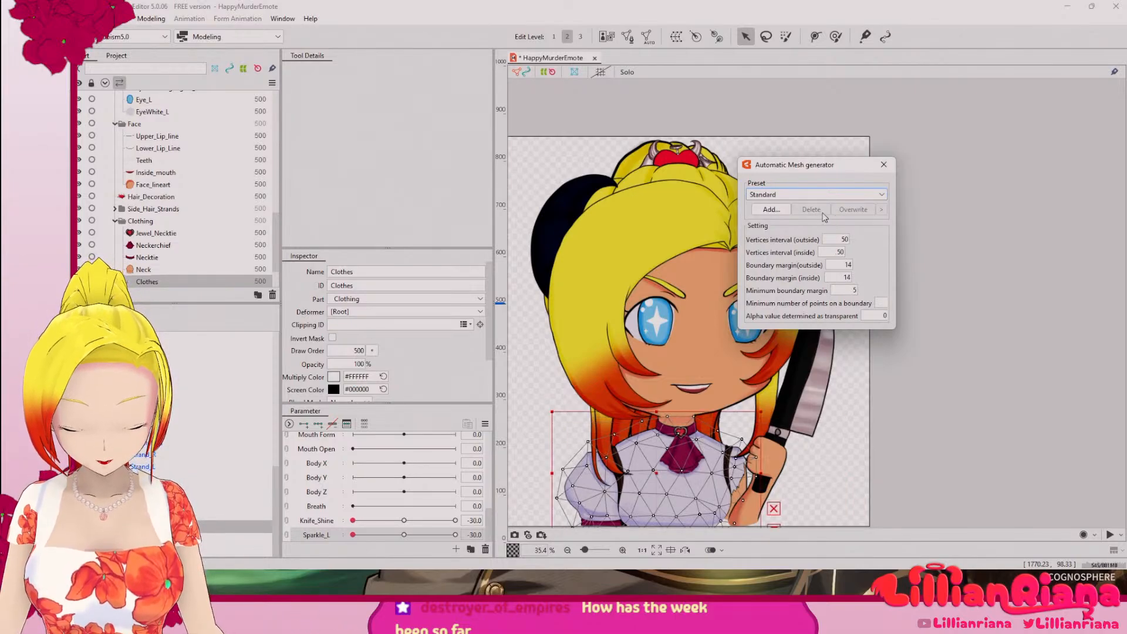
click(813, 196)
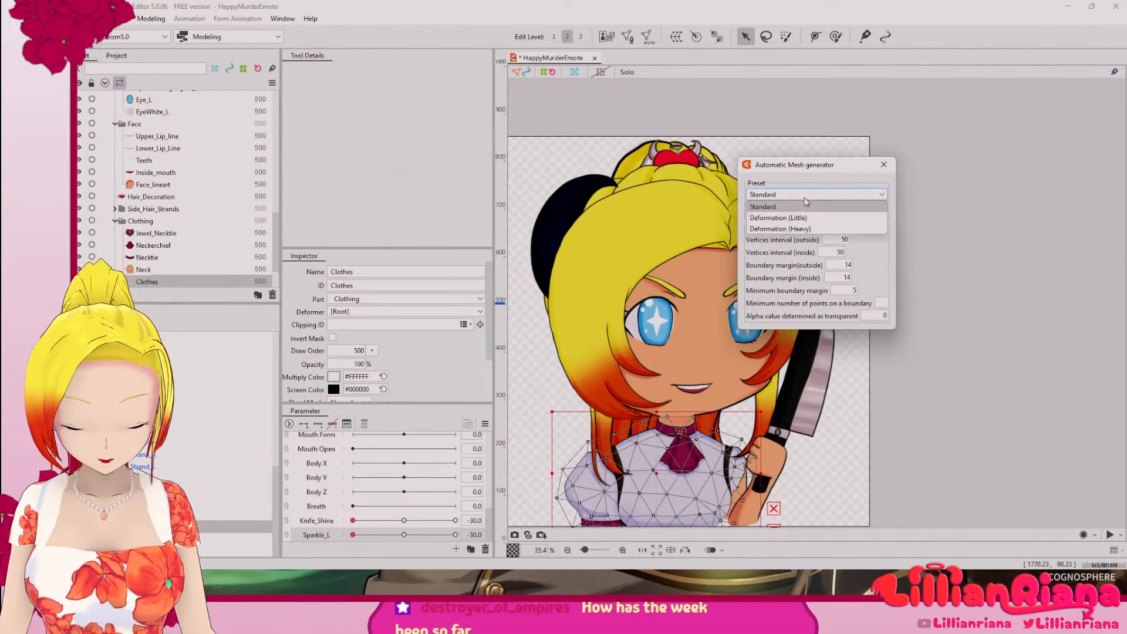
click(796, 229)
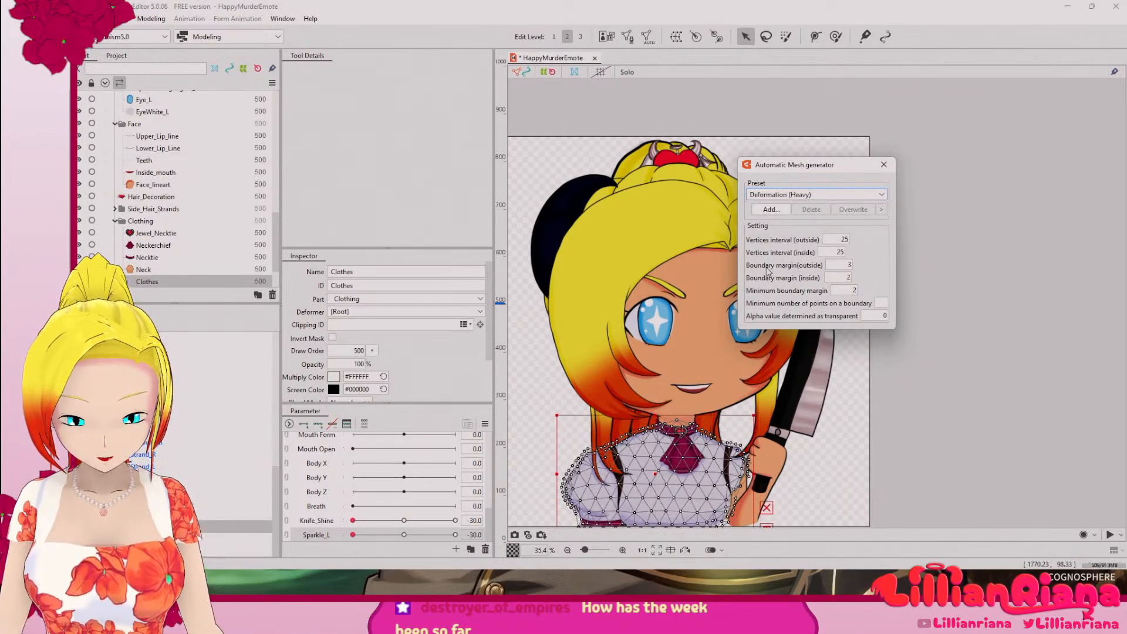
click(883, 165)
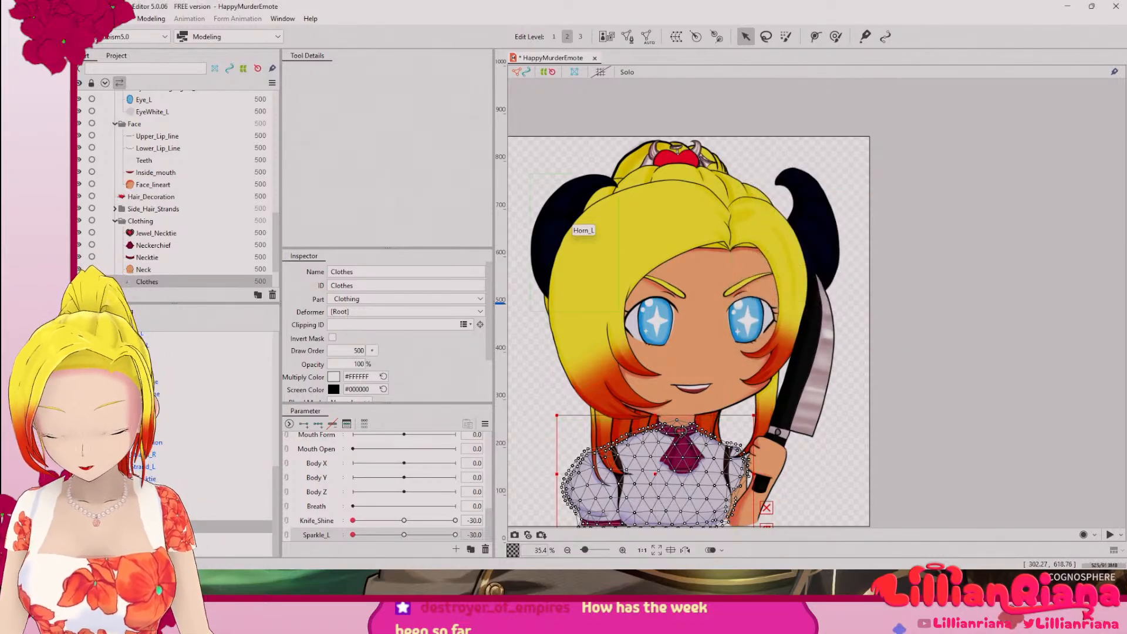
Step: Generate the Neck layer's automatic mesh, trying the Standard preset before switching to Deformation (Heavy)
click(144, 269)
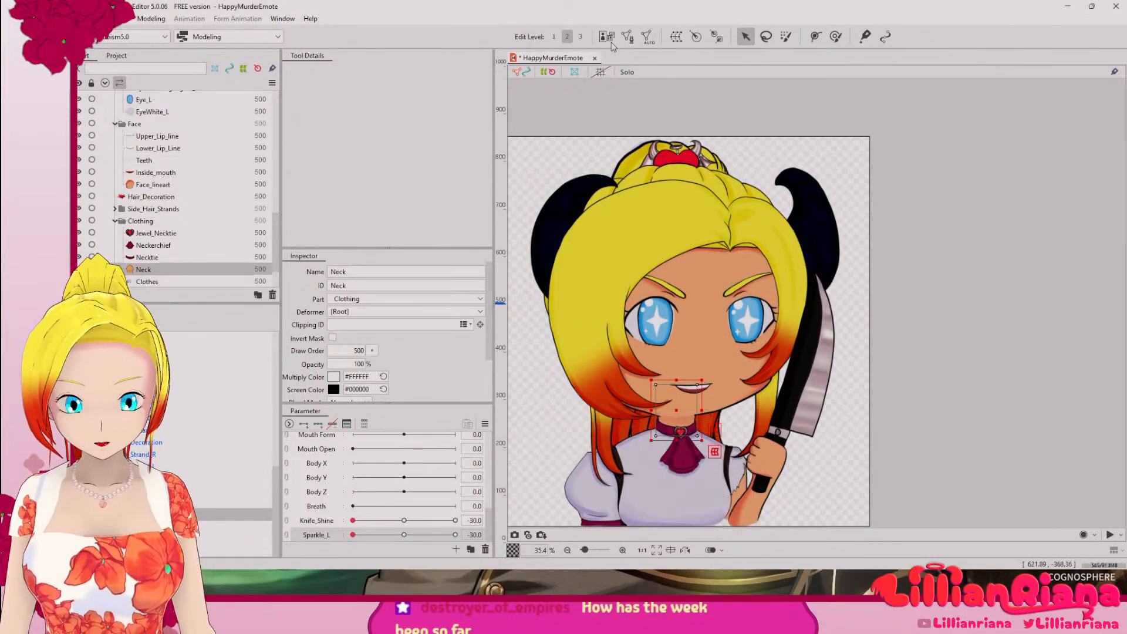
click(648, 36)
click(816, 194)
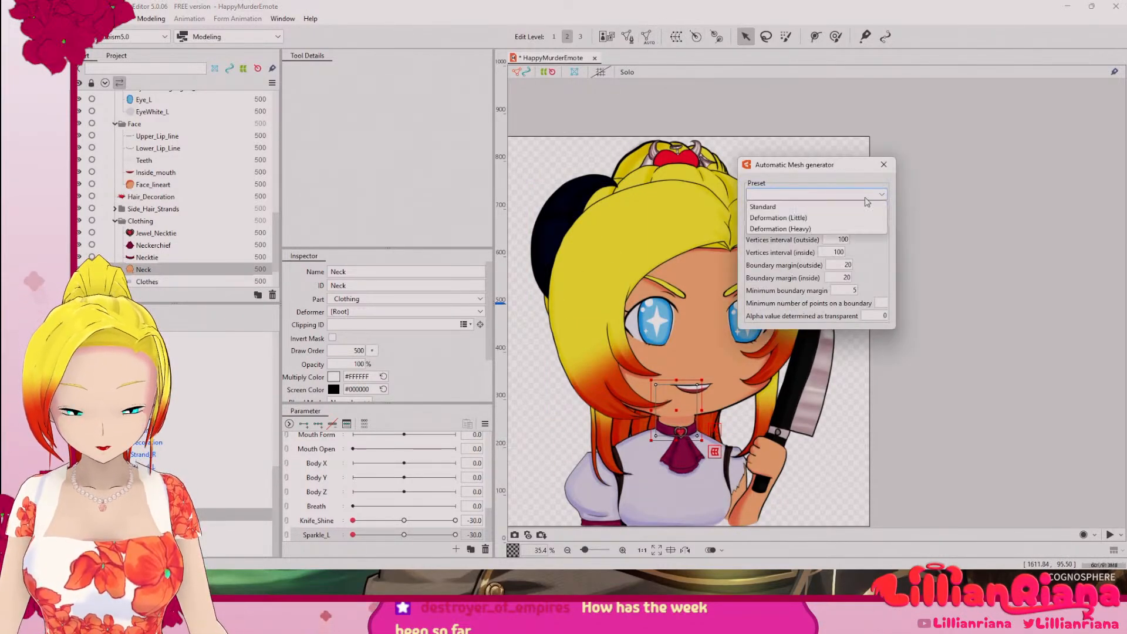
click(823, 211)
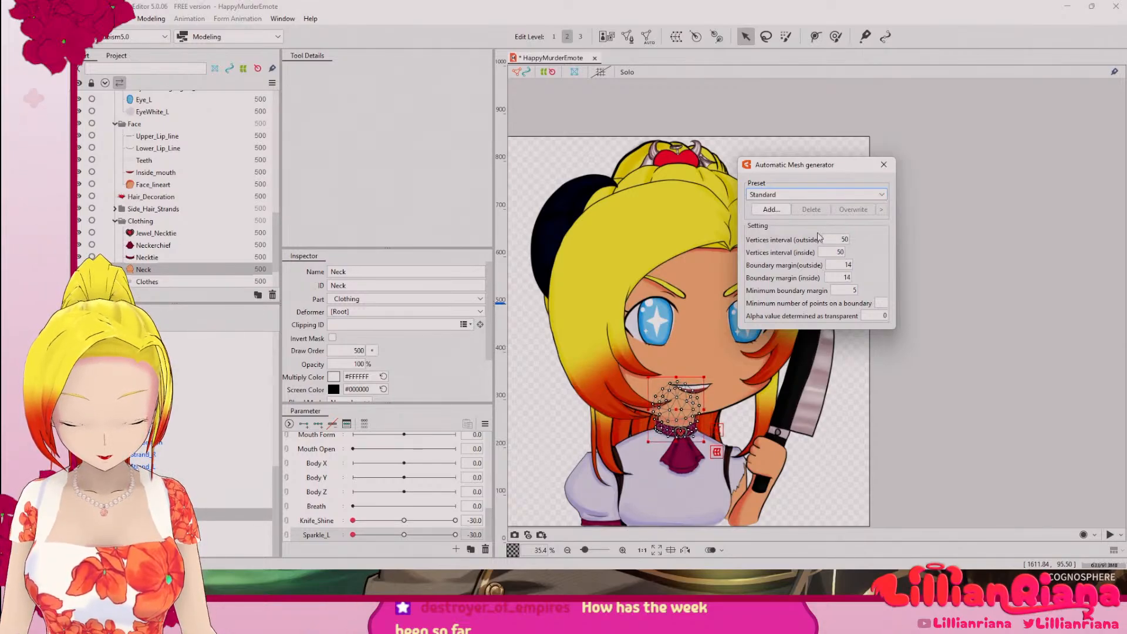
click(807, 197)
click(811, 235)
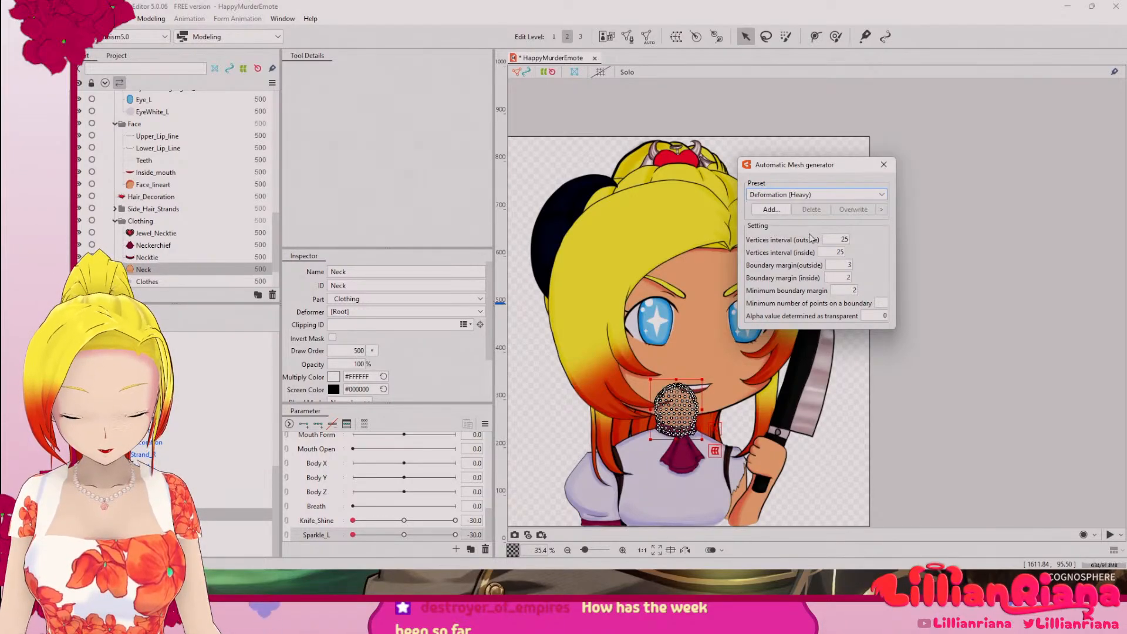
click(892, 165)
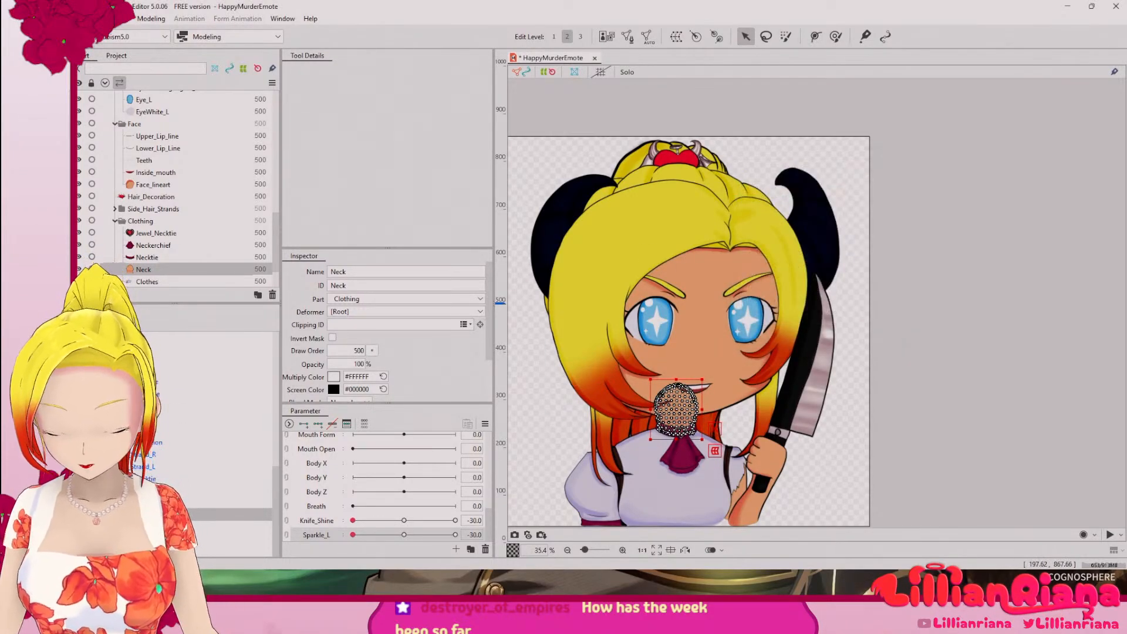
Step: Generate an automatic mesh for the Necktie layer using the Deformation (Heavy) preset
click(170, 258)
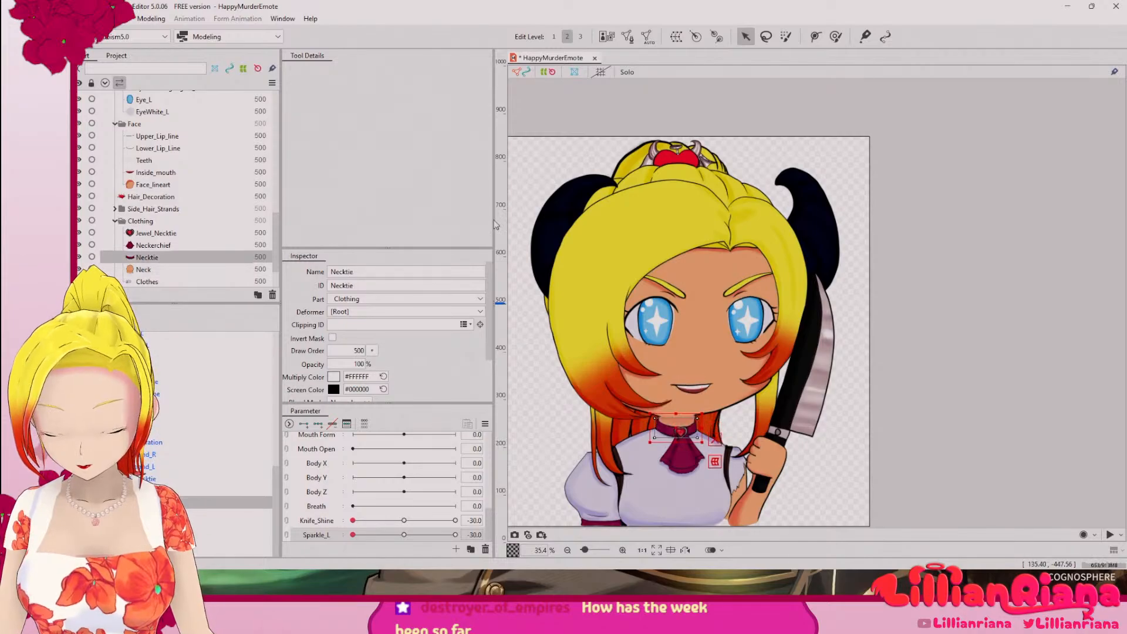
click(648, 37)
click(786, 196)
click(772, 227)
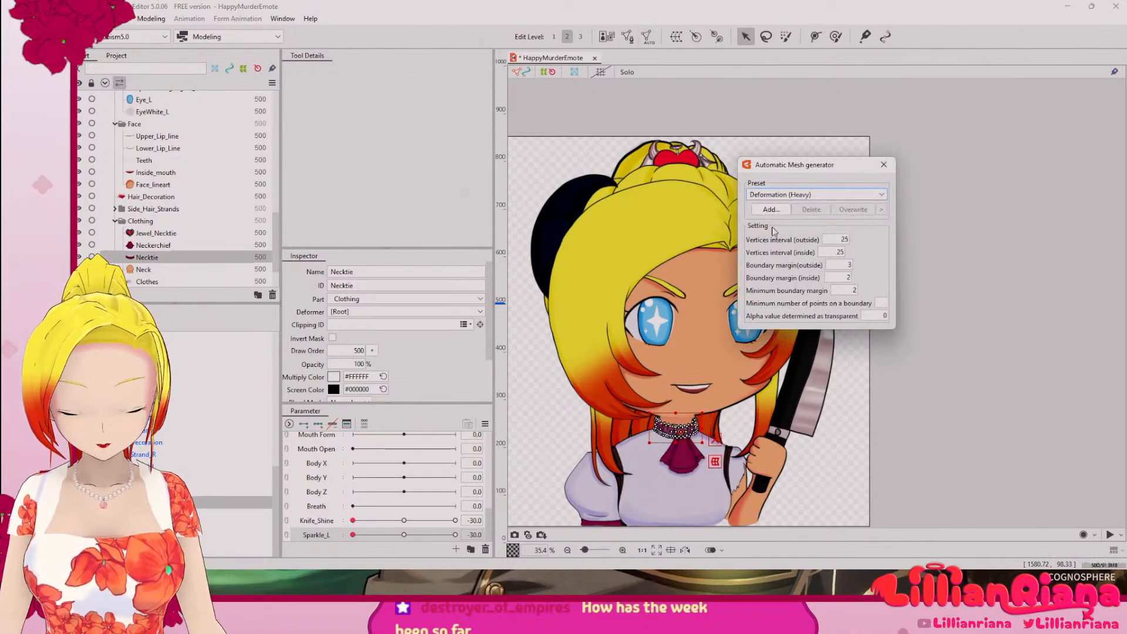
click(885, 166)
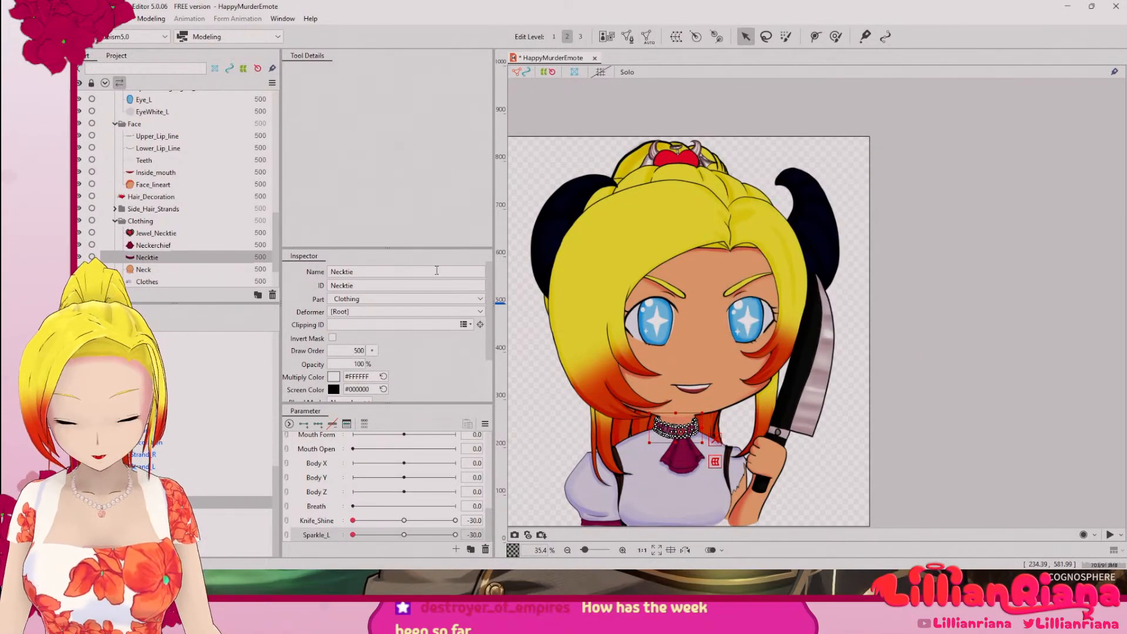
Step: Generate an automatic mesh for the Neckerchief layer using the Deformation (Heavy) preset
click(164, 490)
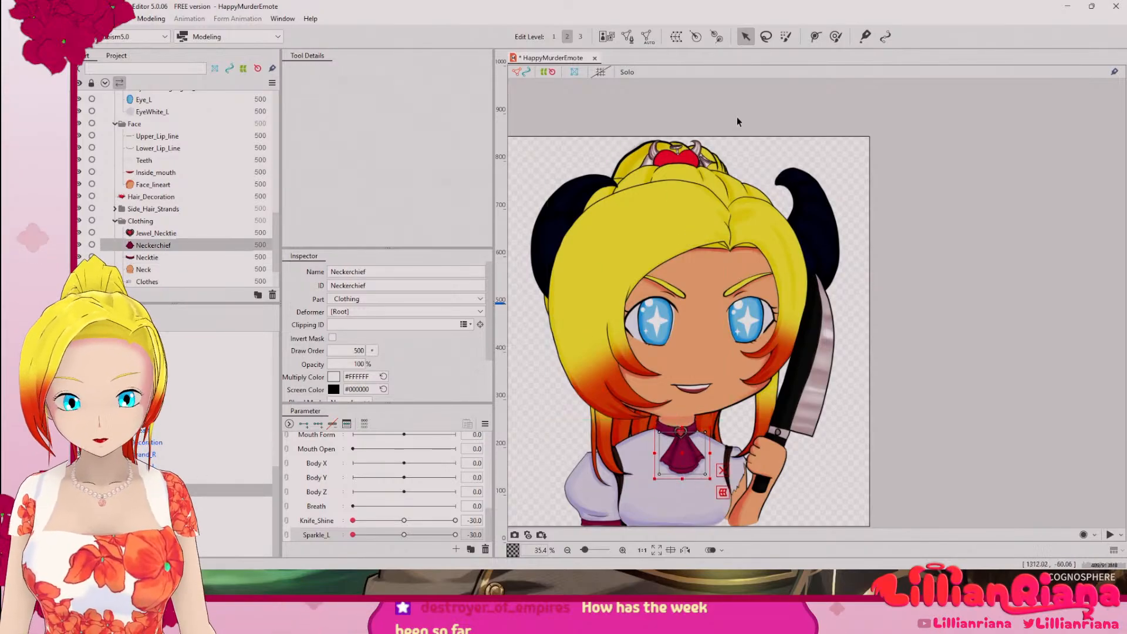
click(648, 38)
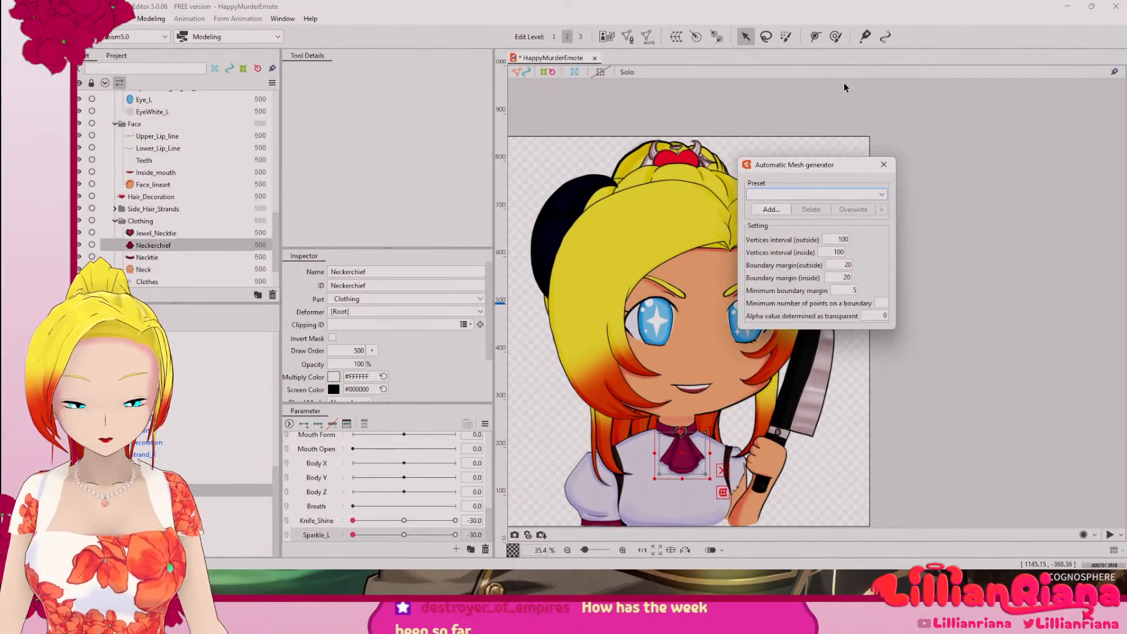
click(823, 194)
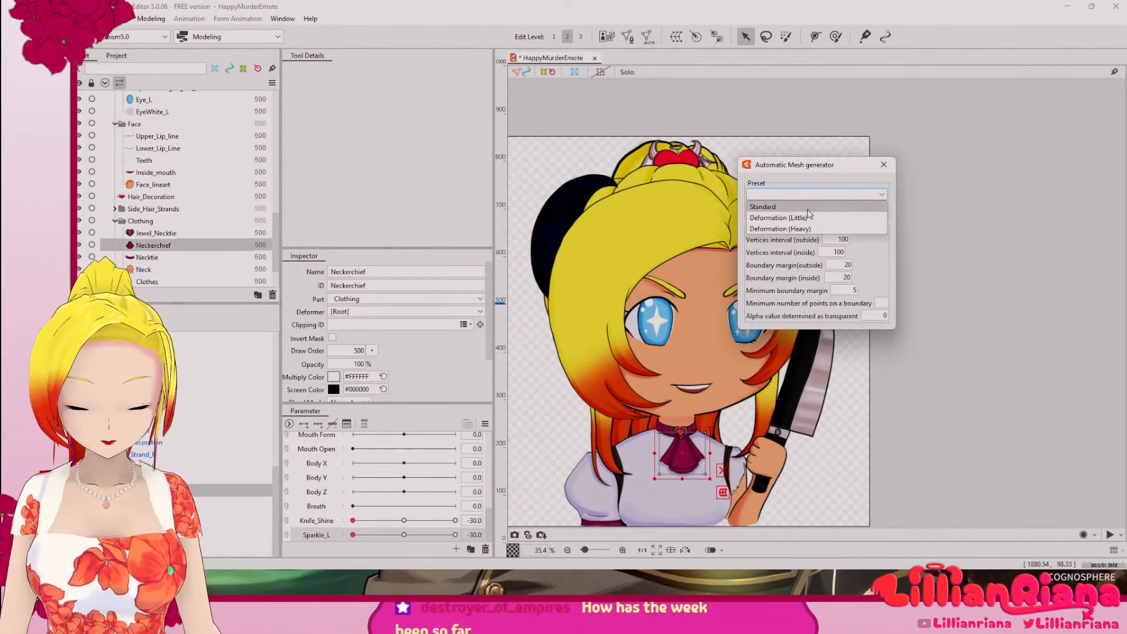
click(786, 229)
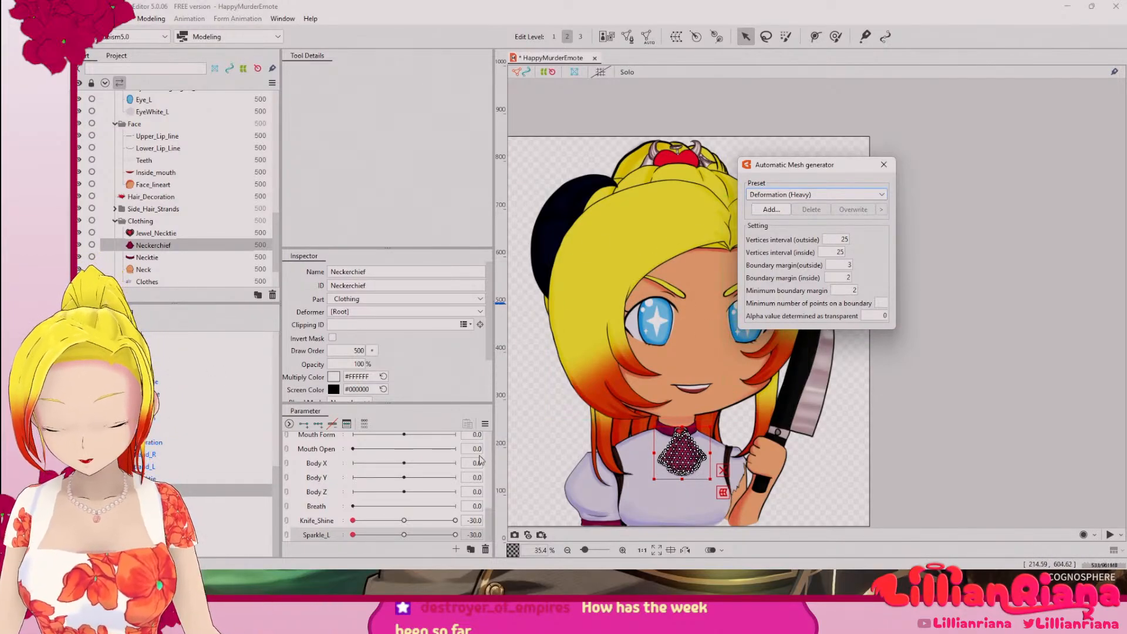
click(879, 167)
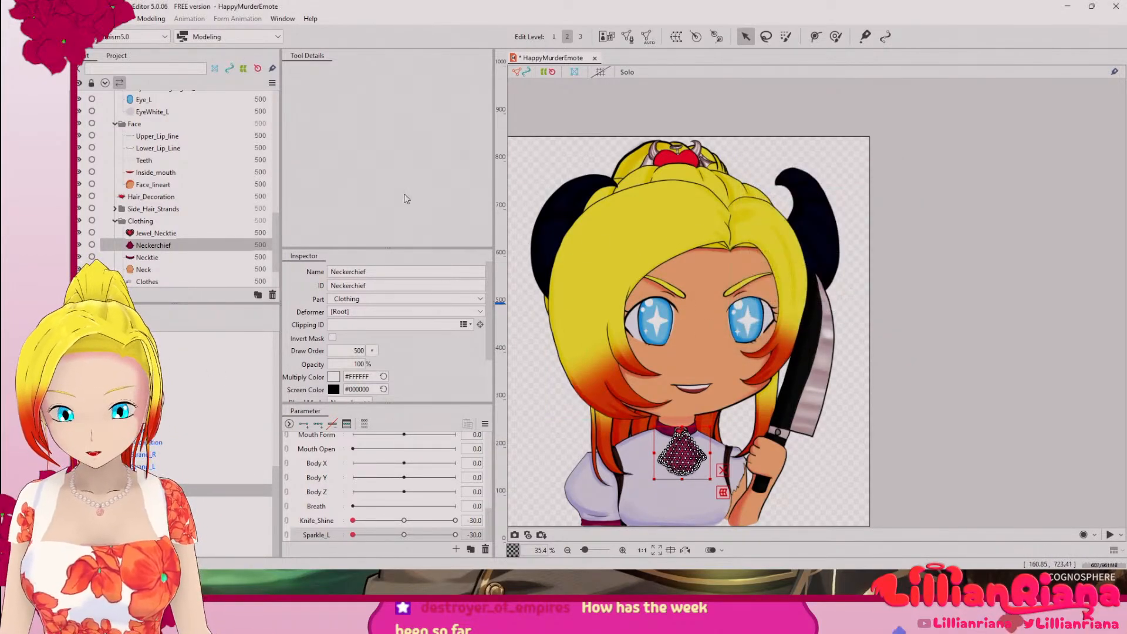
Step: Edit the Neckerchief's mesh manually, adding vertices along the outer side of its left fold line from the top edge to mid-height
click(627, 37)
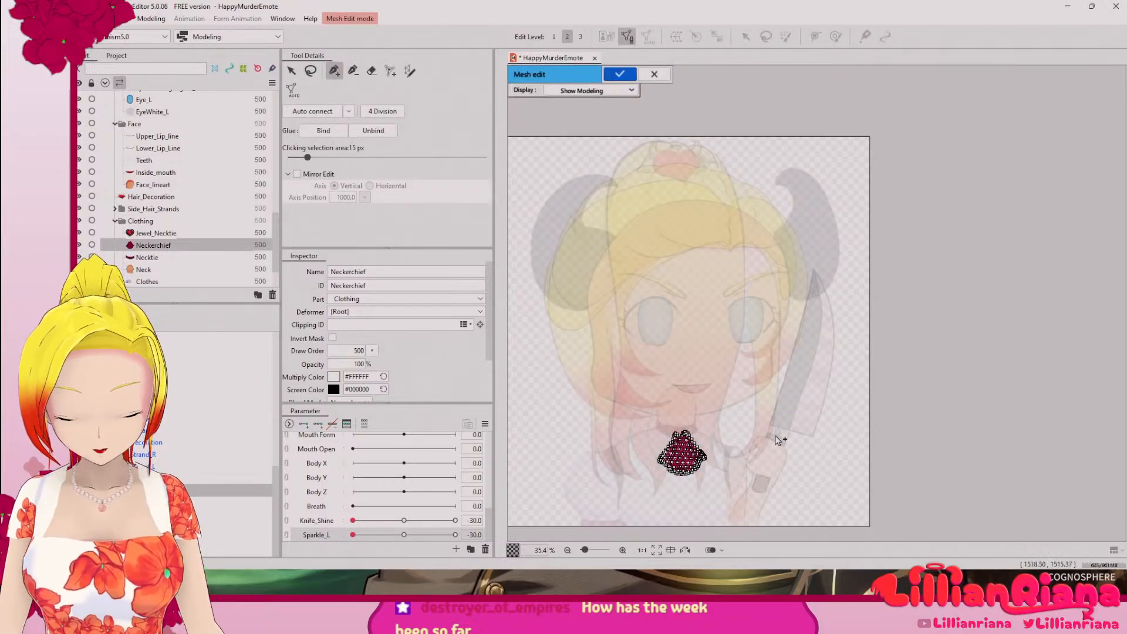
scroll(704, 453, up, 8)
drag(662, 440, 1004, 333)
scroll(802, 335, up, 1)
drag(667, 296, 808, 249)
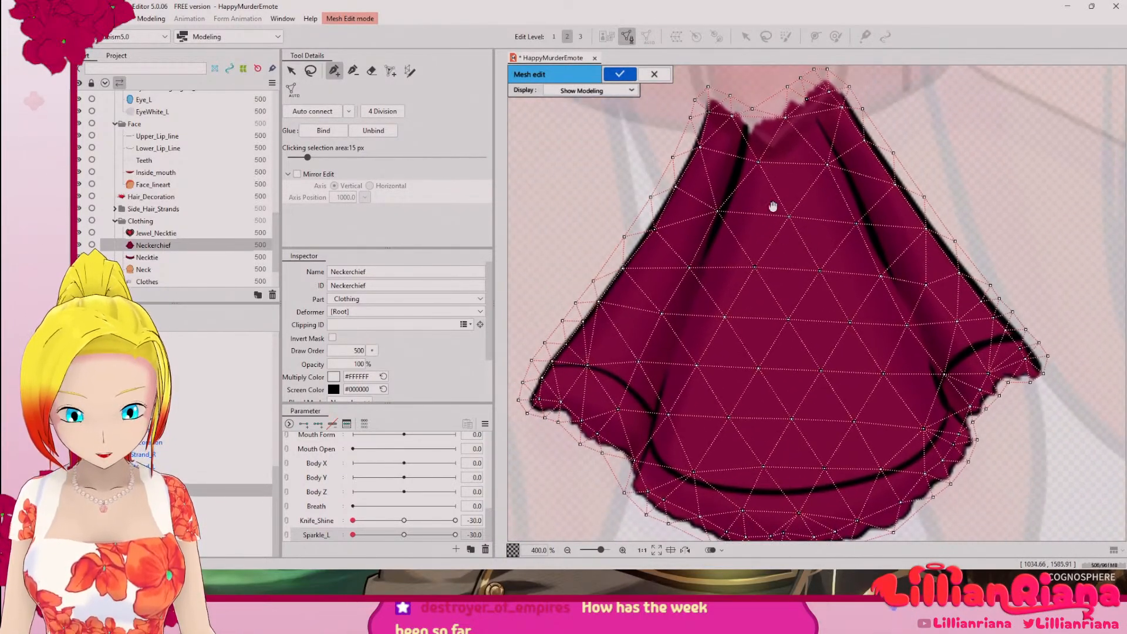
click(743, 117)
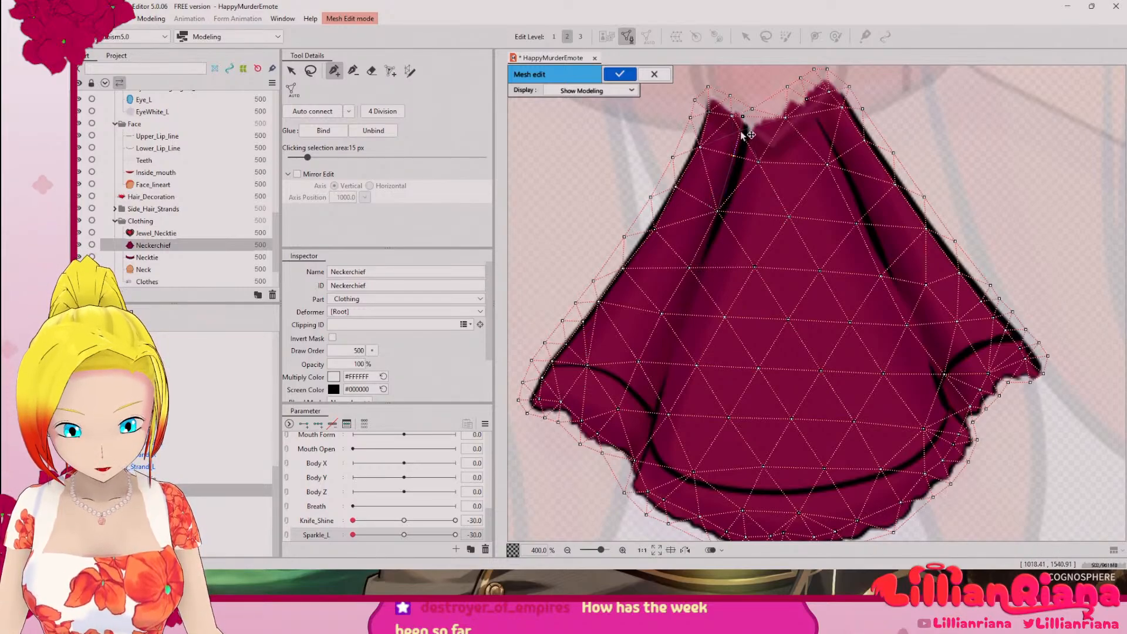
click(734, 155)
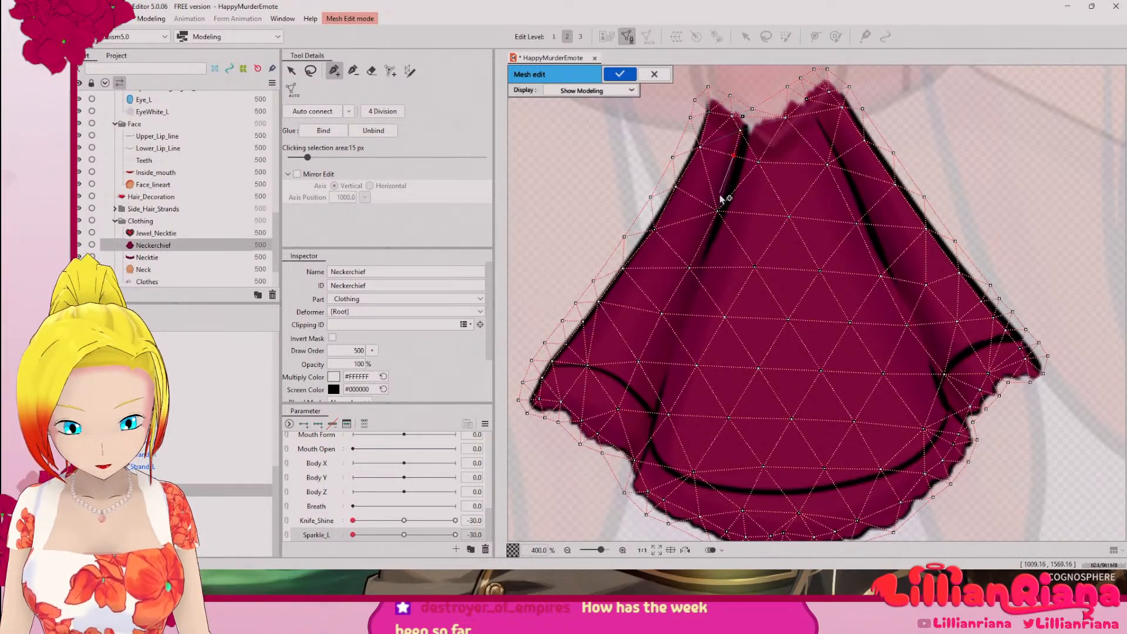
alt+click(689, 267)
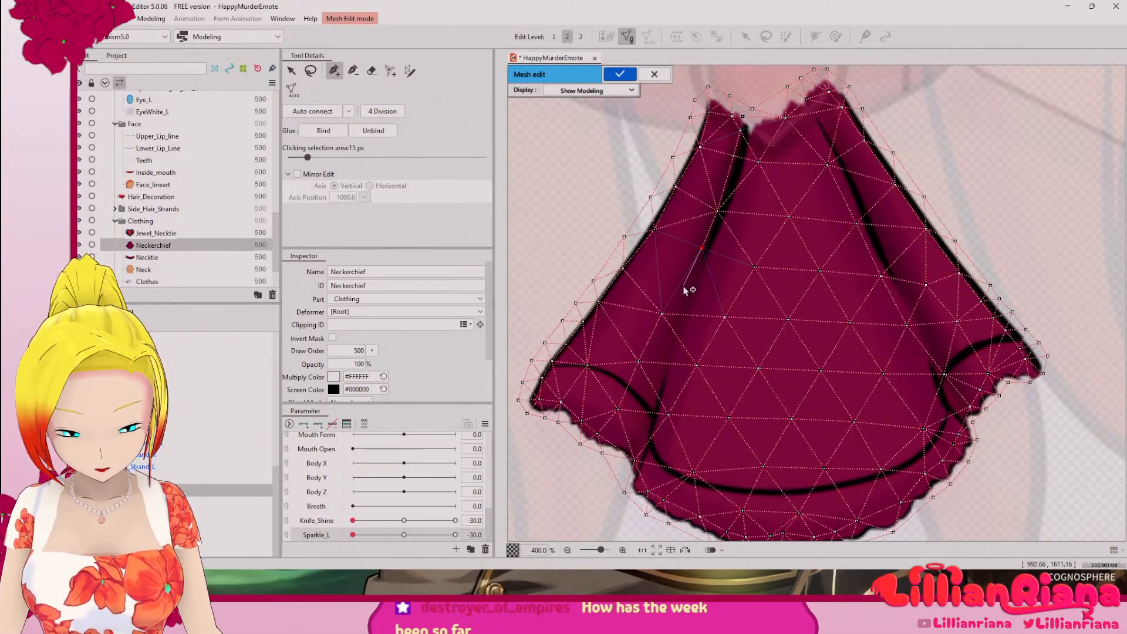
click(662, 313)
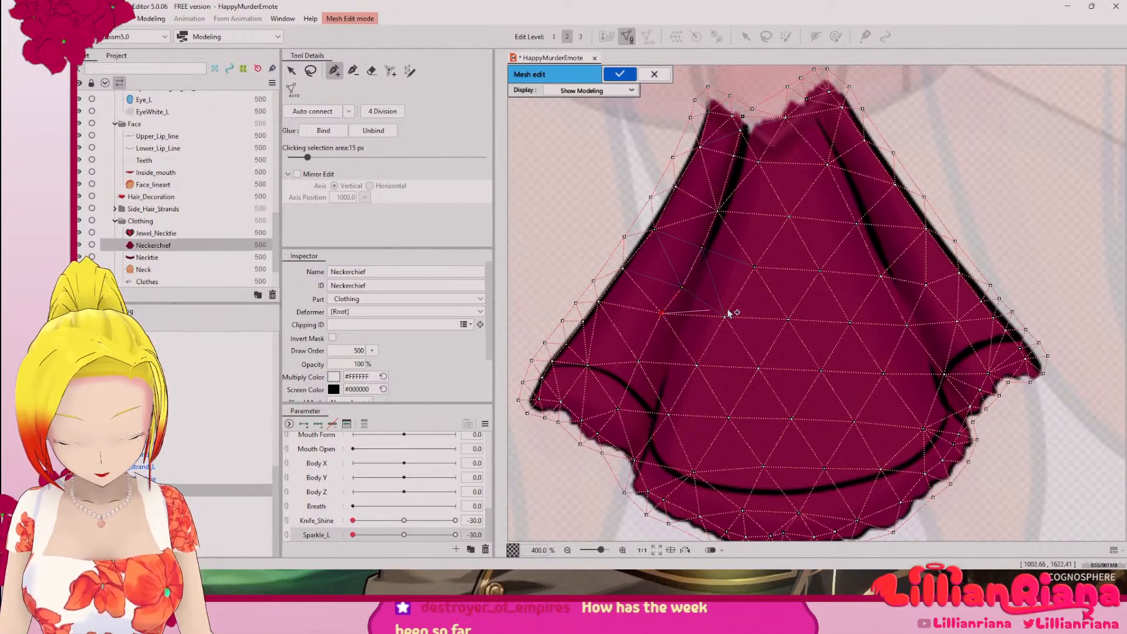
Step: Add a second row of mesh vertices along the inner side of the neckerchief's left fold, from the top edge down to the hem line
click(757, 118)
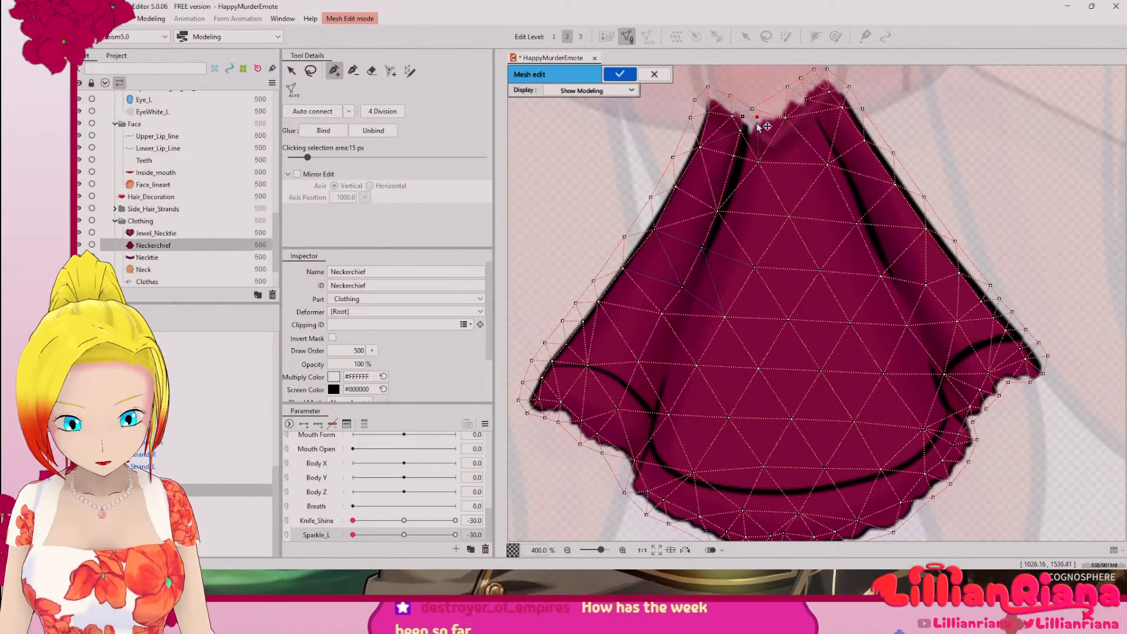
click(749, 148)
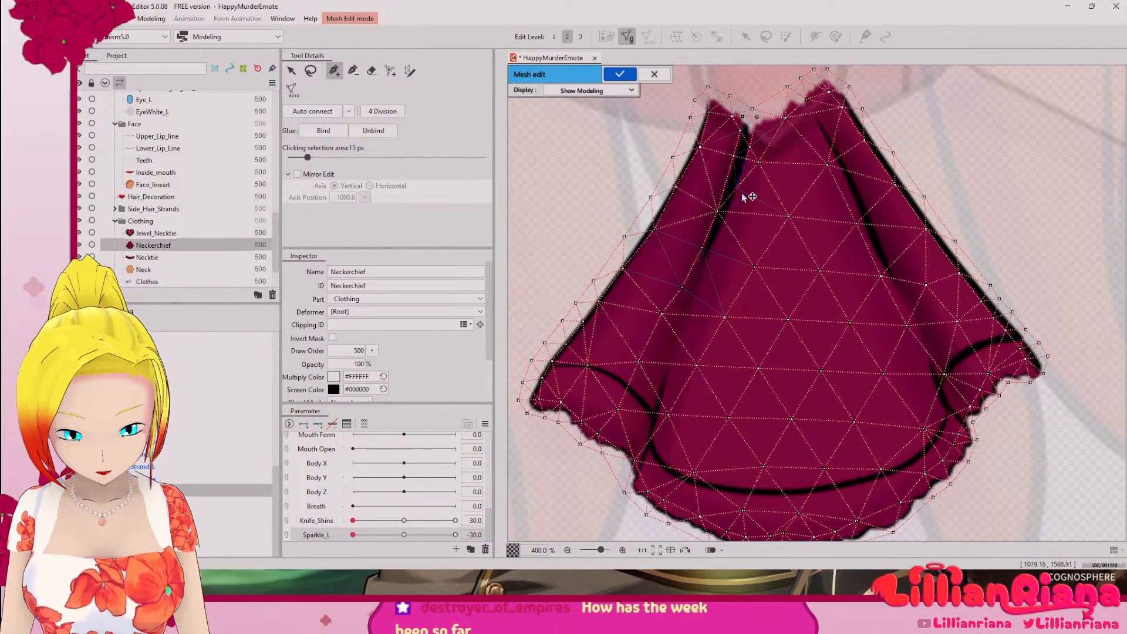
click(728, 212)
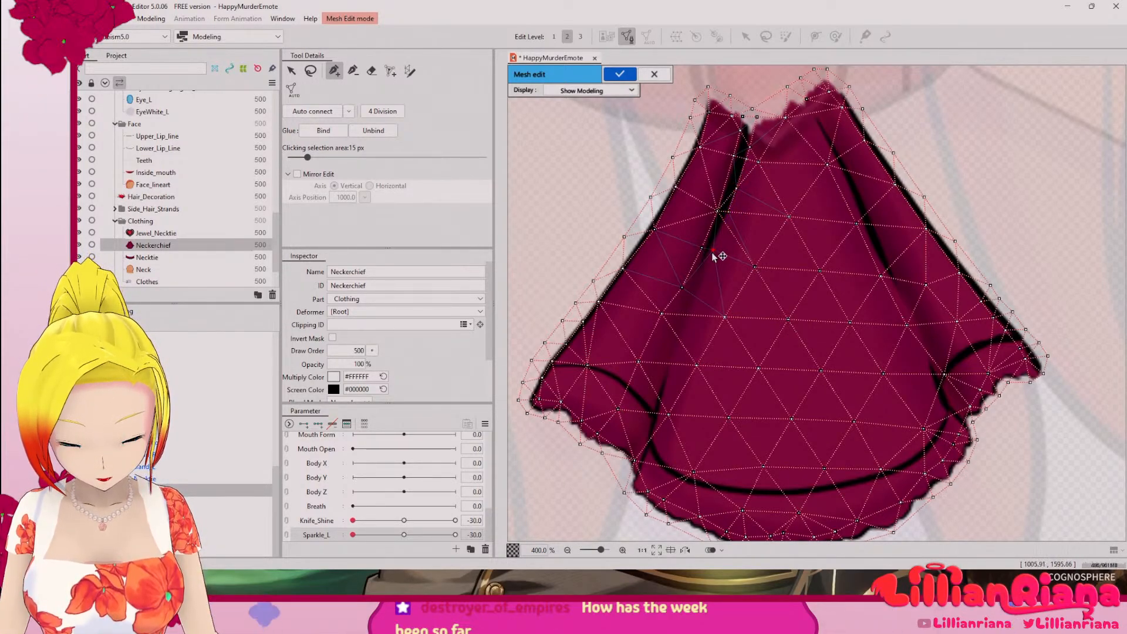
click(713, 250)
click(724, 221)
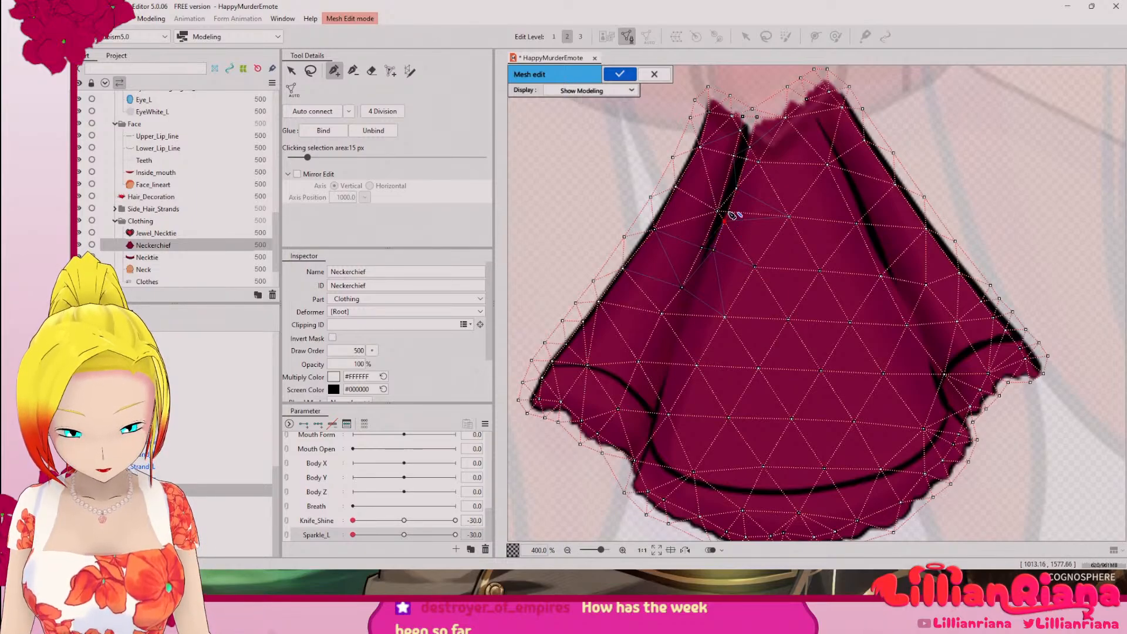
click(728, 212)
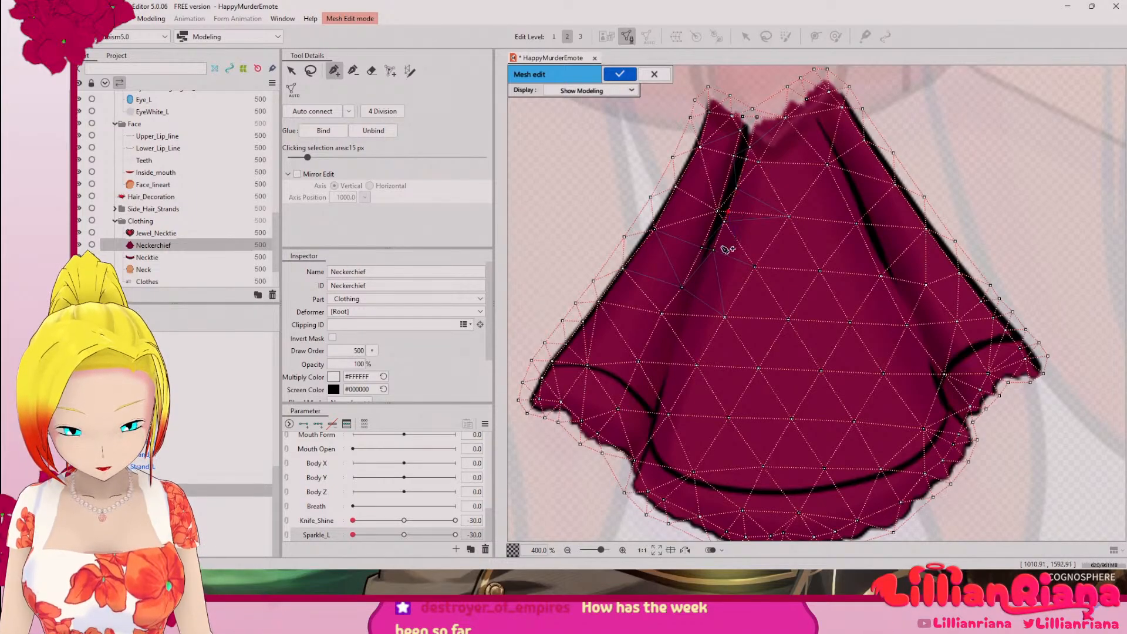
click(694, 296)
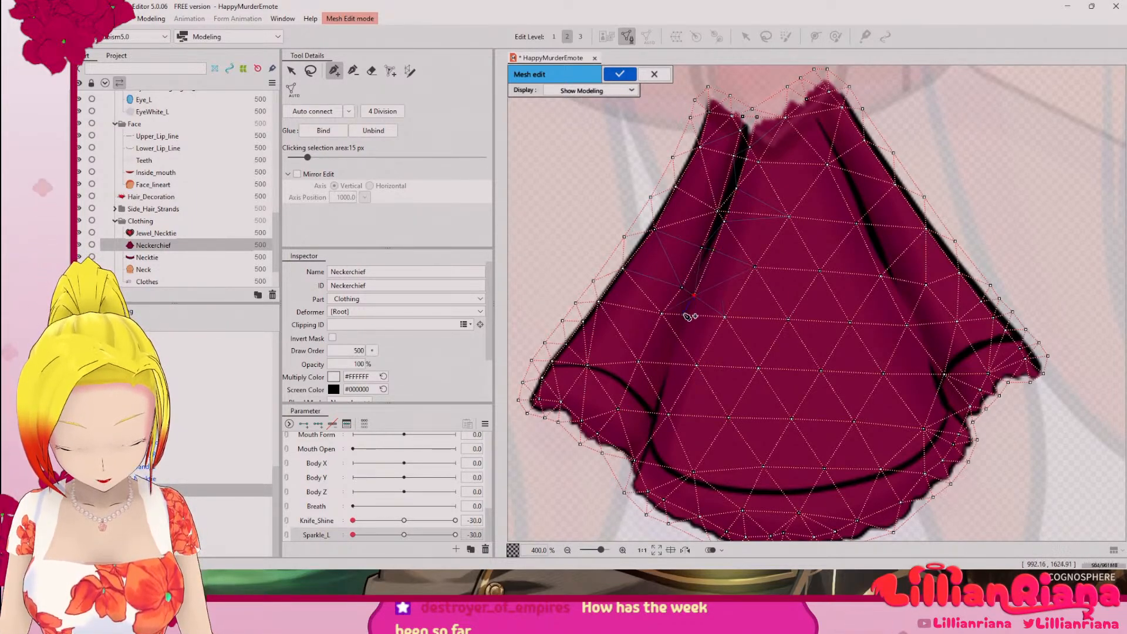
click(683, 316)
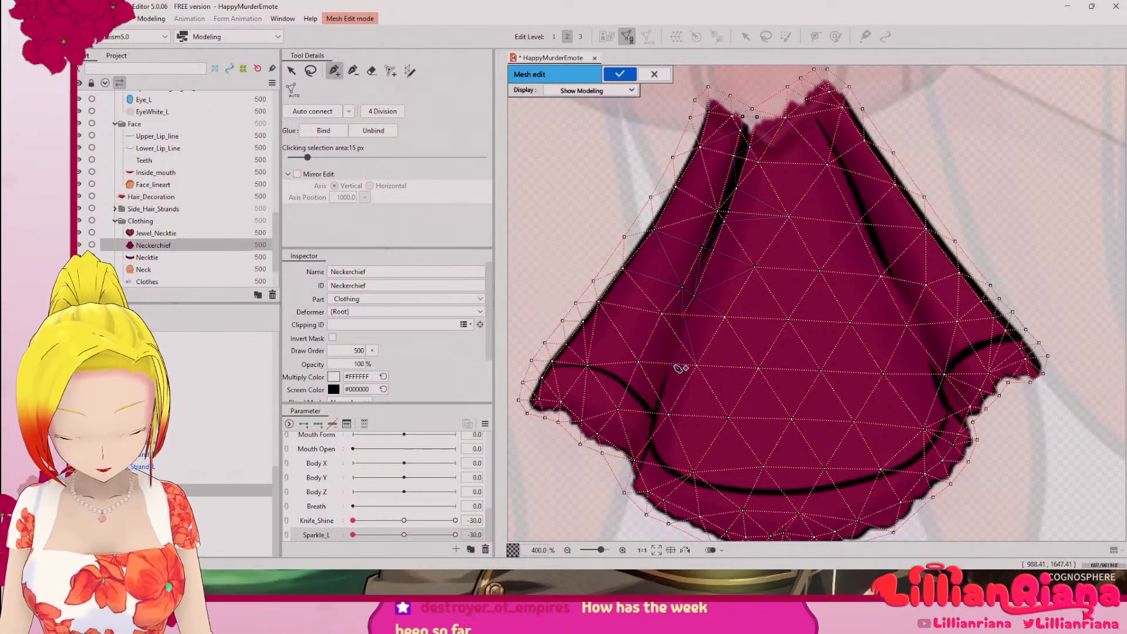
click(681, 341)
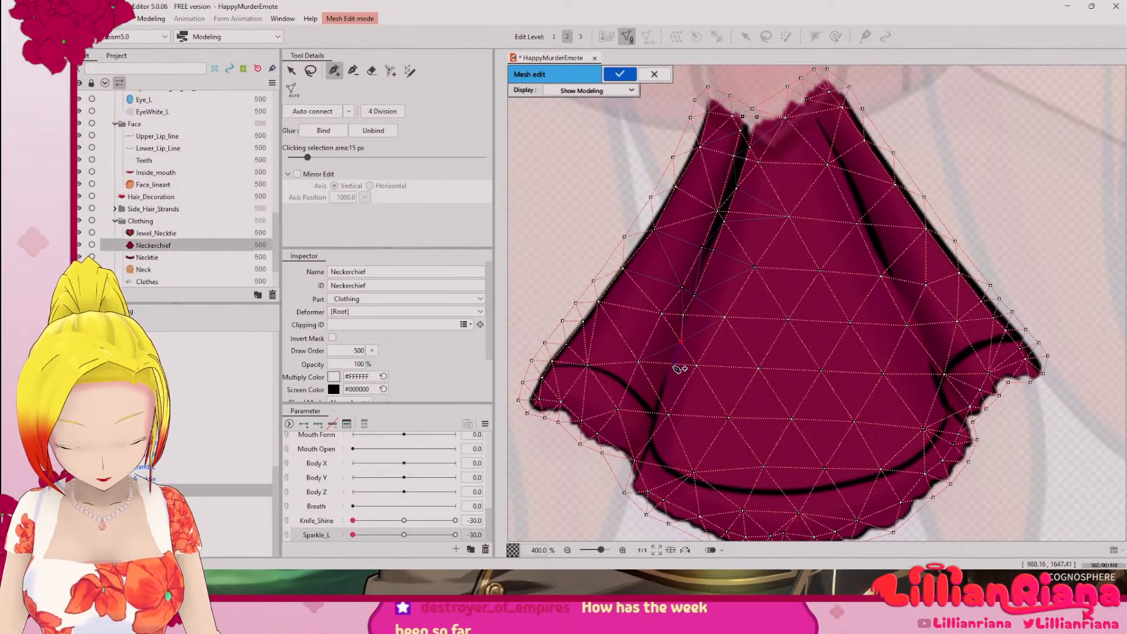
click(674, 365)
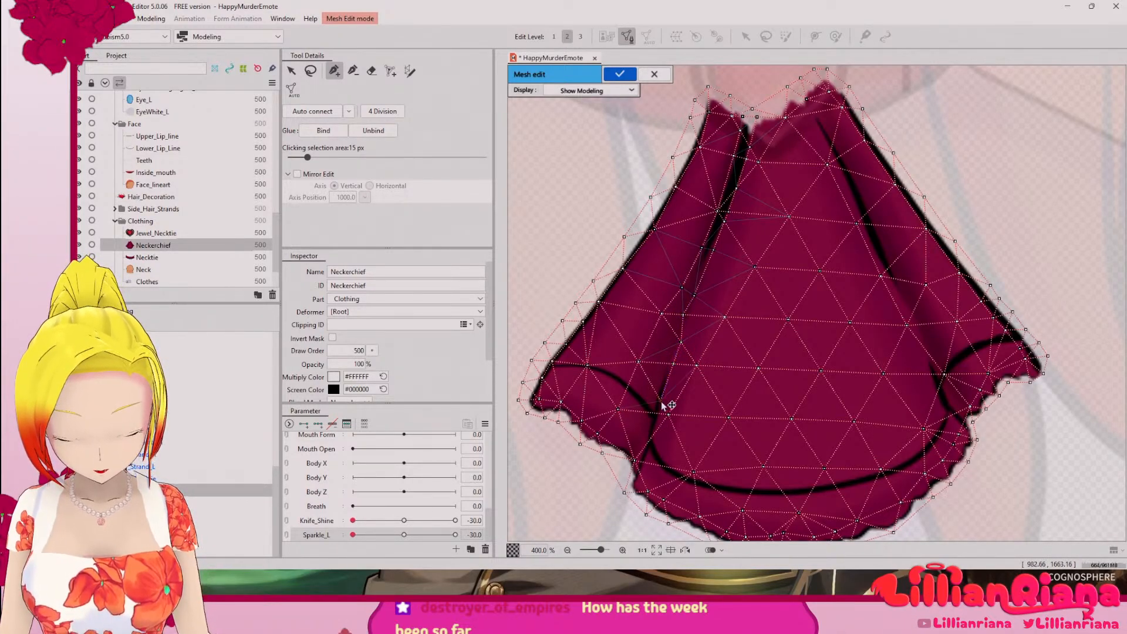
click(661, 401)
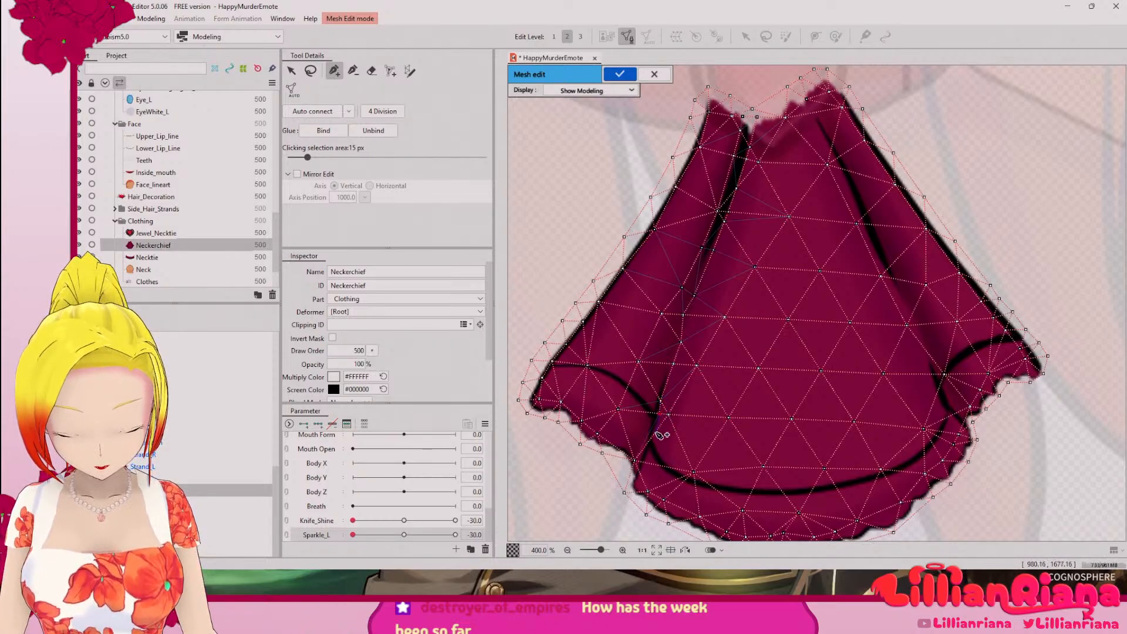
Step: Auto-connect the neckerchief's mesh points and replace the stray vertex beside the left fold with new points along its outer lower side
click(298, 115)
drag(704, 312, 704, 311)
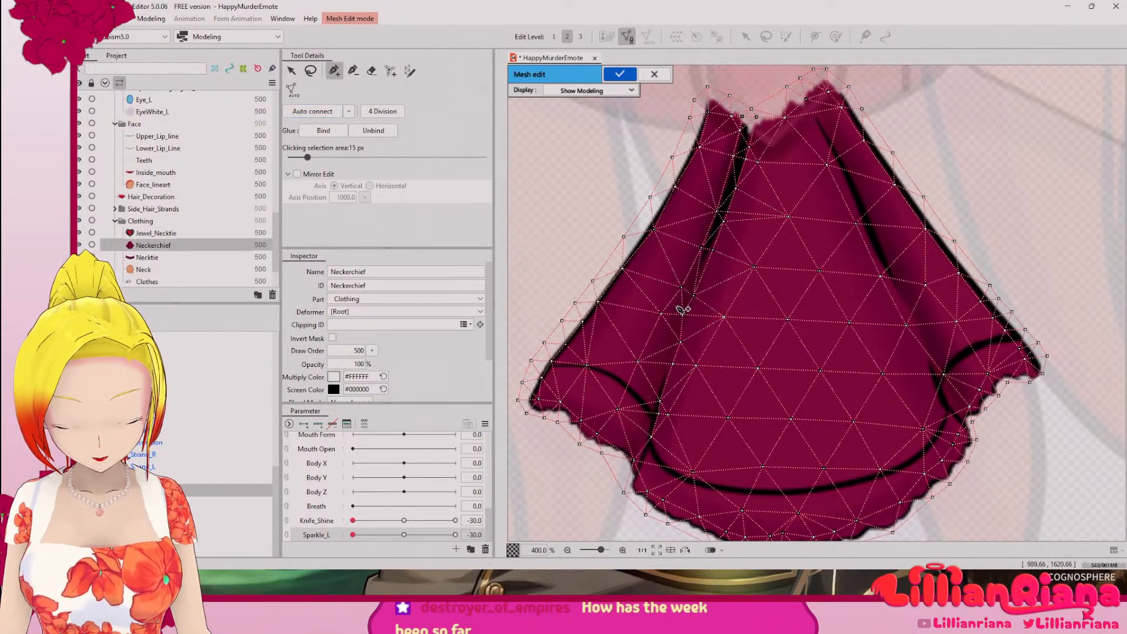
click(661, 314)
key(Delete)
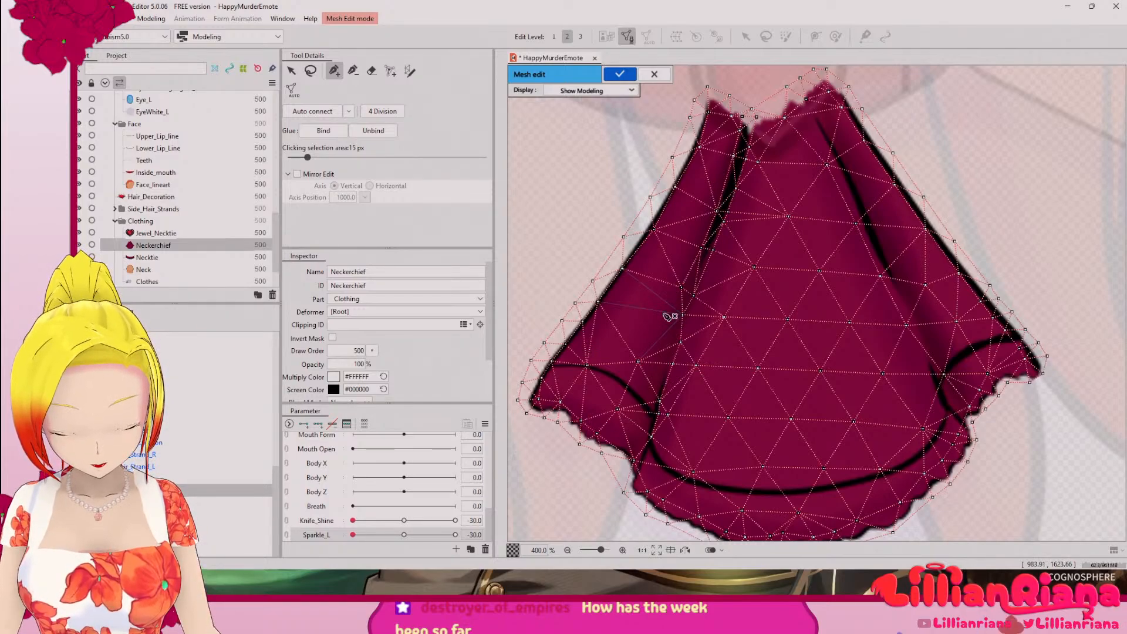
click(681, 288)
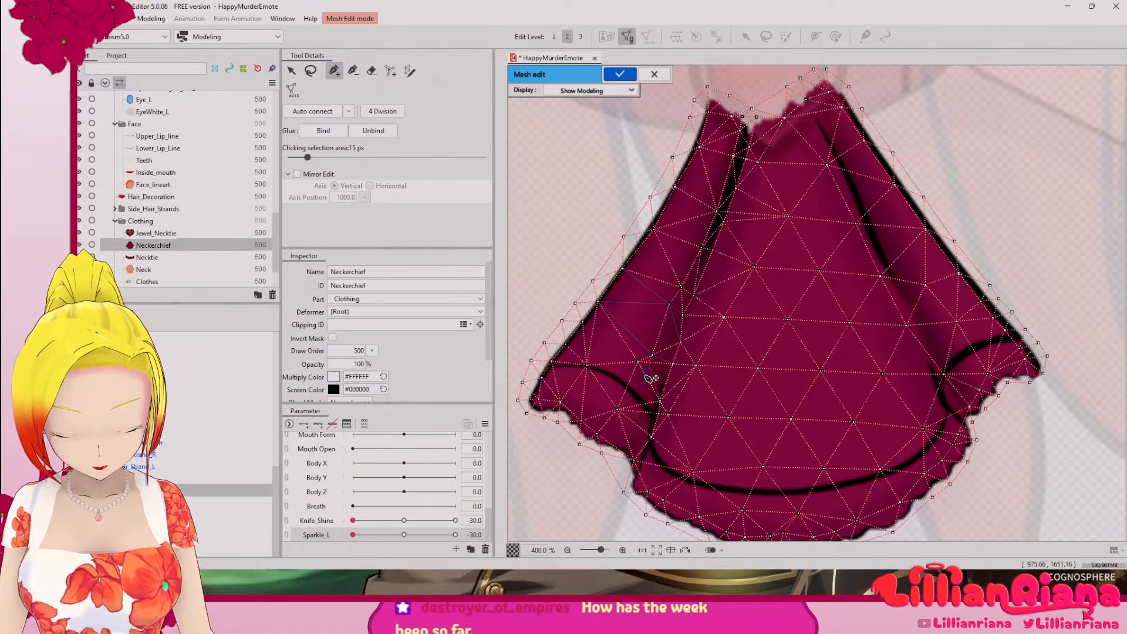
click(638, 393)
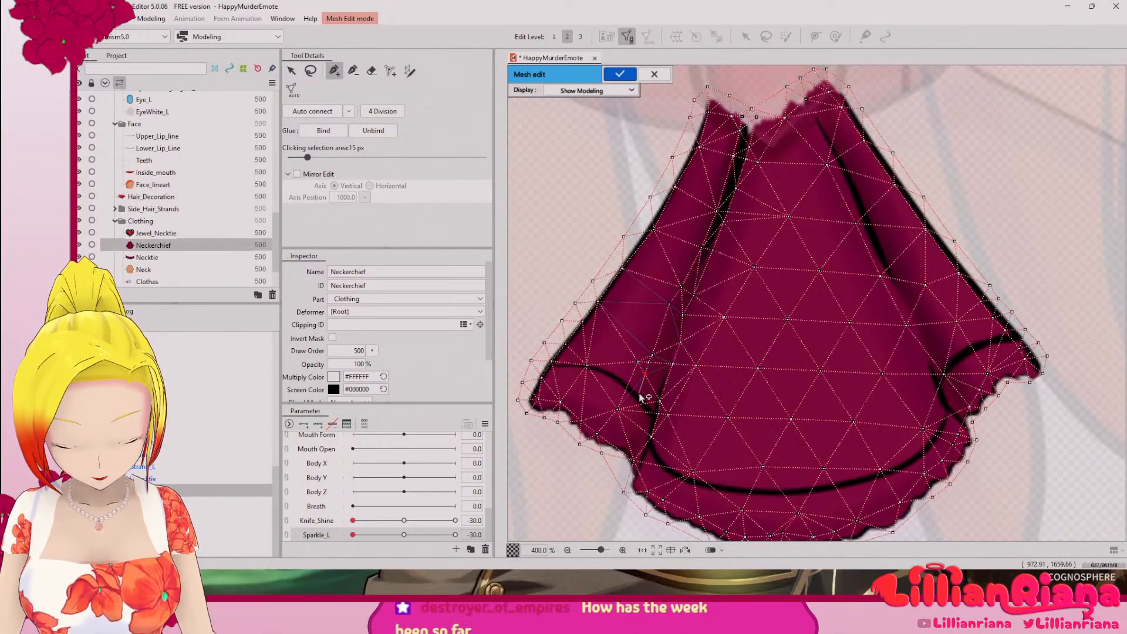
Step: Check the whole neckerchief mesh and apply the manual mesh edit
scroll(685, 432, down, 3)
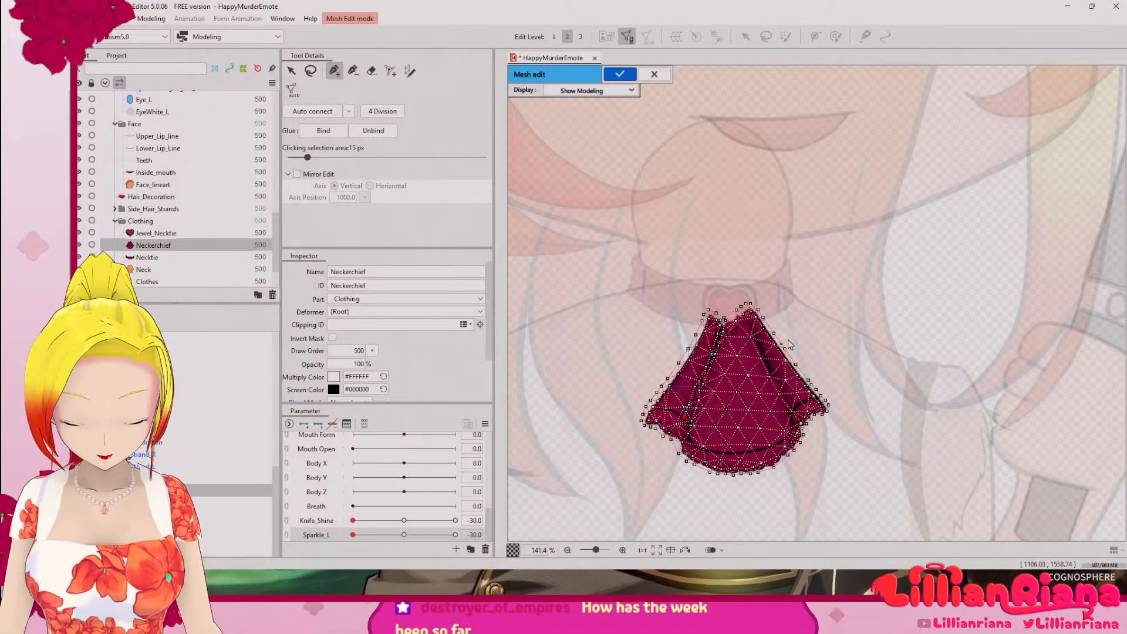
scroll(801, 343, up, 2)
scroll(608, 435, down, 2)
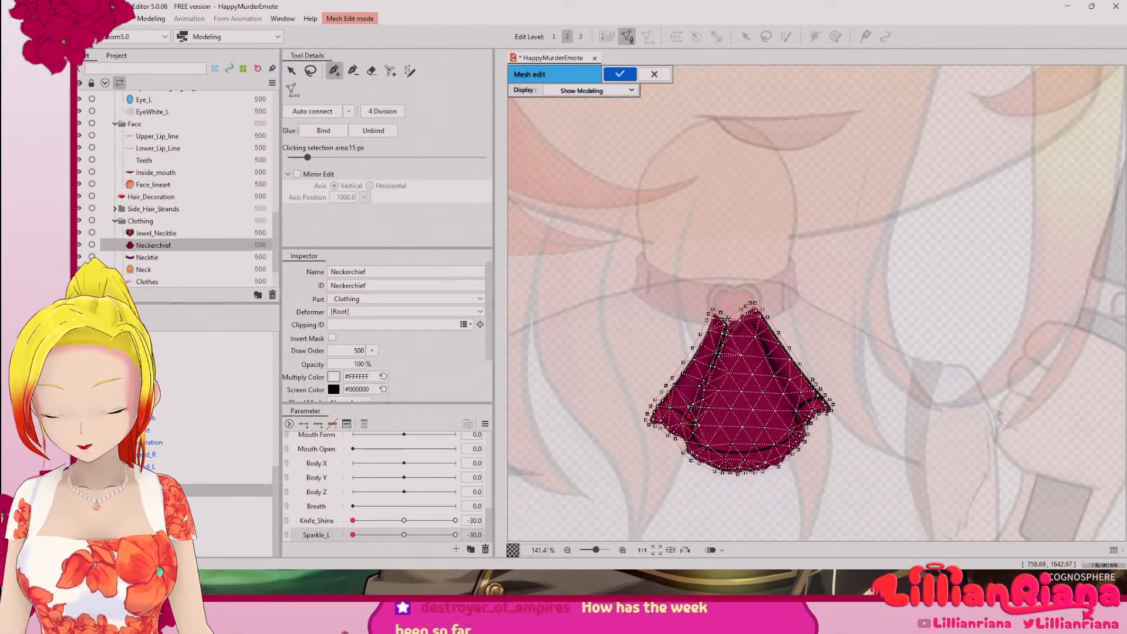
click(144, 478)
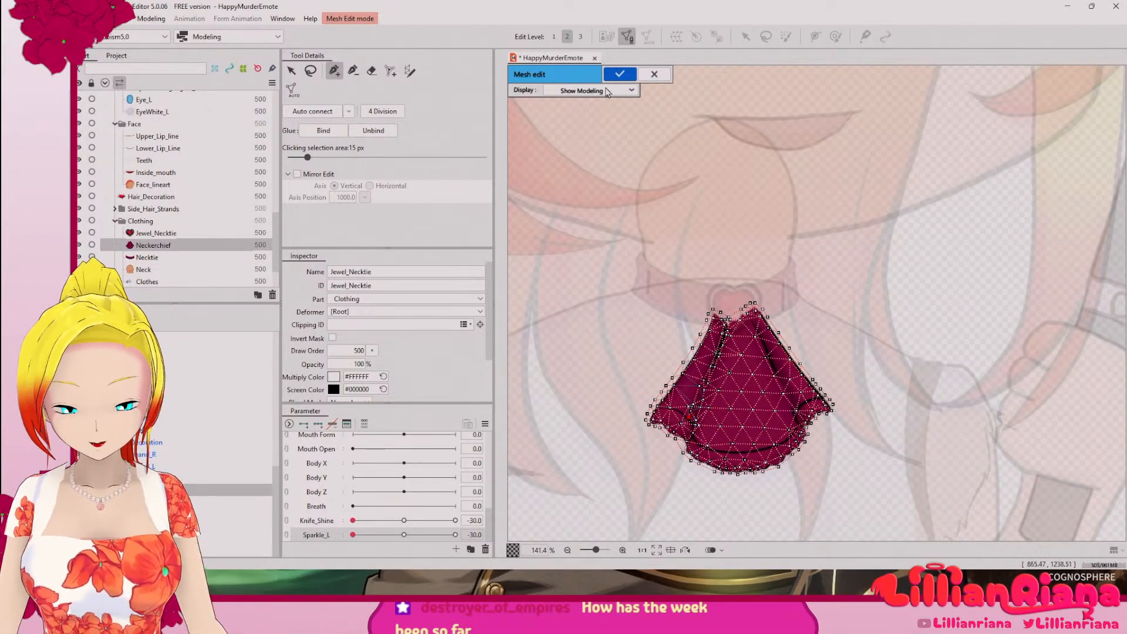
click(618, 72)
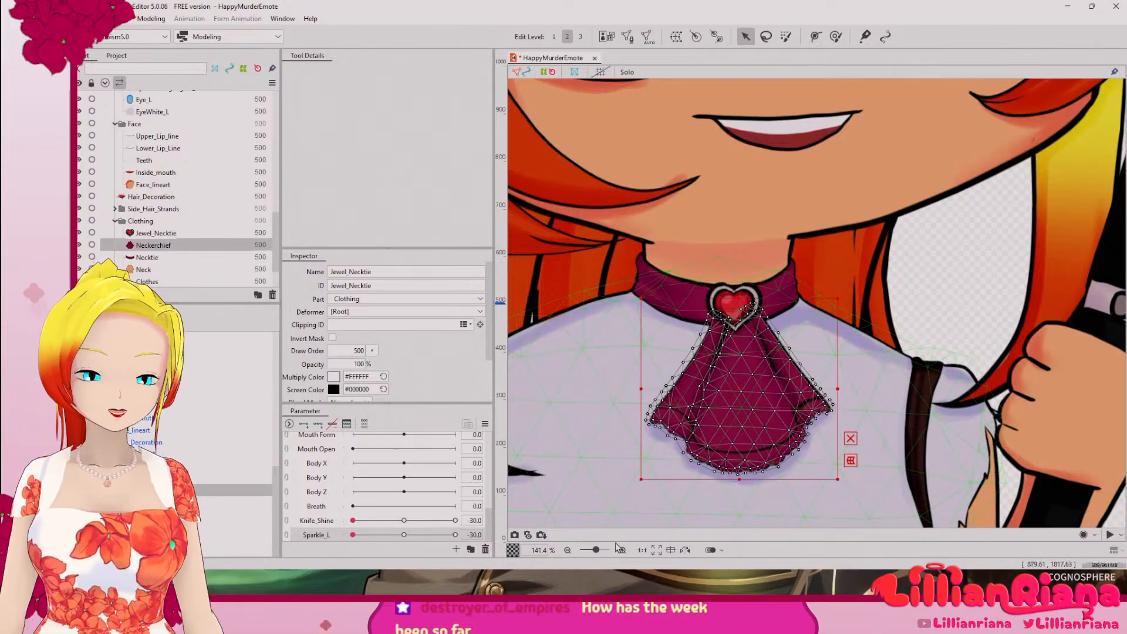
Step: Generate the Jewel_Necktie layer's automatic mesh, trying the Deformation (Little) preset before settling on Deformation (Heavy)
click(243, 479)
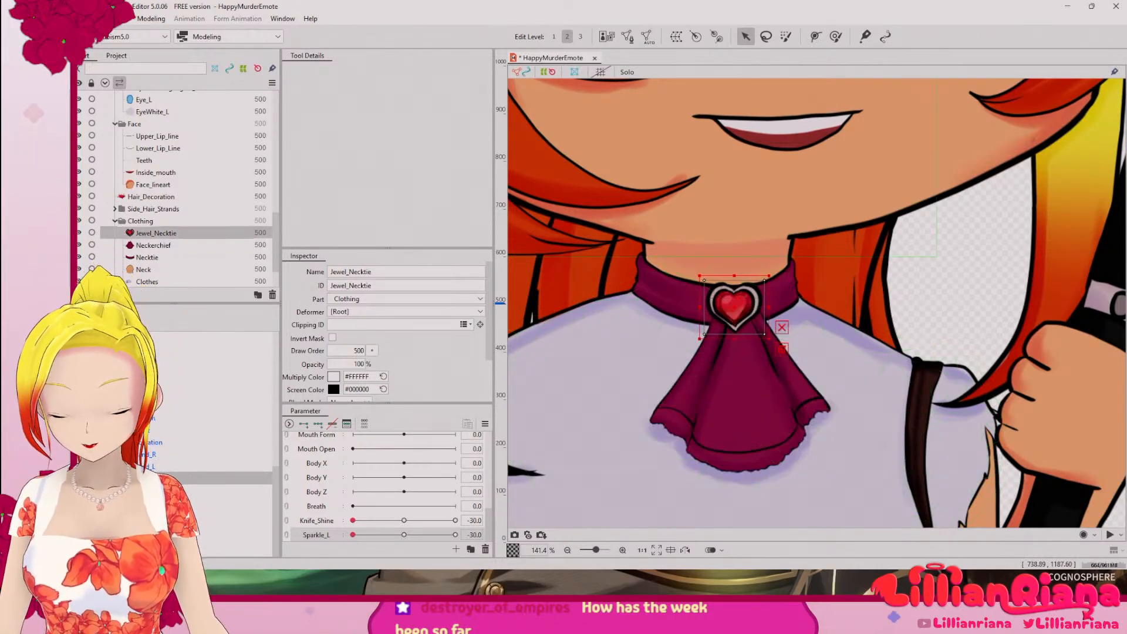
click(648, 37)
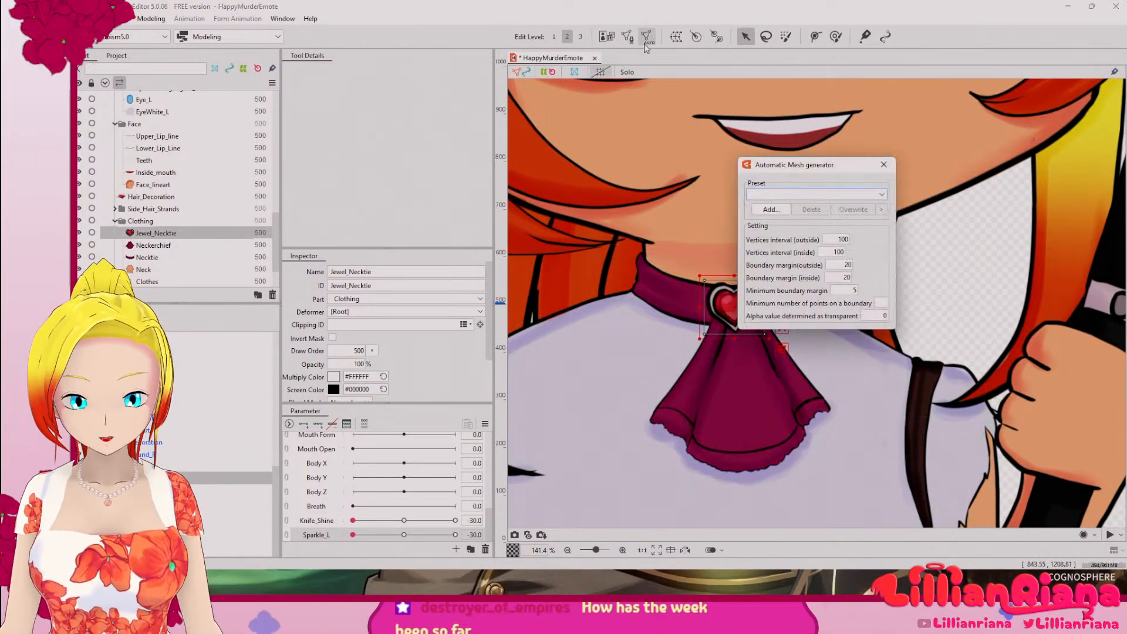
click(829, 193)
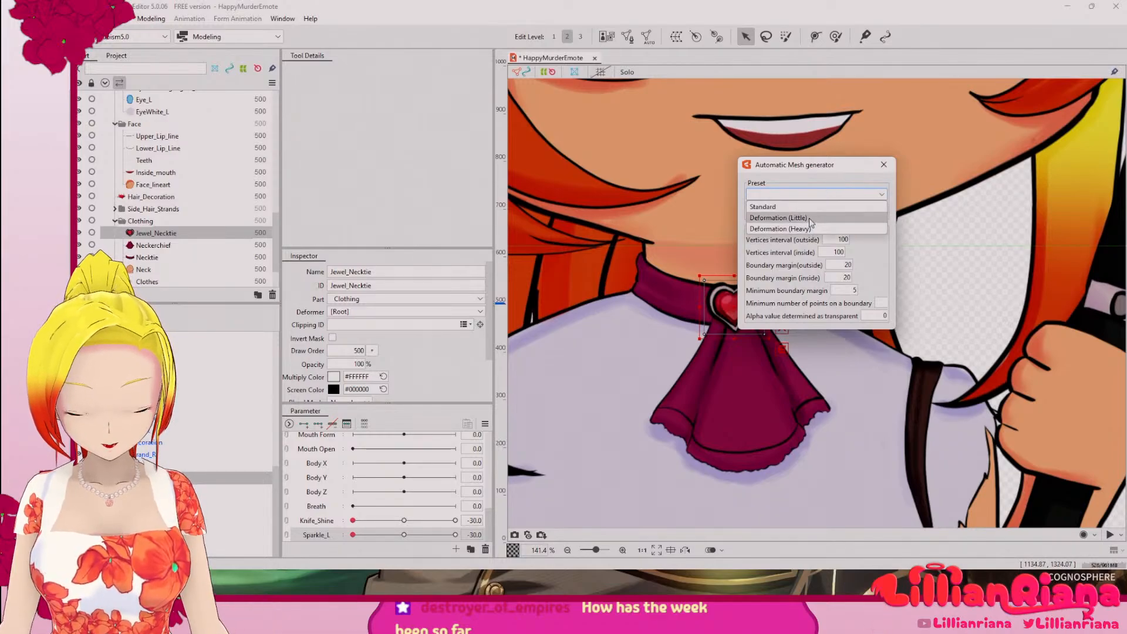
click(809, 216)
drag(810, 164, 879, 163)
click(883, 193)
click(873, 227)
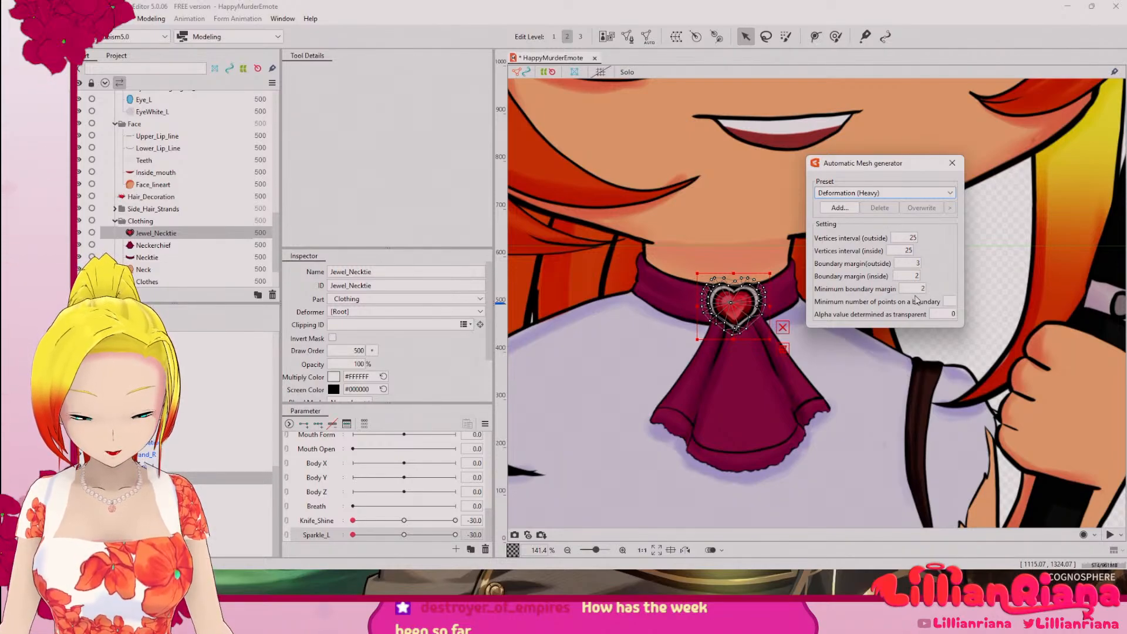
click(952, 163)
Step: Examine the heart jewel's mesh and the area where it overlaps the neckerchief, and select the Hair_Strand_L layer
scroll(737, 316, up, 6)
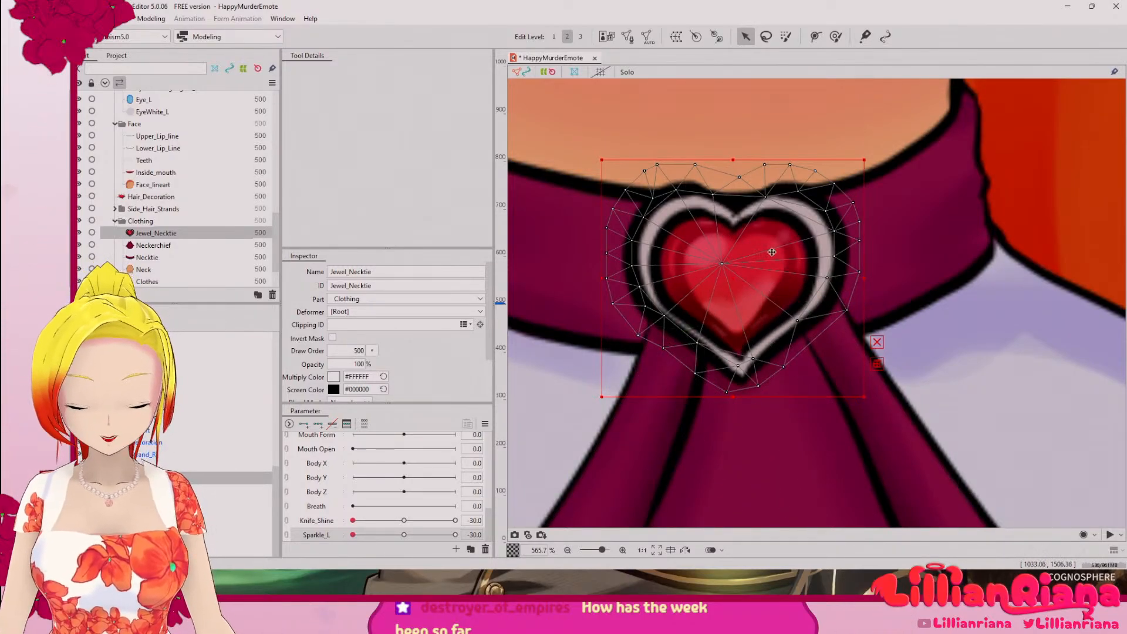
click(736, 405)
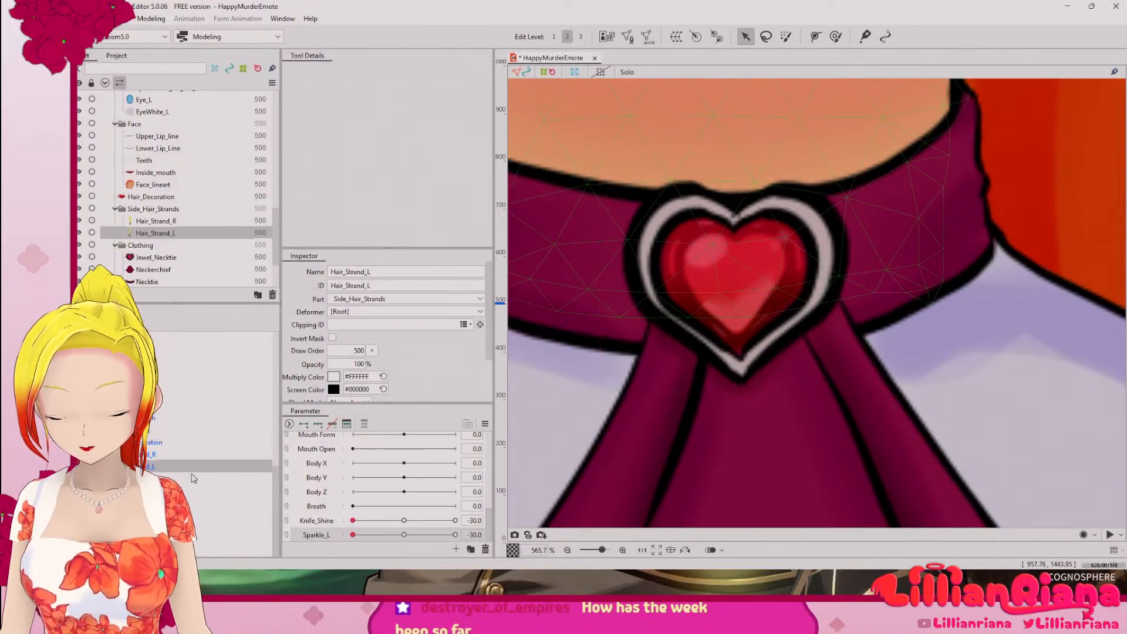
scroll(737, 405, down, 4)
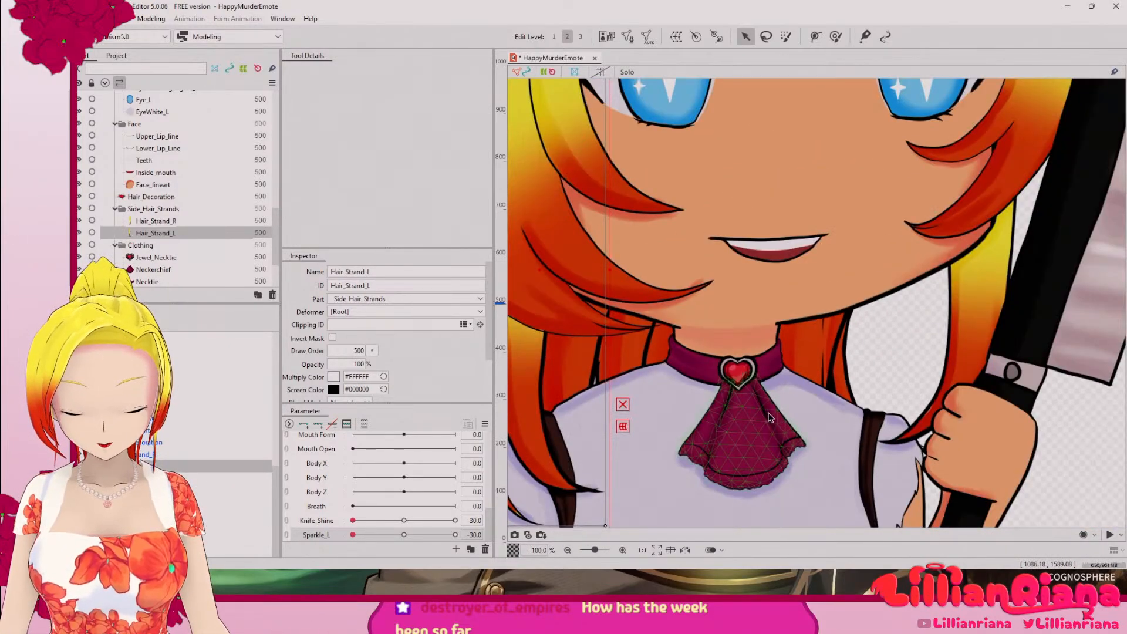
scroll(701, 314, up, 1)
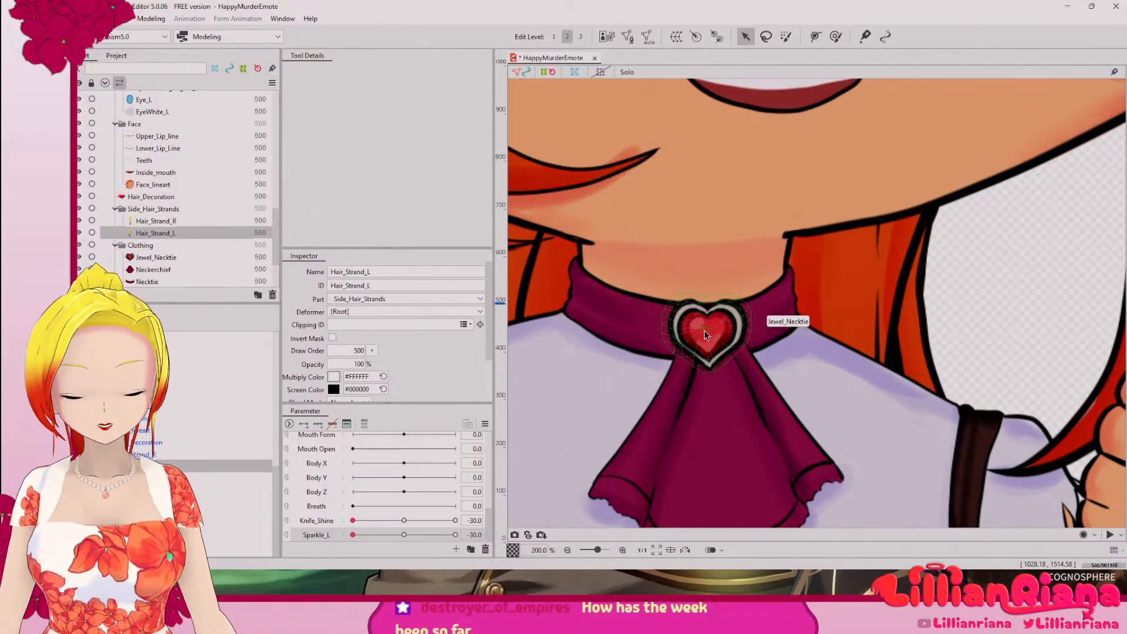
scroll(704, 333, up, 2)
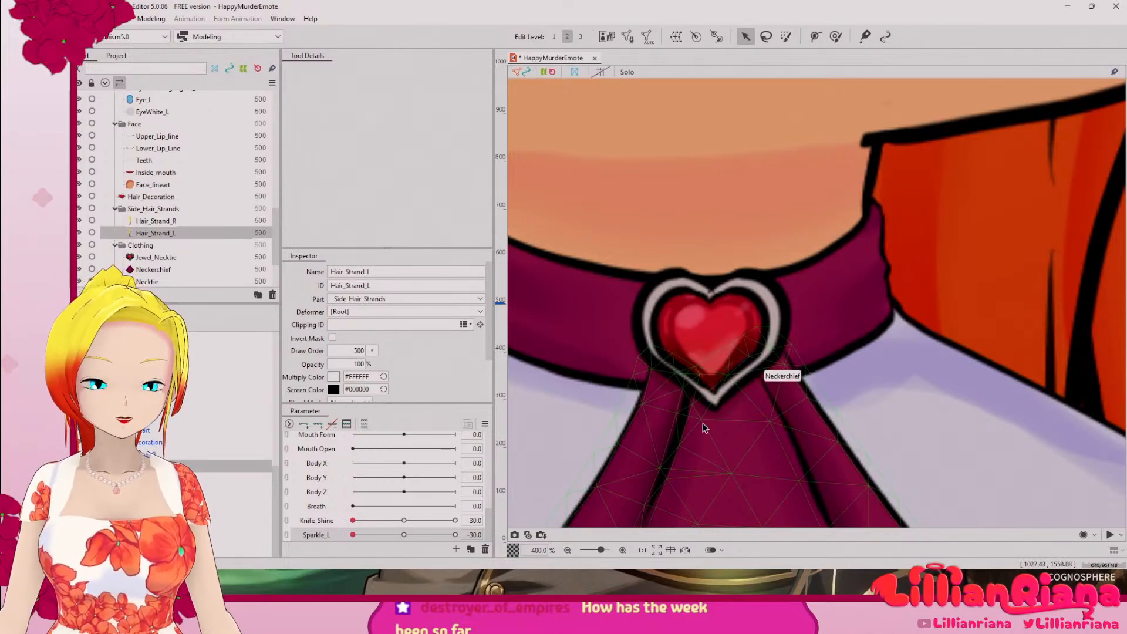
scroll(705, 427, down, 8)
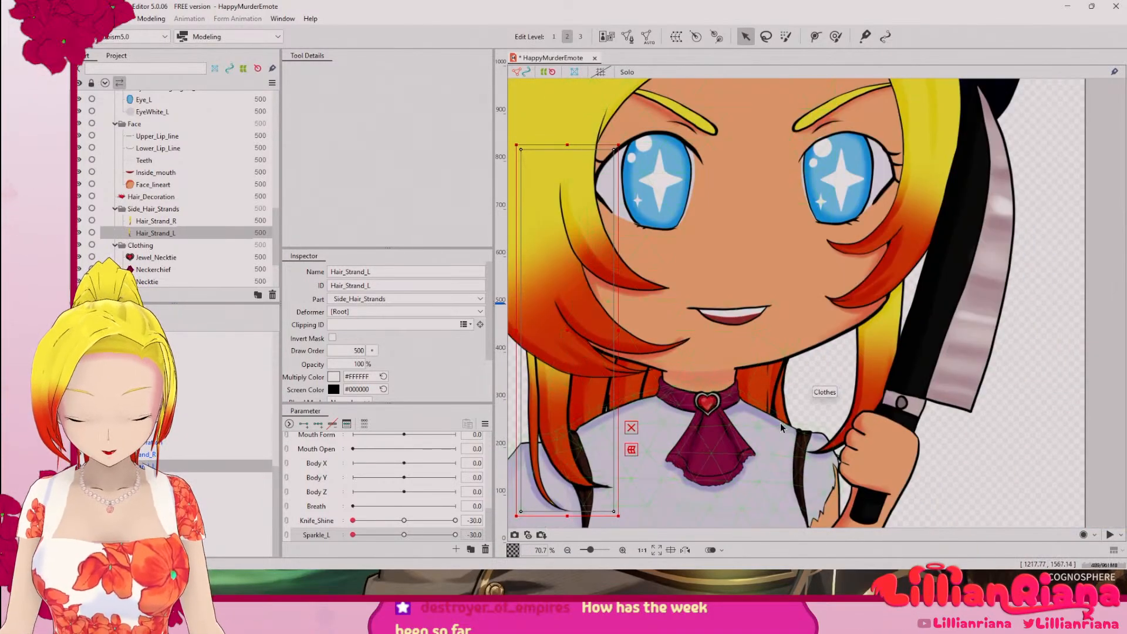
drag(774, 470, 835, 455)
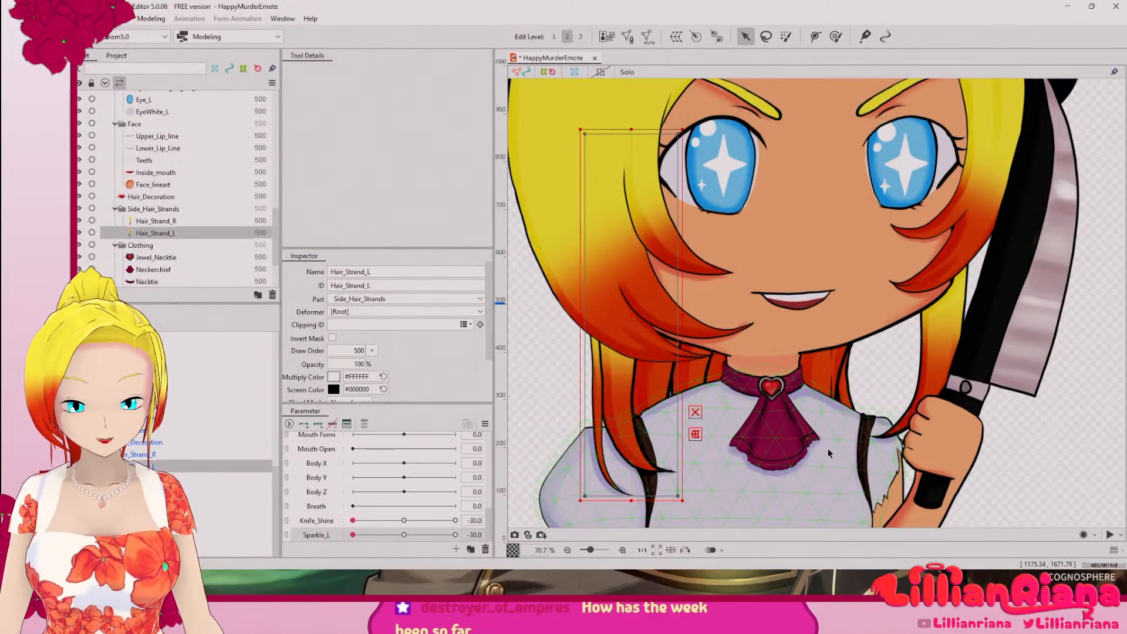
scroll(780, 292, up, 10)
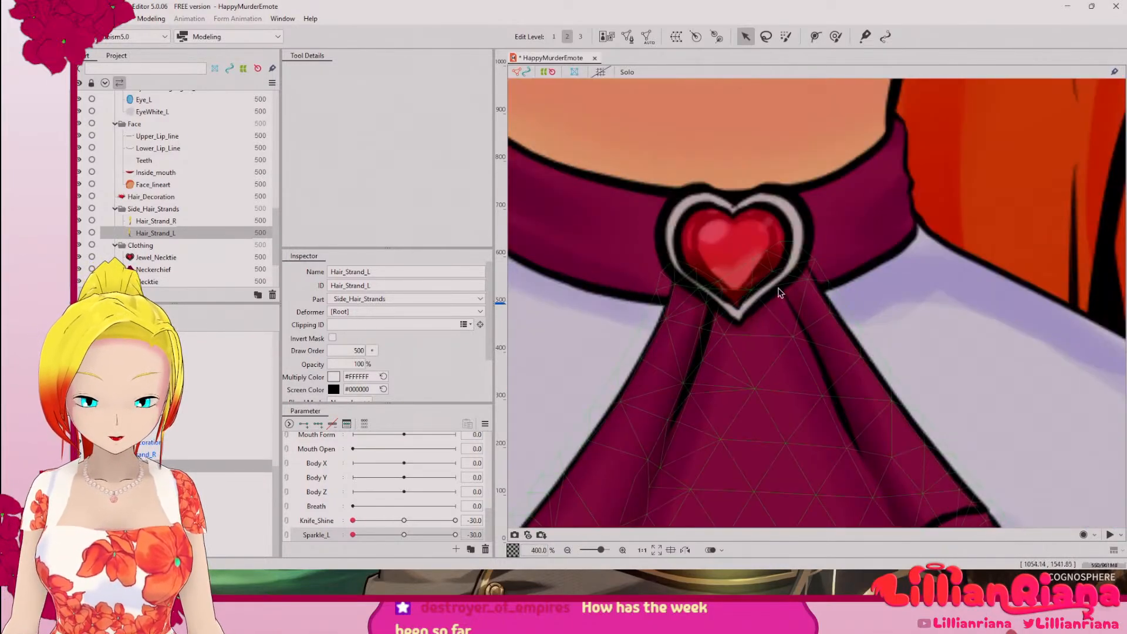
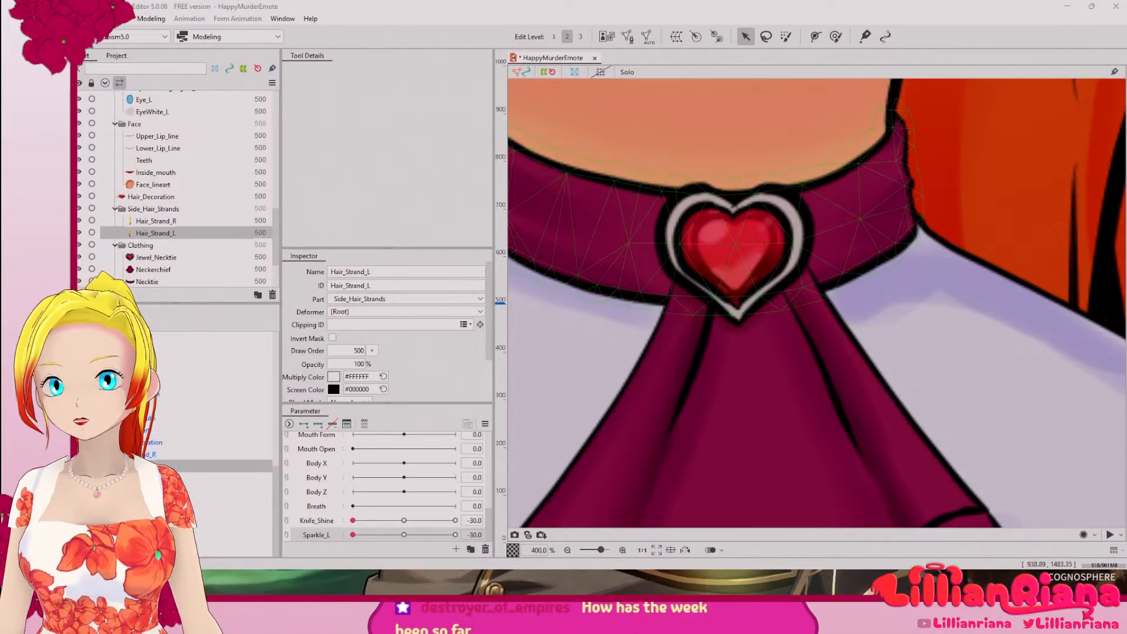
Step: Open the Art of Bubblegum Crisis search image in its own browser tab, view it enlarged, and return to Live2D Cubism Editor
drag(0, 280, 703, 108)
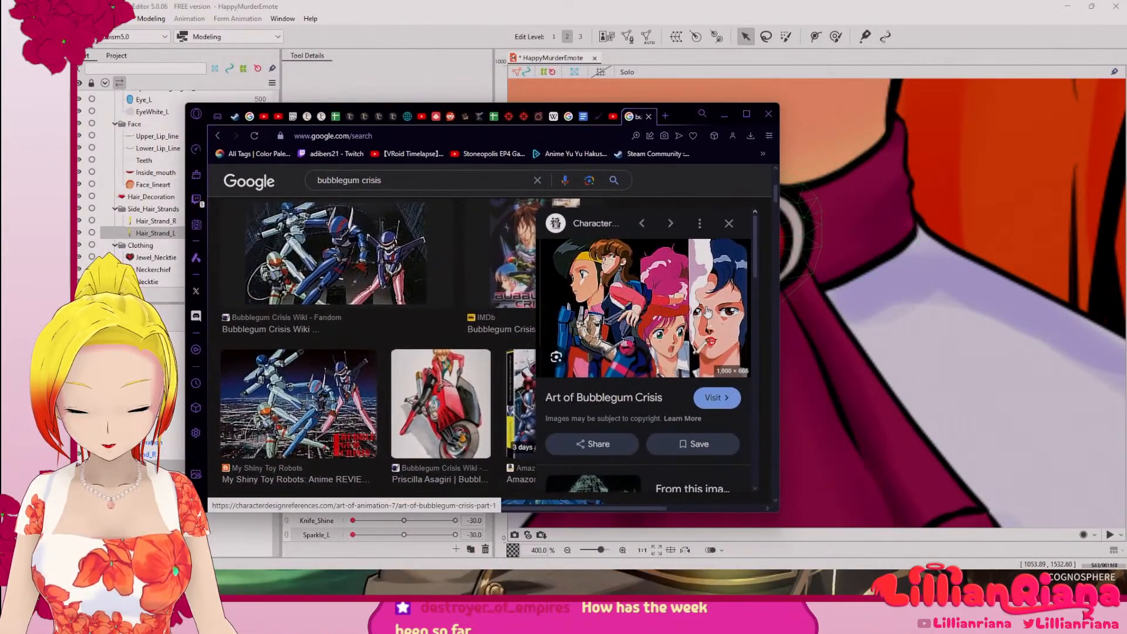
right_click(704, 287)
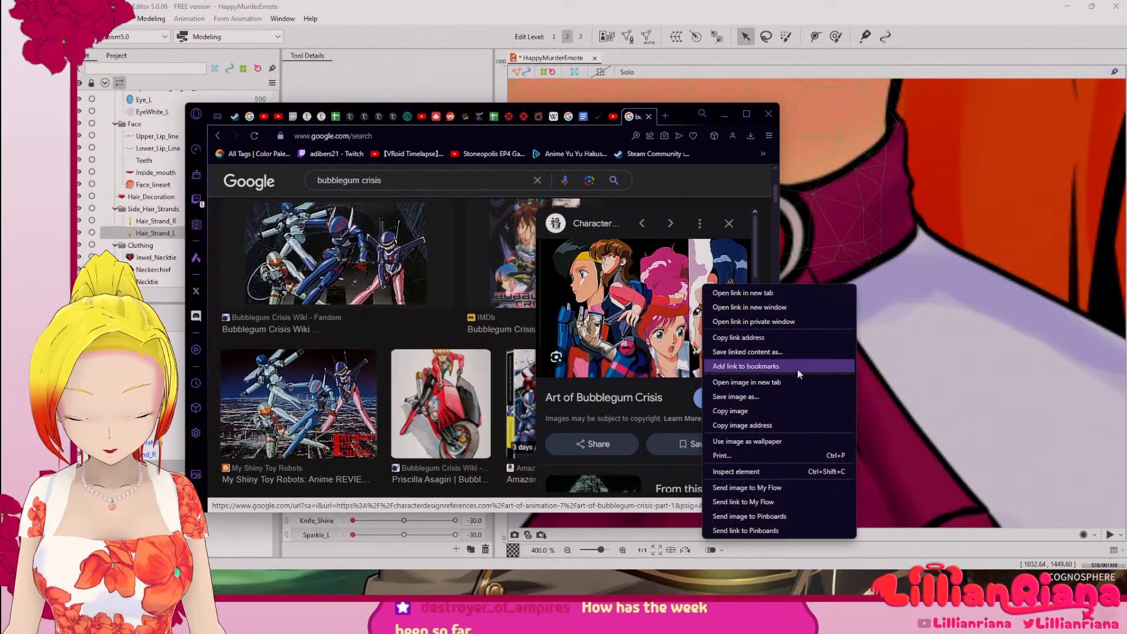
click(744, 382)
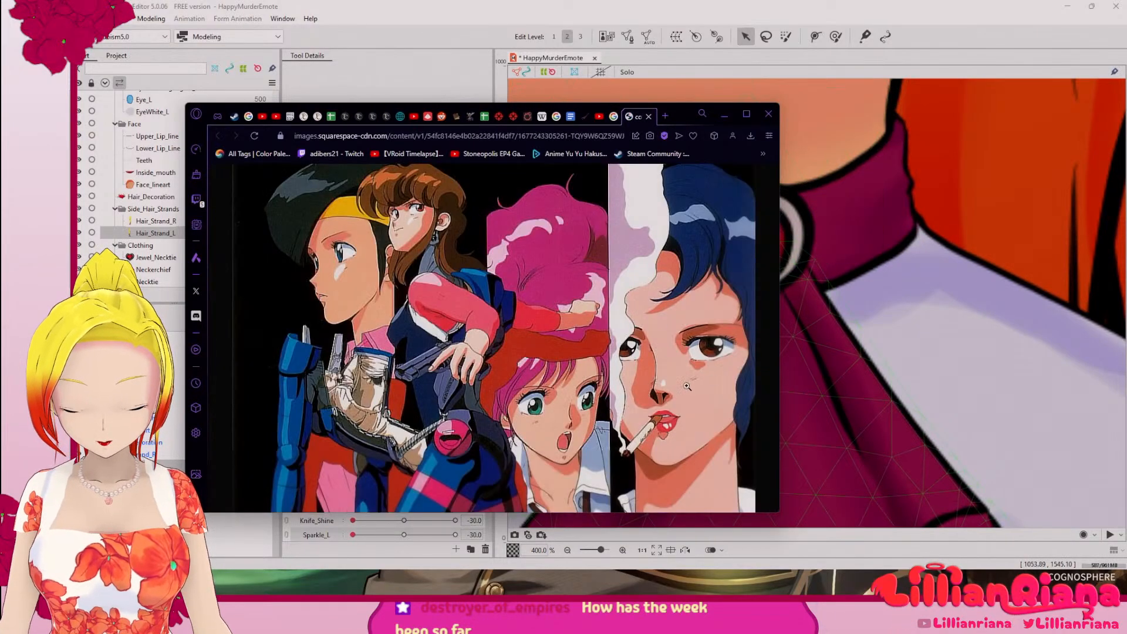
click(666, 392)
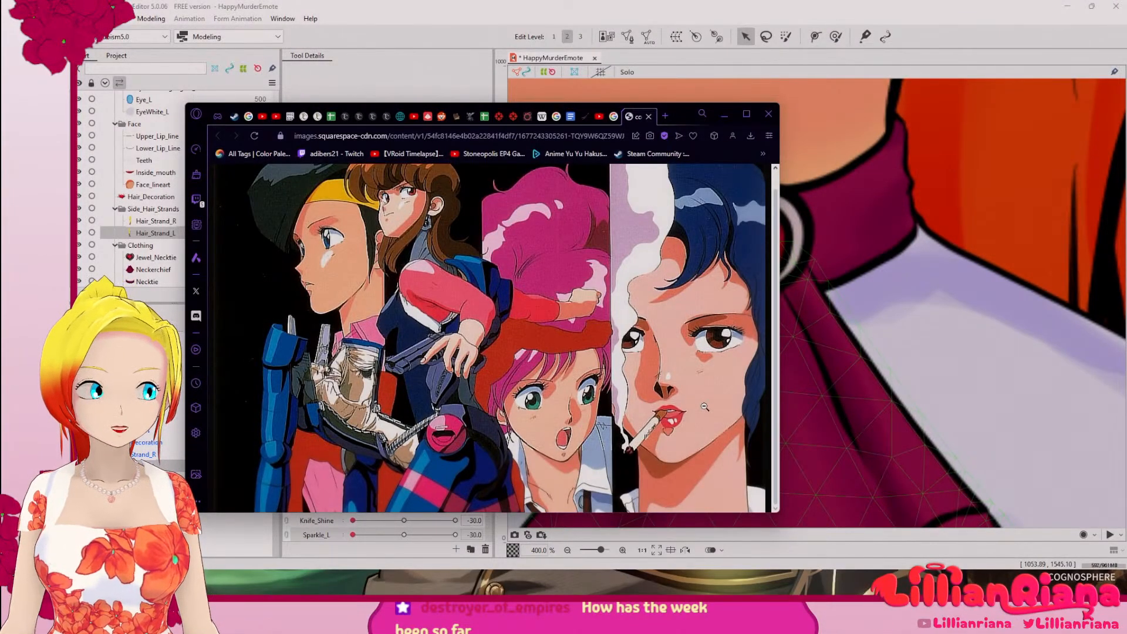
click(725, 115)
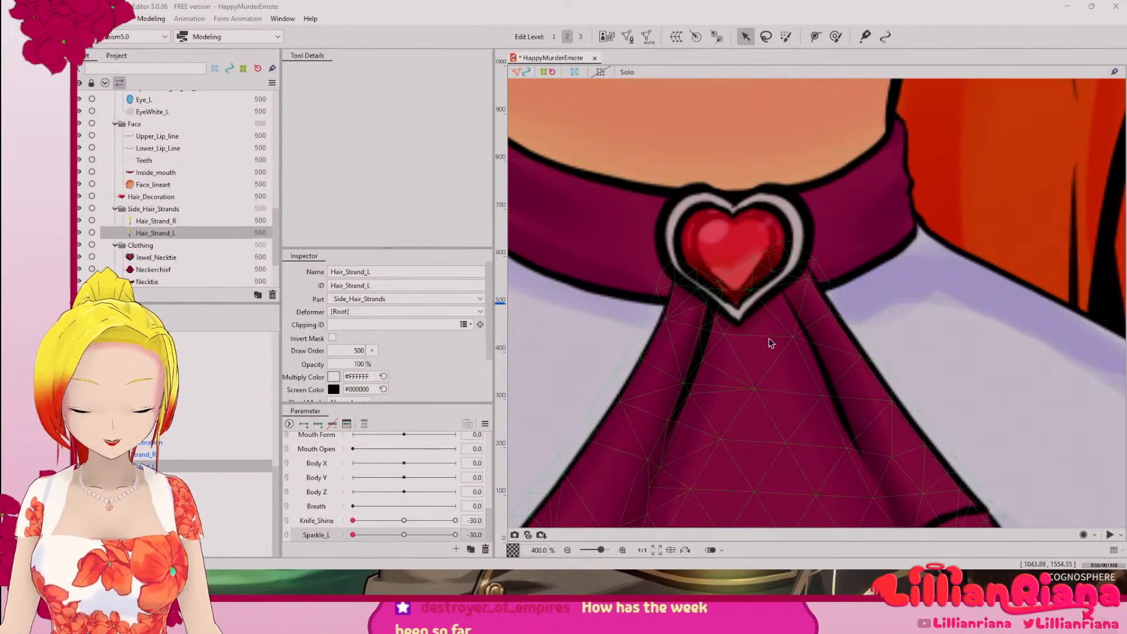
Step: Examine the character's neckerchief, knife hand and side hair strands on the canvas
scroll(768, 340, down, 8)
scroll(805, 371, down, 1)
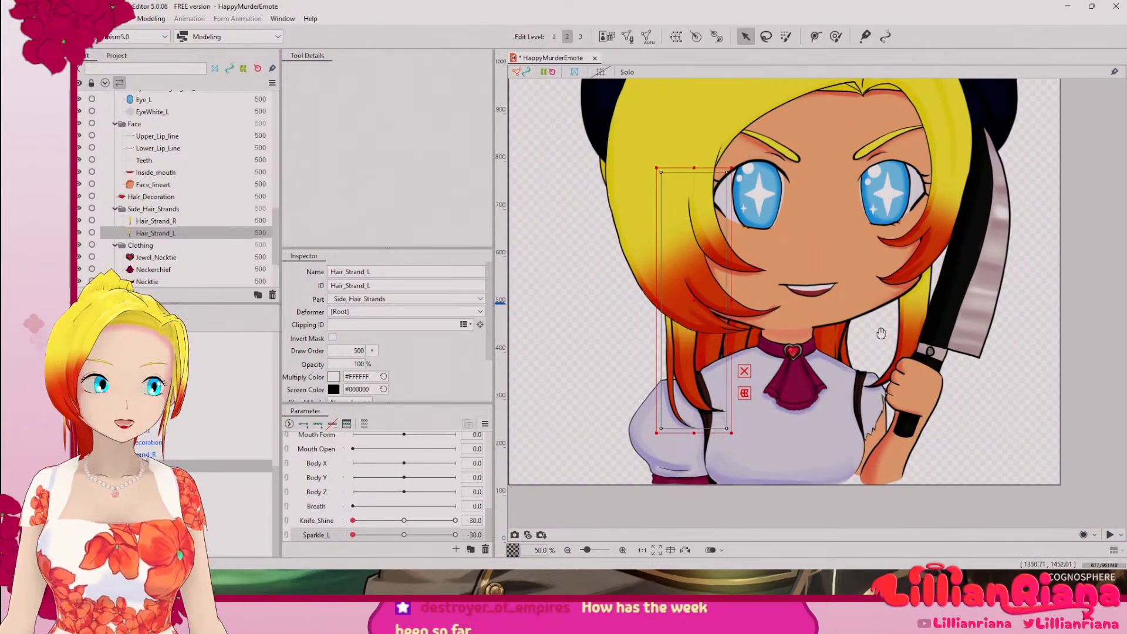
drag(879, 333, 843, 407)
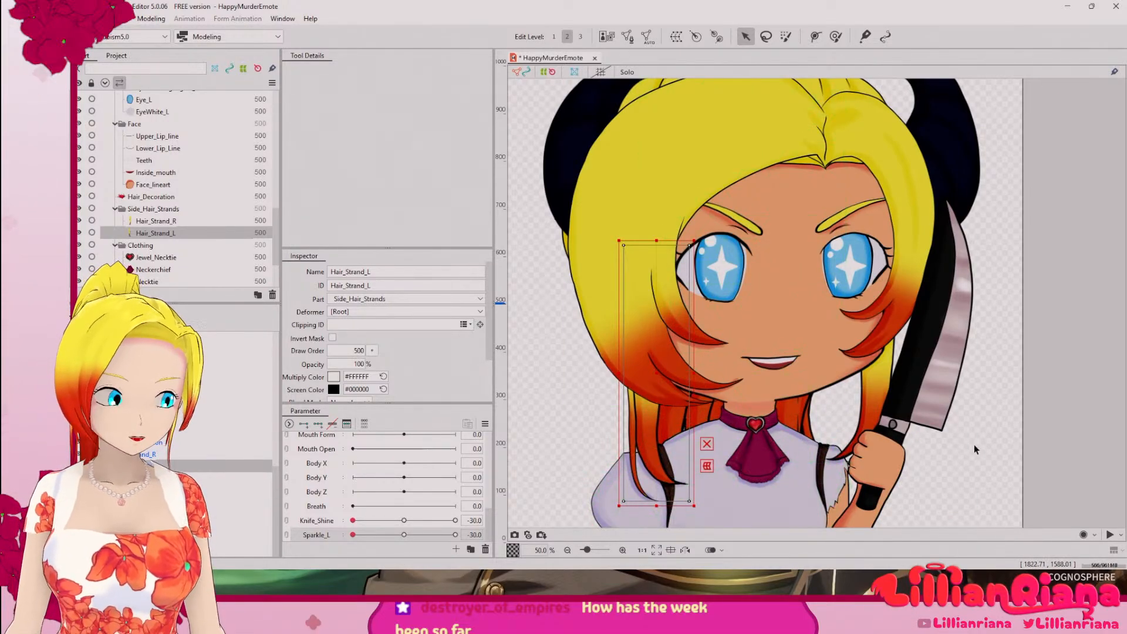
scroll(974, 445, up, 3)
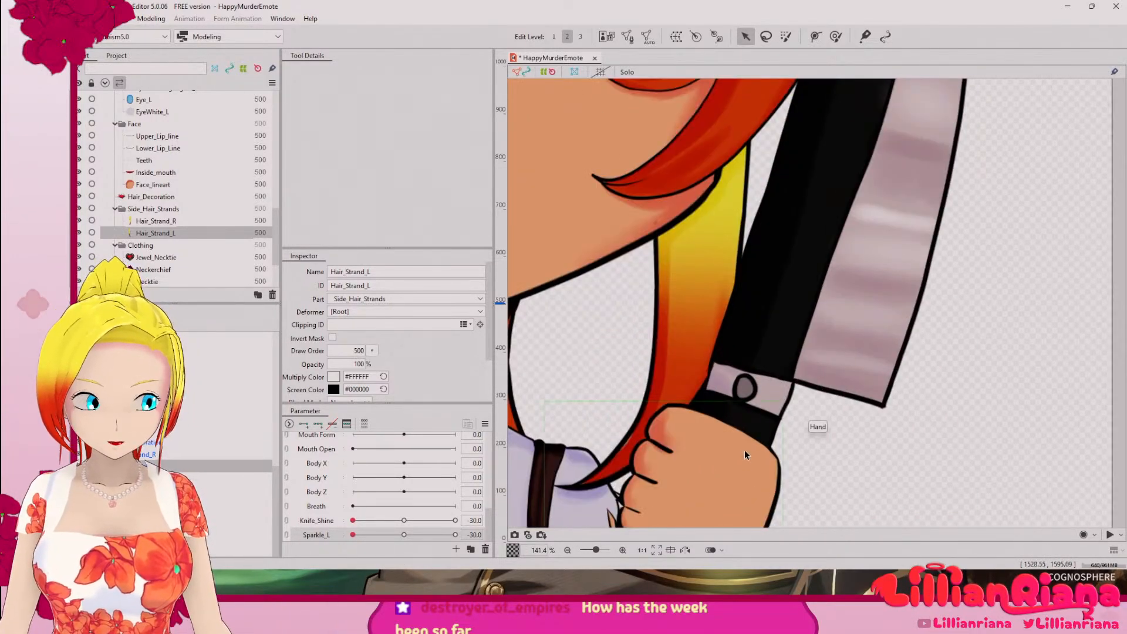
drag(757, 451, 1121, 238)
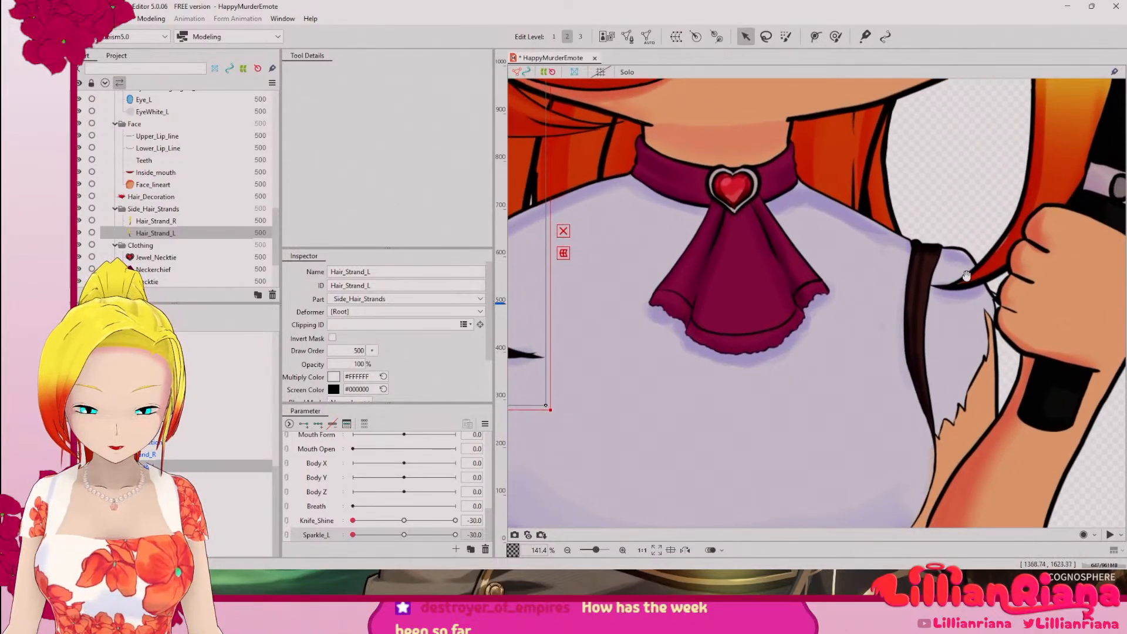
drag(785, 322, 1000, 363)
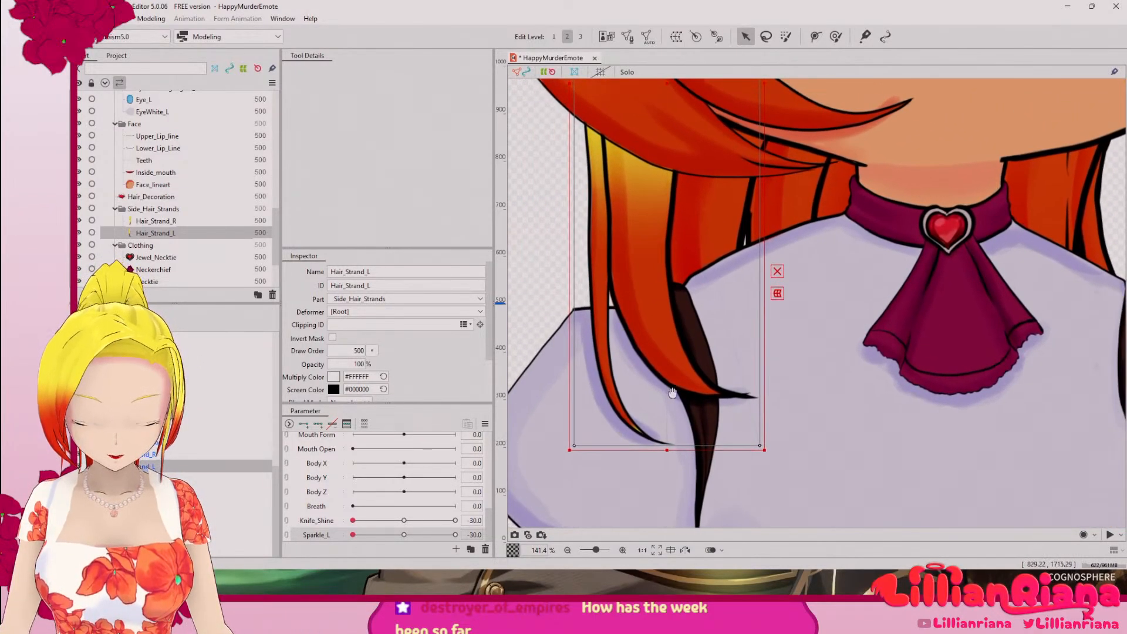
click(156, 455)
click(154, 467)
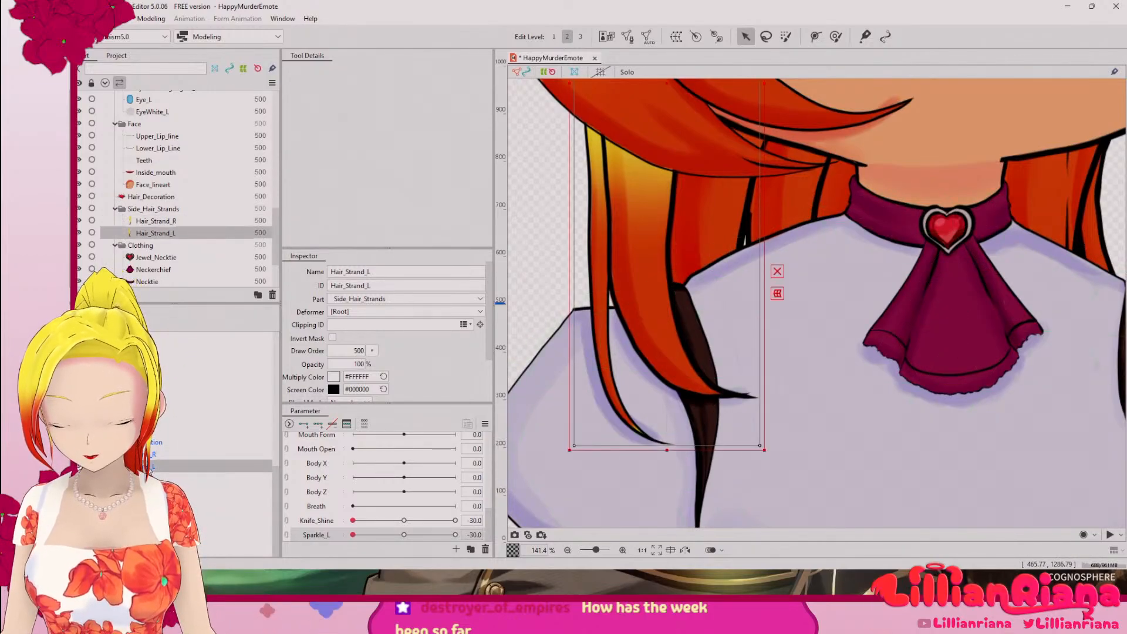
scroll(658, 436, down, 5)
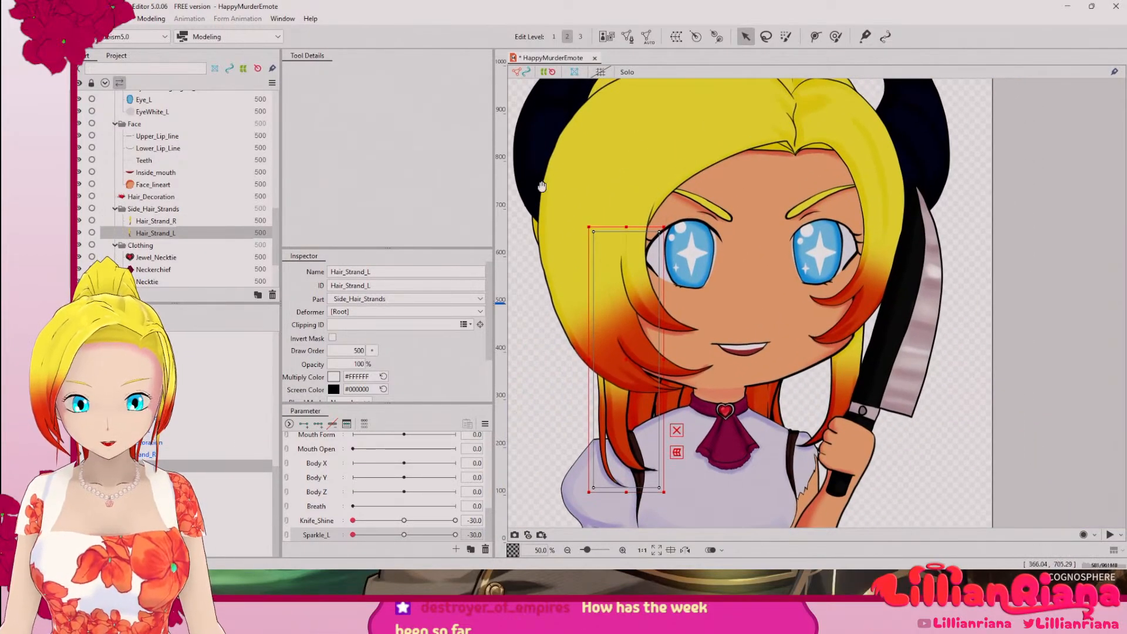
Step: Generate an automatic mesh for Hair_Strand_L with the Deformation (Heavy) preset
click(676, 36)
click(892, 192)
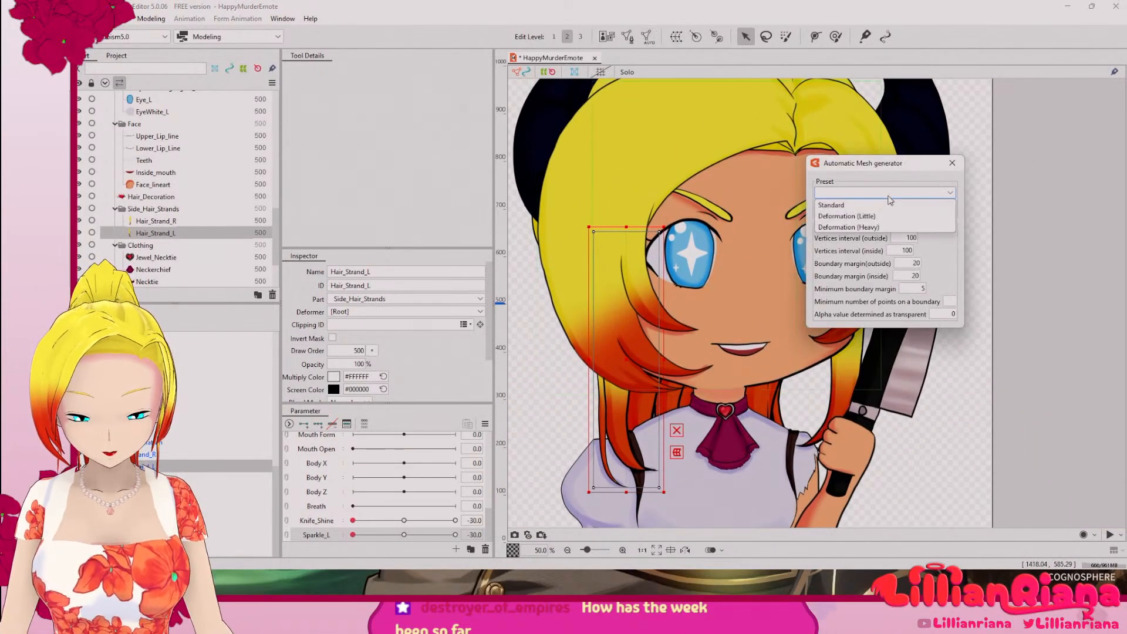
click(881, 217)
click(882, 195)
click(879, 226)
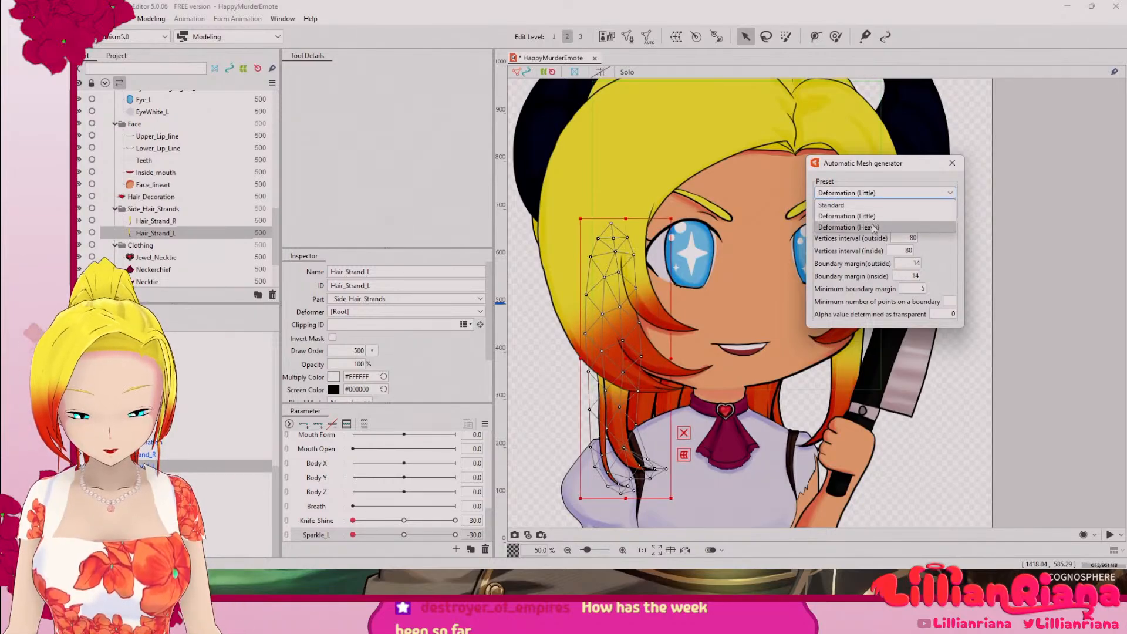
click(952, 164)
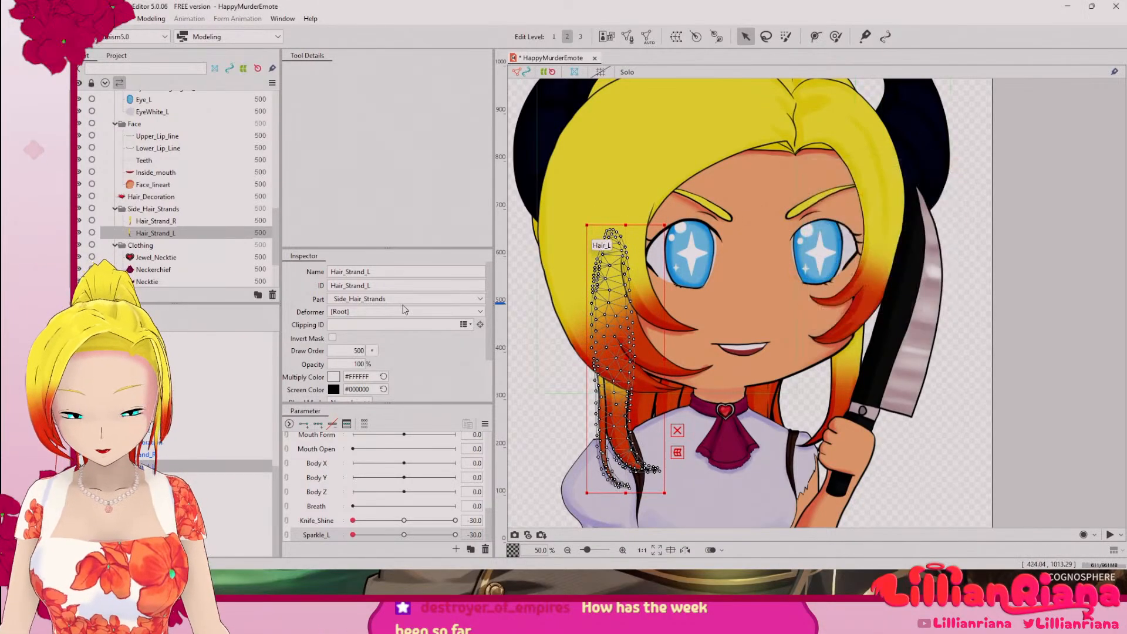
Step: Generate an automatic mesh for Hair_Strand_R with the Deformation (Heavy) preset
click(833, 194)
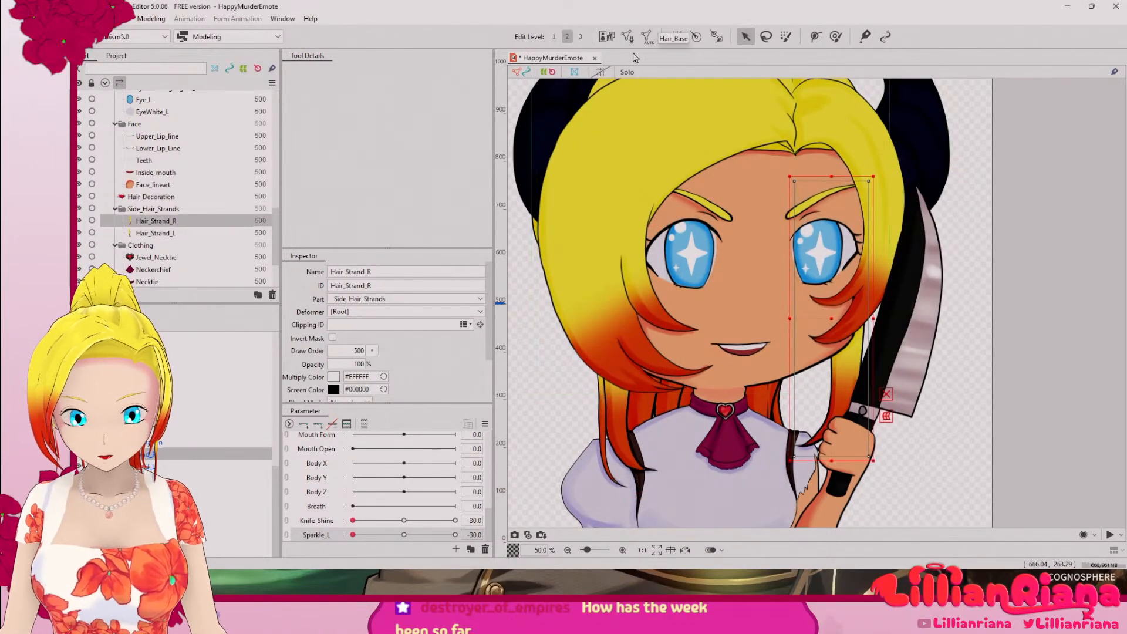
click(649, 36)
click(885, 192)
click(883, 228)
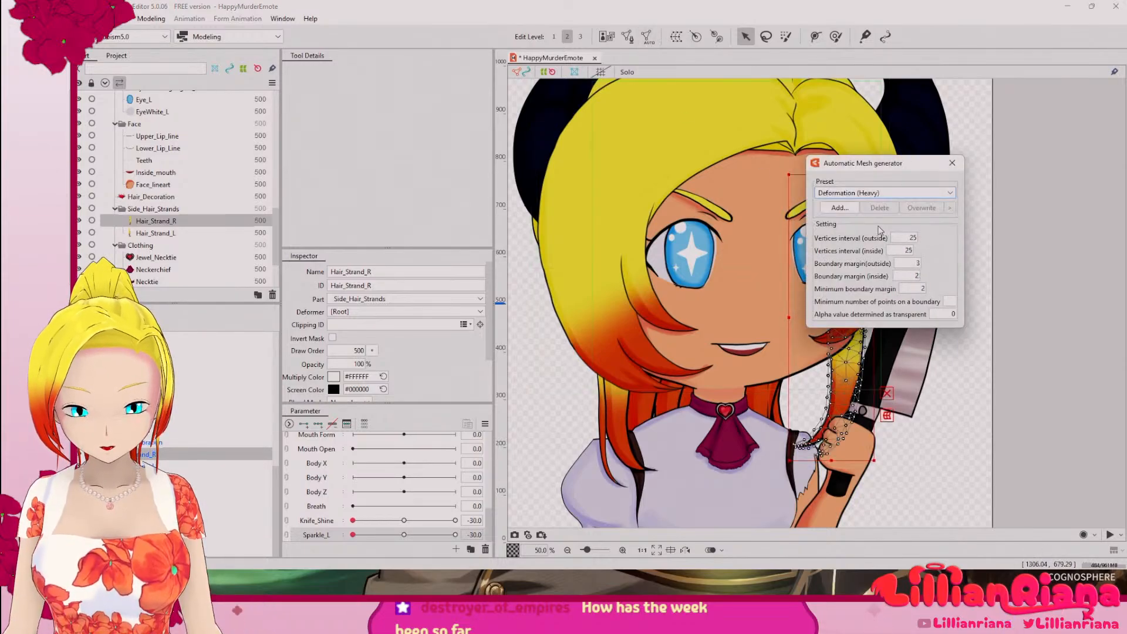
click(953, 163)
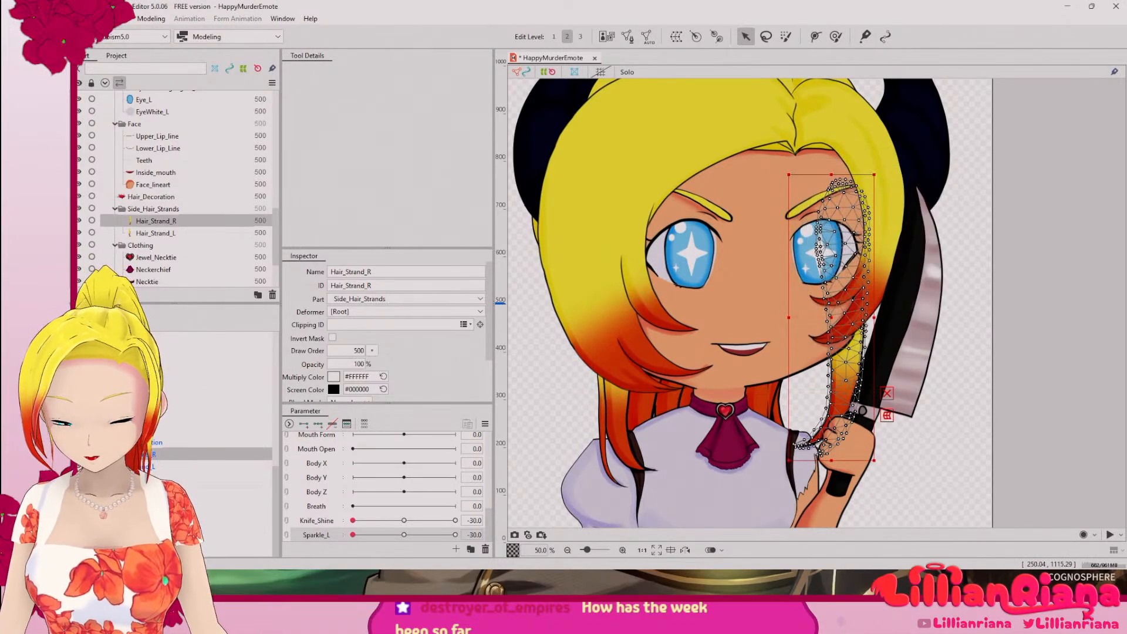
Step: Generate an automatic mesh for Hair_Decoration with the Deformation (Heavy) preset
click(150, 442)
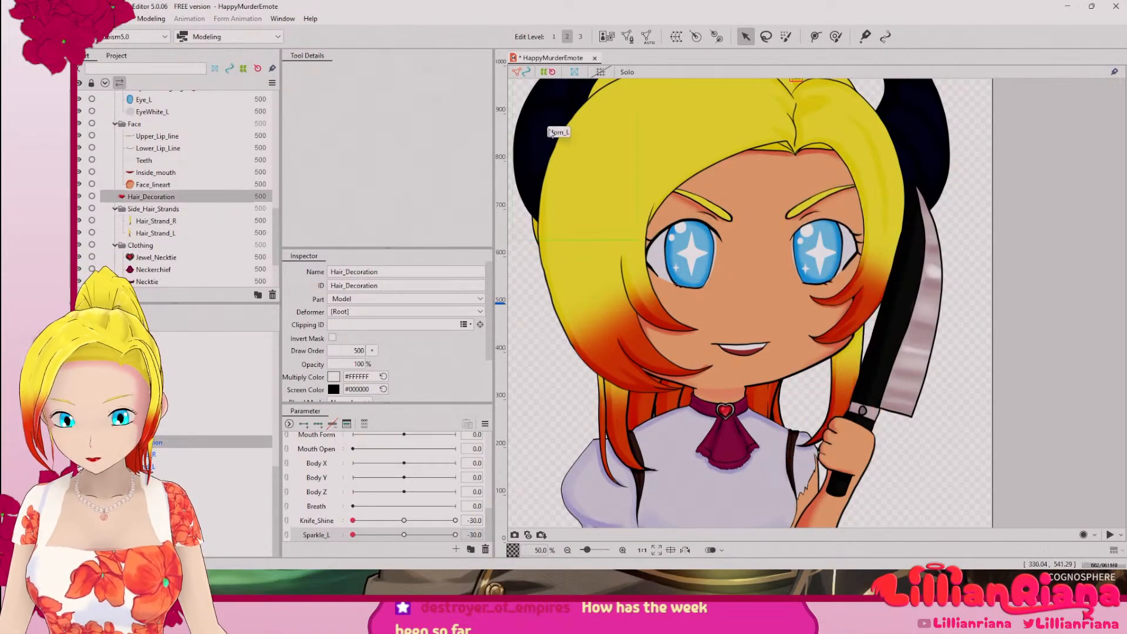
click(648, 37)
click(914, 194)
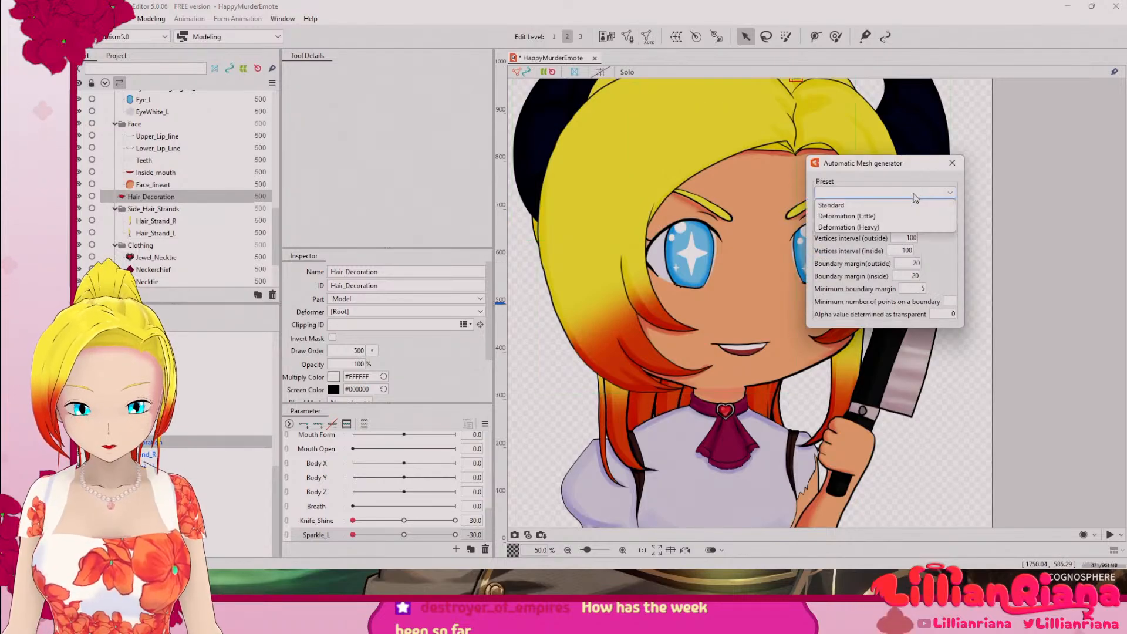
click(880, 227)
click(945, 165)
mouse_move(811, 182)
mouse_down()
mouse_move(812, 305)
mouse_move(822, 235)
mouse_move(803, 177)
mouse_up()
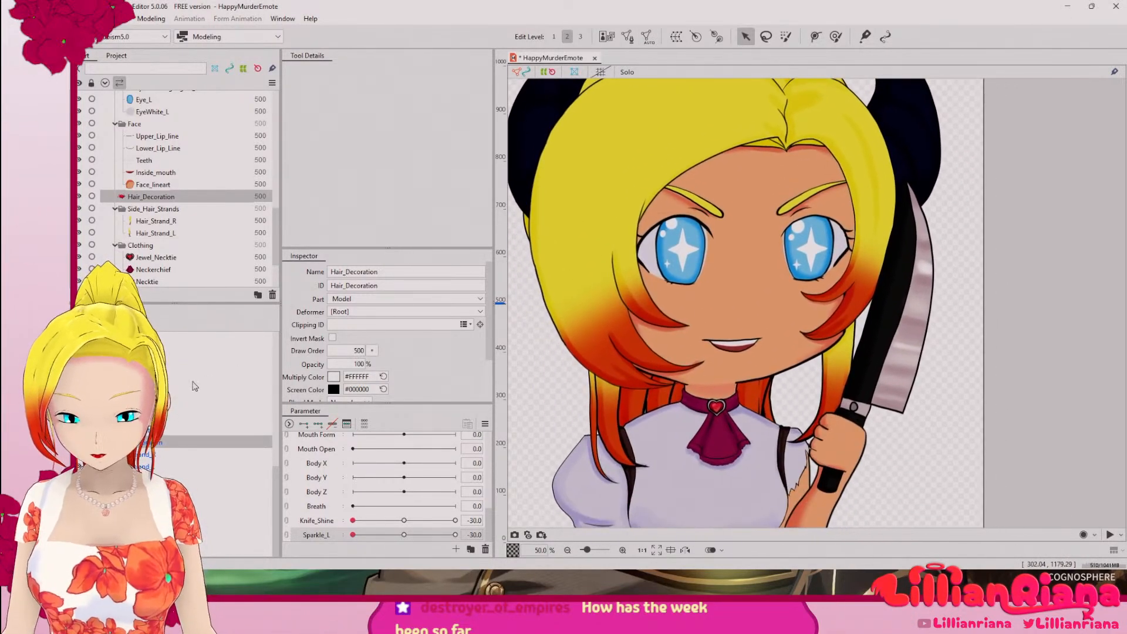
Step: Select the face, eye, hair, horn, hand and knife parts together and generate their meshes with the Deformation (Heavy) preset
click(155, 430)
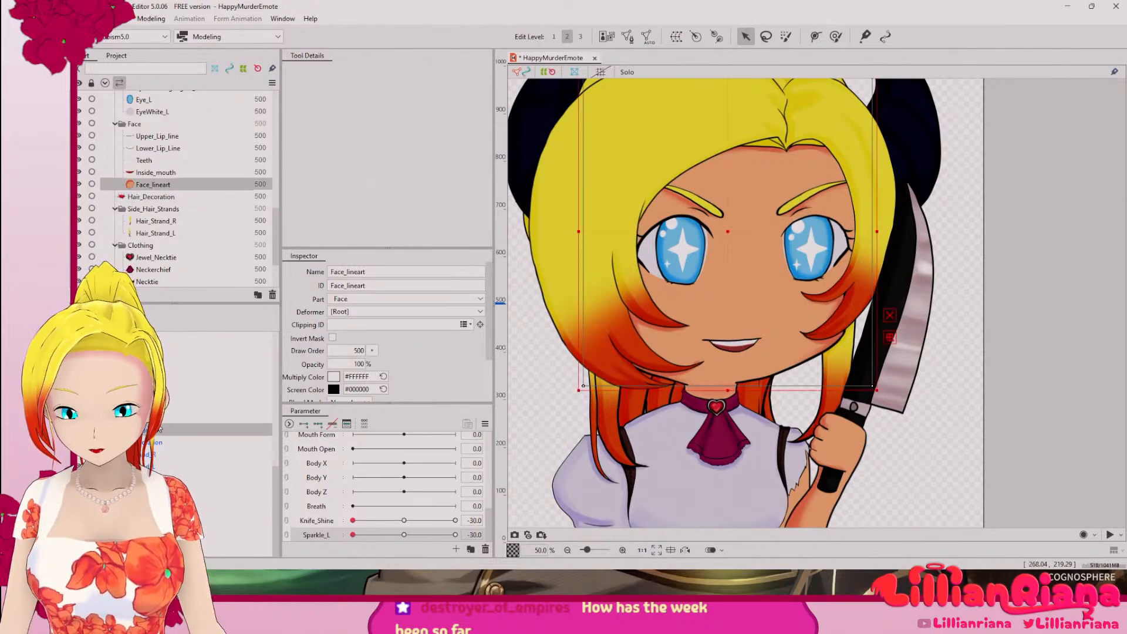
scroll(155, 430, up, 8)
scroll(168, 409, down, 2)
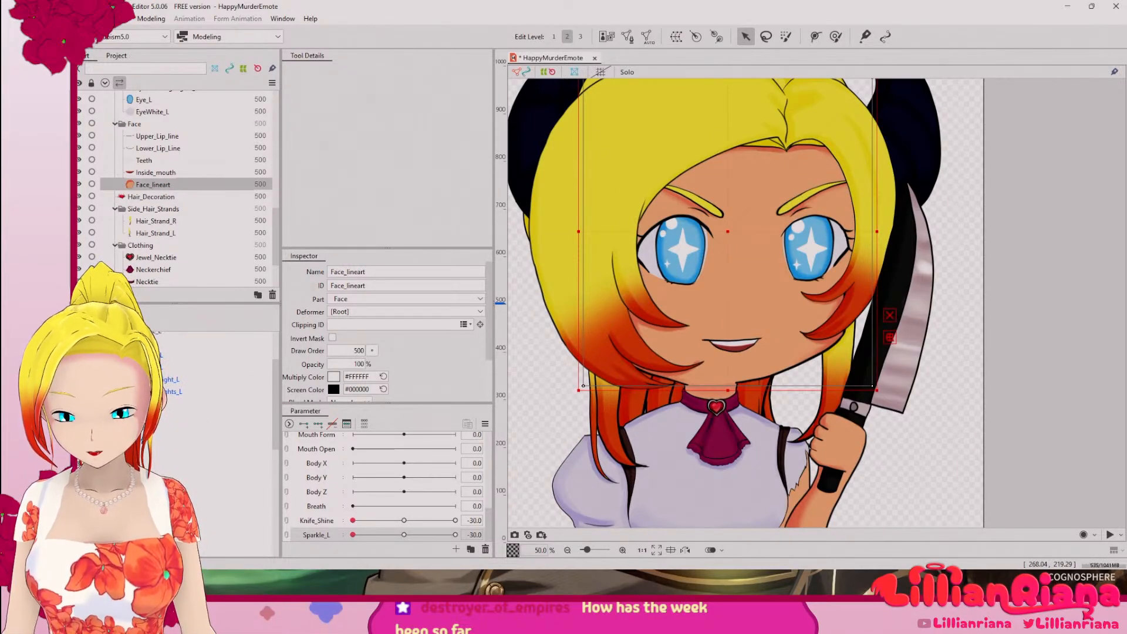
shift+click(236, 421)
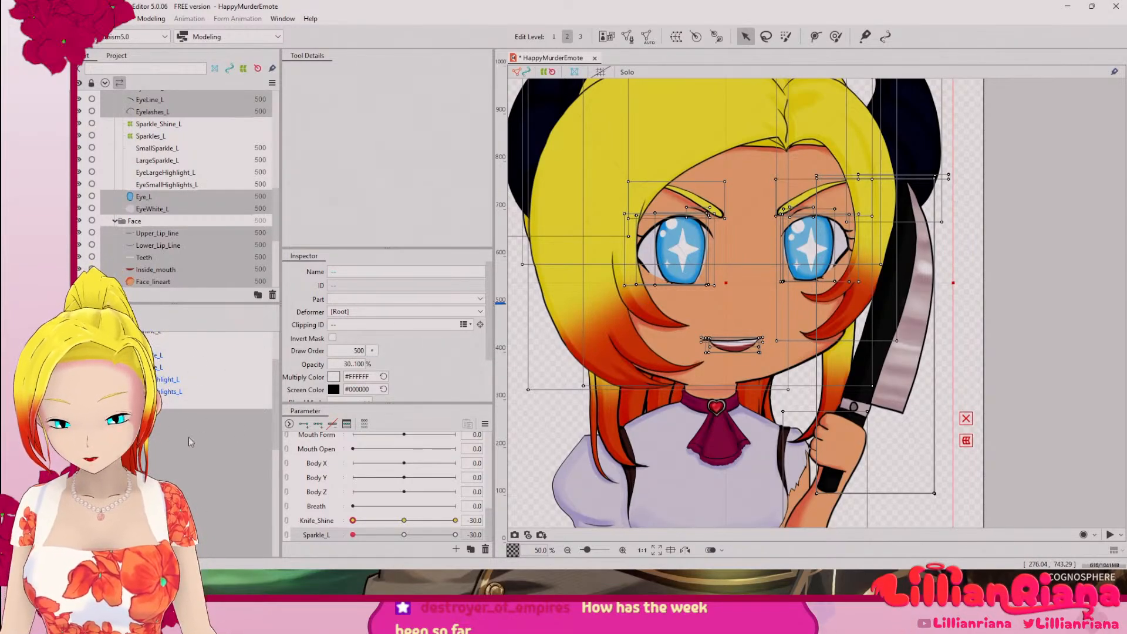
click(647, 38)
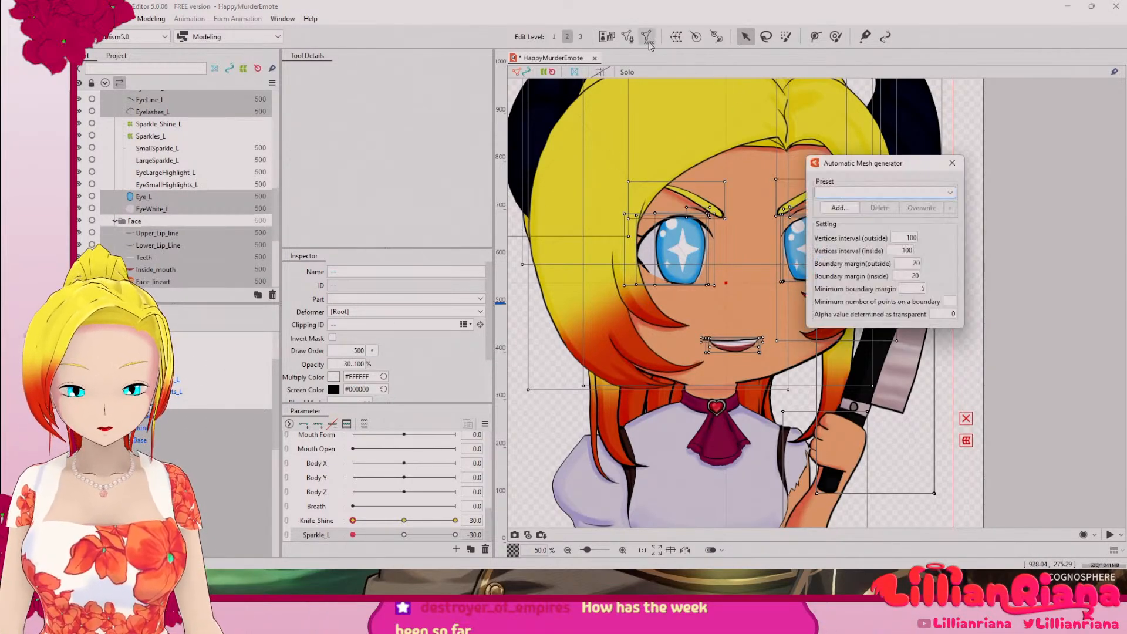
click(880, 192)
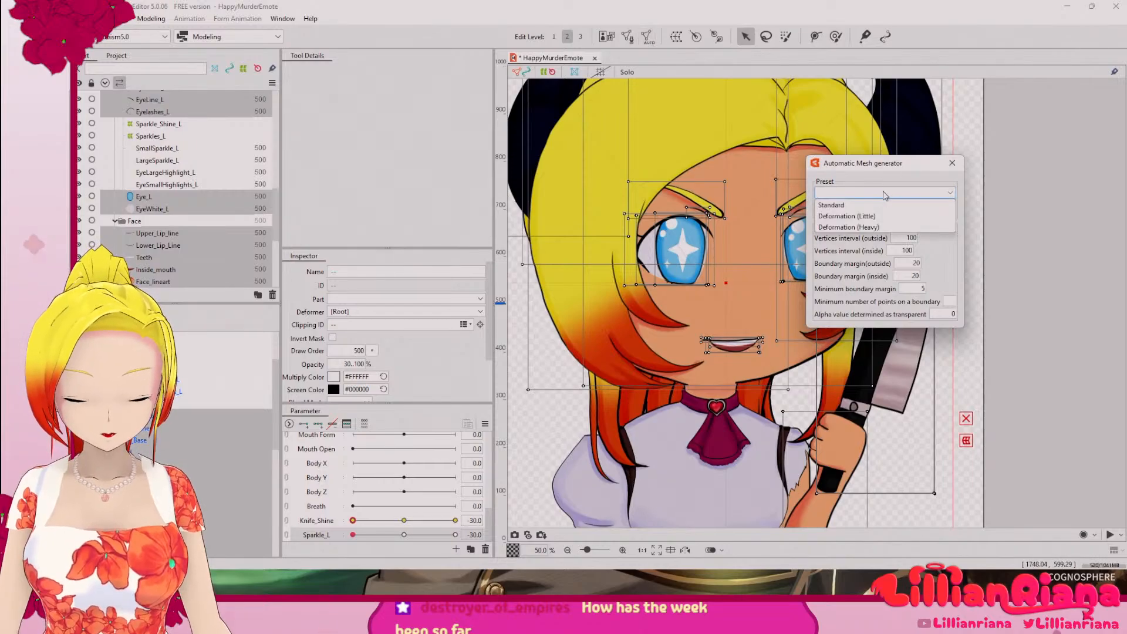
click(875, 227)
key(Return)
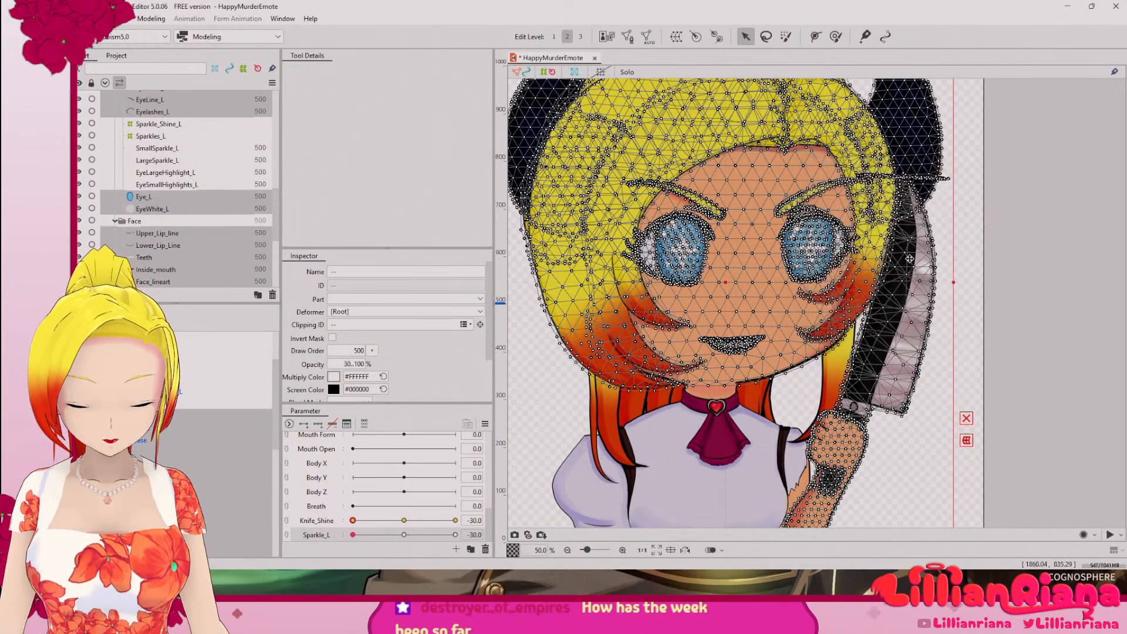
Step: Examine the Knife_Lineart mesh up close around the blade's lower edge and the handle
click(910, 258)
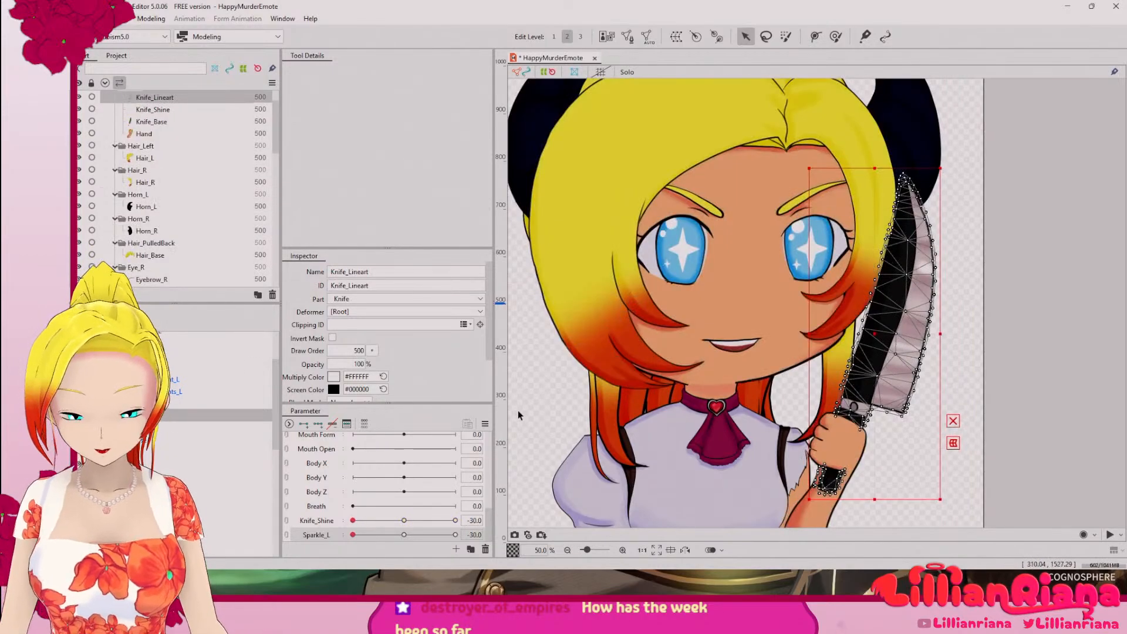
scroll(889, 418, up, 3)
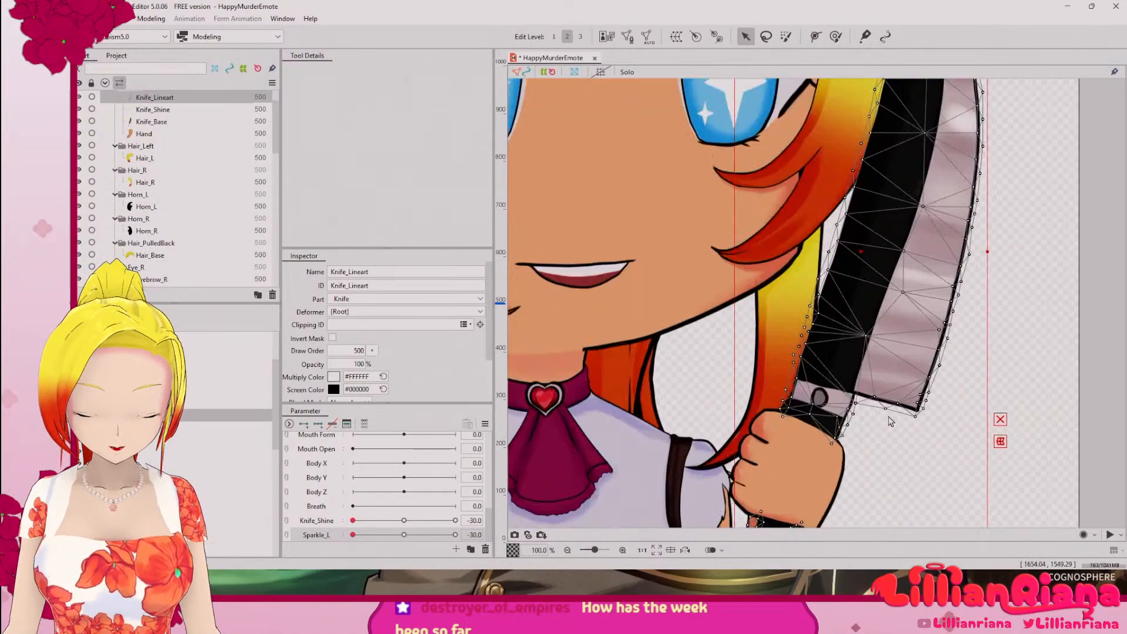
scroll(890, 421, up, 1)
scroll(891, 421, up, 2)
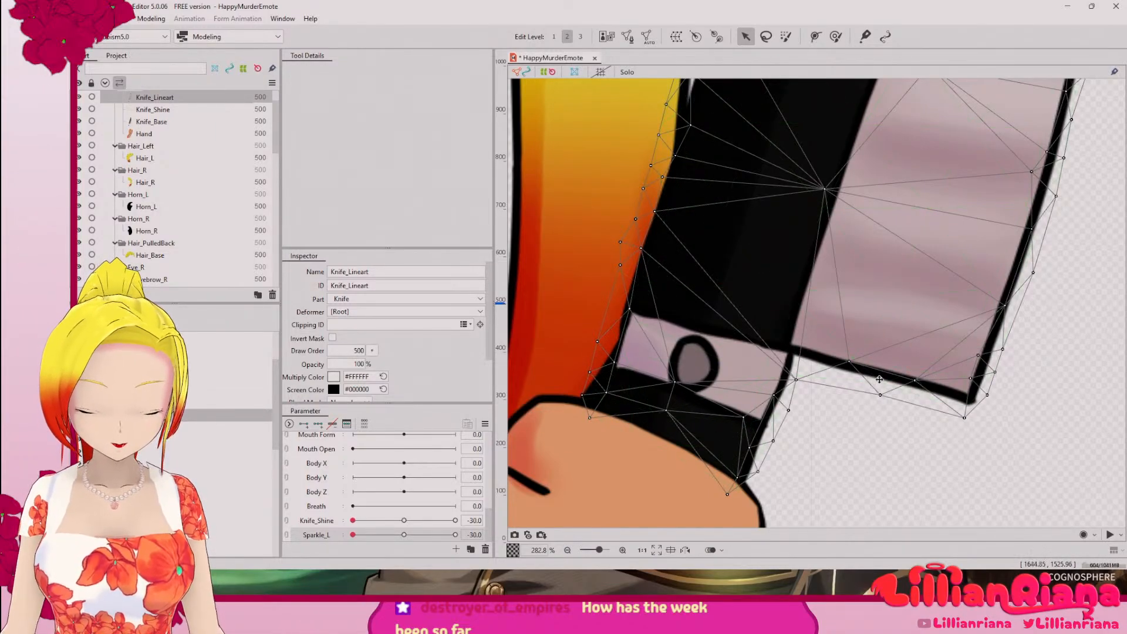
scroll(894, 405, down, 6)
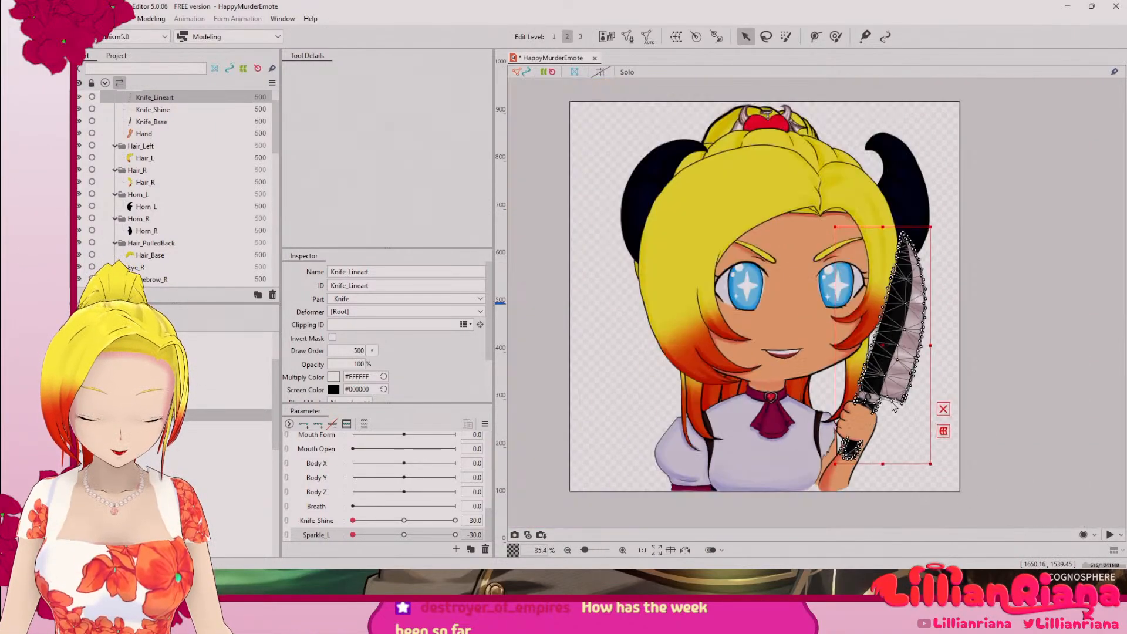
drag(967, 356, 937, 464)
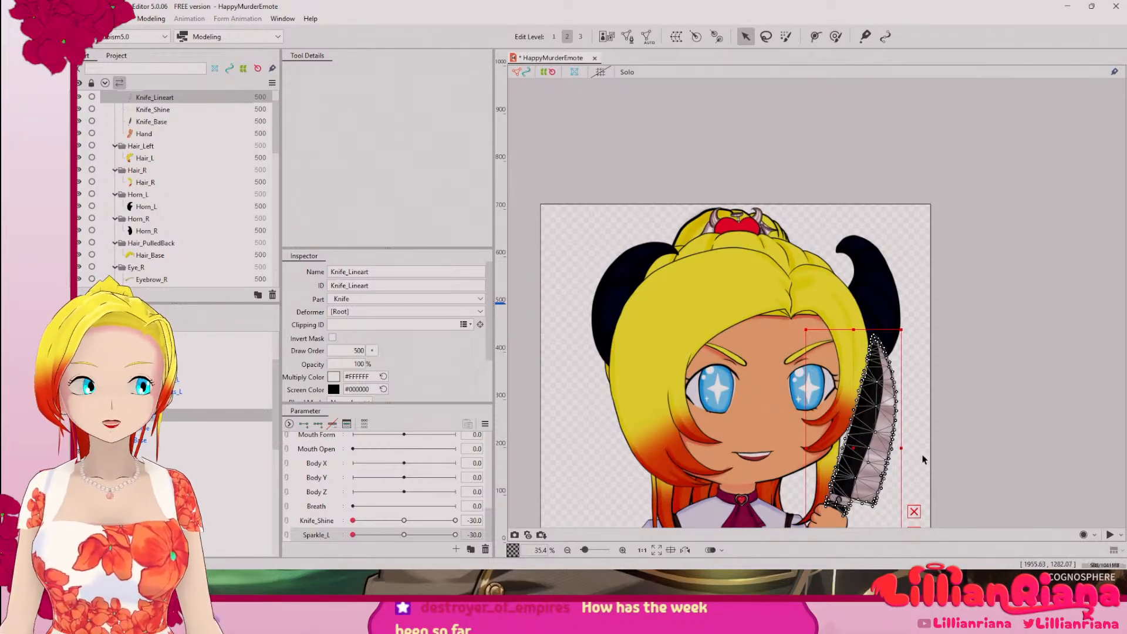
drag(783, 444, 811, 390)
scroll(179, 399, up, 2)
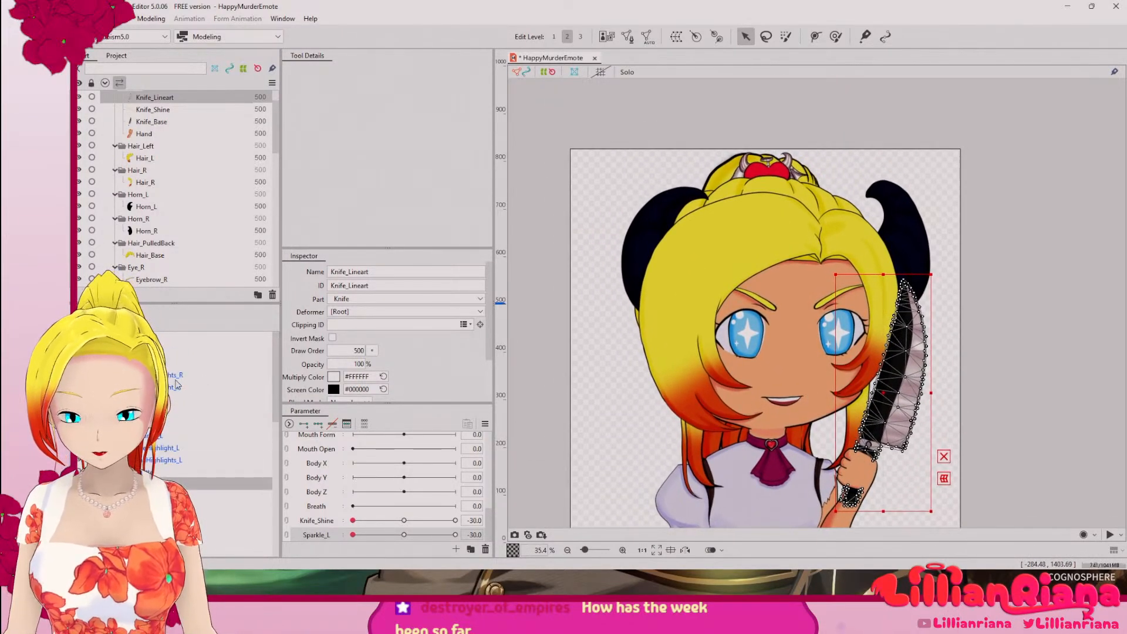
click(179, 411)
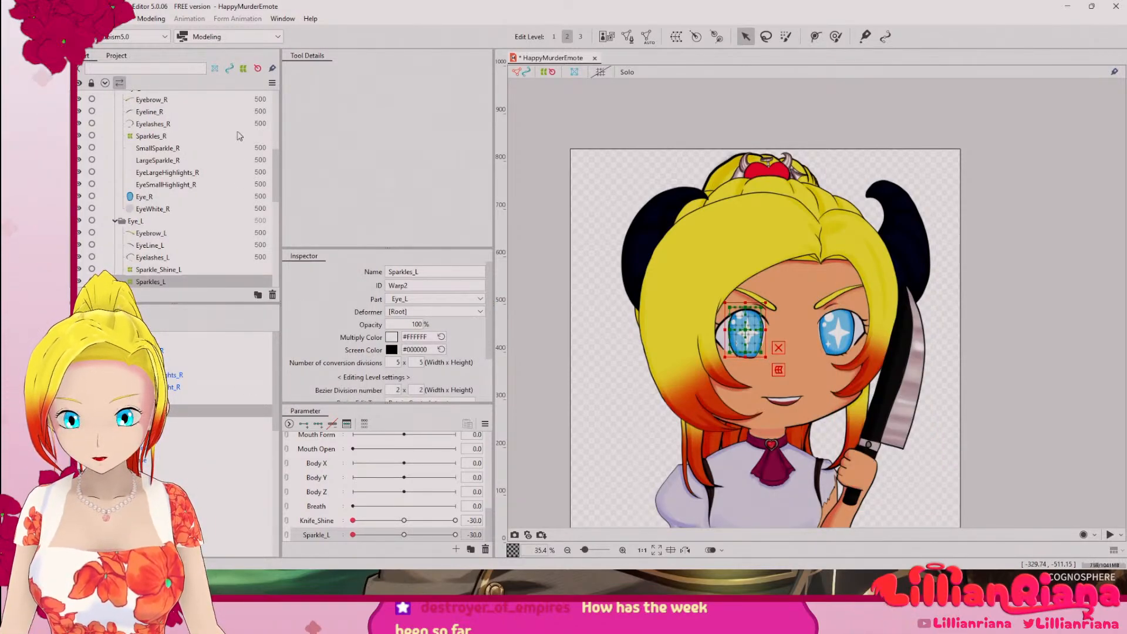
click(151, 18)
mouse_move(125, 19)
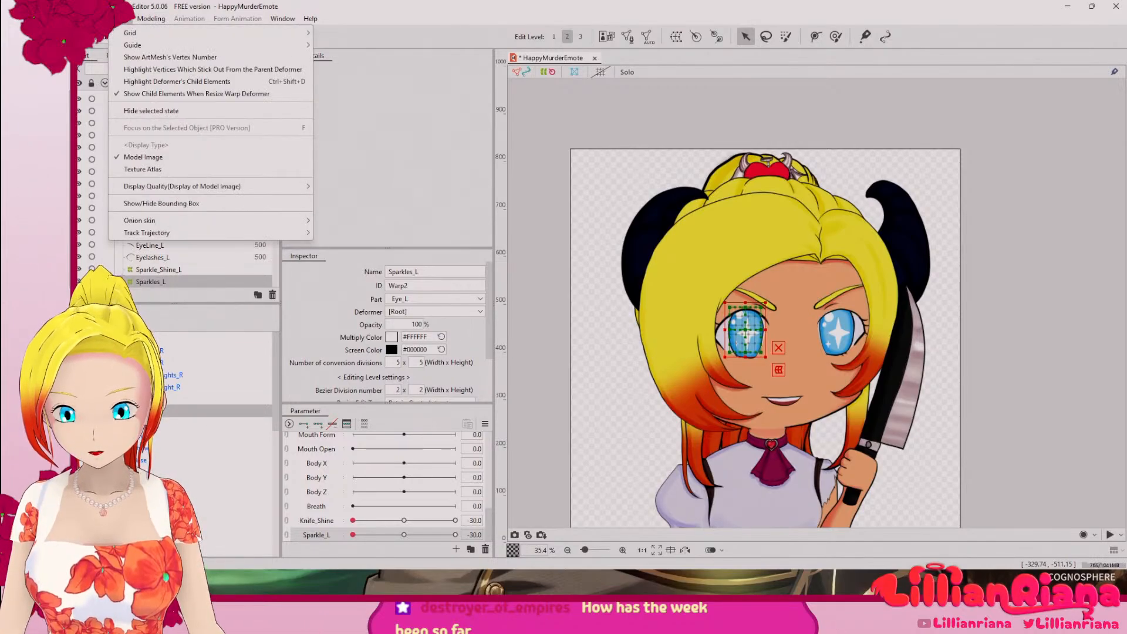
mouse_move(83, 19)
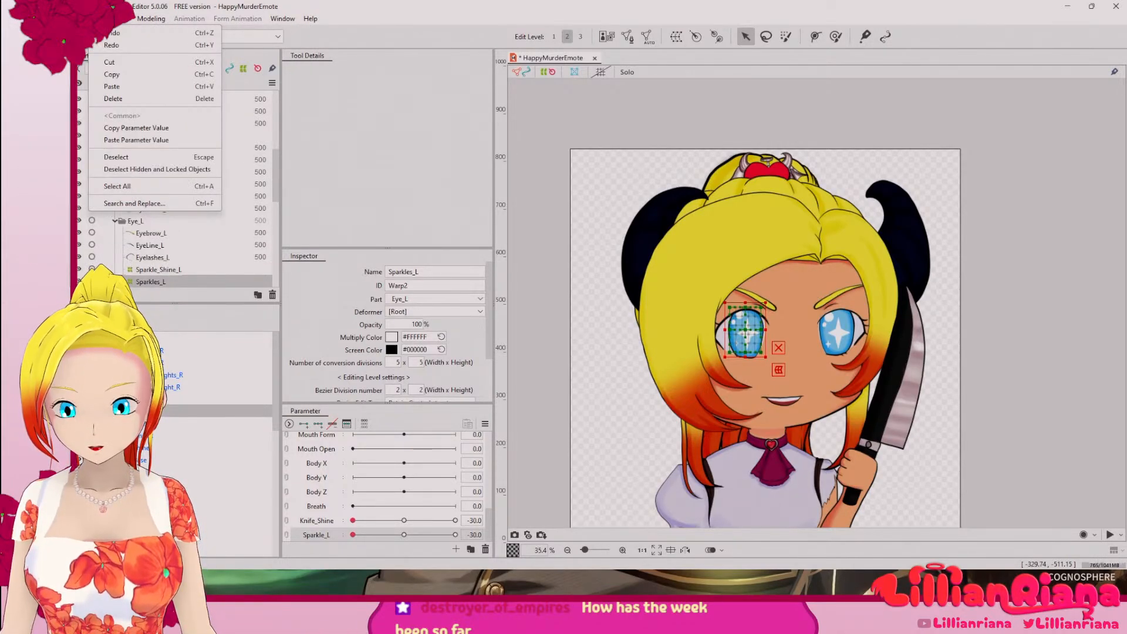
mouse_move(157, 167)
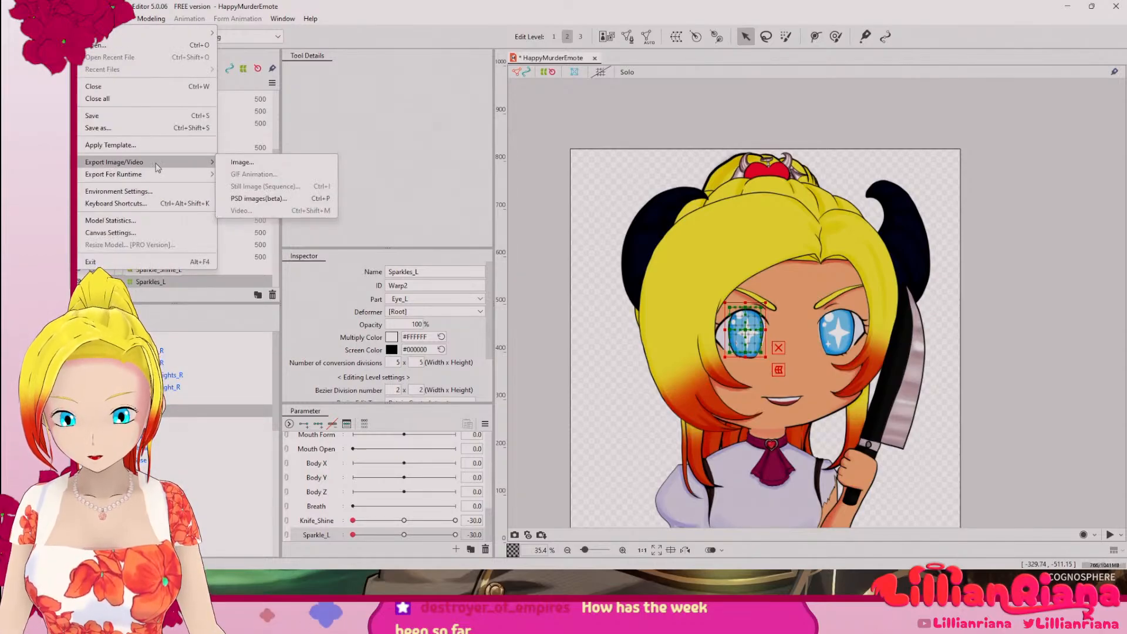
click(252, 163)
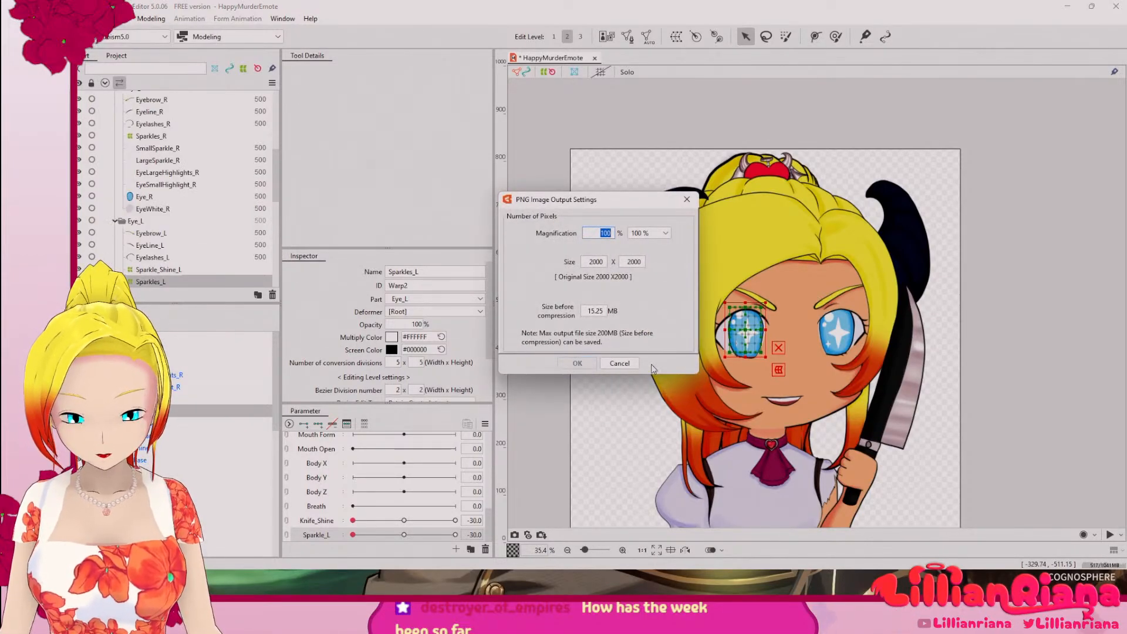
click(620, 364)
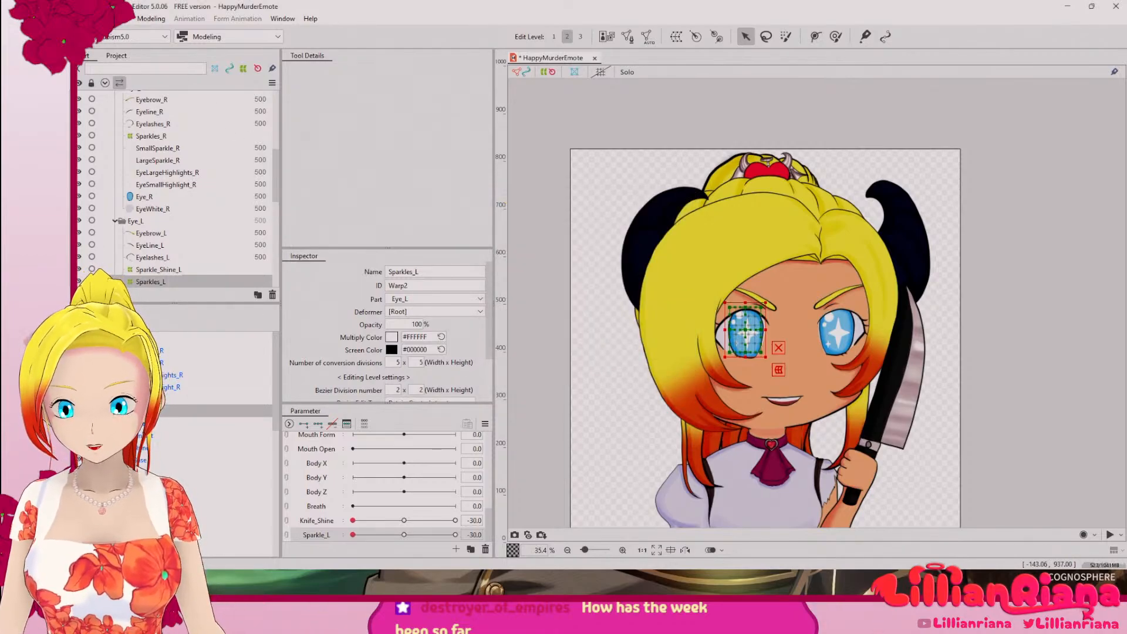
click(75, 19)
click(359, 10)
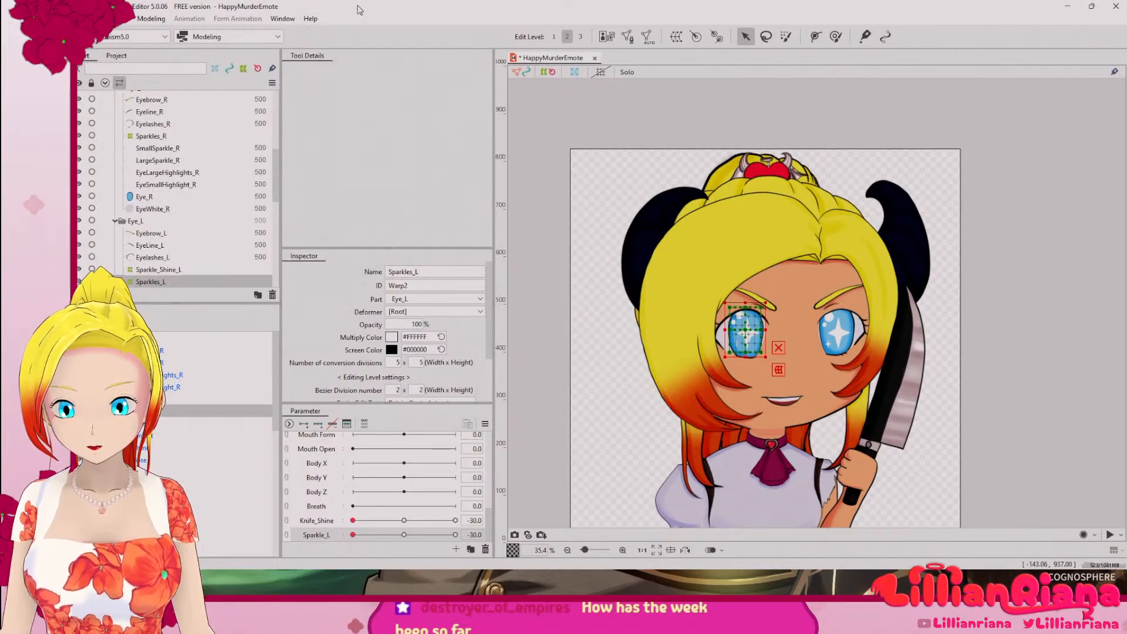
click(161, 37)
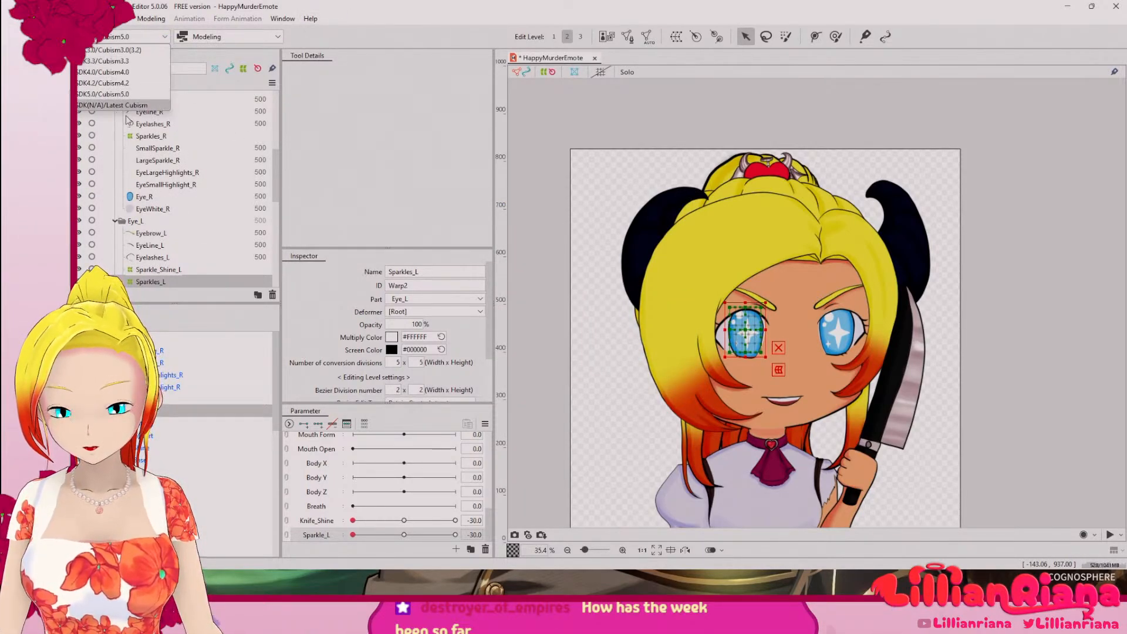
click(280, 33)
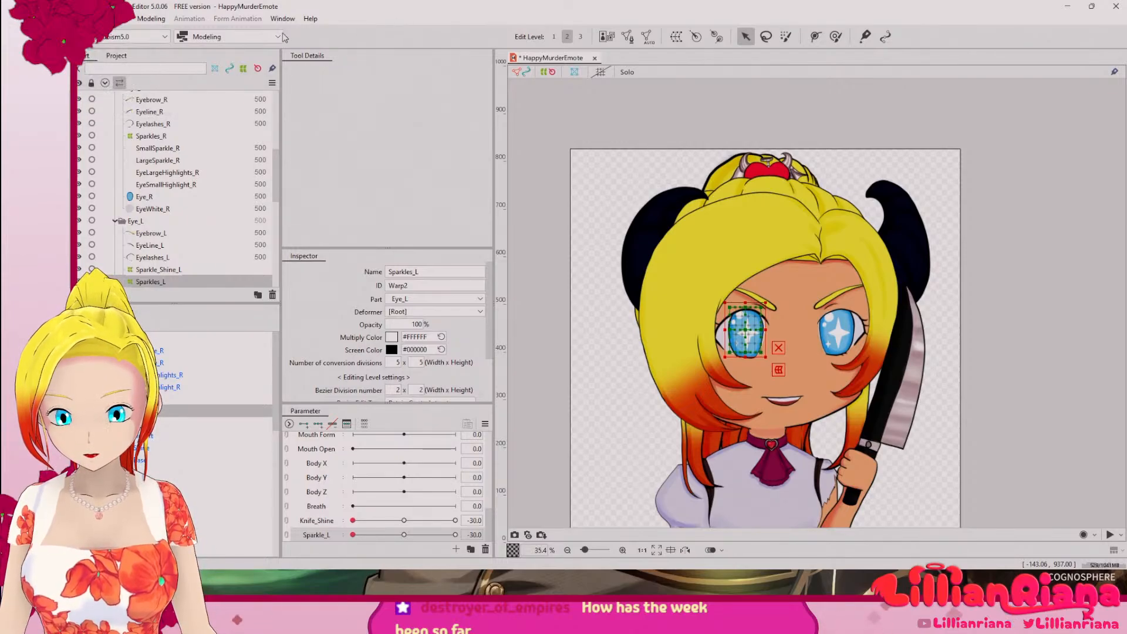
Step: Switch to the Animation workspace and view the Sparkles_R and Sparkles_L warp deformers in the deformer hierarchy
click(280, 33)
click(229, 60)
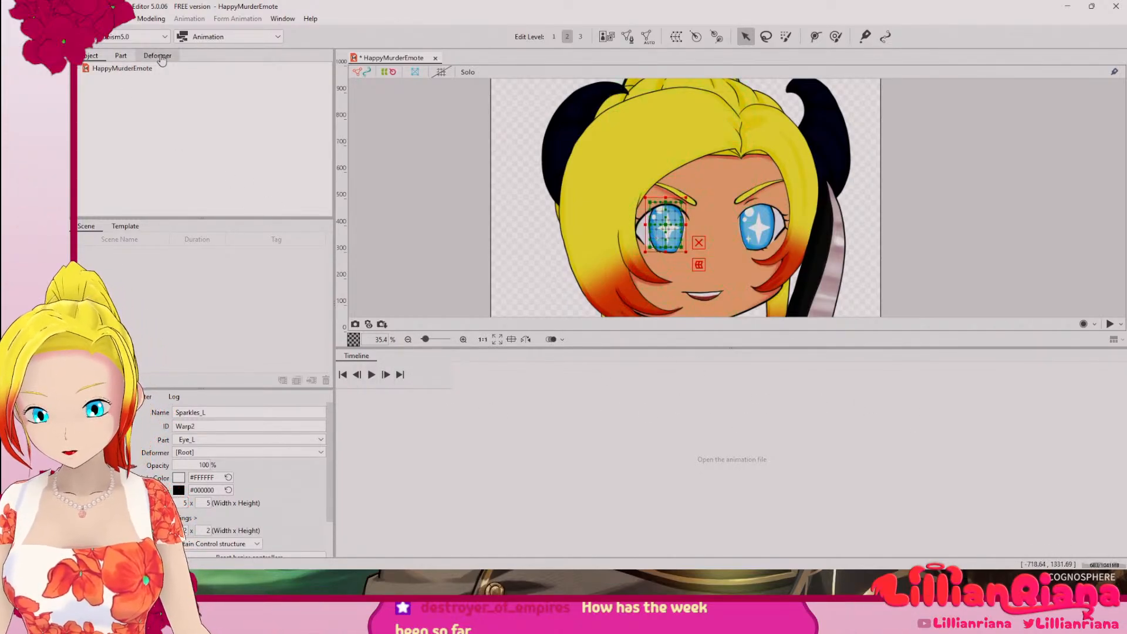
click(159, 56)
click(131, 83)
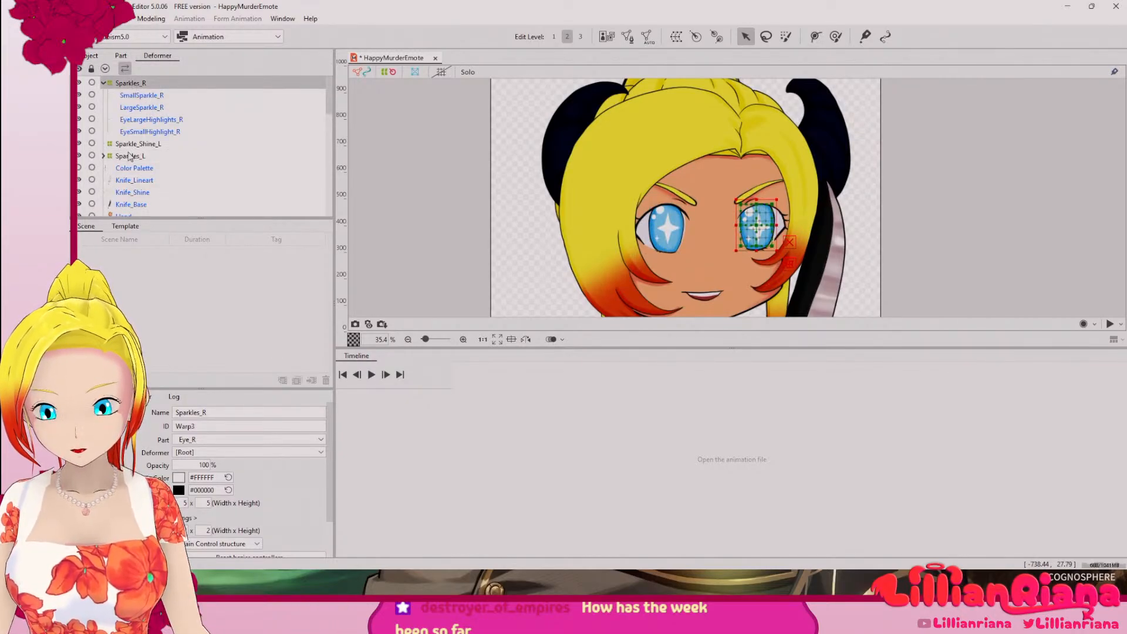
click(146, 157)
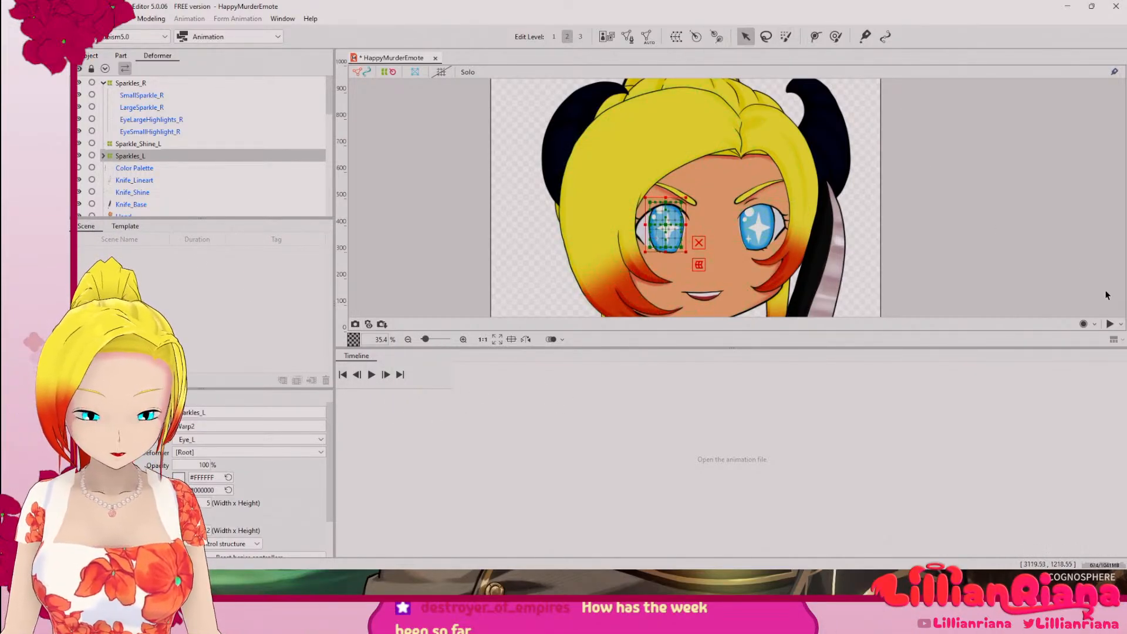
Step: Check the random pose options and start timeline playback
click(1121, 325)
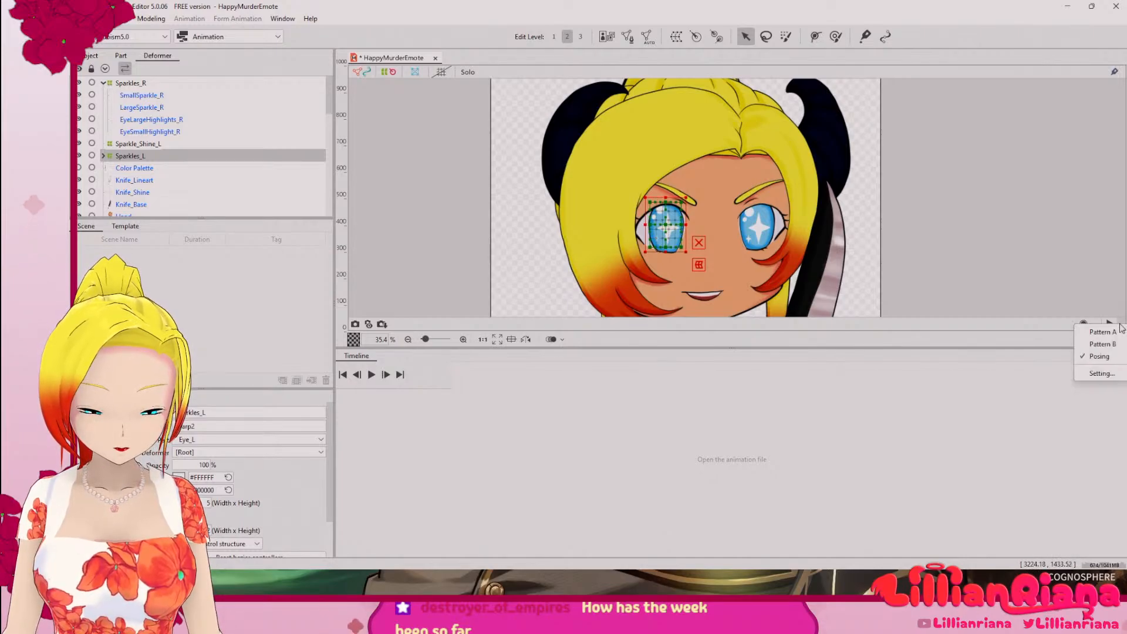
click(1068, 352)
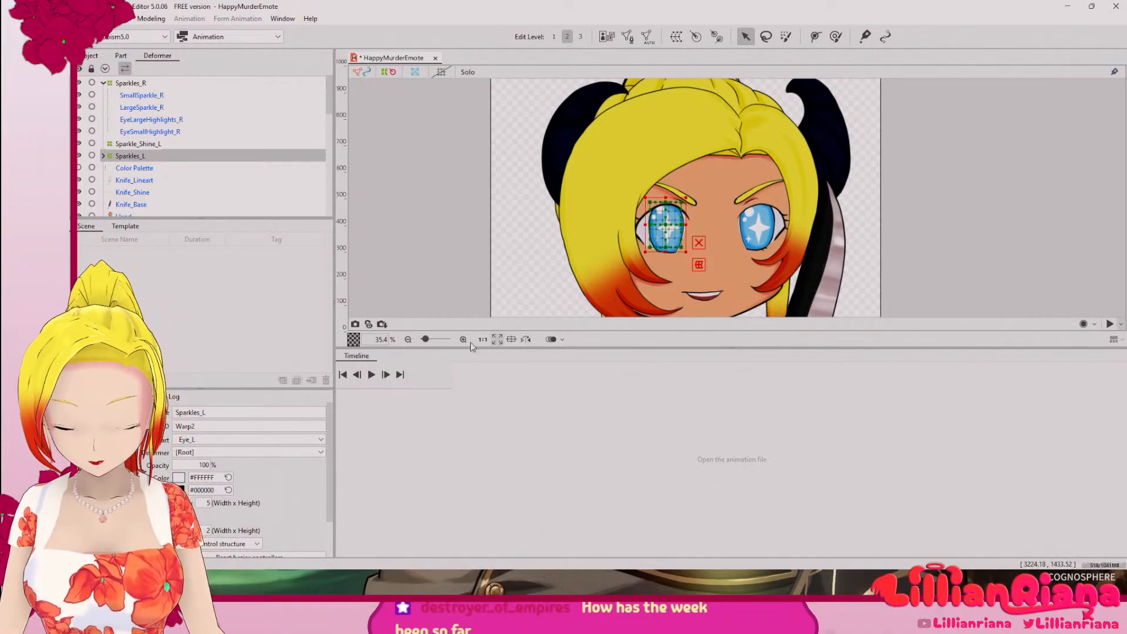
click(371, 375)
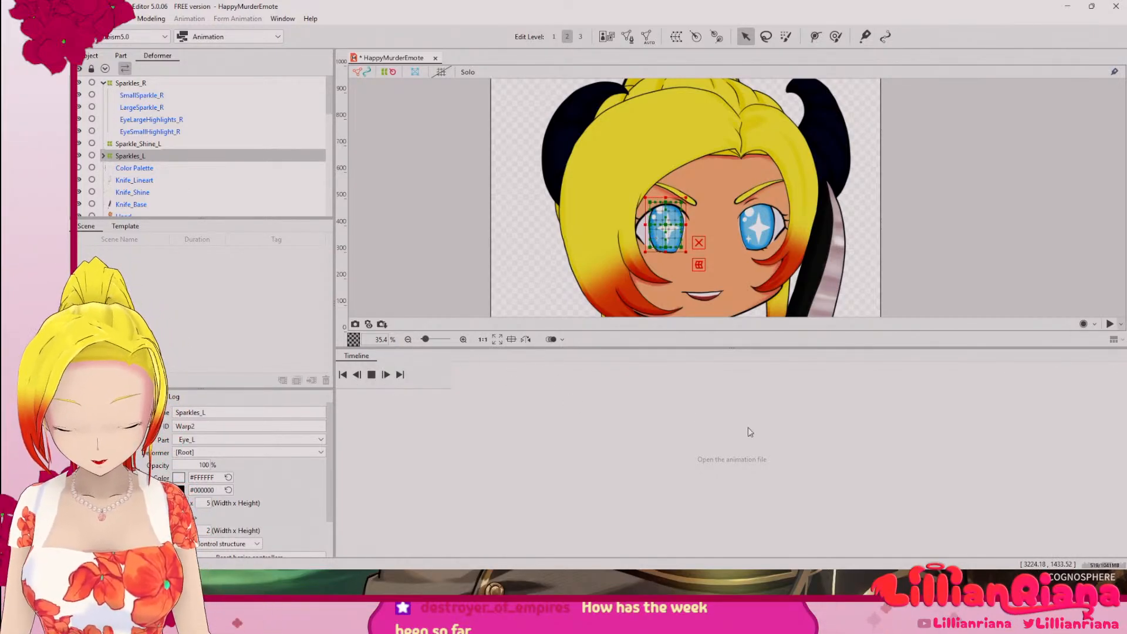
Step: Switch to the Form Animation workspace and select SmallSparkle_R in the deformer hierarchy
click(208, 37)
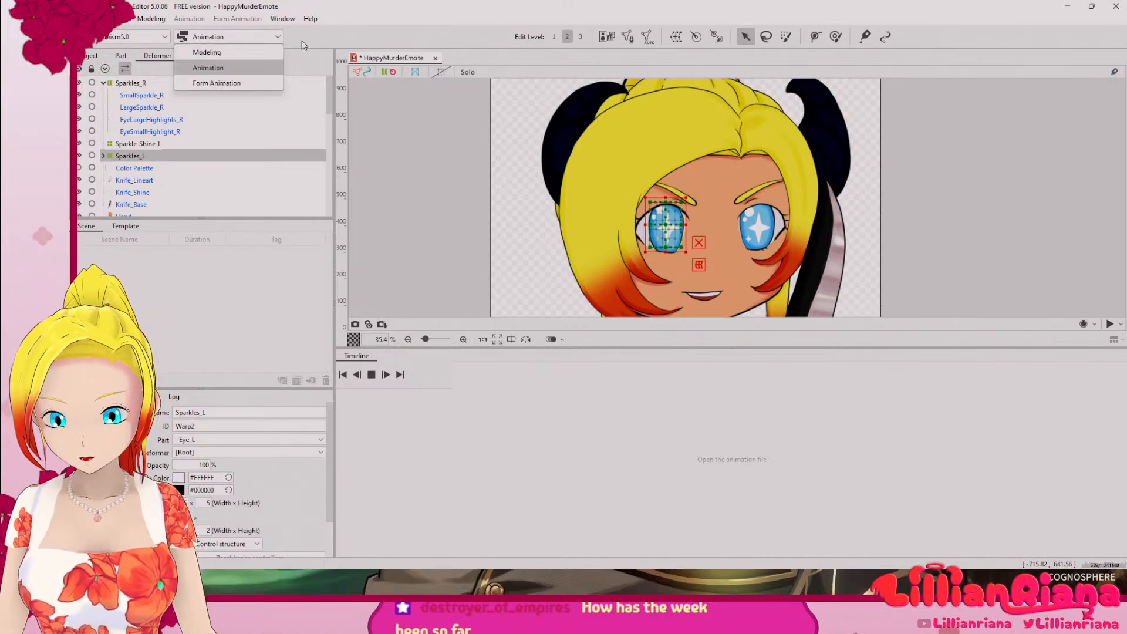
click(217, 83)
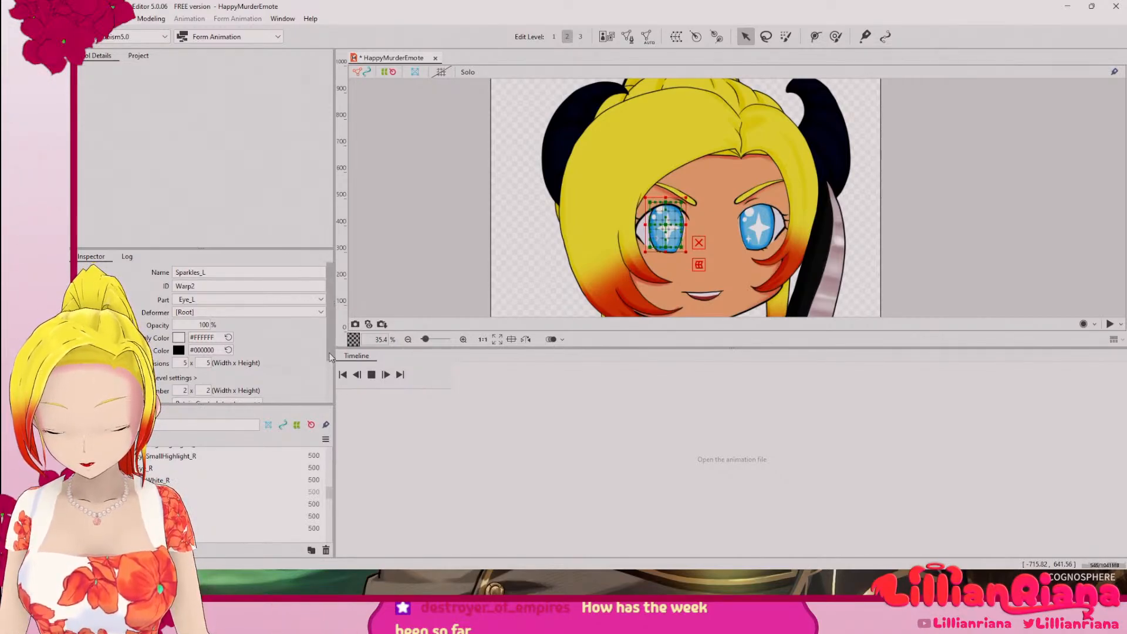
scroll(329, 353, down, 2)
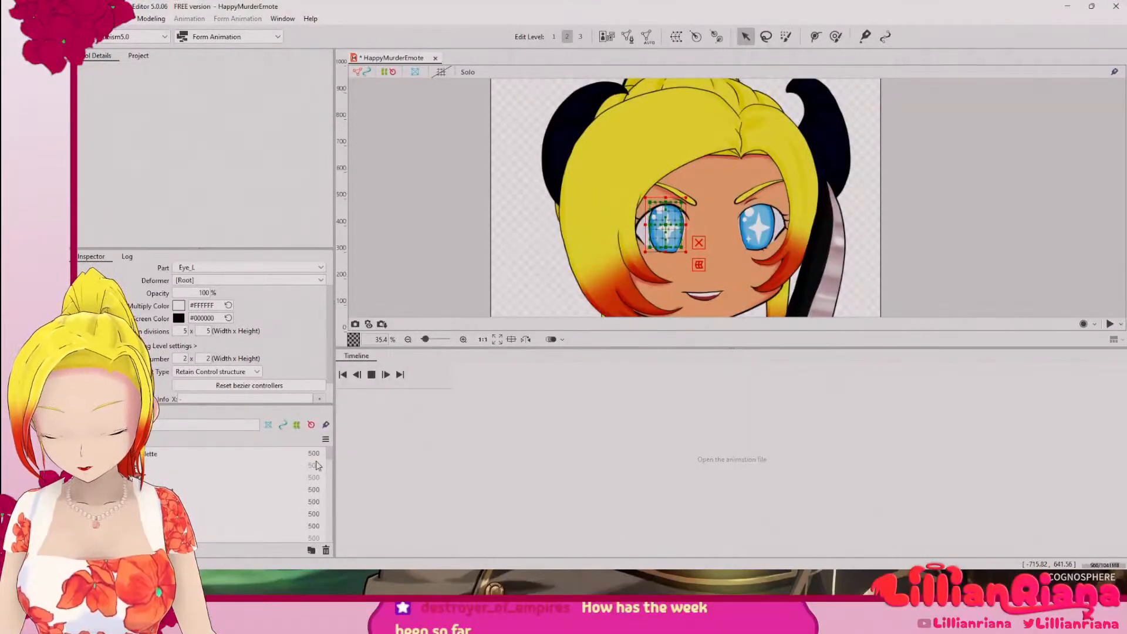
drag(329, 455, 327, 462)
click(128, 413)
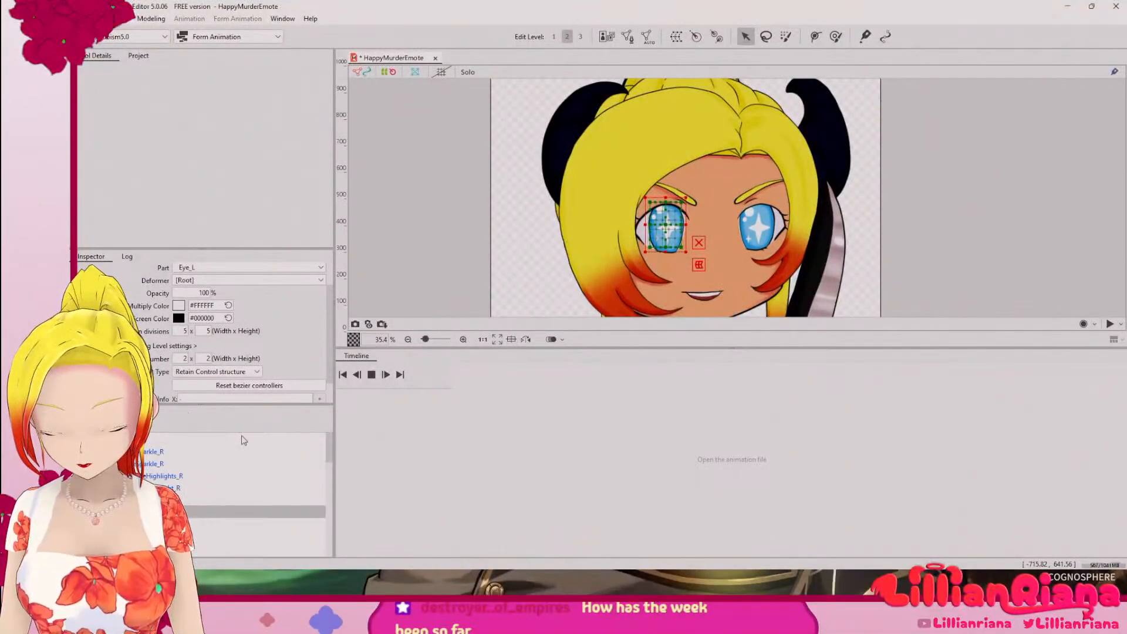
click(241, 452)
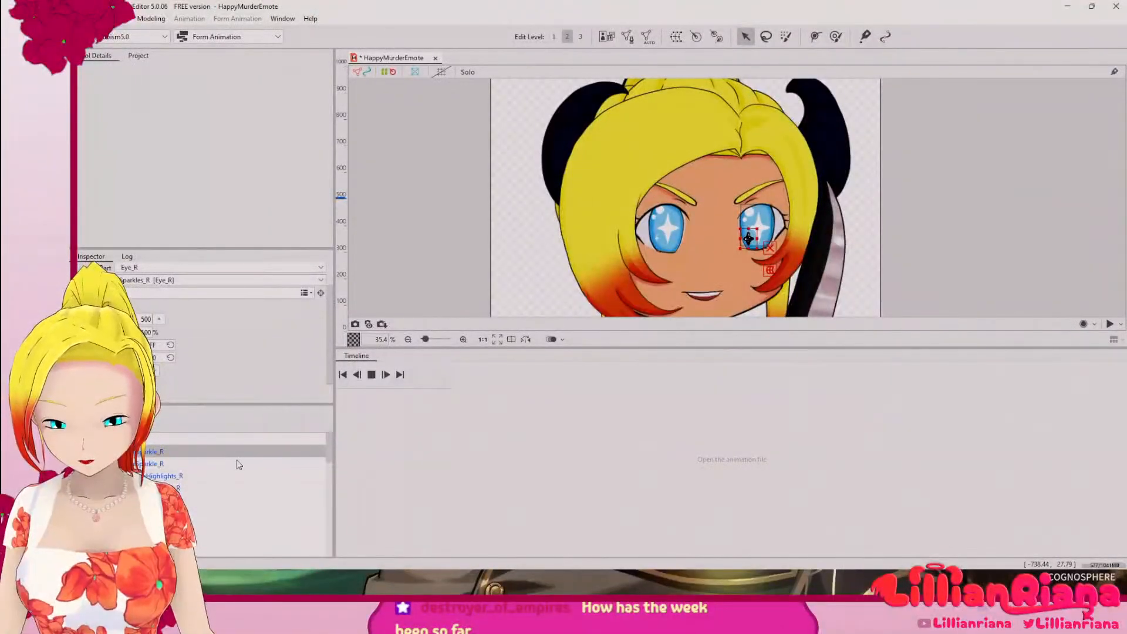
scroll(288, 322, down, 1)
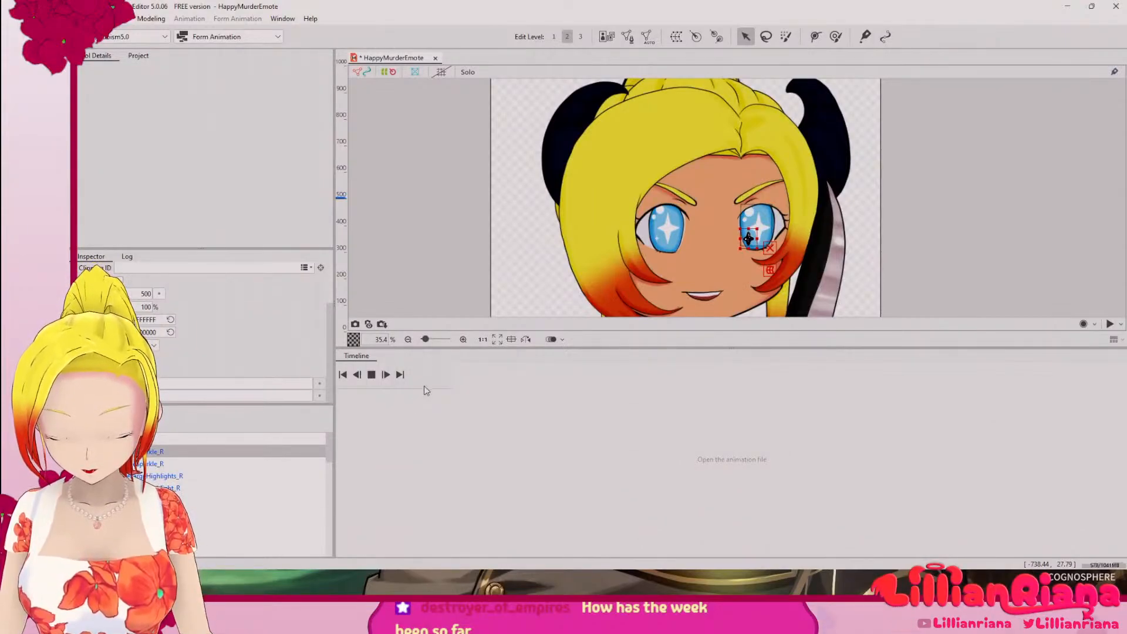
Step: Try out the canvas display toggles and the Solo display
click(561, 340)
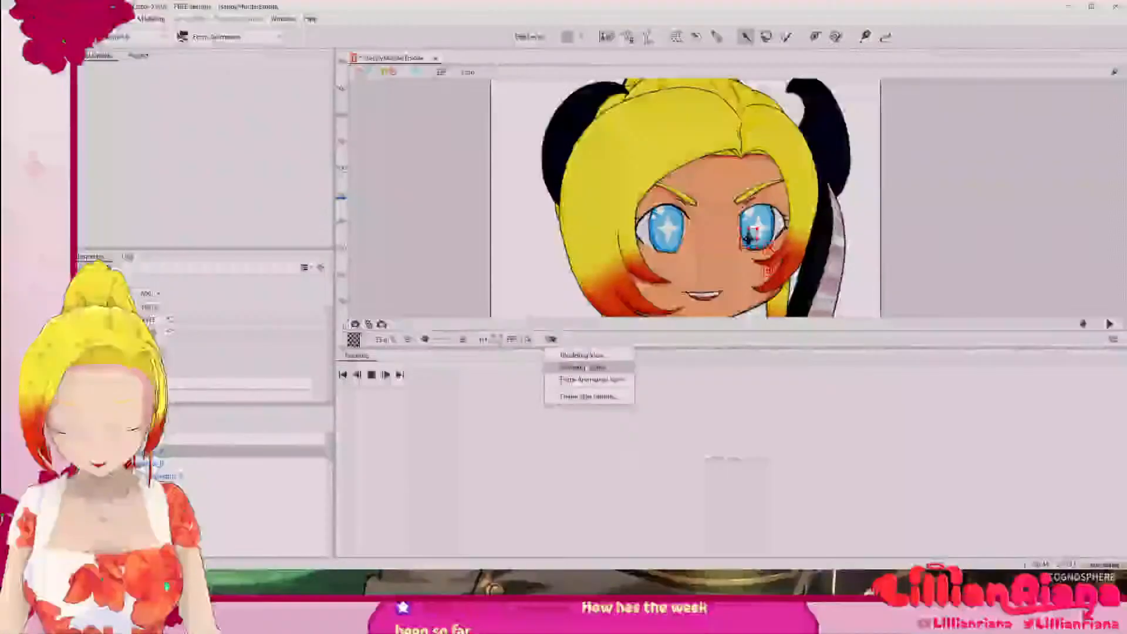
click(585, 368)
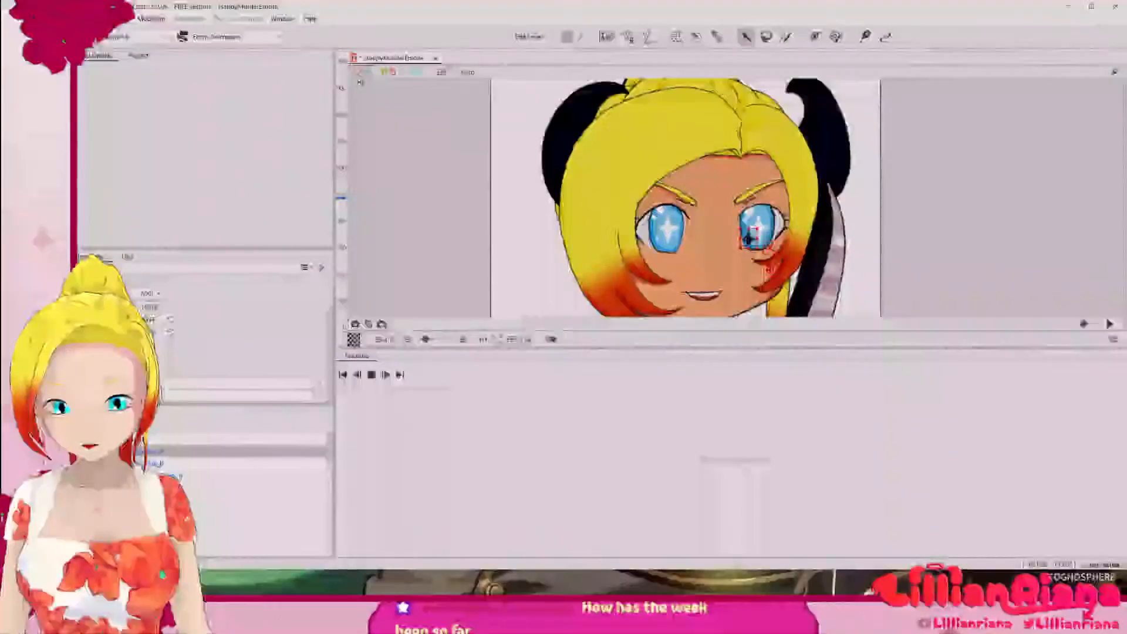
click(412, 74)
click(412, 73)
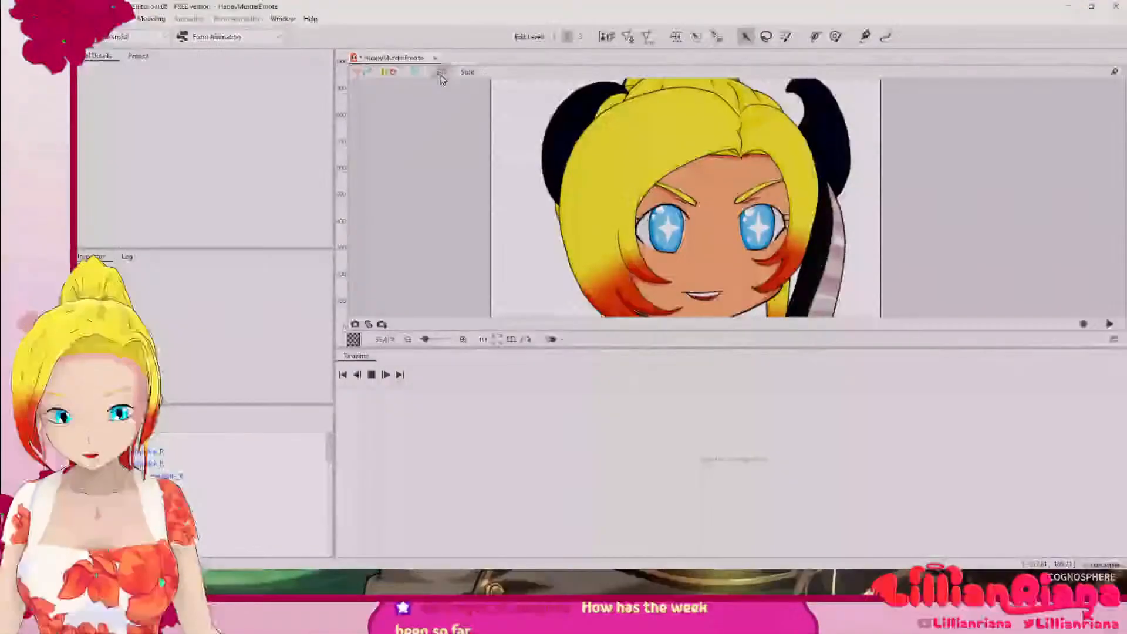
click(441, 72)
click(440, 75)
click(470, 72)
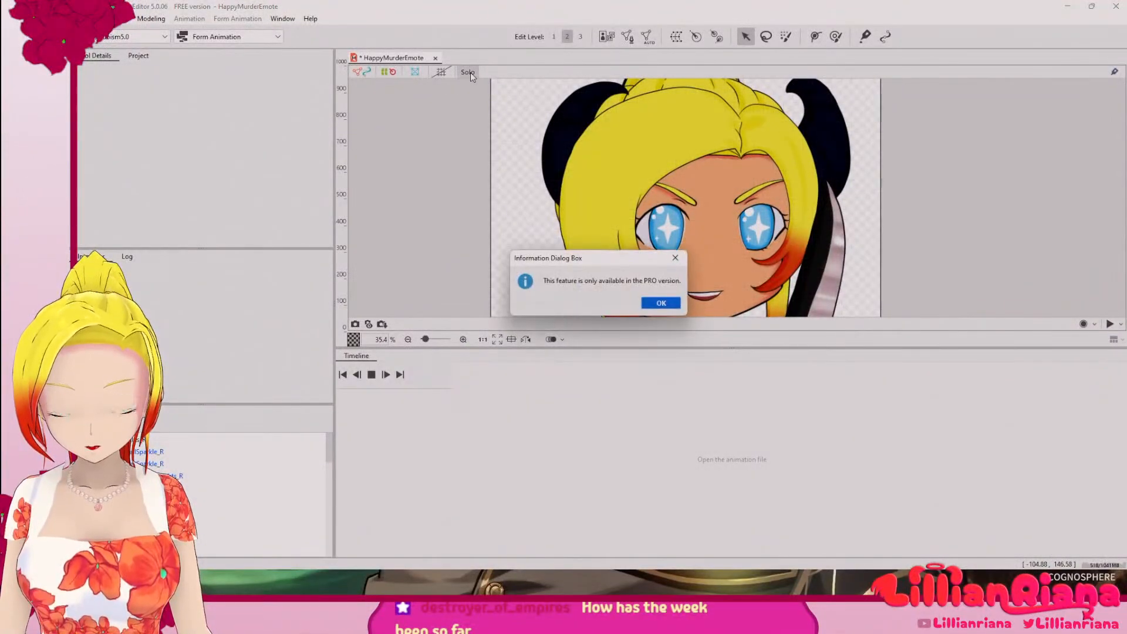
click(675, 305)
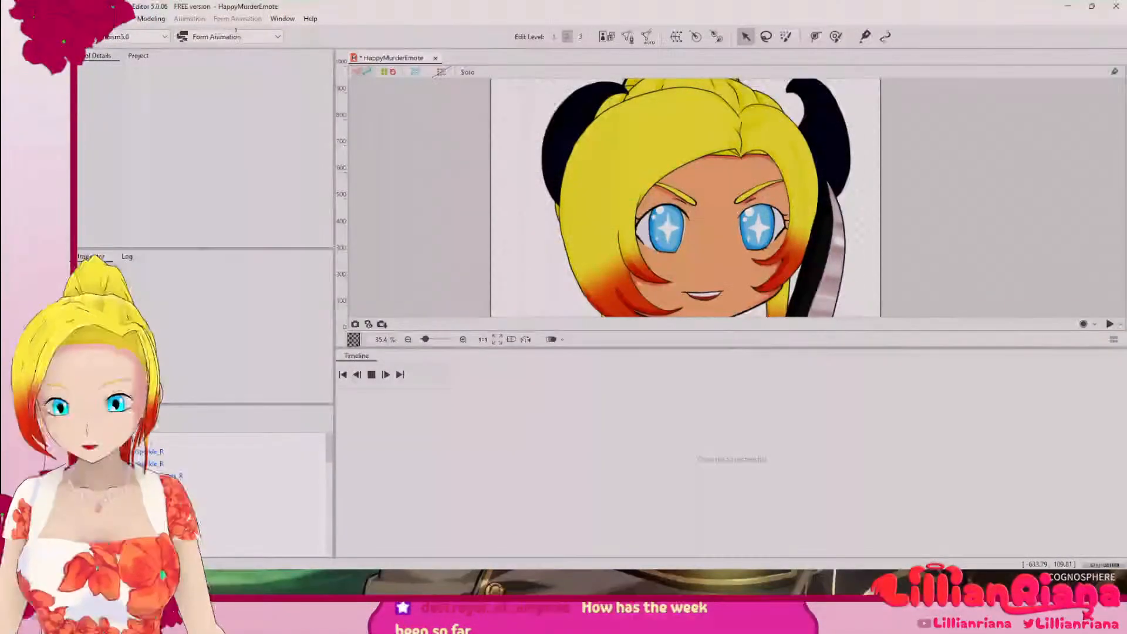
click(284, 19)
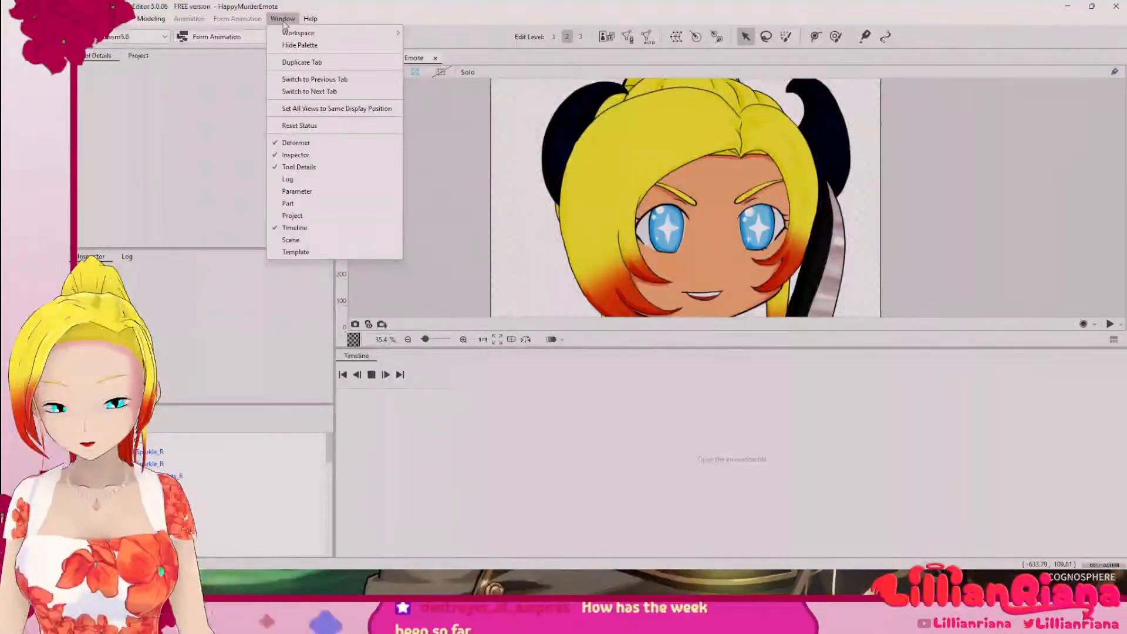
click(152, 20)
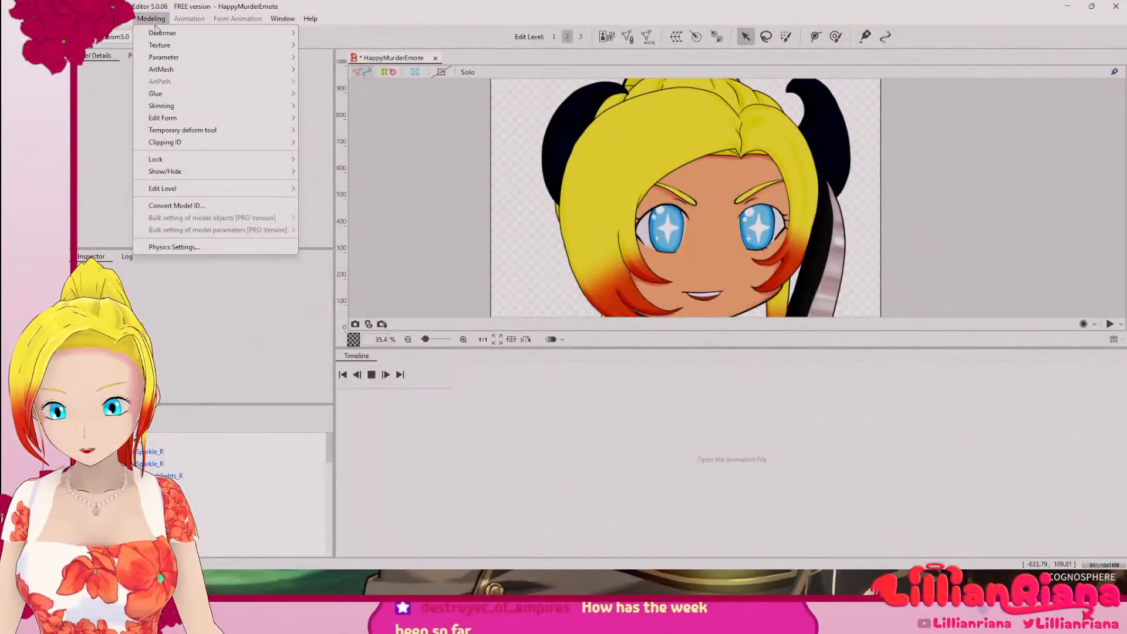
mouse_move(120, 19)
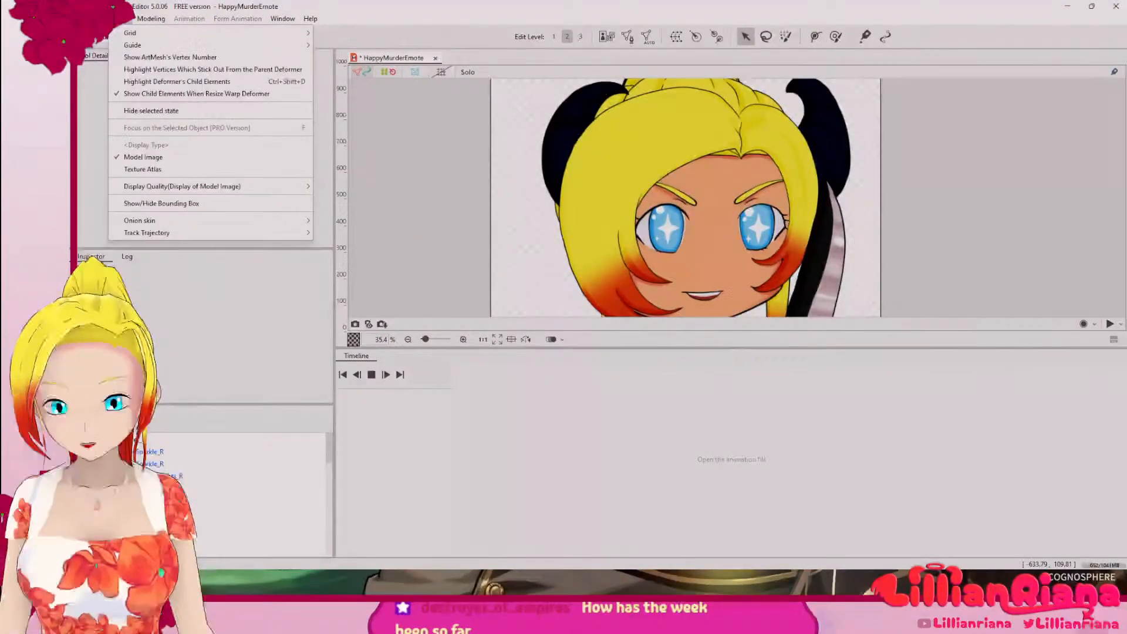
key(alt+Tab)
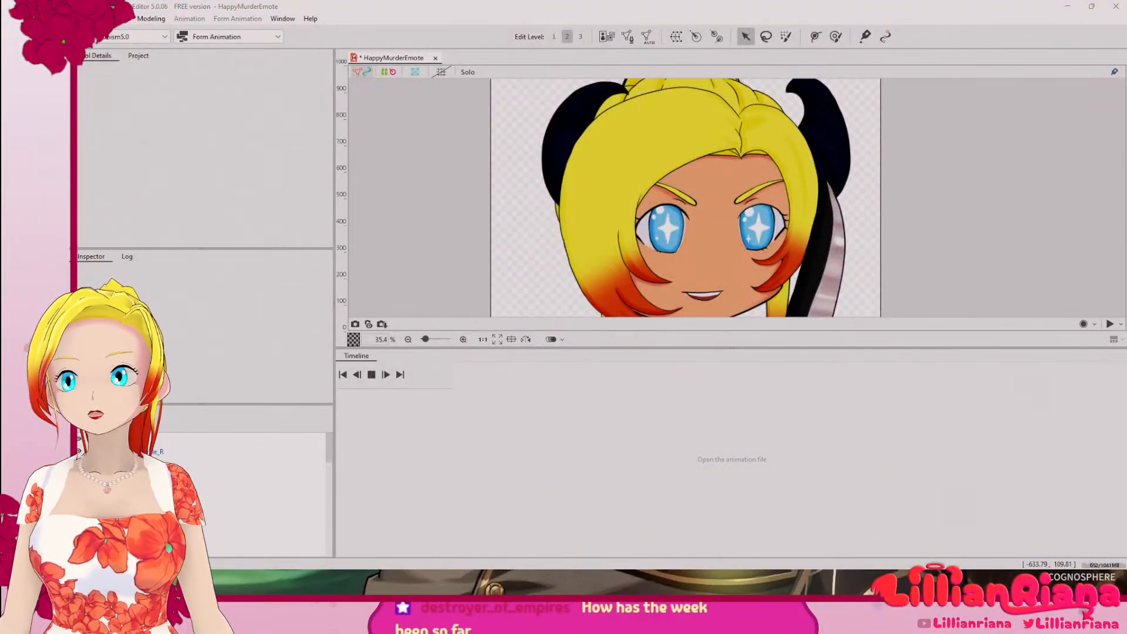